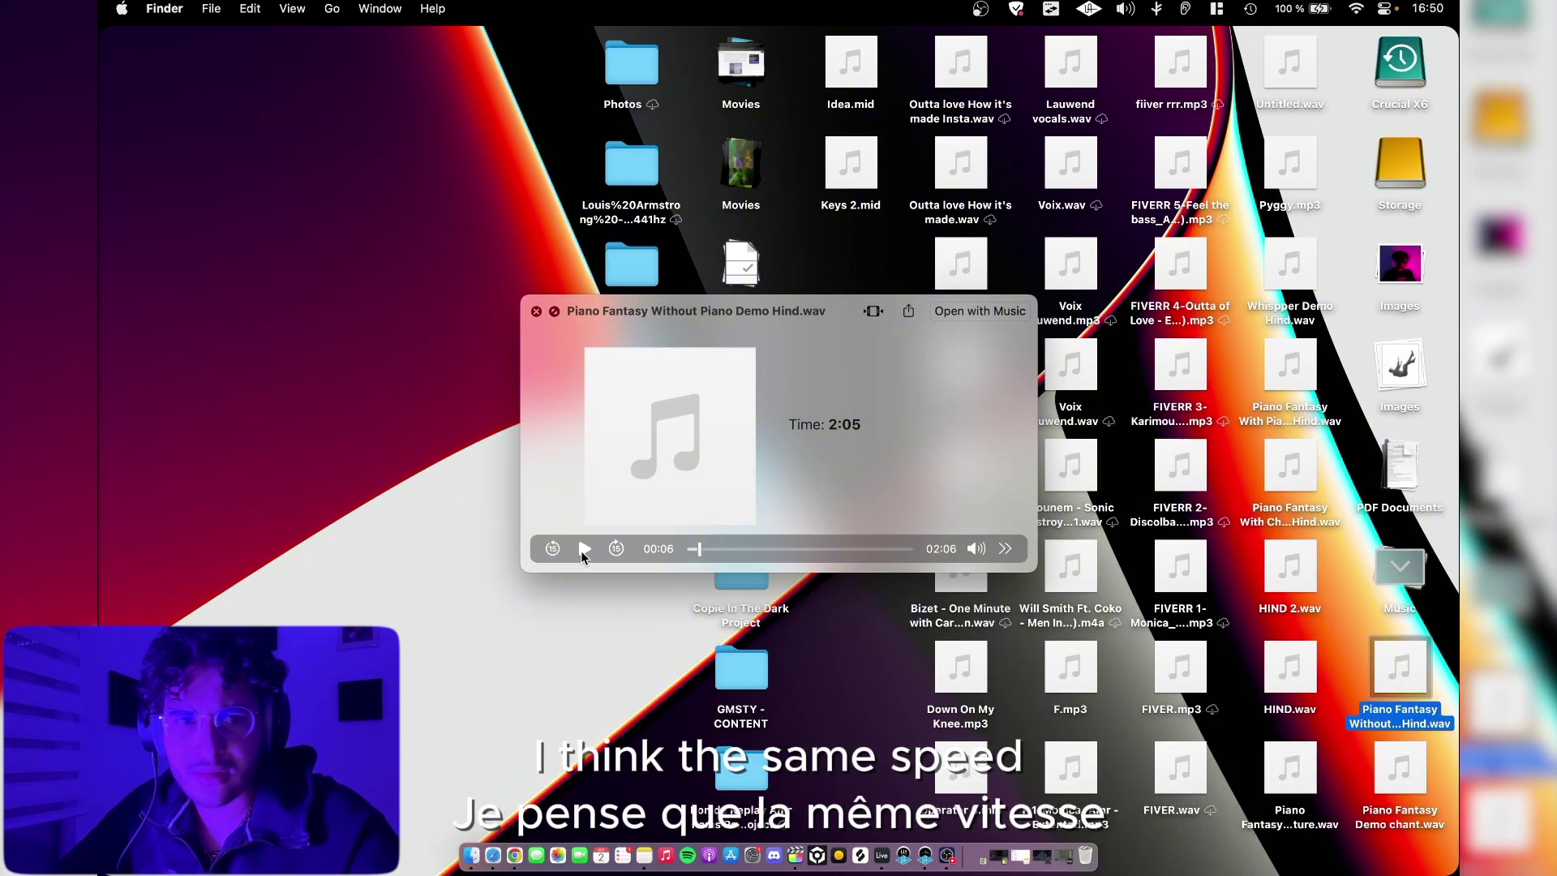
Step: Preview Piano Fantasy Without Piano Demo Hind.wav, skipping ahead in the track, and close the preview
{"action": "key", "text": "space"}
{"action": "key", "text": "space"}
{"action": "left_click", "coordinate": [824, 549]}
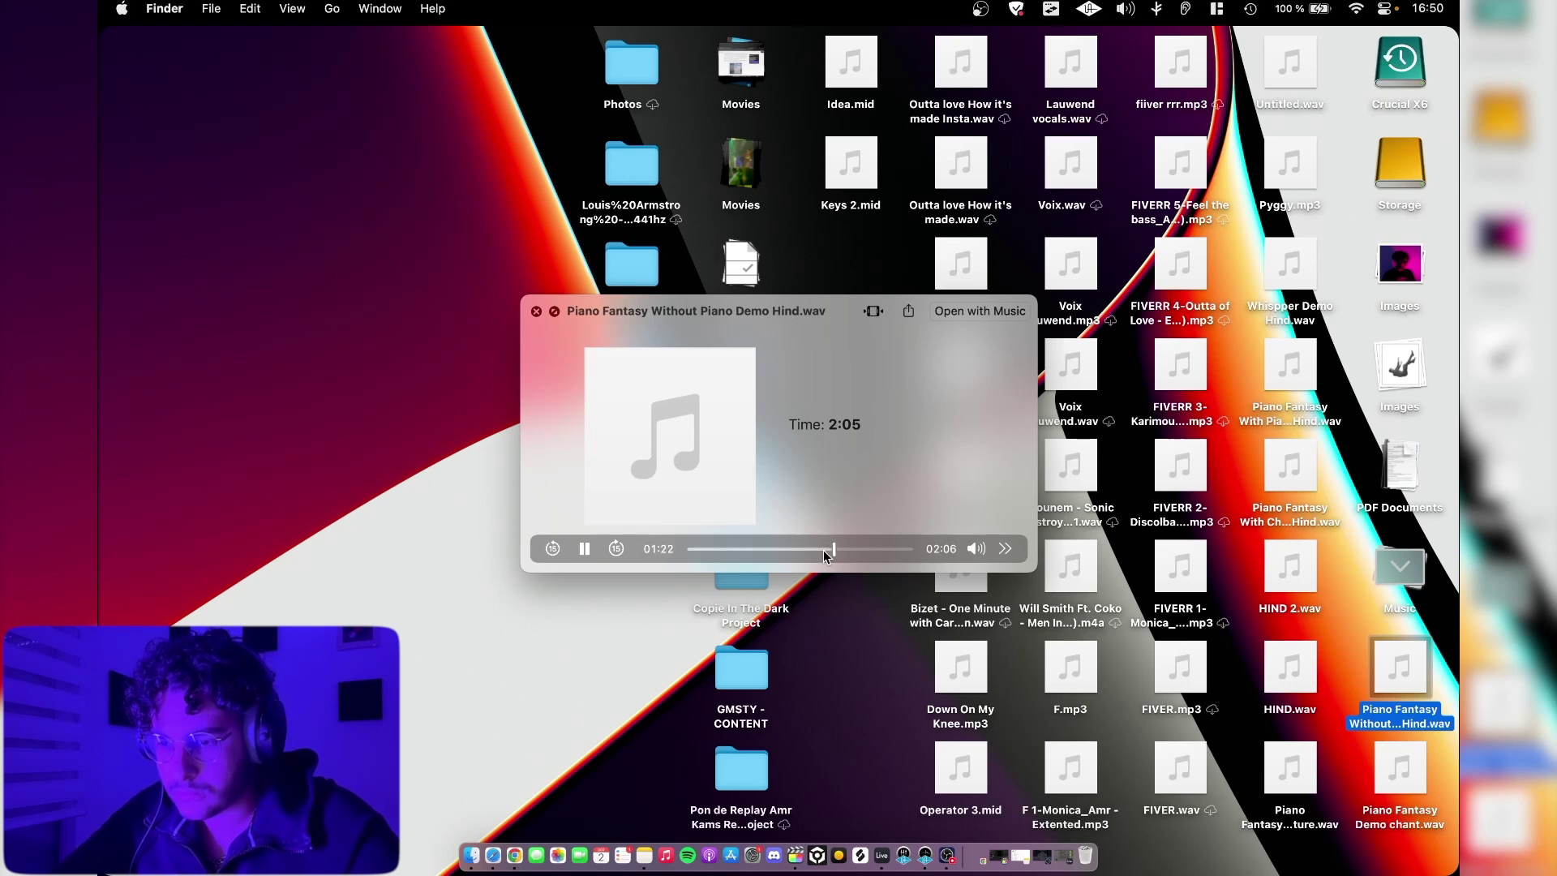
{"action": "key", "text": "space"}
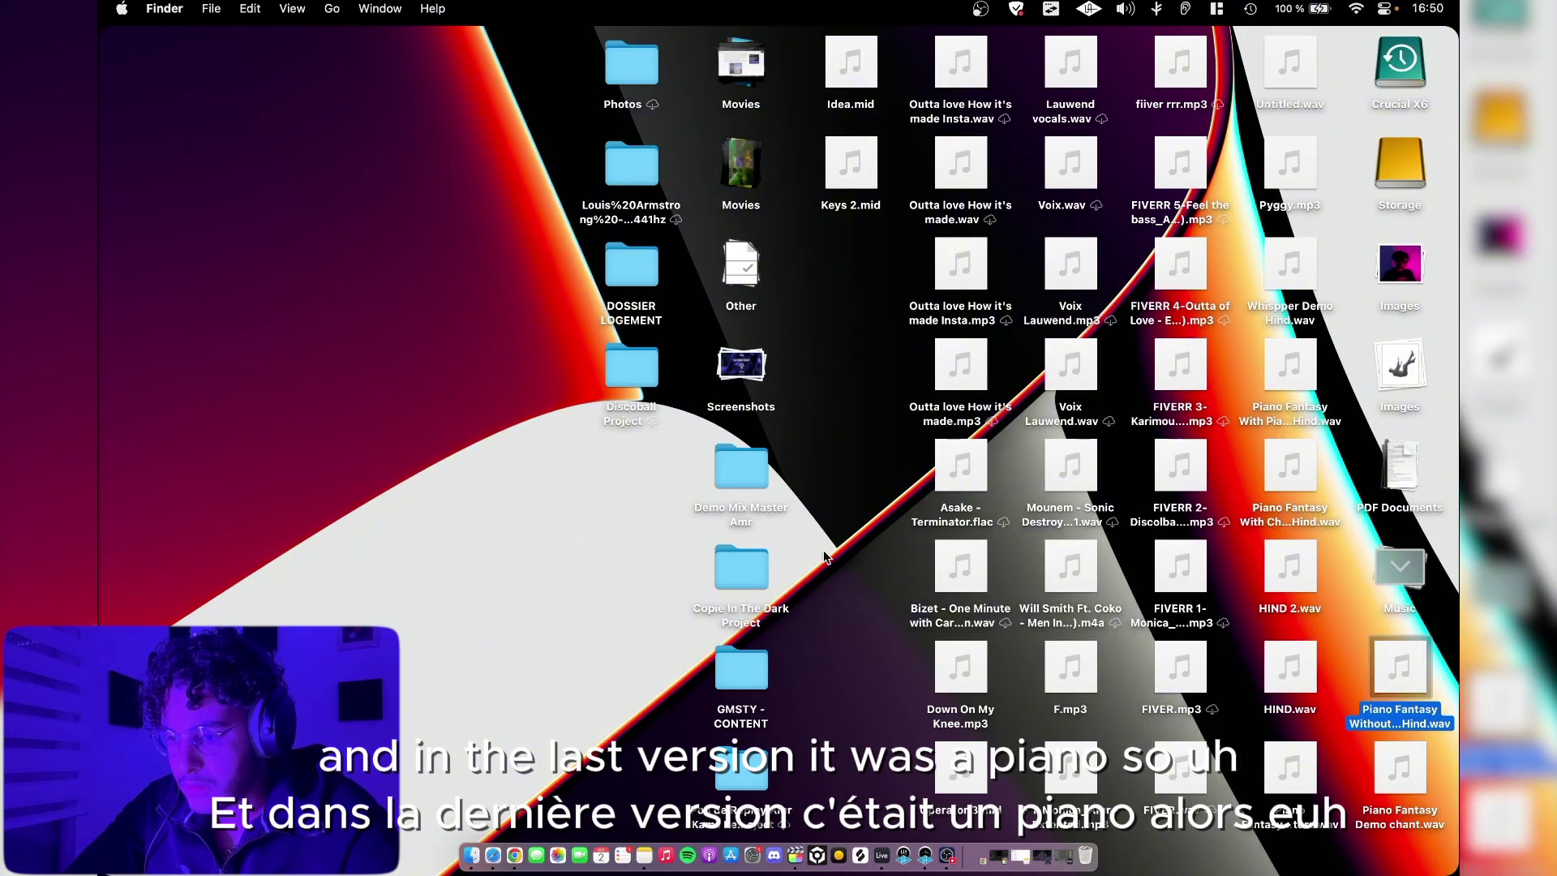
Step: Switch to Ableton Live and fold the All Fx group in the arrangement
{"action": "left_click", "coordinate": [881, 855]}
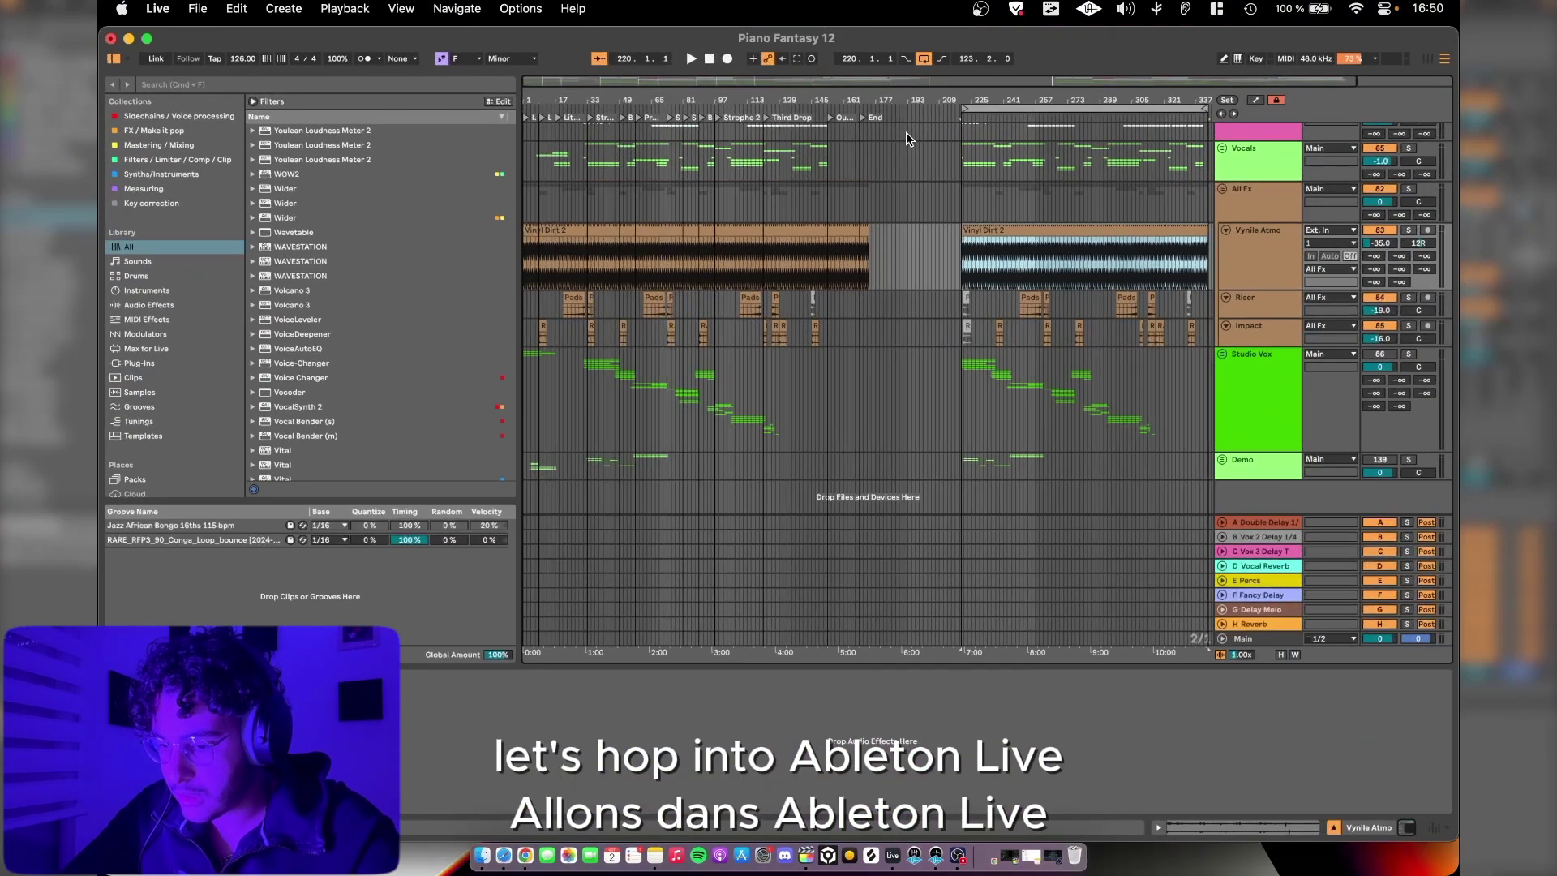
{"action": "scroll", "coordinate": [915, 208], "scroll_direction": "up", "scroll_amount": 3}
{"action": "scroll", "coordinate": [914, 207], "scroll_direction": "down", "scroll_amount": 2}
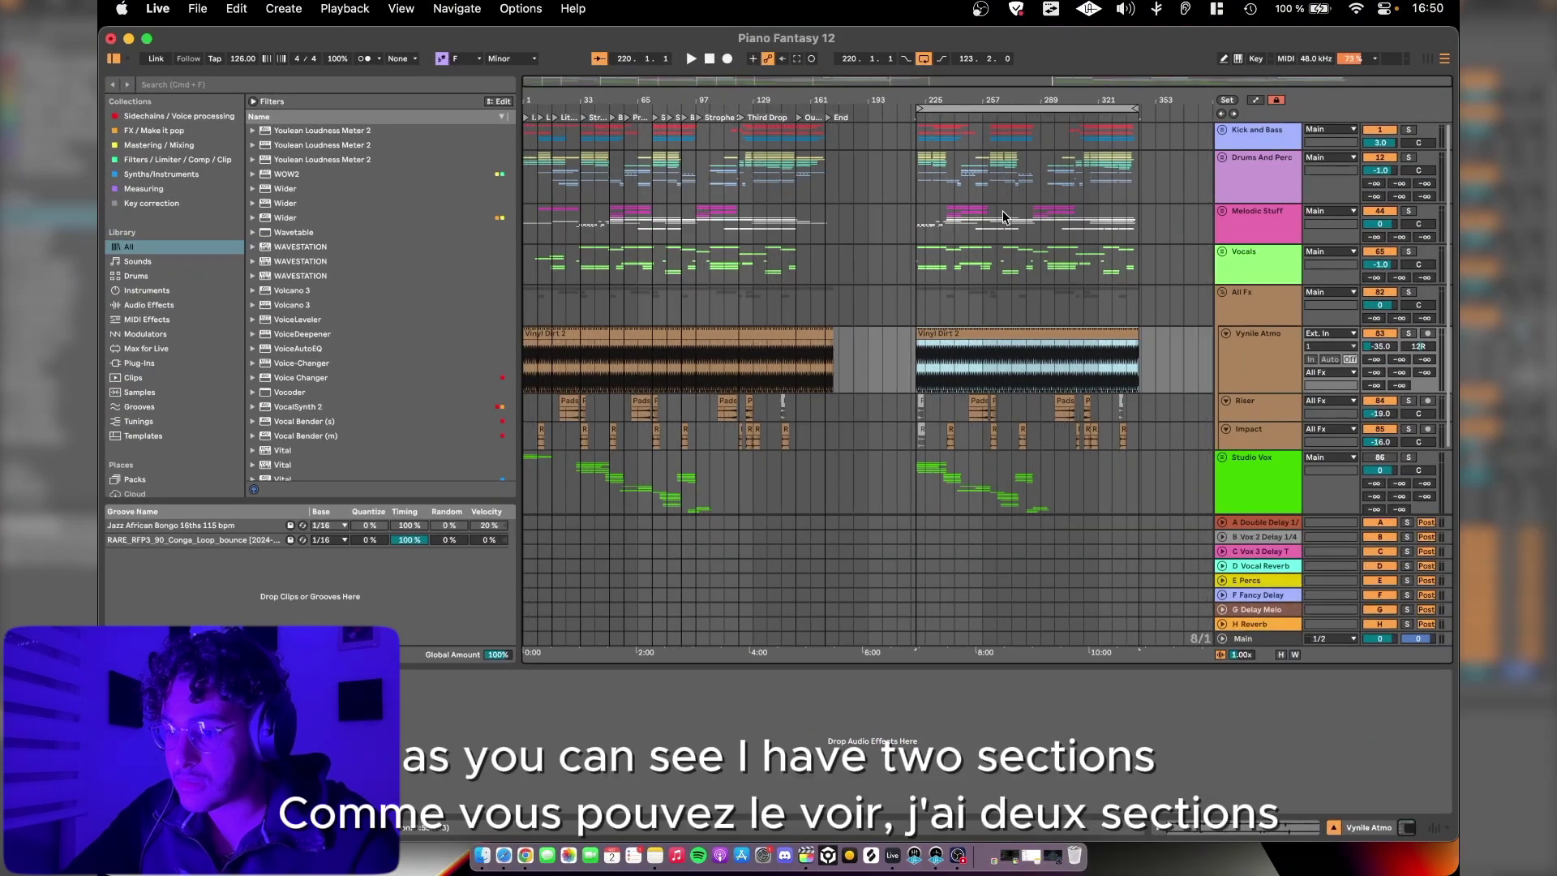
{"action": "left_click", "coordinate": [1222, 293]}
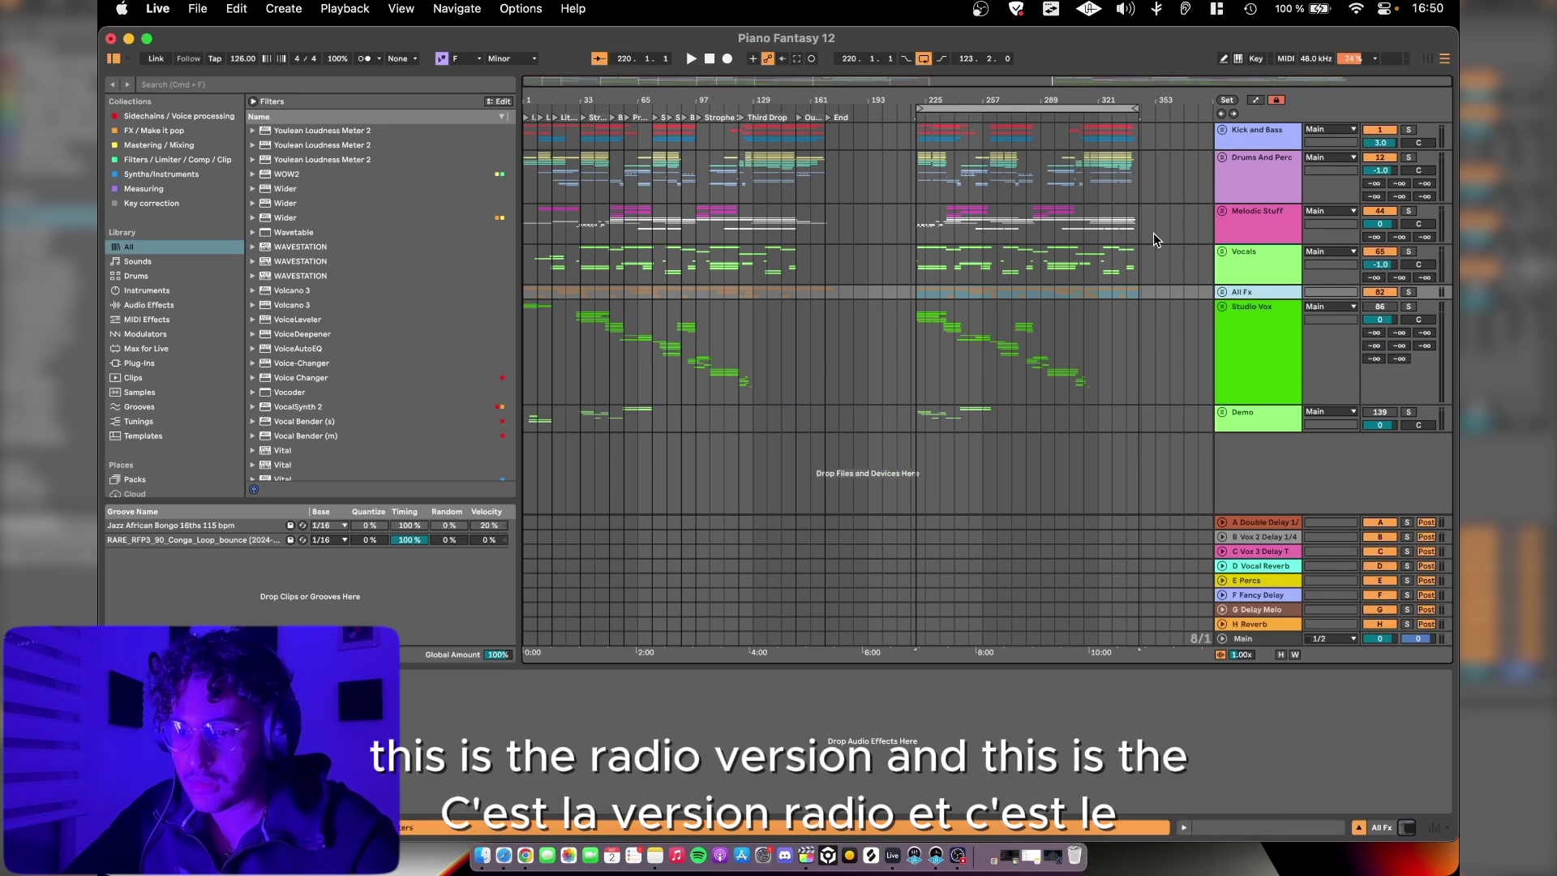
Step: Highlight the second and the first song version along the Melodic Stuff track to compare the two arrangement sections
{"action": "left_click_drag", "start_coordinate": [1152, 231], "coordinate": [937, 227]}
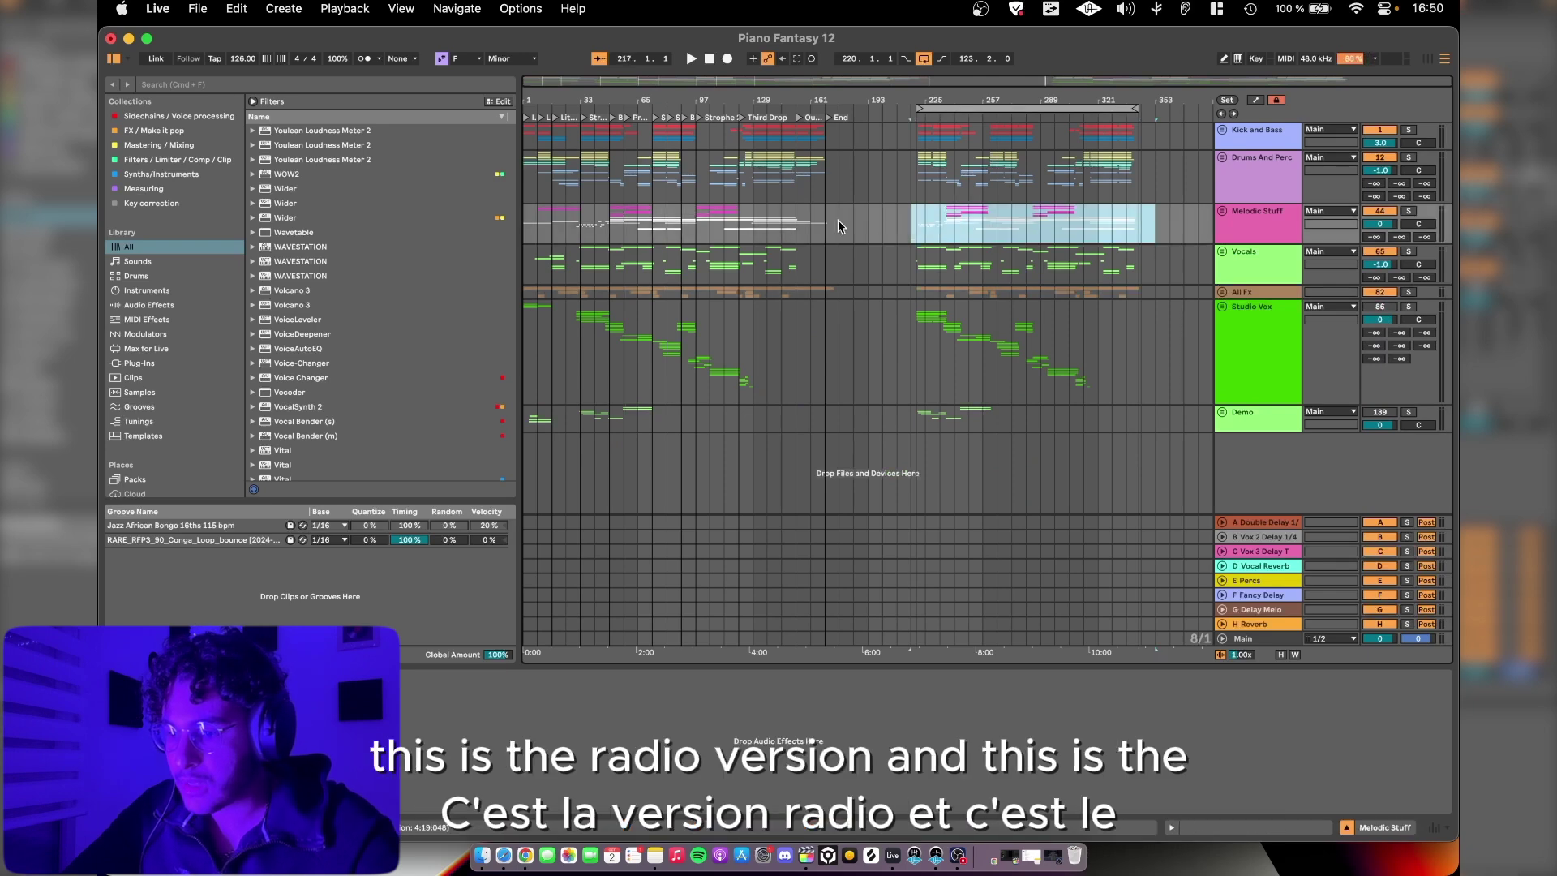
{"action": "left_click_drag", "start_coordinate": [838, 227], "coordinate": [507, 224]}
{"action": "scroll", "coordinate": [581, 244], "scroll_direction": "up", "scroll_amount": 5}
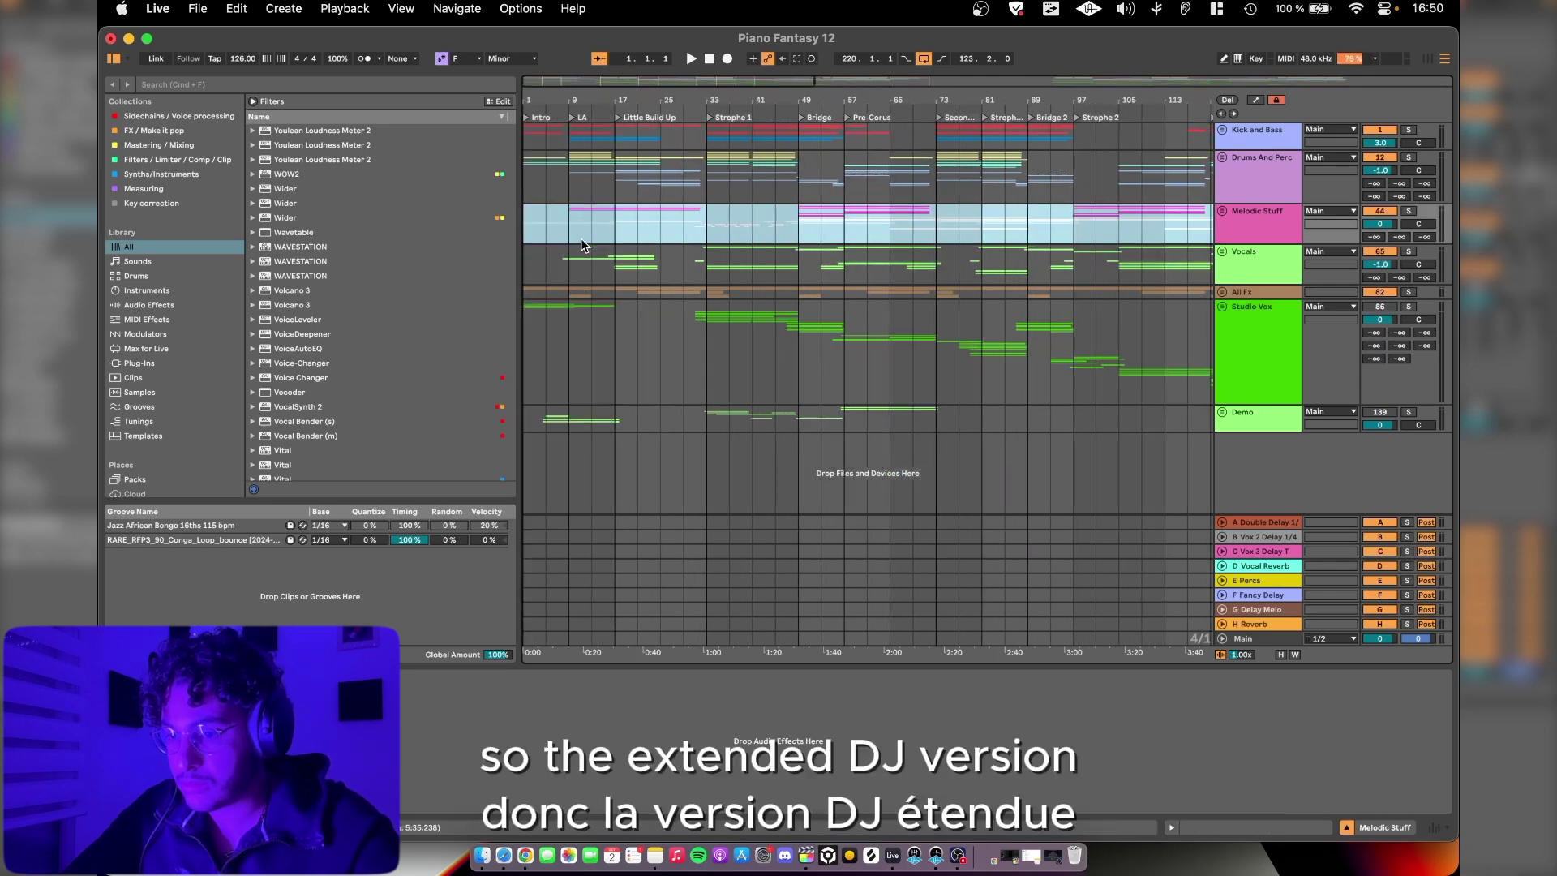
{"action": "scroll", "coordinate": [581, 244], "scroll_direction": "down", "scroll_amount": 5}
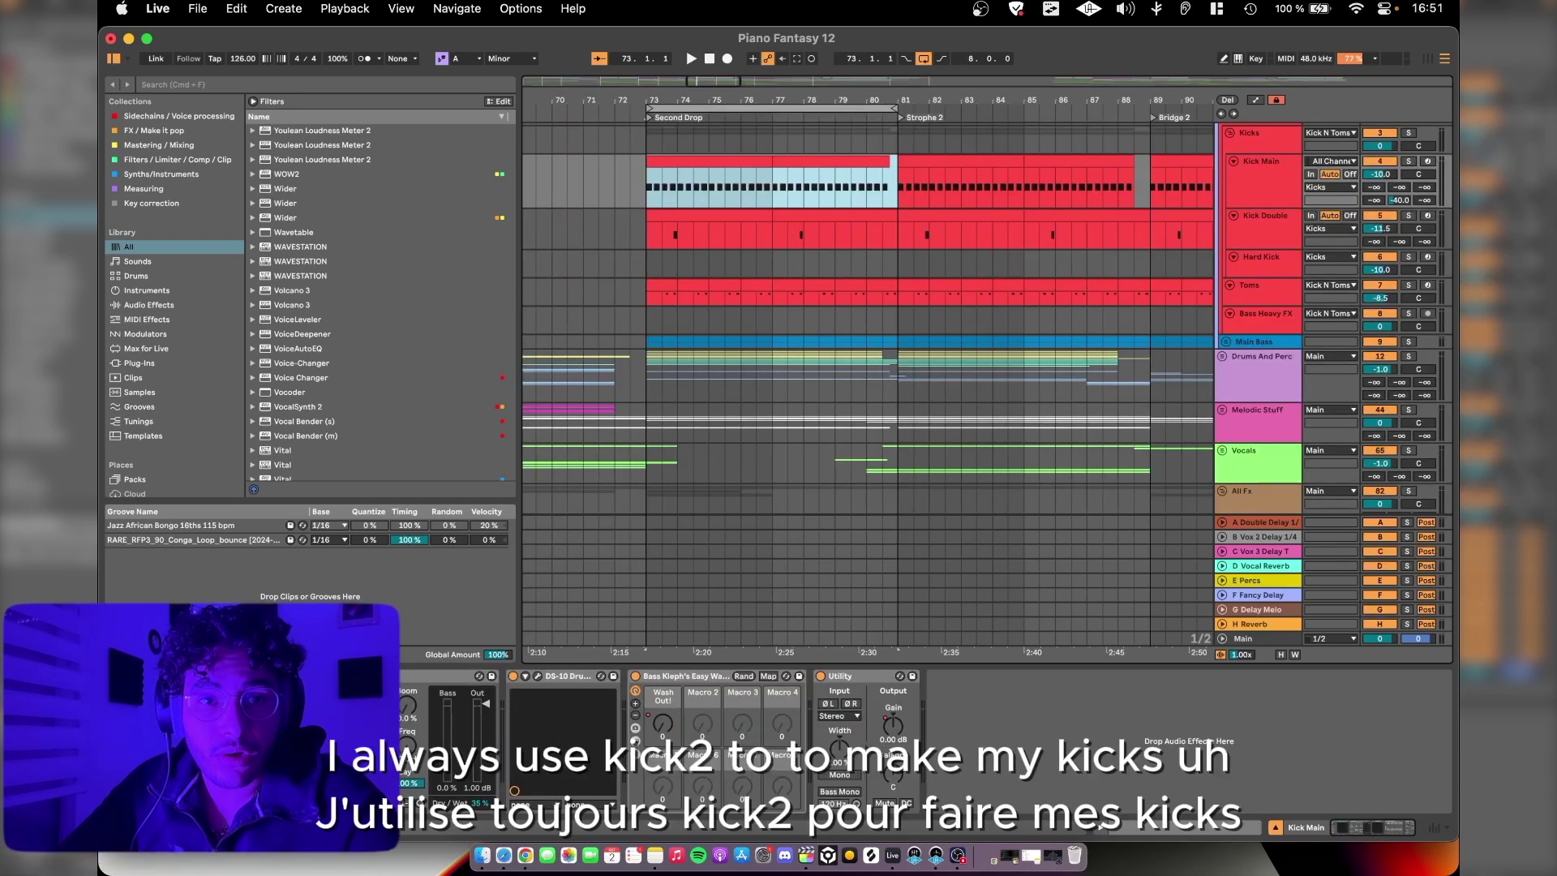
Step: Open the Kick 2 instrument on the Kick Main track and examine its pitch envelope
{"action": "left_click", "coordinate": [205, 675]}
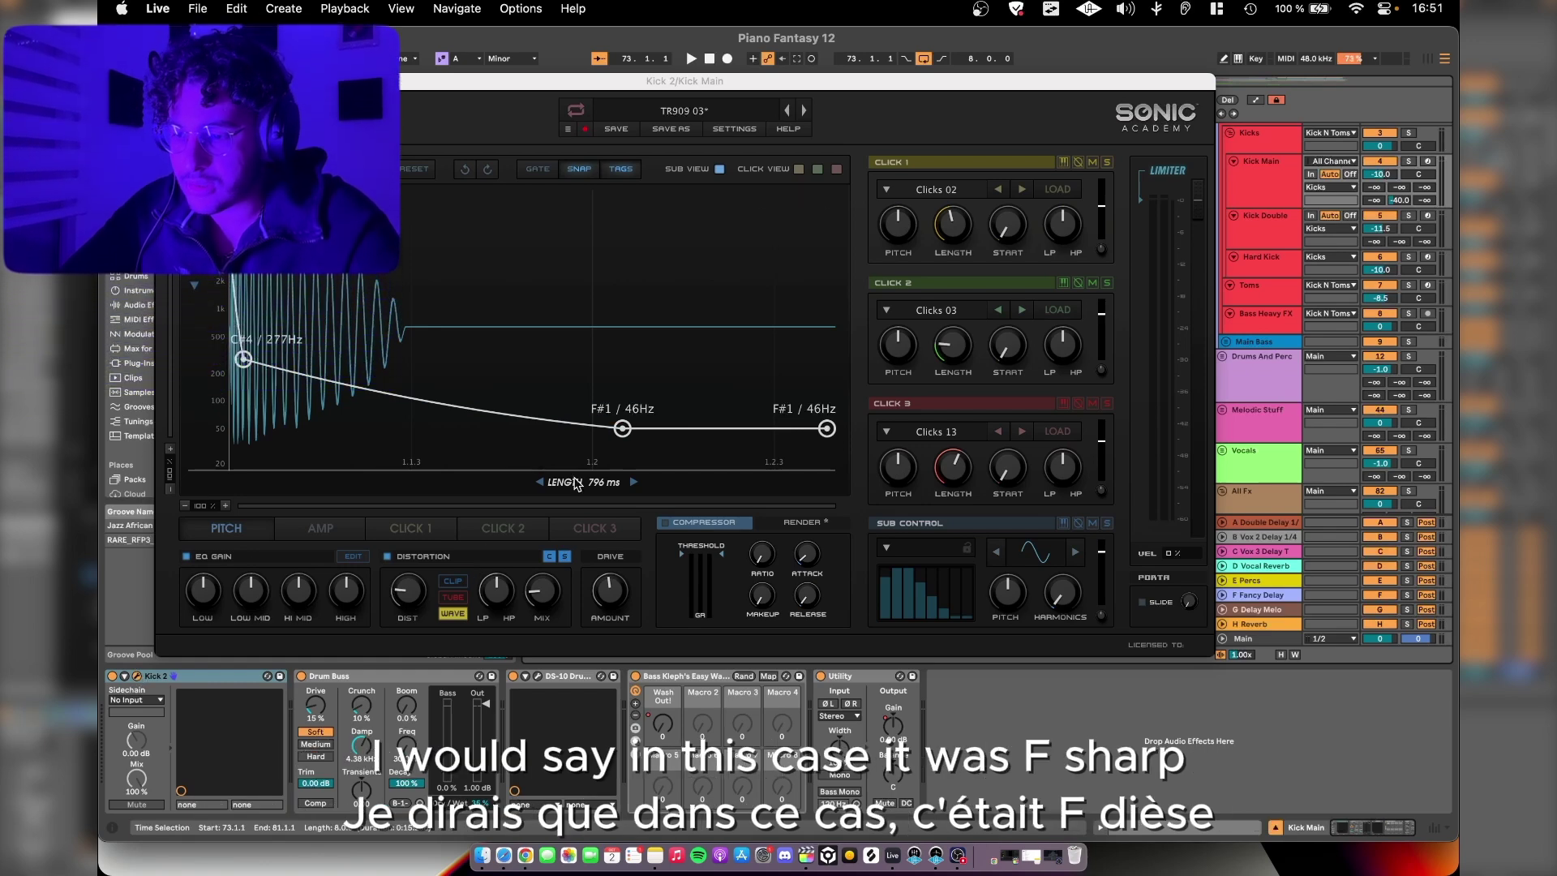
{"action": "left_click", "coordinate": [137, 676]}
{"action": "left_click", "coordinate": [136, 676]}
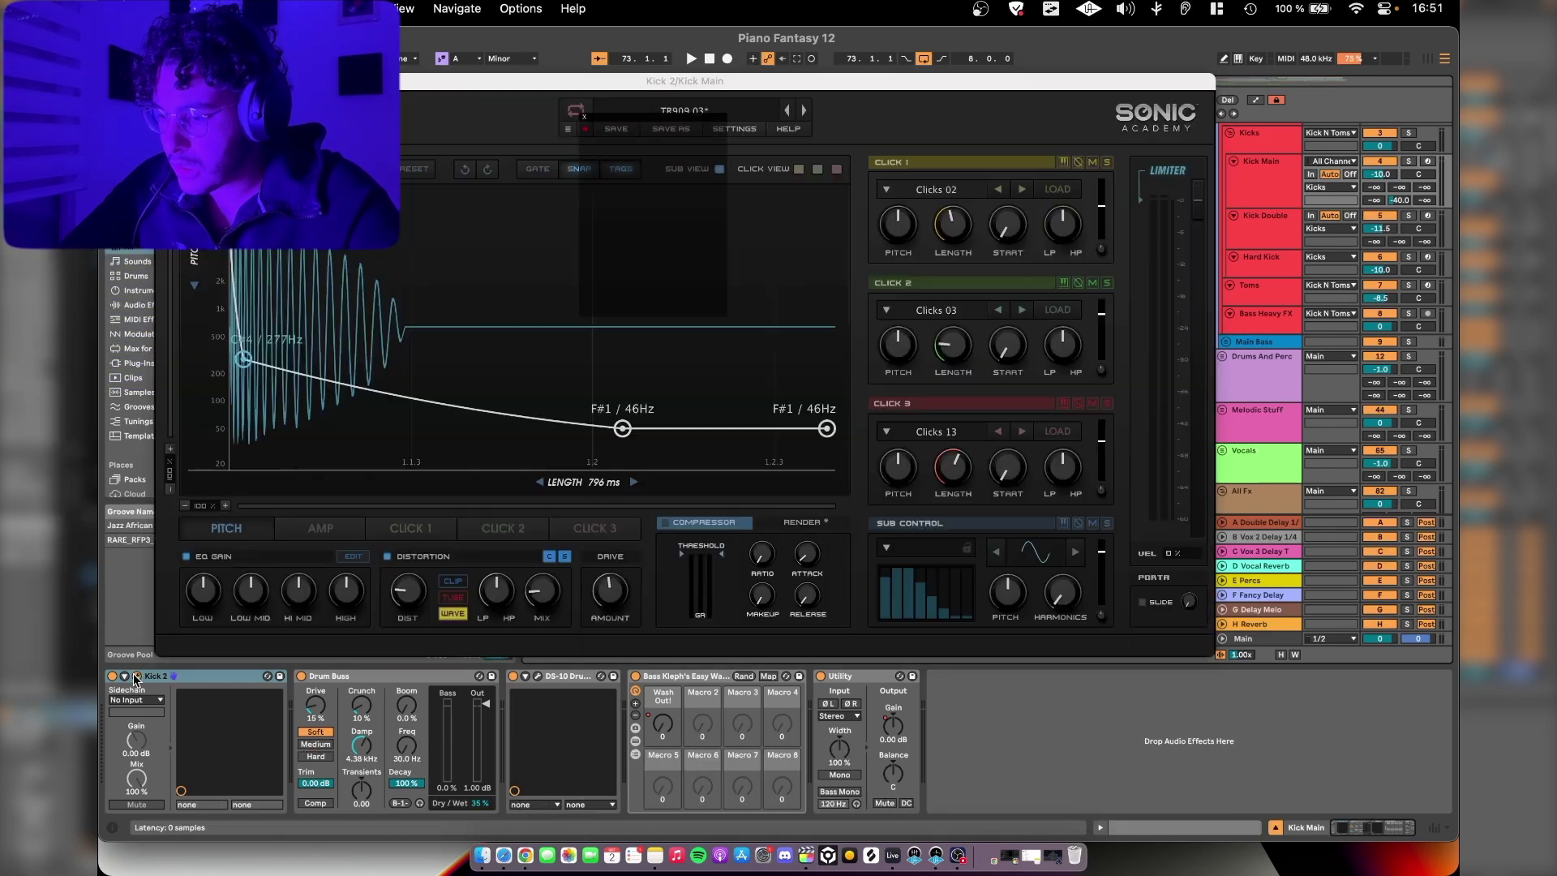
Step: Solo the Kick Main track and audition Kick 2's Click 1, Click 2 and Click 3 layers in solo
{"action": "left_click", "coordinate": [1408, 160]}
{"action": "key", "text": "space"}
{"action": "left_click", "coordinate": [1107, 162]}
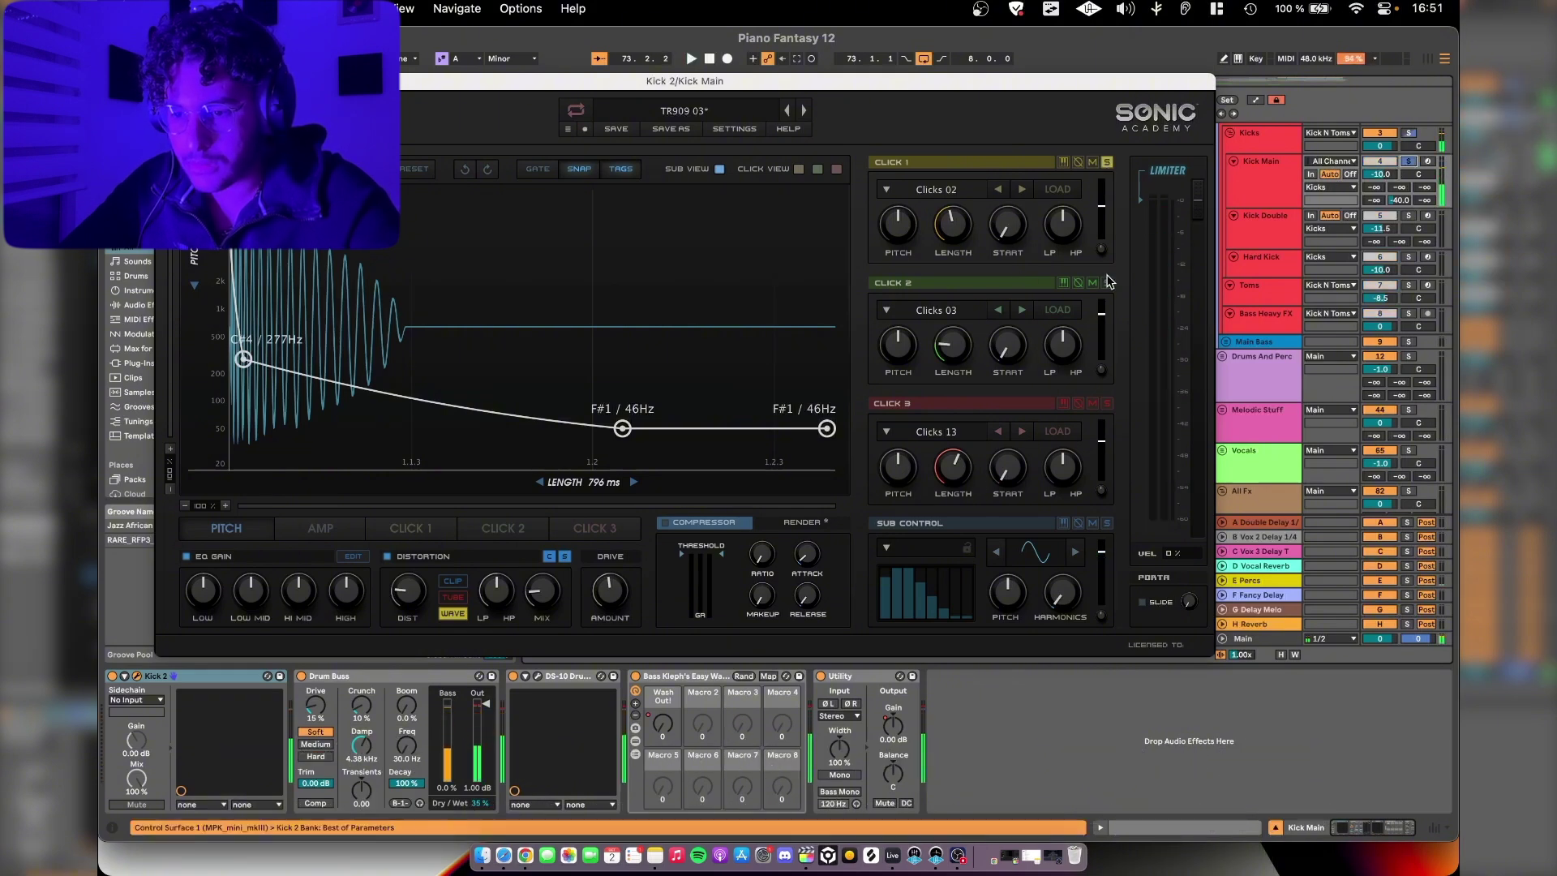
{"action": "left_click", "coordinate": [1107, 403]}
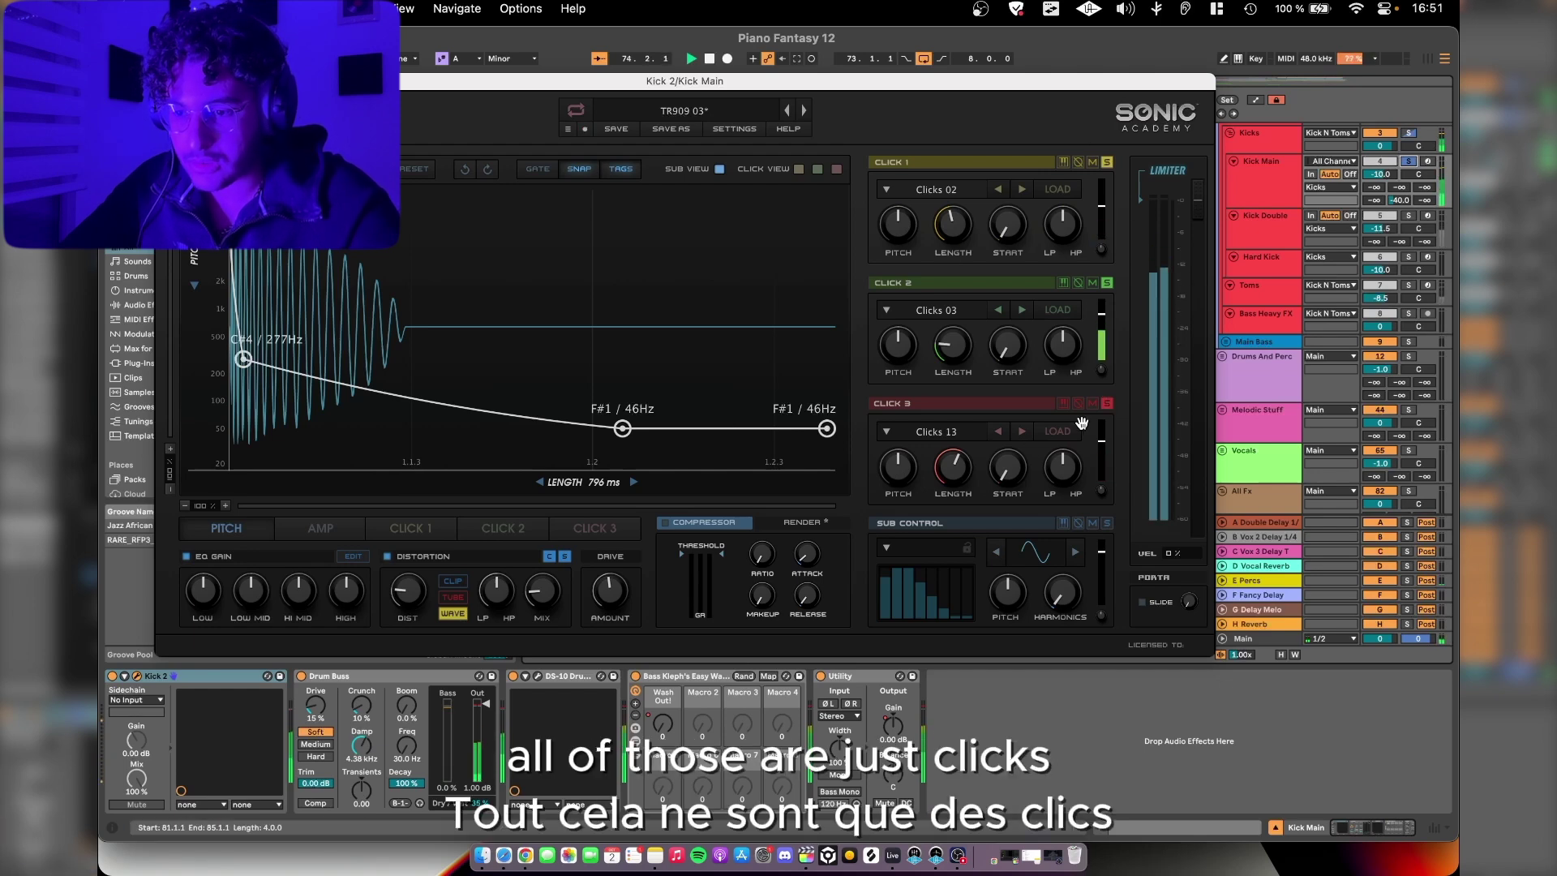
{"action": "key", "text": "space"}
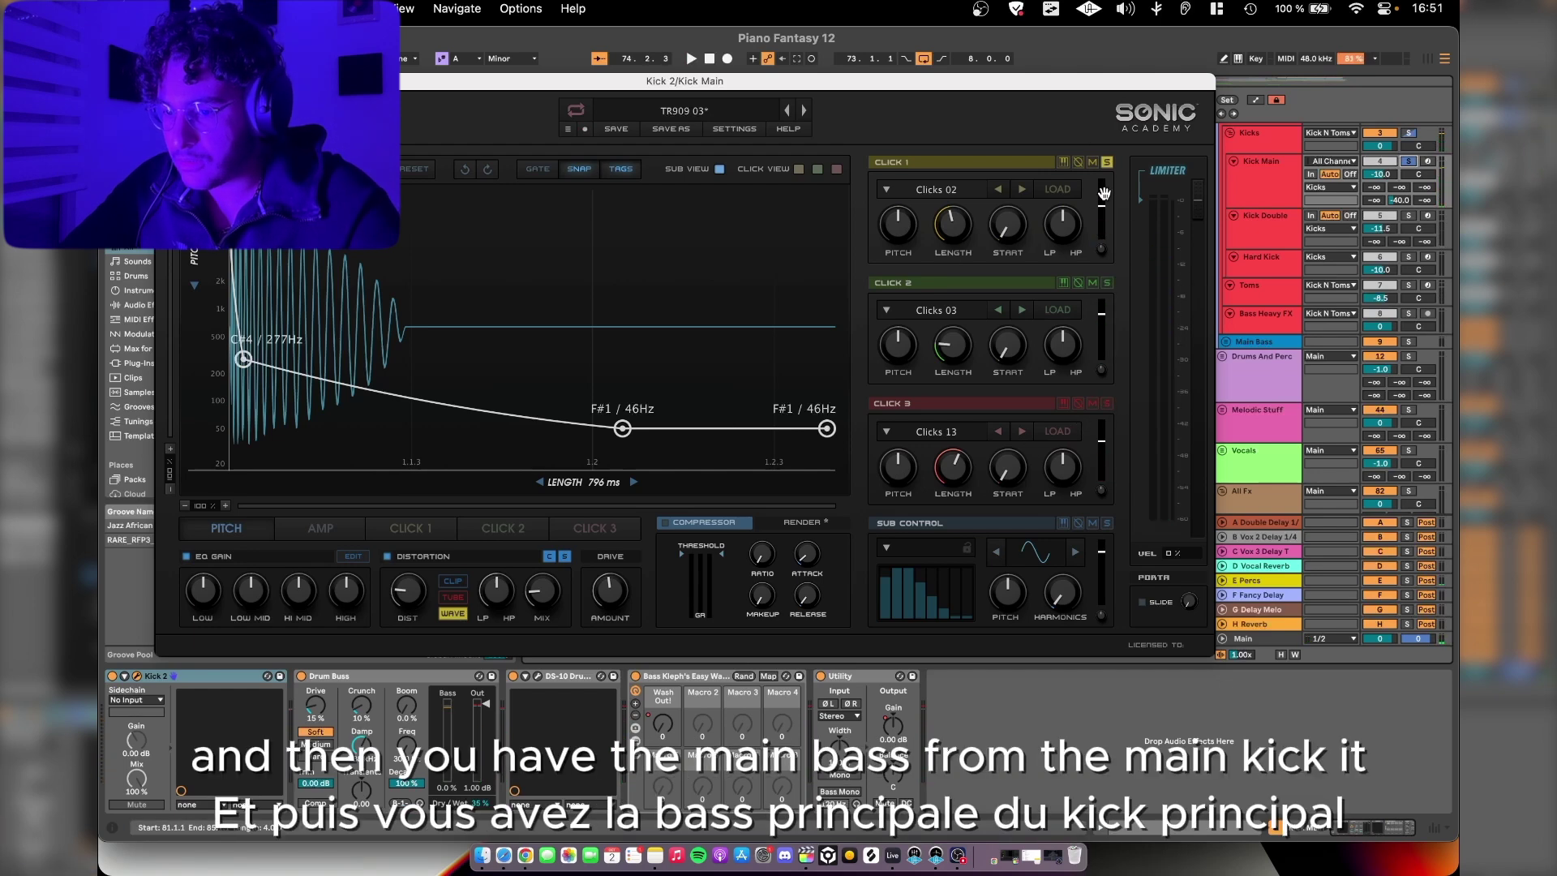
Step: Audition the full kick, review Kick 2's harmonics, amp envelope and pitch envelope, and close the instrument window
{"action": "key", "text": "space"}
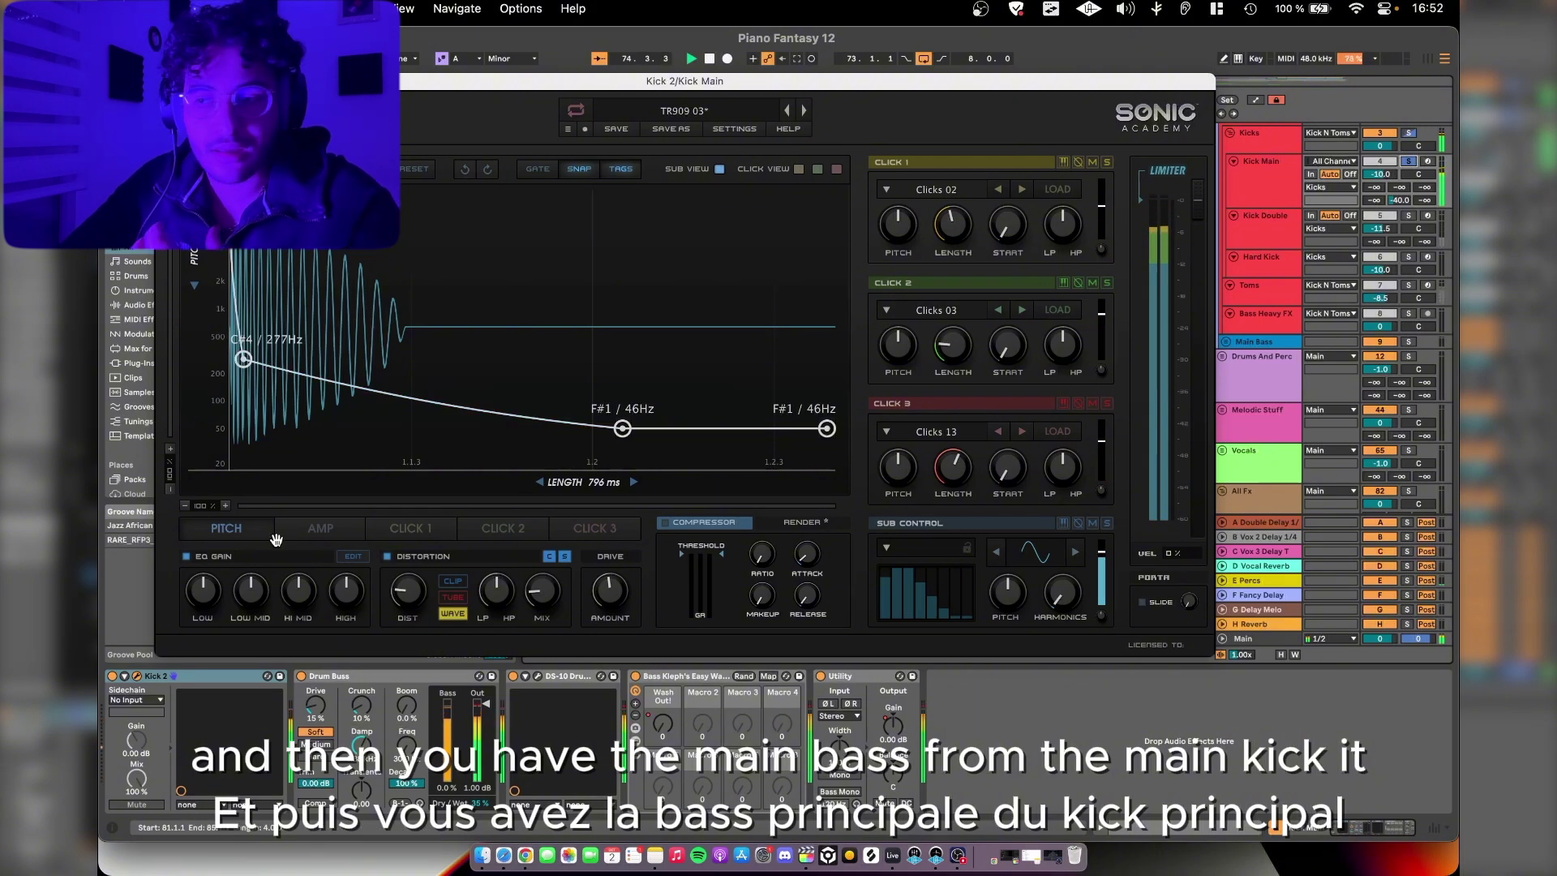
{"action": "key", "text": "space"}
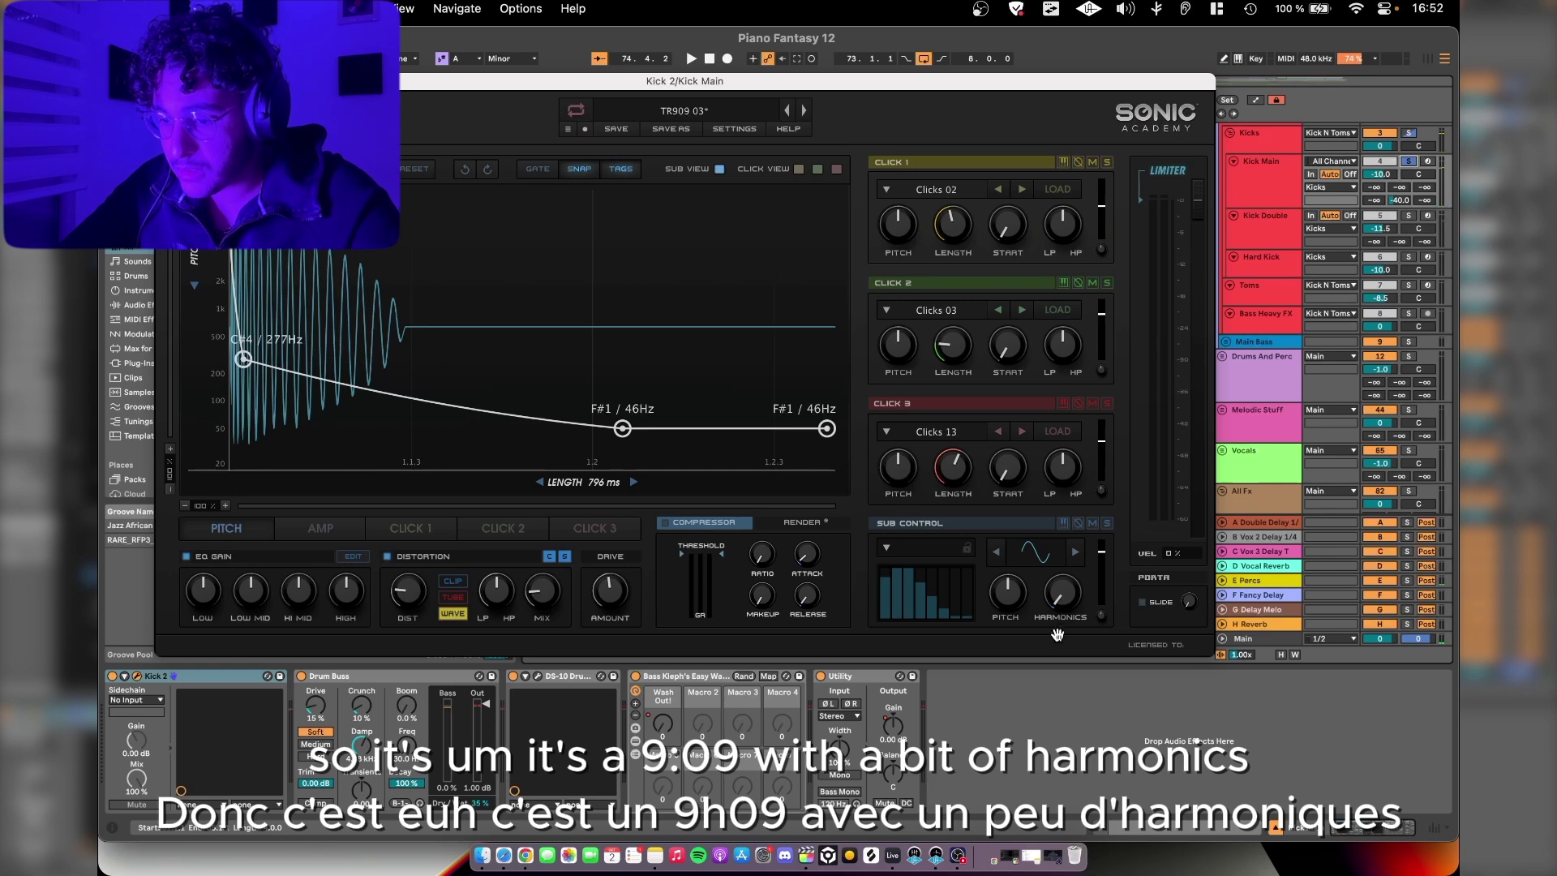
{"action": "mouse_move", "coordinate": [1073, 600]}
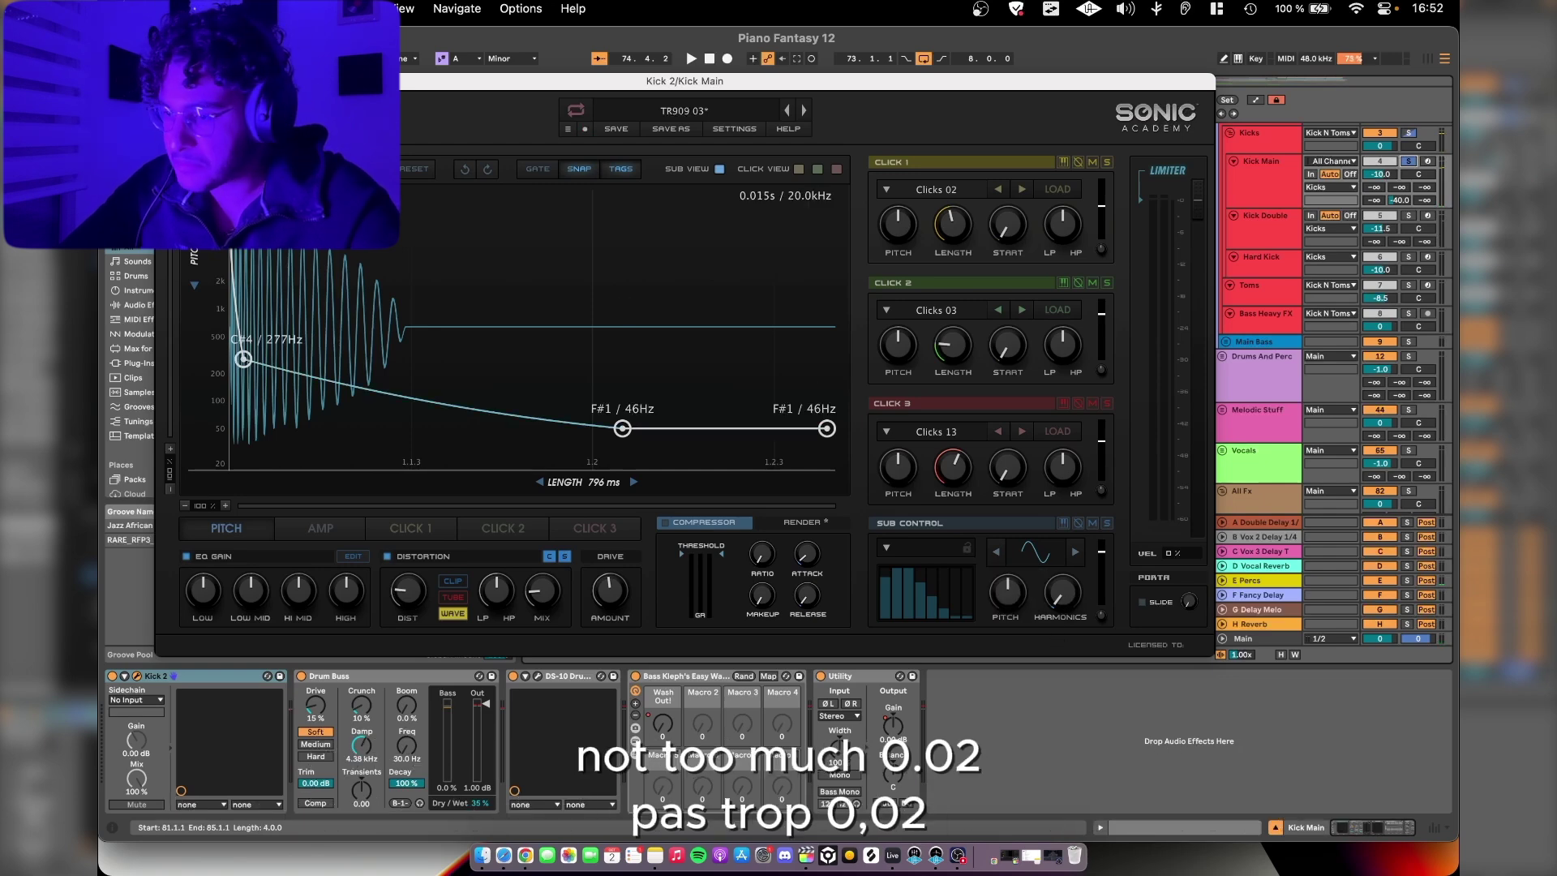
{"action": "left_click", "coordinate": [321, 528]}
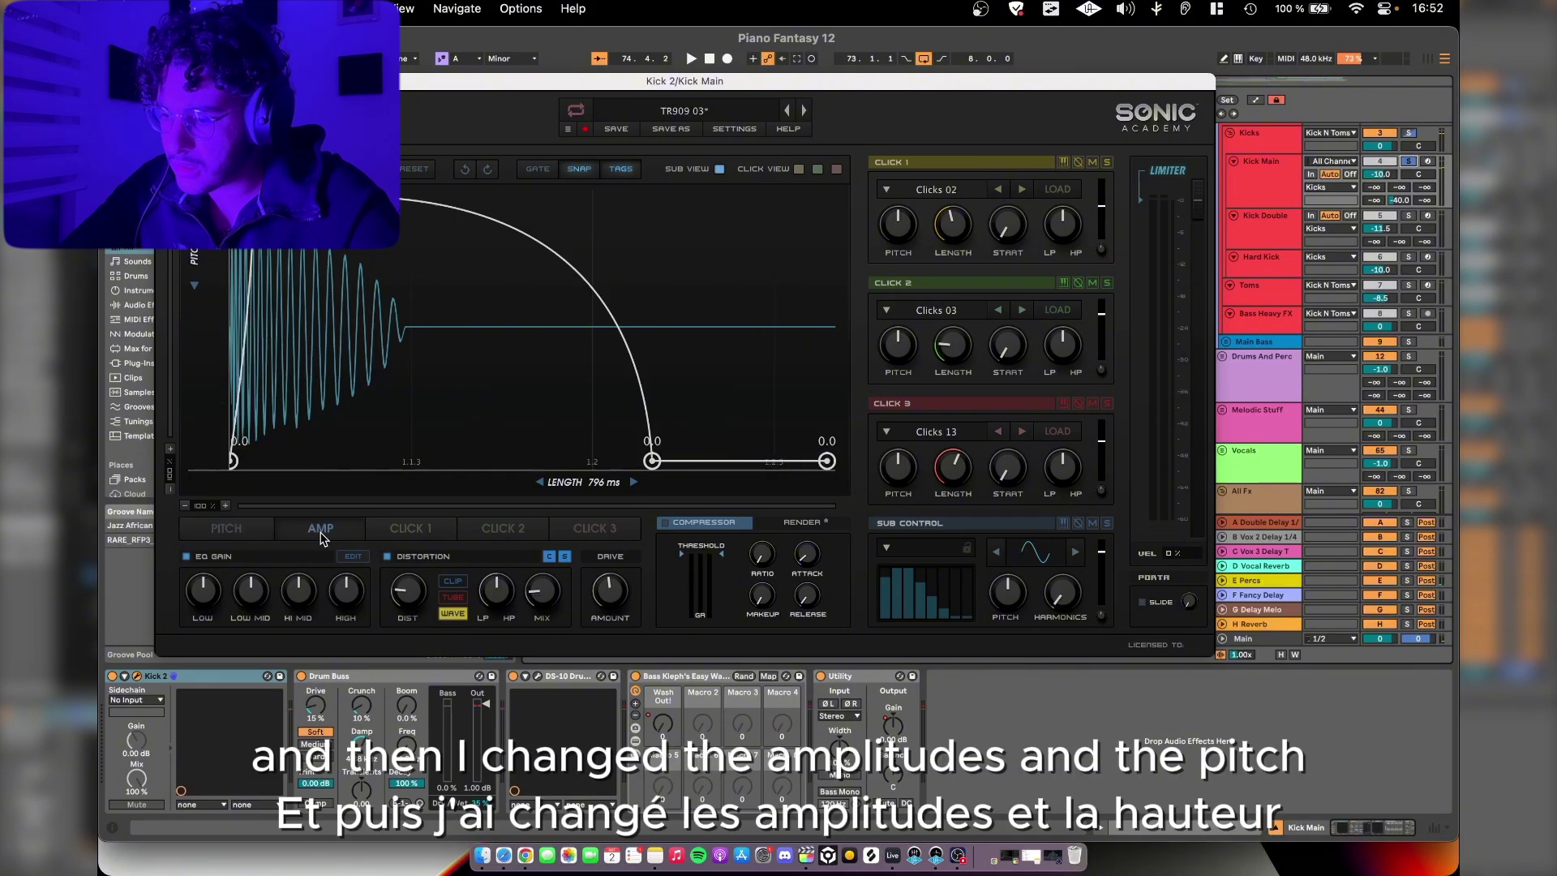
{"action": "left_click", "coordinate": [241, 531]}
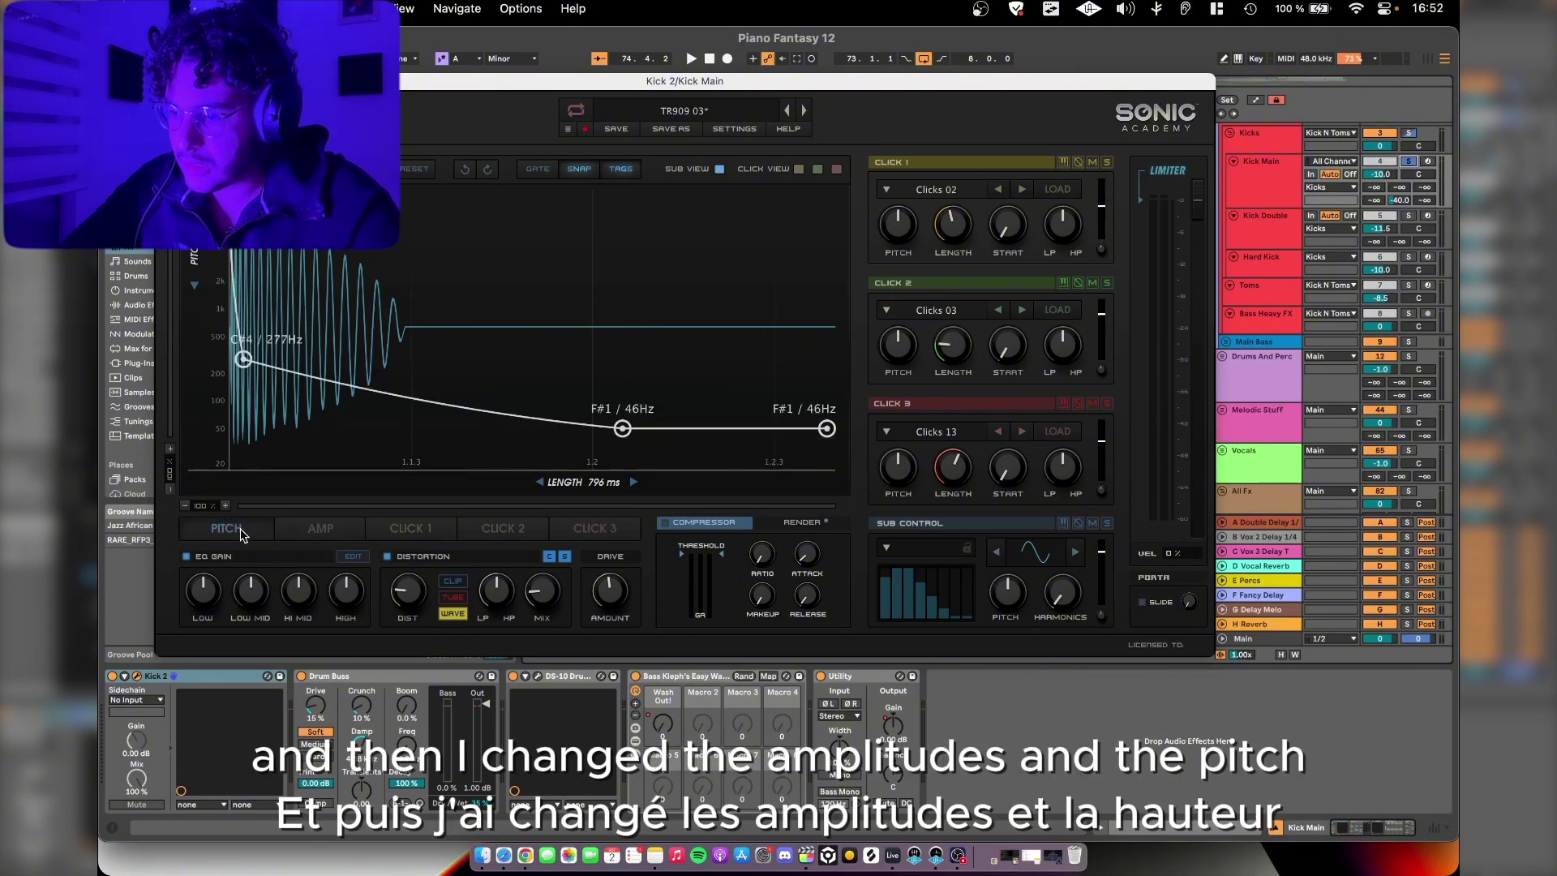
{"action": "left_click", "coordinate": [165, 81]}
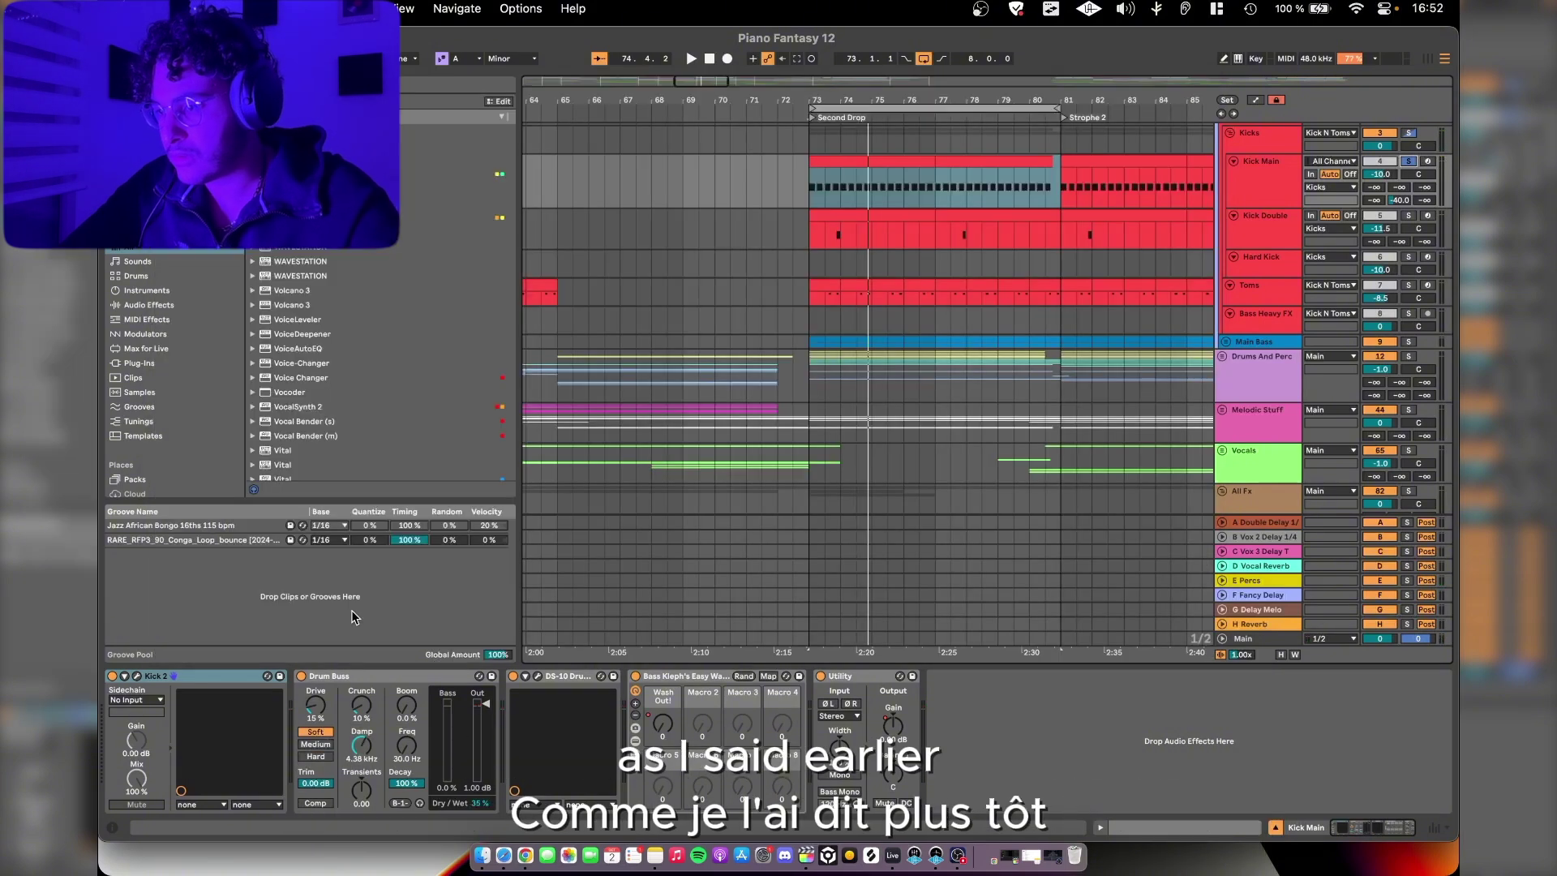
Step: Bypass Drum Buss and DS-10 Drum Shaper on Kick Main, and compare the kick with Drum Buss reactivated
{"action": "left_click", "coordinate": [321, 677]}
{"action": "left_click", "coordinate": [592, 677], "text": "shift"}
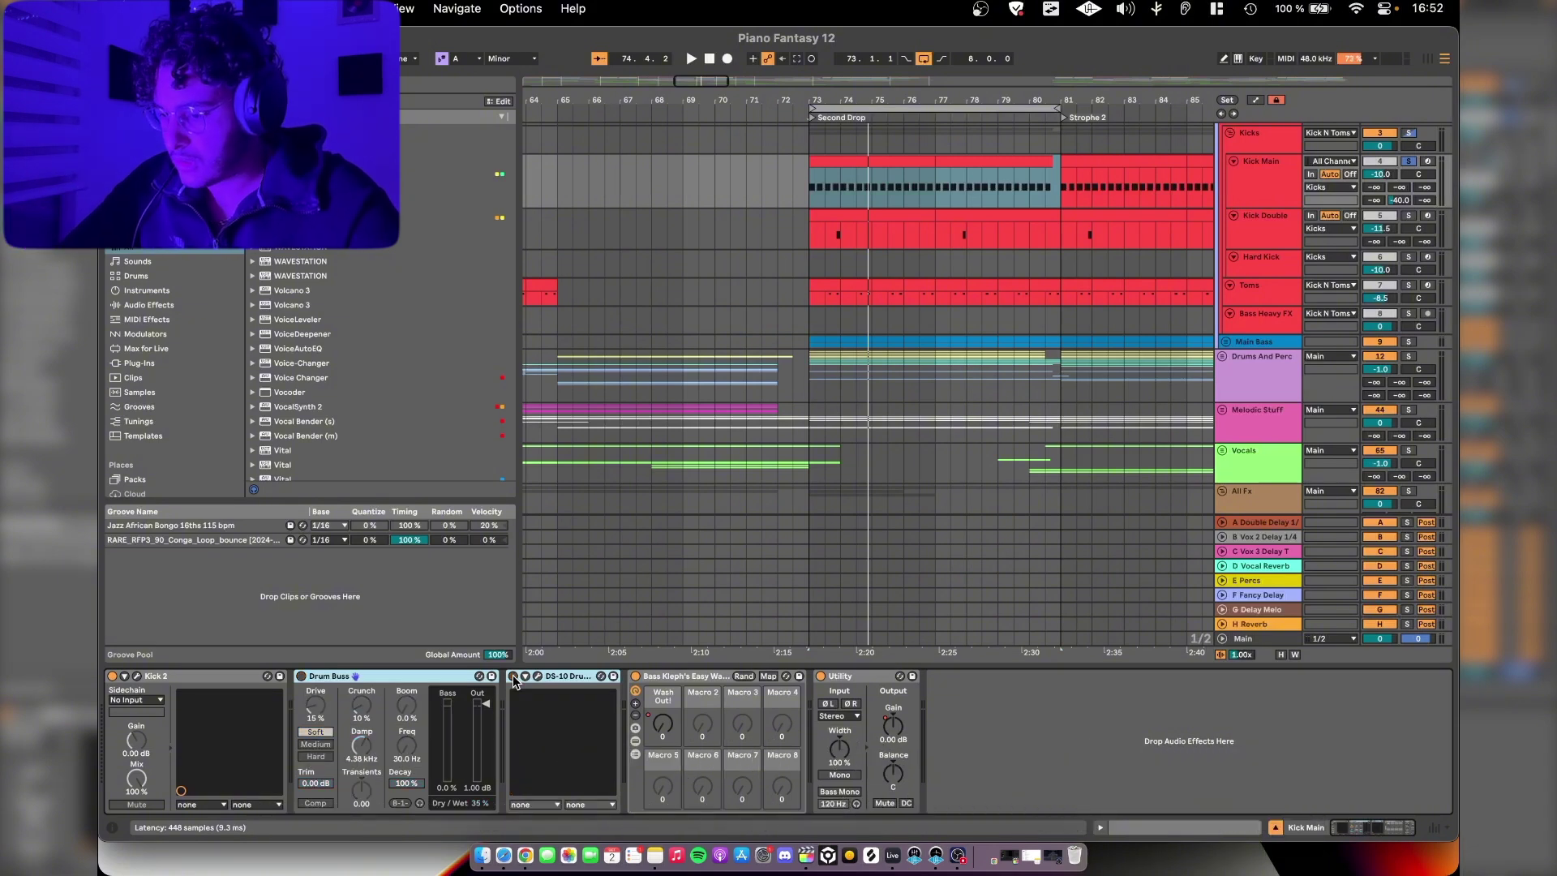
{"action": "key", "text": "space"}
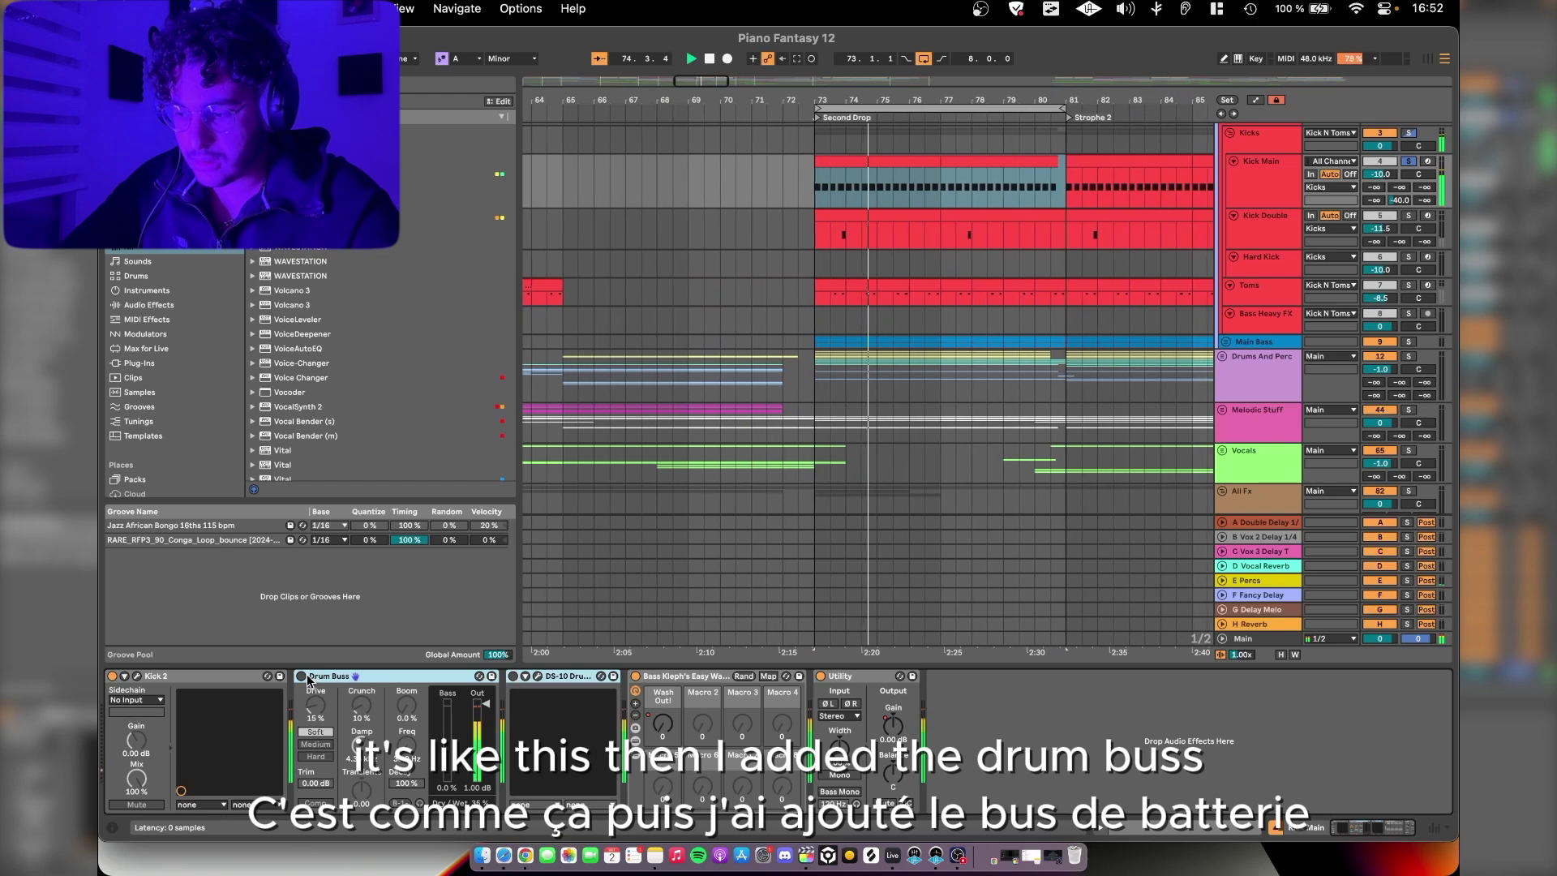
{"action": "key", "text": "0"}
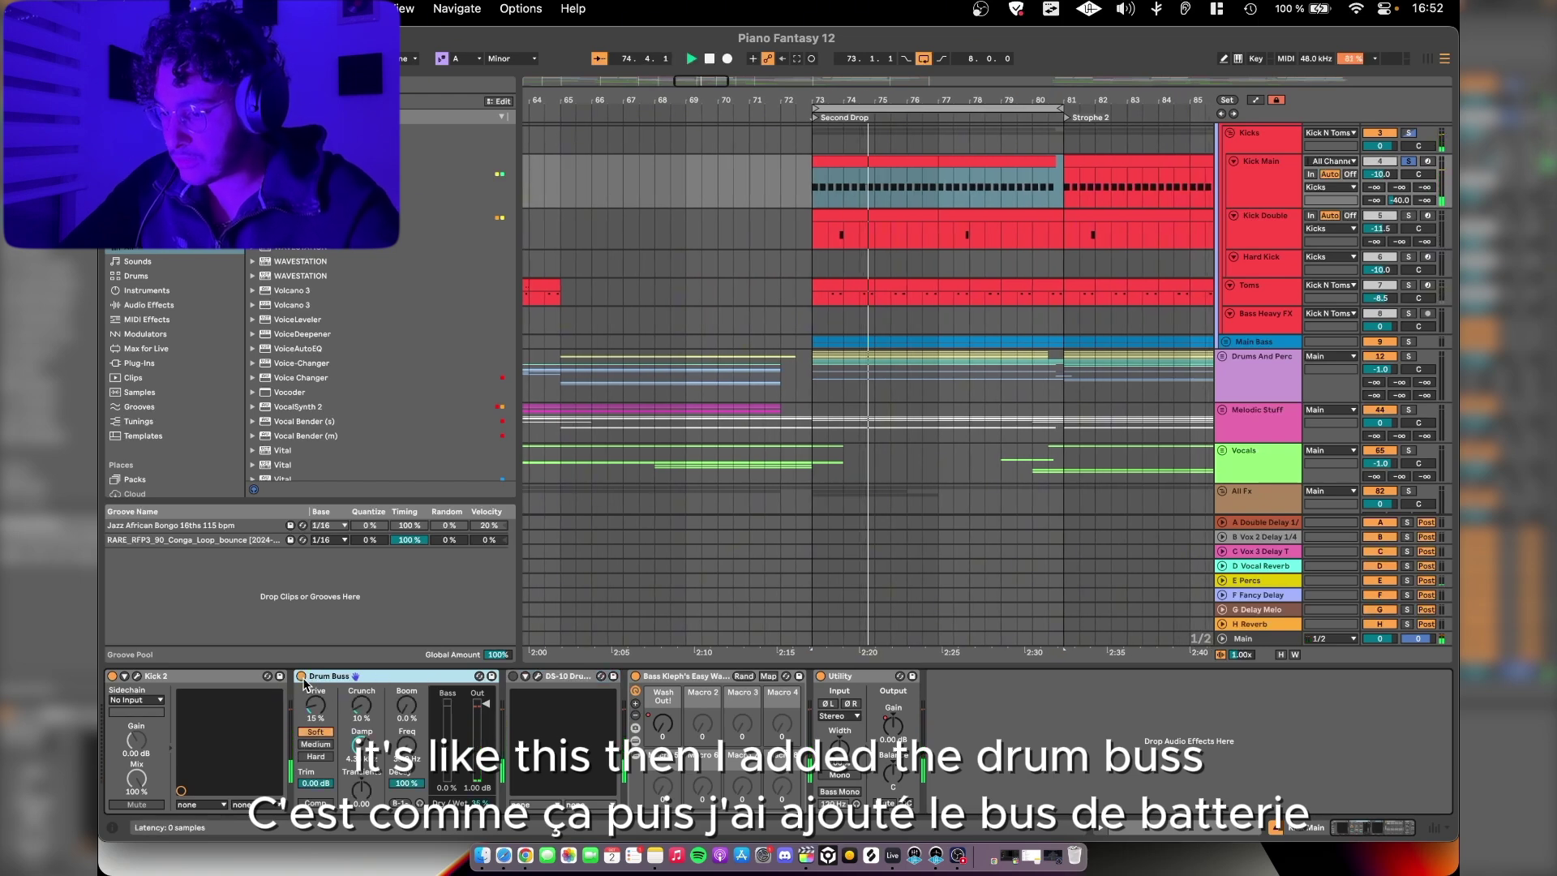
{"action": "key", "text": "space"}
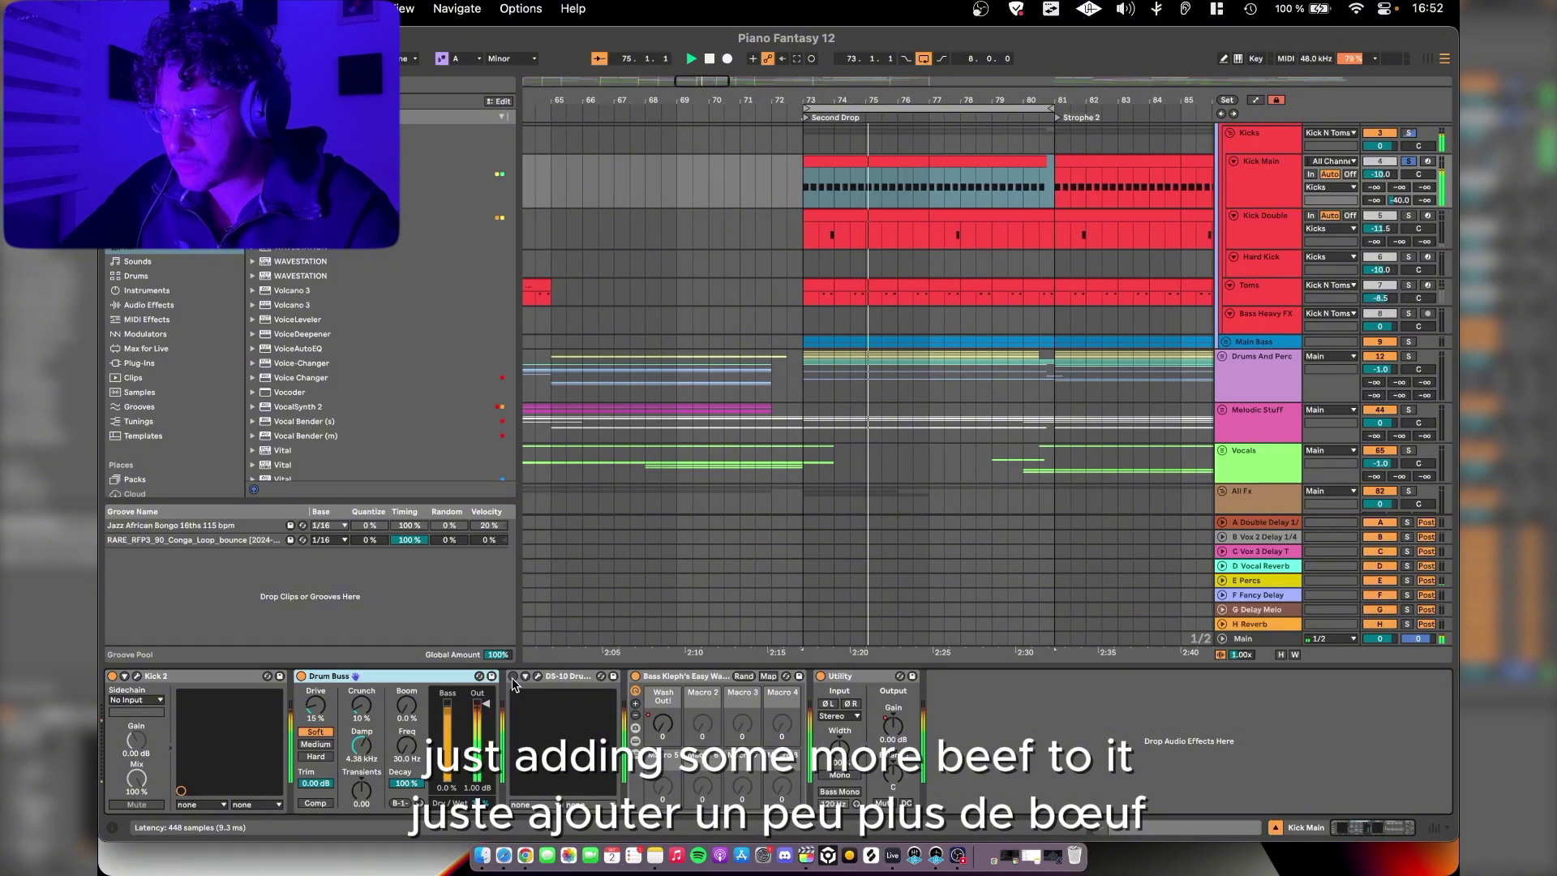
Step: Reactivate DS-10 Drum Shaper on Kick Main and audition the kick with its settings window open, closing it when finished
{"action": "left_click", "coordinate": [514, 676]}
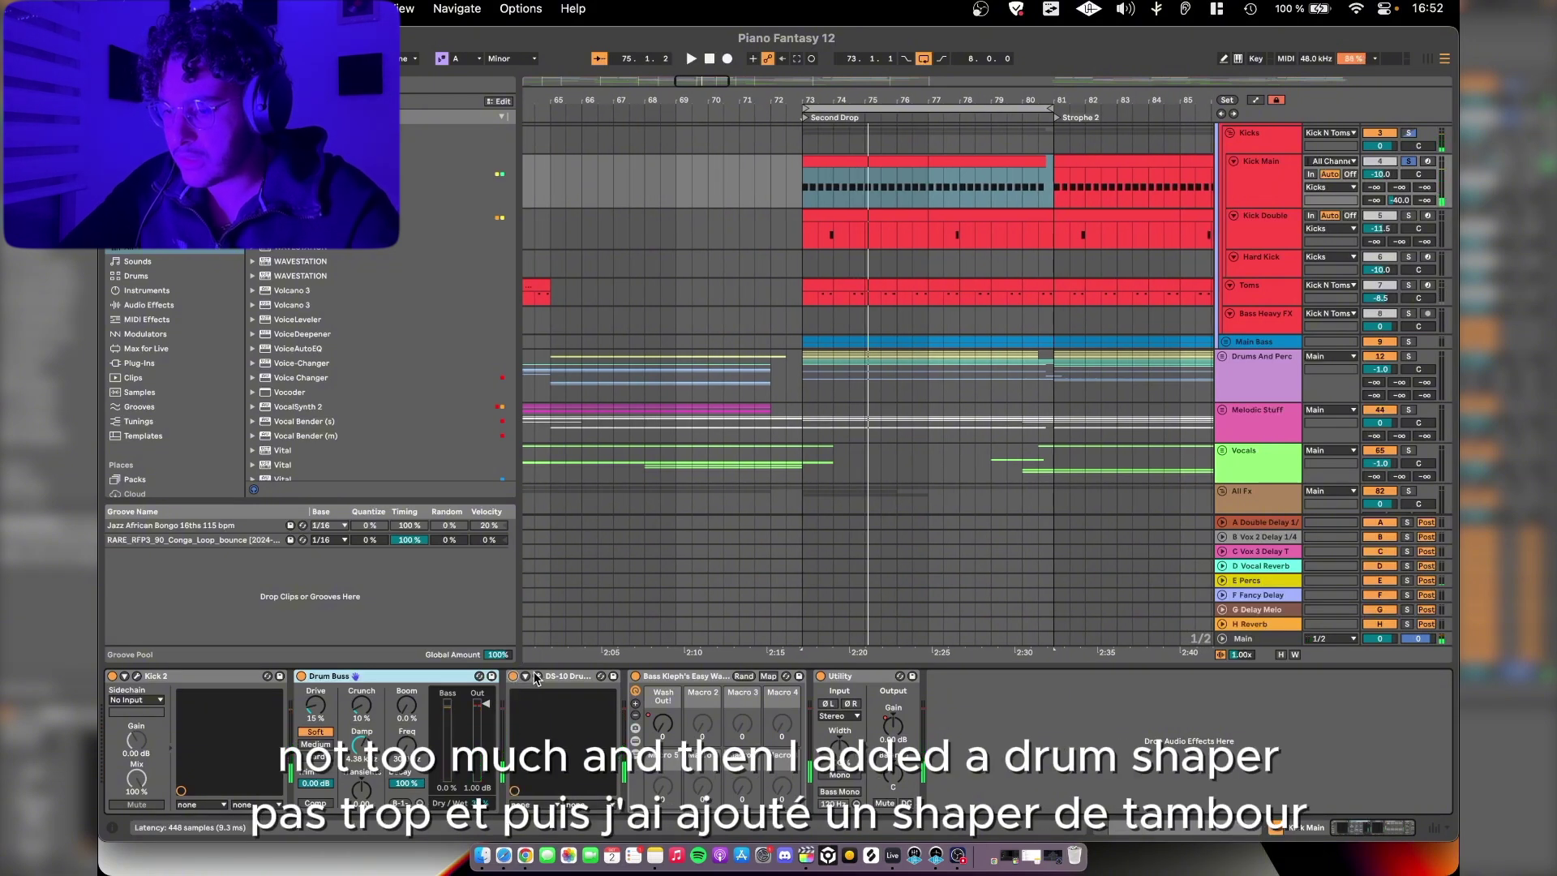
{"action": "left_click", "coordinate": [535, 676]}
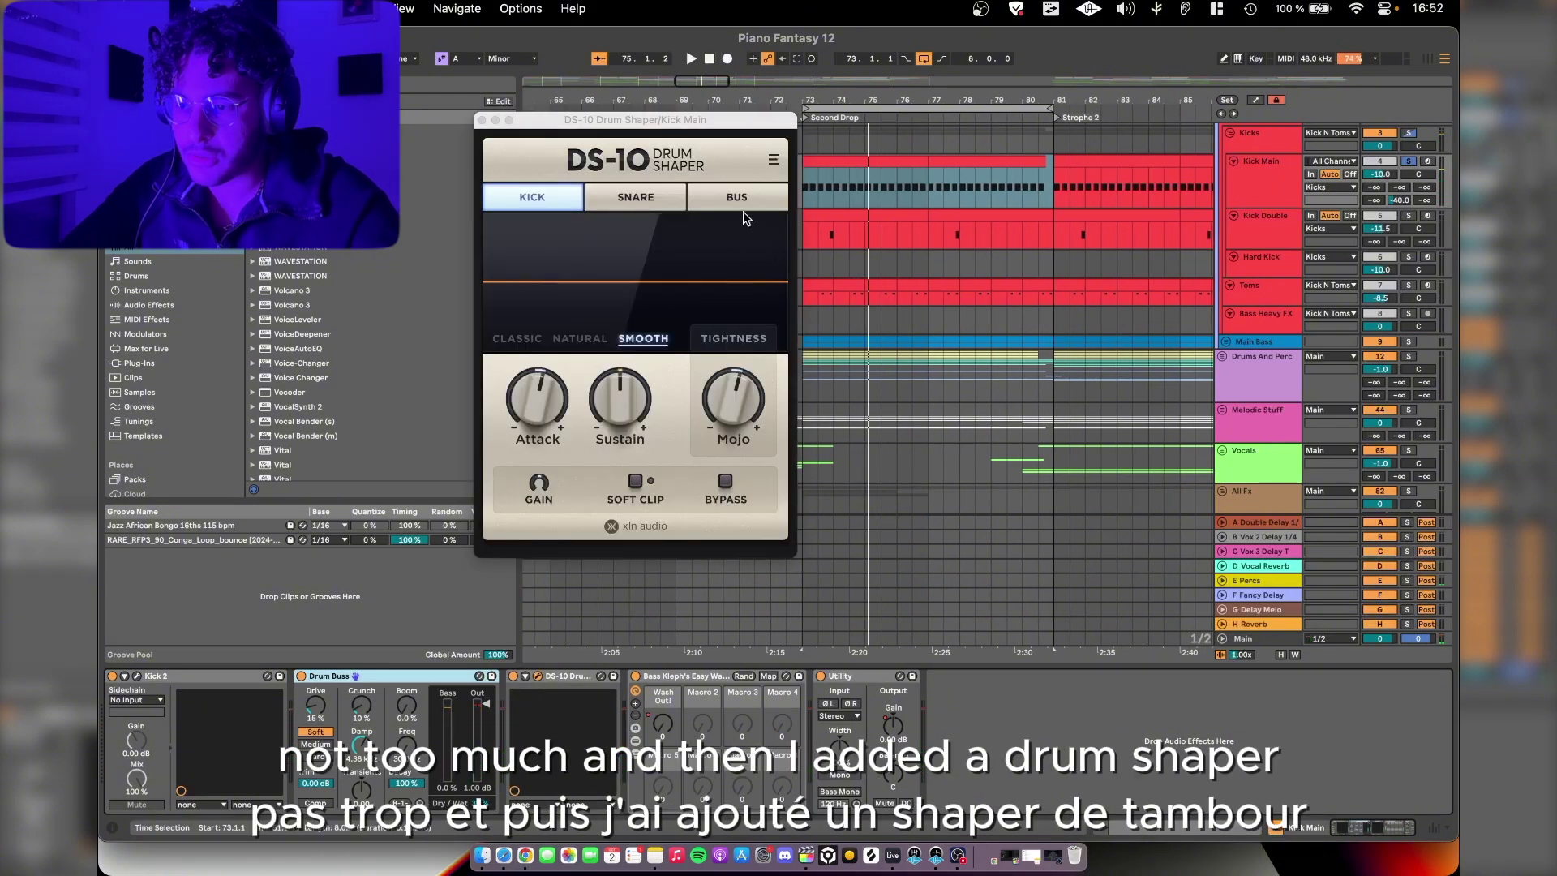
{"action": "key", "text": "space"}
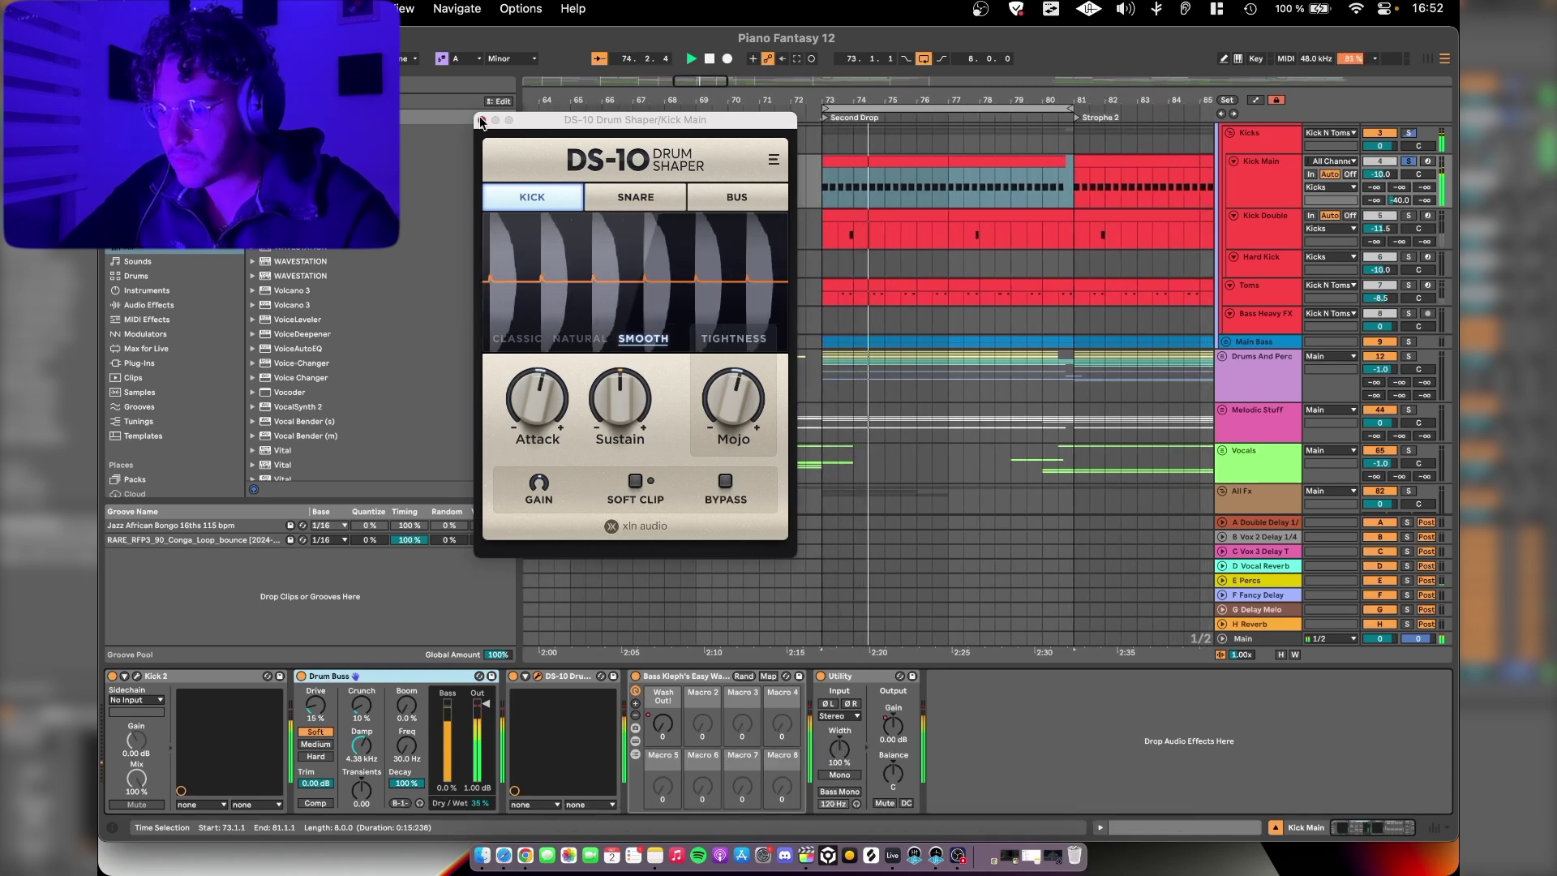
{"action": "key", "text": "super+alt+p"}
Step: Enlarge the Kick Main and Kick Double tracks and inspect the FabFilter Pro-Q 3 filter on Kick Double
{"action": "scroll", "coordinate": [918, 182], "scroll_direction": "up", "scroll_amount": 3}
{"action": "key", "text": "Down"}
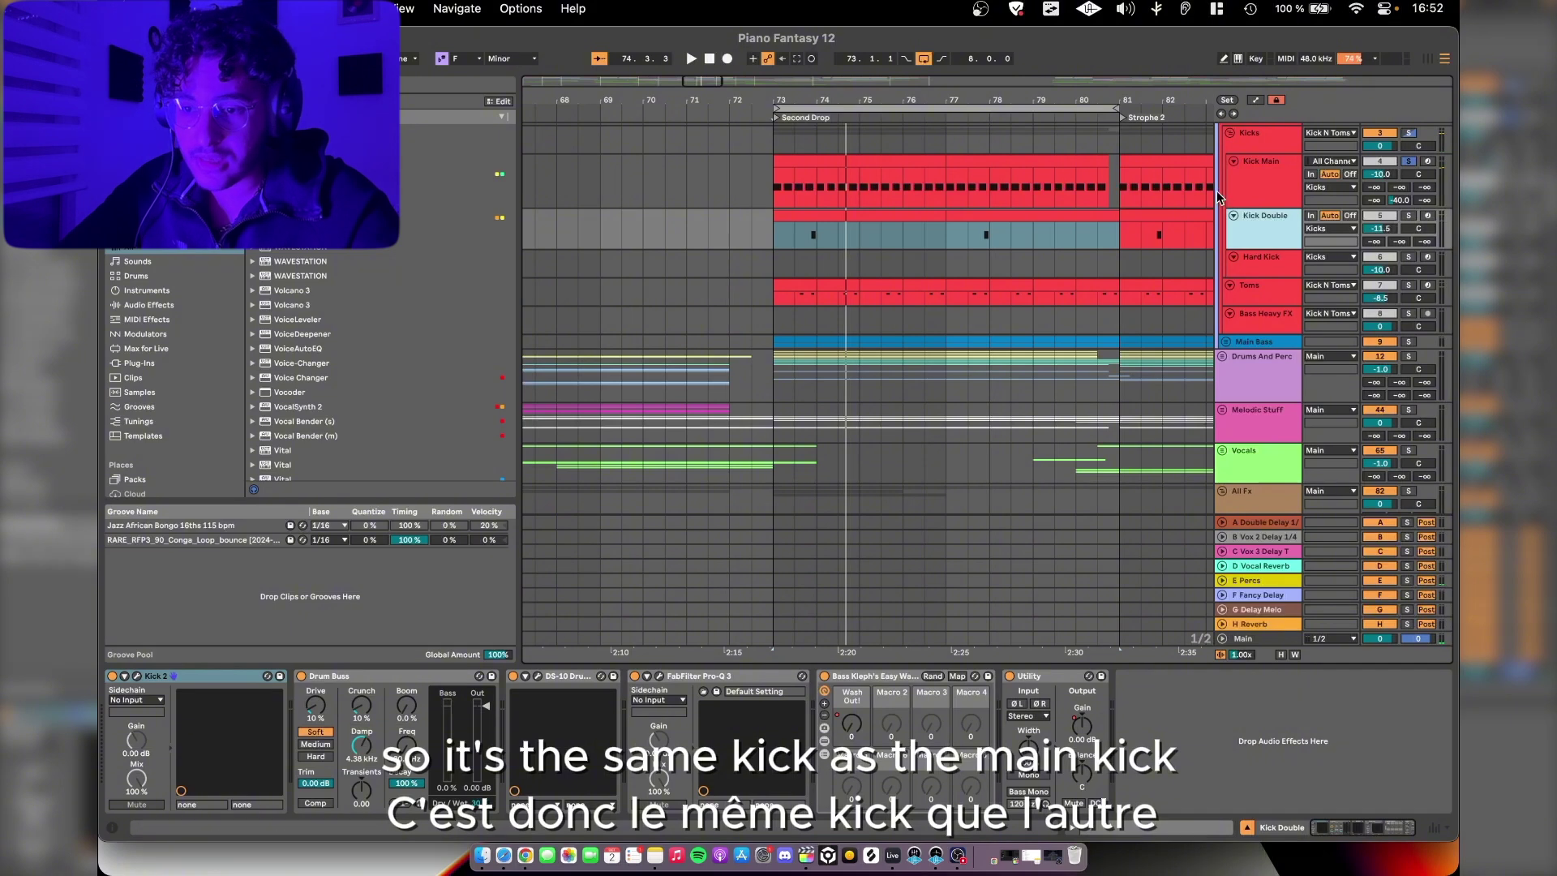
{"action": "left_click_drag", "start_coordinate": [1257, 209], "coordinate": [1256, 222]}
{"action": "left_click_drag", "start_coordinate": [1141, 260], "coordinate": [1141, 274]}
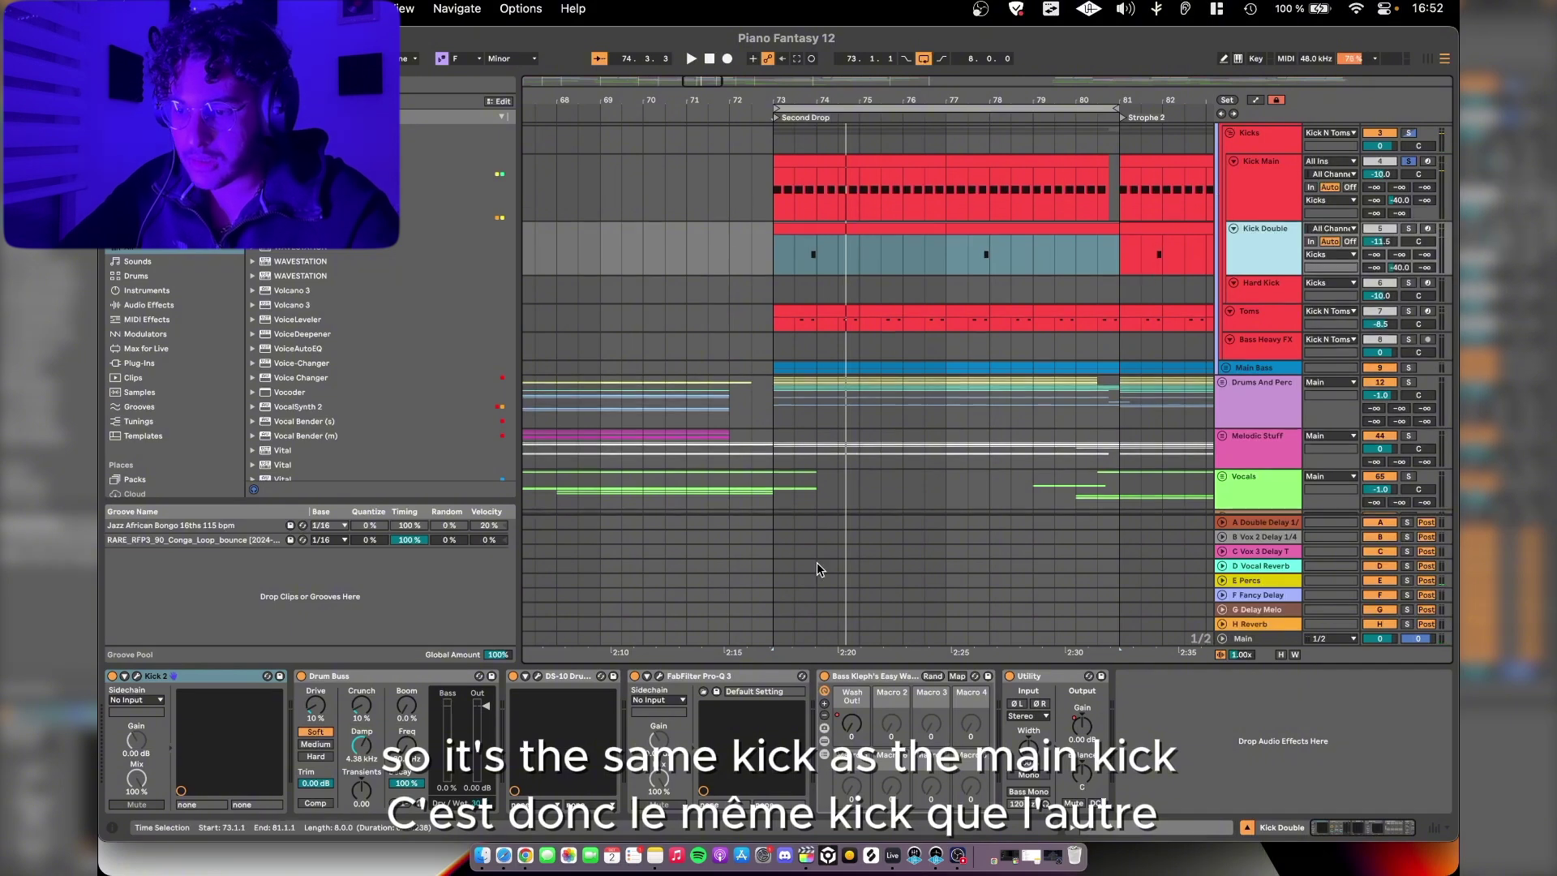
{"action": "left_click", "coordinate": [658, 677]}
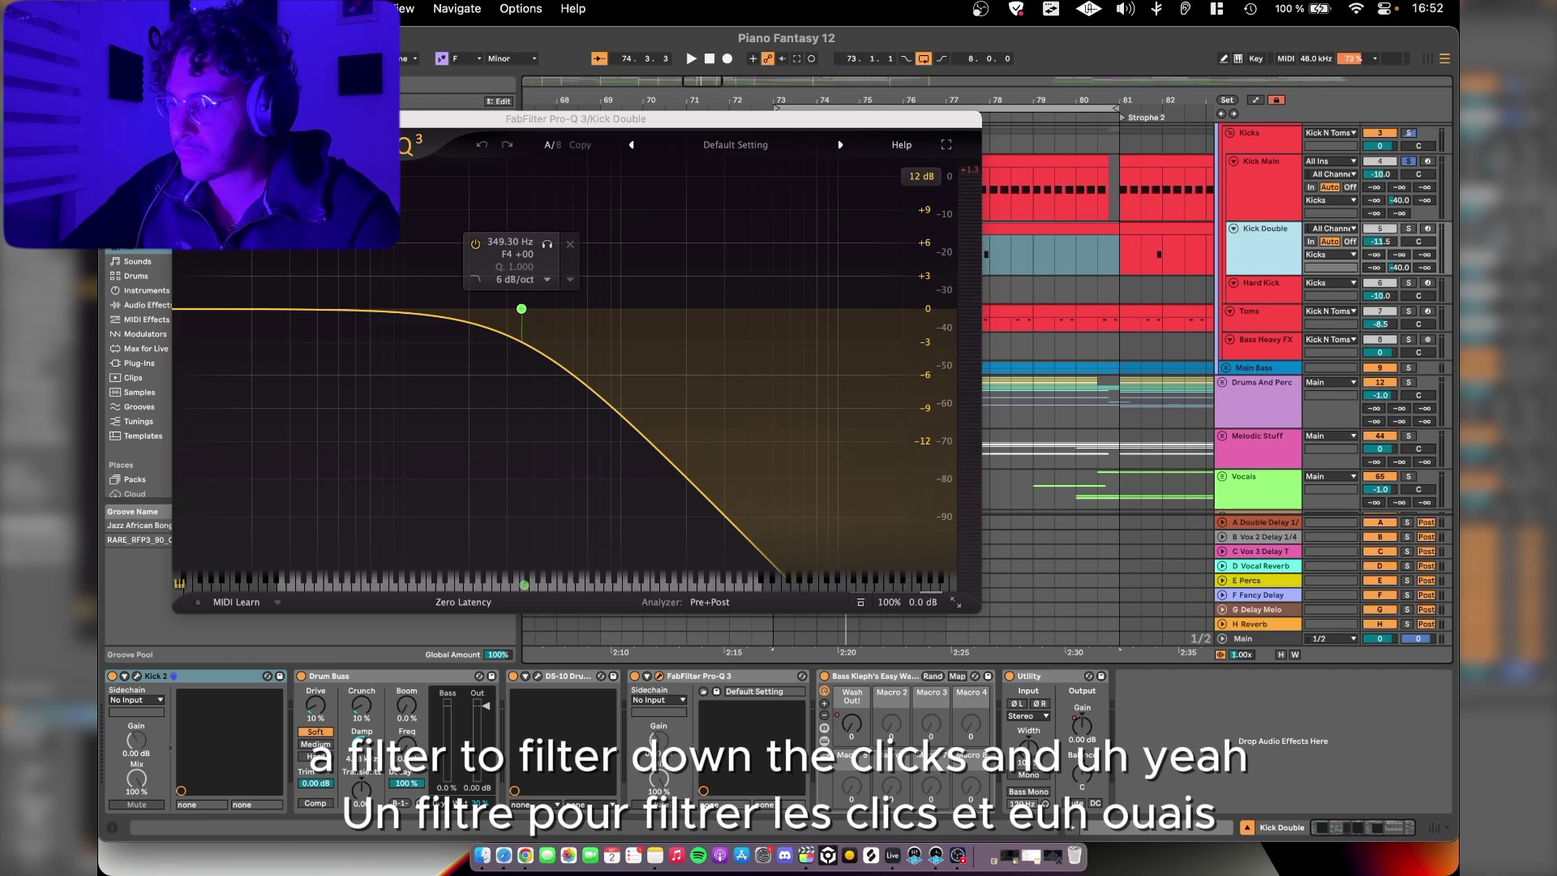
{"action": "left_click", "coordinate": [183, 119]}
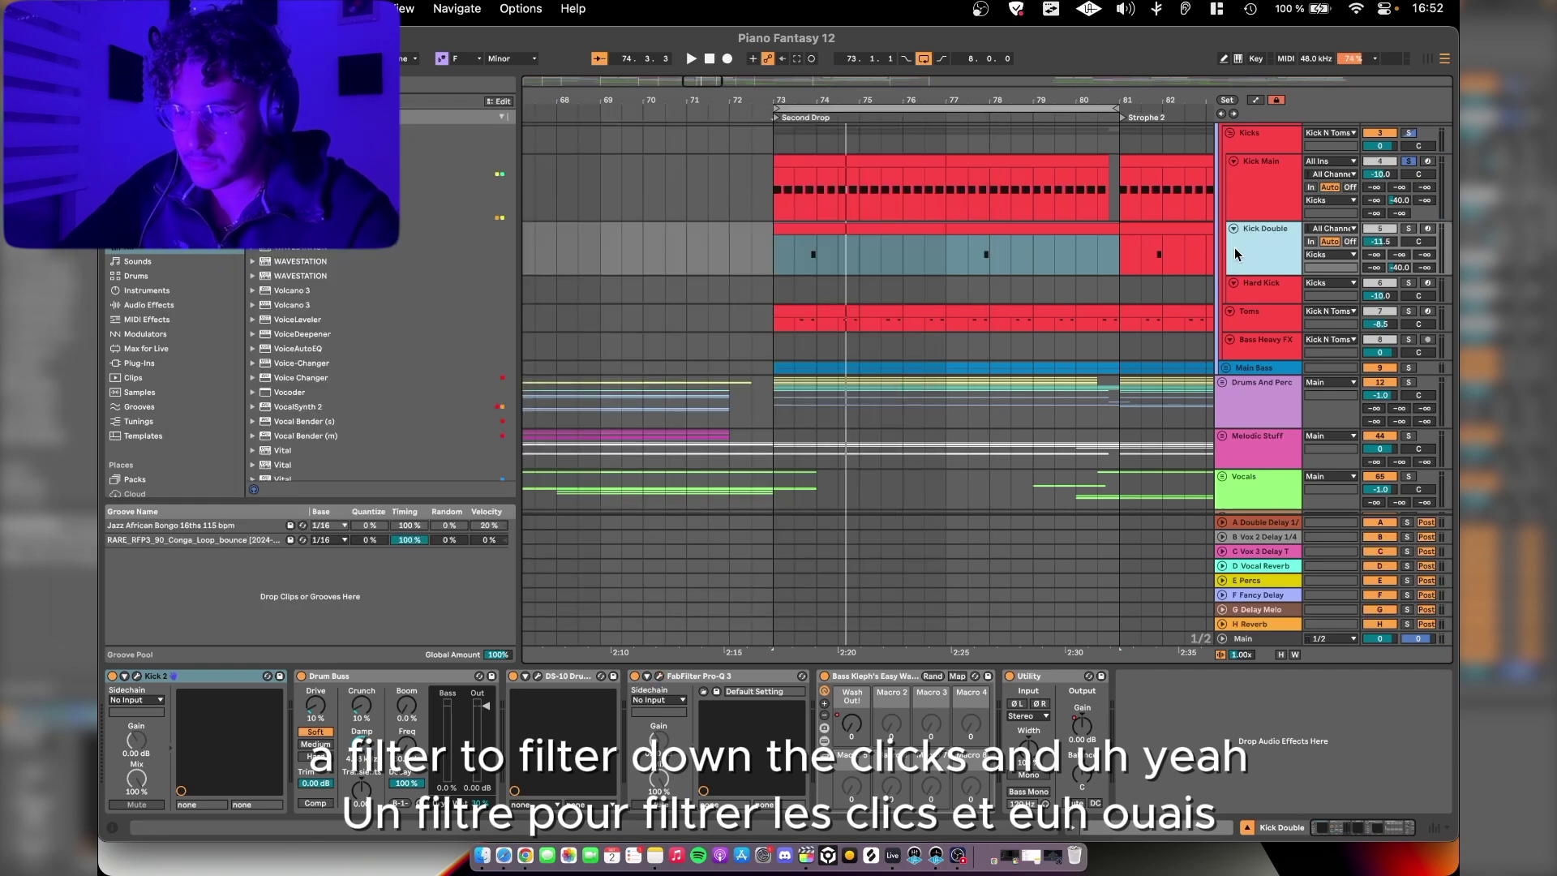
Step: Add Kick Double to the soloed tracks and play the Second Drop from bar 73.3 to hear both kicks together
{"action": "left_click", "coordinate": [1408, 227]}
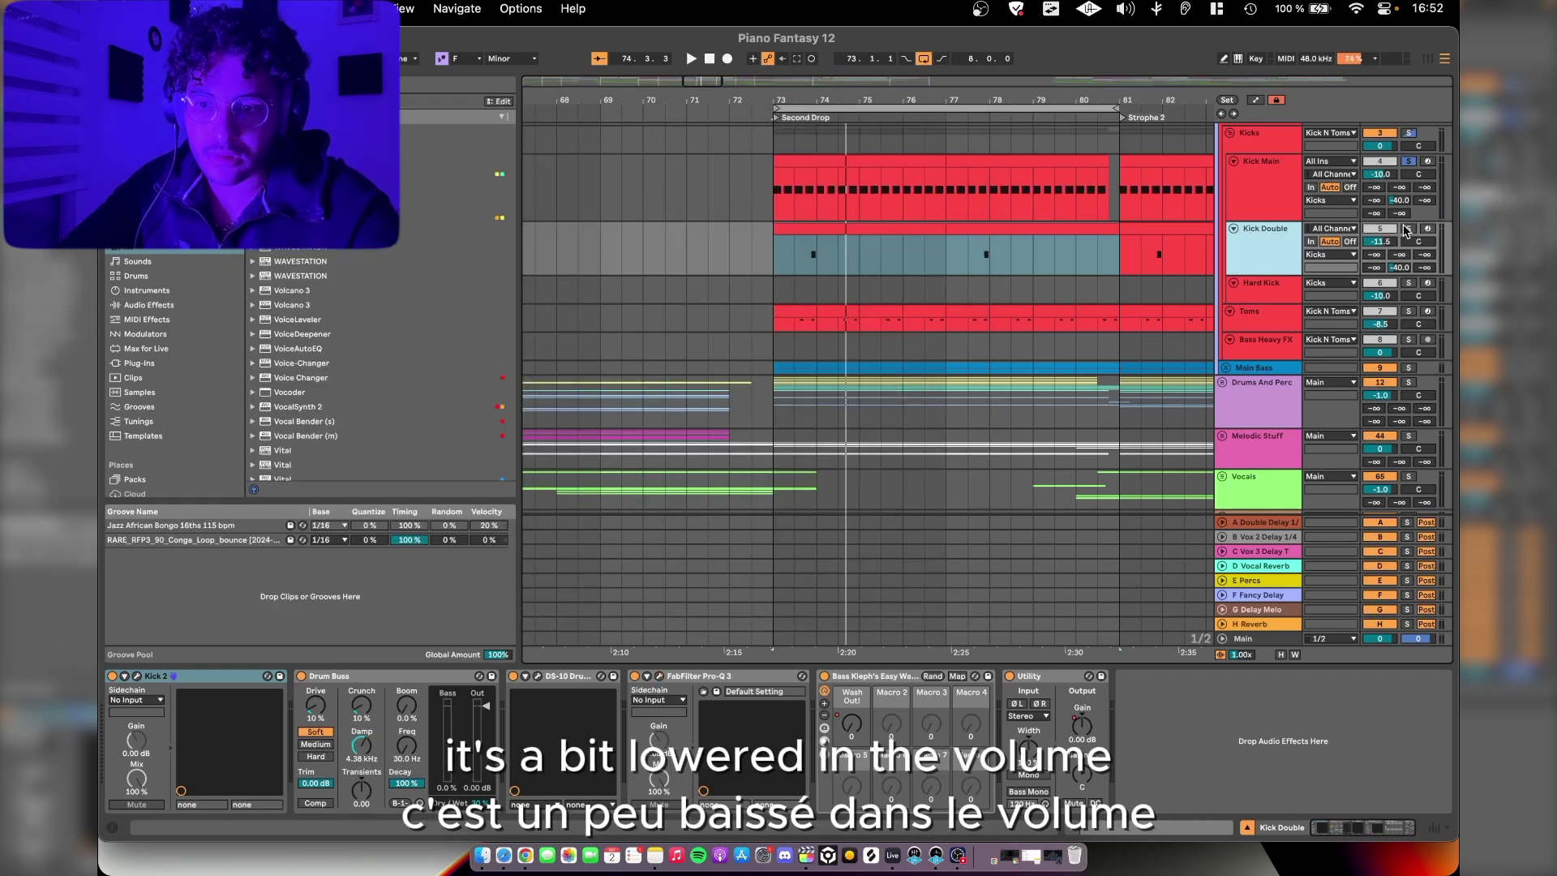
{"action": "left_click", "coordinate": [892, 230]}
{"action": "key", "text": "z"}
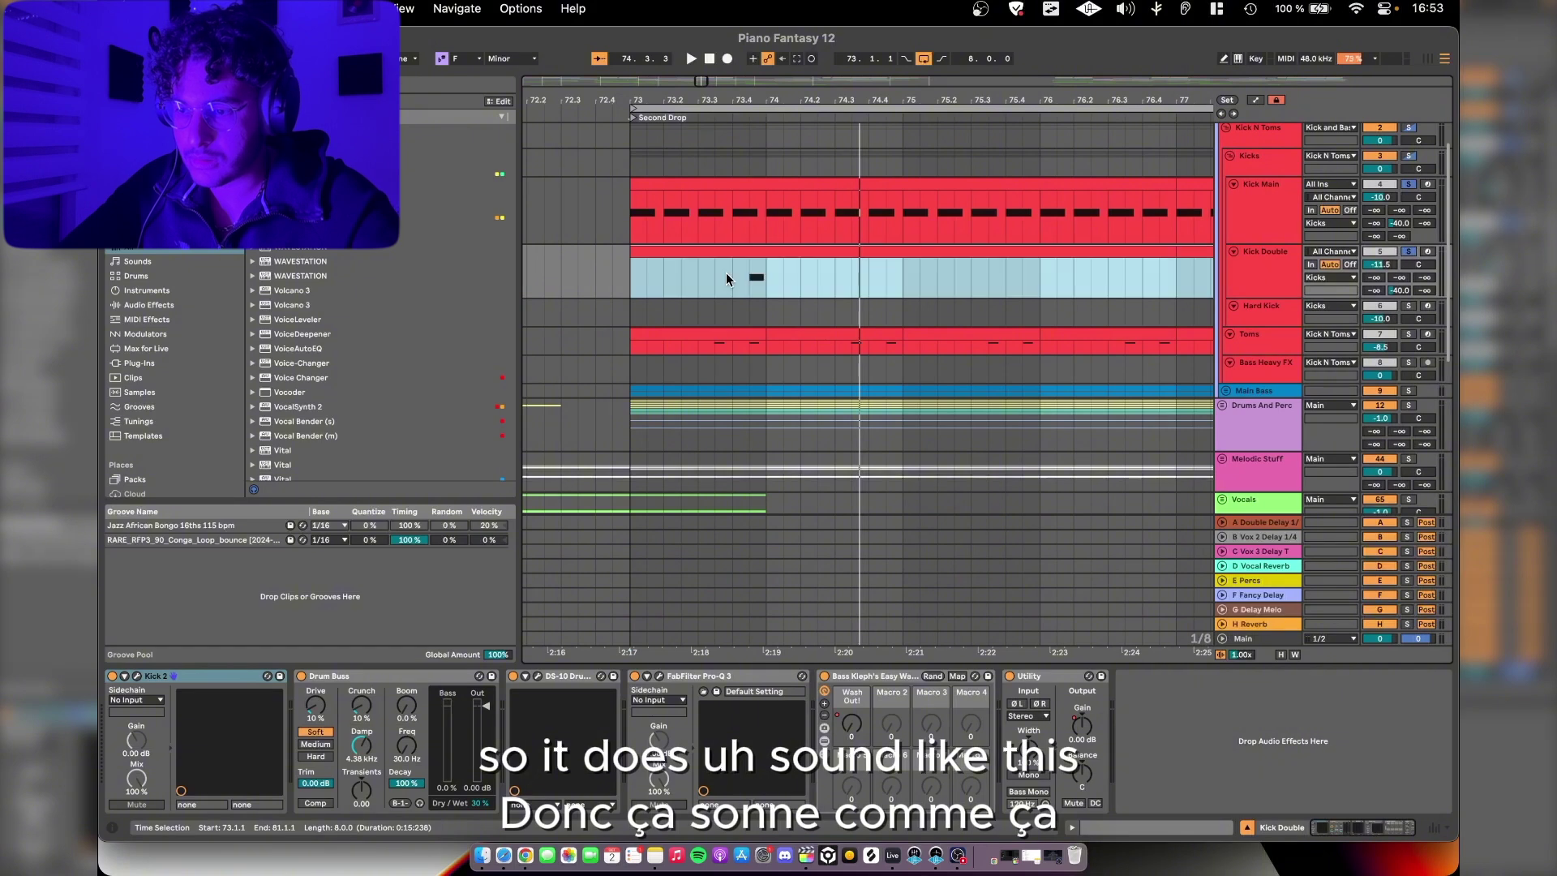
{"action": "left_click", "coordinate": [695, 273]}
{"action": "key", "text": "space"}
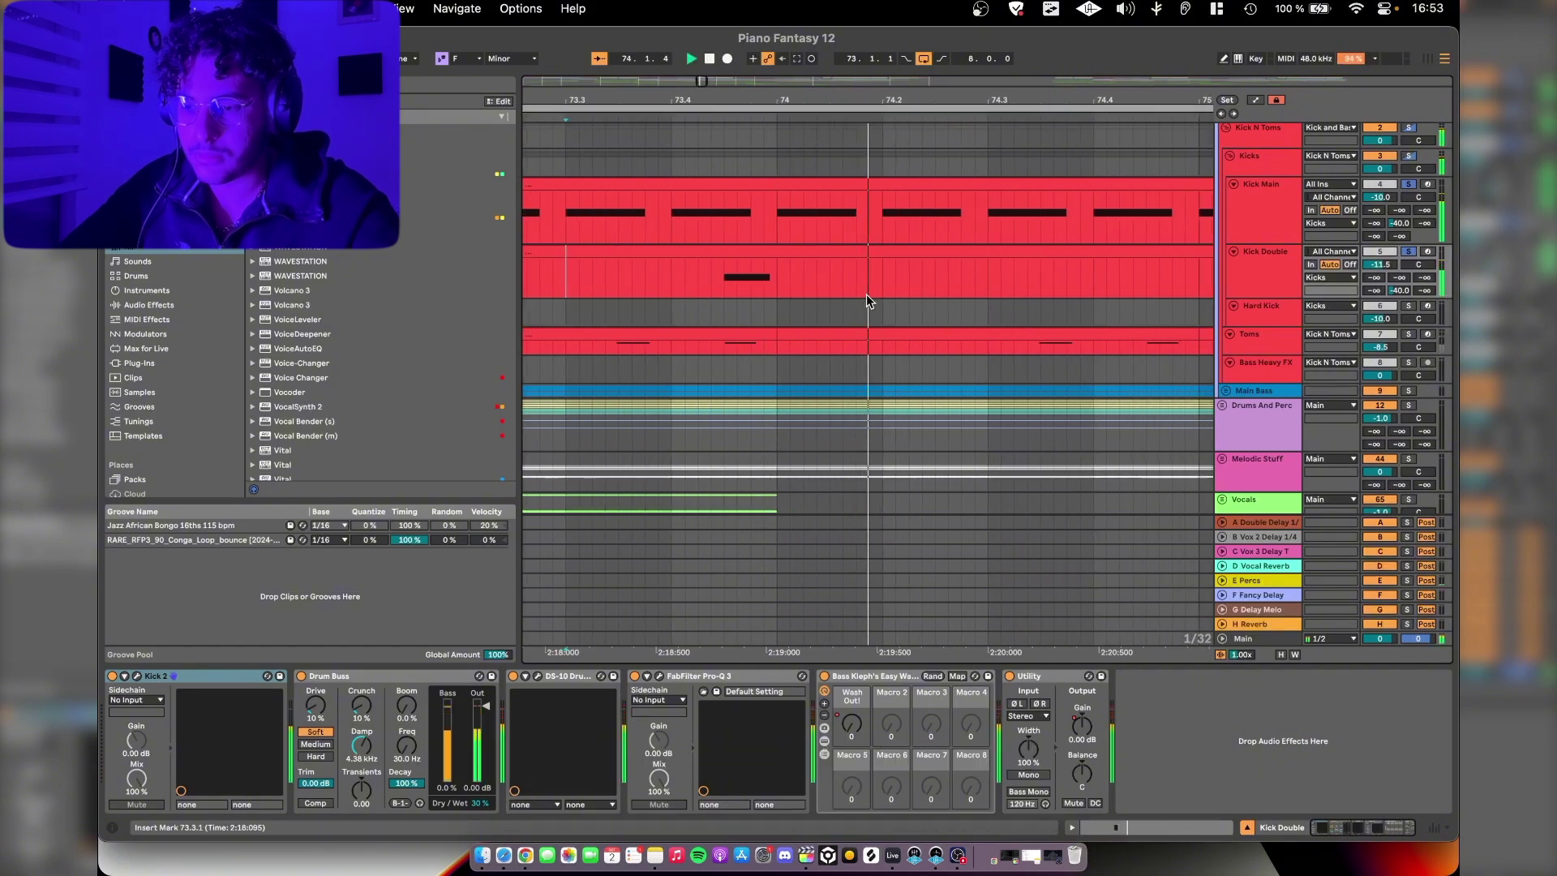
{"action": "key", "text": "x"}
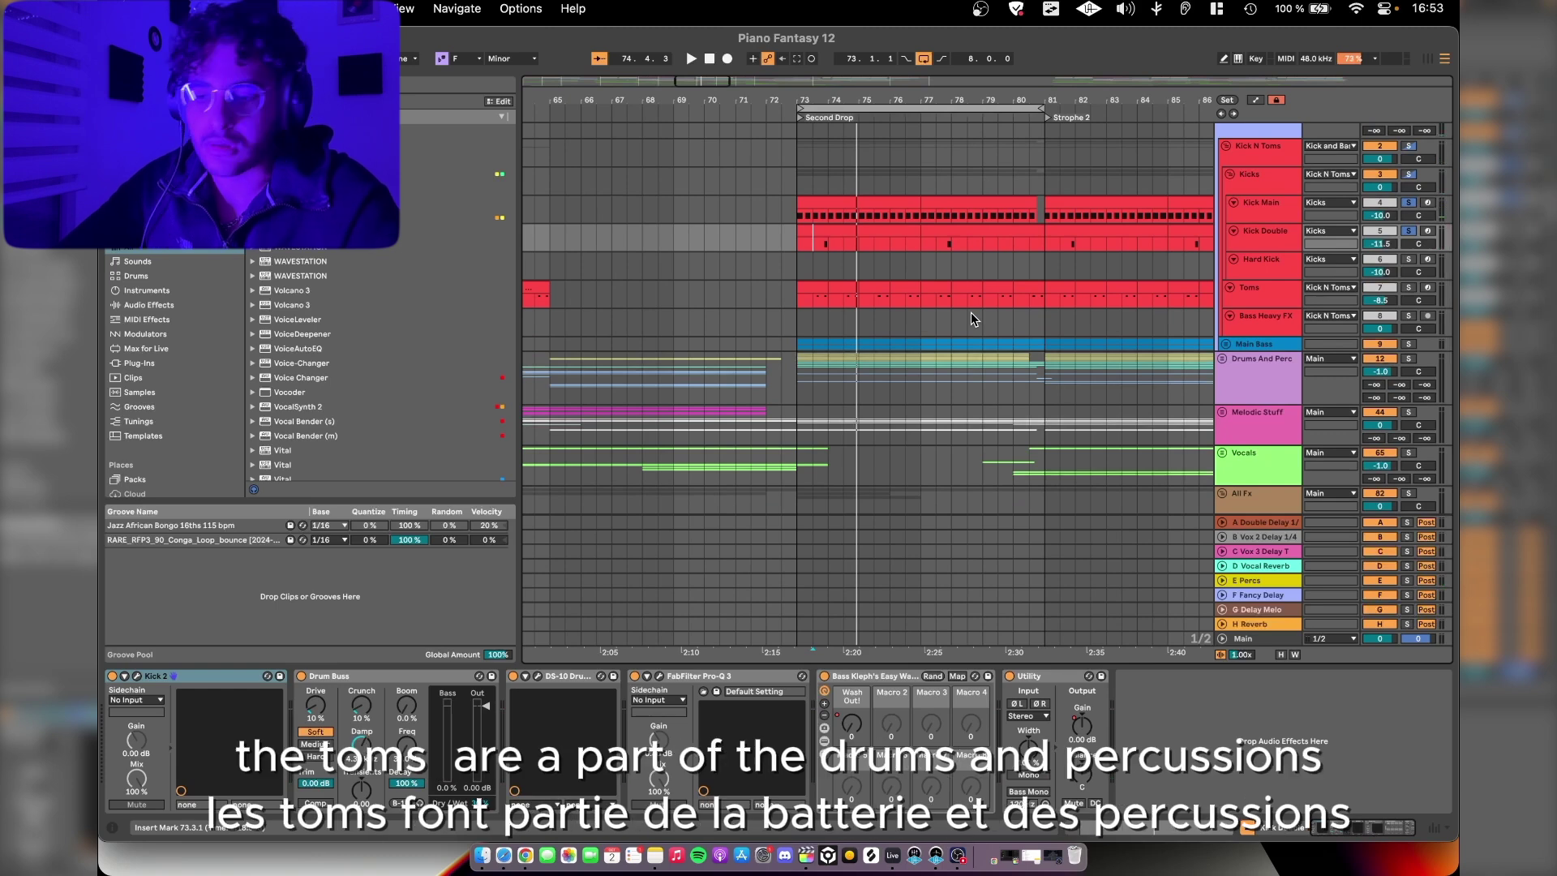
{"action": "scroll", "coordinate": [1150, 313], "scroll_direction": "down", "scroll_amount": 5}
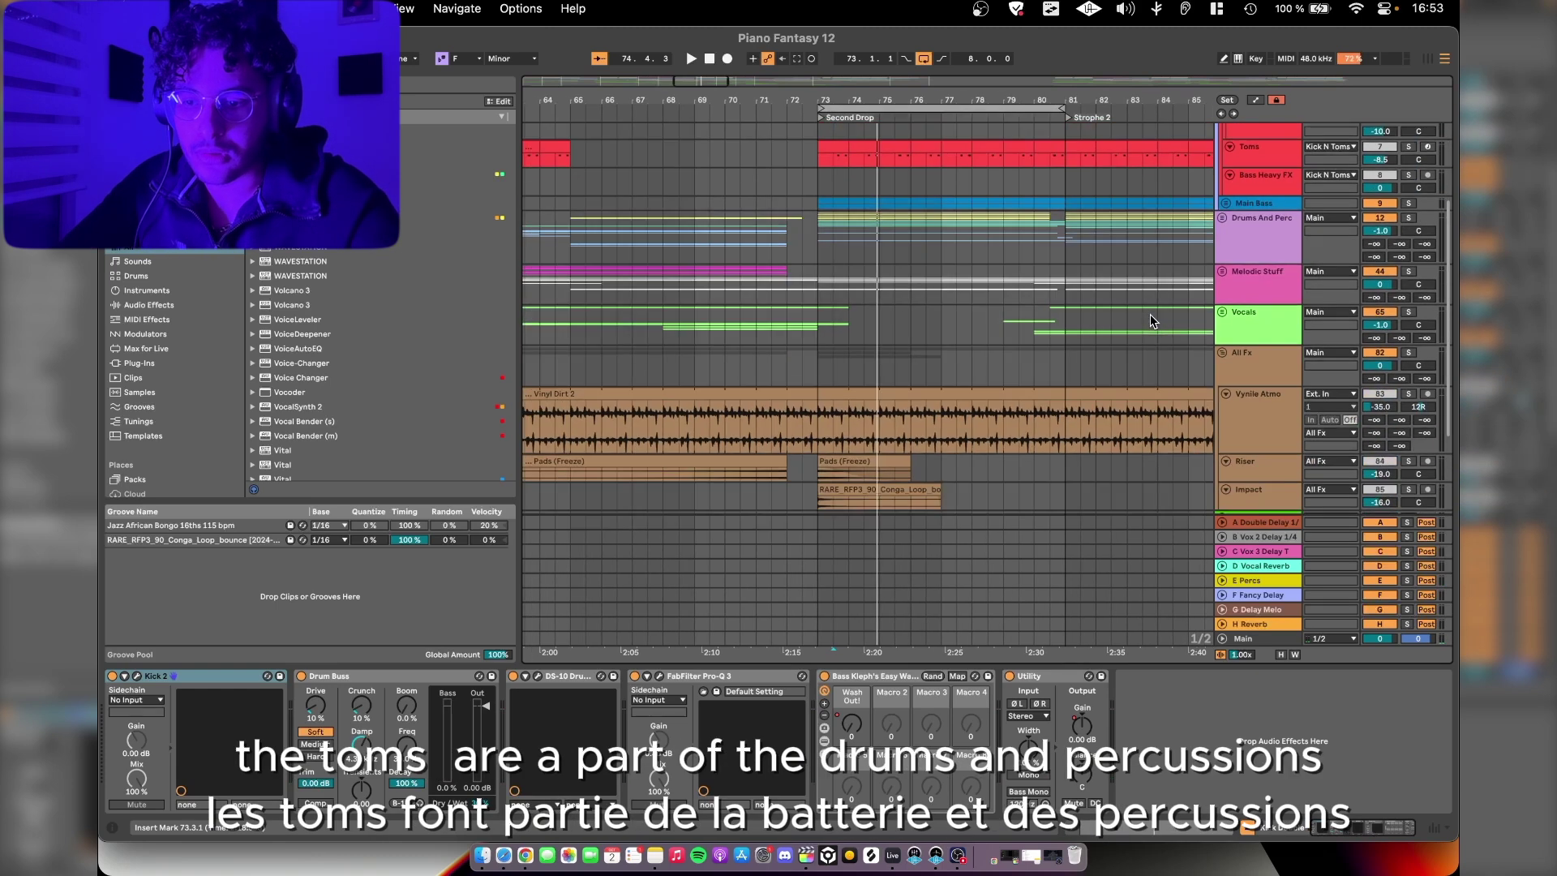
Step: Unfold the Main Bass group, enlarge its Bassline and Sub tracks, and solo Bassline
{"action": "left_click", "coordinate": [1225, 204]}
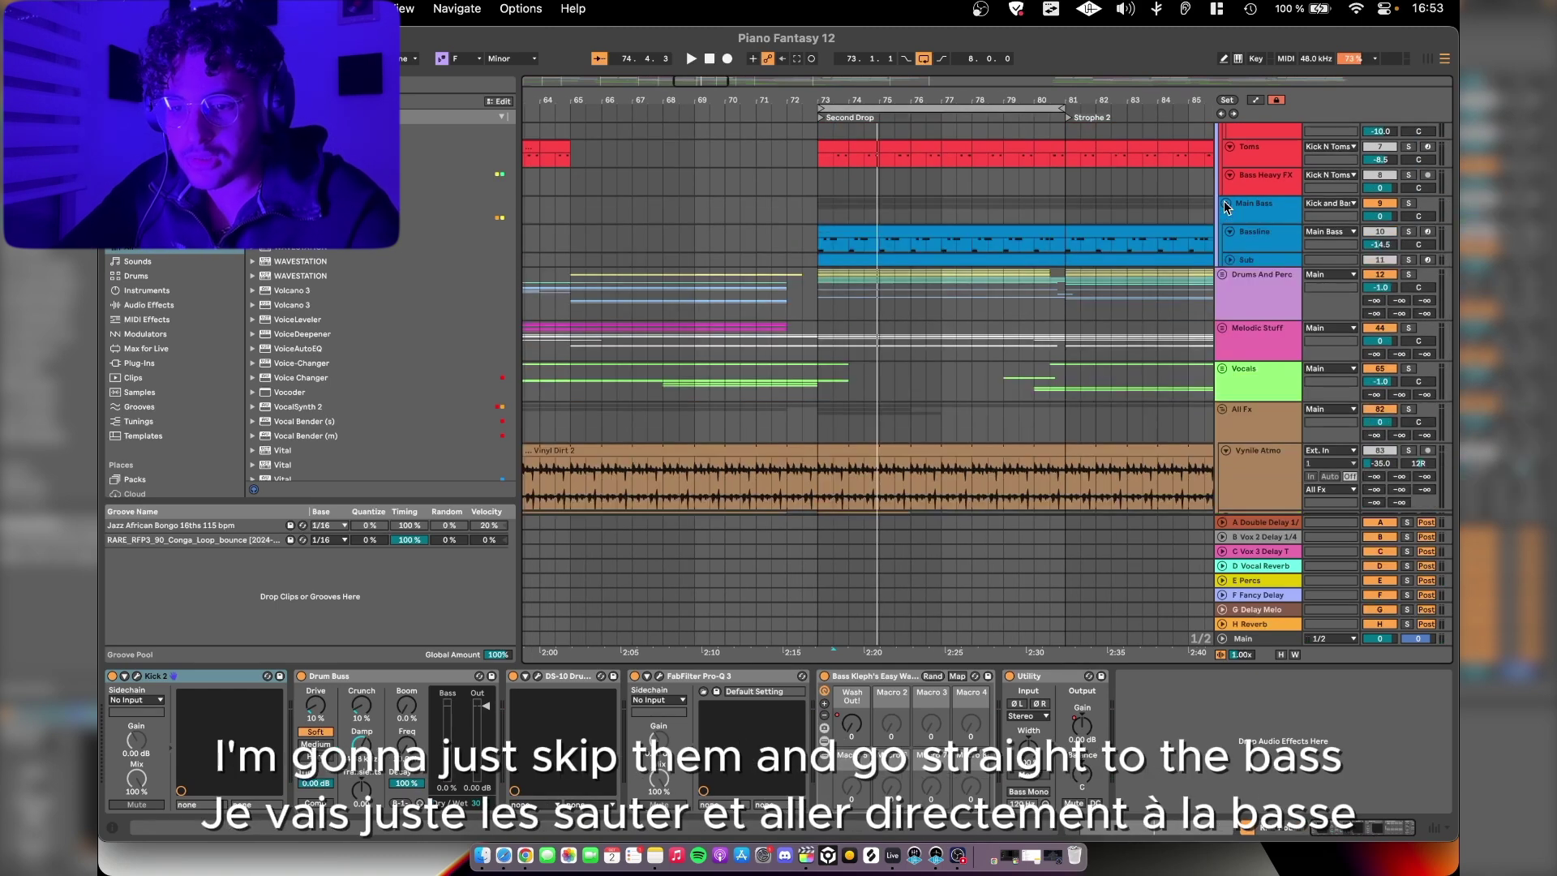
{"action": "scroll", "coordinate": [1255, 261], "scroll_direction": "up", "scroll_amount": 3}
{"action": "scroll", "coordinate": [1272, 231], "scroll_direction": "up", "scroll_amount": 2}
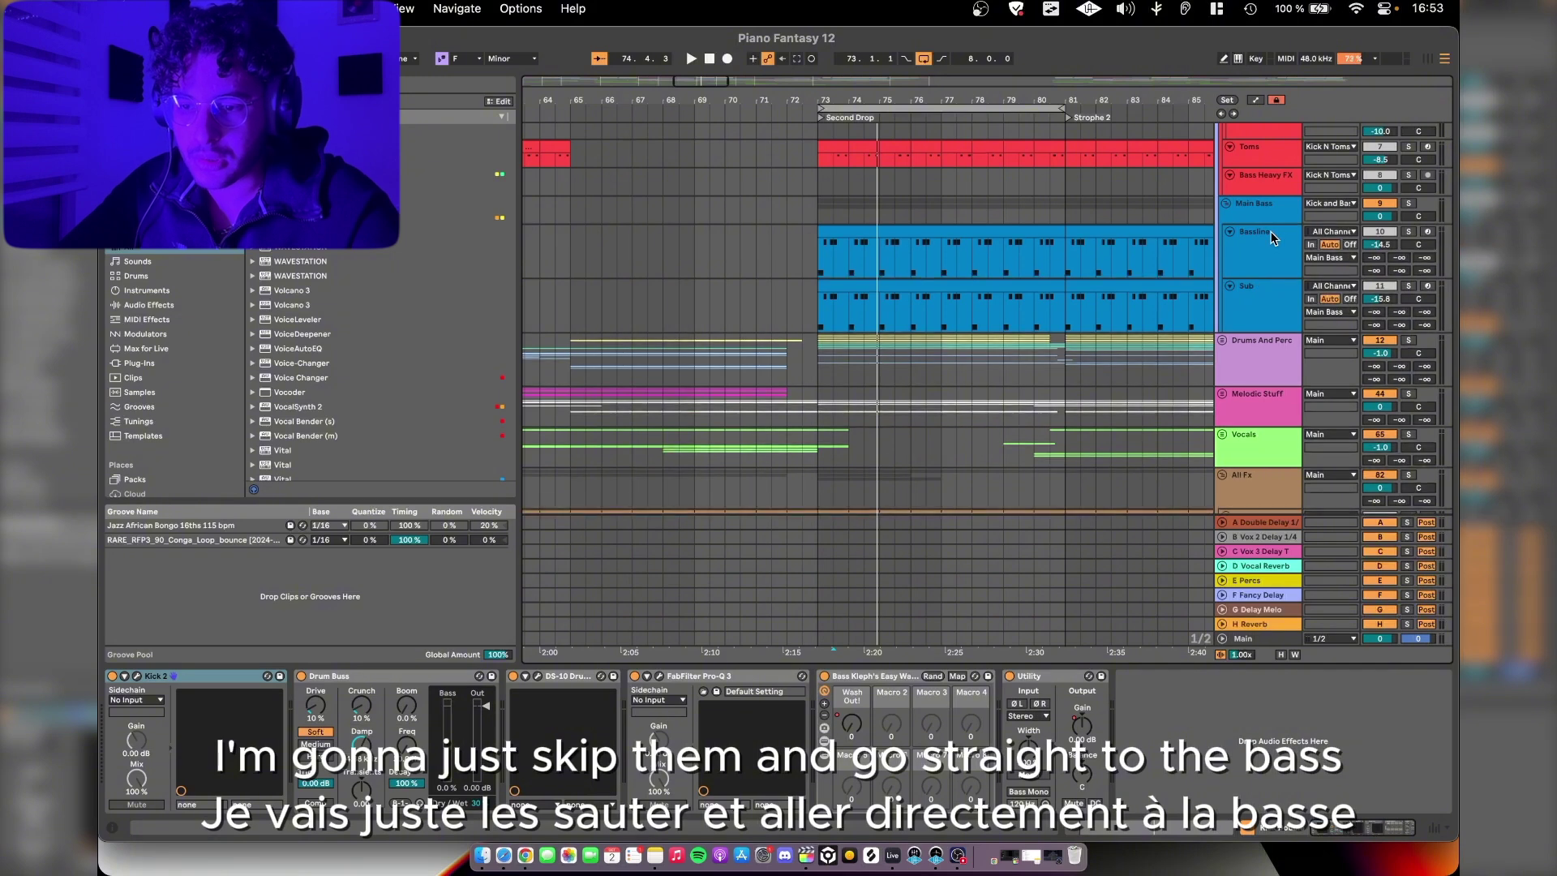
{"action": "left_click", "coordinate": [1408, 232]}
{"action": "left_click", "coordinate": [1359, 221]}
{"action": "left_click", "coordinate": [1260, 247]}
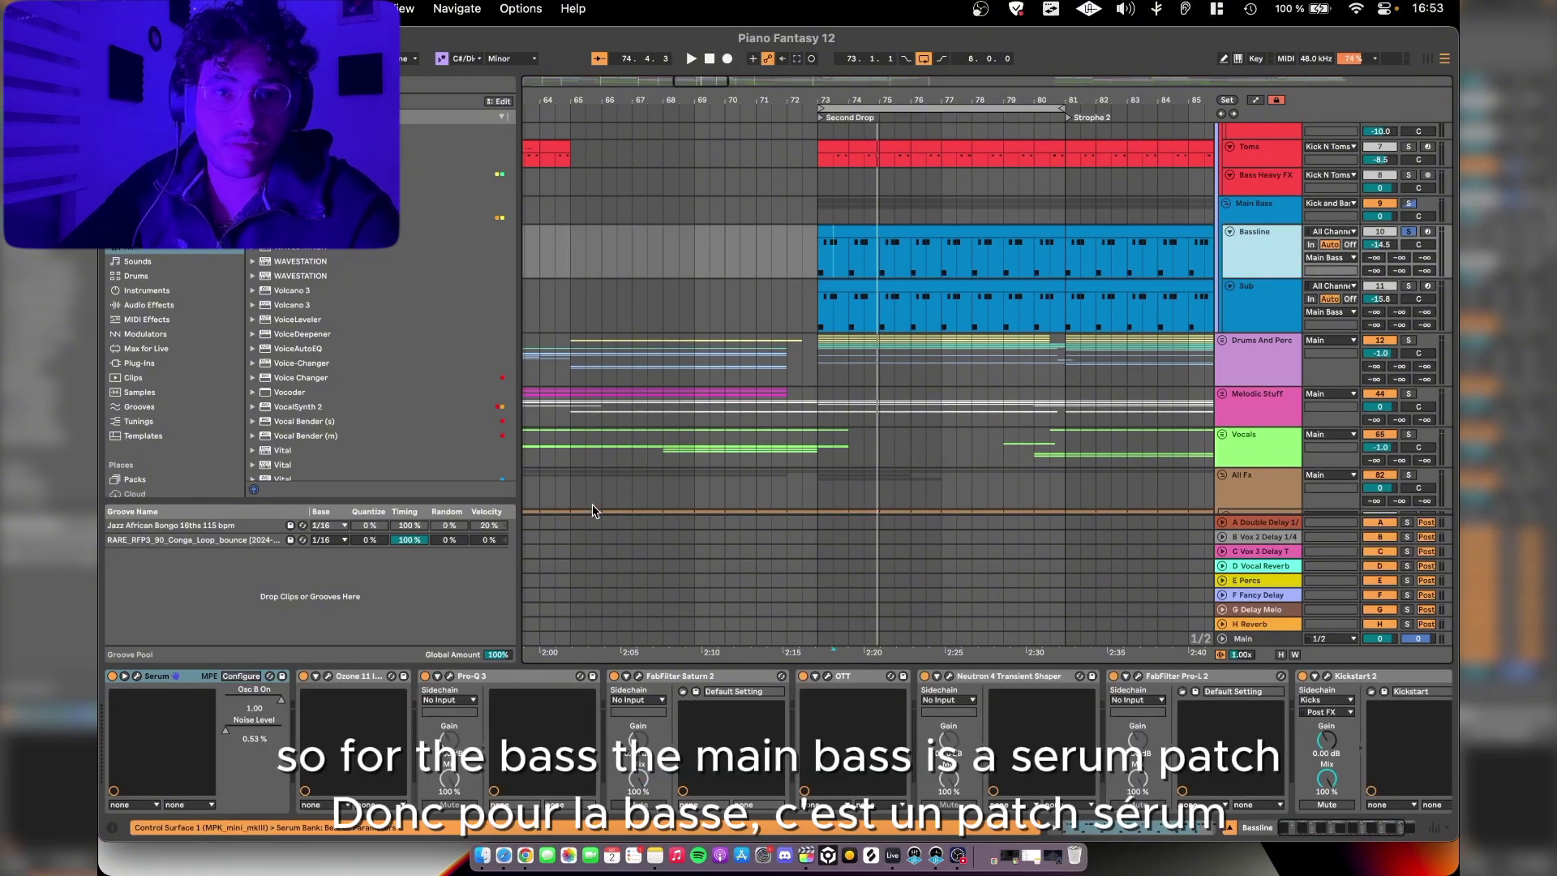
Step: Examine the Serum patch on Bassline, including its oscillators, noise and envelope, and close its window
{"action": "left_click", "coordinate": [142, 689]}
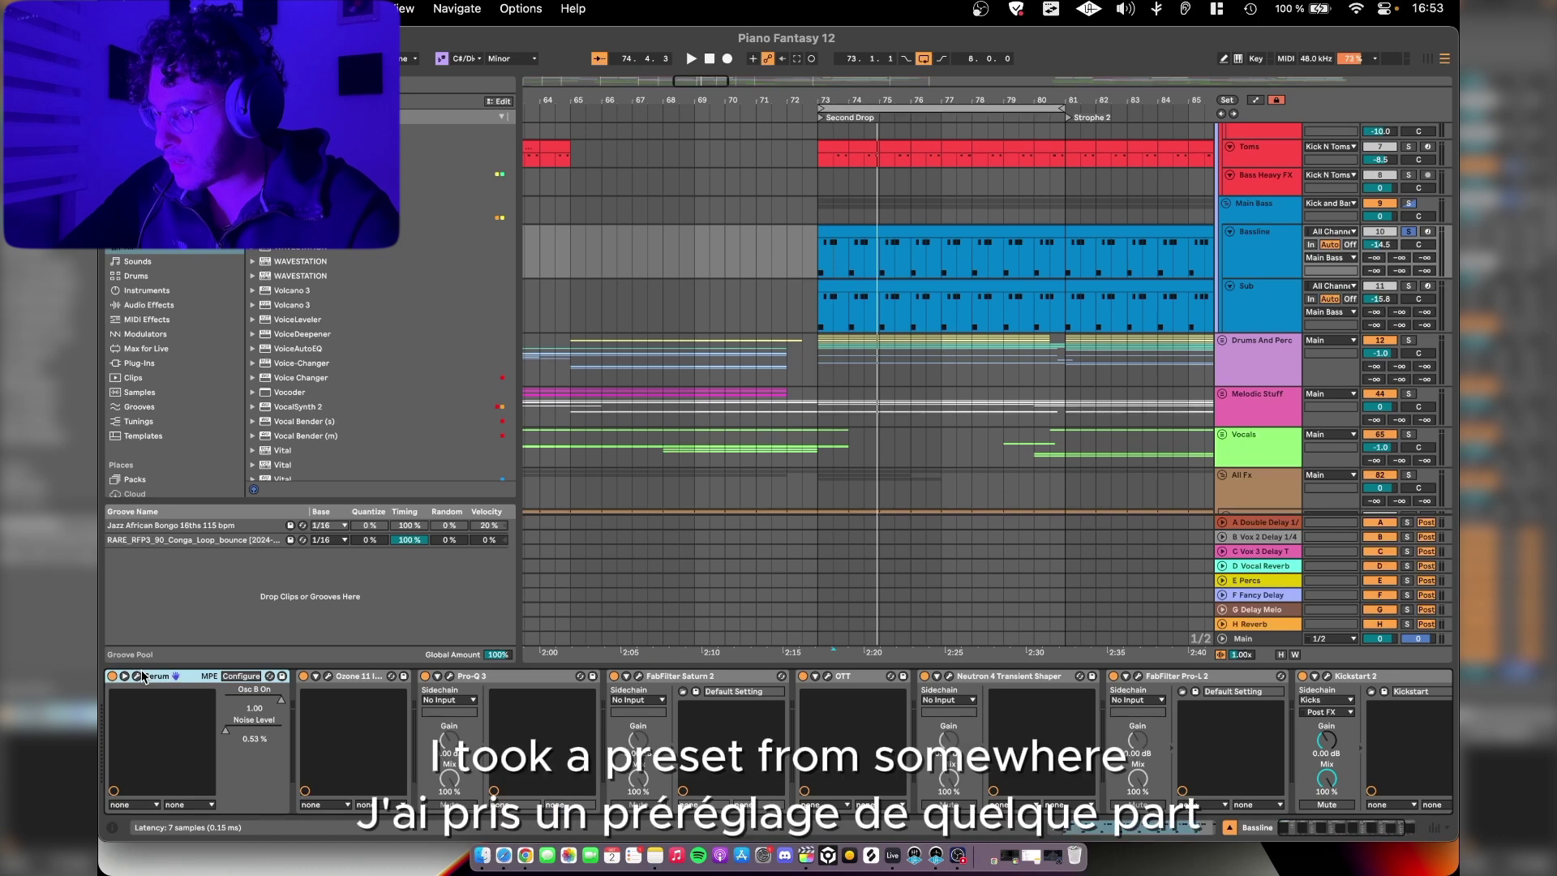
{"action": "left_click", "coordinate": [175, 676]}
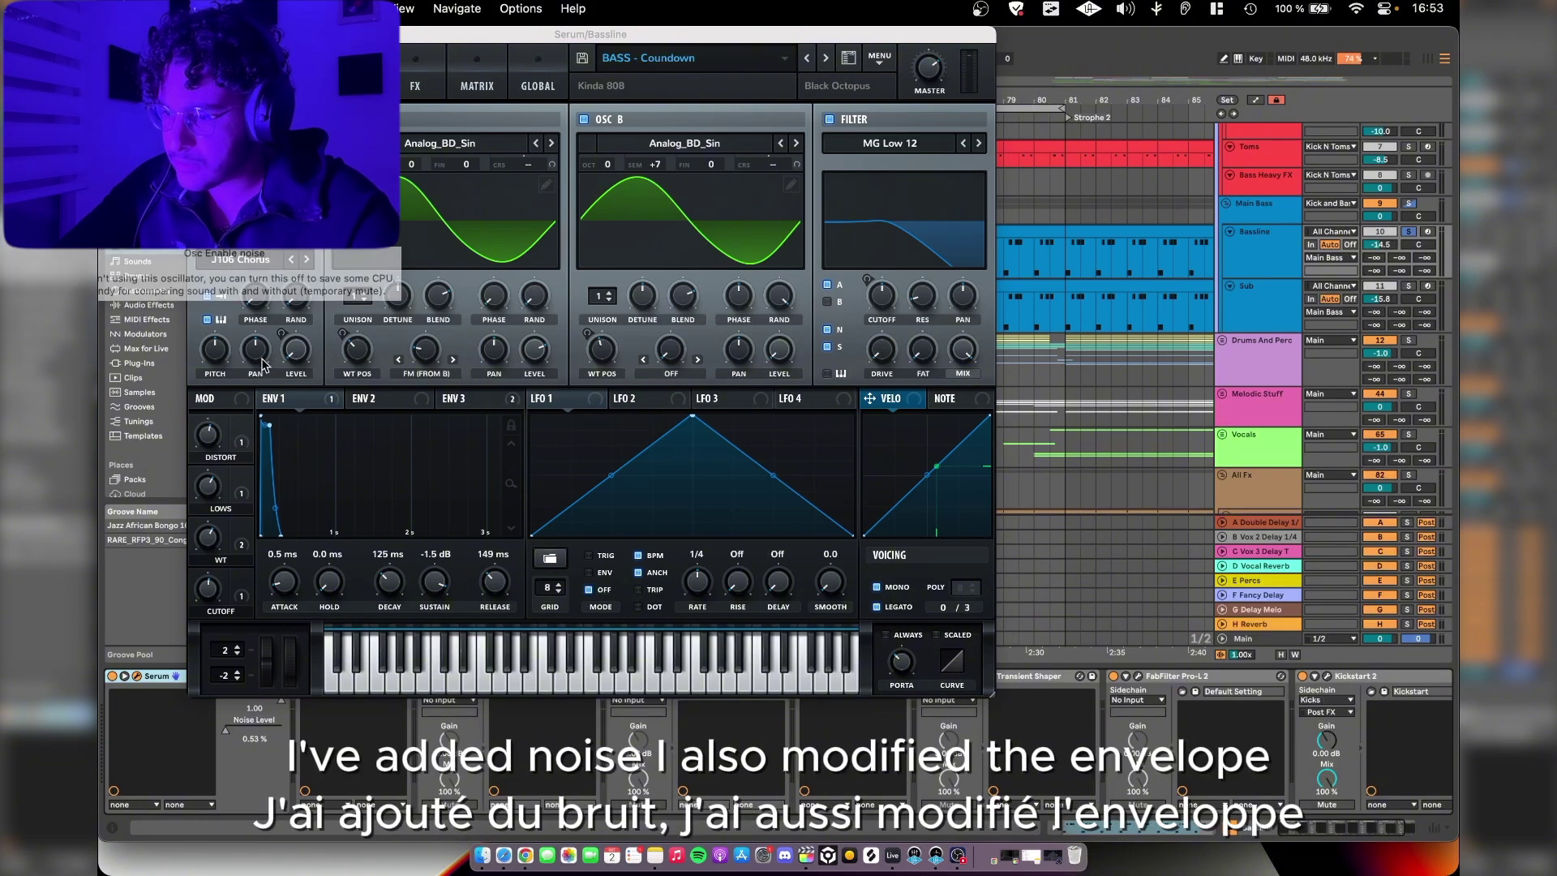
{"action": "left_click", "coordinate": [325, 408]}
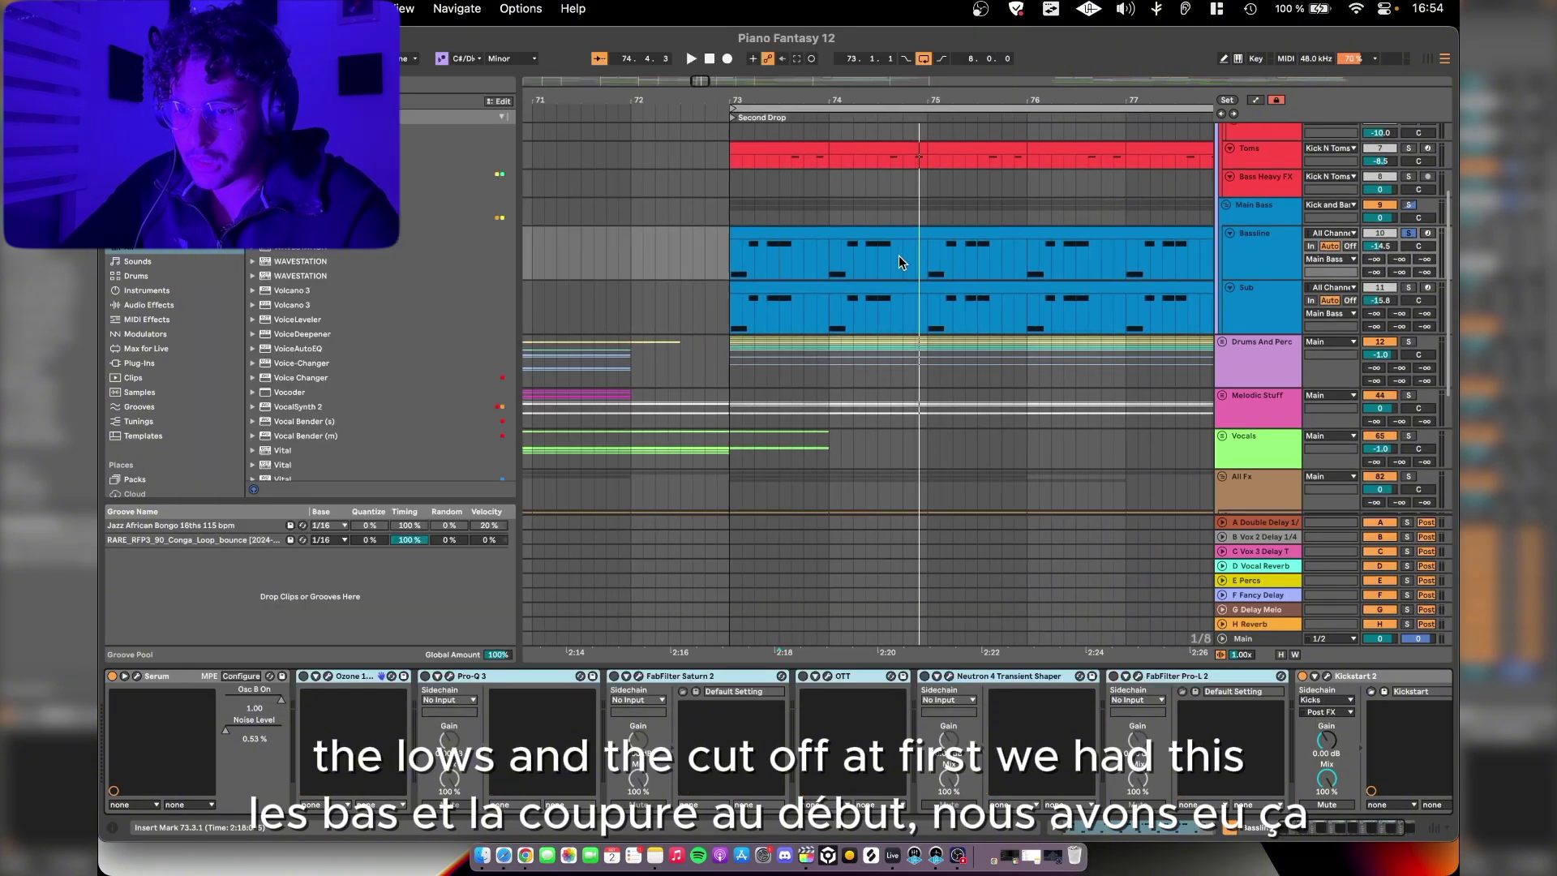
Step: Play the soloed Bassline in the Second Drop with the effects after Serum bypassed
{"action": "scroll", "coordinate": [894, 249], "scroll_direction": "left", "scroll_amount": 2}
{"action": "left_click", "coordinate": [854, 234]}
{"action": "key", "text": "space"}
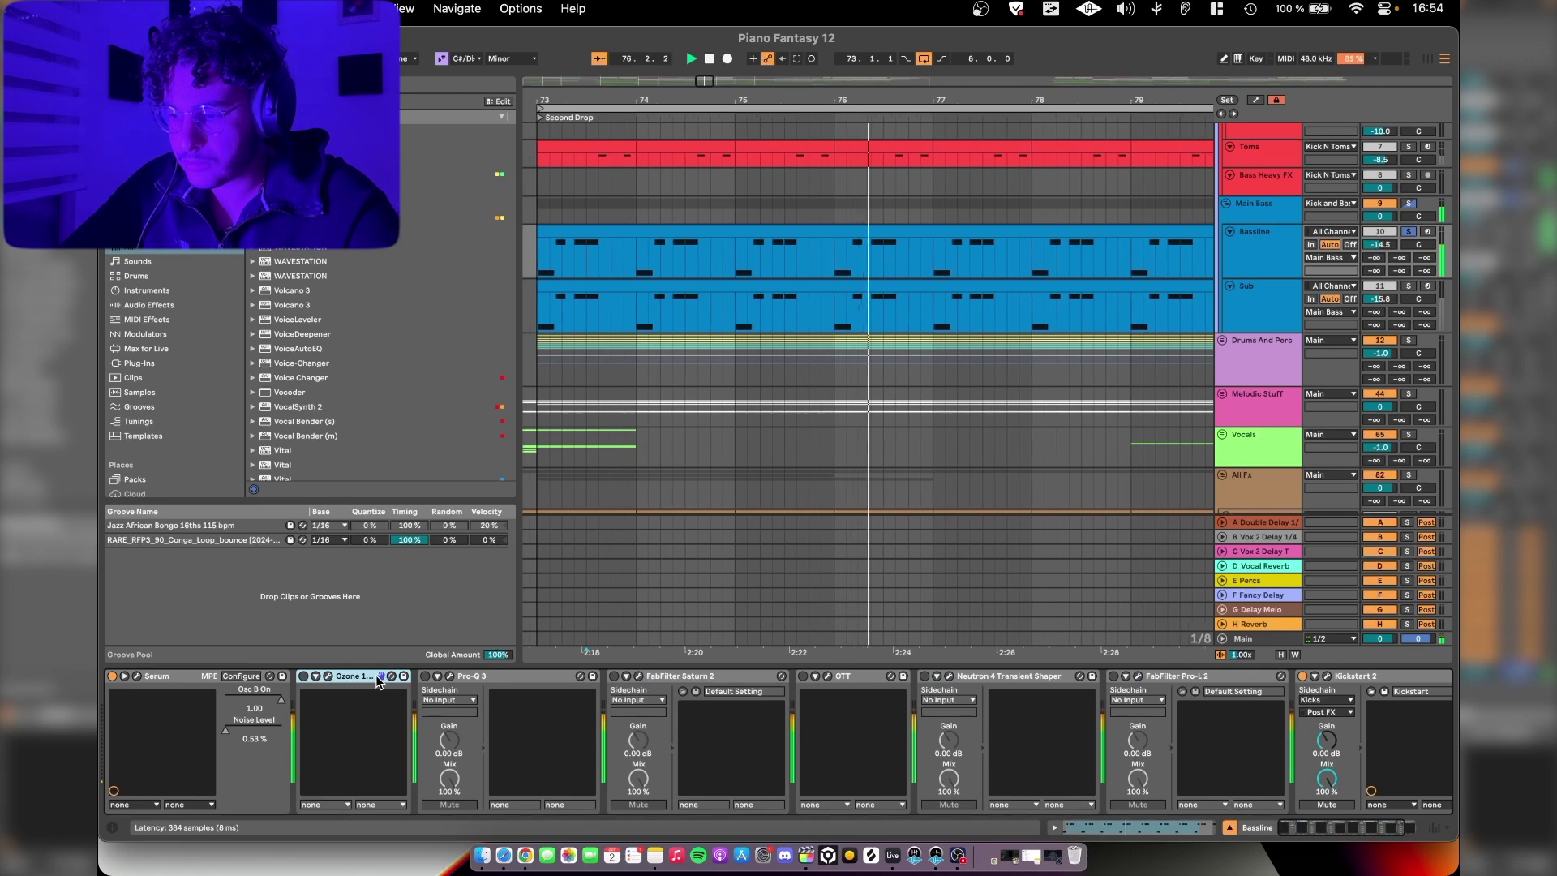
Step: Reactivate the Ozone 11 Imager on Bassline and check its settings window
{"action": "left_click", "coordinate": [304, 676]}
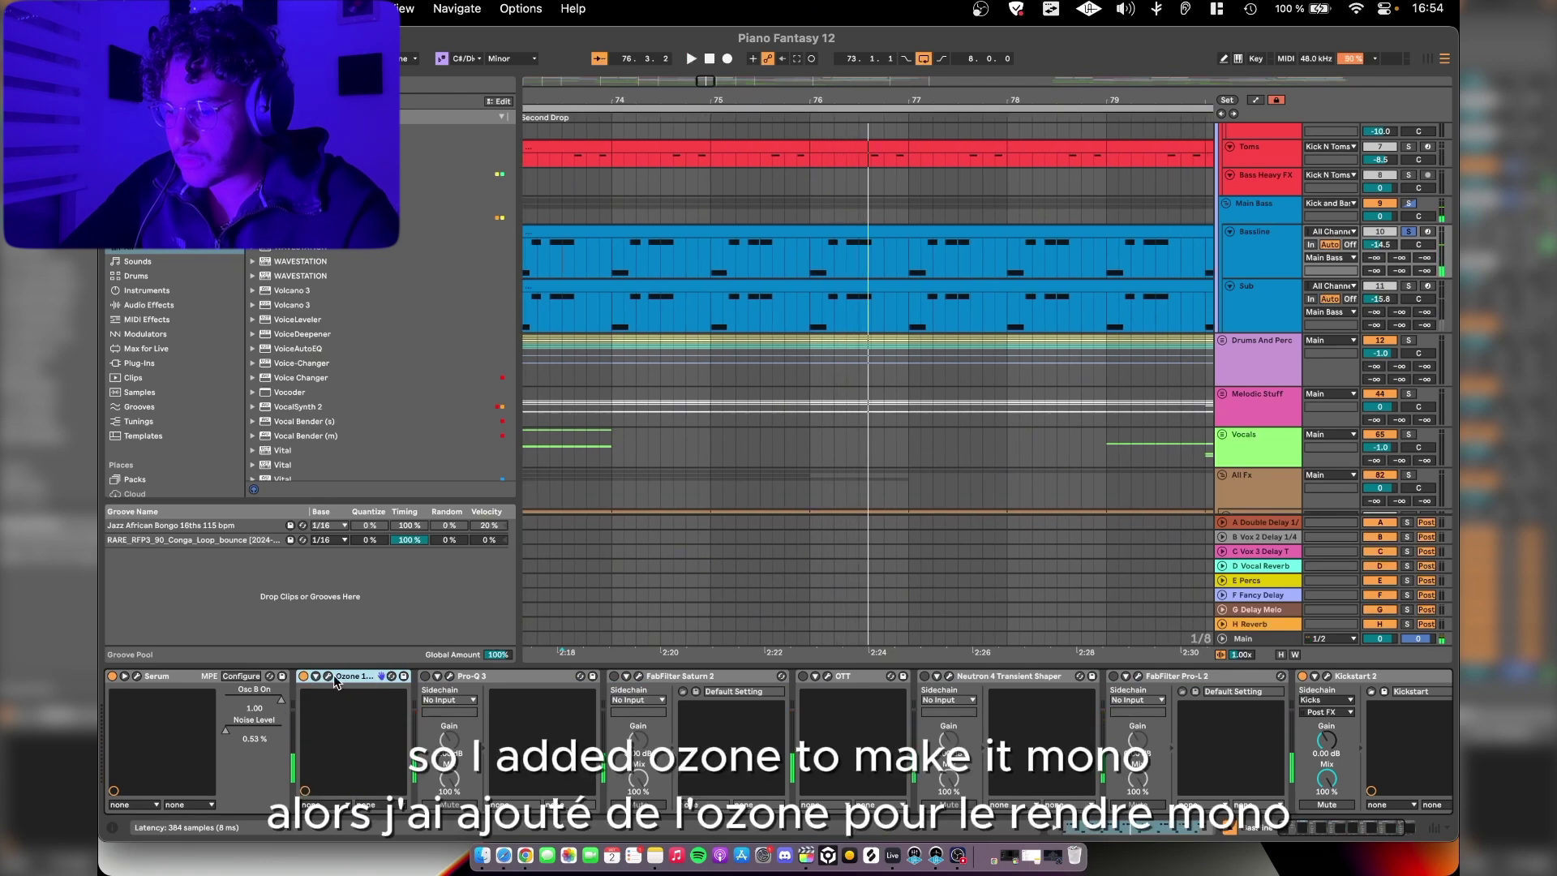
{"action": "left_click", "coordinate": [328, 676]}
{"action": "left_click", "coordinate": [328, 677]}
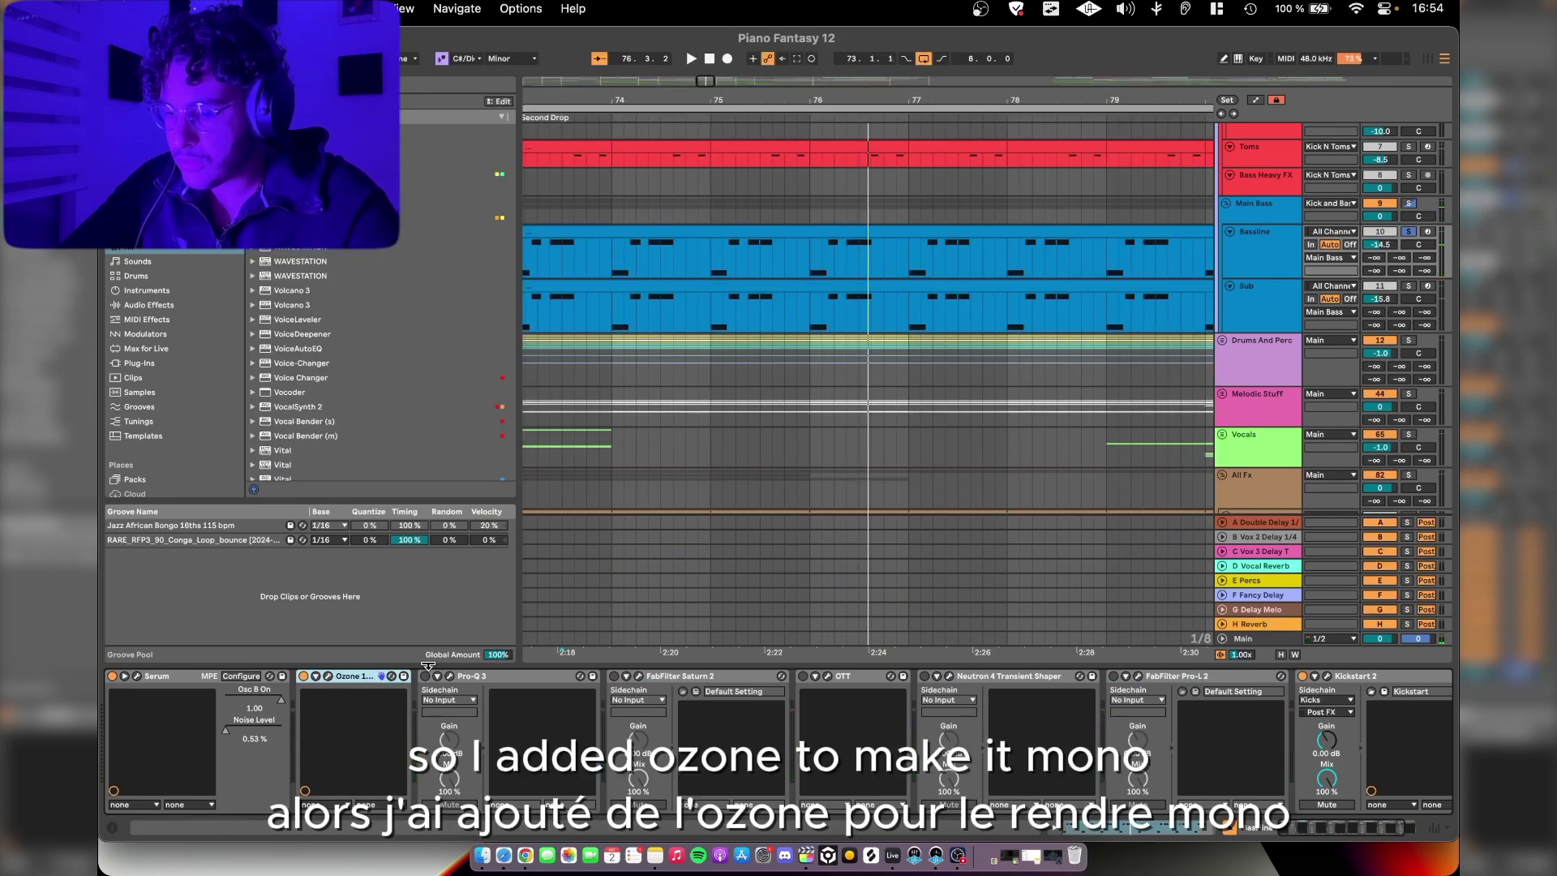
Step: Reactivate Pro-Q 3 on Bassline and listen with its EQ curve open, closing the window when finished
{"action": "left_click", "coordinate": [450, 676]}
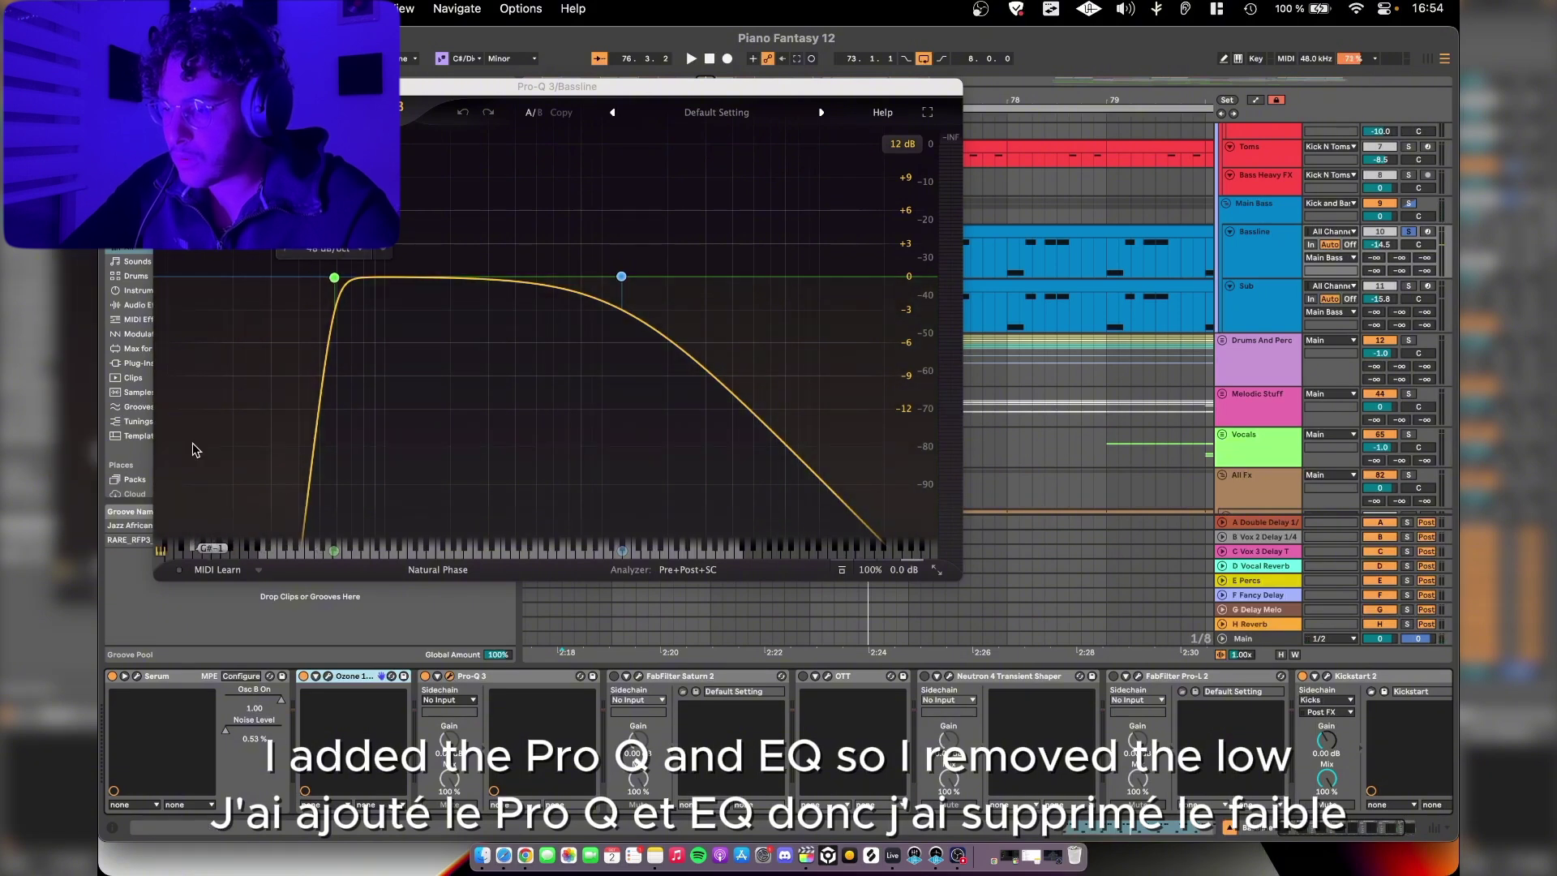
{"action": "key", "text": "space"}
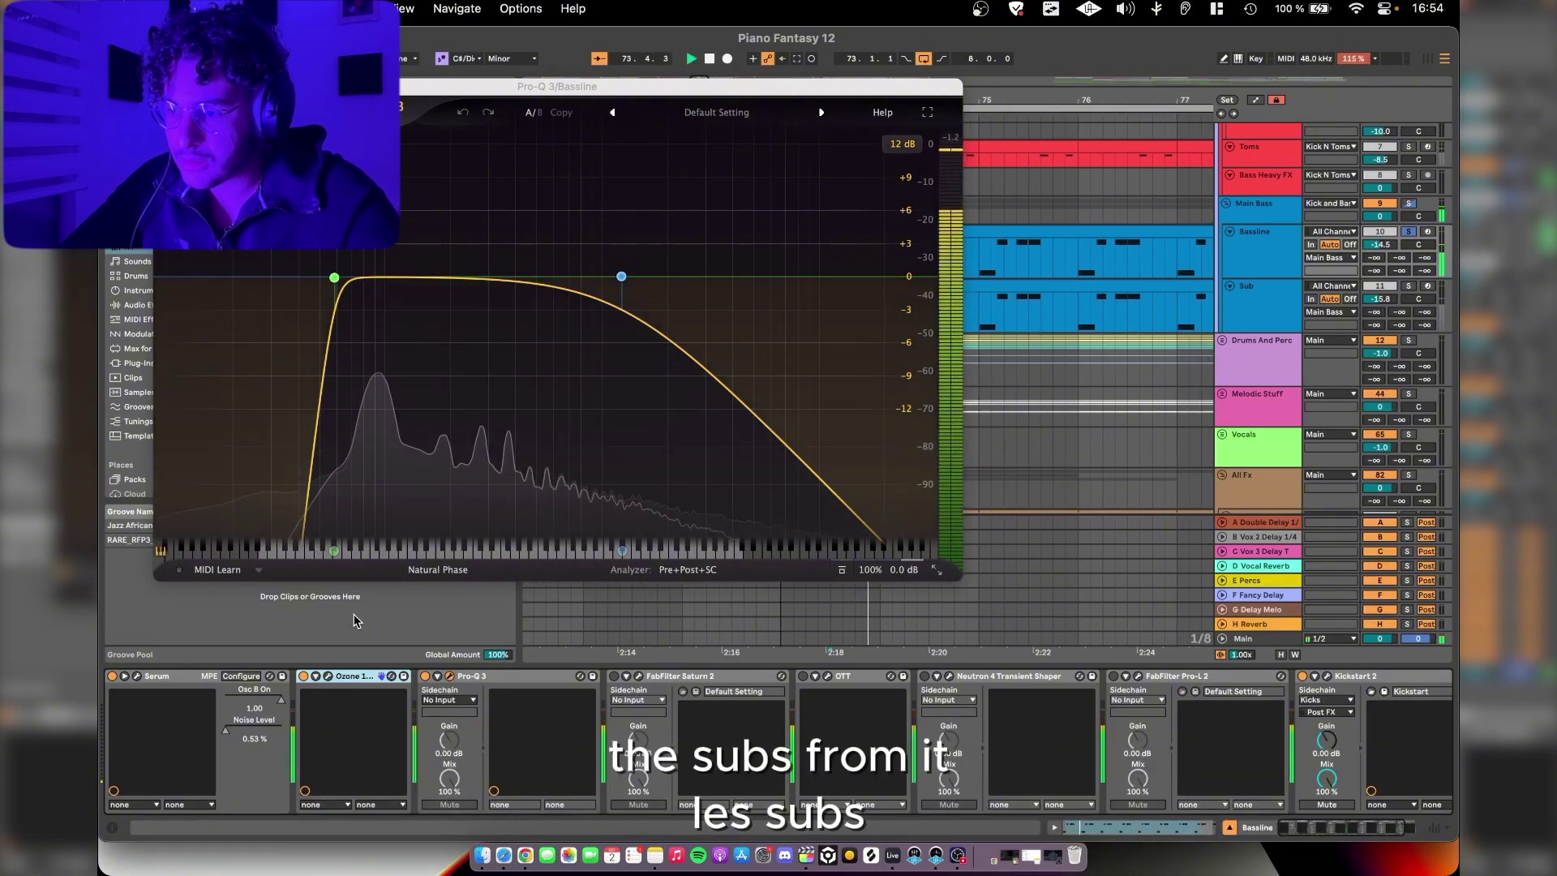
{"action": "left_click", "coordinate": [450, 677]}
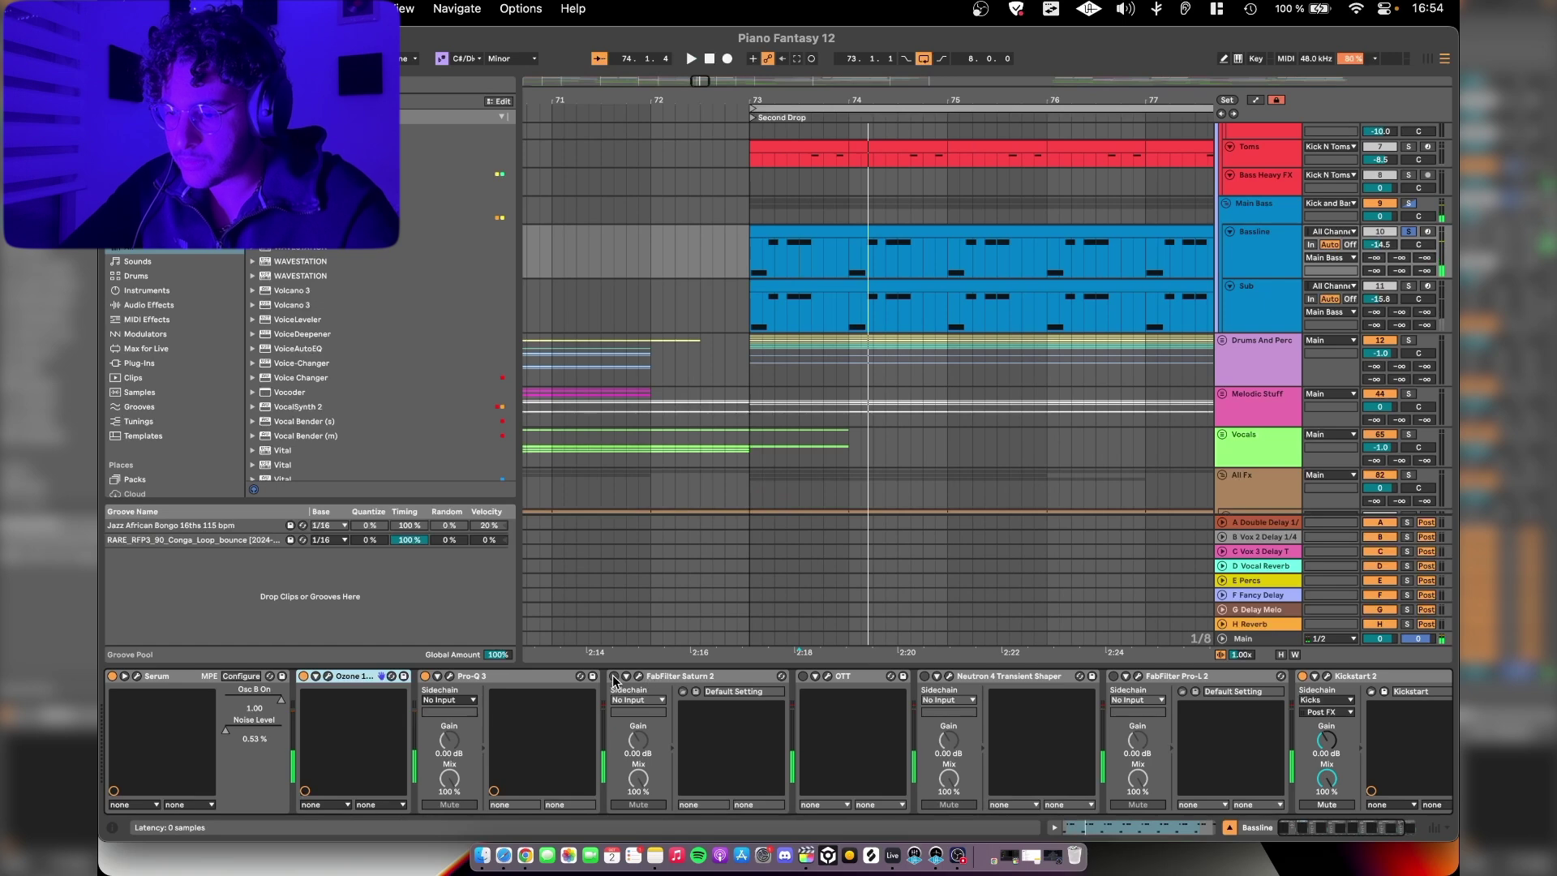
Step: Reactivate FabFilter Saturn 2 and OTT on Bassline, checking each plug-in's settings while the bass plays
{"action": "left_click", "coordinate": [640, 676]}
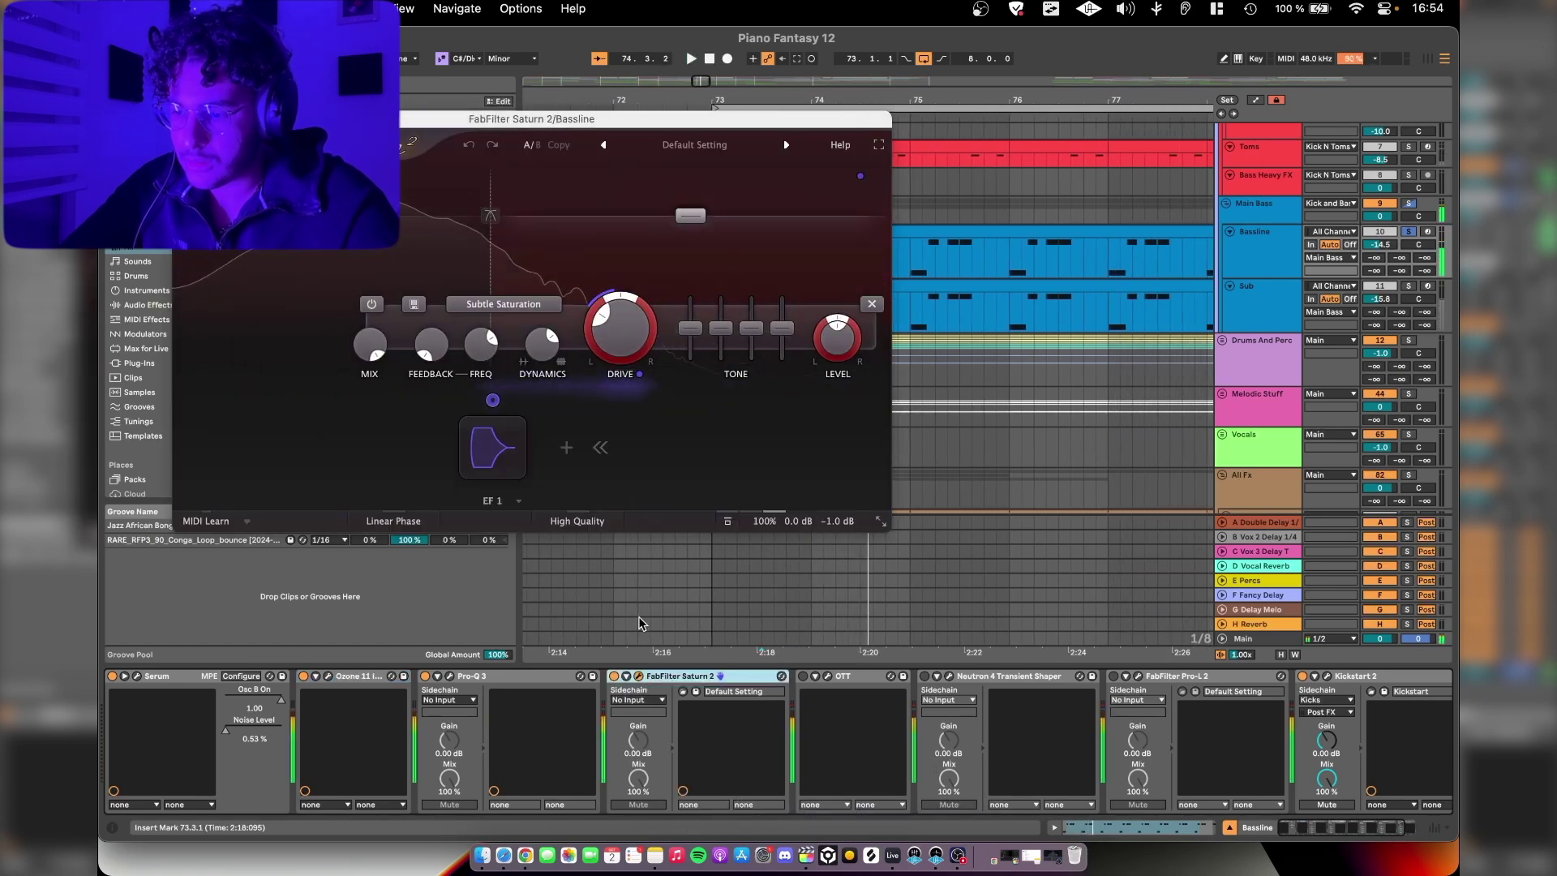
{"action": "left_click", "coordinate": [639, 676]}
{"action": "left_click", "coordinate": [815, 676]}
{"action": "left_click", "coordinate": [827, 676]}
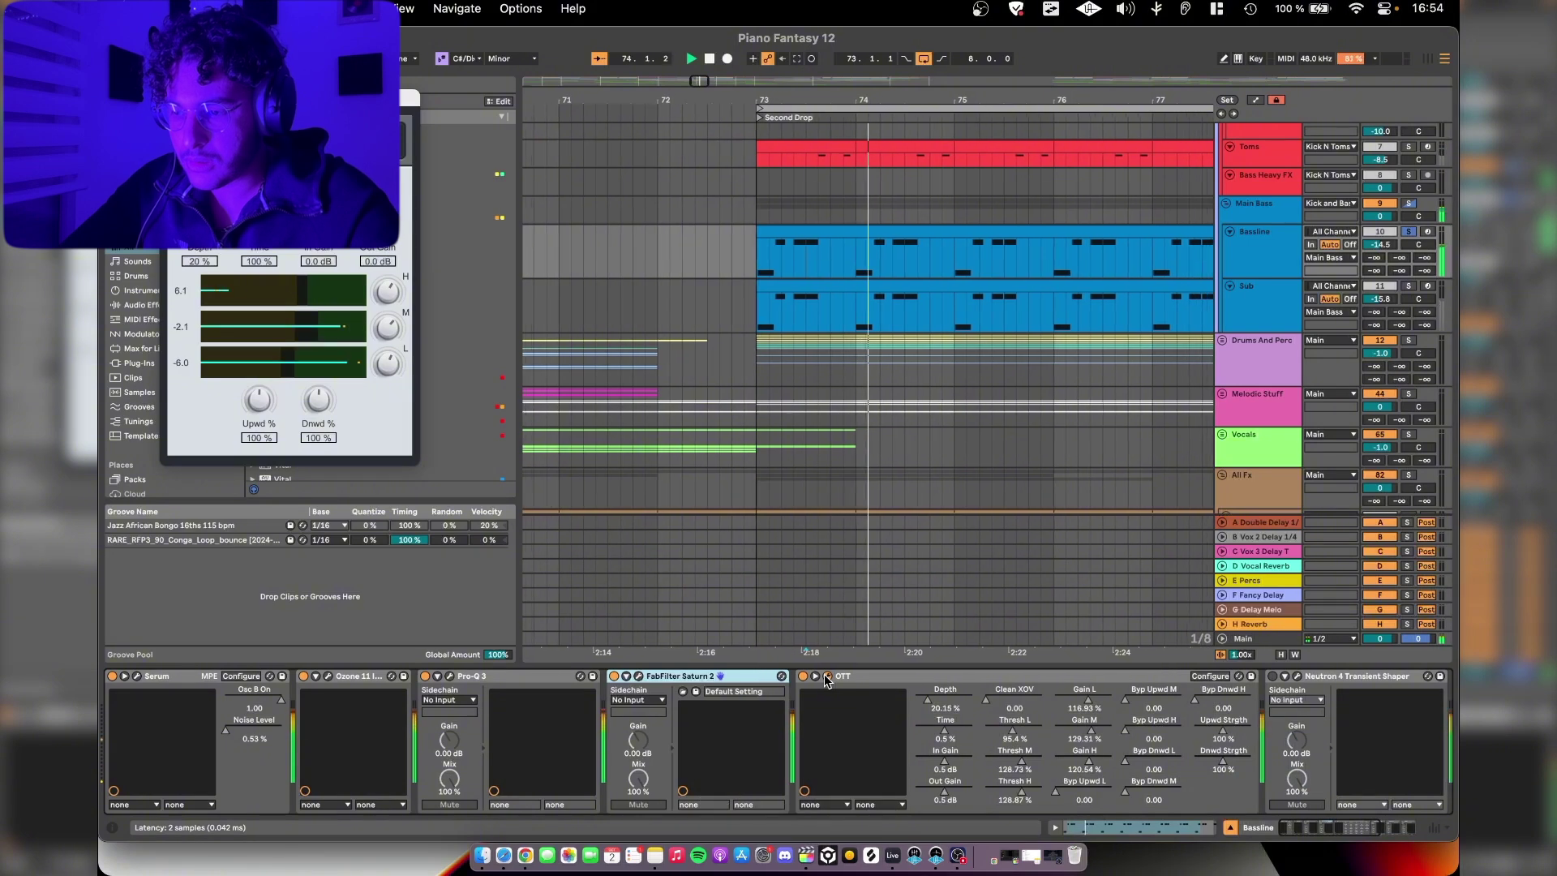
{"action": "left_click", "coordinate": [827, 676]}
{"action": "left_click", "coordinate": [815, 676]}
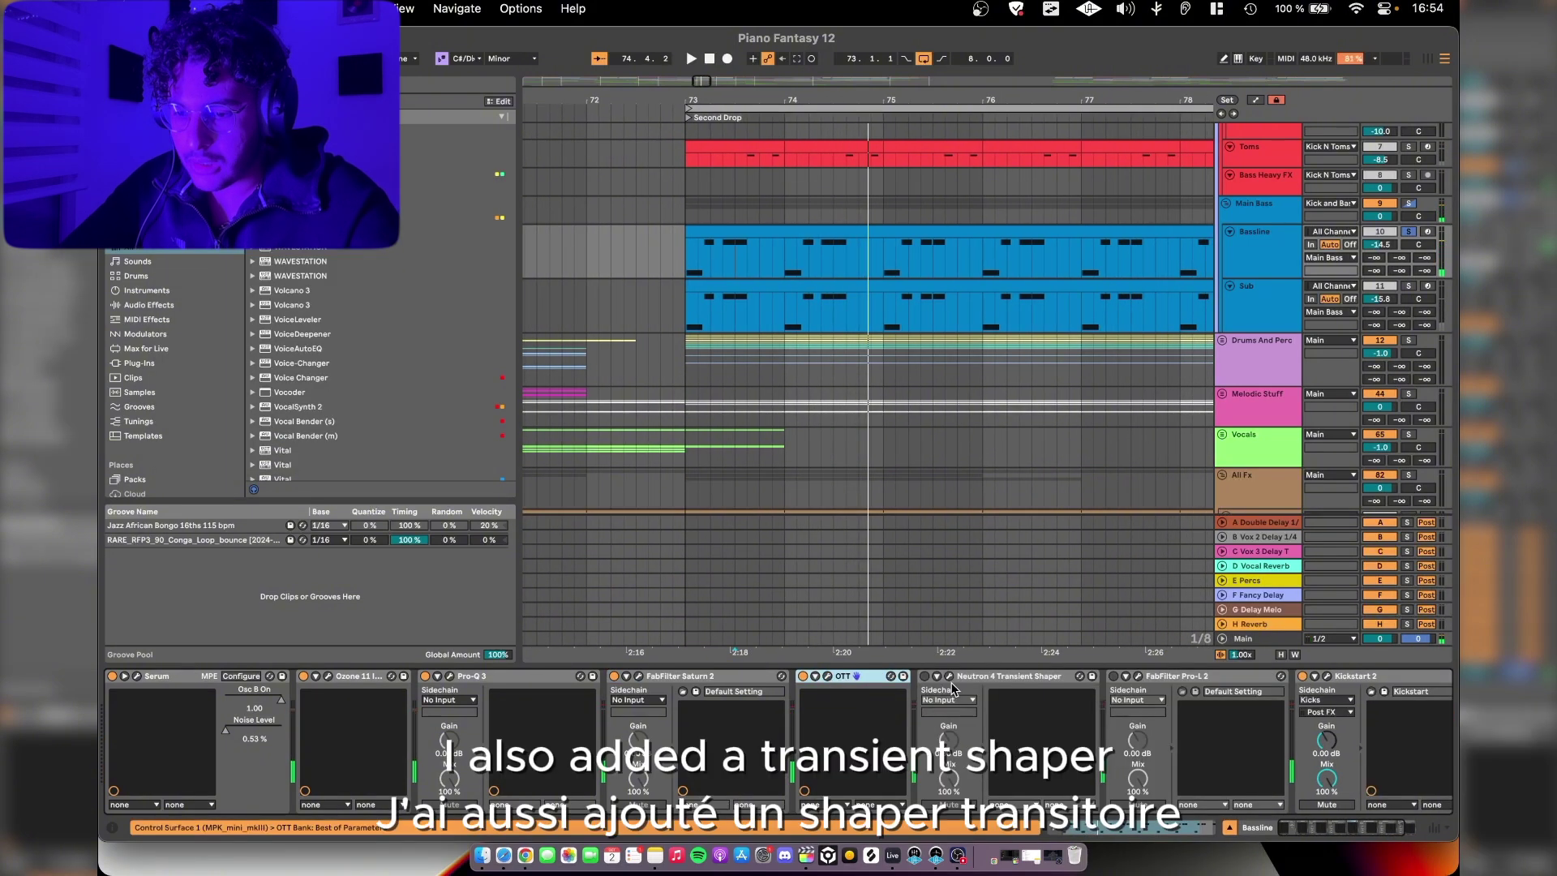
Step: Reactivate Neutron 4 Transient Shaper and FabFilter Pro-L 2 on Bassline, comparing the bass with the limiter off and on
{"action": "left_click", "coordinate": [949, 676]}
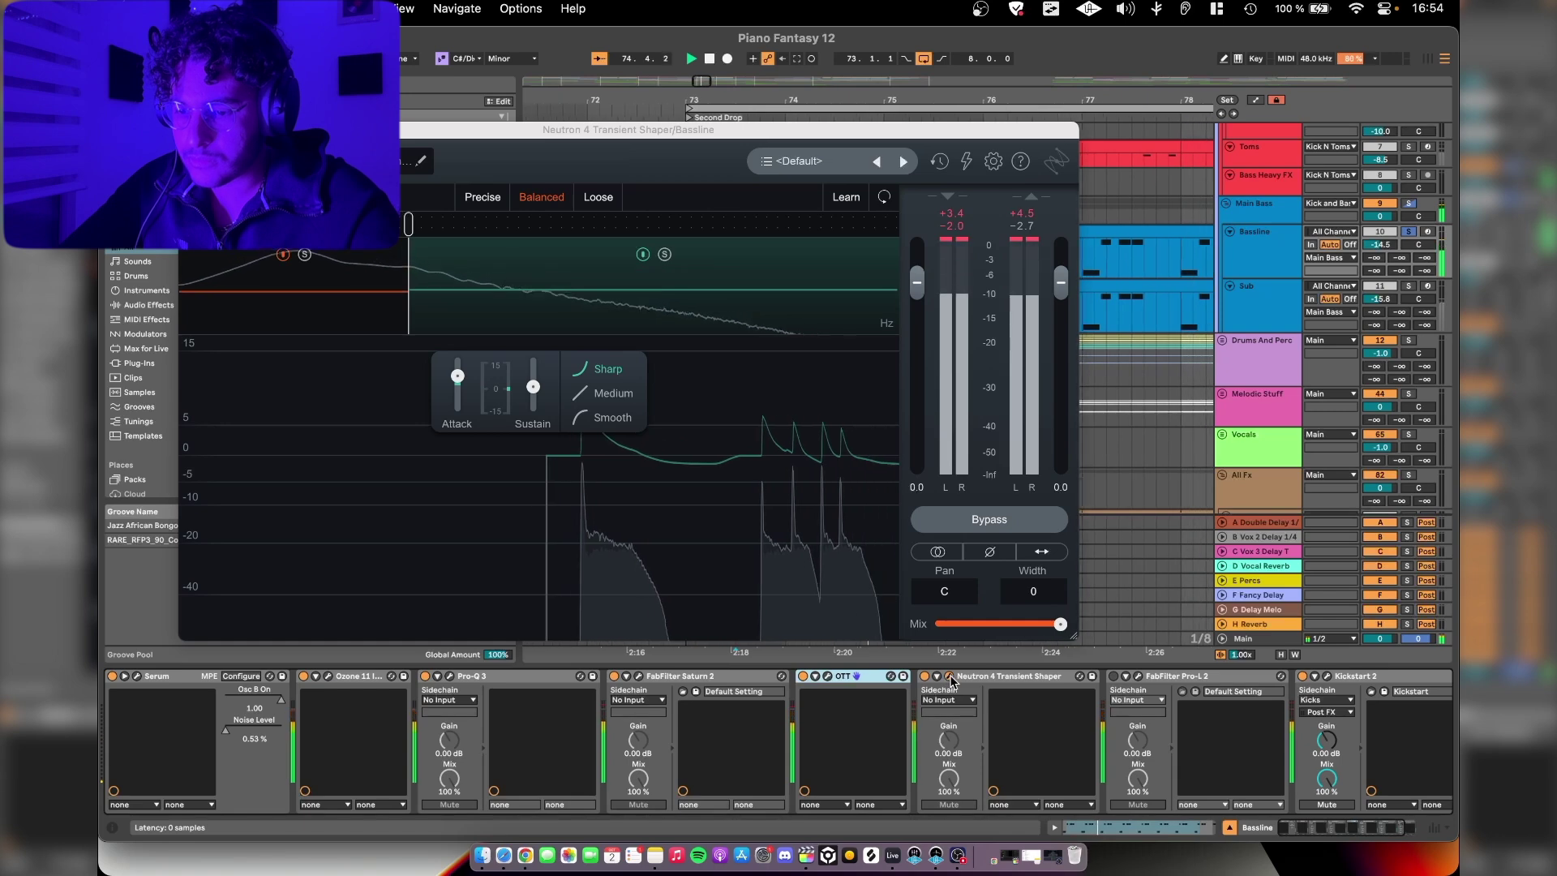
{"action": "left_click", "coordinate": [950, 678]}
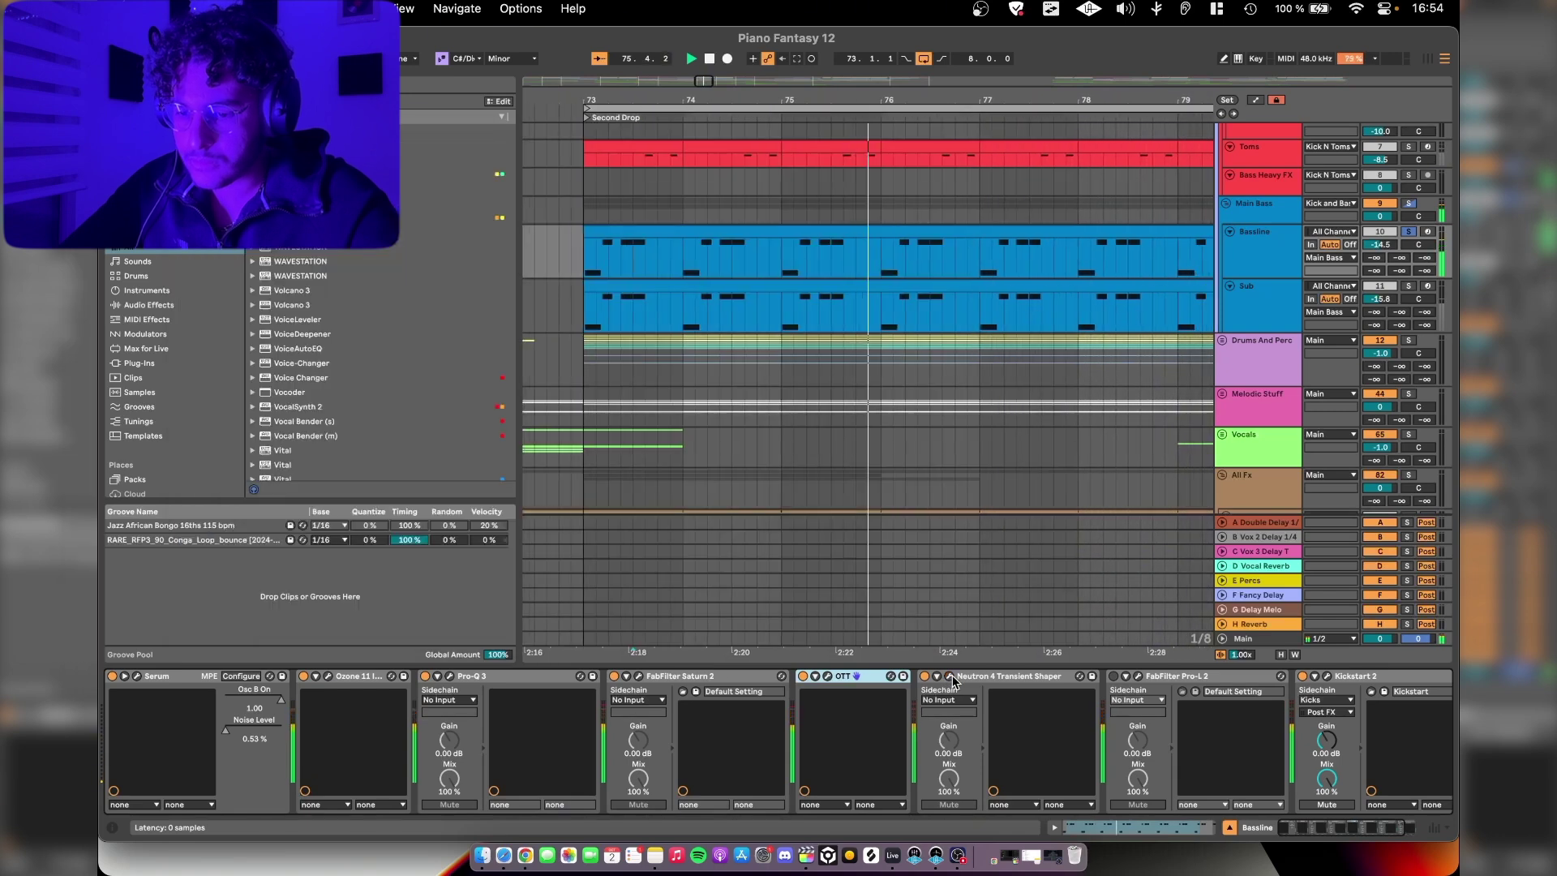
{"action": "left_click", "coordinate": [1139, 676]}
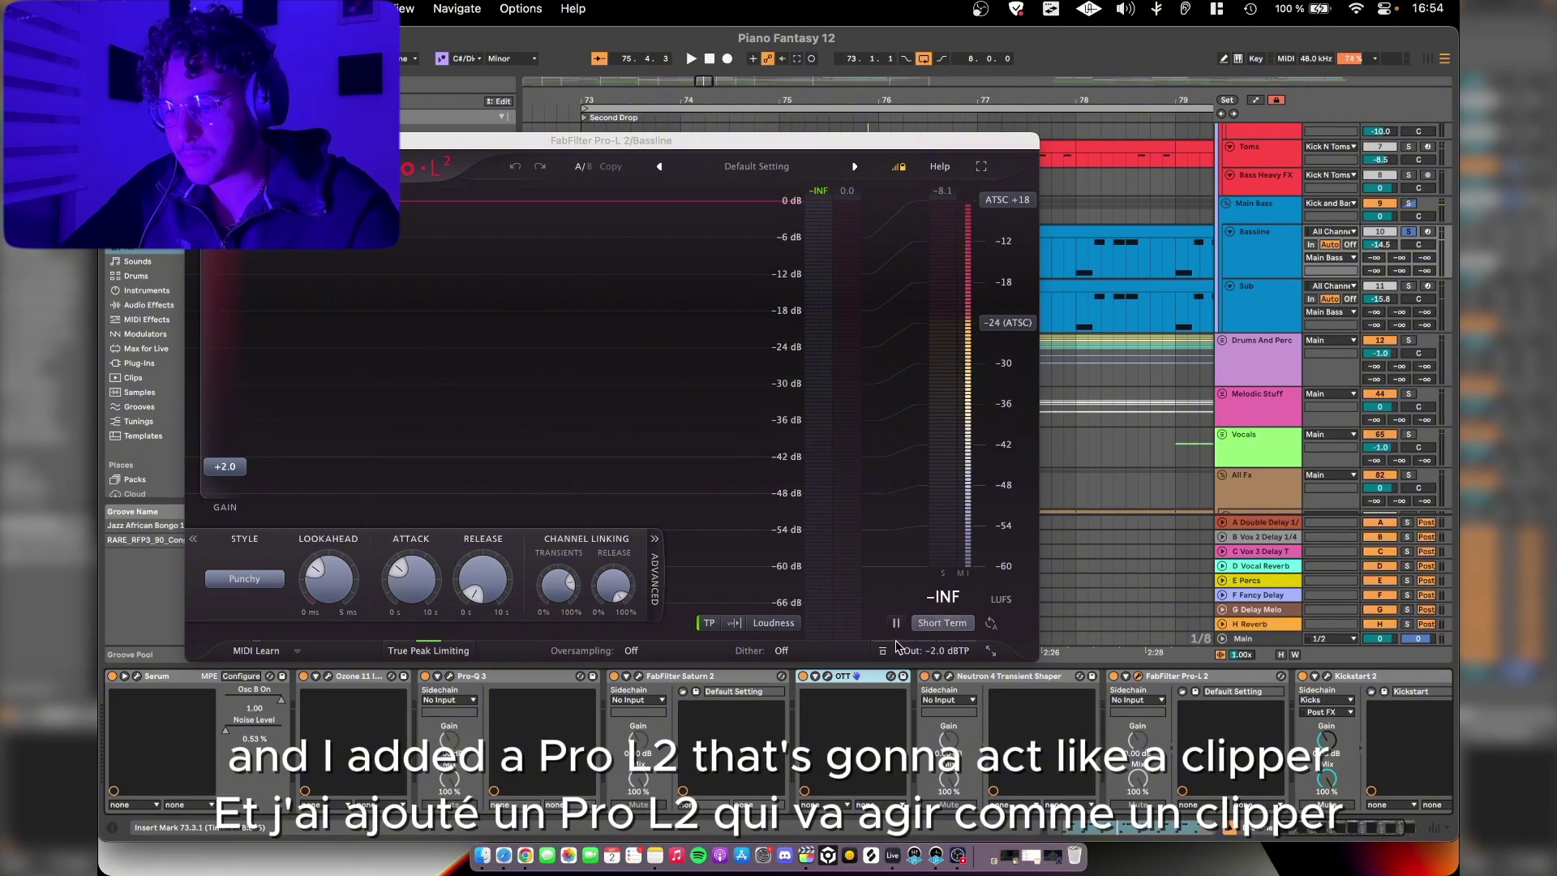
{"action": "mouse_move", "coordinate": [932, 655]}
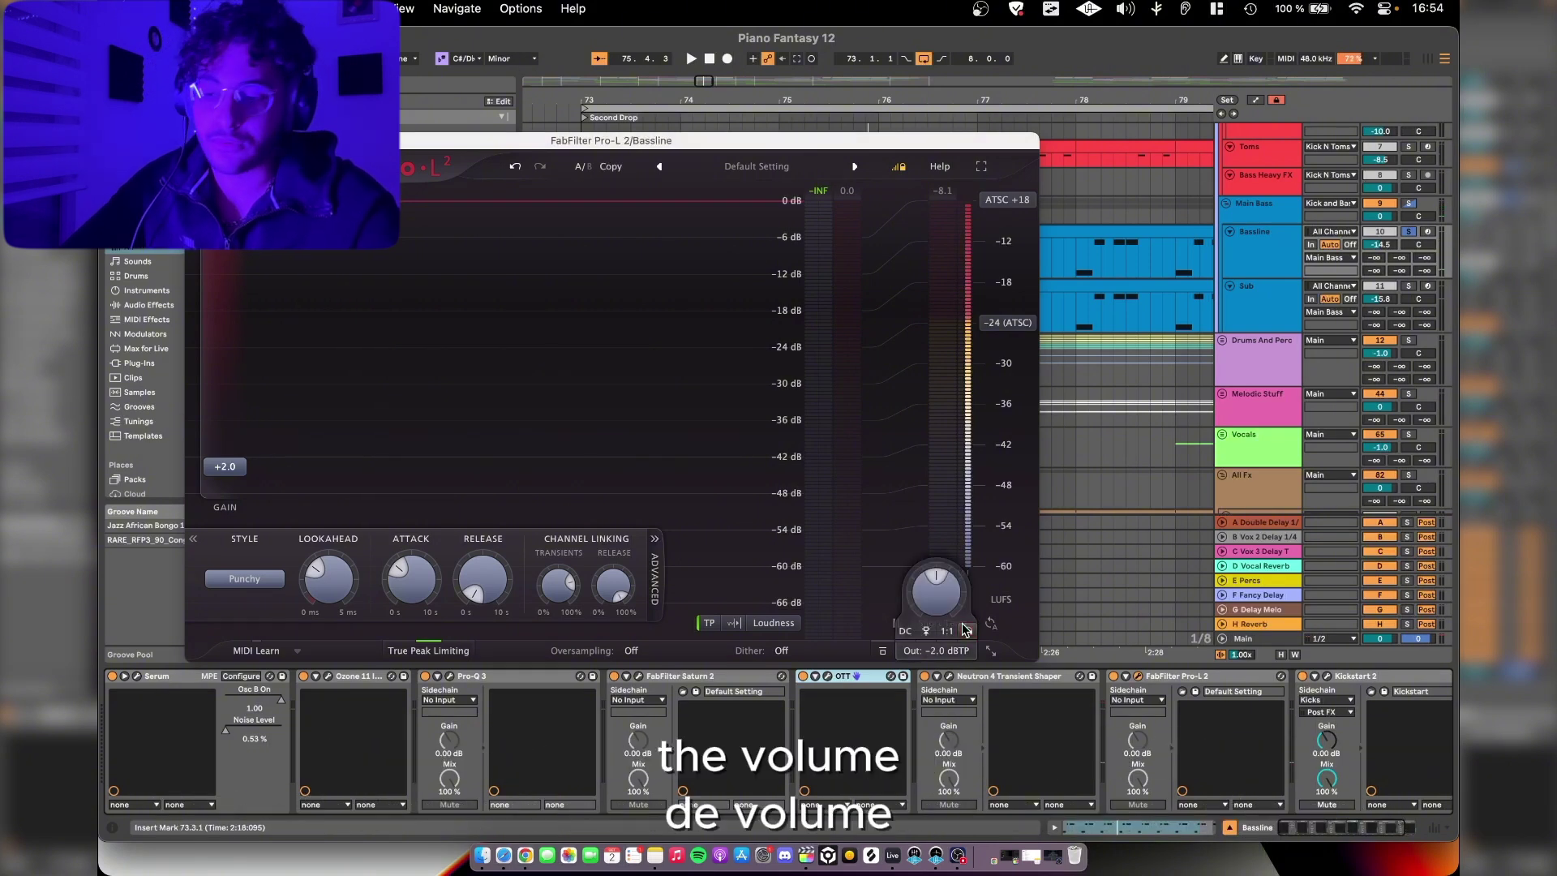
{"action": "left_click", "coordinate": [1112, 676]}
{"action": "left_click", "coordinate": [1112, 676]}
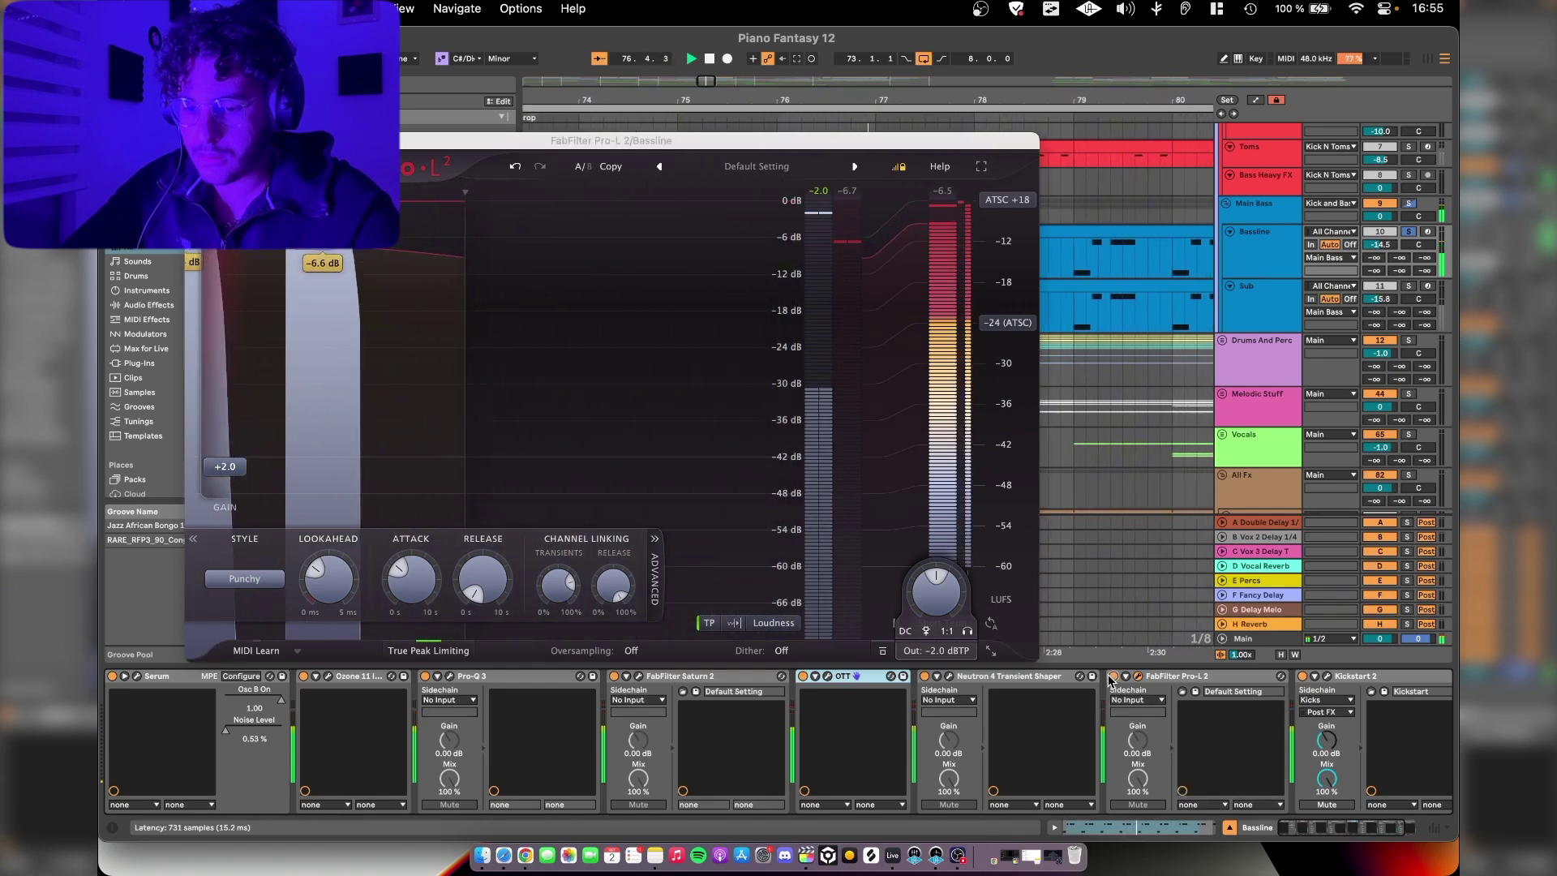
{"action": "left_click", "coordinate": [1139, 677]}
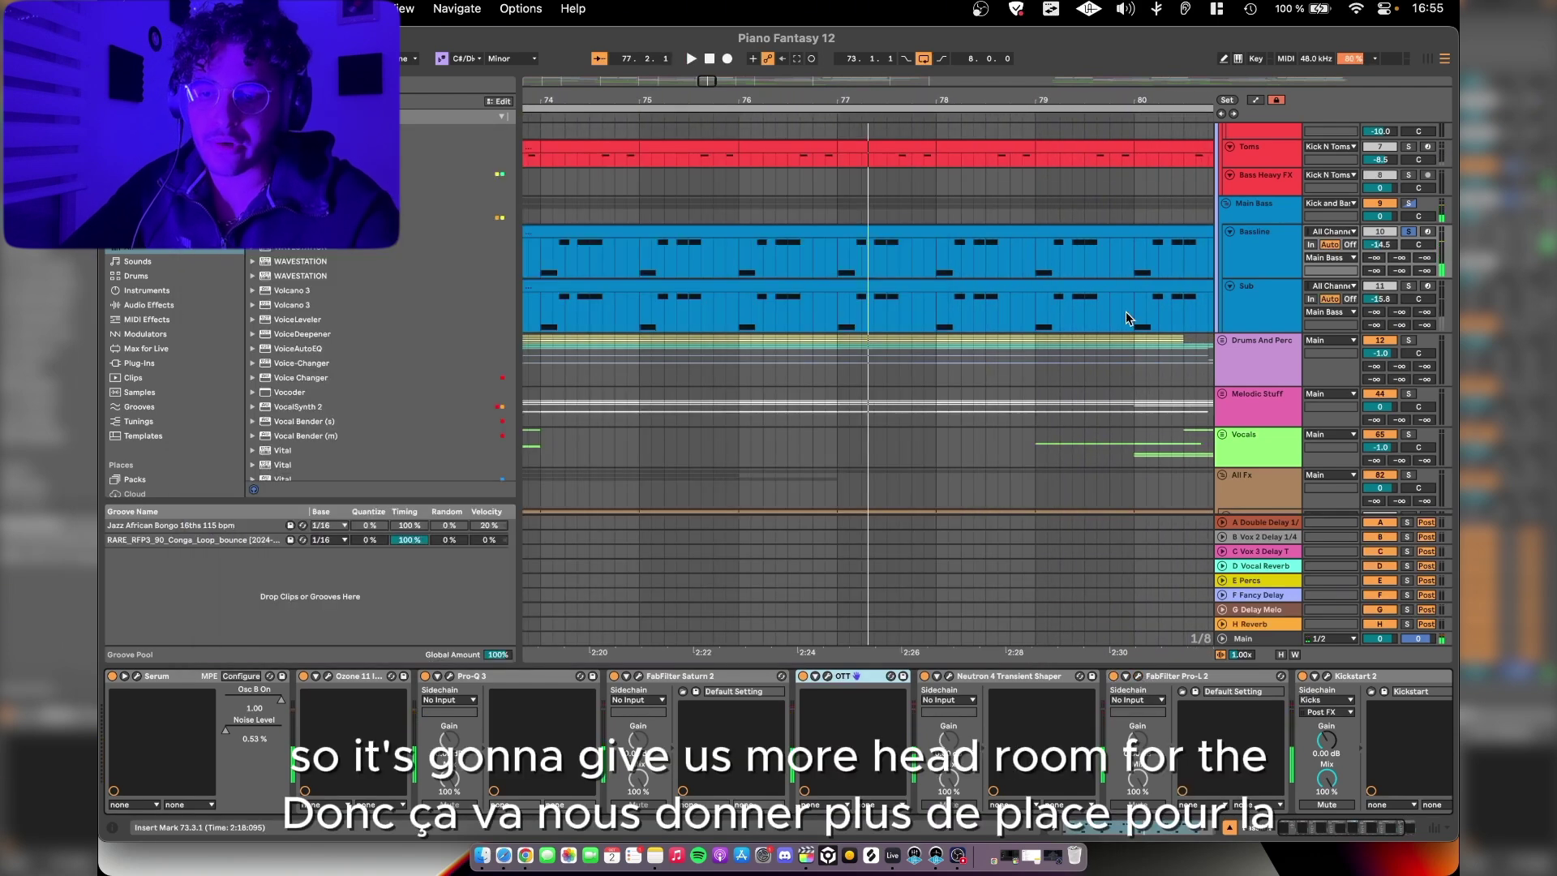
Step: Inspect the Kickstart 2 sidechain plug-in at the end of the Bassline effect chain
{"action": "scroll", "coordinate": [1125, 316], "scroll_direction": "down", "scroll_amount": 3}
{"action": "scroll", "coordinate": [1252, 782], "scroll_direction": "right", "scroll_amount": 3}
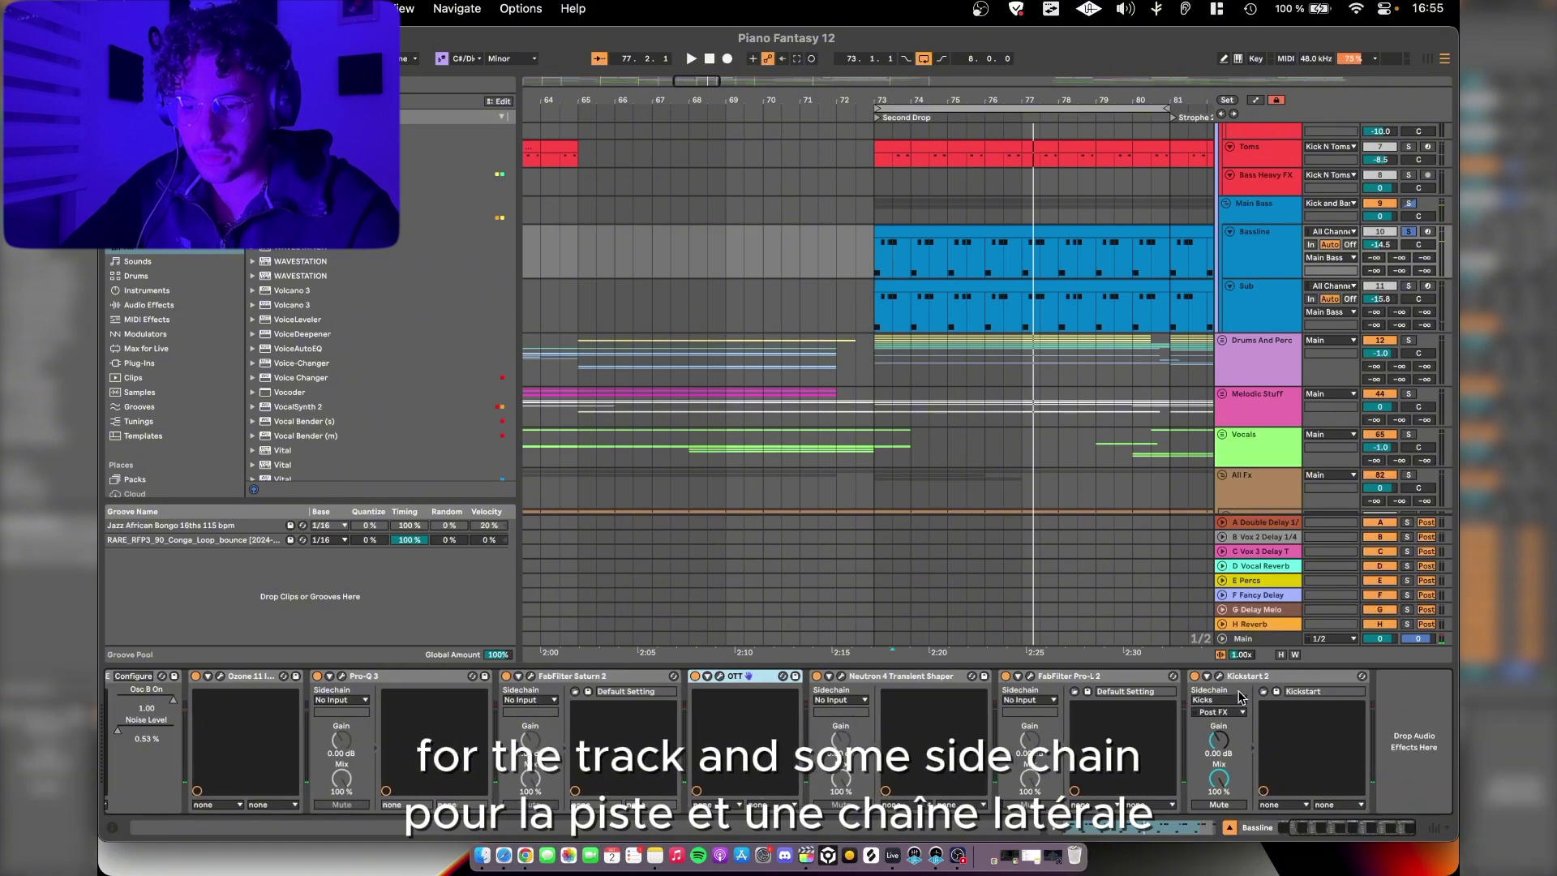
{"action": "left_click", "coordinate": [1219, 676]}
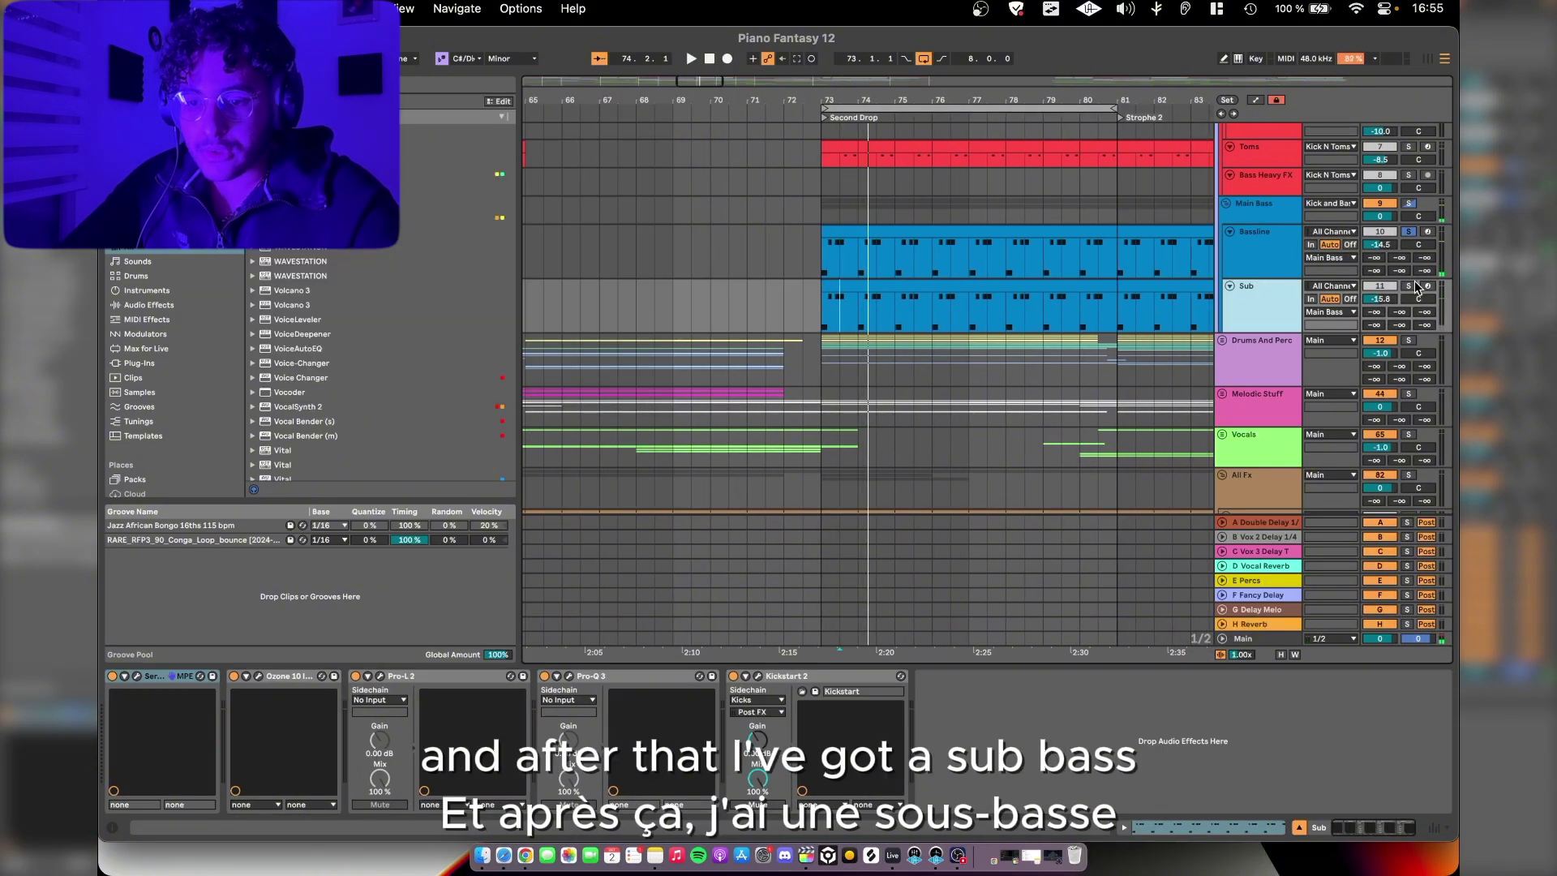
Step: Solo the Sub track and examine the oscillators and envelope of its Serum patch
{"action": "left_click", "coordinate": [1409, 286]}
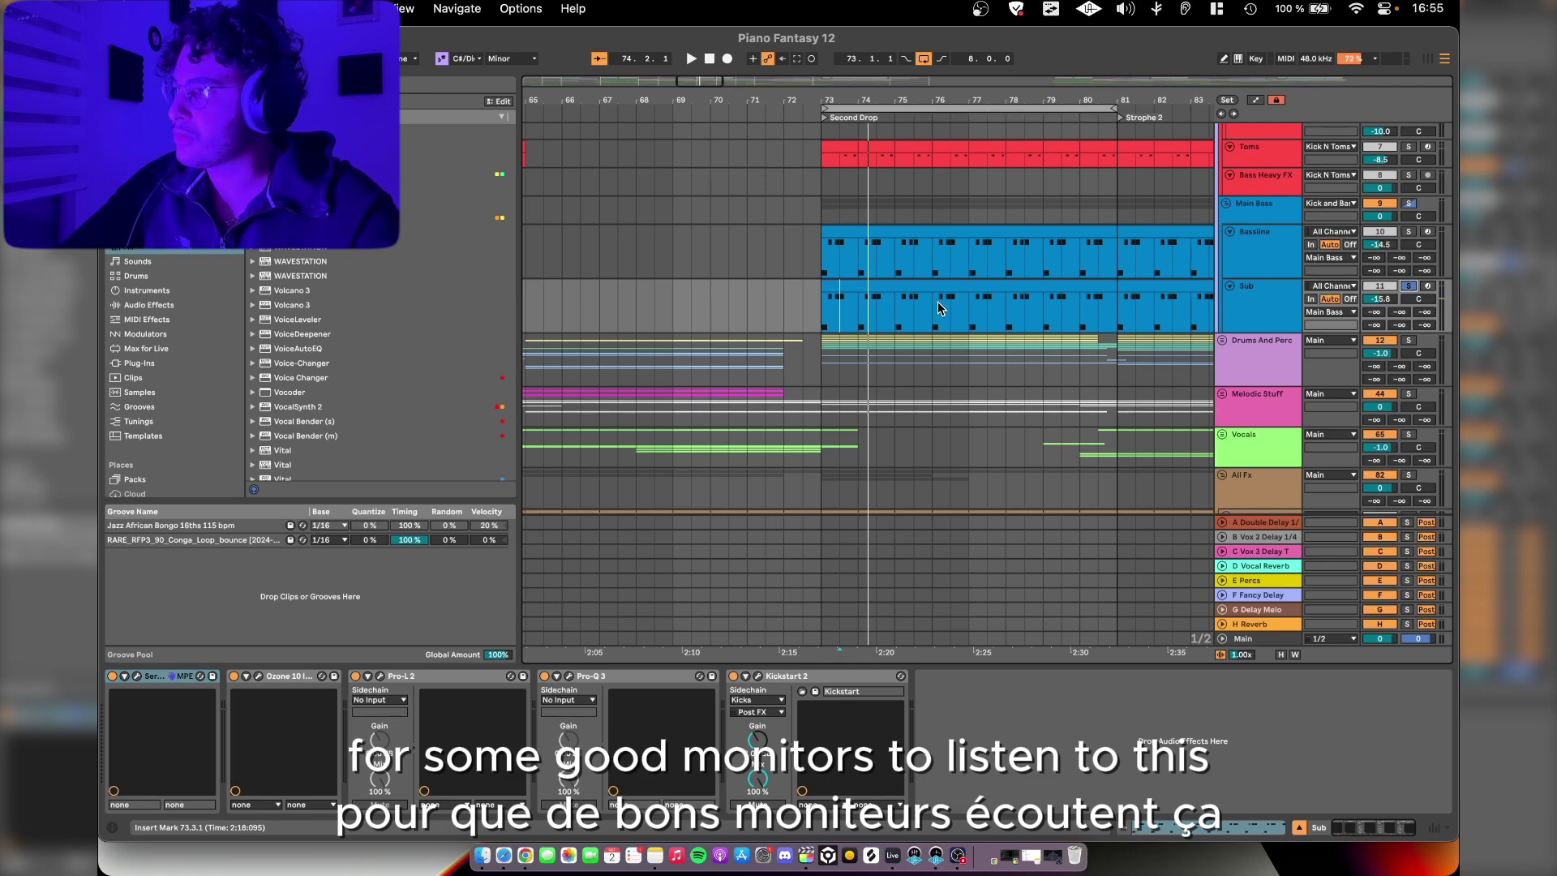
{"action": "left_click", "coordinate": [138, 677]}
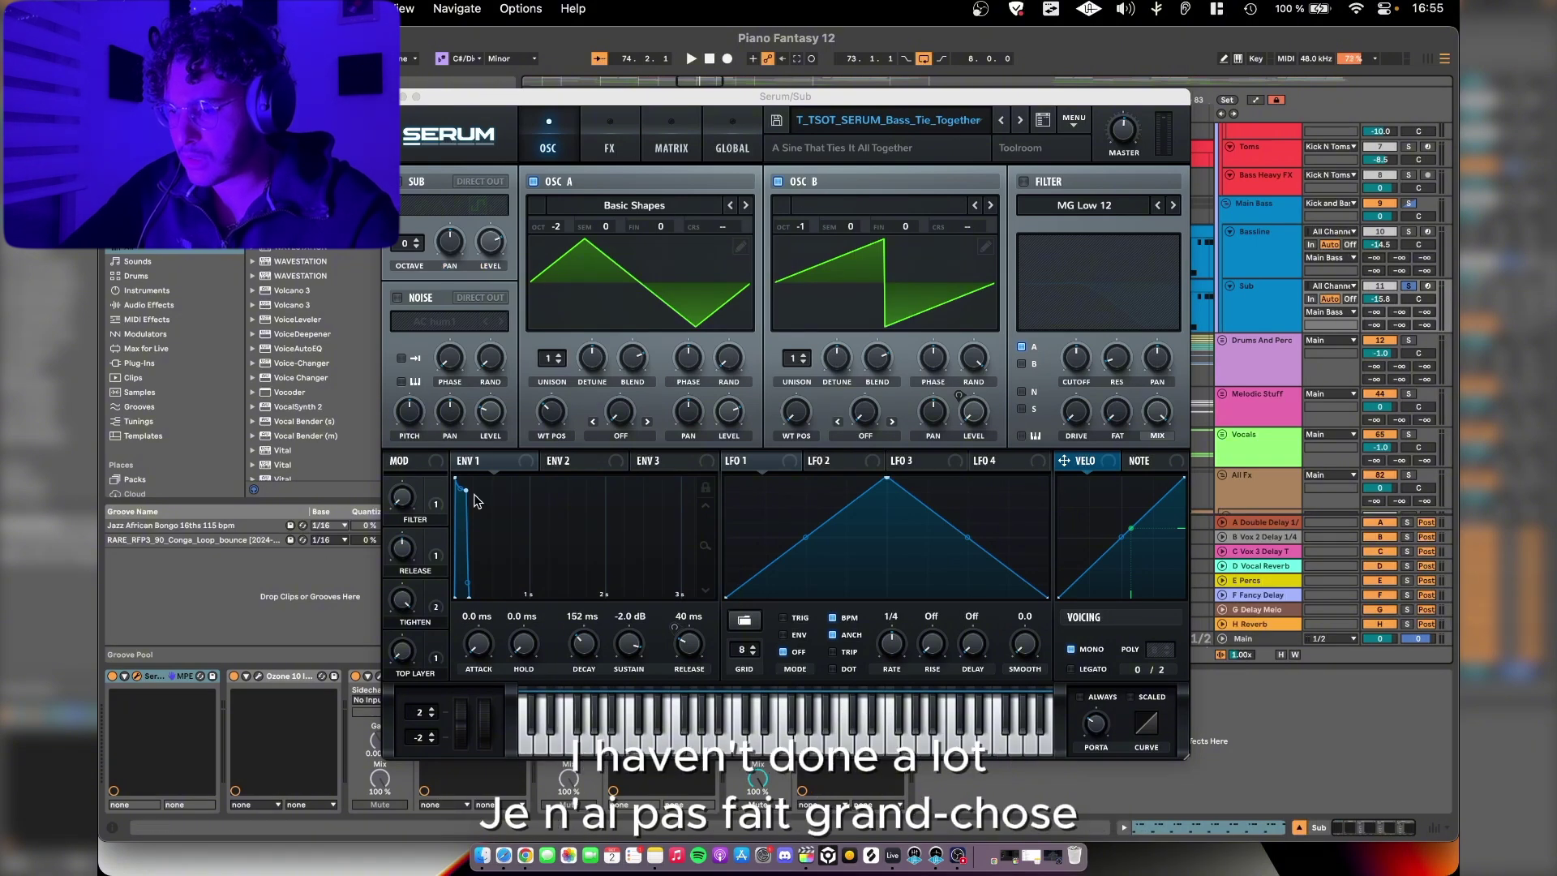
{"action": "key", "text": "super+alt+p"}
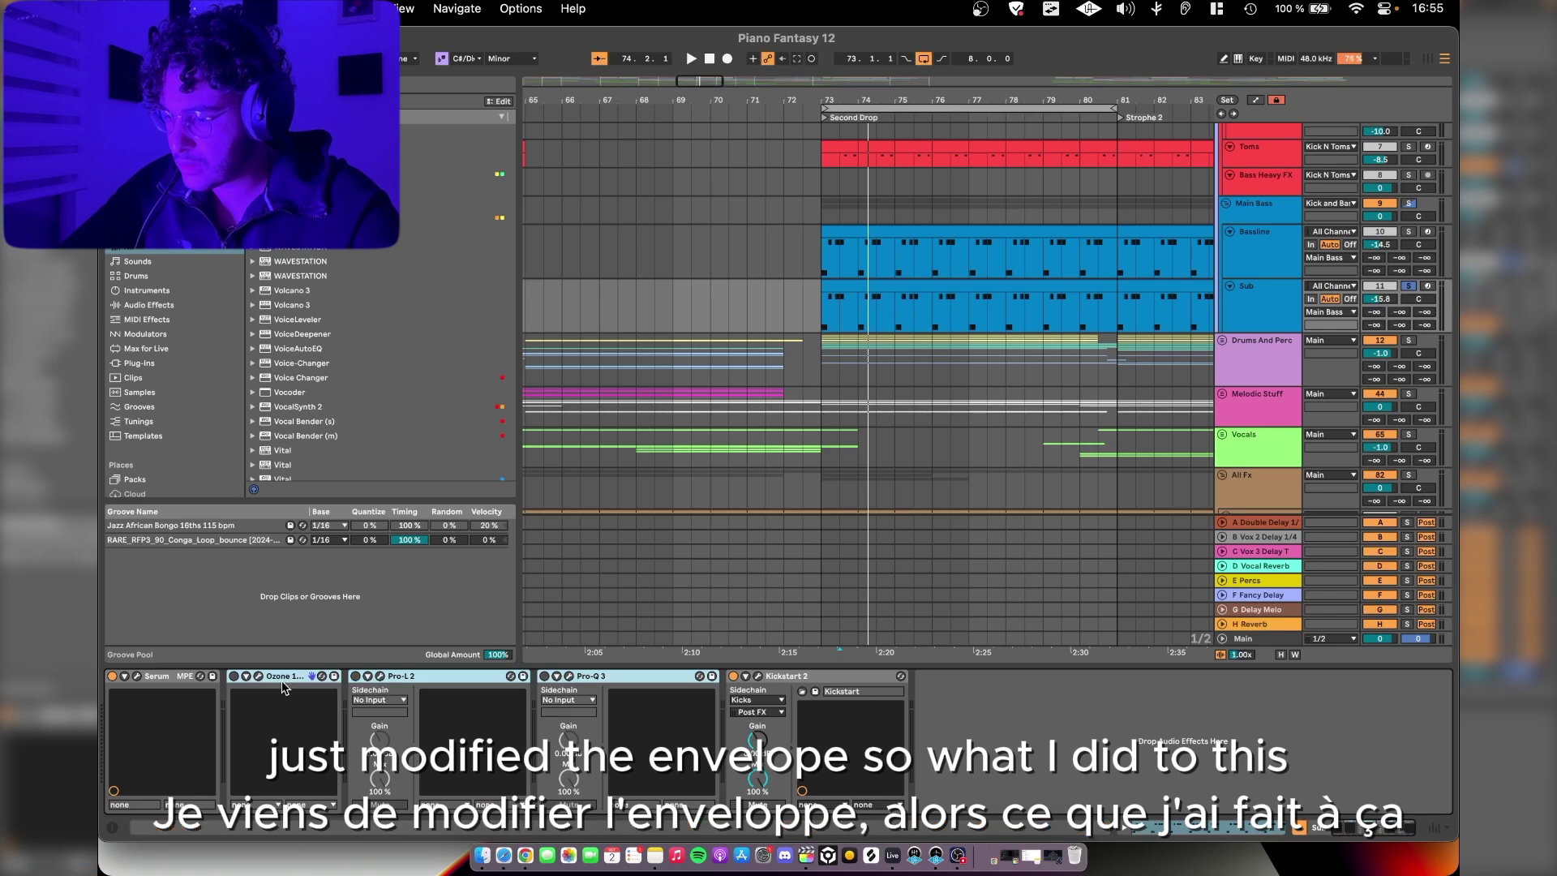
Step: Reactivate the Ozone 10 Imager on Sub and play the track with its settings window open
{"action": "left_click", "coordinate": [234, 676]}
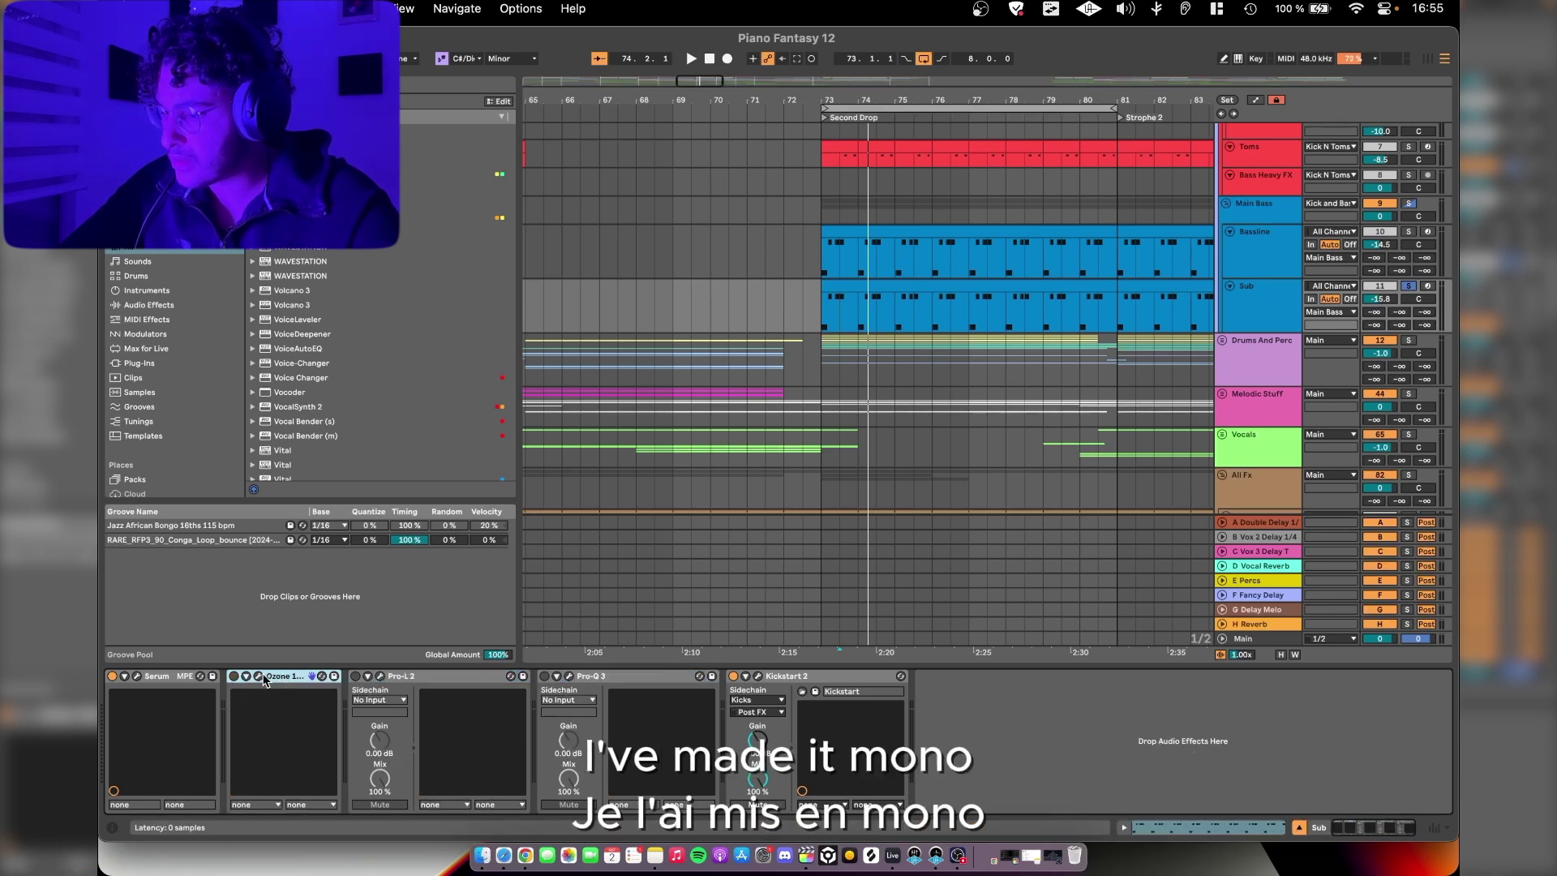
{"action": "left_click", "coordinate": [259, 676]}
{"action": "key", "text": "space"}
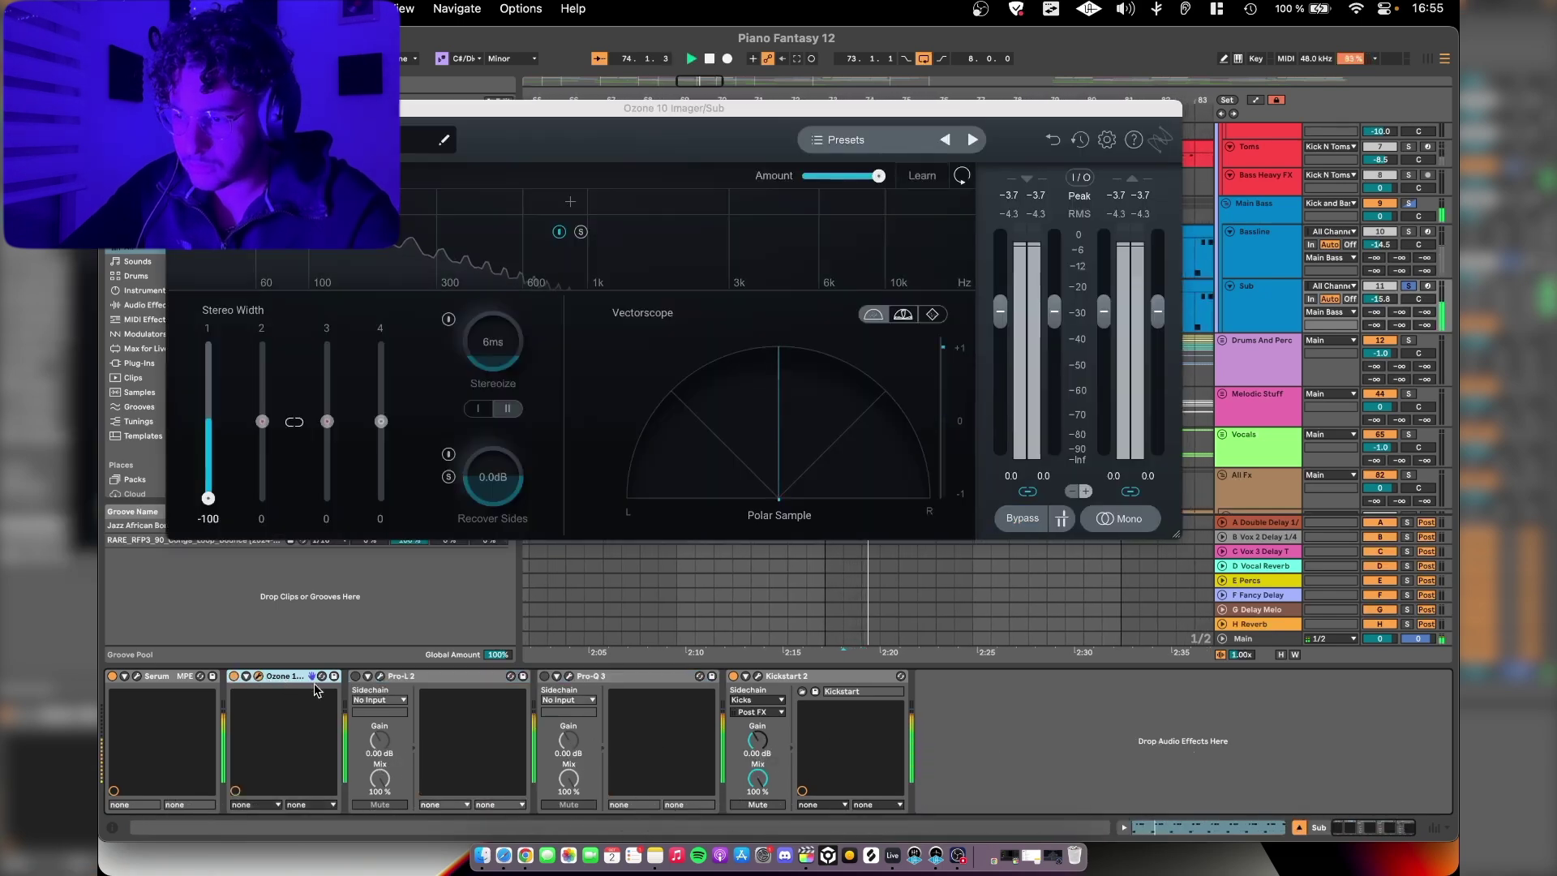
Step: Reactivate Pro-L 2 and Pro-Q 3 on Sub and examine their settings while the sub plays
{"action": "left_click", "coordinate": [368, 677]}
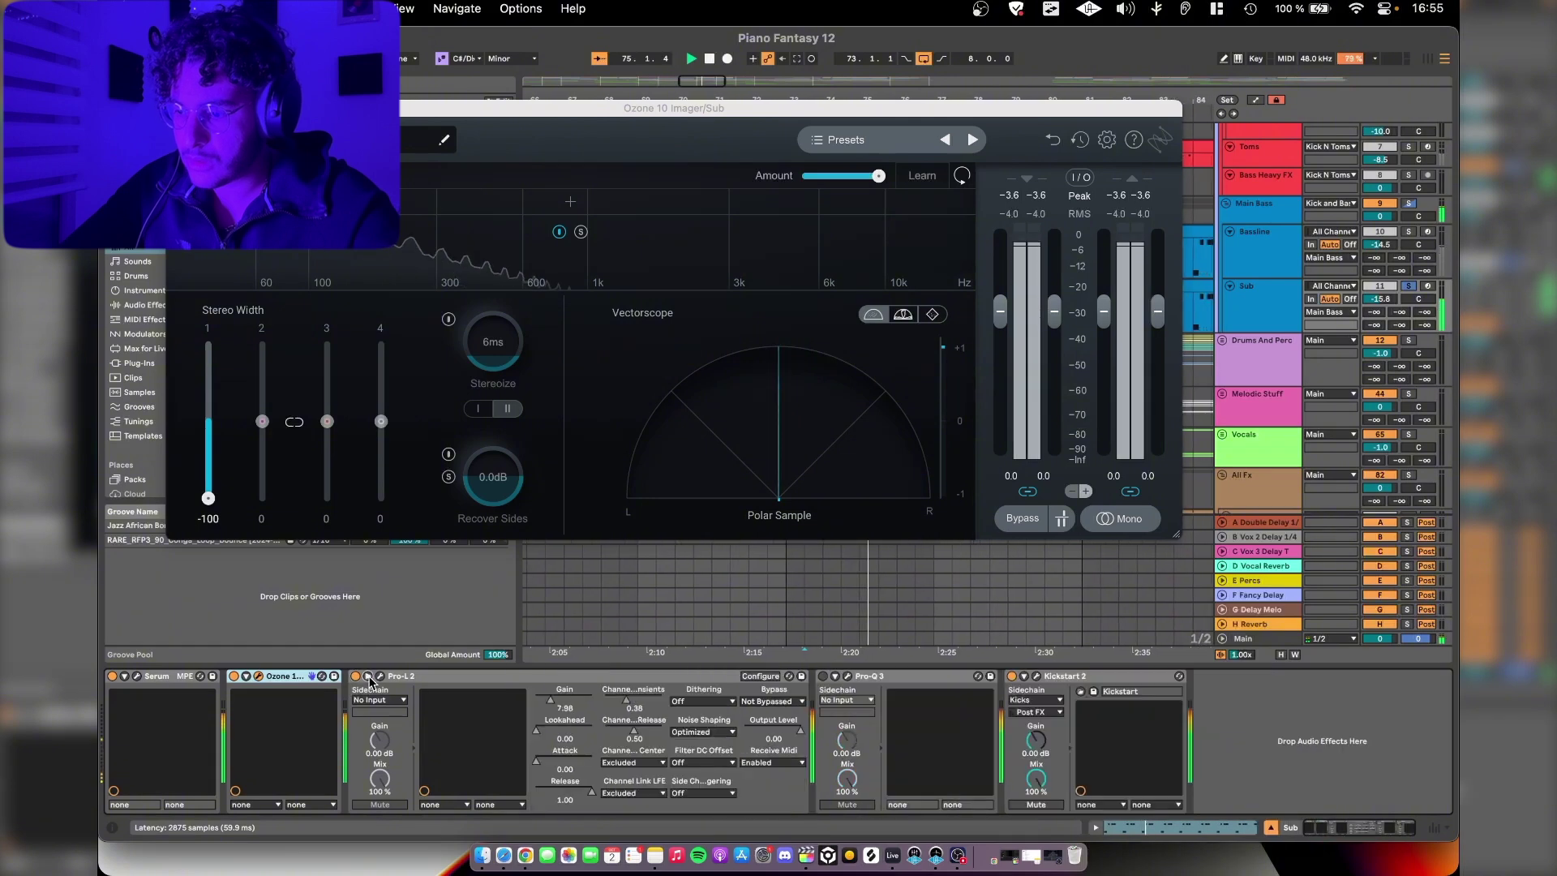
{"action": "left_click", "coordinate": [379, 677]}
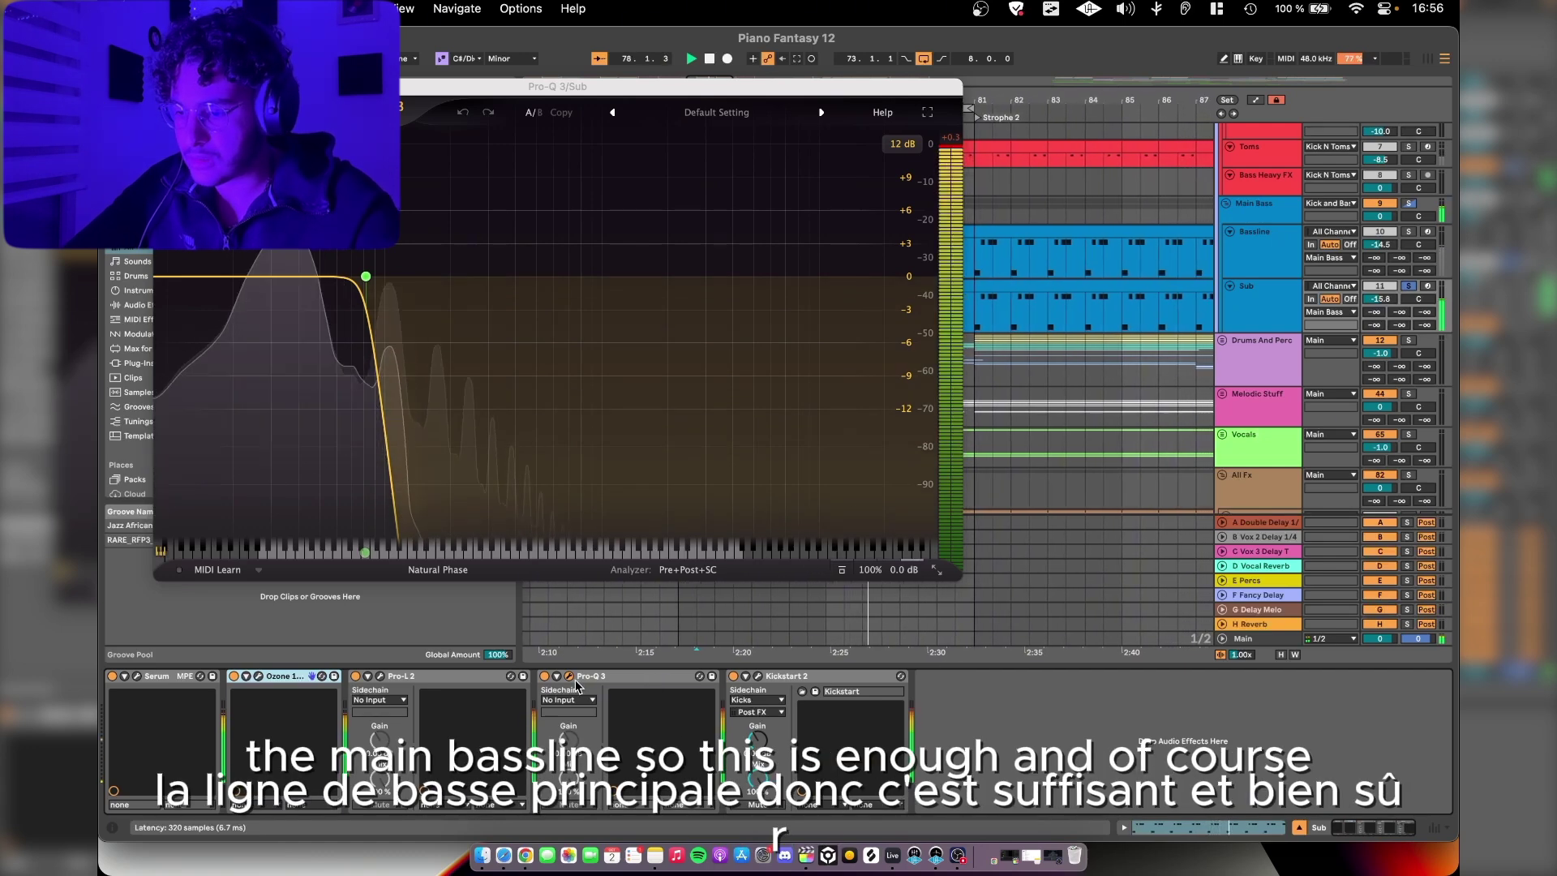
{"action": "left_click", "coordinate": [685, 677]}
Step: Audition Sub with its Kickstart 2 sidechain window open, closing the window when finished
{"action": "left_click", "coordinate": [758, 676]}
{"action": "key", "text": "space"}
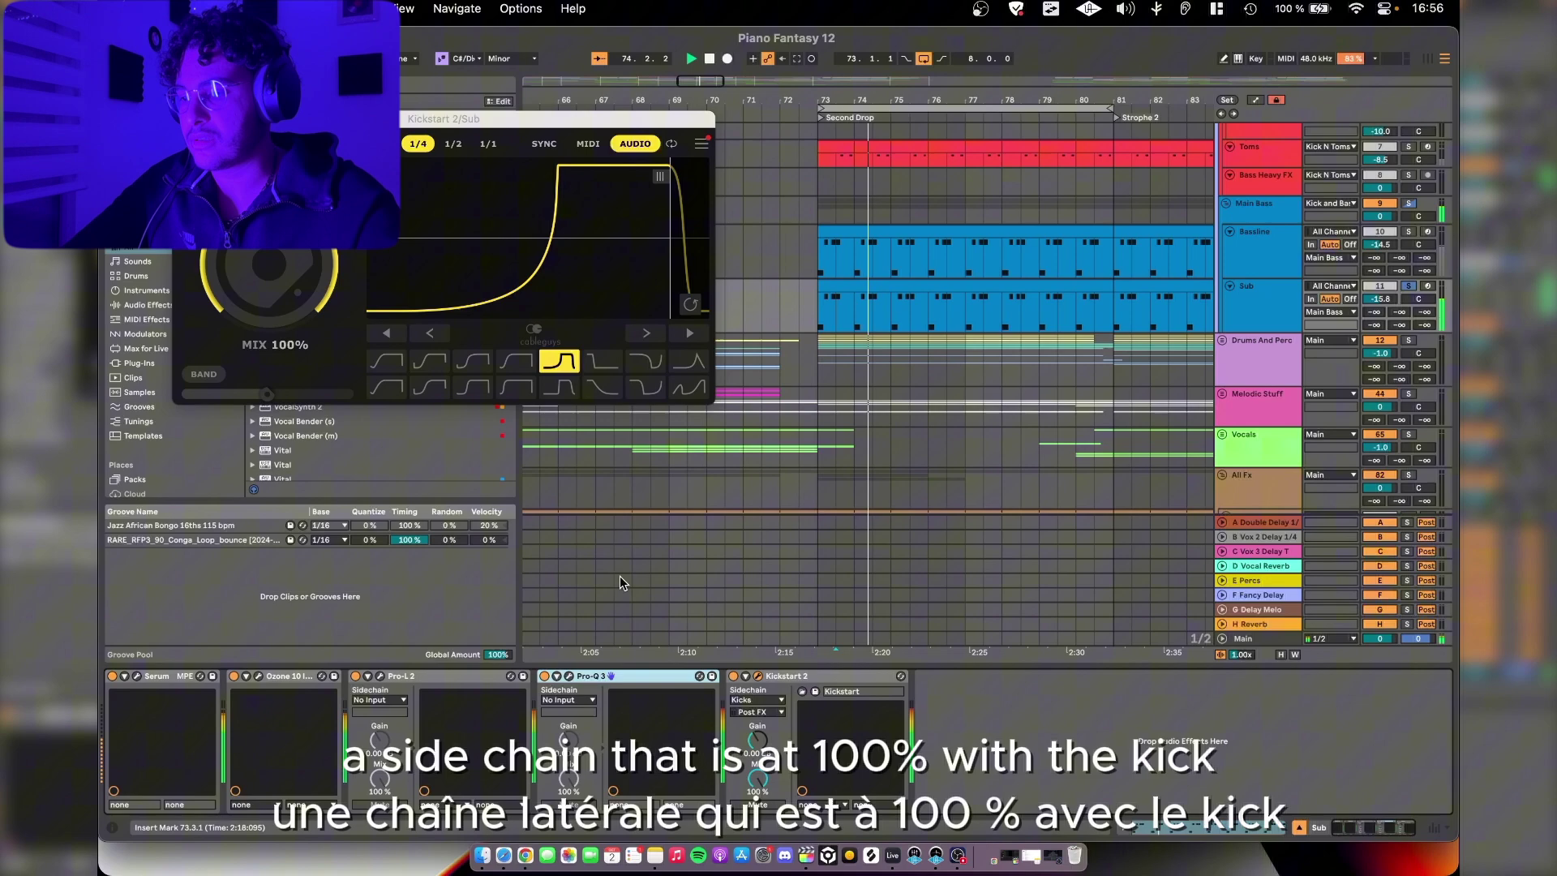
{"action": "left_click", "coordinate": [757, 676]}
Step: Select the Main Bass group and open its DIAMONDDS saturator, moving the plug-in window to uncover the track list
{"action": "scroll", "coordinate": [973, 324], "scroll_direction": "up", "scroll_amount": 3}
{"action": "left_click", "coordinate": [1275, 347]}
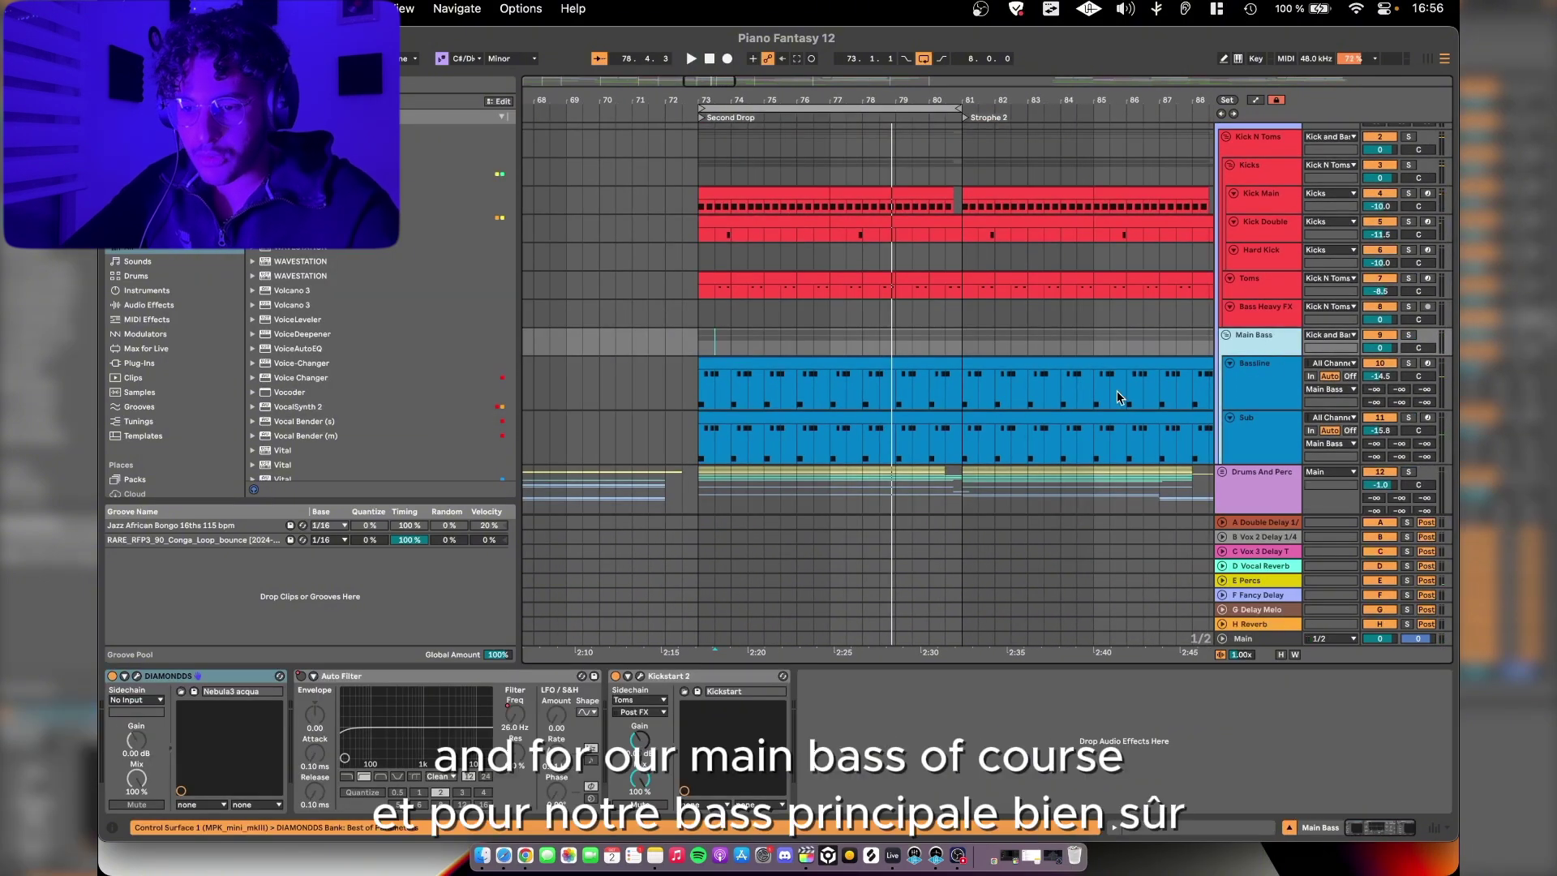
{"action": "scroll", "coordinate": [870, 430], "scroll_direction": "left", "scroll_amount": 3}
{"action": "scroll", "coordinate": [869, 430], "scroll_direction": "down", "scroll_amount": 1}
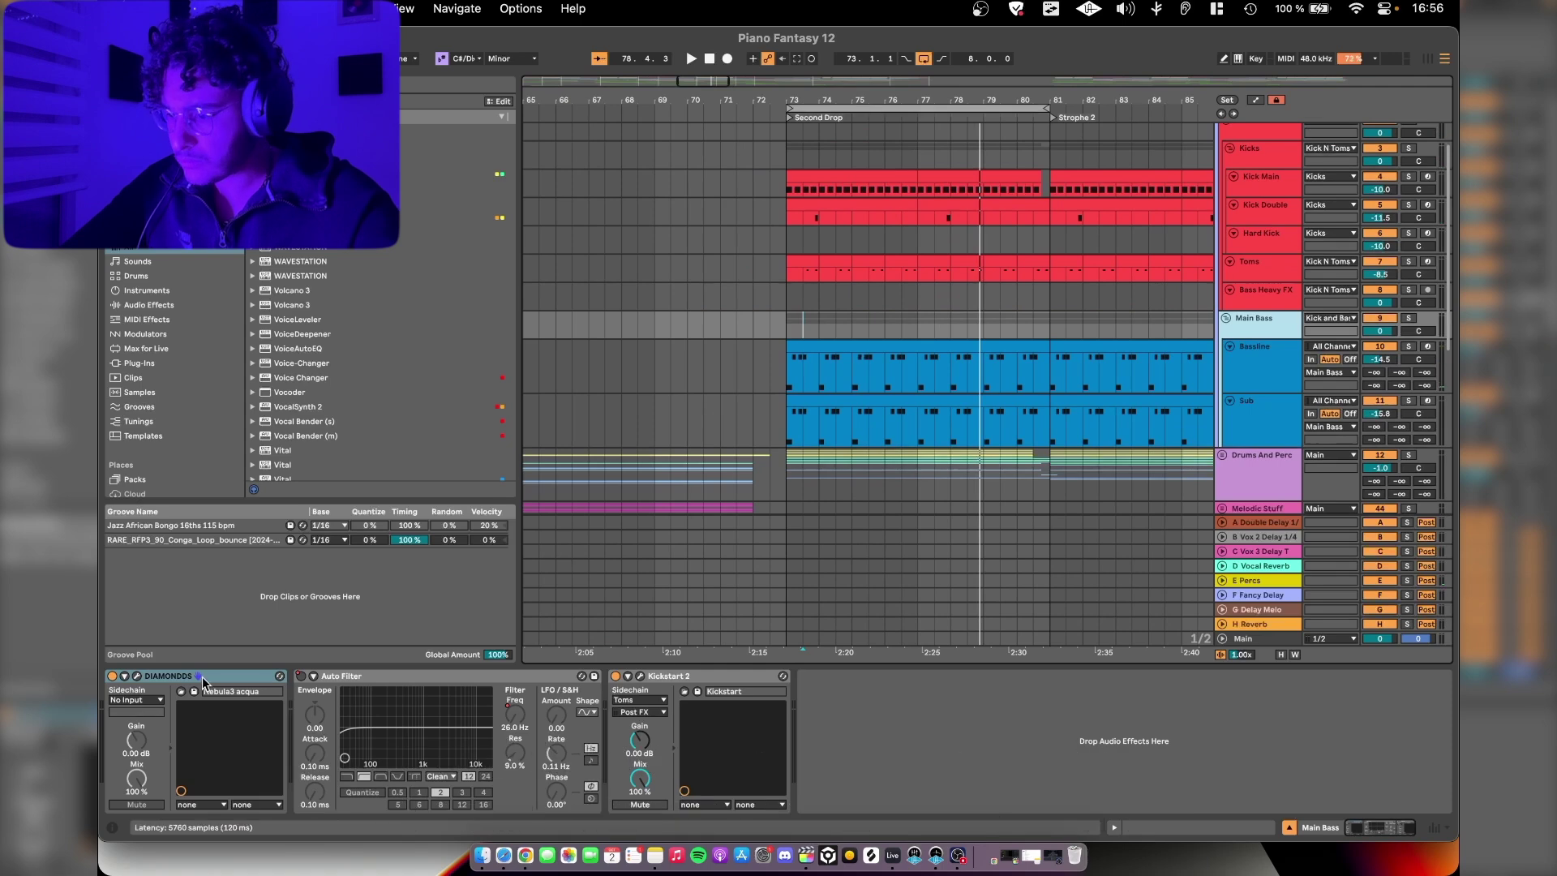
{"action": "left_click", "coordinate": [137, 676]}
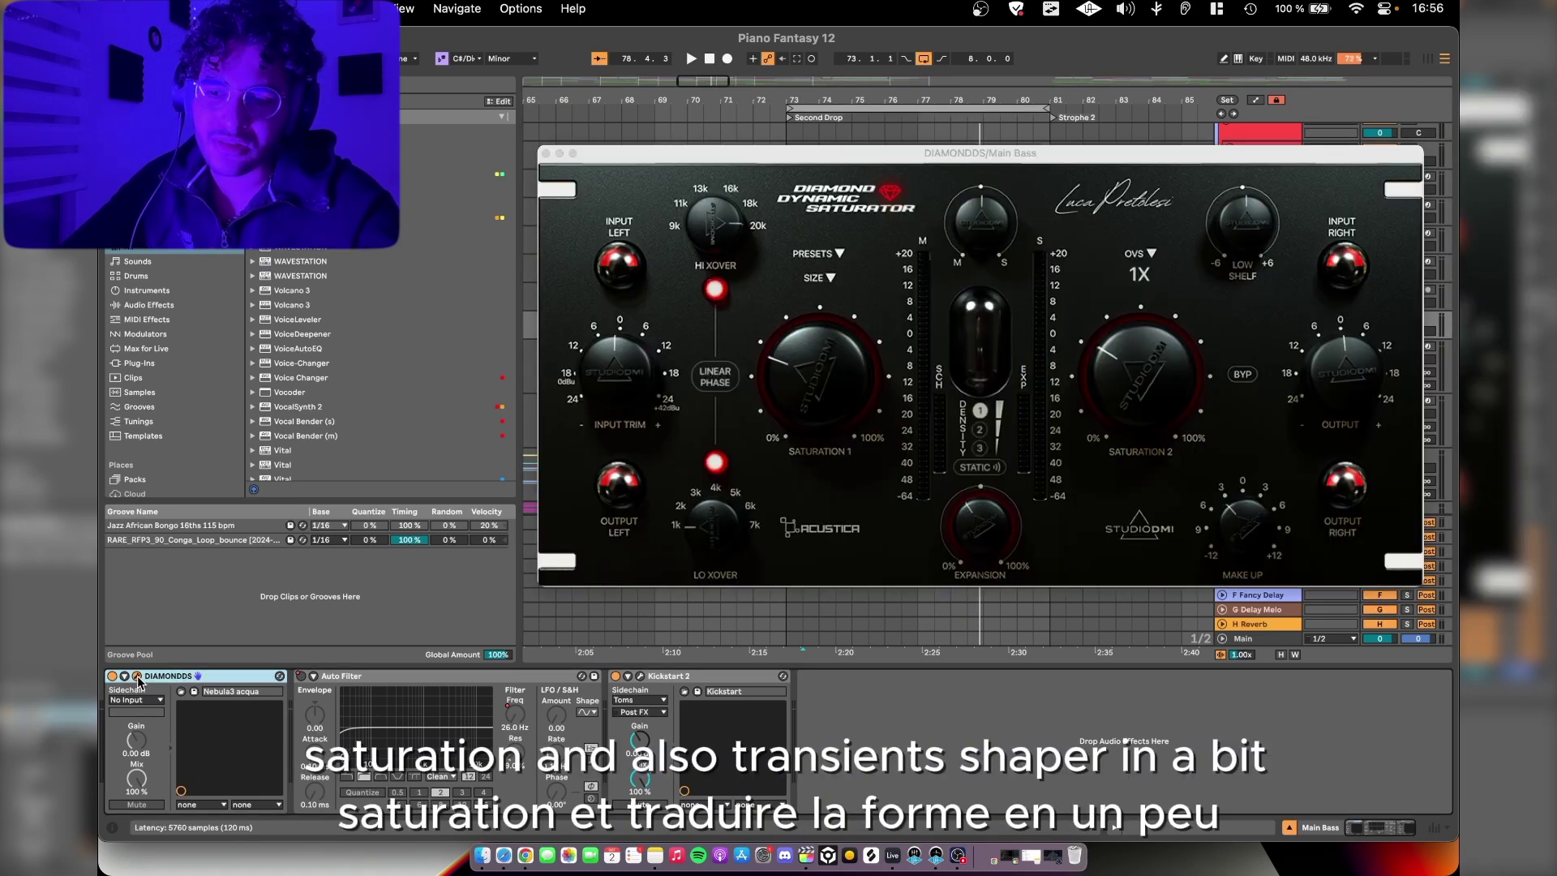
{"action": "left_click_drag", "start_coordinate": [925, 155], "coordinate": [780, 142]}
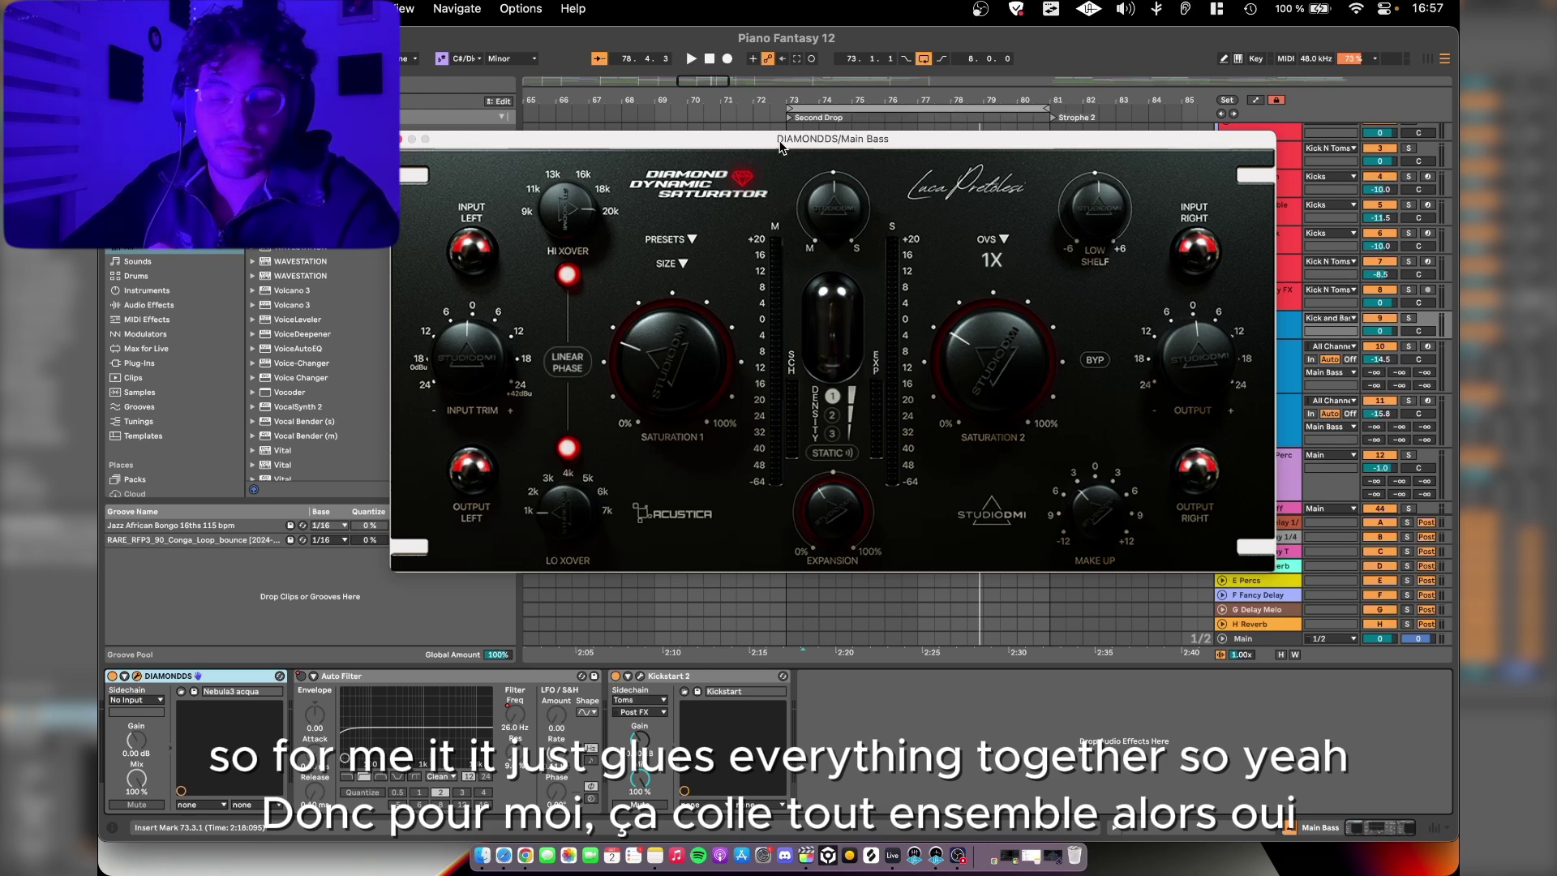
Step: Compare the Main Bass group with the DIAMONDDS saturator bypassed and active during playback, then move its window aside
{"action": "left_click", "coordinate": [112, 676]}
{"action": "key", "text": "space"}
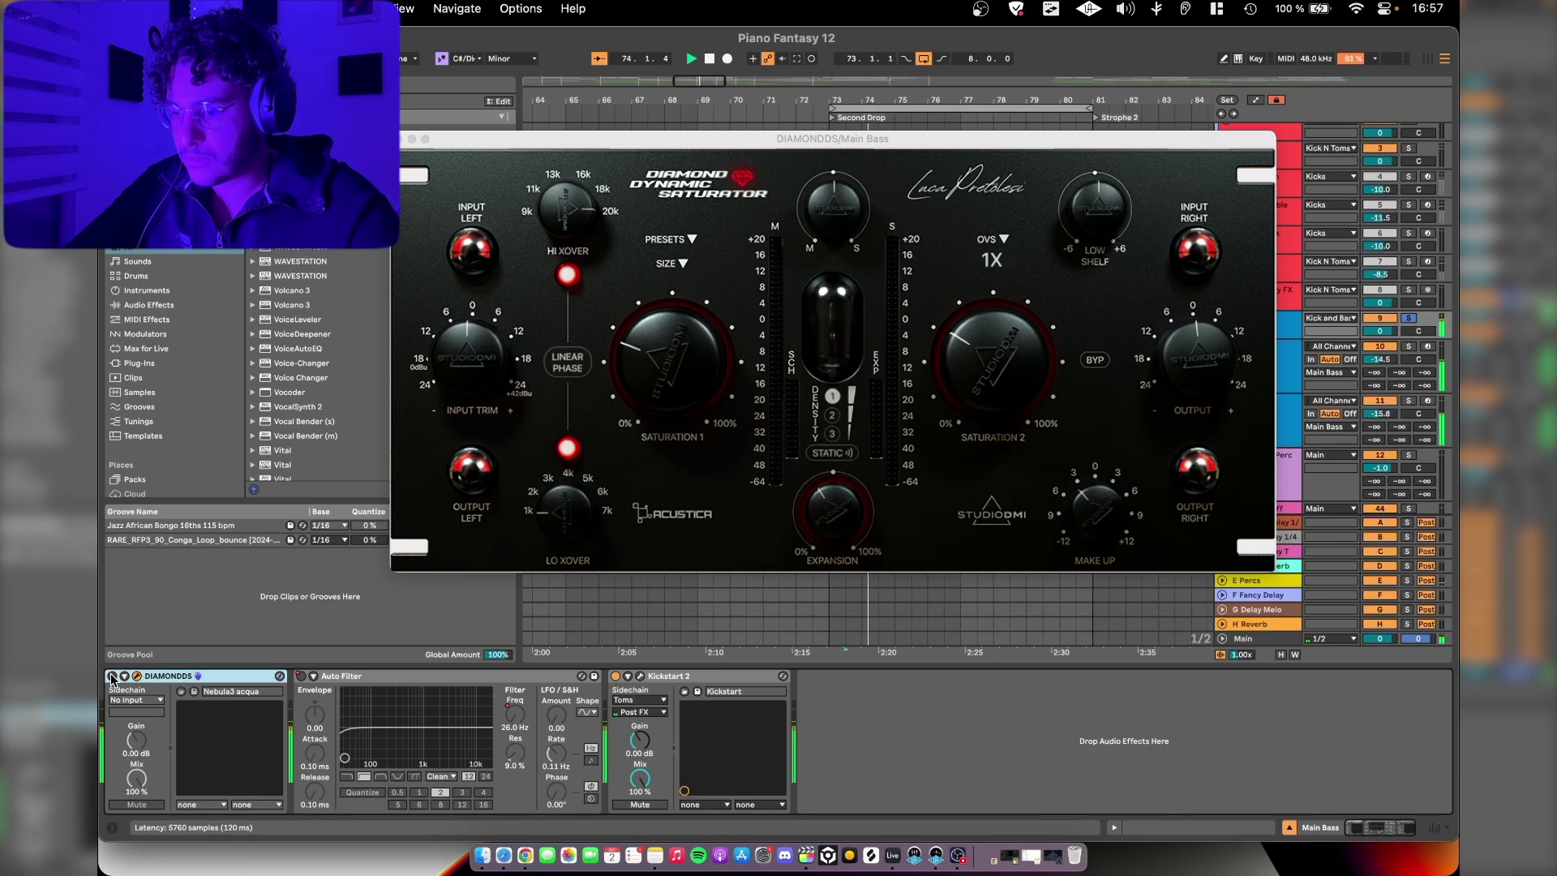
{"action": "left_click", "coordinate": [111, 676]}
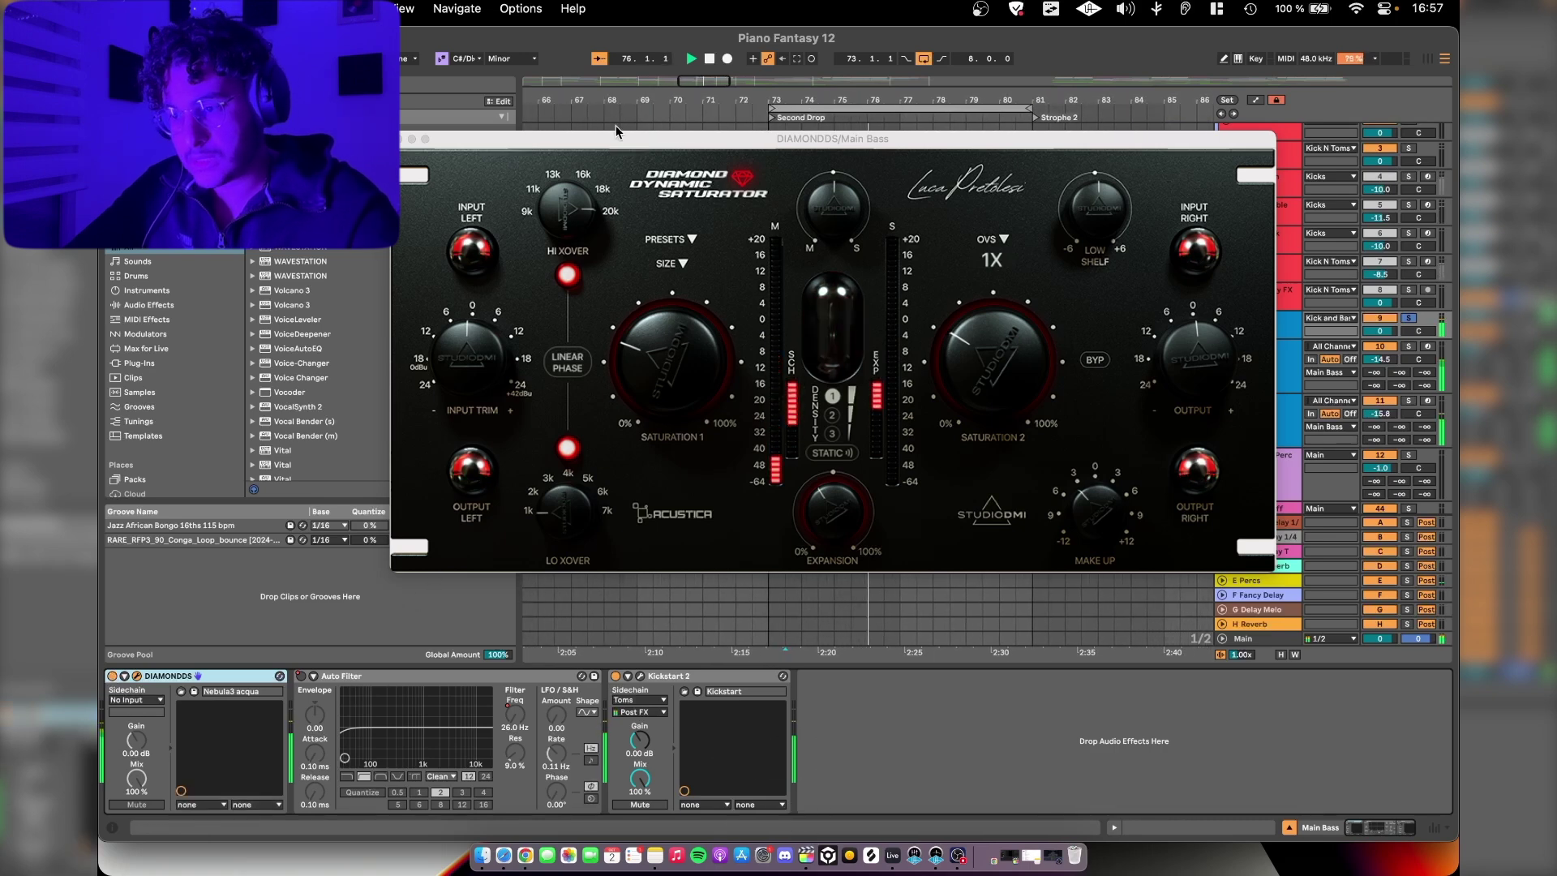
{"action": "left_click_drag", "start_coordinate": [566, 146], "coordinate": [514, 175]}
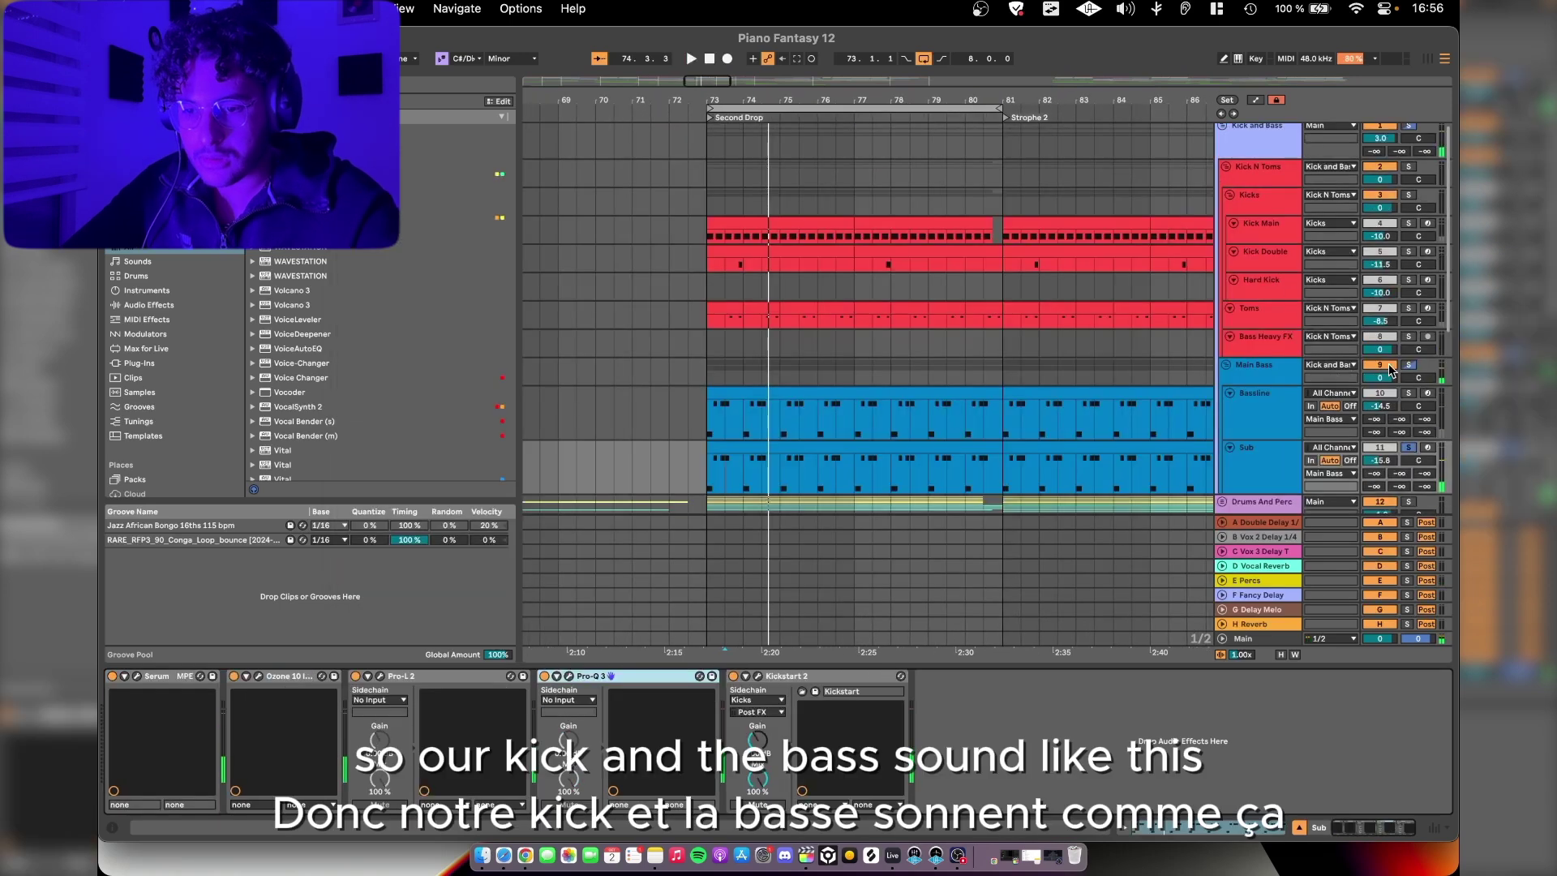
Step: Solo Kick N Toms and Kicks alongside Main Bass and audition the kick and bass together through the Second Drop
{"action": "left_click", "coordinate": [1409, 167]}
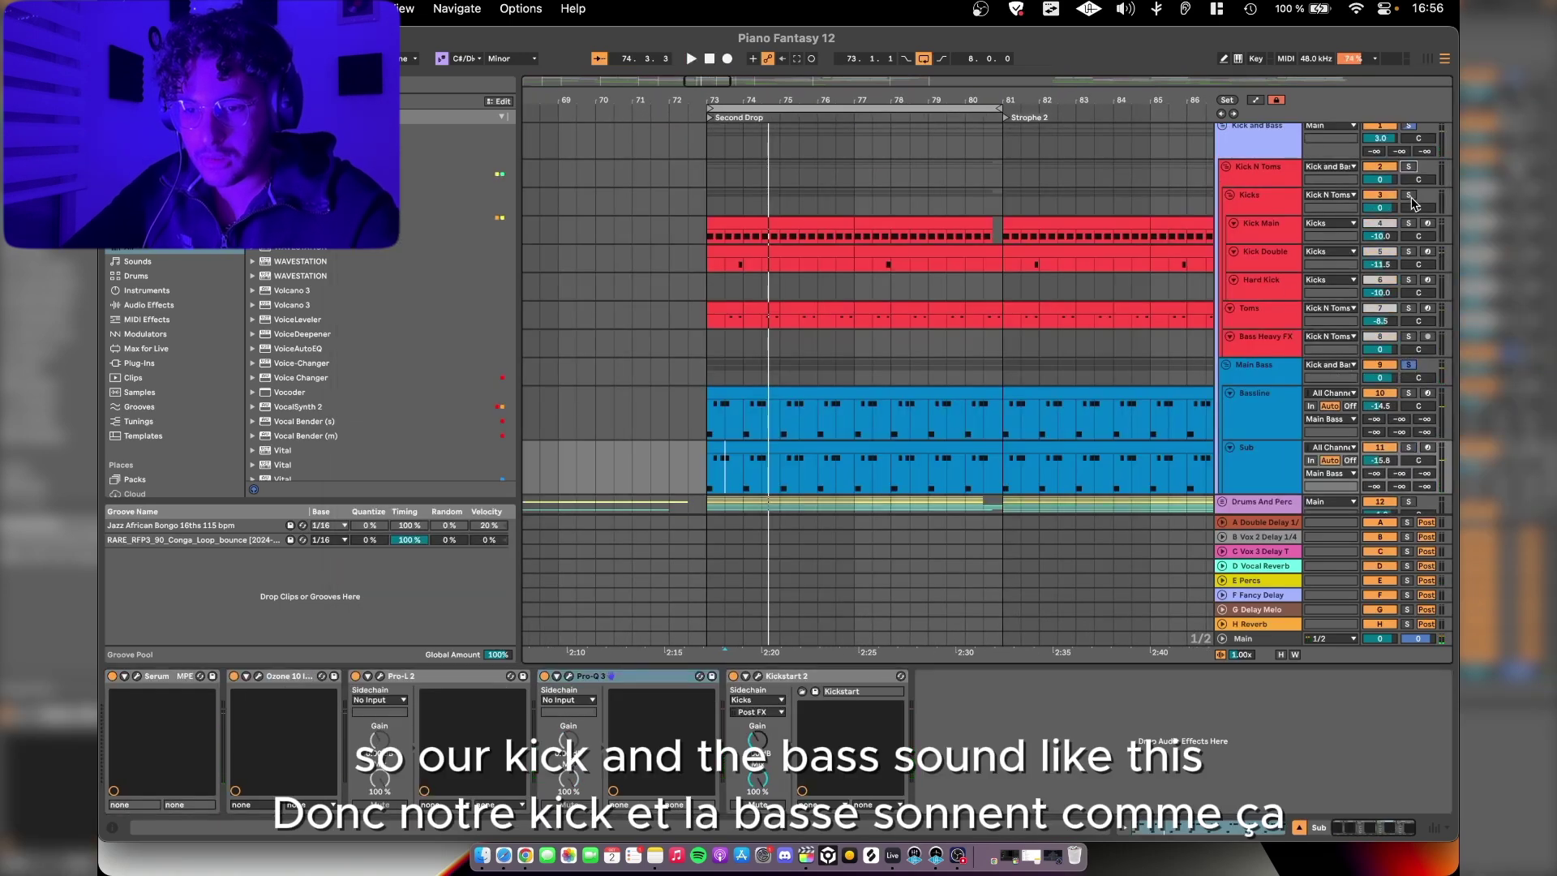
{"action": "key", "text": "space"}
{"action": "scroll", "coordinate": [1070, 272], "scroll_direction": "up", "scroll_amount": 3}
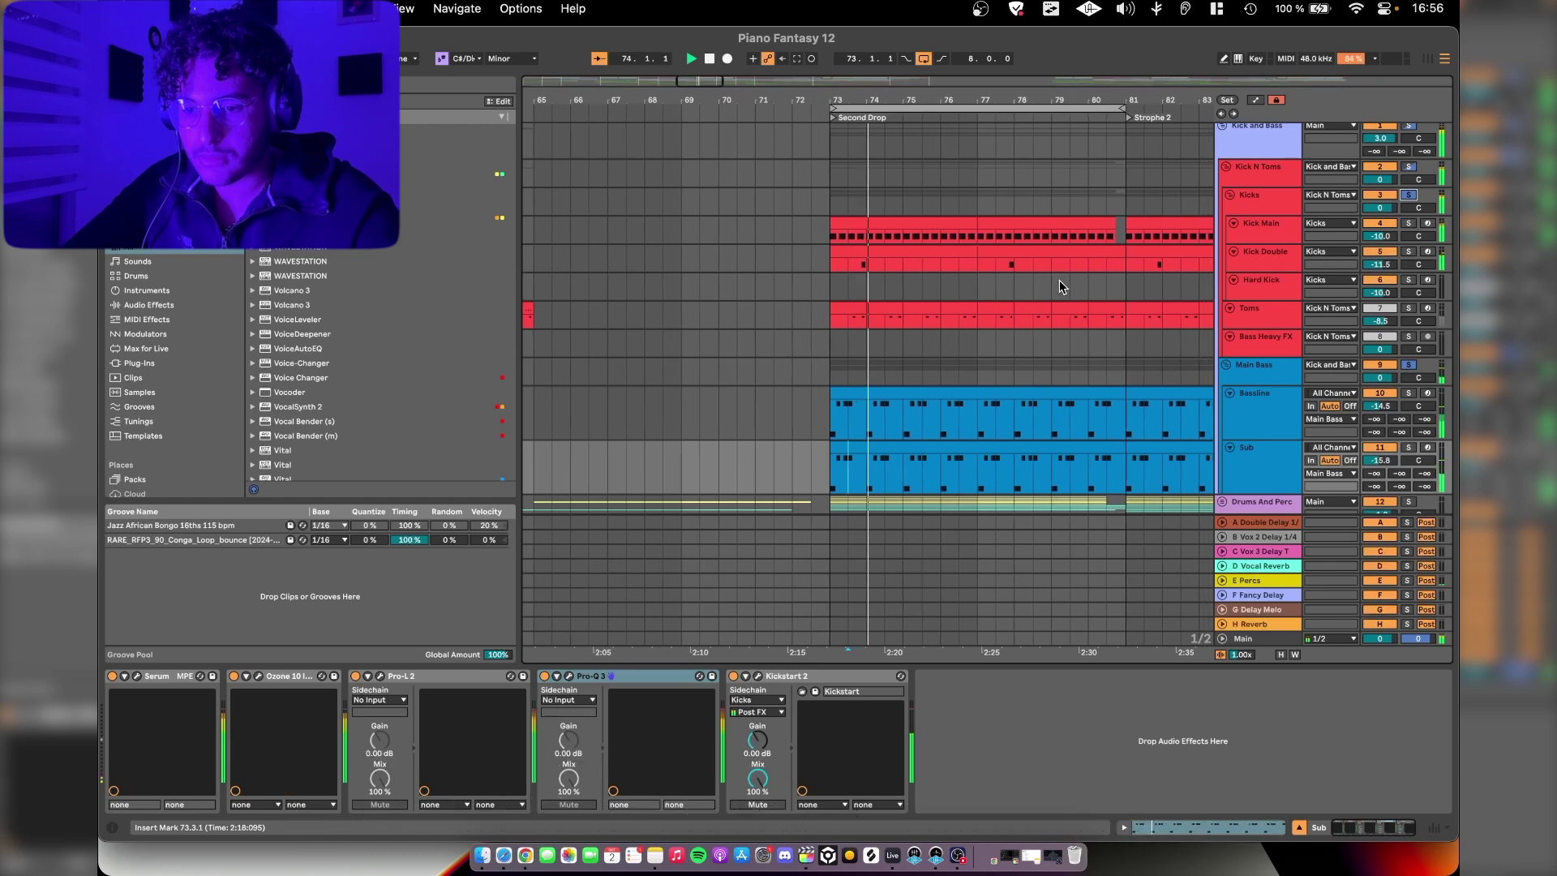
{"action": "scroll", "coordinate": [1079, 305], "scroll_direction": "down", "scroll_amount": 3}
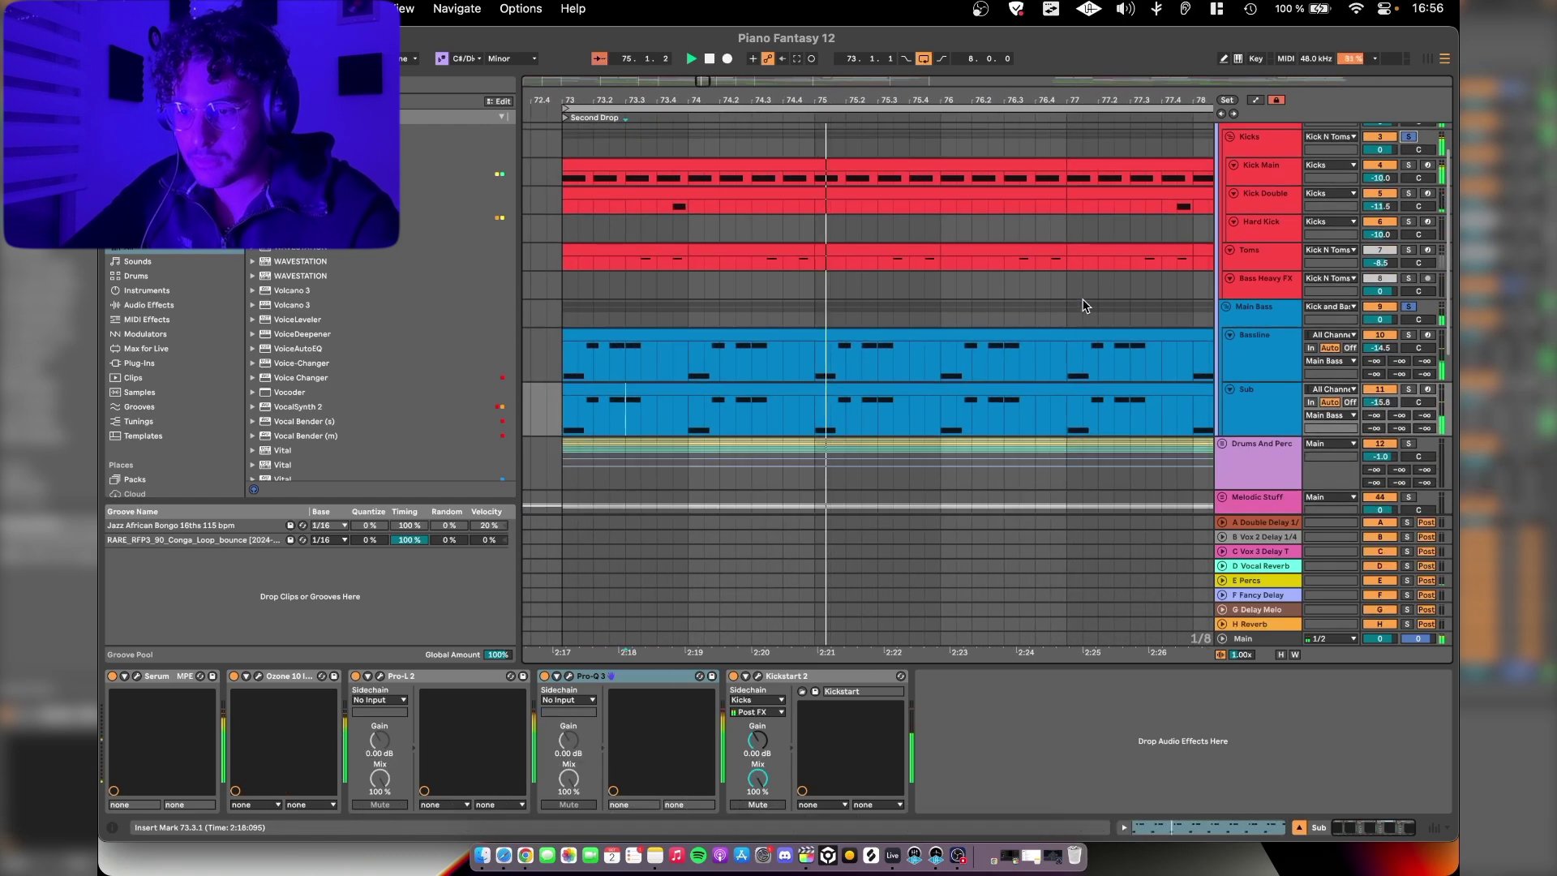
{"action": "scroll", "coordinate": [1084, 305], "scroll_direction": "down", "scroll_amount": 3}
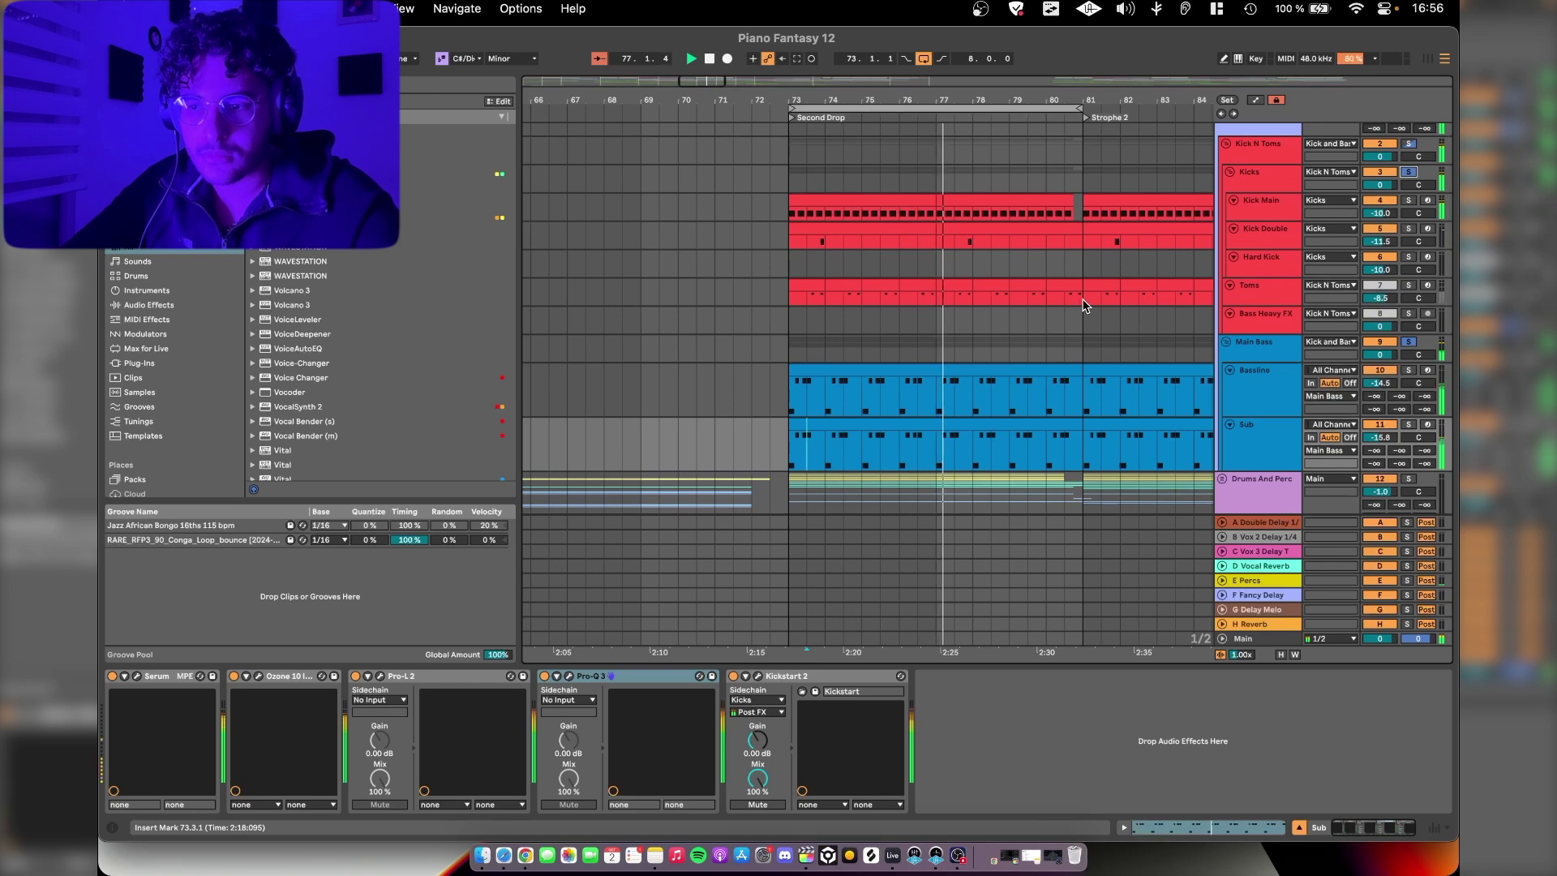
{"action": "scroll", "coordinate": [1085, 305], "scroll_direction": "up", "scroll_amount": 3}
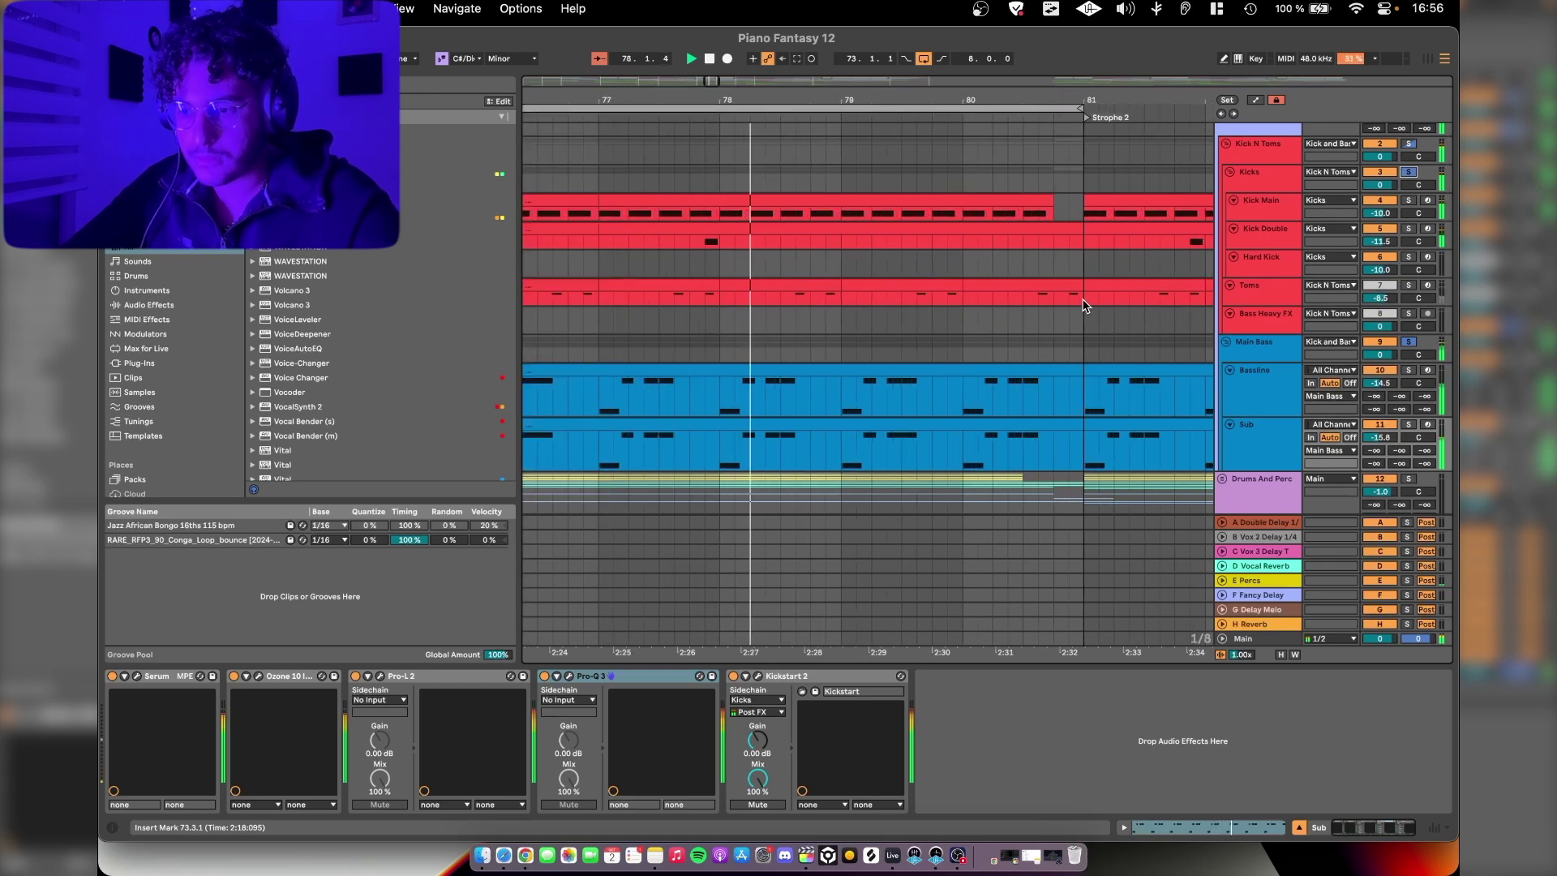
{"action": "scroll", "coordinate": [1085, 305], "scroll_direction": "down", "scroll_amount": 5}
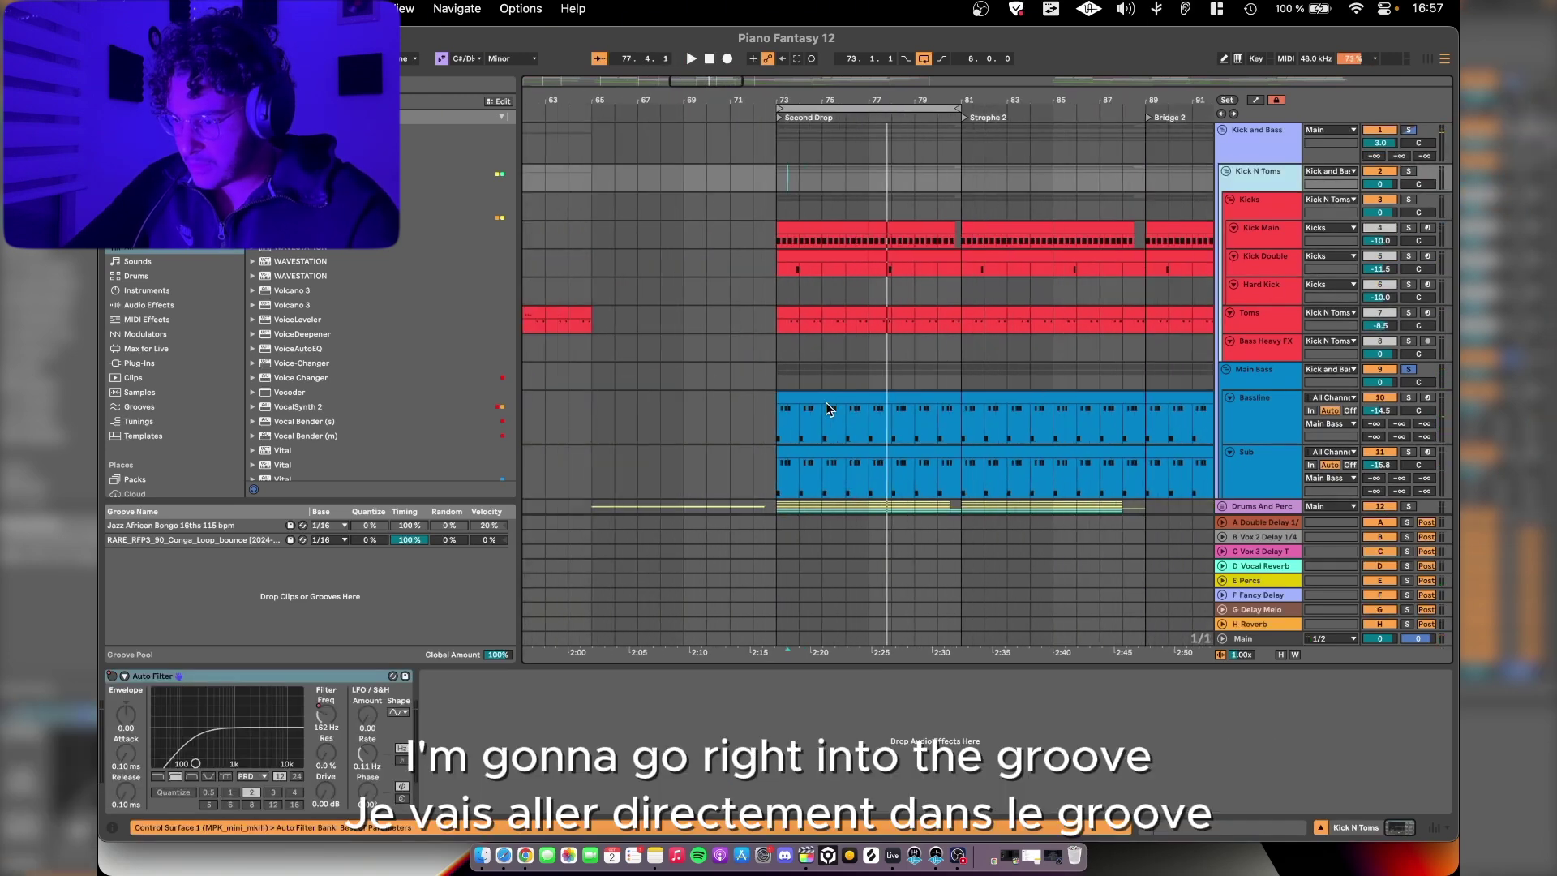
Step: Audition the Toms together with the soloed Drums And Perc group from the start of the Second Drop at bar 73
{"action": "left_click", "coordinate": [1272, 392]}
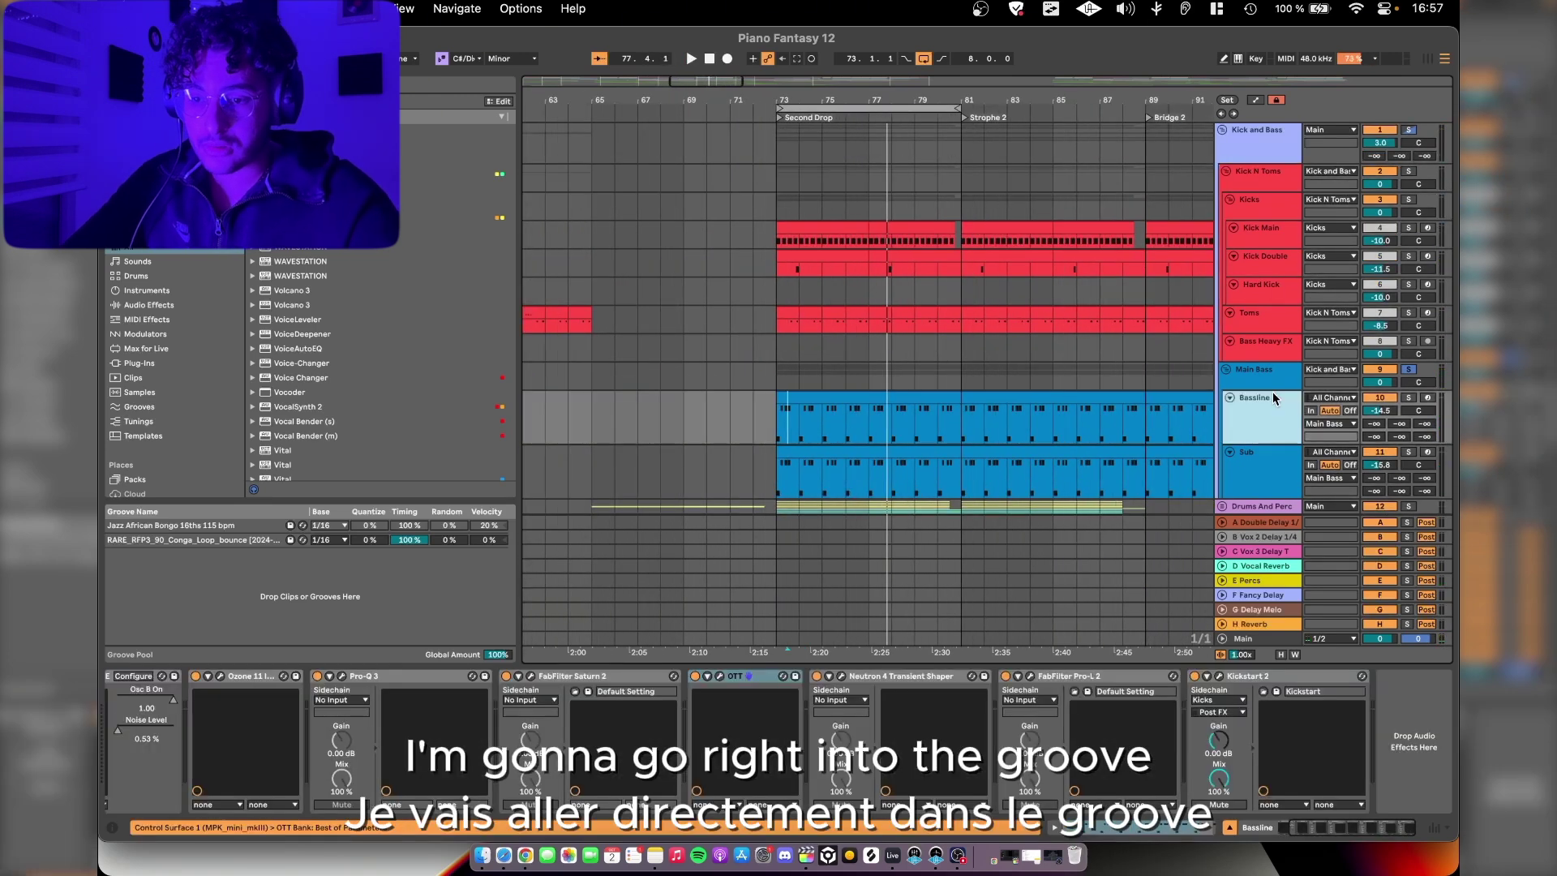
{"action": "left_click", "coordinate": [1268, 309]}
{"action": "scroll", "coordinate": [1268, 308], "scroll_direction": "down", "scroll_amount": 5}
{"action": "left_click", "coordinate": [776, 445]}
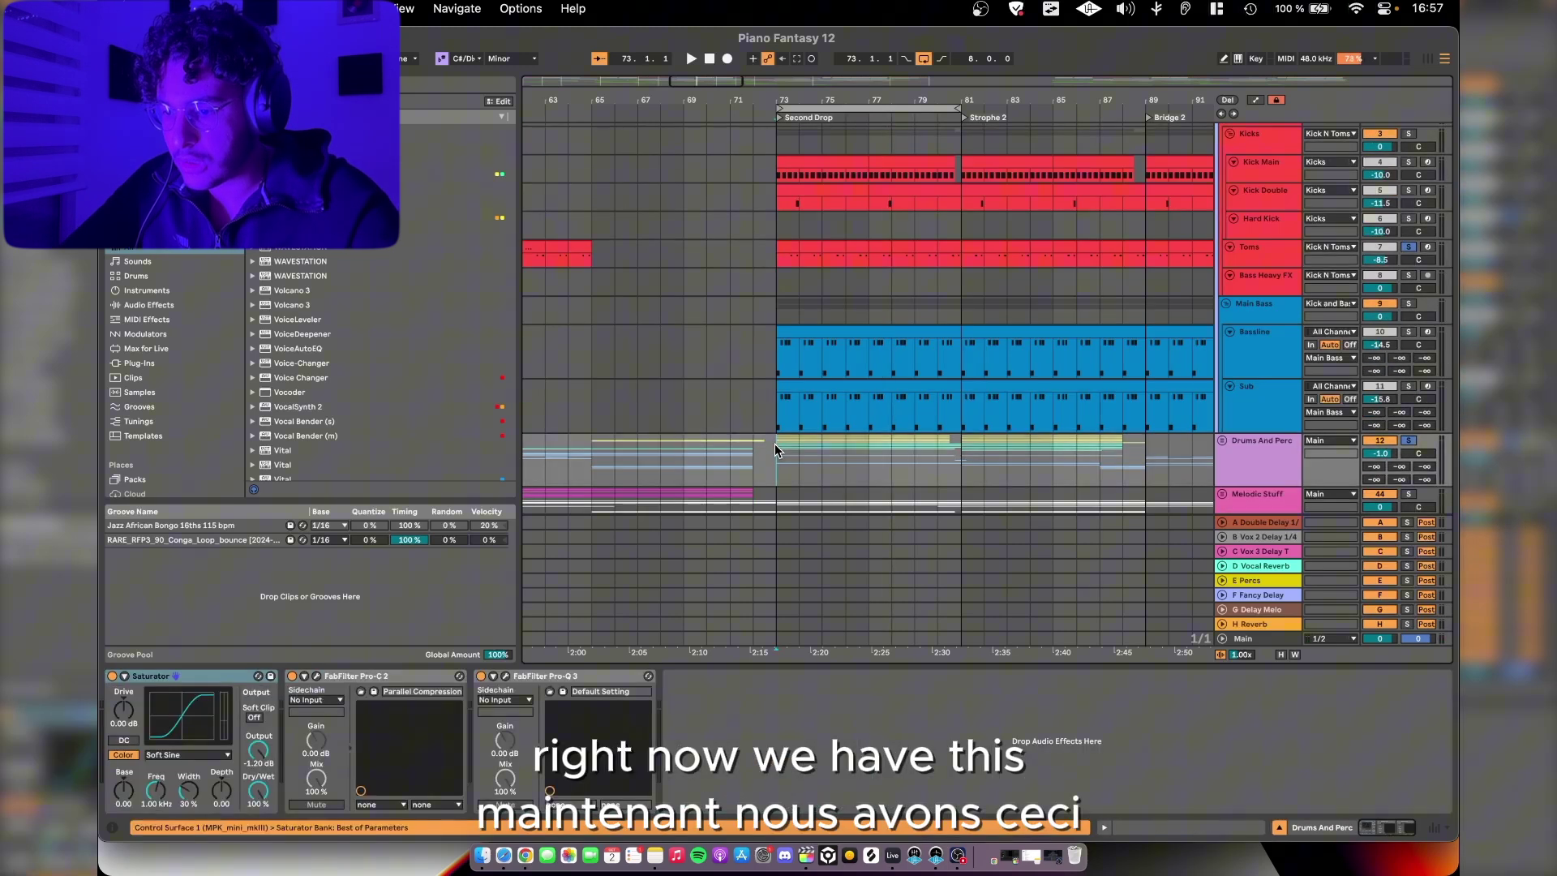
{"action": "key", "text": "space"}
{"action": "scroll", "coordinate": [964, 423], "scroll_direction": "up", "scroll_amount": 5}
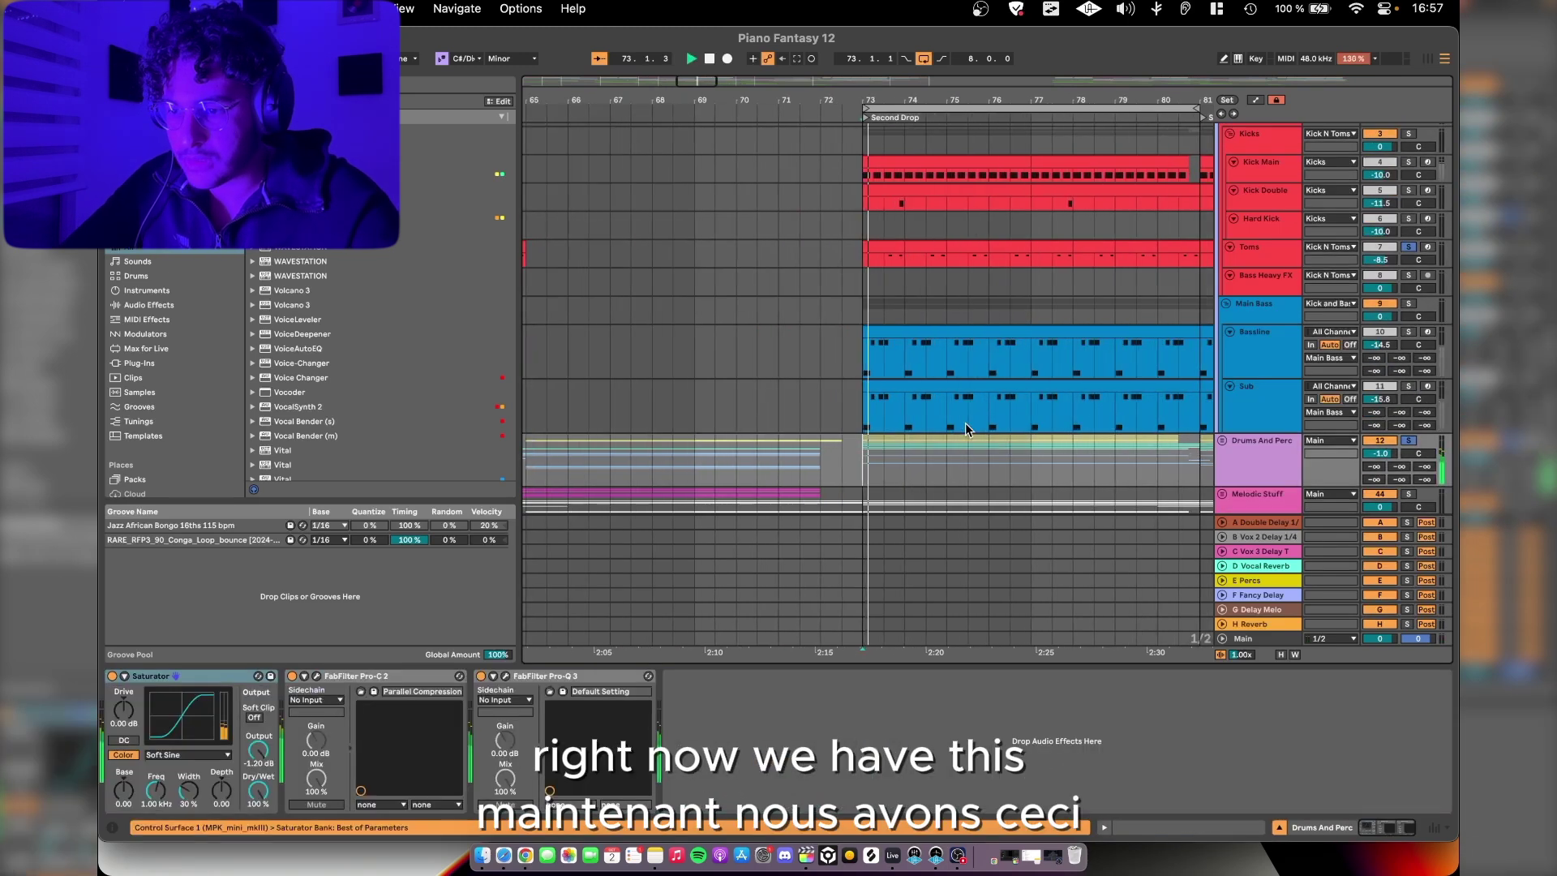
{"action": "scroll", "coordinate": [964, 421], "scroll_direction": "down", "scroll_amount": 4}
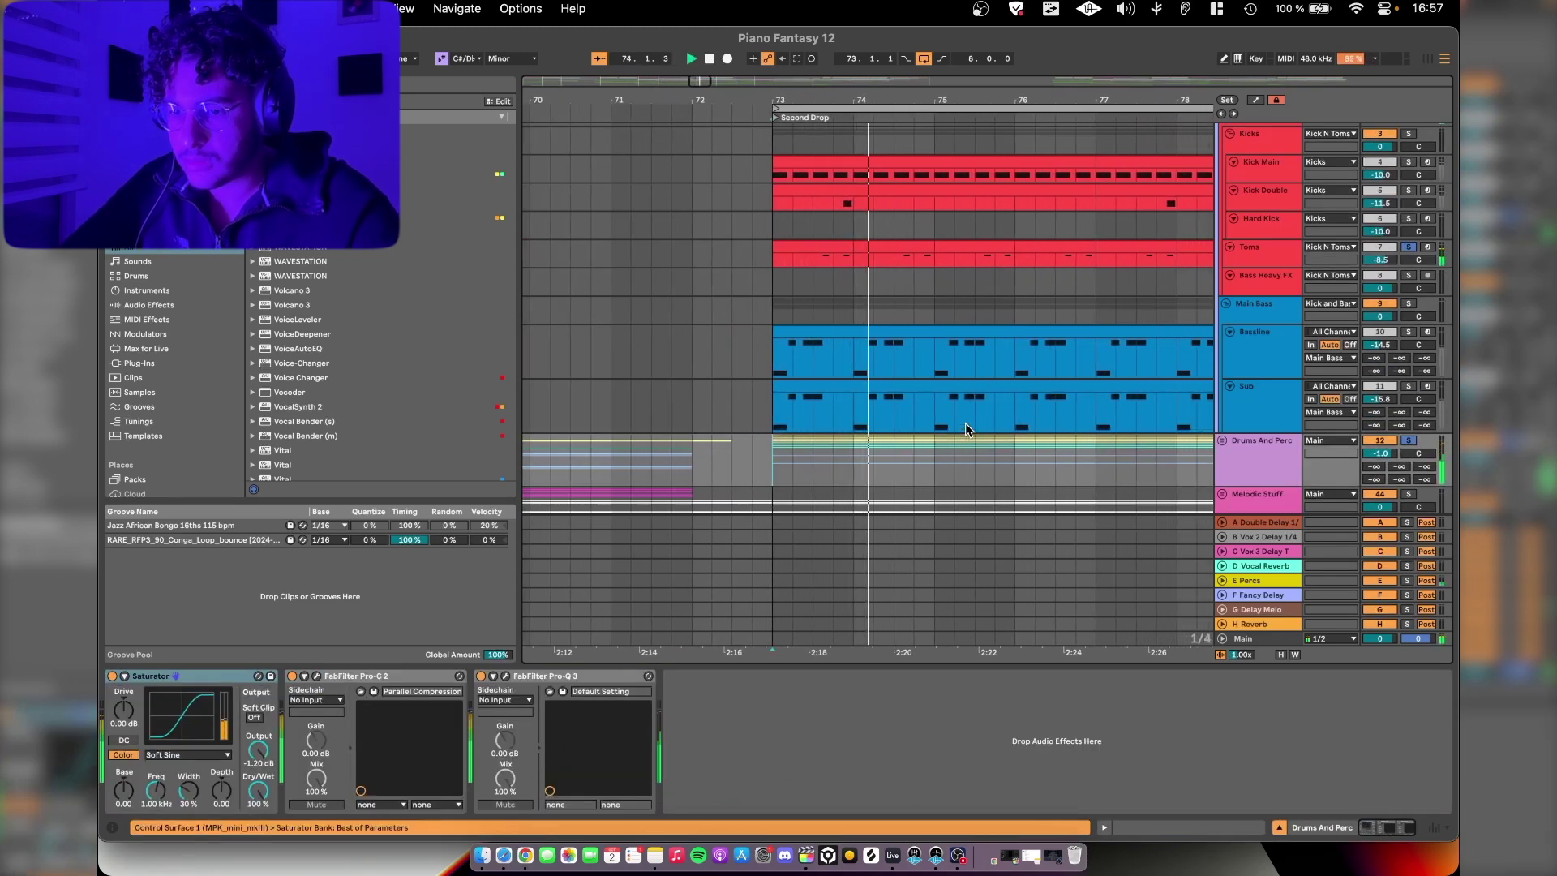
{"action": "scroll", "coordinate": [964, 422], "scroll_direction": "down", "scroll_amount": 2}
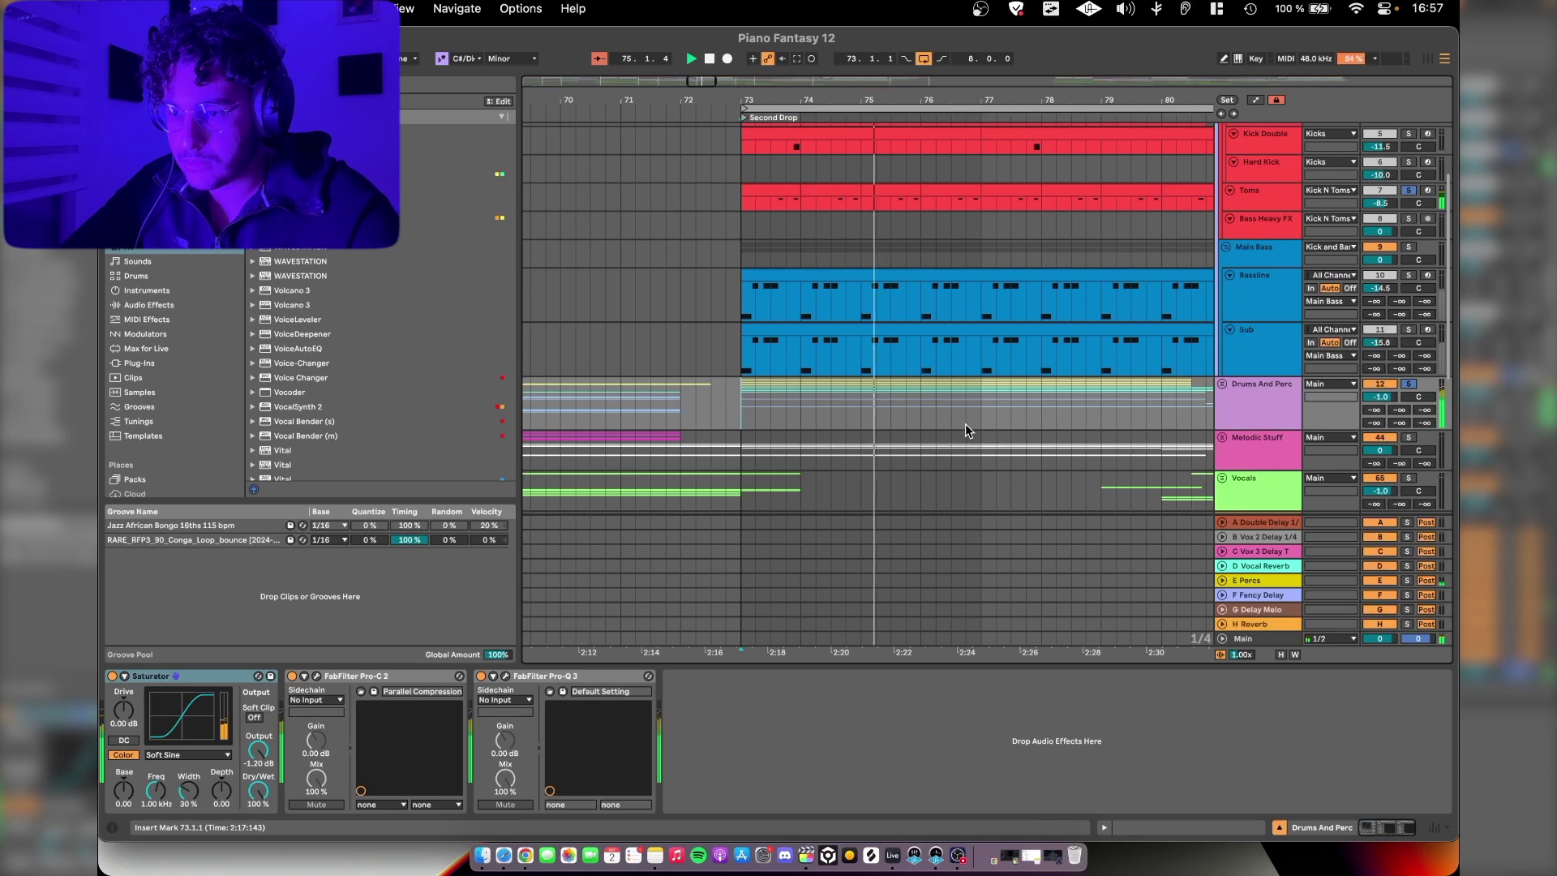
{"action": "scroll", "coordinate": [964, 424], "scroll_direction": "down", "scroll_amount": 1}
{"action": "scroll", "coordinate": [965, 423], "scroll_direction": "down", "scroll_amount": 3}
{"action": "scroll", "coordinate": [965, 423], "scroll_direction": "up", "scroll_amount": 3}
{"action": "scroll", "coordinate": [965, 423], "scroll_direction": "down", "scroll_amount": 1}
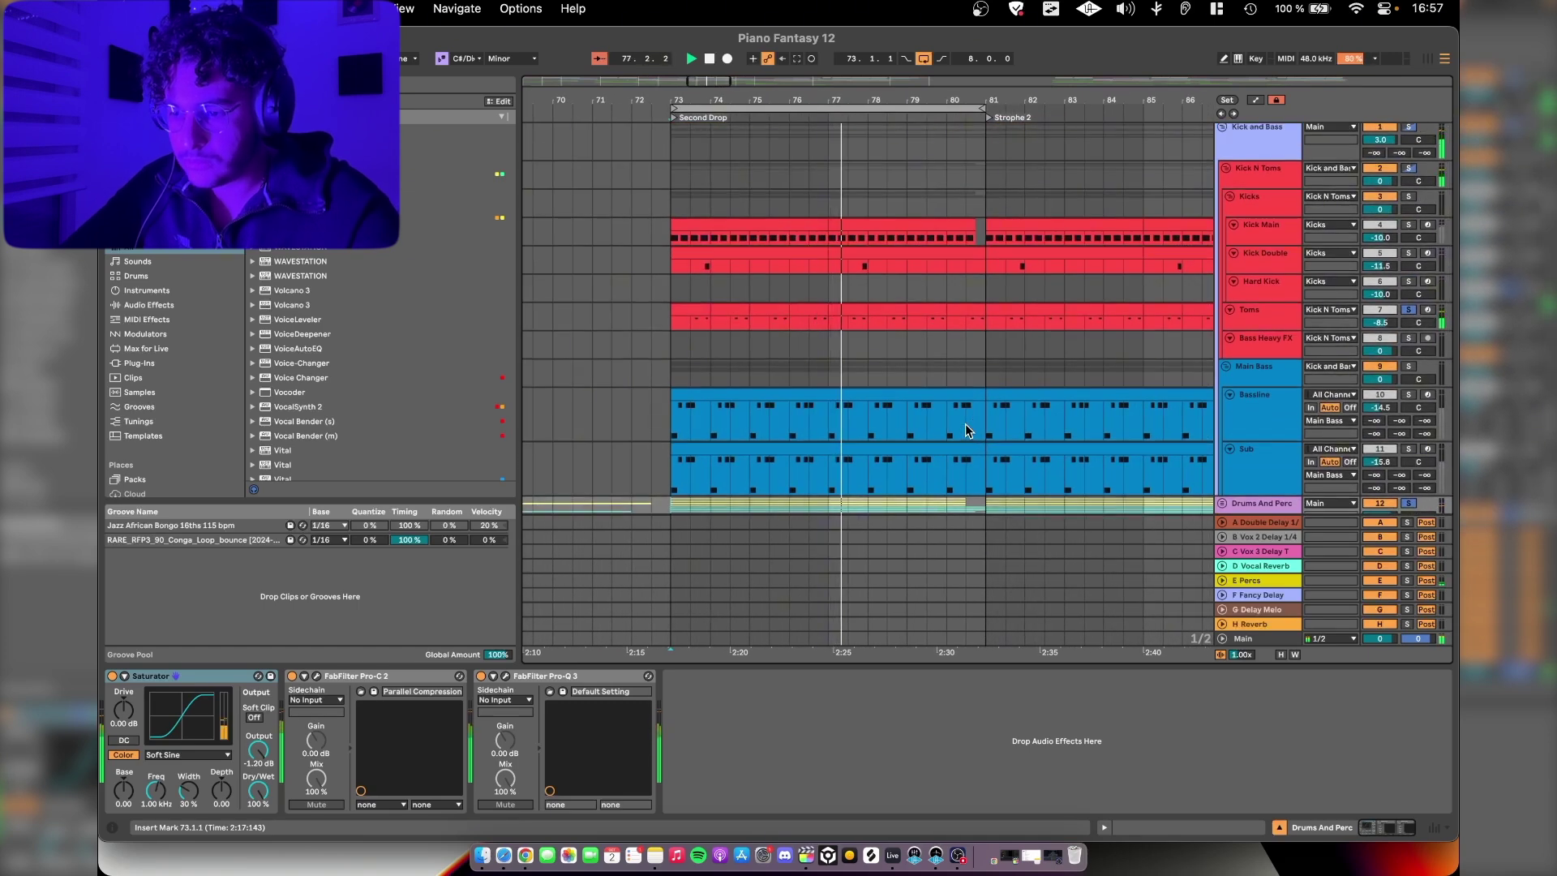
Step: Bring up the Toms track's devices and shorten the playback loop to one bar, starting at bar 73
{"action": "left_click", "coordinate": [1263, 316]}
{"action": "scroll", "coordinate": [738, 313], "scroll_direction": "up", "scroll_amount": 2}
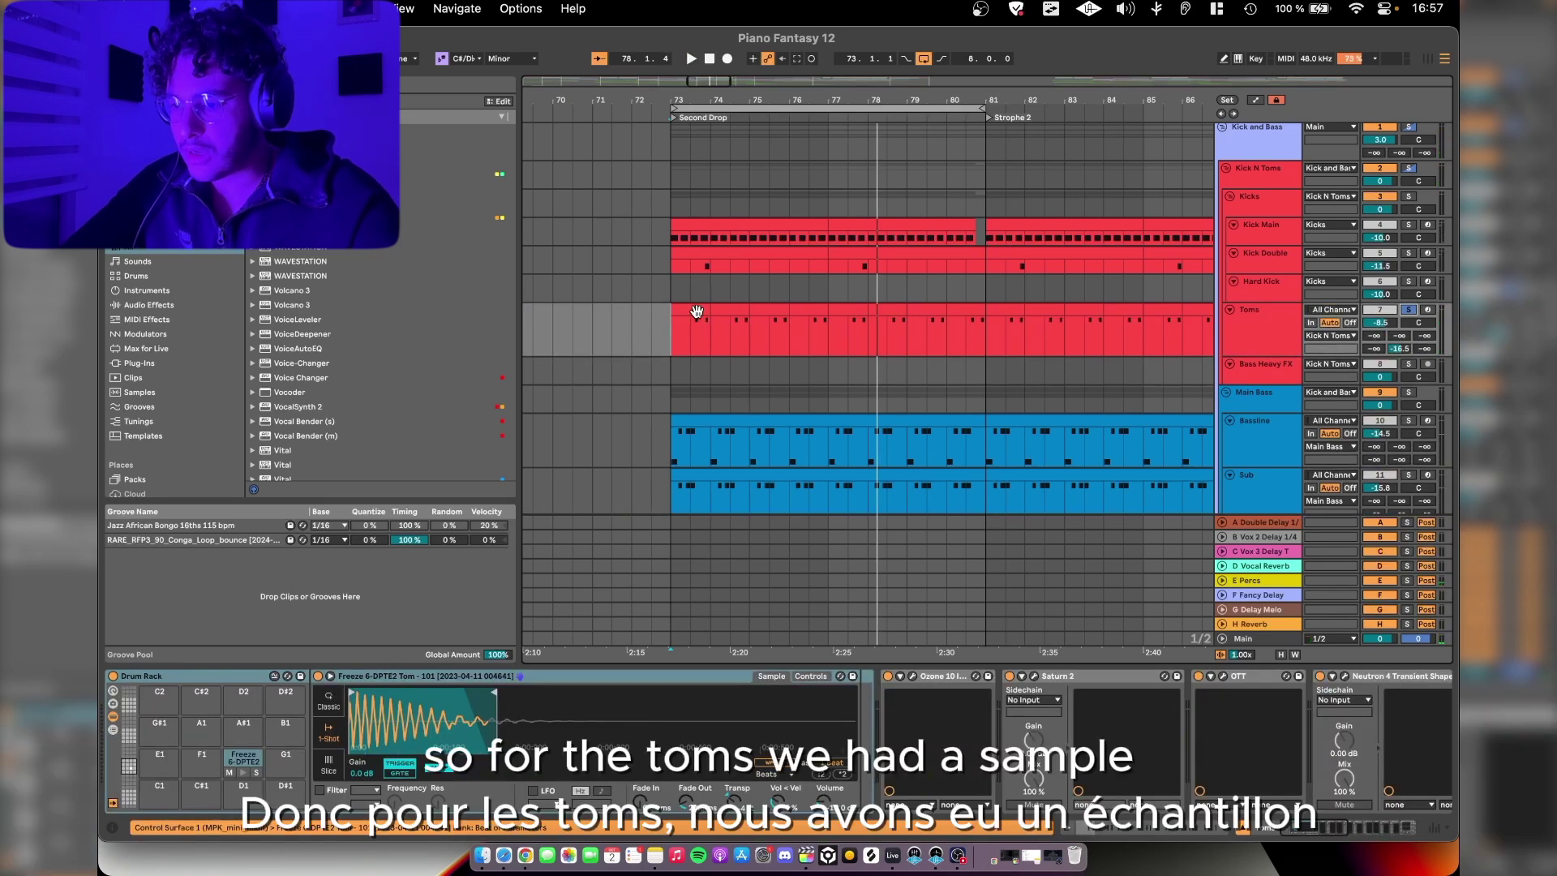
{"action": "left_click", "coordinate": [698, 314]}
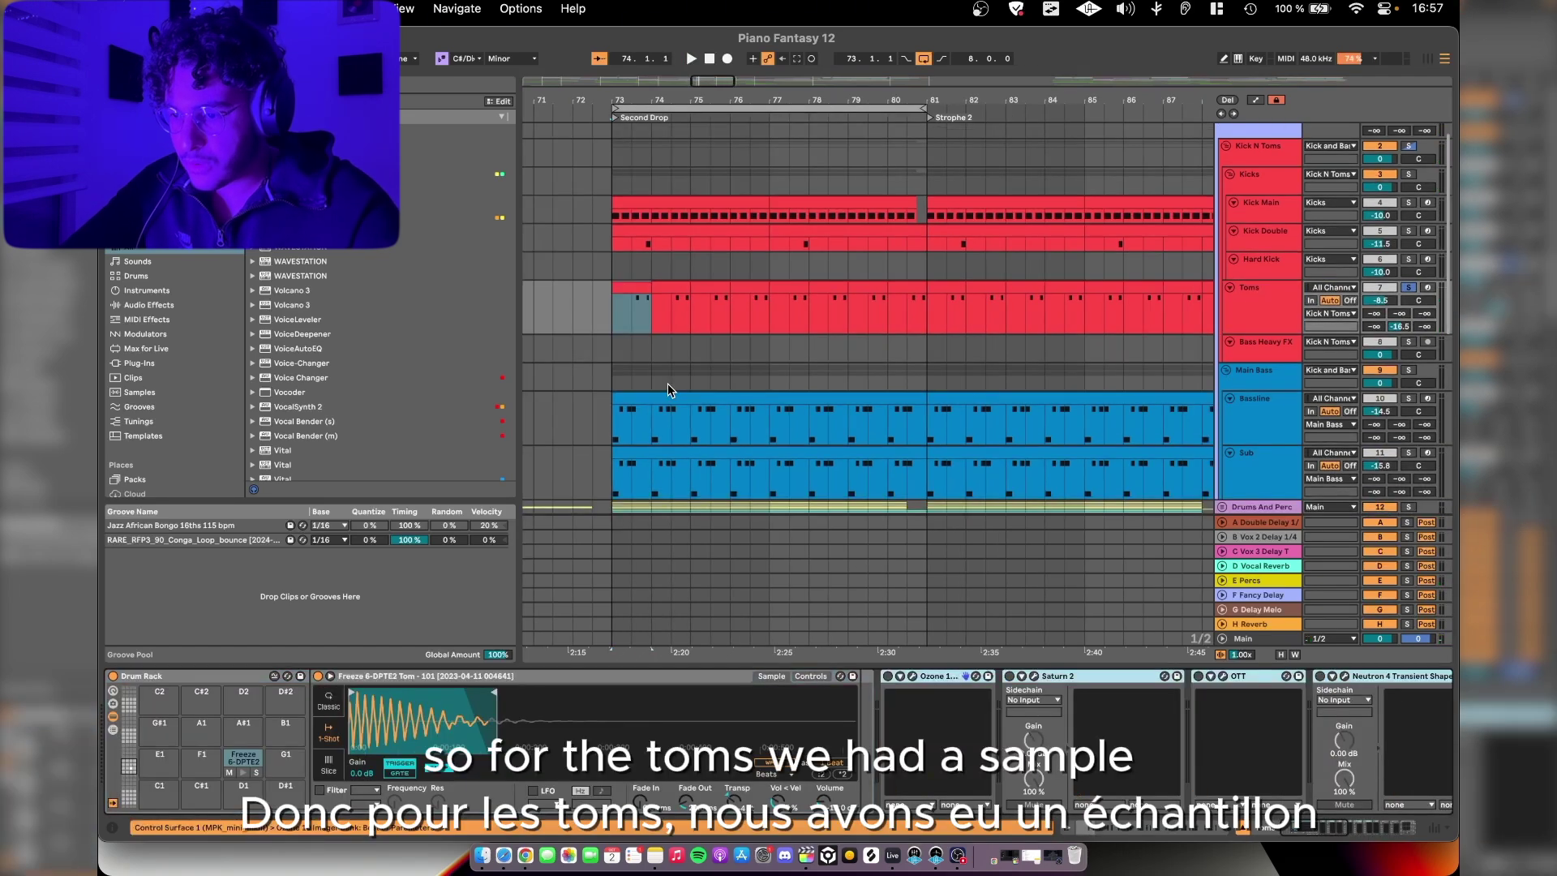
{"action": "scroll", "coordinate": [668, 382], "scroll_direction": "up", "scroll_amount": 5}
{"action": "left_click_drag", "start_coordinate": [591, 316], "coordinate": [633, 316]}
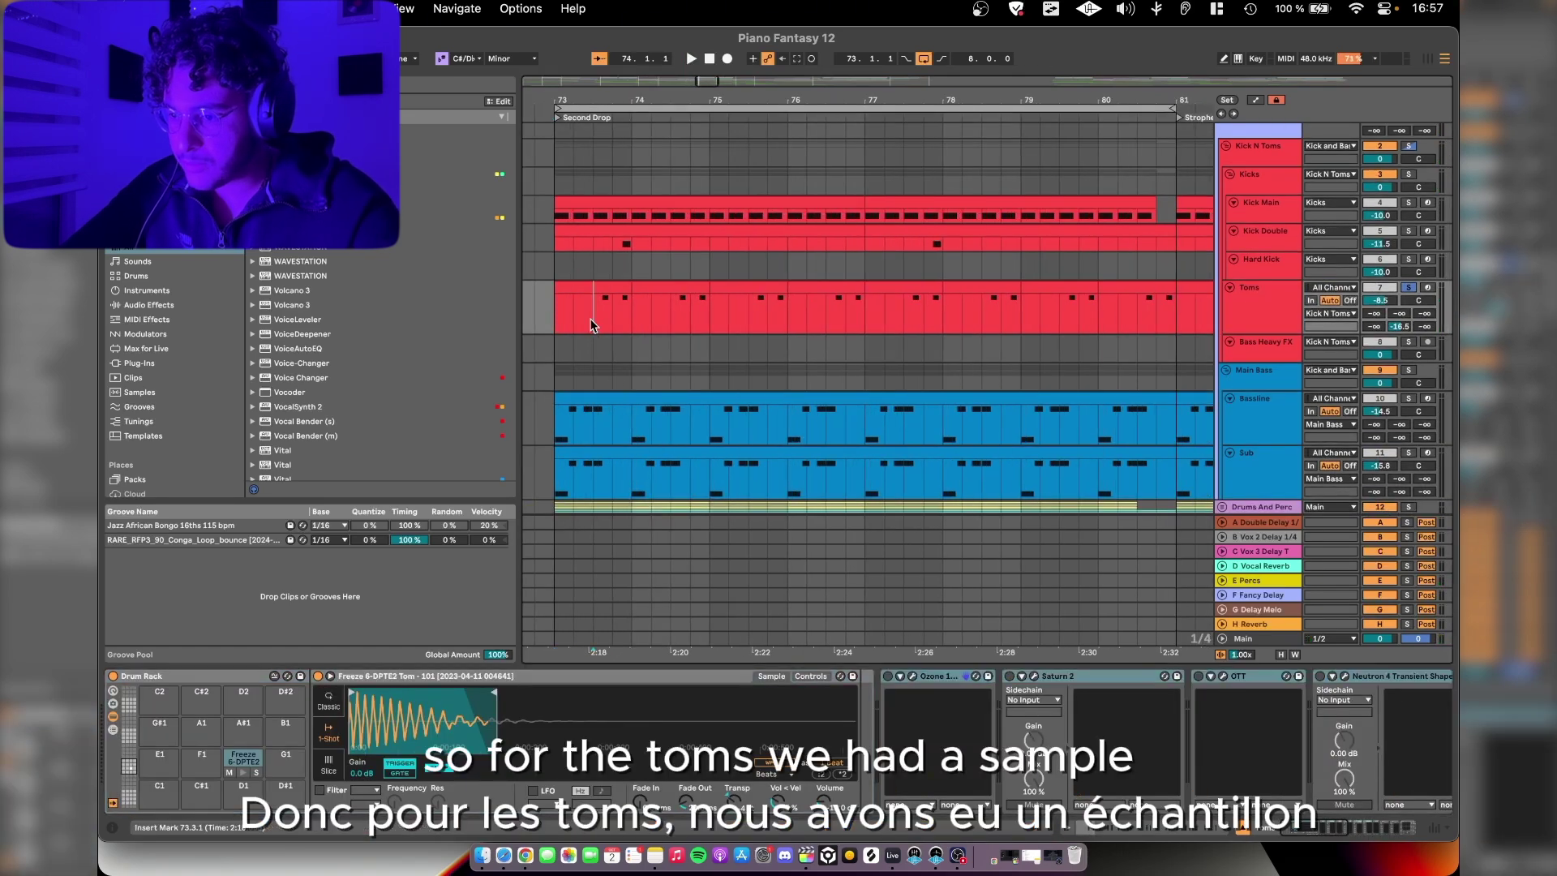
{"action": "scroll", "coordinate": [852, 417], "scroll_direction": "up", "scroll_amount": 6}
{"action": "left_click_drag", "start_coordinate": [852, 108], "coordinate": [688, 108]}
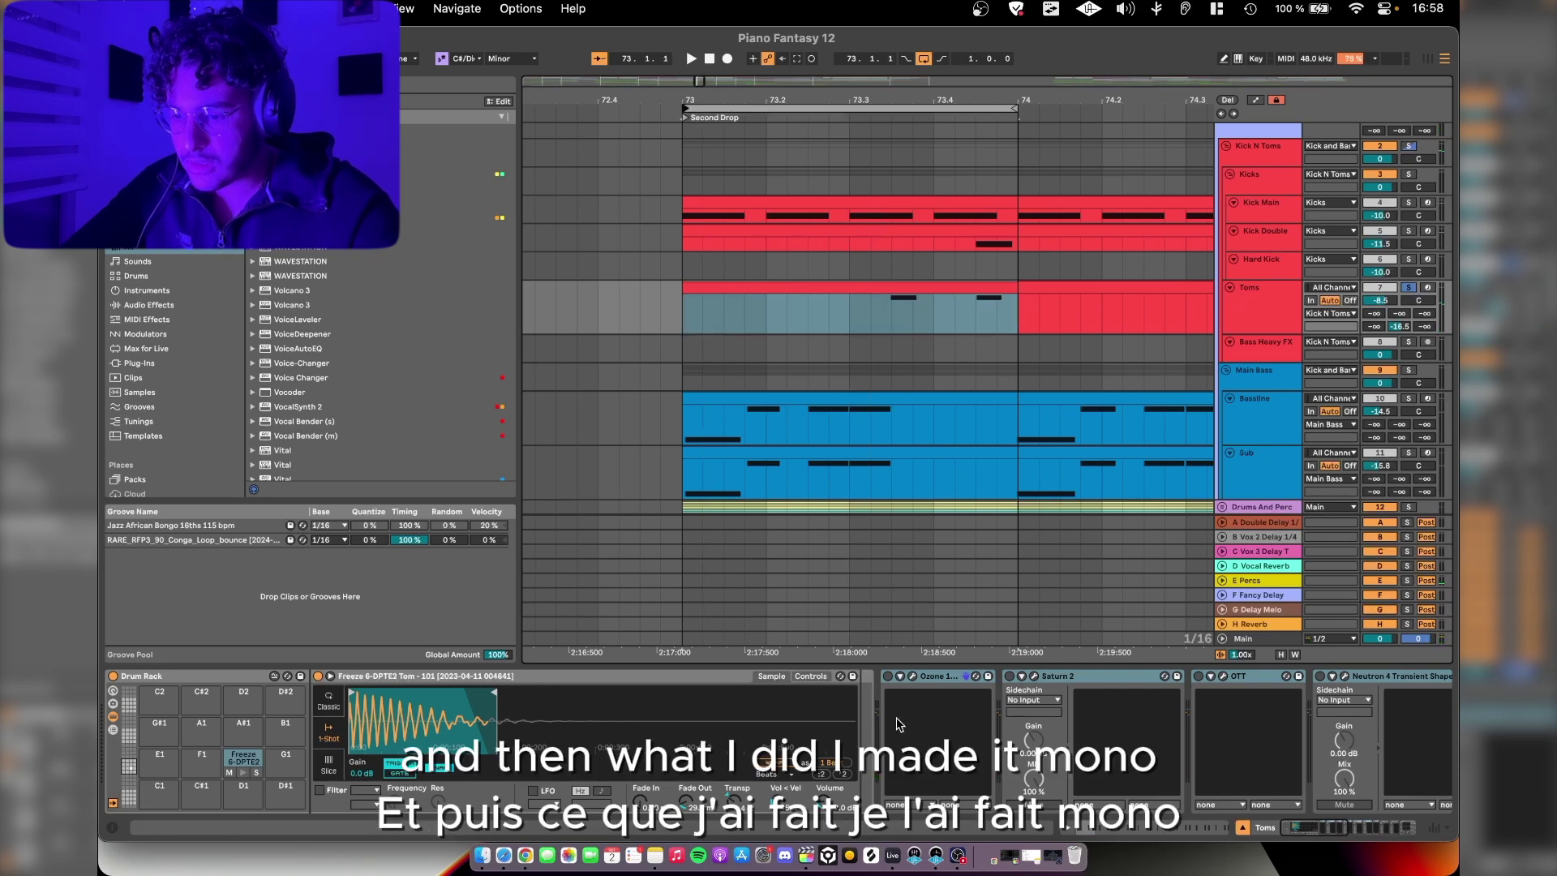
Step: Reactivate the Ozone 10 Imager and Saturn 2 on Toms and examine their settings during loop playback
{"action": "left_click", "coordinate": [917, 675]}
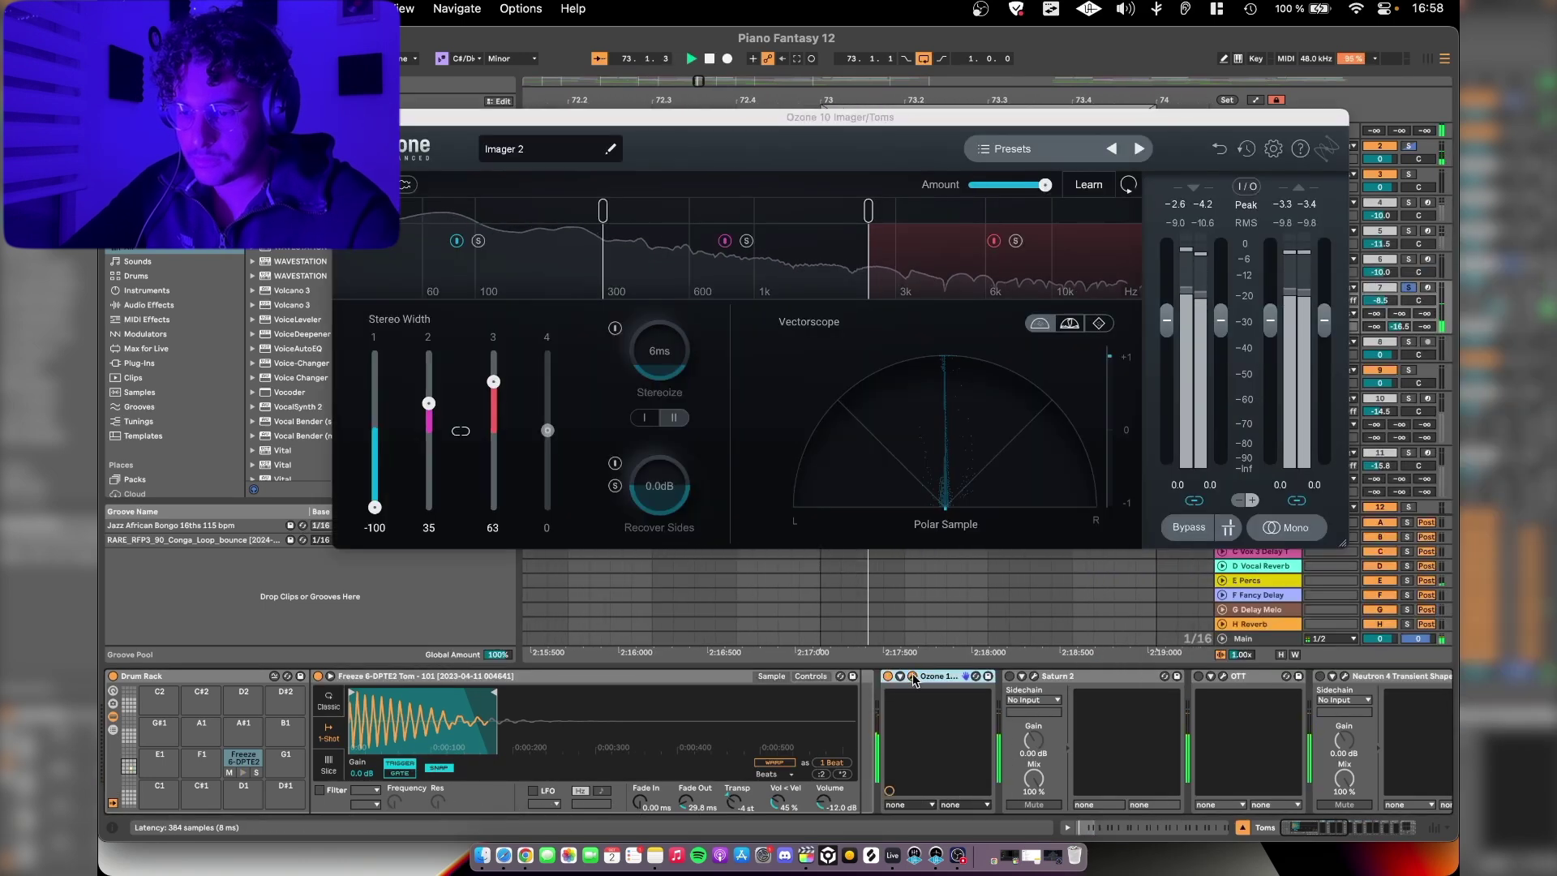
{"action": "left_click", "coordinate": [973, 678]}
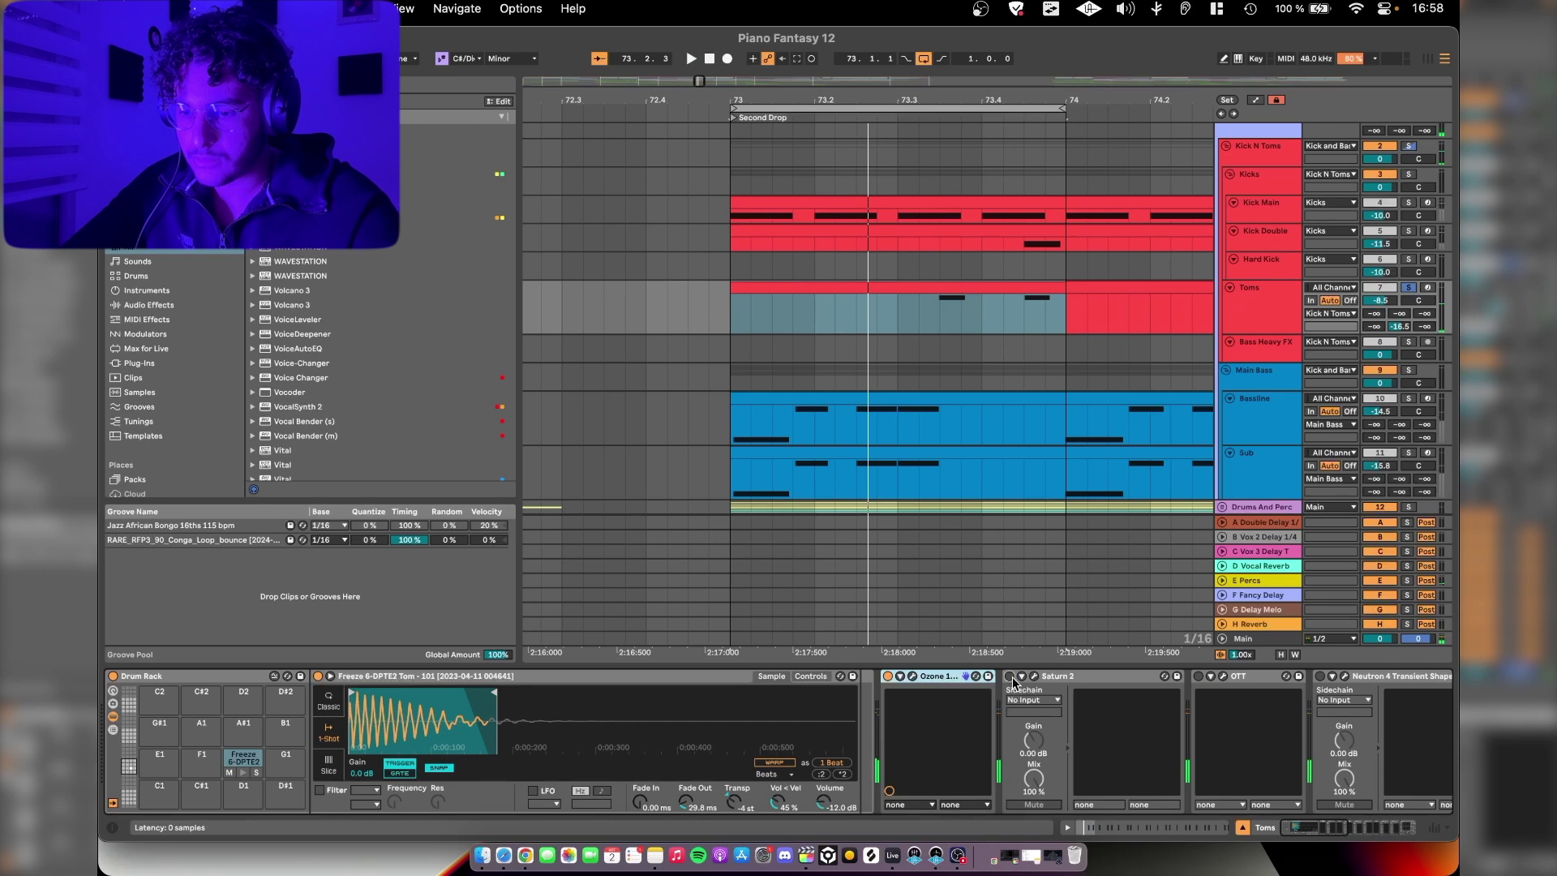
{"action": "left_click", "coordinate": [1010, 676]}
{"action": "left_click", "coordinate": [1035, 678]}
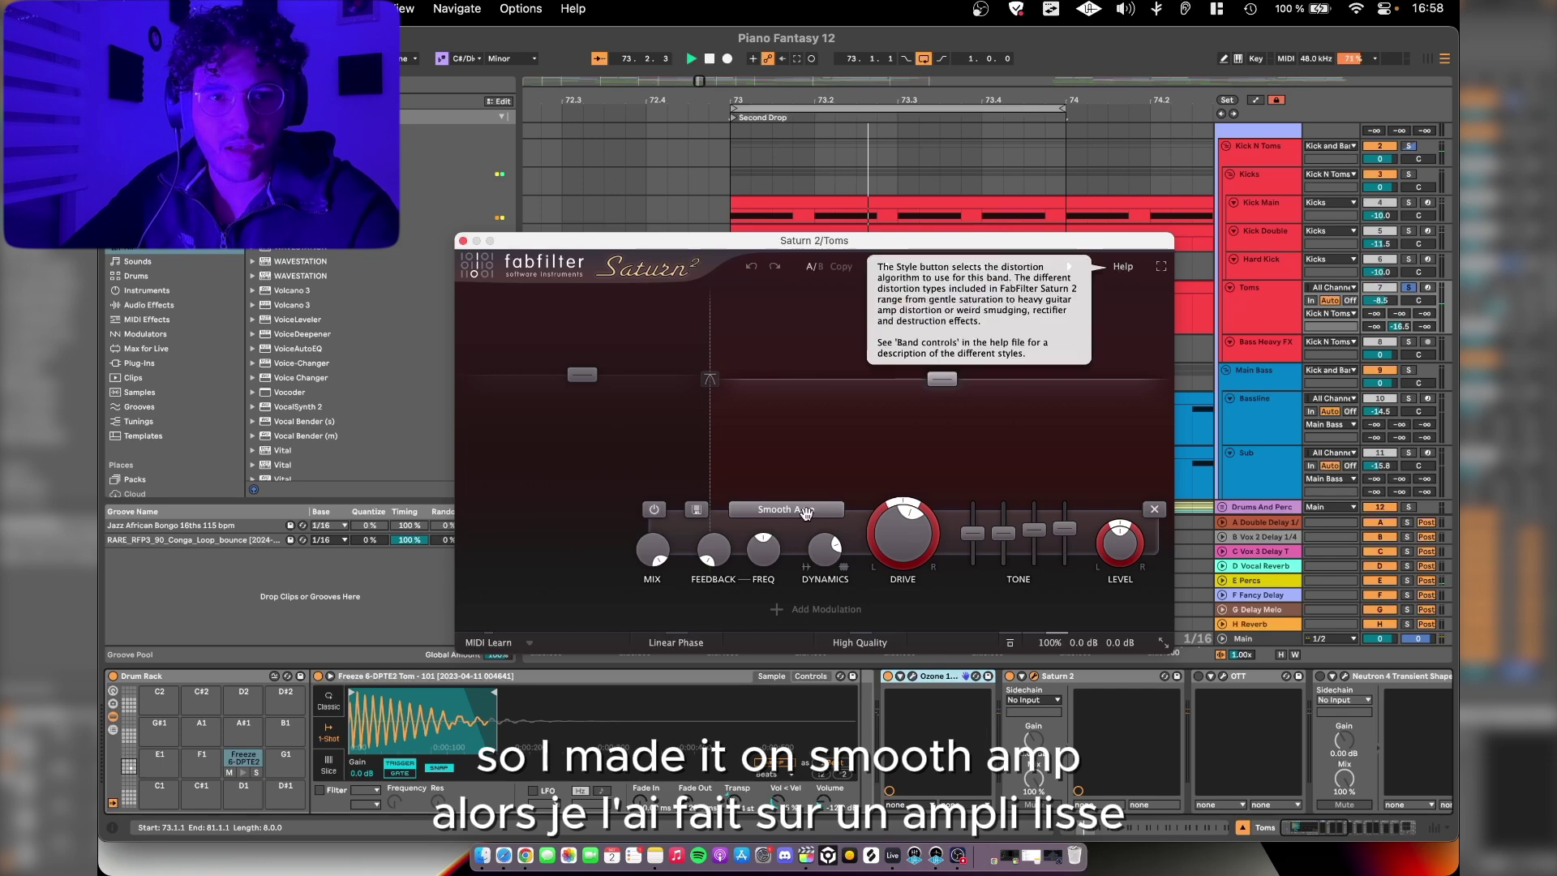
{"action": "key", "text": "space"}
{"action": "scroll", "coordinate": [1009, 686], "scroll_direction": "right", "scroll_amount": 3}
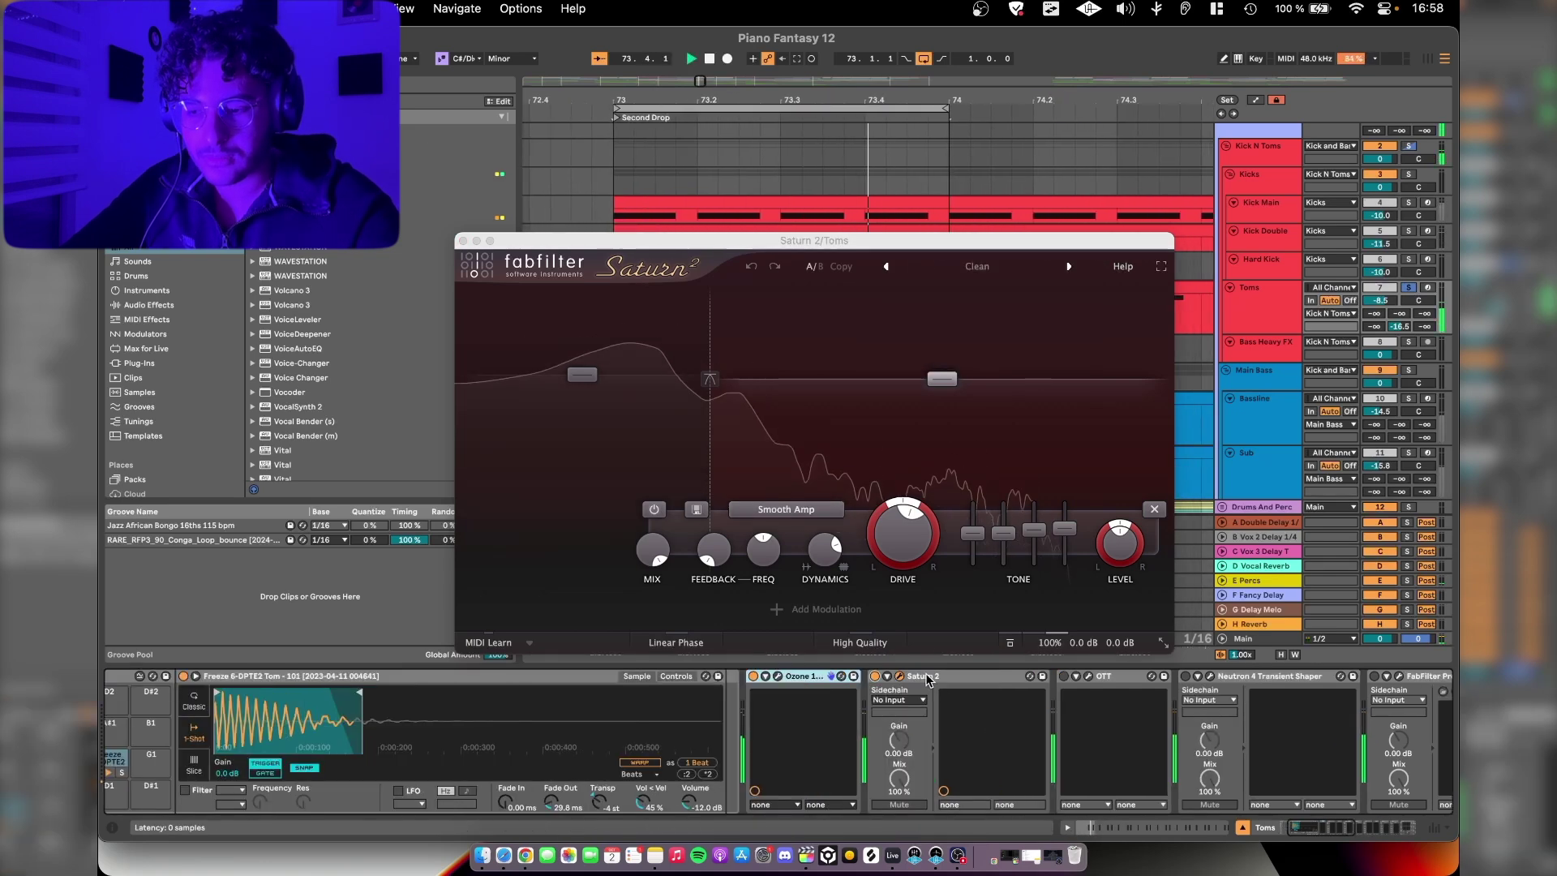
{"action": "left_click", "coordinate": [899, 676]}
{"action": "key", "text": "space"}
Step: Audition Toms with OTT and the Neutron 4 Transient Shaper reactivated, examining the Transient Shaper's settings
{"action": "scroll", "coordinate": [1075, 683], "scroll_direction": "right", "scroll_amount": 10}
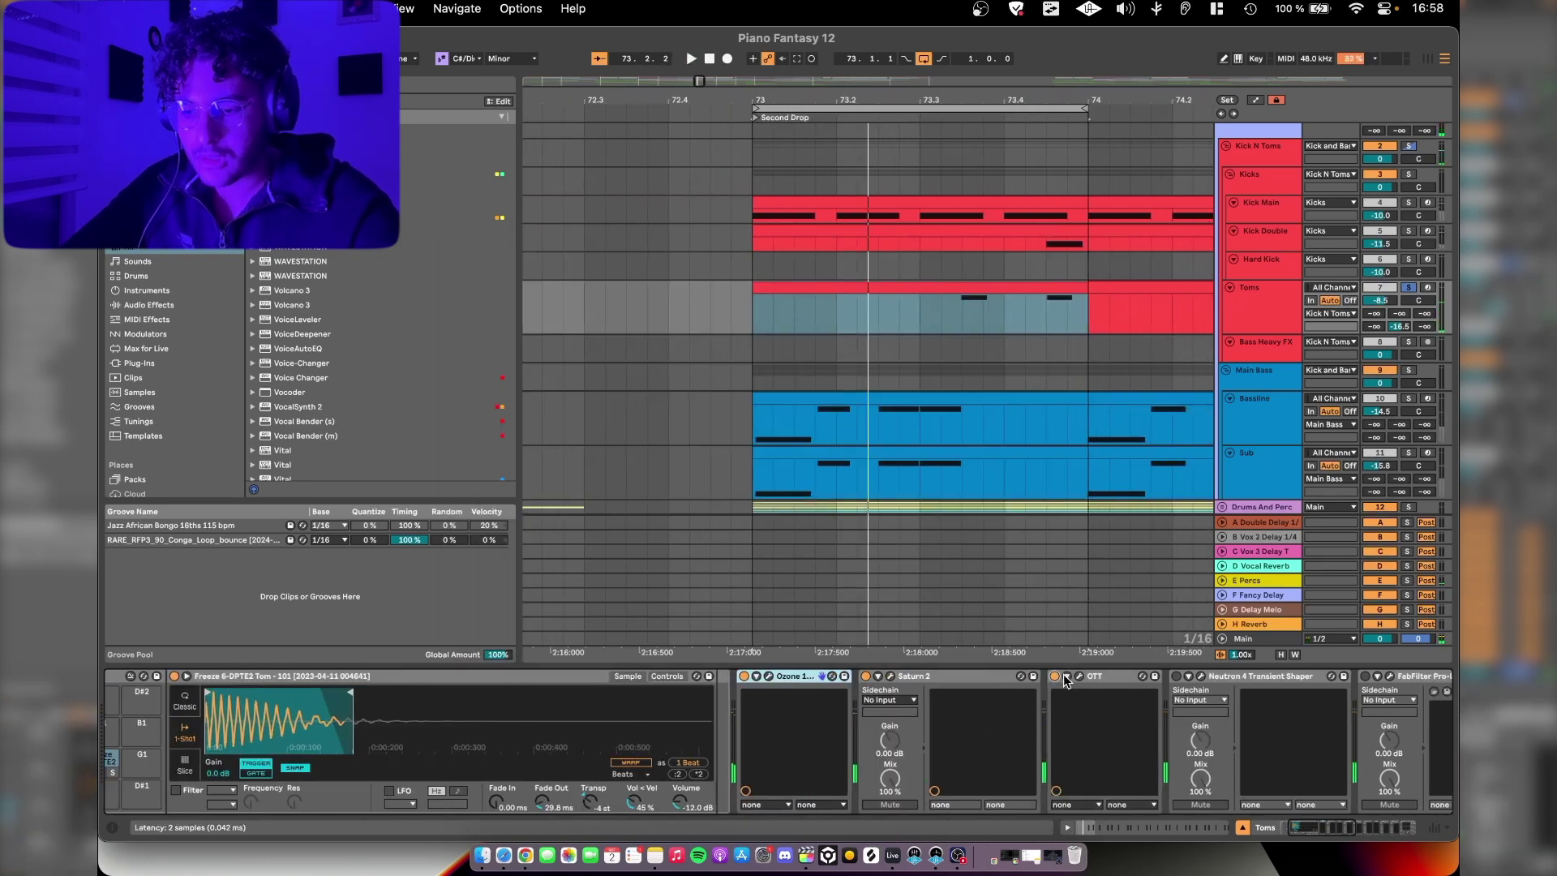
{"action": "key", "text": "space"}
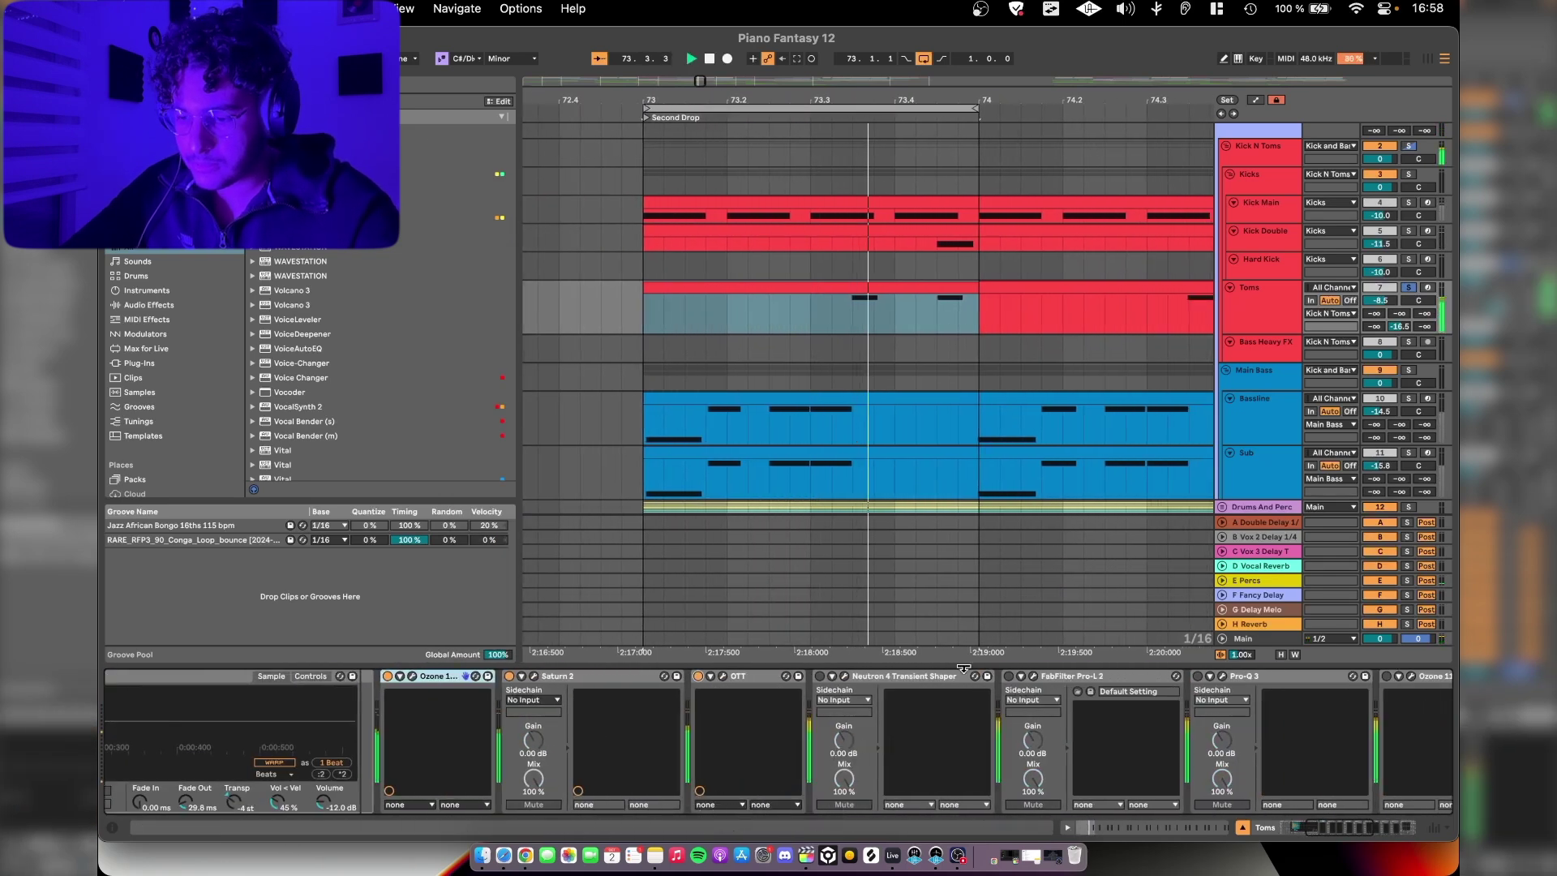
{"action": "left_click", "coordinate": [845, 676]}
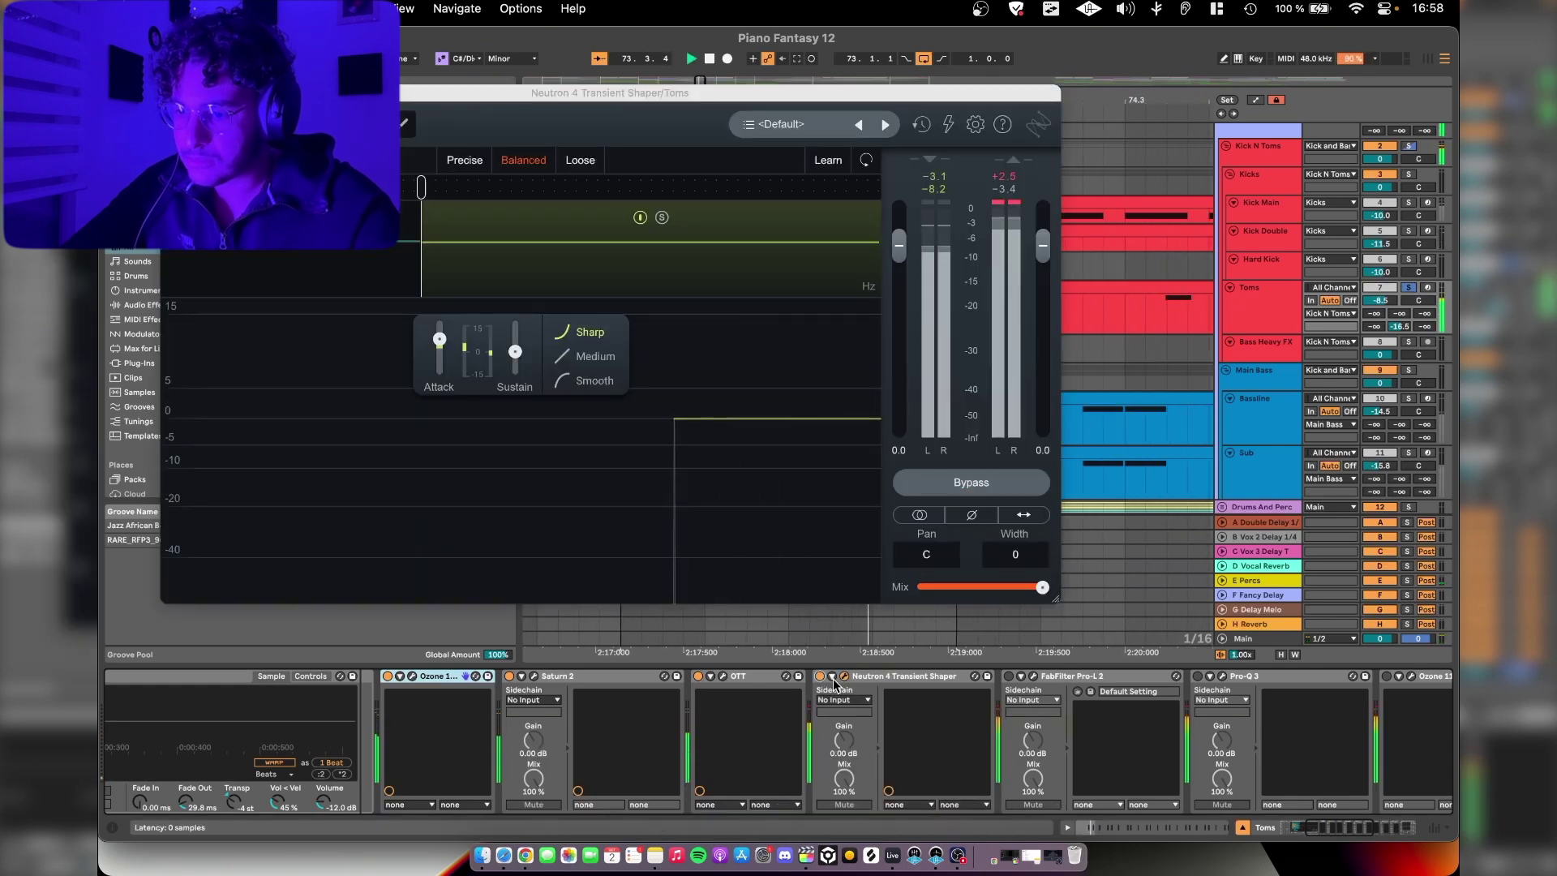
{"action": "scroll", "coordinate": [833, 684], "scroll_direction": "right", "scroll_amount": 2}
{"action": "left_click", "coordinate": [815, 678]}
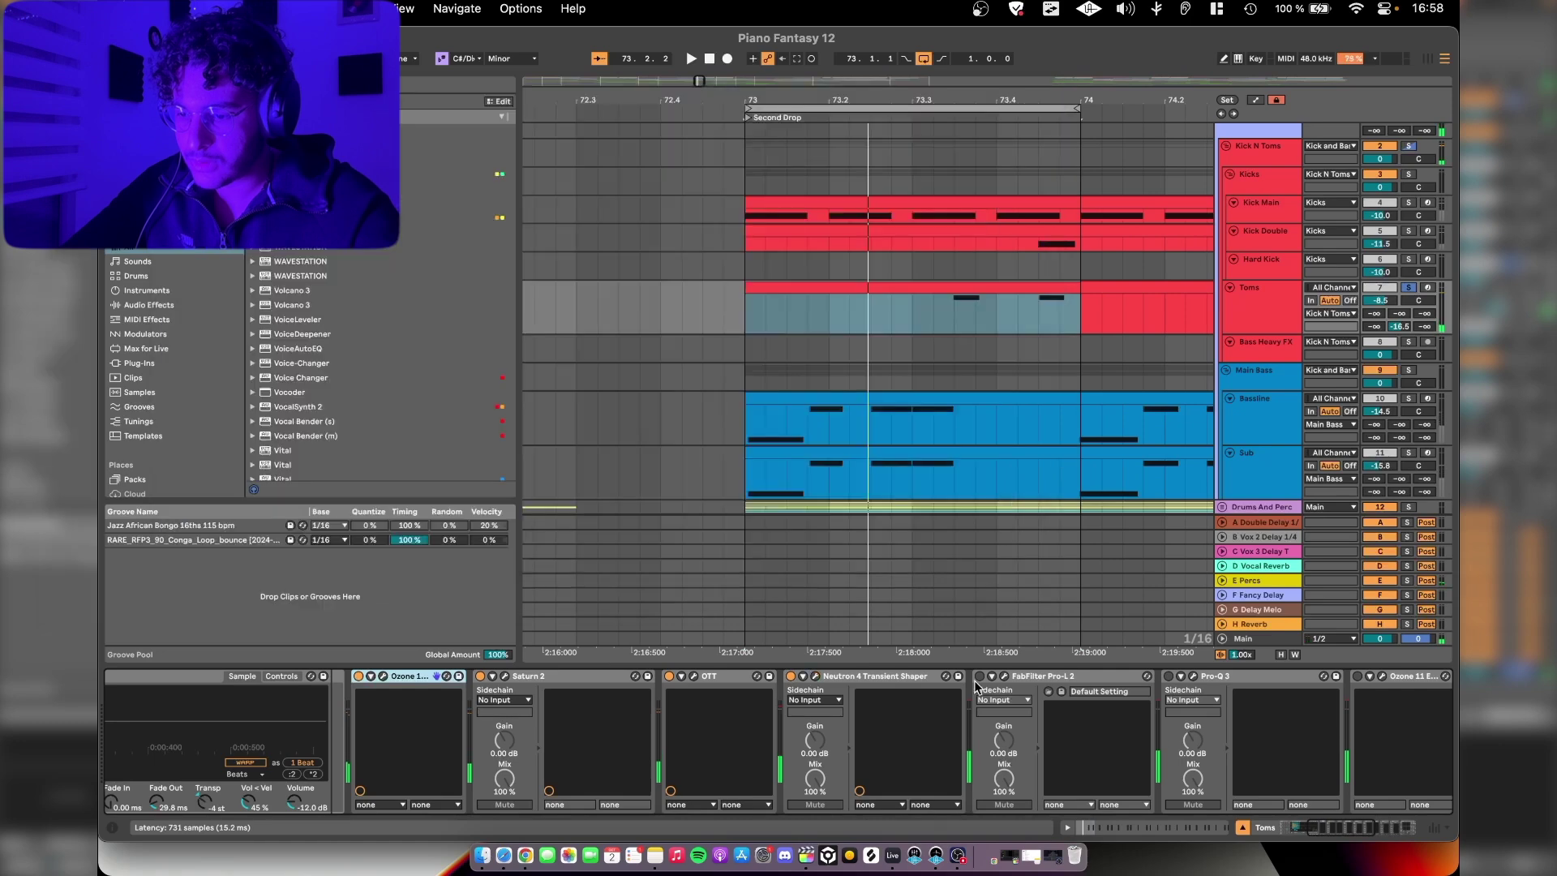
Step: Reactivate FabFilter Pro-L 2 and Pro-Q 3 on Toms and examine their limiter and EQ settings, closing both windows
{"action": "left_click", "coordinate": [1010, 679]}
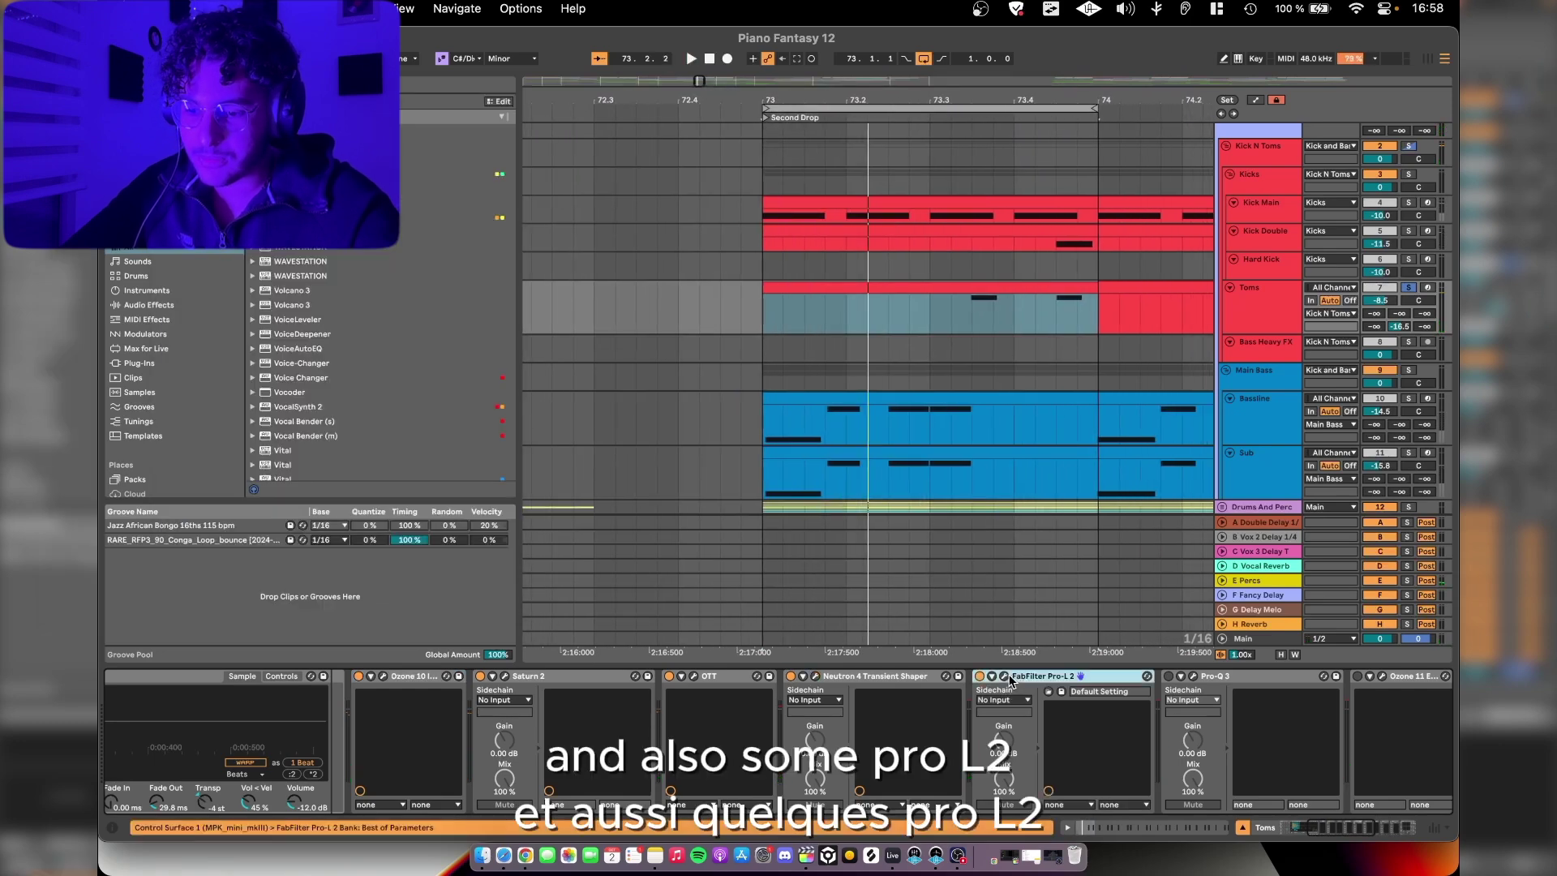
{"action": "left_click", "coordinate": [1009, 678]}
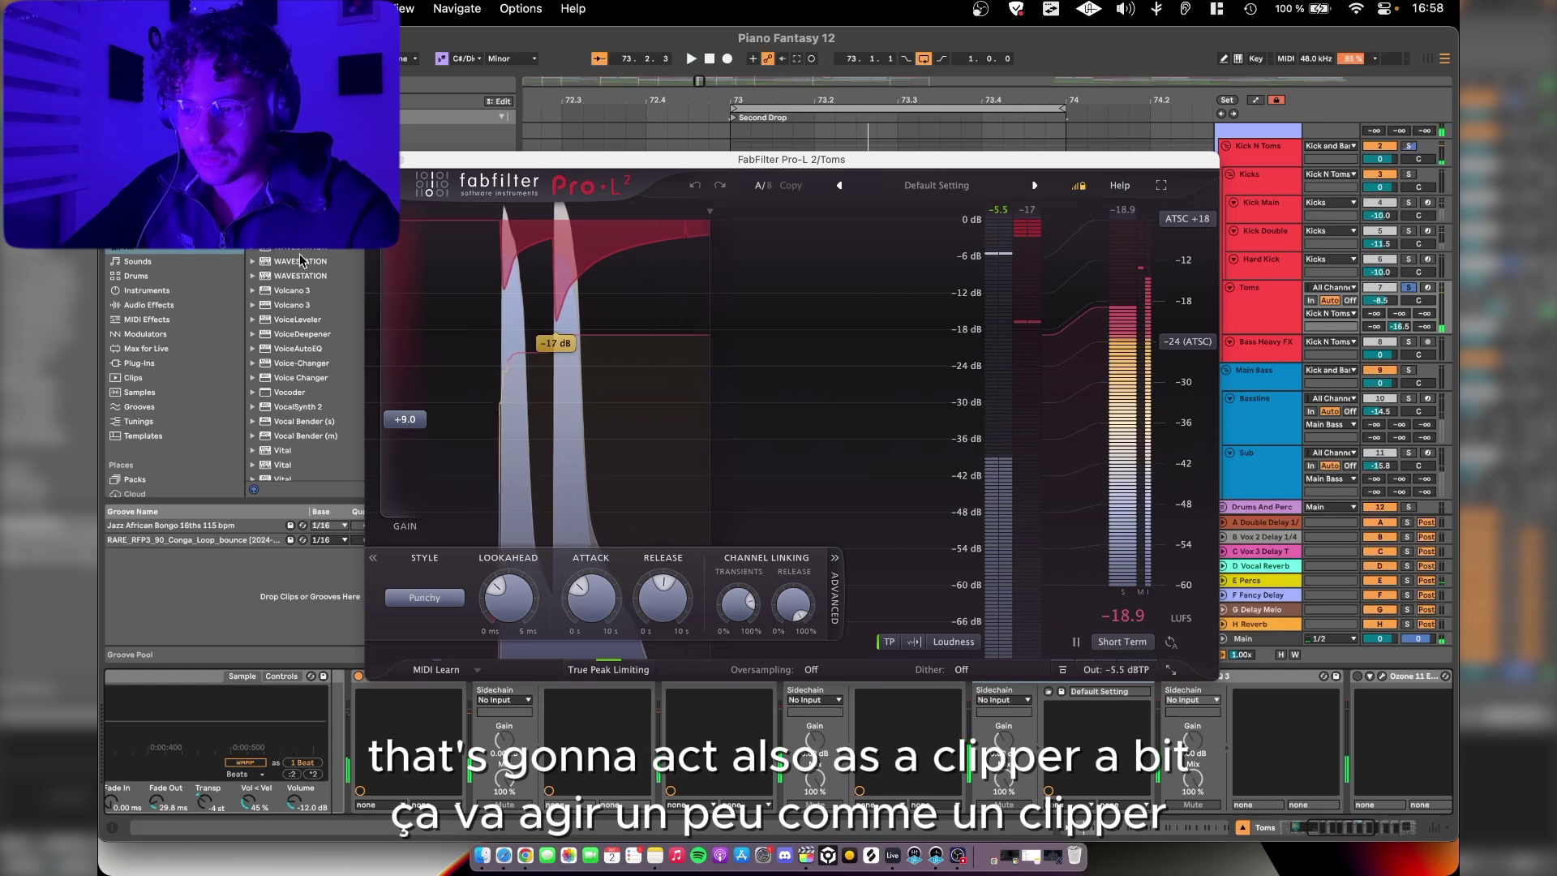
{"action": "key", "text": "super+alt+p"}
{"action": "scroll", "coordinate": [1047, 767], "scroll_direction": "right", "scroll_amount": 3}
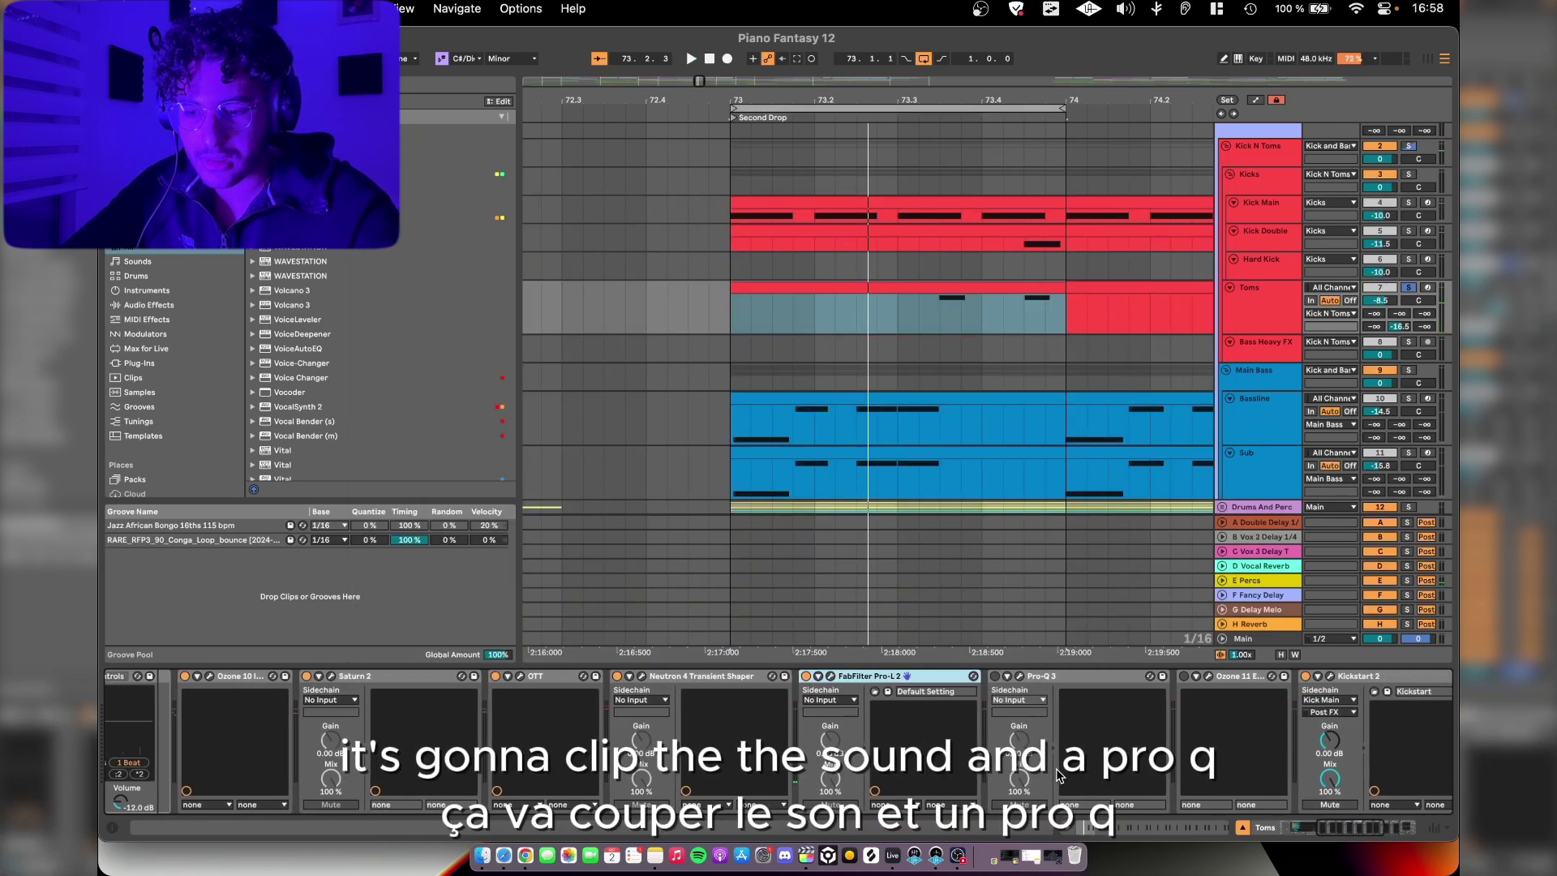
{"action": "left_click", "coordinate": [1023, 681]}
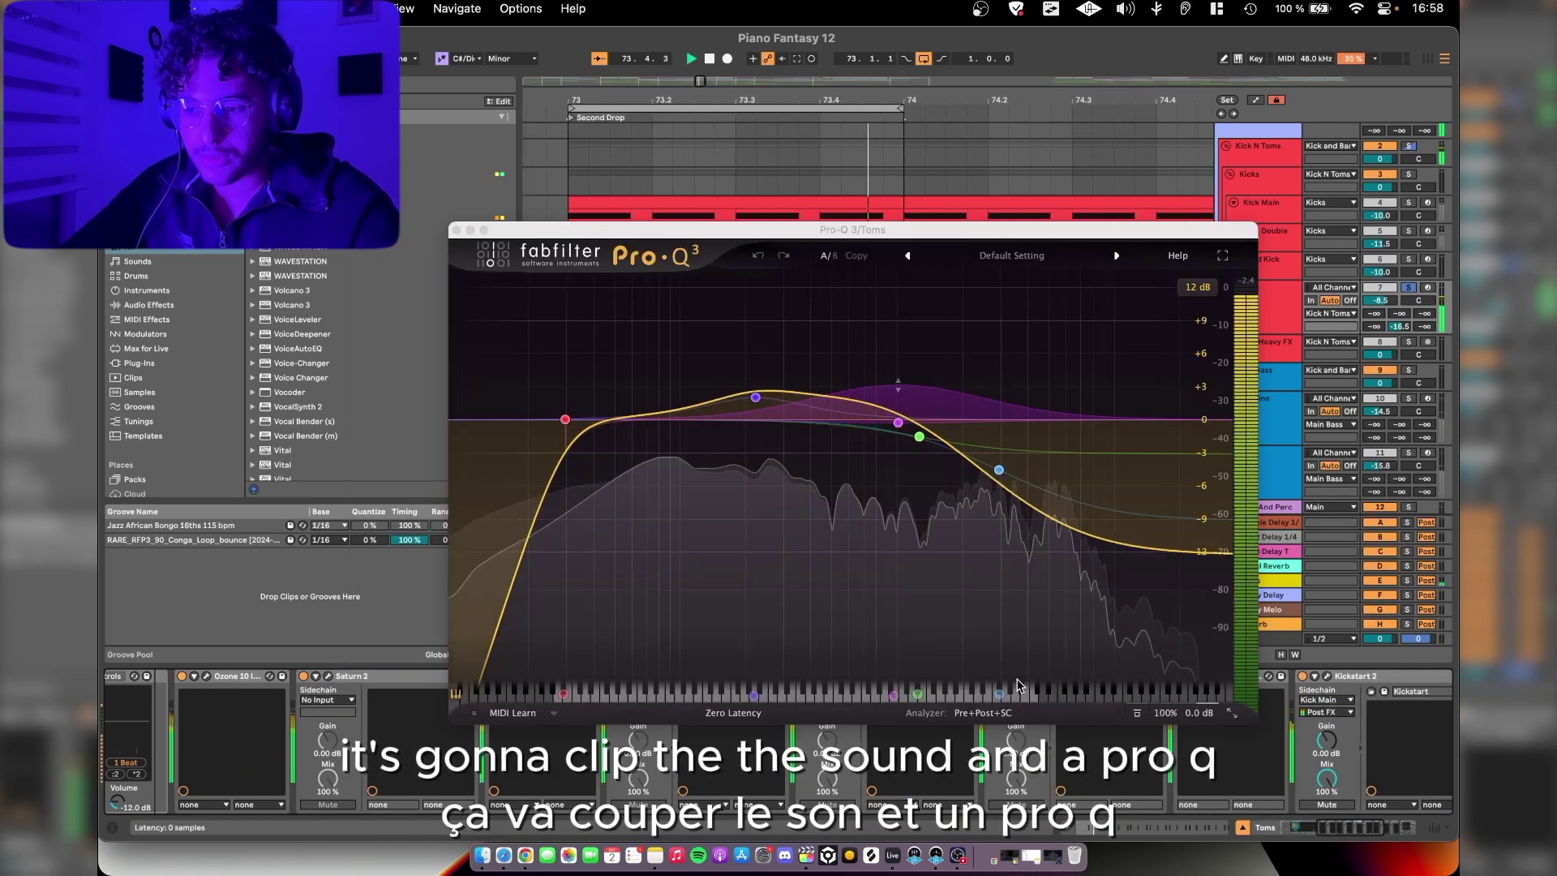
{"action": "key", "text": "space"}
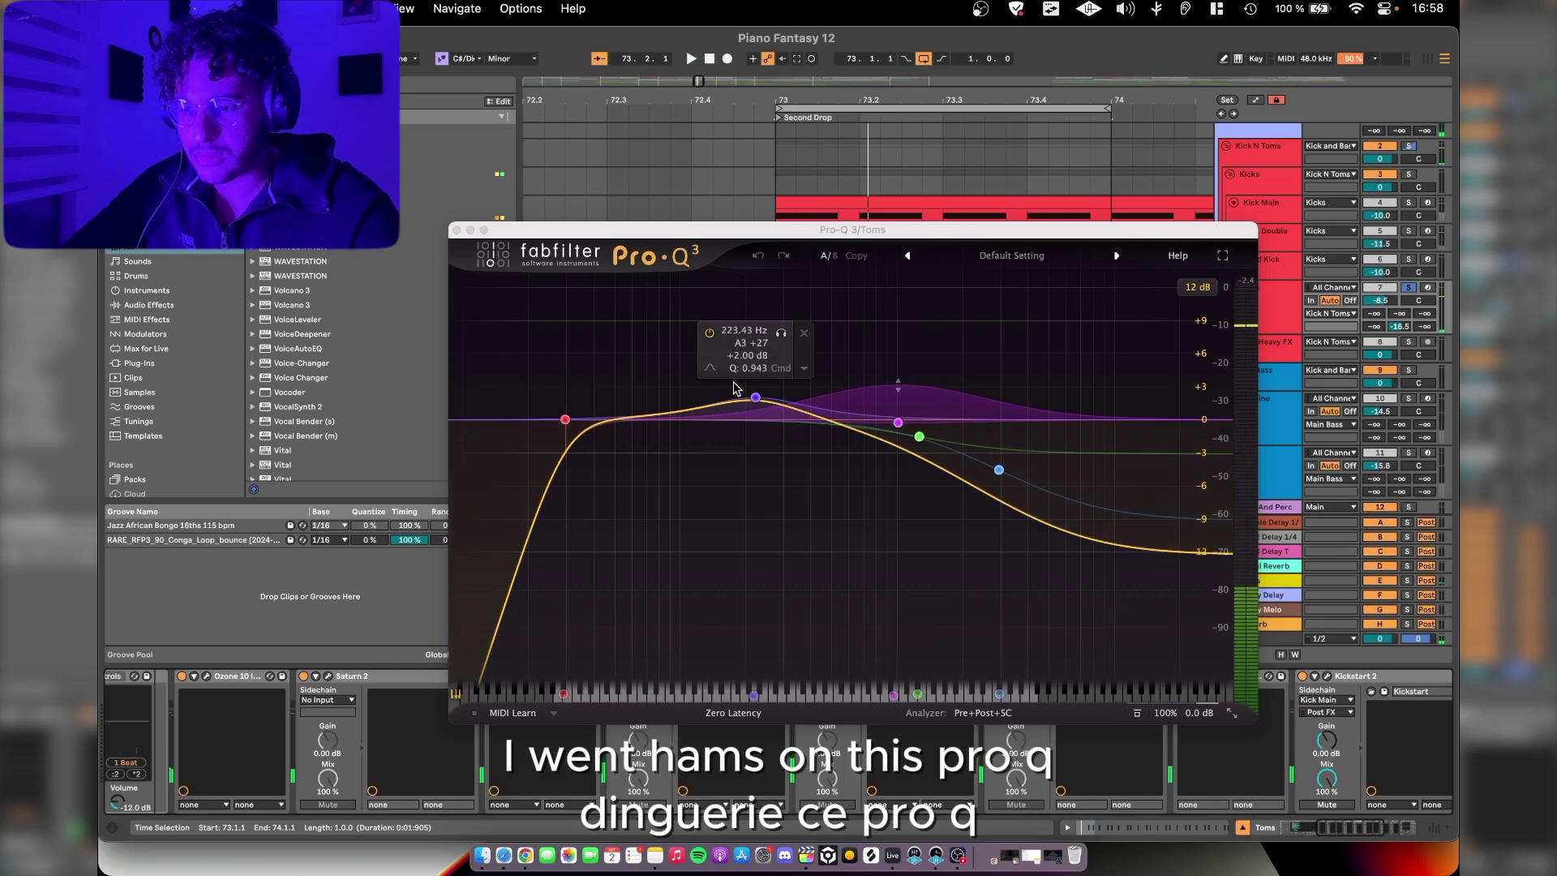
{"action": "left_click", "coordinate": [457, 230]}
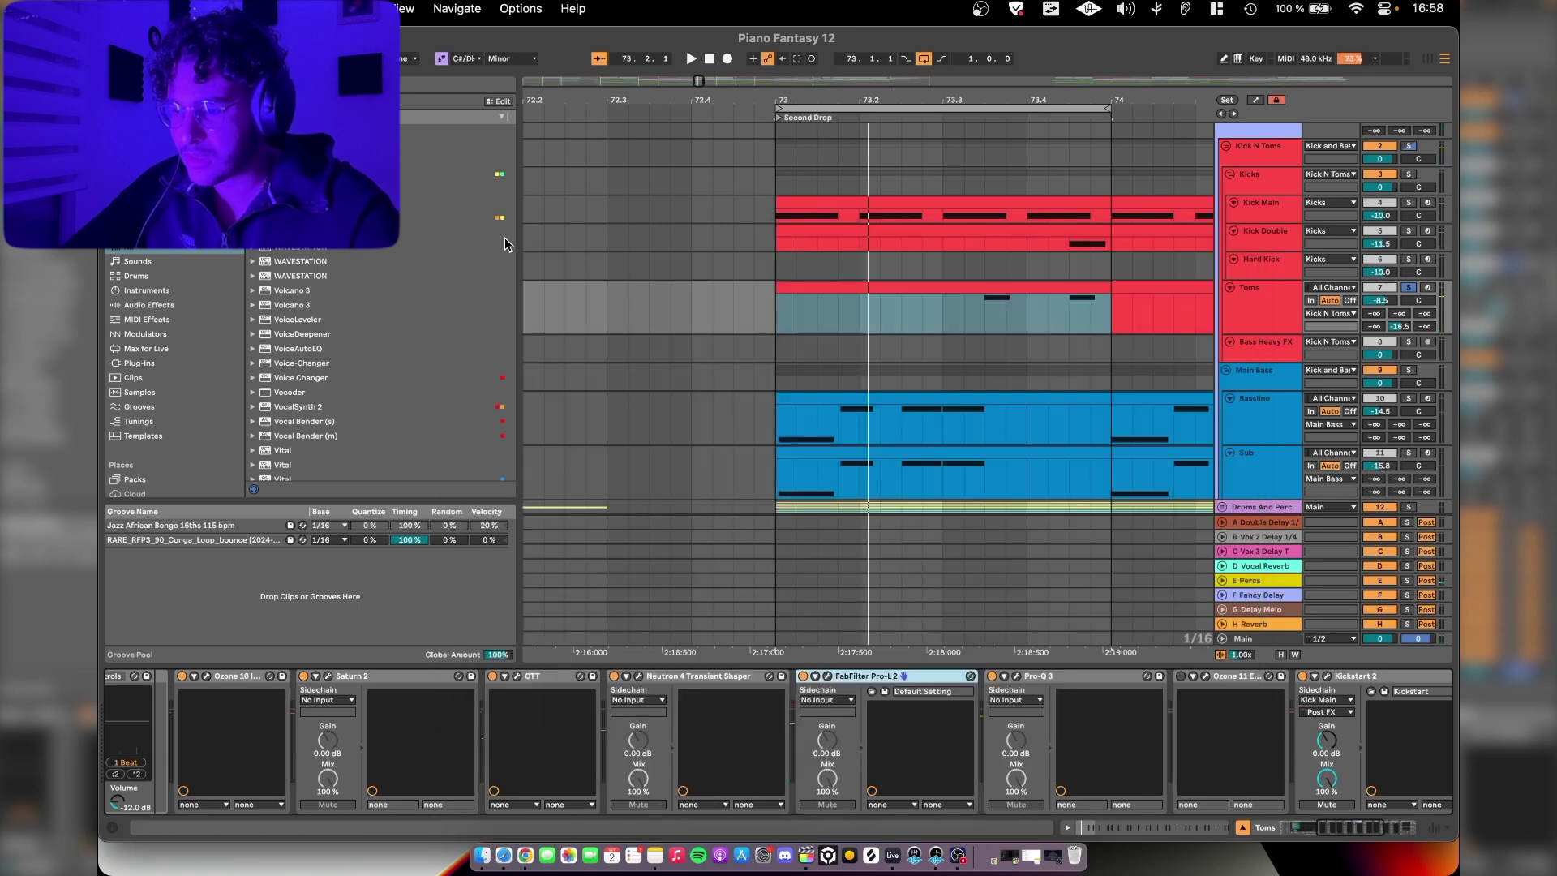
Step: Examine the Ozone 11 Equalizer on Toms and the Kickstart 2 settings that sidechain it to Kick Main
{"action": "left_click", "coordinate": [1204, 678]}
{"action": "key", "text": "space"}
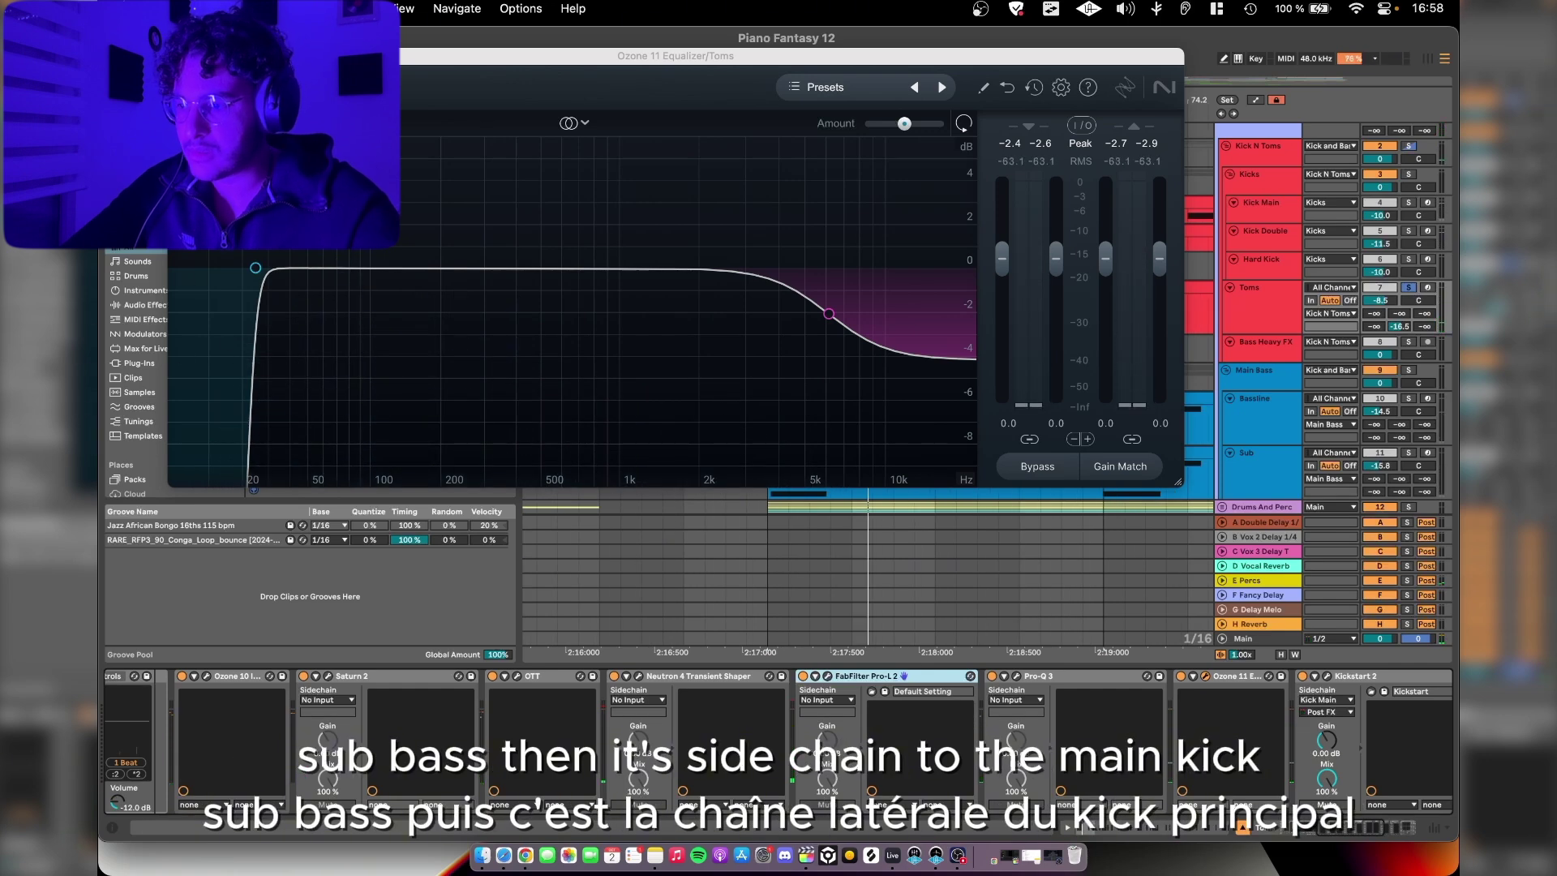
{"action": "left_click", "coordinate": [938, 676]}
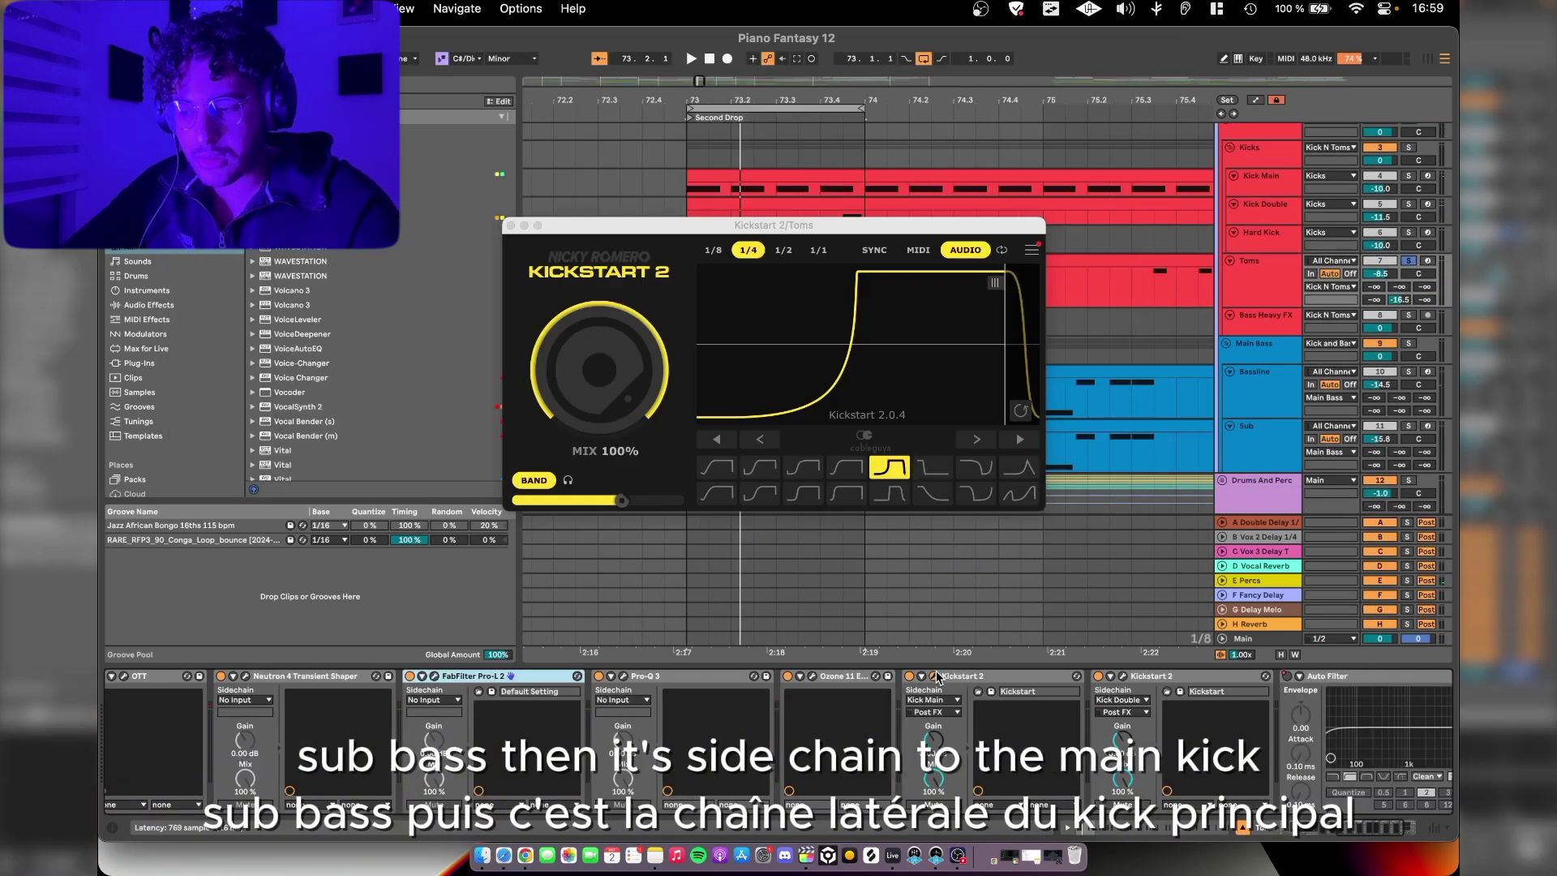
Step: Audition Toms with its Kickstart 2 windows shown in turn, examining the second instance that sidechains it to Kick Double
{"action": "key", "text": "space"}
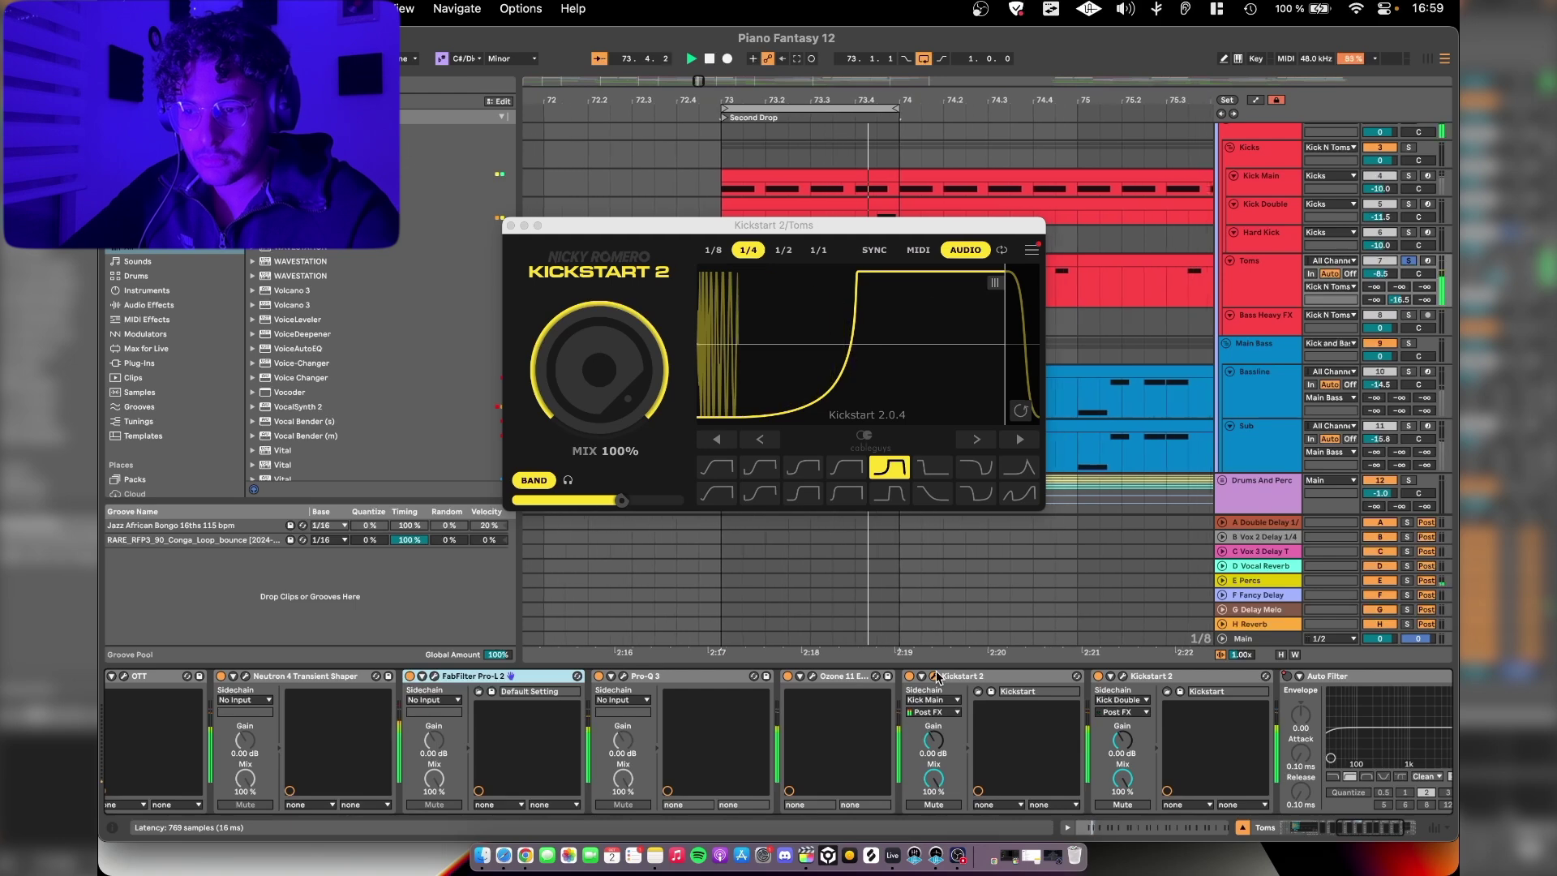
{"action": "left_click", "coordinate": [938, 676]}
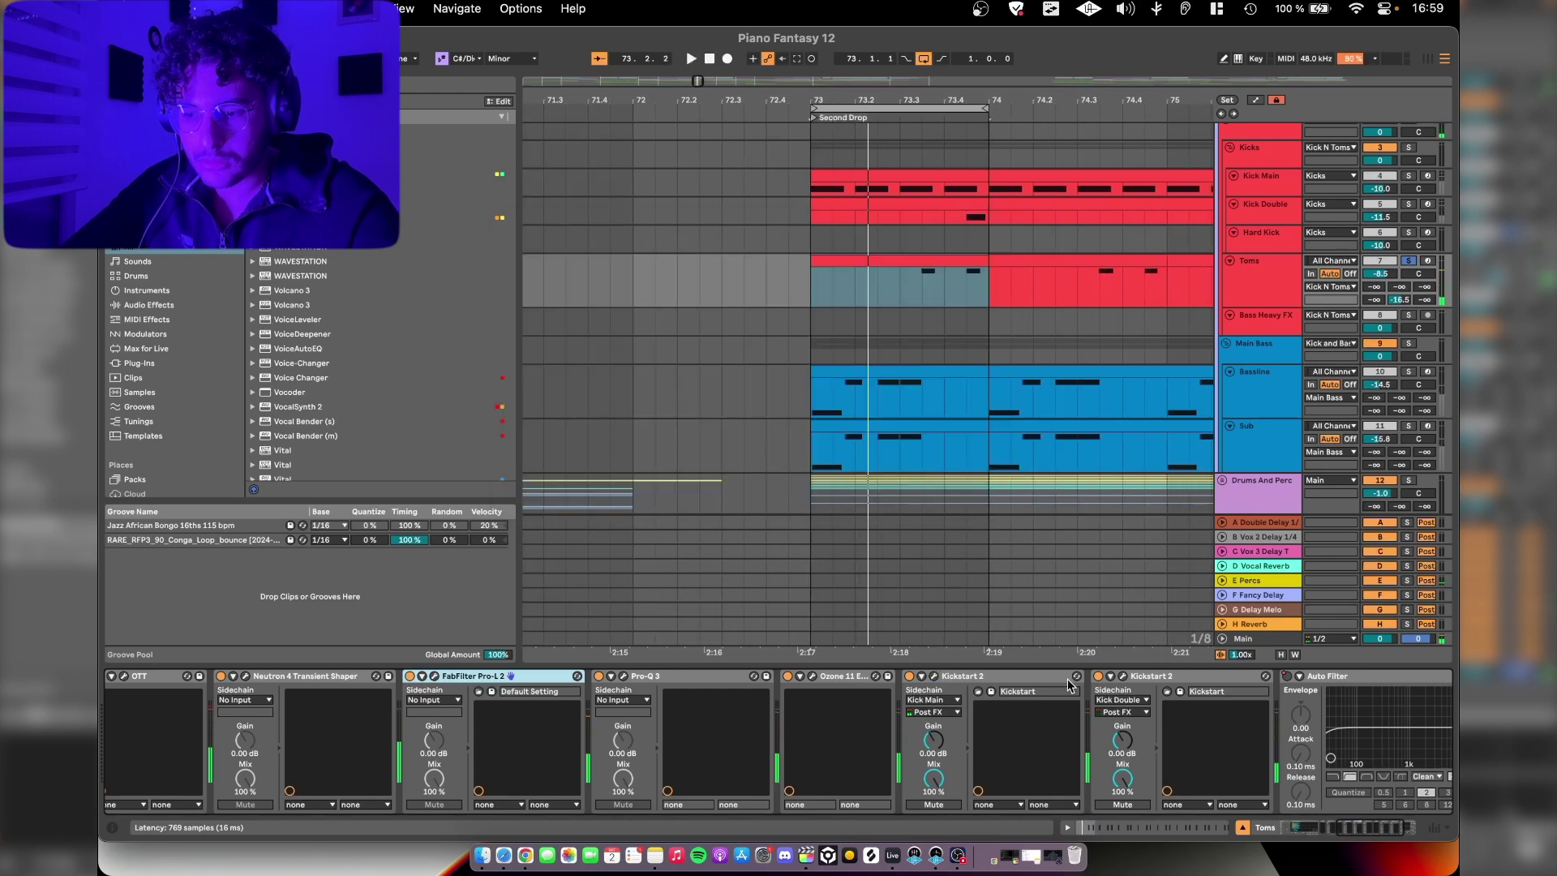
{"action": "left_click", "coordinate": [1123, 676]}
{"action": "key", "text": "space"}
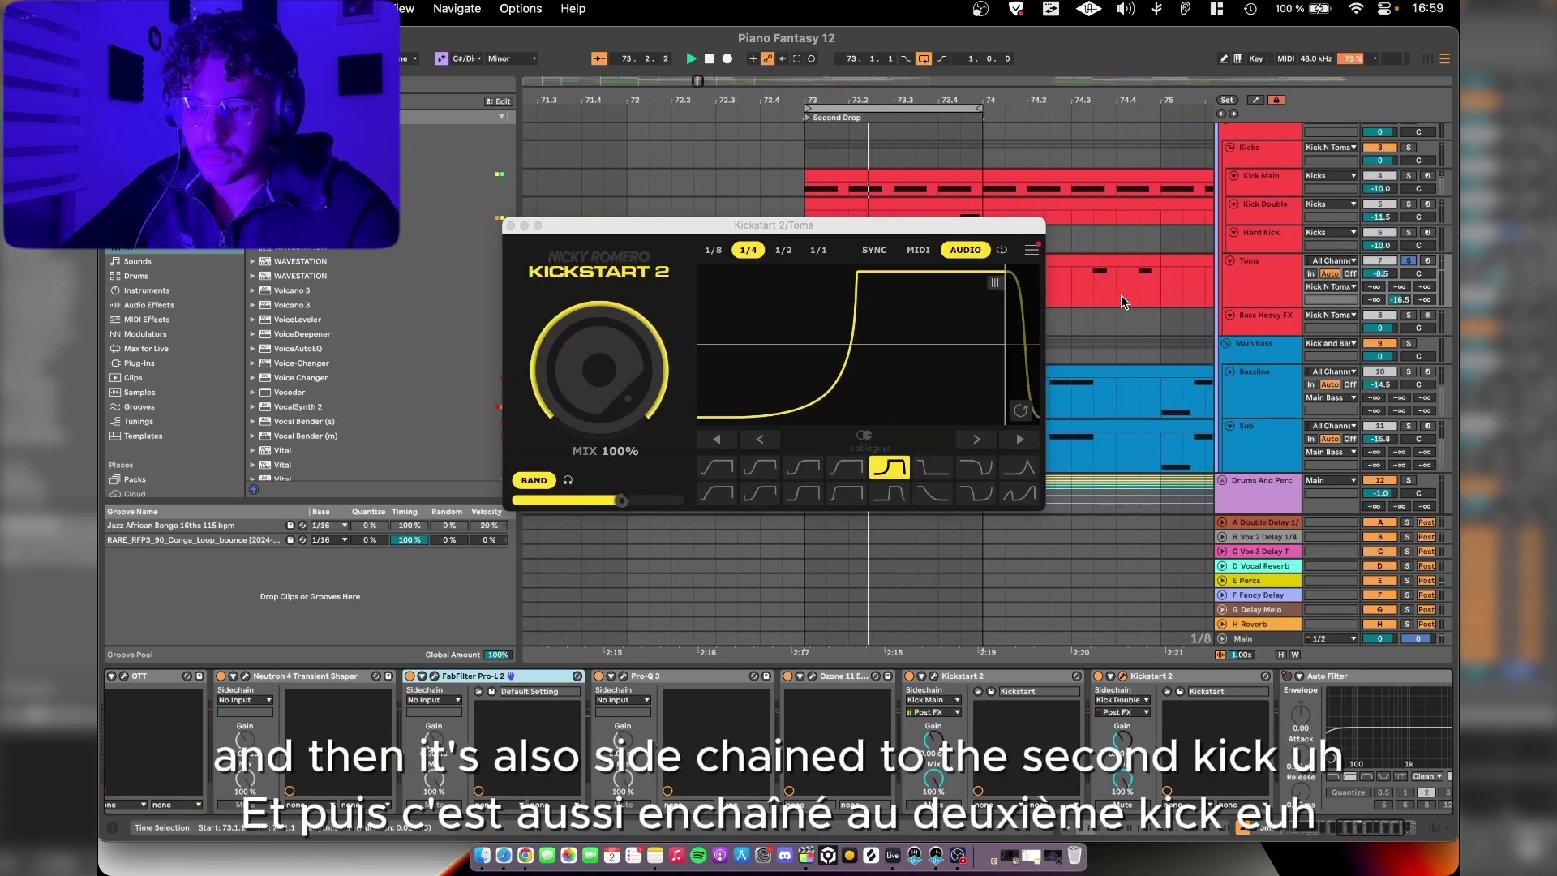
{"action": "key", "text": "space"}
Step: Examine the Kickstart 2 sidechain from Toms on the Main Bass group and compare the kick, tom and bass clips
{"action": "left_click", "coordinate": [1120, 349]}
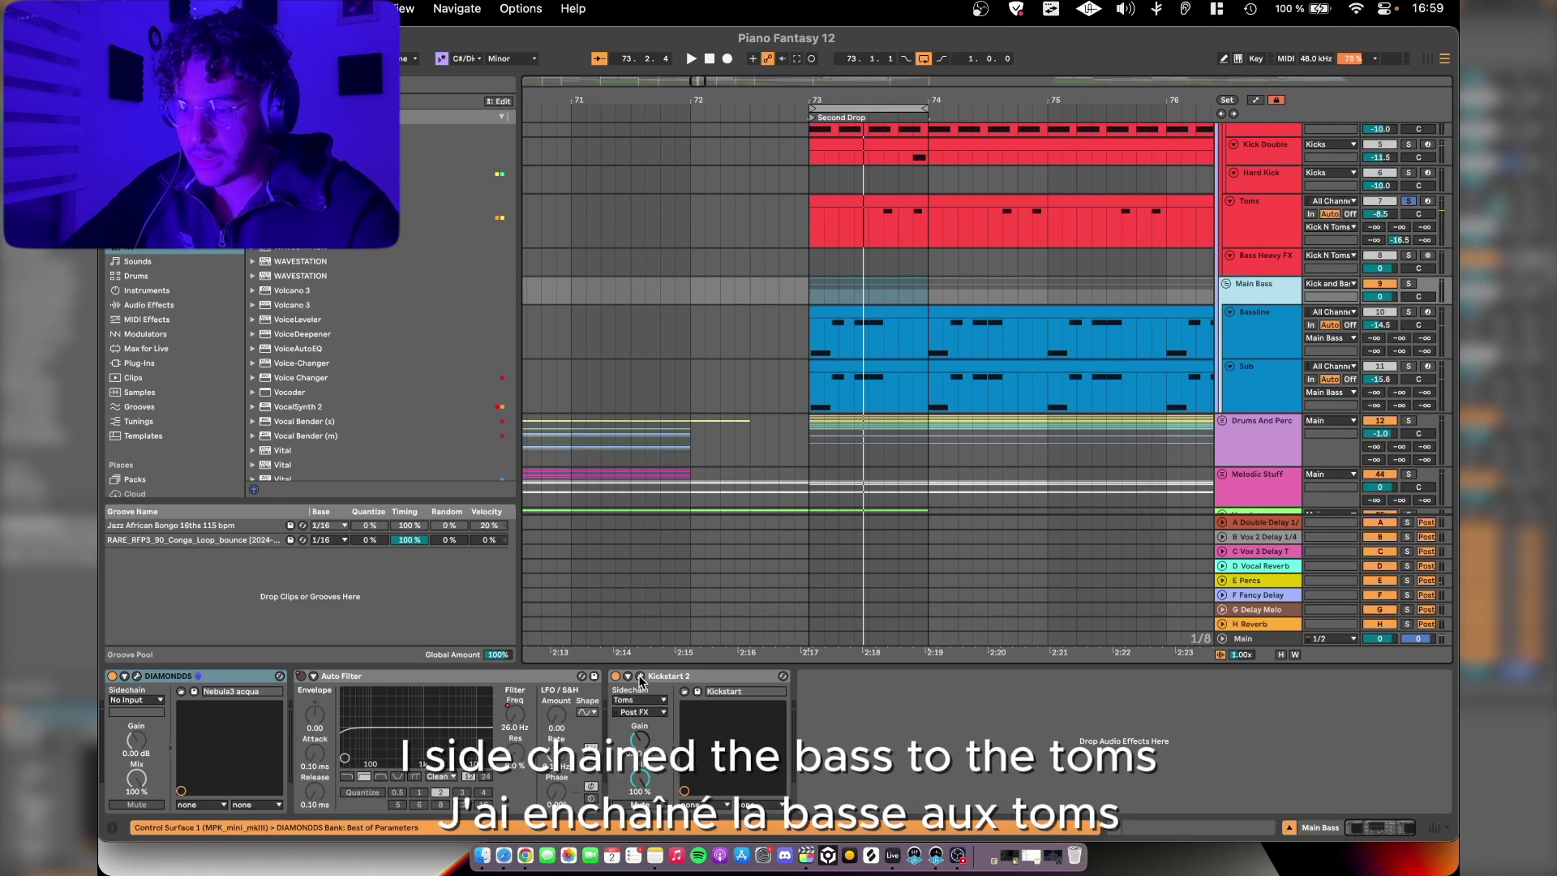
{"action": "scroll", "coordinate": [893, 312], "scroll_direction": "up", "scroll_amount": 3}
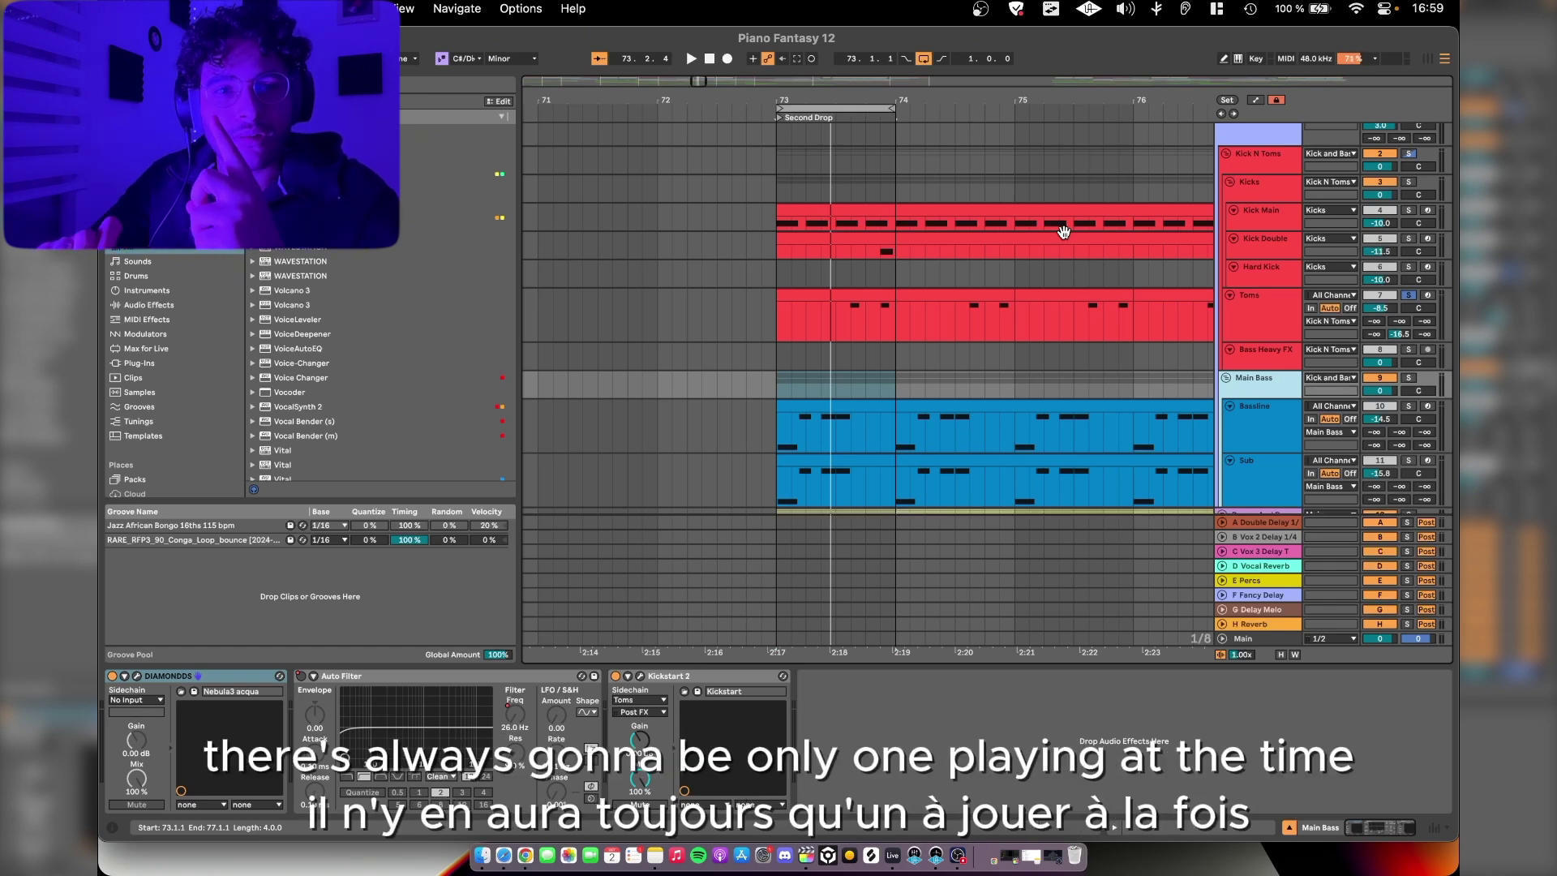
{"action": "scroll", "coordinate": [969, 290], "scroll_direction": "down", "scroll_amount": 3}
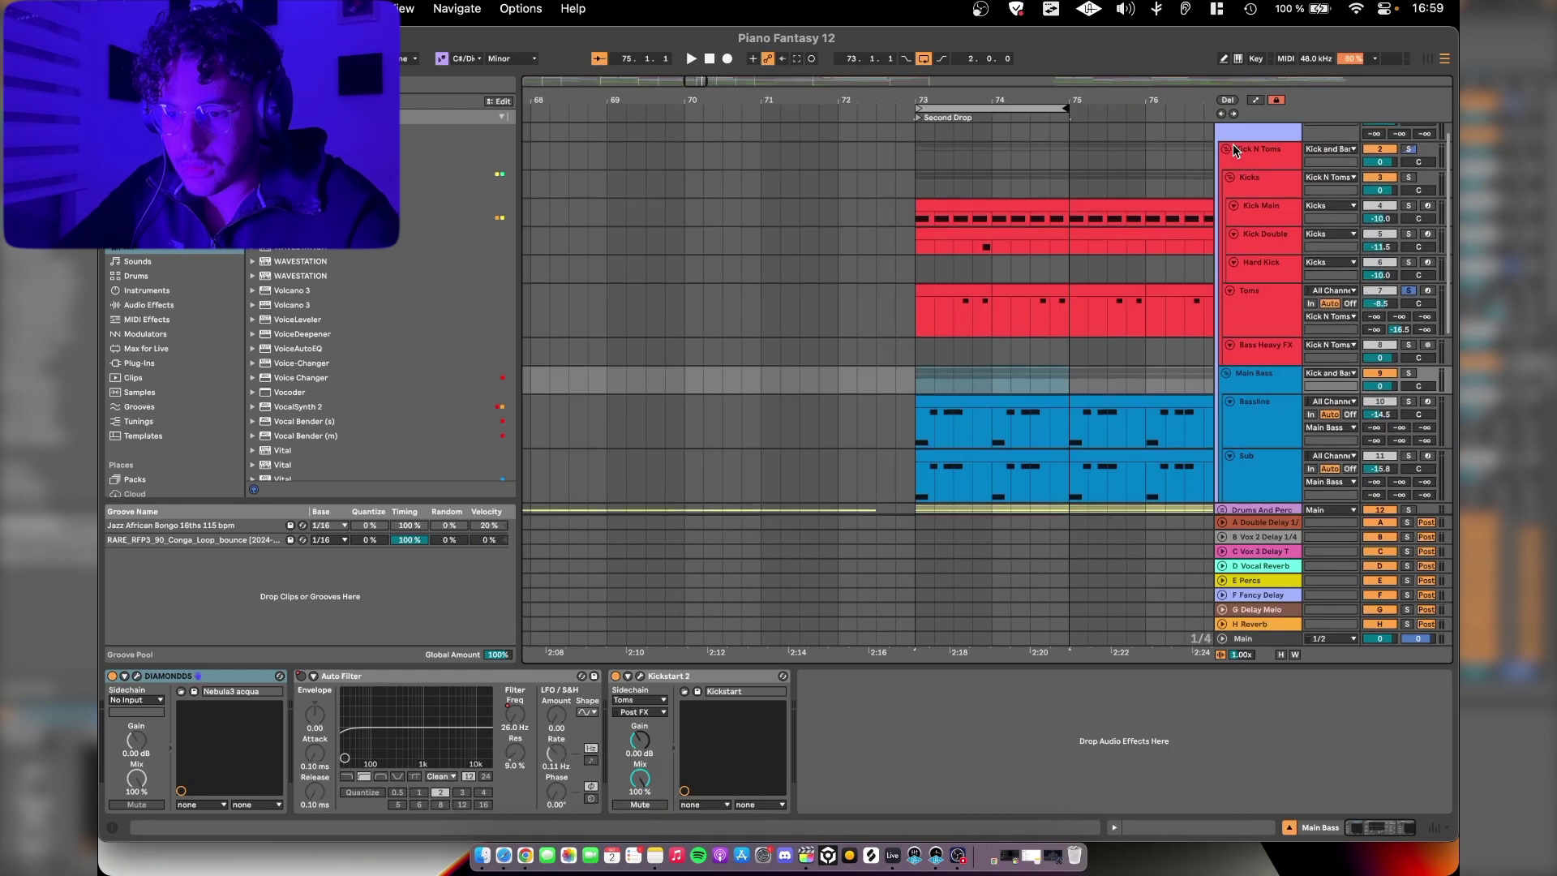
Step: Collapse the Kick and Bass group and expand the Drums And Perc group to show its clap tracks
{"action": "left_click", "coordinate": [1256, 130]}
{"action": "left_click", "coordinate": [1222, 130]}
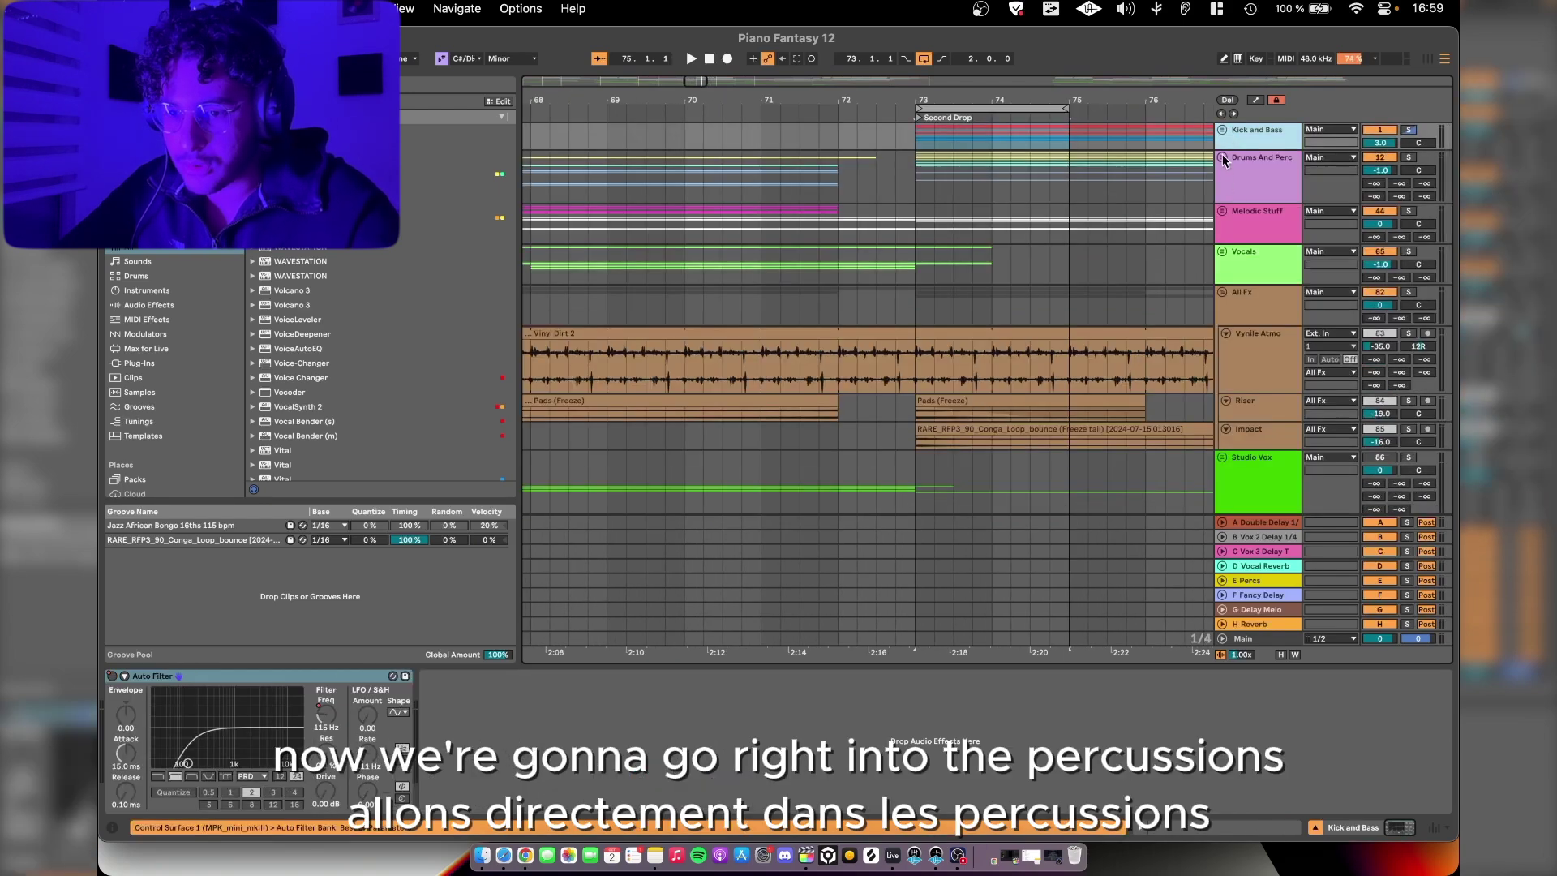
{"action": "left_click", "coordinate": [1222, 156]}
{"action": "scroll", "coordinate": [1072, 227], "scroll_direction": "down", "scroll_amount": 2}
{"action": "scroll", "coordinate": [1072, 227], "scroll_direction": "down", "scroll_amount": 3}
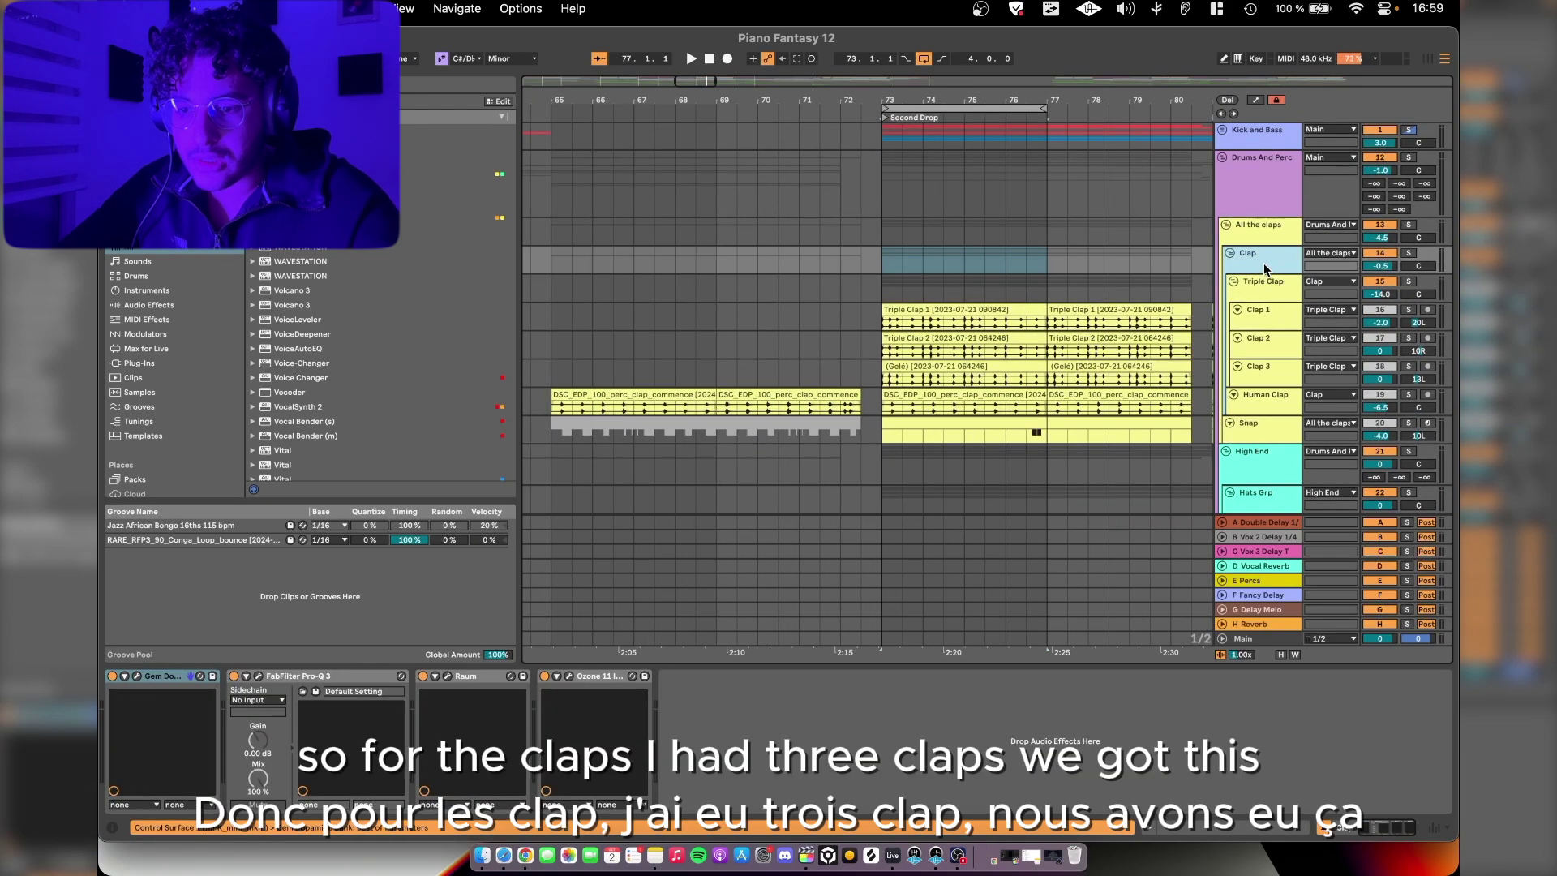
Step: Audition Clap 1, Clap 2 and Clap 3 by soloing them one after another from the Second Drop
{"action": "left_click", "coordinate": [1044, 324]}
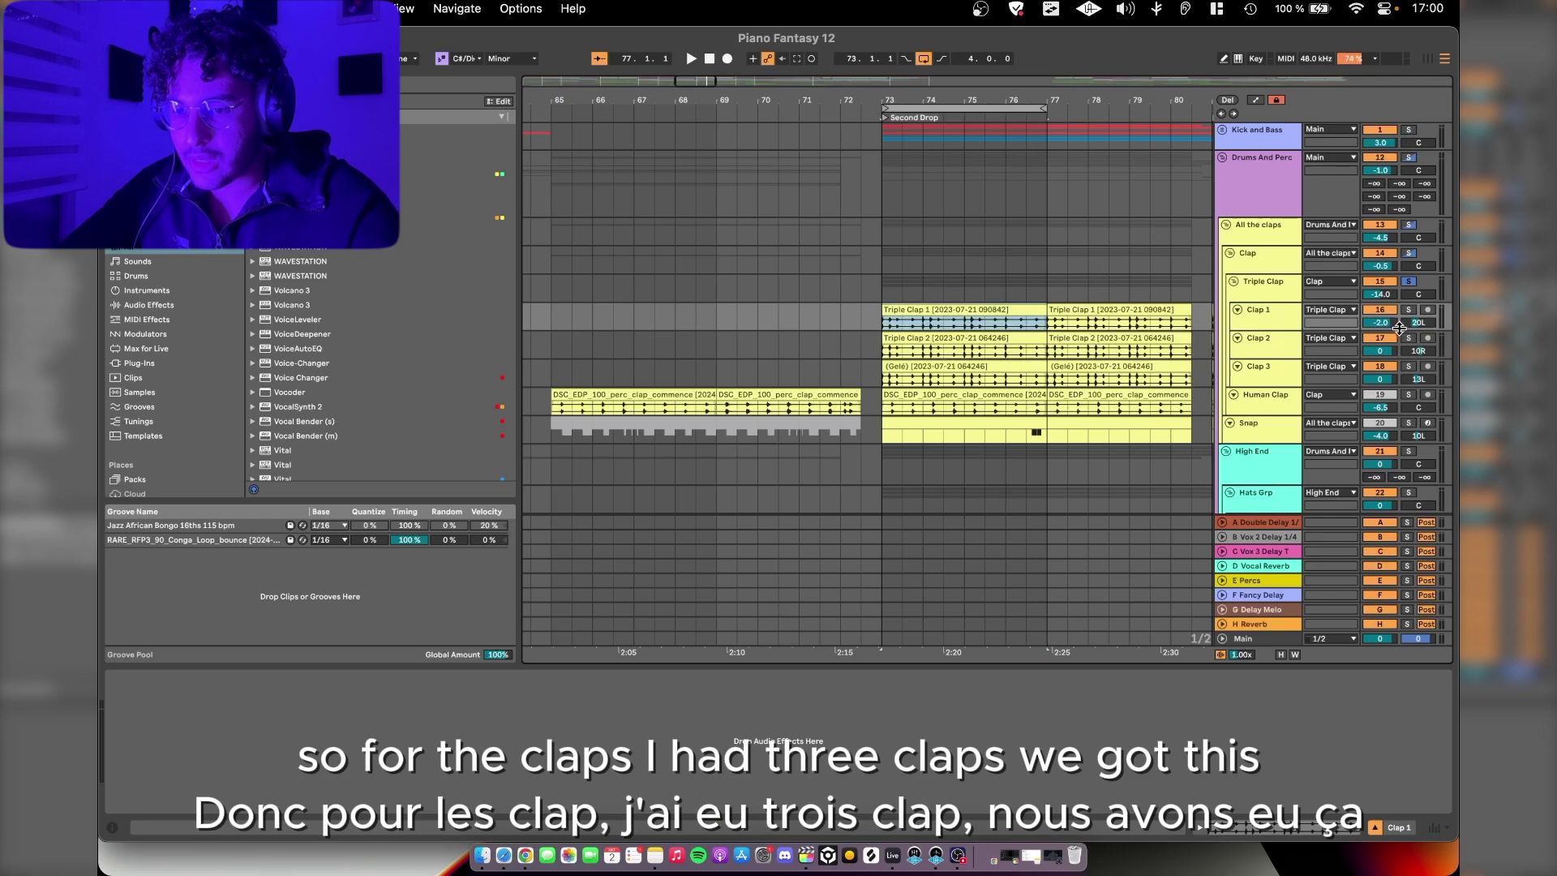
{"action": "left_click", "coordinate": [1409, 310]}
{"action": "key", "text": "space"}
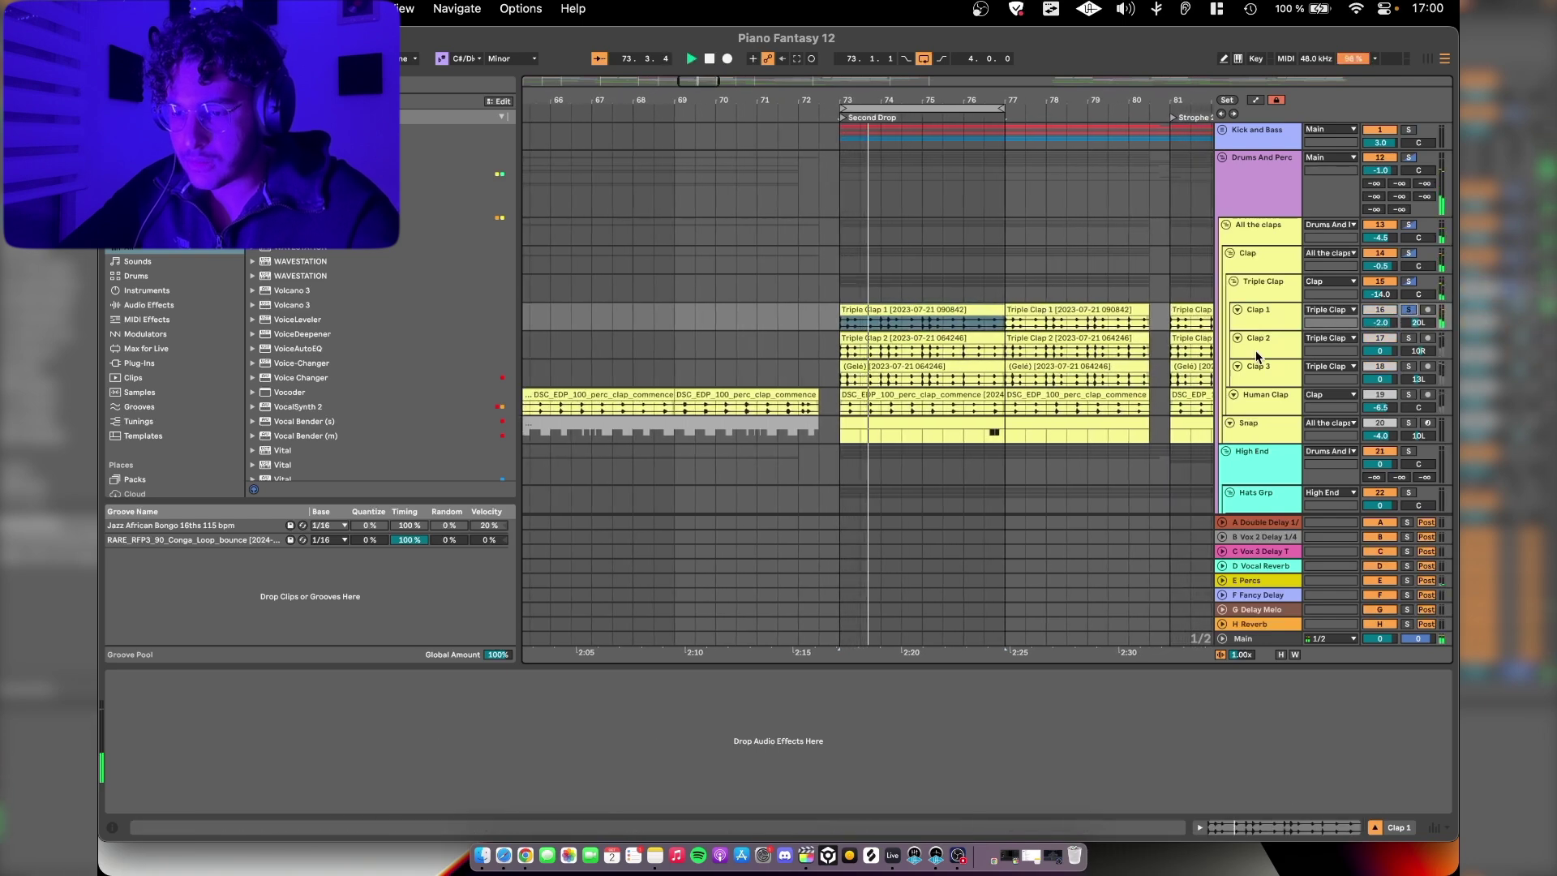
{"action": "left_click", "coordinate": [1409, 338]}
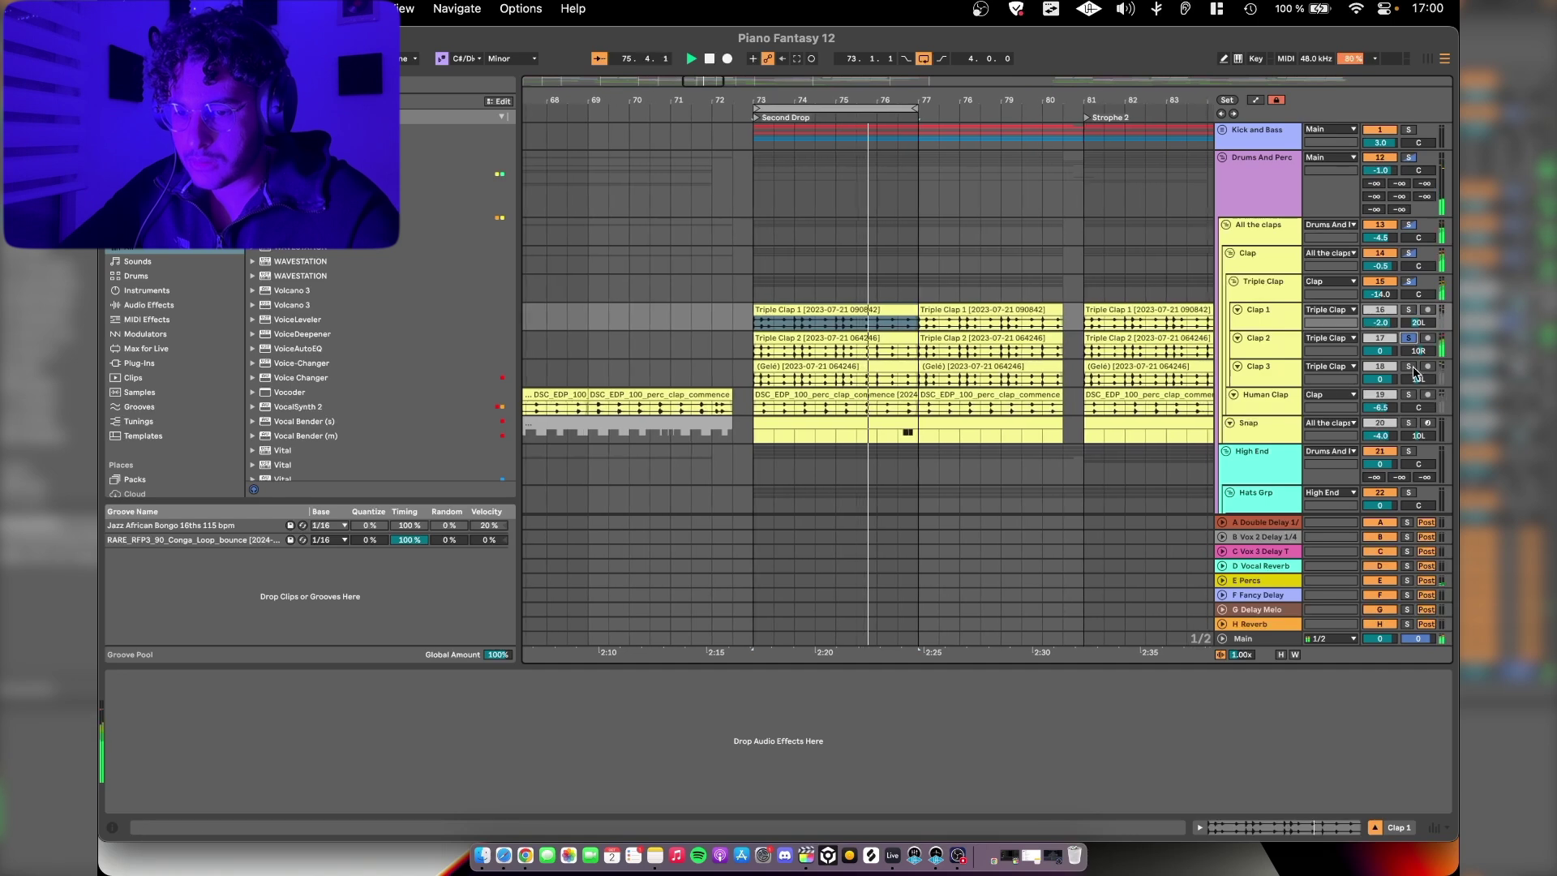
{"action": "left_click", "coordinate": [1409, 366]}
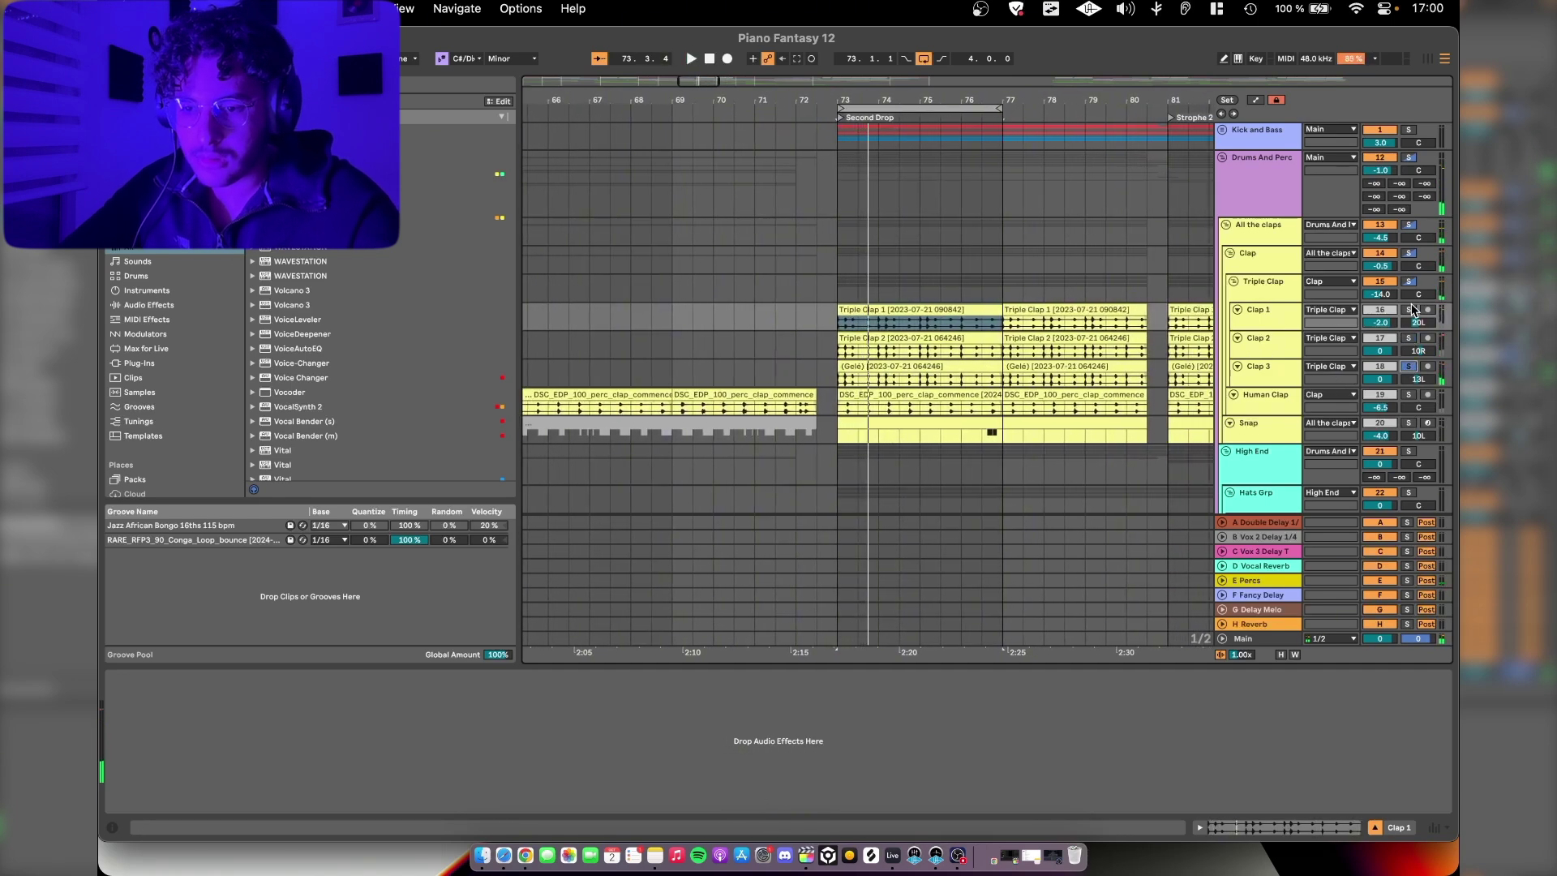
Step: Select the Triple Clap group and examine its FabFilter Saturn 2, Neutron 4 Transient Shaper and FabFilter Pro-Q 3 settings
{"action": "left_click", "coordinate": [916, 289]}
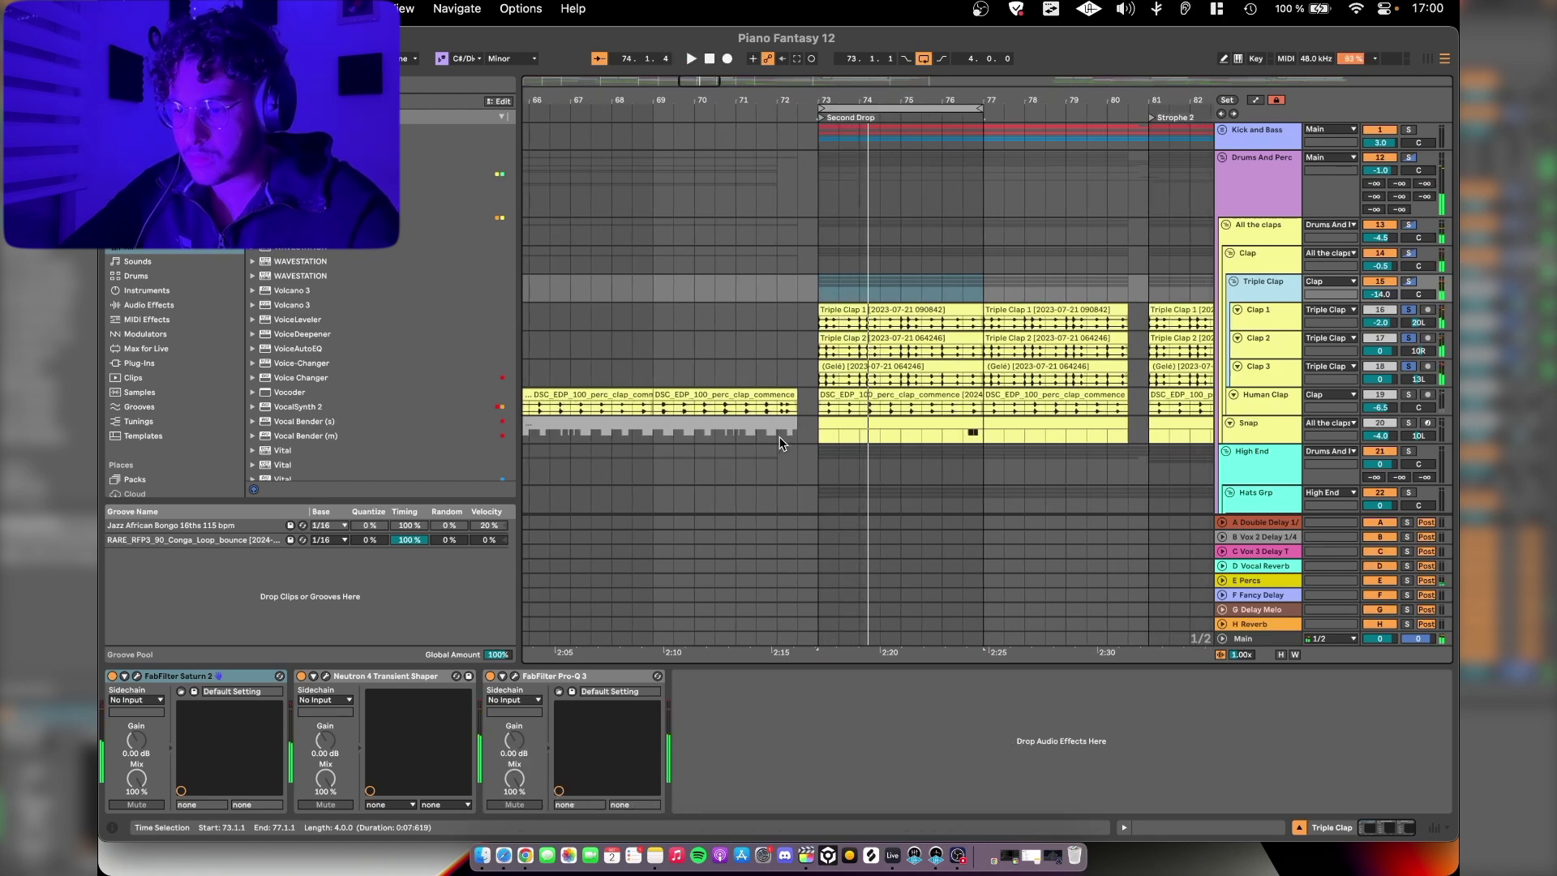
{"action": "left_click", "coordinate": [137, 678]}
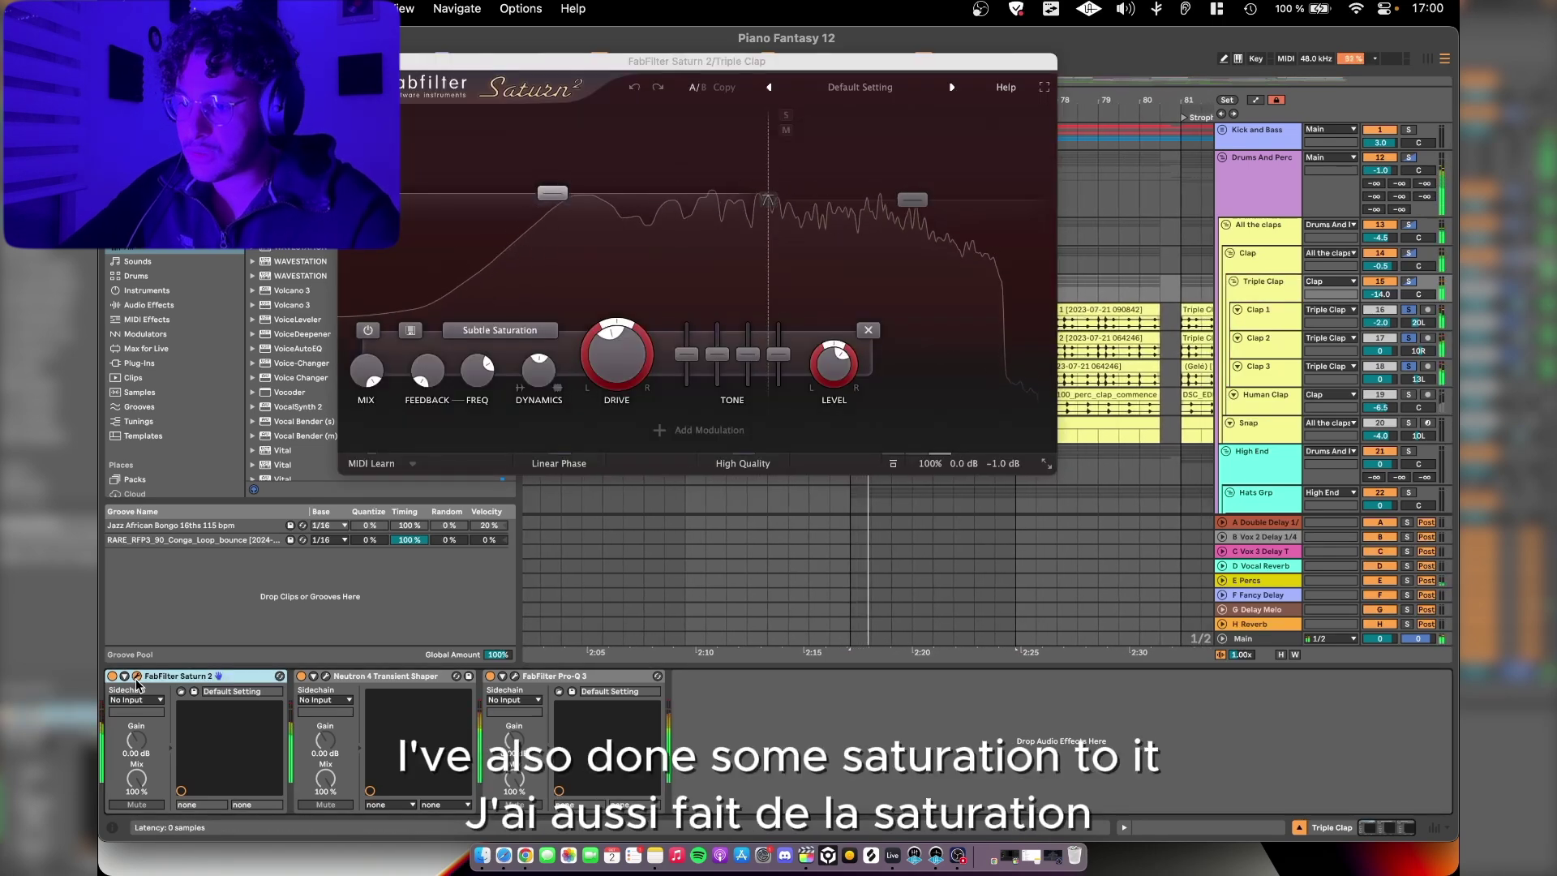
{"action": "left_click", "coordinate": [137, 678]}
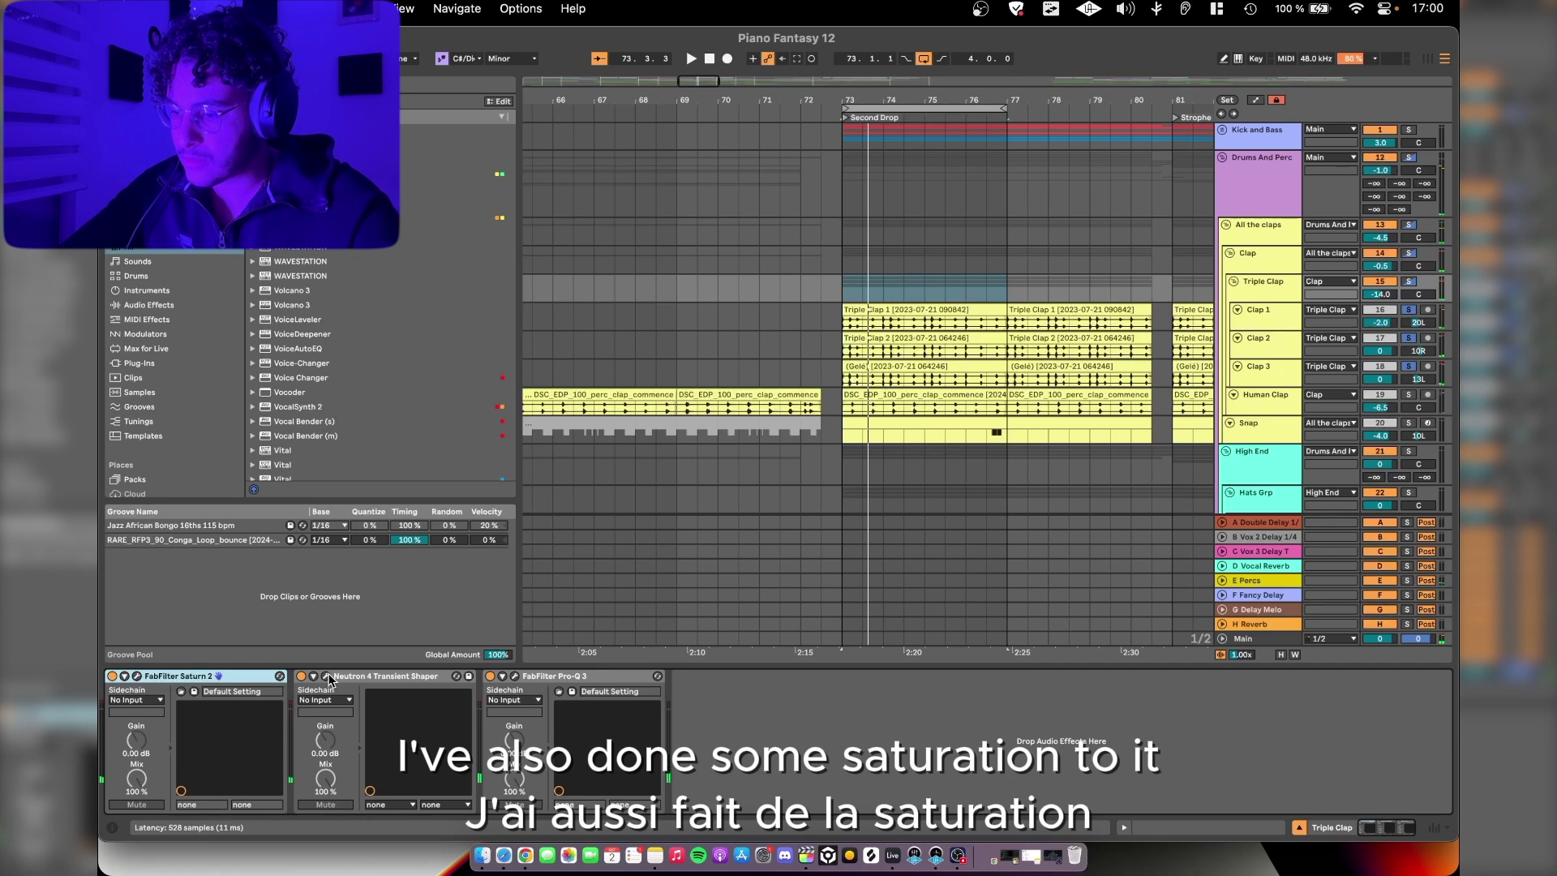
{"action": "left_click", "coordinate": [327, 678]}
{"action": "left_click", "coordinate": [328, 678]}
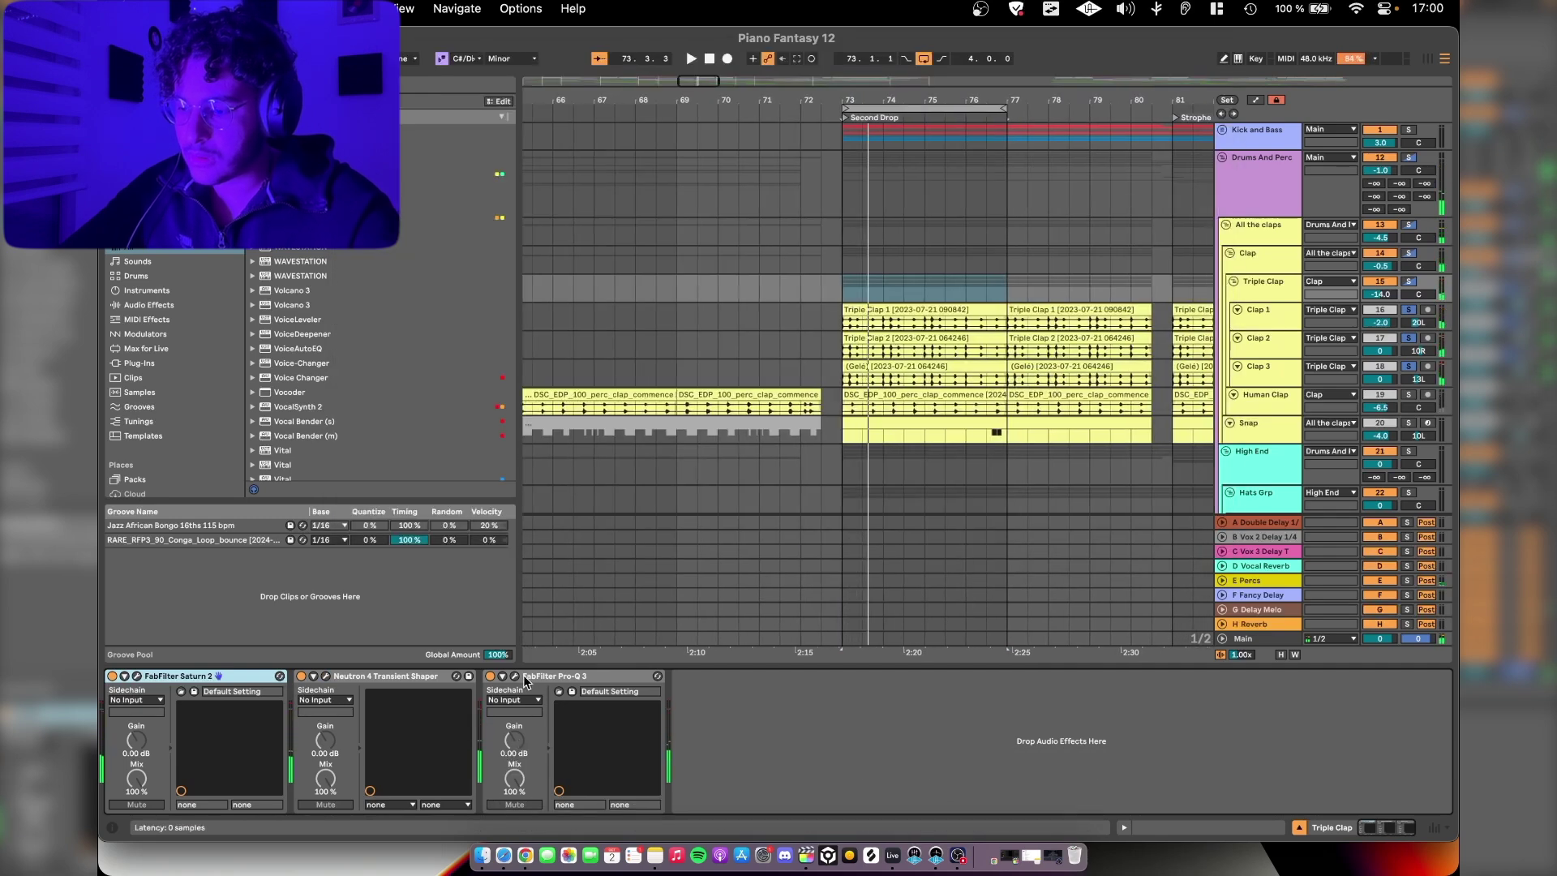
{"action": "left_click", "coordinate": [517, 676]}
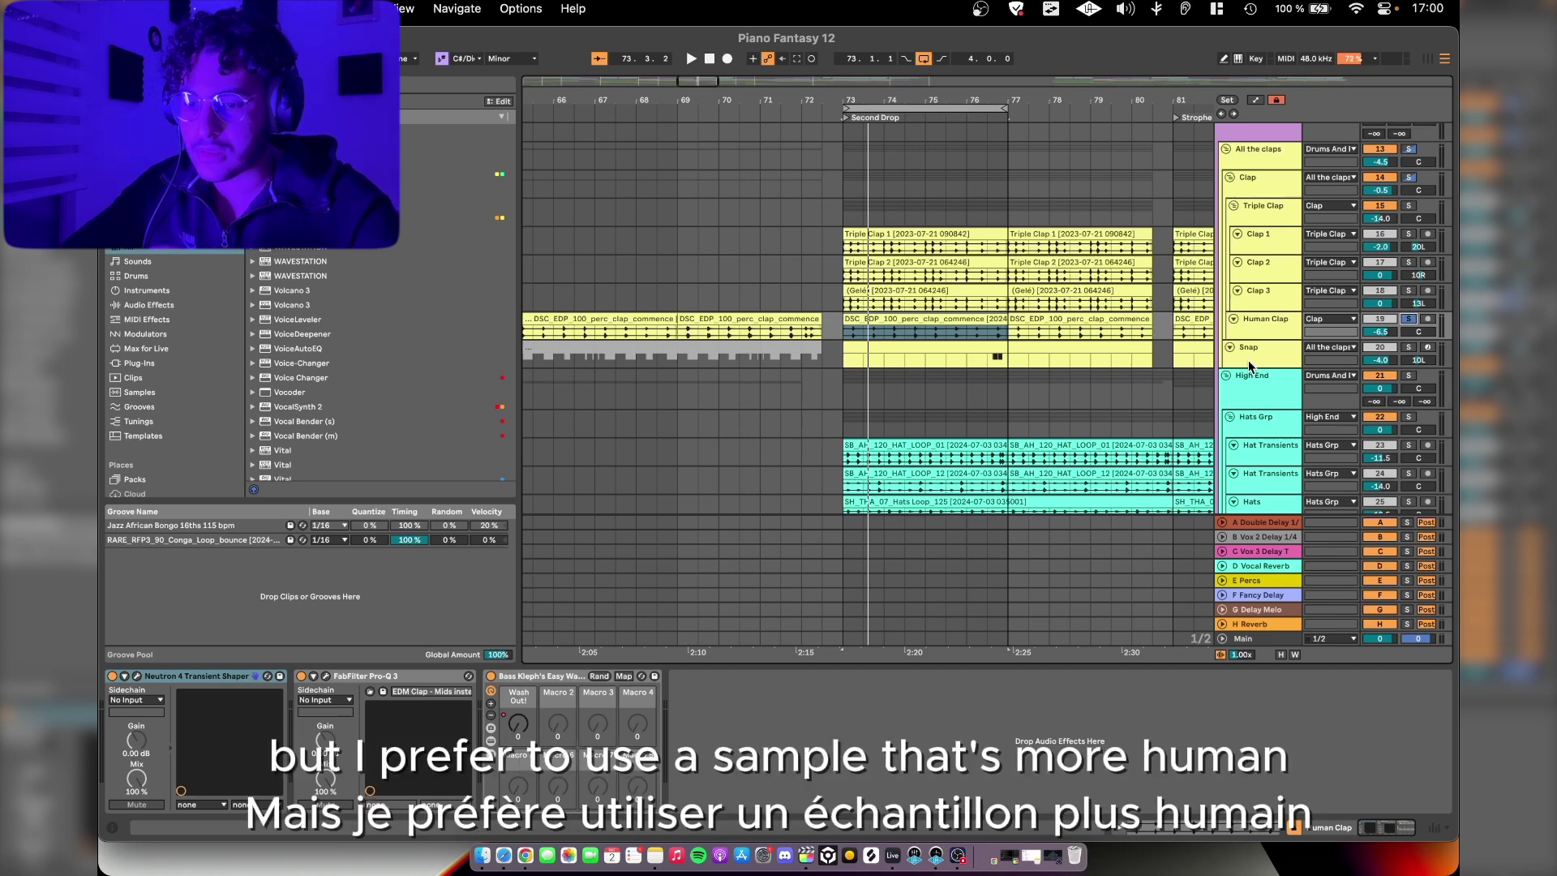
Step: Audition the soloed Human Clap track and examine its waveform, Neutron 4 Transient Shaper and FabFilter Pro-Q 3 settings
{"action": "key", "text": "space"}
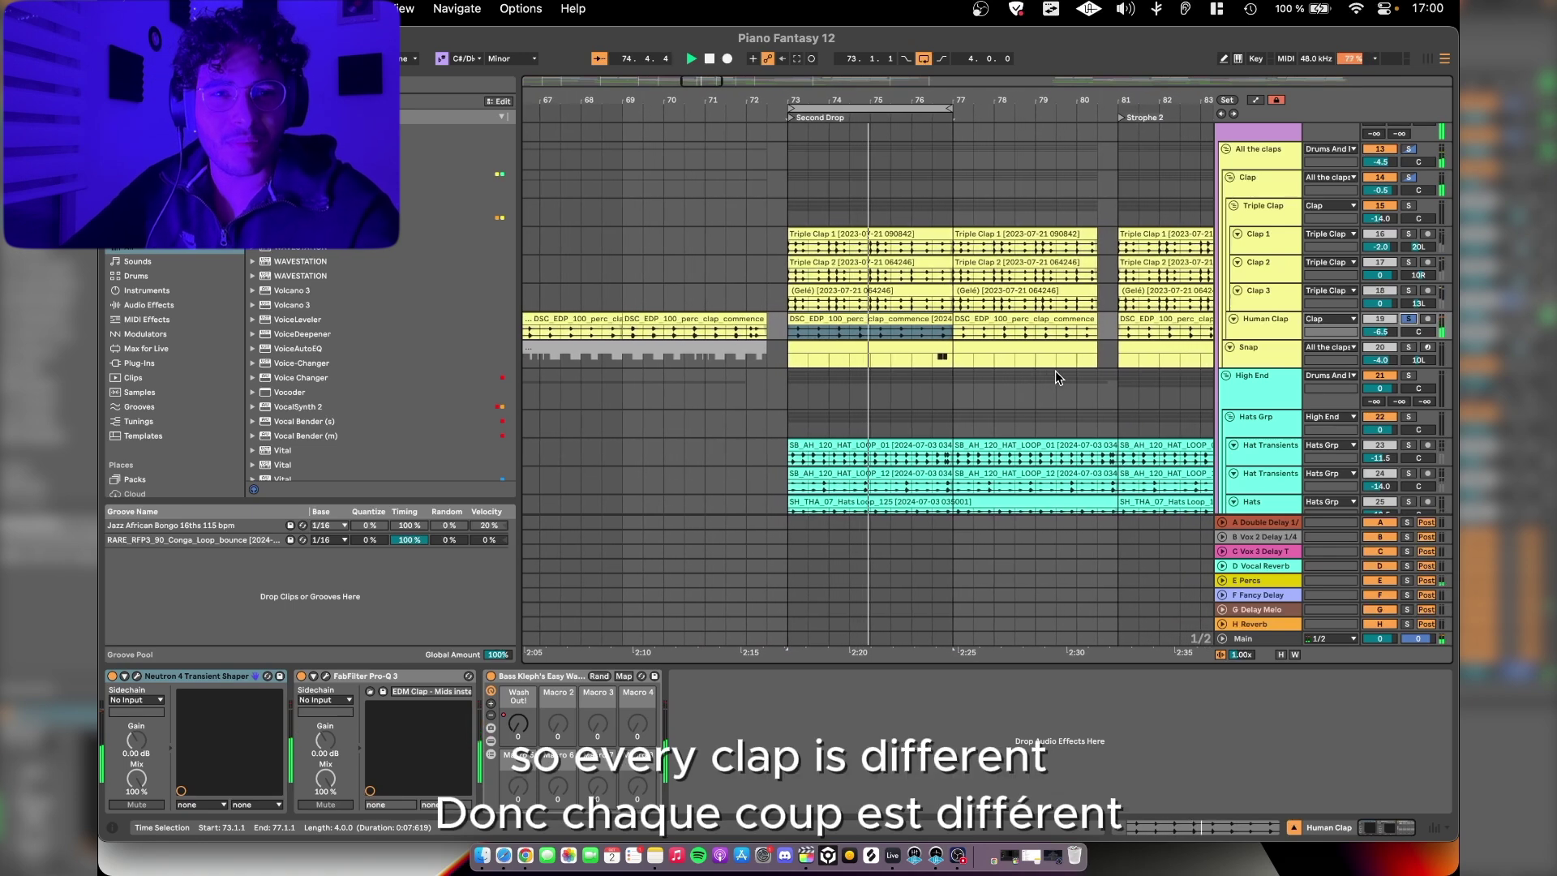
{"action": "key", "text": "space"}
{"action": "scroll", "coordinate": [892, 319], "scroll_direction": "up", "scroll_amount": 2}
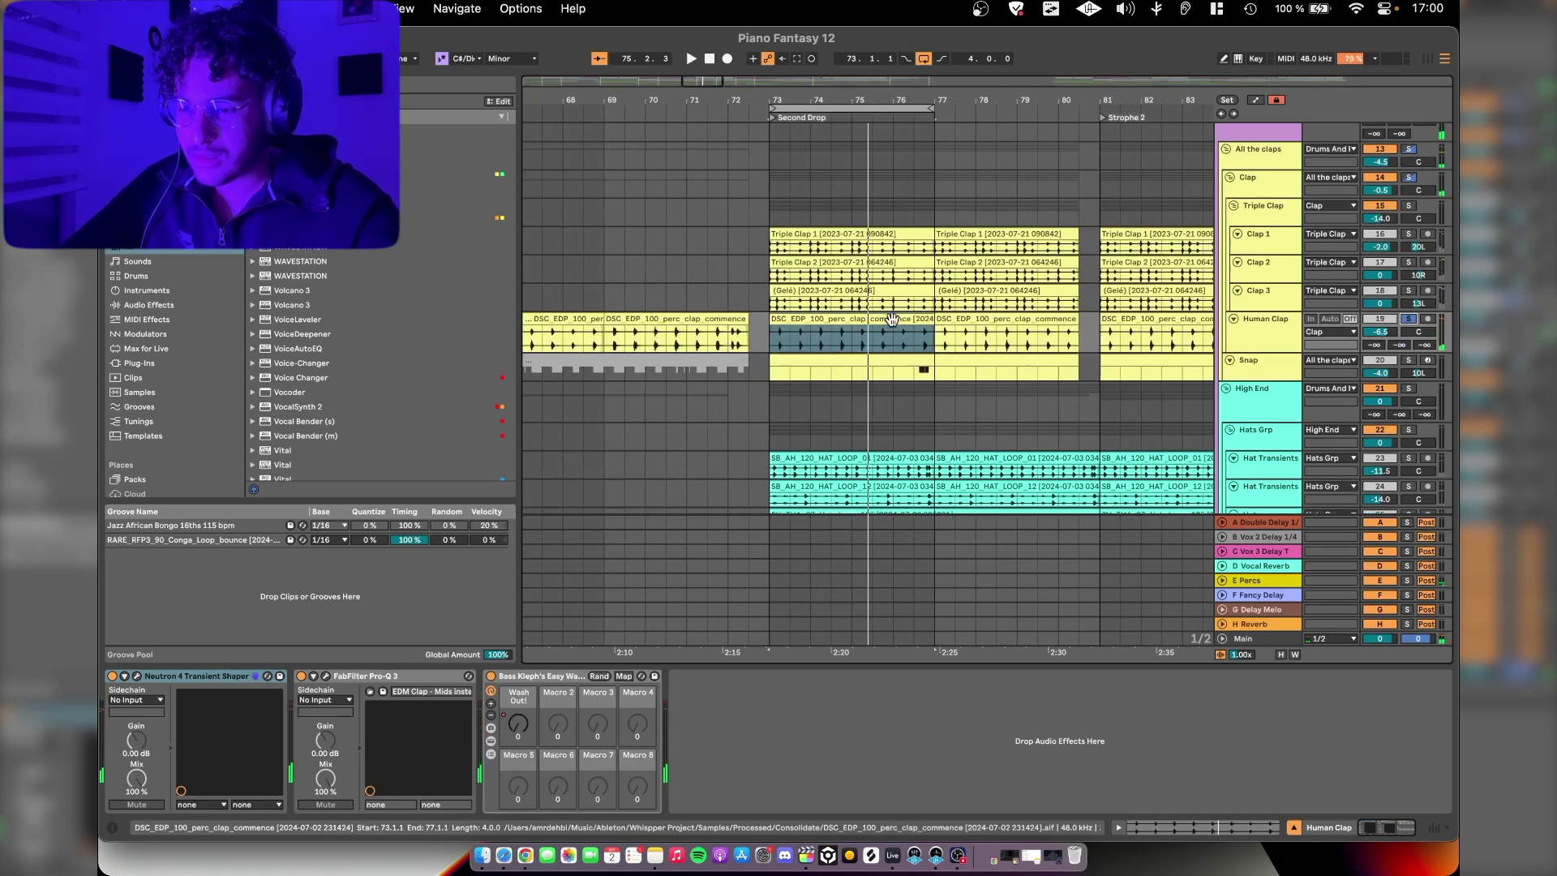
{"action": "left_click", "coordinate": [137, 675]}
{"action": "left_click", "coordinate": [137, 676]}
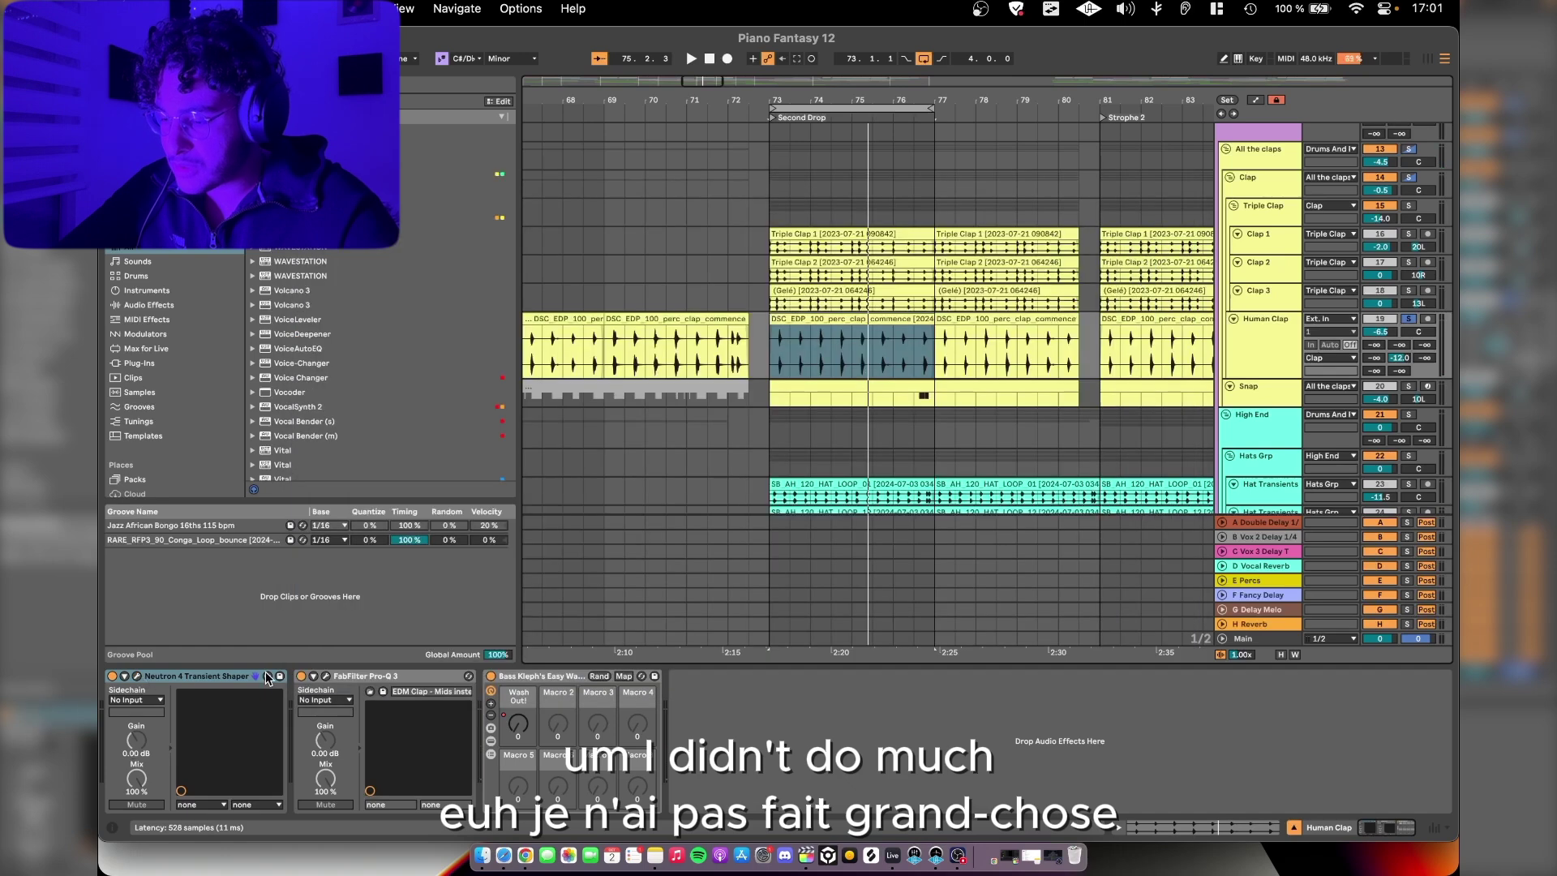
{"action": "left_click", "coordinate": [327, 676]}
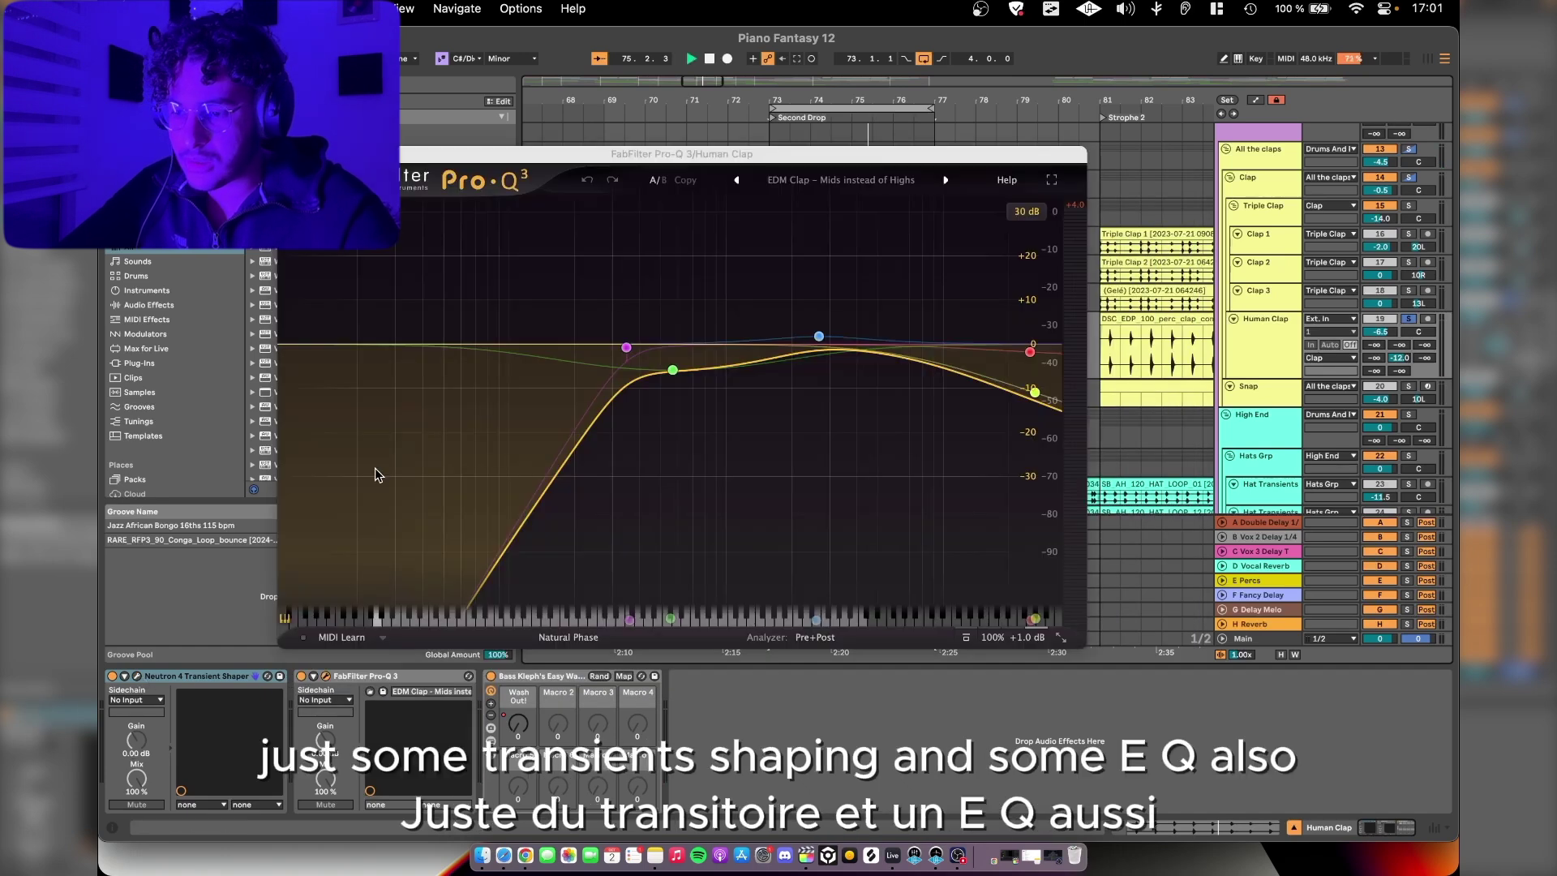
{"action": "key", "text": "space"}
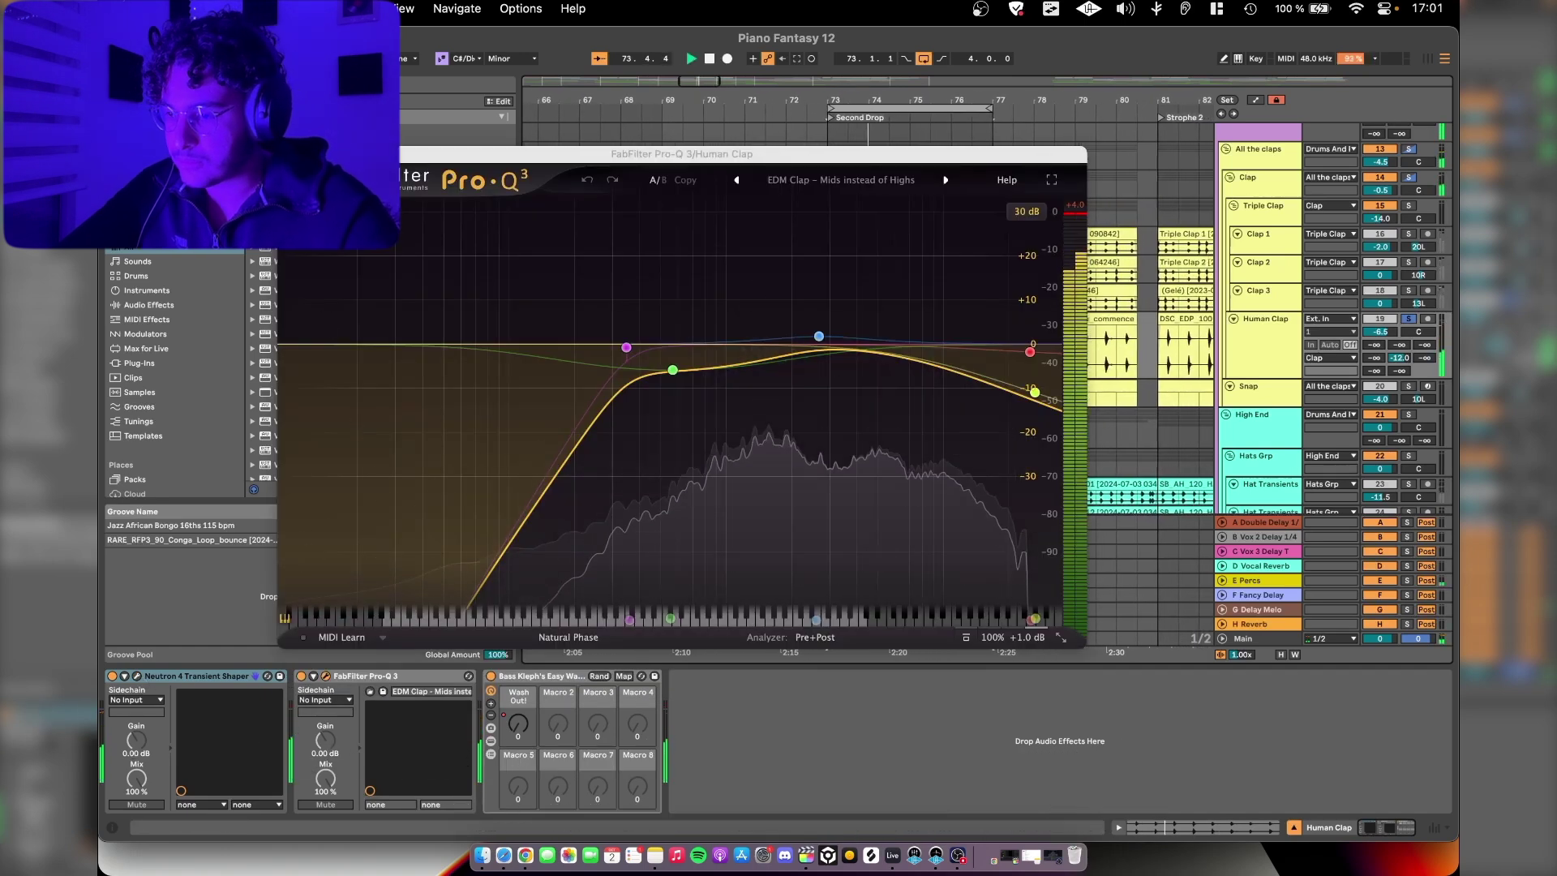
Step: Audition the Clap group while examining its Gem Dopamine, FabFilter Pro-Q 3 and Raum reverb effects
{"action": "left_click", "coordinate": [1246, 167]}
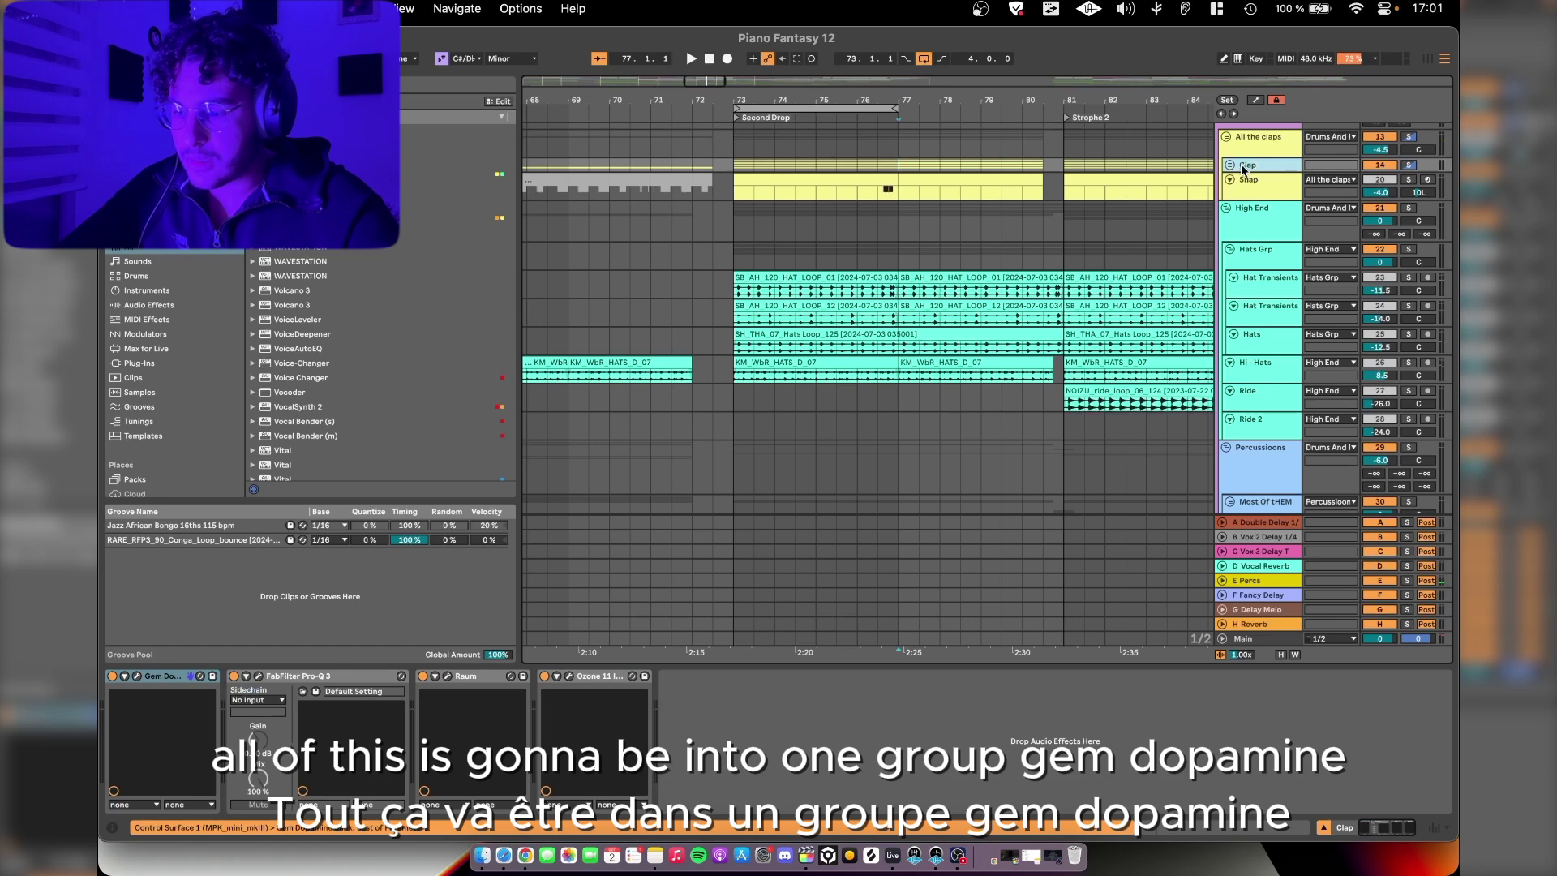
{"action": "left_click", "coordinate": [1229, 165]}
{"action": "left_click", "coordinate": [137, 676]}
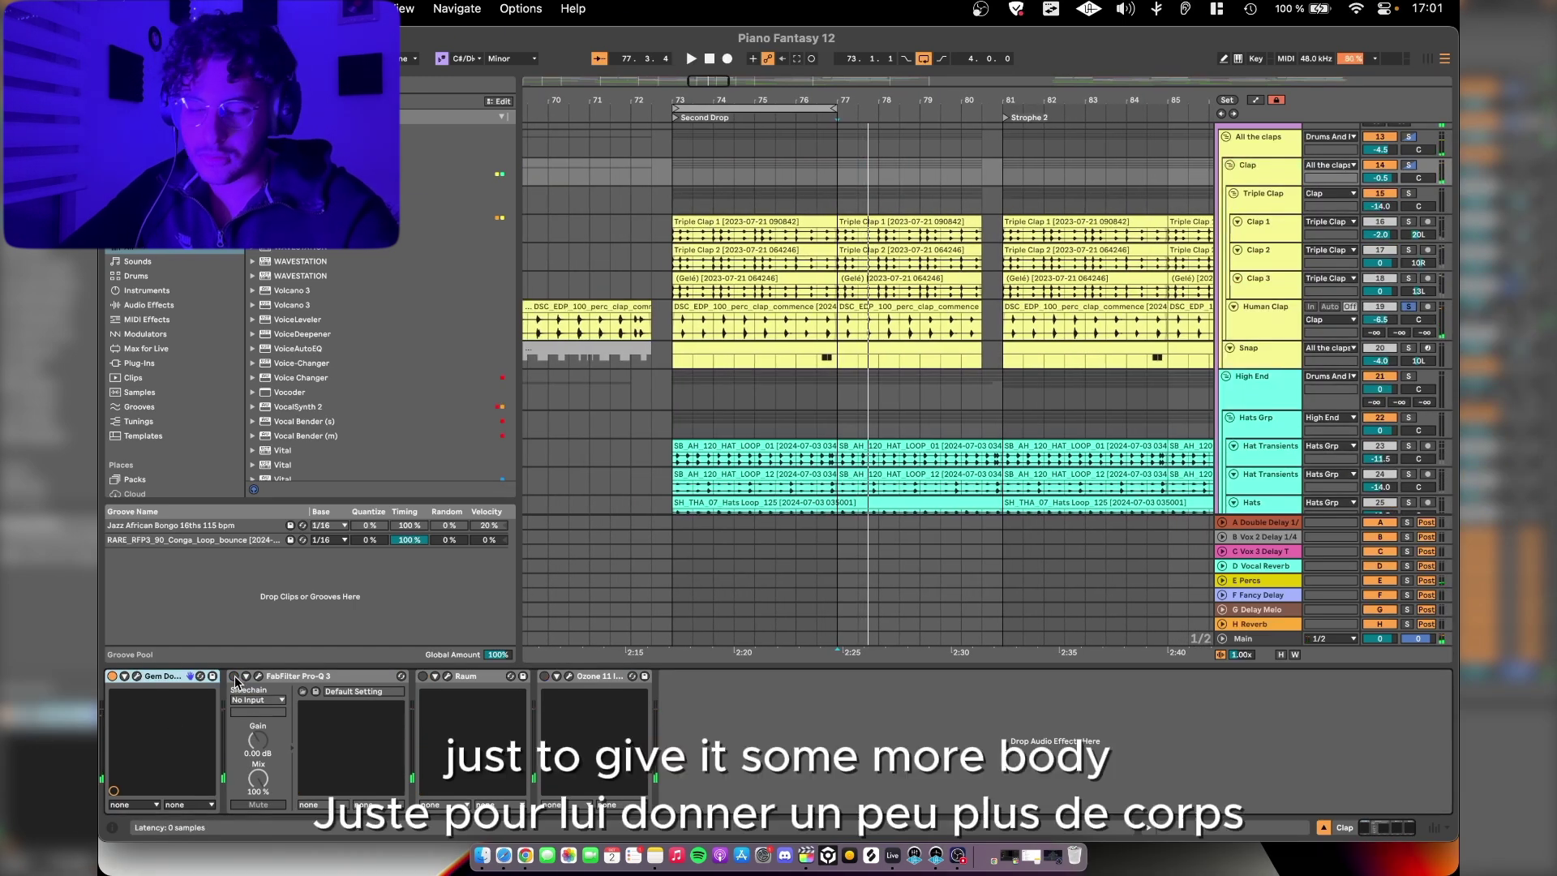
{"action": "left_click", "coordinate": [766, 217]}
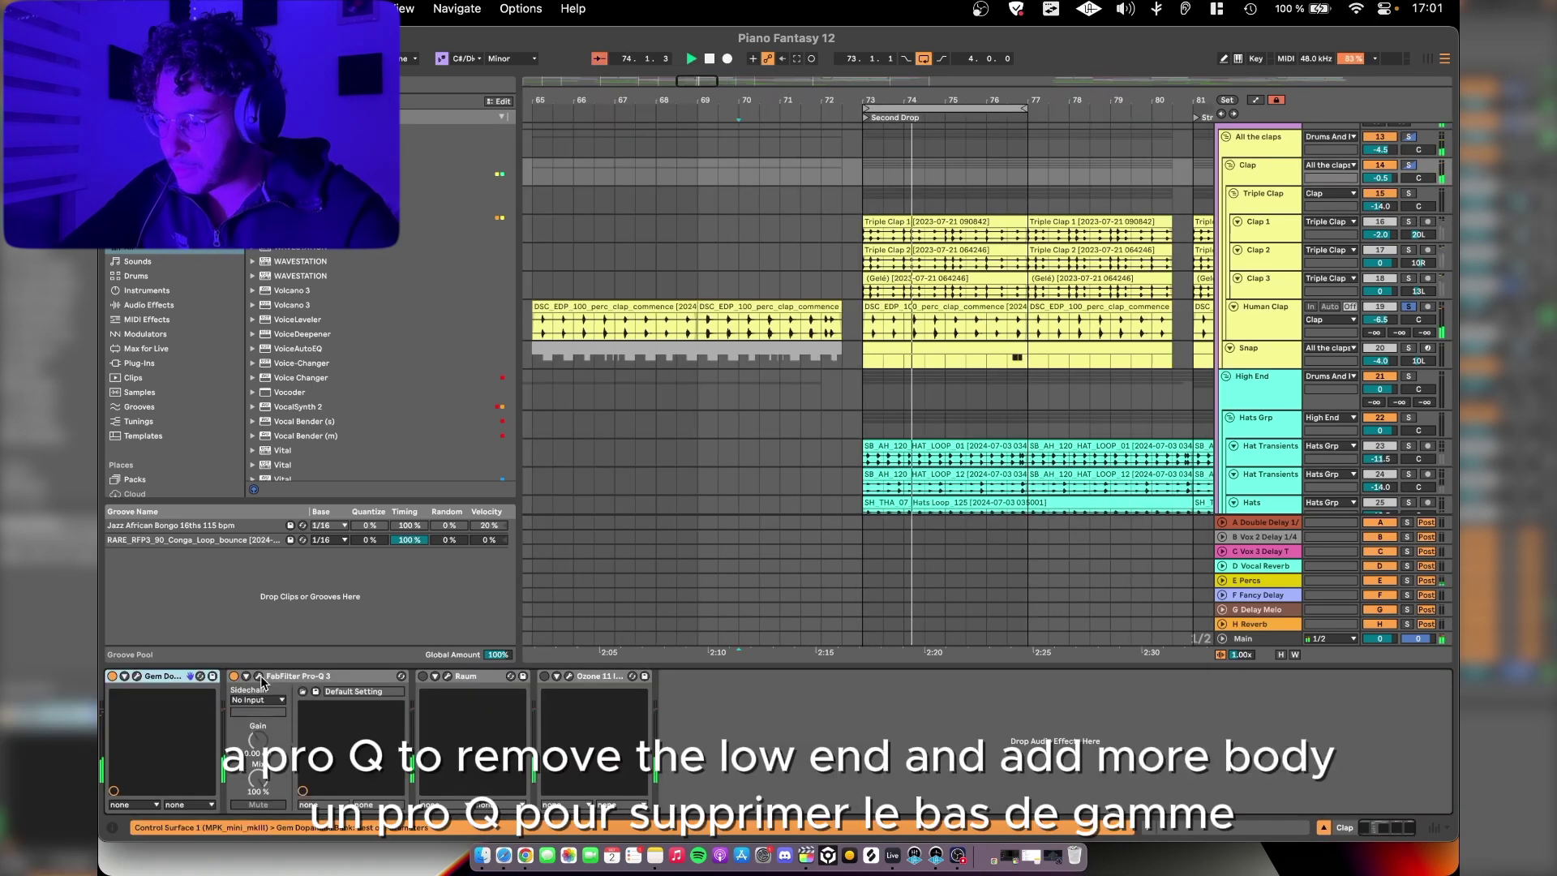
{"action": "left_click", "coordinate": [260, 676]}
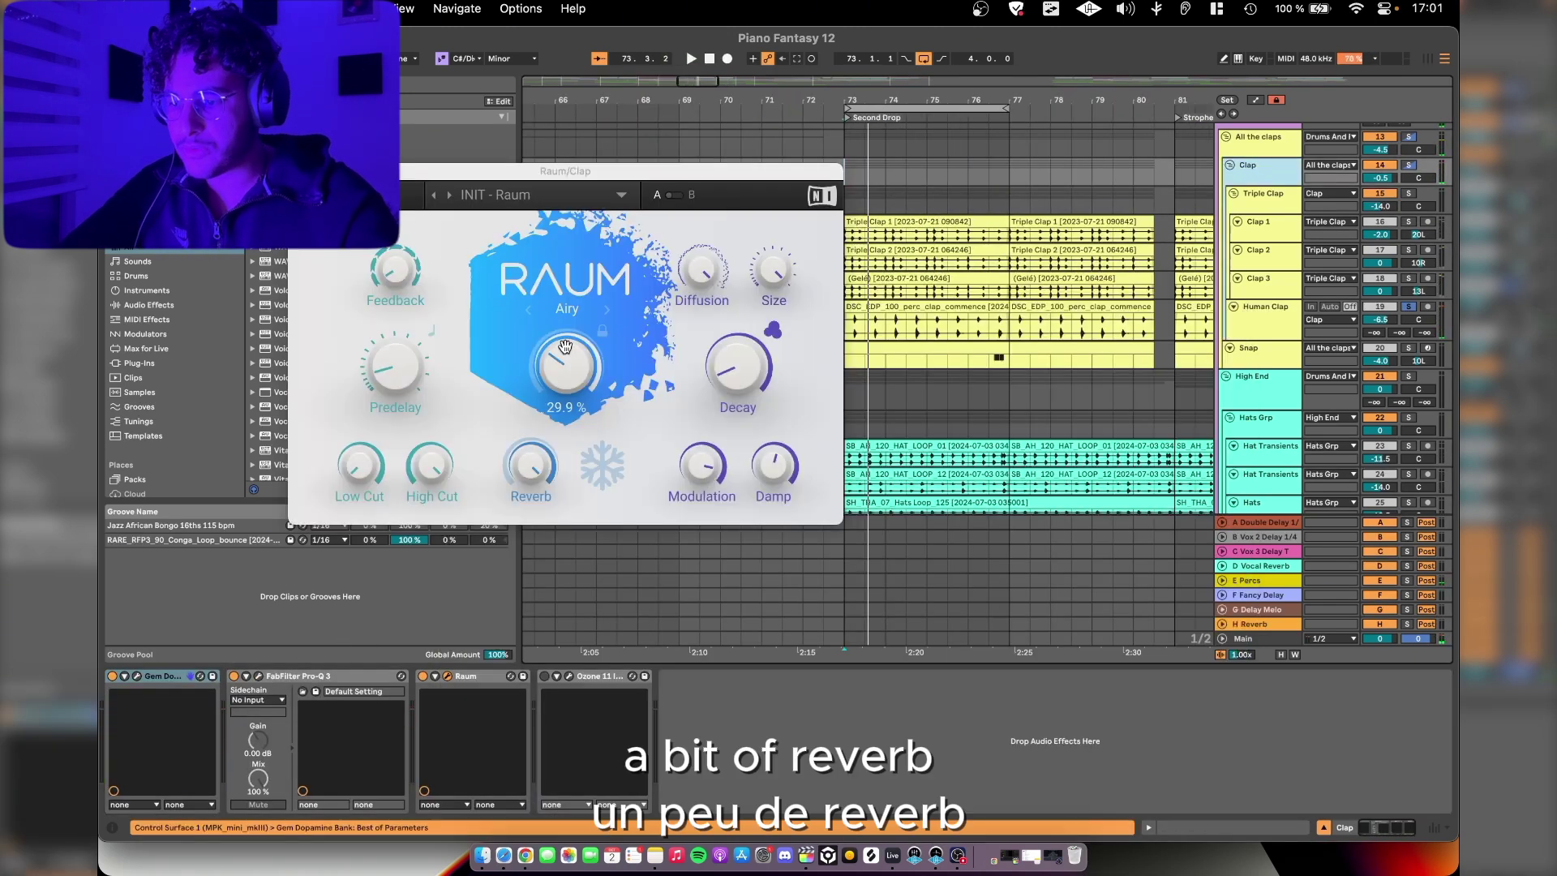
{"action": "key", "text": "space"}
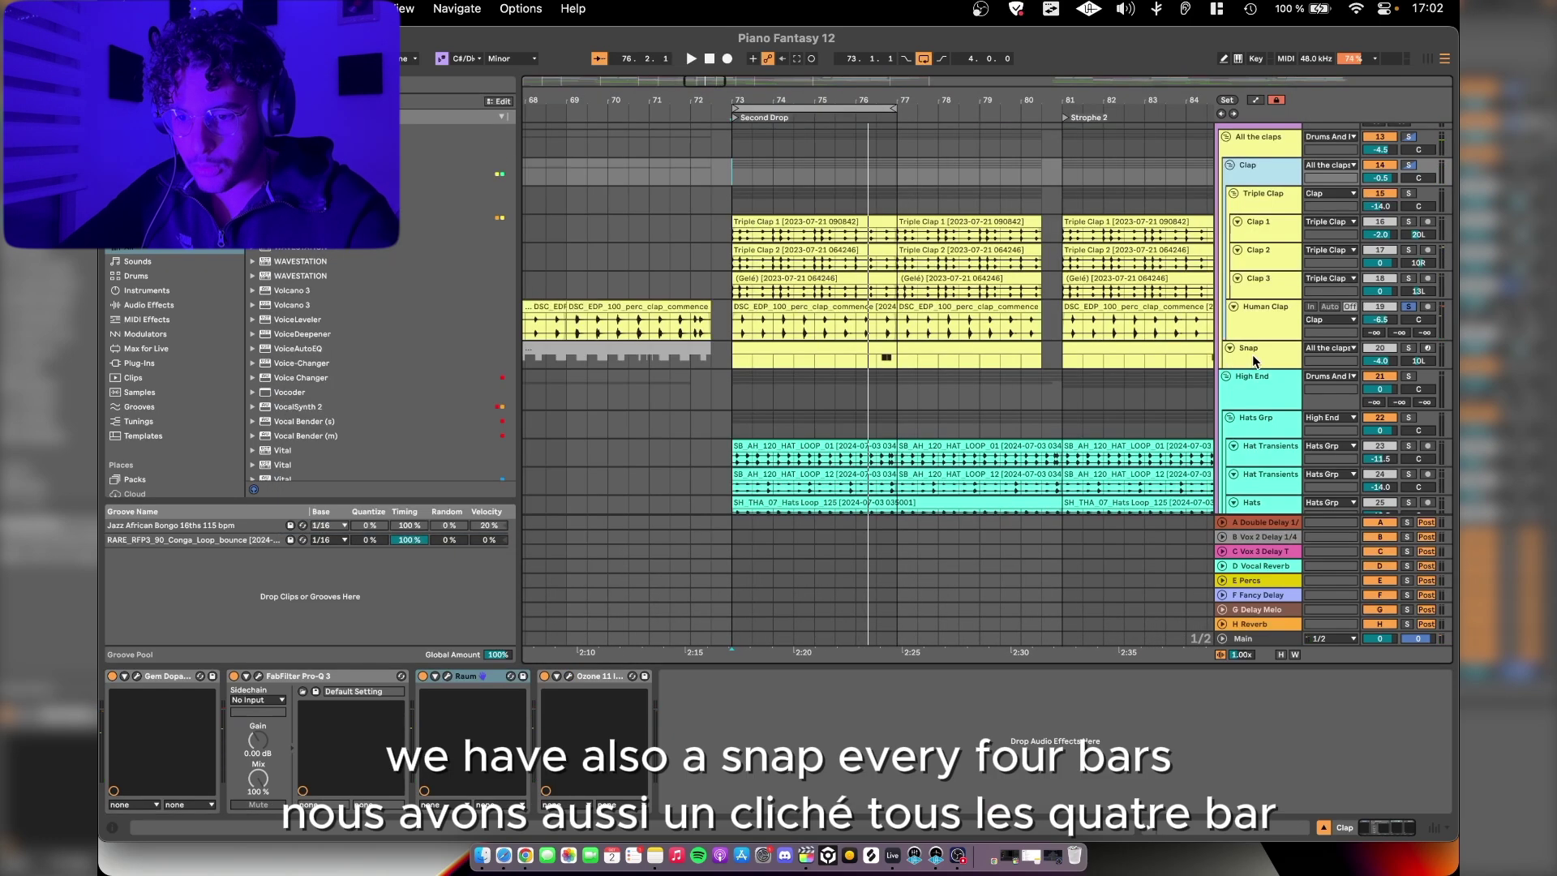
Step: Solo the Snap track, enlarge it and audition its notes at the end of the four-bar loop
{"action": "key", "text": "super+alt+p"}
{"action": "left_click", "coordinate": [1248, 355]}
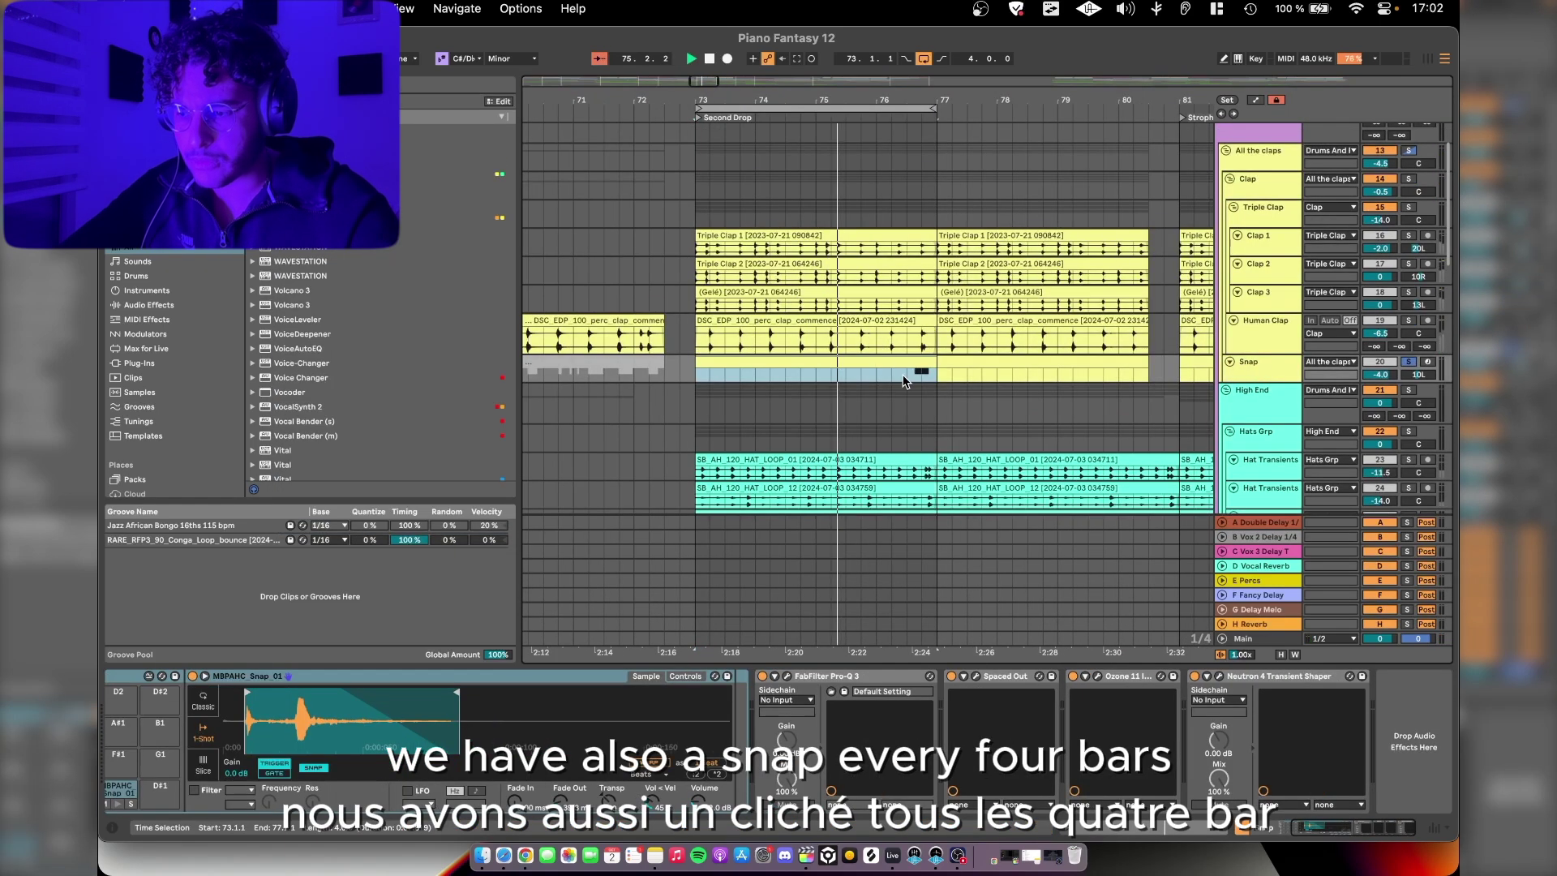
{"action": "key", "text": "alt+Down"}
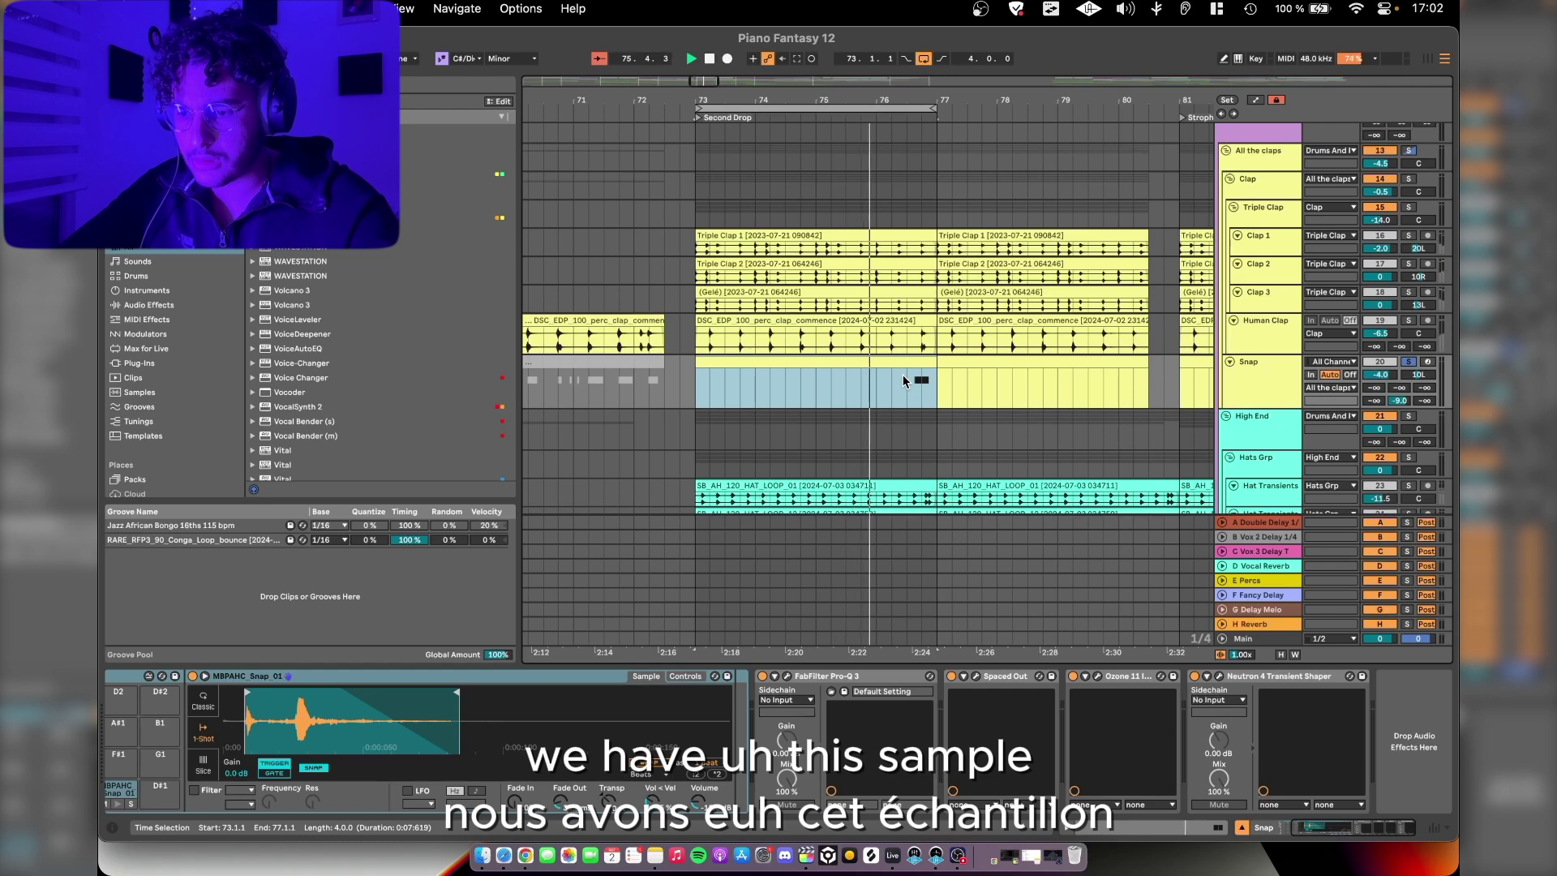
{"action": "scroll", "coordinate": [1062, 369], "scroll_direction": "up", "scroll_amount": 5}
{"action": "left_click", "coordinate": [1062, 369]}
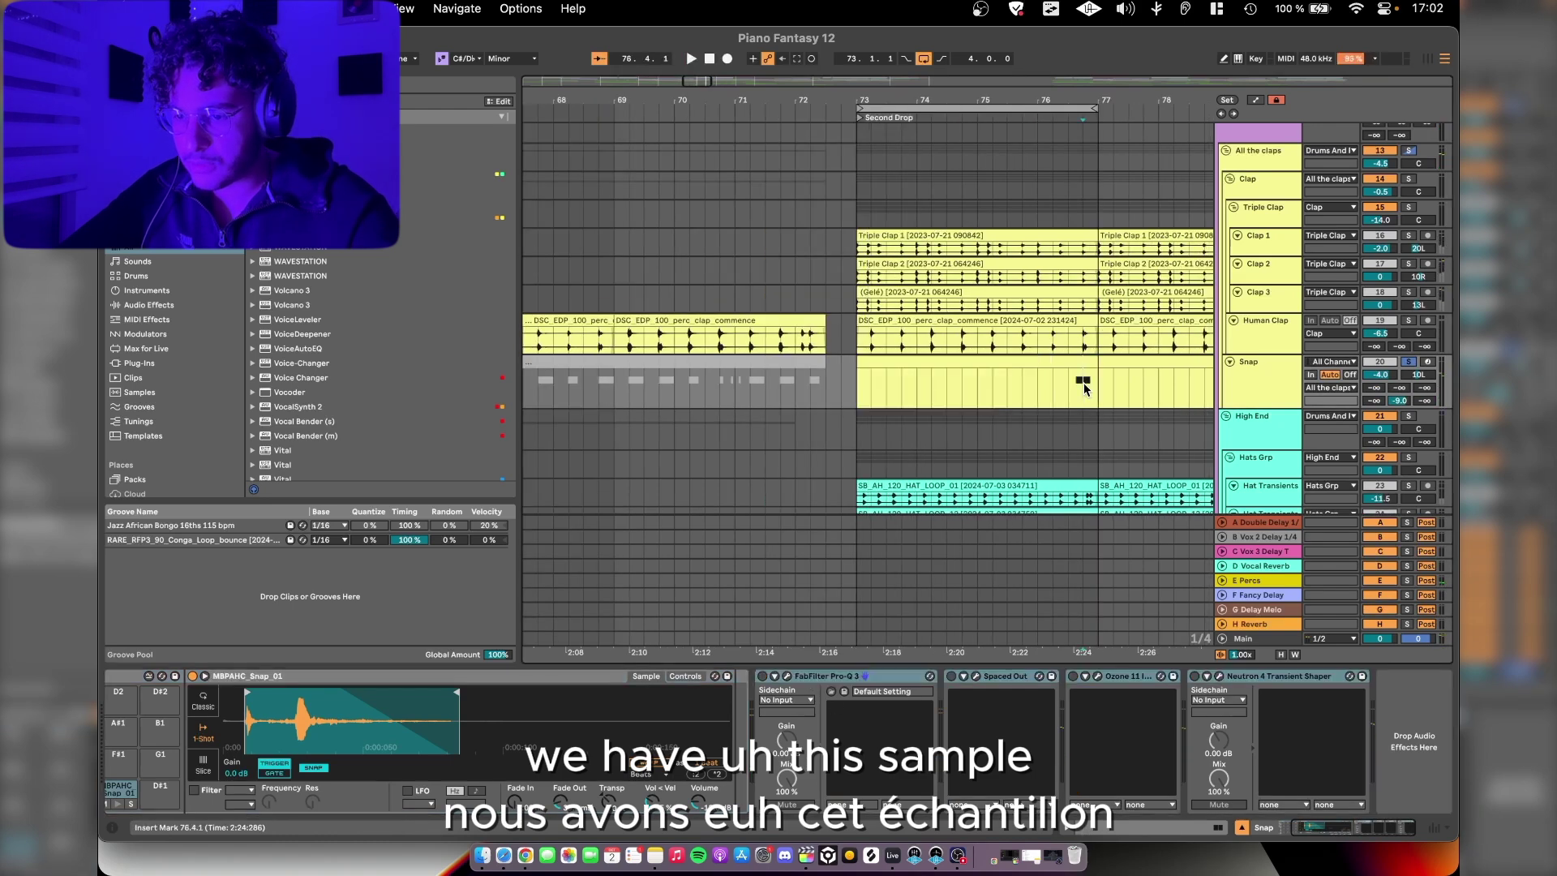
{"action": "key", "text": "space"}
{"action": "scroll", "coordinate": [932, 527], "scroll_direction": "right", "scroll_amount": 1}
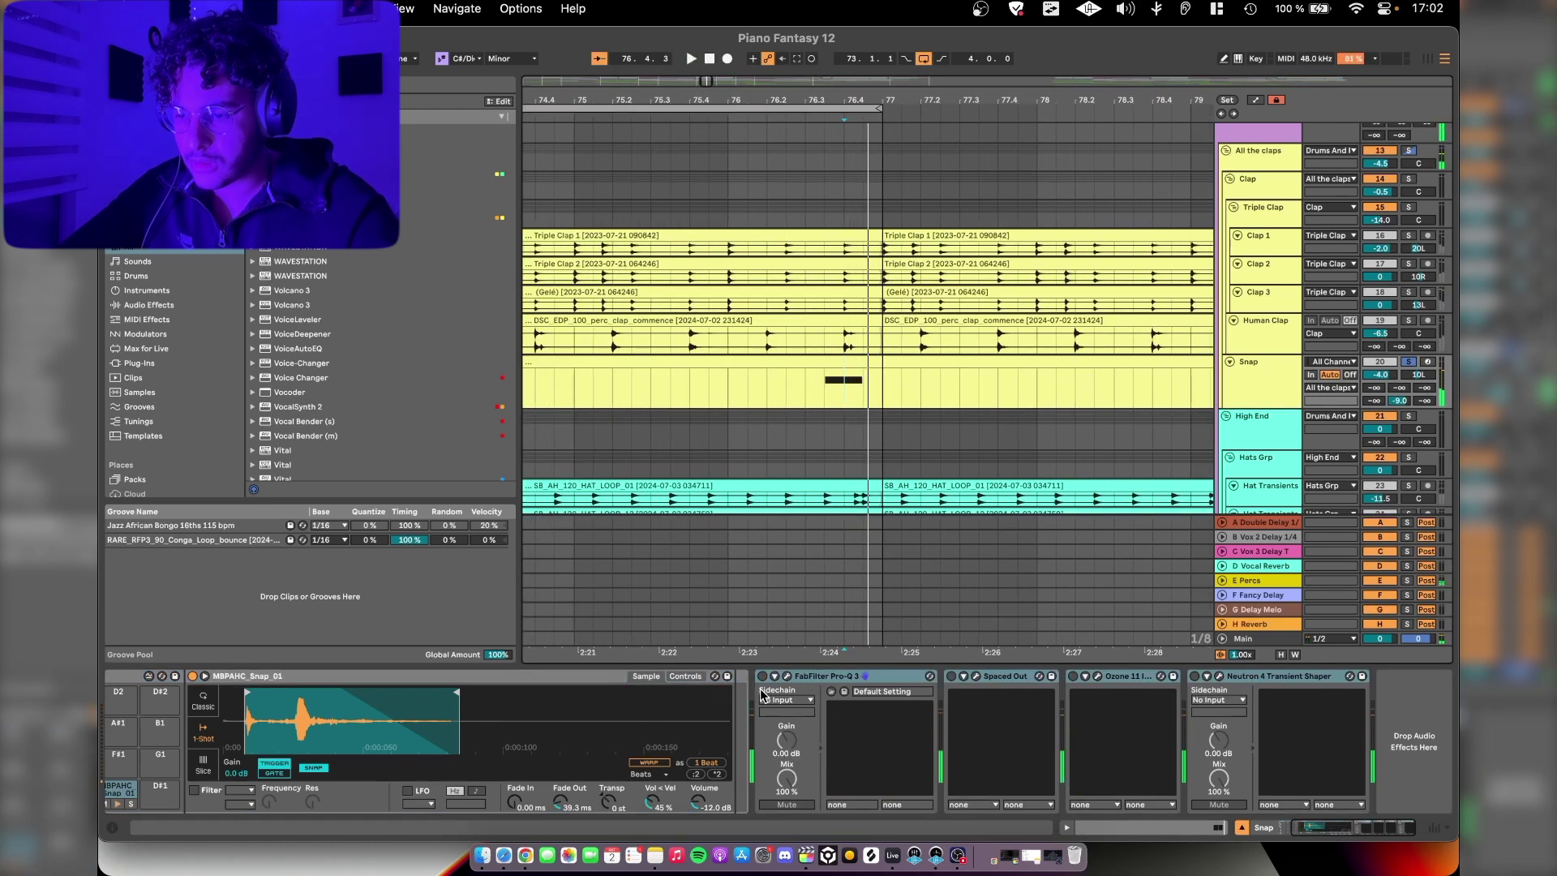
Step: Examine the FabFilter Pro-Q 3 and Spaced Out settings on Snap, auditioning it with the Ozone 11 Imager deactivated
{"action": "left_click", "coordinate": [761, 696]}
{"action": "key", "text": "space"}
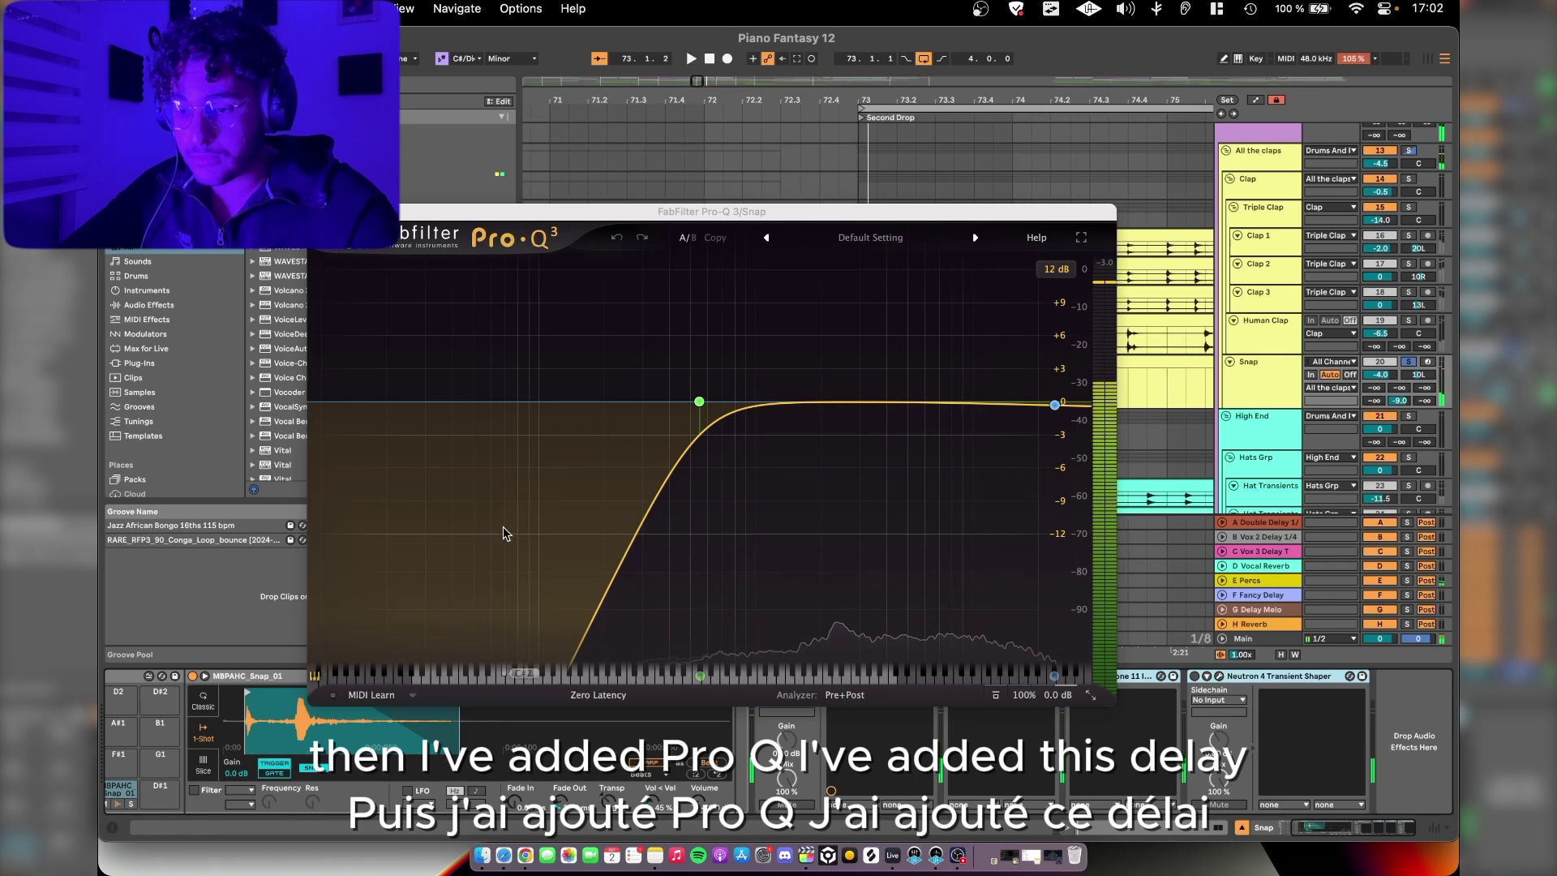
{"action": "left_click", "coordinate": [959, 681]}
{"action": "left_click", "coordinate": [975, 678]}
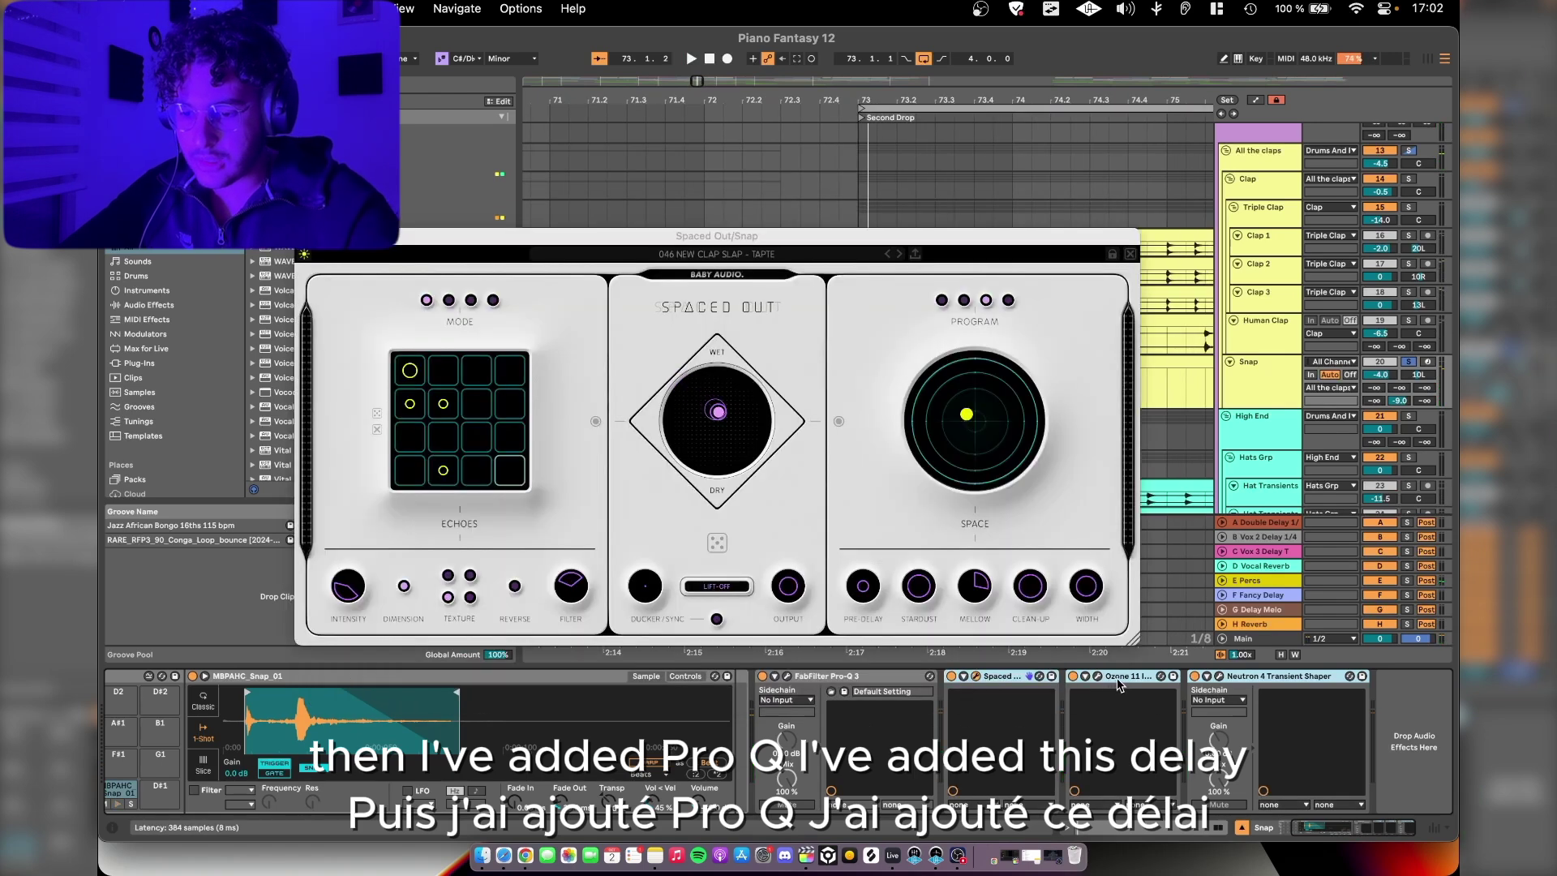
{"action": "left_click", "coordinate": [1117, 681]}
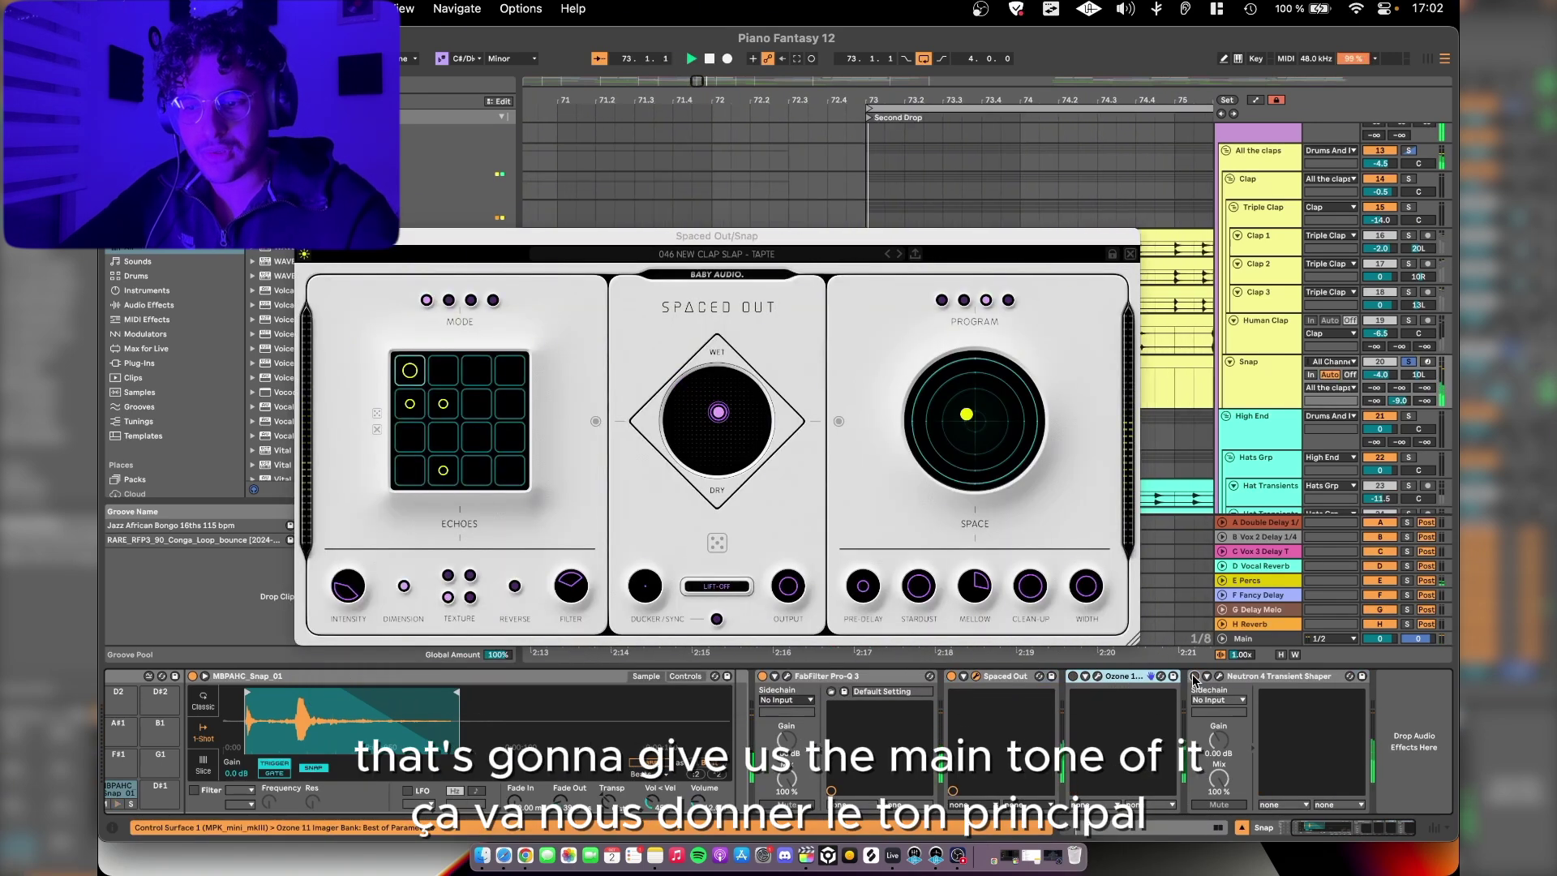
{"action": "key", "text": "space"}
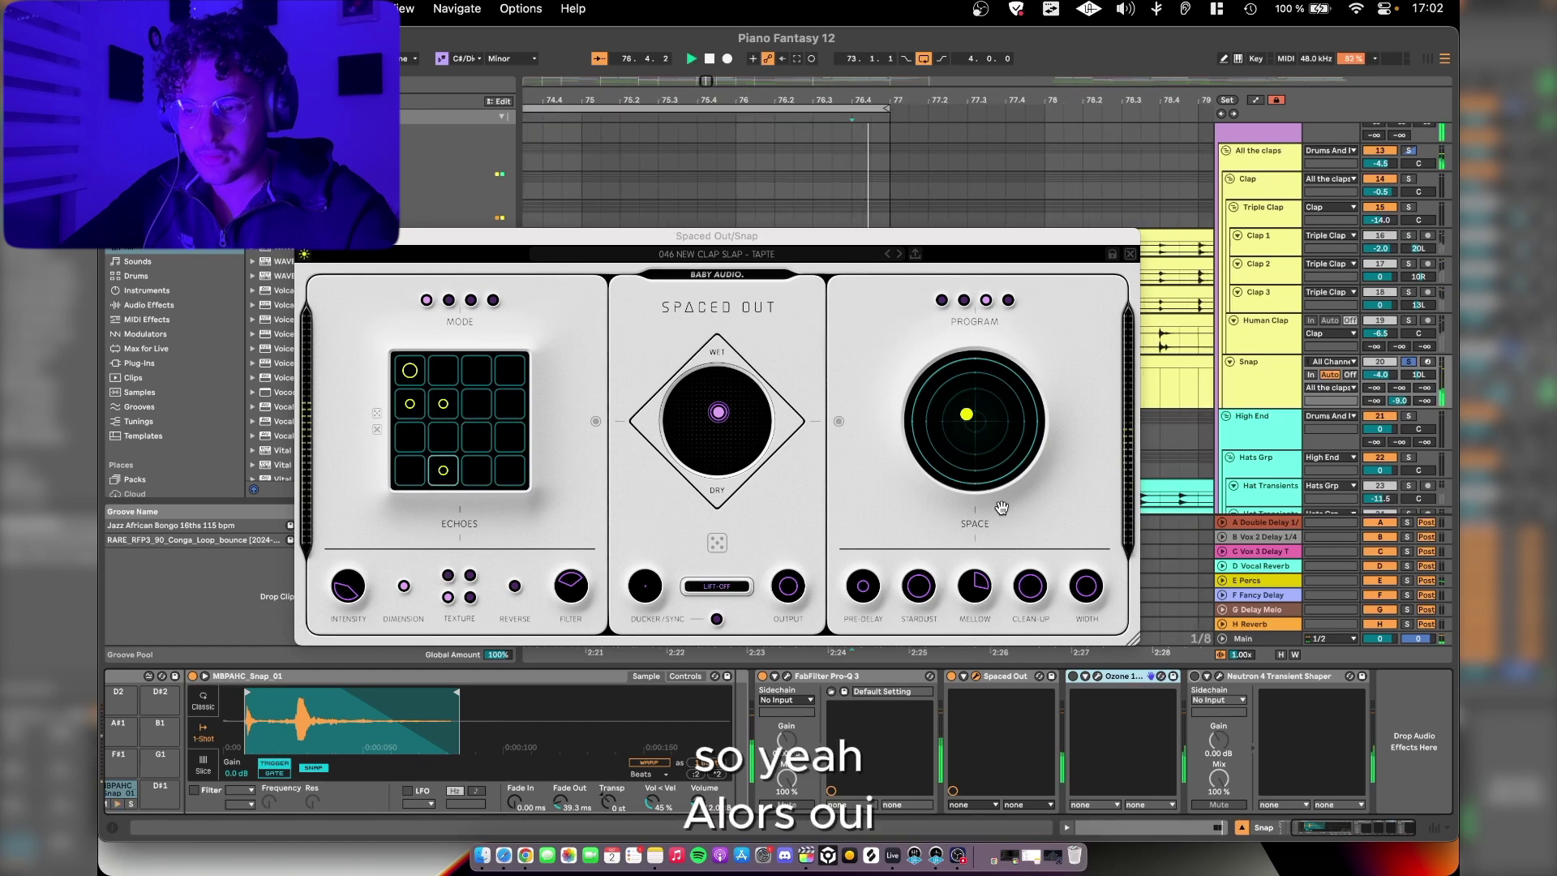
Step: Examine the Ozone 11 Imager and Neutron 4 Transient Shaper settings on the Snap track
{"action": "left_click", "coordinate": [976, 675]}
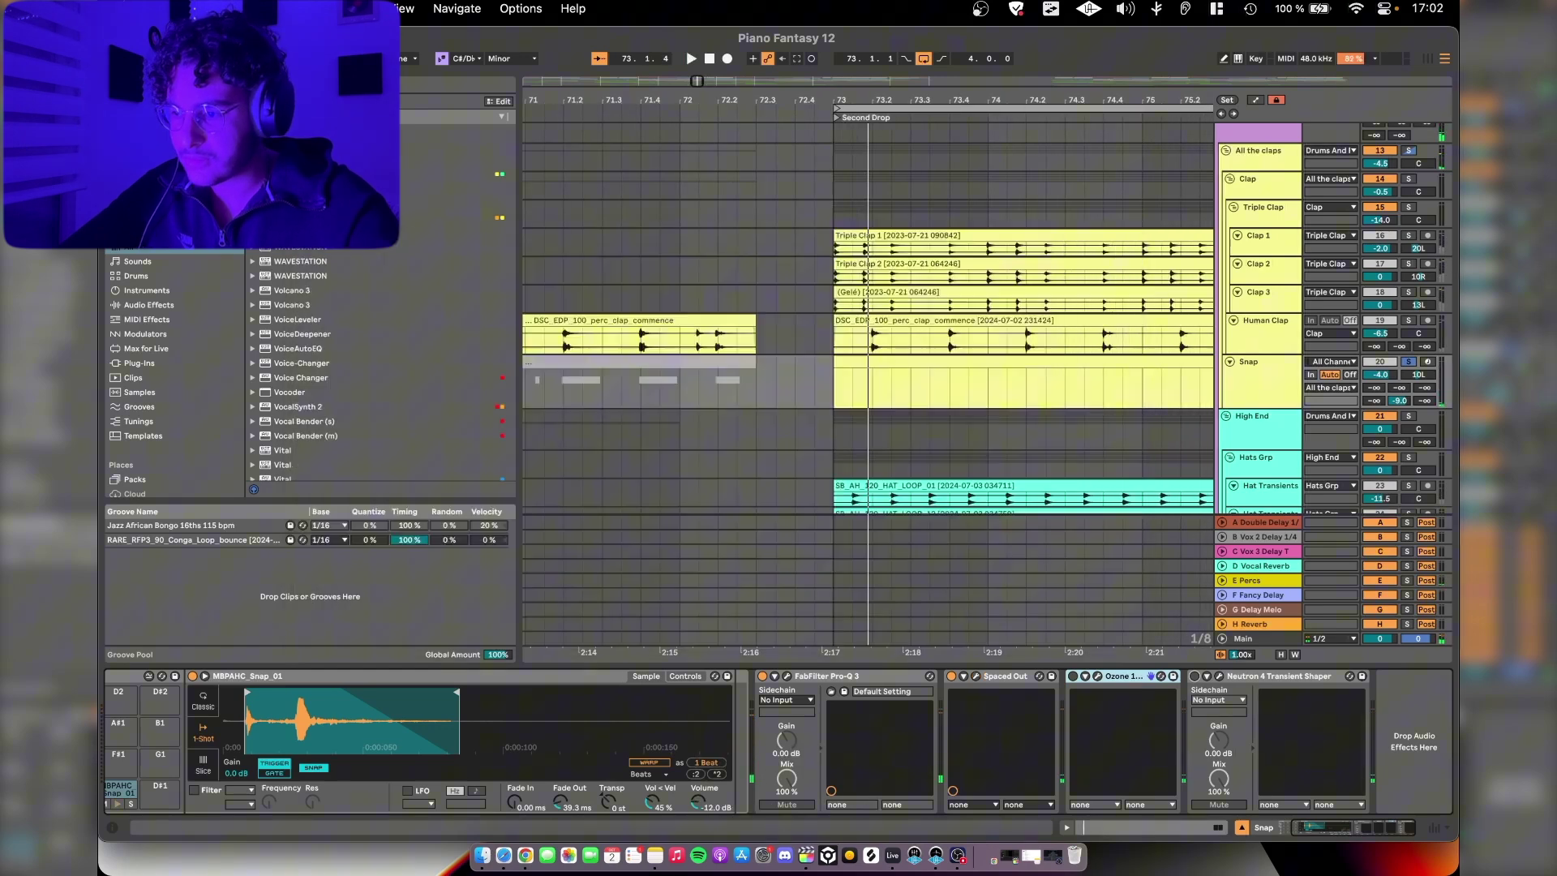
{"action": "left_click", "coordinate": [1095, 676]}
{"action": "left_click", "coordinate": [1095, 676]}
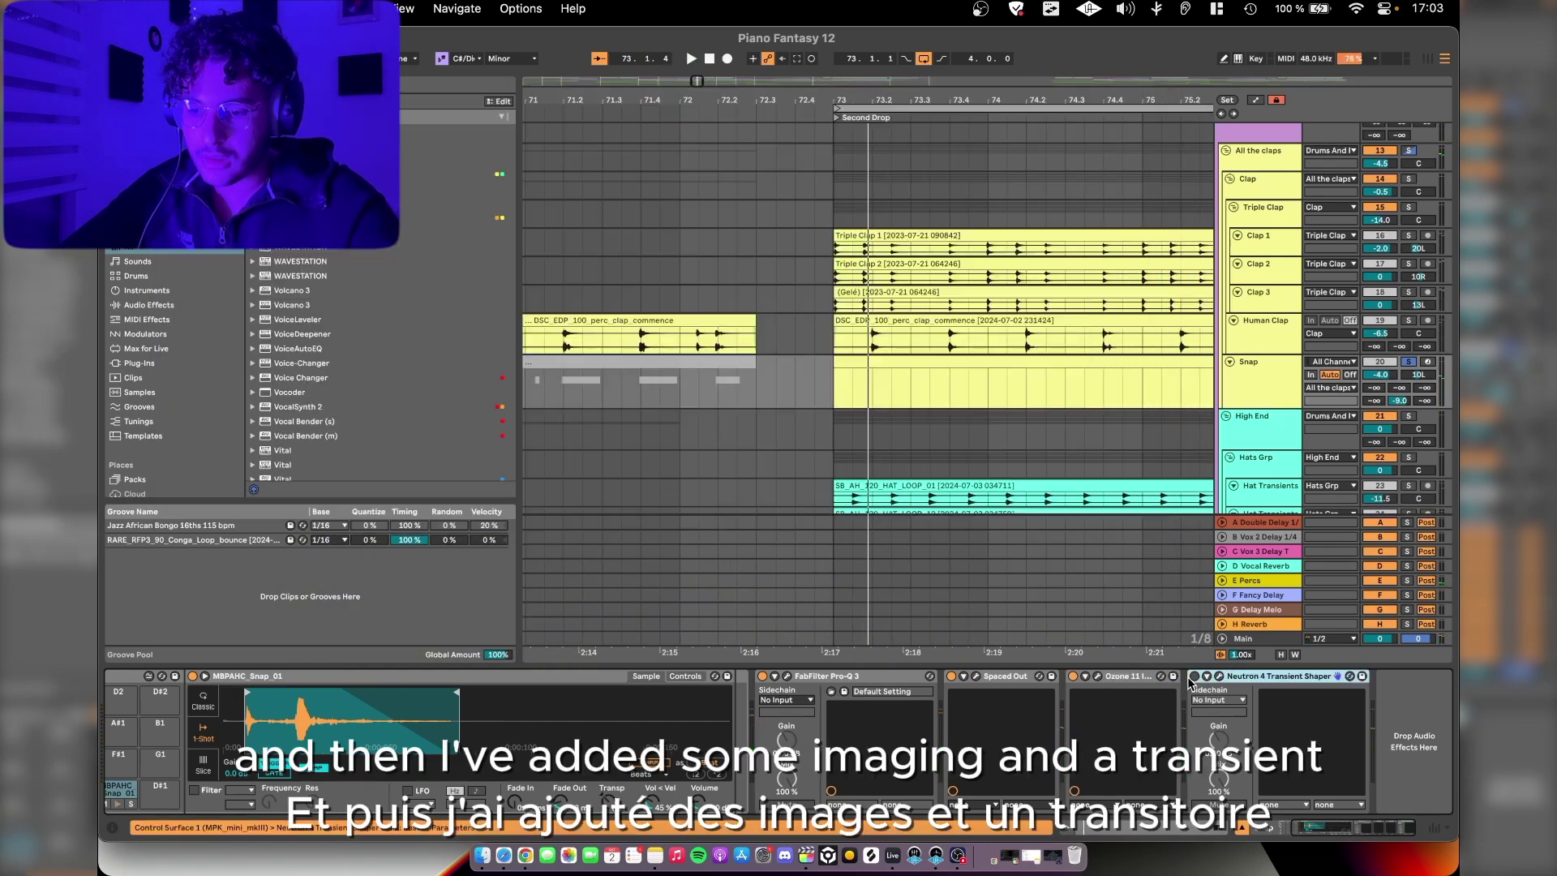
{"action": "left_click", "coordinate": [1218, 676]}
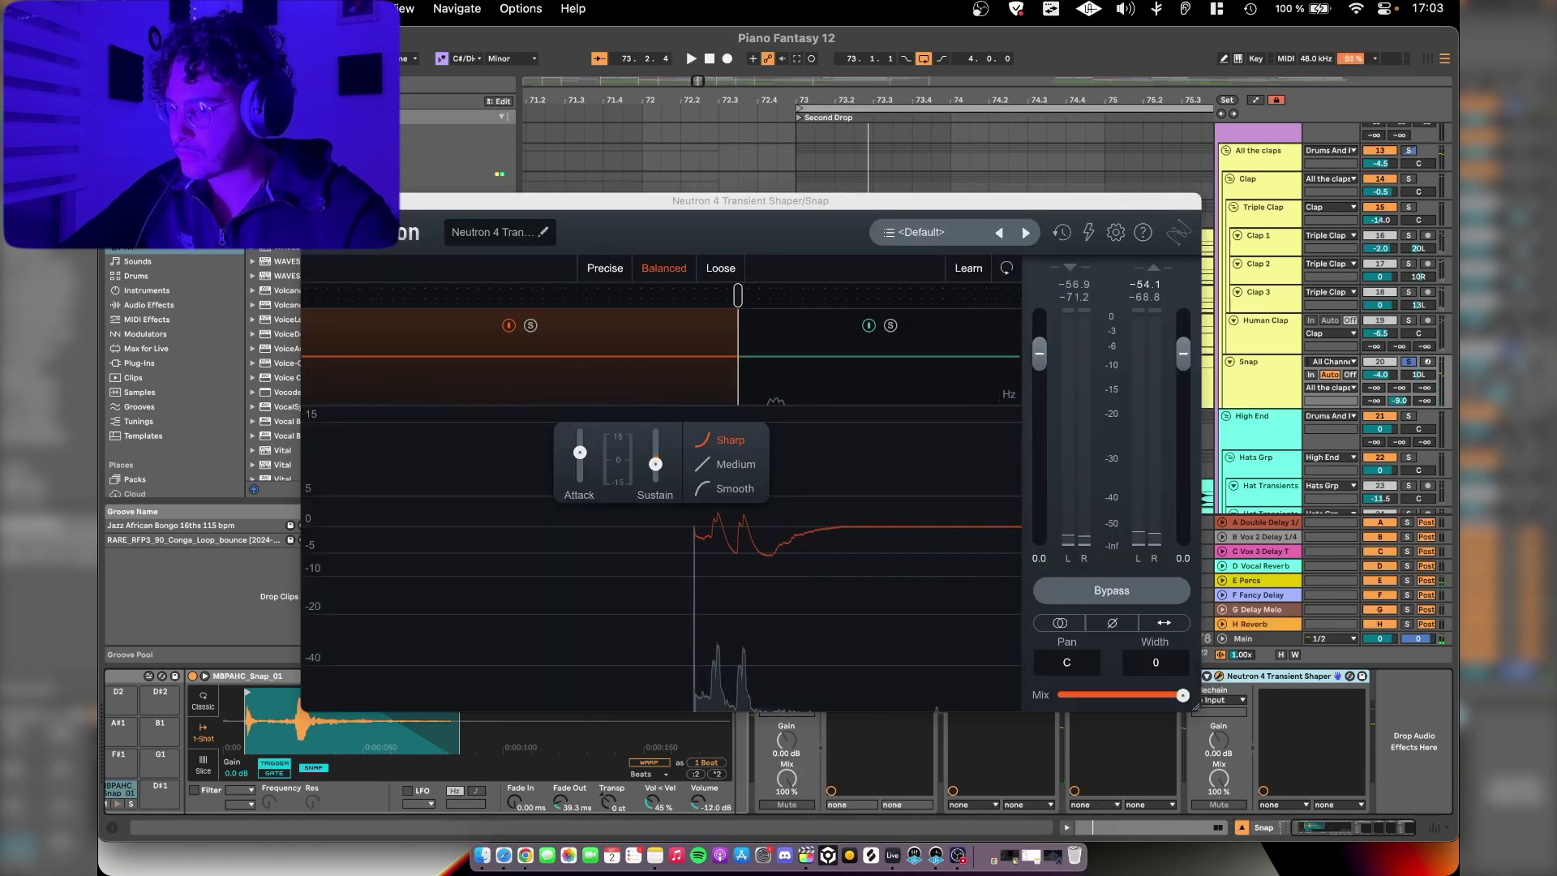
{"action": "left_click", "coordinate": [1292, 194]}
Step: Show the All the claps group's effects and collapse the Clap group and Snap track inside it
{"action": "left_click", "coordinate": [1266, 260]}
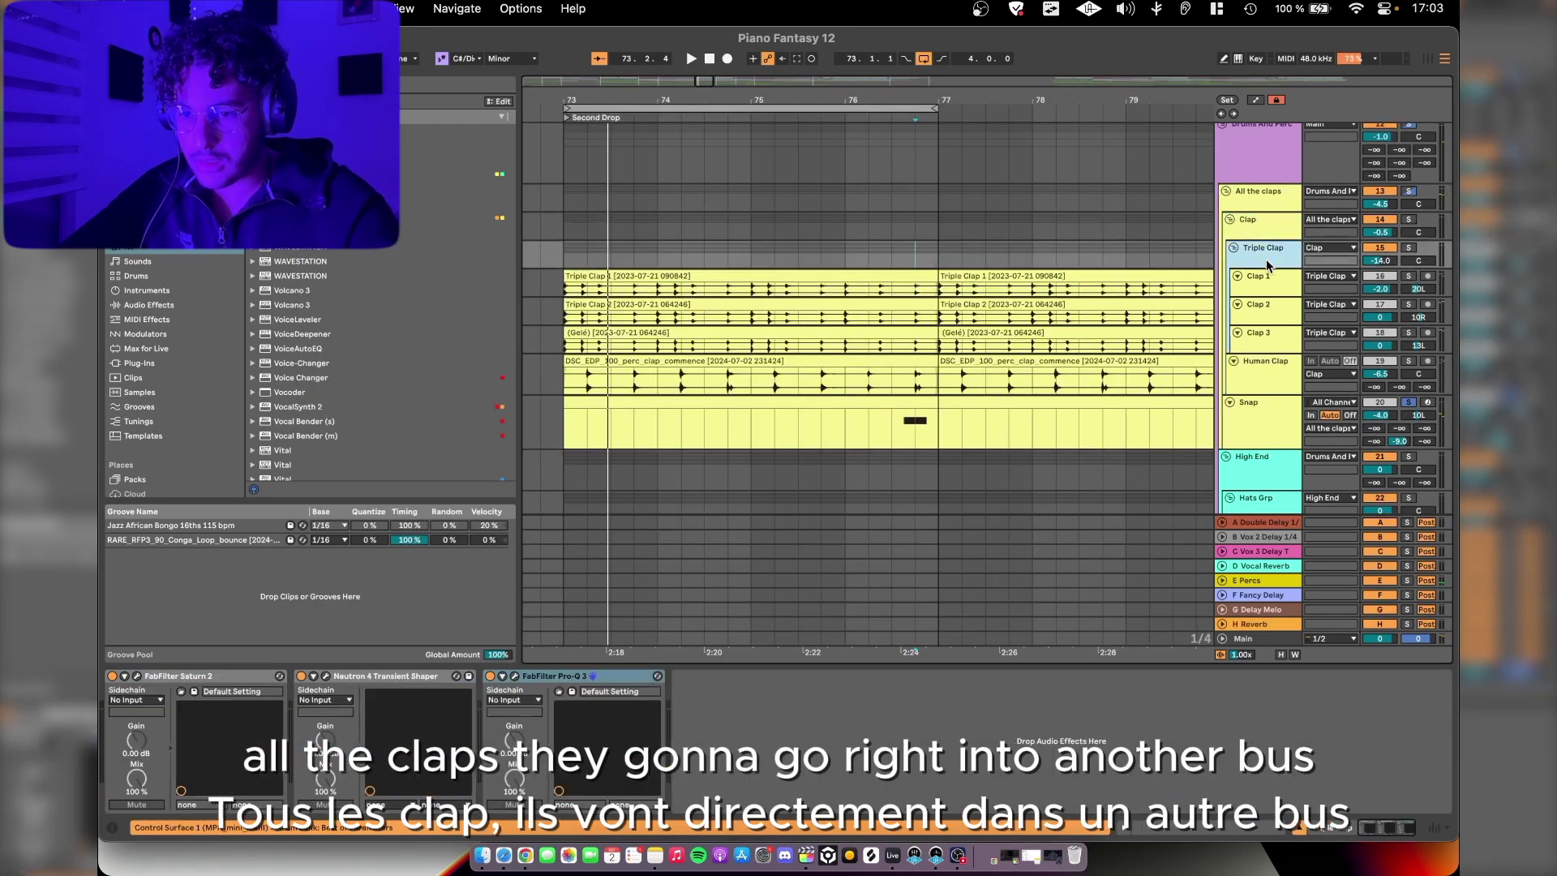
{"action": "left_click", "coordinate": [1263, 202]}
{"action": "left_click", "coordinate": [1229, 219]}
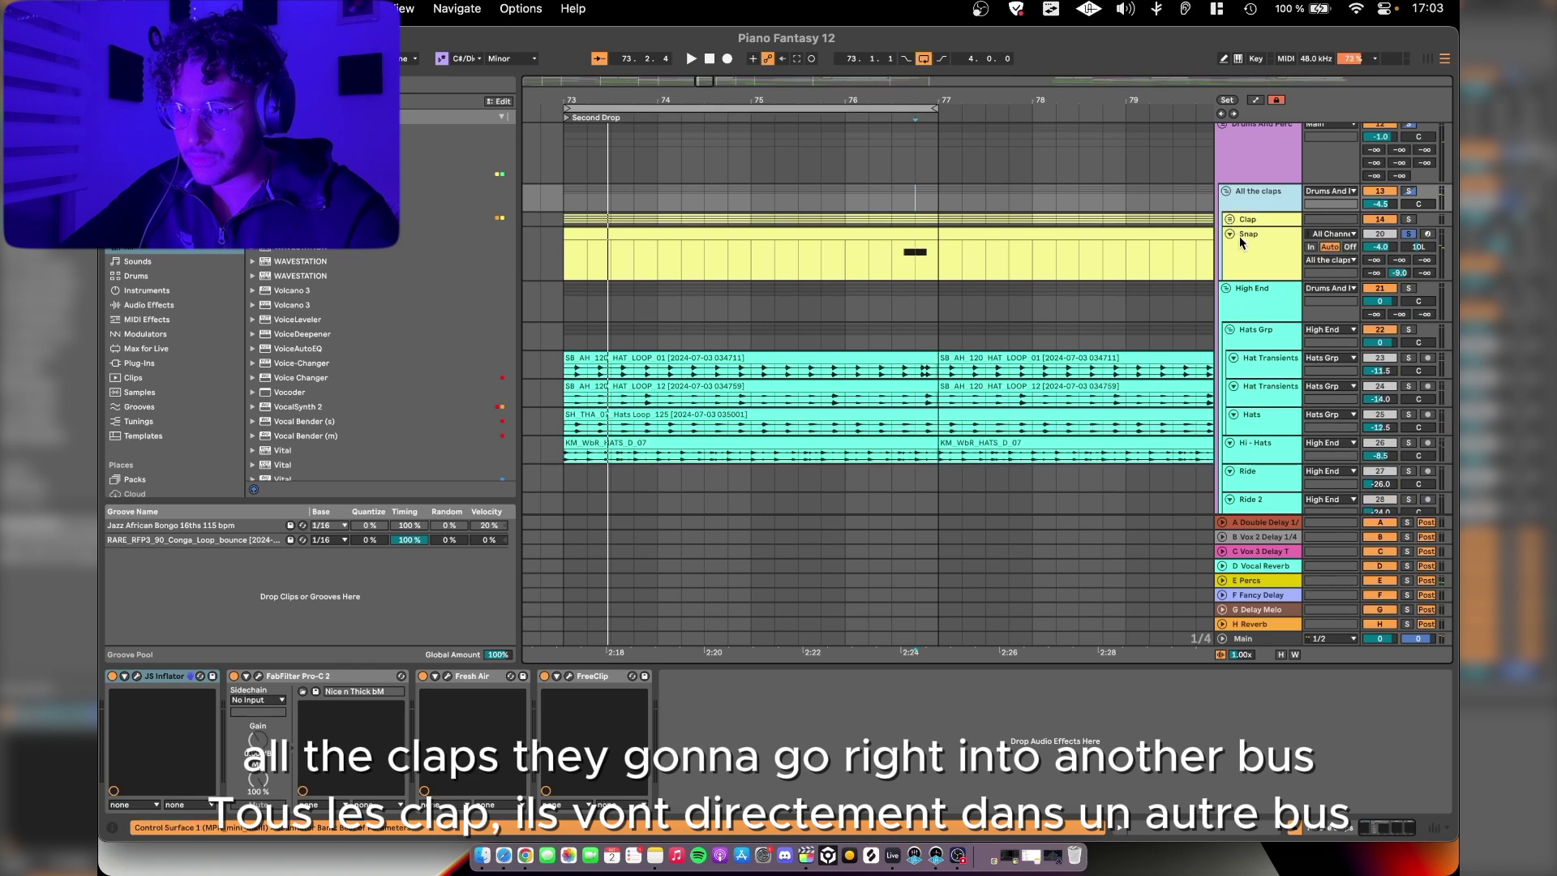
{"action": "left_click", "coordinate": [1229, 234]}
Step: Examine the JS Inflator and FabFilter Pro-C 2 settings on All the claps, auditioning the group through the compressor
{"action": "left_click", "coordinate": [136, 676]}
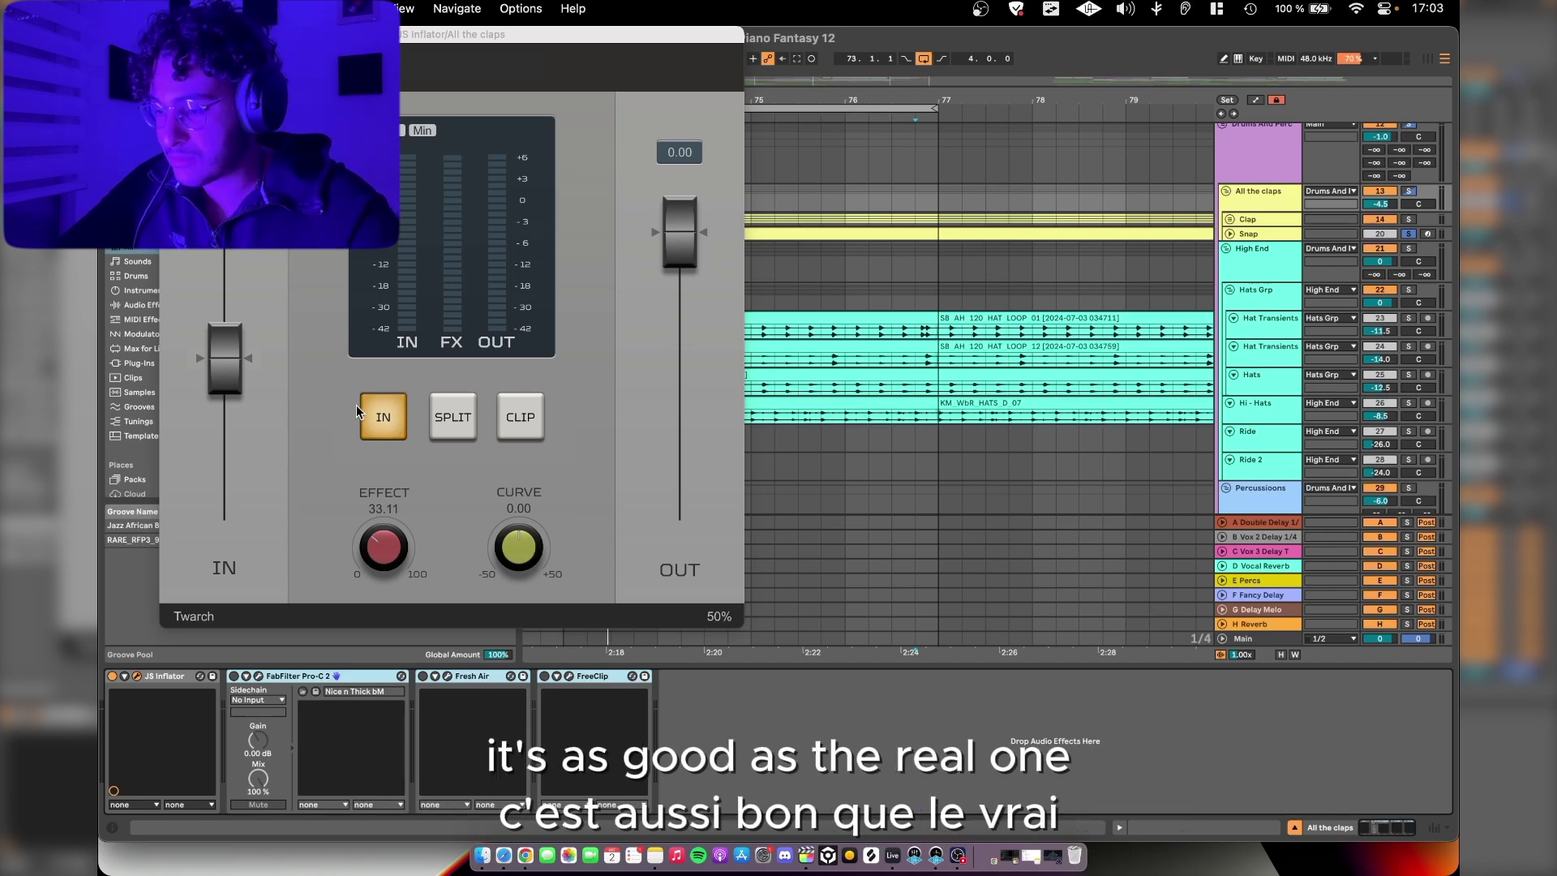
{"action": "left_click", "coordinate": [258, 676]}
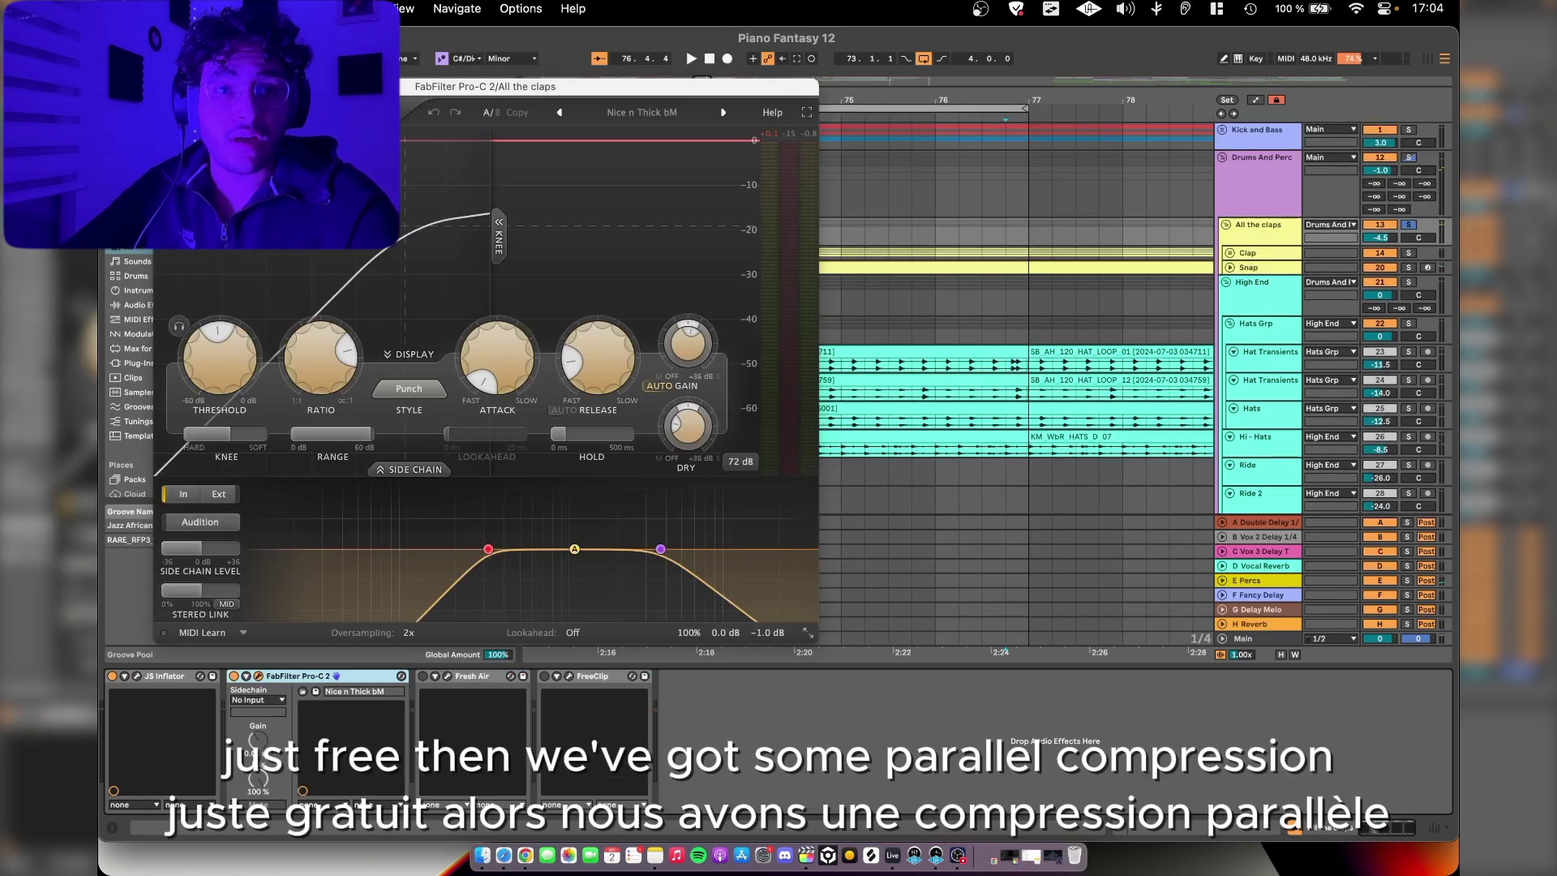
{"action": "key", "text": "space"}
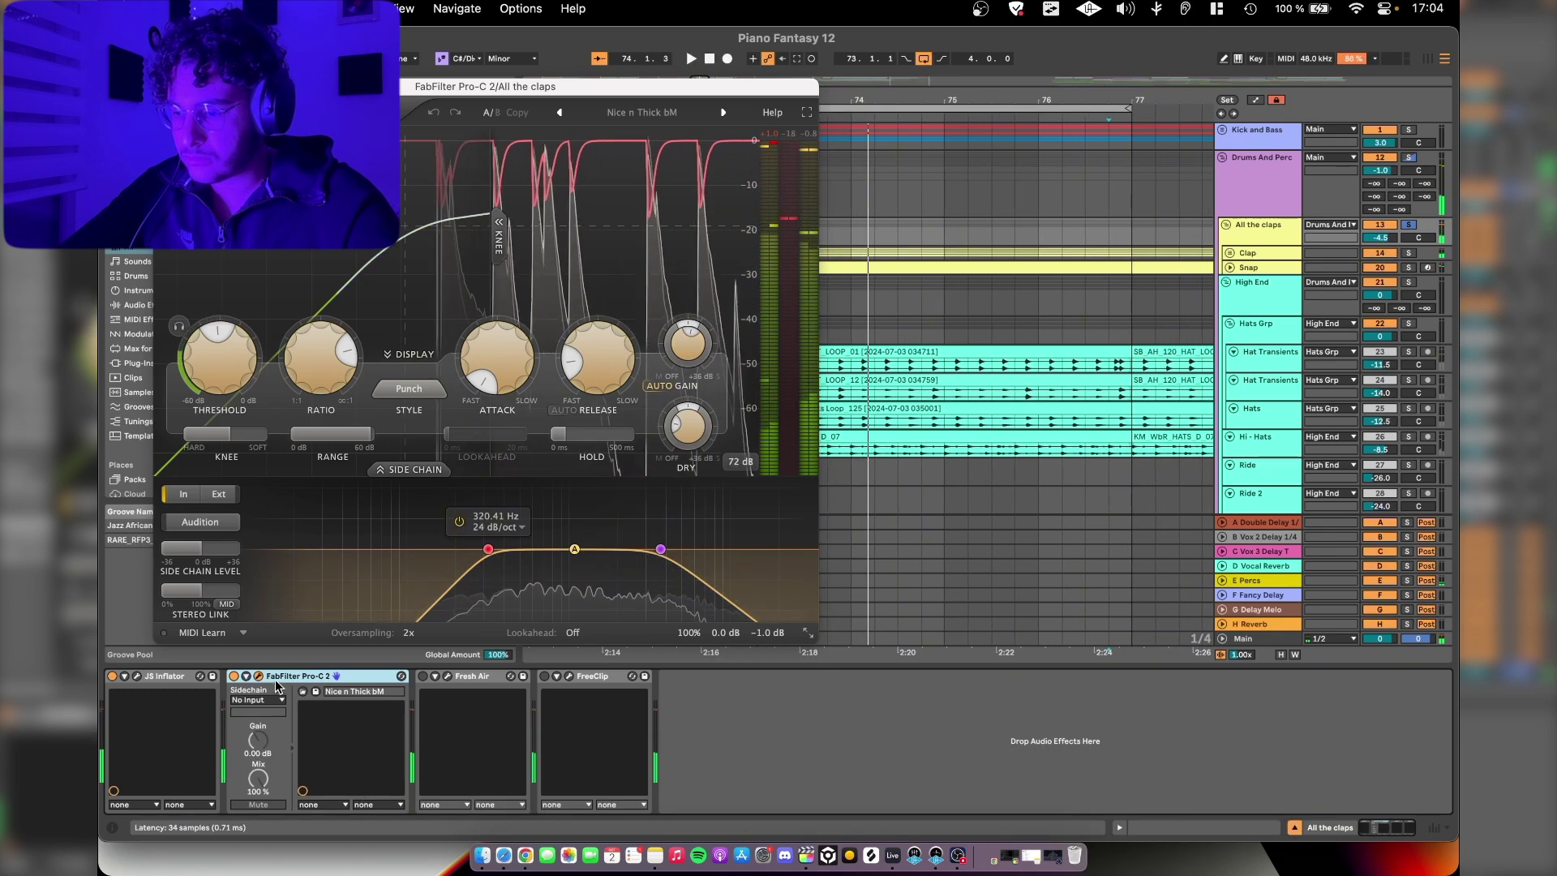
{"action": "left_click", "coordinate": [402, 676]}
Step: Examine the Fresh Air and FreeClip settings on All the claps while the group plays
{"action": "left_click", "coordinate": [447, 676]}
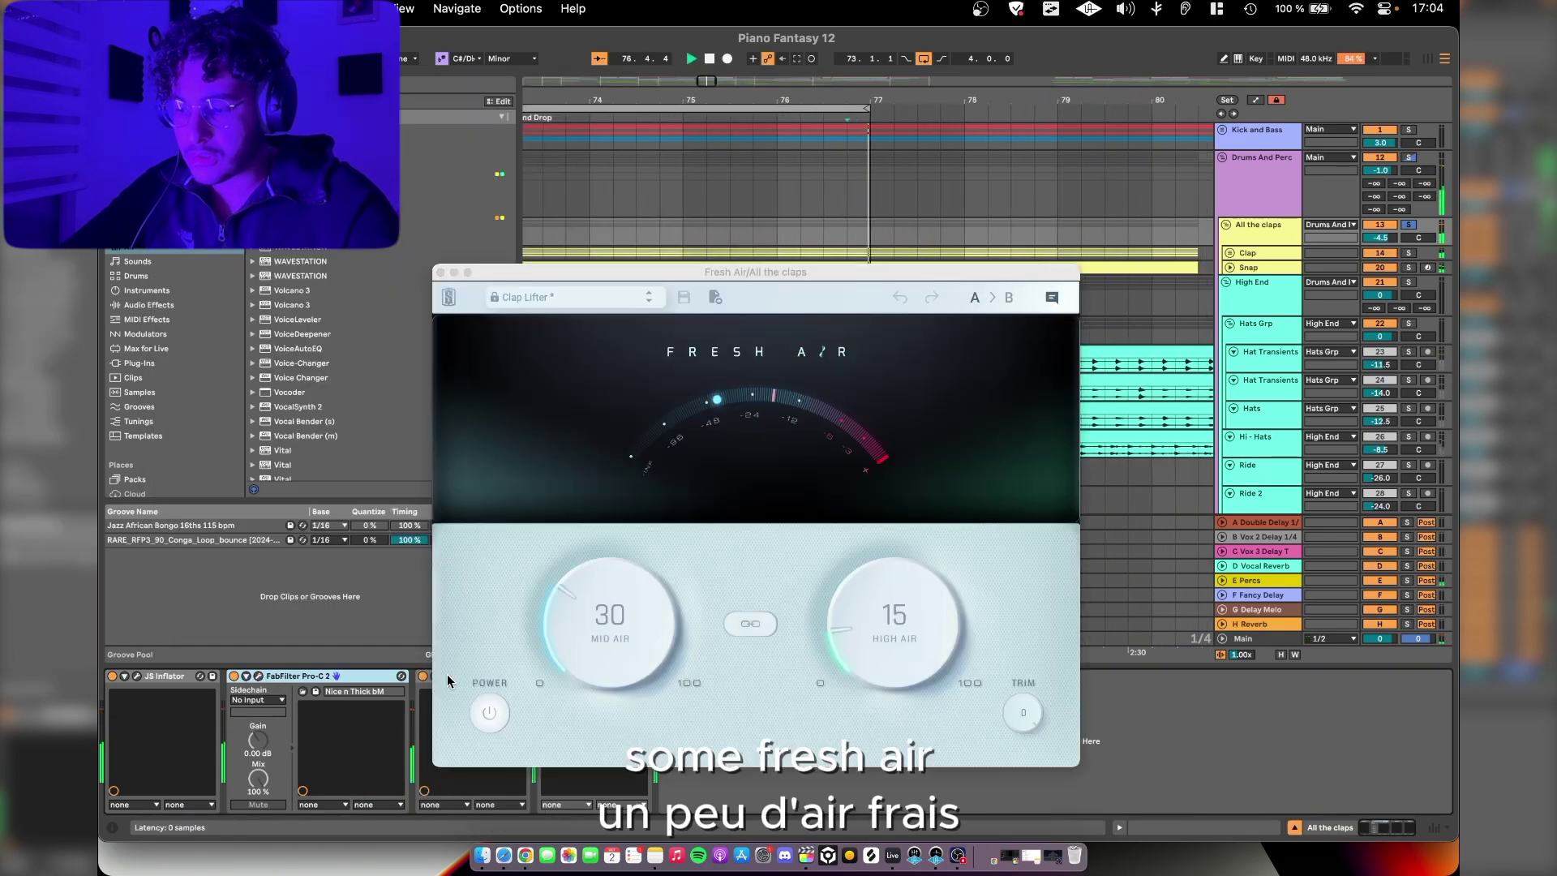
{"action": "left_click", "coordinate": [438, 270]}
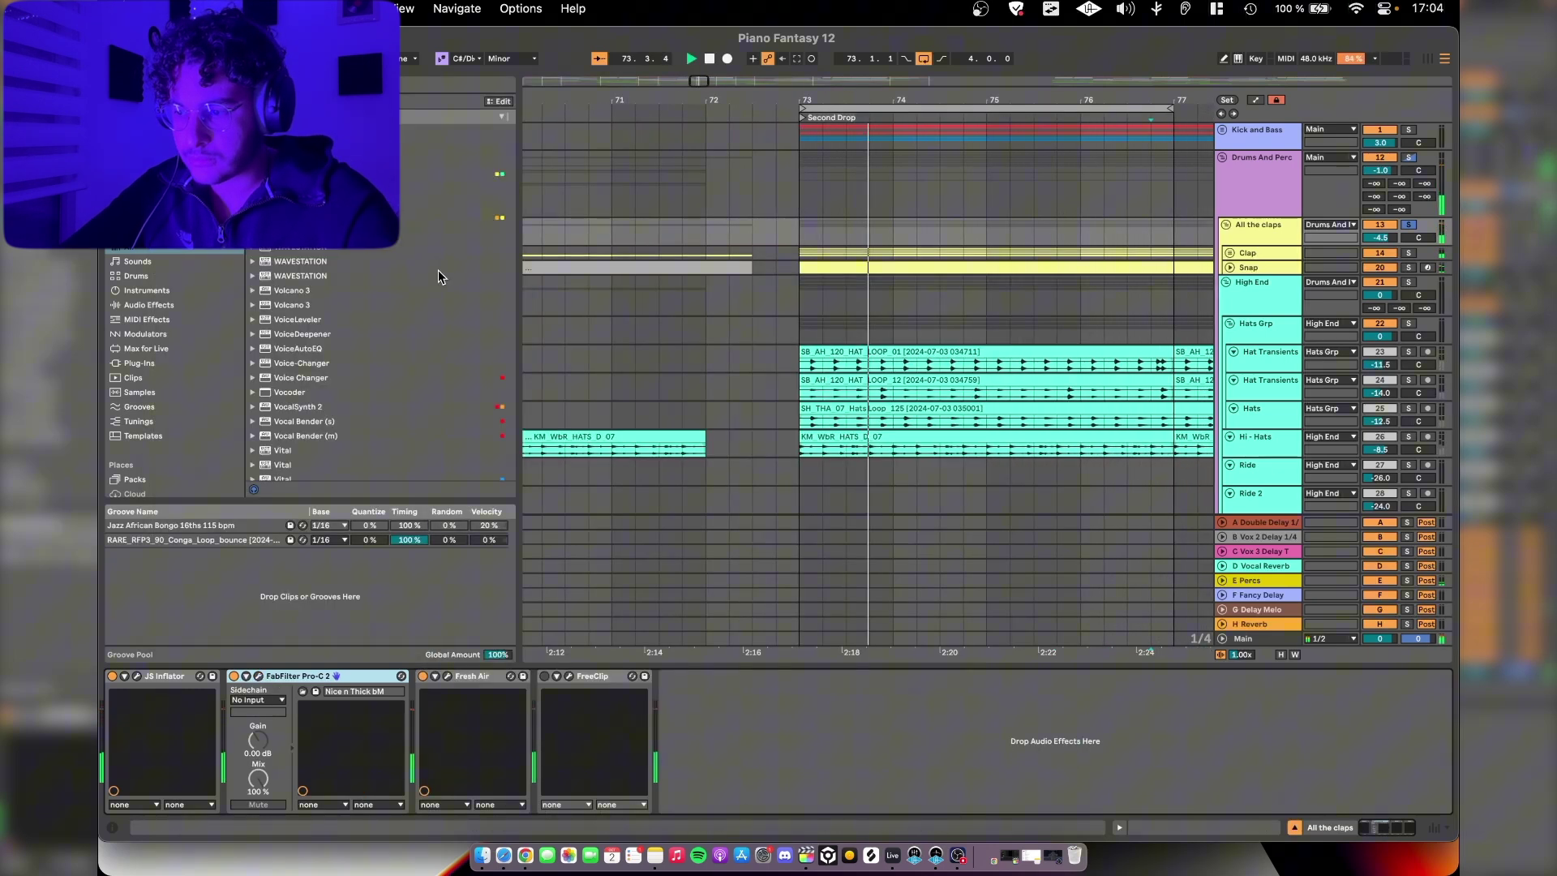
{"action": "left_click", "coordinate": [569, 676]}
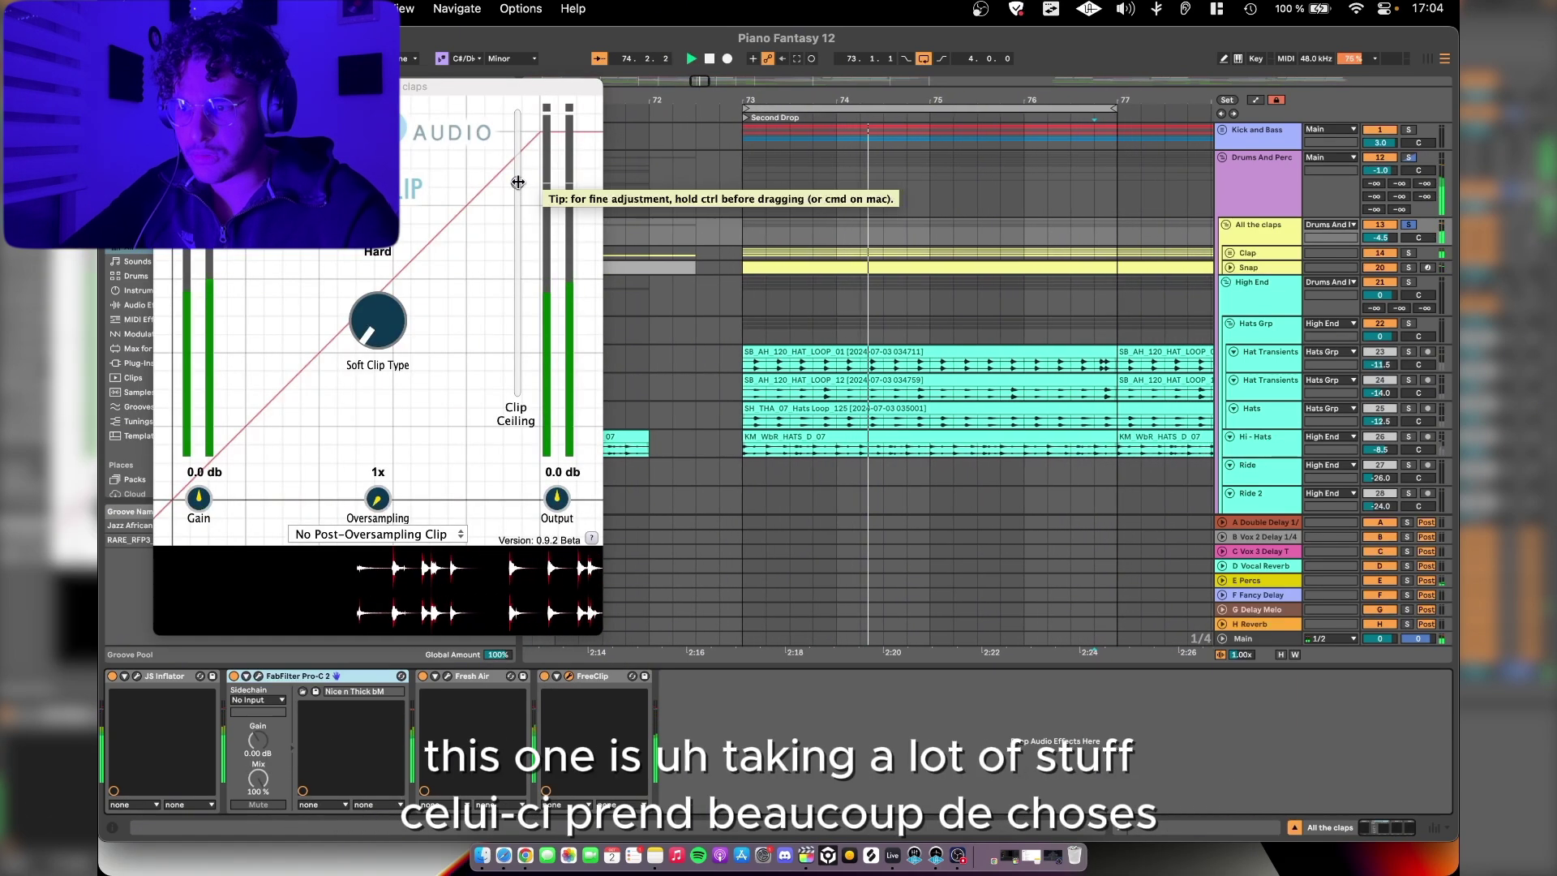
{"action": "left_click", "coordinate": [569, 677]}
Step: Solo the first Hat Transients track in the Hats Grp and audition its loop around bar 148
{"action": "key", "text": "minus"}
{"action": "scroll", "coordinate": [1372, 340], "scroll_direction": "down", "scroll_amount": 3}
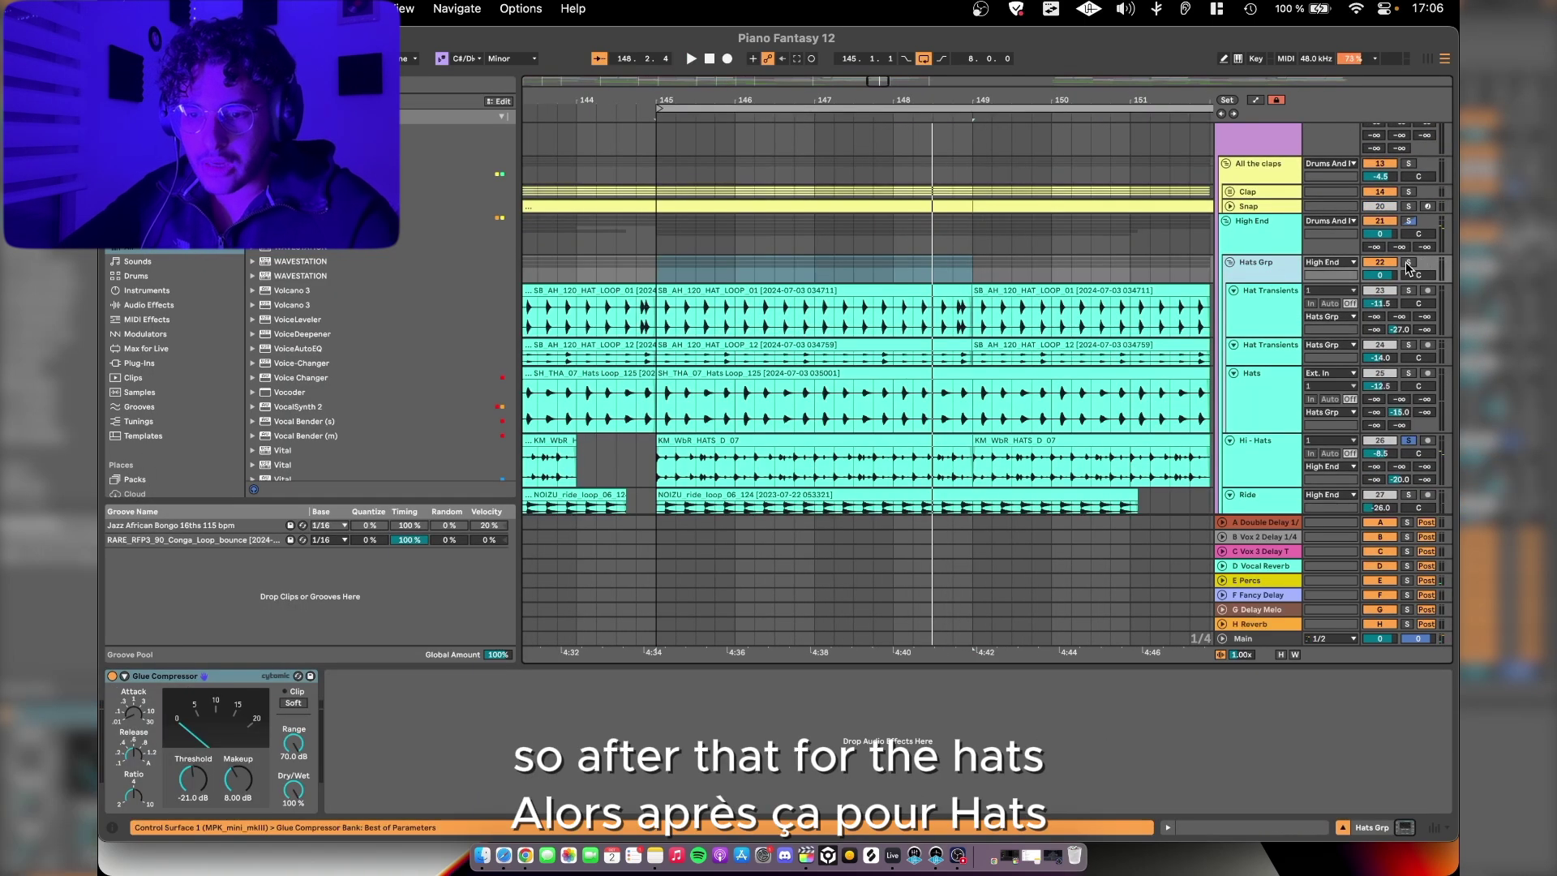
{"action": "left_click", "coordinate": [1269, 290]}
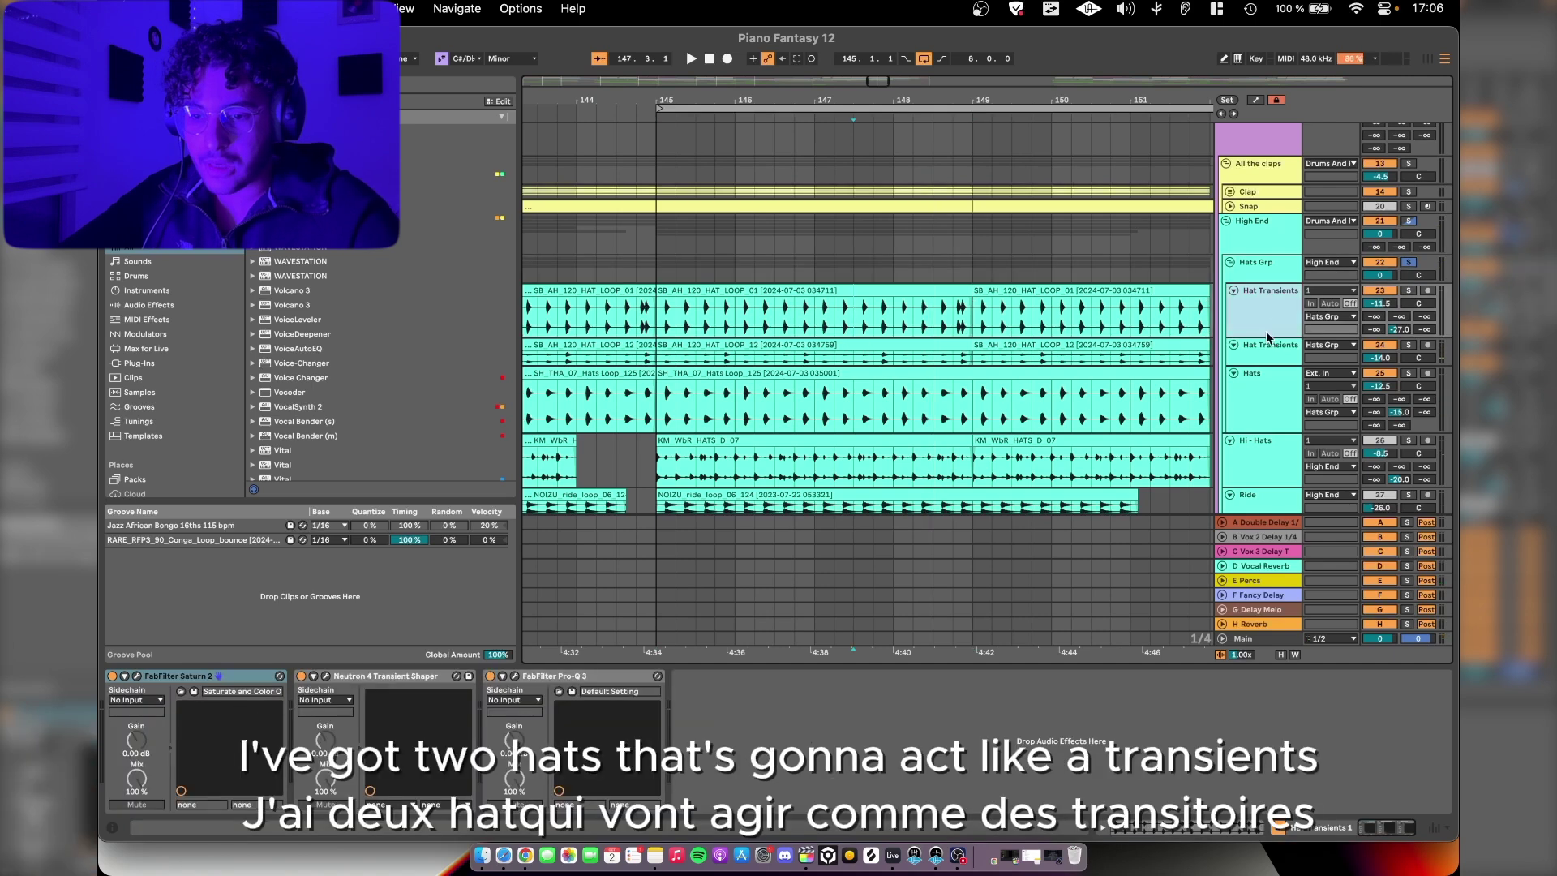
{"action": "left_click", "coordinate": [1259, 346]}
{"action": "mouse_move", "coordinate": [1263, 333]}
{"action": "left_mouse_down"}
{"action": "mouse_move", "coordinate": [1277, 364]}
{"action": "mouse_move", "coordinate": [1275, 338]}
{"action": "left_mouse_up"}
{"action": "left_click", "coordinate": [727, 352]}
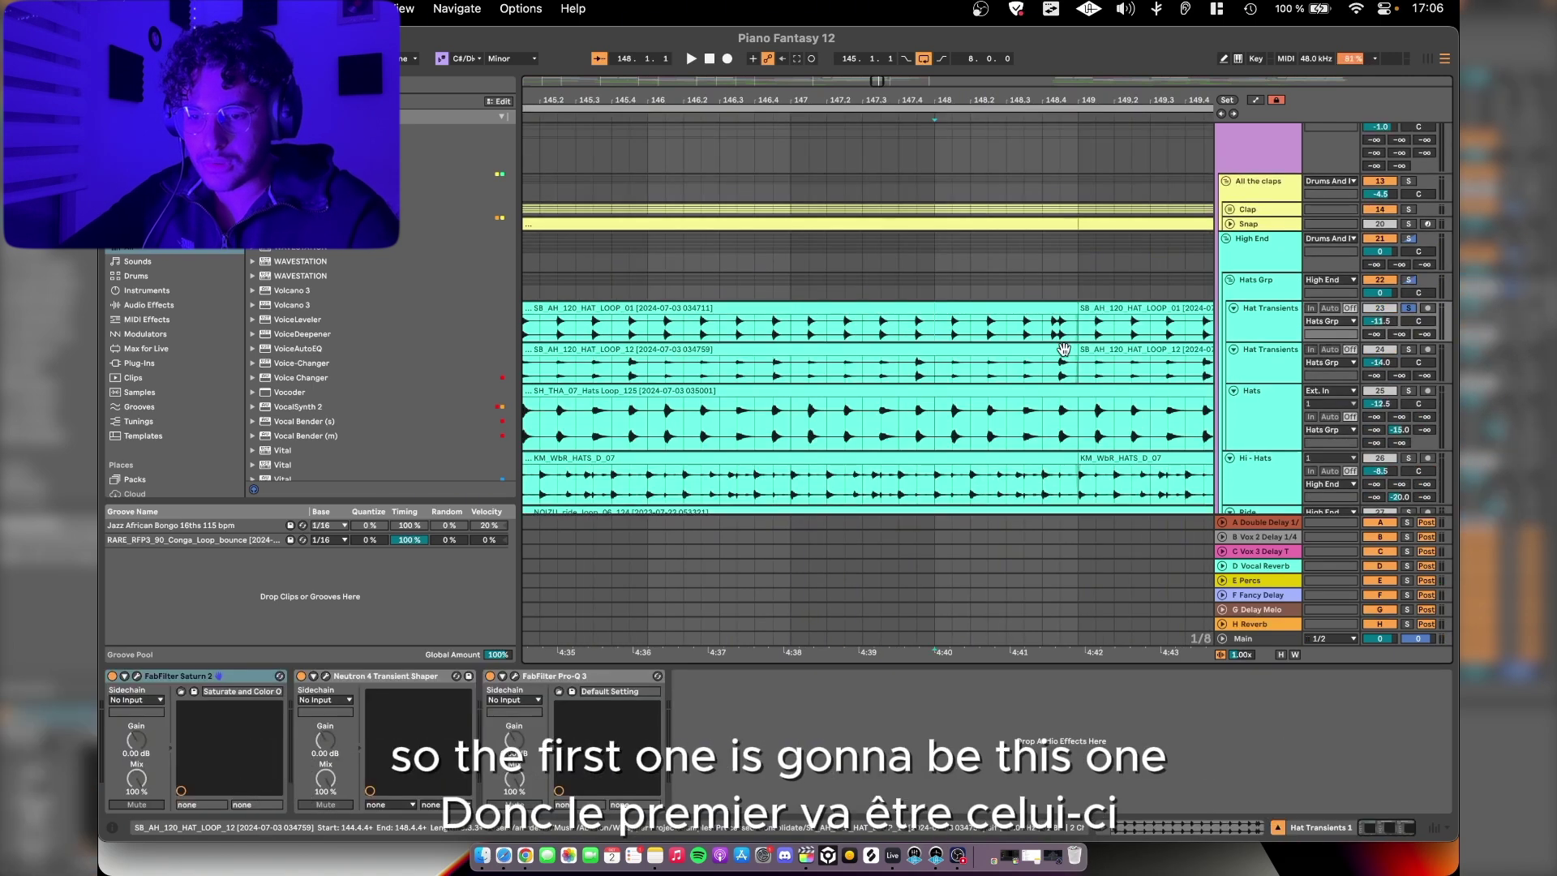
{"action": "key", "text": "space"}
{"action": "scroll", "coordinate": [860, 333], "scroll_direction": "up", "scroll_amount": 4}
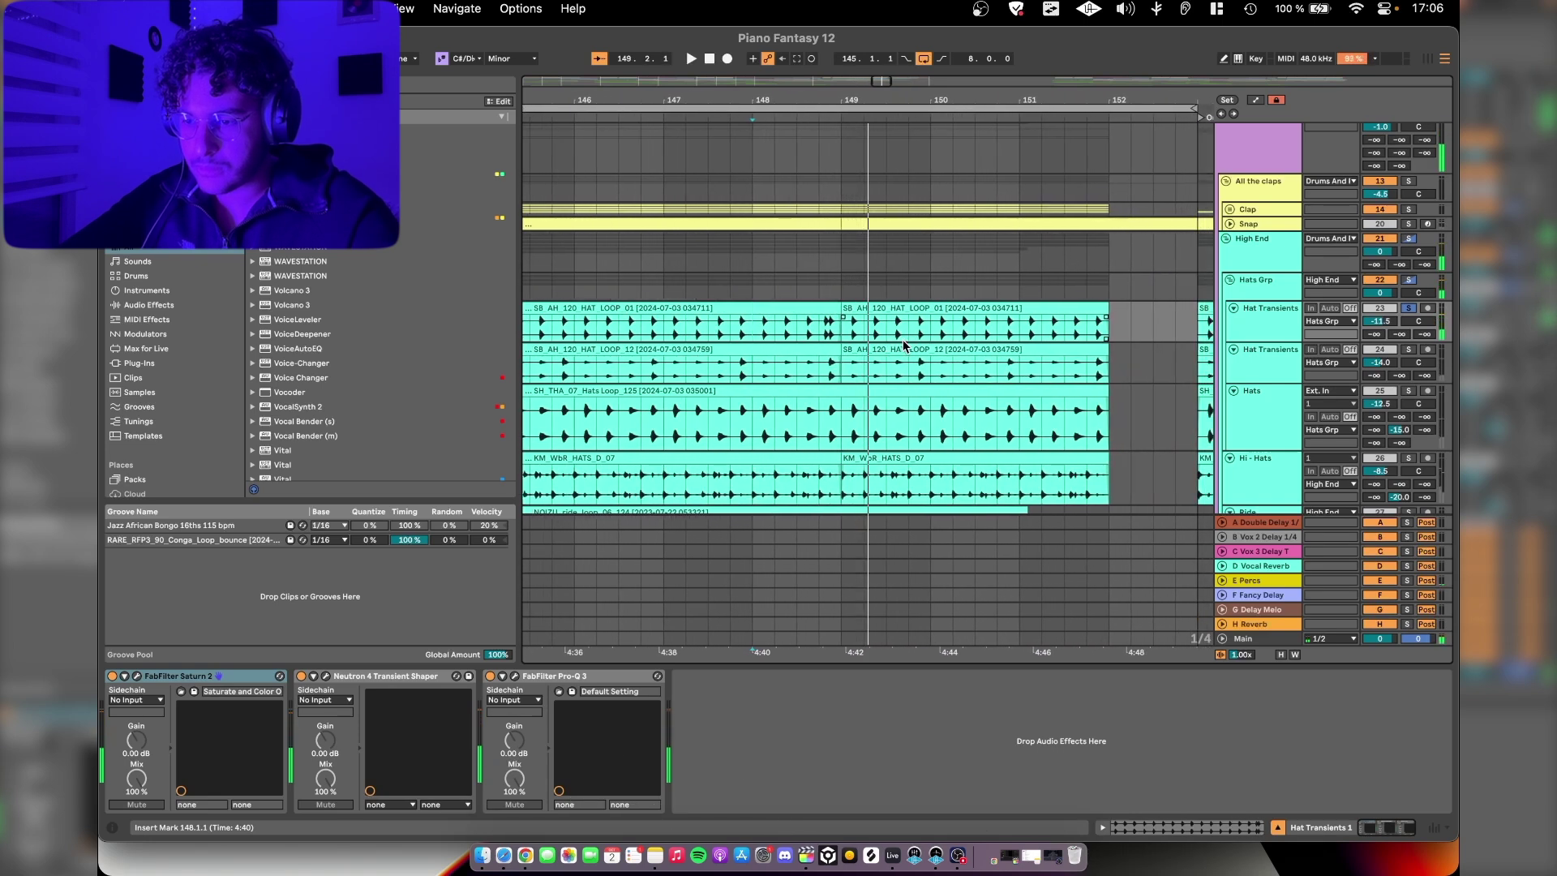
Step: Audition the soloed second Hat Transients track and inspect its waveform around bar 149
{"action": "key", "text": "space"}
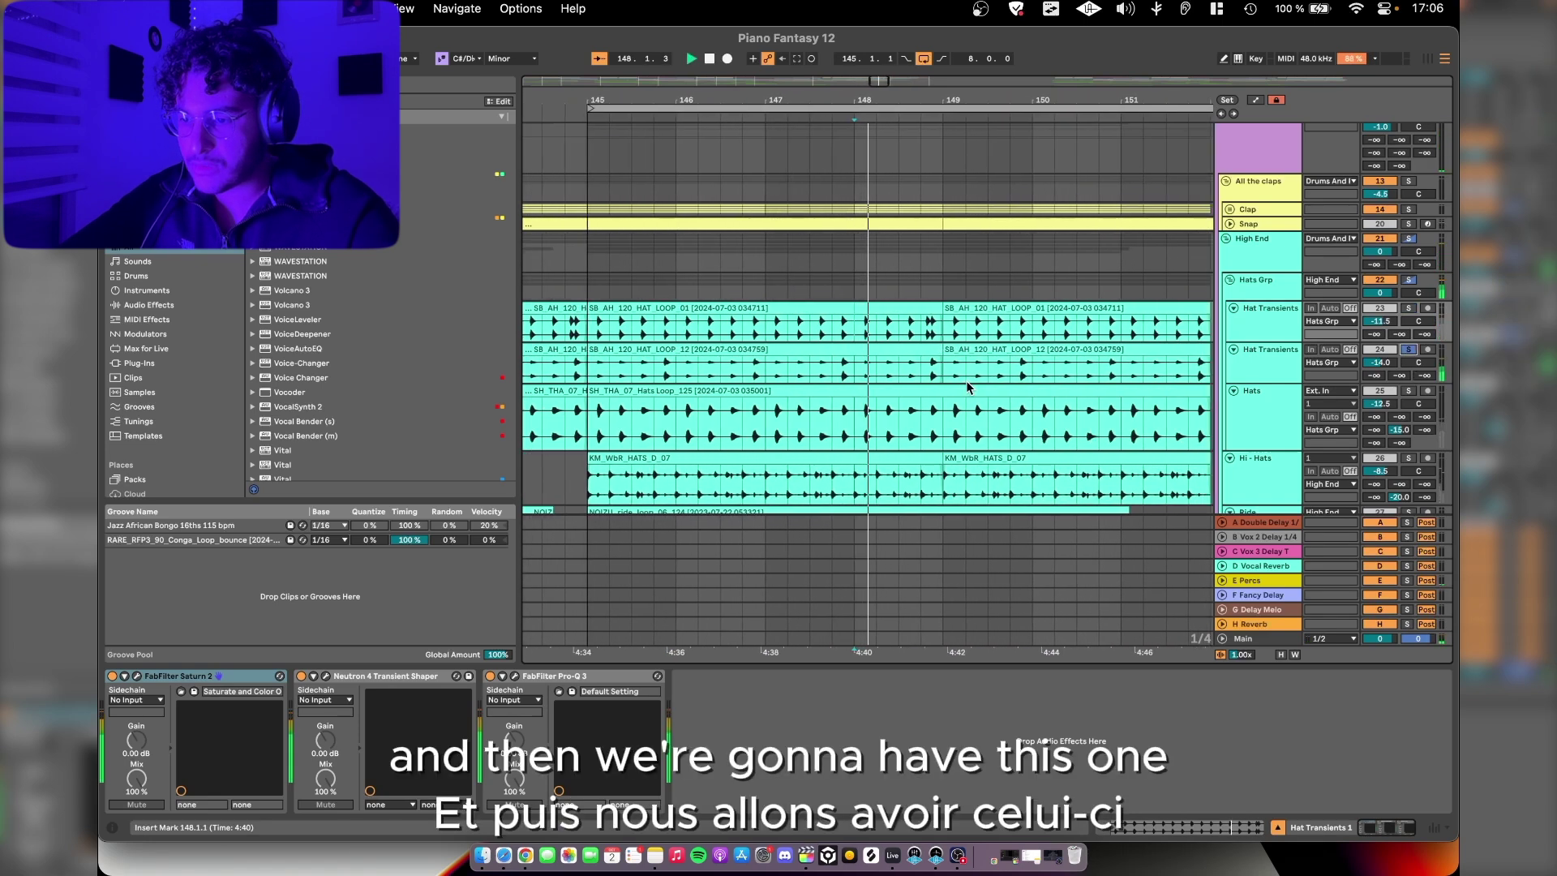
{"action": "scroll", "coordinate": [967, 387], "scroll_direction": "up", "scroll_amount": 5}
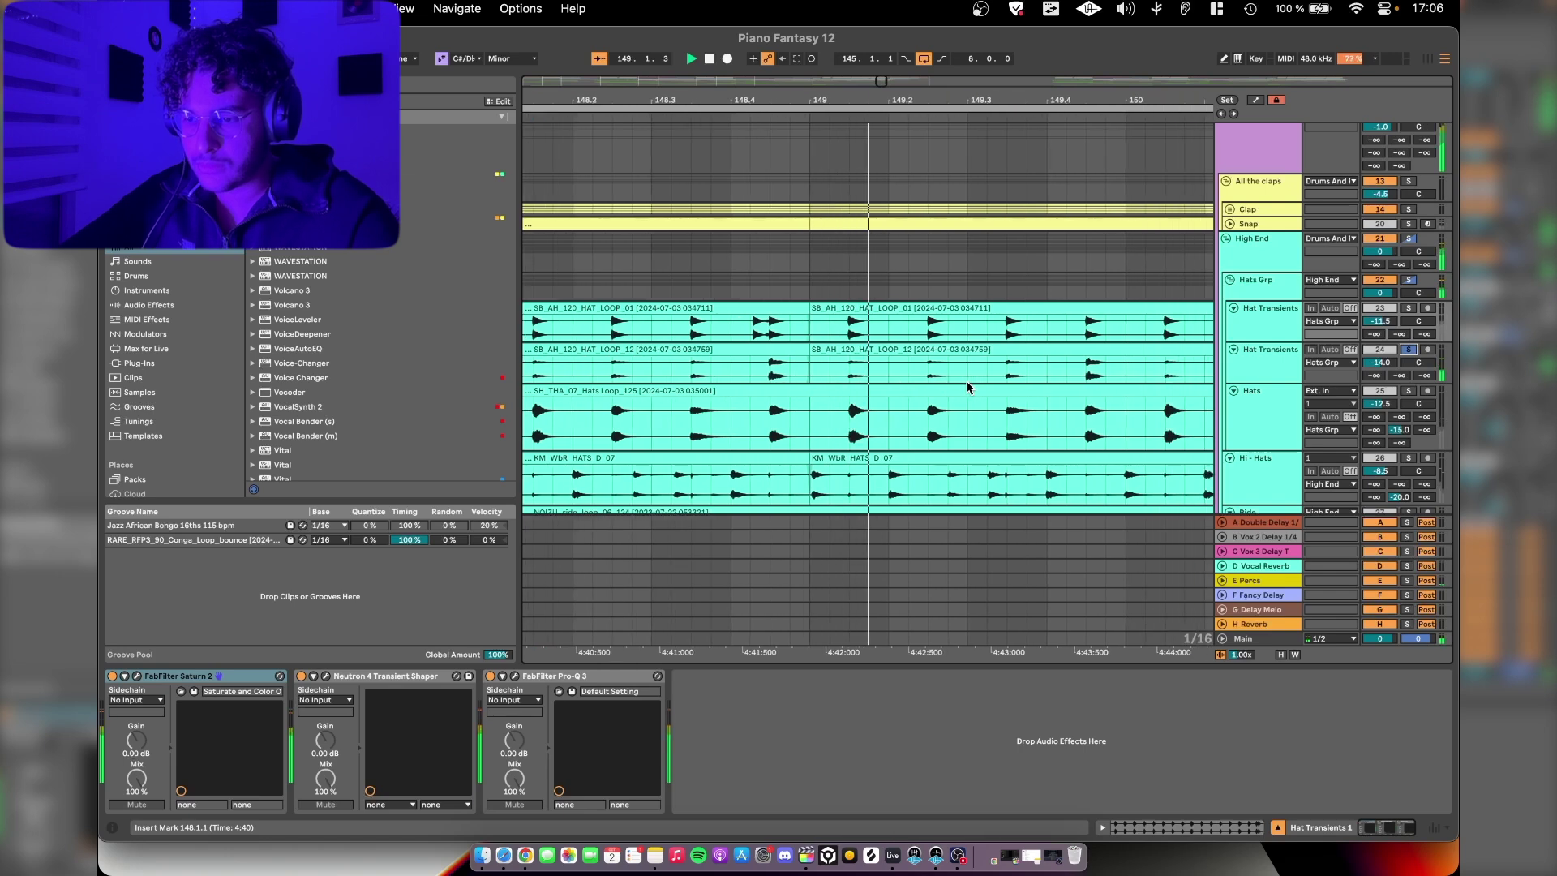
{"action": "key", "text": "space"}
{"action": "scroll", "coordinate": [967, 387], "scroll_direction": "down", "scroll_amount": 5}
{"action": "scroll", "coordinate": [967, 387], "scroll_direction": "down", "scroll_amount": 5}
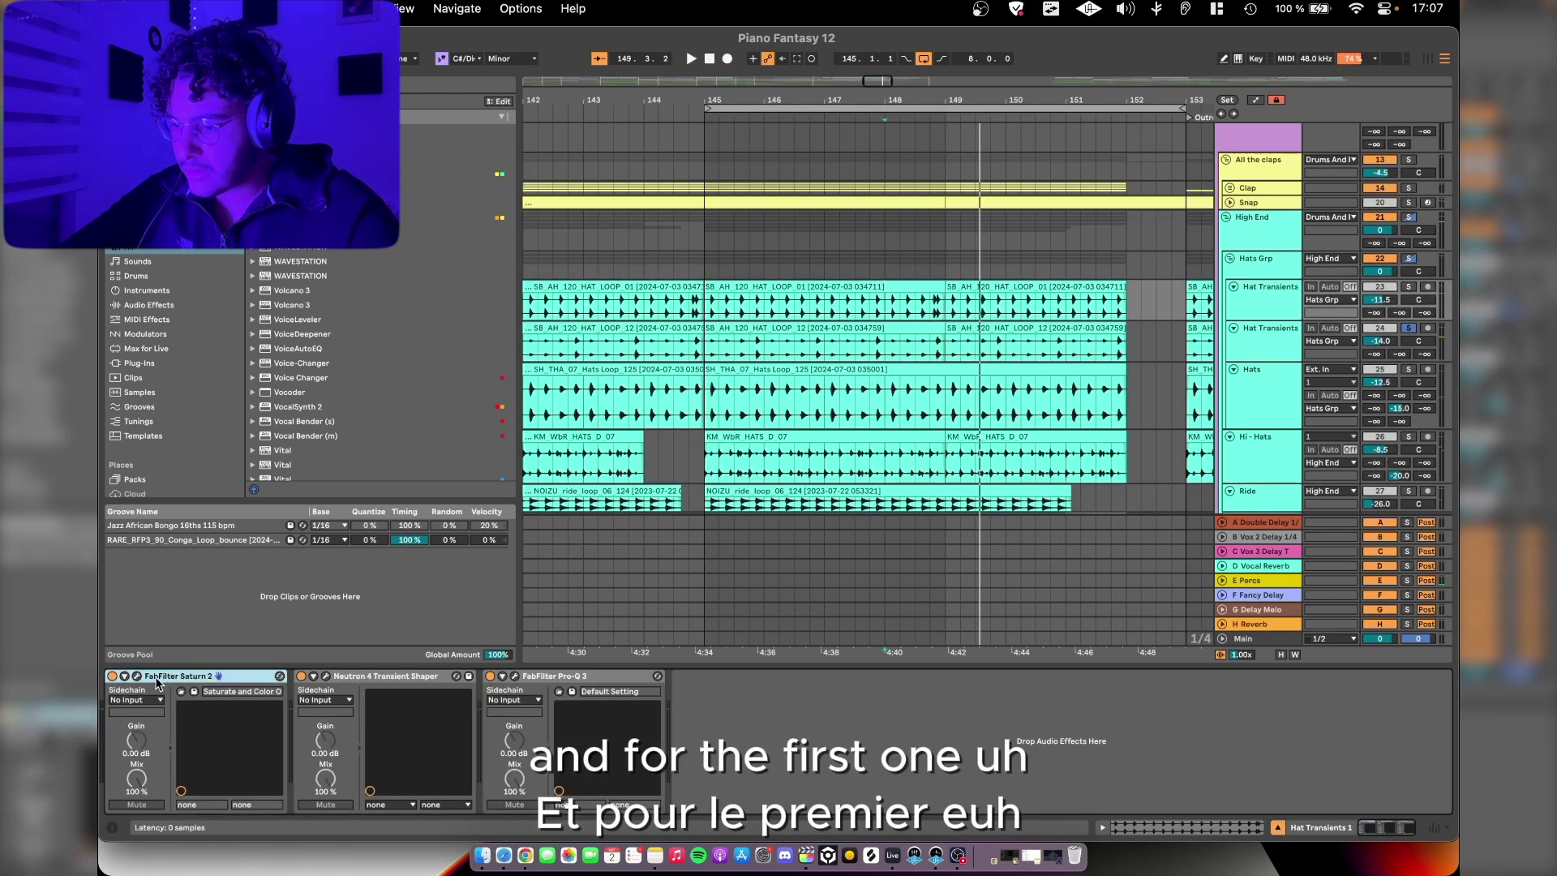
Step: Examine Neutron 4 Transient Shaper and FabFilter Pro-Q 3 on Hat Transients 1, and check the device chain of Hat Transients 2
{"action": "left_click", "coordinate": [325, 677]}
{"action": "left_click", "coordinate": [322, 268]}
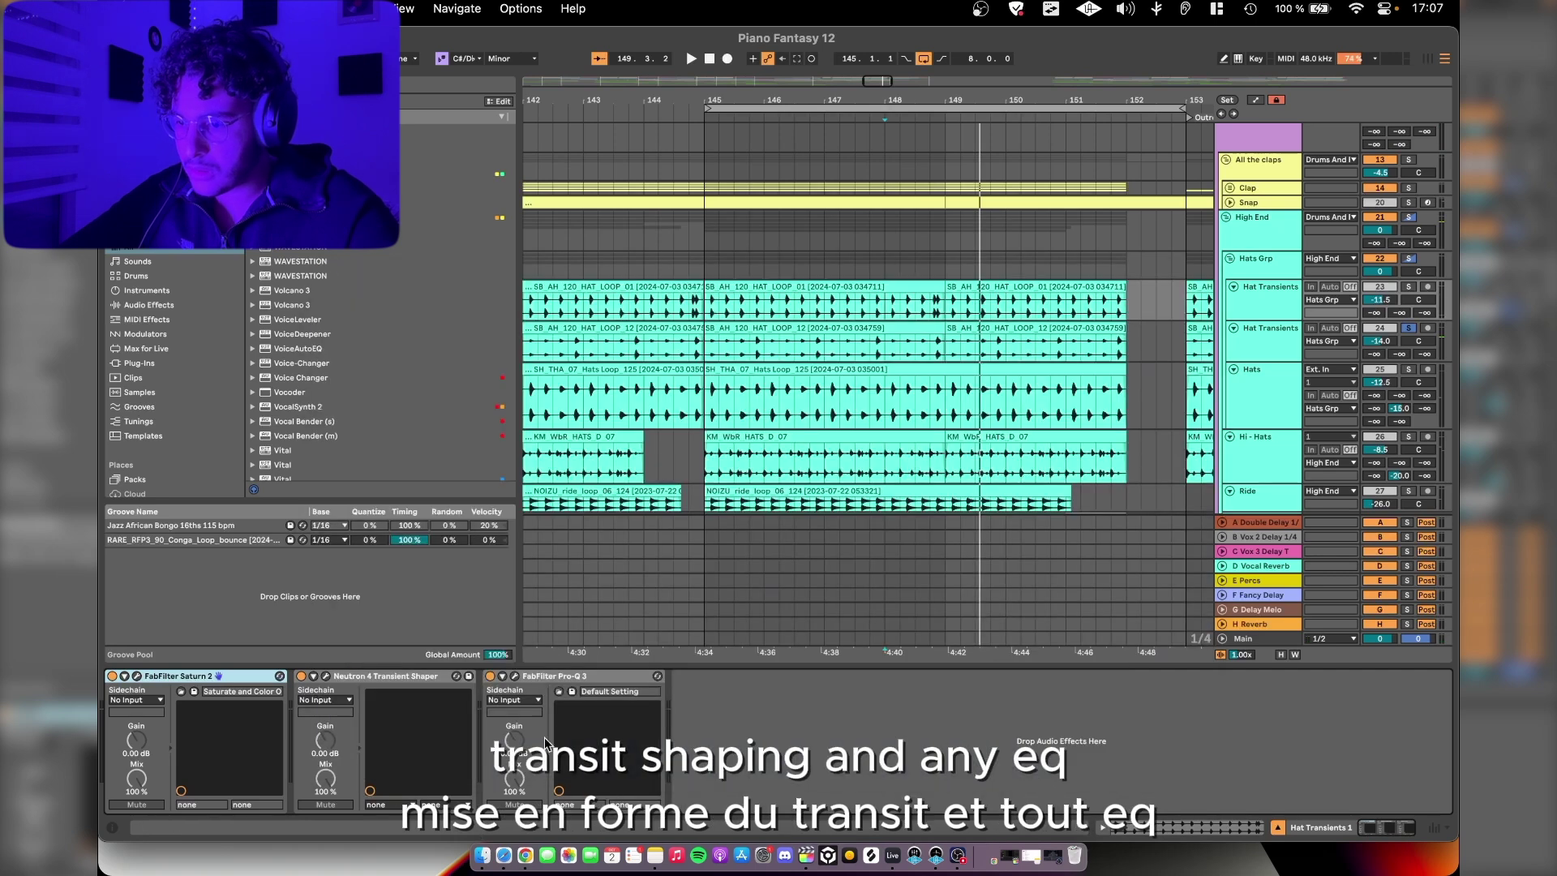
{"action": "left_click", "coordinate": [513, 676]}
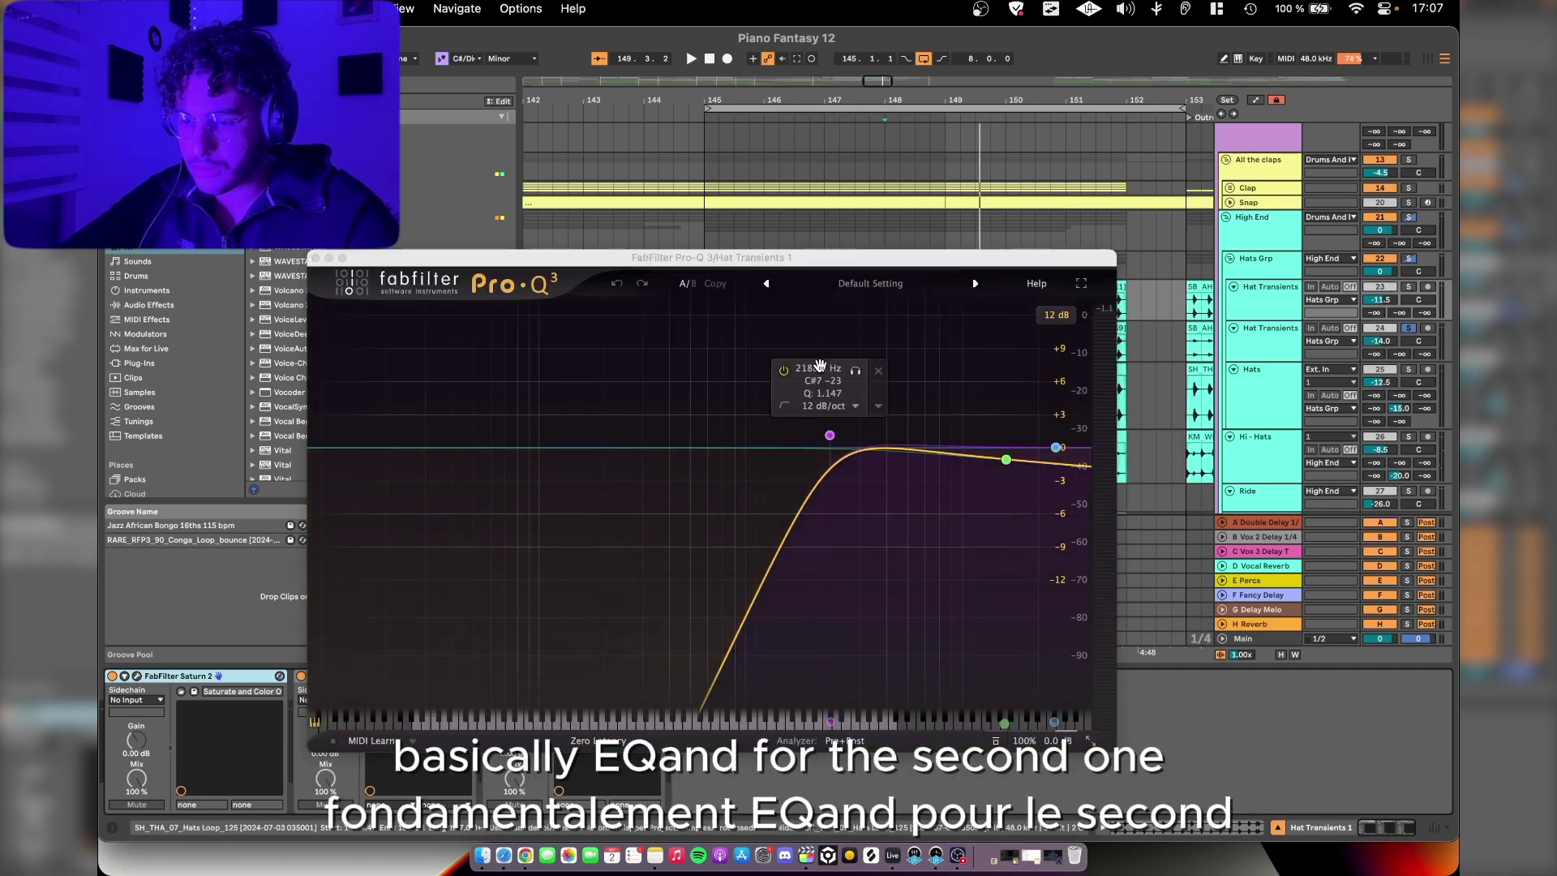
{"action": "key", "text": "super+alt+p"}
{"action": "left_click", "coordinate": [1270, 337]}
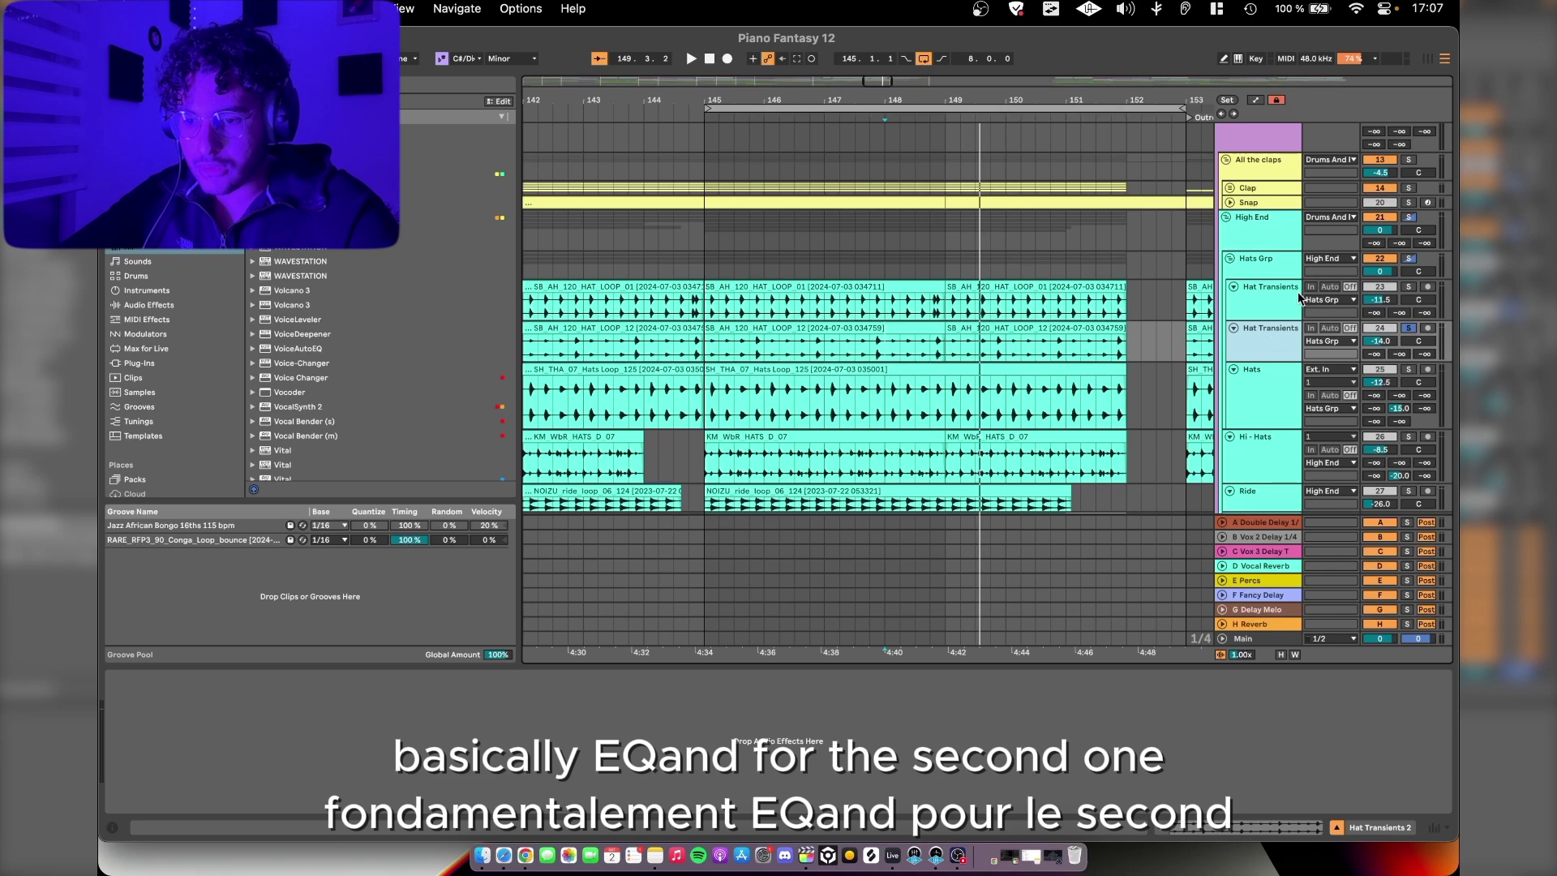
Step: Solo the Hats track and audition it while examining its FabFilter Saturn 2 and Neutron 4 Transient Shaper settings
{"action": "left_click", "coordinate": [1155, 385]}
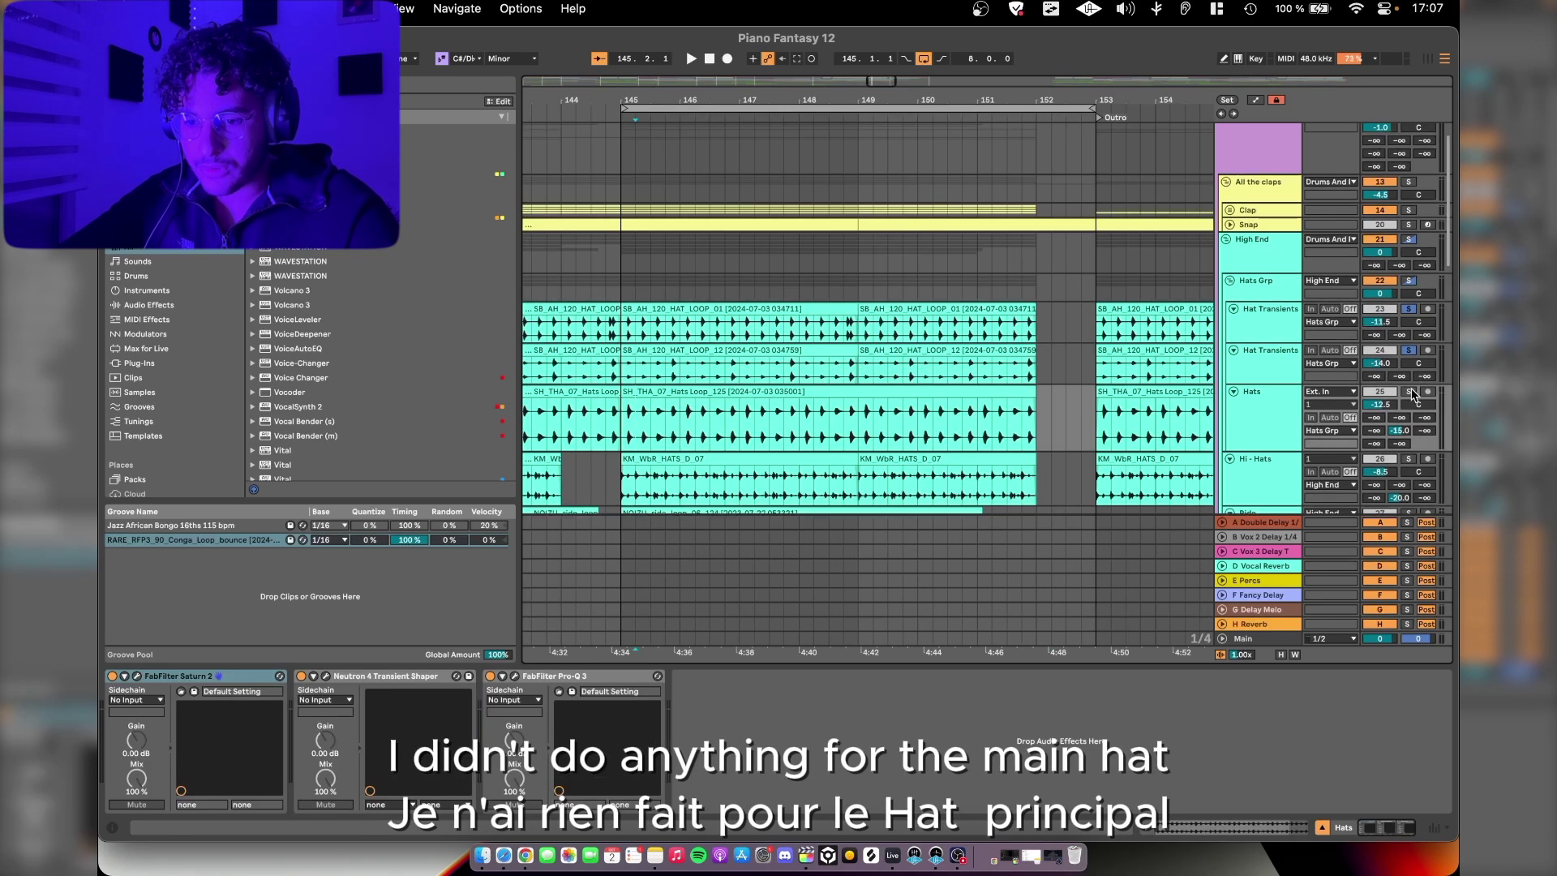
{"action": "left_click", "coordinate": [697, 391]}
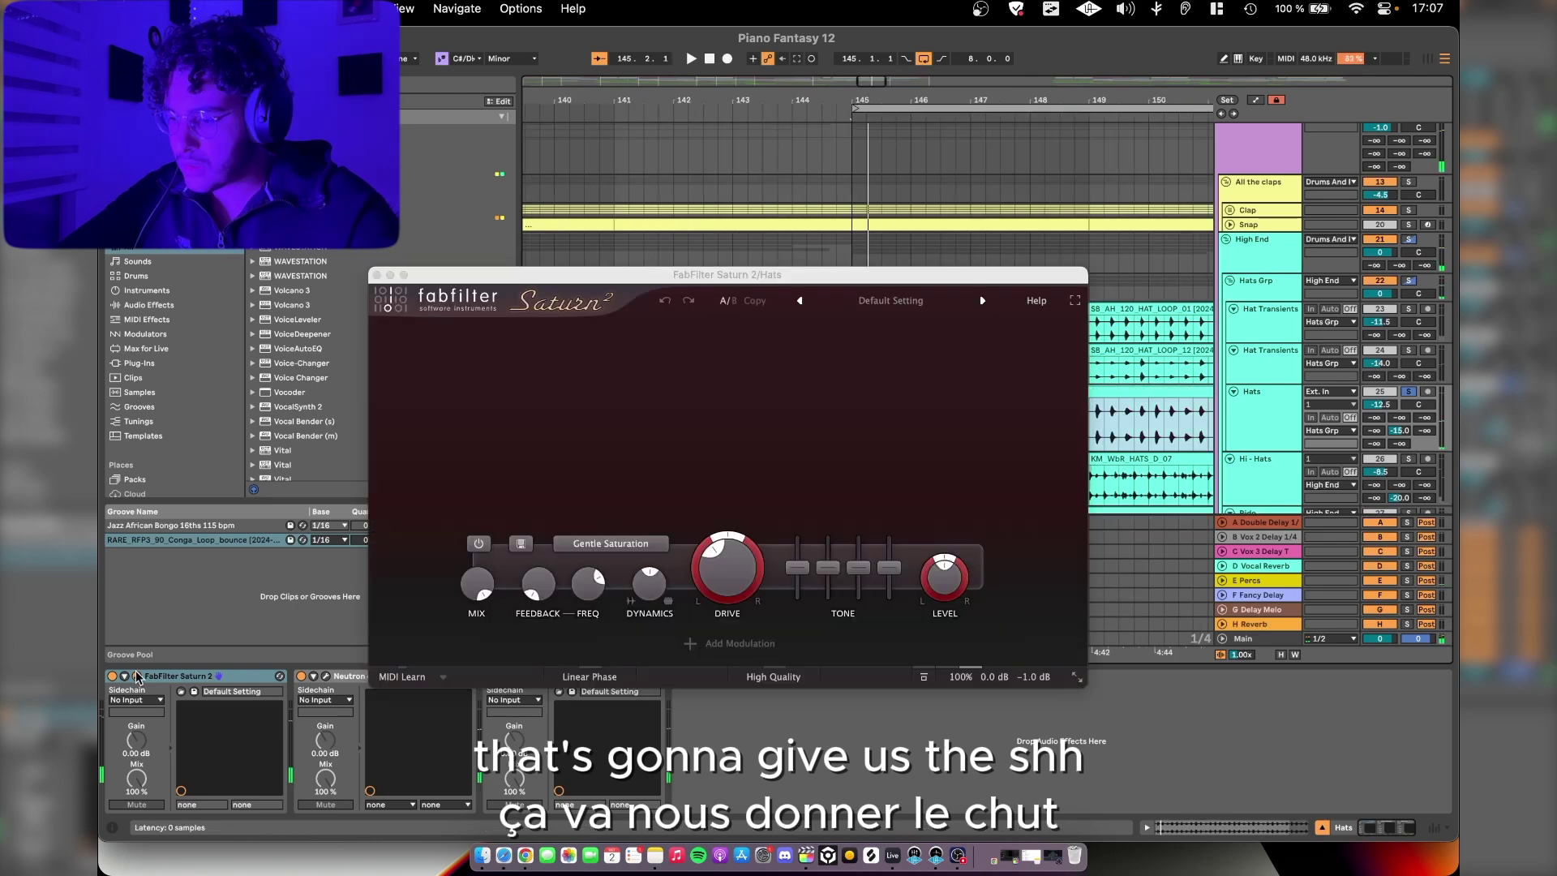
{"action": "left_click", "coordinate": [137, 675]}
{"action": "left_click", "coordinate": [325, 676]}
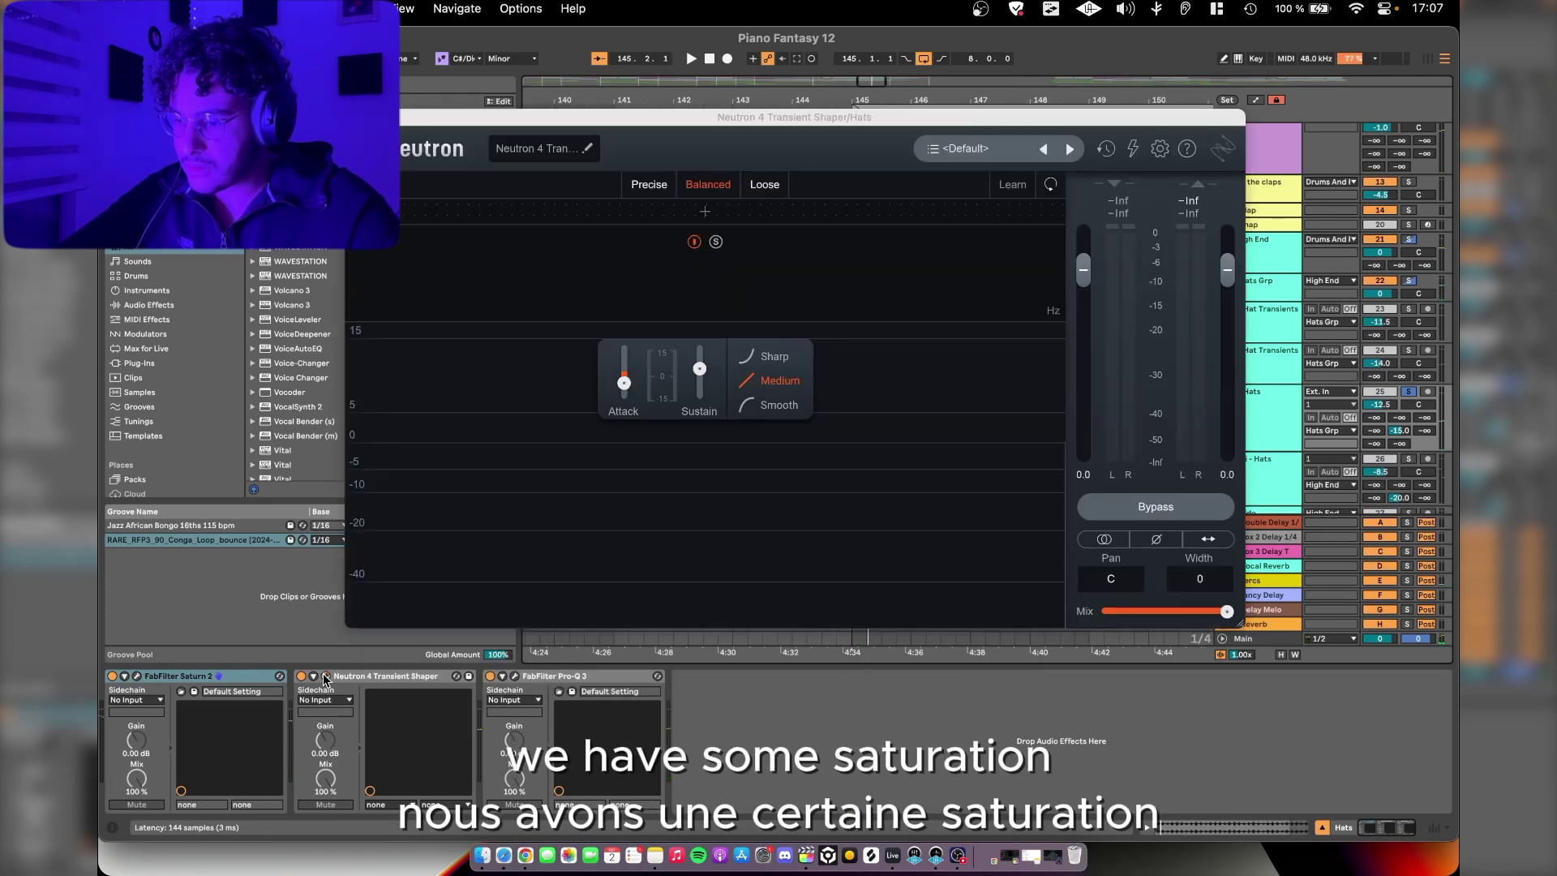
{"action": "key", "text": "space"}
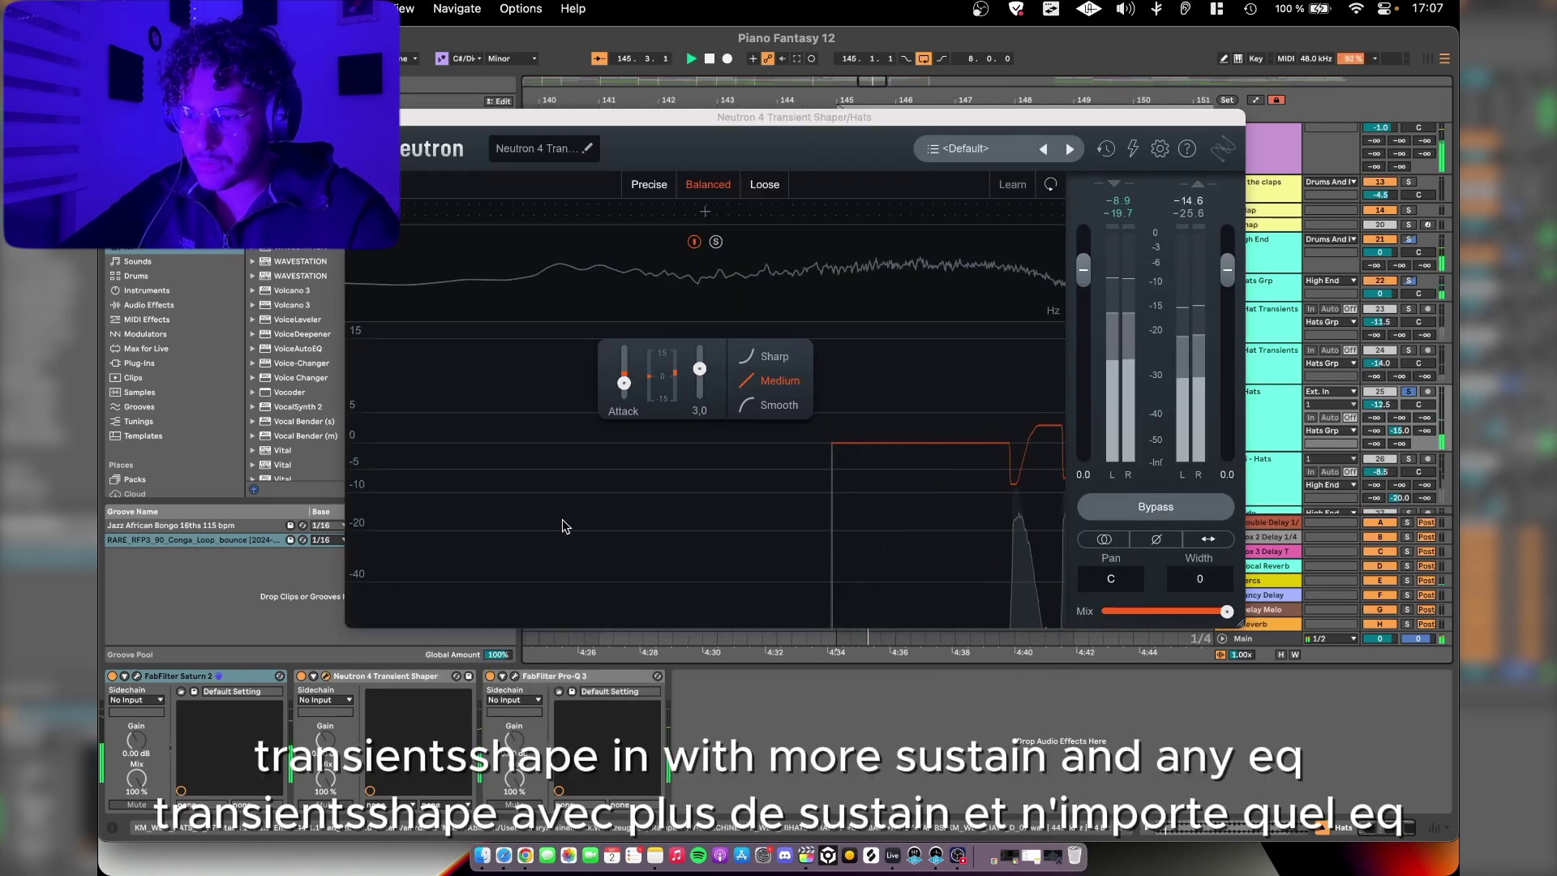
{"action": "left_click", "coordinate": [326, 676]}
Step: Examine the FabFilter Pro-Q 3 curve on the Hats track while auditioning it
{"action": "left_click", "coordinate": [514, 675]}
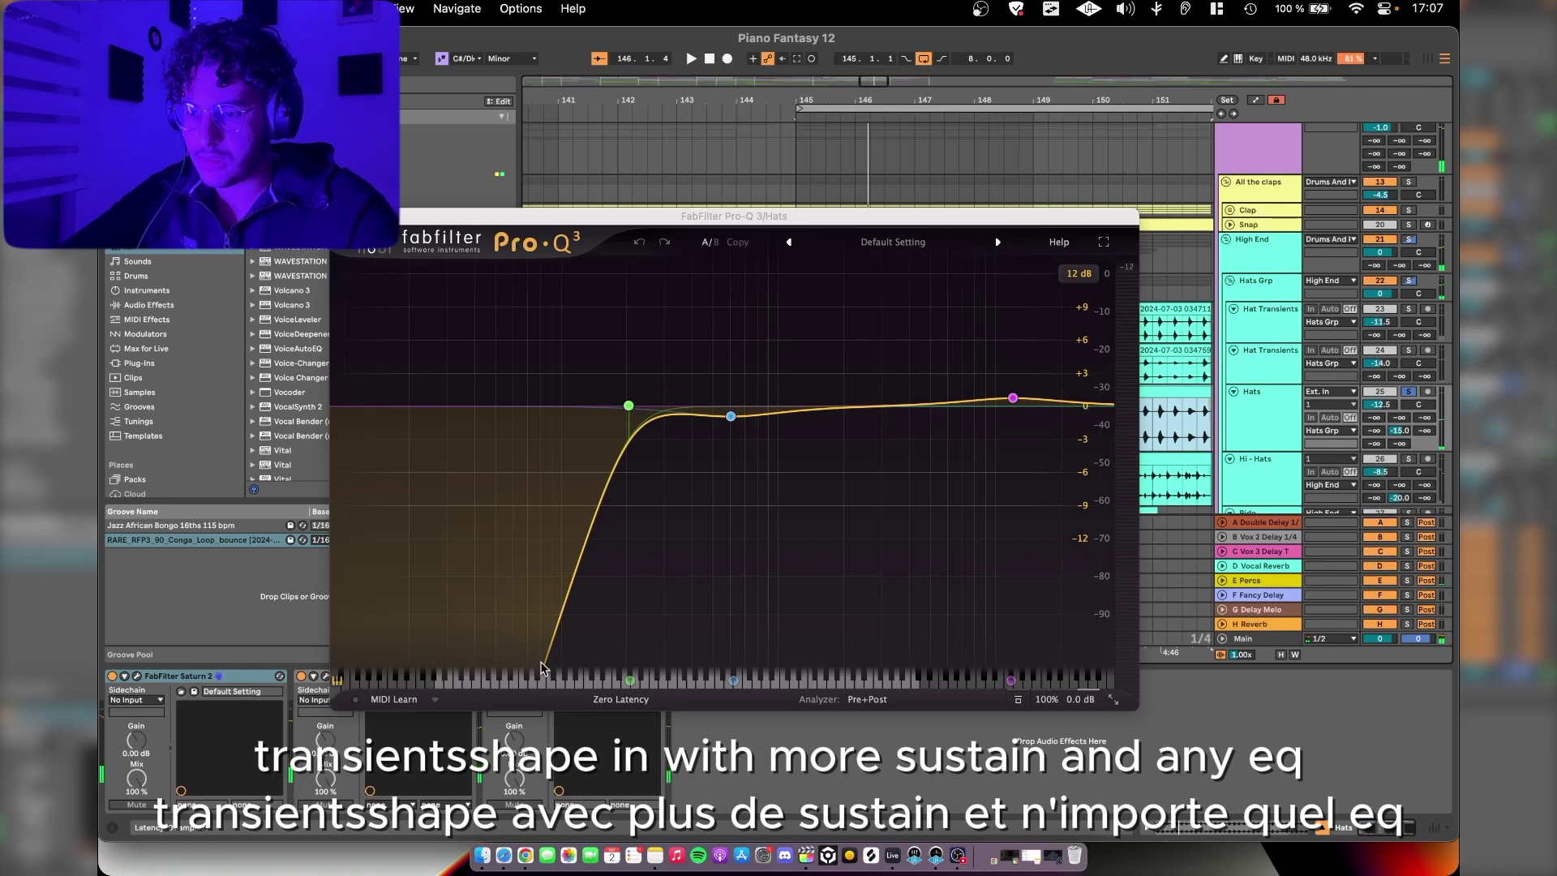
{"action": "key", "text": "space"}
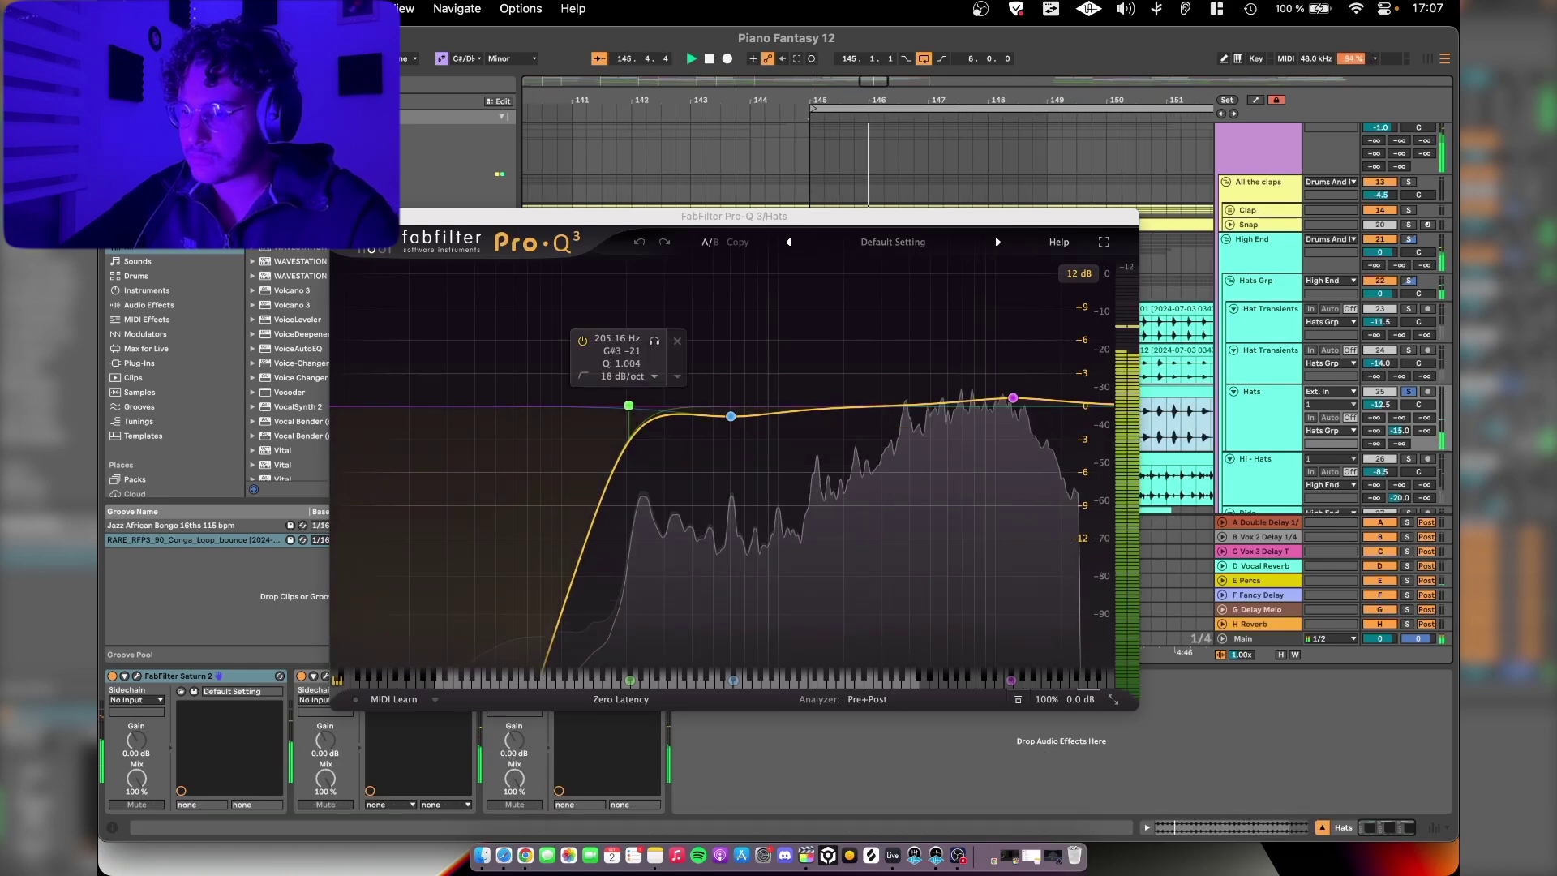
{"action": "left_click", "coordinate": [341, 216]}
Step: Solo the Hi - Hats track and audition its KM_WbR_HATS_D_07 clip from bar 145
{"action": "scroll", "coordinate": [890, 446], "scroll_direction": "down", "scroll_amount": 3}
{"action": "scroll", "coordinate": [890, 447], "scroll_direction": "down", "scroll_amount": 2}
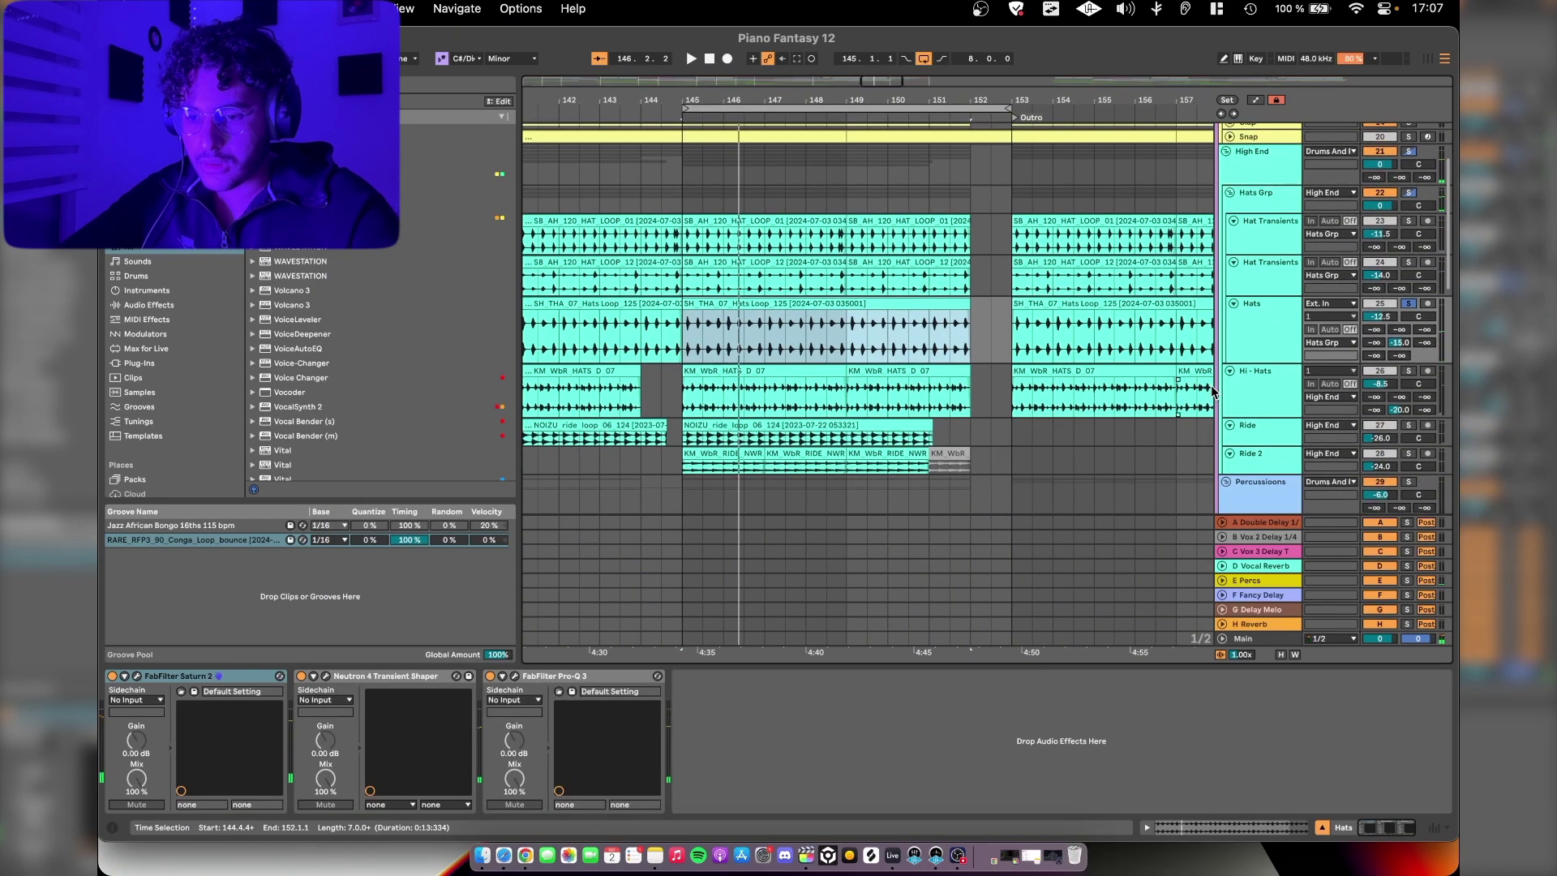
{"action": "left_click", "coordinate": [1281, 389]}
{"action": "scroll", "coordinate": [871, 395], "scroll_direction": "up", "scroll_amount": 5}
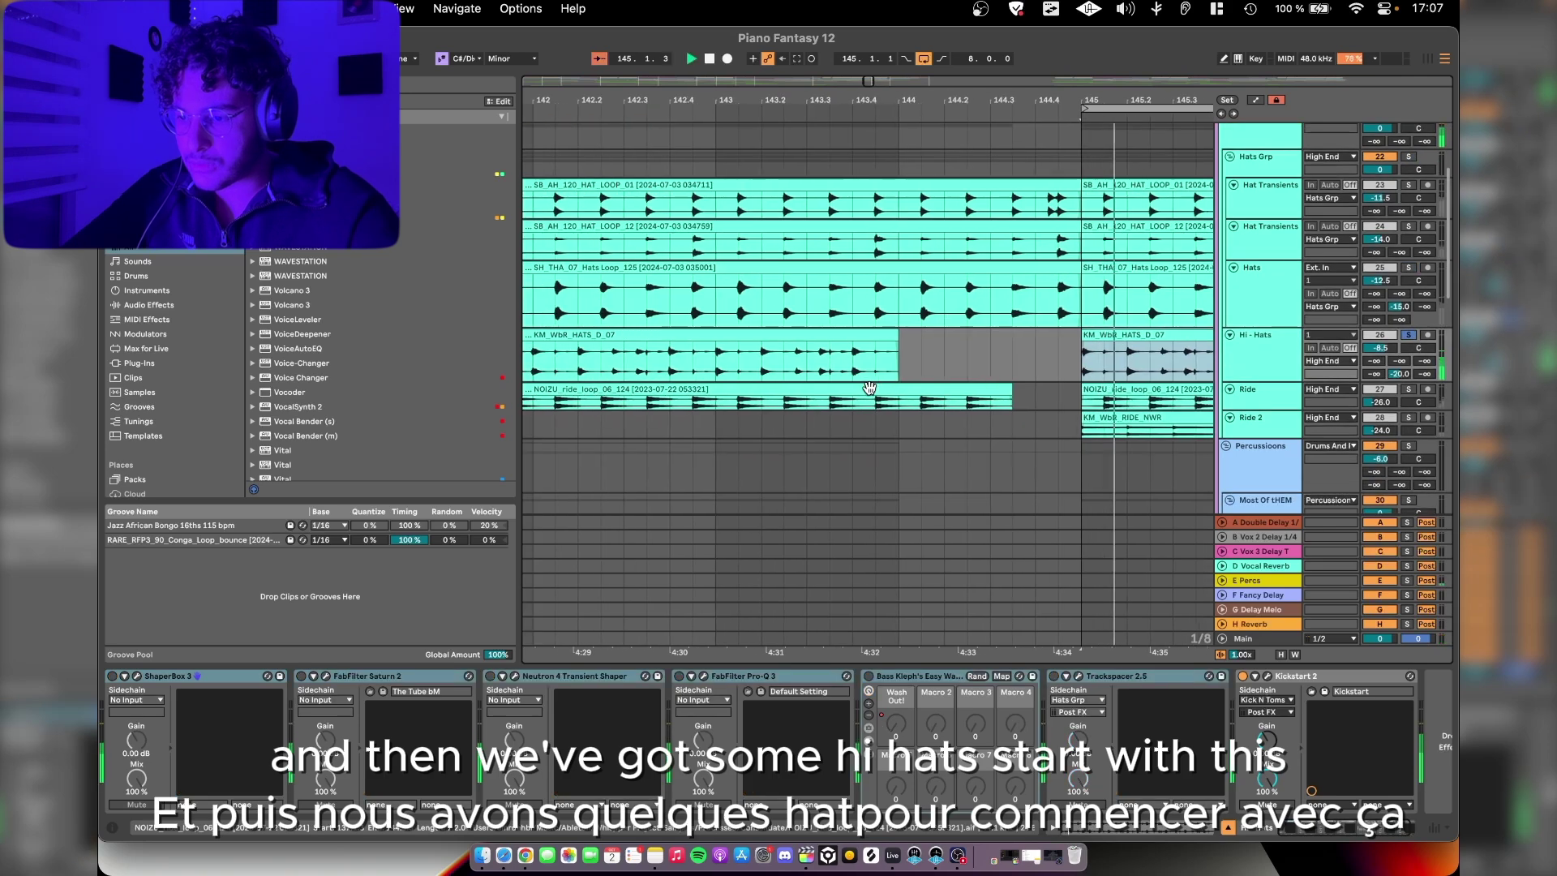
{"action": "left_click", "coordinate": [871, 395]}
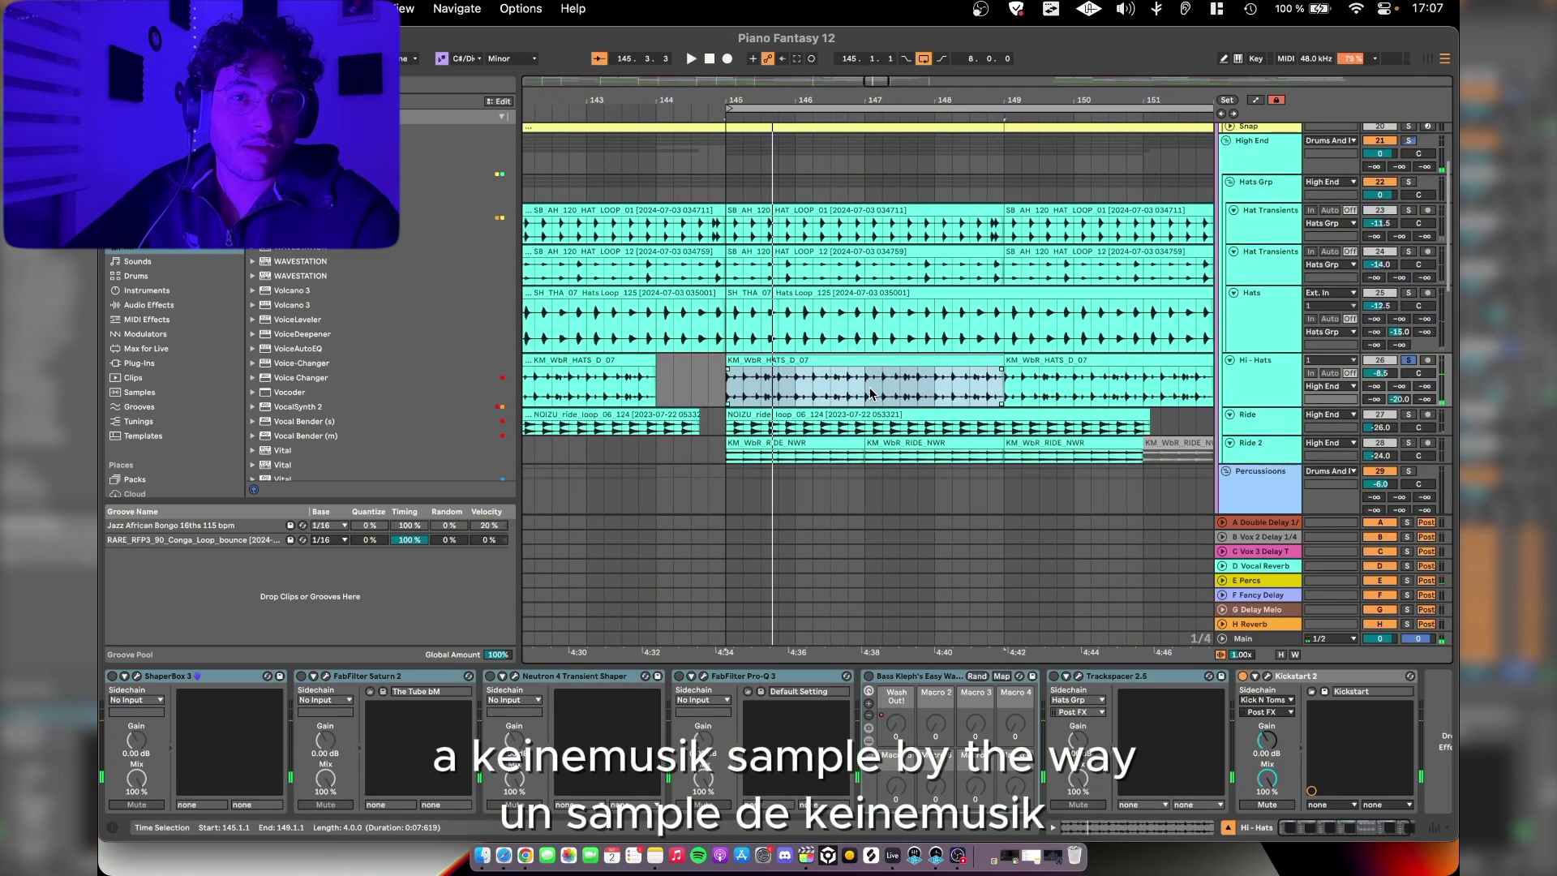
{"action": "scroll", "coordinate": [871, 395], "scroll_direction": "down", "scroll_amount": 5}
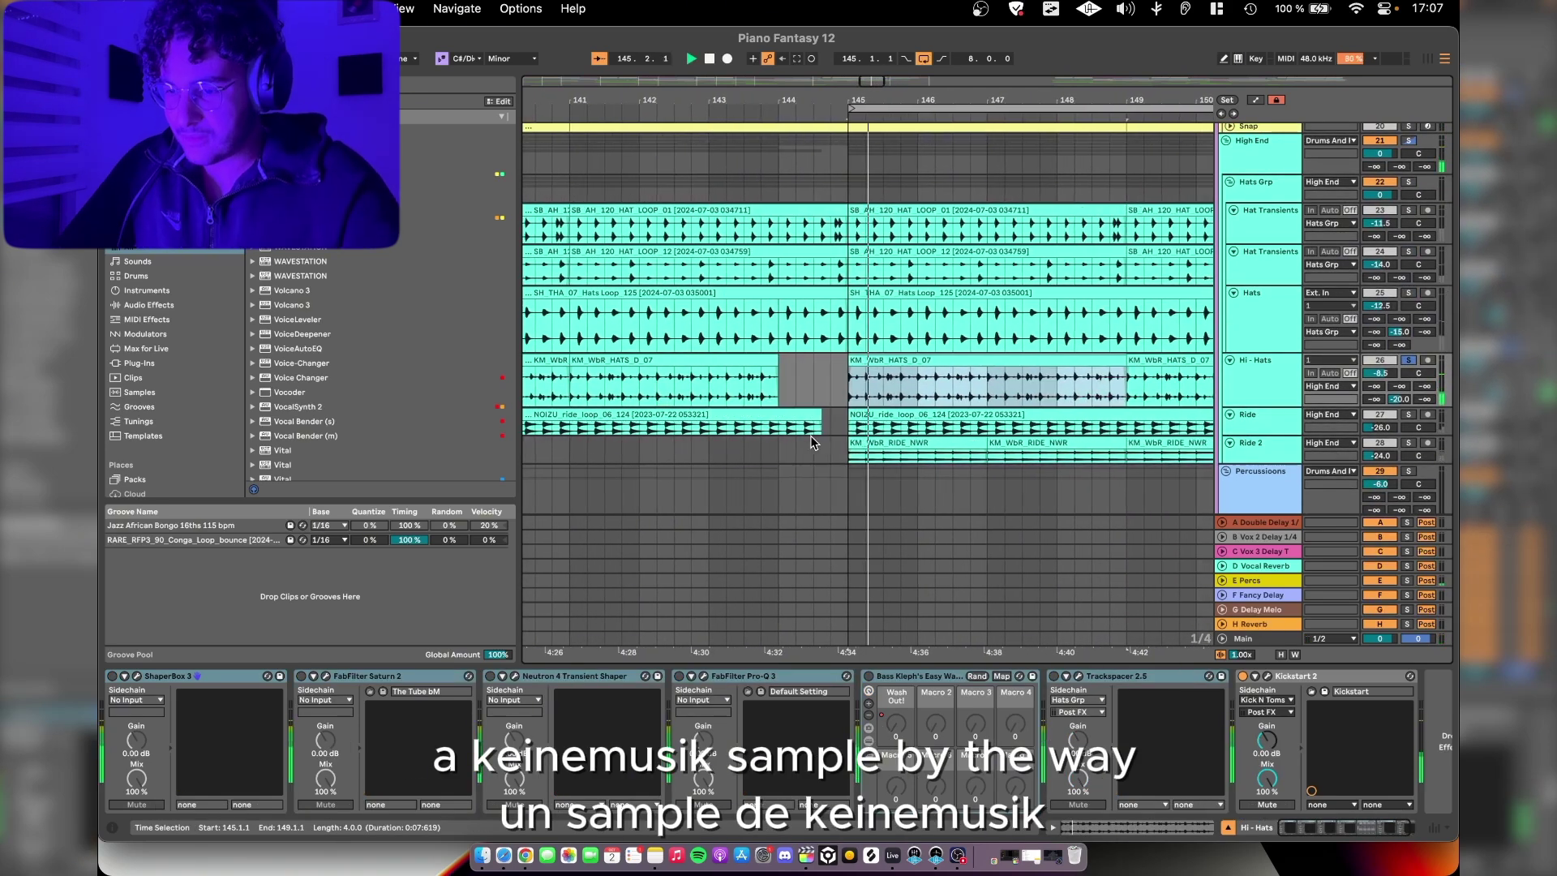
Step: Audition Hi - Hats while examining its ShaperBox 3, FabFilter Saturn 2, Neutron 4 Transient Shaper and FabFilter Pro-Q 3 settings
{"action": "left_click", "coordinate": [138, 678]}
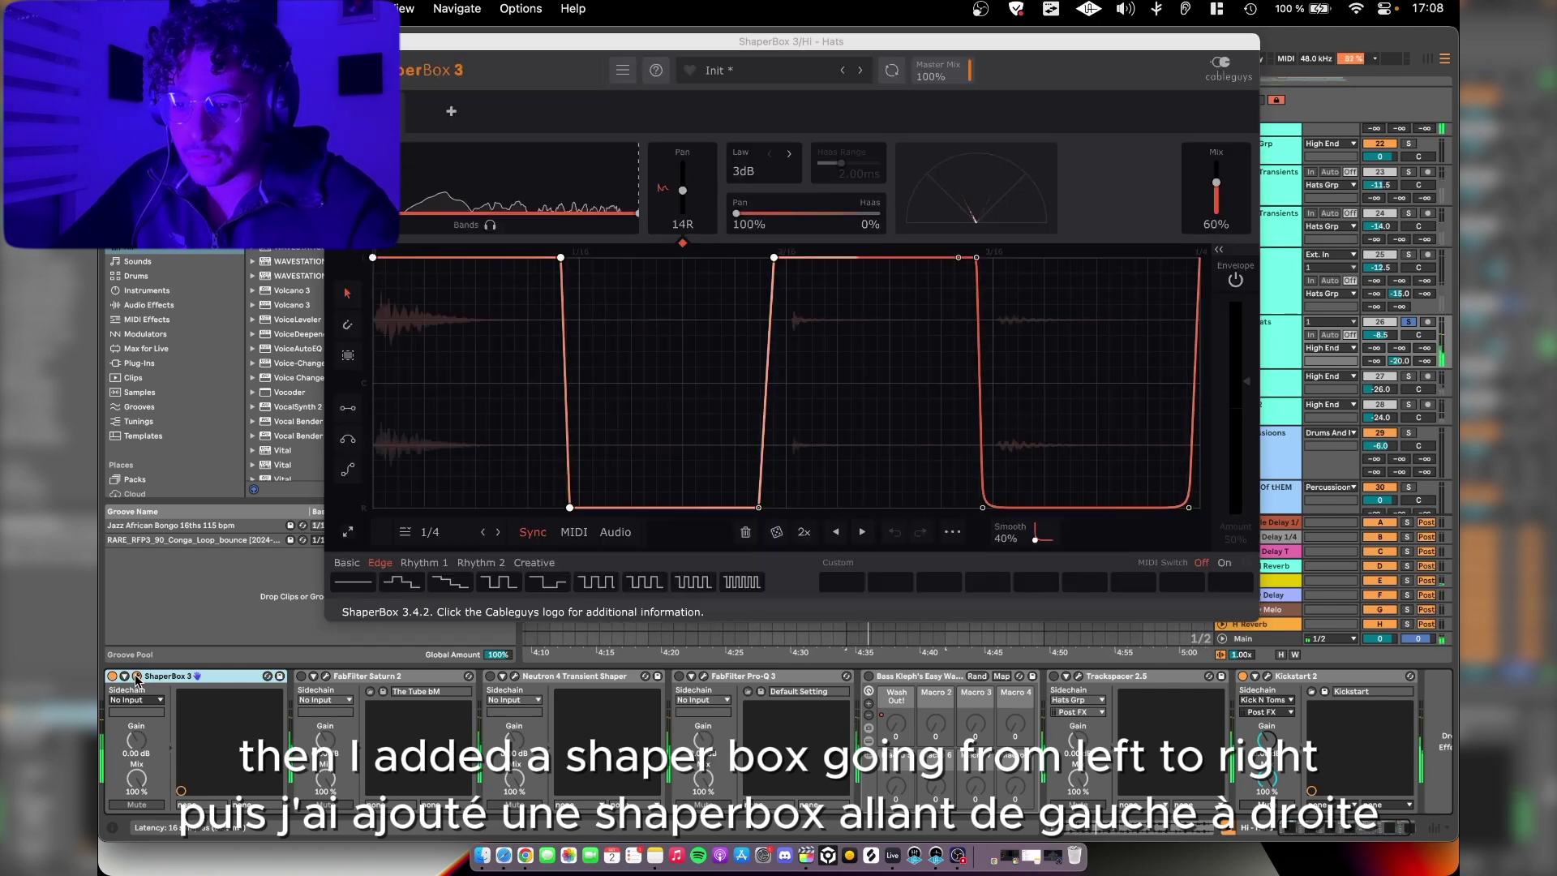
{"action": "left_click", "coordinate": [138, 677]}
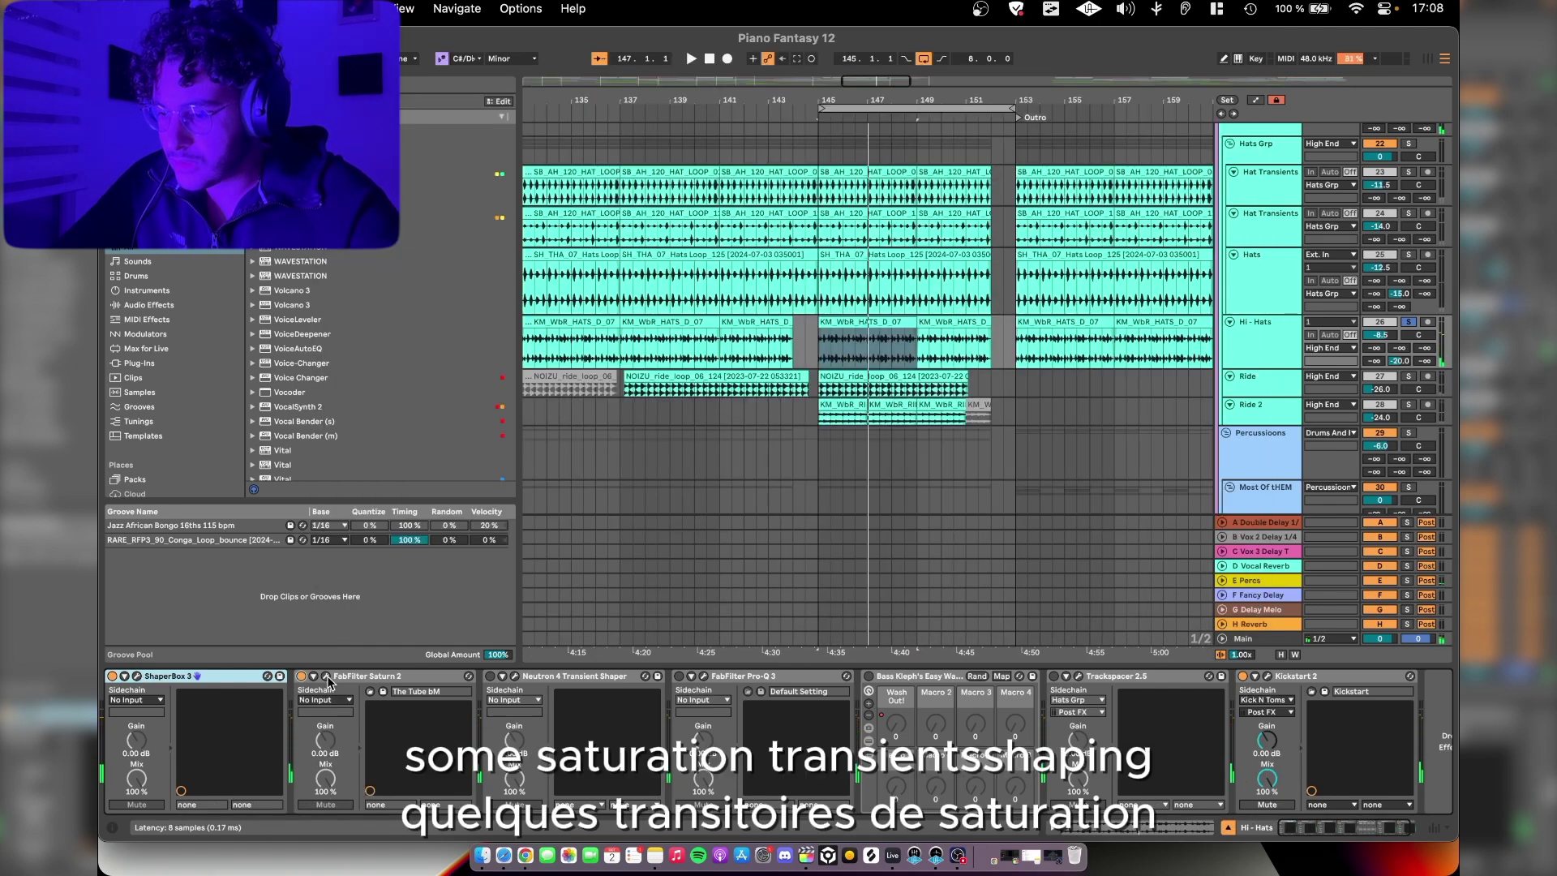
{"action": "left_click", "coordinate": [328, 677]}
{"action": "left_click", "coordinate": [515, 676]}
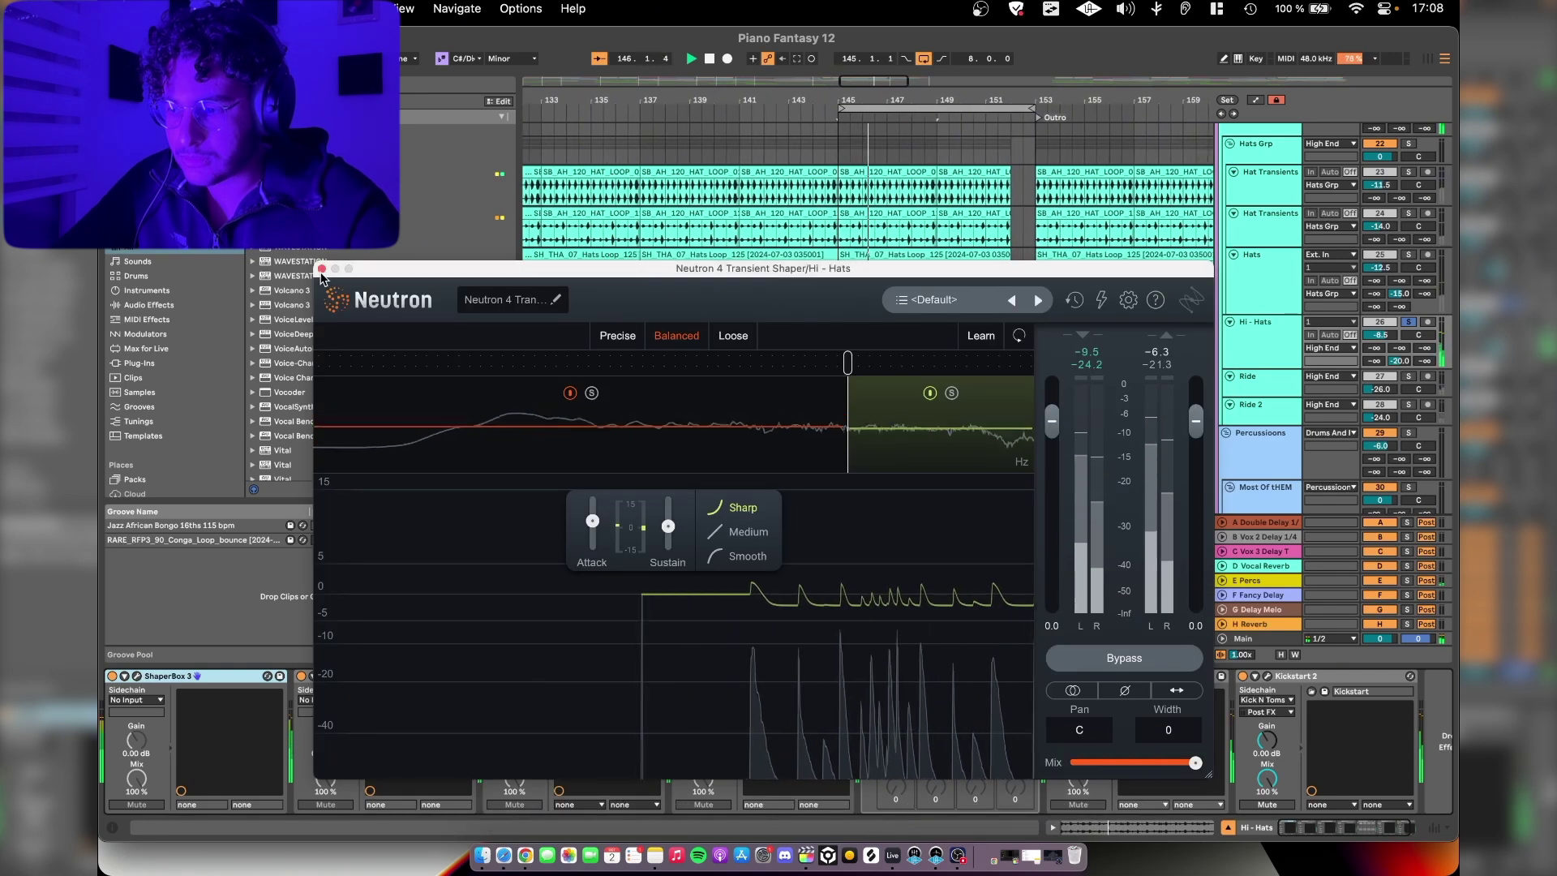
{"action": "left_click", "coordinate": [704, 676]}
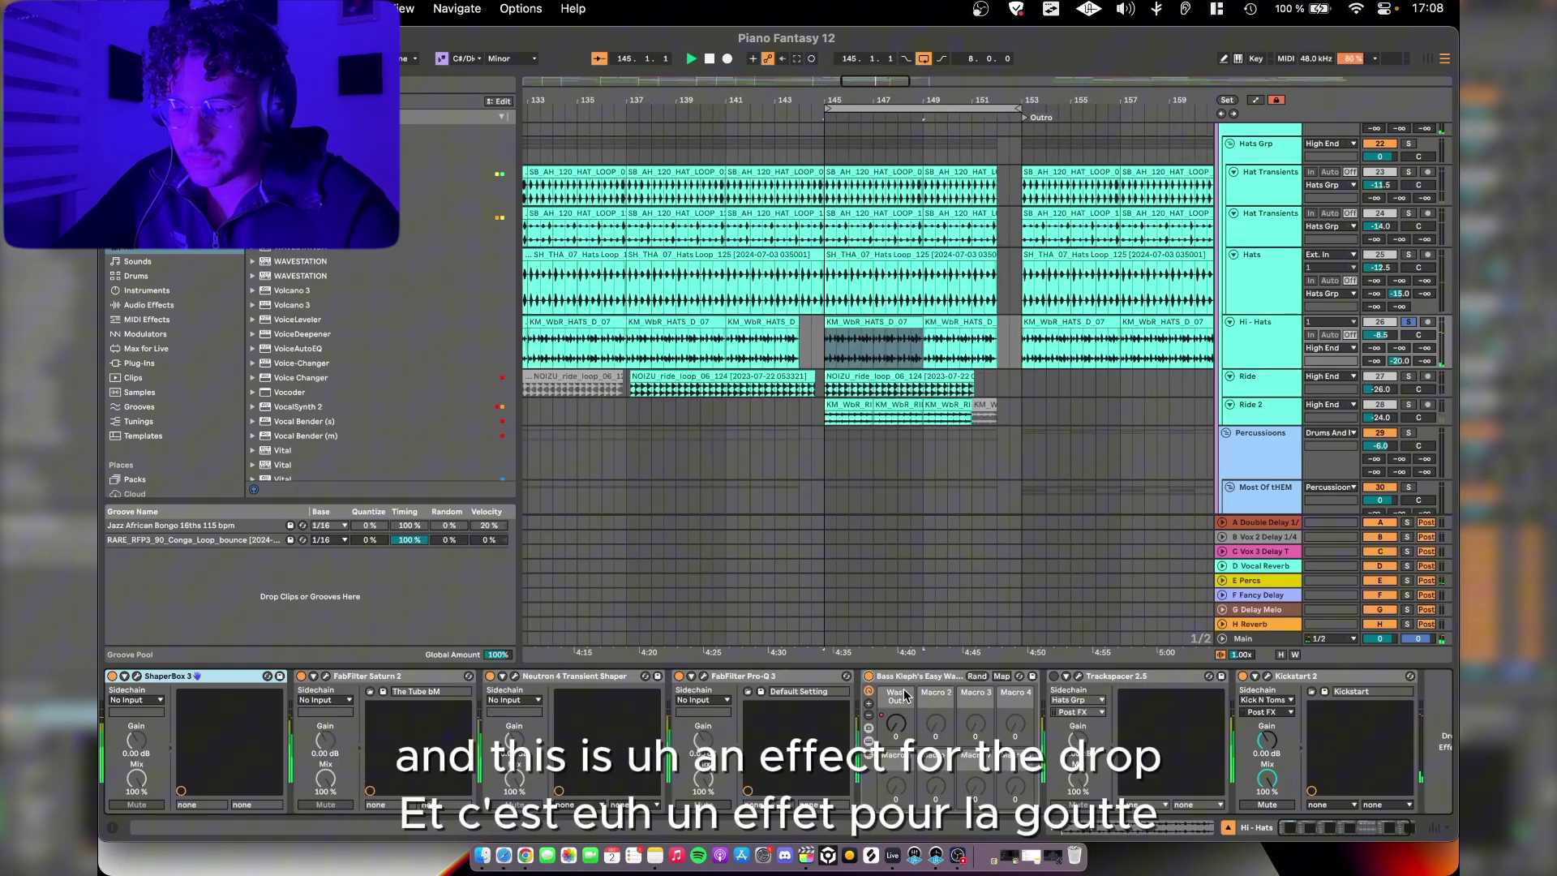
Step: Examine the Trackspacer 2.5 settings on the Hi - Hats track and audition it together with Hats Grp
{"action": "scroll", "coordinate": [887, 641], "scroll_direction": "up", "scroll_amount": 5}
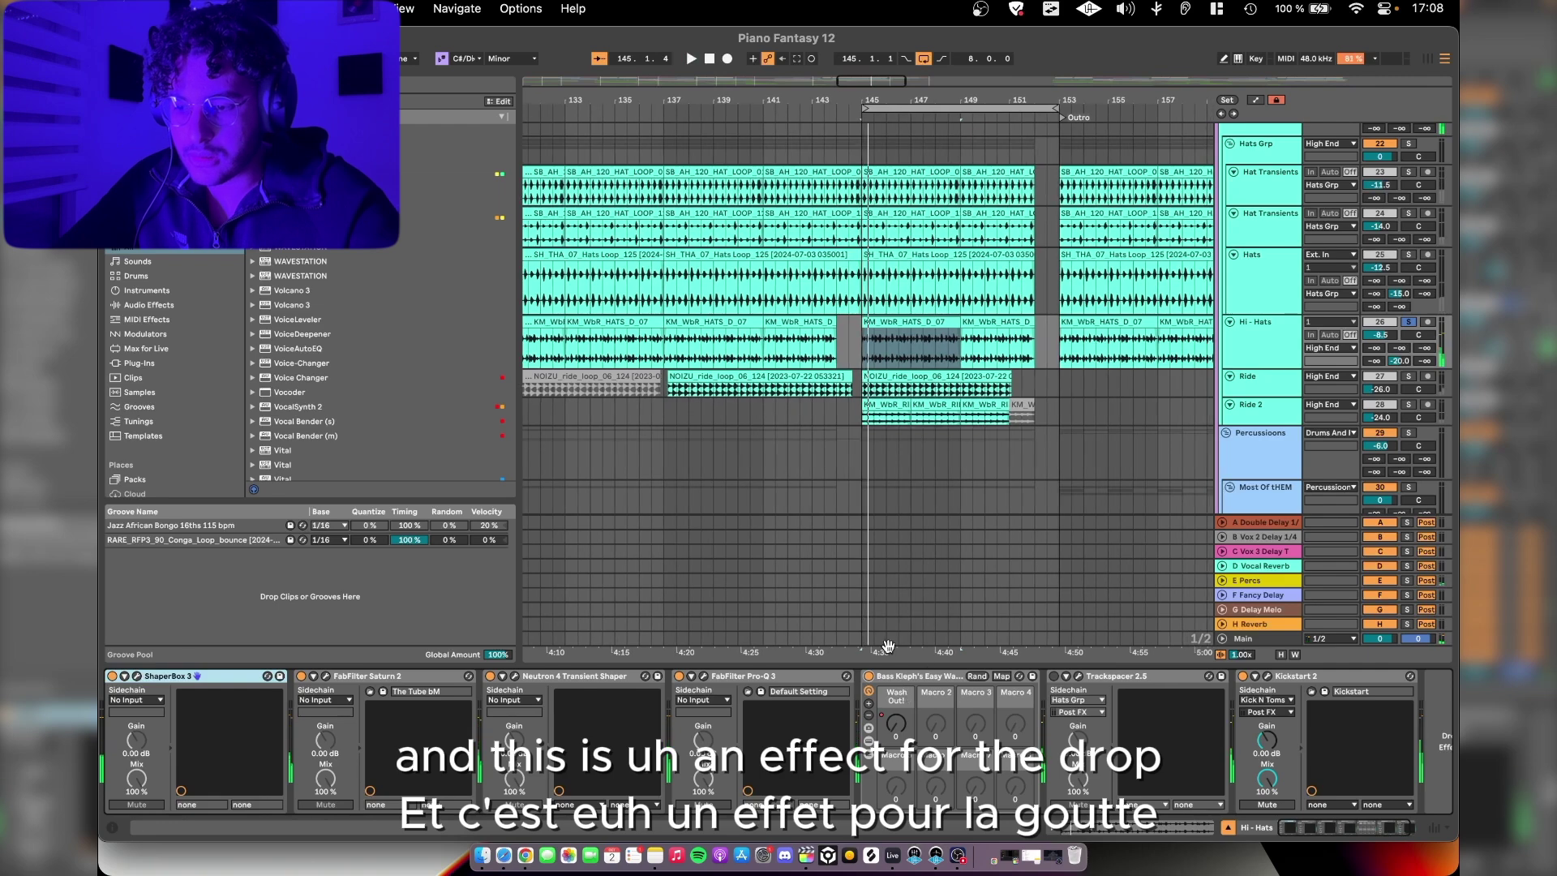
{"action": "scroll", "coordinate": [963, 508], "scroll_direction": "right", "scroll_amount": 4}
{"action": "scroll", "coordinate": [963, 505], "scroll_direction": "down", "scroll_amount": 1}
{"action": "scroll", "coordinate": [1030, 560], "scroll_direction": "left", "scroll_amount": 3}
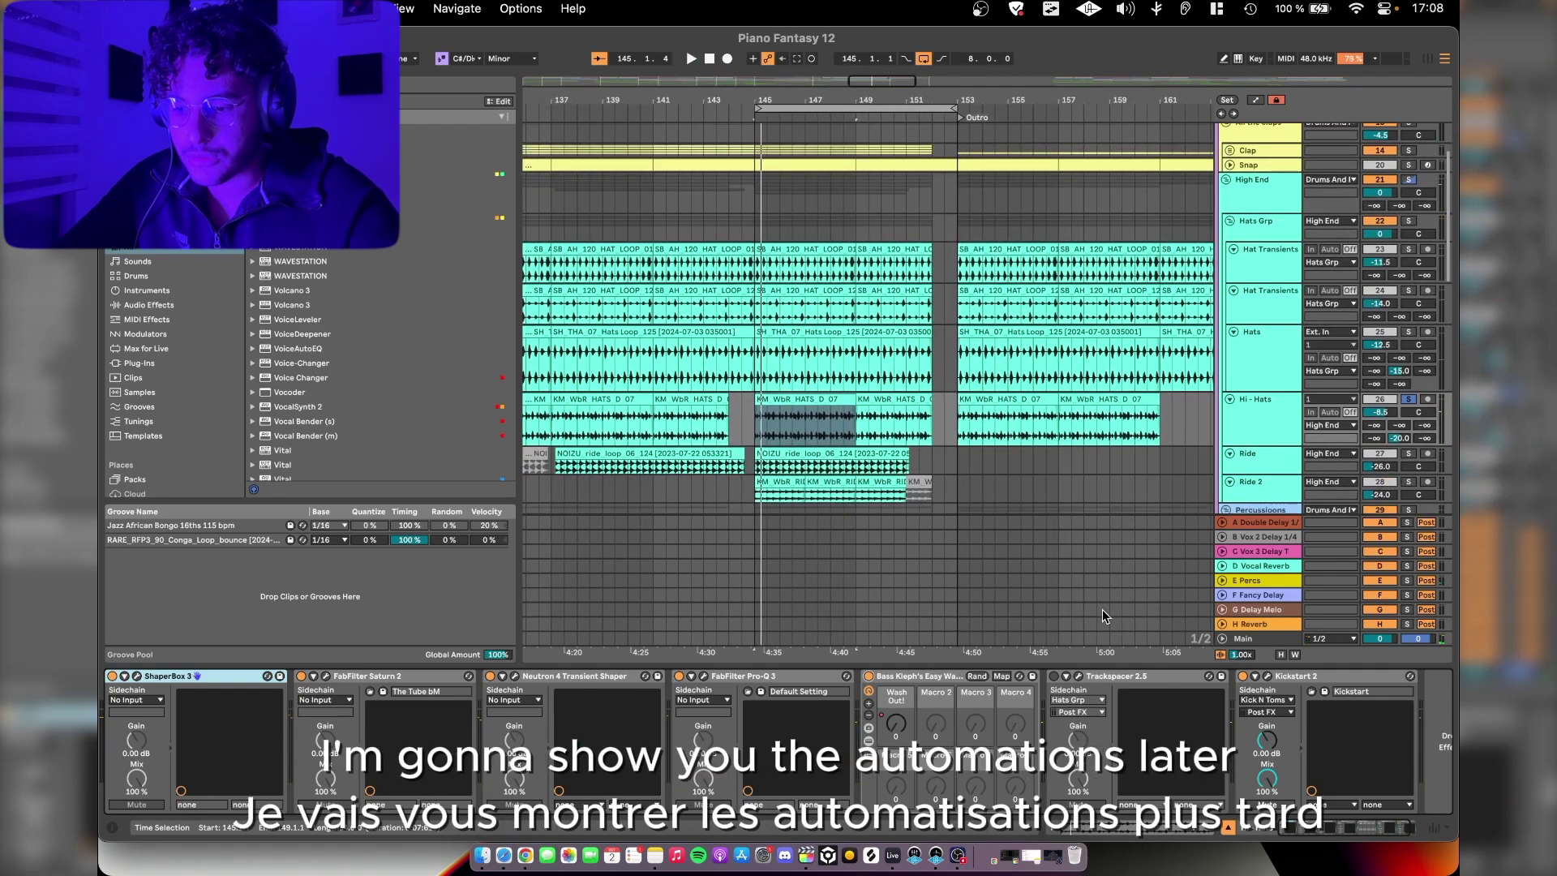
{"action": "left_click", "coordinate": [1079, 678]}
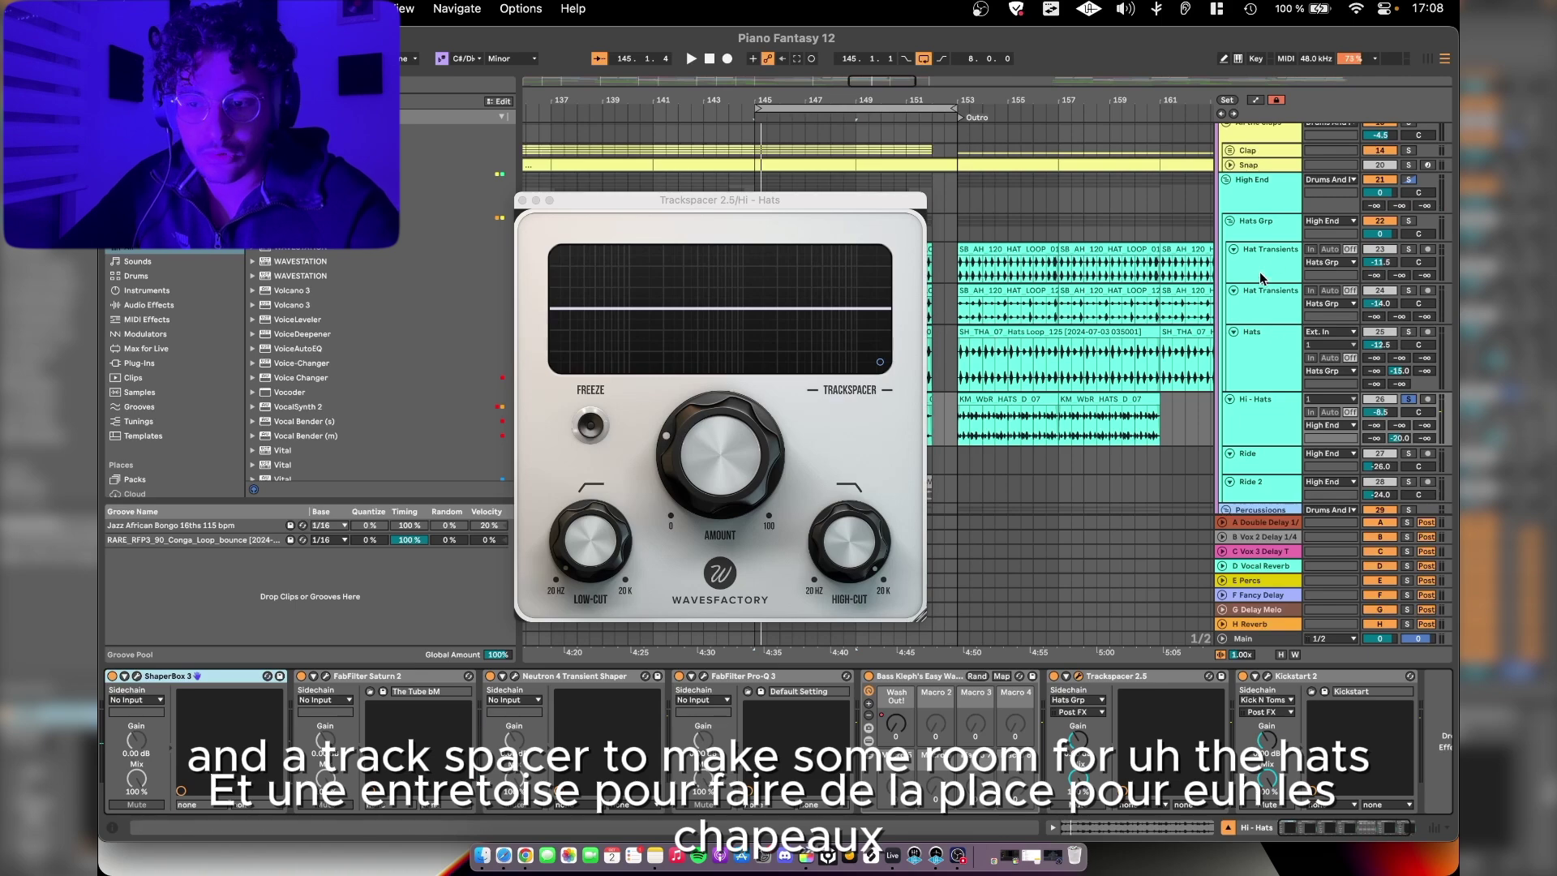
{"action": "key", "text": "space"}
{"action": "left_click", "coordinate": [522, 200]}
{"action": "scroll", "coordinate": [1010, 366], "scroll_direction": "up", "scroll_amount": 6}
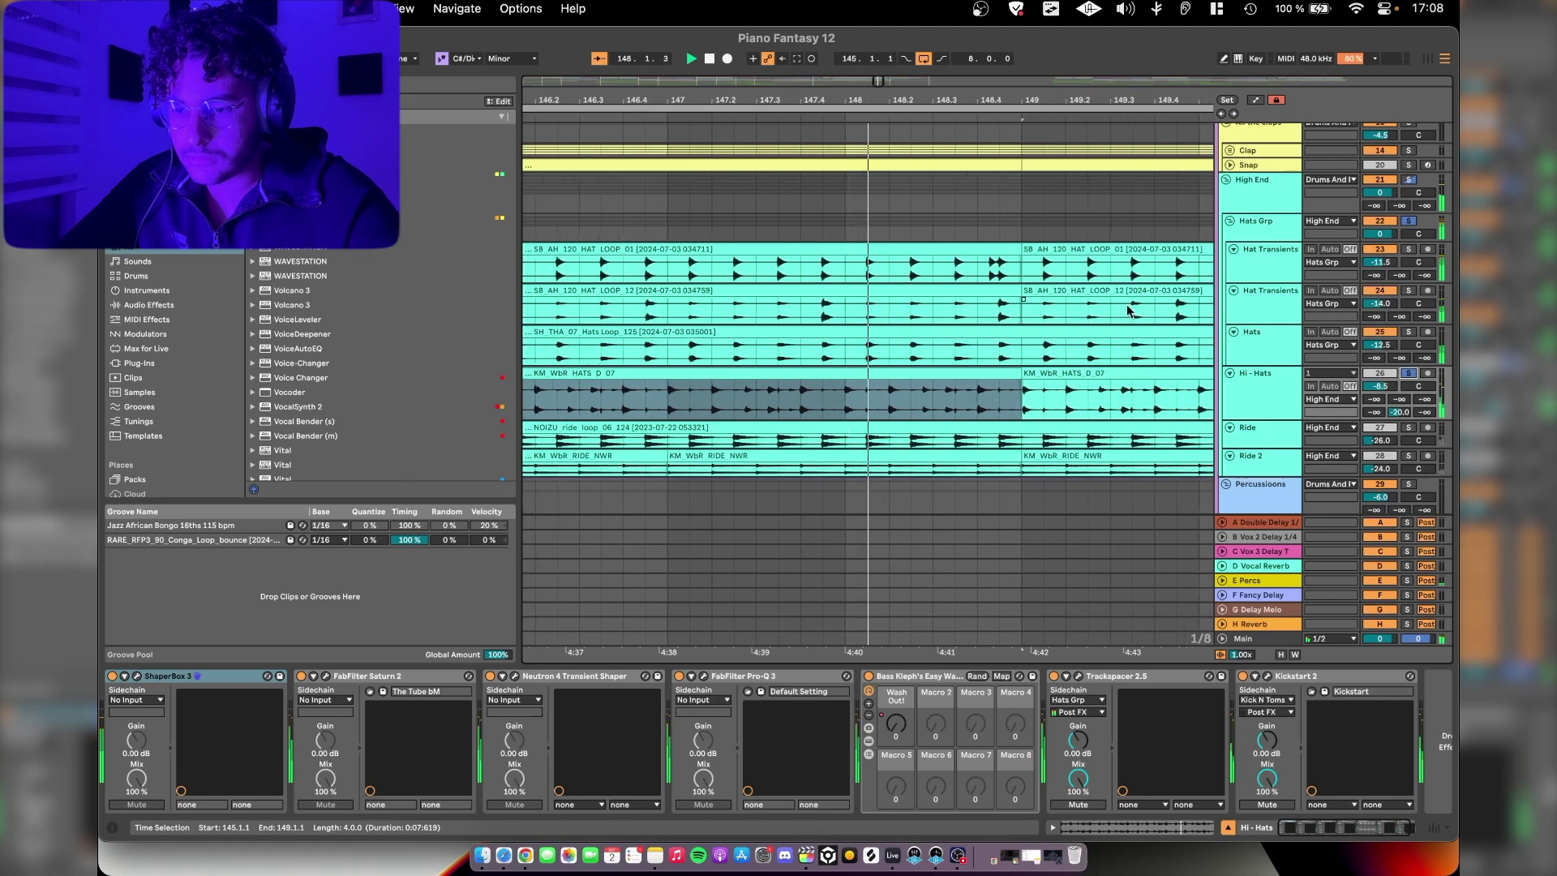
{"action": "scroll", "coordinate": [1125, 344], "scroll_direction": "down", "scroll_amount": 2}
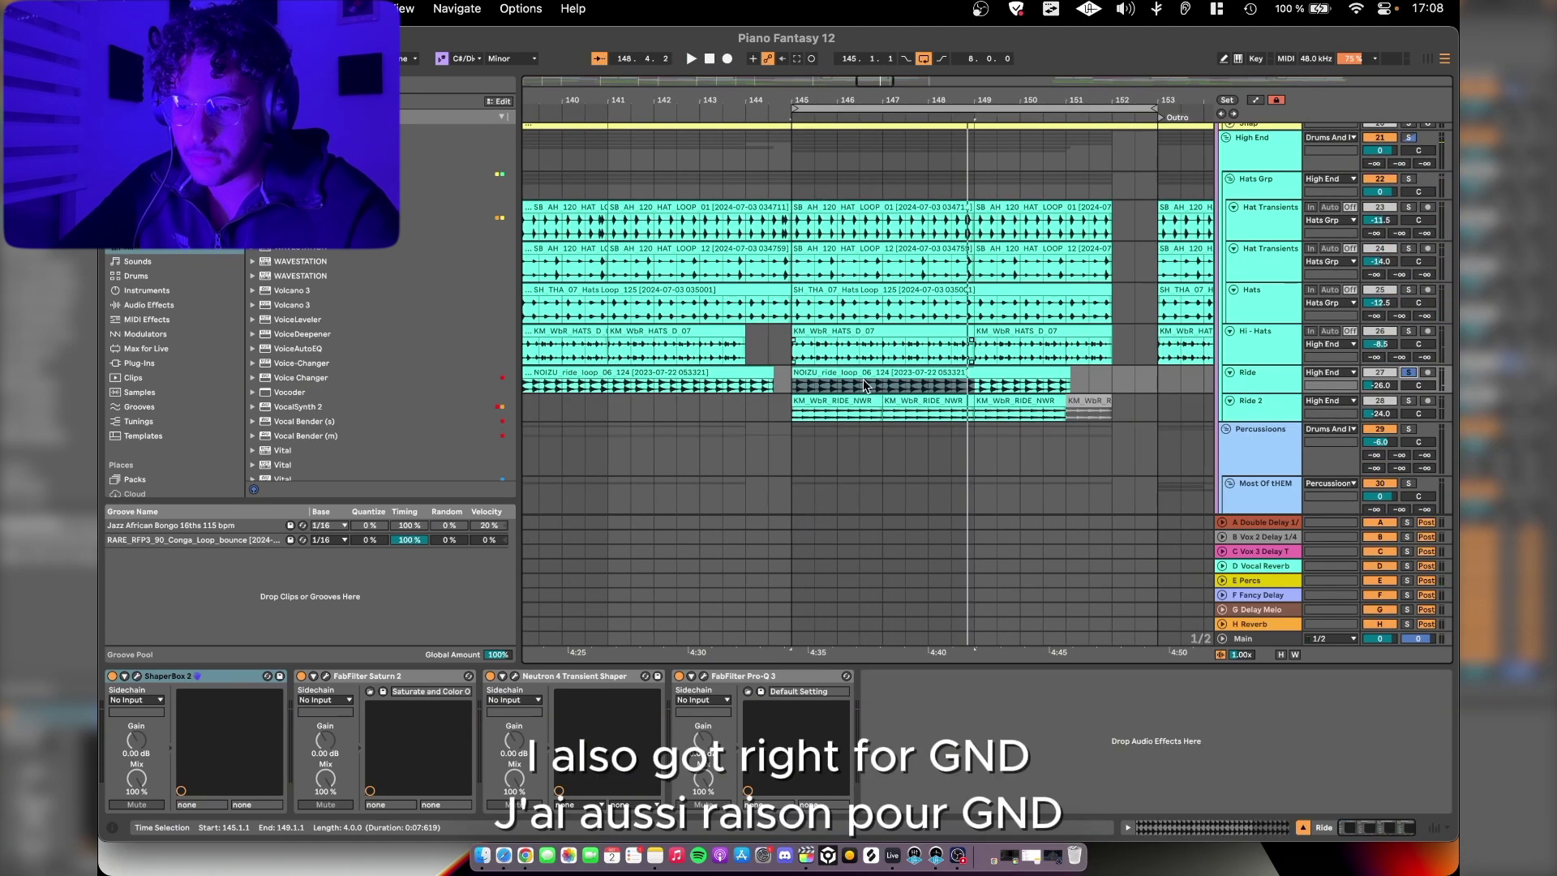
Step: Audition the soloed Ride track with only ShaperBox 2 active and examine its left-right pan curve
{"action": "key", "text": "space"}
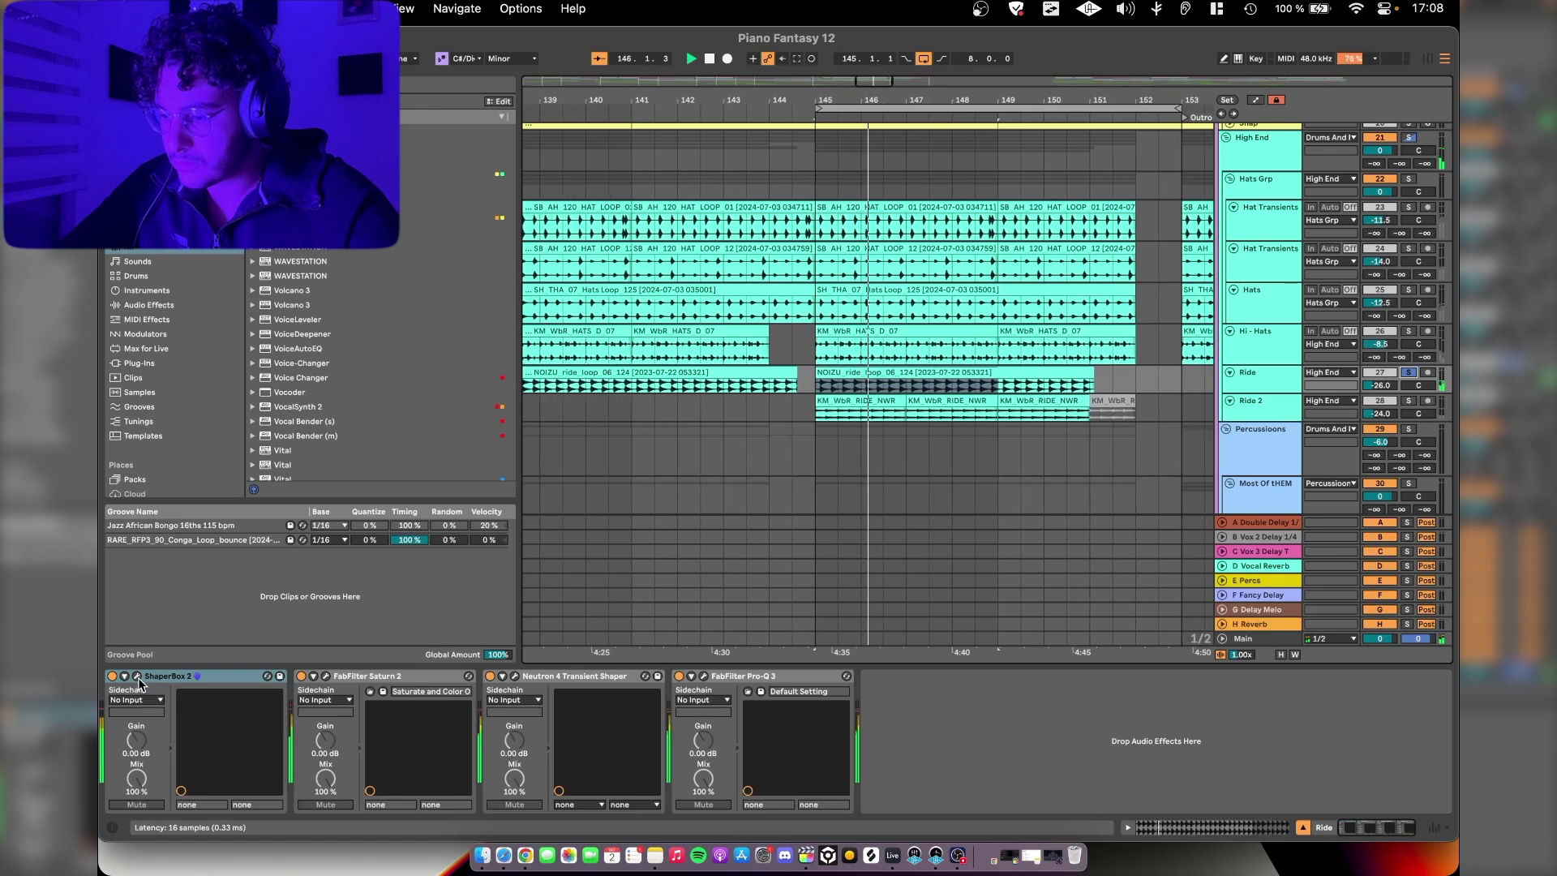
{"action": "left_click", "coordinate": [137, 676]}
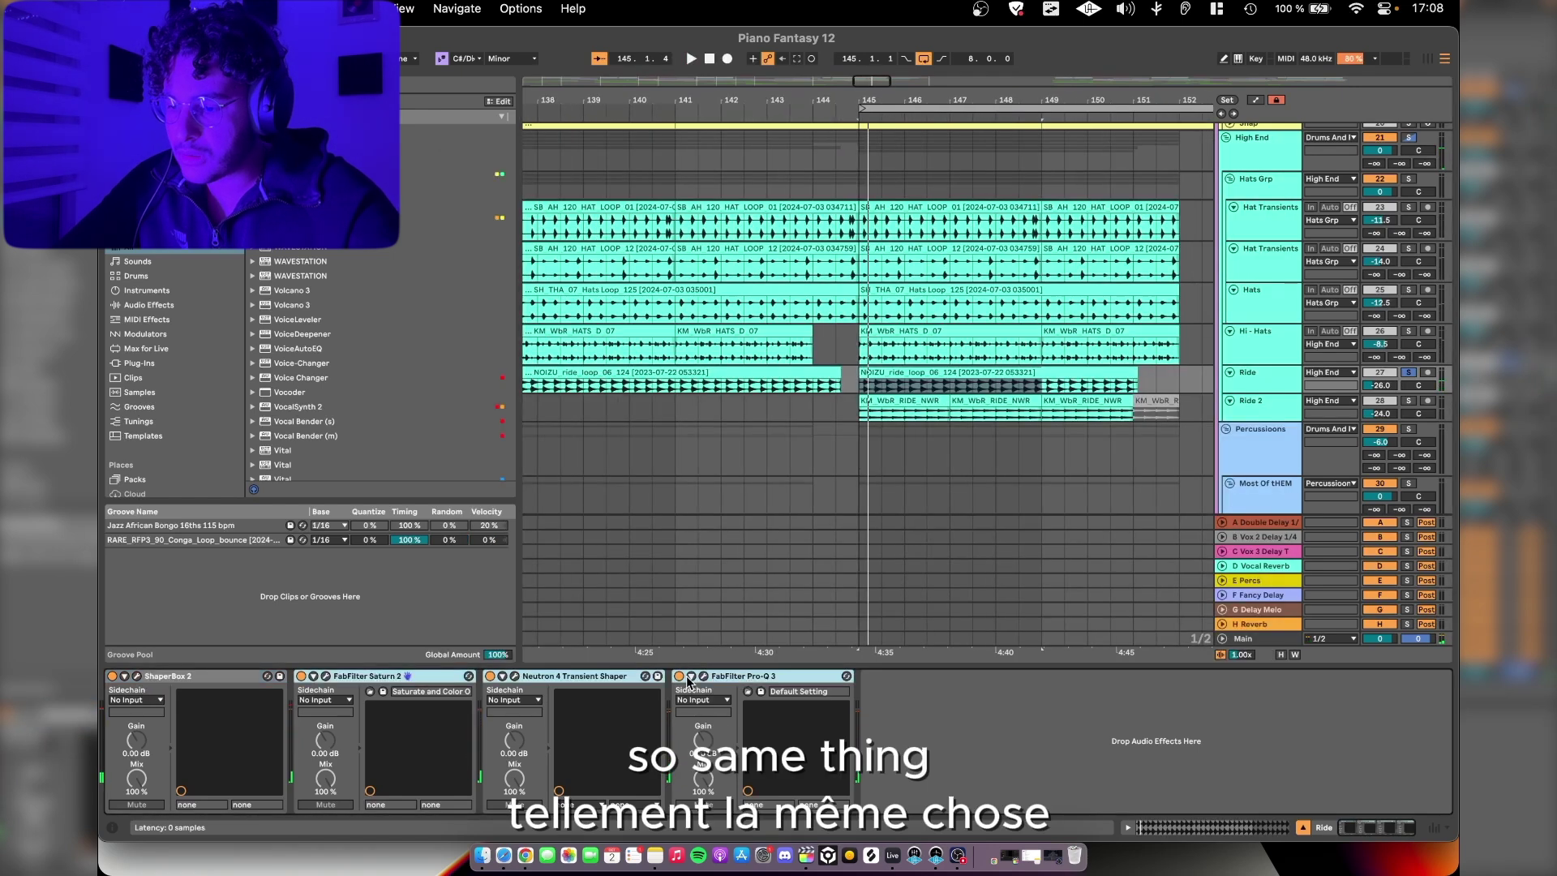
{"action": "left_click", "coordinate": [678, 675]}
{"action": "left_click", "coordinate": [137, 676]}
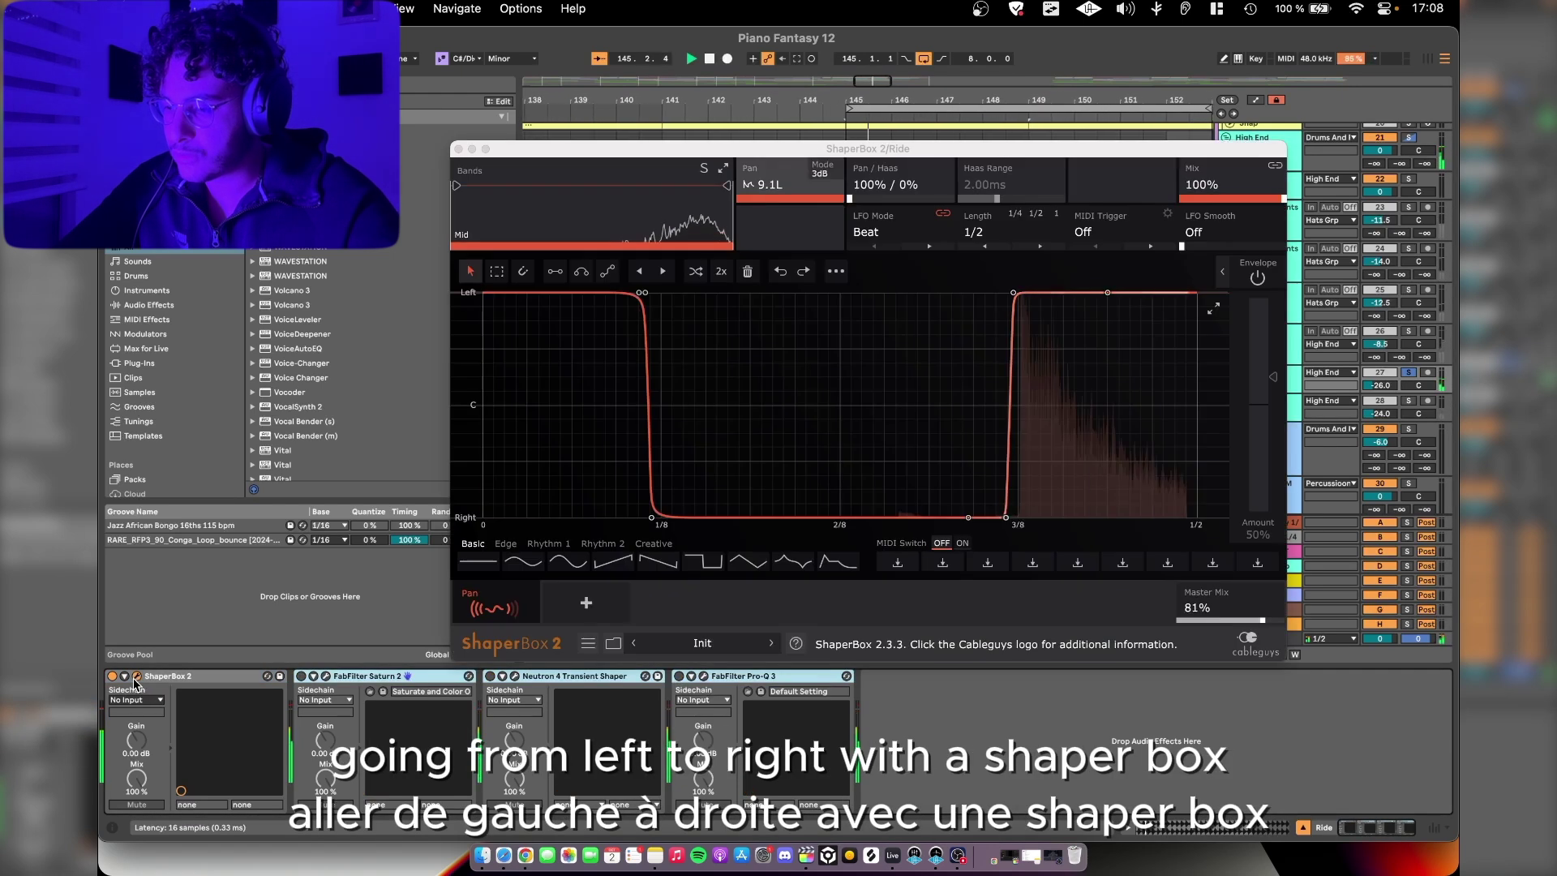
{"action": "left_click", "coordinate": [137, 675]}
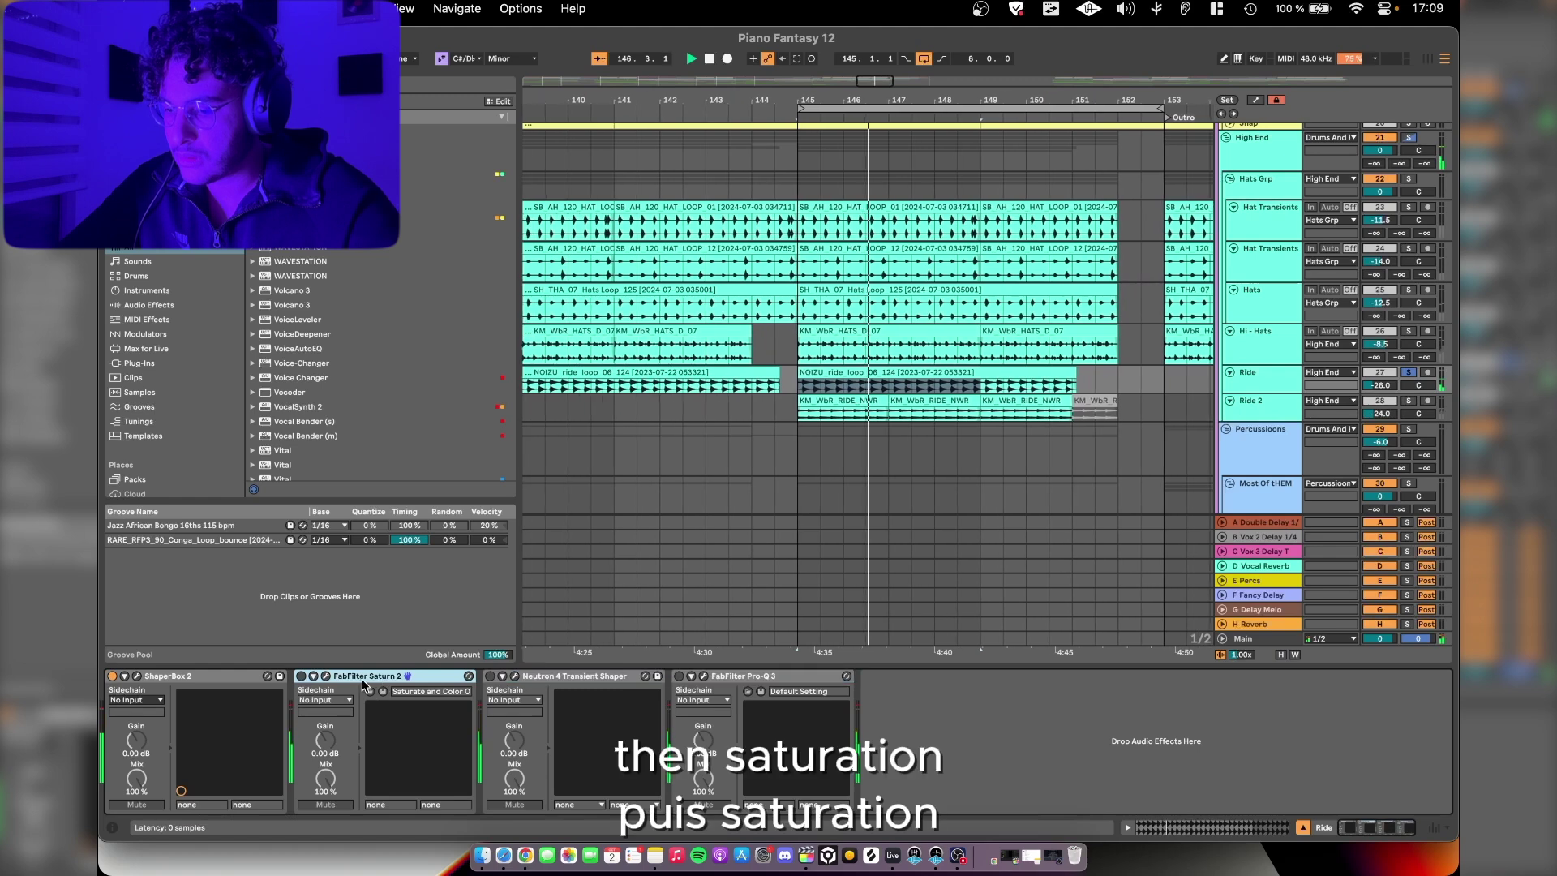
Step: Re-enable FabFilter Saturn 2 on the Ride track and examine its saturation settings while auditioning
{"action": "left_click", "coordinate": [300, 676]}
{"action": "left_click", "coordinate": [326, 675]}
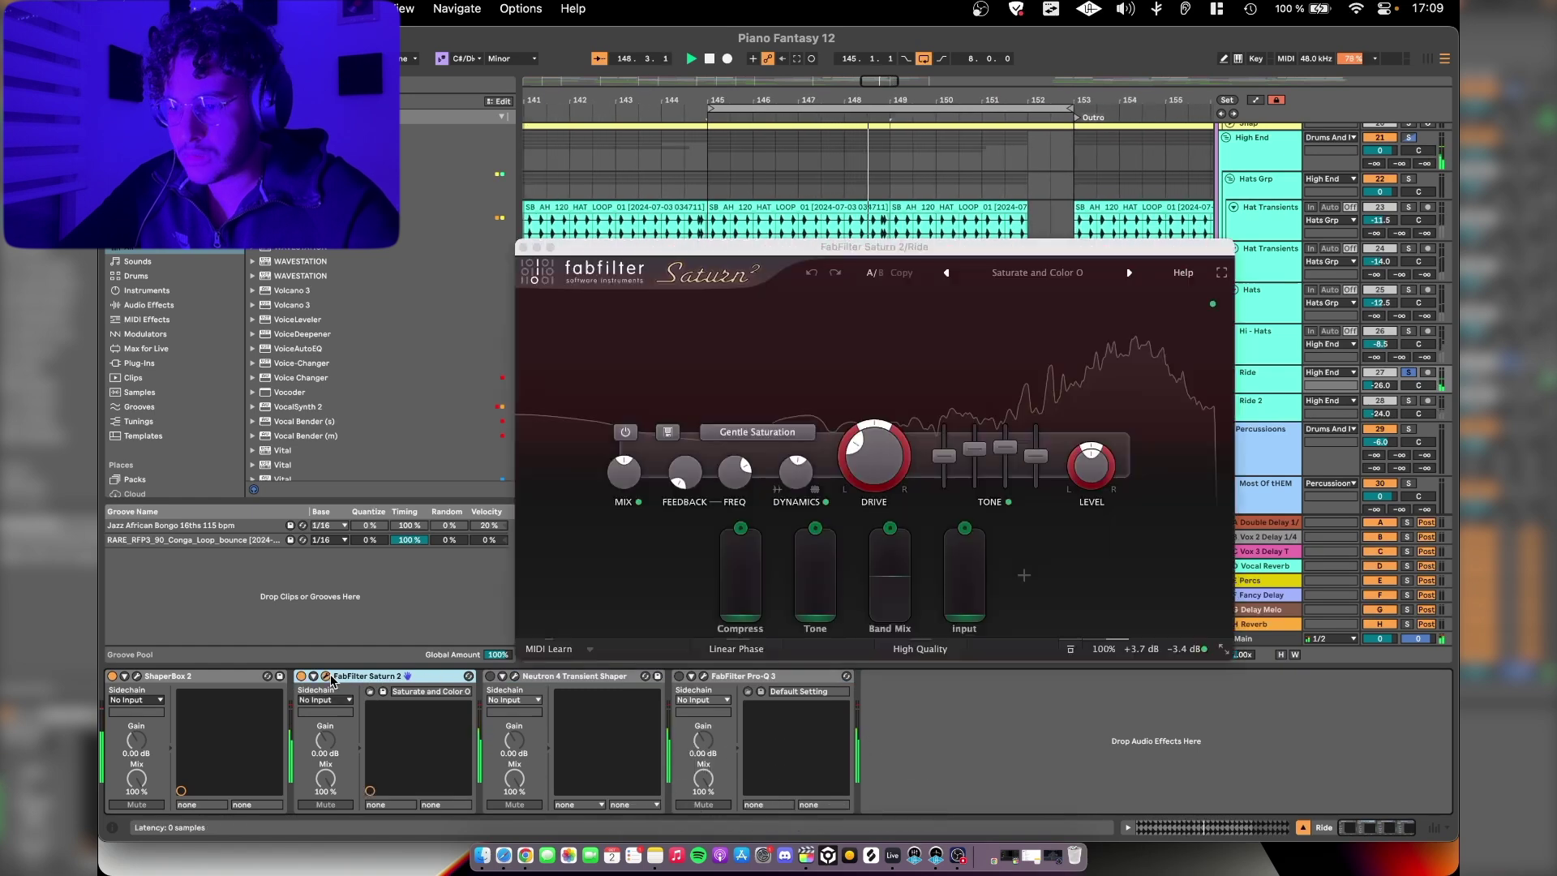
{"action": "left_click", "coordinate": [326, 675]}
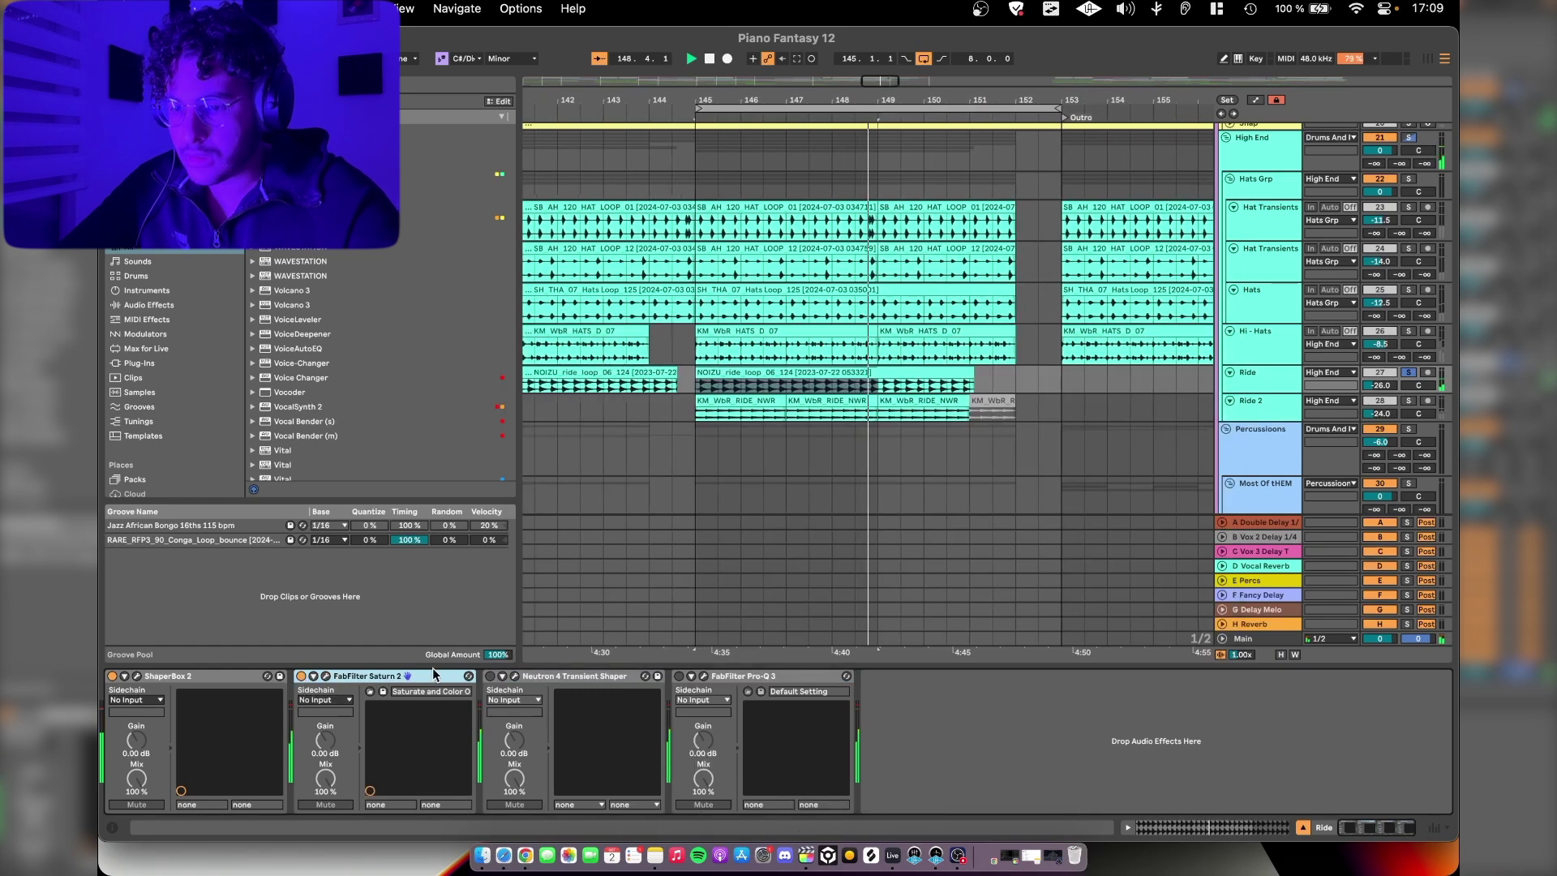
Step: Audition the Ride track while examining its Neutron 4 Transient Shaper and FabFilter Pro-Q 3 settings
{"action": "left_click", "coordinate": [514, 676]}
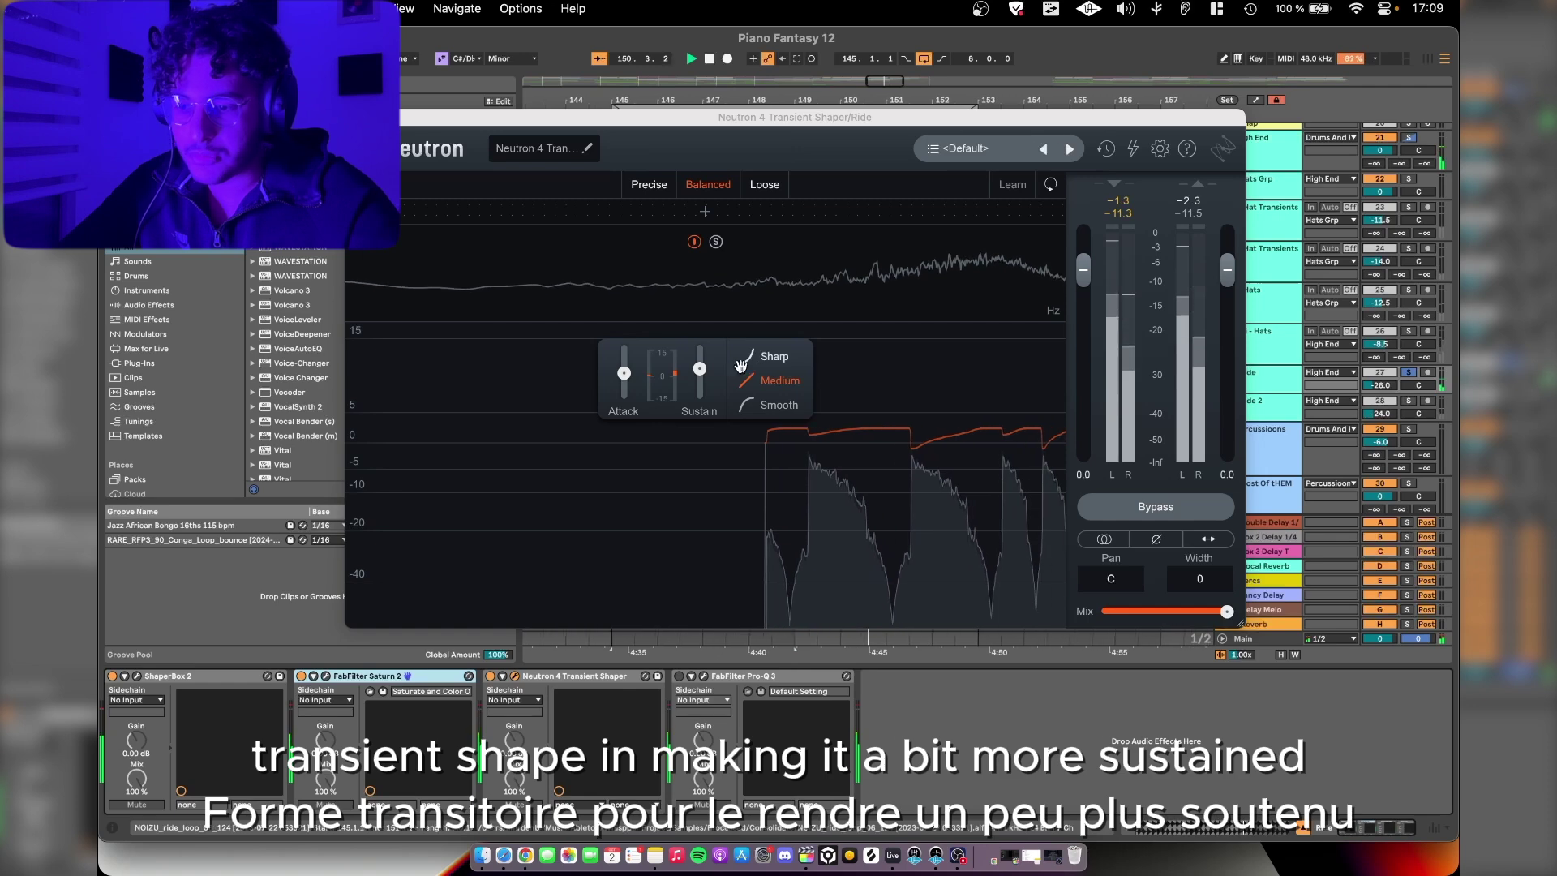
{"action": "left_click", "coordinate": [514, 677]}
{"action": "left_click", "coordinate": [702, 675]}
{"action": "key", "text": "space"}
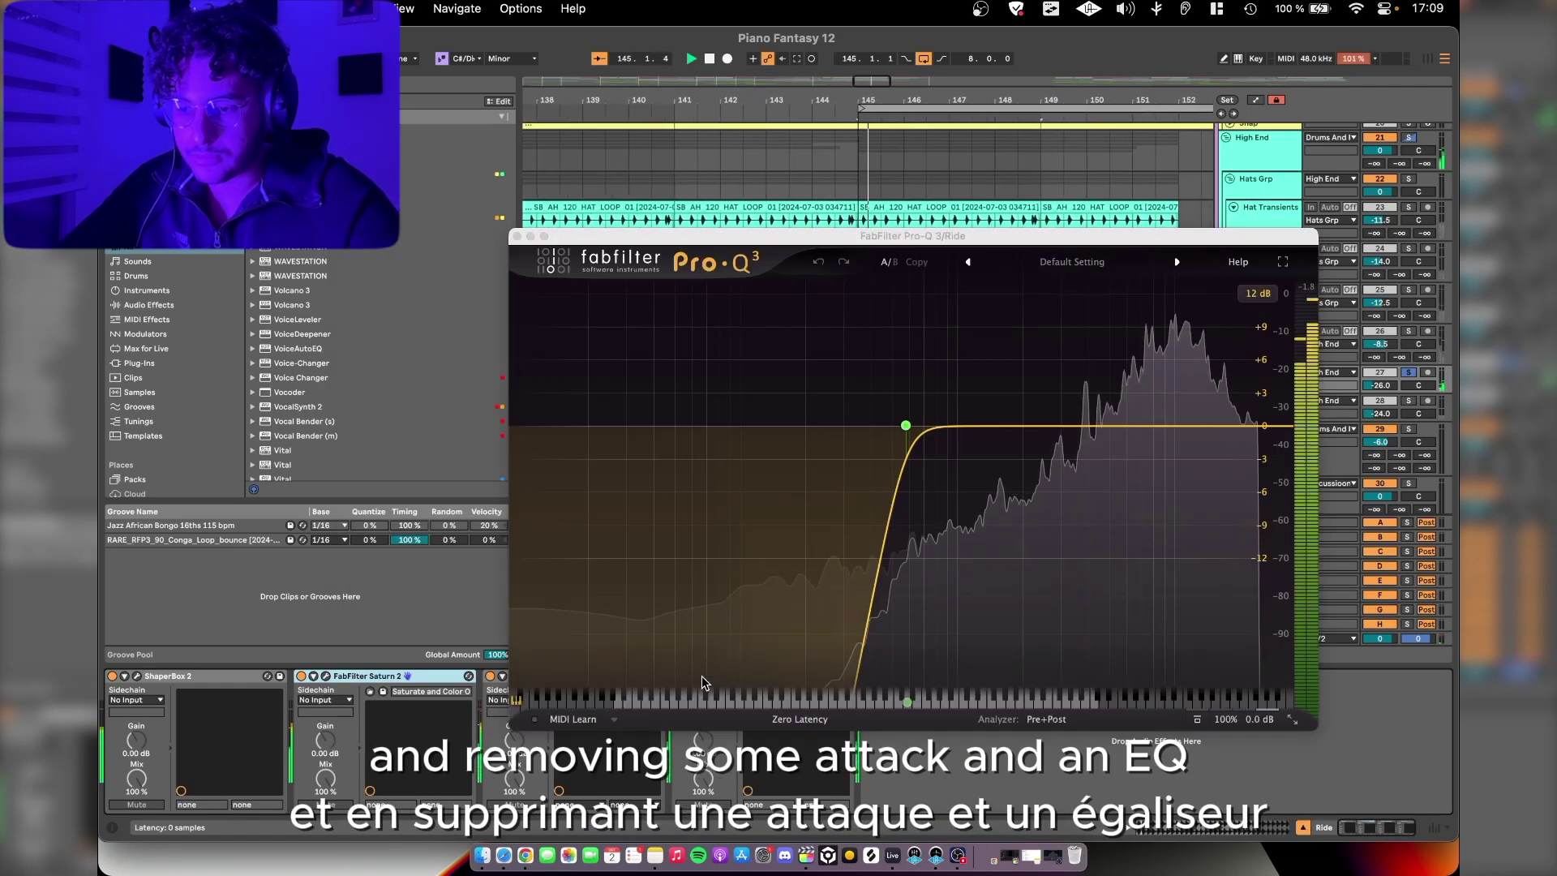
{"action": "left_click", "coordinate": [516, 236]}
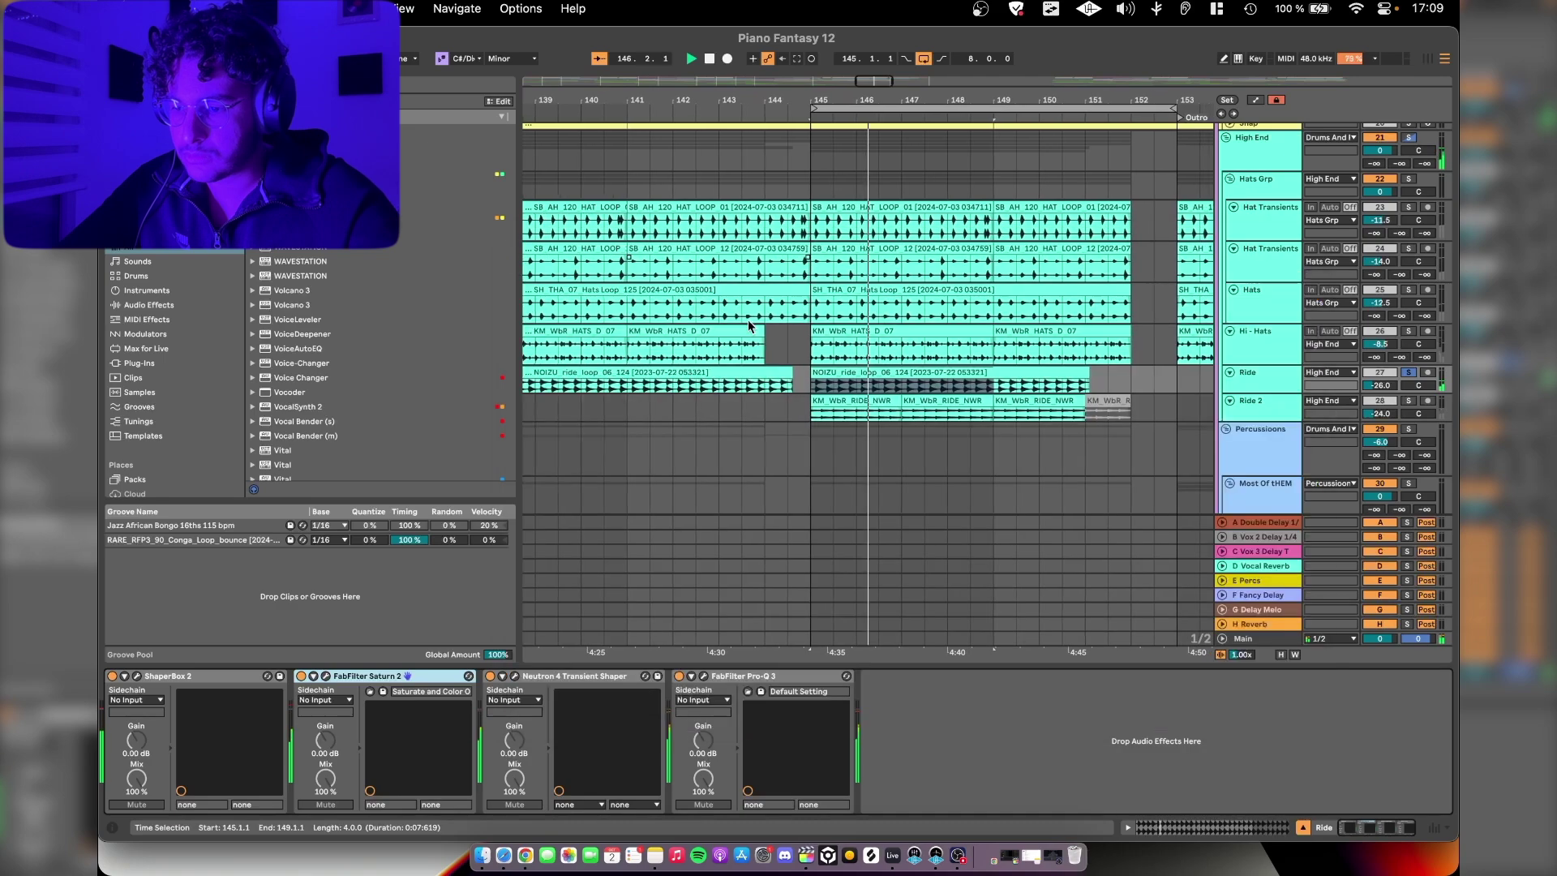
Step: Check where Ride 2 plays in the arrangement, then solo it and audition its KM_WbR_RIDE_NWR clips from bar 145
{"action": "left_click", "coordinate": [1286, 403]}
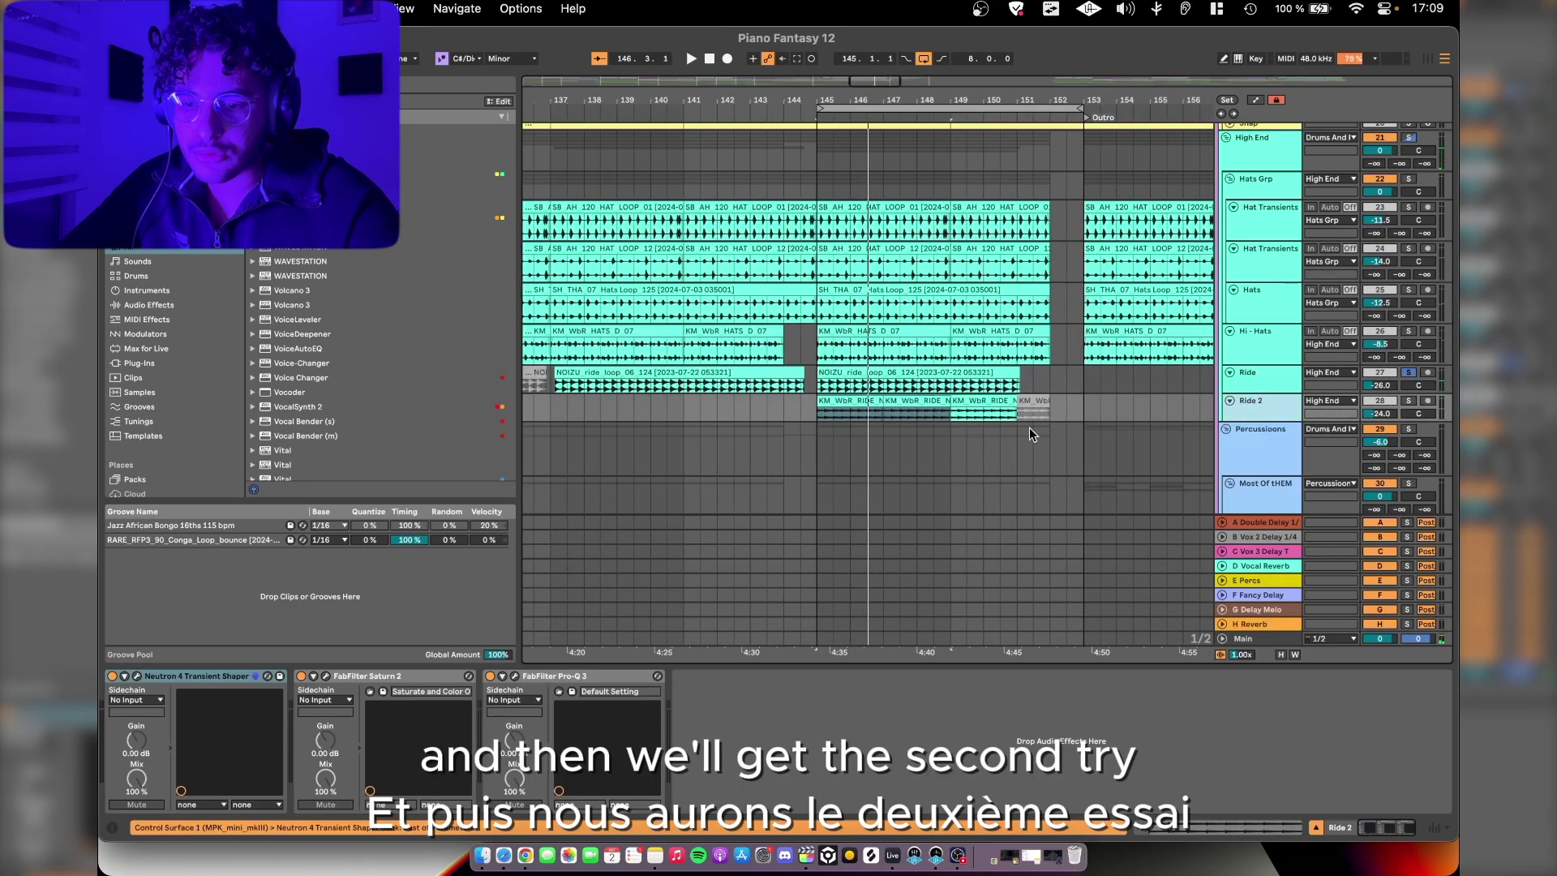
{"action": "scroll", "coordinate": [1029, 426], "scroll_direction": "down", "scroll_amount": 10}
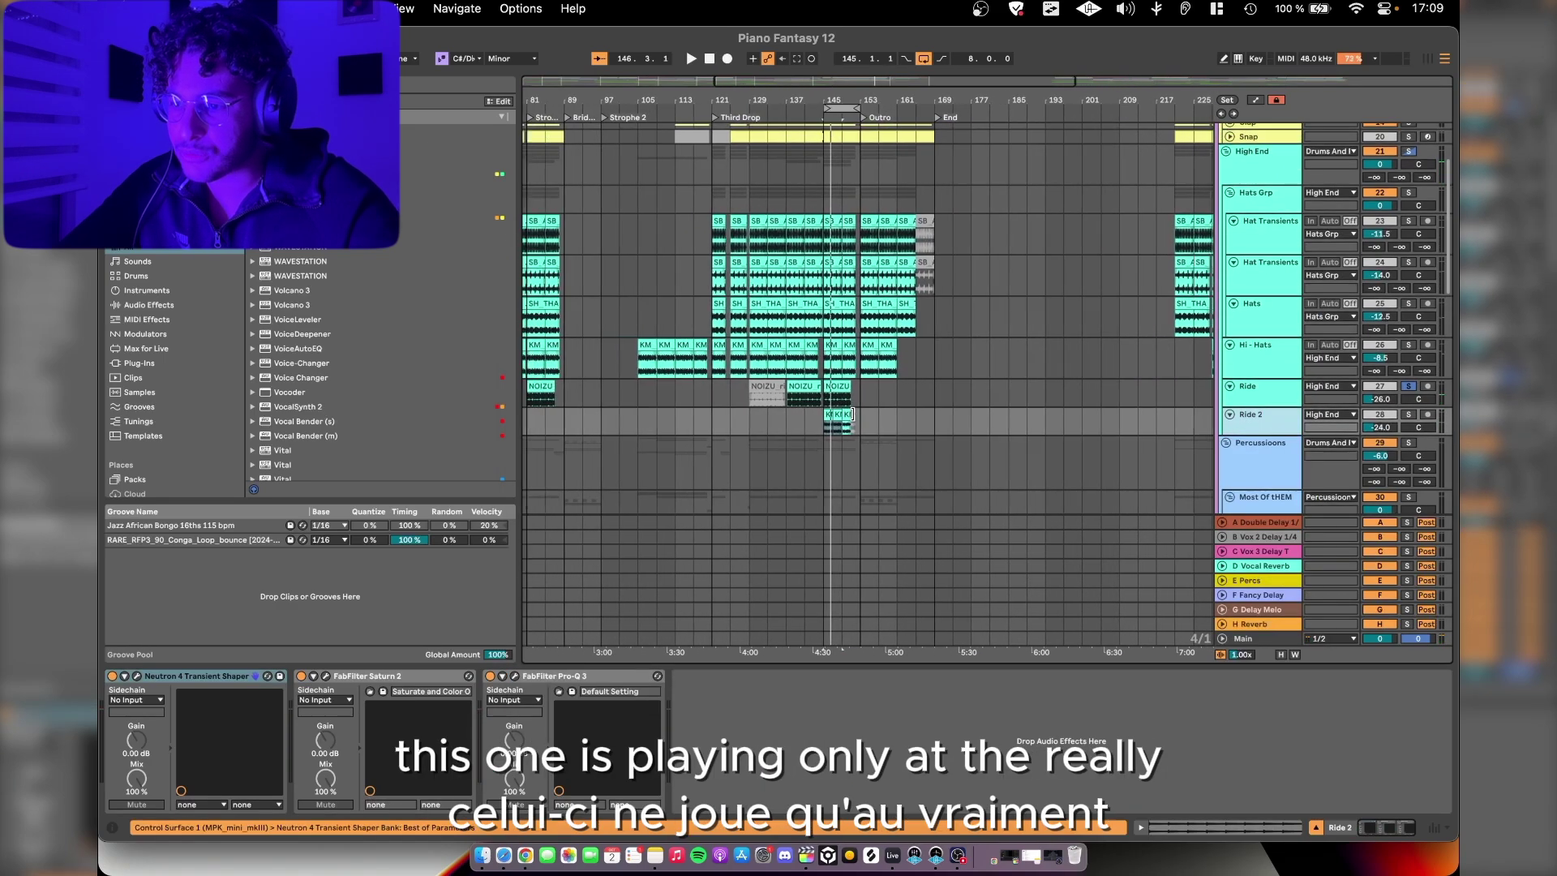
{"action": "scroll", "coordinate": [853, 414], "scroll_direction": "up", "scroll_amount": 10}
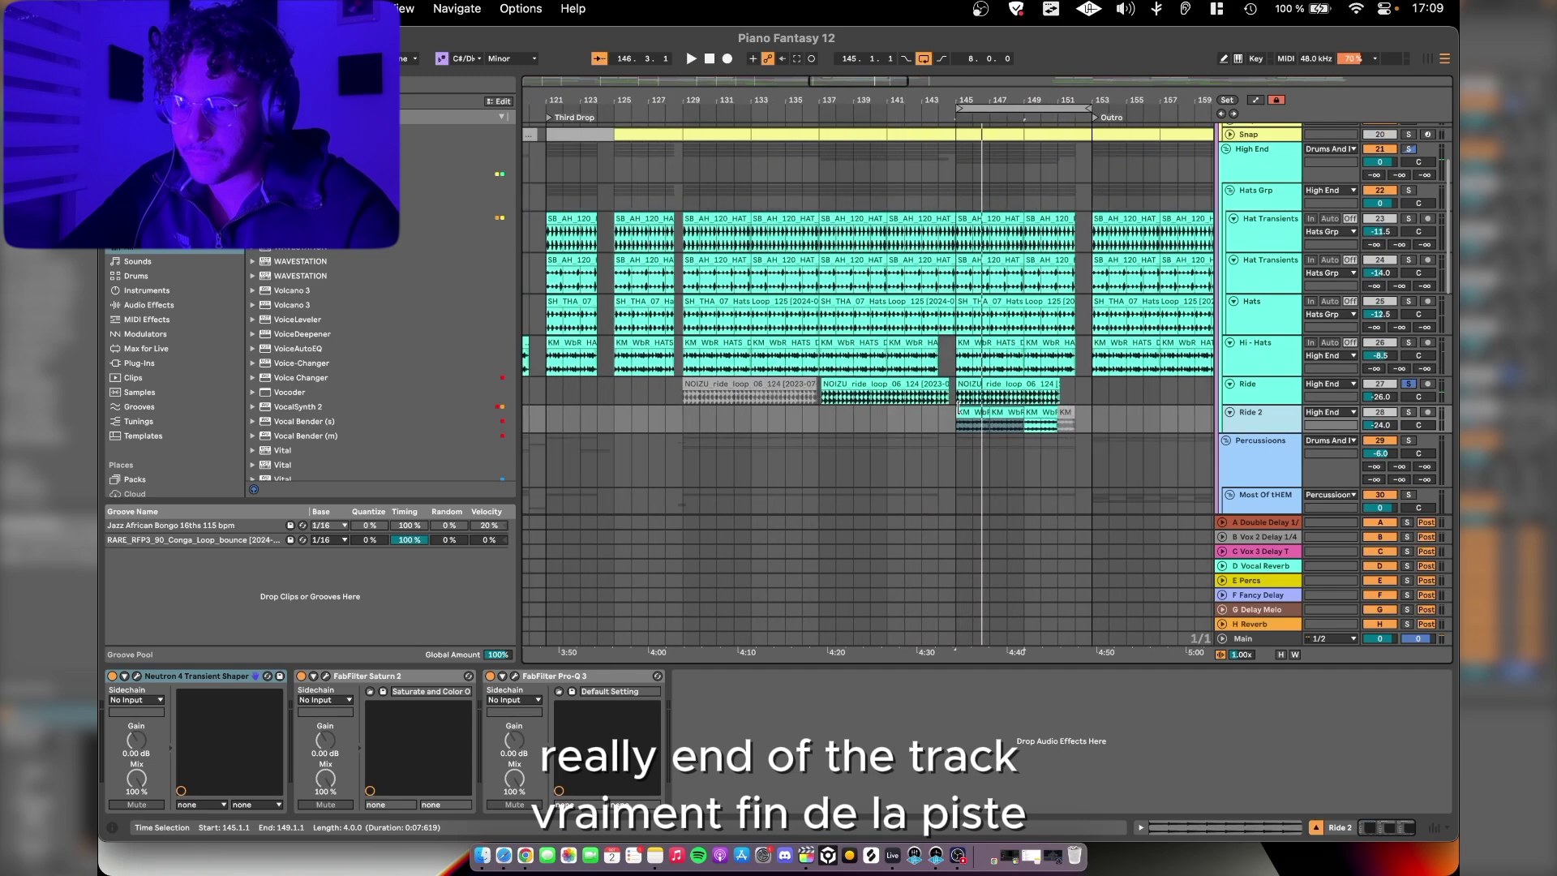
{"action": "left_click", "coordinate": [1408, 412]}
{"action": "key", "text": "space"}
{"action": "scroll", "coordinate": [1209, 428], "scroll_direction": "up", "scroll_amount": 5}
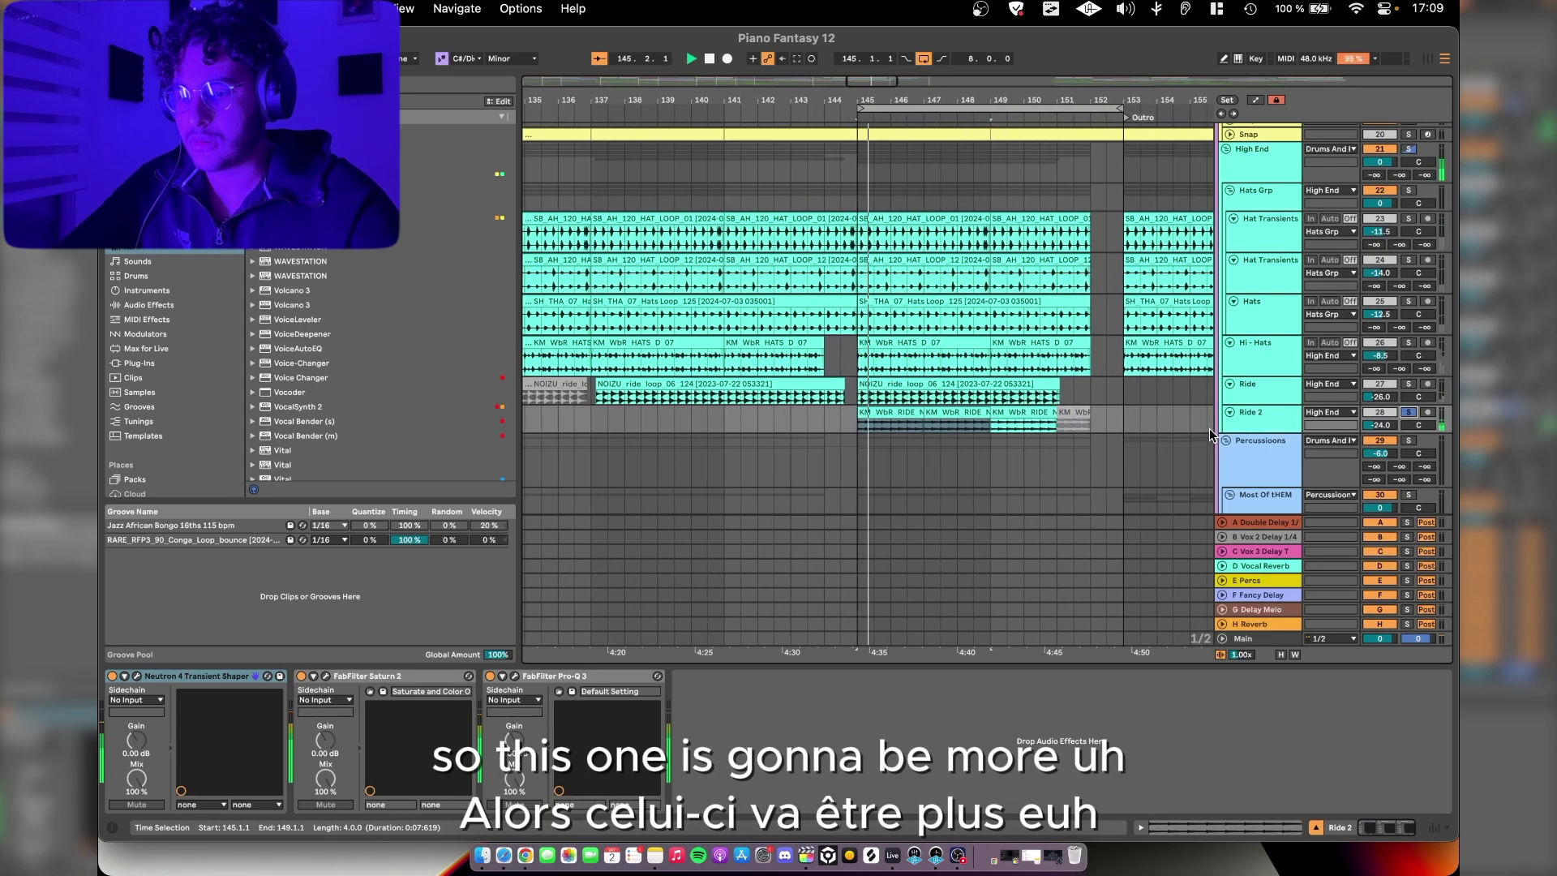
Step: Audition the Ride 2 track together with the Kick and Bass group
{"action": "scroll", "coordinate": [853, 499], "scroll_direction": "up", "scroll_amount": 1}
{"action": "scroll", "coordinate": [1339, 166], "scroll_direction": "up", "scroll_amount": 3}
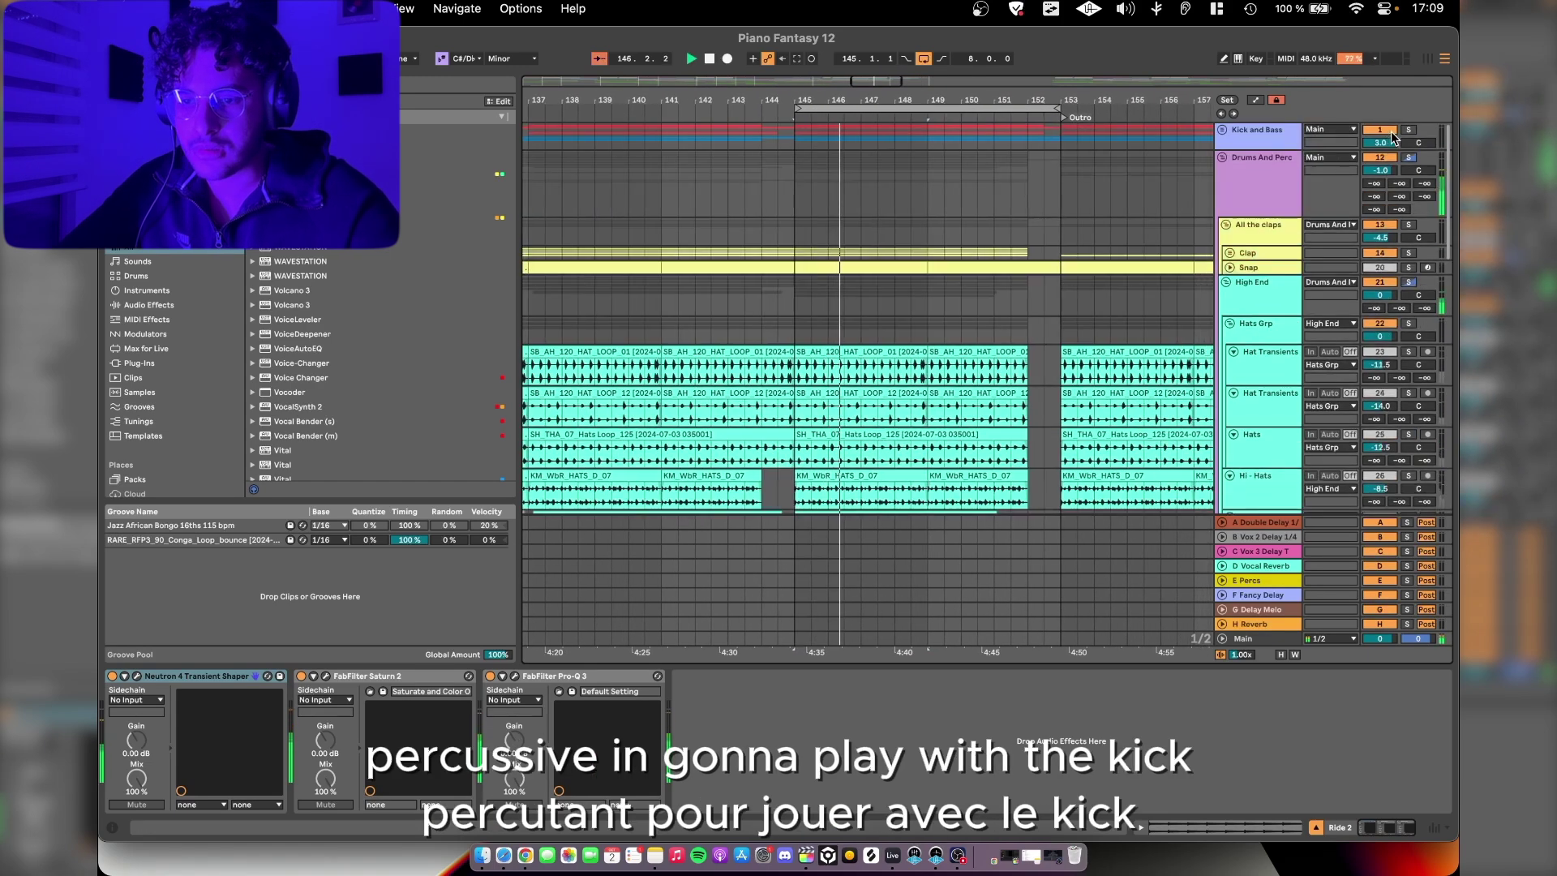
{"action": "scroll", "coordinate": [931, 300], "scroll_direction": "down", "scroll_amount": 7}
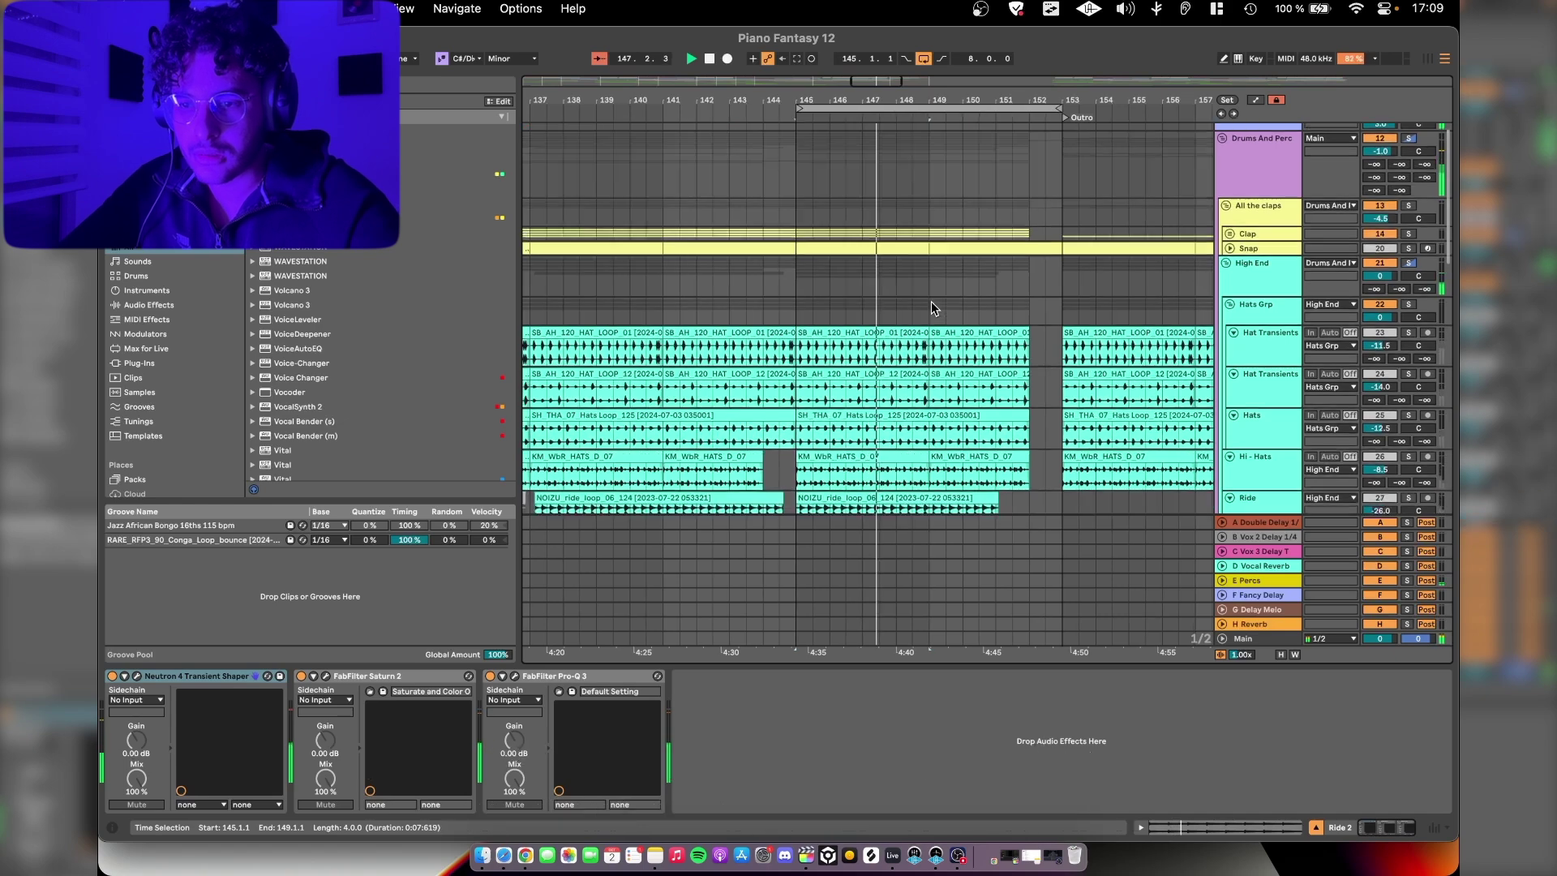
{"action": "scroll", "coordinate": [931, 300], "scroll_direction": "up", "scroll_amount": 4}
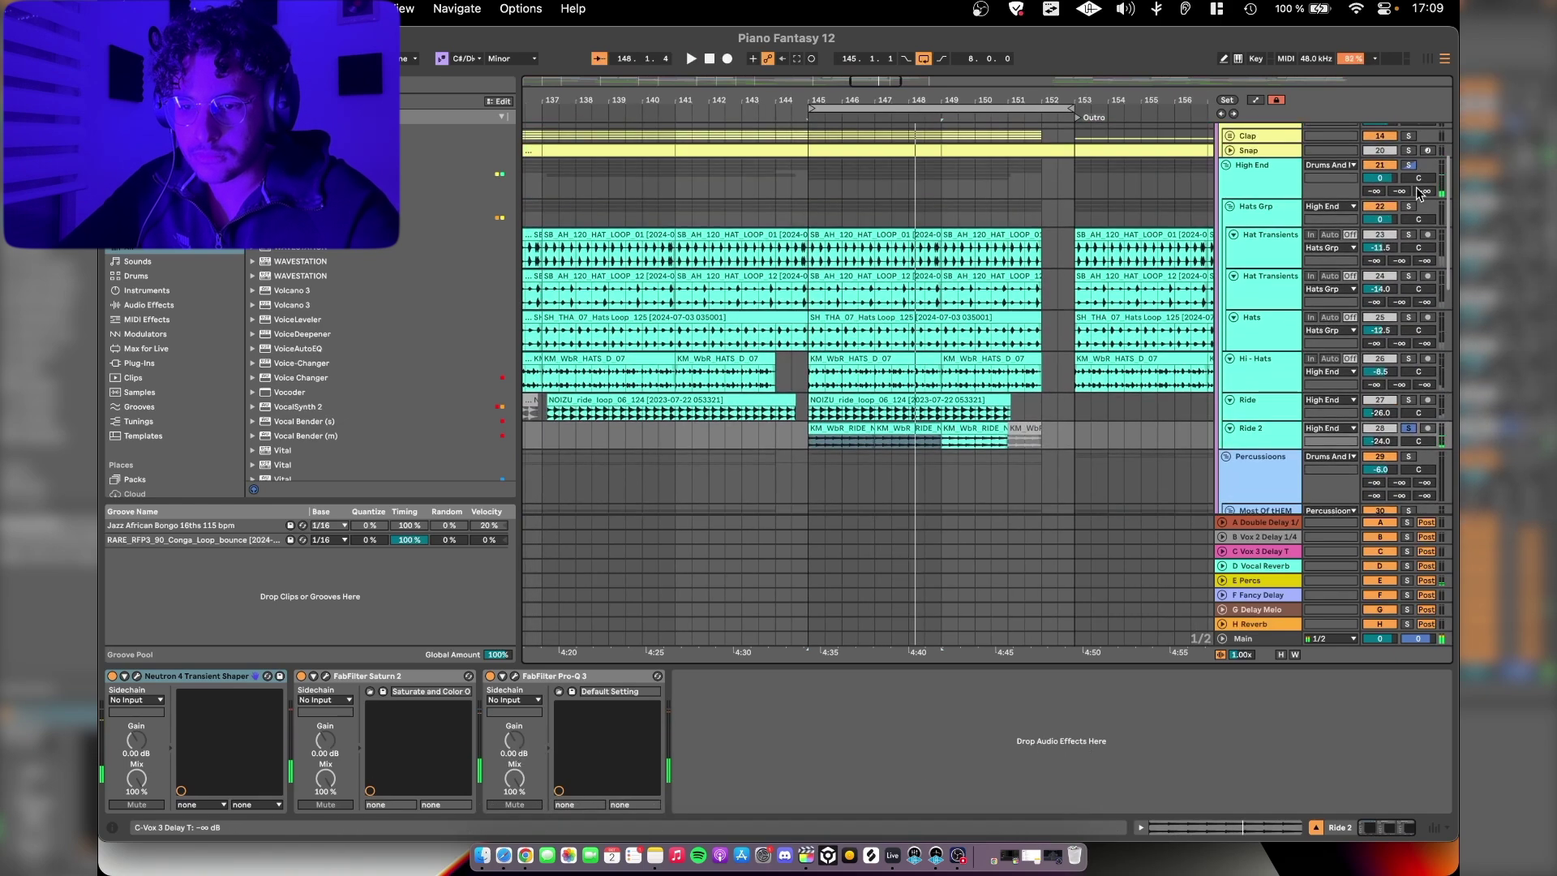
Step: Audition the whole High End group while looking through the effect chains of its hat tracks
{"action": "scroll", "coordinate": [1410, 170], "scroll_direction": "up", "scroll_amount": 2}
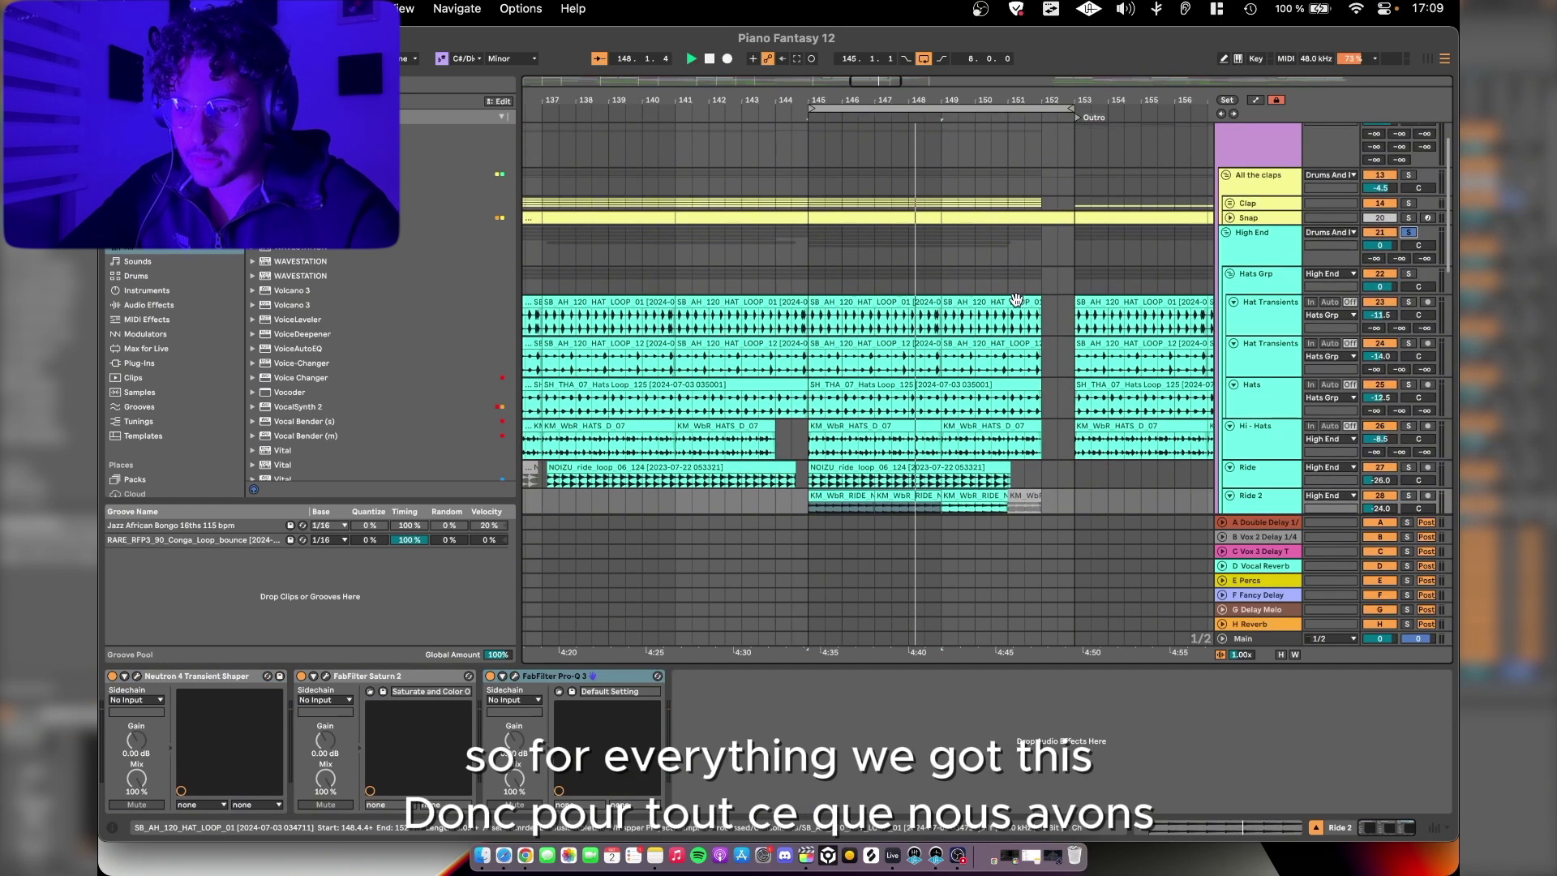
{"action": "scroll", "coordinate": [1016, 300], "scroll_direction": "down", "scroll_amount": 3}
{"action": "scroll", "coordinate": [1016, 300], "scroll_direction": "up", "scroll_amount": 2}
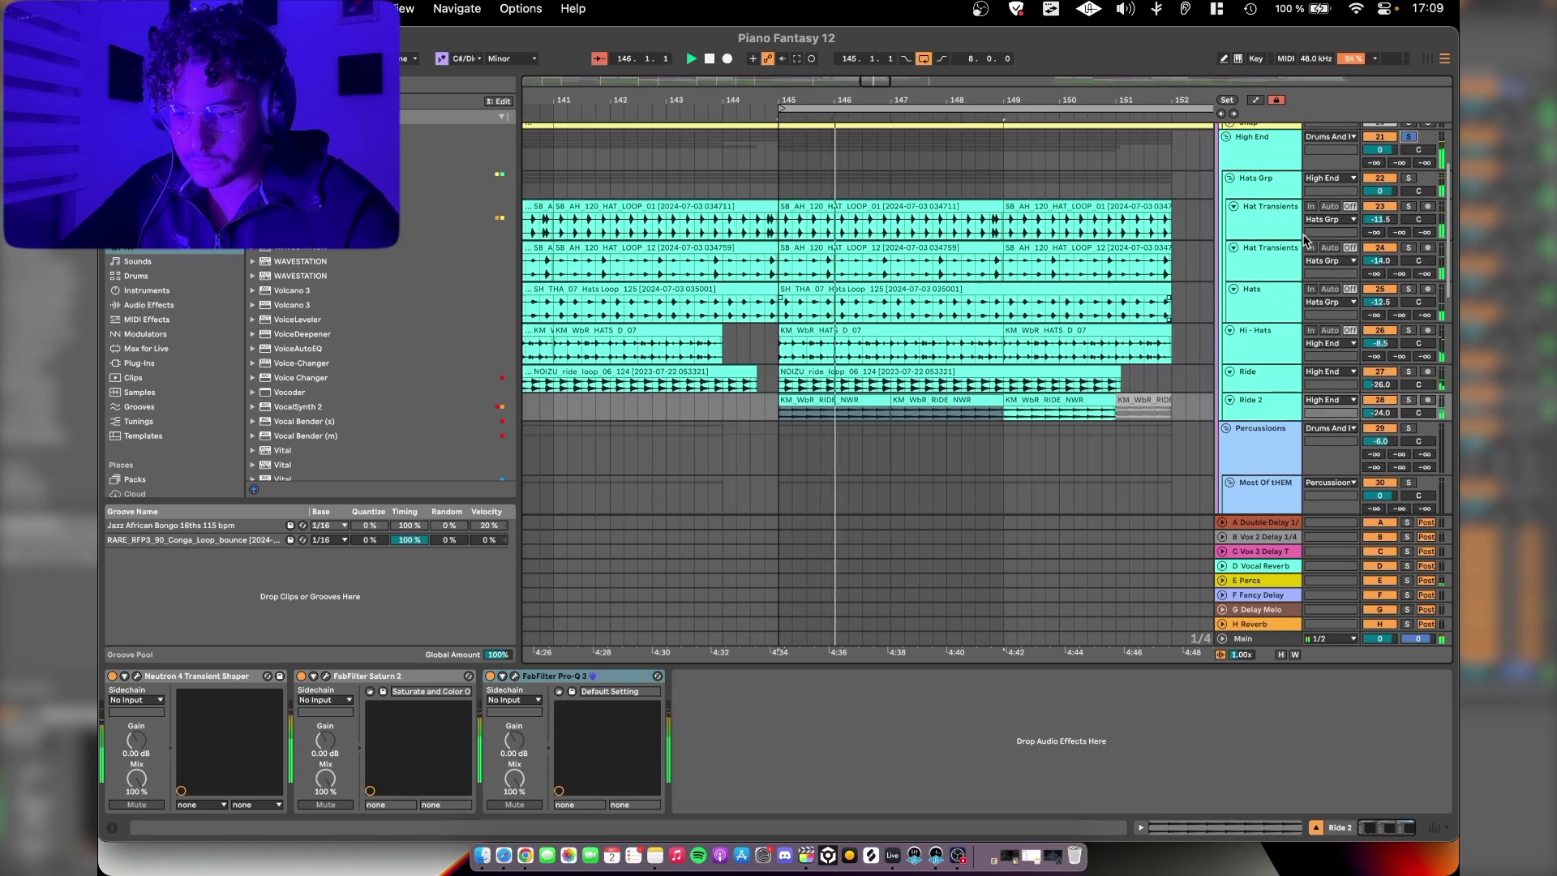
{"action": "left_click", "coordinate": [1270, 190]}
{"action": "left_click", "coordinate": [1263, 227]}
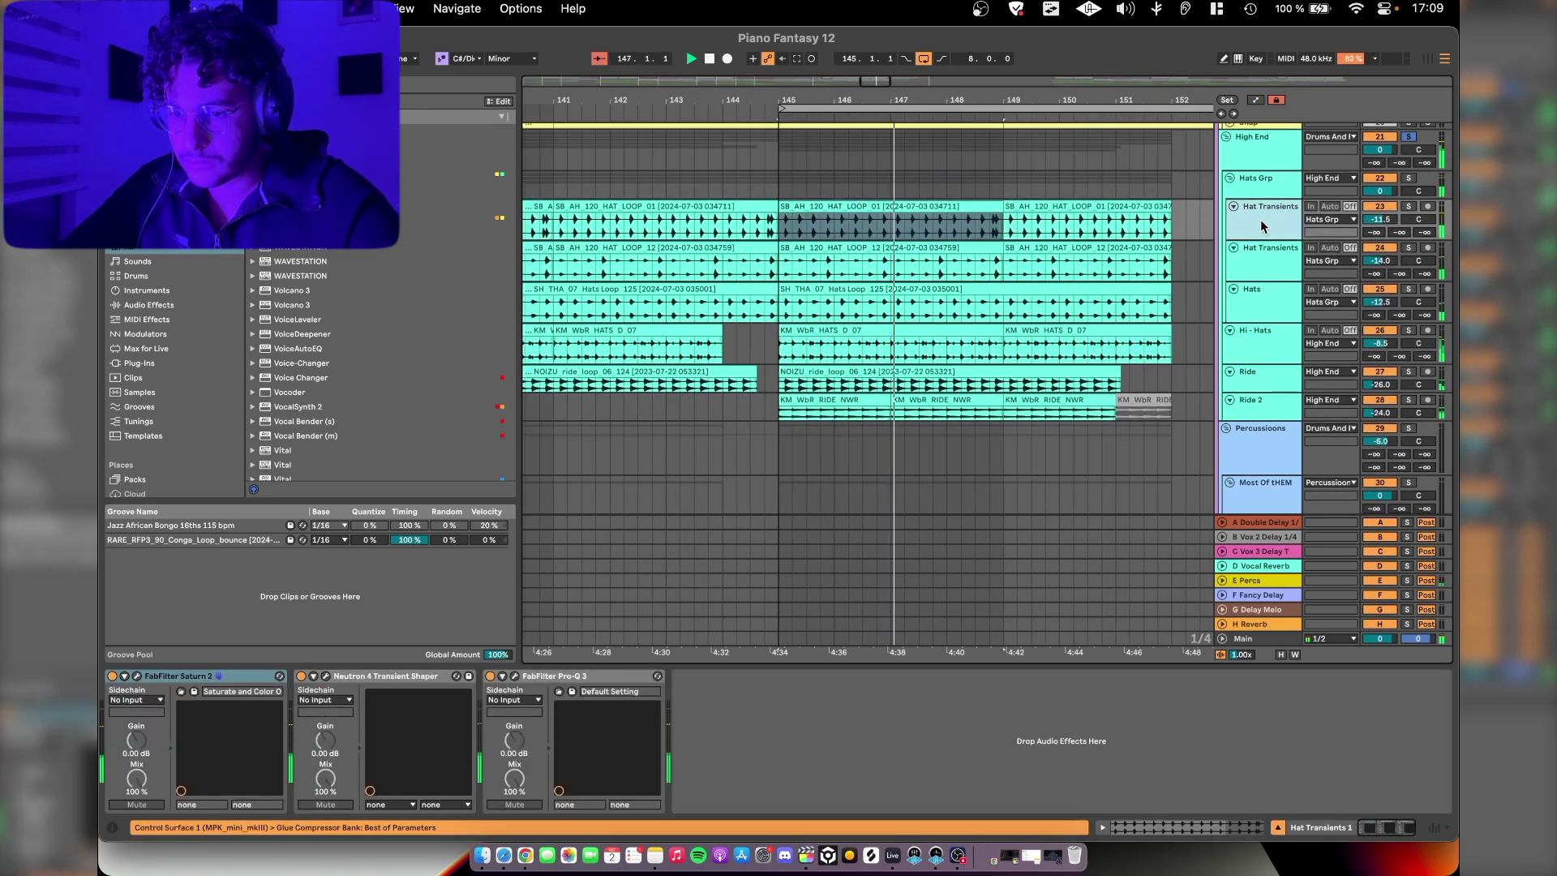
{"action": "left_click", "coordinate": [1255, 330]}
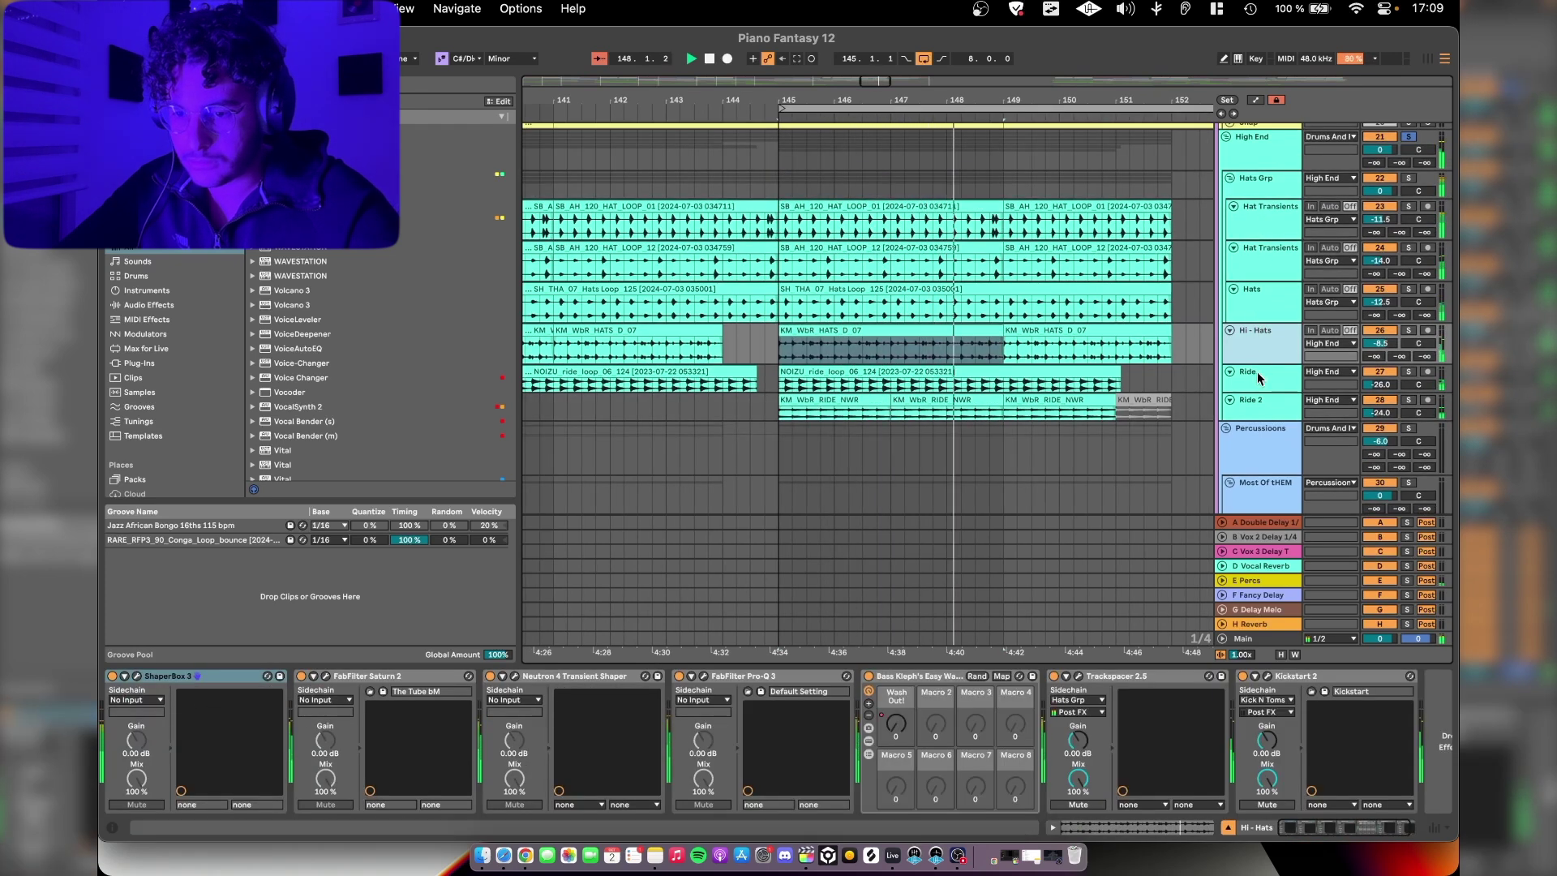
Step: Examine the Glue Compressor on Hats Grp while auditioning the High End group
{"action": "scroll", "coordinate": [1257, 371], "scroll_direction": "up", "scroll_amount": 2}
{"action": "left_click", "coordinate": [1258, 229]}
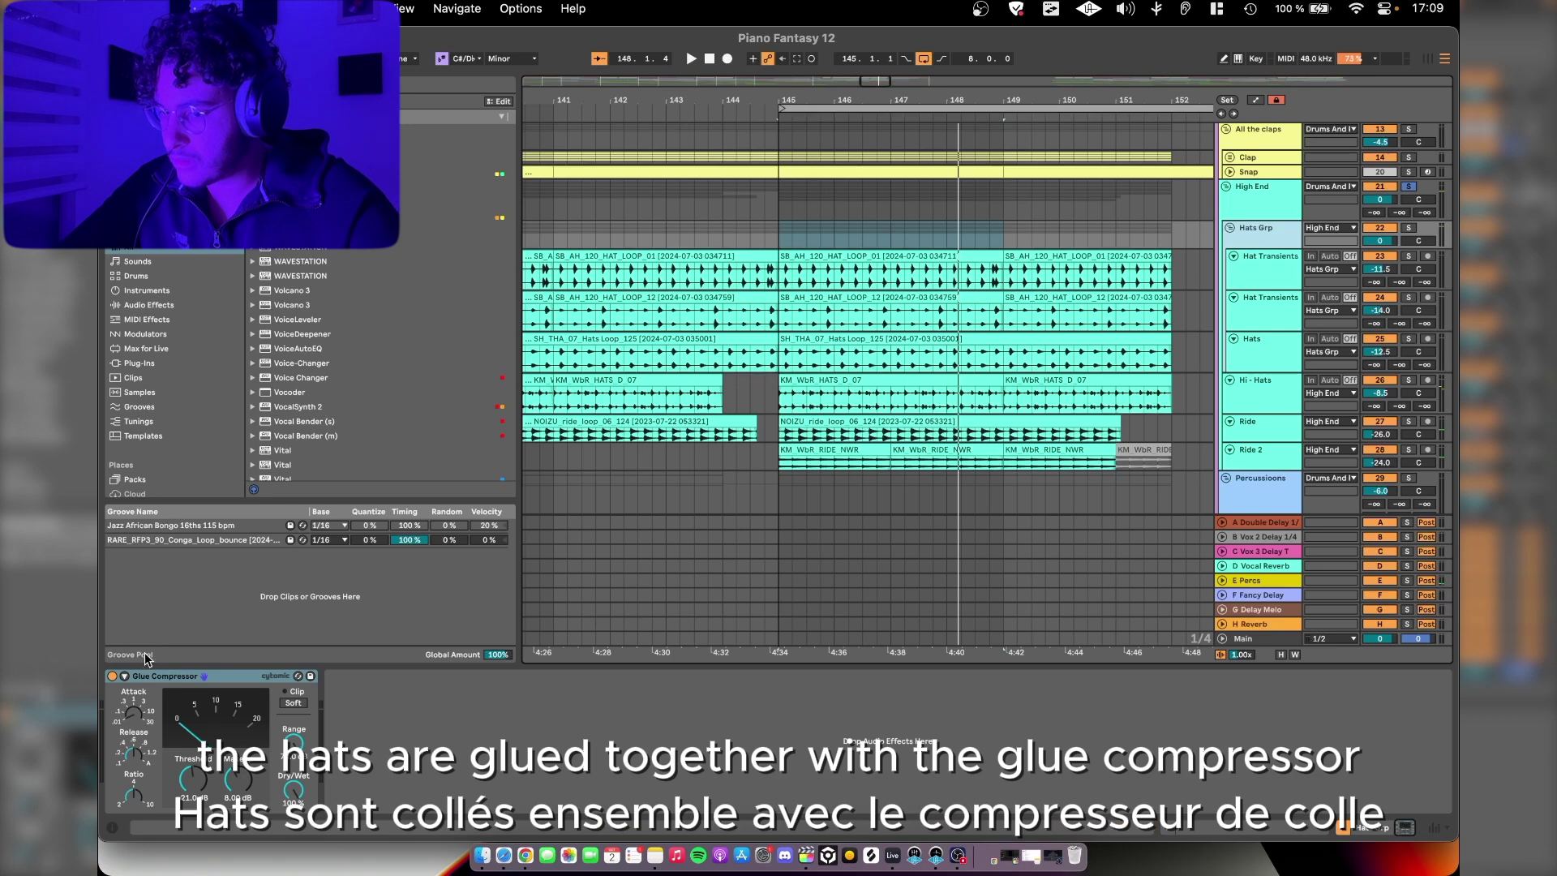
{"action": "key", "text": "space"}
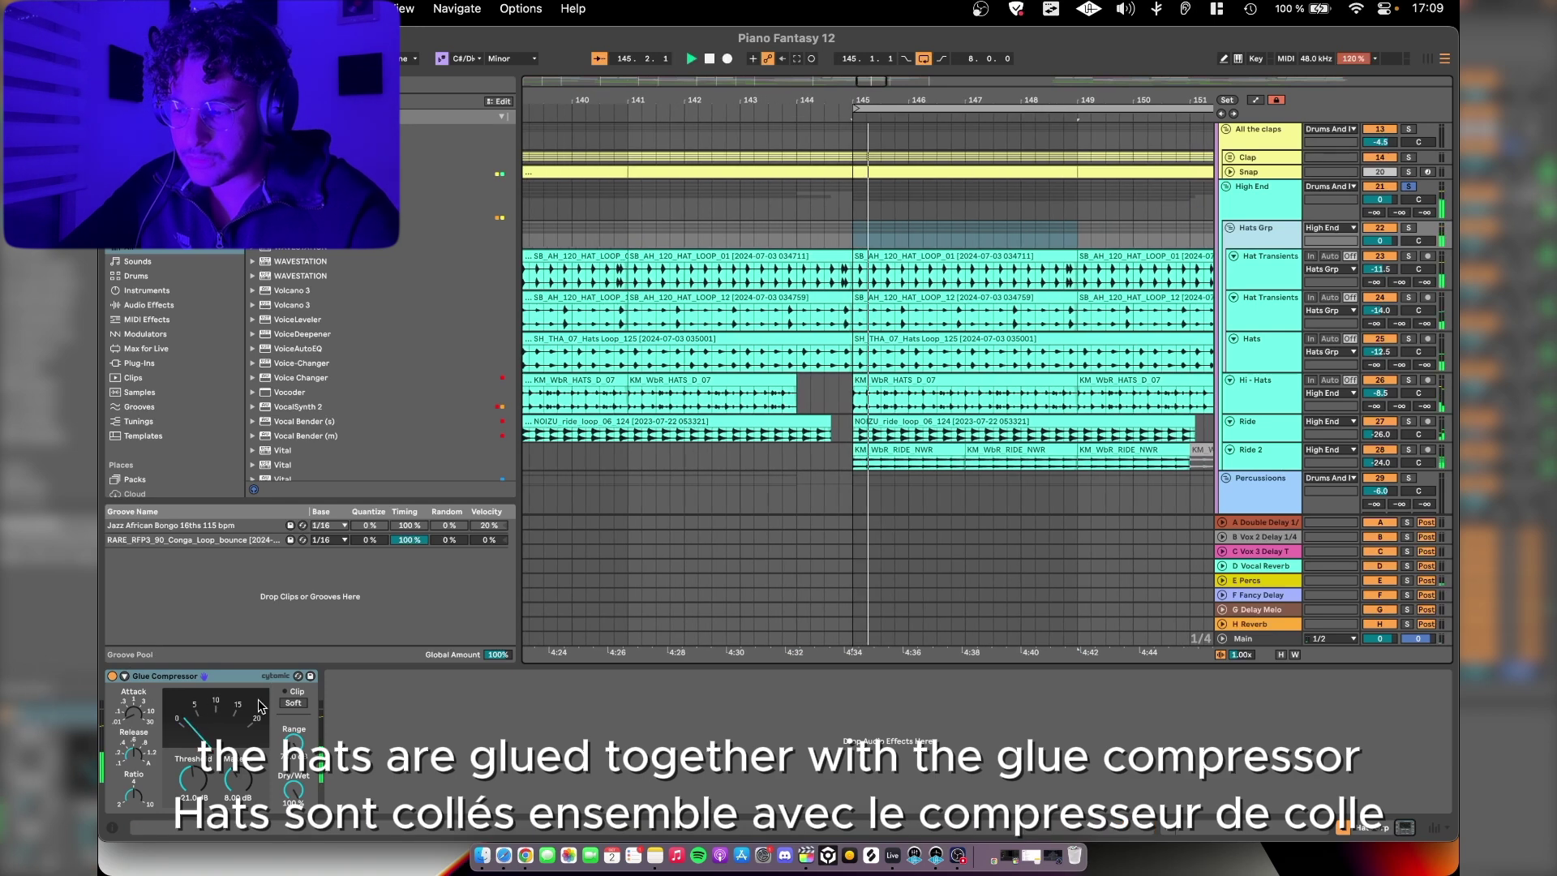
{"action": "key", "text": "space"}
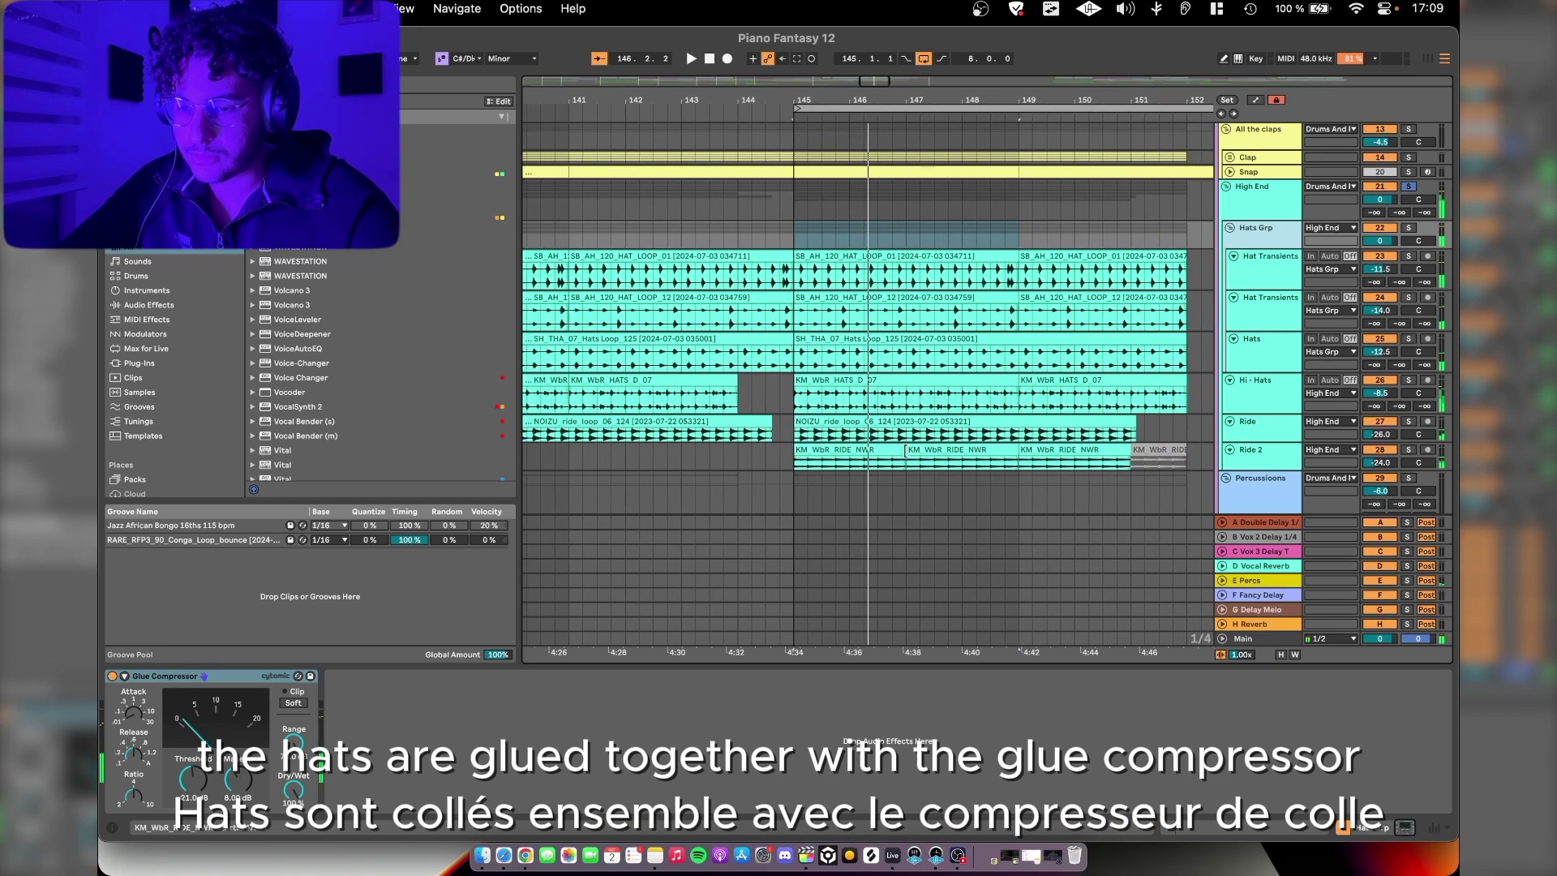
Step: Collapse the High End group and audition it while examining its Fresh Air and FreeClip settings
{"action": "left_click", "coordinate": [1273, 207]}
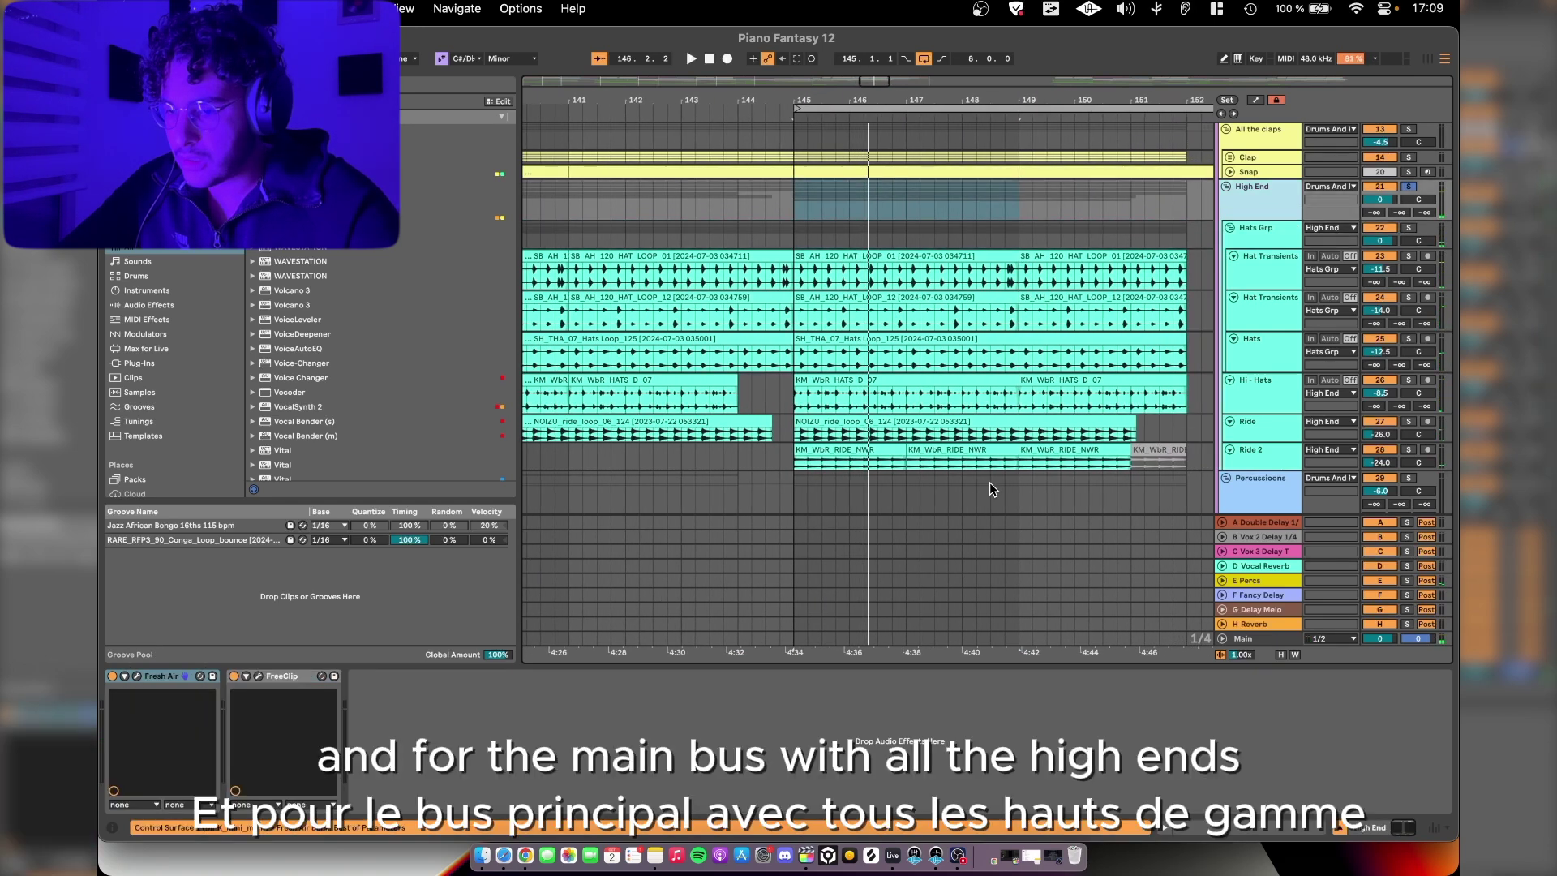
{"action": "left_click", "coordinate": [1228, 188]}
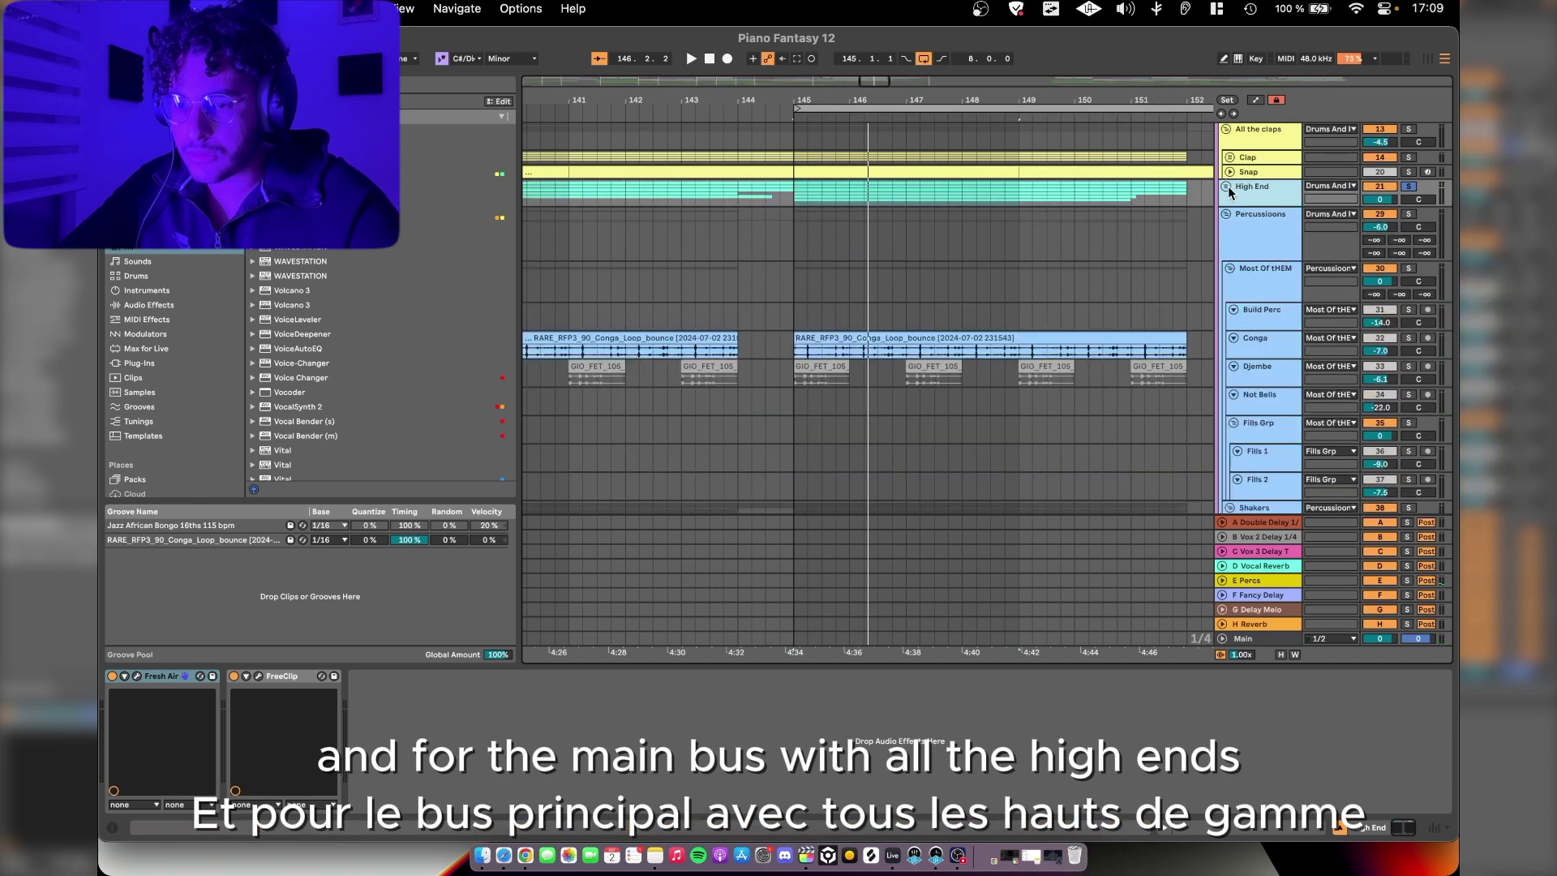
{"action": "left_click", "coordinate": [137, 676]}
{"action": "key", "text": "space"}
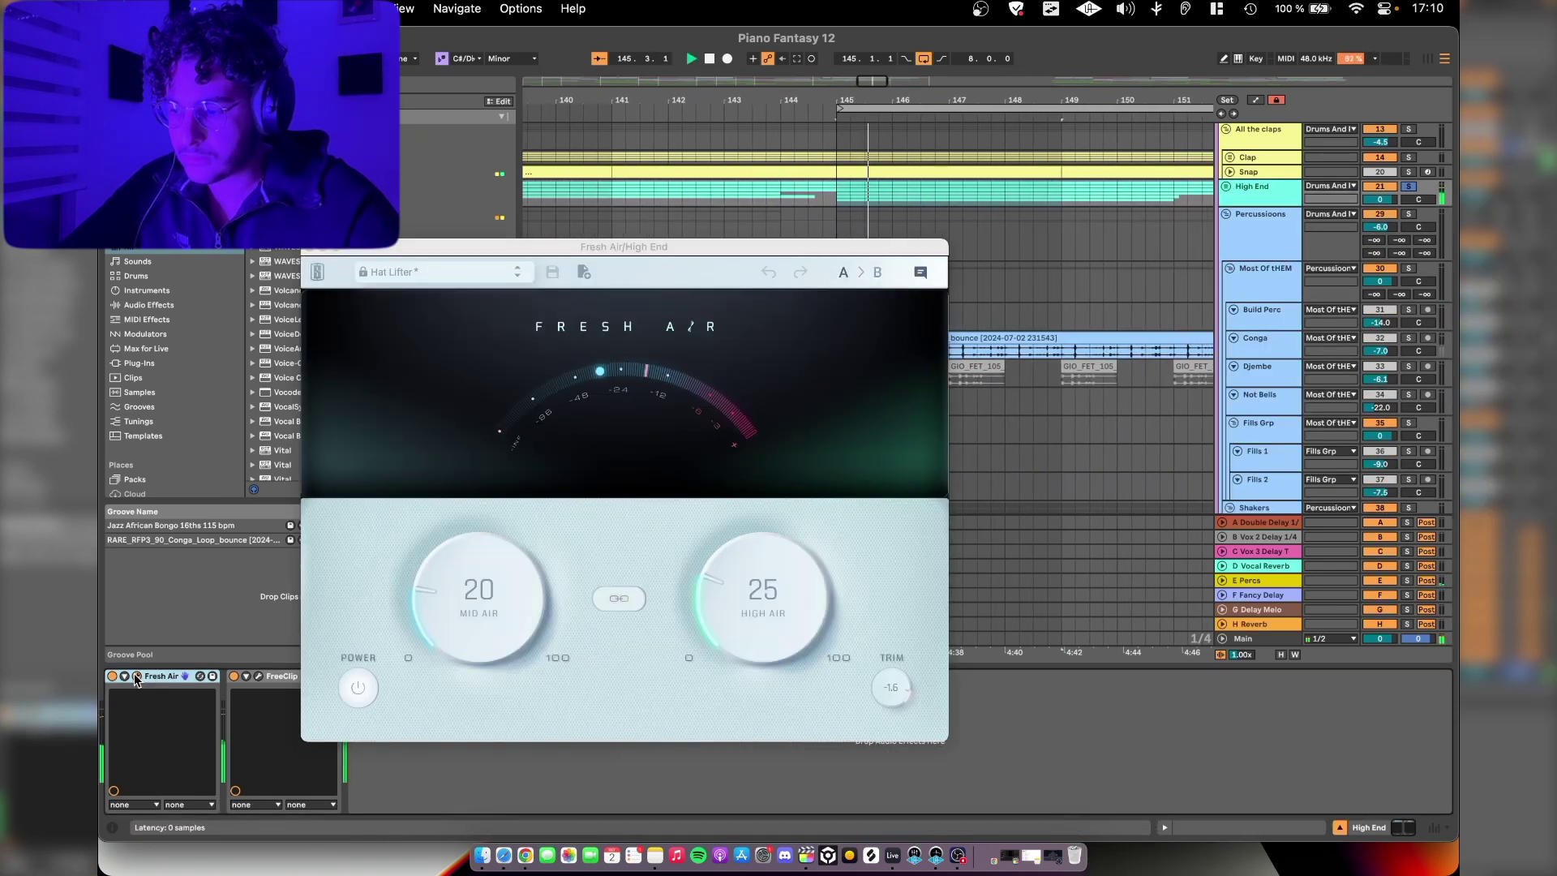
{"action": "left_click", "coordinate": [137, 676]}
{"action": "left_click", "coordinate": [258, 676]}
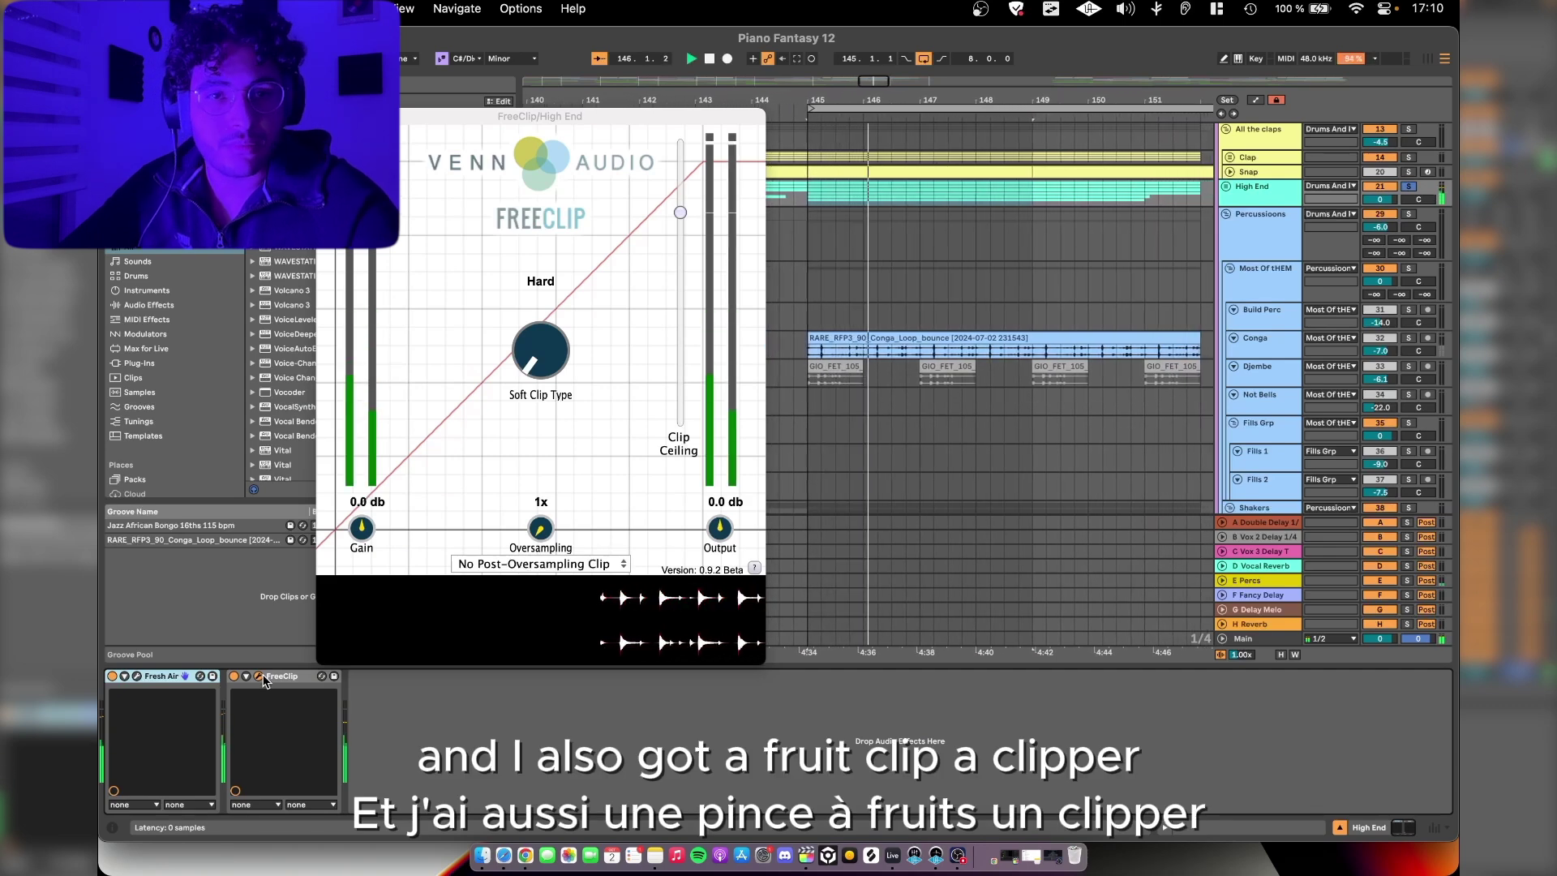
{"action": "left_click", "coordinate": [259, 676]}
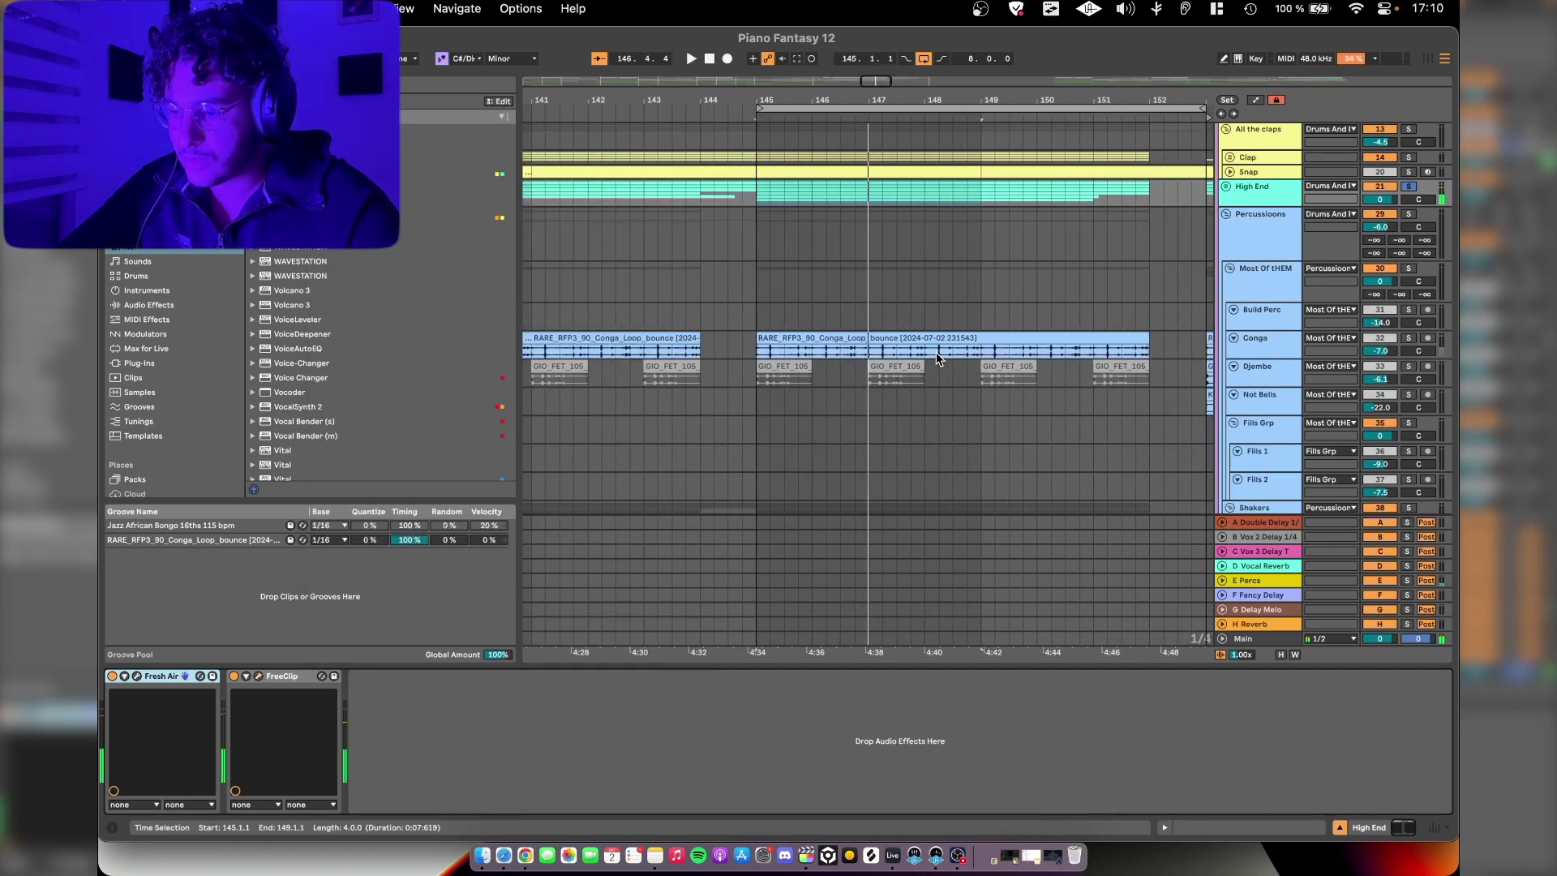
Step: Audition the Conga track from bar 129 and view the clap tracks in the All the claps group
{"action": "scroll", "coordinate": [936, 359], "scroll_direction": "up", "scroll_amount": 3}
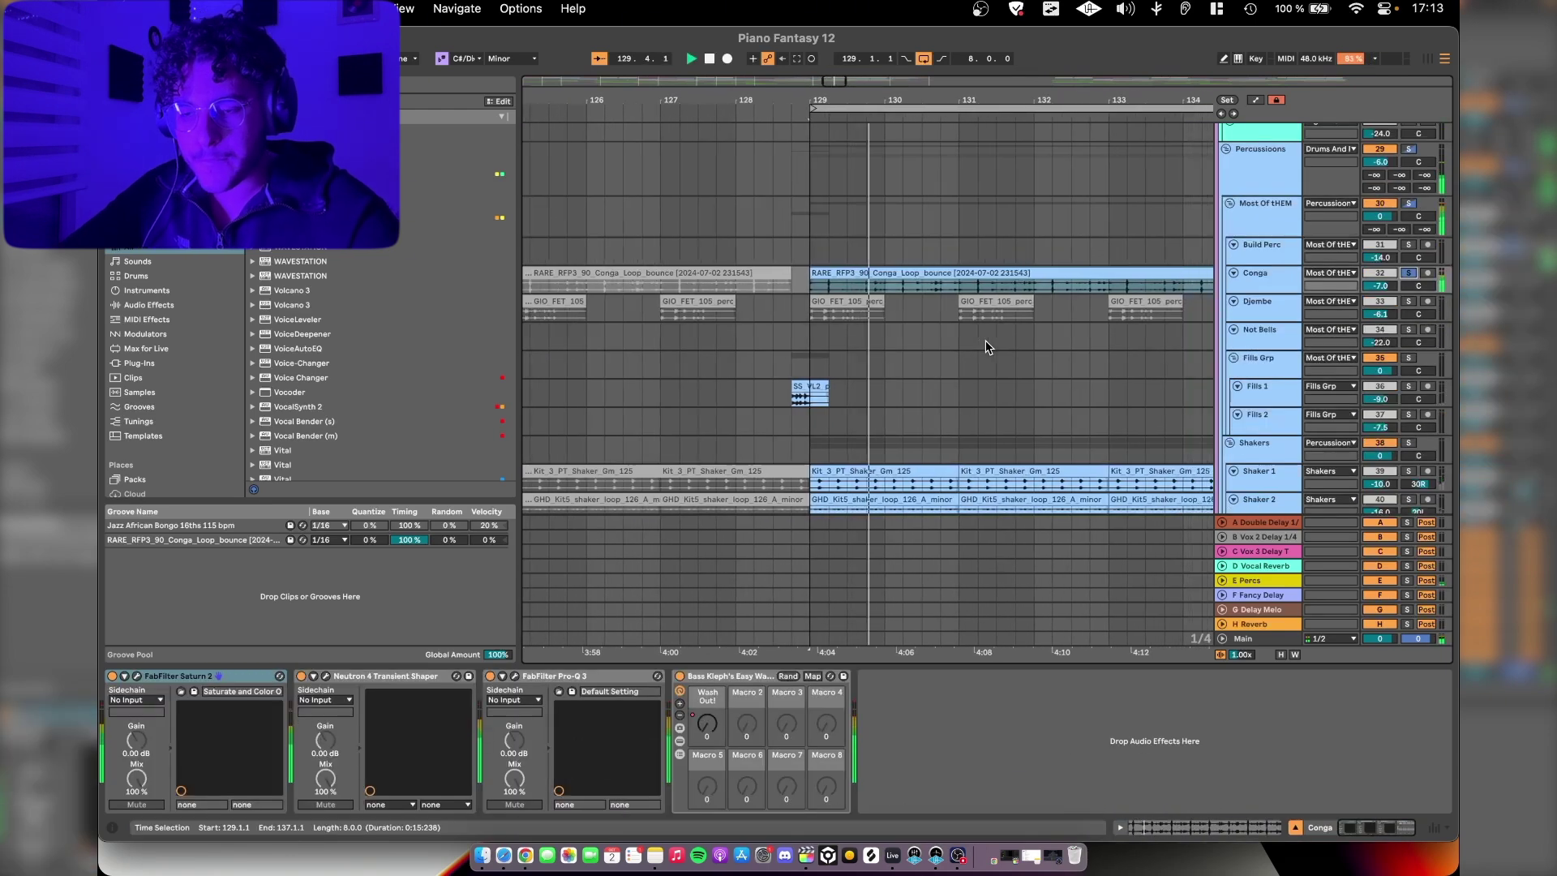
{"action": "key", "text": "minus"}
{"action": "key", "text": "minus"}
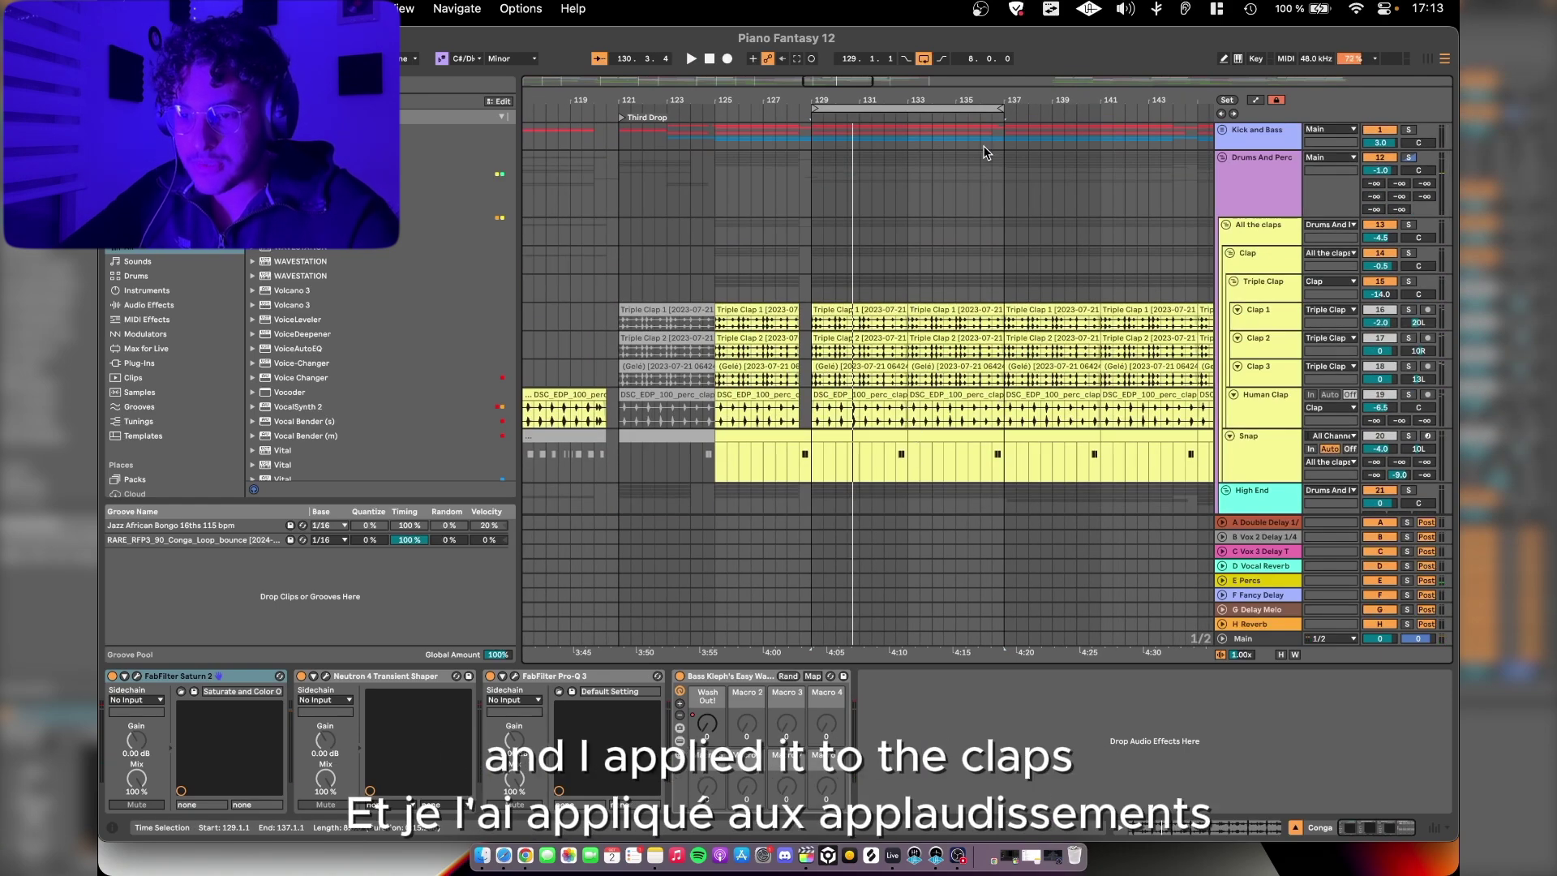
Step: Examine the Saturn 2, Neutron 4 Transient Shaper and Pro-Q 3 settings on the Conga track
{"action": "scroll", "coordinate": [998, 454], "scroll_direction": "down", "scroll_amount": 3}
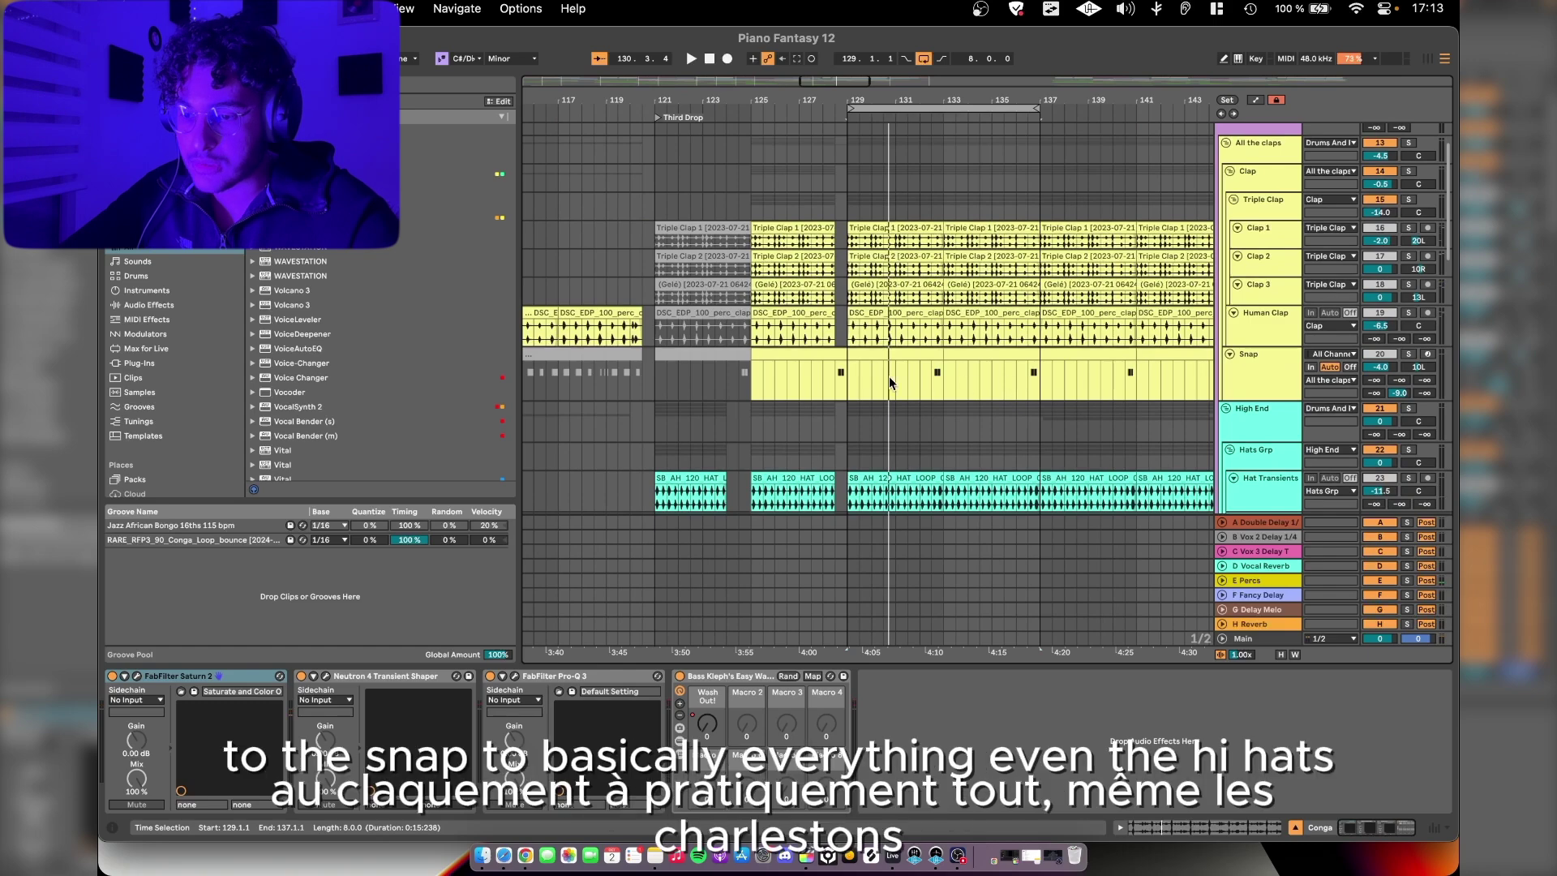
{"action": "scroll", "coordinate": [889, 376], "scroll_direction": "down", "scroll_amount": 5}
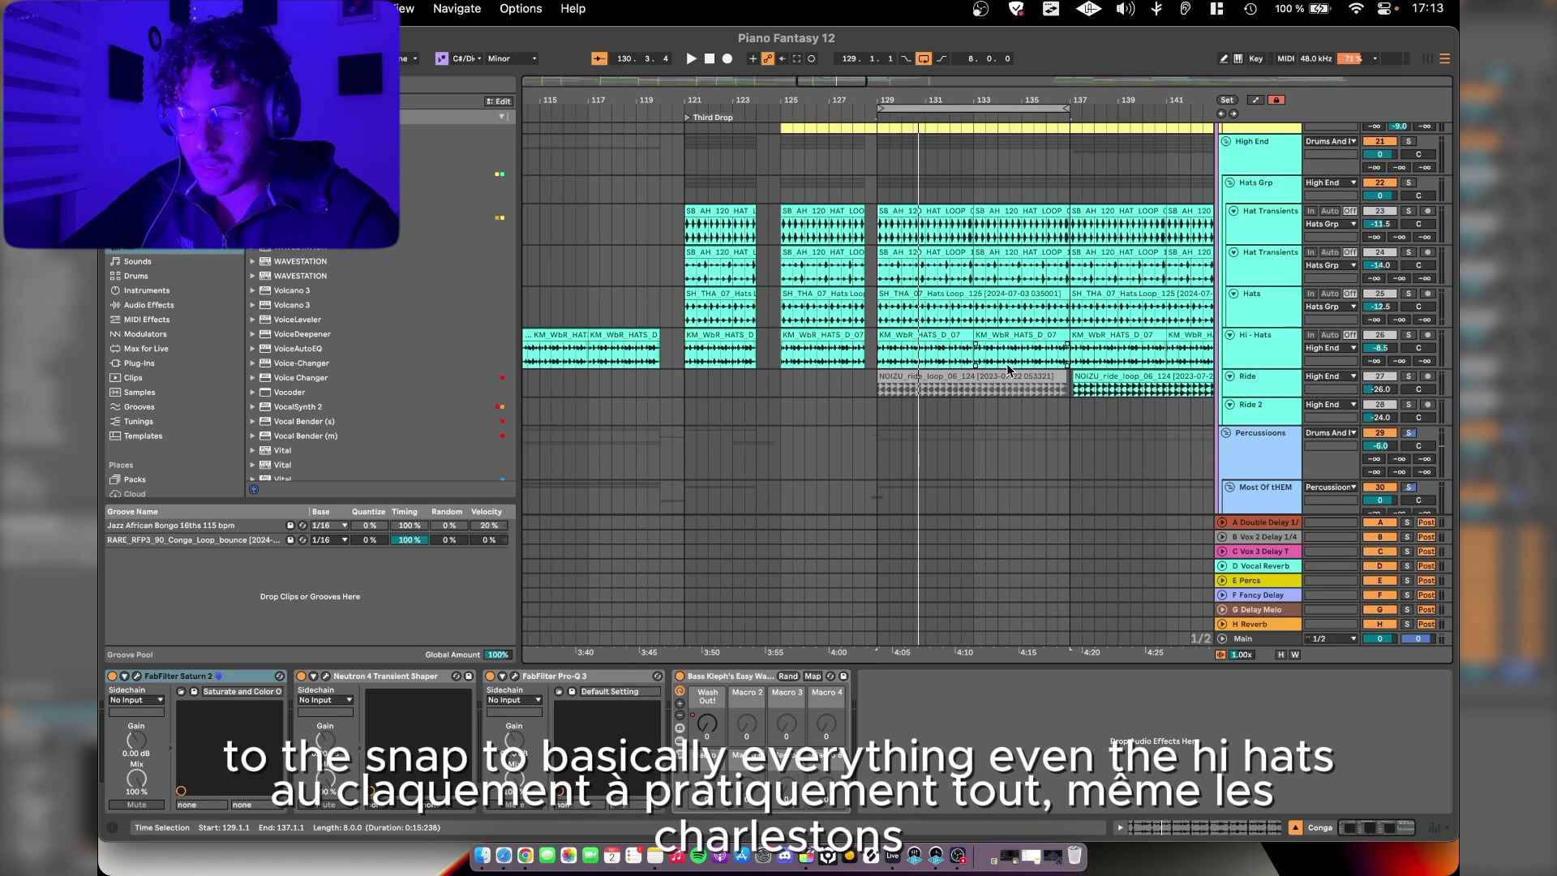
{"action": "scroll", "coordinate": [1005, 364], "scroll_direction": "down", "scroll_amount": 6}
{"action": "left_click", "coordinate": [137, 675]}
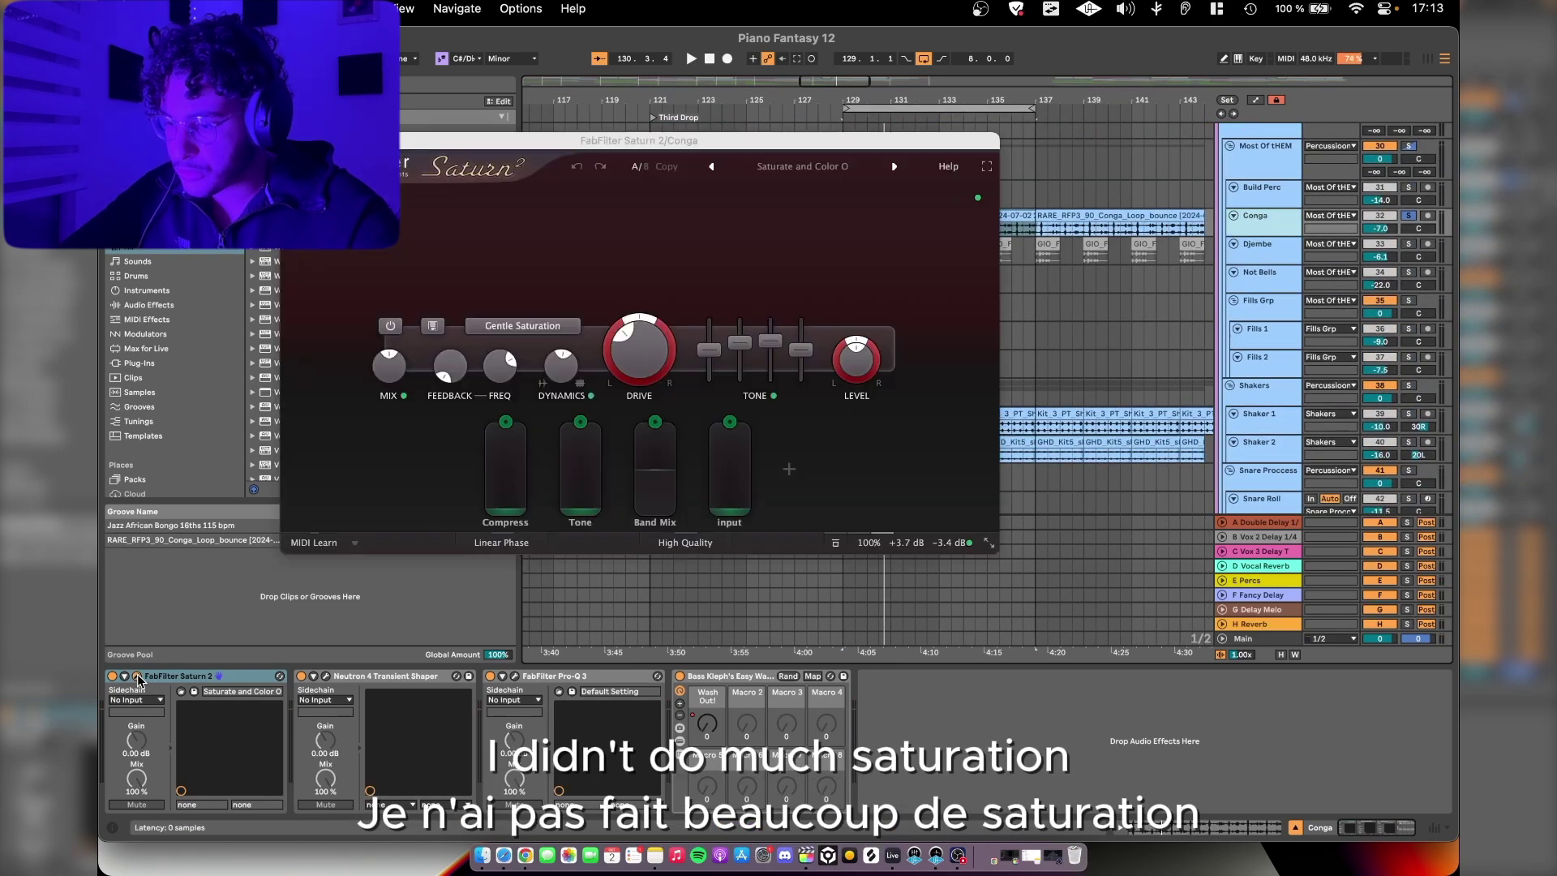
{"action": "left_click", "coordinate": [137, 675]}
{"action": "left_click", "coordinate": [326, 675]}
{"action": "left_click", "coordinate": [326, 675]}
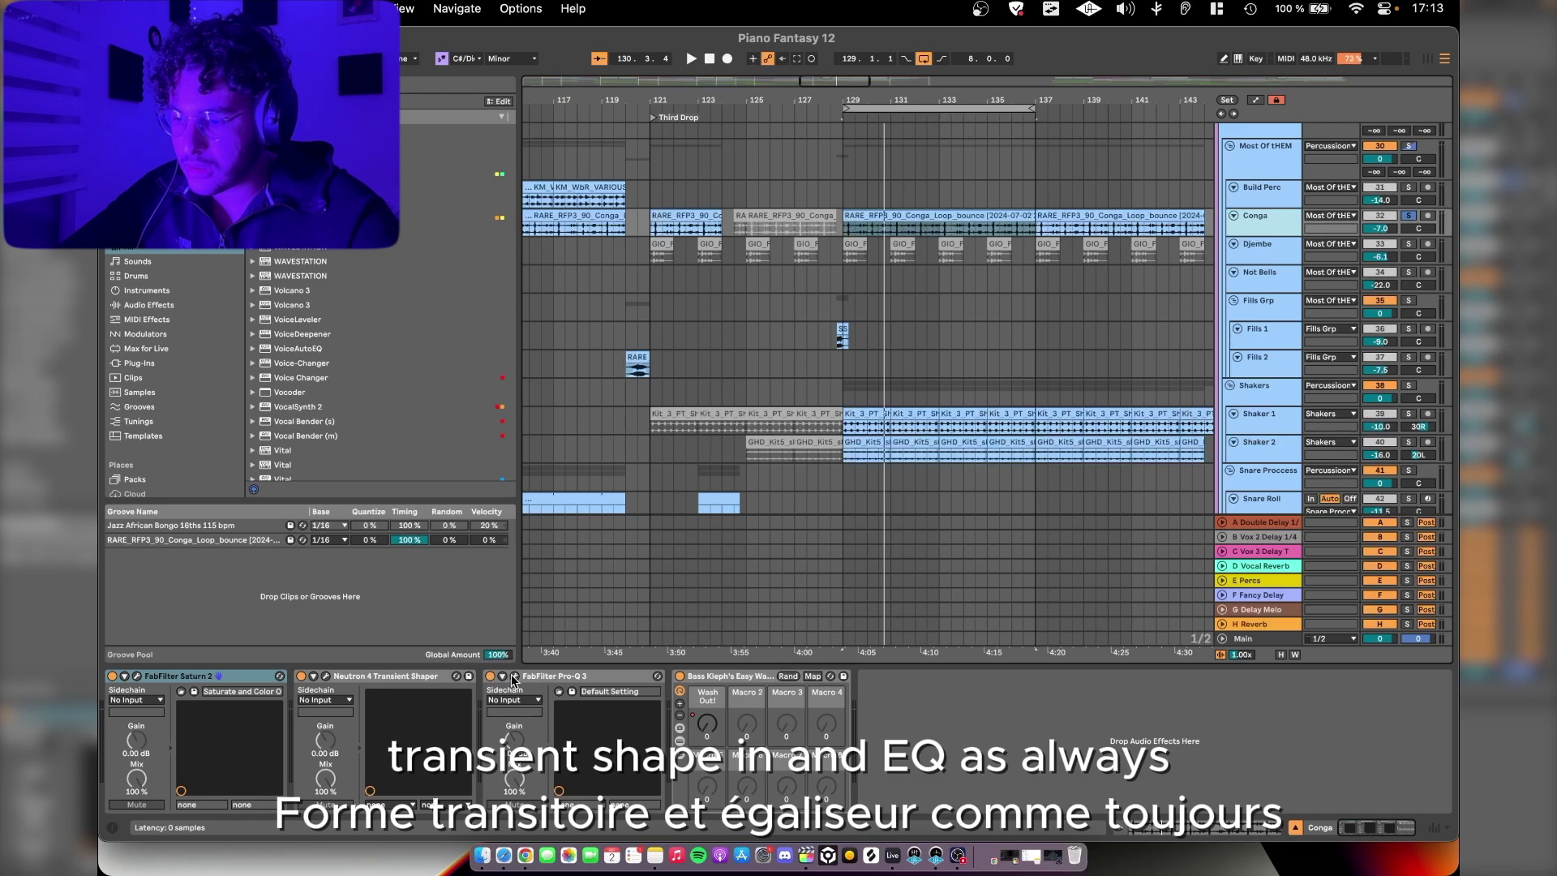
{"action": "left_click", "coordinate": [514, 675]}
{"action": "left_click", "coordinate": [514, 675]}
Step: Audition the percussion fill on the Fills 1 track just before bar 129
{"action": "scroll", "coordinate": [751, 522], "scroll_direction": "up", "scroll_amount": 3}
{"action": "scroll", "coordinate": [751, 522], "scroll_direction": "right", "scroll_amount": 2}
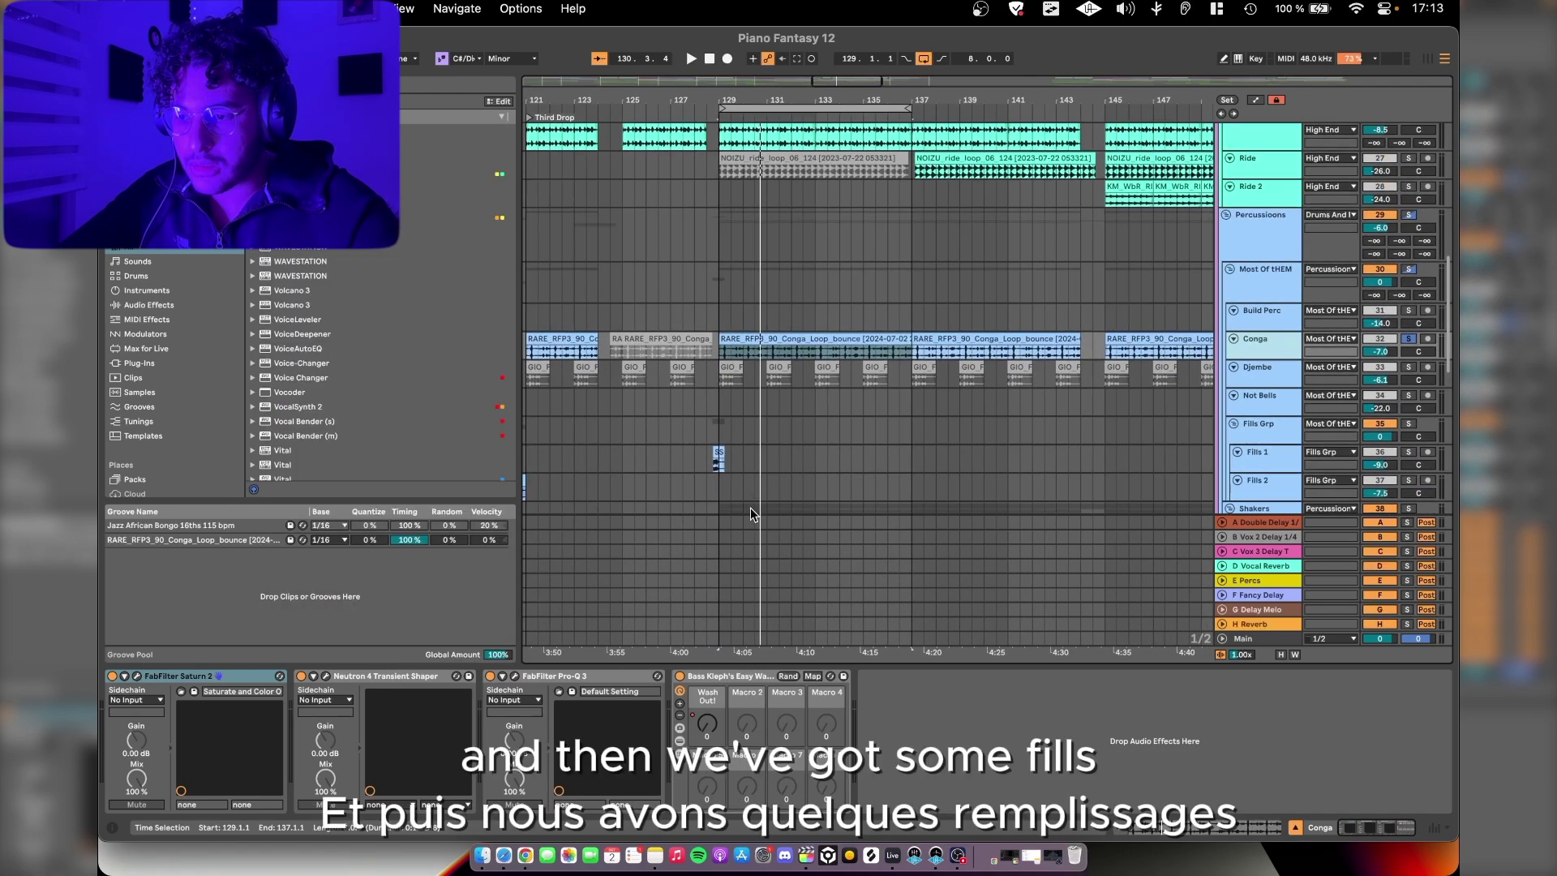
{"action": "scroll", "coordinate": [733, 449], "scroll_direction": "up", "scroll_amount": 3}
{"action": "scroll", "coordinate": [735, 450], "scroll_direction": "down", "scroll_amount": 2}
{"action": "scroll", "coordinate": [735, 450], "scroll_direction": "left", "scroll_amount": 2}
{"action": "right_click", "coordinate": [735, 450]}
{"action": "left_click", "coordinate": [770, 398]}
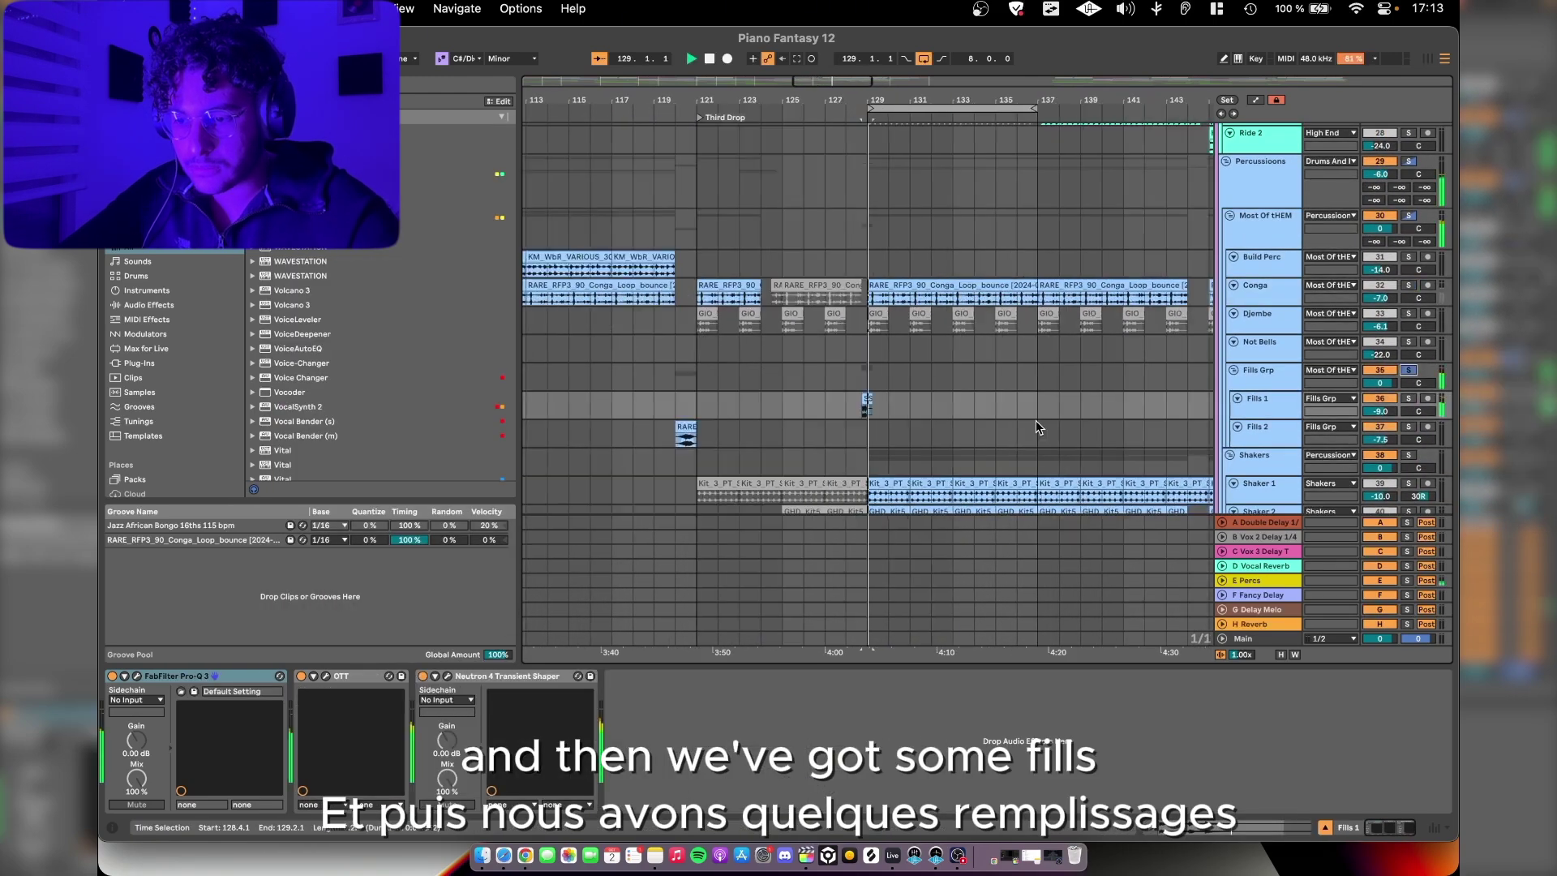
{"action": "key", "text": "plus"}
{"action": "key", "text": "plus"}
{"action": "scroll", "coordinate": [1034, 420], "scroll_direction": "right", "scroll_amount": 1}
{"action": "scroll", "coordinate": [1034, 420], "scroll_direction": "down", "scroll_amount": 1}
{"action": "key", "text": "space"}
Step: Look through the Pro-Q 3, OTT and Neutron 4 Transient Shaper settings on the Fills 1 track
{"action": "left_click", "coordinate": [136, 676]}
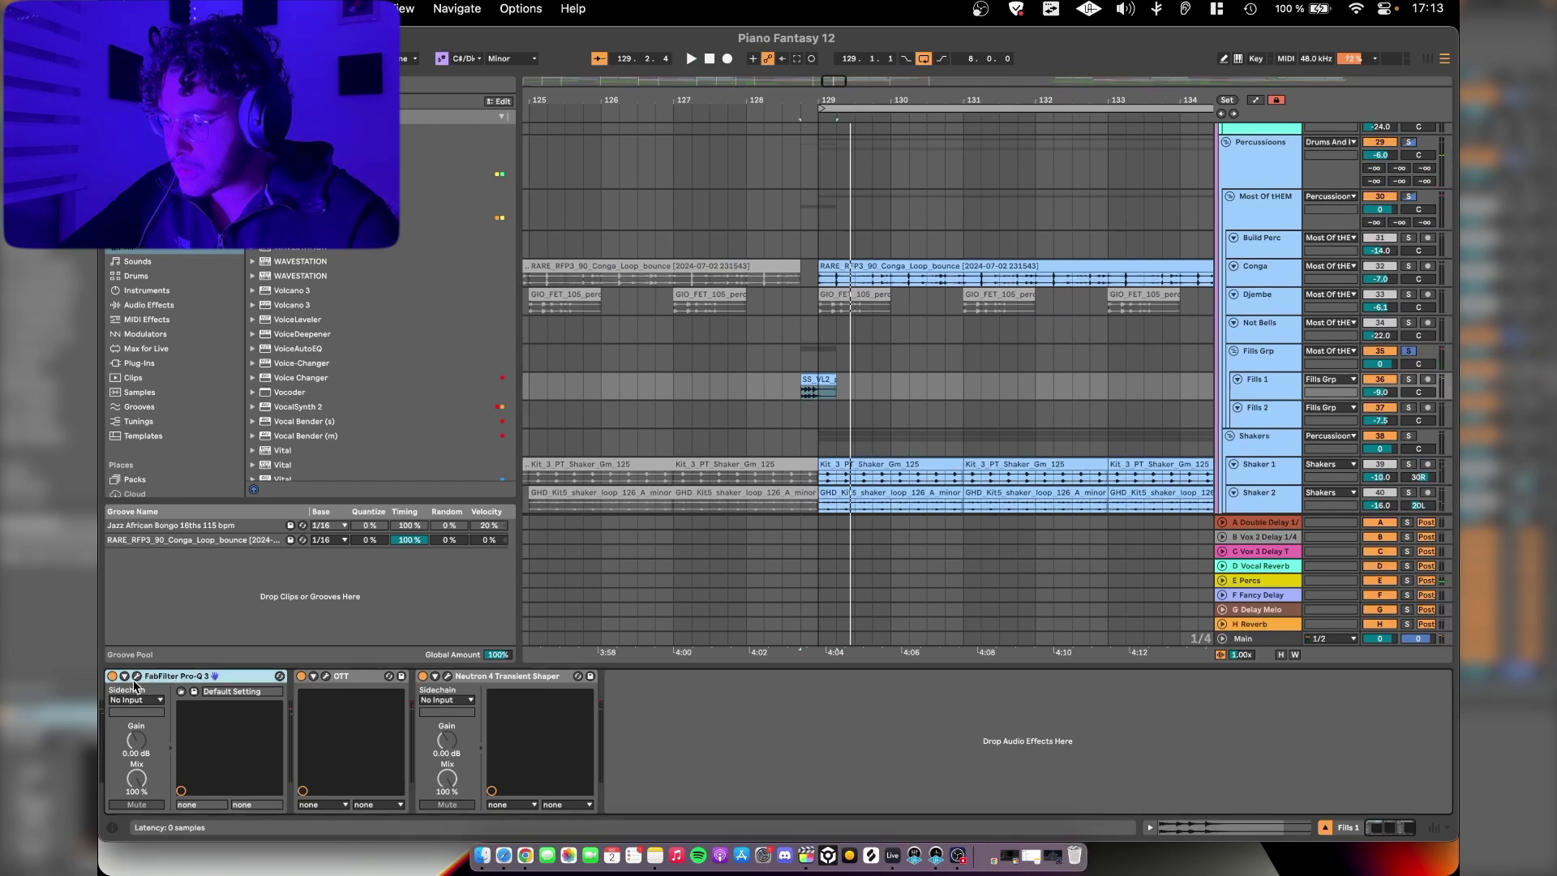
{"action": "left_click", "coordinate": [323, 678]}
{"action": "left_click", "coordinate": [324, 677]}
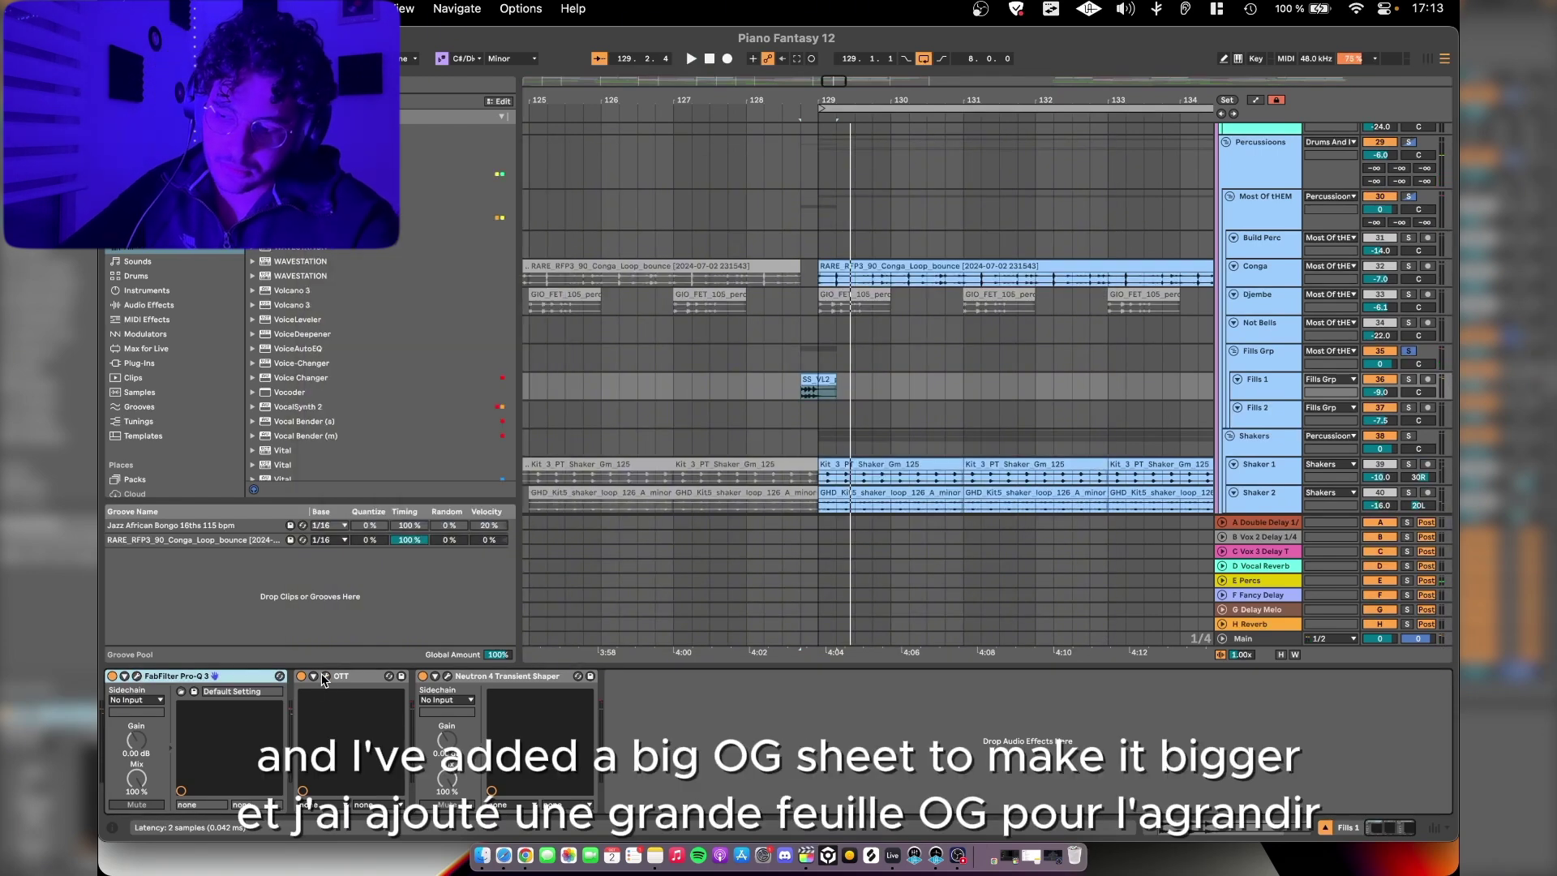
{"action": "left_click", "coordinate": [449, 677]}
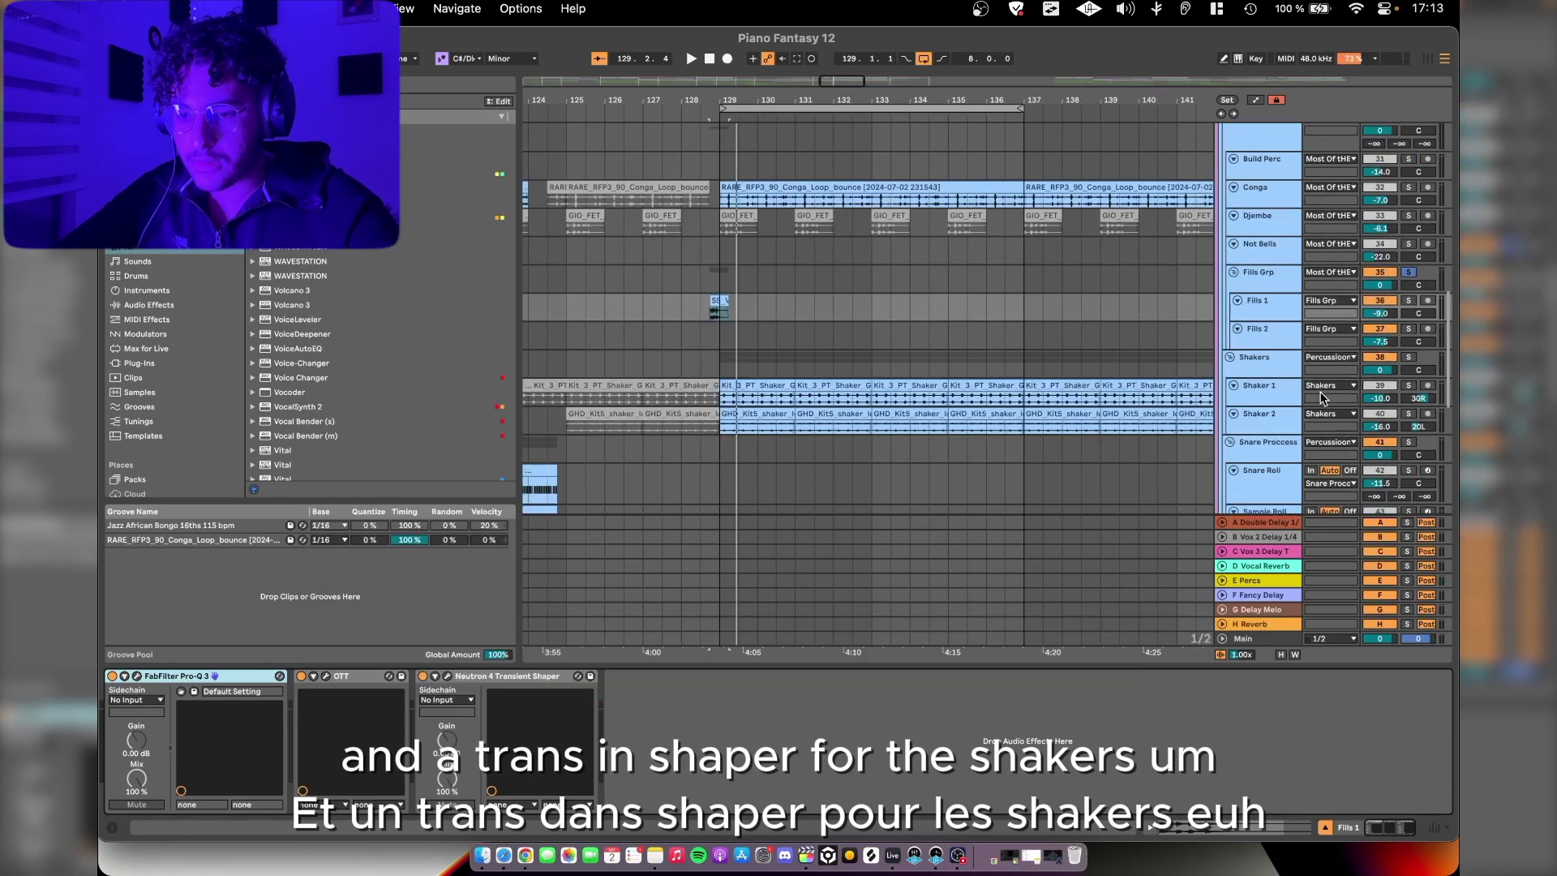
Step: Compare the effect chains of Shaker 1, Shaker 2 and the Shakers group
{"action": "left_click", "coordinate": [1287, 399]}
{"action": "left_click", "coordinate": [1281, 417]}
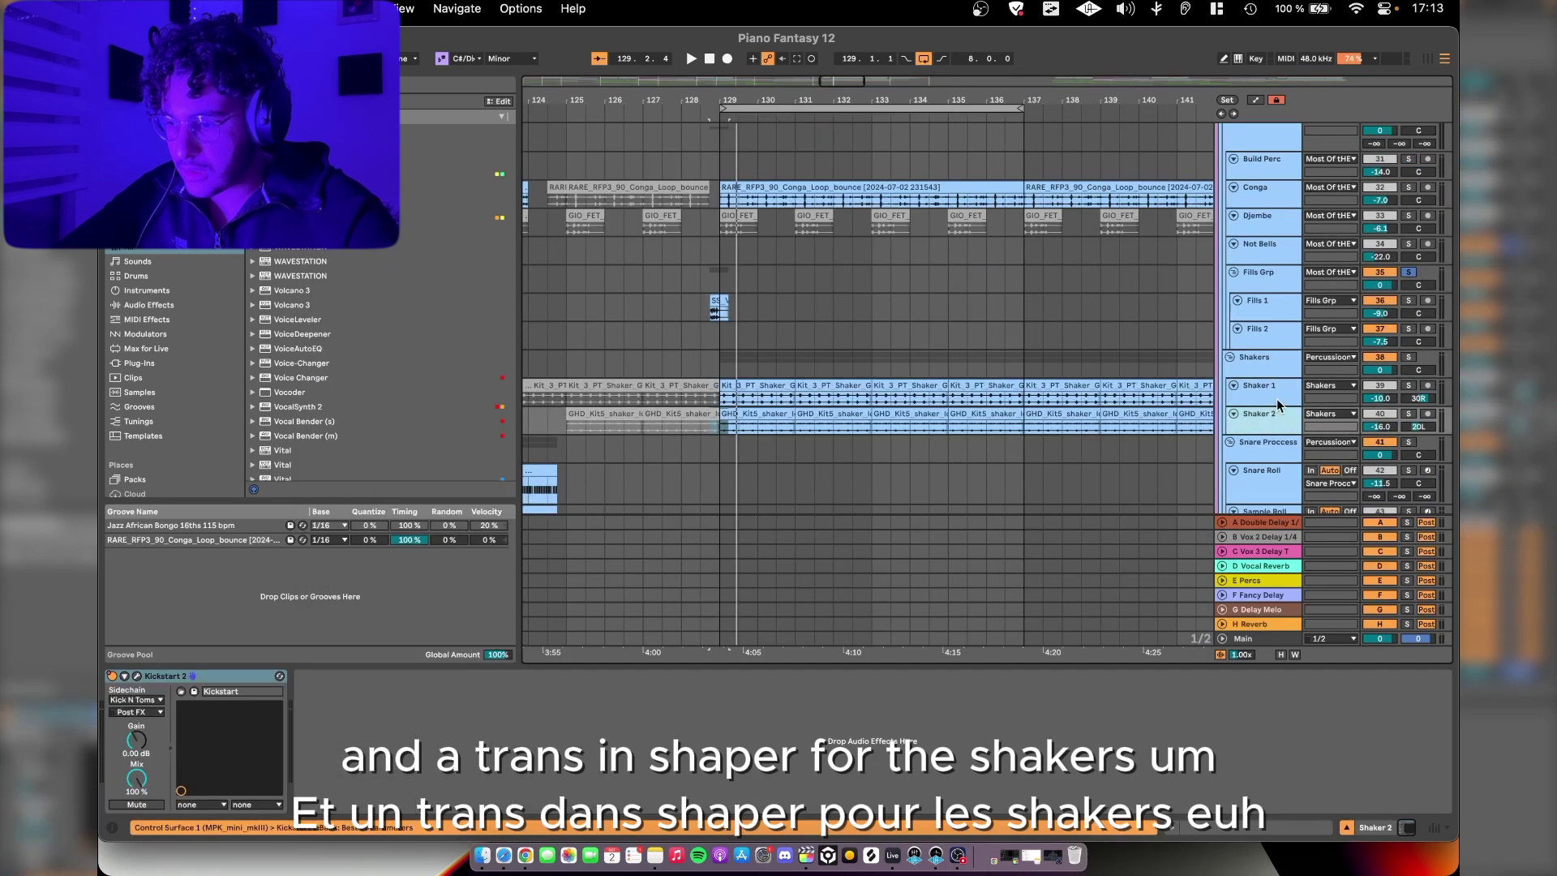
{"action": "left_click", "coordinate": [1272, 397]}
{"action": "left_click", "coordinate": [1269, 366]}
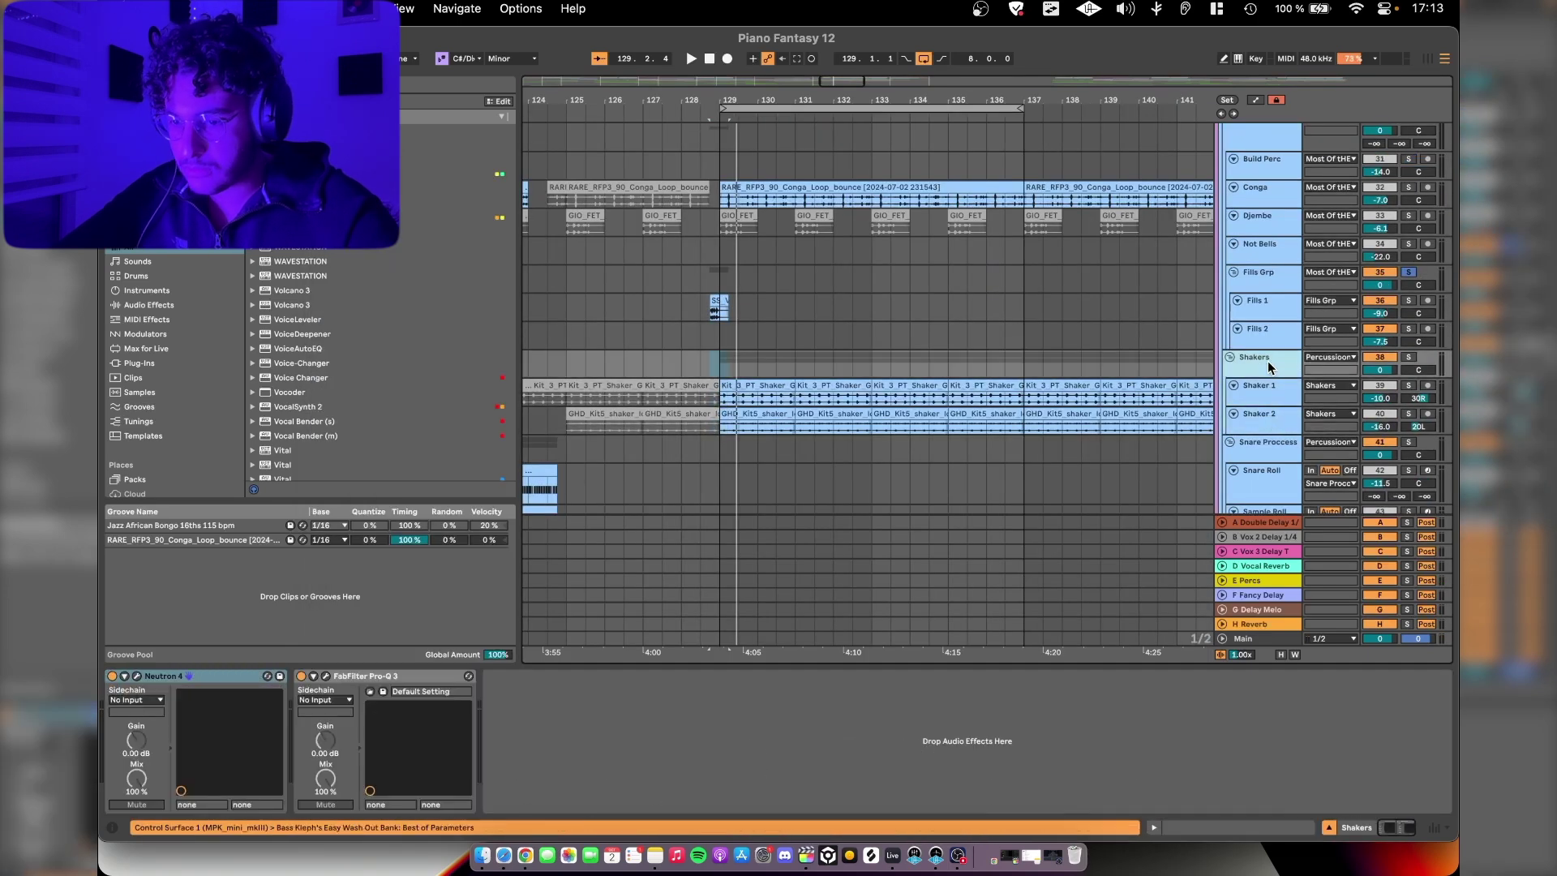
{"action": "left_click", "coordinate": [1269, 394]}
{"action": "left_click", "coordinate": [1269, 411]}
{"action": "scroll", "coordinate": [874, 450], "scroll_direction": "up", "scroll_amount": 5}
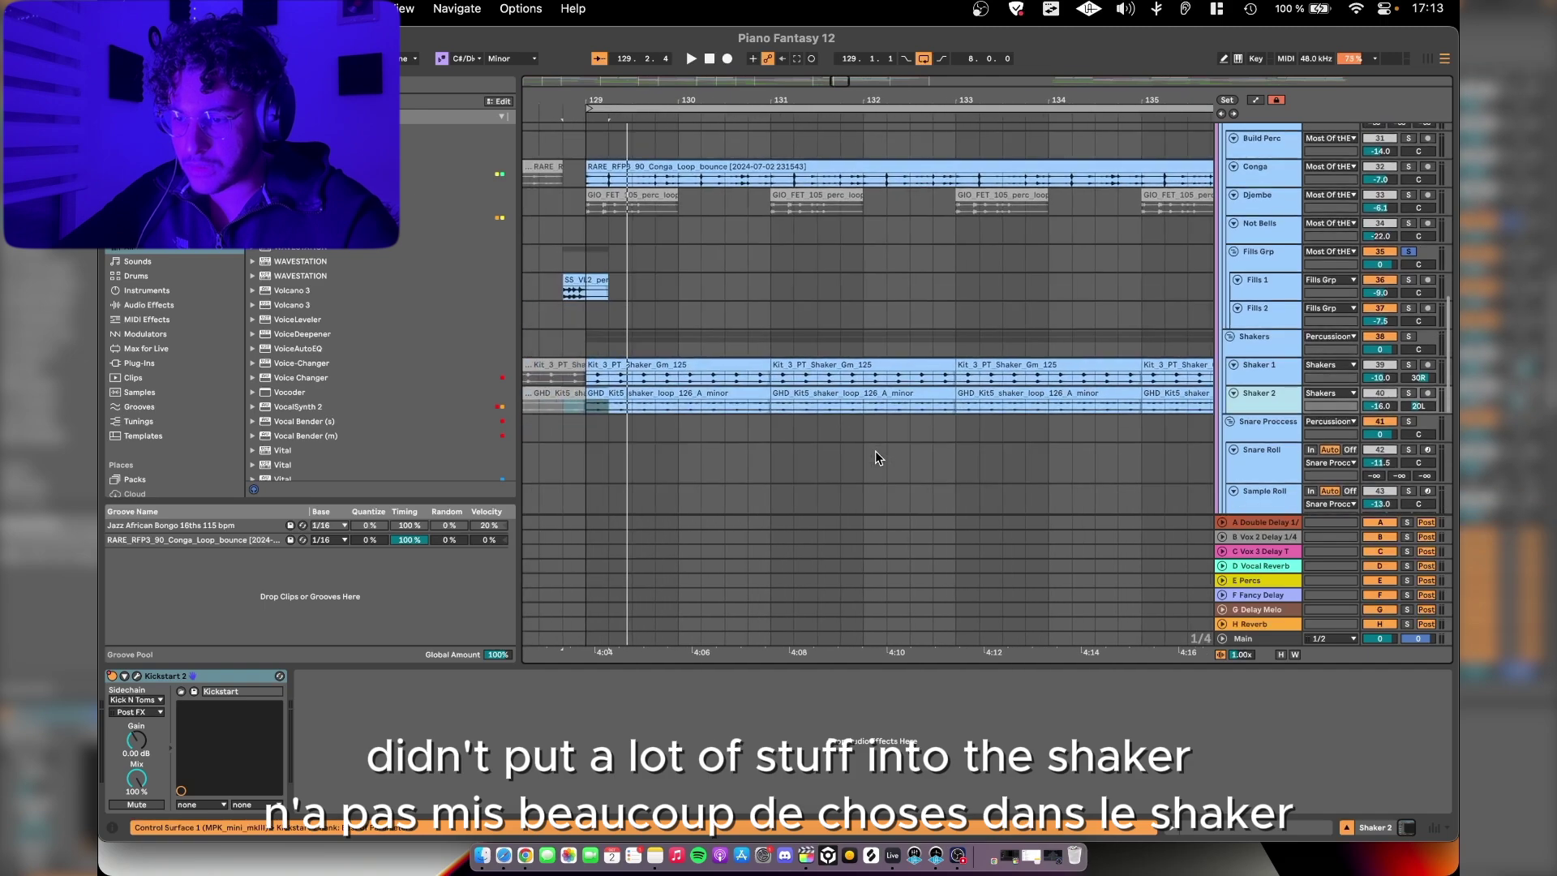
Step: Audition the Shaker 2 track while viewing its Kickstart 2 settings
{"action": "key", "text": "space"}
{"action": "left_click", "coordinate": [136, 675]}
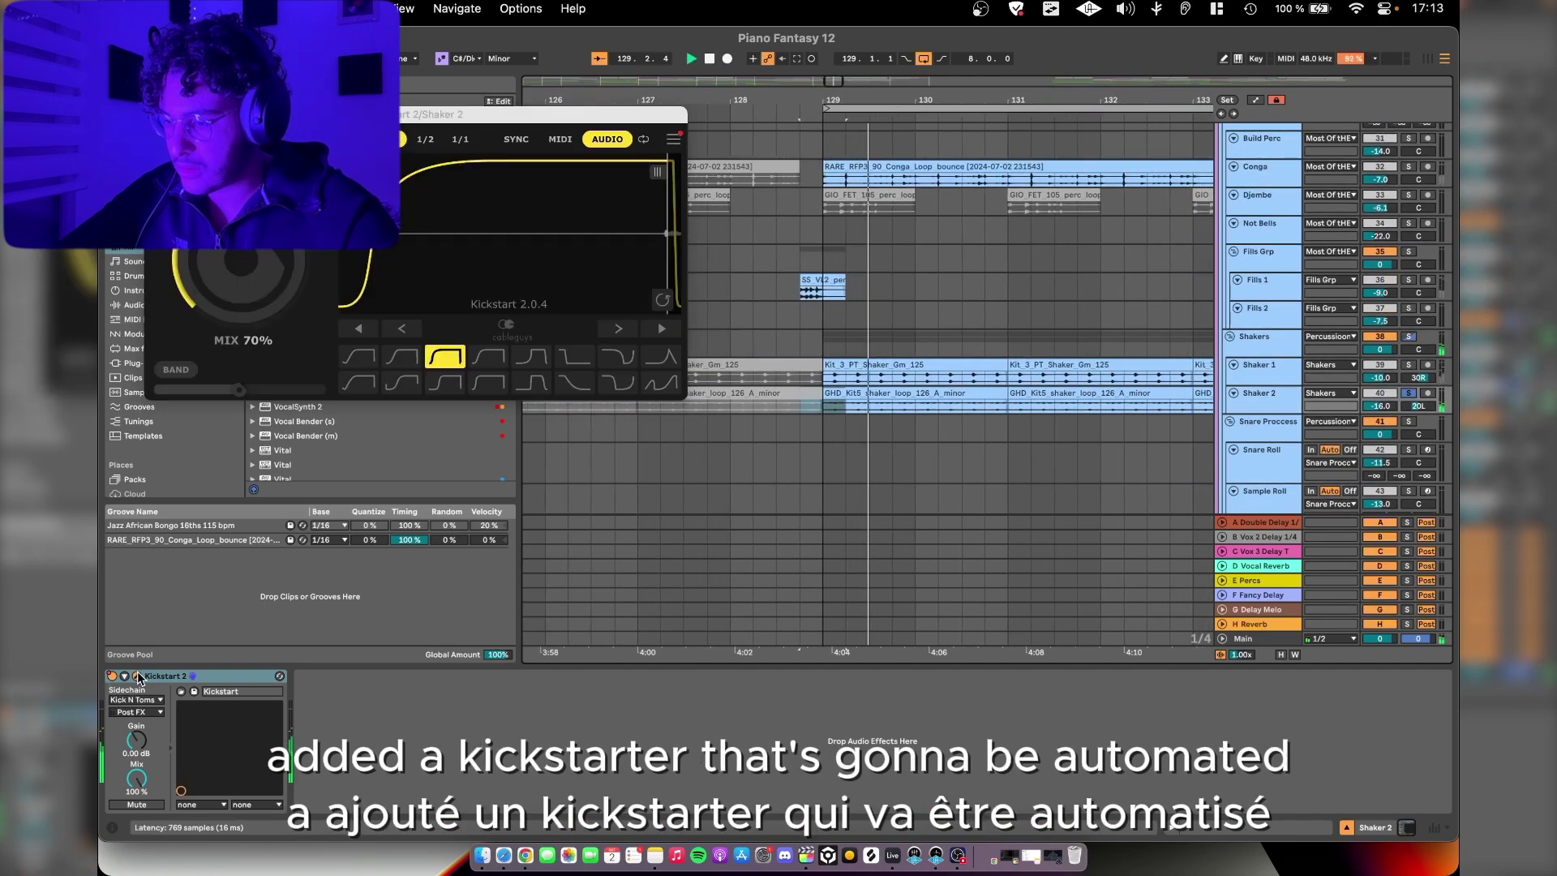
{"action": "left_click", "coordinate": [137, 675]}
Step: Inspect the Shaker 2 track's Kickstart 2 automation across the whole arrangement
{"action": "scroll", "coordinate": [715, 399], "scroll_direction": "down", "scroll_amount": 5}
{"action": "key", "text": "a"}
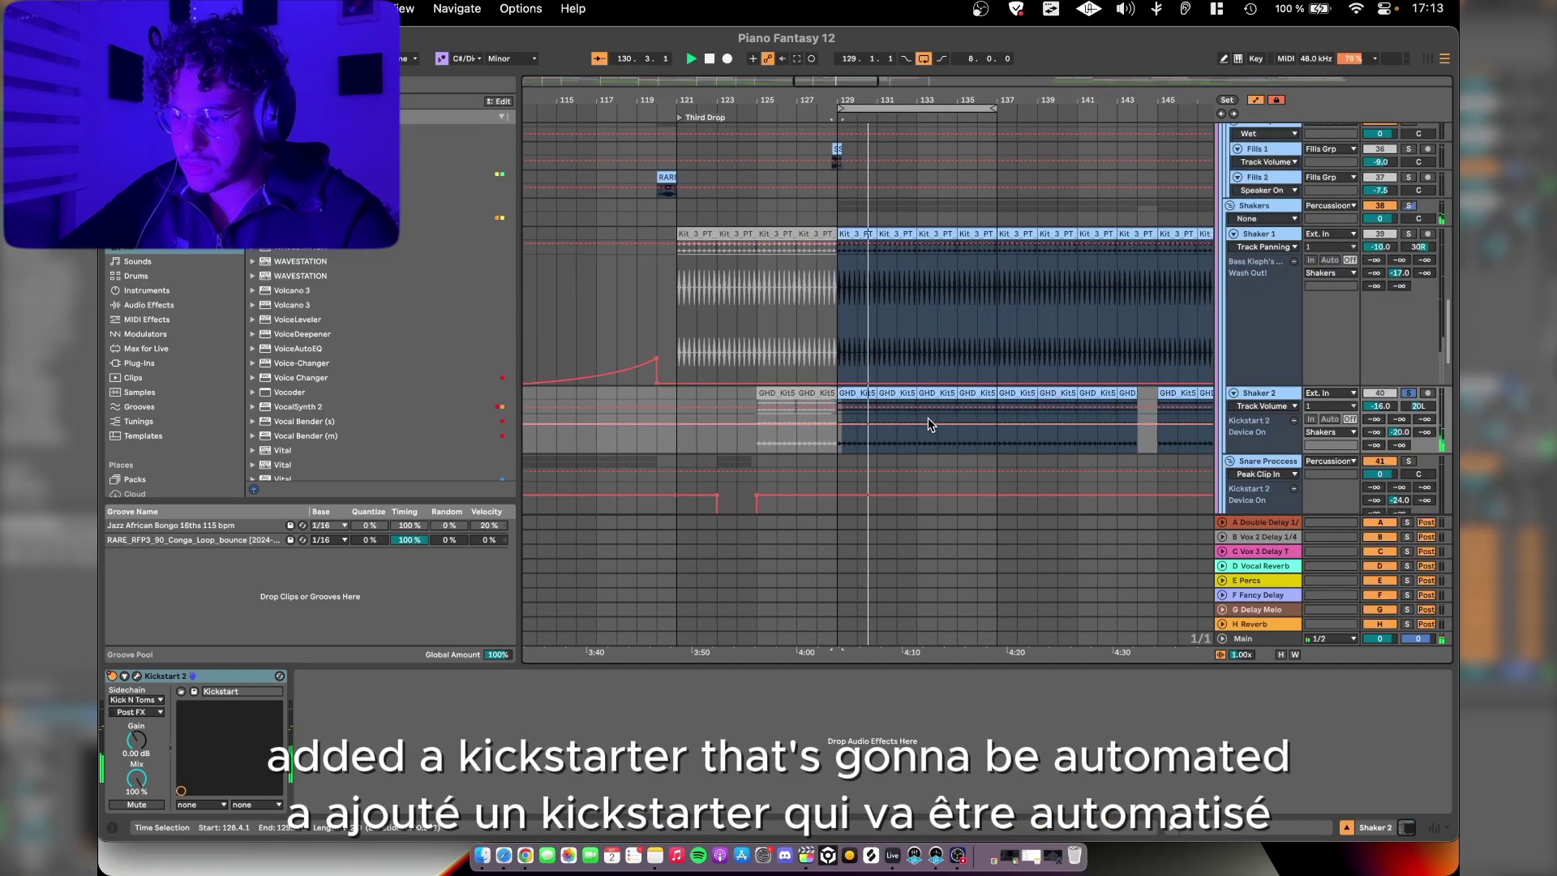
{"action": "scroll", "coordinate": [927, 416], "scroll_direction": "down", "scroll_amount": 10}
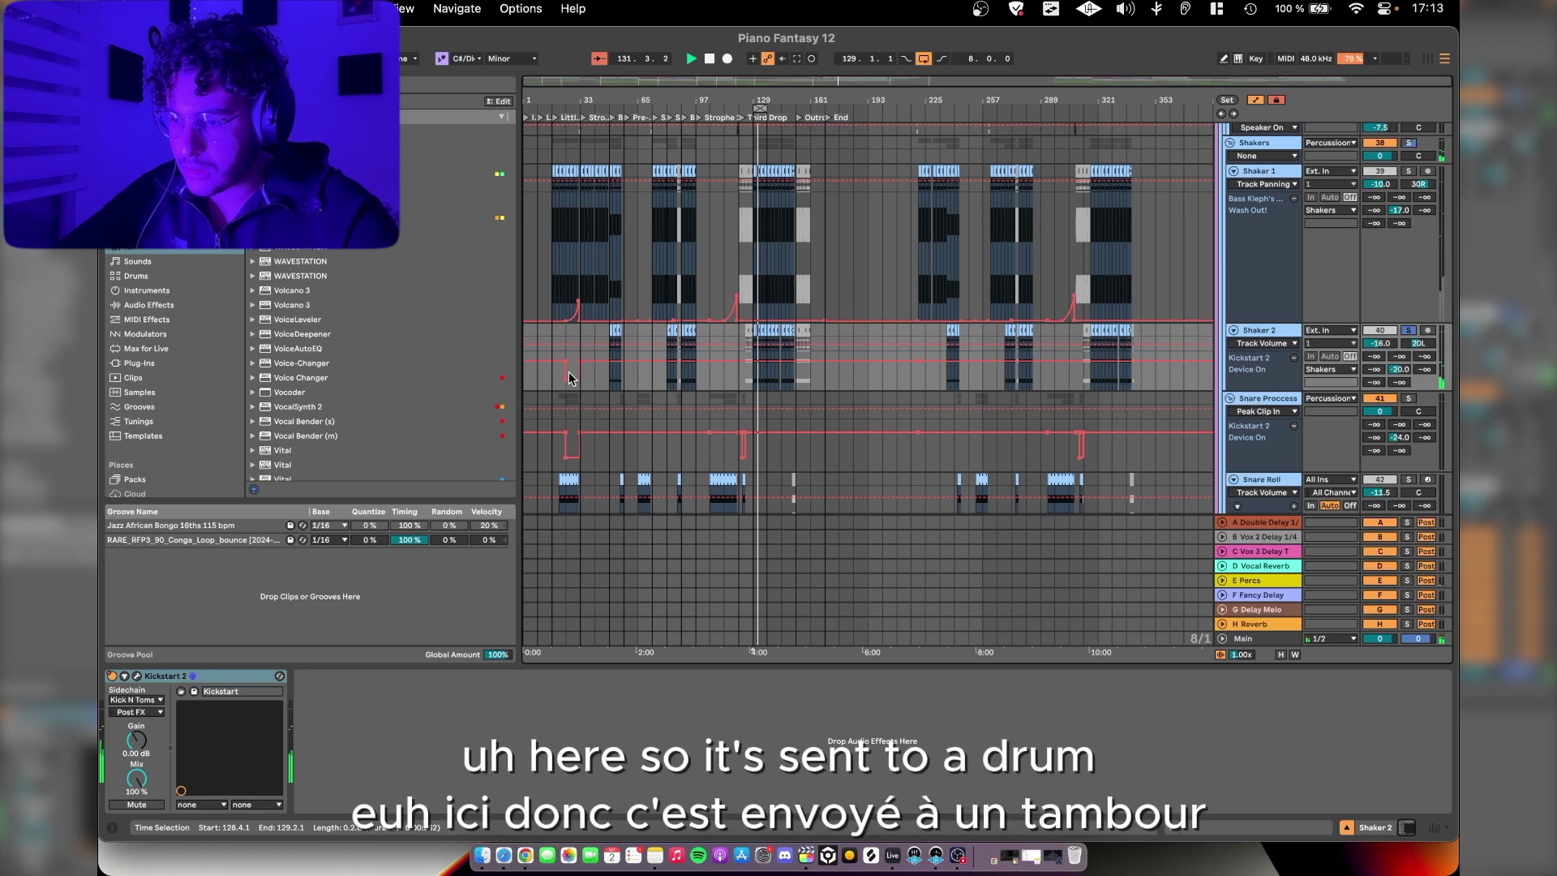
{"action": "key", "text": "a"}
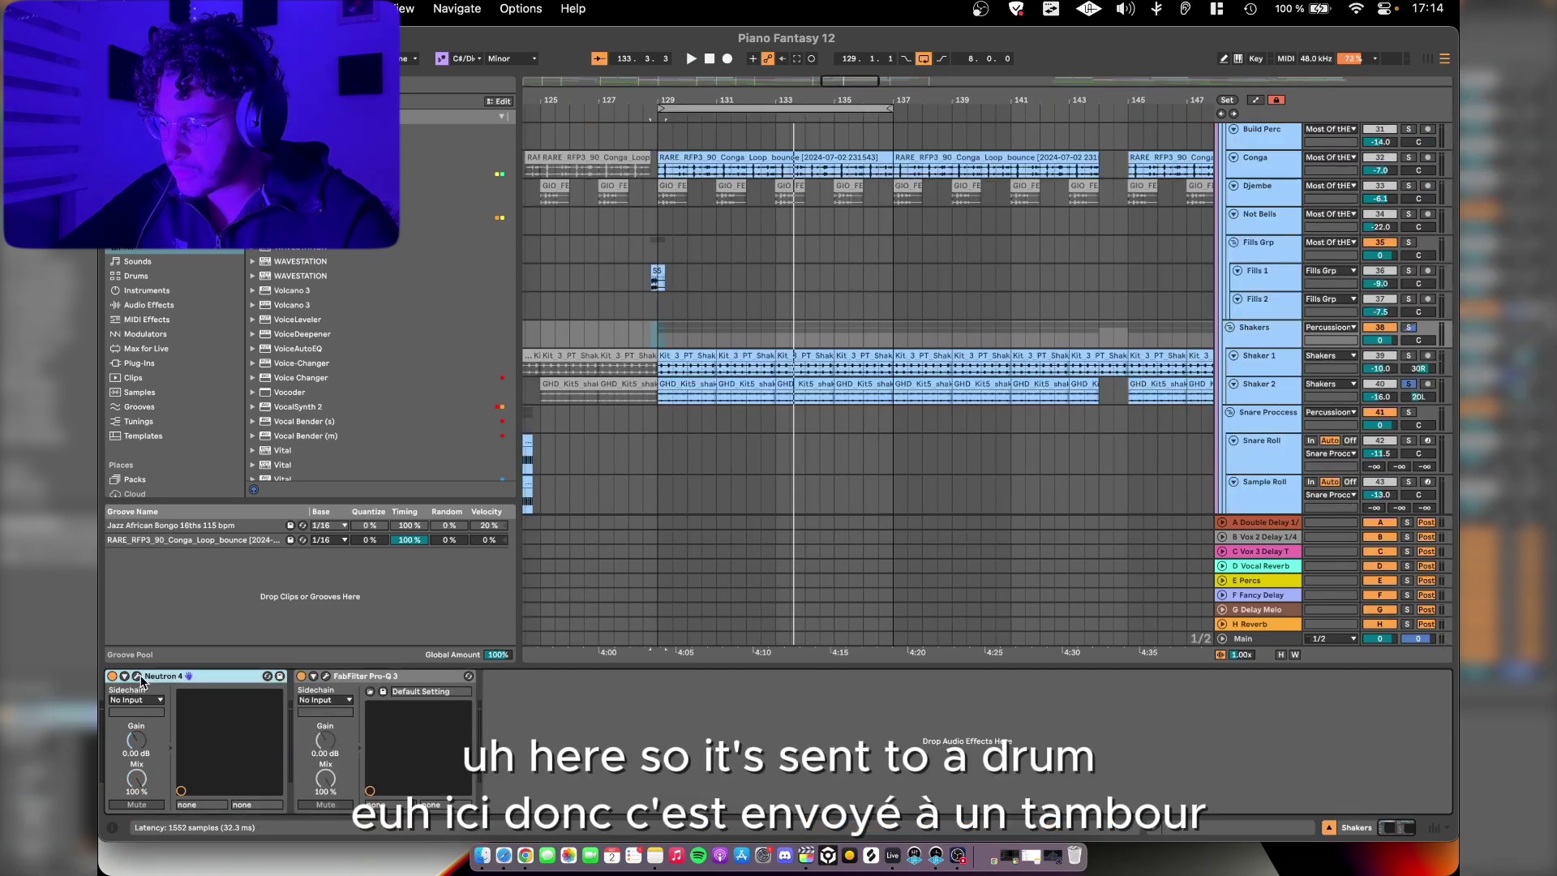
Step: Examine the Gate, Equalizer and Exciter modules of Neutron 4's Shaker Cleanup preset on the Shakers group
{"action": "left_click", "coordinate": [137, 677]}
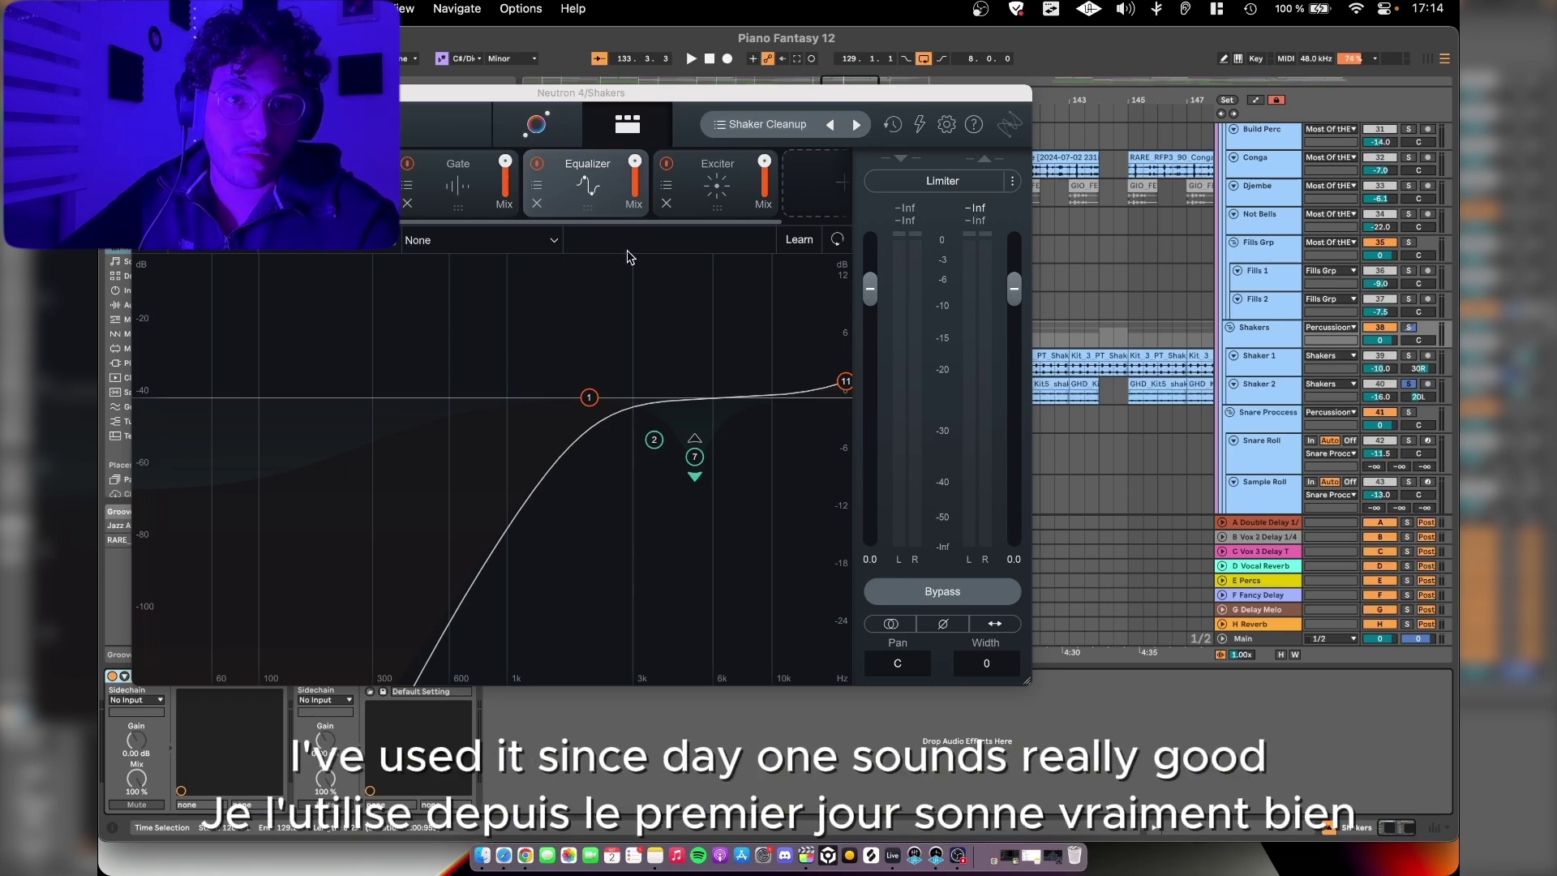
{"action": "left_click", "coordinate": [458, 182]}
{"action": "left_click", "coordinate": [329, 183]}
{"action": "left_click", "coordinate": [445, 188]}
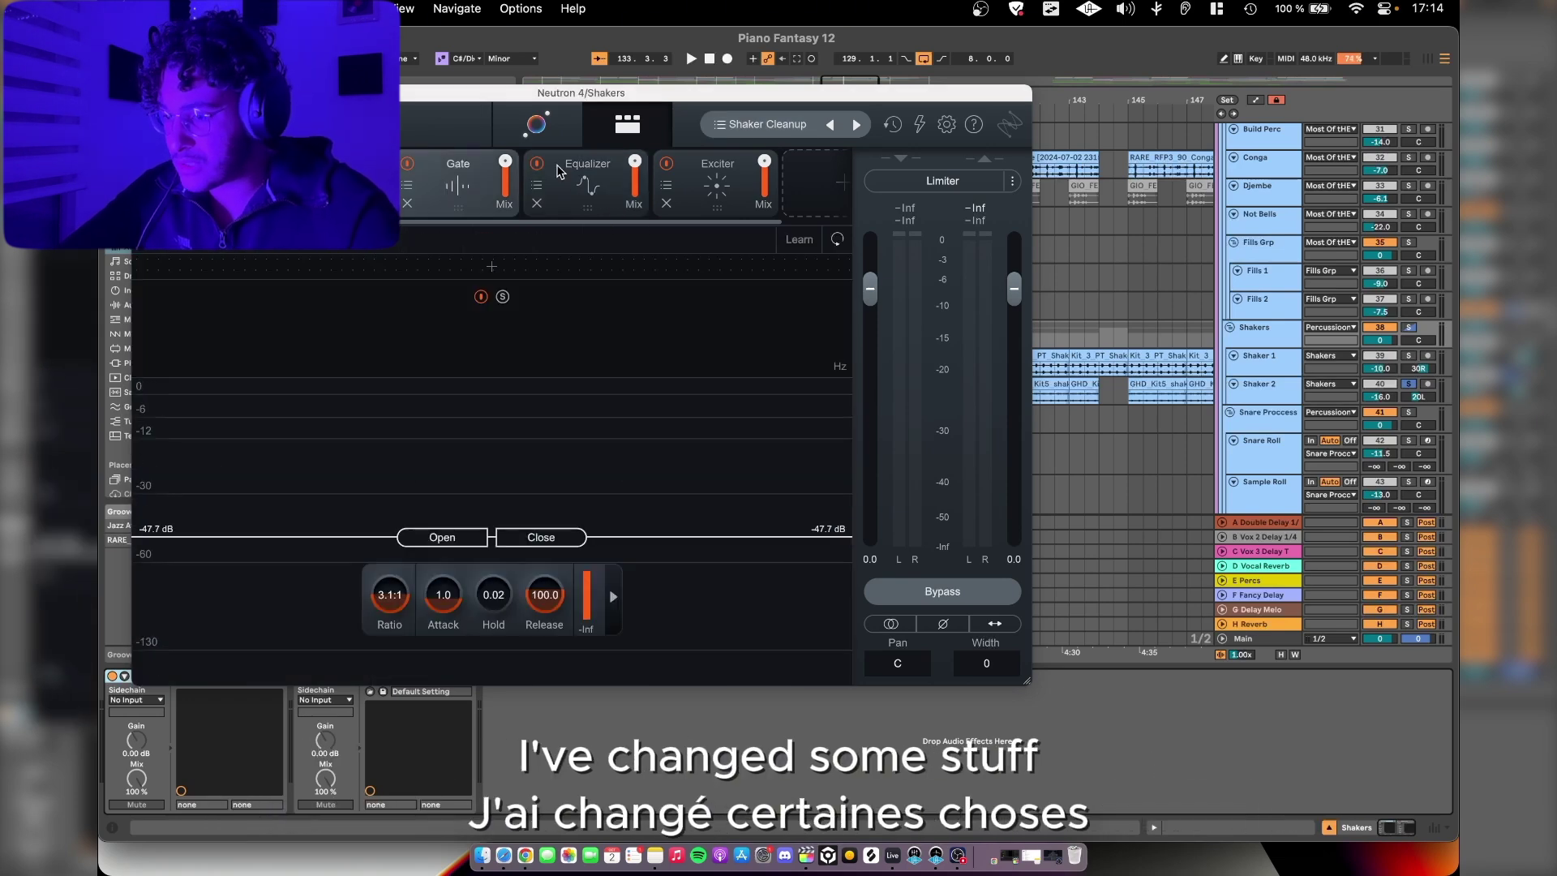
{"action": "left_click", "coordinate": [717, 202]}
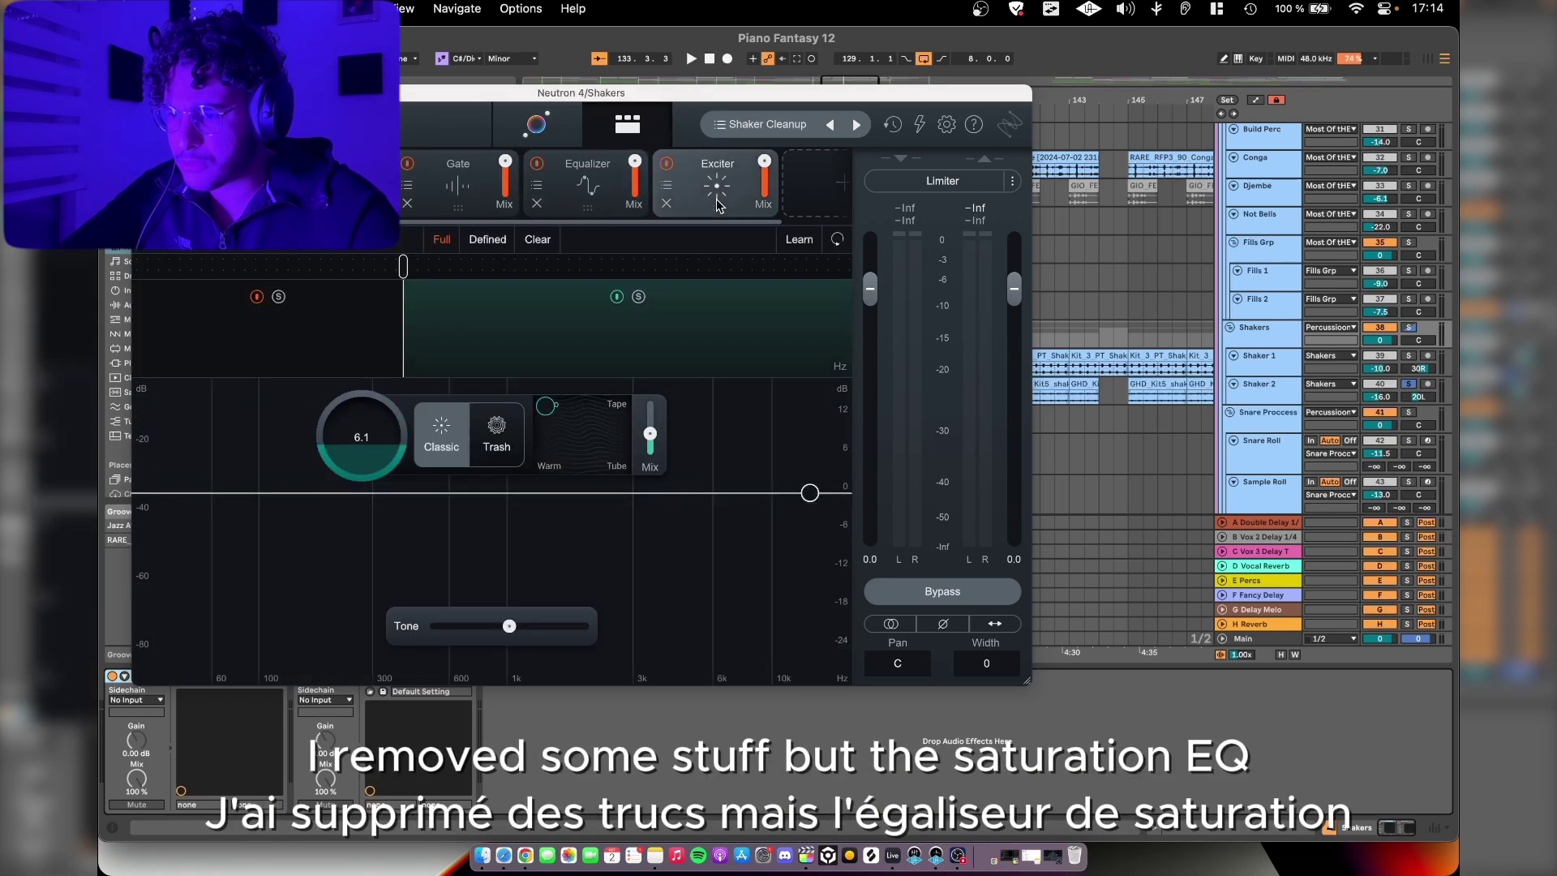
{"action": "left_click", "coordinate": [588, 201]}
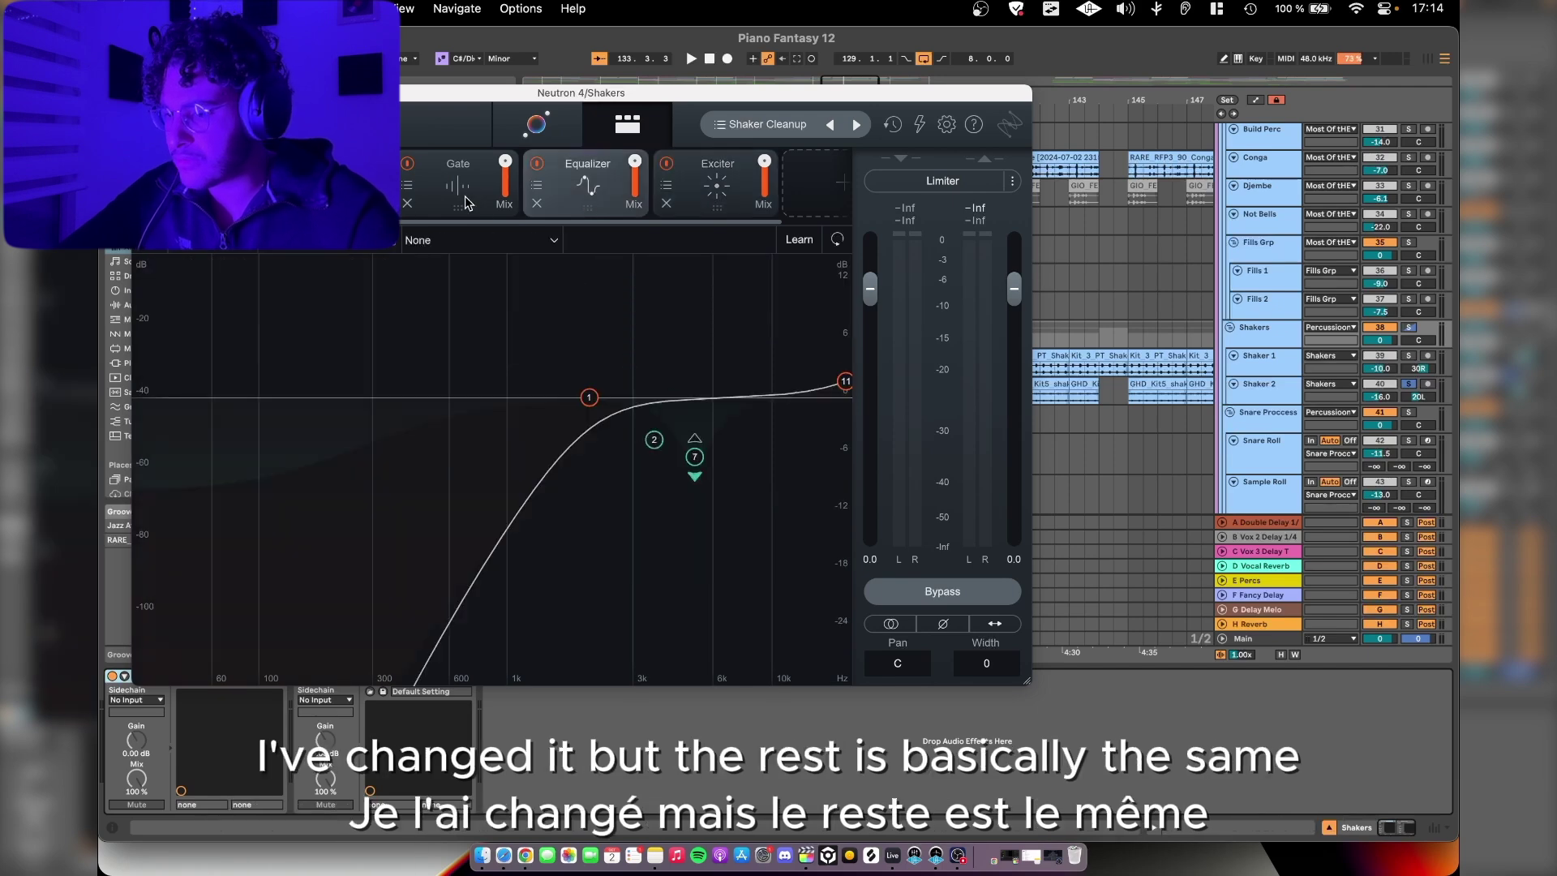
{"action": "left_click", "coordinate": [407, 167]}
{"action": "key", "text": "super+w"}
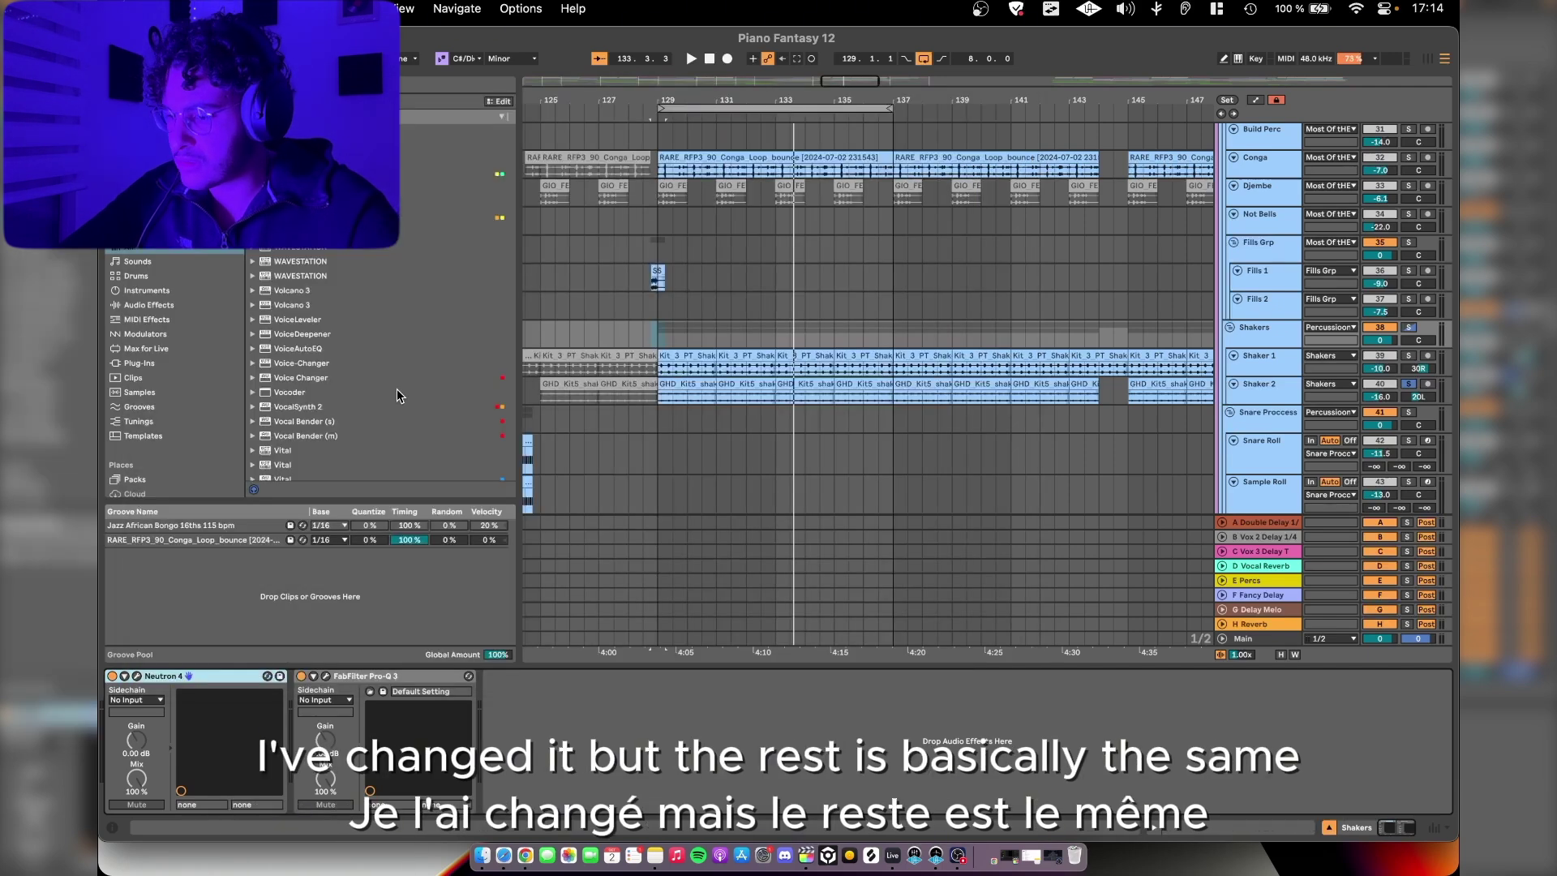
{"action": "left_click", "coordinate": [121, 677]}
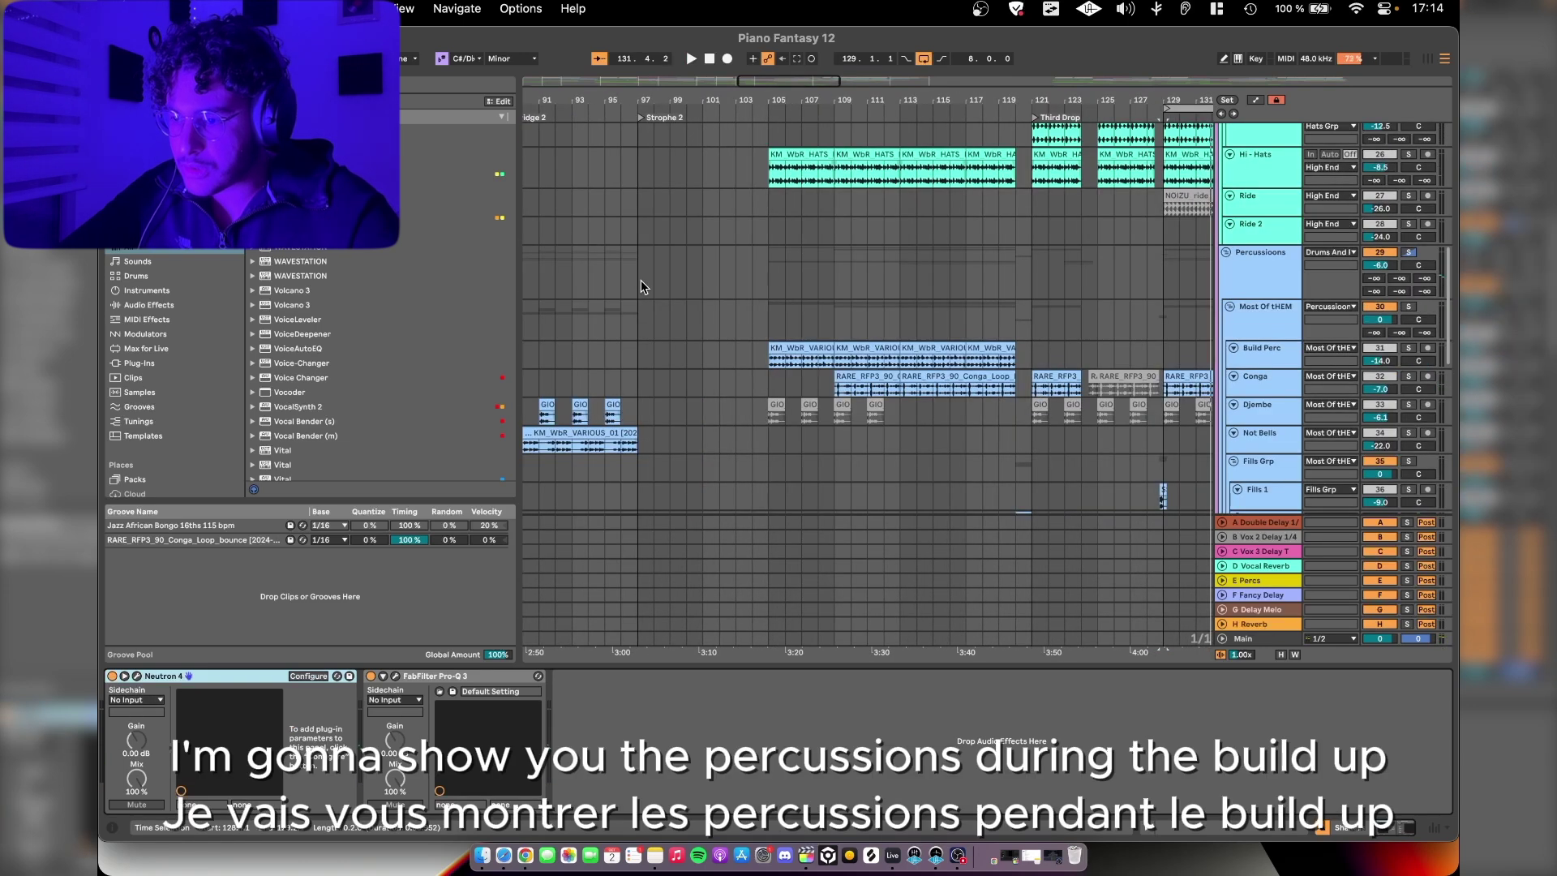
Step: Audition the Build Perc track from bar 111 in the build-up before the Third Drop
{"action": "scroll", "coordinate": [640, 286], "scroll_direction": "down", "scroll_amount": 3}
{"action": "scroll", "coordinate": [641, 286], "scroll_direction": "left", "scroll_amount": 3}
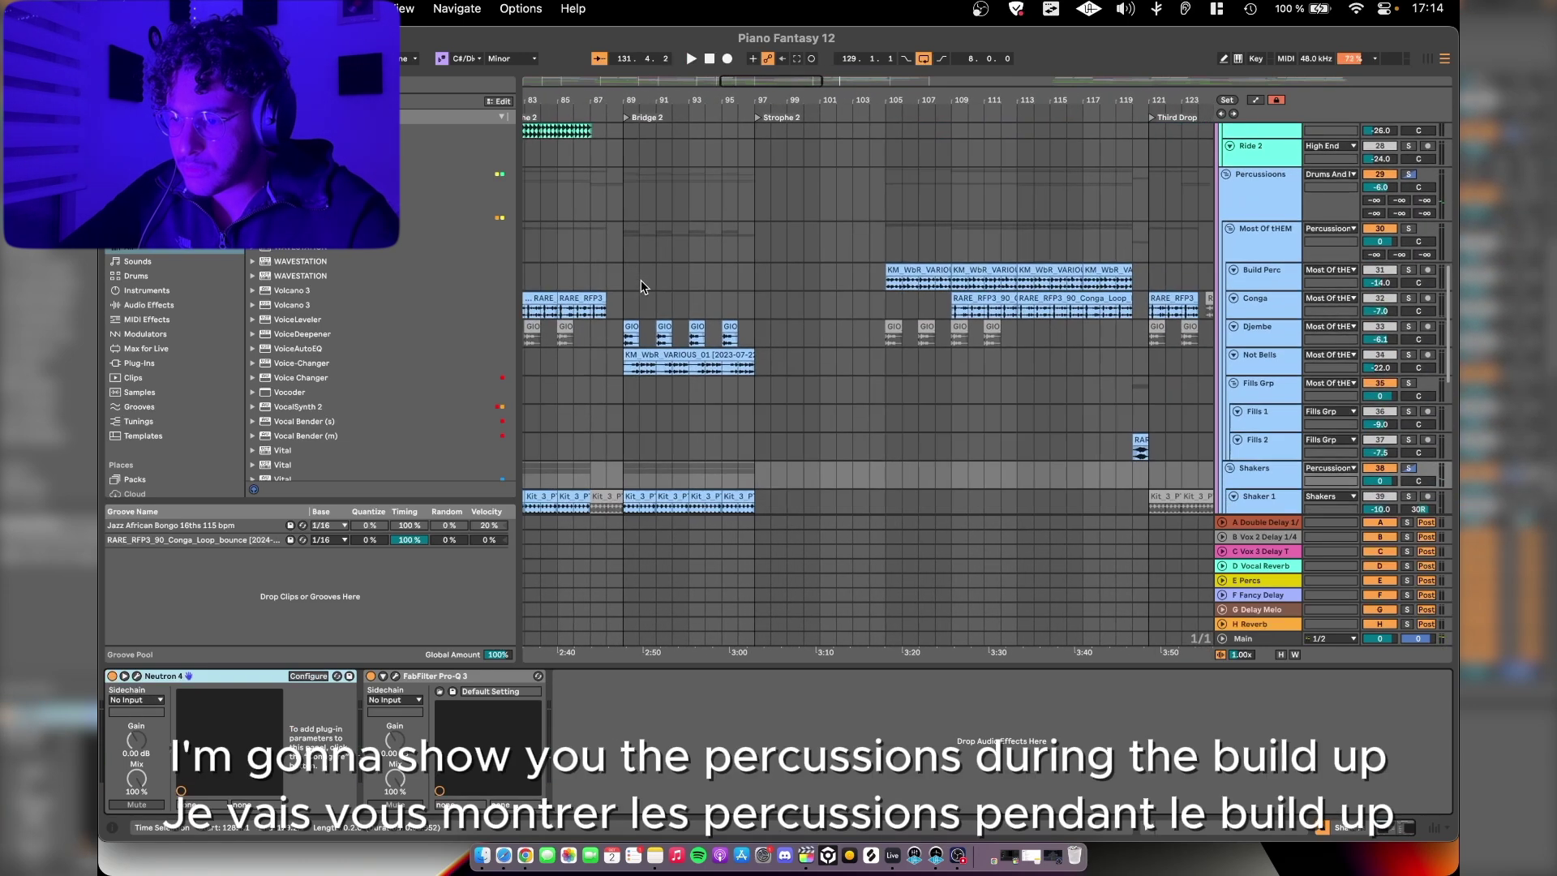
{"action": "left_click", "coordinate": [1131, 287]}
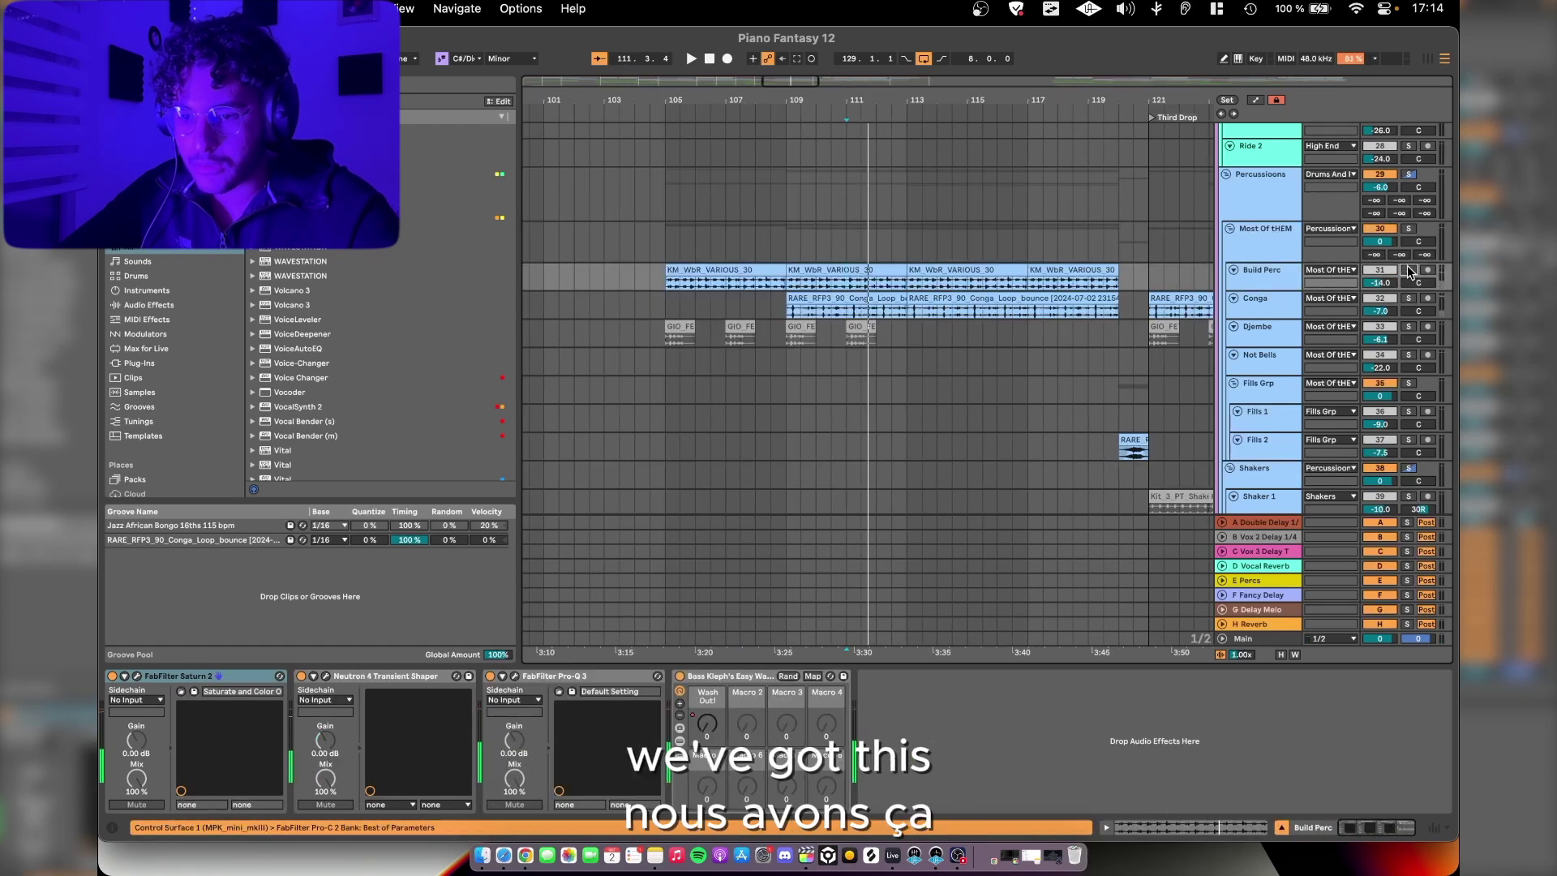
{"action": "scroll", "coordinate": [1211, 276], "scroll_direction": "up", "scroll_amount": 4}
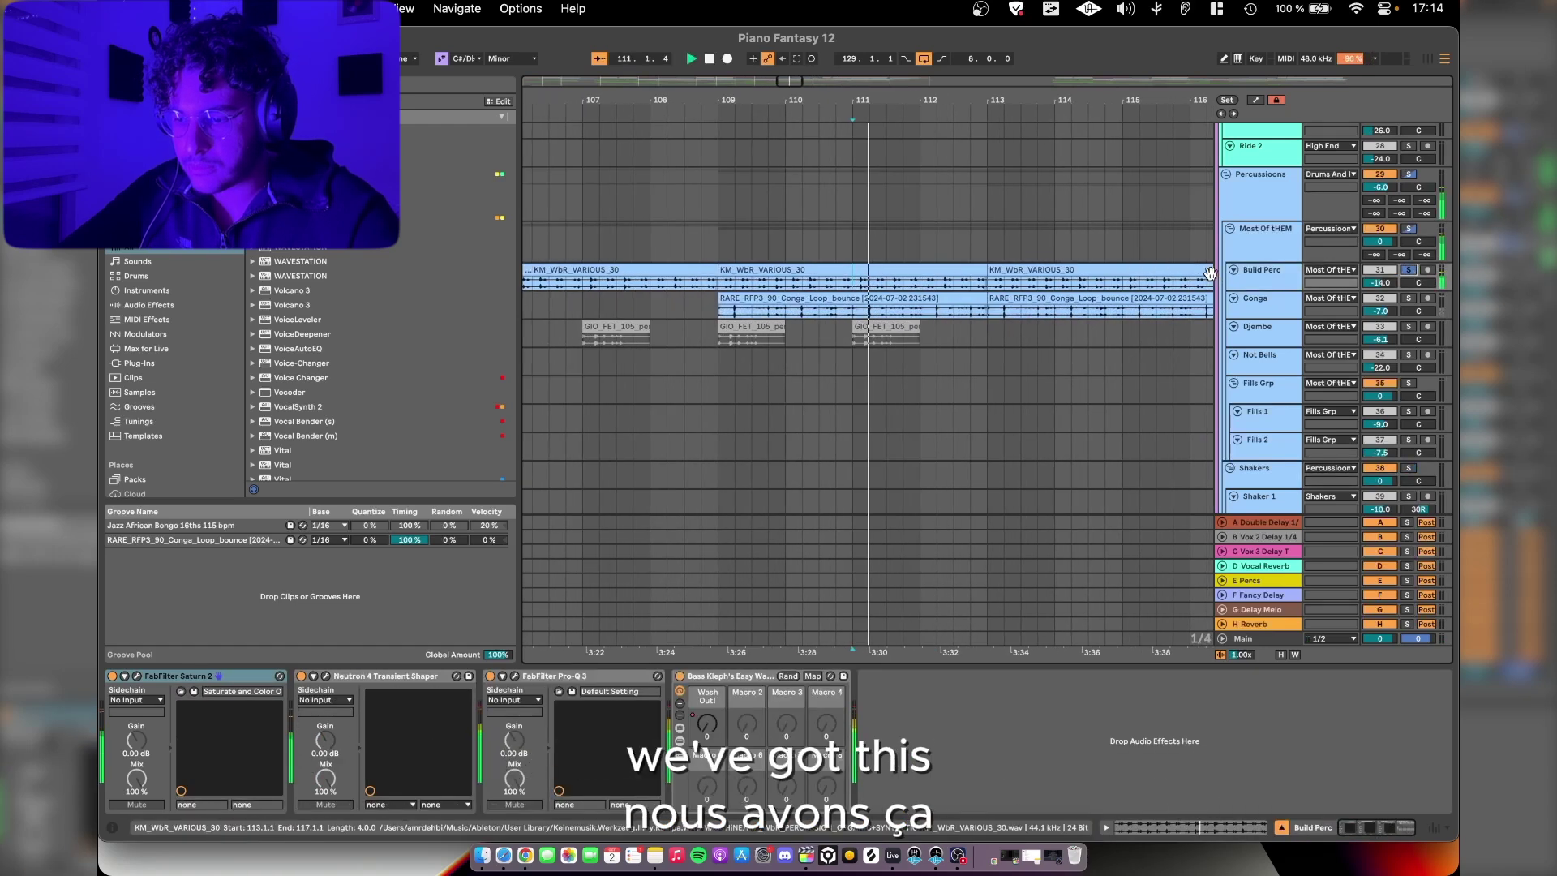
{"action": "scroll", "coordinate": [1096, 257], "scroll_direction": "down", "scroll_amount": 5}
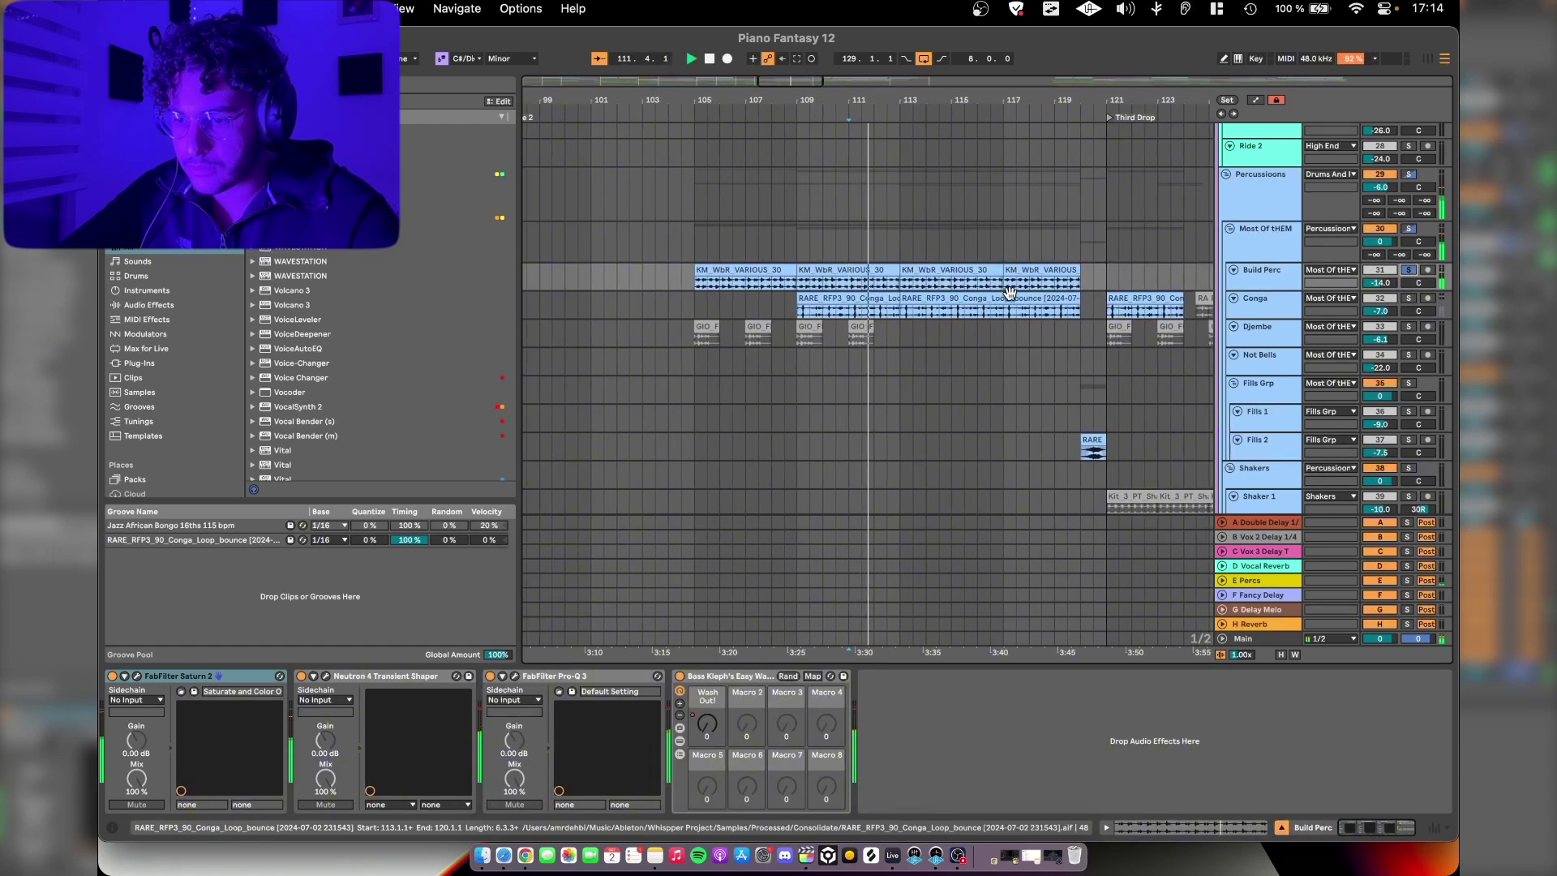
Step: View the Wash Out automation on the Build Perc track leading into the Third Drop
{"action": "scroll", "coordinate": [1009, 294], "scroll_direction": "up", "scroll_amount": 3}
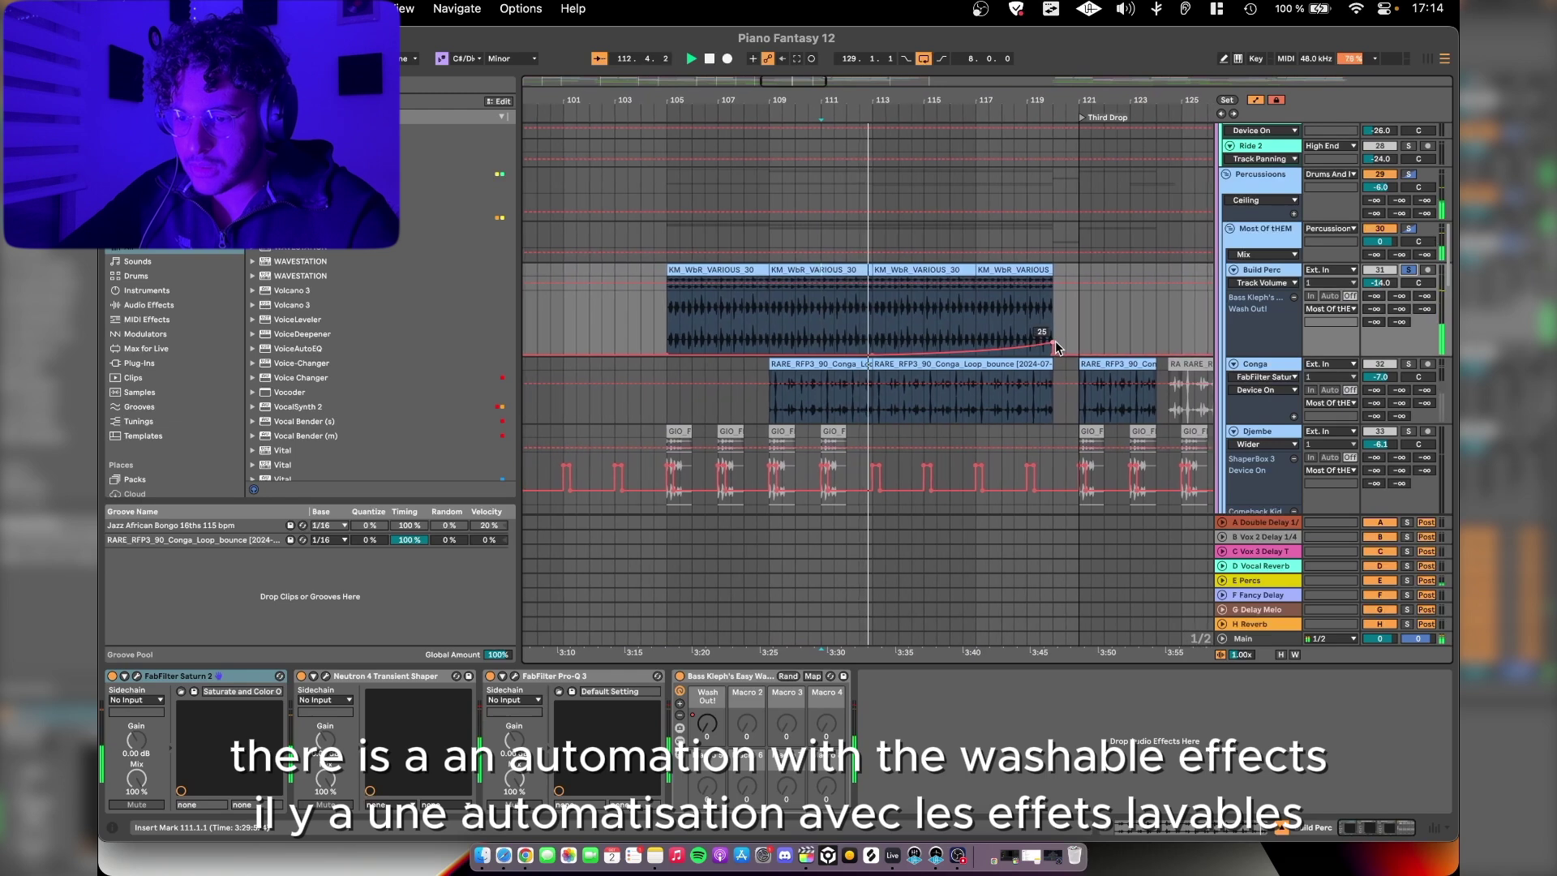
{"action": "left_click", "coordinate": [1006, 224]}
{"action": "scroll", "coordinate": [1038, 240], "scroll_direction": "up", "scroll_amount": 3}
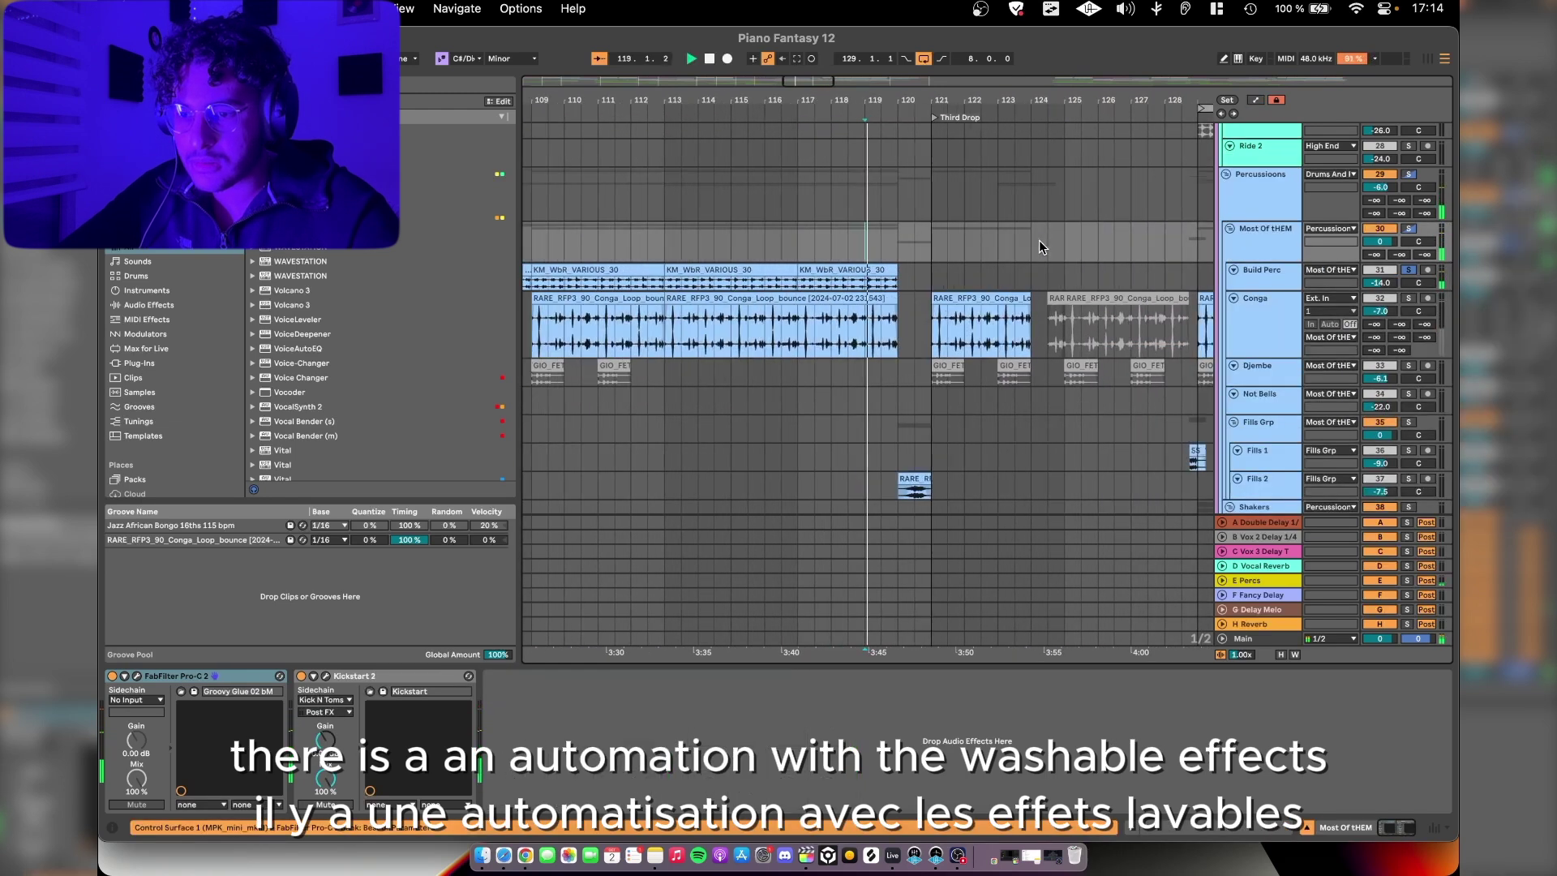
Step: Audition the Conga track in the build-up and view its effect chain
{"action": "left_click", "coordinate": [1240, 298]}
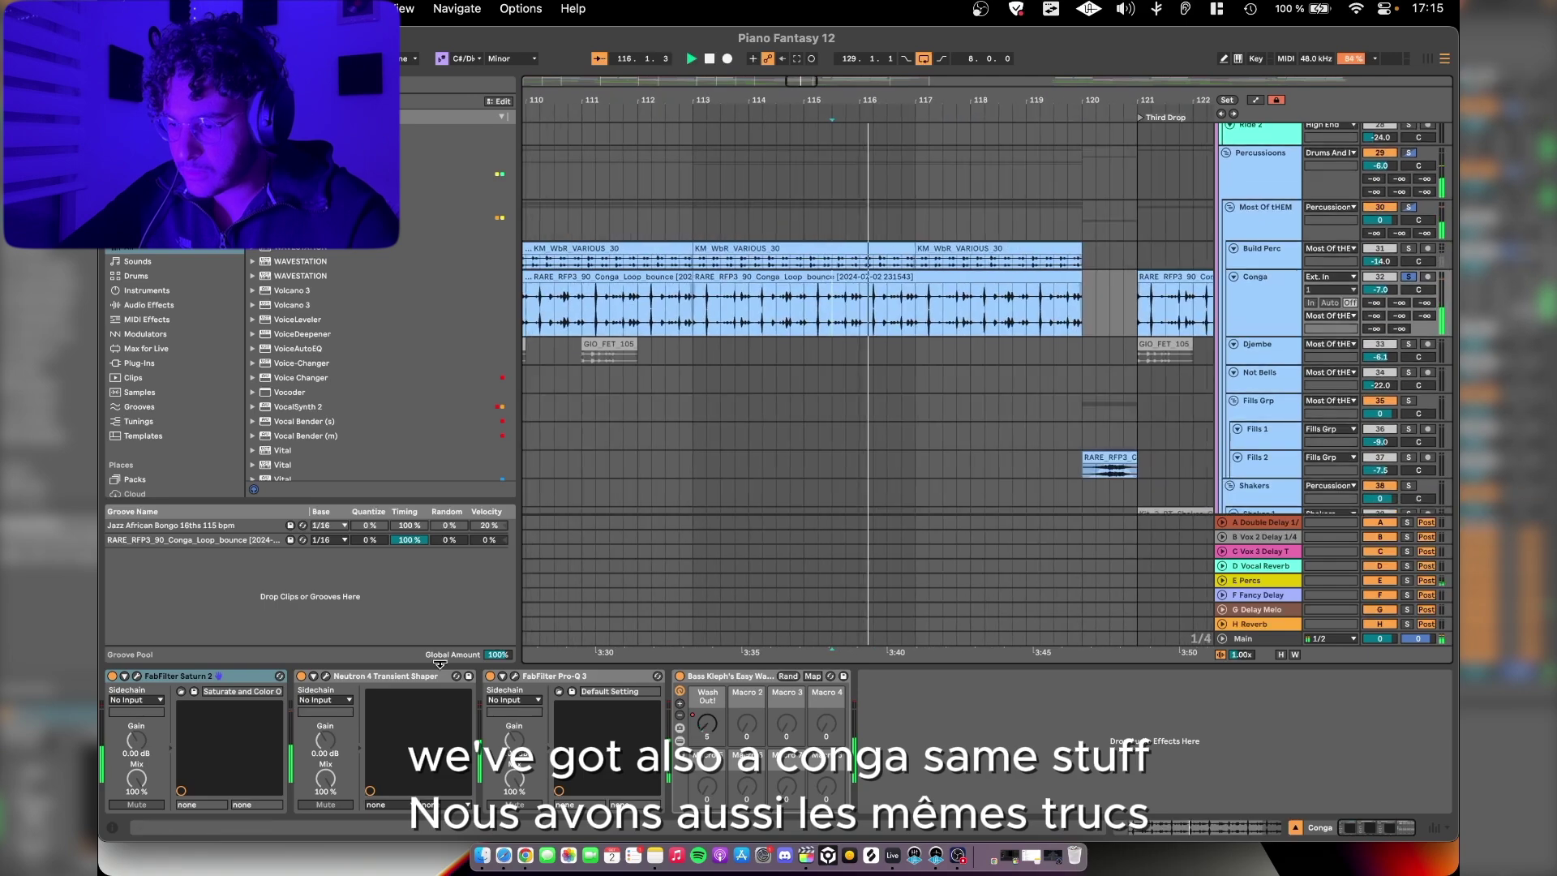
{"action": "scroll", "coordinate": [1053, 392], "scroll_direction": "down", "scroll_amount": 3}
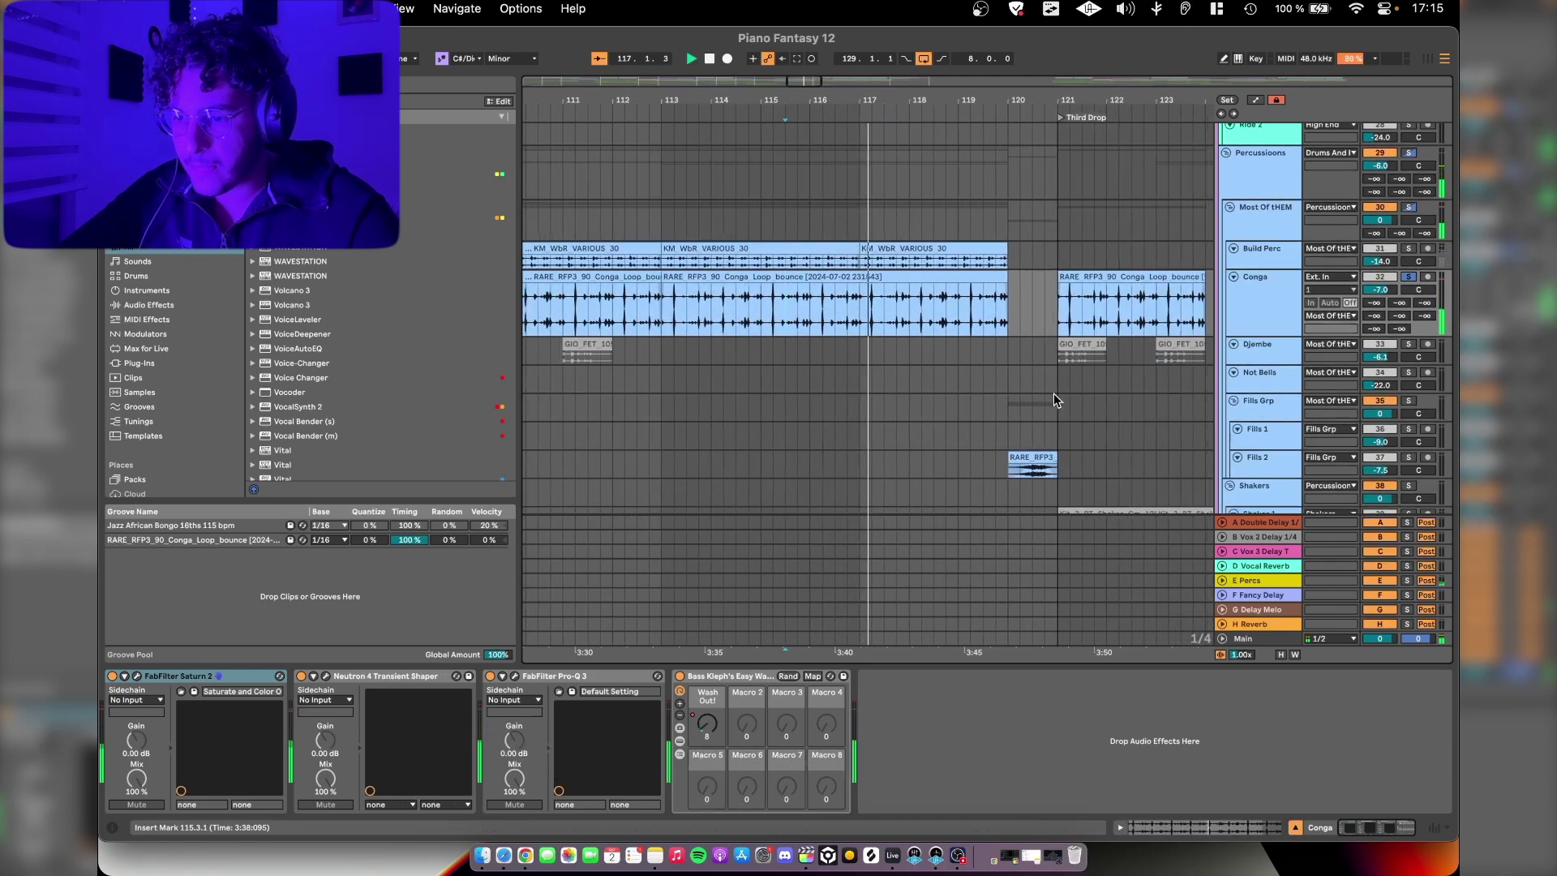
{"action": "scroll", "coordinate": [1053, 392], "scroll_direction": "up", "scroll_amount": 3}
{"action": "left_click", "coordinate": [1125, 362]}
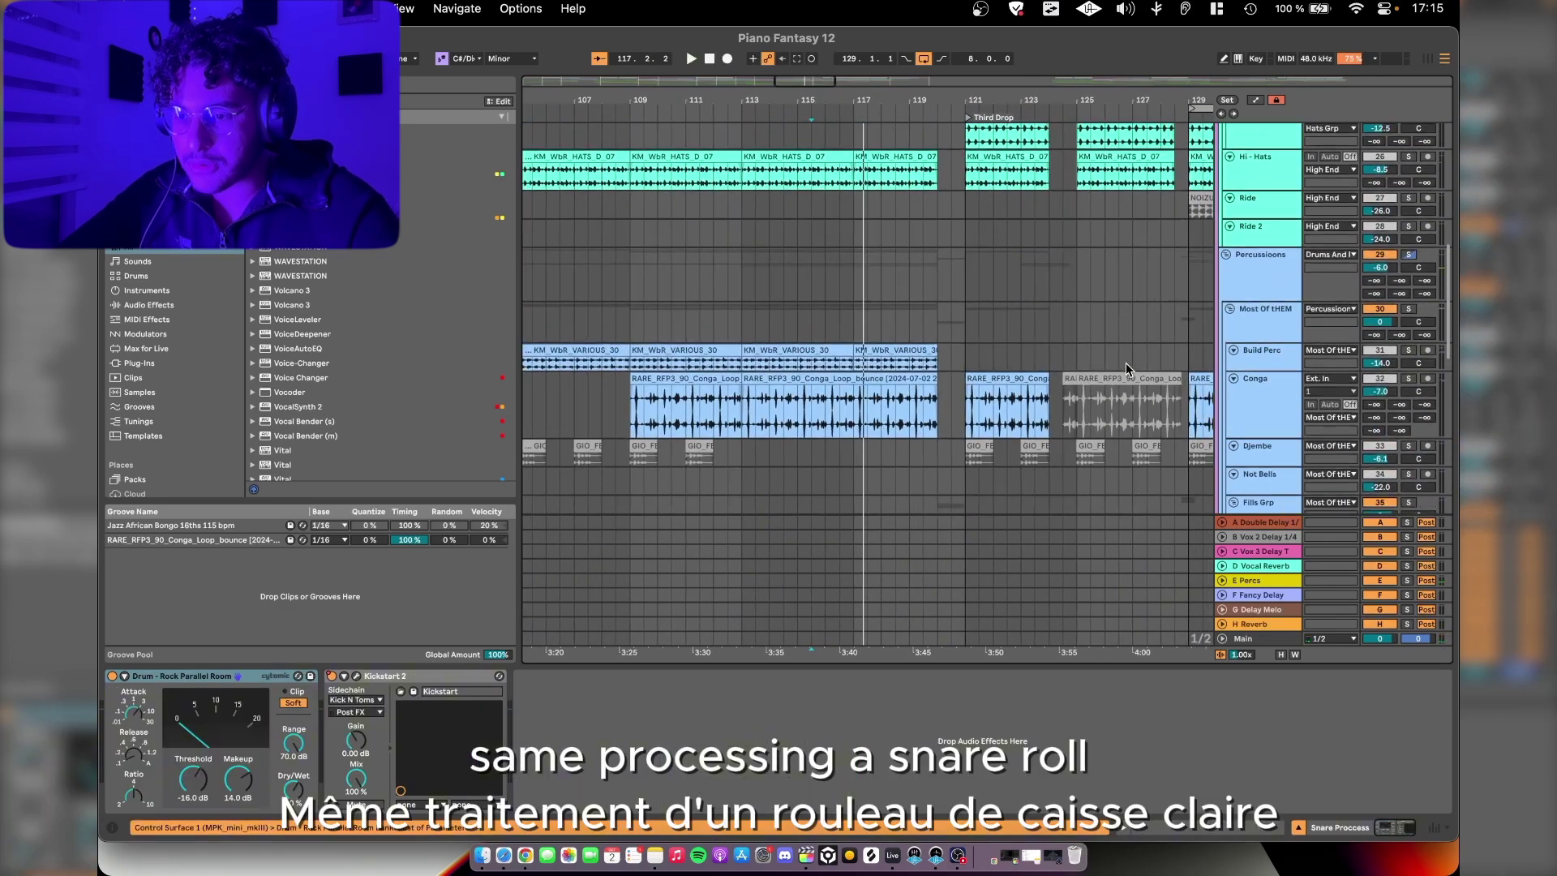
Step: Audition the Snare Roll track in the build-up while examining its Neutron 4 Transient Shaper
{"action": "scroll", "coordinate": [1125, 363], "scroll_direction": "down", "scroll_amount": 10}
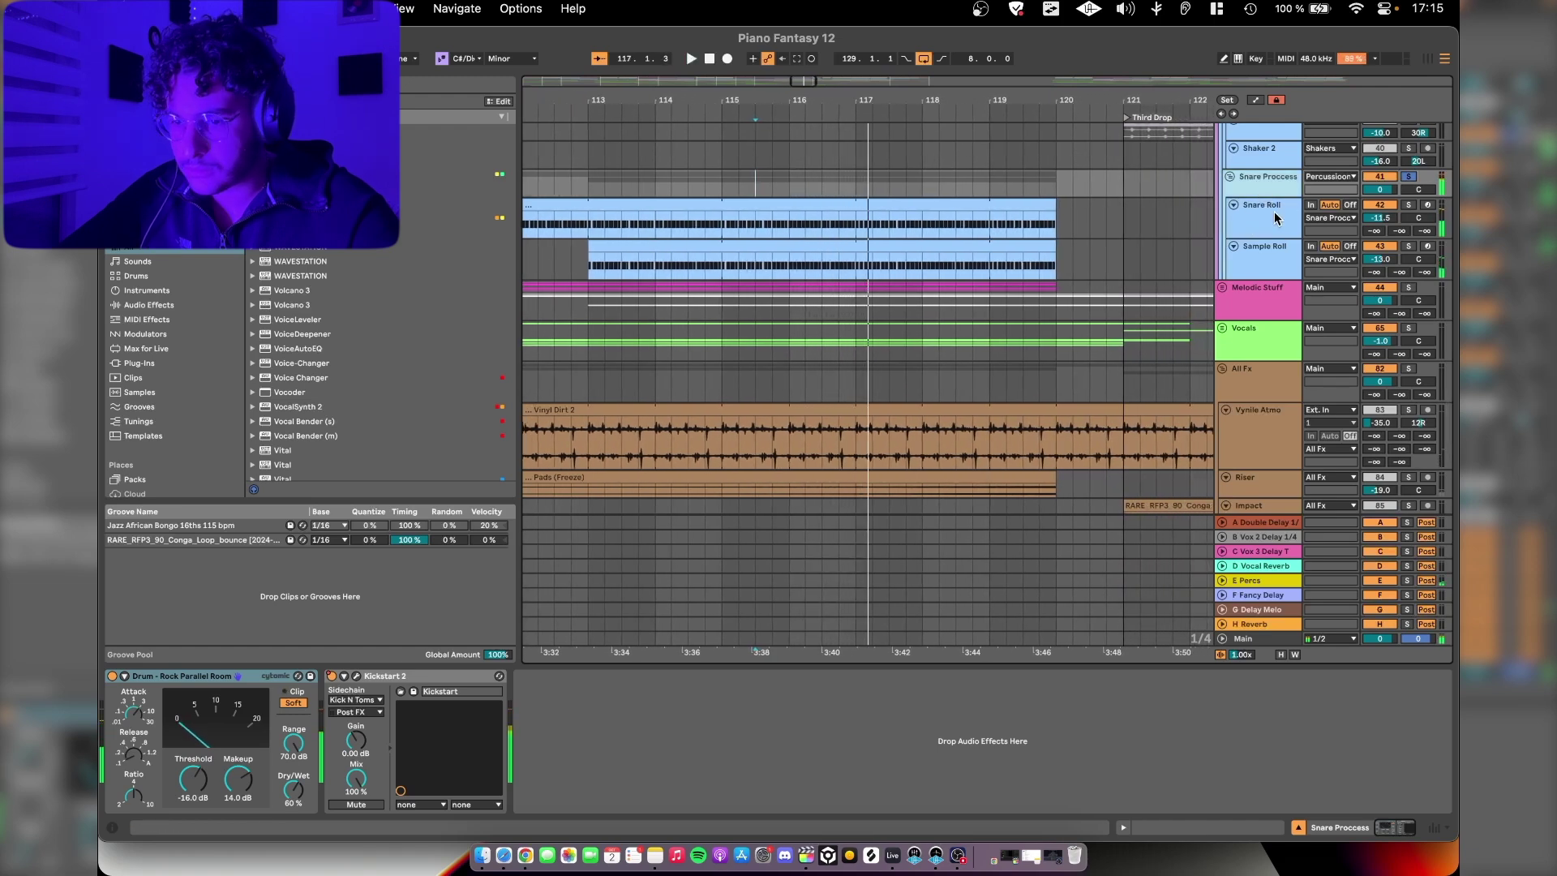
{"action": "left_click", "coordinate": [1274, 217]}
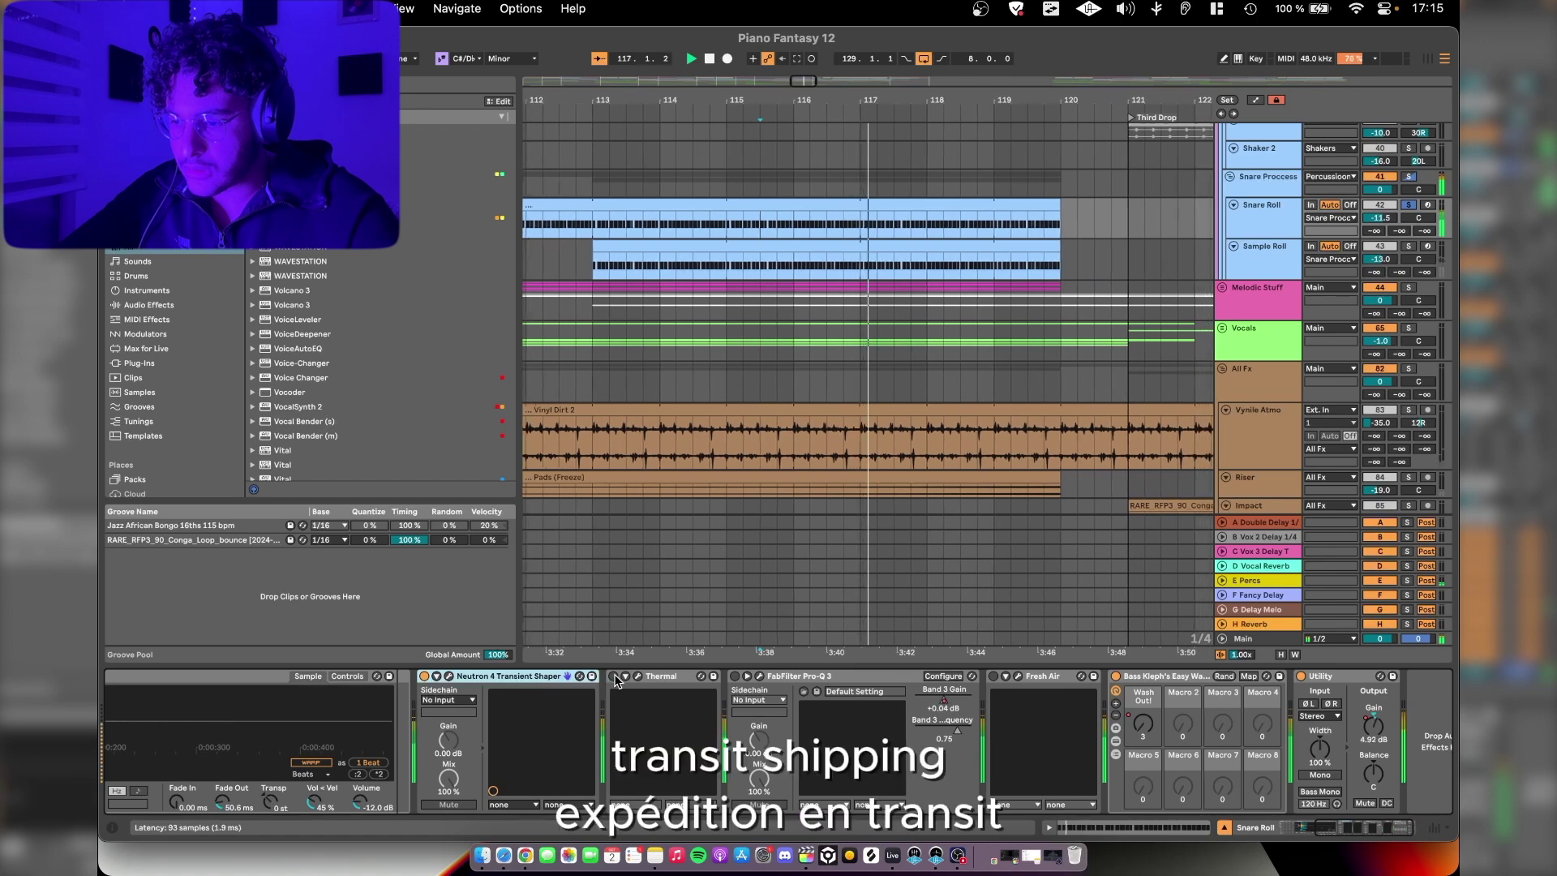
{"action": "left_click", "coordinate": [436, 675]}
{"action": "left_click", "coordinate": [449, 676]}
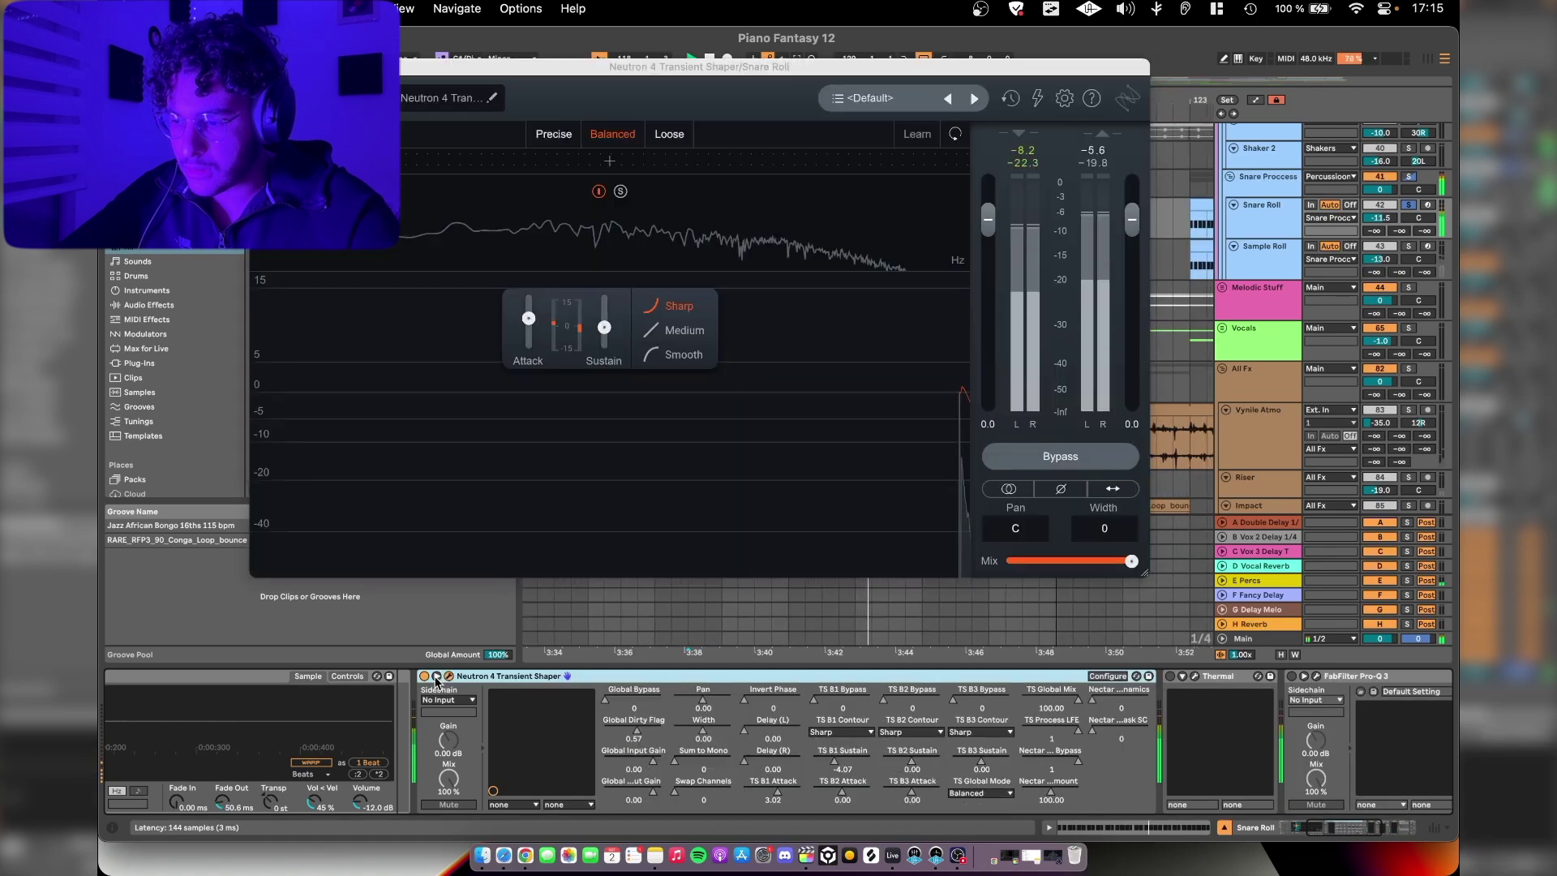
{"action": "left_click", "coordinate": [436, 676]}
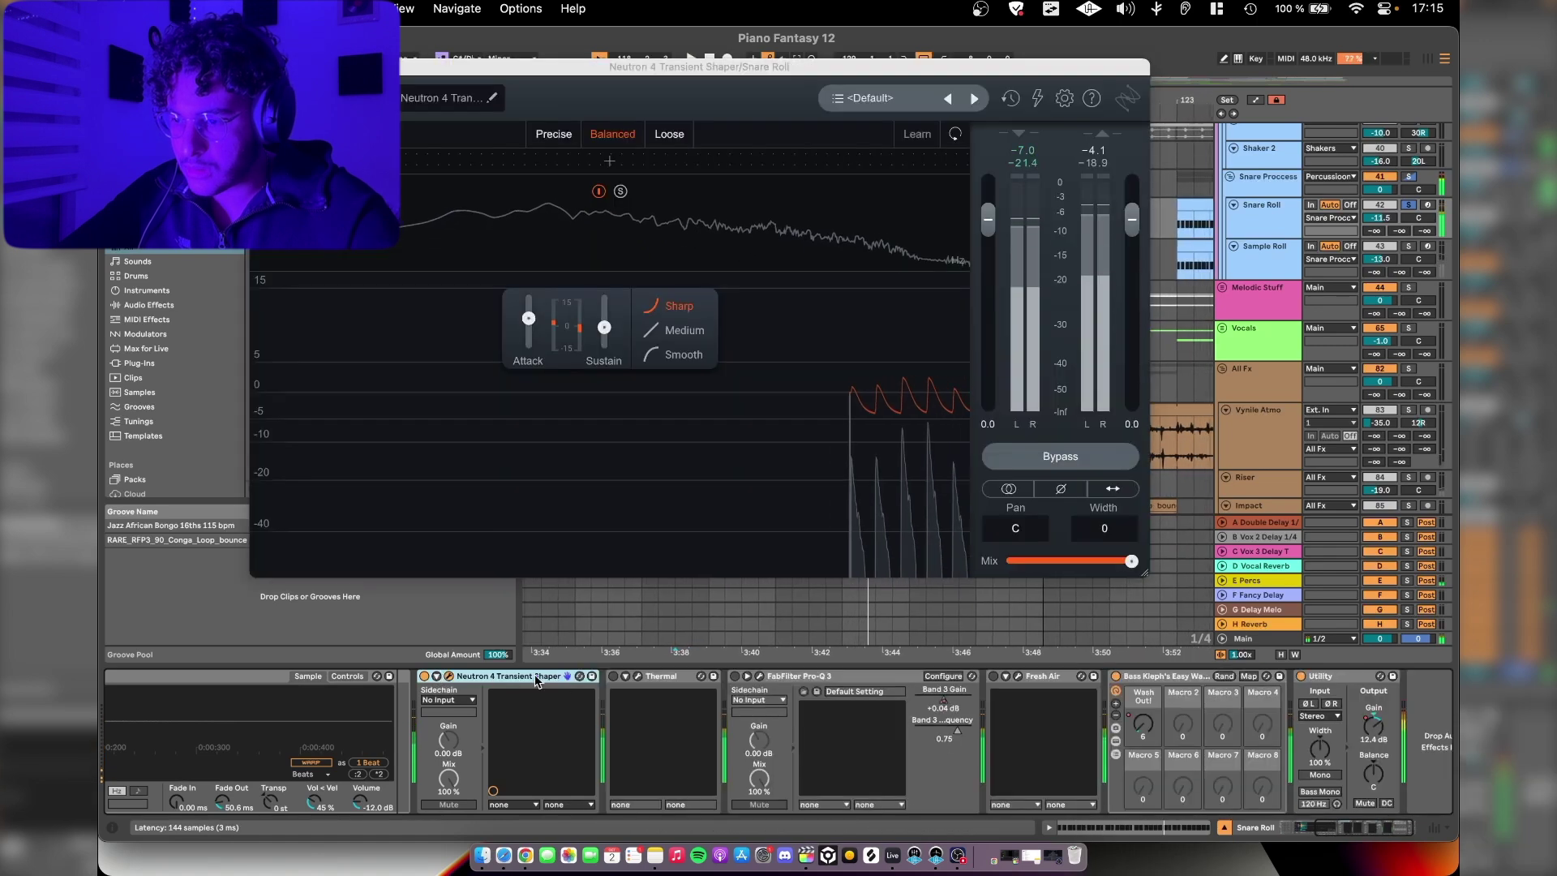
Step: Examine the Thermal, FabFilter Pro-Q 3 and Fresh Air effects on the Snare Roll track while it plays in the build-up
{"action": "left_click", "coordinate": [639, 676]}
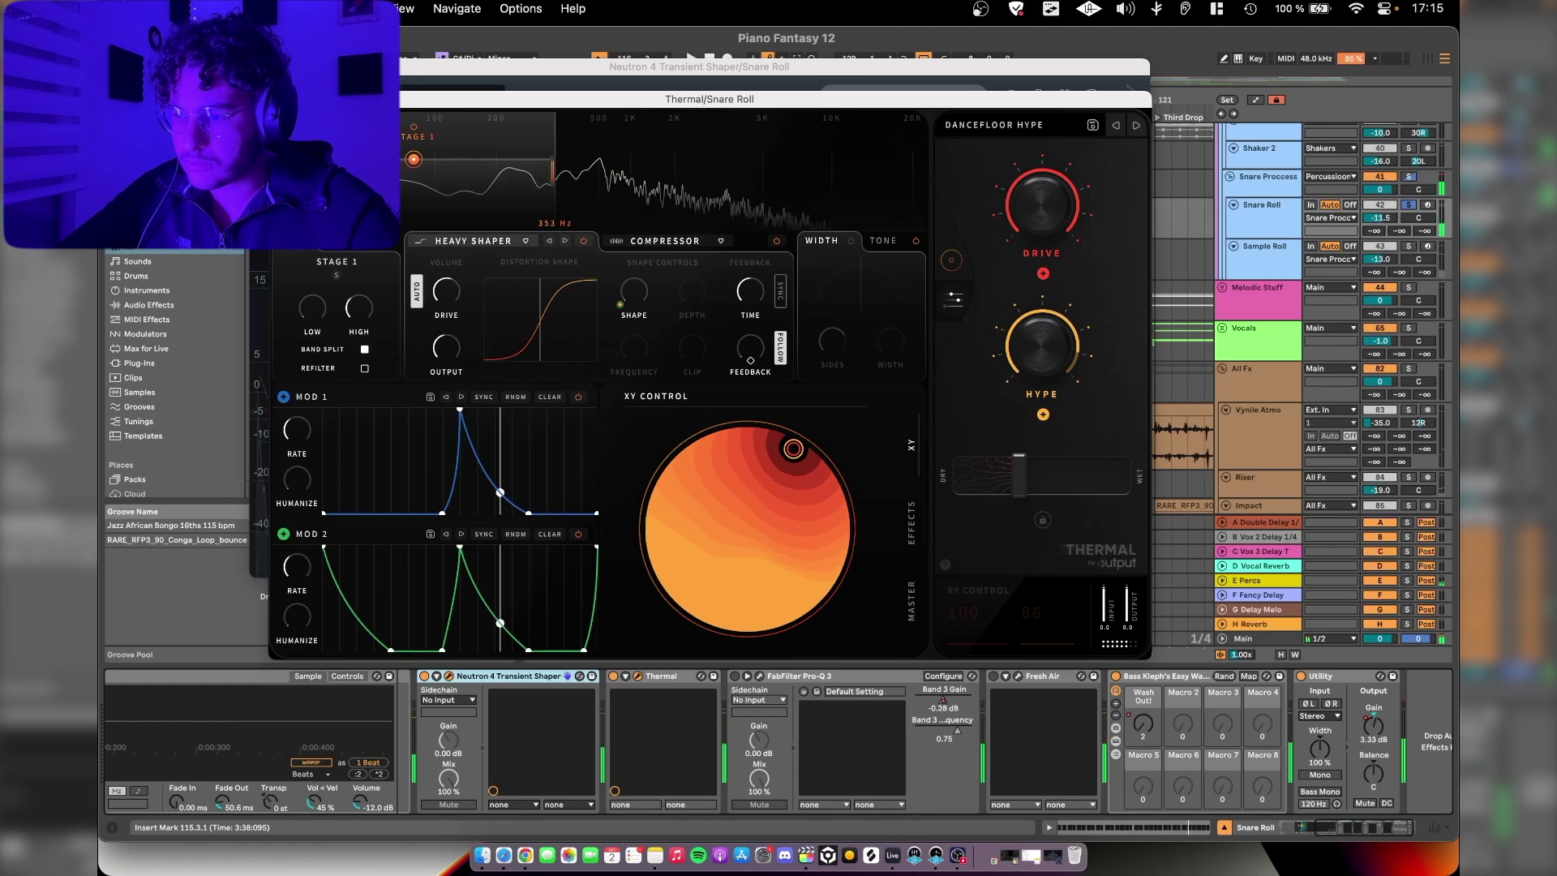
{"action": "left_click", "coordinate": [759, 676]}
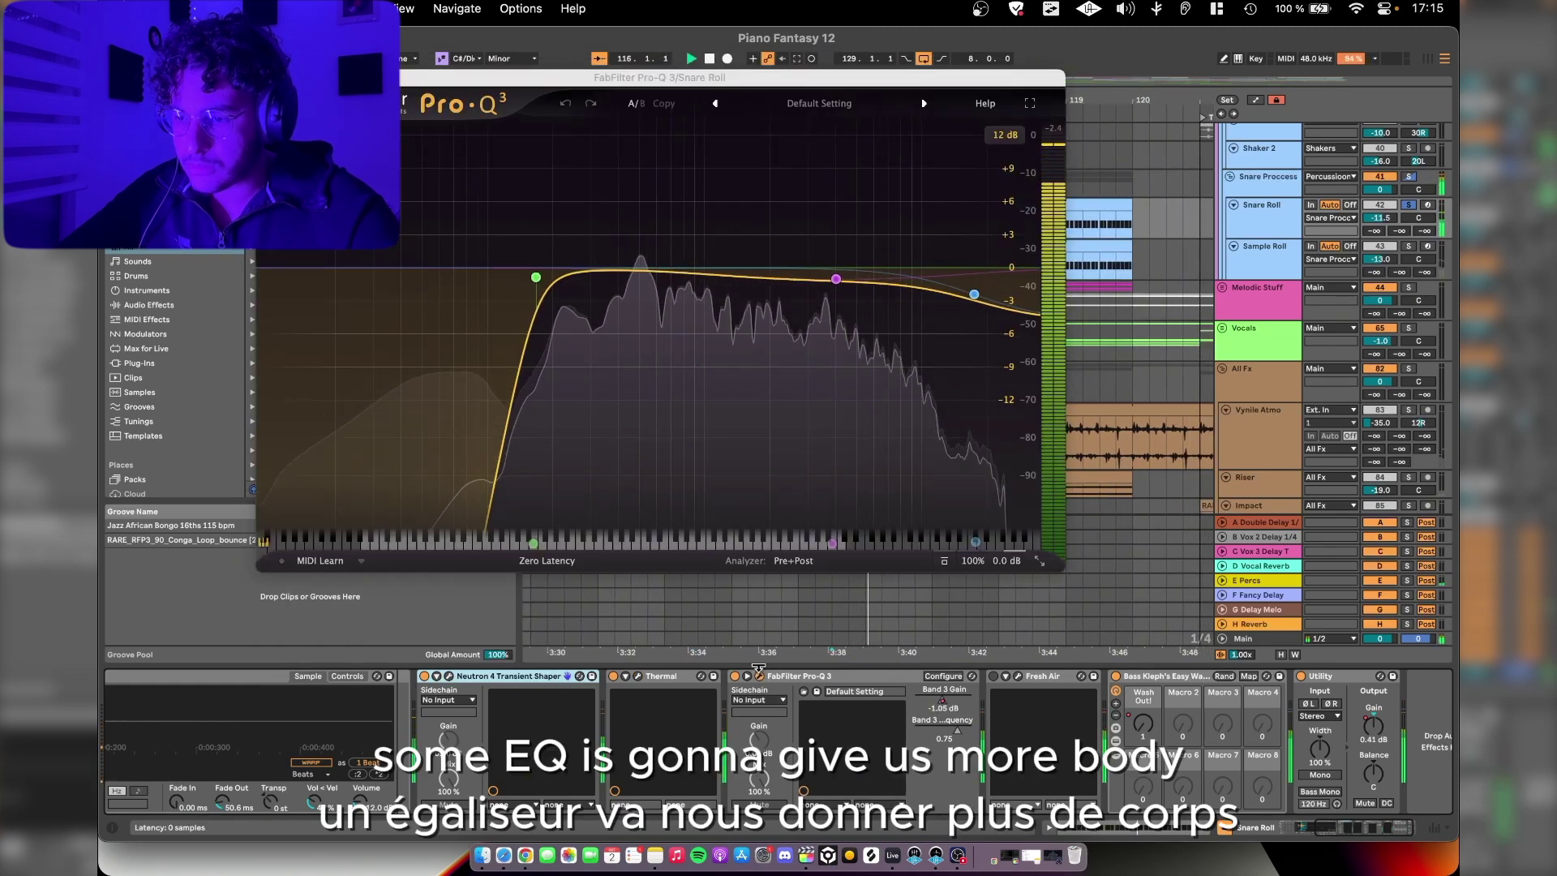
{"action": "left_click_drag", "start_coordinate": [836, 279], "coordinate": [840, 277]}
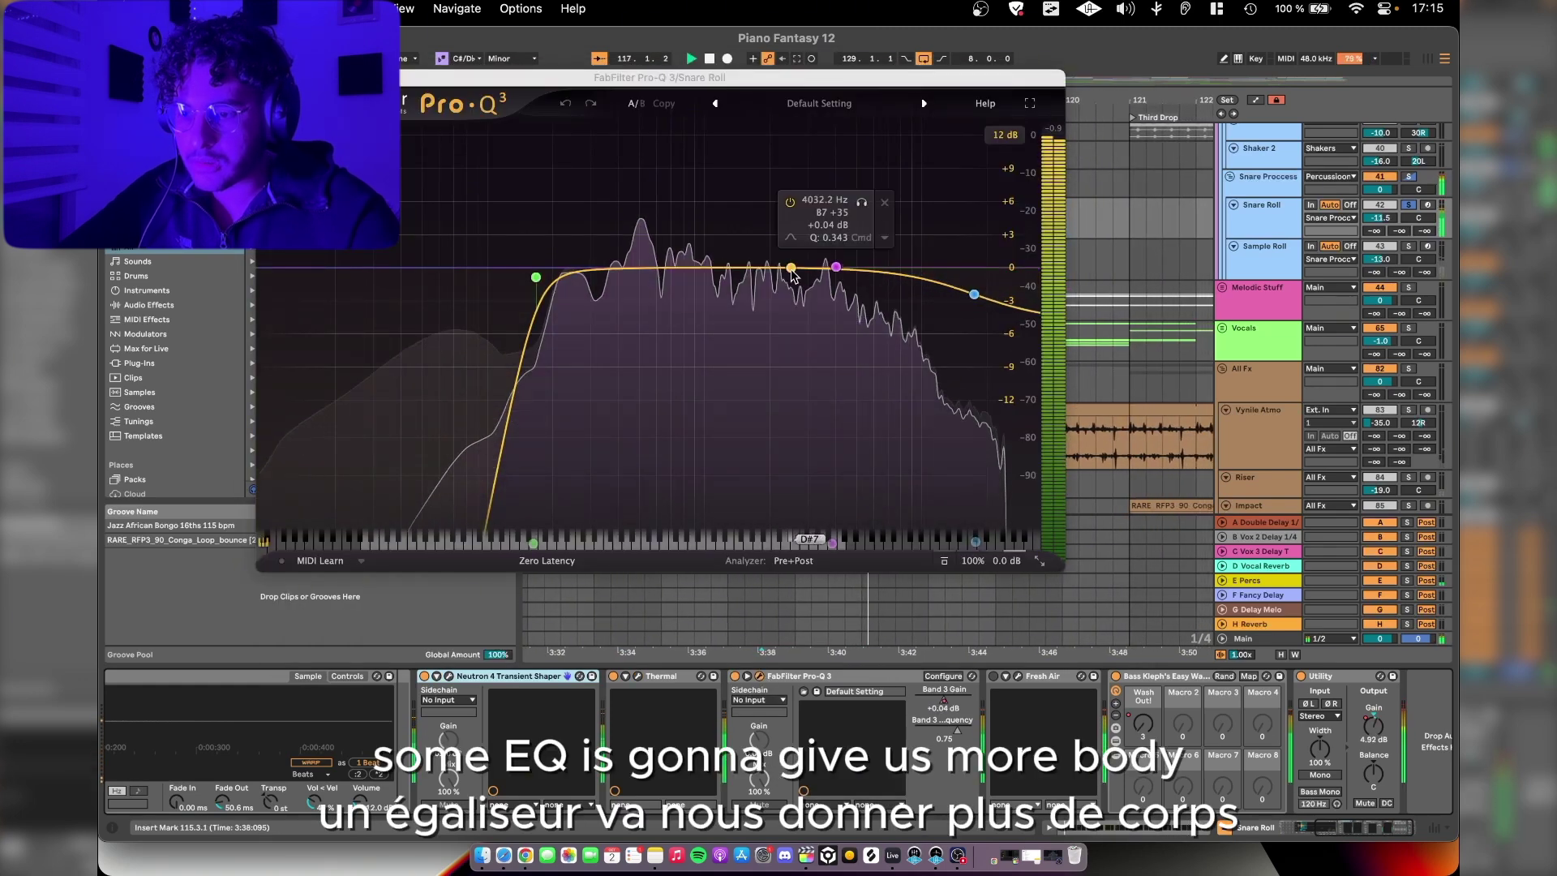
{"action": "key", "text": "space"}
{"action": "left_click", "coordinate": [1019, 676]}
{"action": "key", "text": "space"}
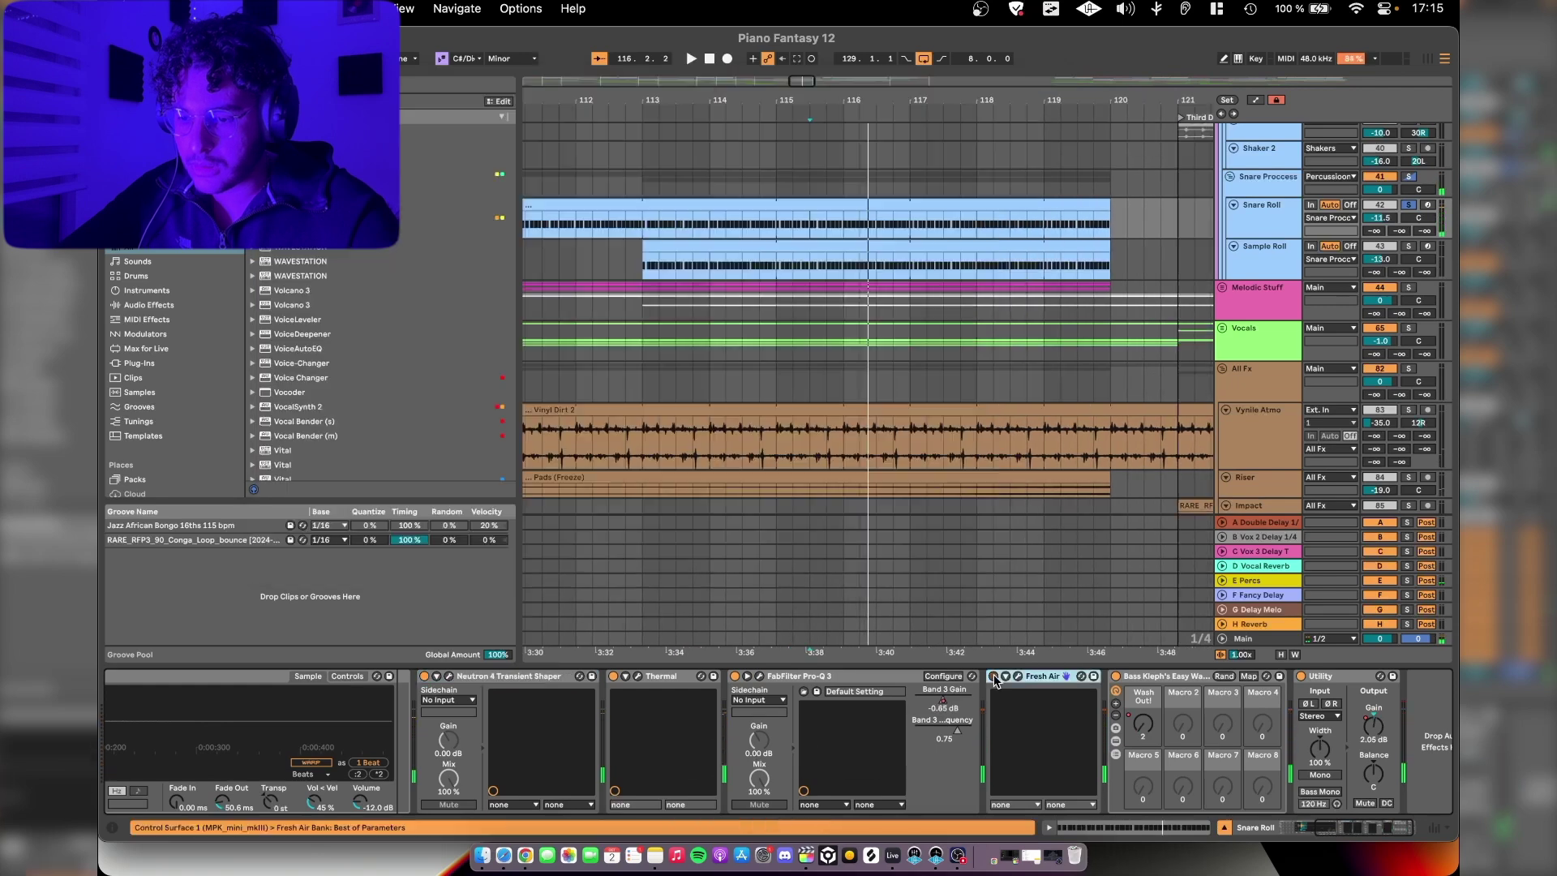
{"action": "left_click", "coordinate": [1019, 676]}
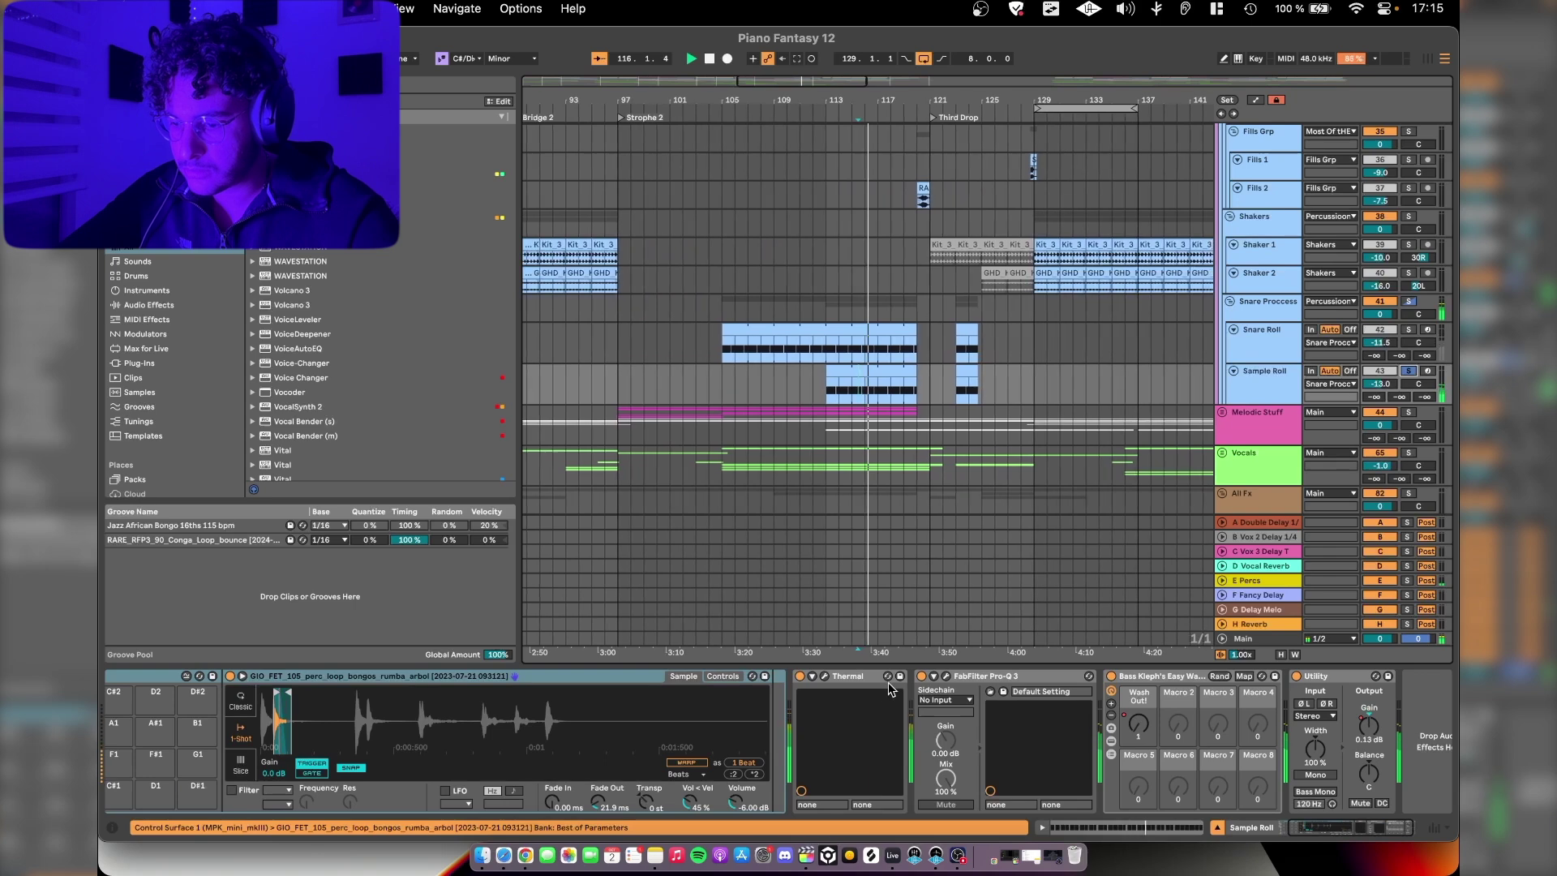
Step: View the Sample Roll track's sliced bongo sample and locate its source clip on the Djembe track around bar 95
{"action": "scroll", "coordinate": [445, 774], "scroll_direction": "right", "scroll_amount": 3}
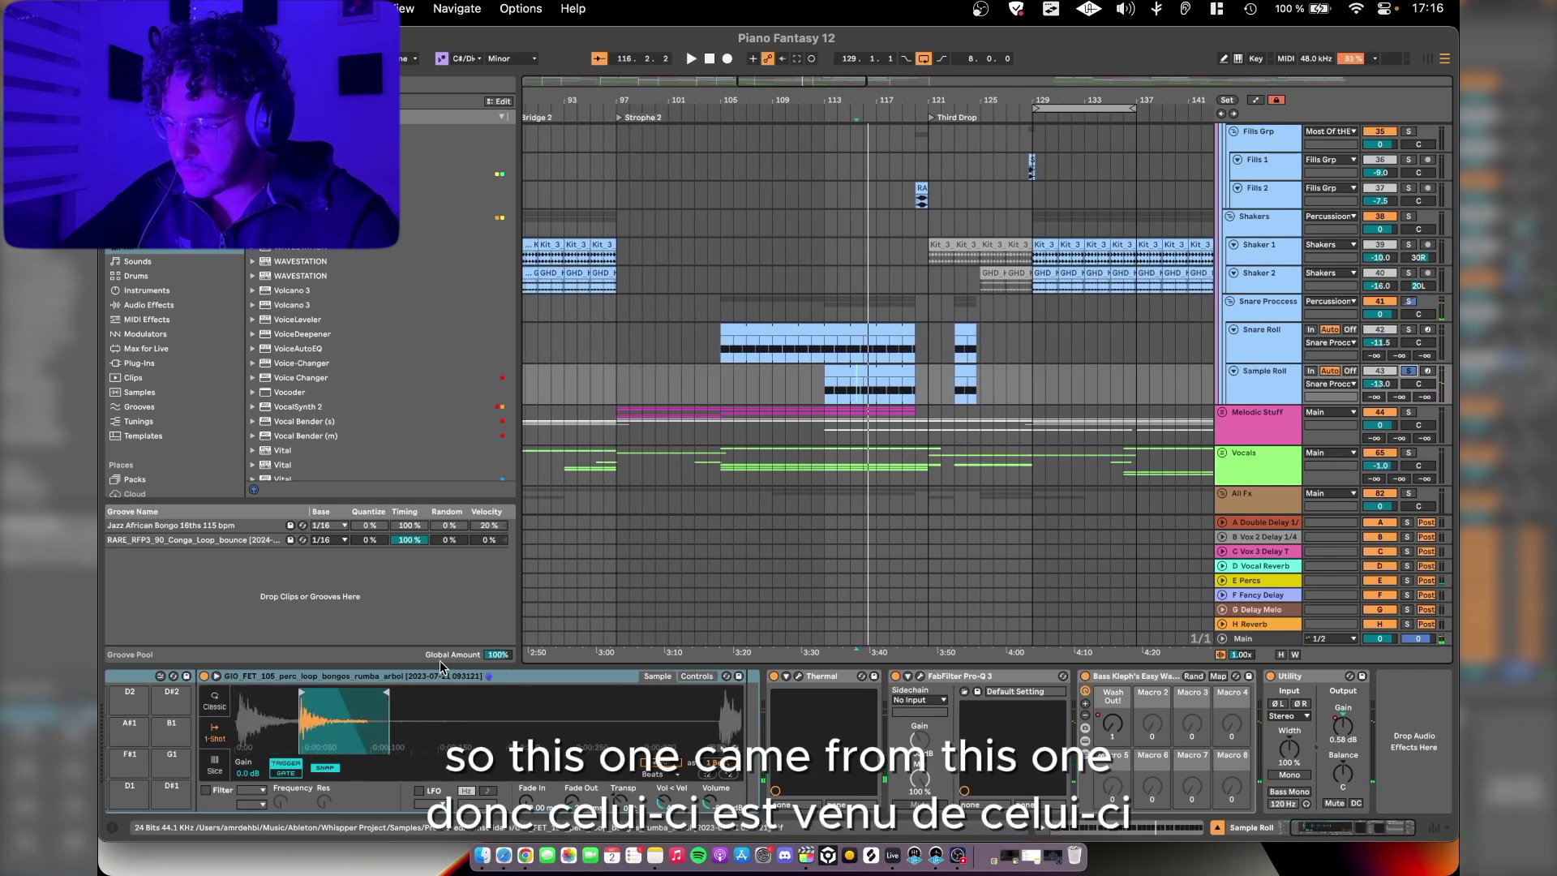
{"action": "left_click", "coordinate": [1105, 199]}
{"action": "scroll", "coordinate": [912, 248], "scroll_direction": "up", "scroll_amount": 5}
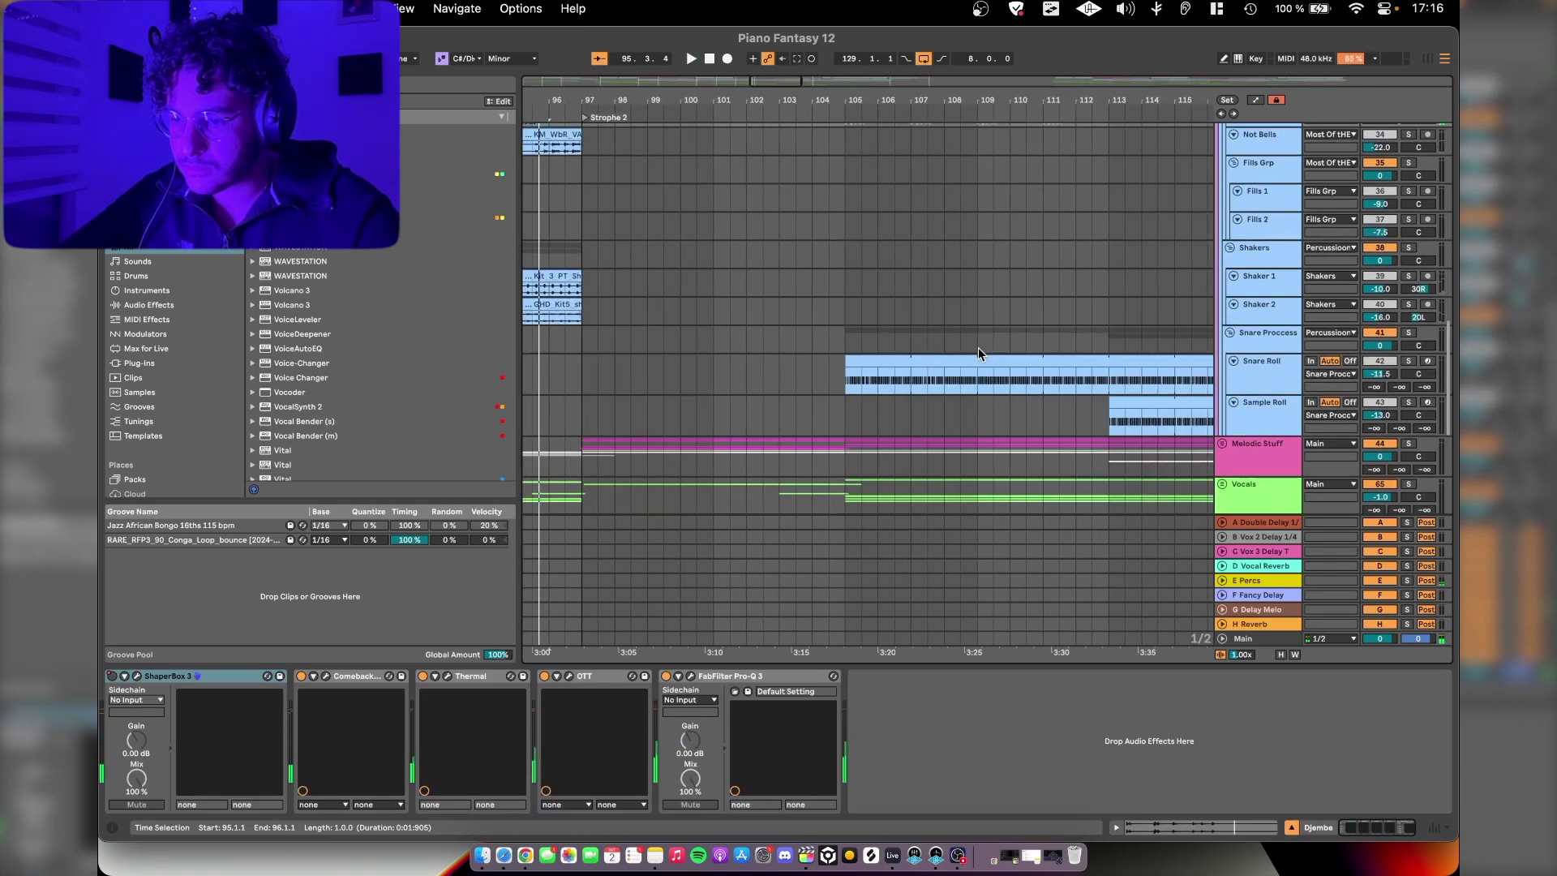
{"action": "left_click", "coordinate": [1135, 436]}
{"action": "scroll", "coordinate": [1054, 406], "scroll_direction": "down", "scroll_amount": 4}
{"action": "scroll", "coordinate": [979, 386], "scroll_direction": "up", "scroll_amount": 4}
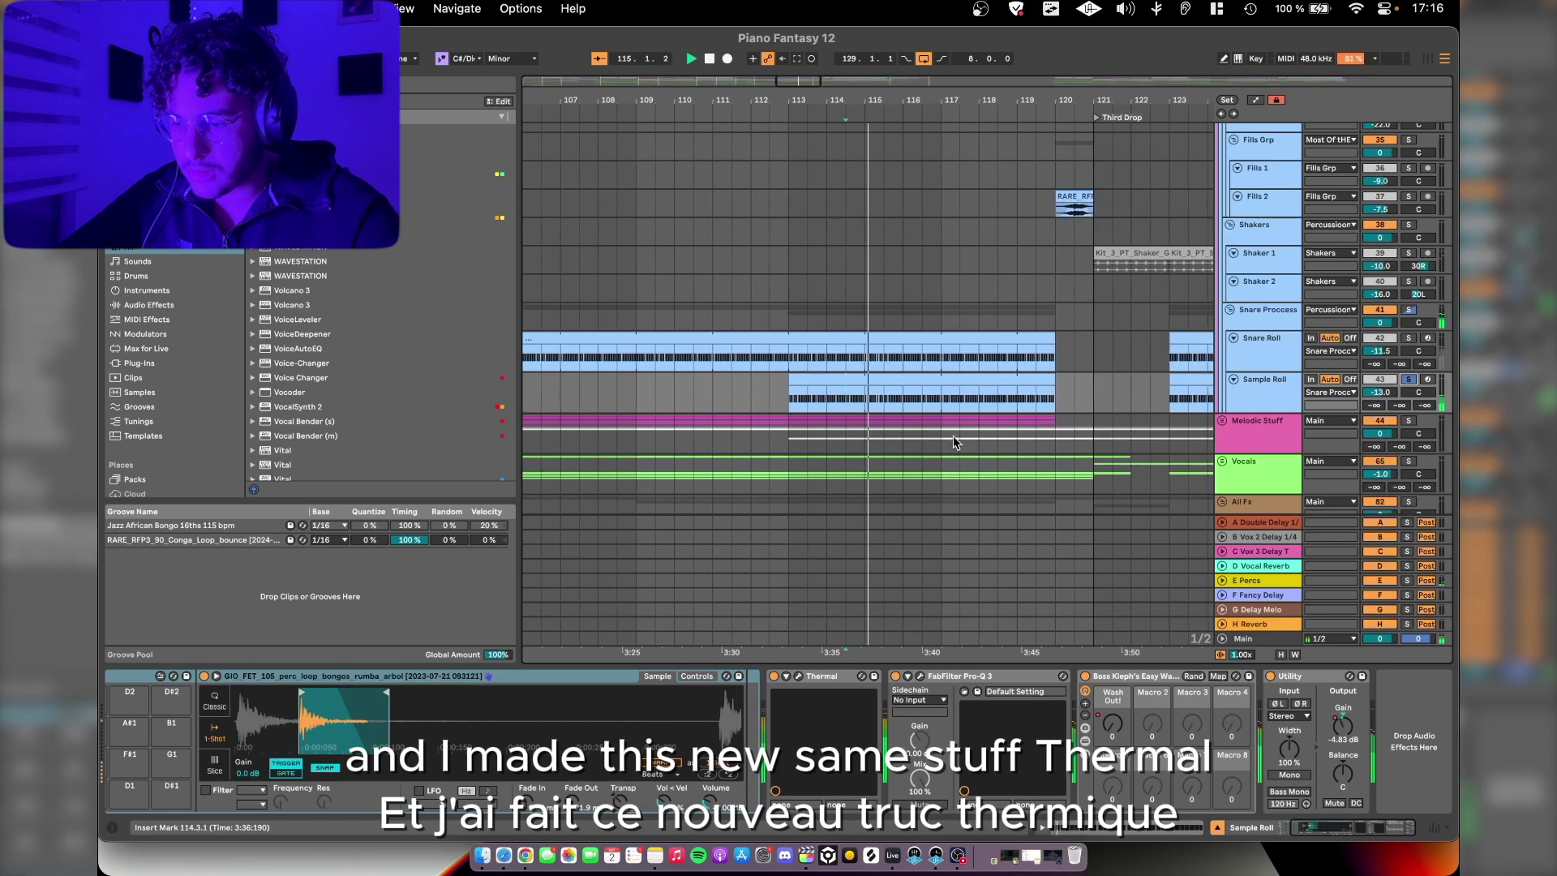
Step: Examine the Sample Roll's Thermal and FabFilter Pro-Q 3 effects and the Snare Proccess group's effect chain
{"action": "left_click", "coordinate": [796, 676]}
{"action": "left_click", "coordinate": [842, 270]}
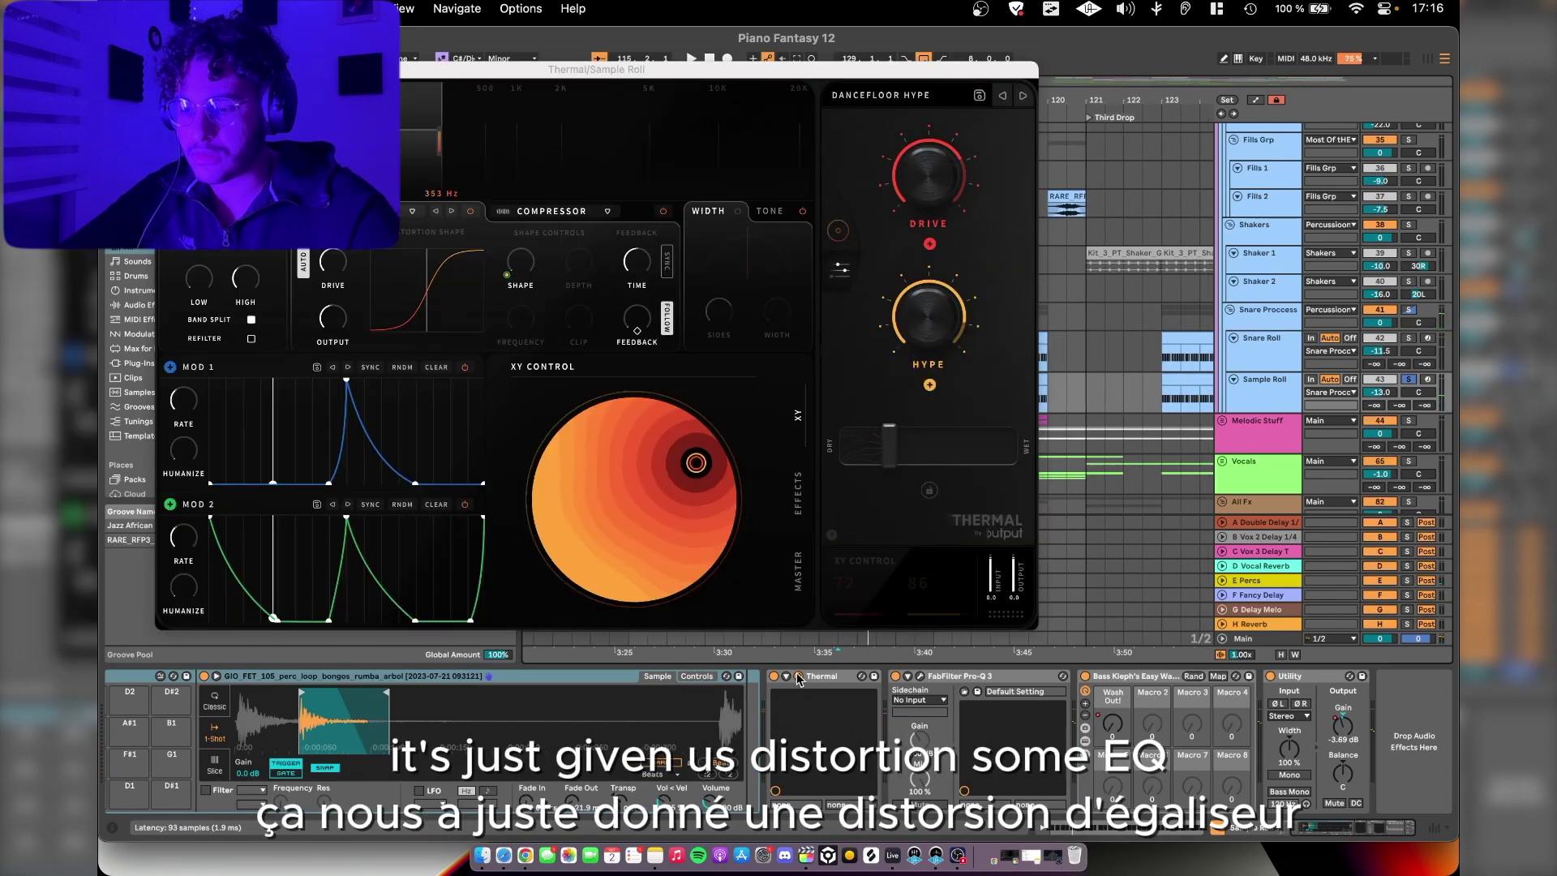
{"action": "left_click", "coordinate": [798, 676]}
{"action": "left_click", "coordinate": [919, 676]}
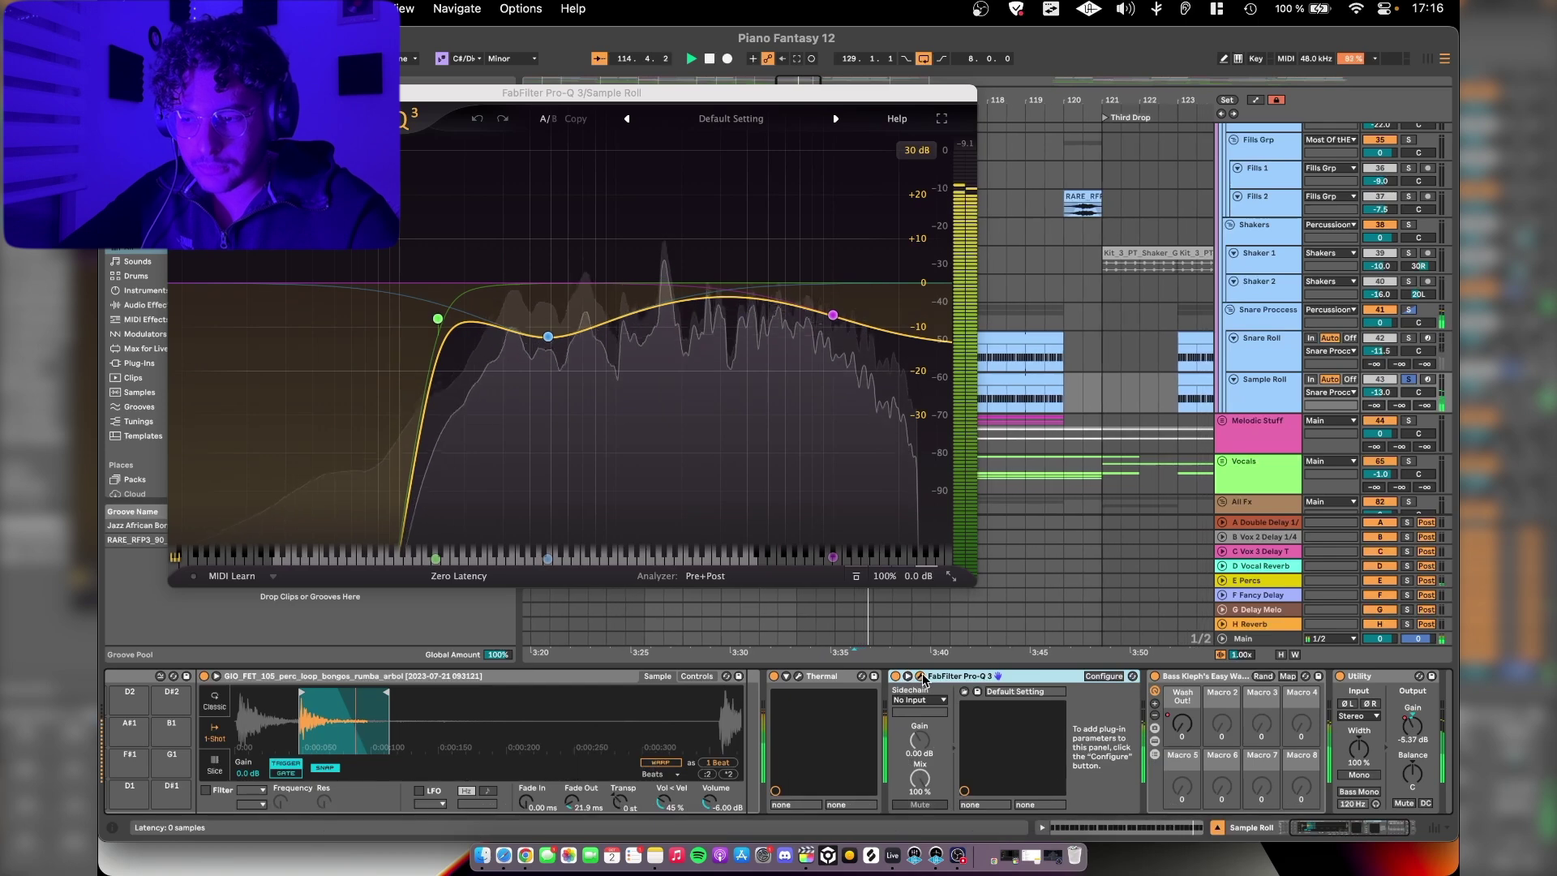
{"action": "left_click", "coordinate": [919, 676]}
{"action": "left_click", "coordinate": [1282, 324]}
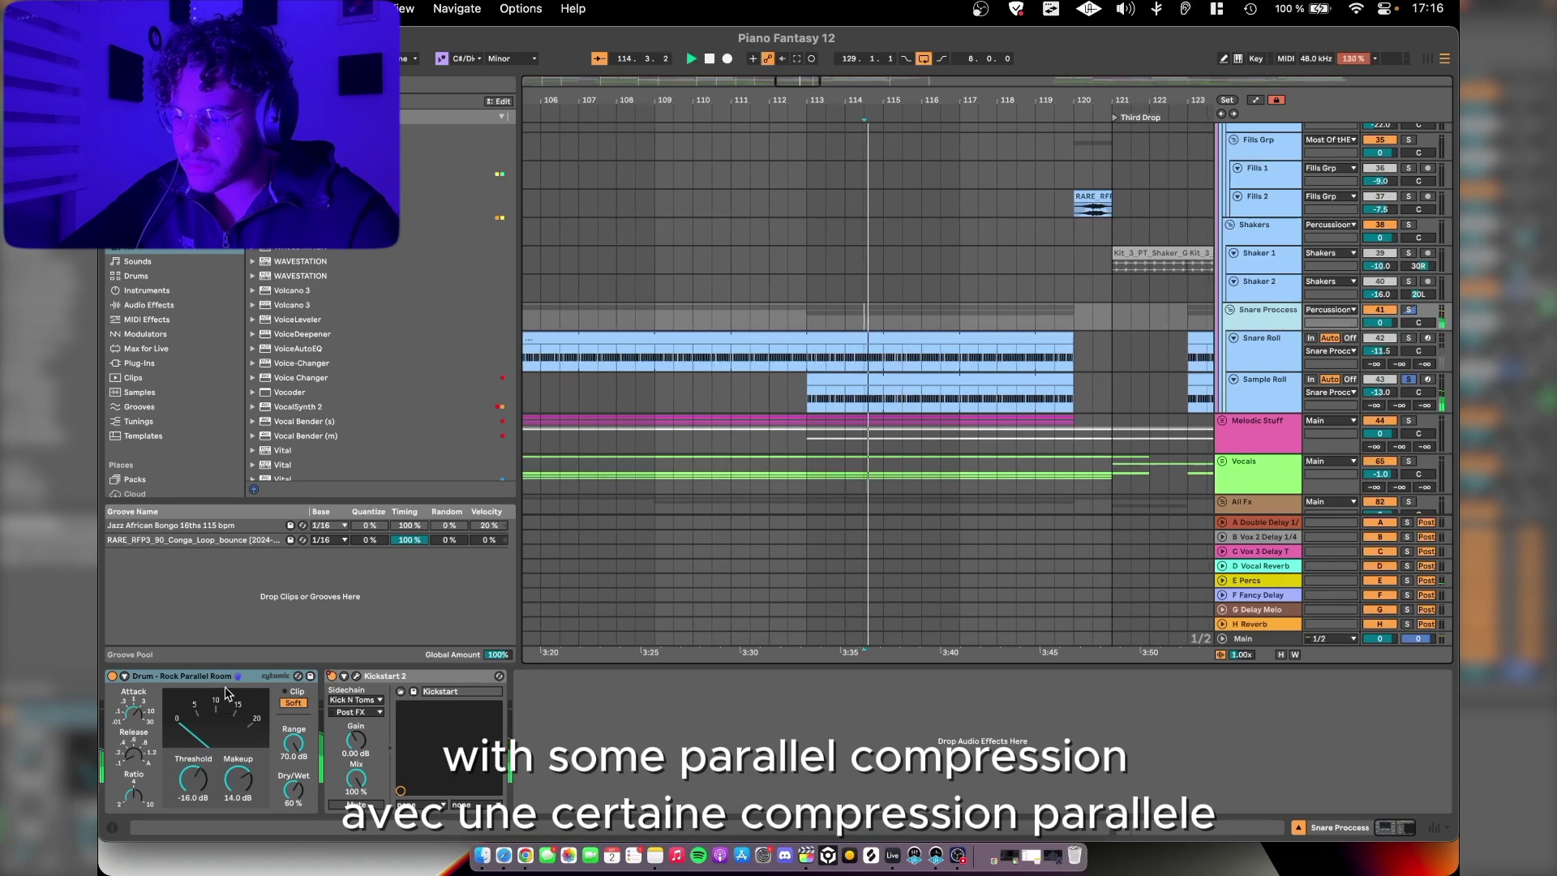
Step: Audition all the drum and percussion tracks of the build-up together leading into the Third Drop
{"action": "scroll", "coordinate": [970, 377], "scroll_direction": "down", "scroll_amount": 3}
{"action": "scroll", "coordinate": [970, 377], "scroll_direction": "up", "scroll_amount": 4}
{"action": "scroll", "coordinate": [971, 377], "scroll_direction": "up", "scroll_amount": 5}
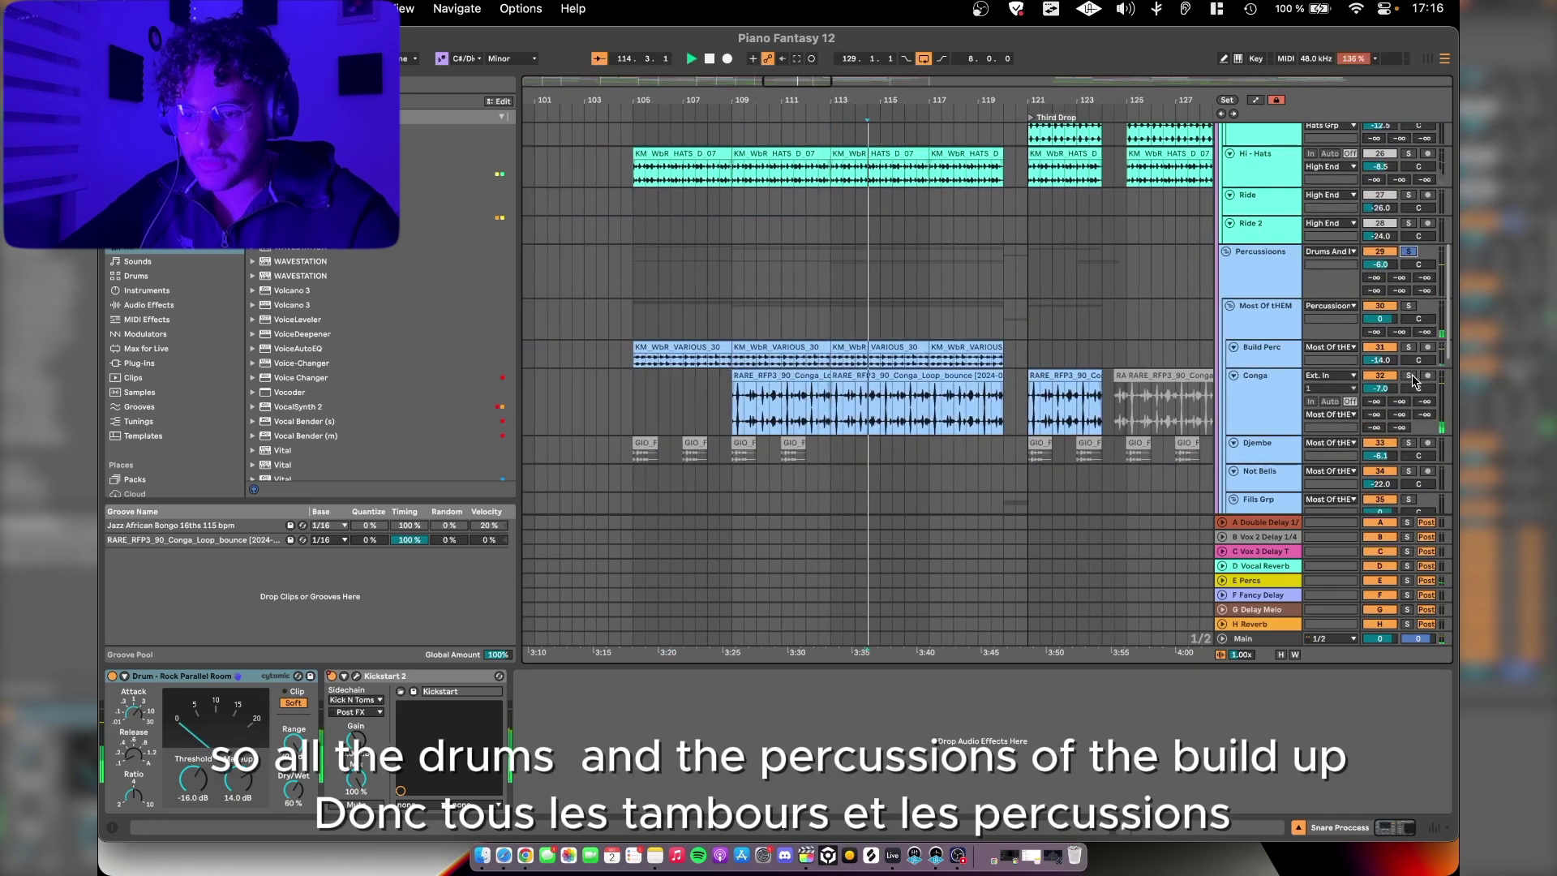
{"action": "key", "text": "space"}
{"action": "scroll", "coordinate": [1010, 295], "scroll_direction": "up", "scroll_amount": 3}
{"action": "scroll", "coordinate": [1010, 294], "scroll_direction": "up", "scroll_amount": 10}
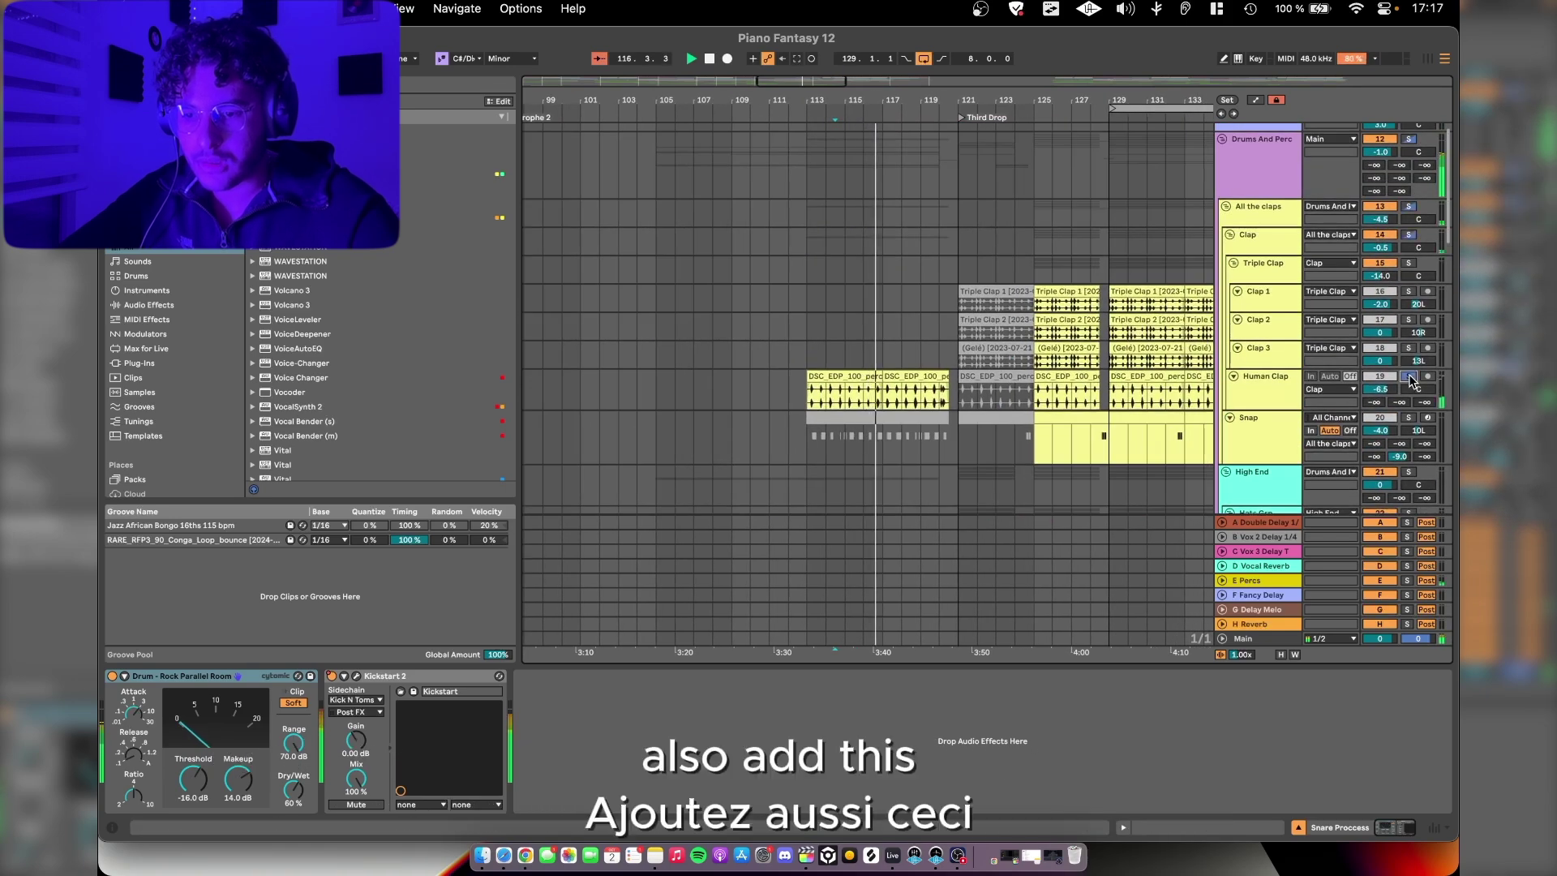
{"action": "scroll", "coordinate": [1411, 381], "scroll_direction": "down", "scroll_amount": 5}
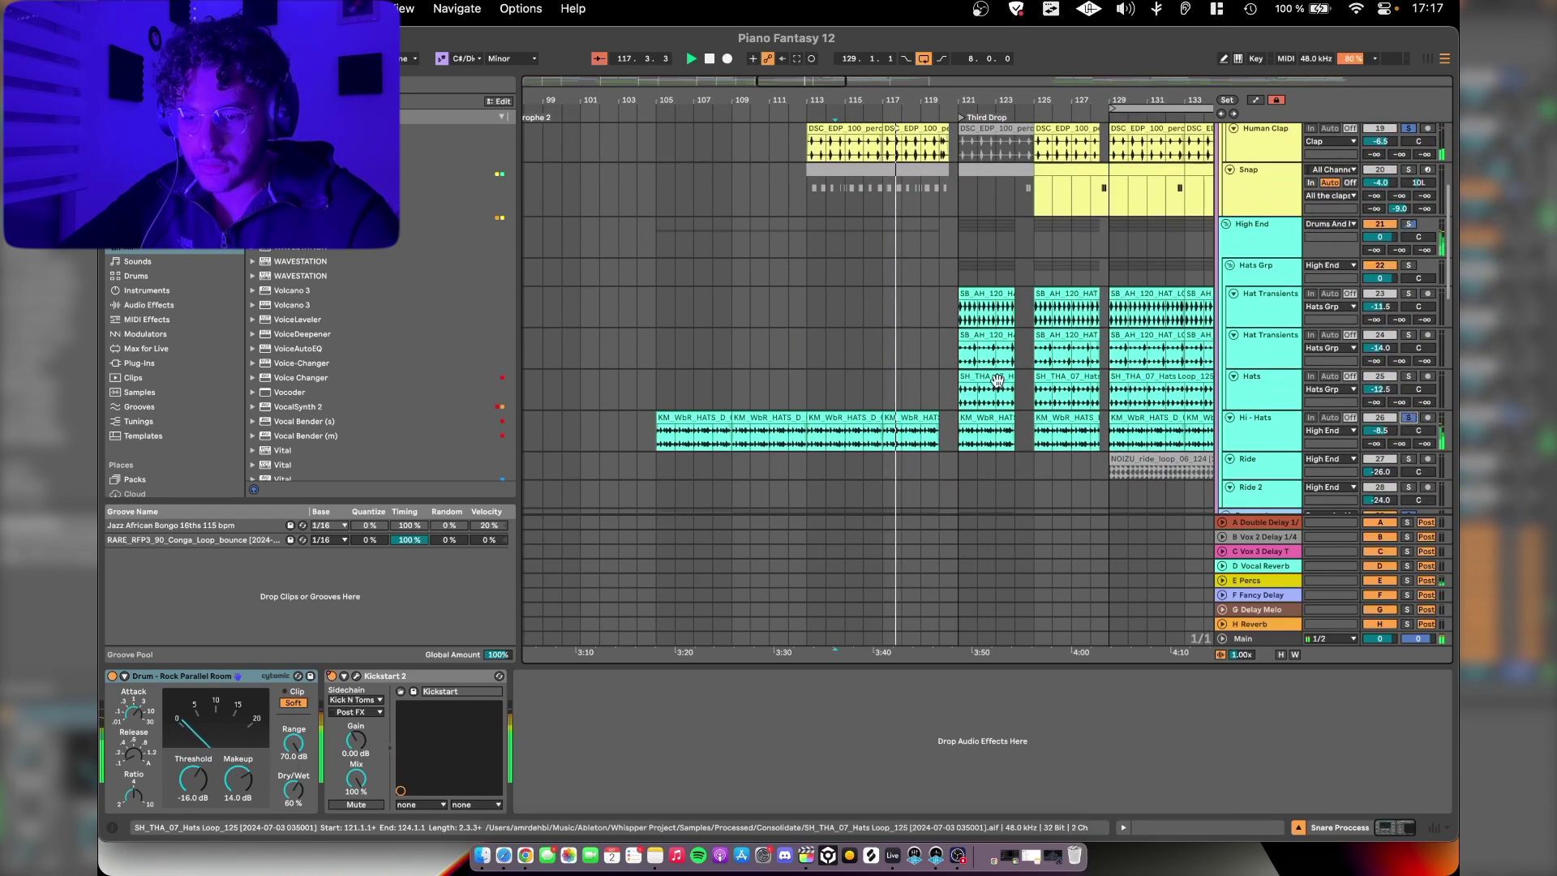
{"action": "scroll", "coordinate": [996, 379], "scroll_direction": "down", "scroll_amount": 2}
{"action": "scroll", "coordinate": [995, 380], "scroll_direction": "up", "scroll_amount": 3}
{"action": "scroll", "coordinate": [1076, 315], "scroll_direction": "down", "scroll_amount": 6}
{"action": "scroll", "coordinate": [1077, 314], "scroll_direction": "left", "scroll_amount": 1}
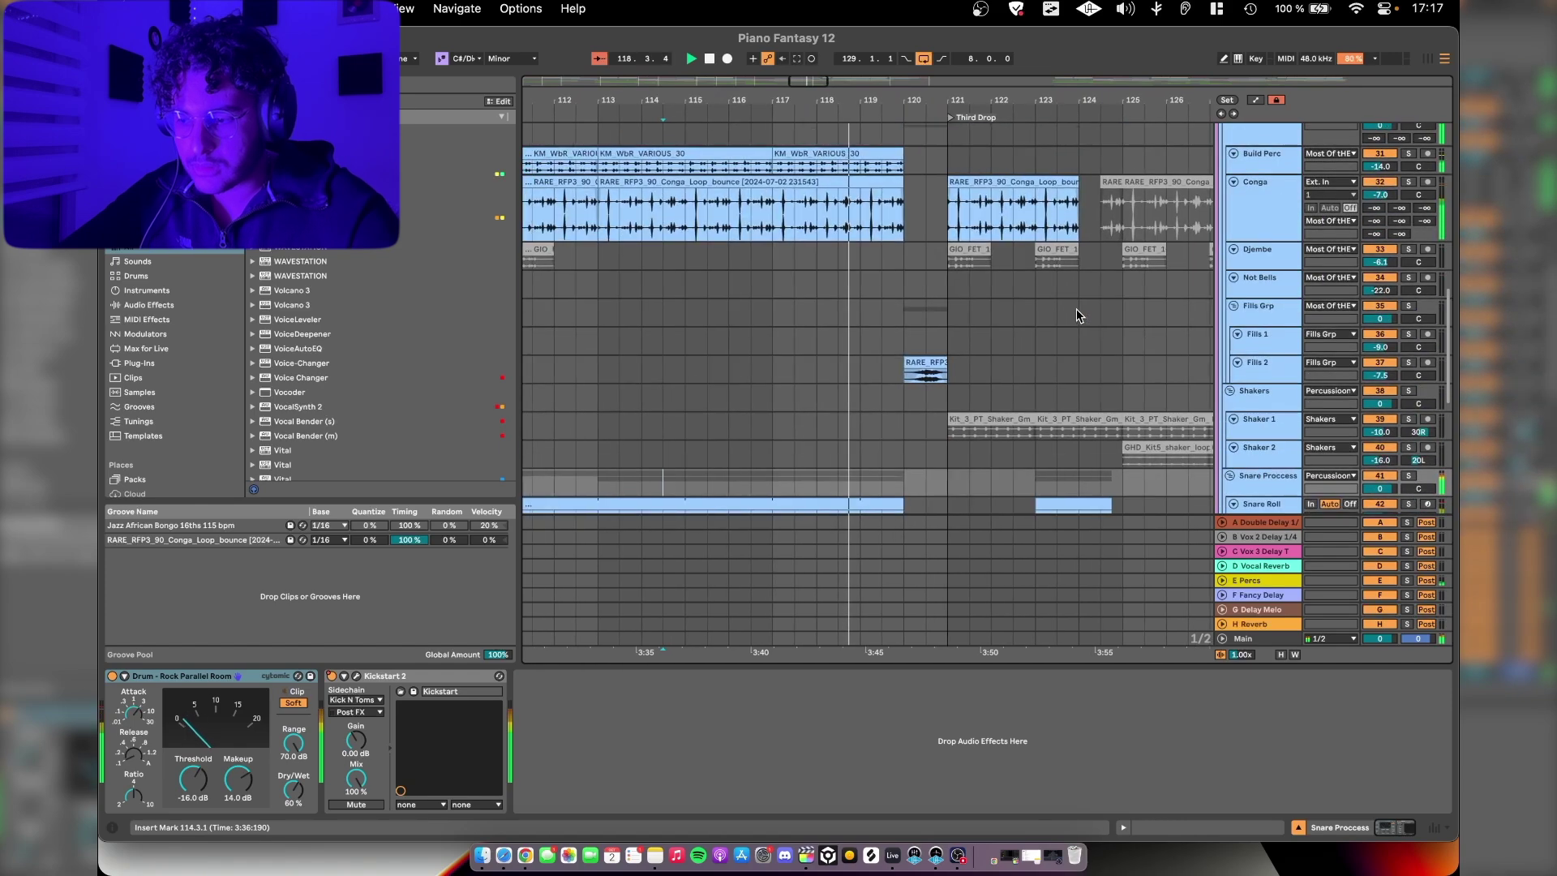
{"action": "scroll", "coordinate": [1077, 315], "scroll_direction": "down", "scroll_amount": 5}
{"action": "scroll", "coordinate": [1076, 314], "scroll_direction": "up", "scroll_amount": 3}
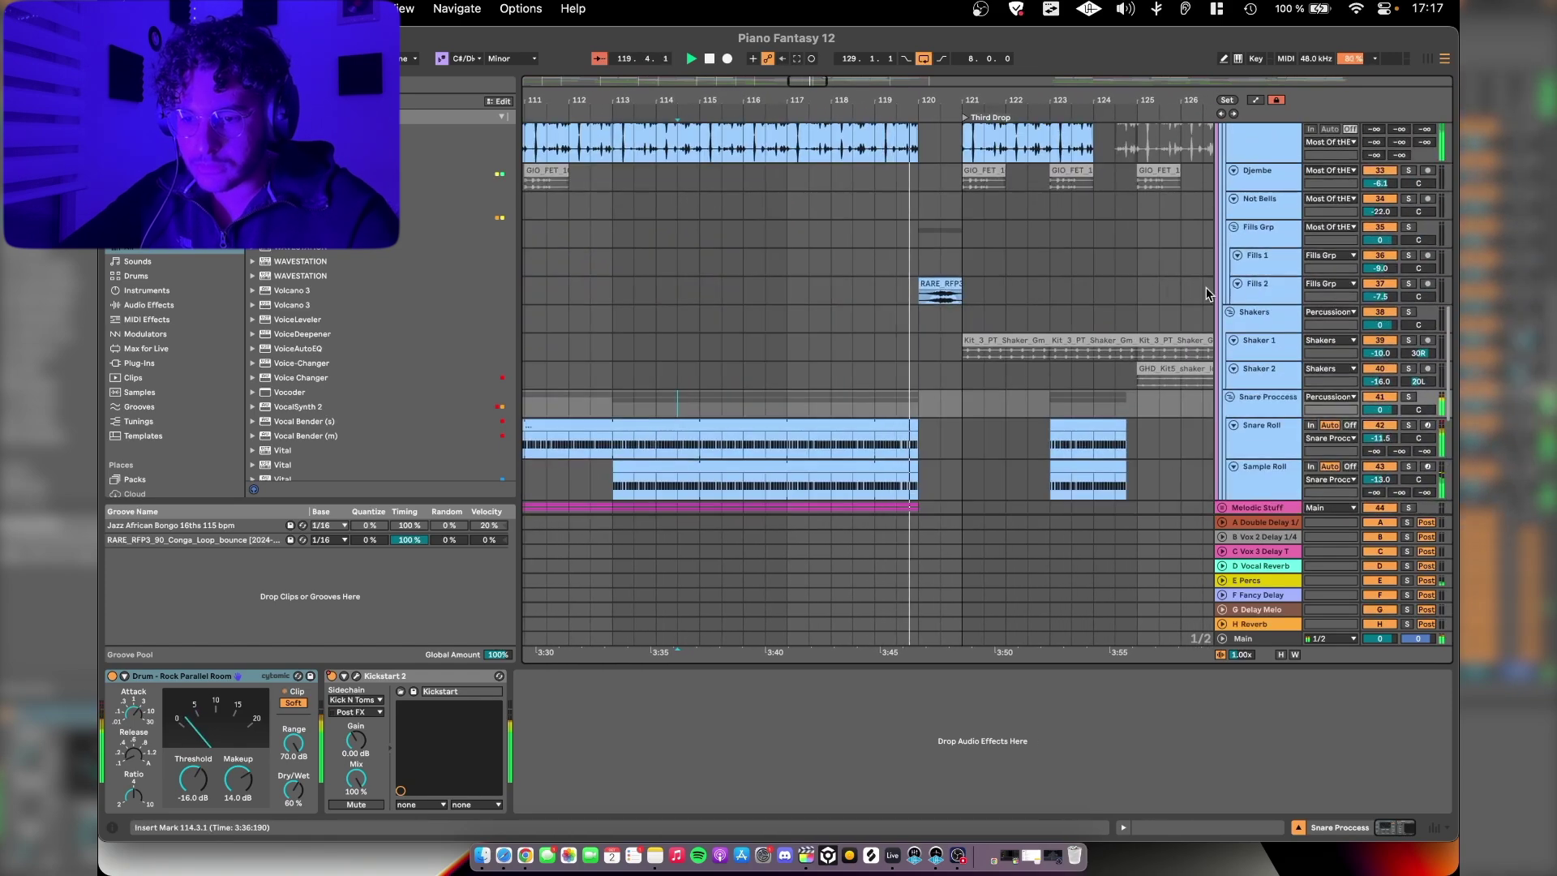
Step: View the Fills 2 track's effect chain while the fill plays into the Third Drop
{"action": "left_click", "coordinate": [1254, 289]}
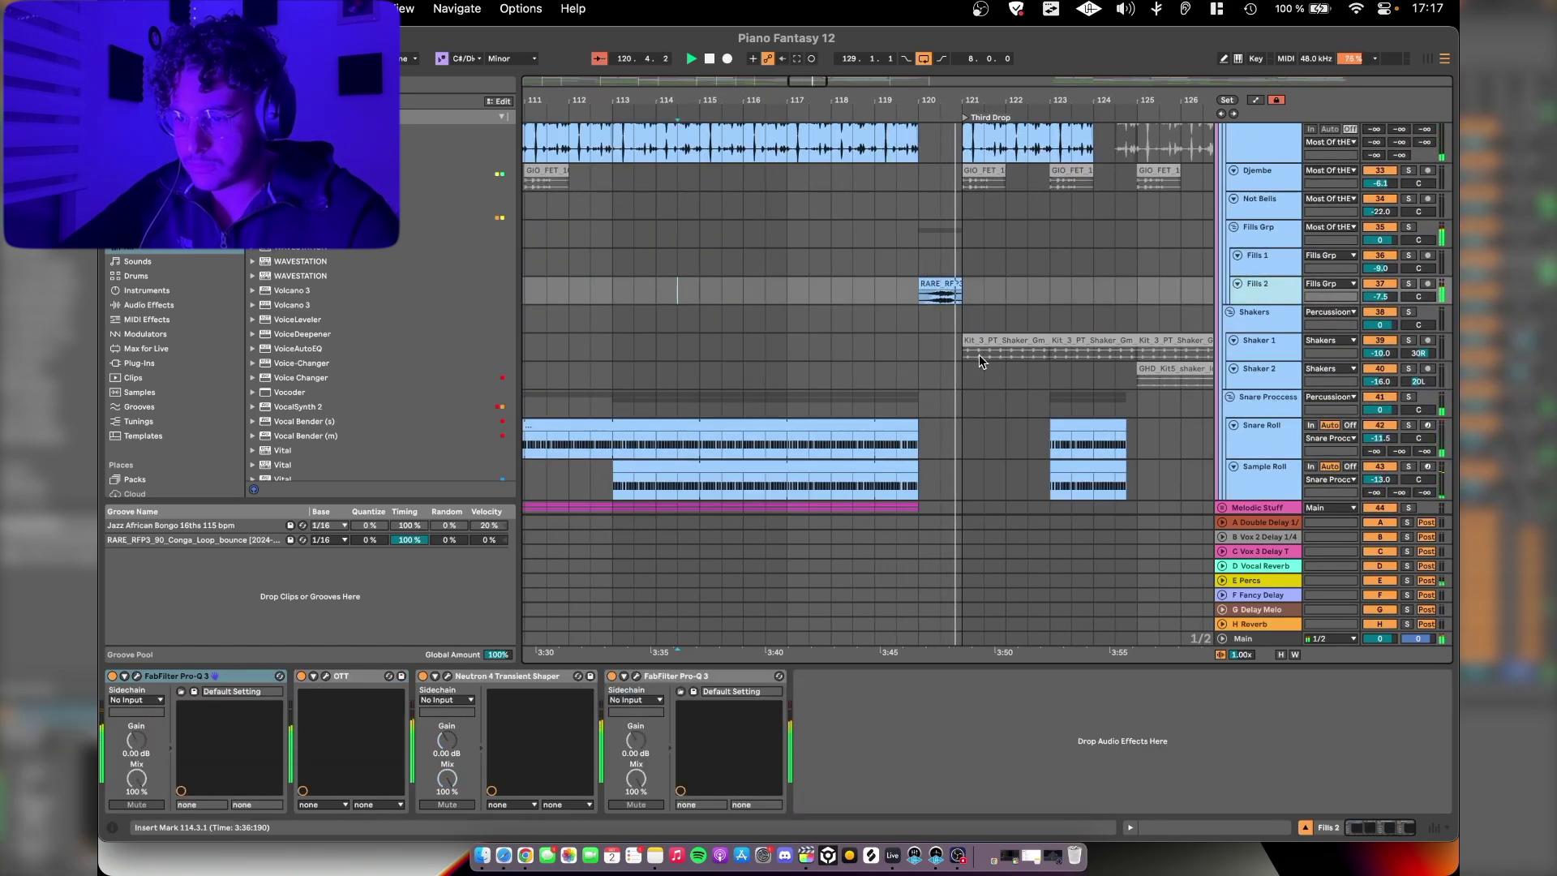
{"action": "scroll", "coordinate": [979, 353], "scroll_direction": "down", "scroll_amount": 3}
{"action": "scroll", "coordinate": [979, 353], "scroll_direction": "up", "scroll_amount": 15}
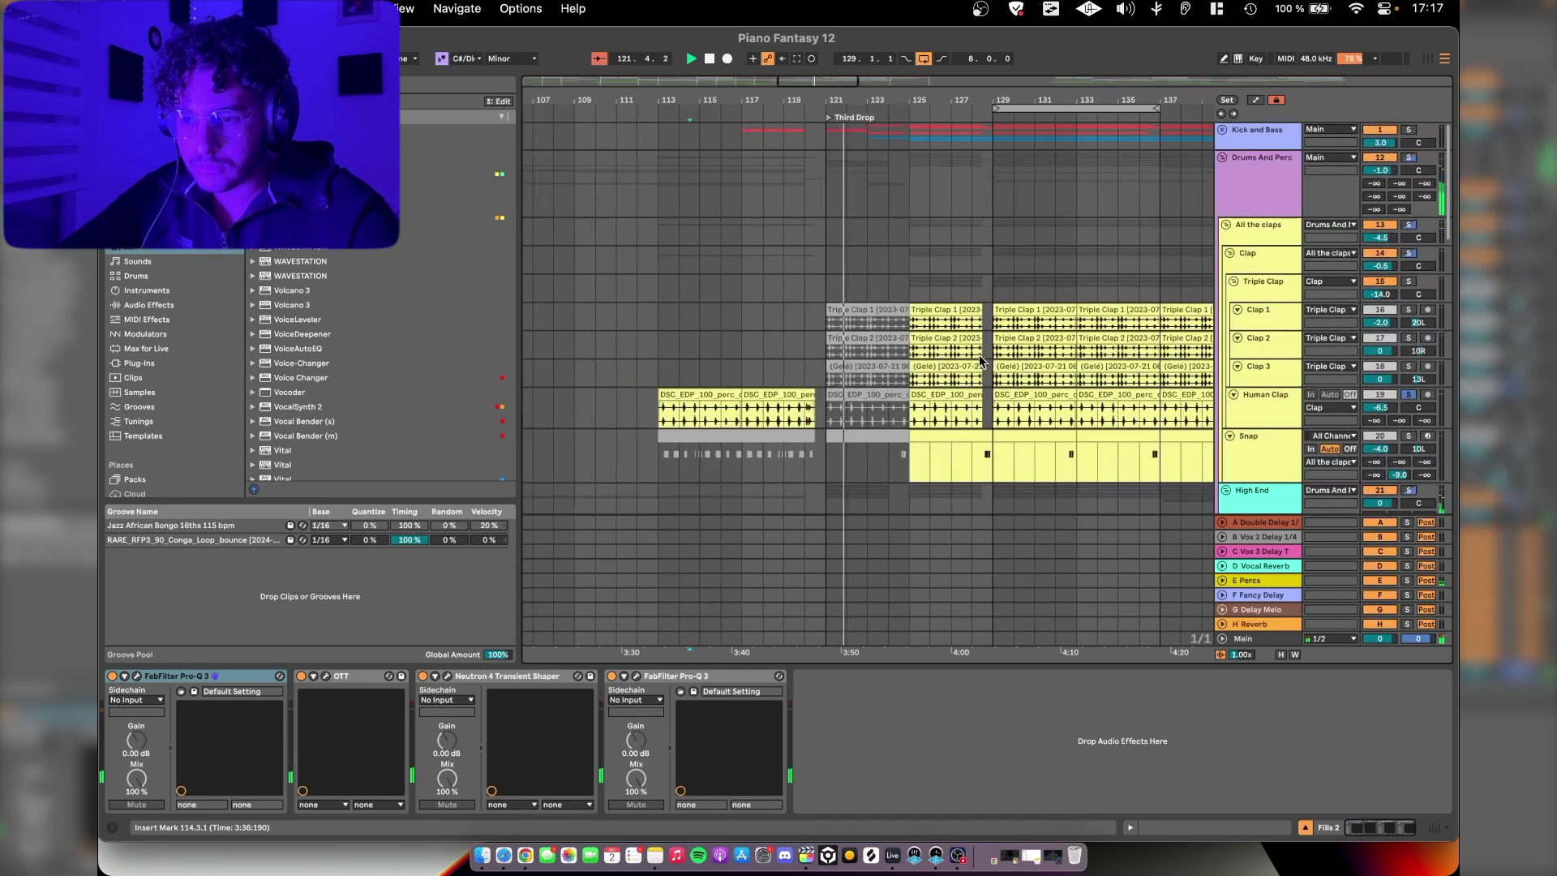
{"action": "scroll", "coordinate": [979, 353], "scroll_direction": "right", "scroll_amount": 2}
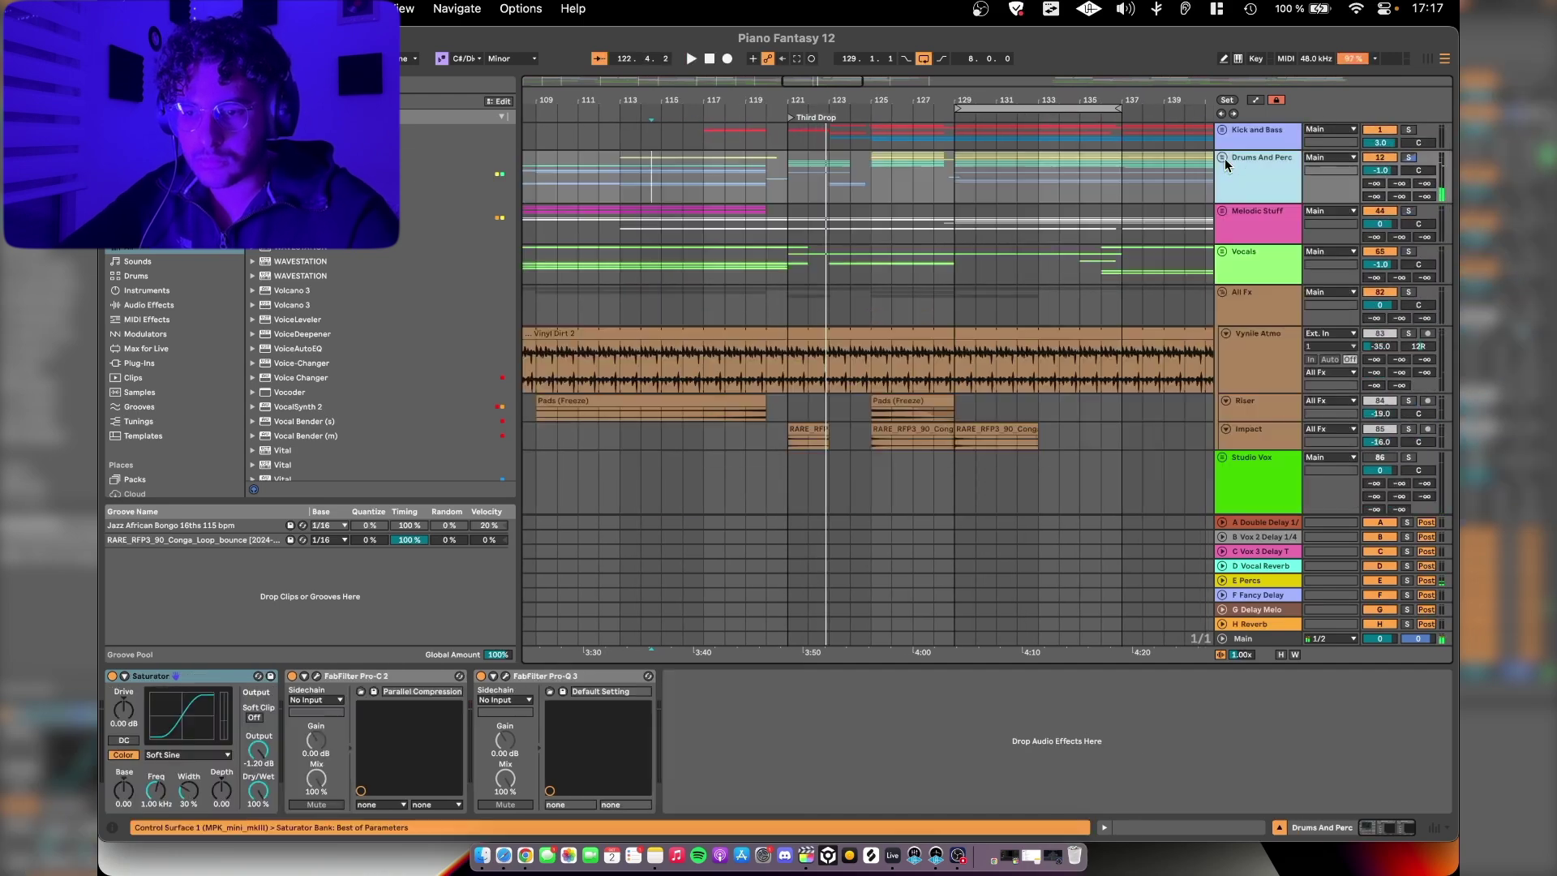
Step: Audition the percussion from the Not Bells clip at bar 89 in Bridge 2
{"action": "scroll", "coordinate": [1085, 298], "scroll_direction": "down", "scroll_amount": 5}
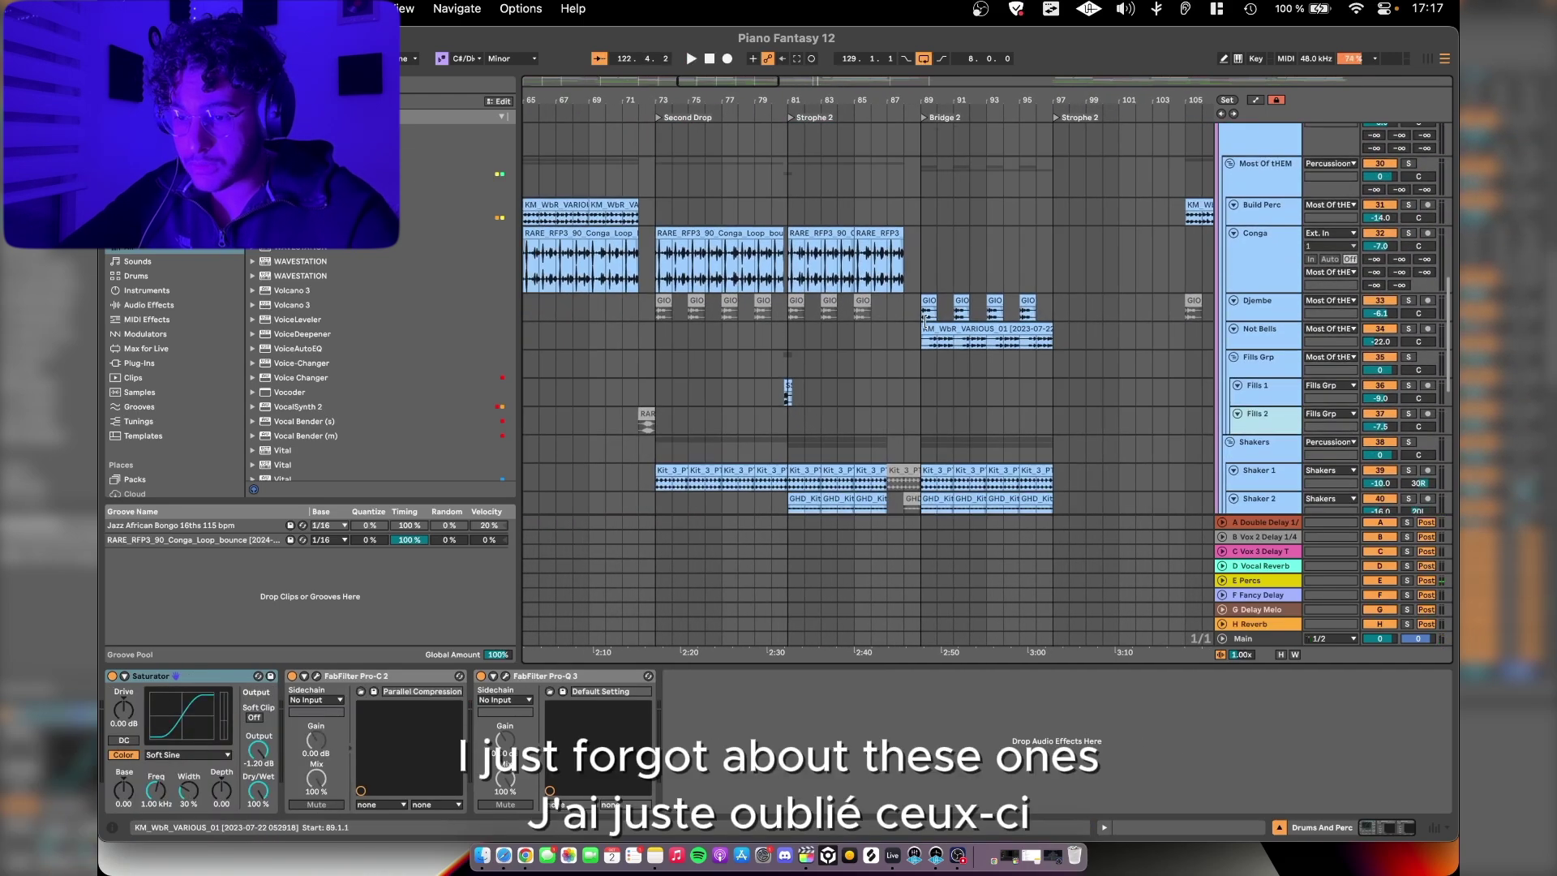
{"action": "left_click", "coordinate": [977, 347]}
{"action": "key", "text": "space"}
{"action": "scroll", "coordinate": [1174, 319], "scroll_direction": "up", "scroll_amount": 5}
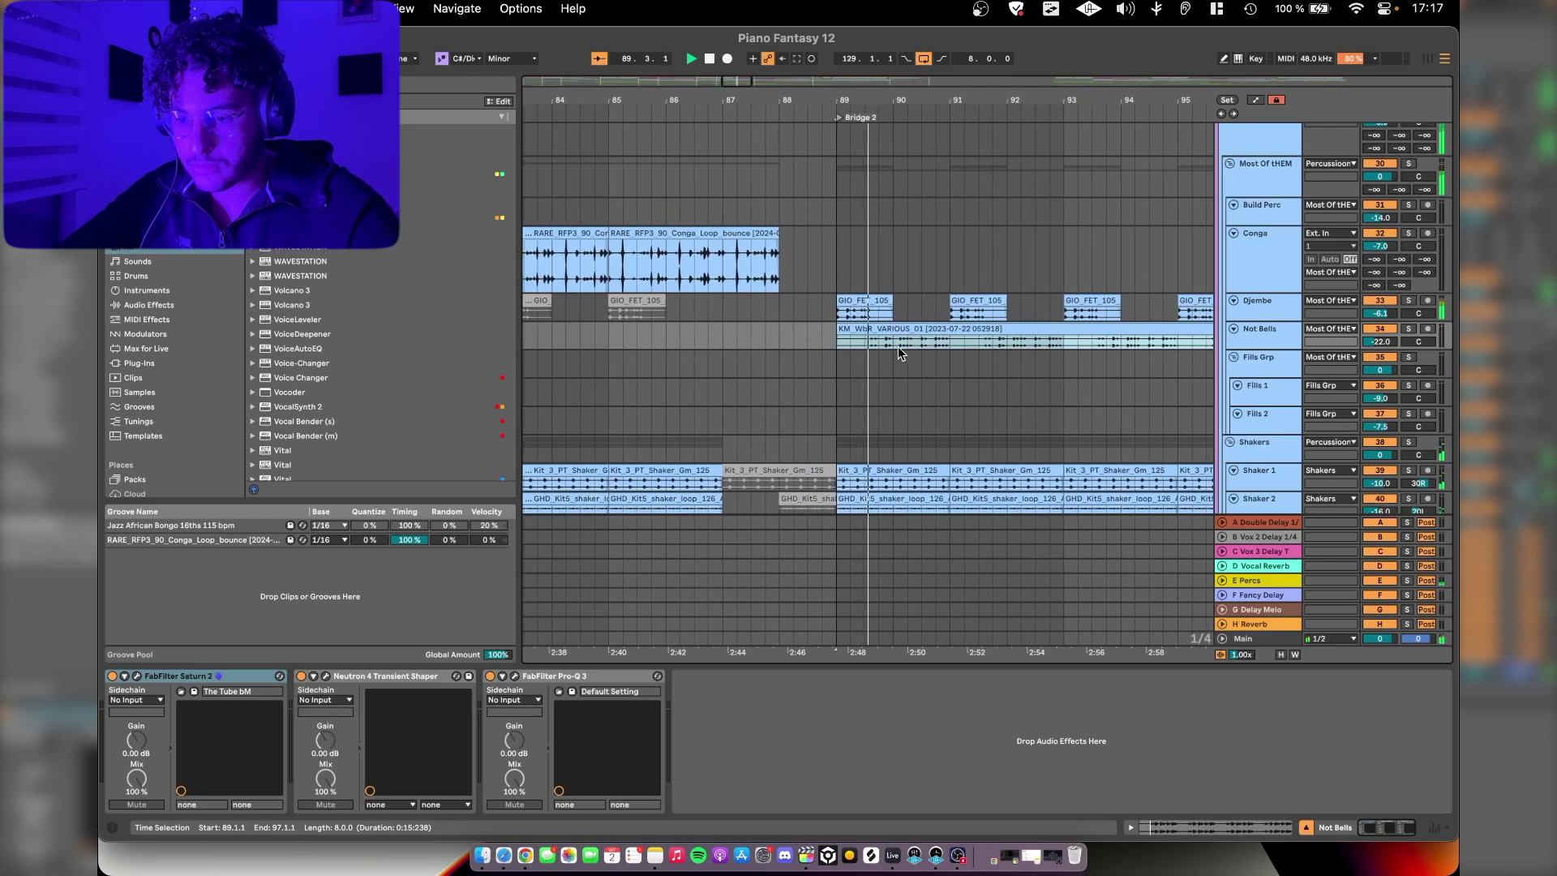
{"action": "scroll", "coordinate": [898, 347], "scroll_direction": "right", "scroll_amount": 2}
{"action": "scroll", "coordinate": [897, 347], "scroll_direction": "down", "scroll_amount": 1}
Step: View the Djembe track's effect chain and its ShaperBox 3 and Comeback Kid automation in Bridge 2
{"action": "left_click", "coordinate": [1263, 289]}
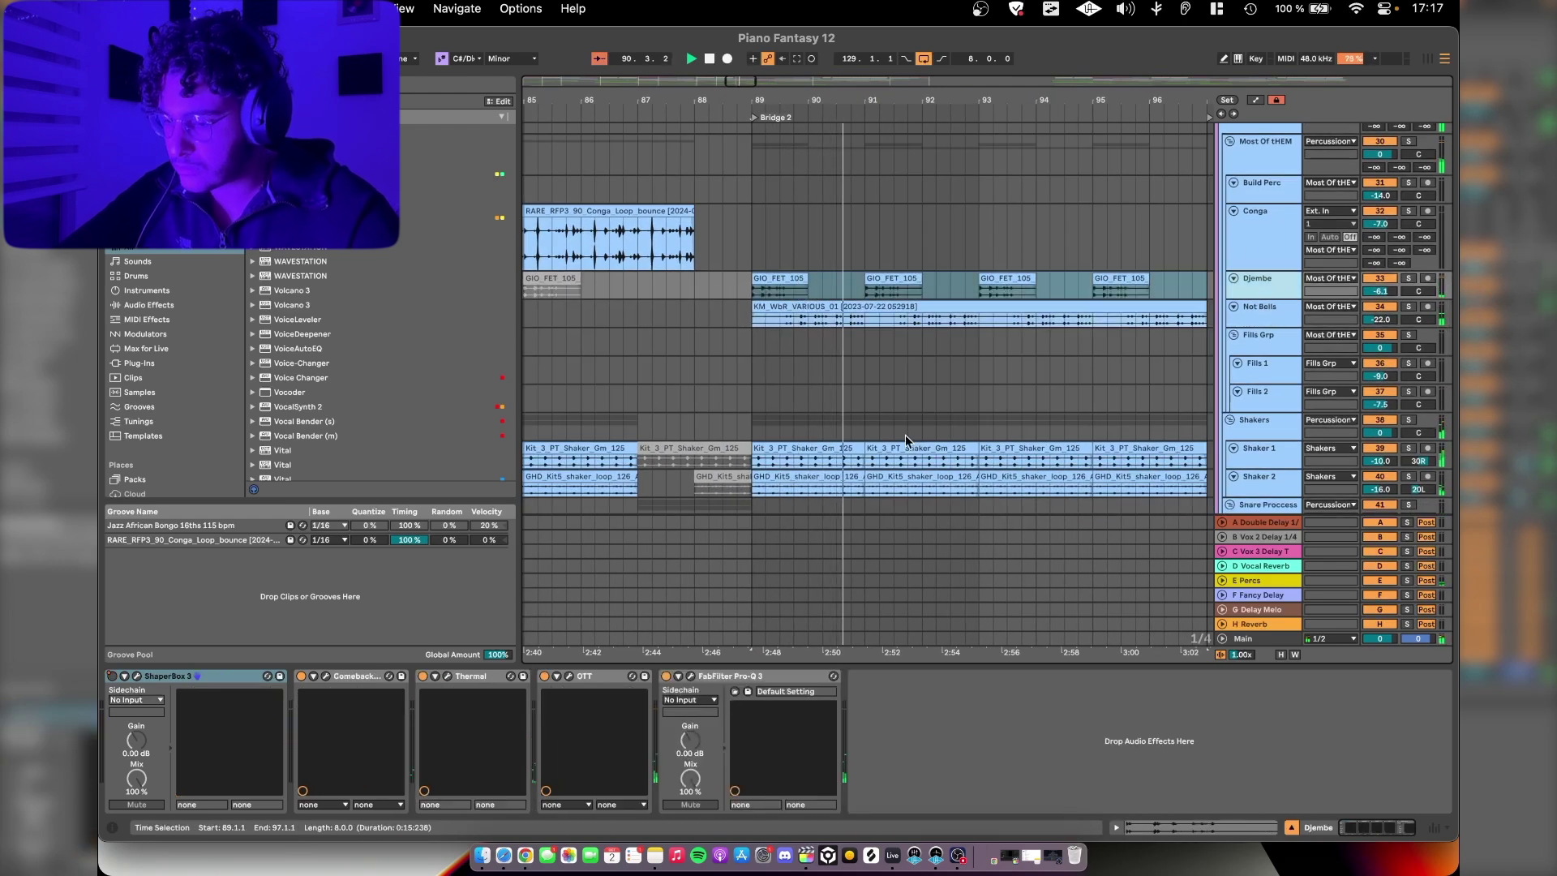
{"action": "key", "text": "a"}
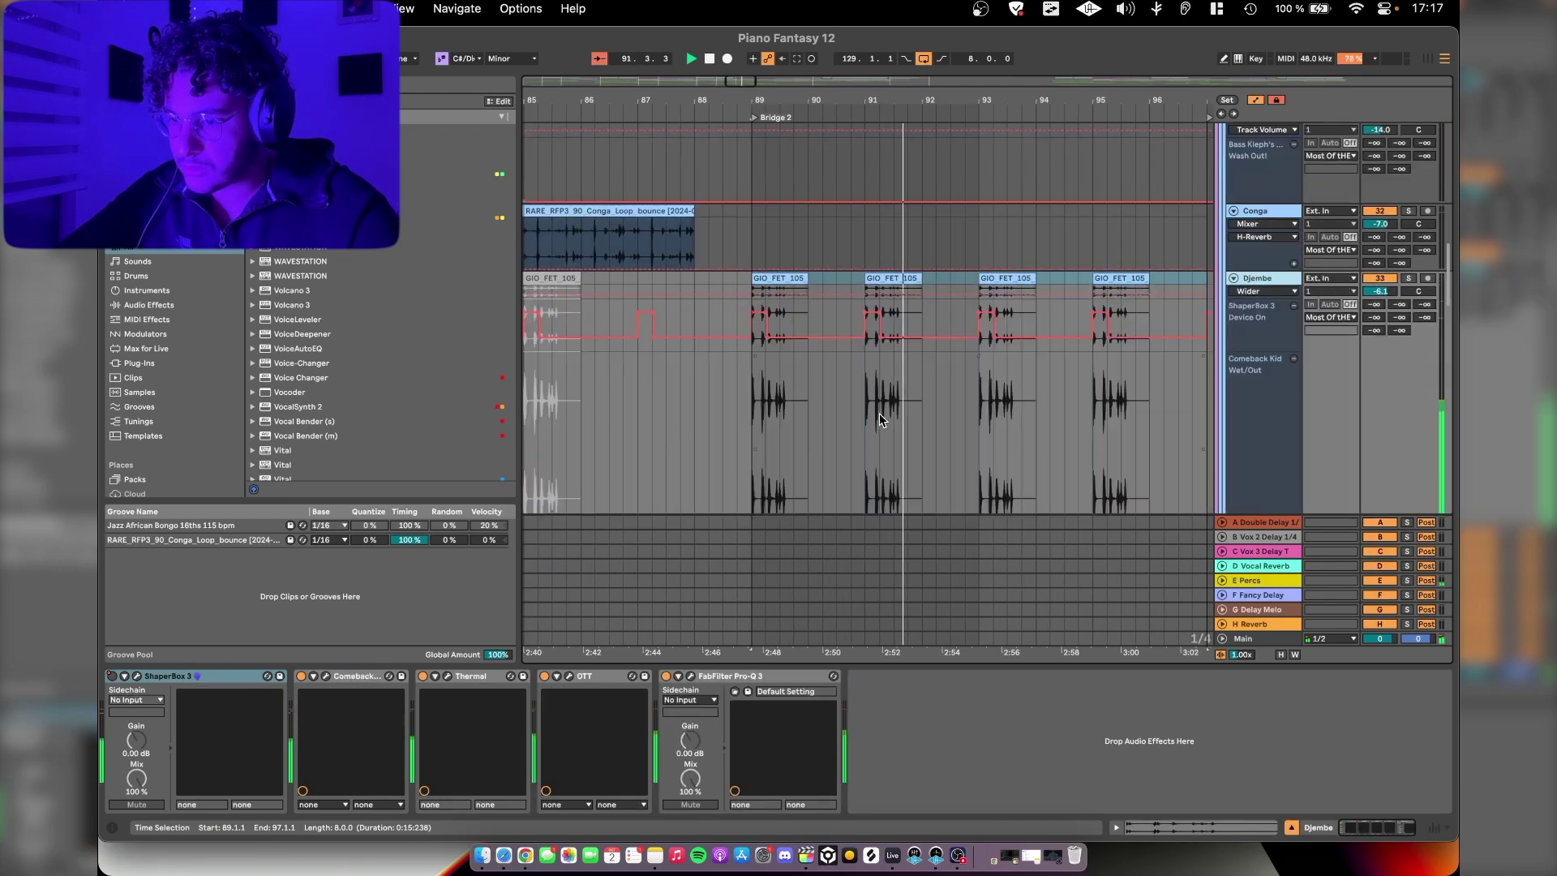
{"action": "scroll", "coordinate": [879, 412], "scroll_direction": "right", "scroll_amount": 2}
{"action": "scroll", "coordinate": [879, 412], "scroll_direction": "down", "scroll_amount": 1}
{"action": "key", "text": "a"}
{"action": "key", "text": "a"}
{"action": "scroll", "coordinate": [933, 318], "scroll_direction": "down", "scroll_amount": 4}
{"action": "scroll", "coordinate": [932, 318], "scroll_direction": "up", "scroll_amount": 2}
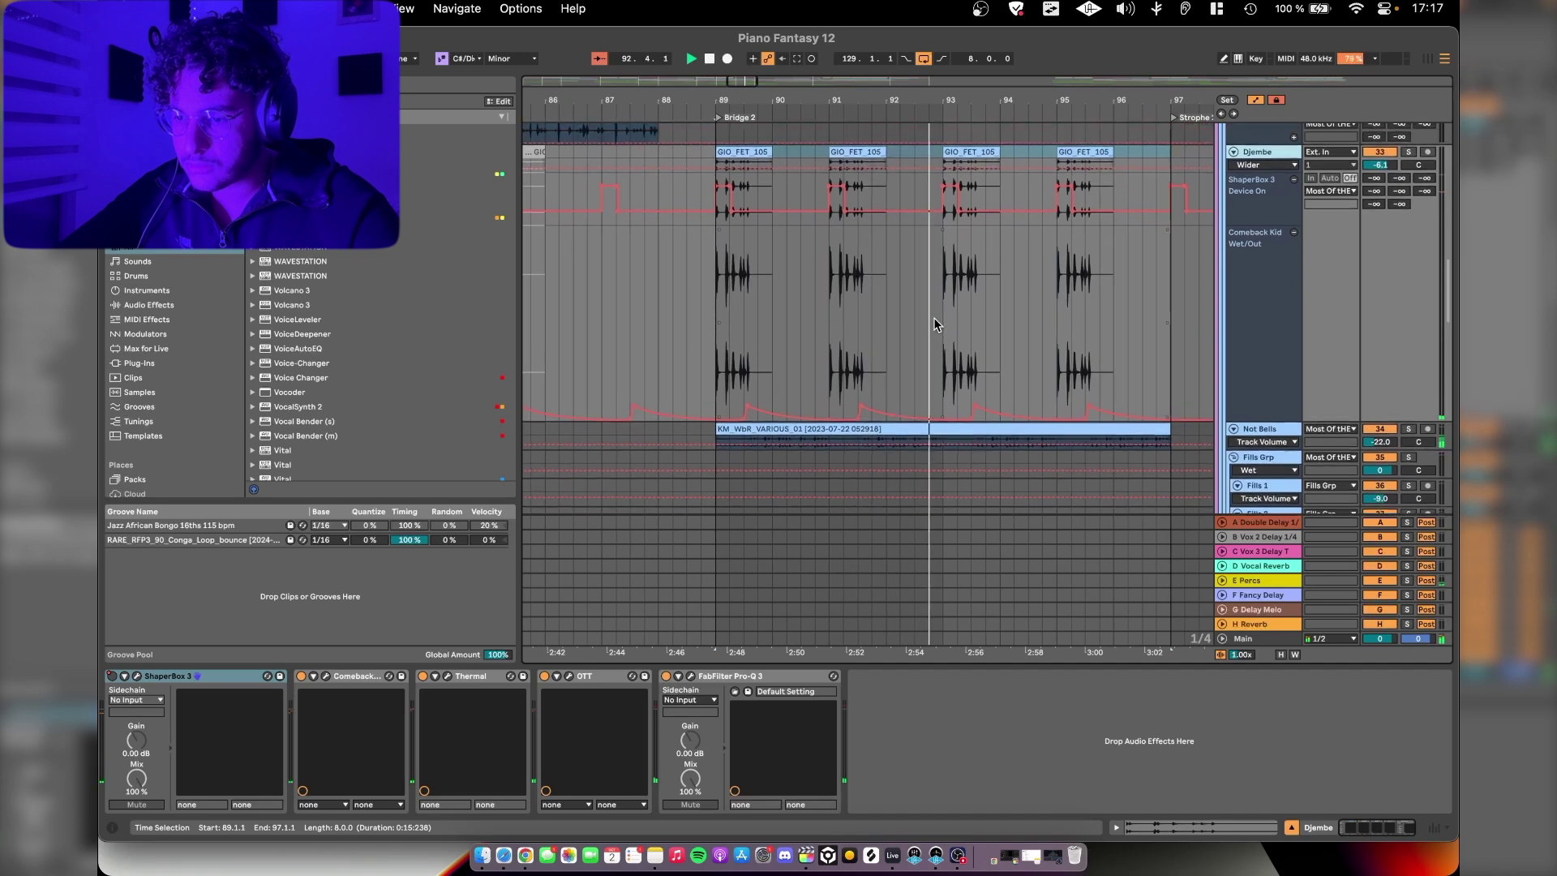
{"action": "scroll", "coordinate": [997, 296], "scroll_direction": "left", "scroll_amount": 1}
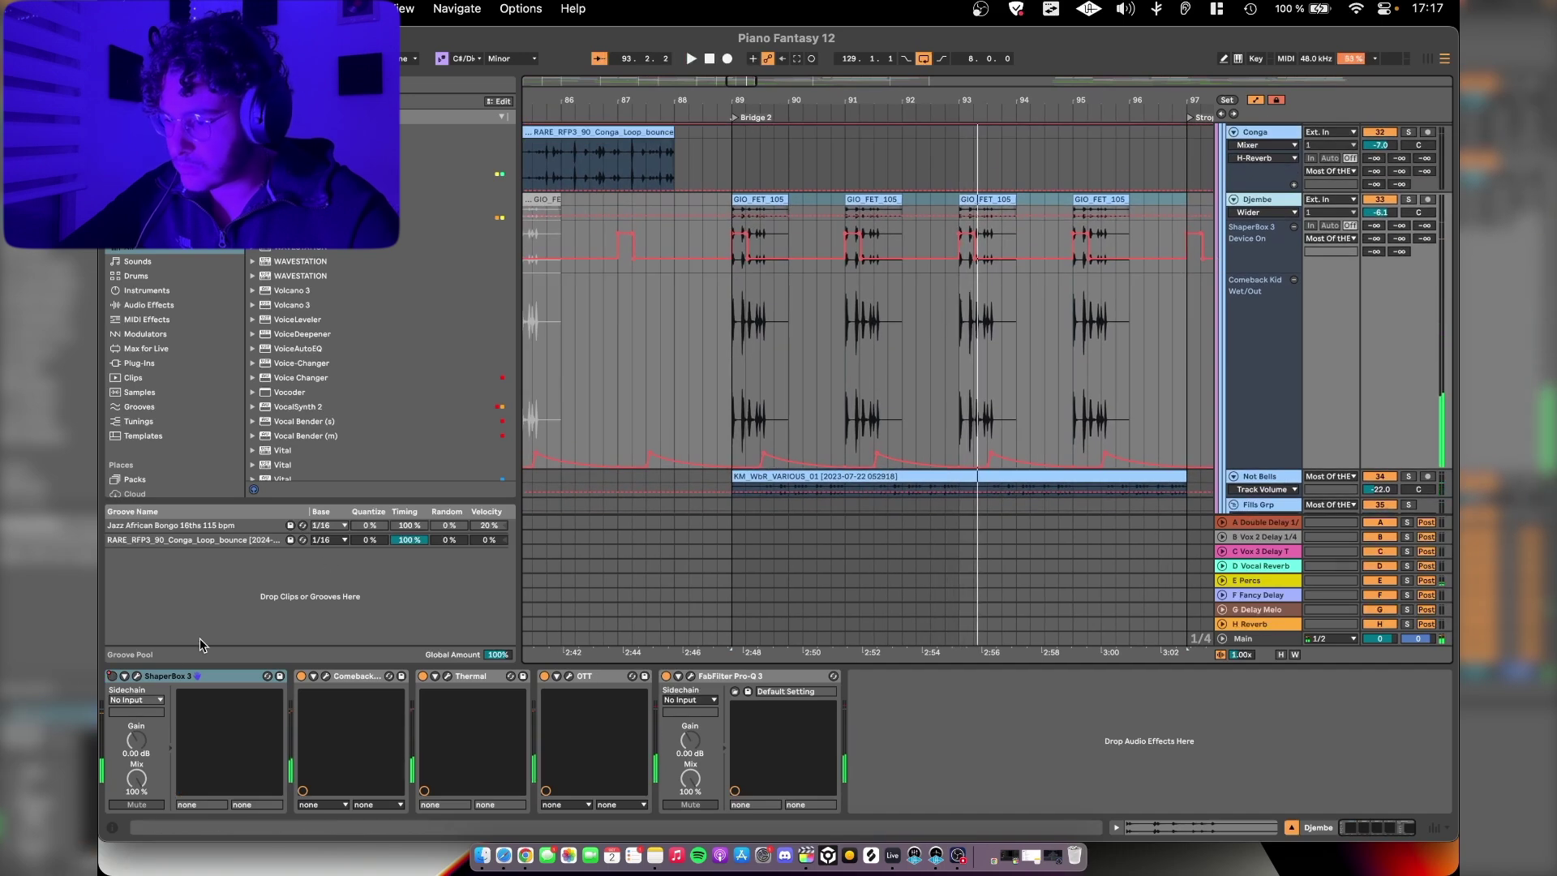
Step: Examine the pan curve of ShaperBox 3 on the Djembe track during playback from Bridge 2
{"action": "left_click", "coordinate": [136, 676]}
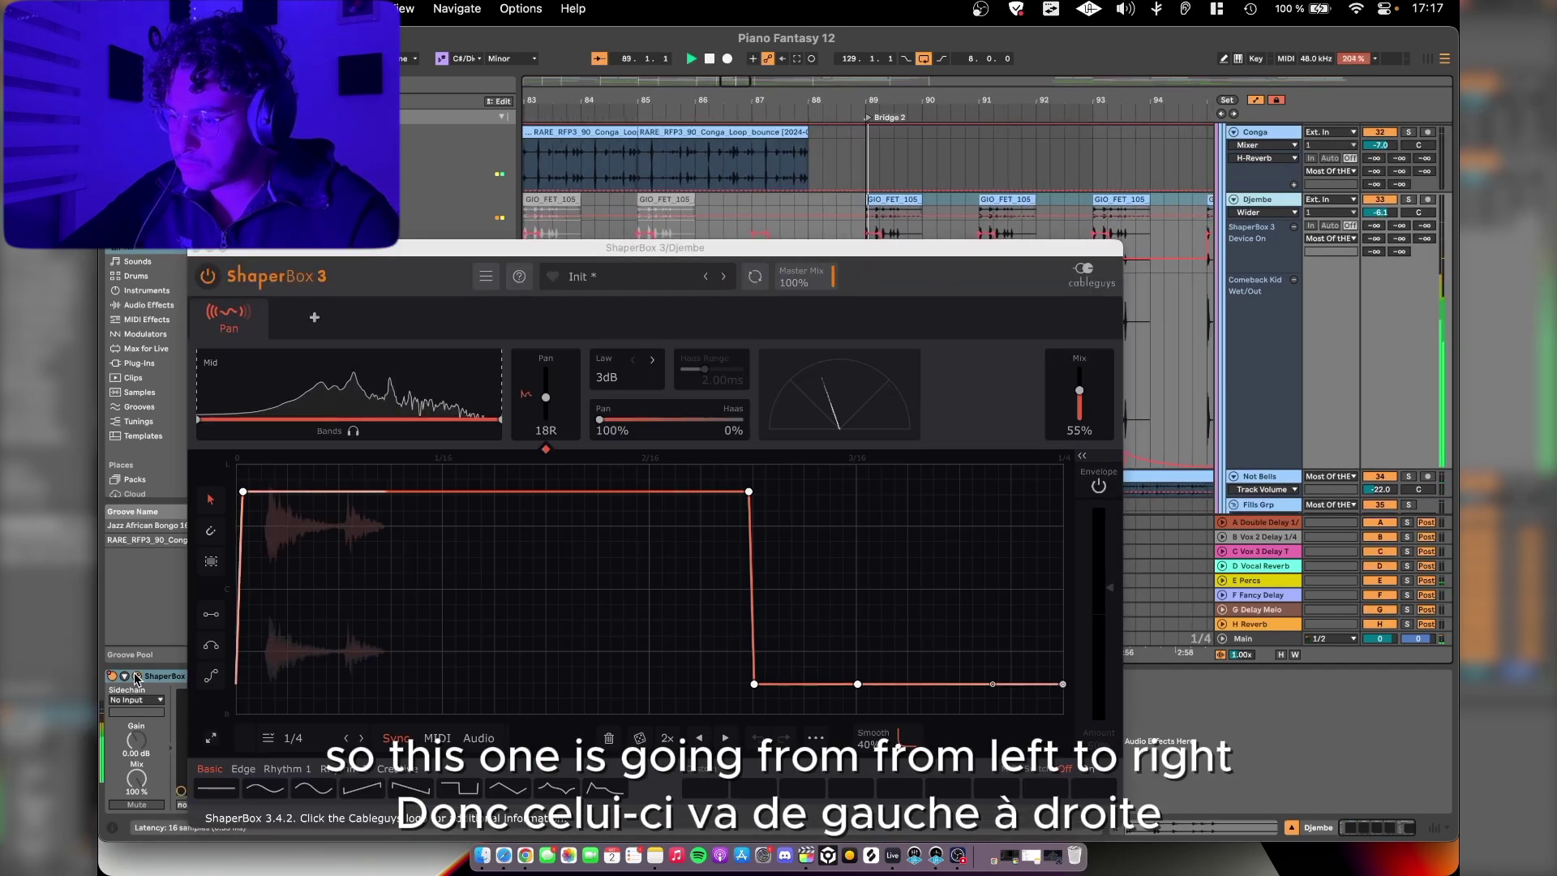
{"action": "left_click", "coordinate": [136, 676]}
{"action": "scroll", "coordinate": [710, 402], "scroll_direction": "down", "scroll_amount": 5}
{"action": "scroll", "coordinate": [874, 260], "scroll_direction": "up", "scroll_amount": 2}
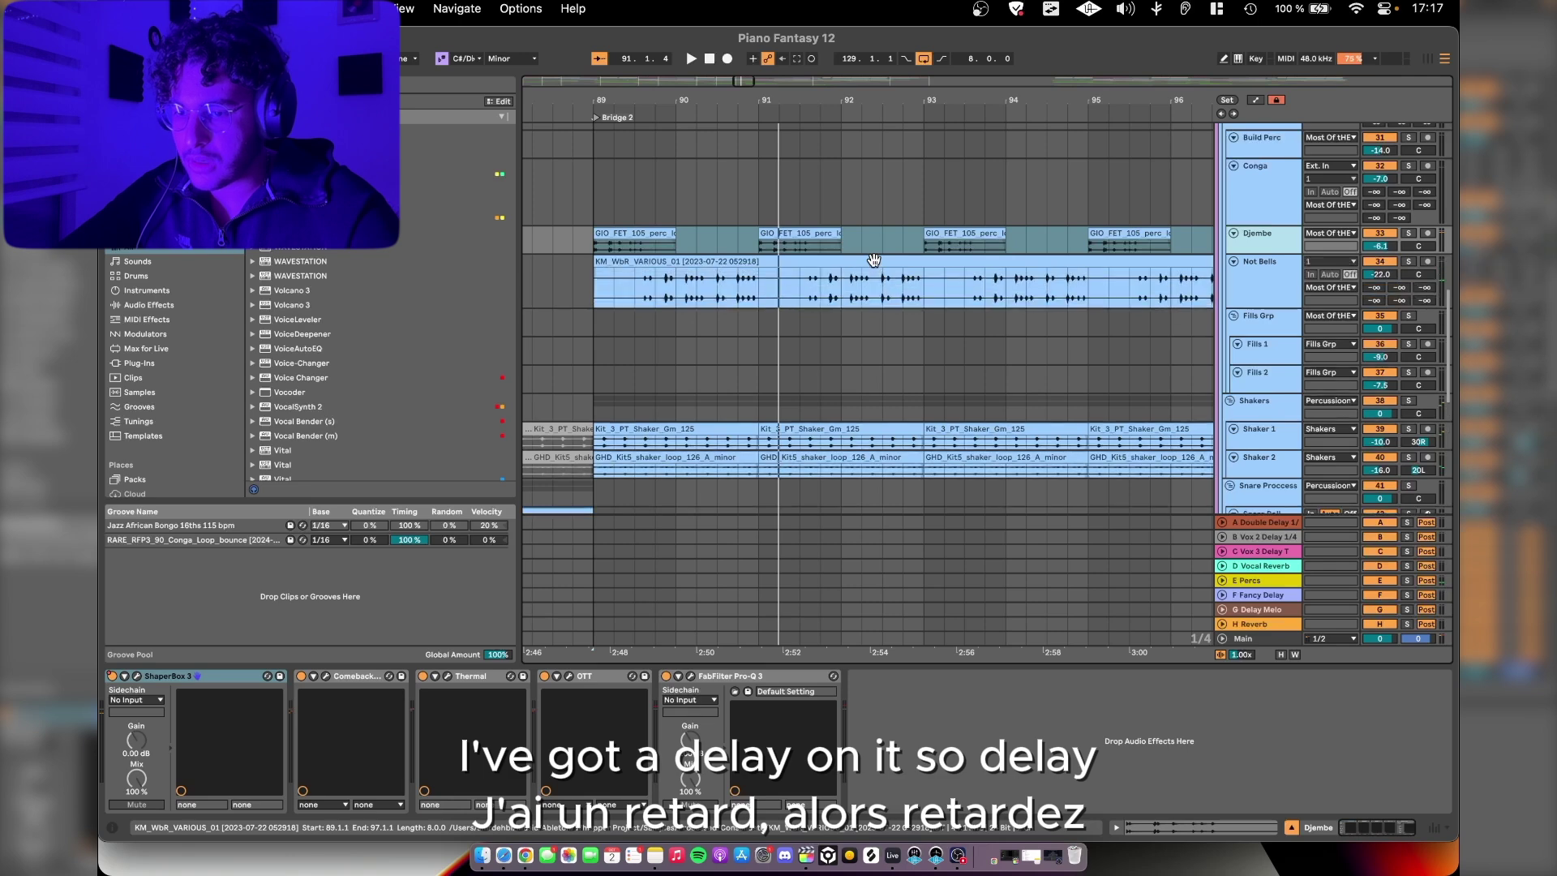
Step: Audition the Djembe track while examining its Comeback Kid delay, Thermal and FabFilter Pro-Q 3 settings
{"action": "left_click", "coordinate": [313, 676]}
{"action": "key", "text": "space"}
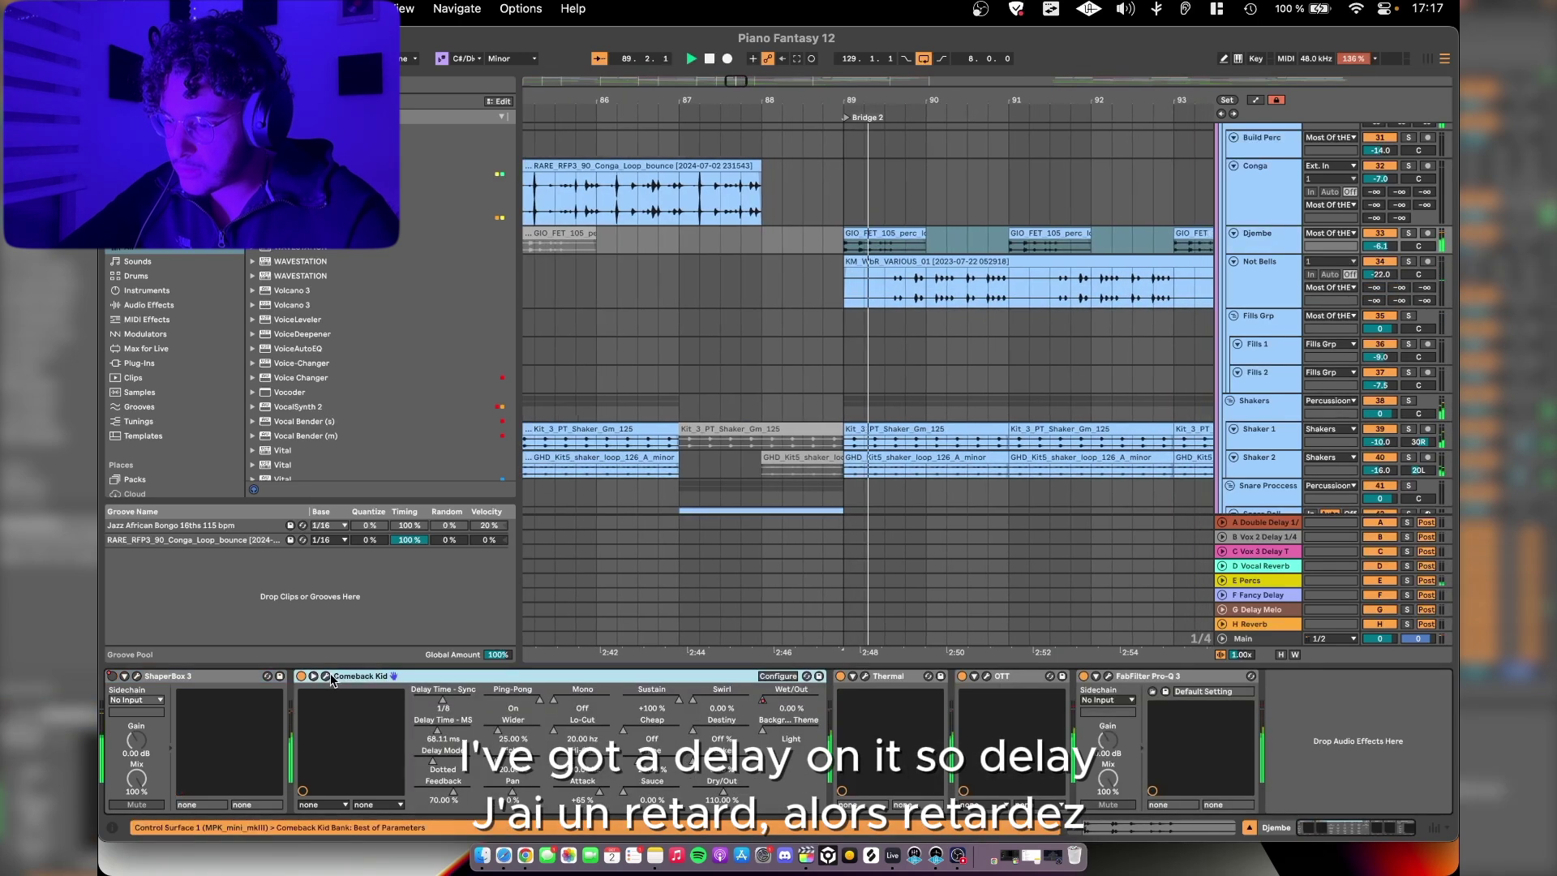
{"action": "left_click", "coordinate": [315, 677]}
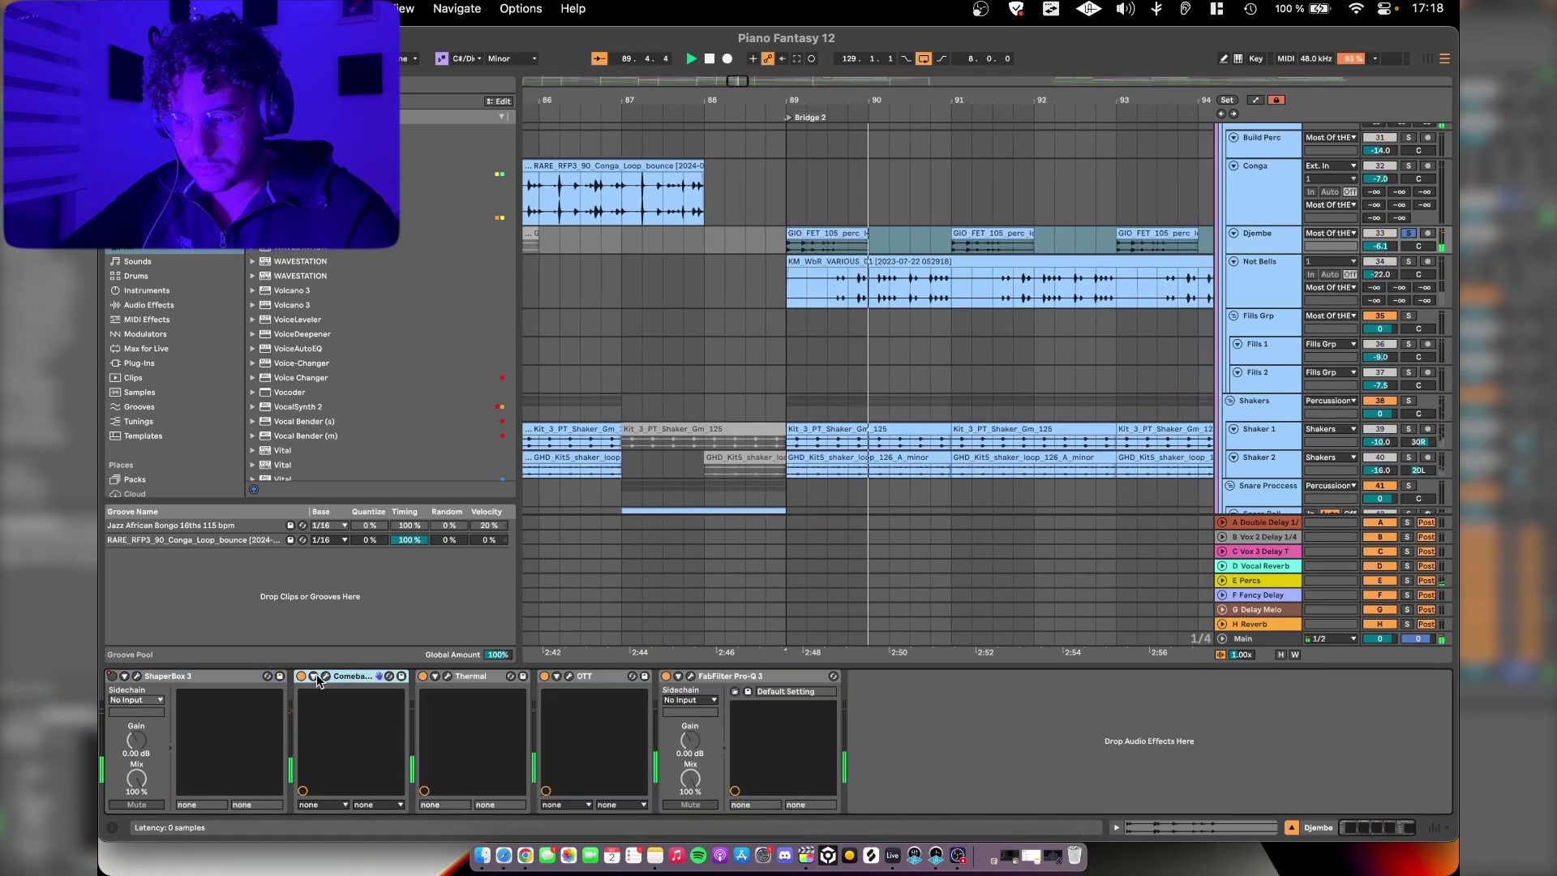
{"action": "left_click", "coordinate": [447, 676]}
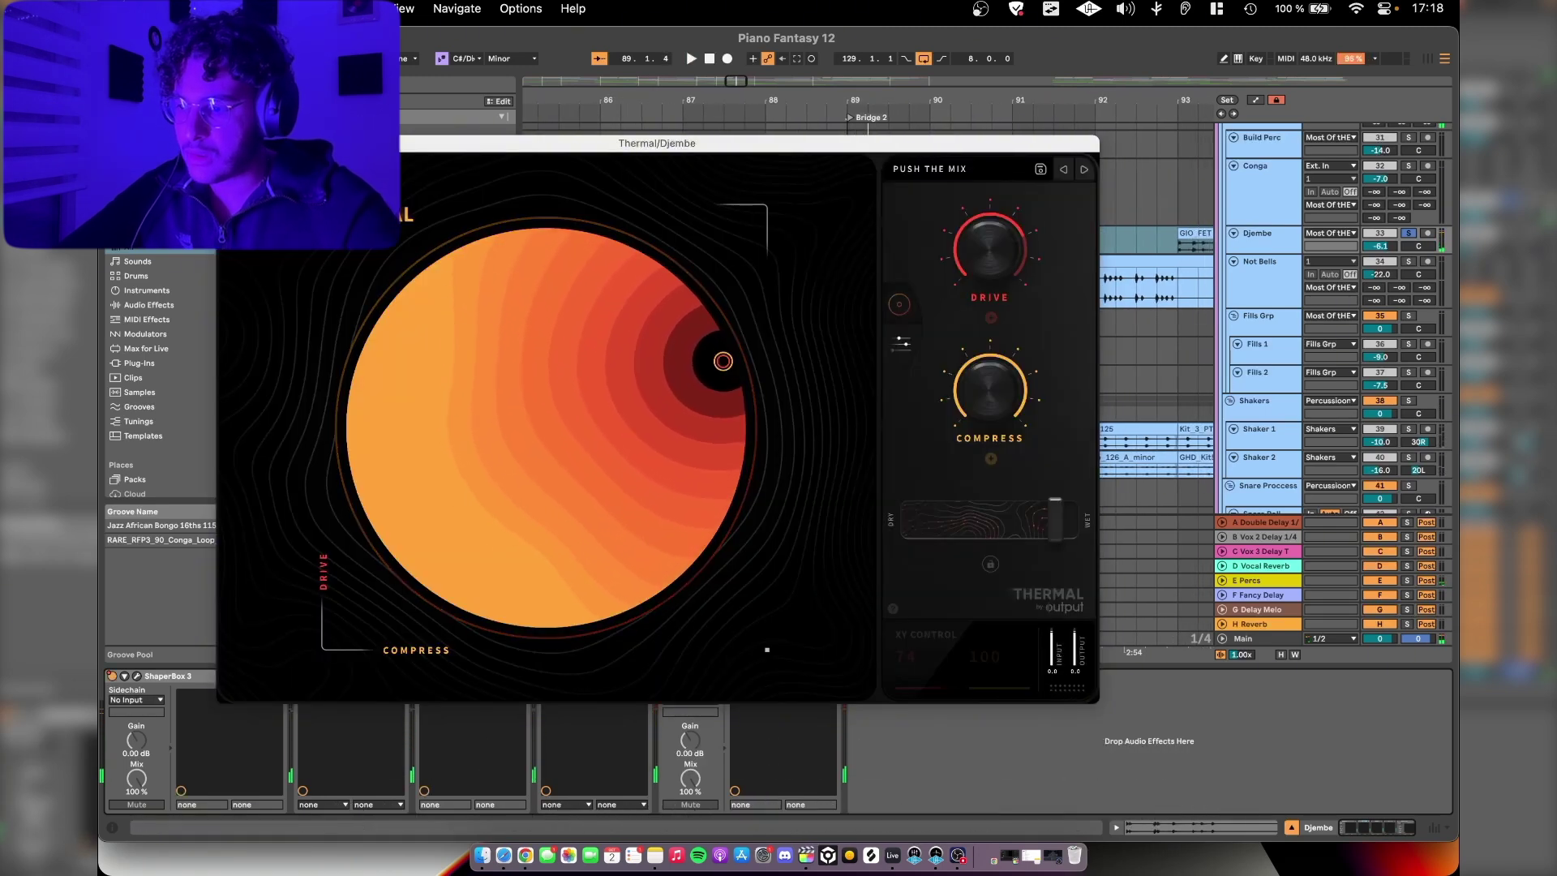
{"action": "left_click", "coordinate": [228, 144]}
{"action": "left_click", "coordinate": [690, 678]}
{"action": "left_click", "coordinate": [690, 677]}
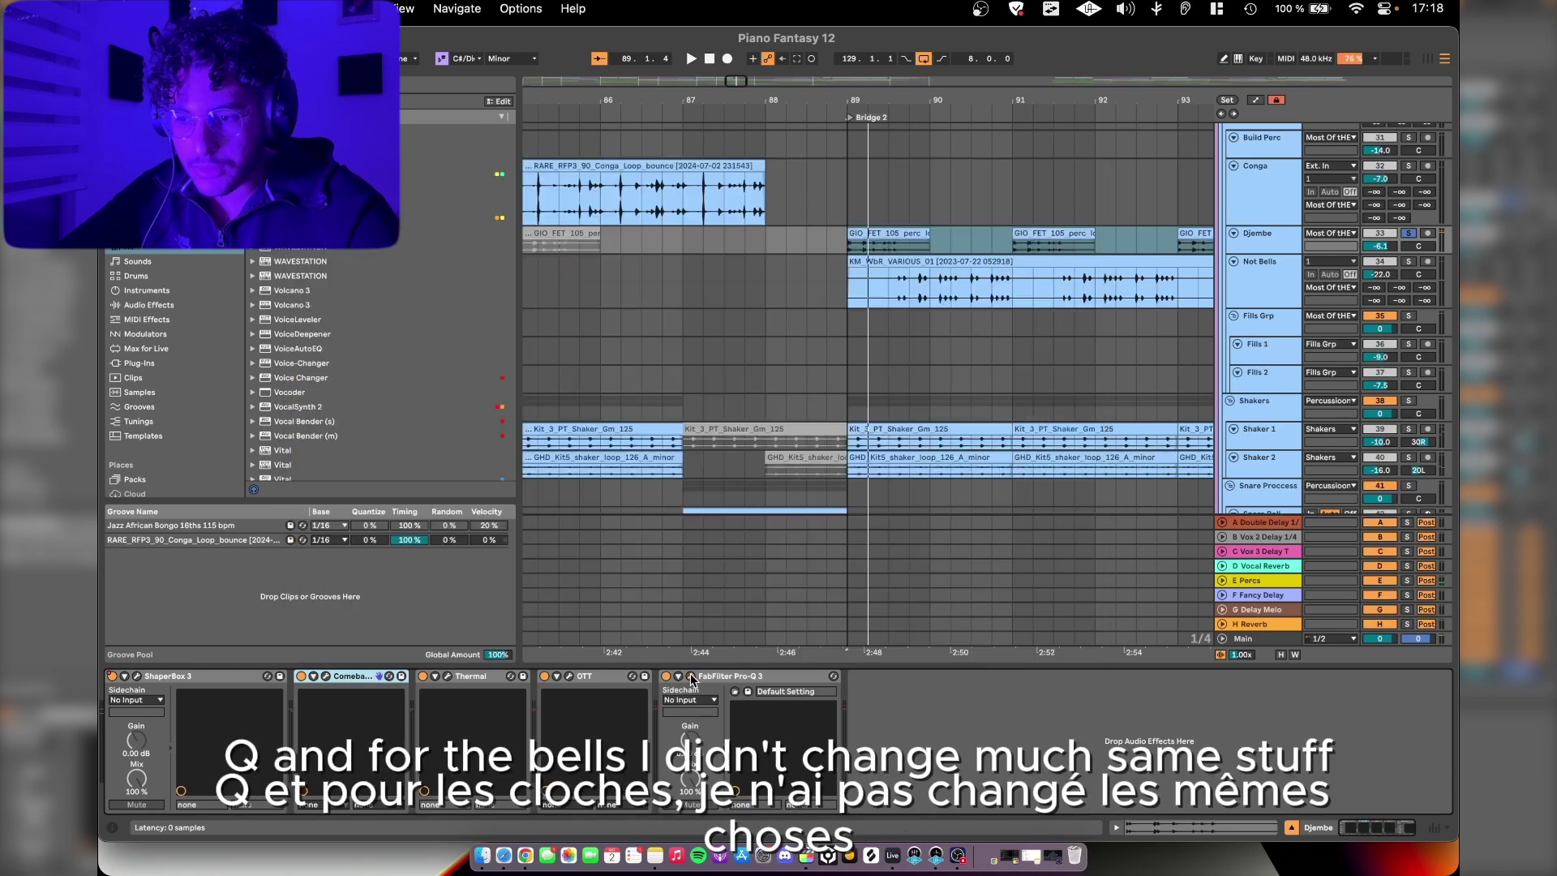
Step: Audition the Not Bells track while examining its FabFilter Saturn 2, Neutron 4 Transient Shaper and FabFilter Pro-Q 3
{"action": "left_click", "coordinate": [1263, 296]}
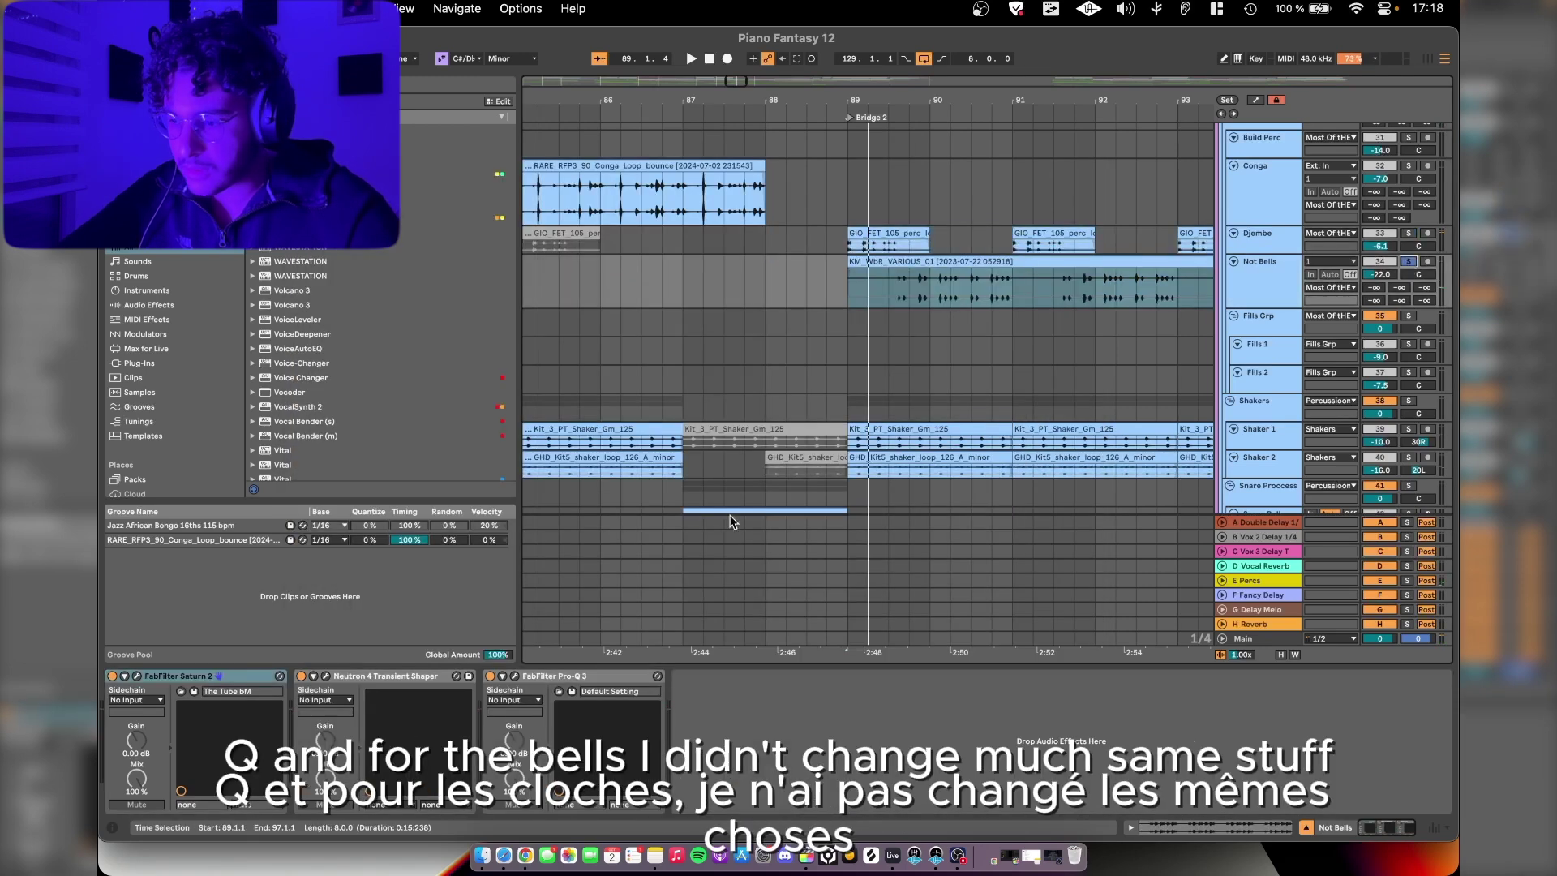
{"action": "key", "text": "space"}
{"action": "left_click", "coordinate": [137, 676]}
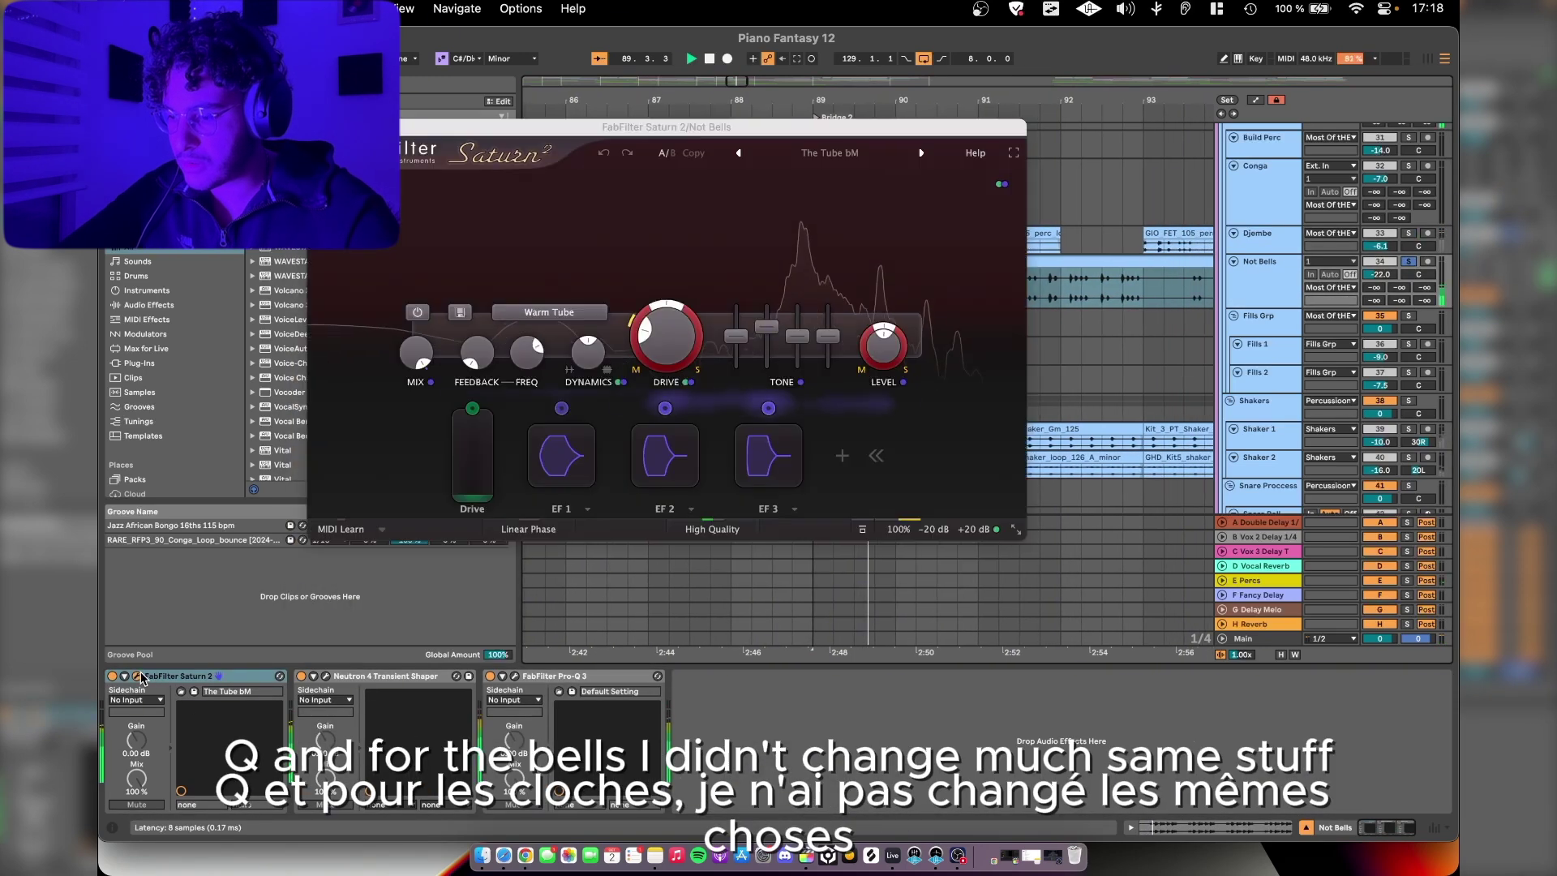
{"action": "left_click", "coordinate": [326, 677]}
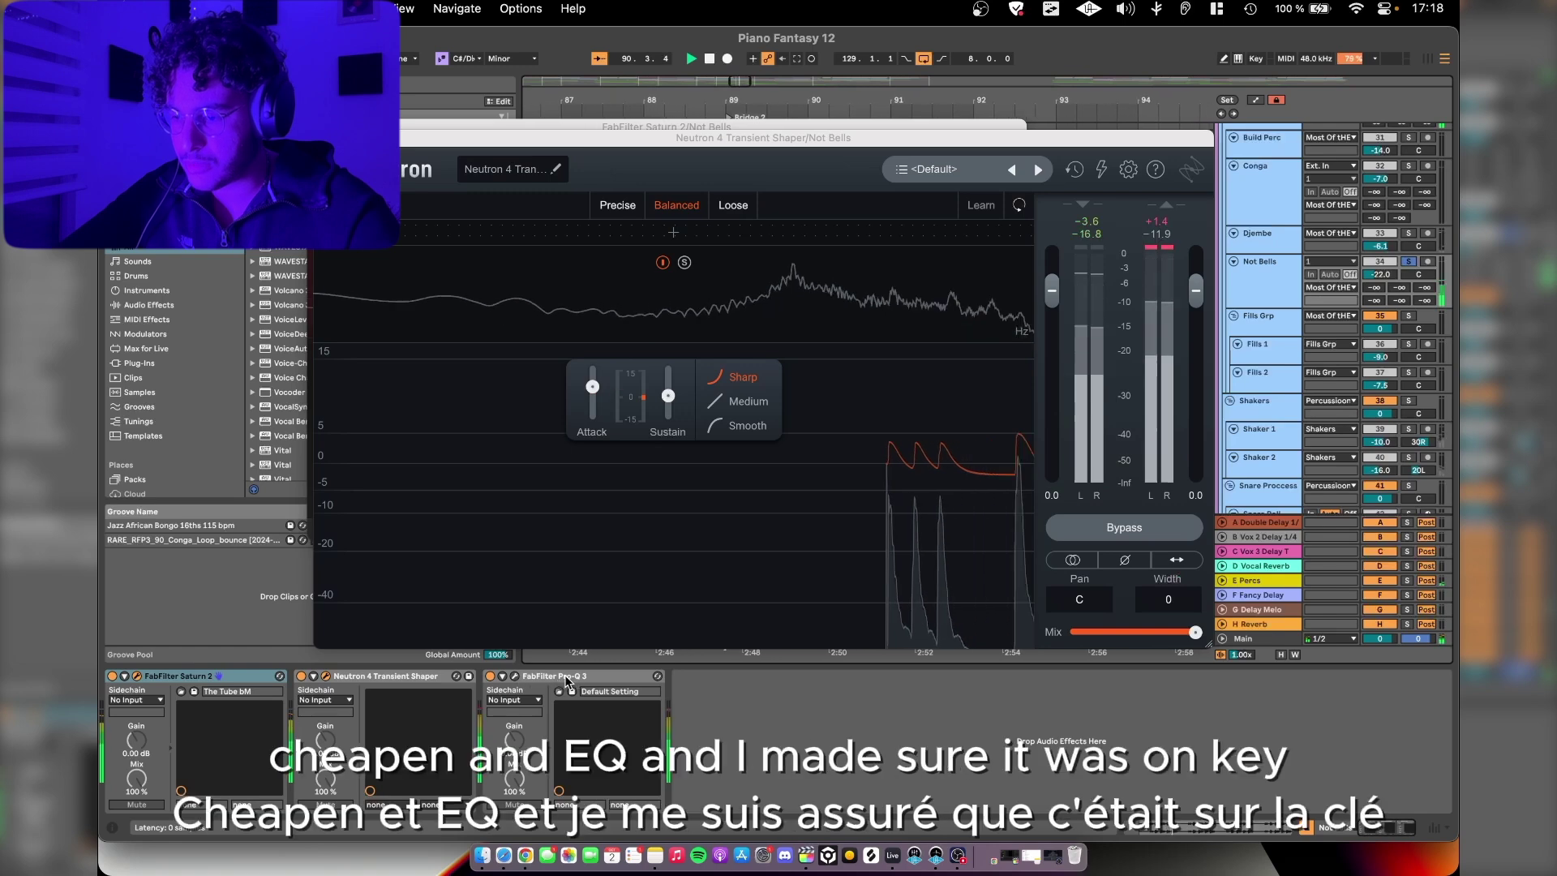
{"action": "left_click", "coordinate": [516, 677]}
{"action": "left_click", "coordinate": [515, 677]}
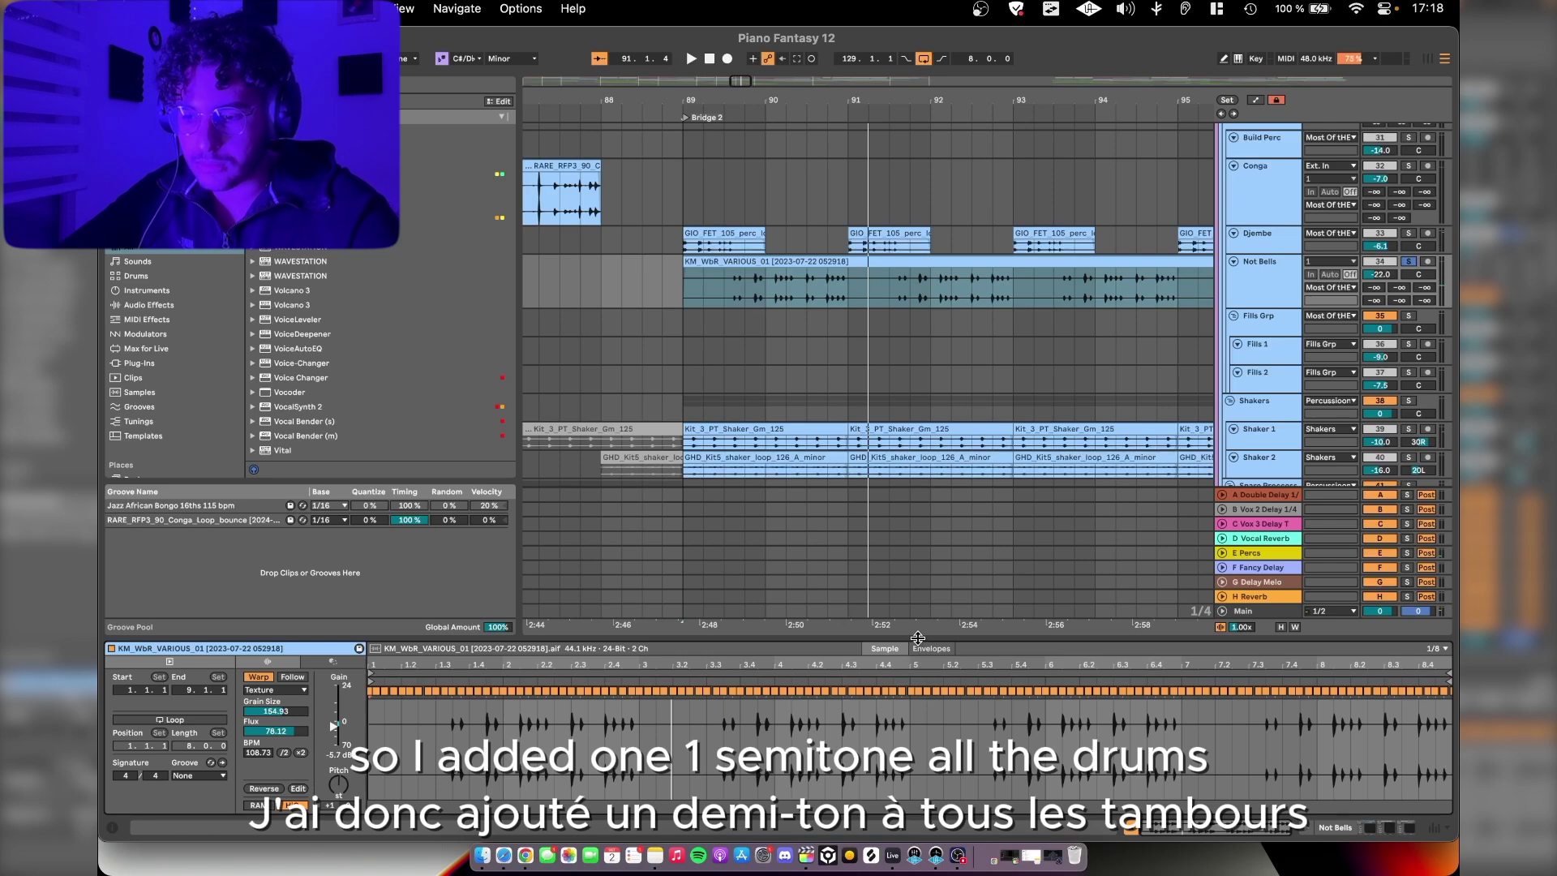
Step: Show the effect chain of the Drums And Perc group in place of the Not Bells clip
{"action": "left_click_drag", "start_coordinate": [916, 637], "coordinate": [917, 810]}
{"action": "scroll", "coordinate": [907, 602], "scroll_direction": "up", "scroll_amount": 10}
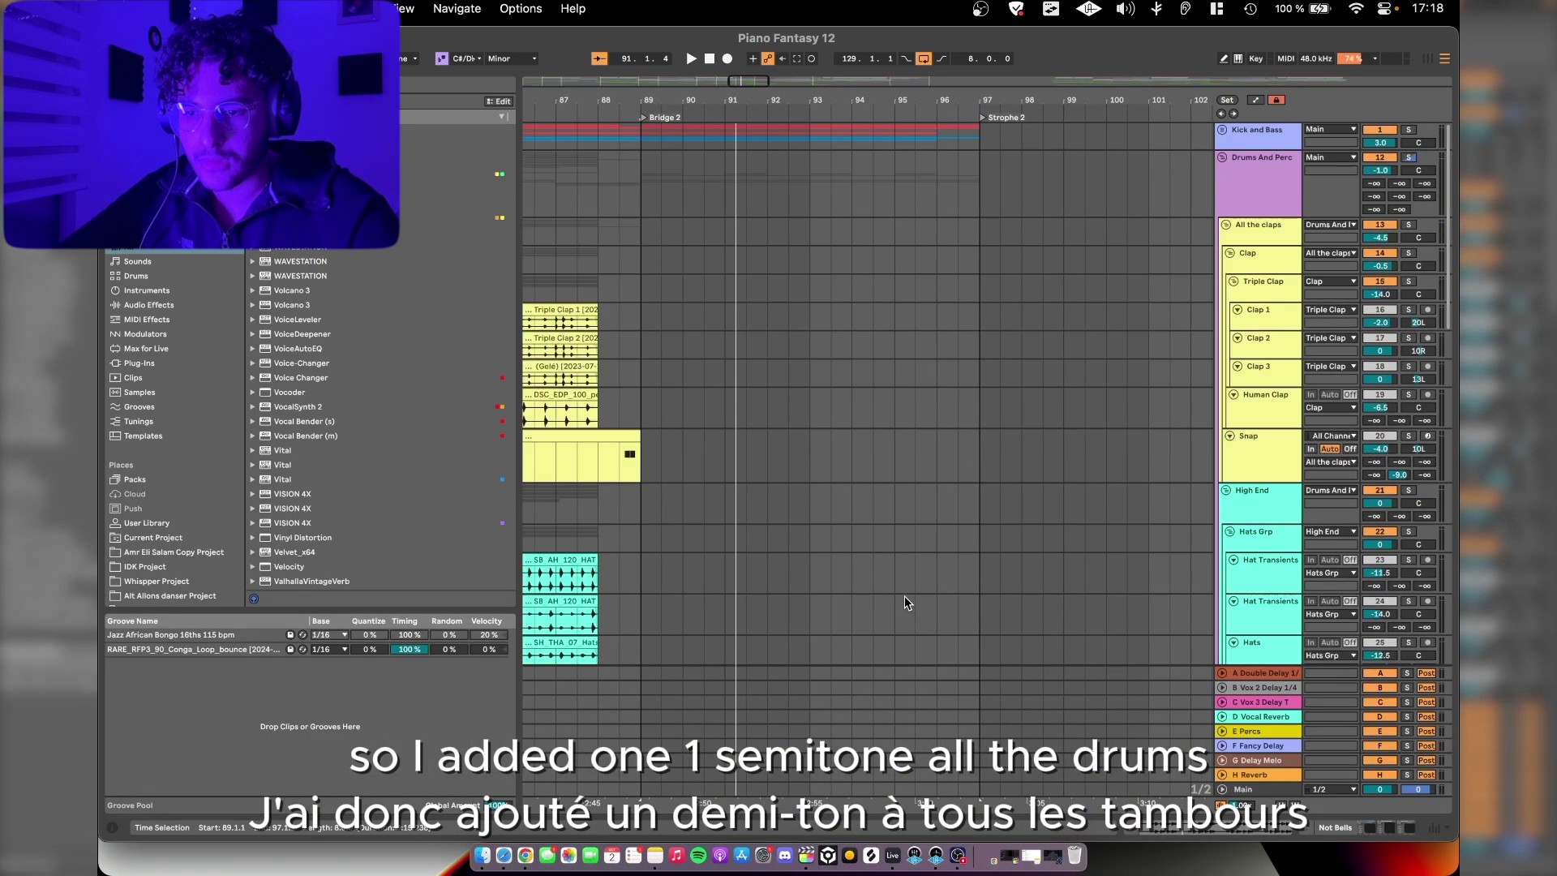
{"action": "key", "text": "minus"}
{"action": "scroll", "coordinate": [1224, 158], "scroll_direction": "down", "scroll_amount": 10}
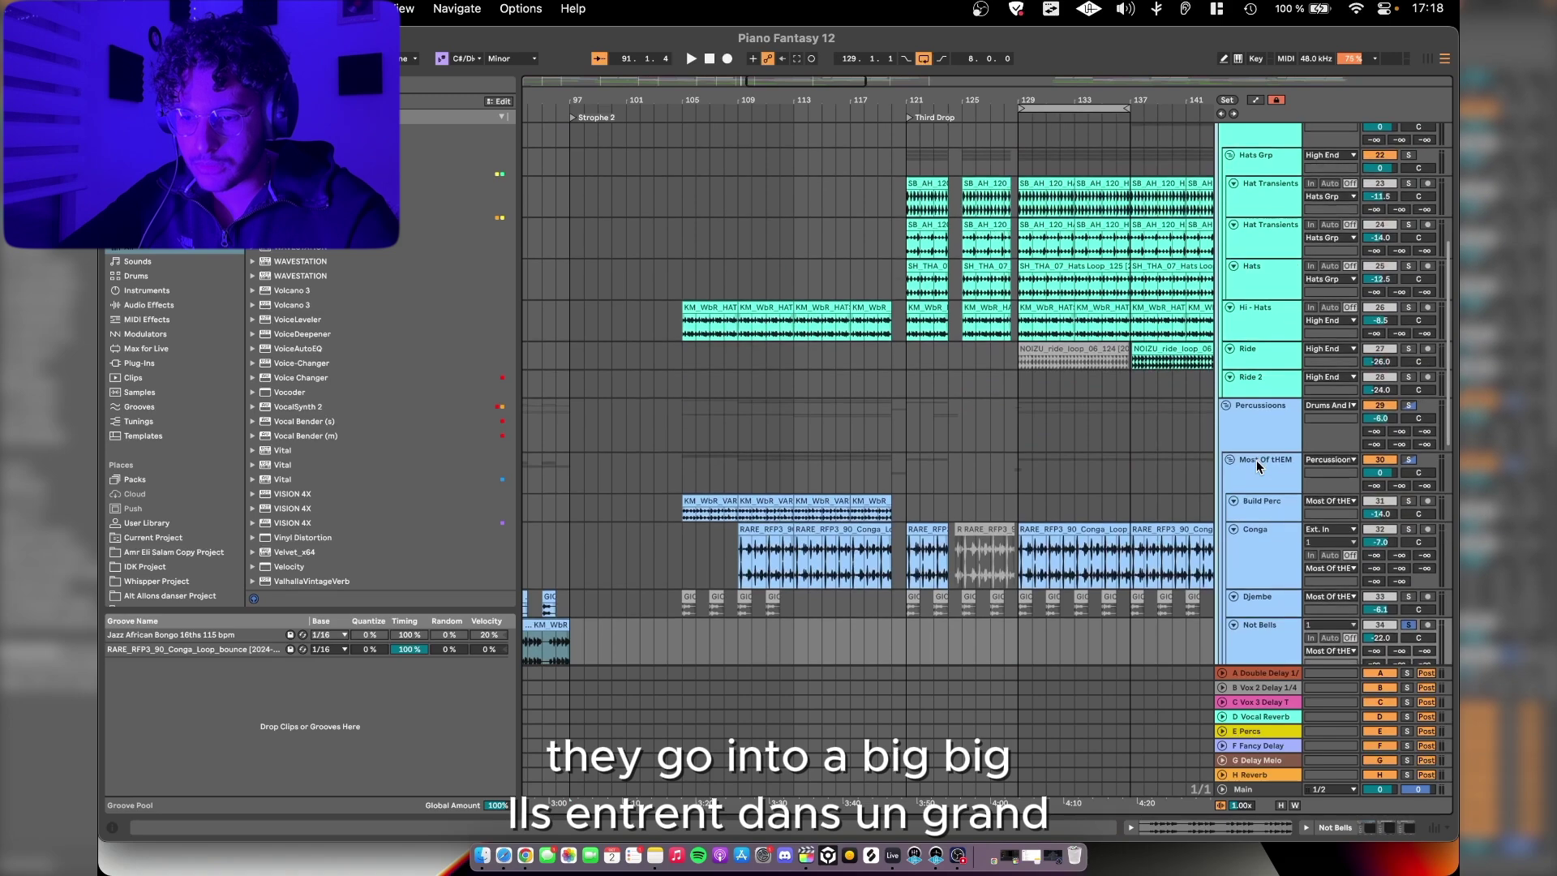
{"action": "scroll", "coordinate": [1256, 465], "scroll_direction": "up", "scroll_amount": 10}
{"action": "double_click", "coordinate": [1242, 163]}
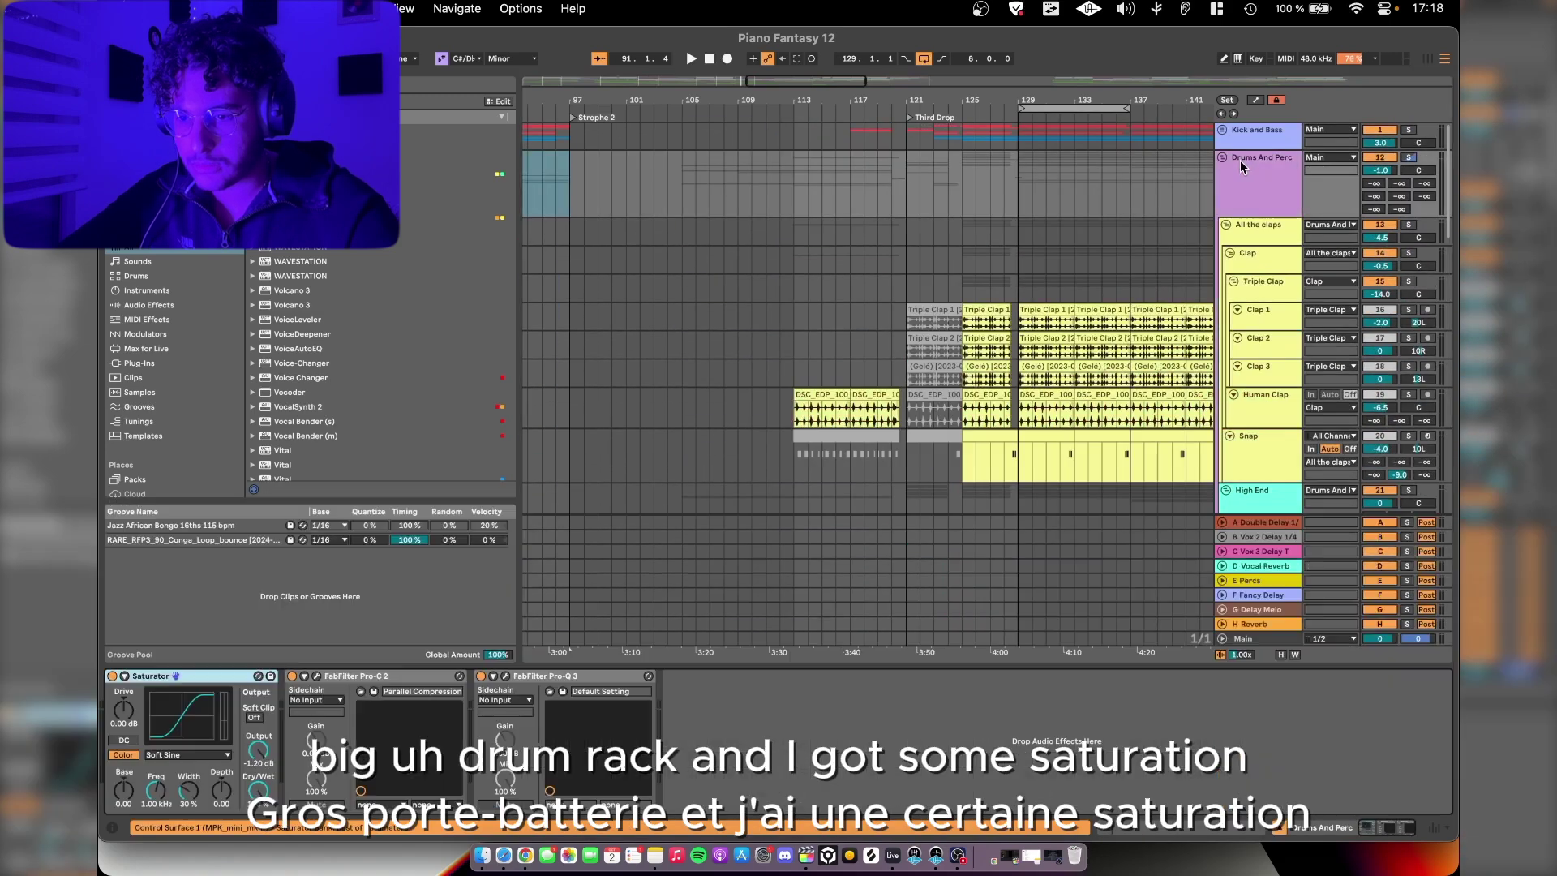
Step: Audition the Drums And Perc group in the Third Drop while examining its FabFilter Pro-C 2 and Pro-Q 3 settings
{"action": "left_click", "coordinate": [316, 677]}
{"action": "key", "text": "space"}
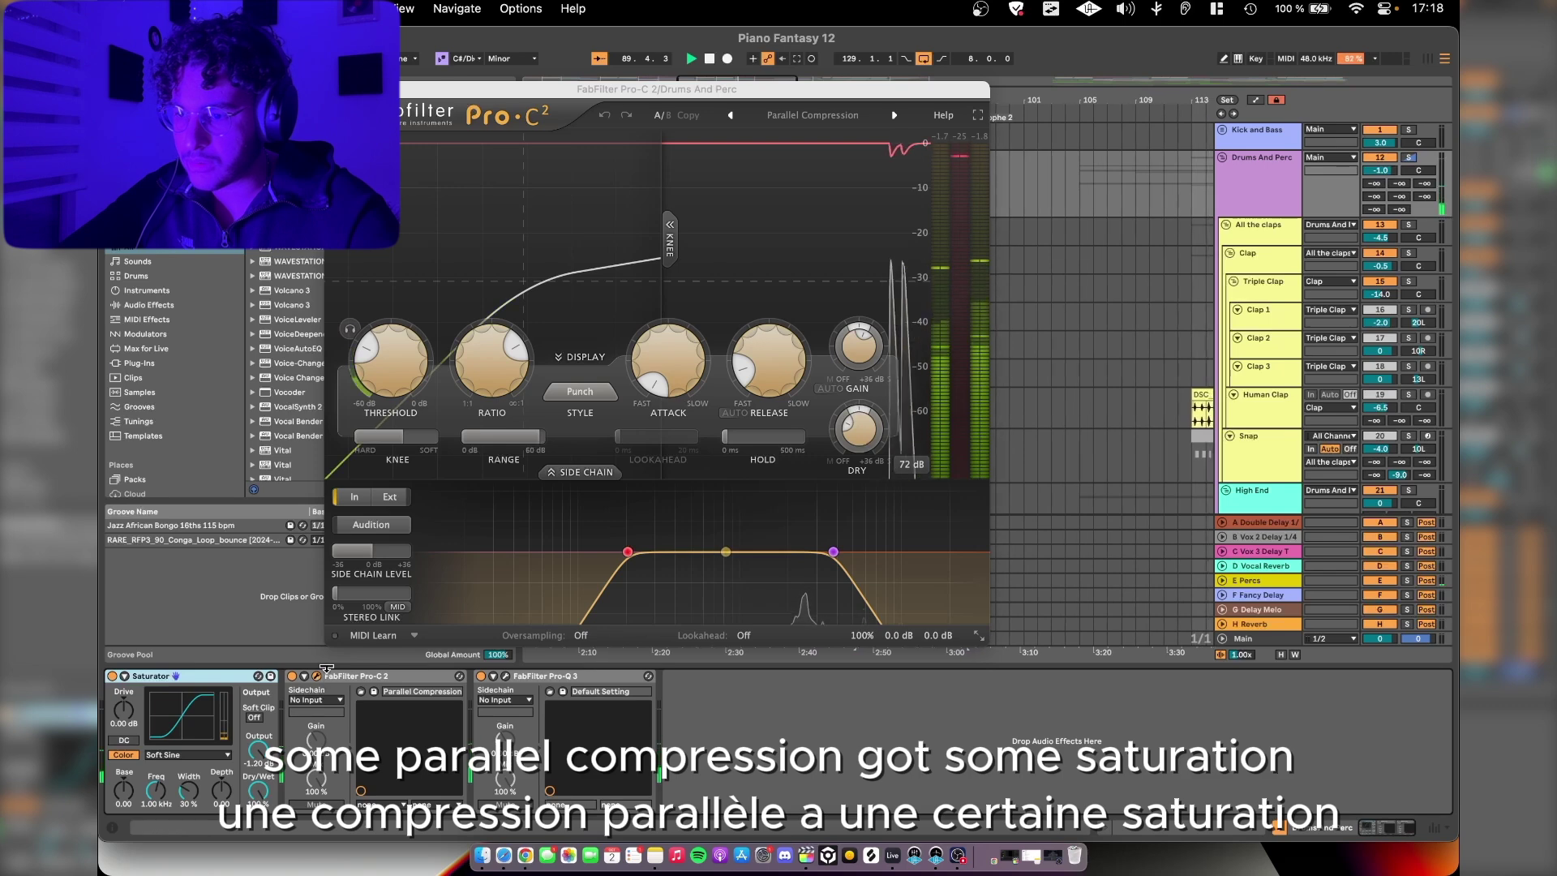
{"action": "left_click", "coordinate": [316, 676]}
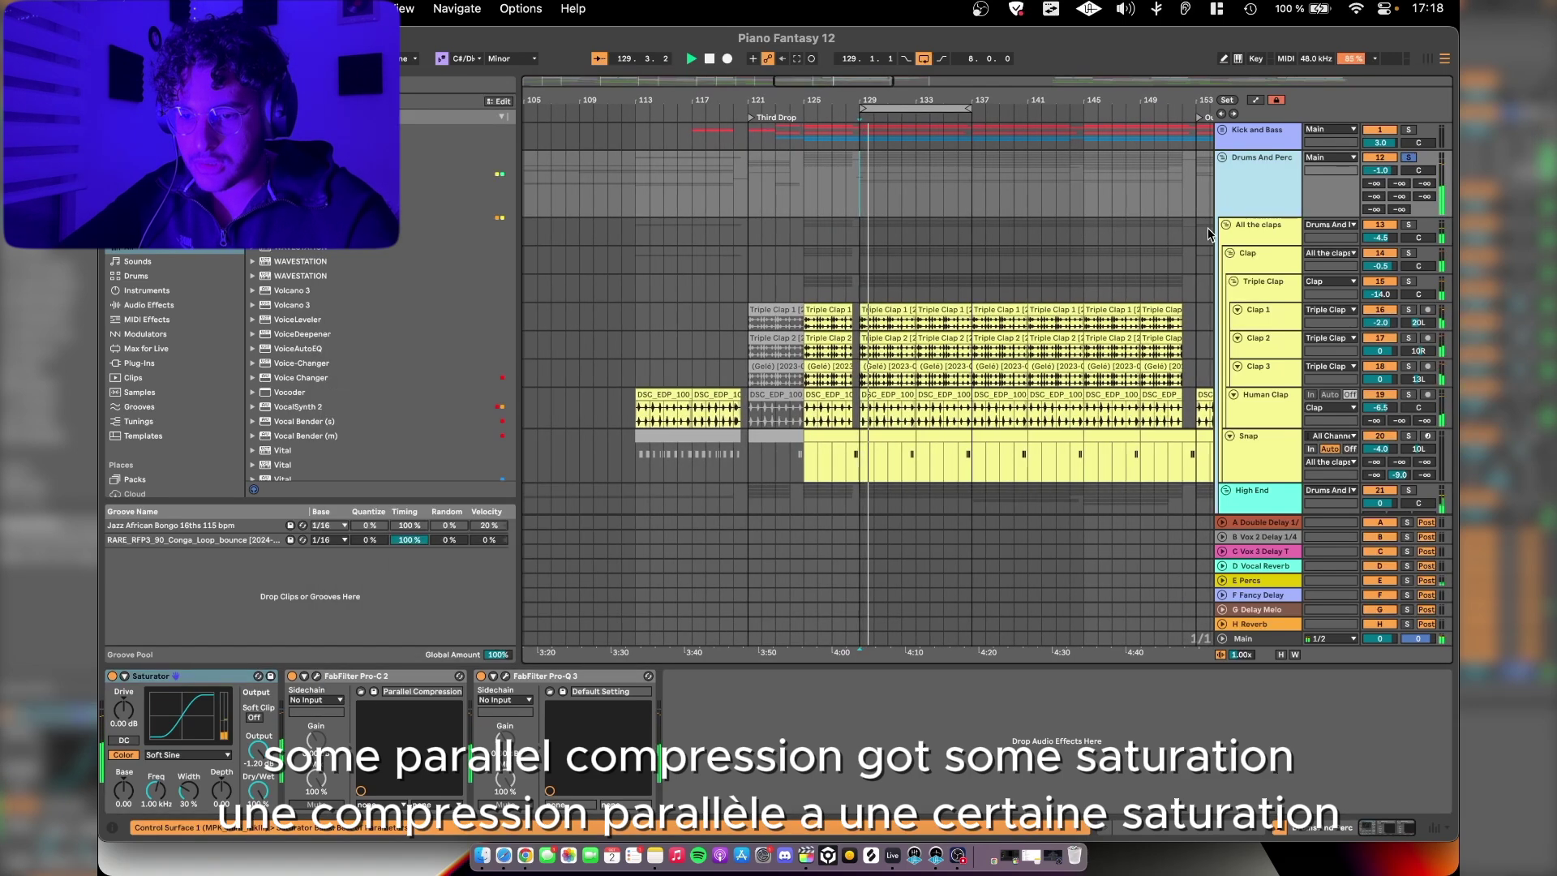
{"action": "left_click", "coordinate": [506, 676]}
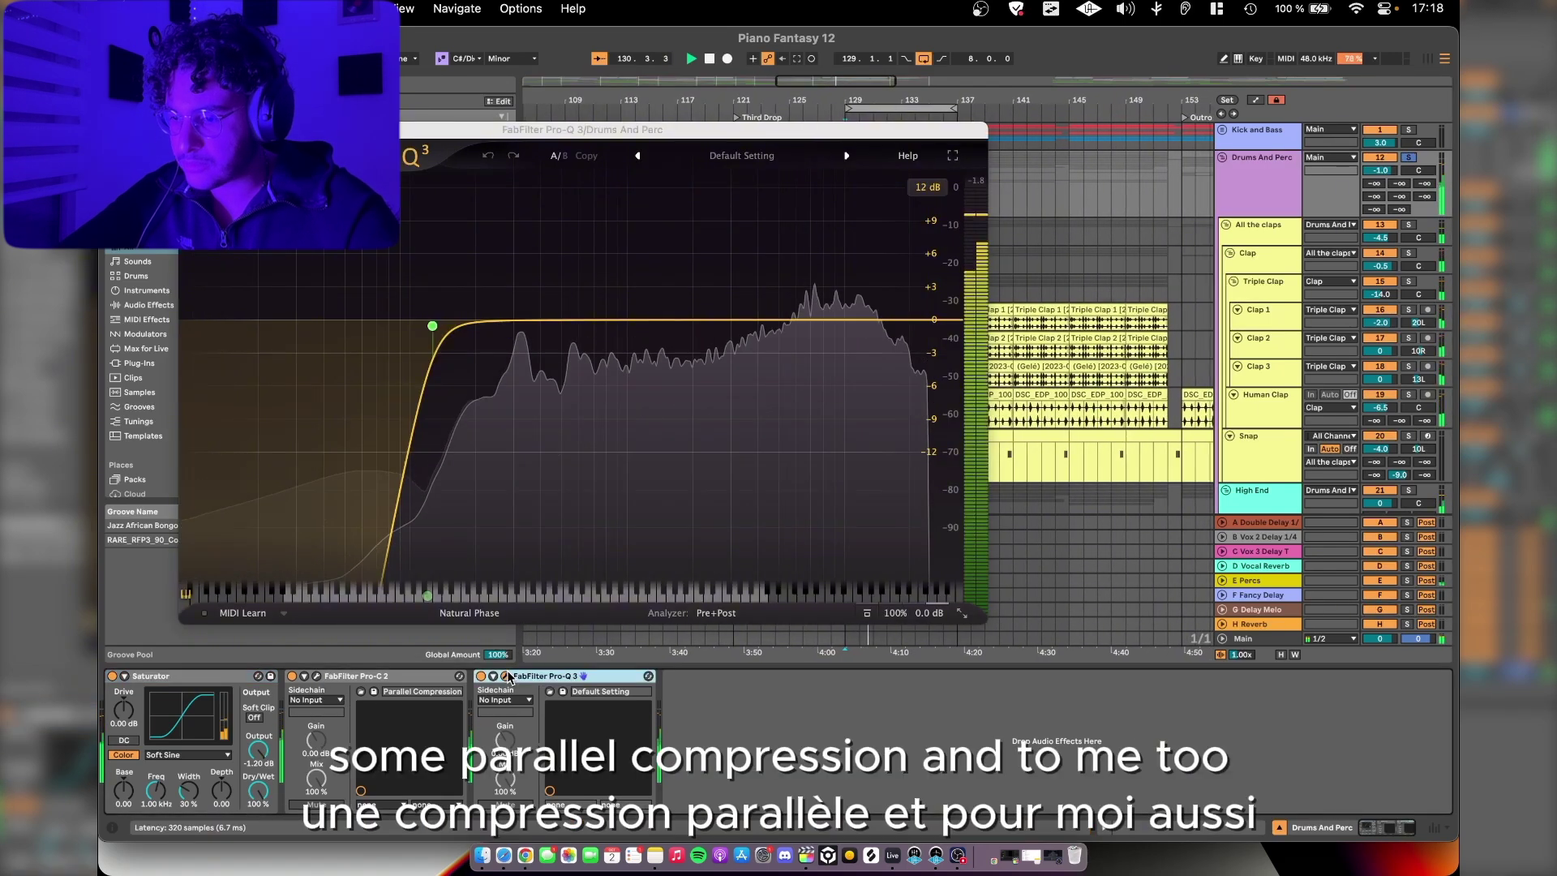
{"action": "left_click", "coordinate": [506, 676]}
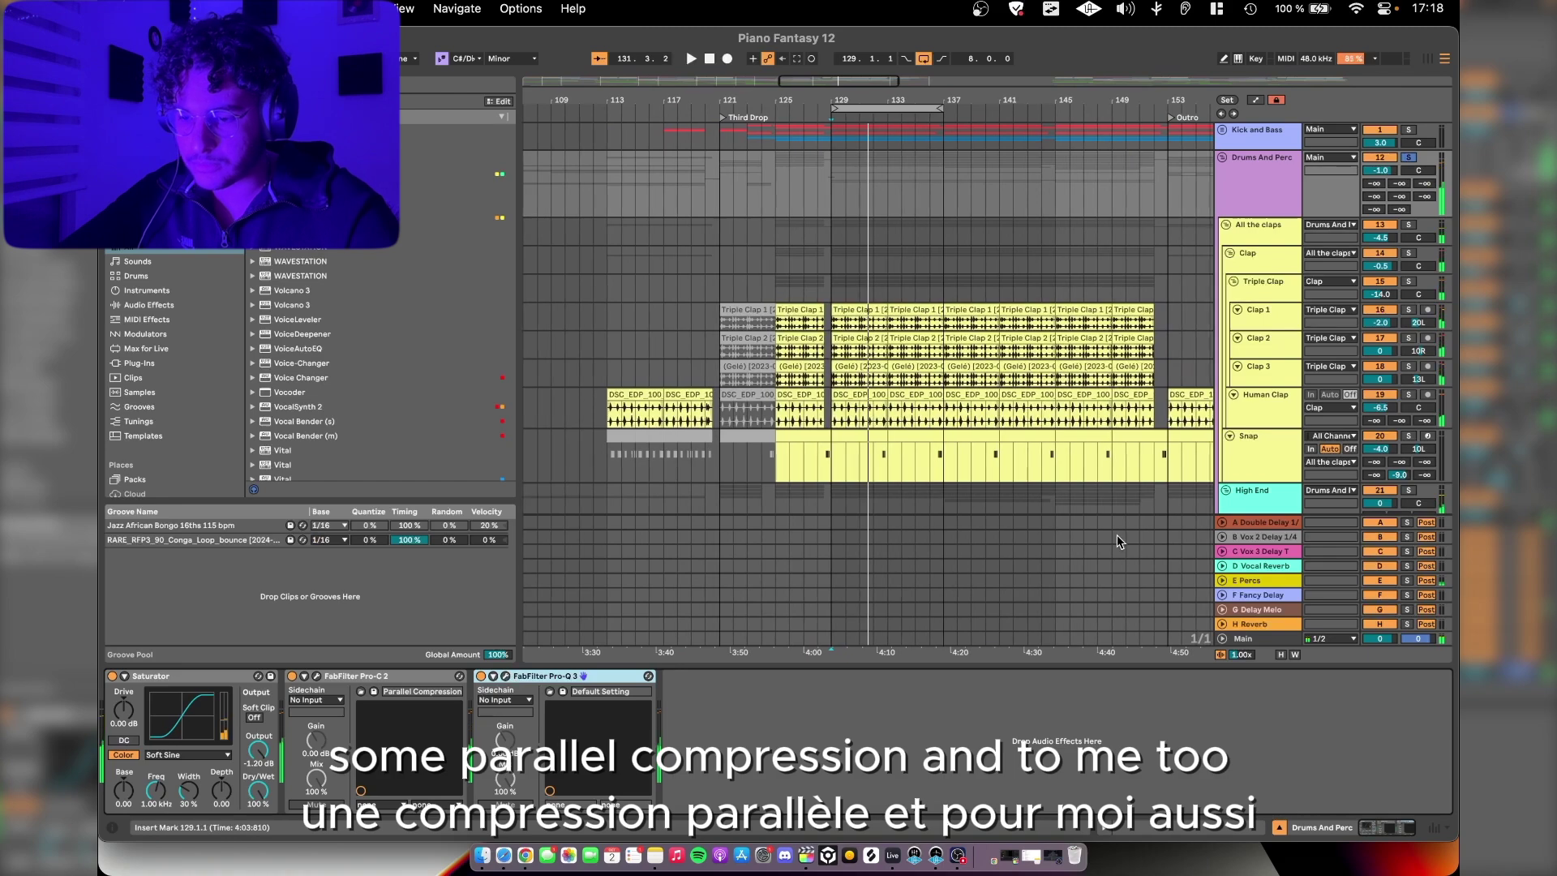
Step: Collapse the Drums And Perc group and examine ValhallaRoom on the E Percs return track
{"action": "scroll", "coordinate": [1168, 326], "scroll_direction": "right", "scroll_amount": 1}
{"action": "scroll", "coordinate": [1167, 326], "scroll_direction": "down", "scroll_amount": 2}
{"action": "scroll", "coordinate": [1164, 324], "scroll_direction": "up", "scroll_amount": 2}
{"action": "key", "text": "u"}
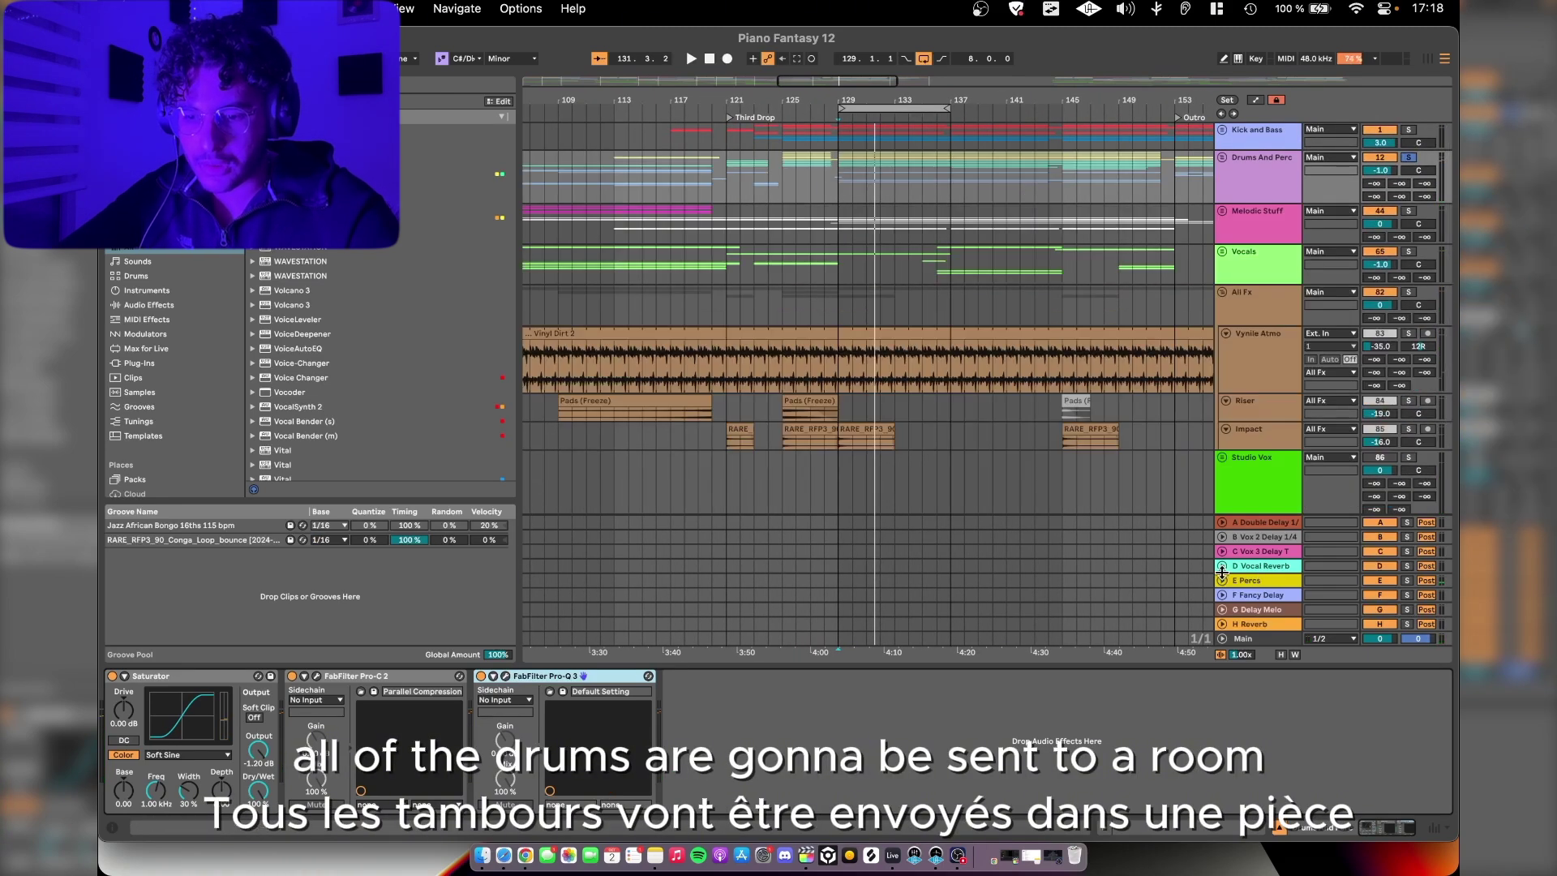
{"action": "left_click", "coordinate": [1253, 580]}
{"action": "left_click", "coordinate": [136, 676]}
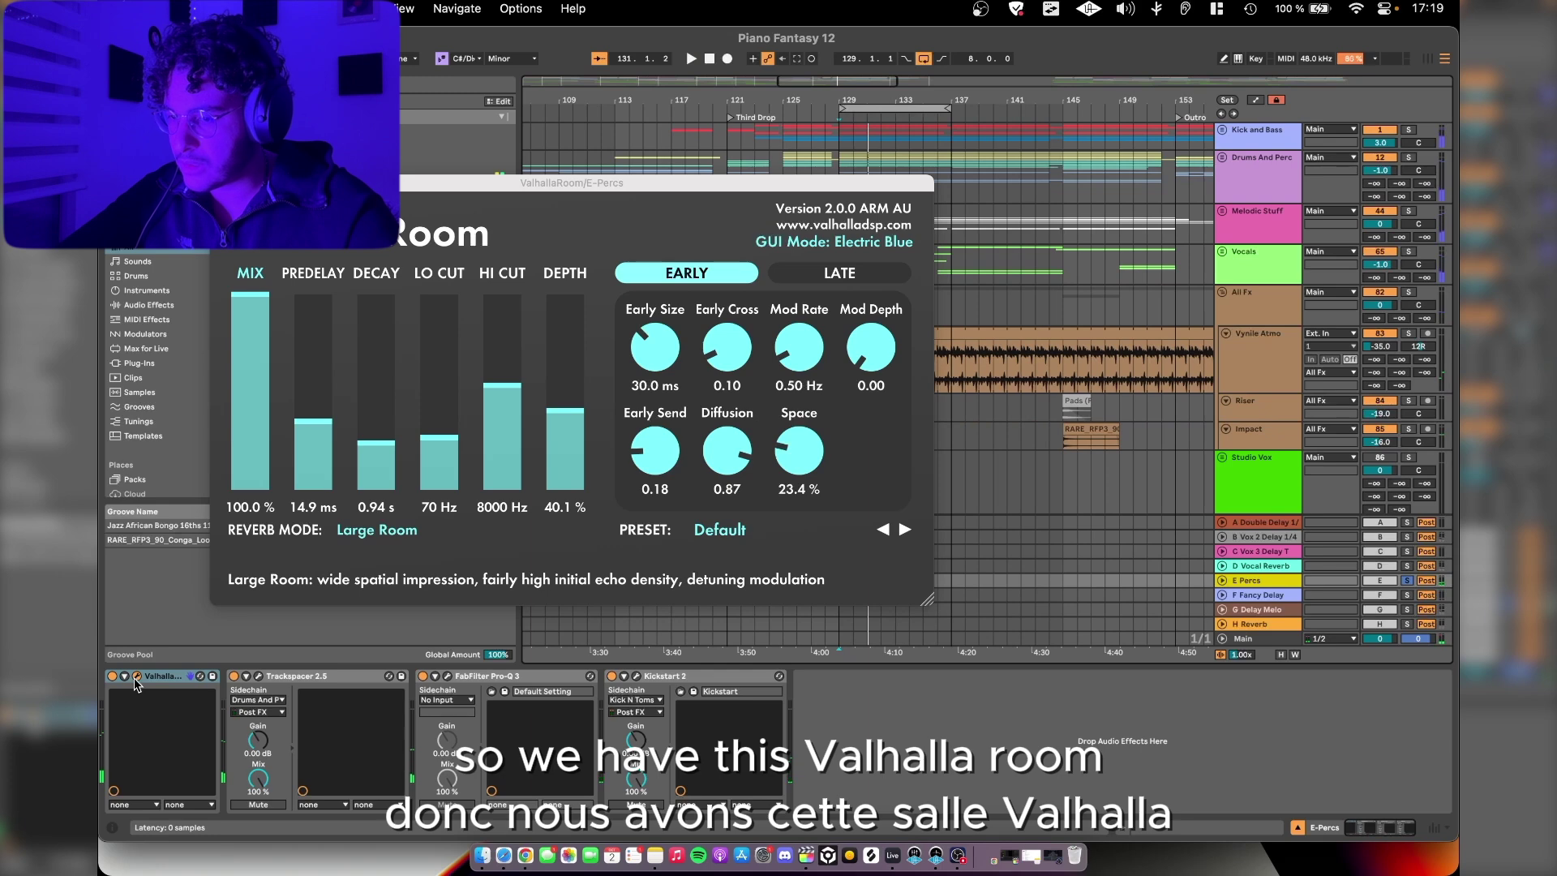
{"action": "left_click", "coordinate": [136, 677]}
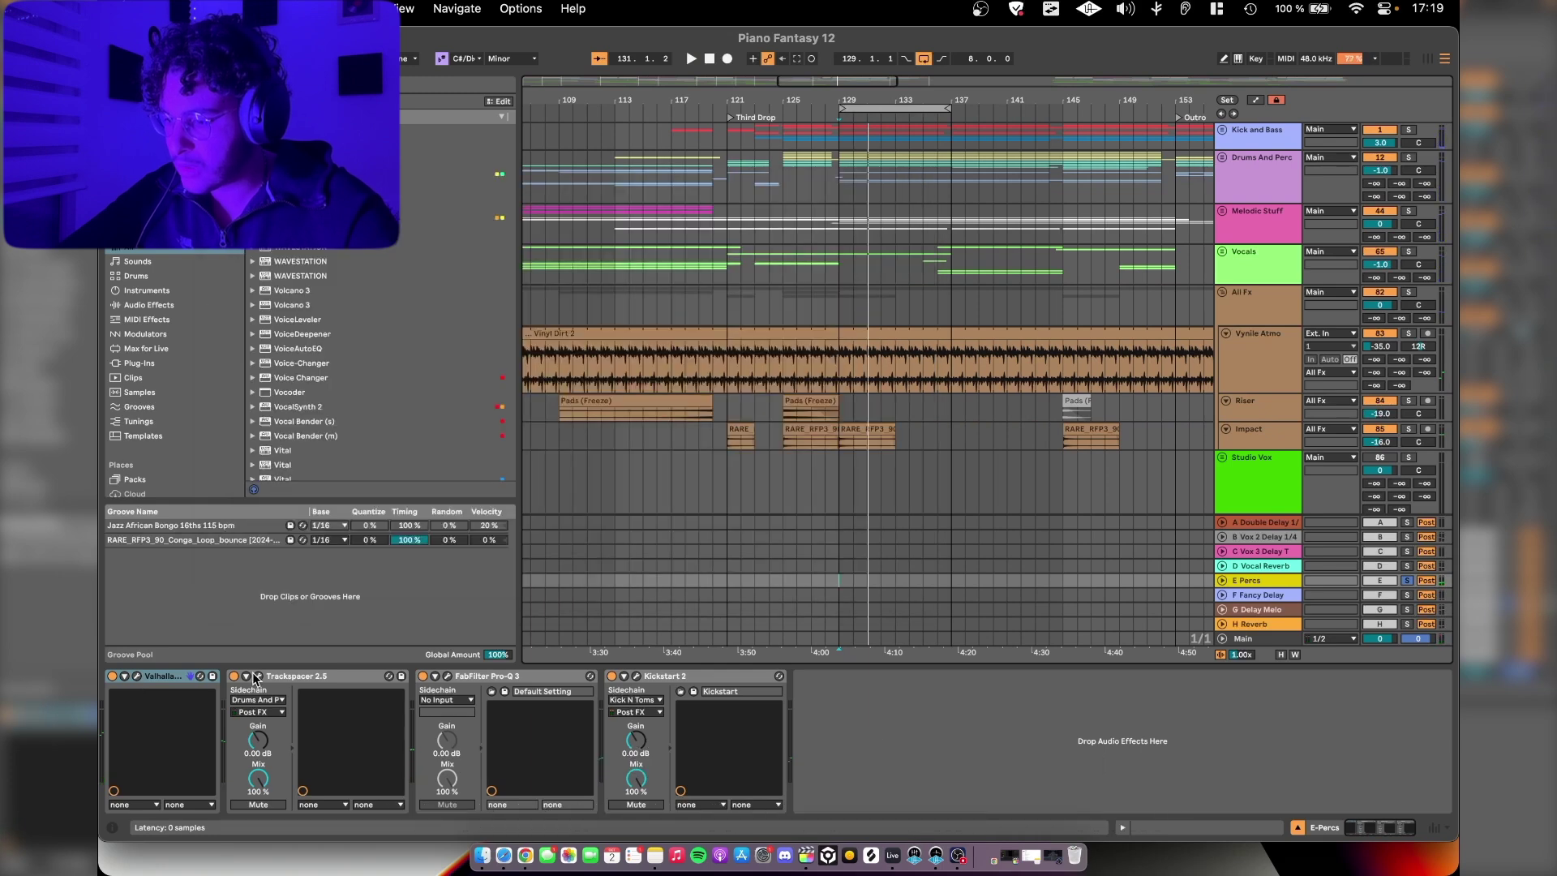
Step: Audition the E Percs return while examining its Trackspacer 2.5, FabFilter Pro-Q 3 and Kickstart 2 settings
{"action": "left_click", "coordinate": [257, 677]}
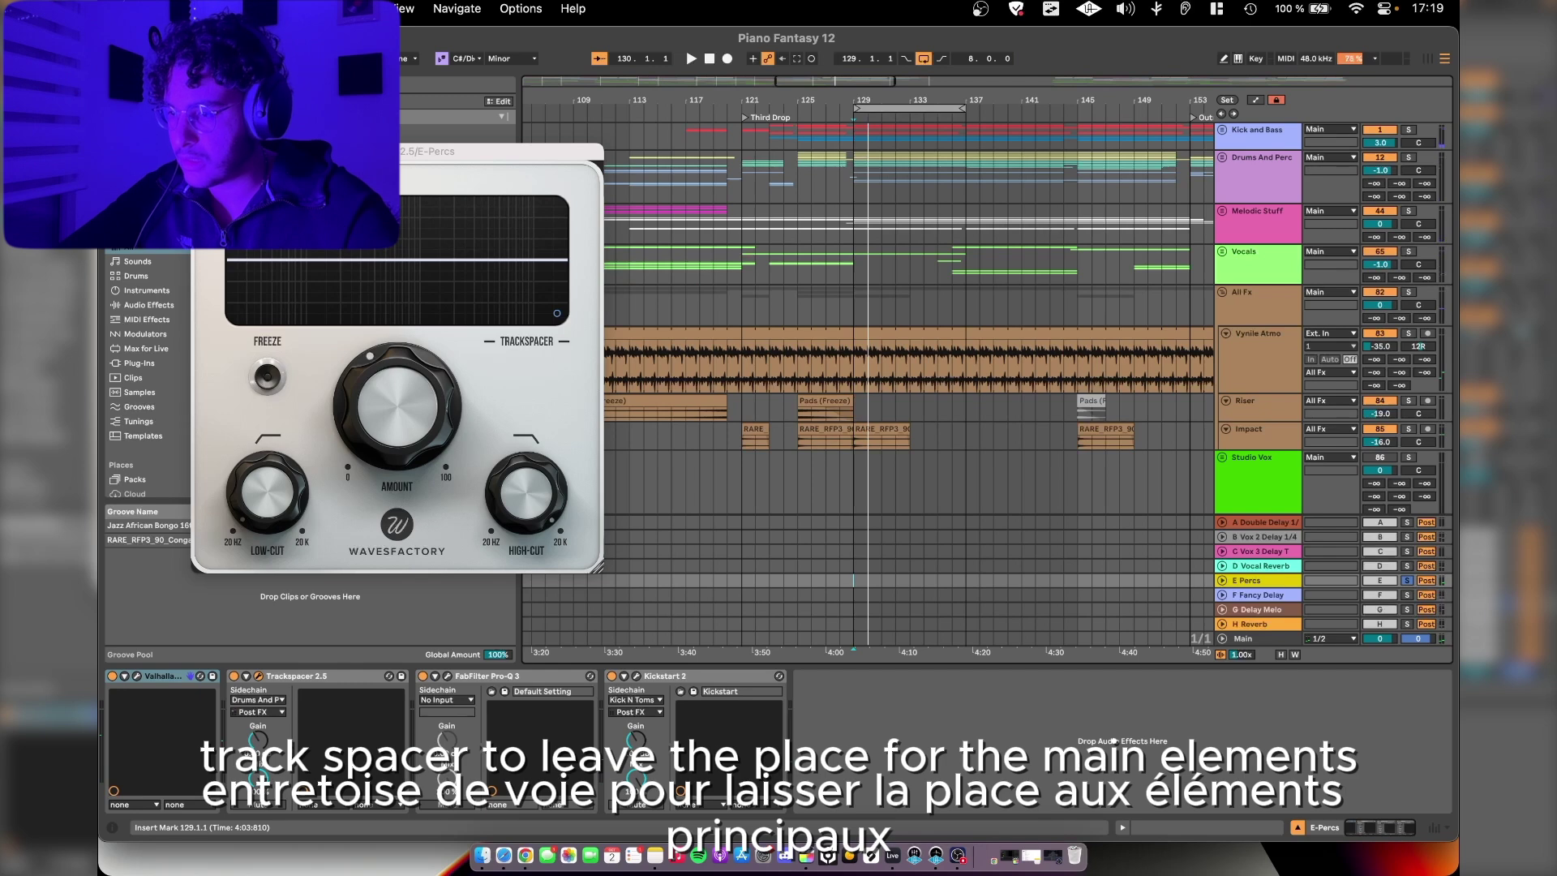
{"action": "left_click", "coordinate": [257, 677]}
{"action": "left_click", "coordinate": [448, 676]}
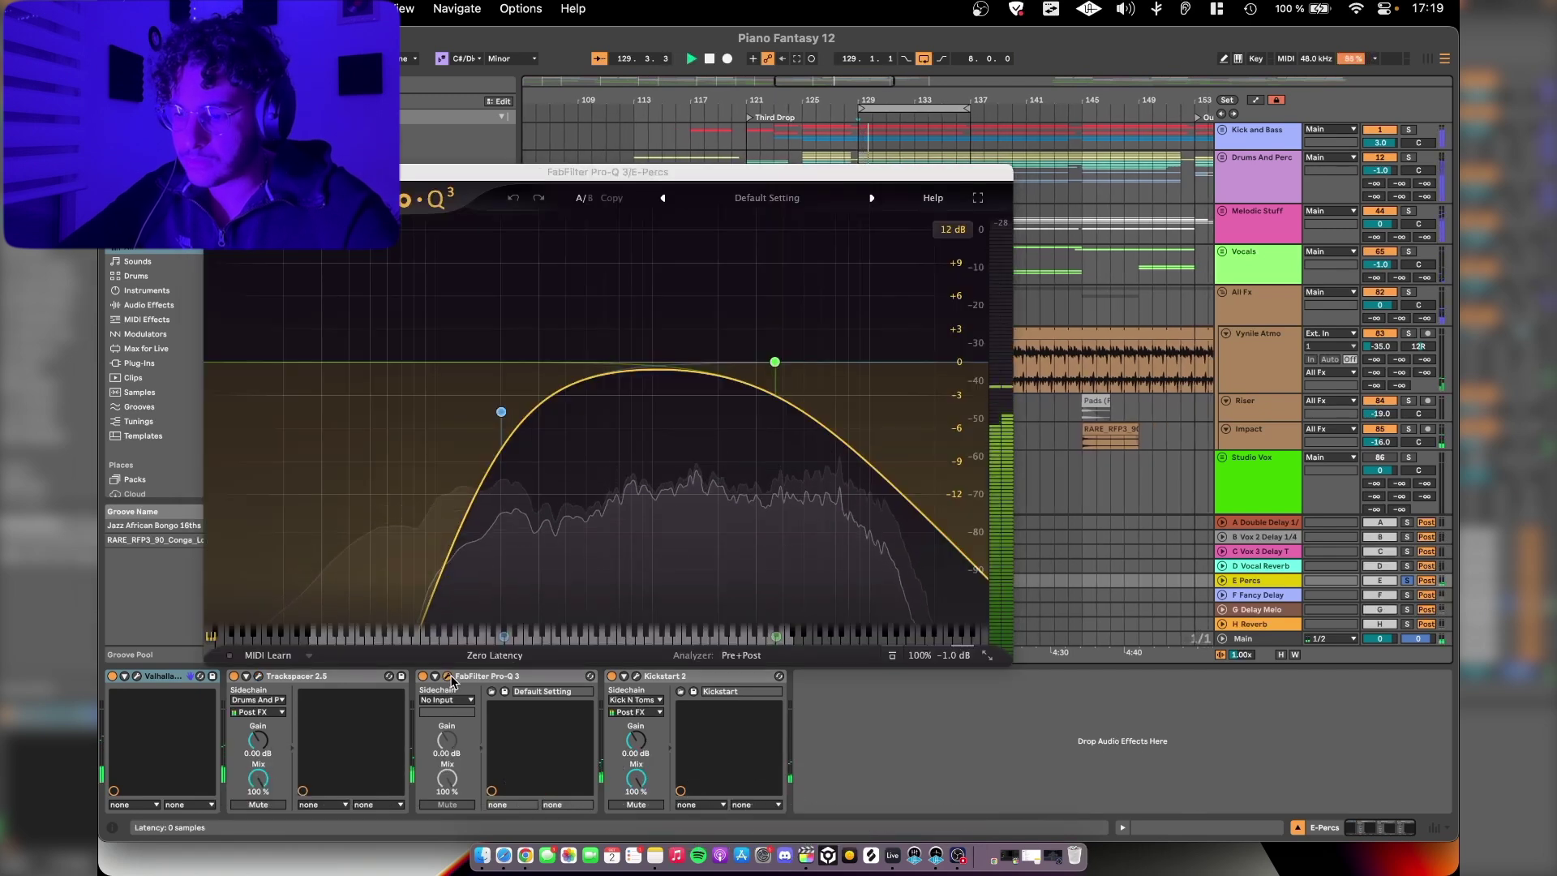
{"action": "left_click", "coordinate": [448, 676]}
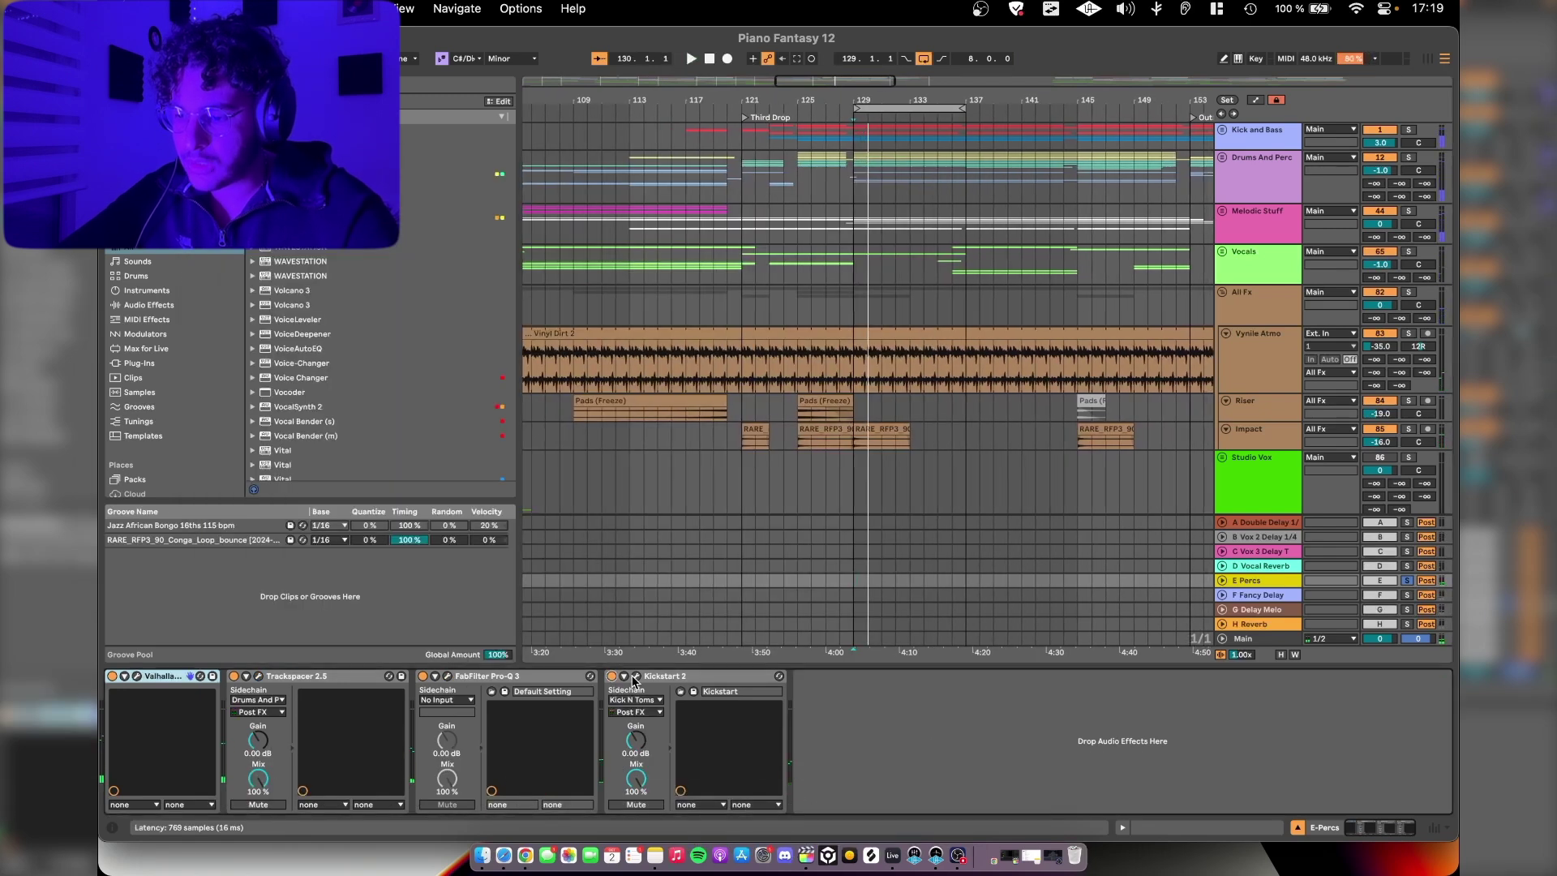
{"action": "left_click", "coordinate": [637, 676]}
{"action": "key", "text": "space"}
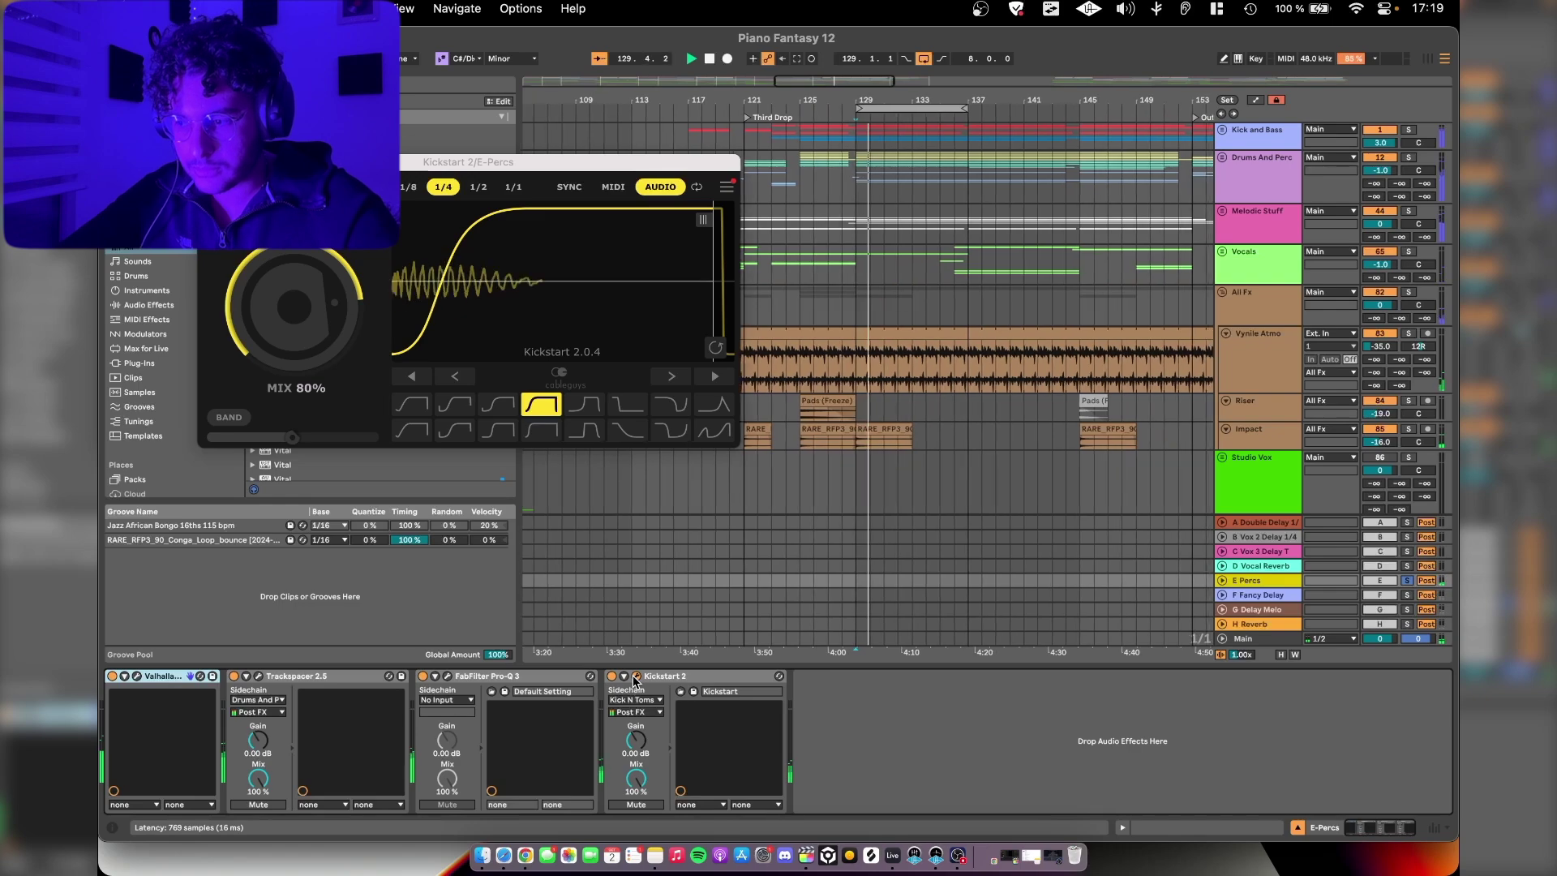
{"action": "left_click", "coordinate": [637, 676]}
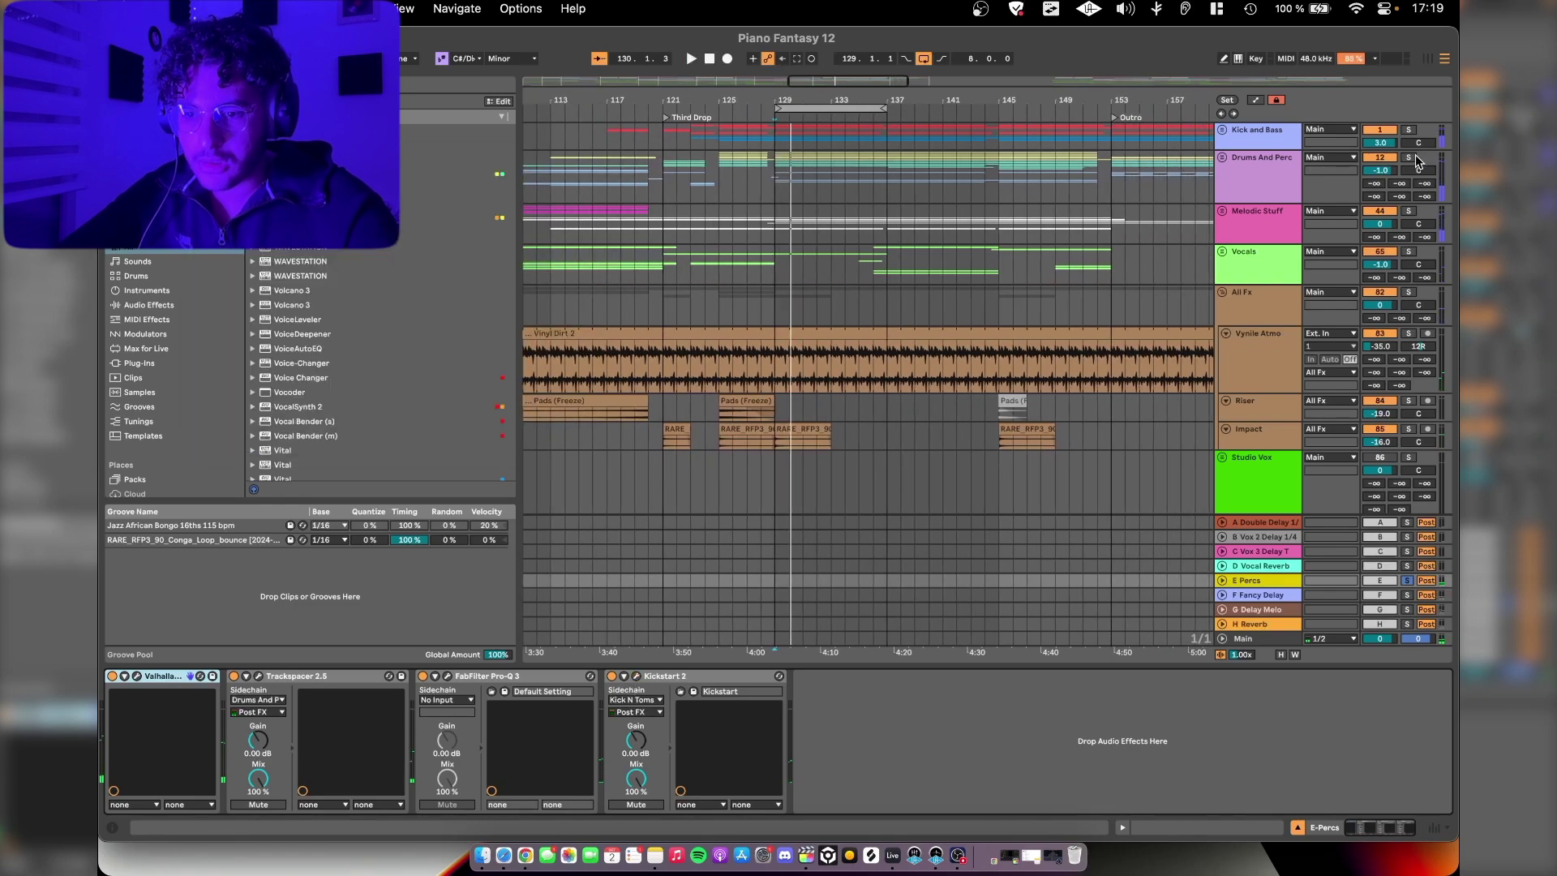
Step: Look inside the Kick and Bass group, fold it again and solo it alongside Drums And Perc
{"action": "left_click", "coordinate": [1221, 130]}
{"action": "left_click", "coordinate": [1101, 298]}
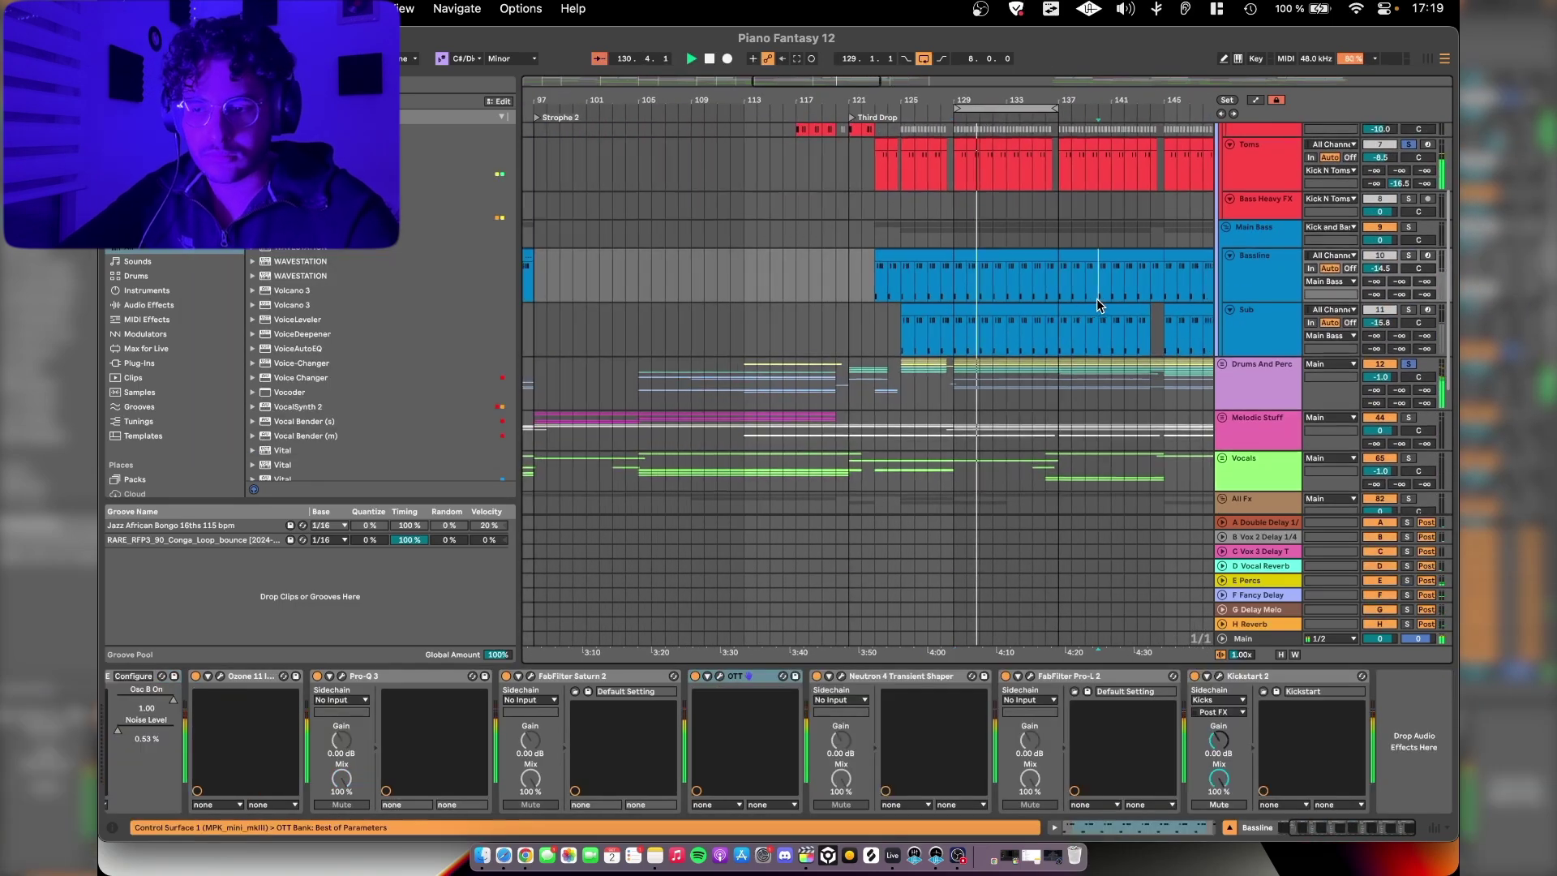
{"action": "scroll", "coordinate": [1096, 298], "scroll_direction": "up", "scroll_amount": 5}
{"action": "left_click", "coordinate": [1222, 130]}
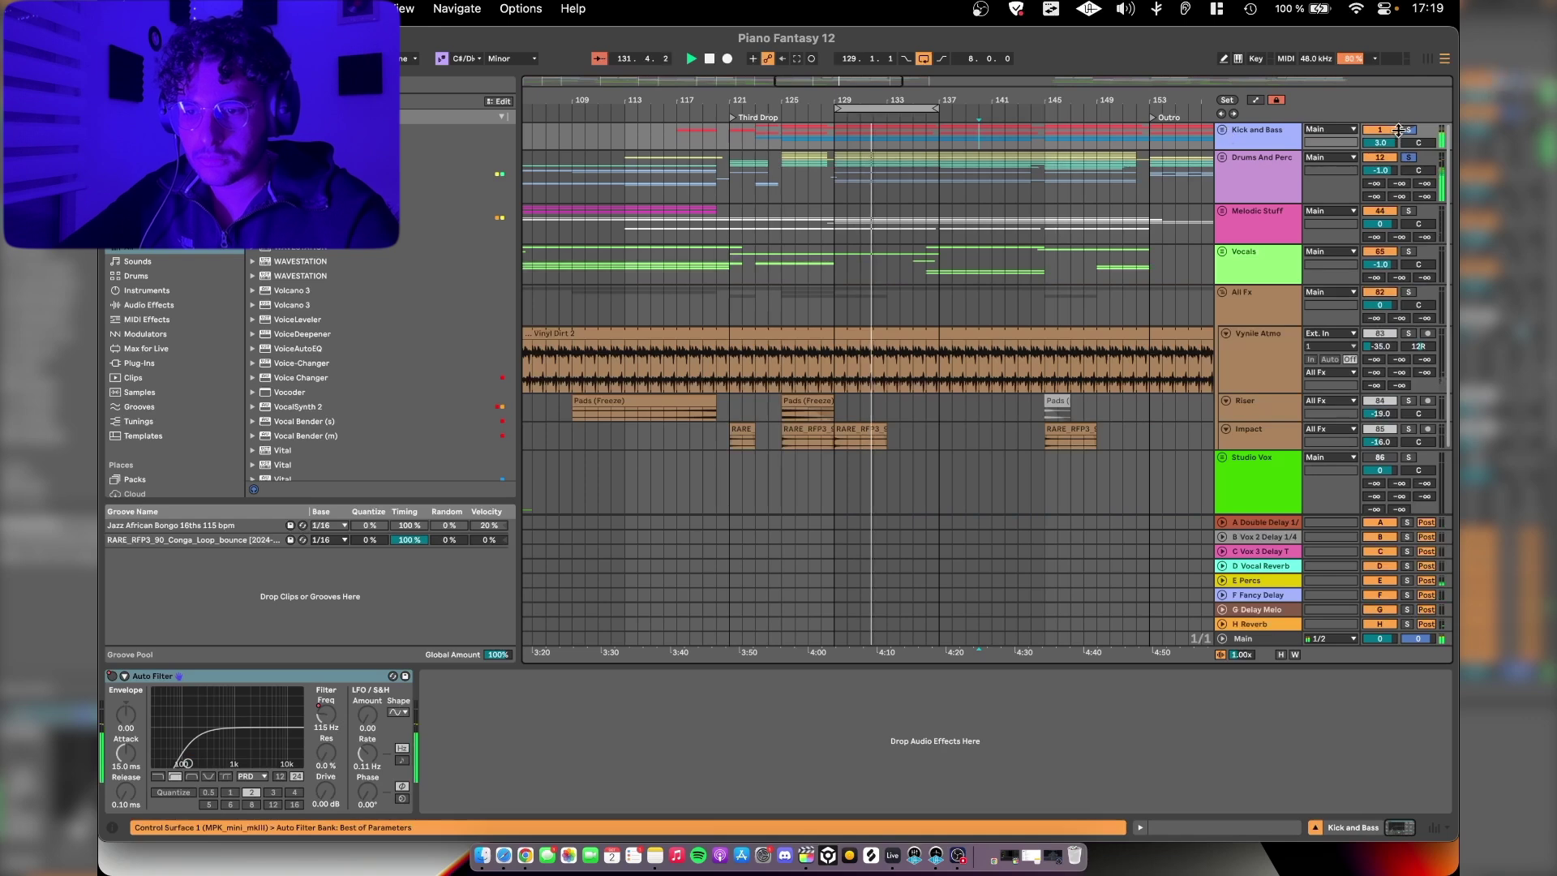
{"action": "scroll", "coordinate": [914, 139], "scroll_direction": "up", "scroll_amount": 3}
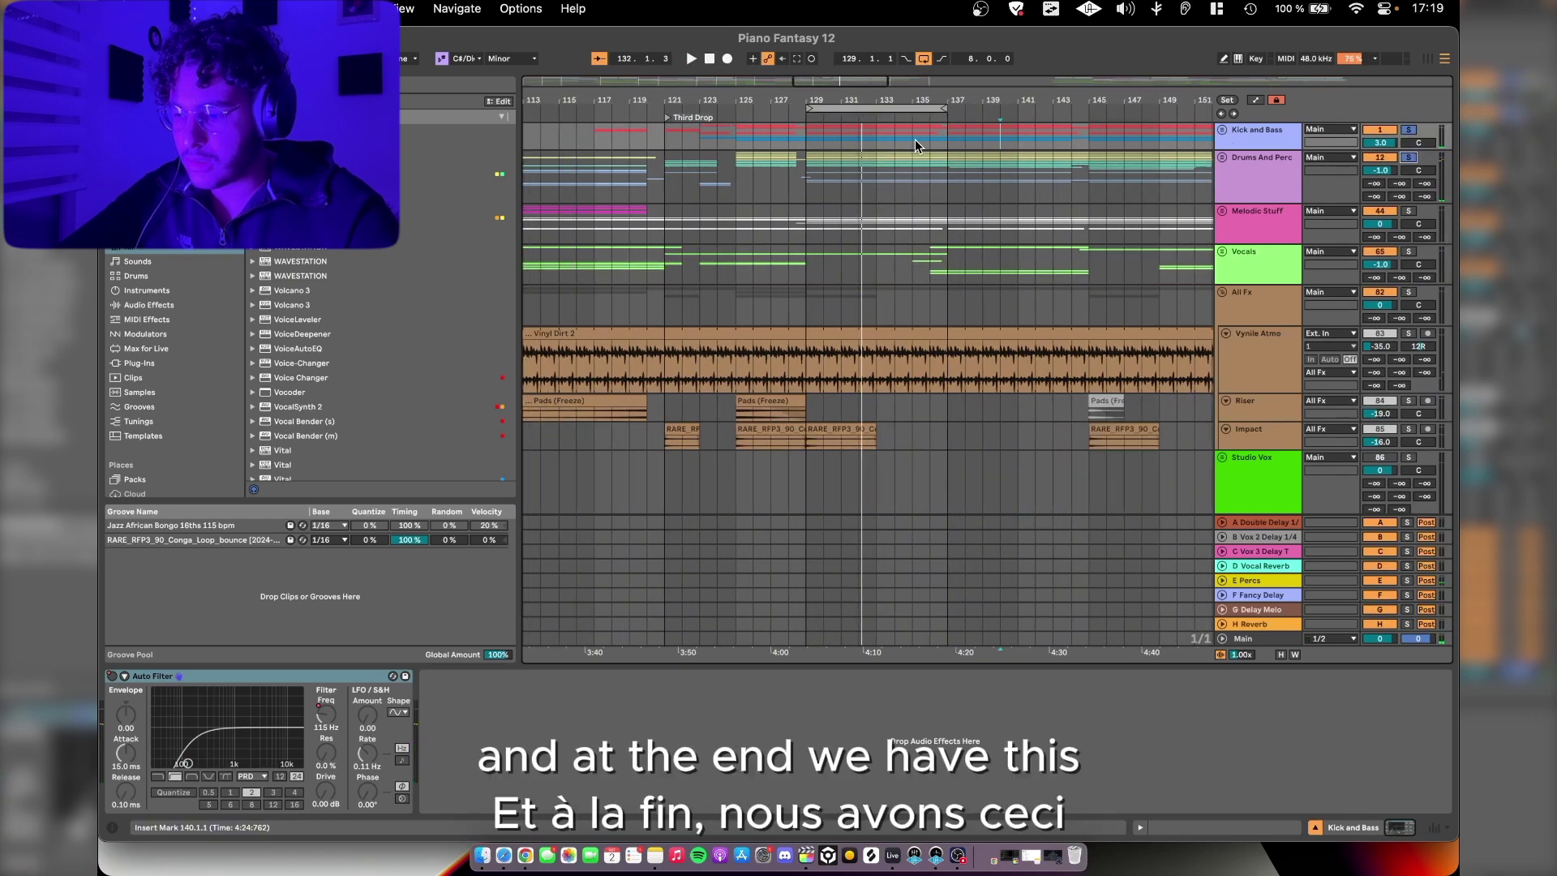
Step: Play bars 129 to 137 of Drums And Perc together with Kick and Bass and loop that range
{"action": "left_click_drag", "start_coordinate": [807, 183], "coordinate": [946, 179]}
{"action": "key", "text": "space"}
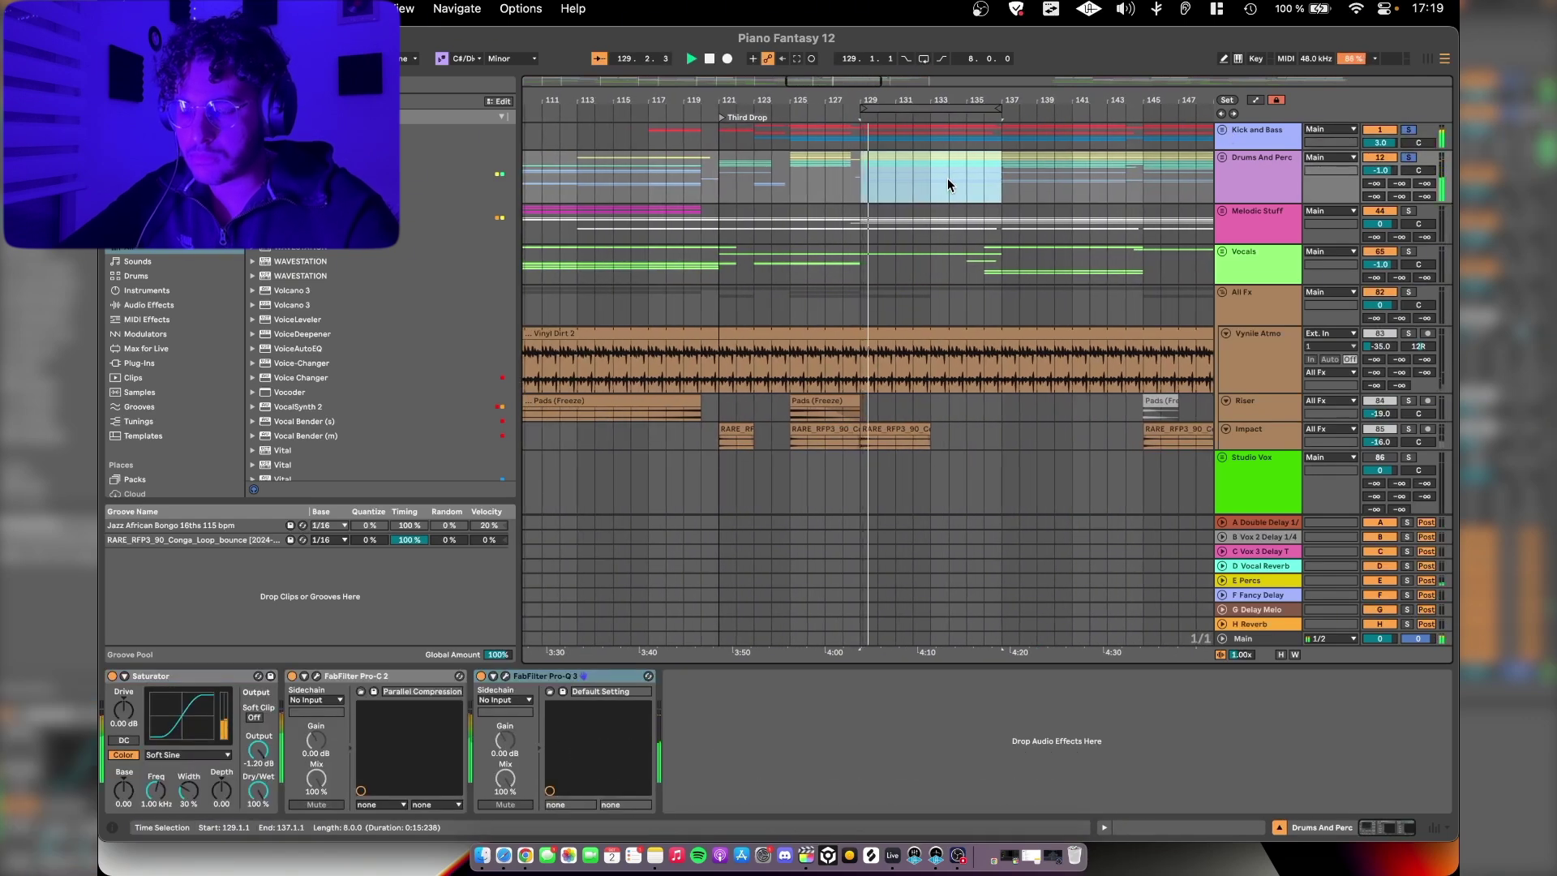
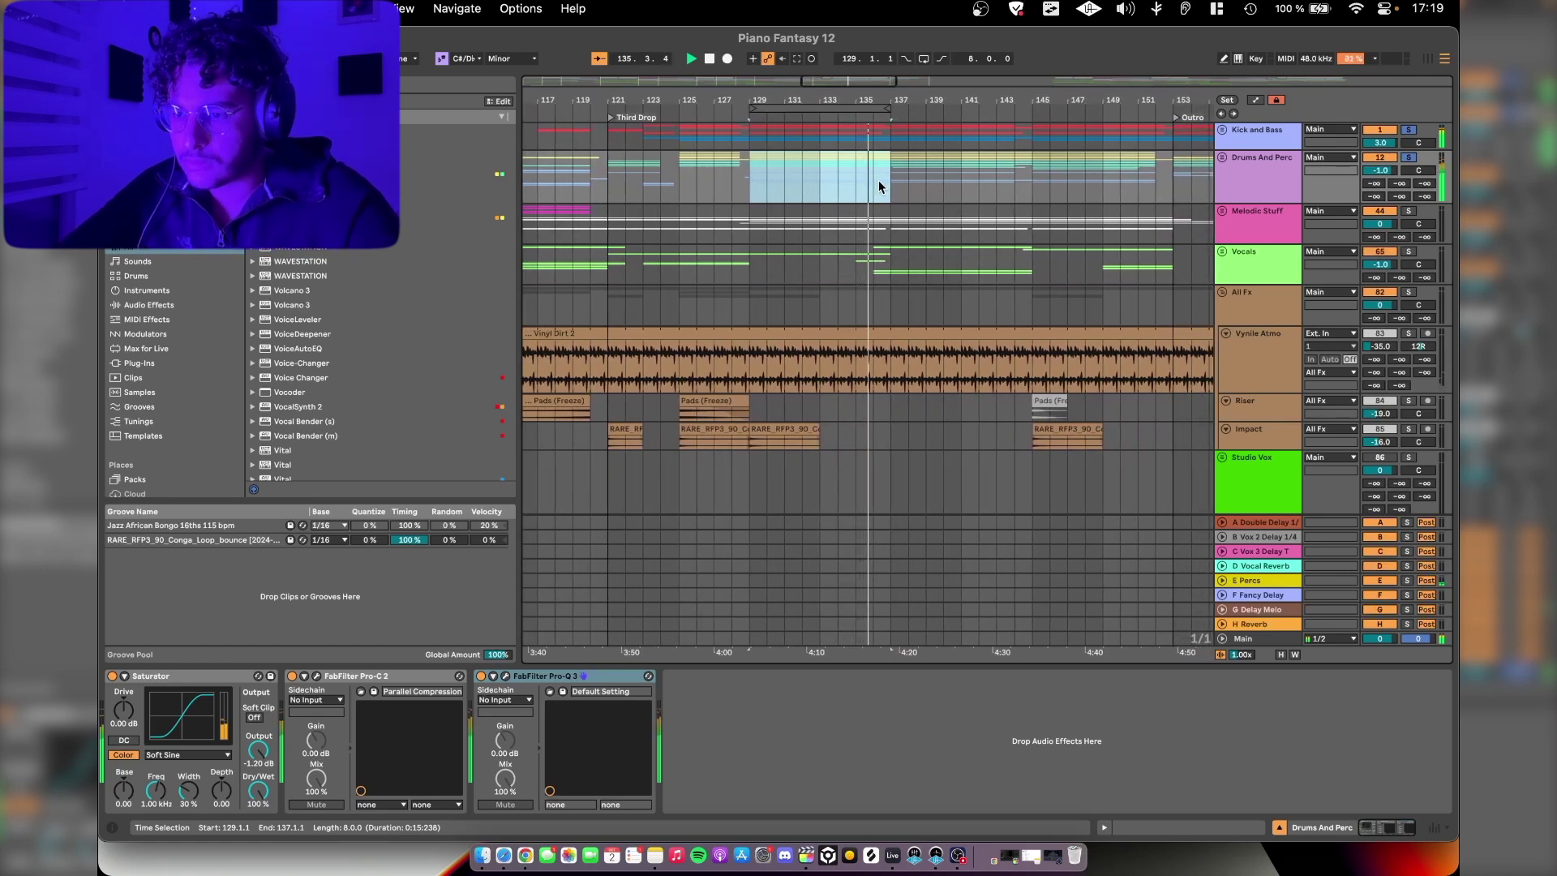
{"action": "key", "text": "super+l"}
{"action": "scroll", "coordinate": [906, 242], "scroll_direction": "up", "scroll_amount": 5}
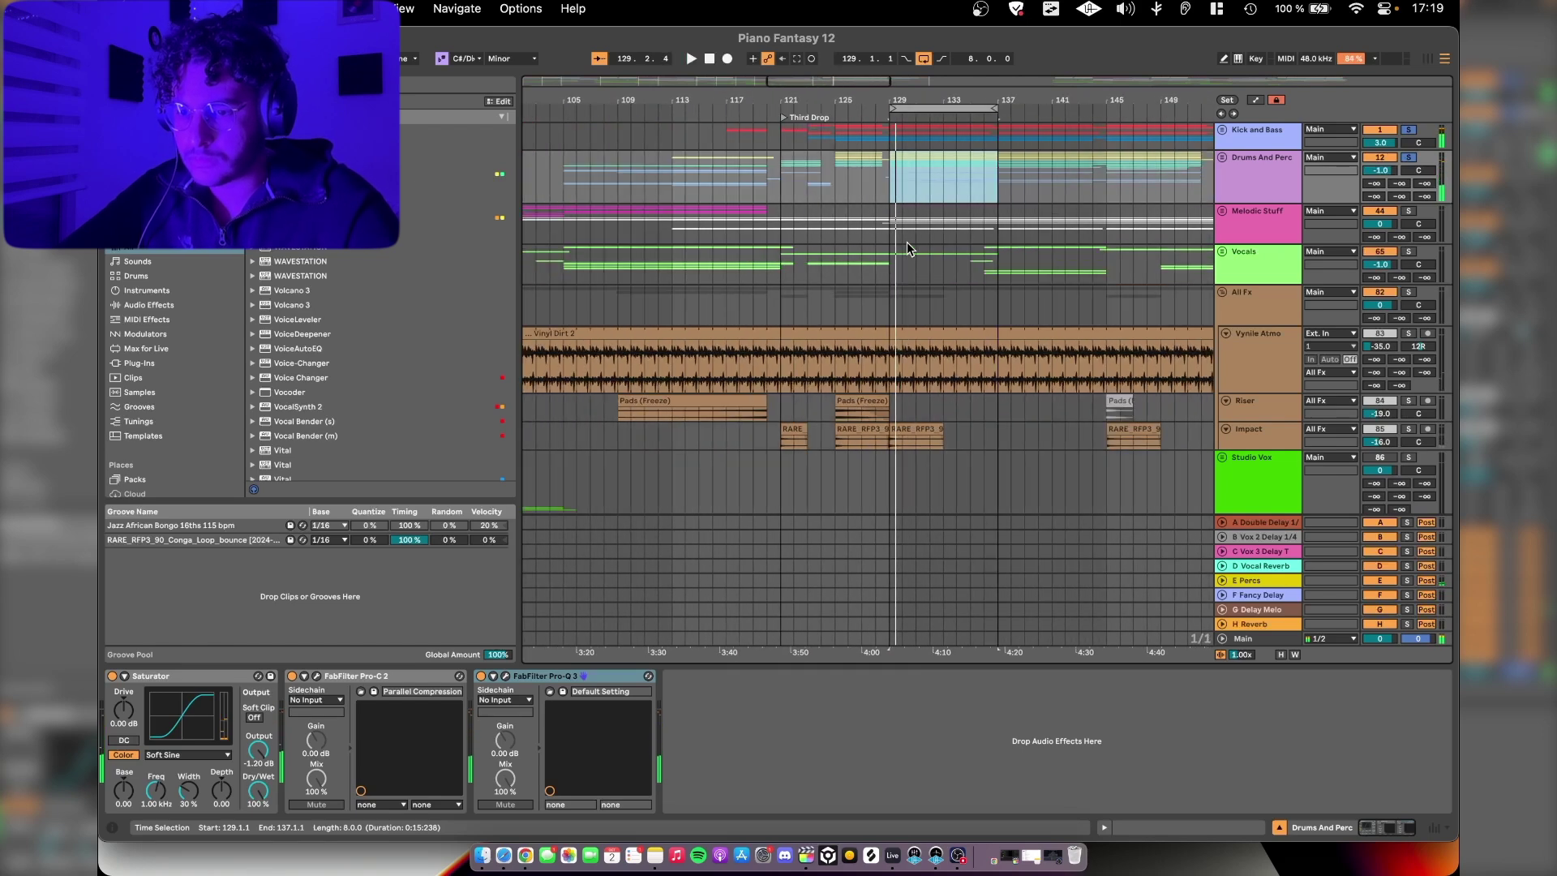
Step: Unfold the Melodic Stuff group down to the tracks of its Atmospheric Sounds and Atmo Grp subgroups
{"action": "left_click", "coordinate": [1227, 219]}
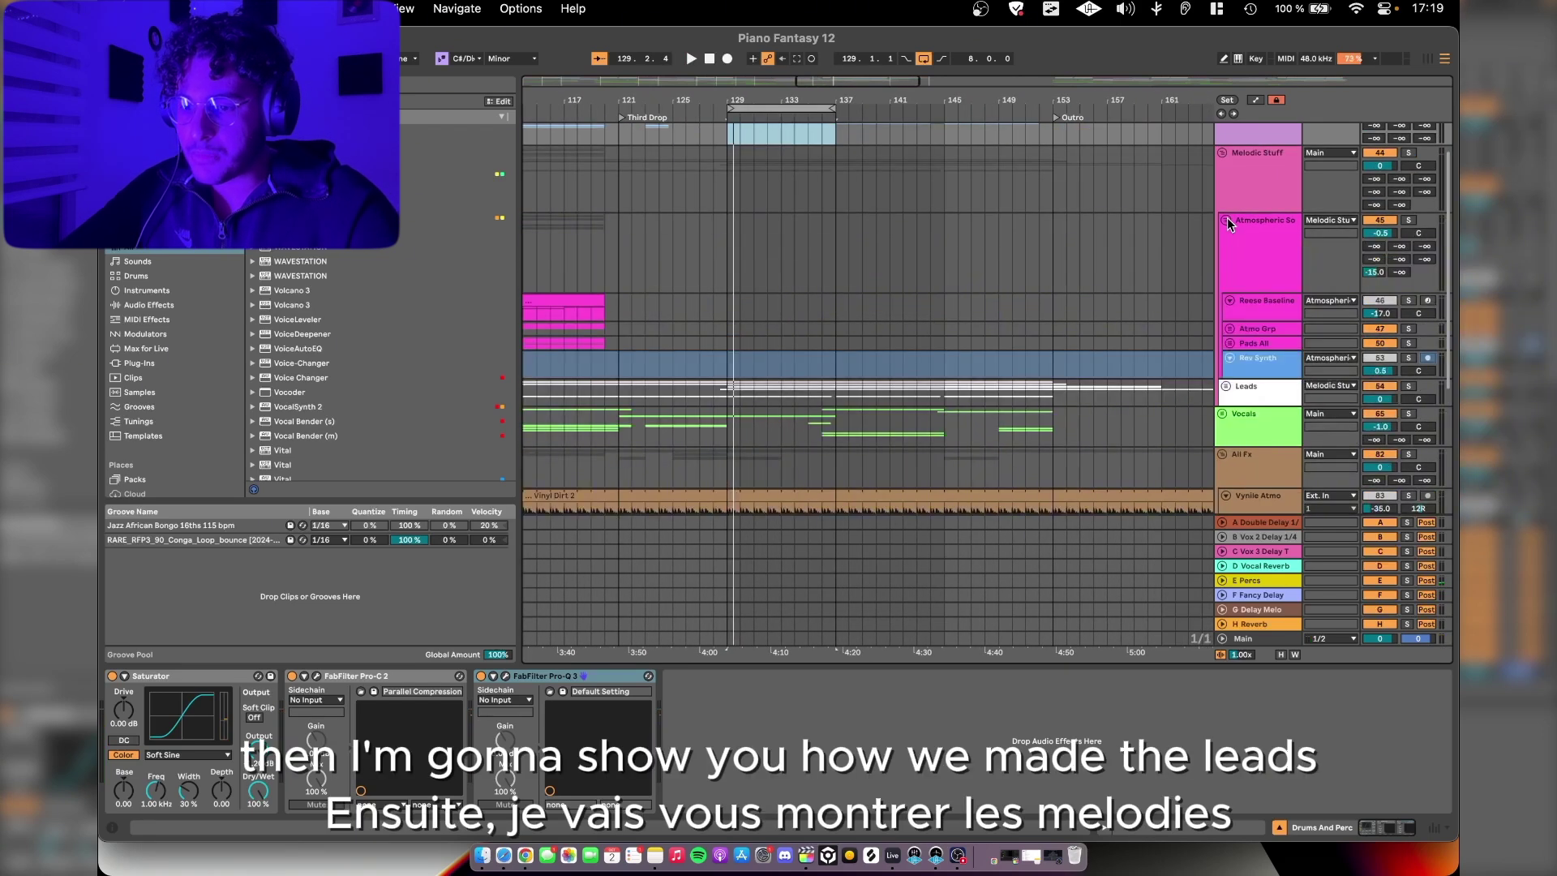
{"action": "scroll", "coordinate": [1063, 235], "scroll_direction": "down", "scroll_amount": 5}
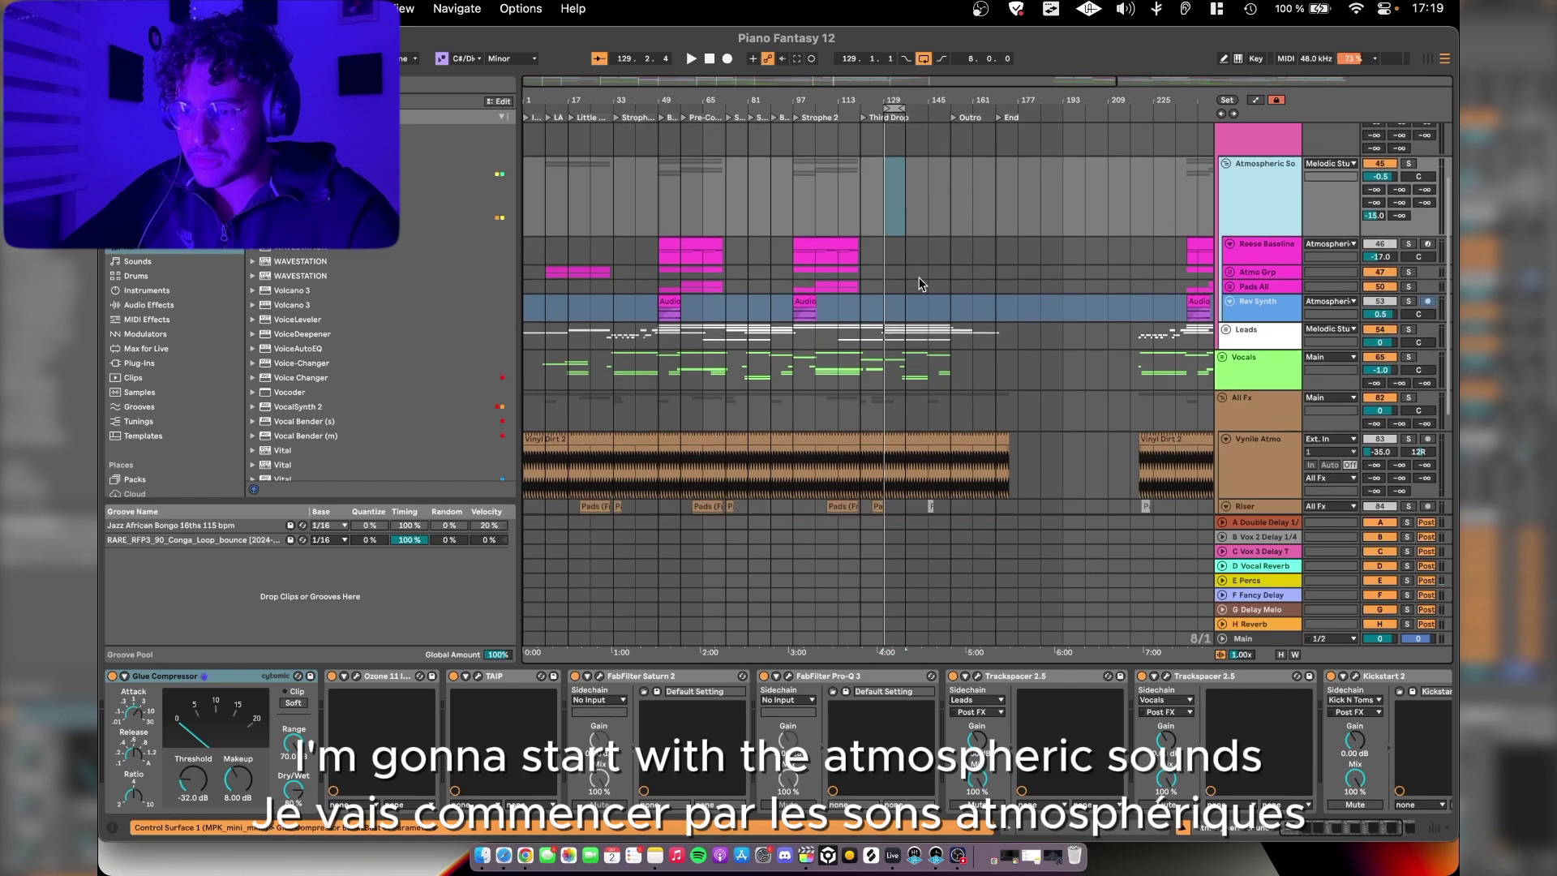
{"action": "scroll", "coordinate": [1112, 207], "scroll_direction": "up", "scroll_amount": 3}
{"action": "scroll", "coordinate": [1042, 357], "scroll_direction": "up", "scroll_amount": 2}
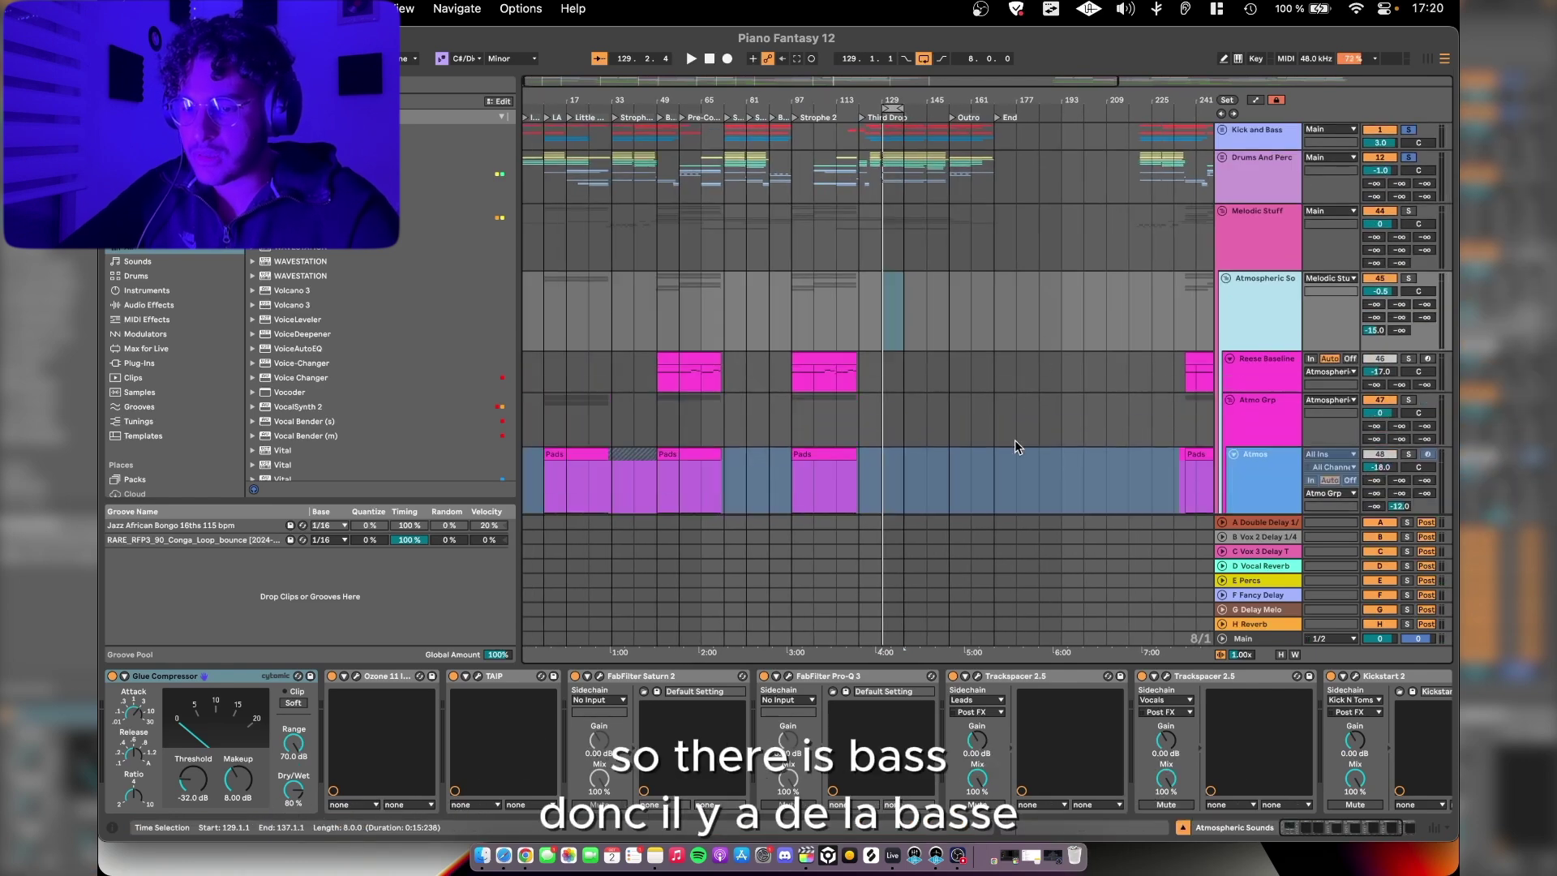
{"action": "scroll", "coordinate": [1014, 440], "scroll_direction": "down", "scroll_amount": 4}
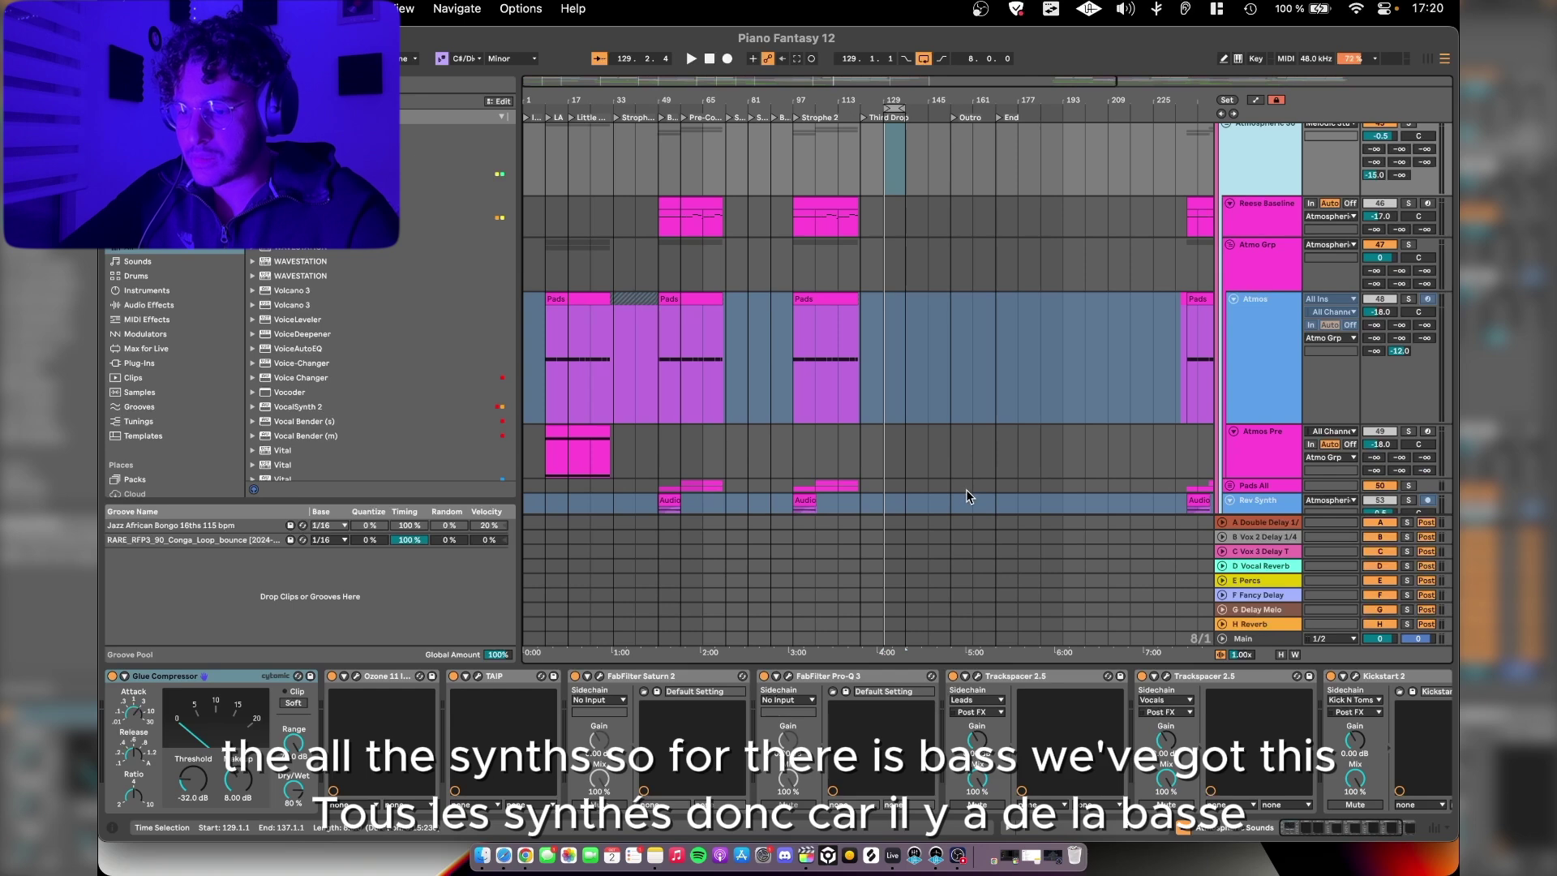
Step: Solo the Reese Baseline track and play its Strophe 2 clip from bar 105 with its MIDI notes shown
{"action": "left_click", "coordinate": [826, 219]}
{"action": "key", "text": "z"}
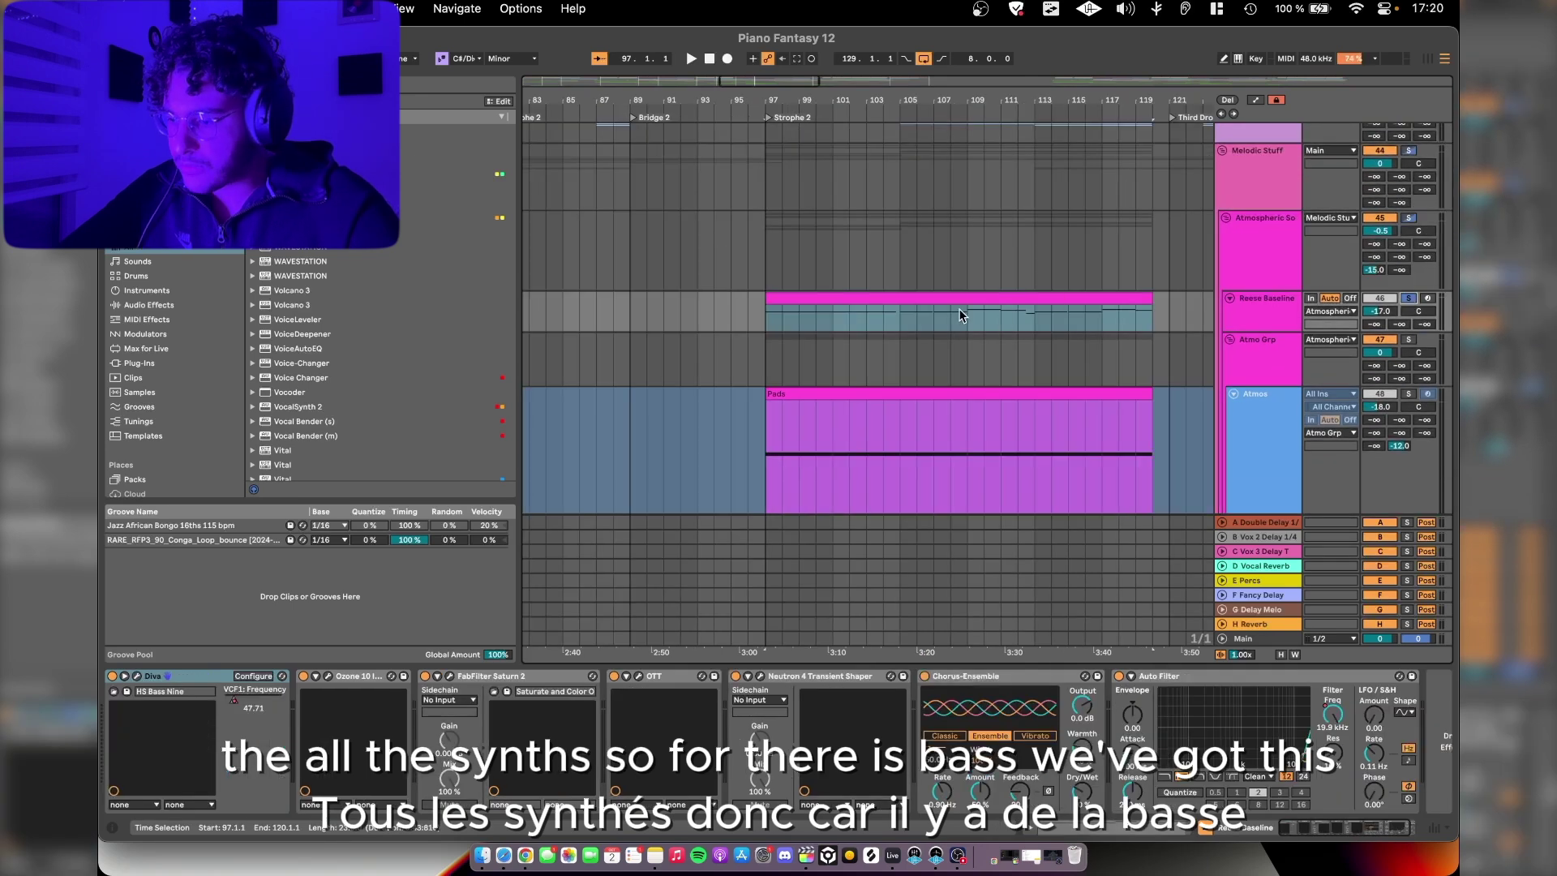
{"action": "key", "text": "x"}
{"action": "double_click", "coordinate": [996, 290]}
{"action": "key", "text": "space"}
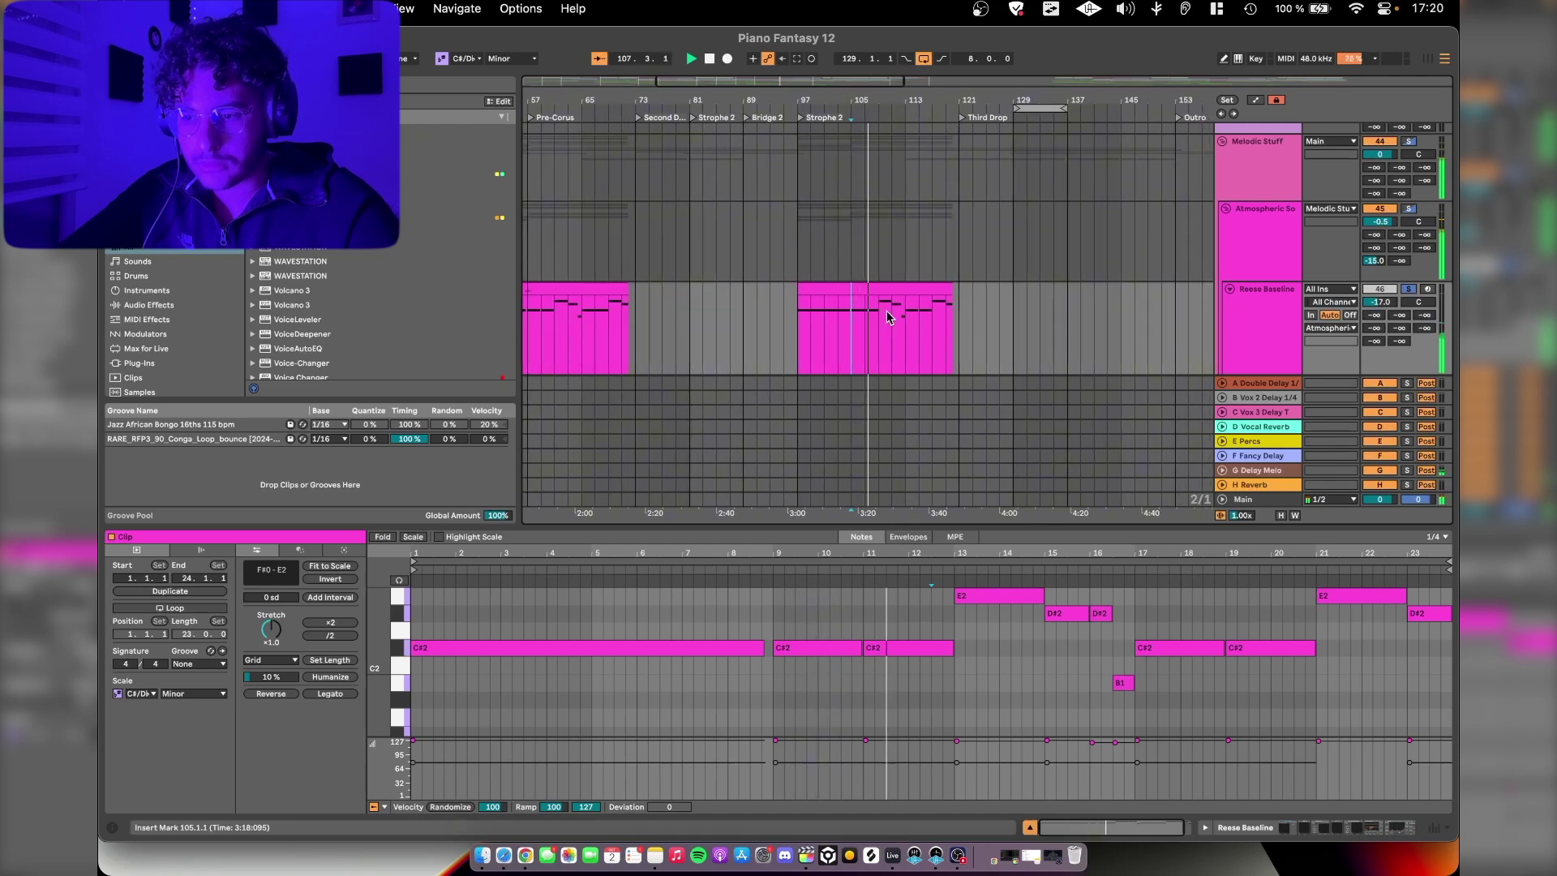
Step: Return to the Reese Baseline device chain and examine its Diva synth settings during playback
{"action": "key", "text": "shift+Tab"}
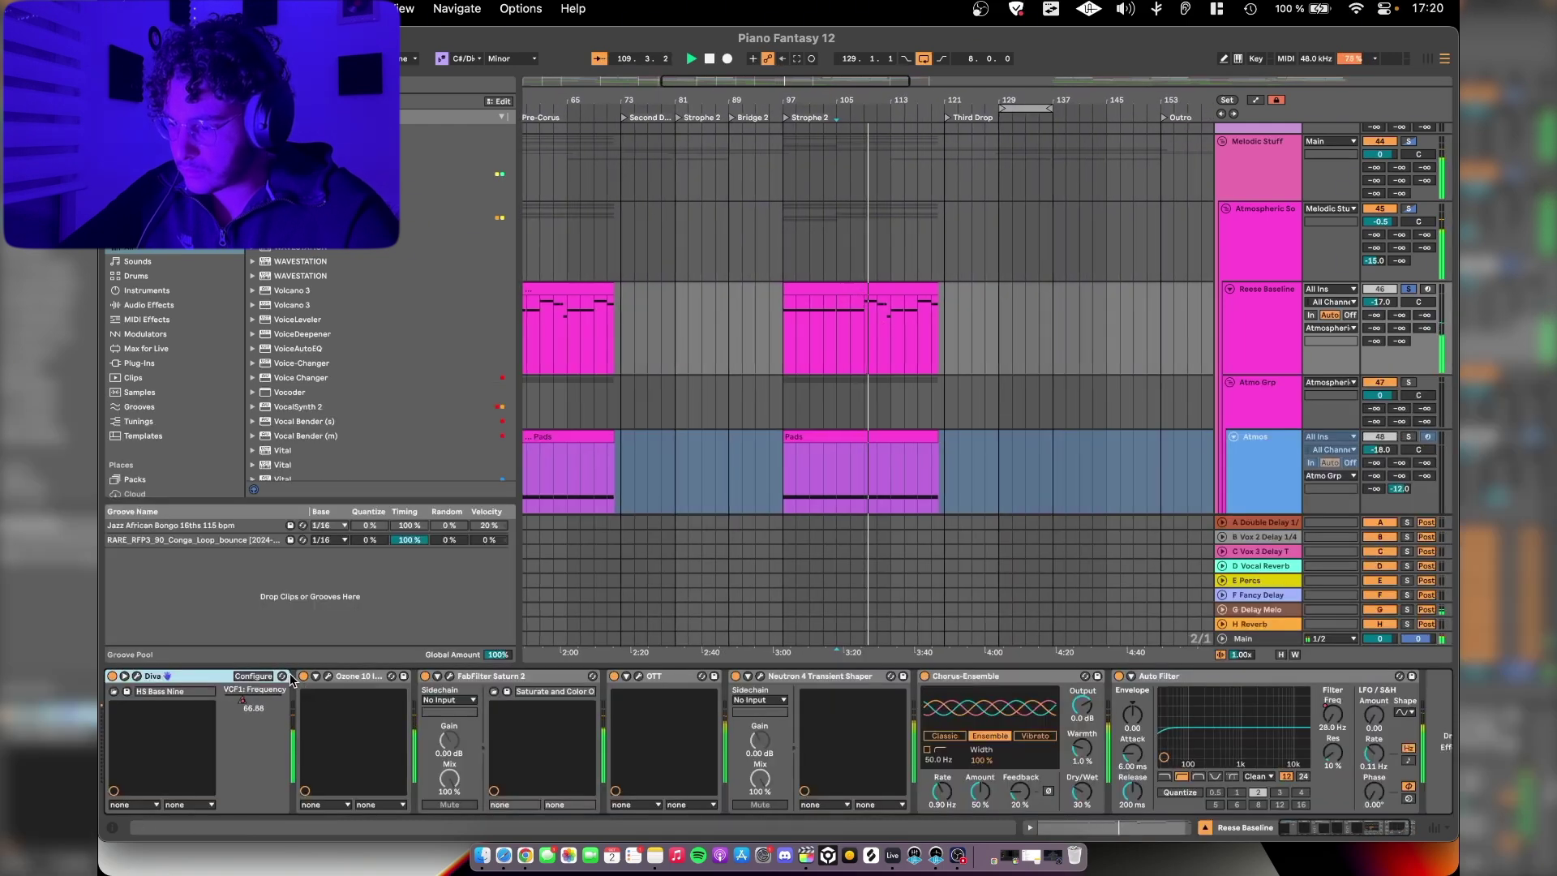
{"action": "left_click", "coordinate": [135, 676]}
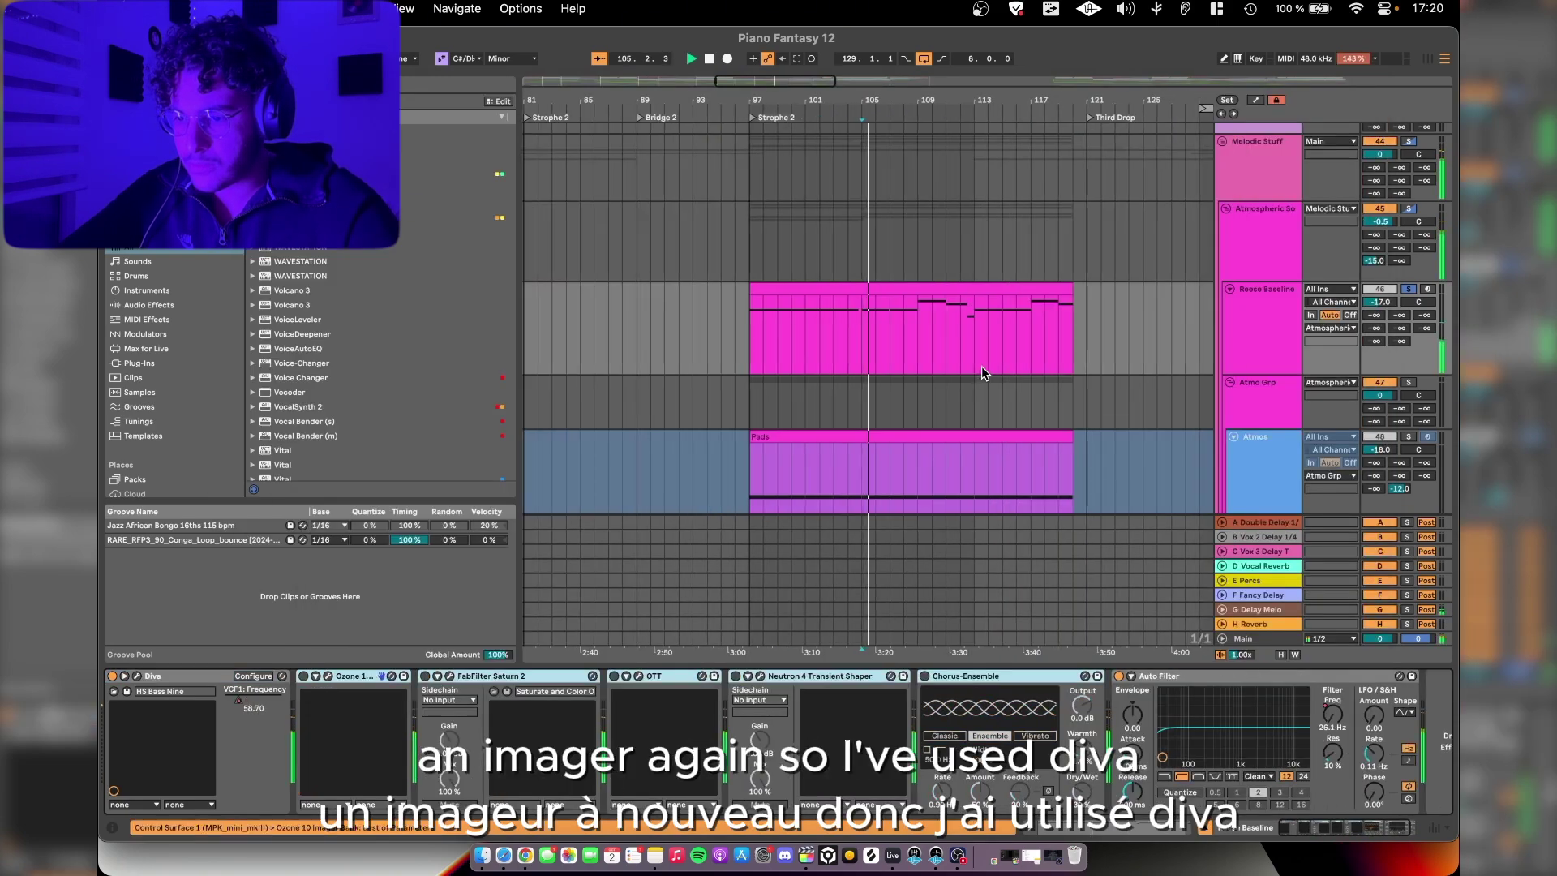
{"action": "left_click", "coordinate": [135, 677]}
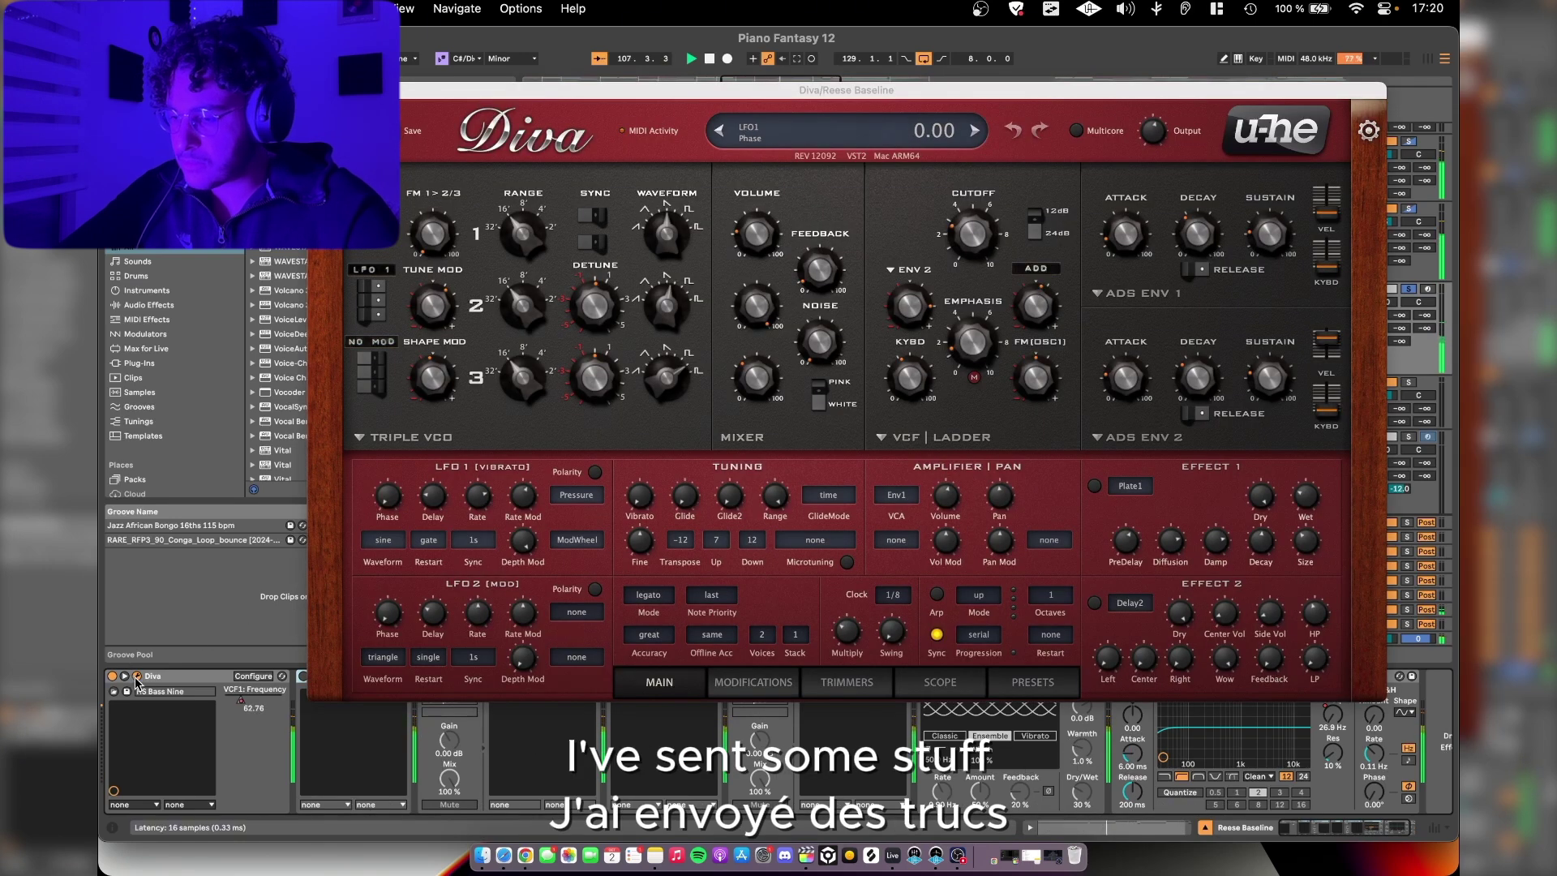
{"action": "left_click", "coordinate": [136, 676]}
Step: Examine the Diva VCF1 Frequency and Auto Filter Frequency automation of Reese Baseline, then hide the automation lanes
{"action": "scroll", "coordinate": [959, 419], "scroll_direction": "down", "scroll_amount": 2}
{"action": "scroll", "coordinate": [959, 419], "scroll_direction": "left", "scroll_amount": 2}
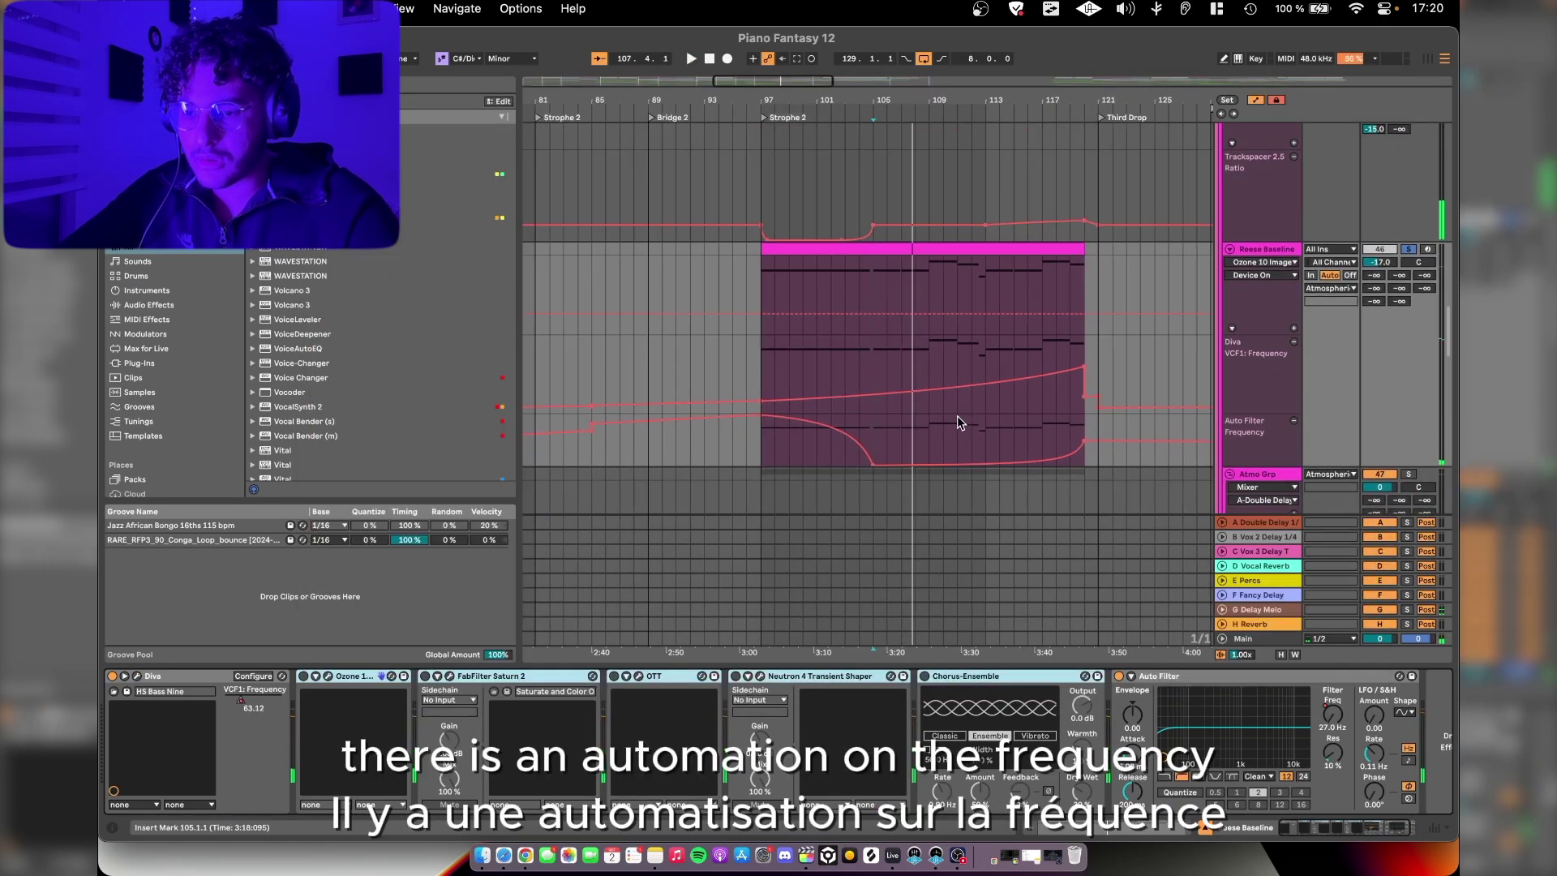
{"action": "key", "text": "a"}
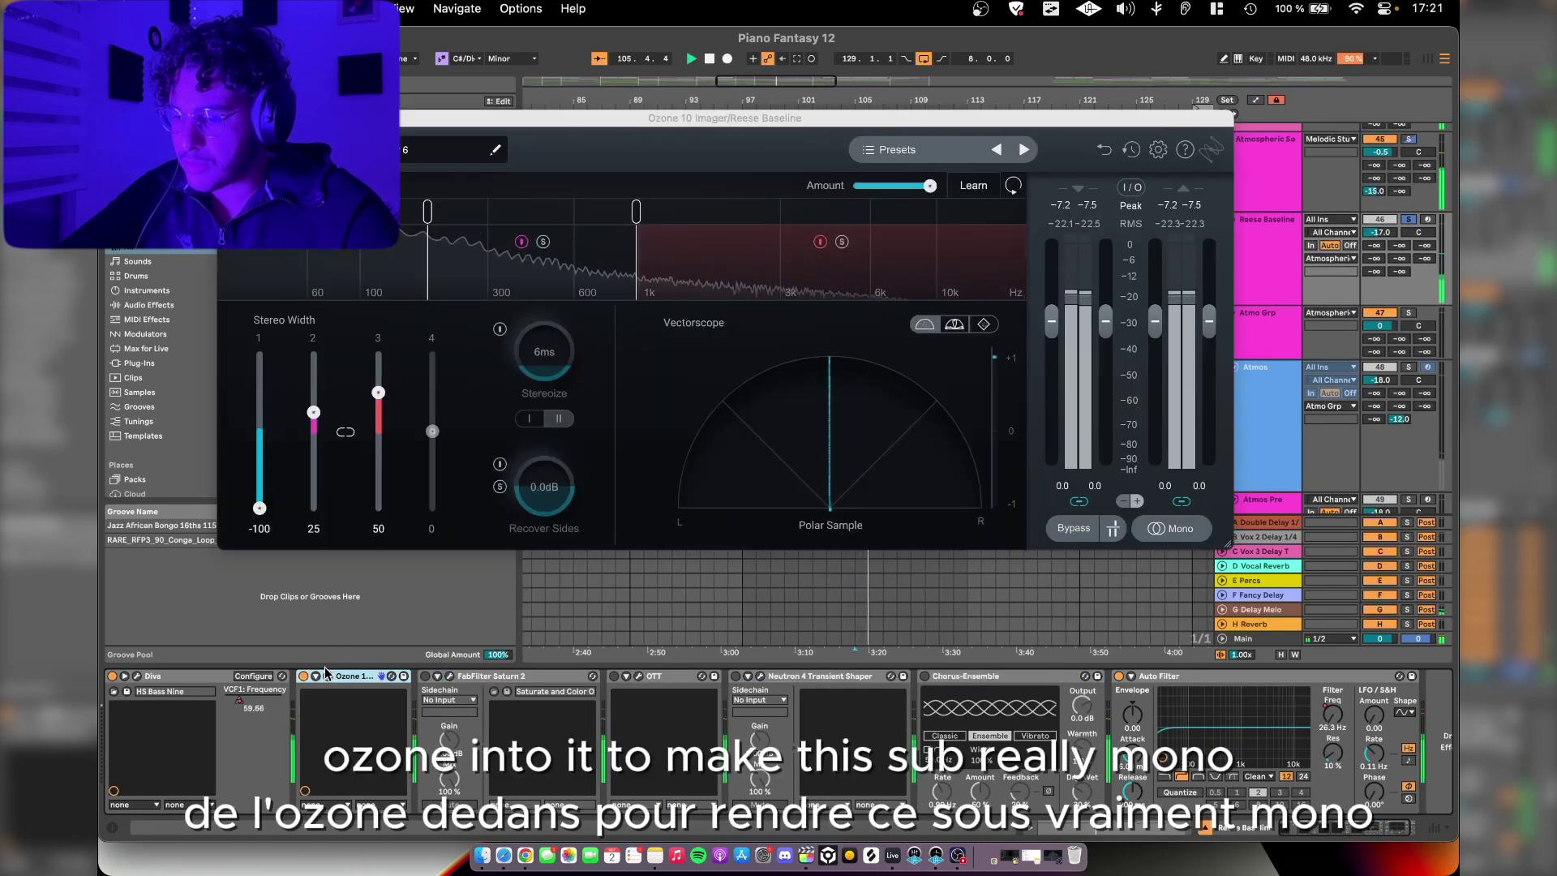
Step: Close the Ozone 10 Imager and examine the FabFilter Saturn 2 and OTT settings on Reese Baseline
{"action": "left_click", "coordinate": [328, 676]}
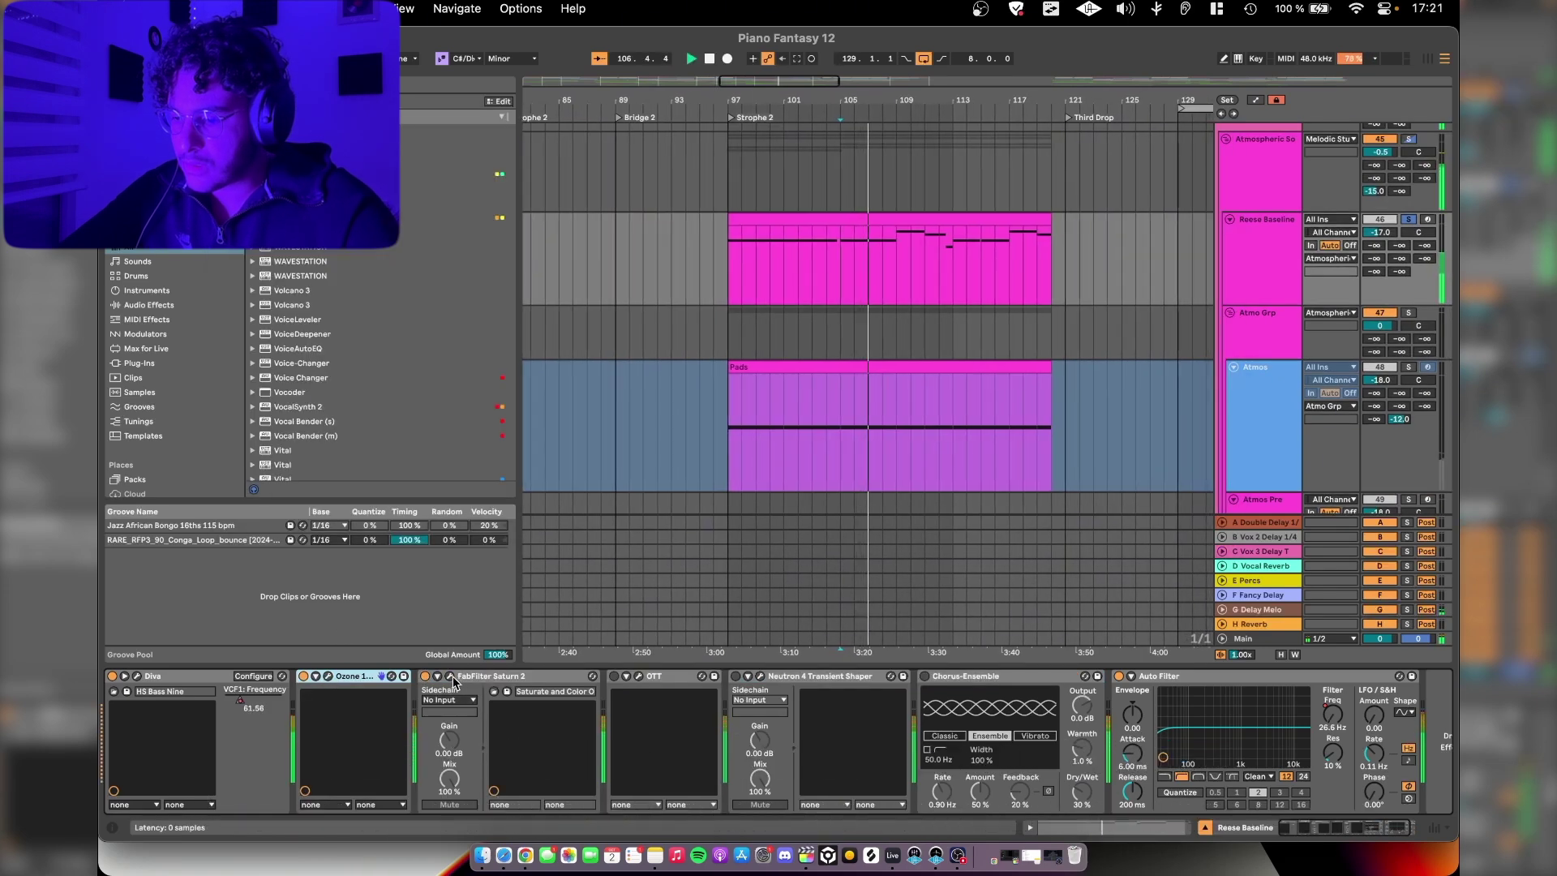
{"action": "left_click", "coordinate": [450, 676]}
{"action": "left_click", "coordinate": [450, 676]}
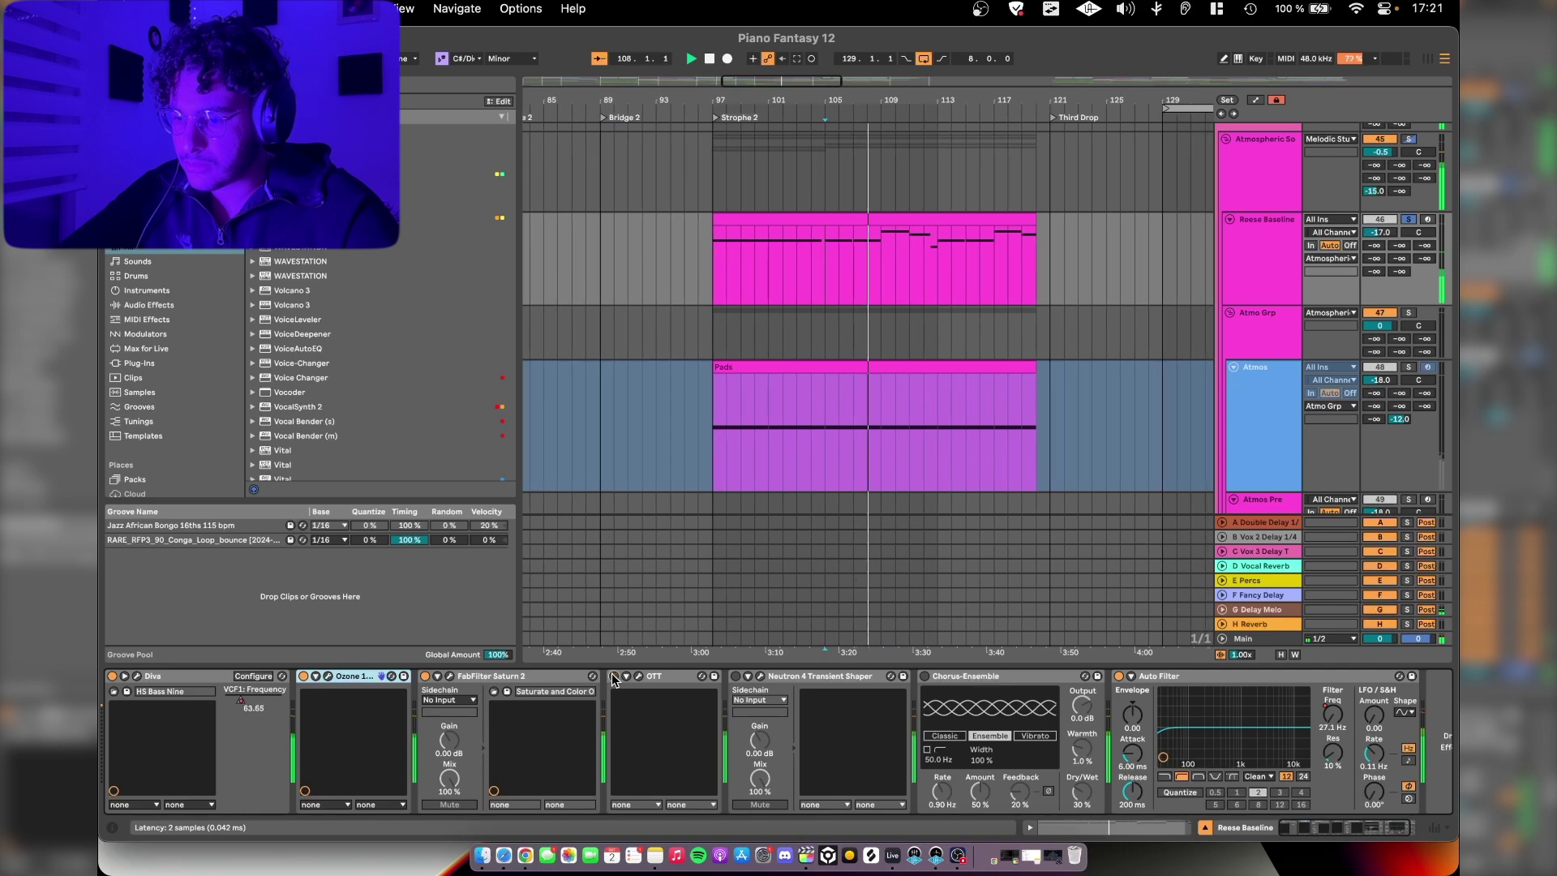
{"action": "left_click", "coordinate": [640, 677]}
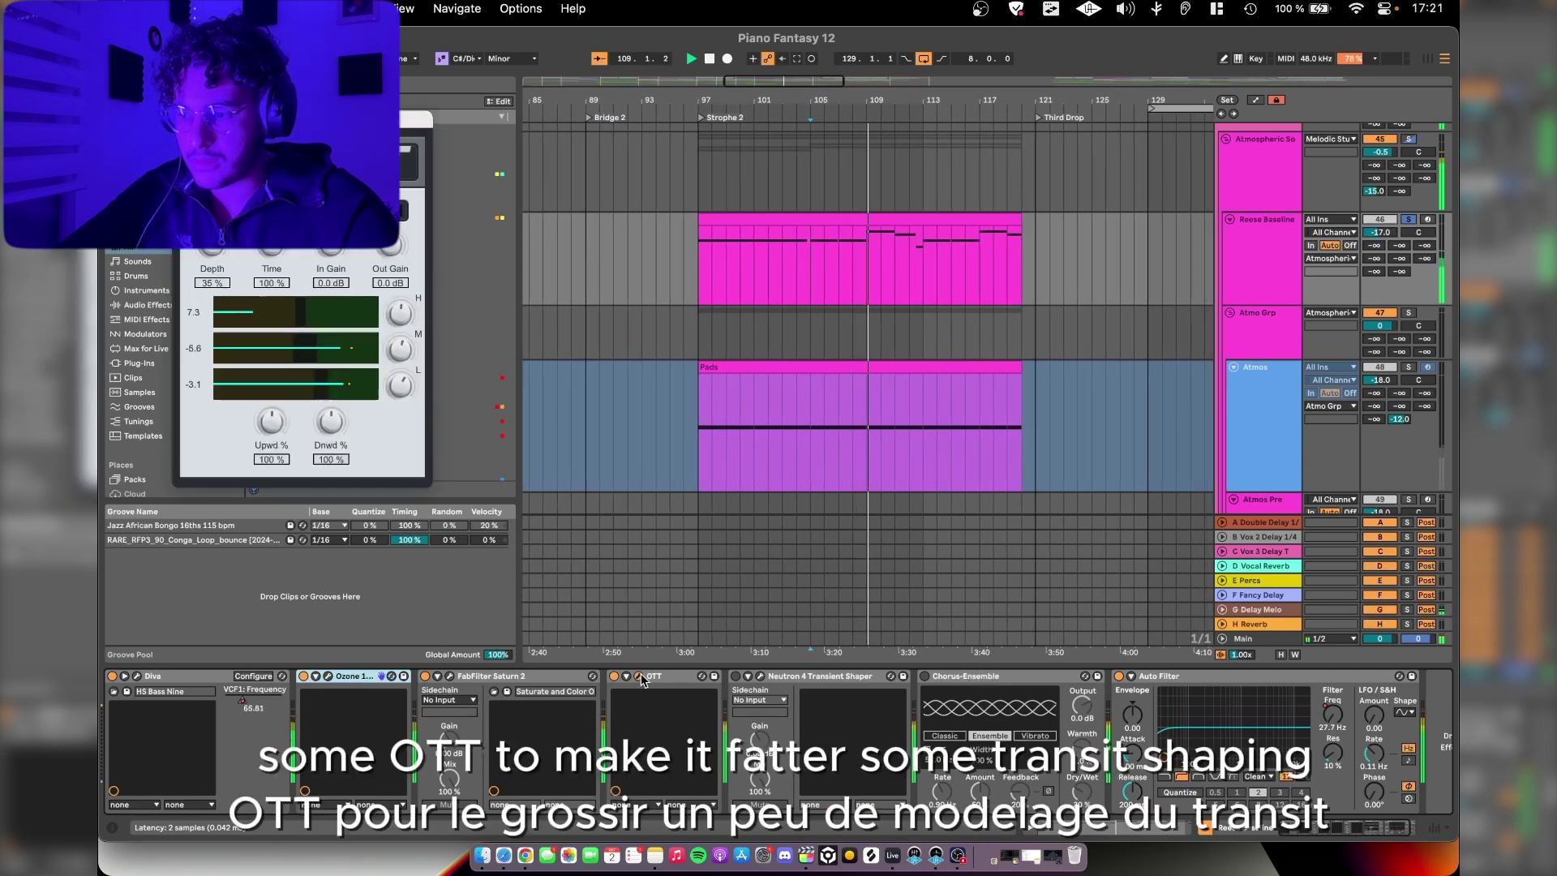
{"action": "left_click", "coordinate": [640, 676]}
Step: Turn on Neutron 4 Transient Shaper and Chorus-Ensemble on Reese Baseline, examining the transient shaper's settings in between
{"action": "left_click", "coordinate": [737, 677]}
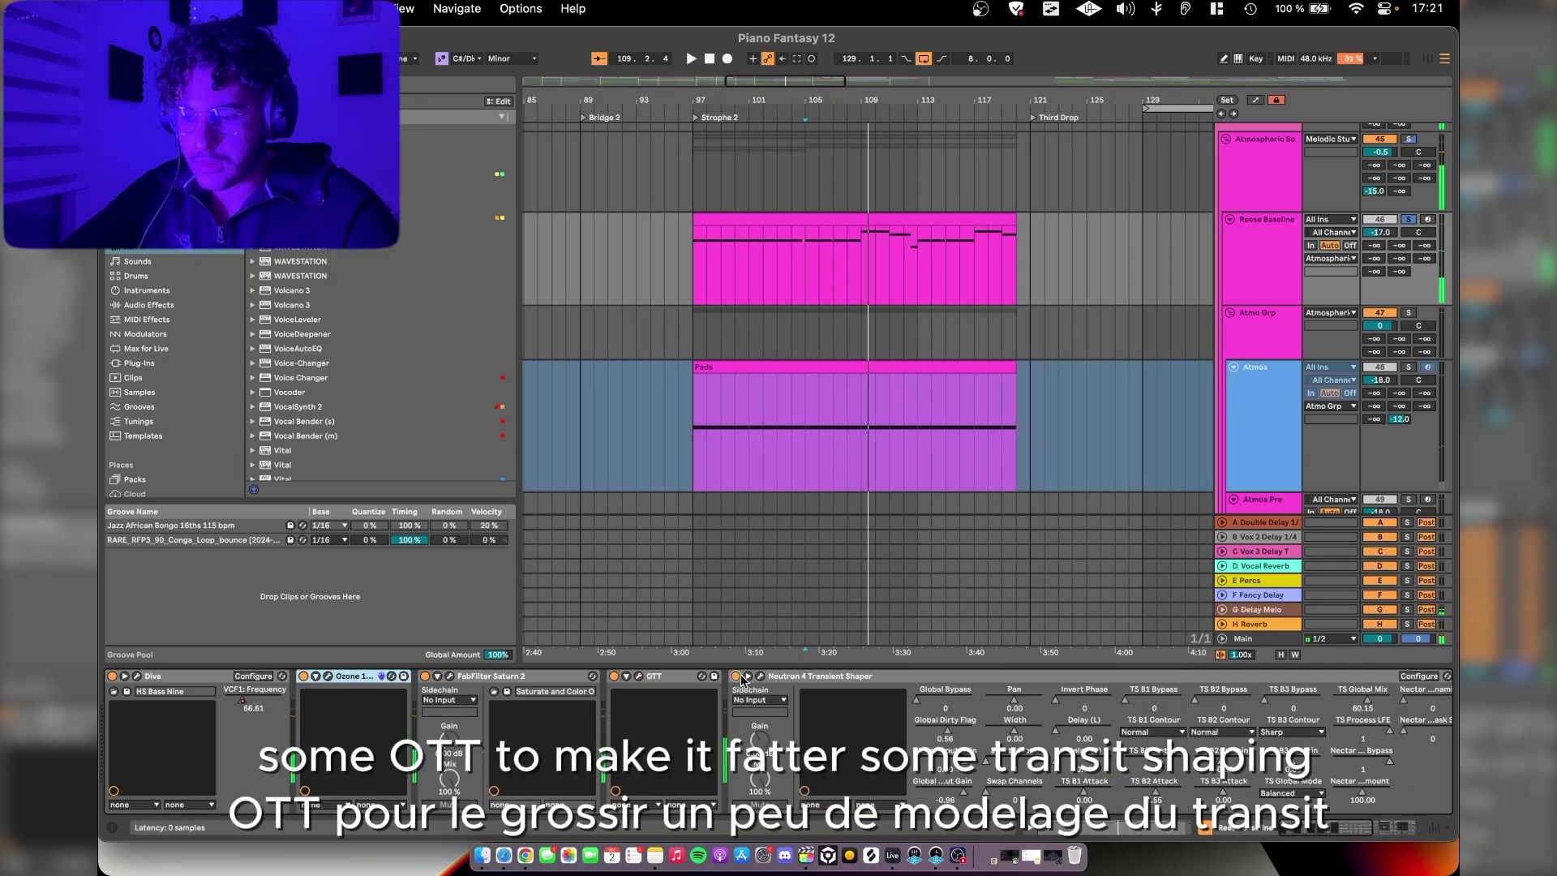
{"action": "left_click", "coordinate": [744, 678]}
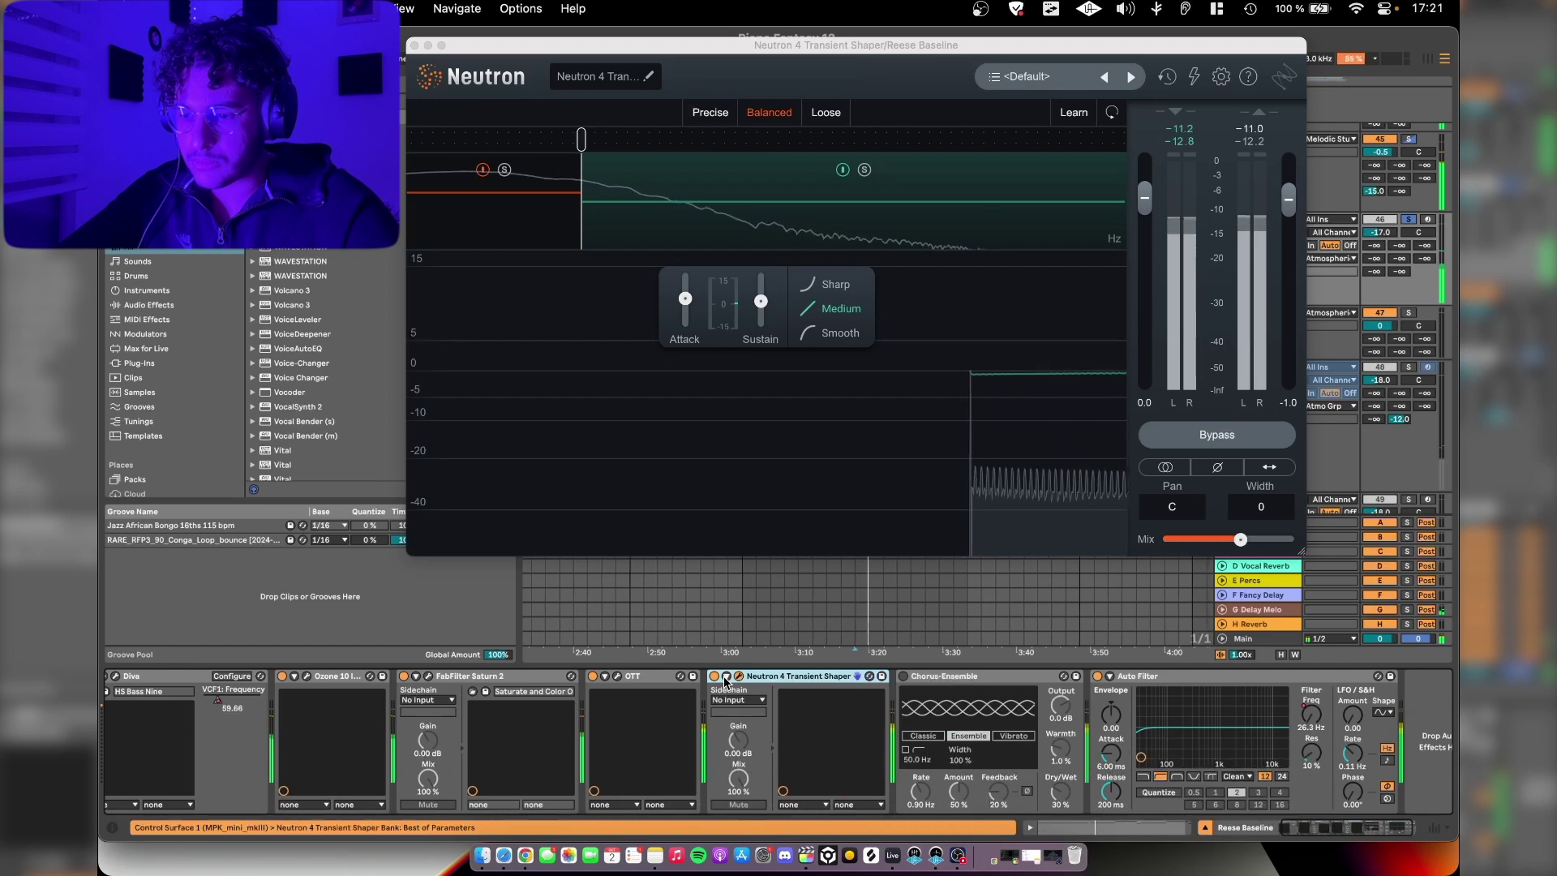
{"action": "left_click", "coordinate": [738, 676]}
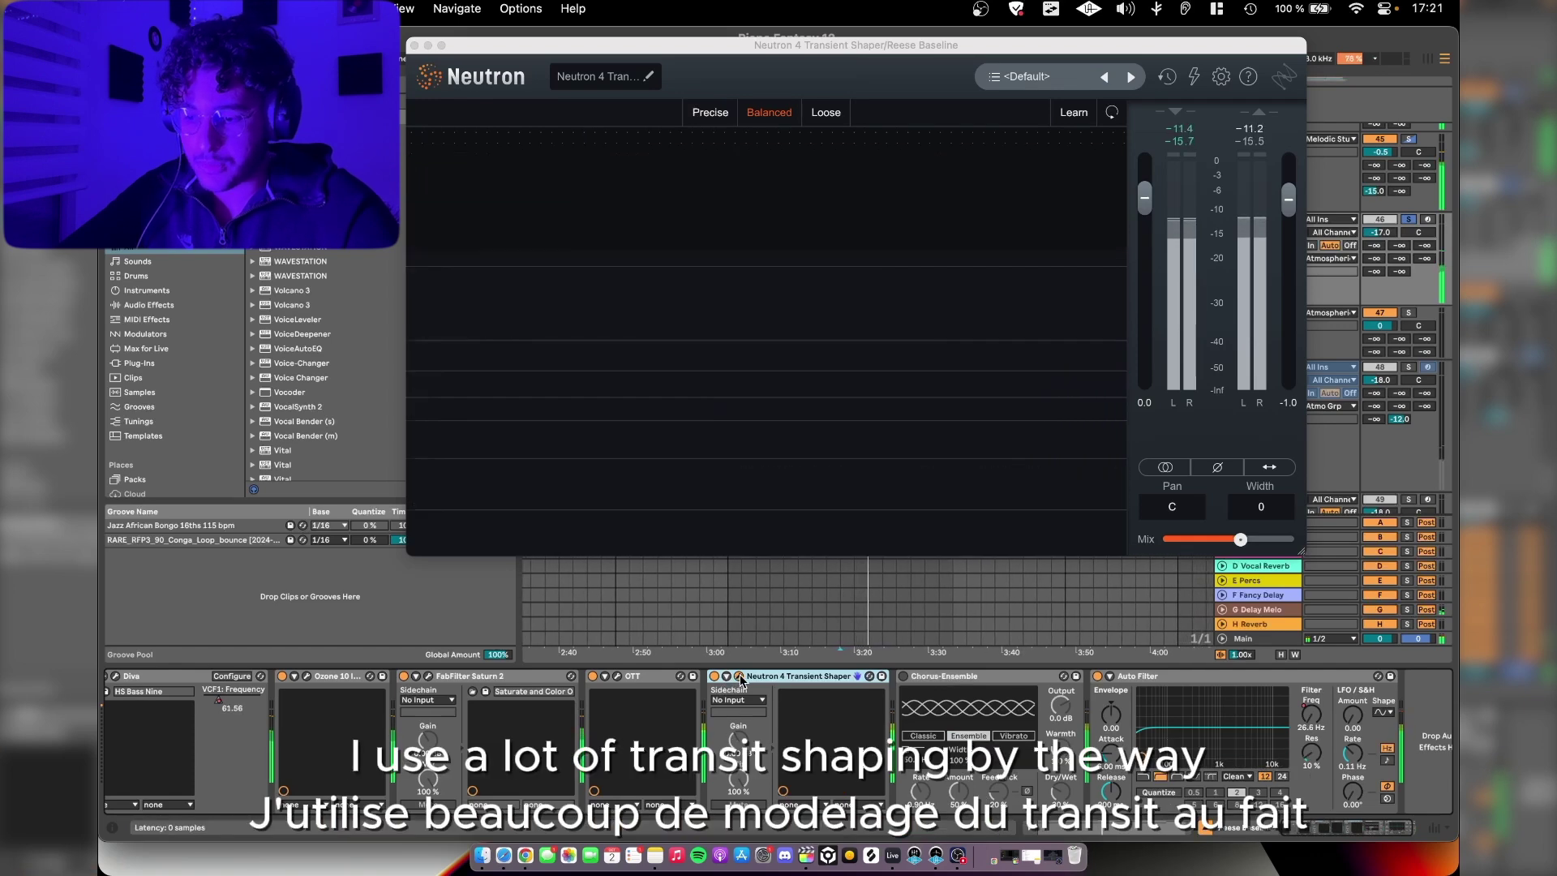
{"action": "left_click", "coordinate": [904, 675]}
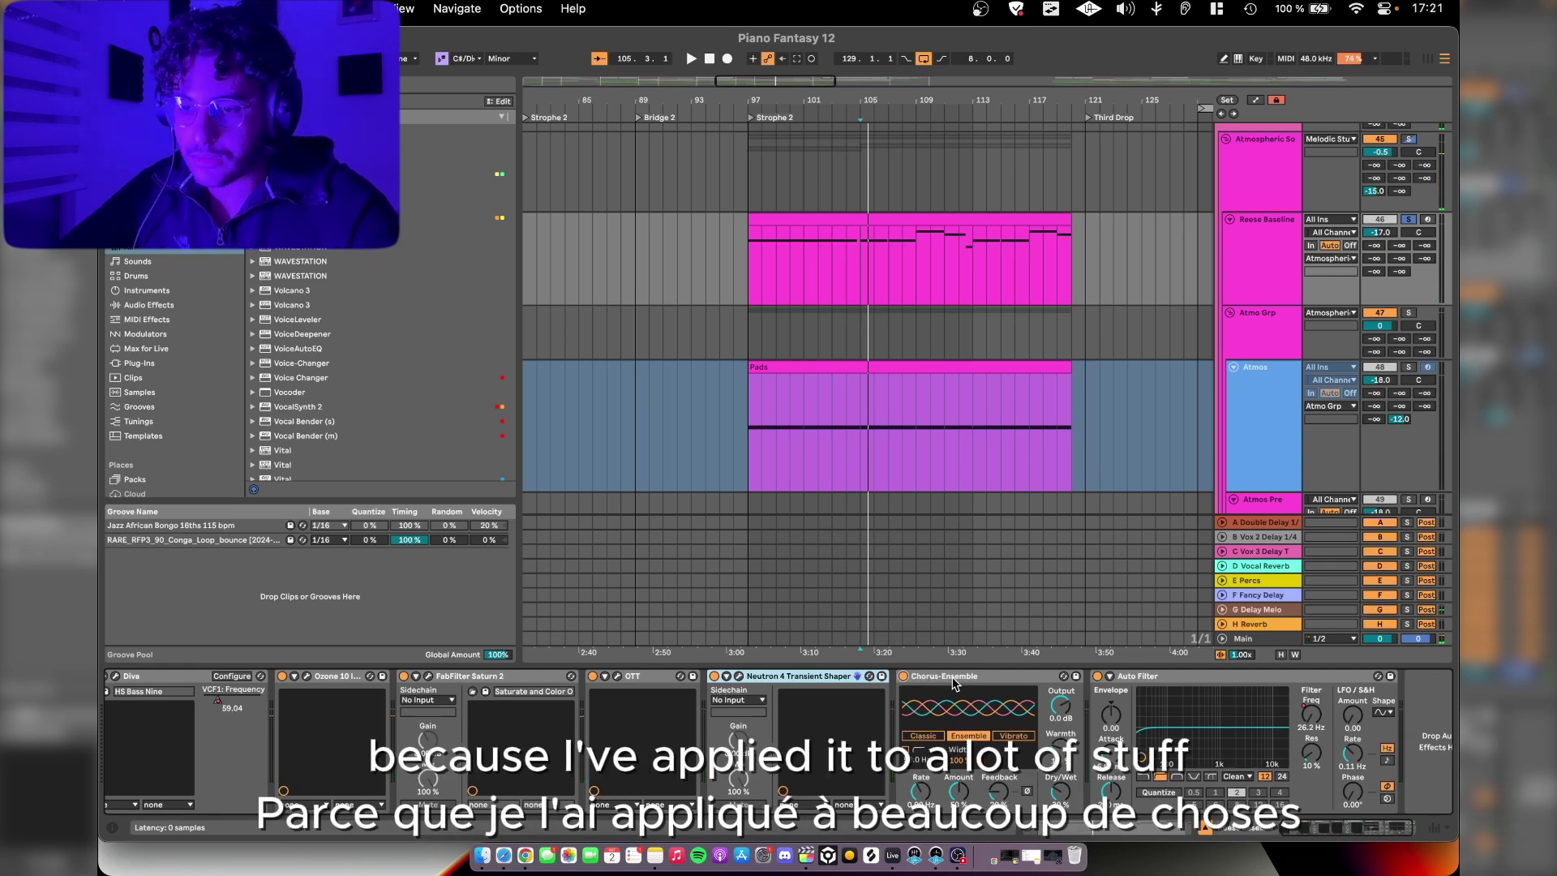
Step: Solo the Atmos track and play its Strophe 2 Pads clip from bar 105 with its device chain shown
{"action": "scroll", "coordinate": [890, 328], "scroll_direction": "down", "scroll_amount": 3}
{"action": "scroll", "coordinate": [1148, 346], "scroll_direction": "left", "scroll_amount": 3}
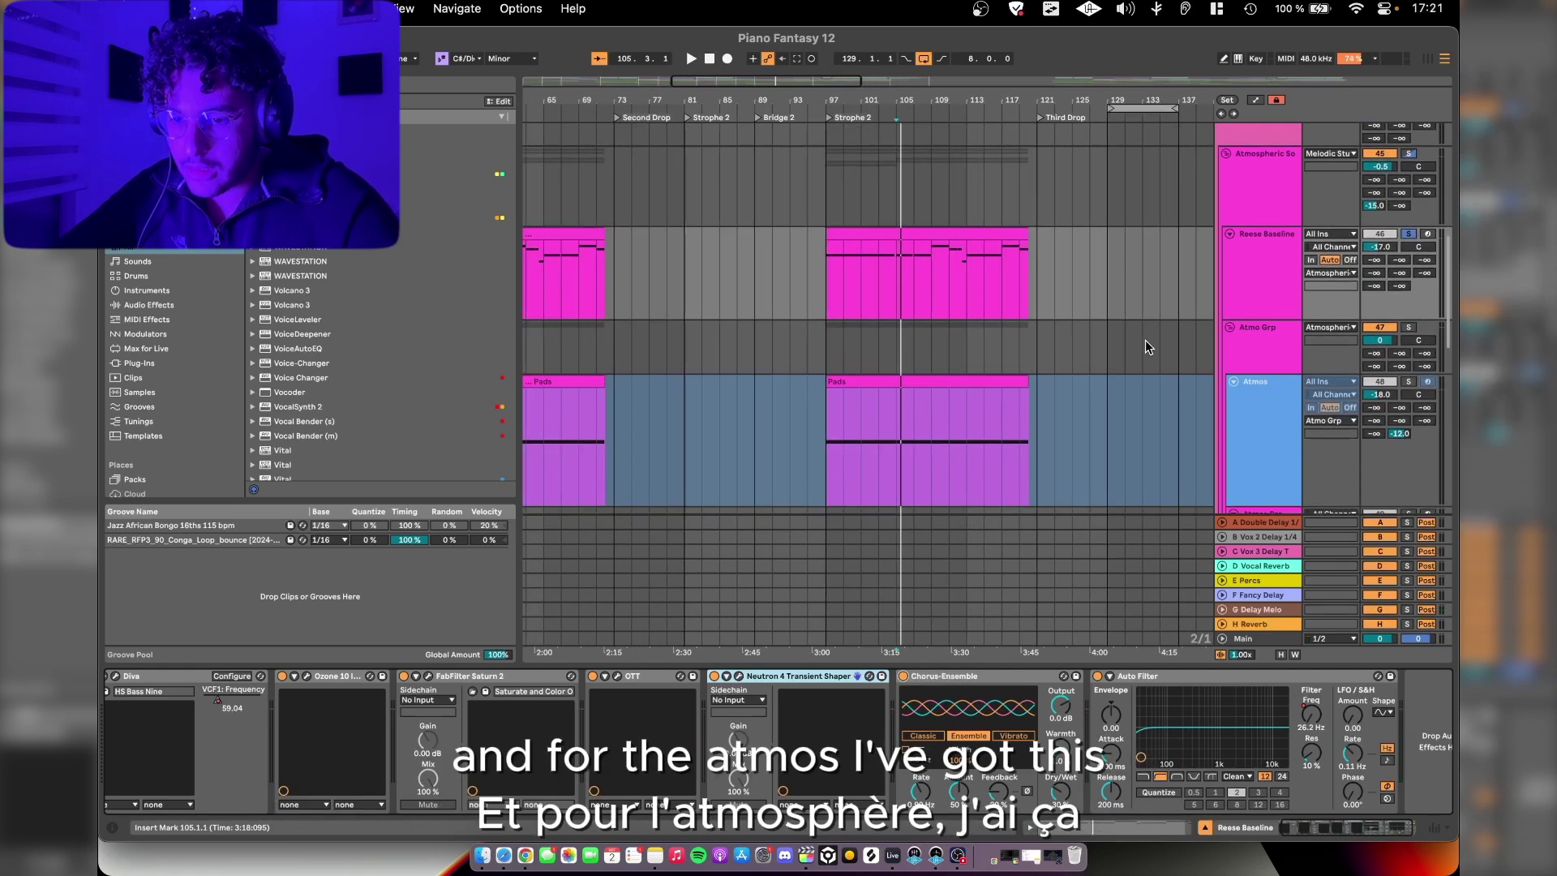
{"action": "left_click", "coordinate": [1292, 441]}
{"action": "scroll", "coordinate": [1121, 400], "scroll_direction": "up", "scroll_amount": 5}
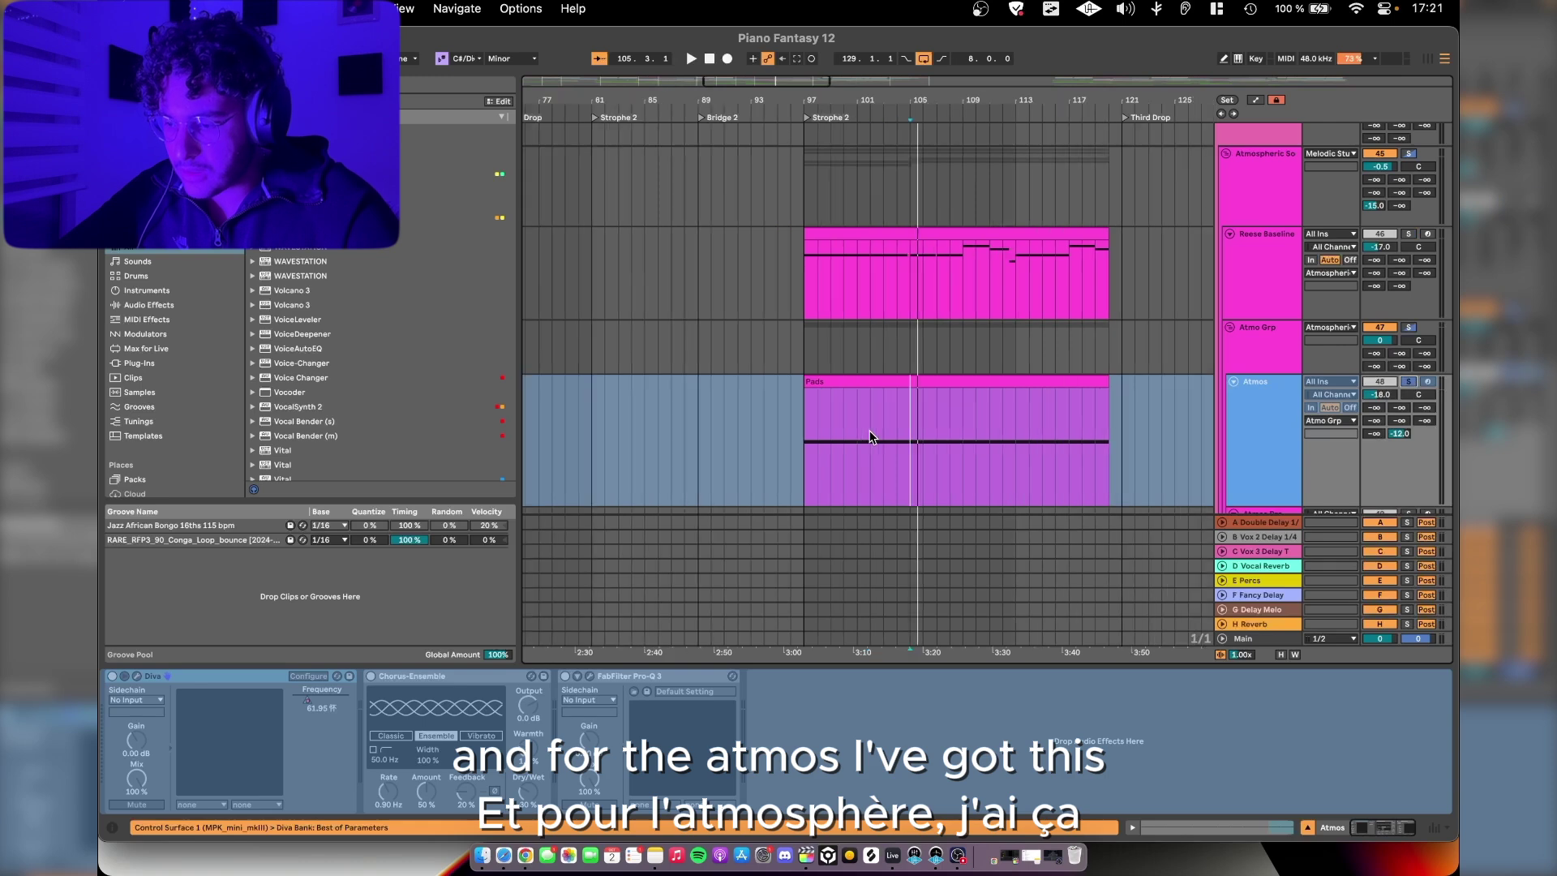
{"action": "key", "text": "space"}
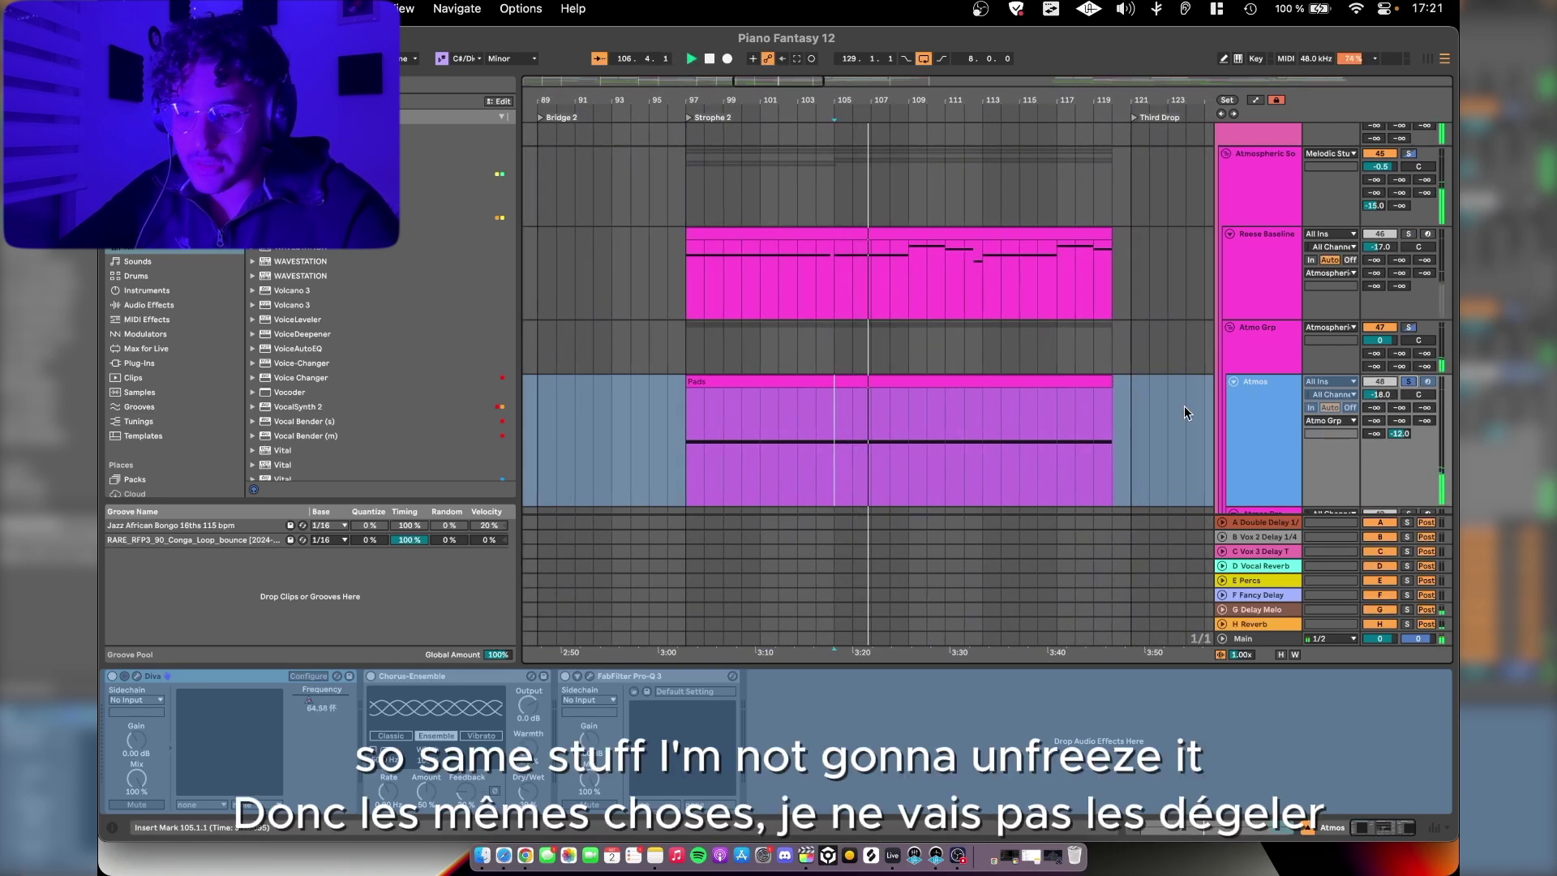
{"action": "scroll", "coordinate": [1122, 462], "scroll_direction": "down", "scroll_amount": 2}
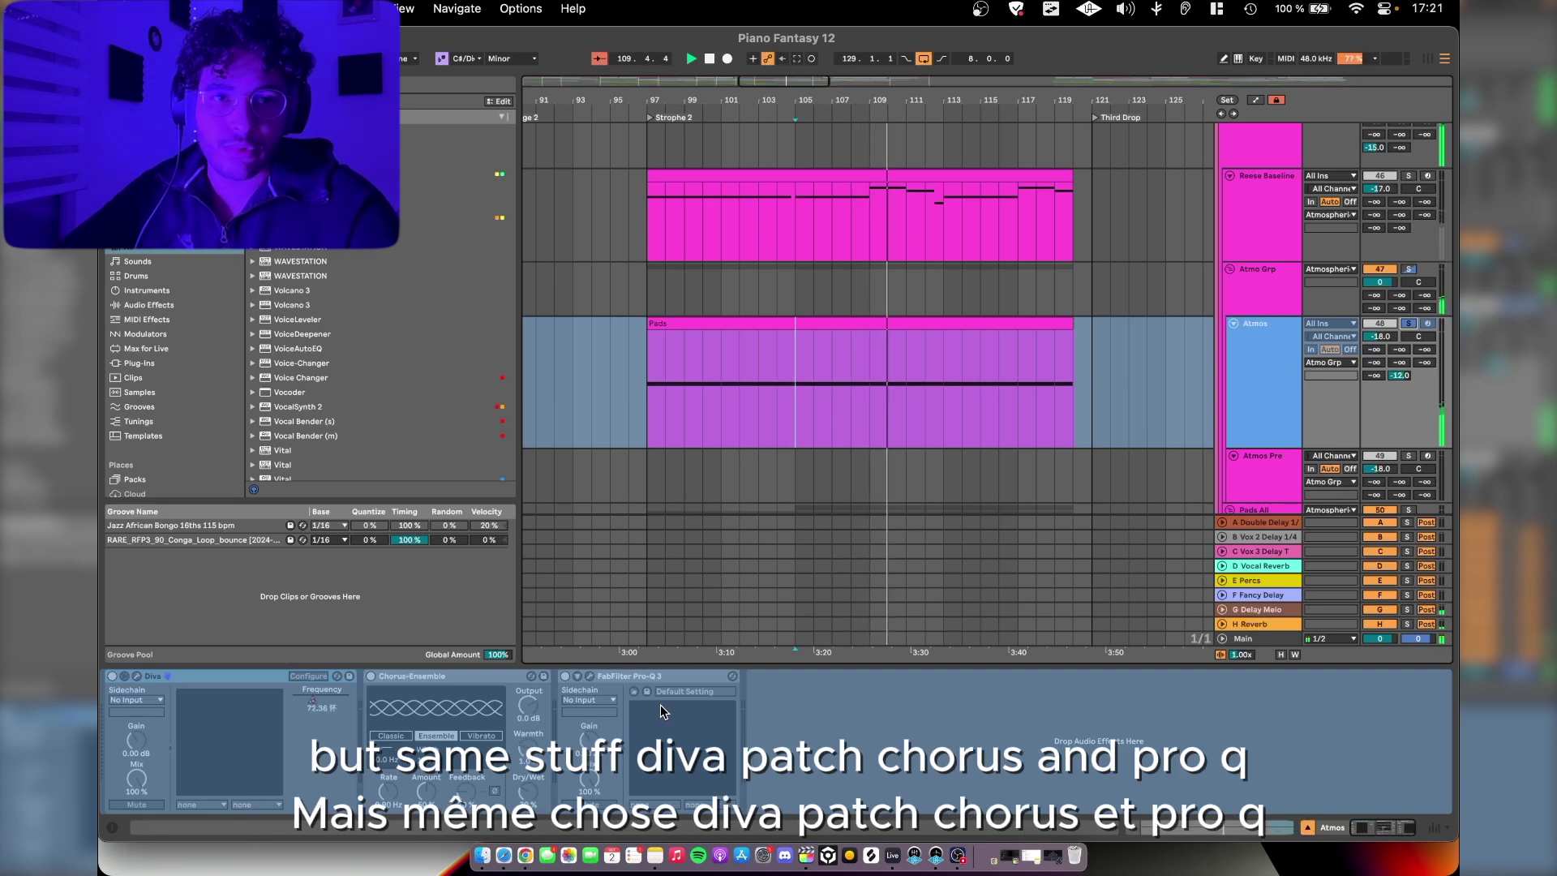
Step: Solo the Atmos Pre track and play its early clip from bar 25 with its device chain shown
{"action": "scroll", "coordinate": [858, 422], "scroll_direction": "up", "scroll_amount": 1}
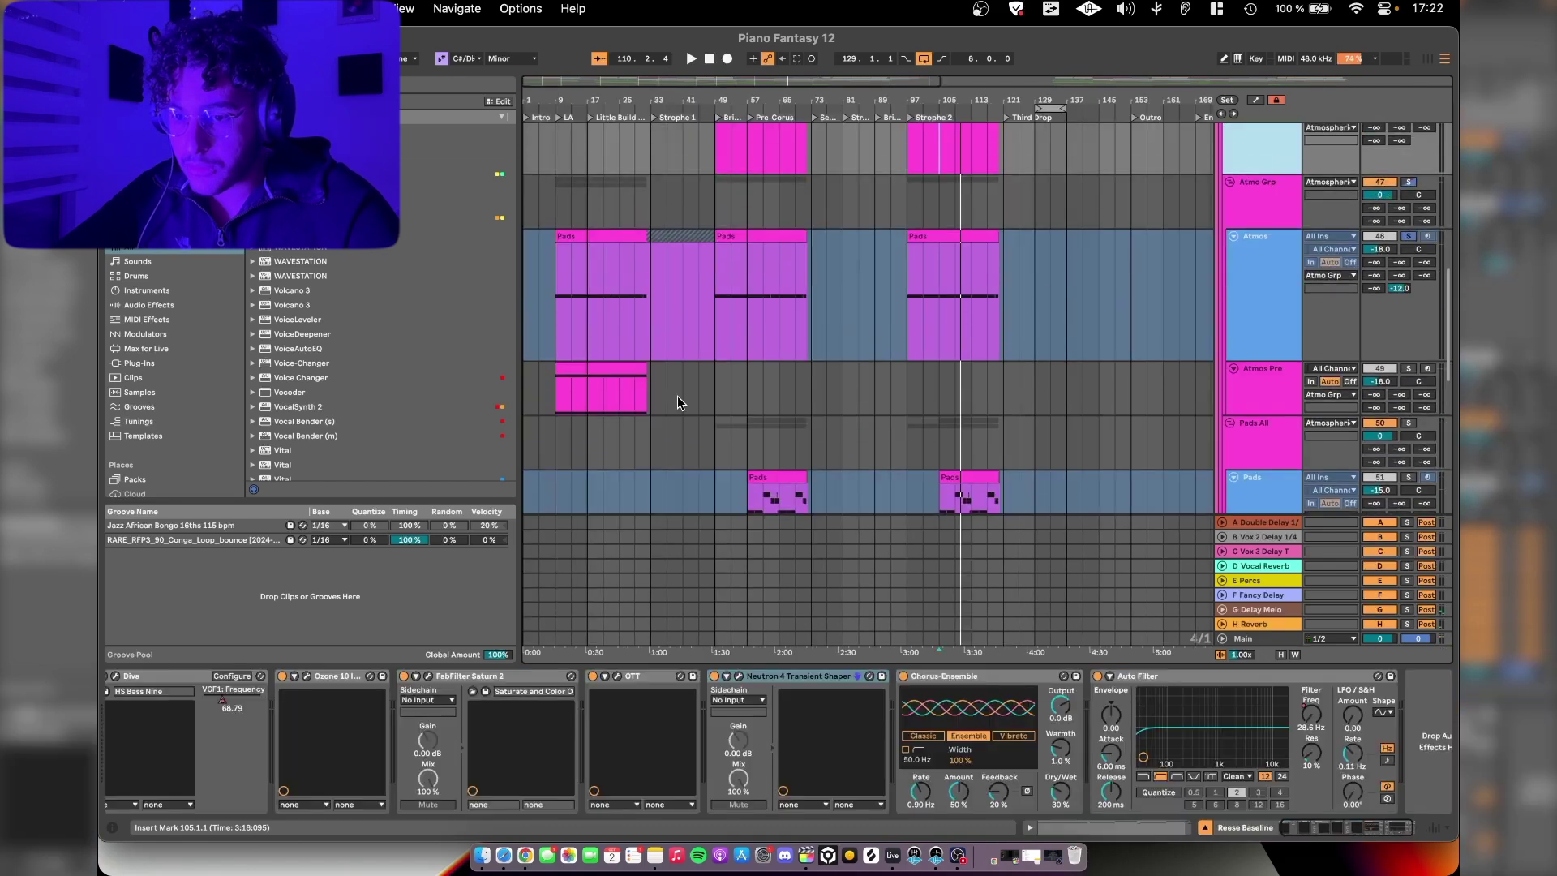
{"action": "left_click", "coordinate": [1255, 403]}
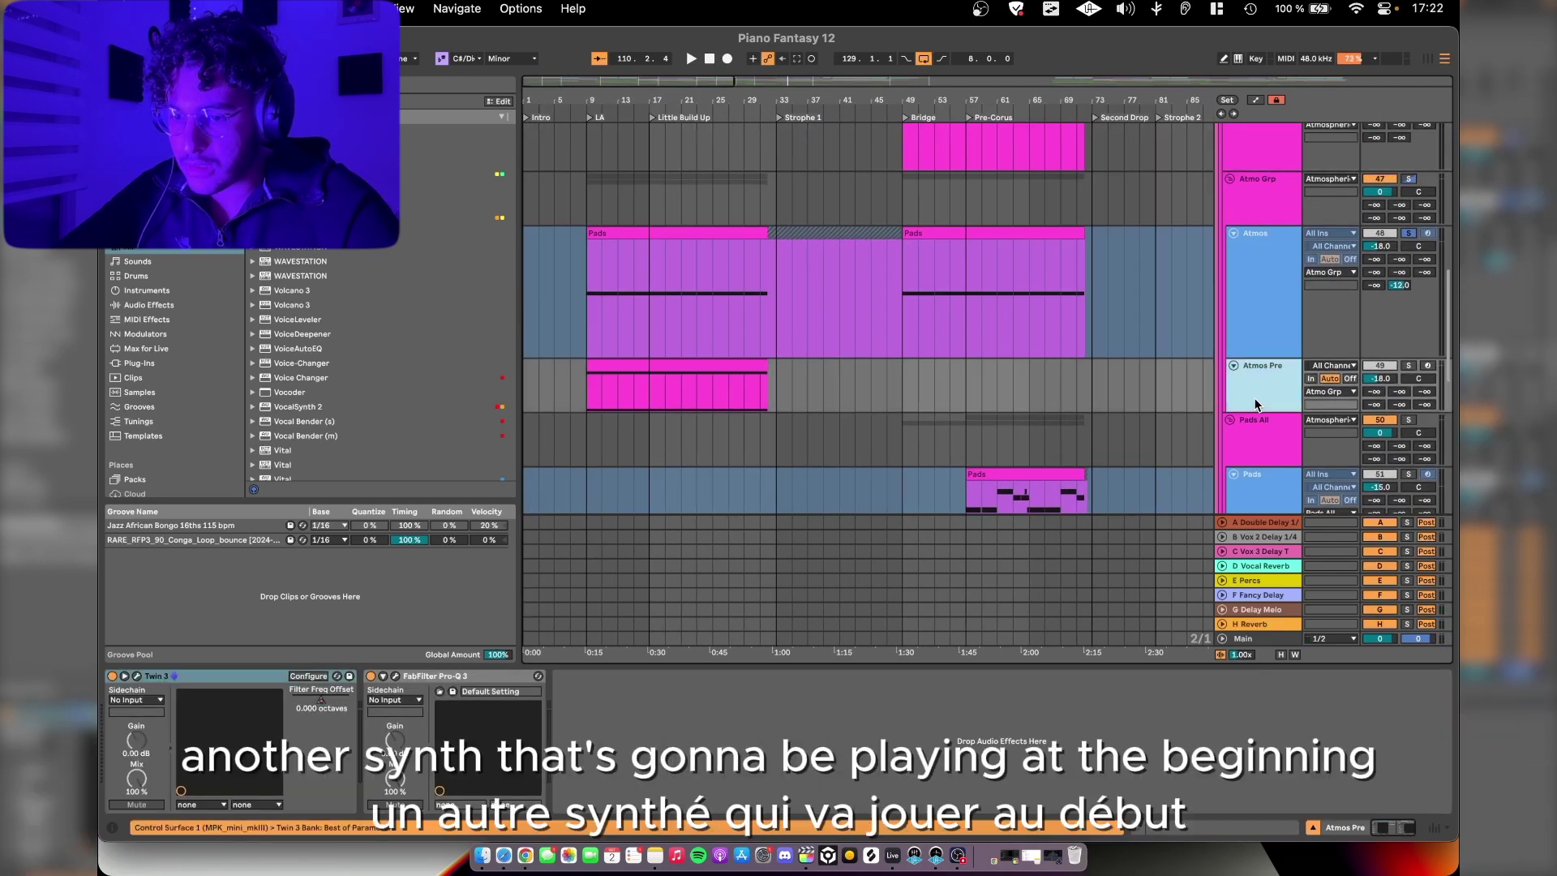
{"action": "left_click", "coordinate": [1410, 365]}
{"action": "scroll", "coordinate": [772, 348], "scroll_direction": "down", "scroll_amount": 3}
{"action": "scroll", "coordinate": [772, 348], "scroll_direction": "up", "scroll_amount": 5}
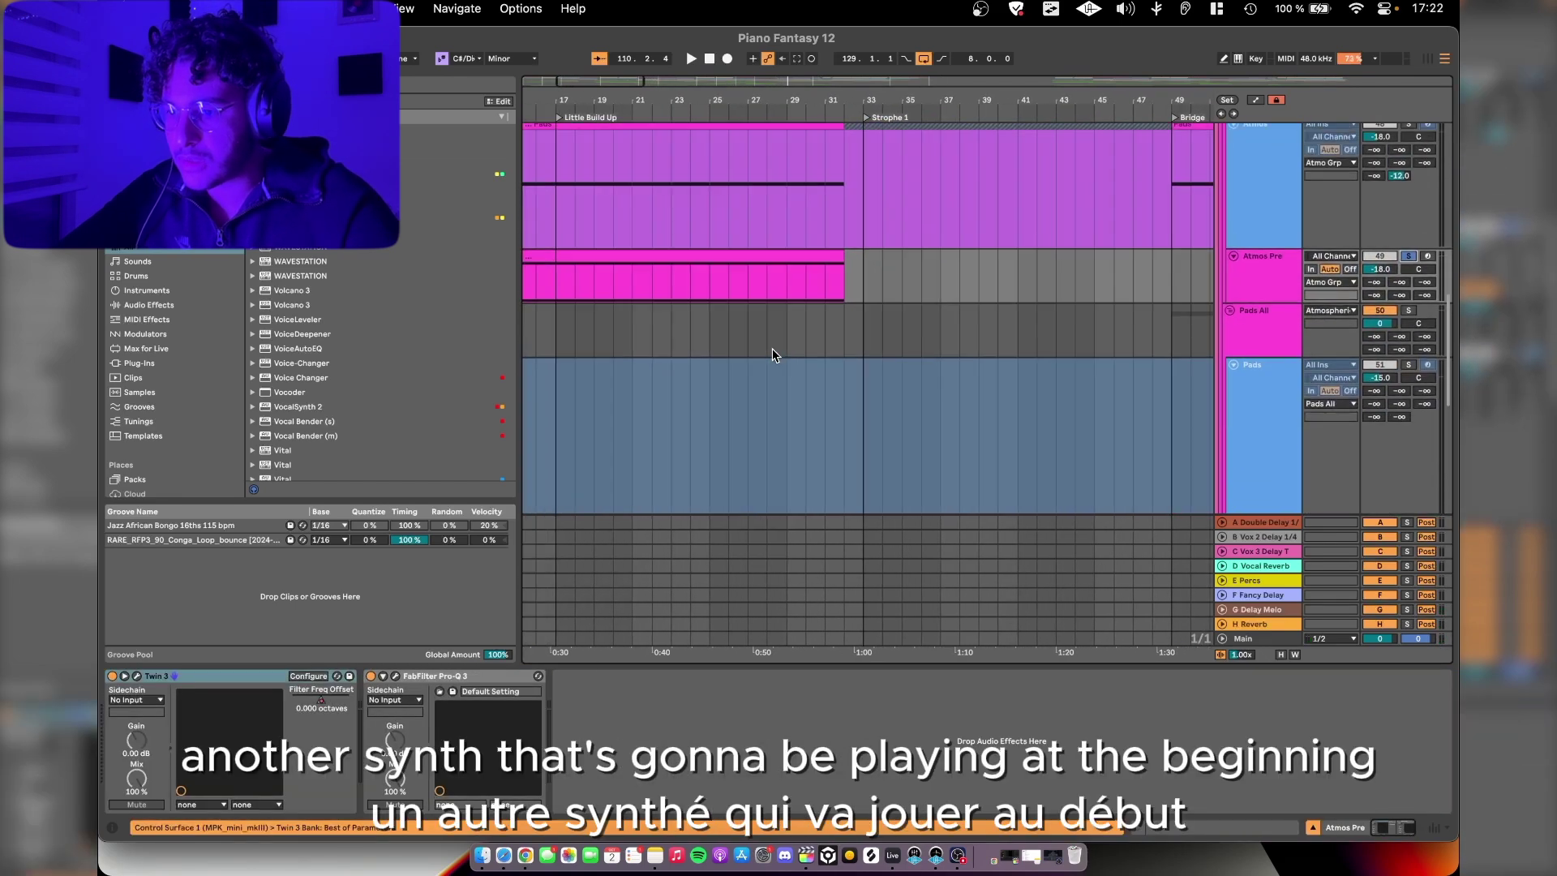
{"action": "scroll", "coordinate": [657, 294], "scroll_direction": "down", "scroll_amount": 5}
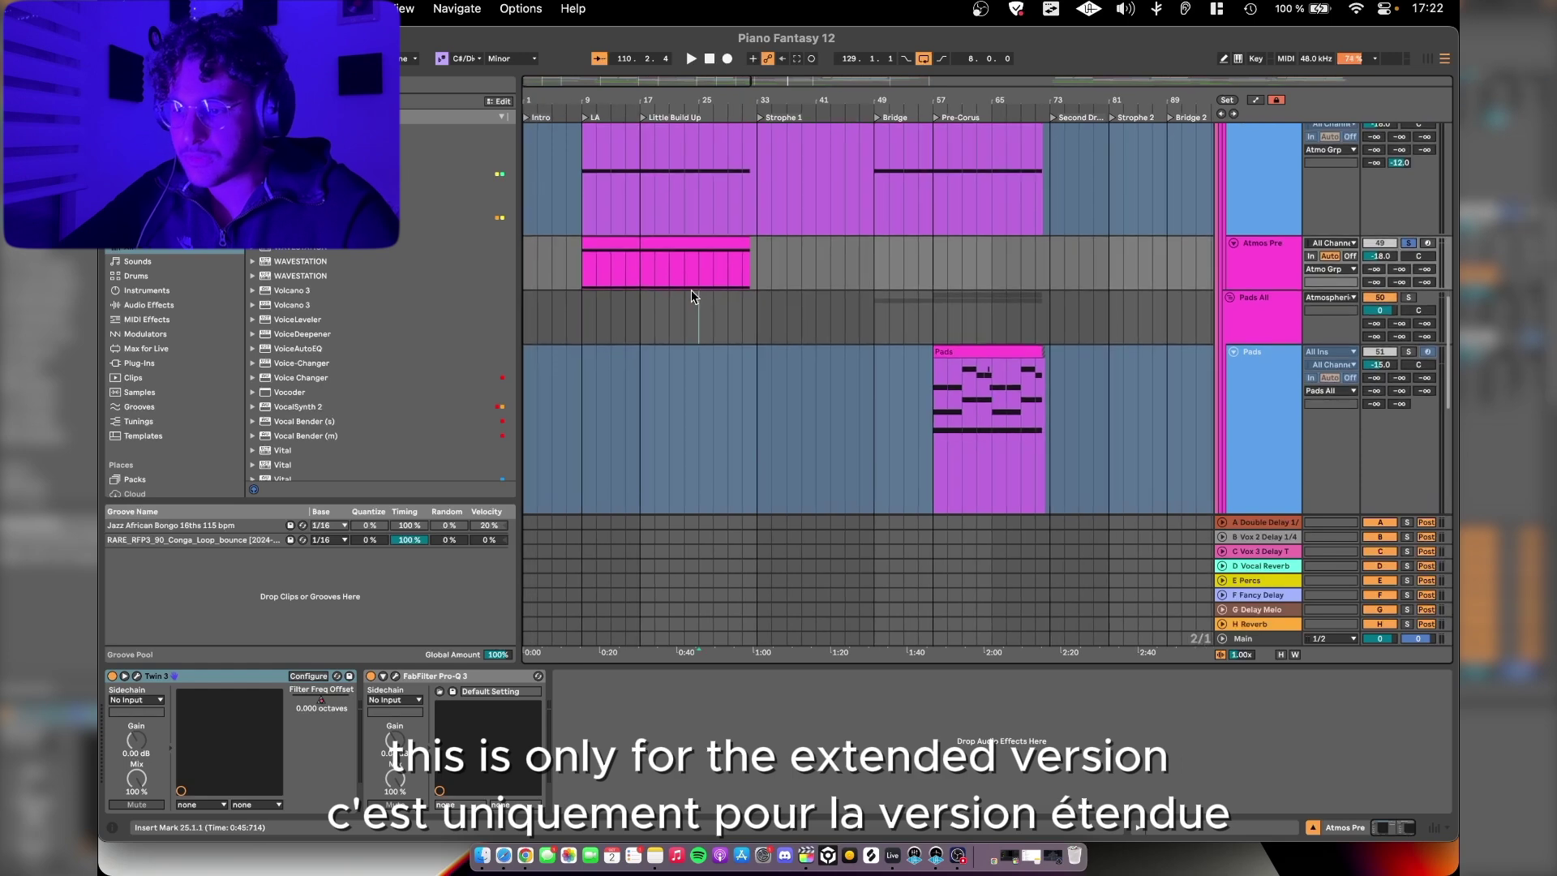
{"action": "left_click", "coordinate": [693, 293]}
{"action": "key", "text": "space"}
{"action": "left_click", "coordinate": [1266, 224]}
{"action": "left_click", "coordinate": [1269, 260]}
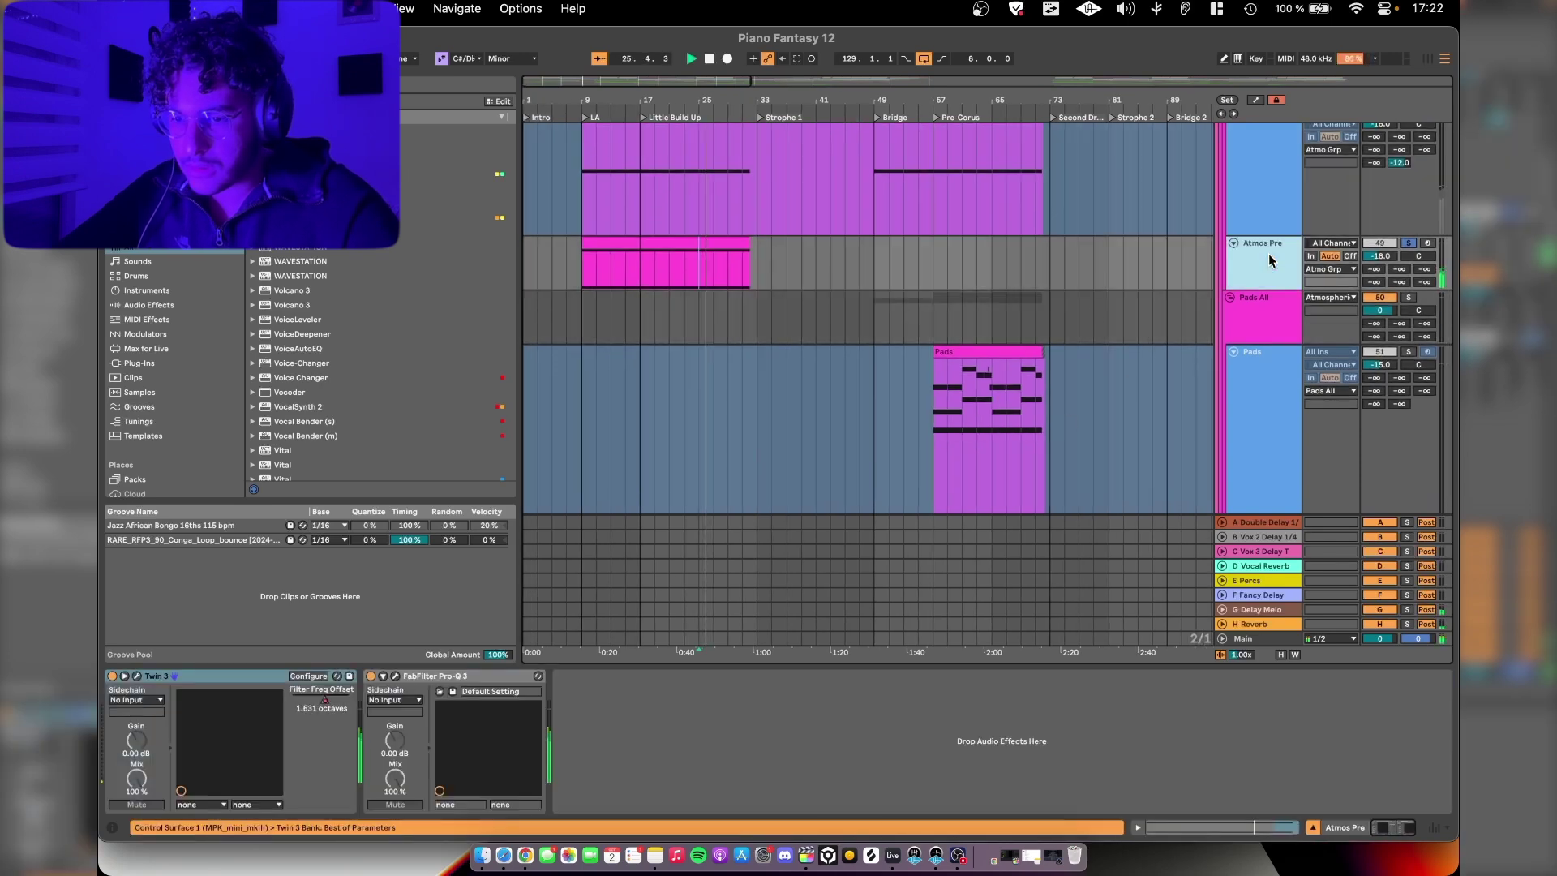
Step: Examine the Twin 3 synth and FabFilter Pro-Q 3 settings of Atmos Pre, restarting playback from bar 25
{"action": "left_click", "coordinate": [137, 677]}
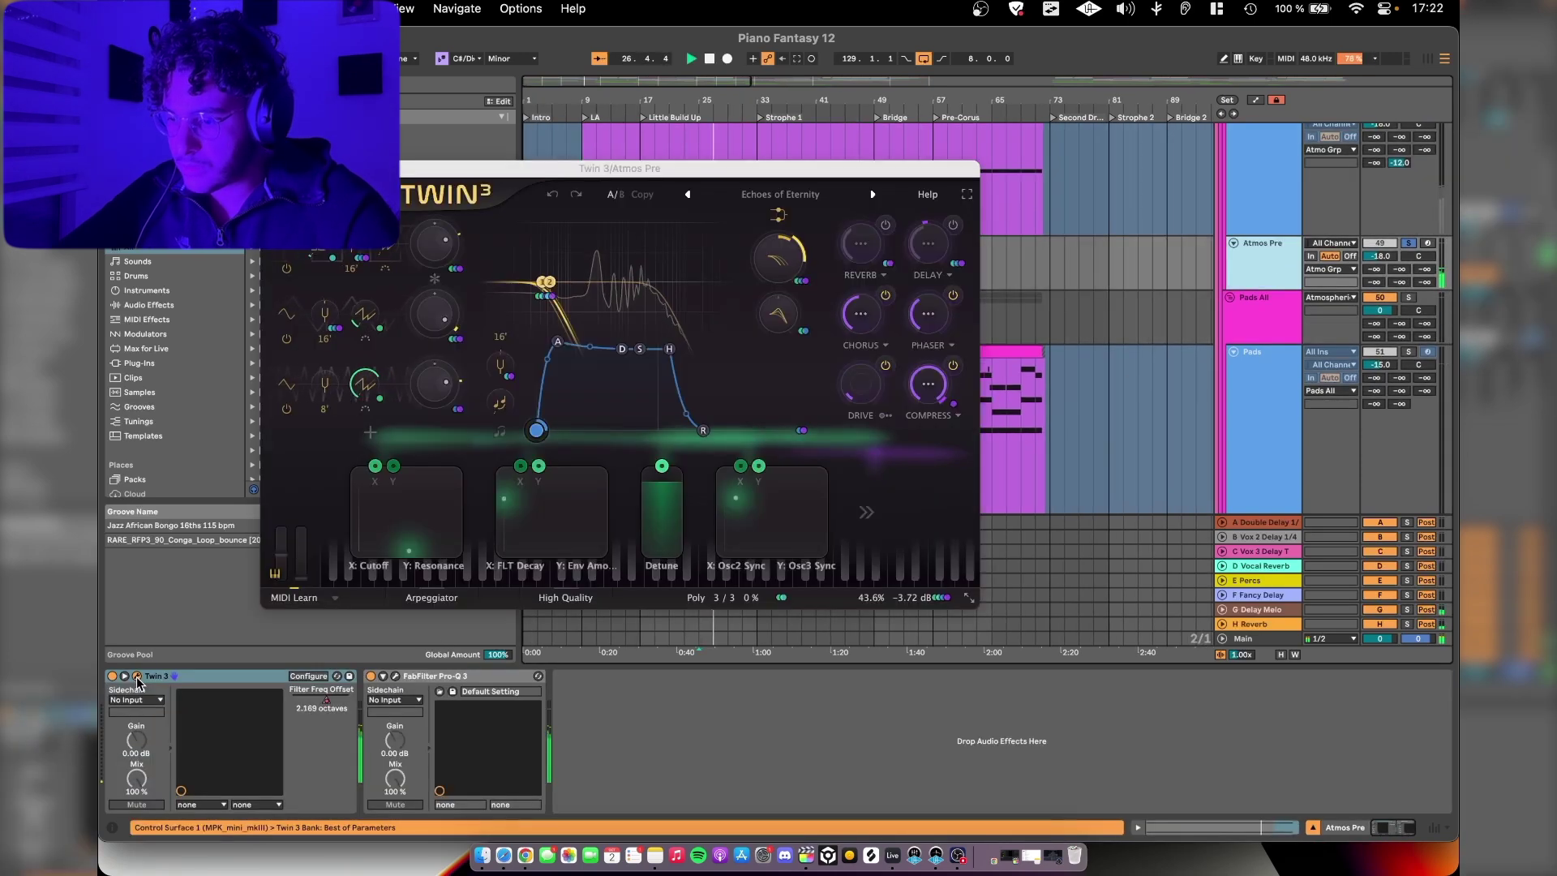
{"action": "left_click", "coordinate": [137, 677]}
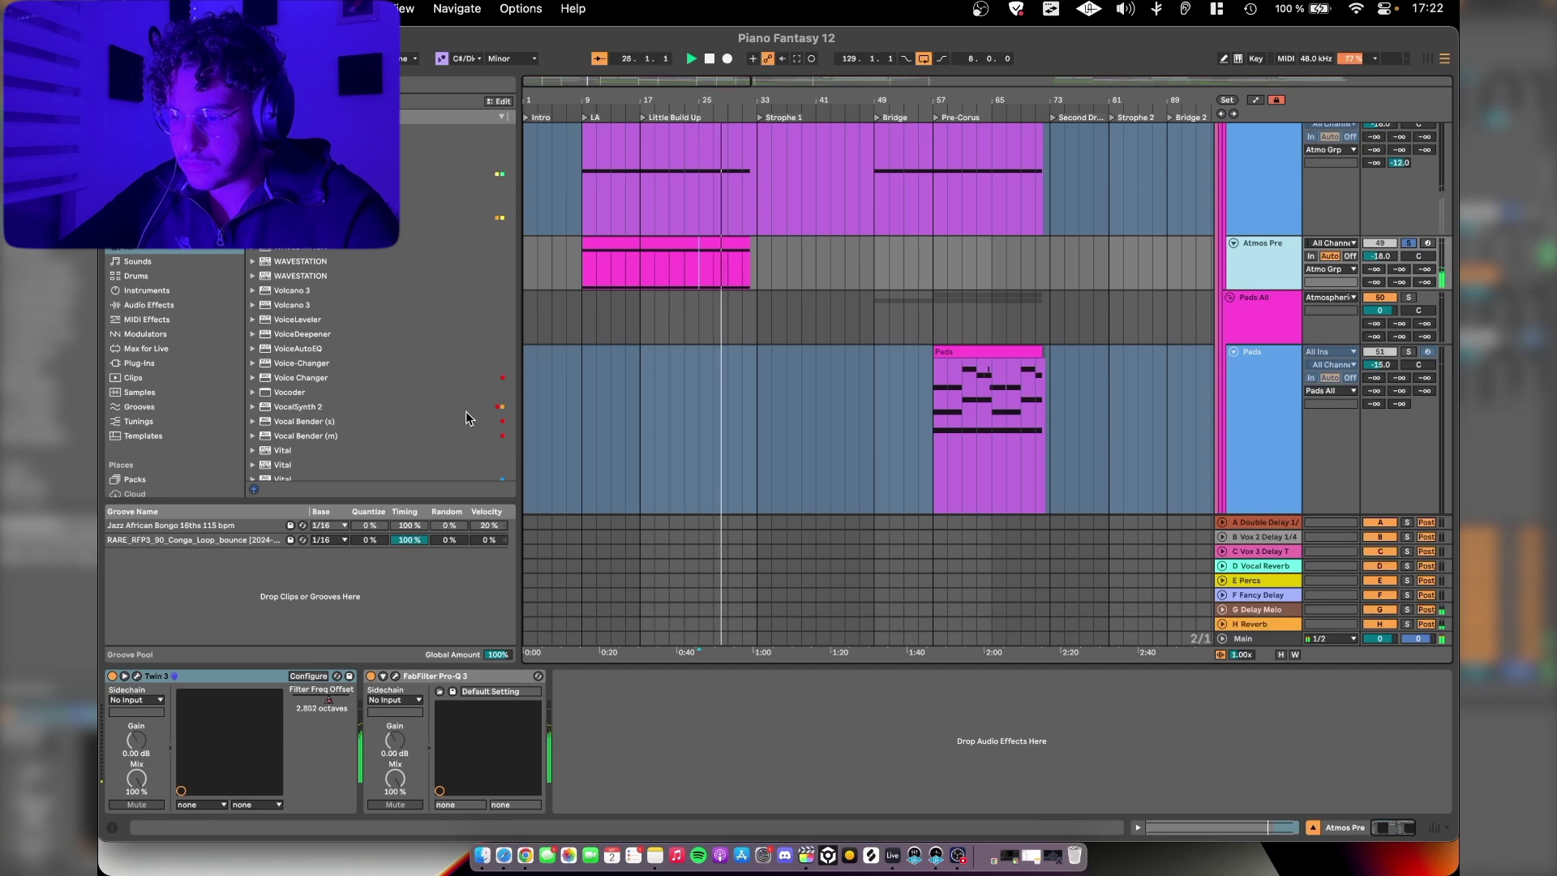
{"action": "left_click", "coordinate": [392, 677]}
{"action": "key", "text": "space"}
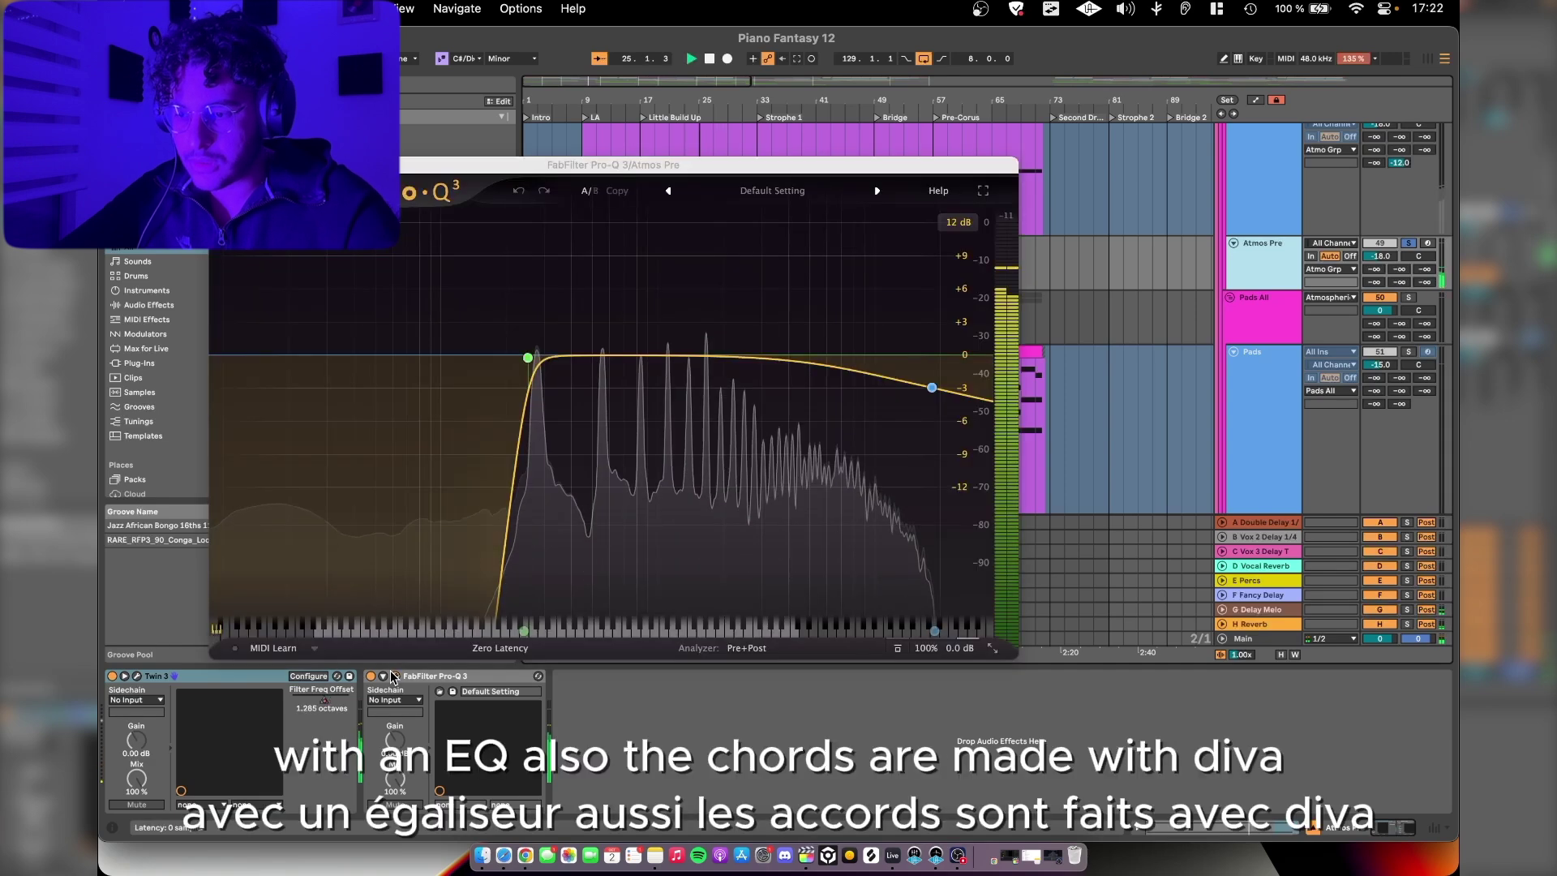
{"action": "left_click", "coordinate": [392, 677]}
Step: Examine the chord notes of the Pre-Corus Pads clip in an enlarged note editor and play the clip
{"action": "scroll", "coordinate": [1357, 260], "scroll_direction": "up", "scroll_amount": 5}
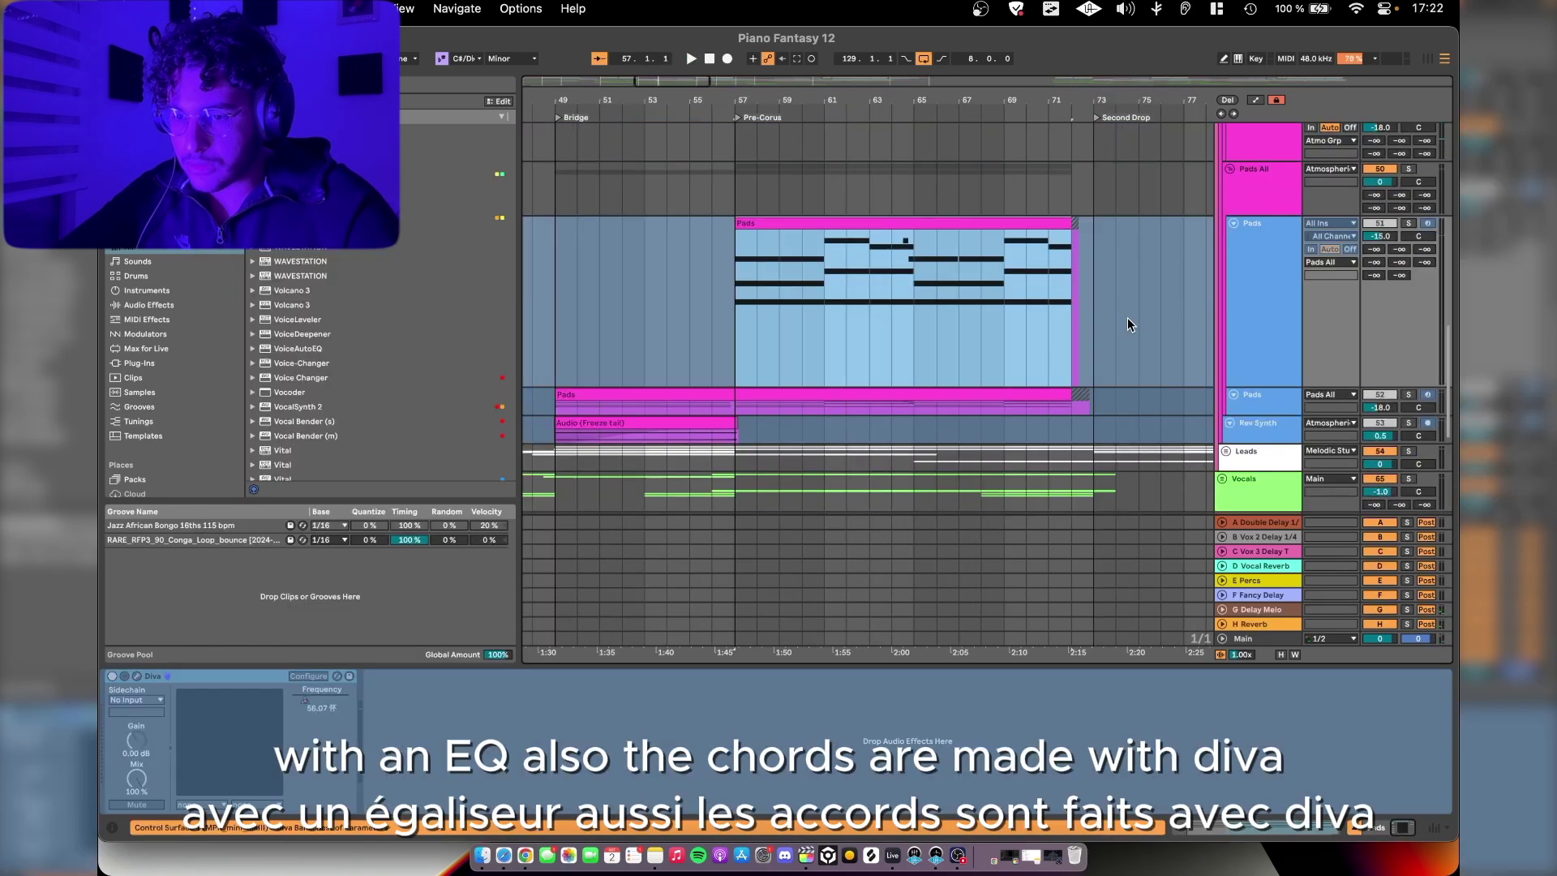
{"action": "scroll", "coordinate": [1127, 318], "scroll_direction": "up", "scroll_amount": 2}
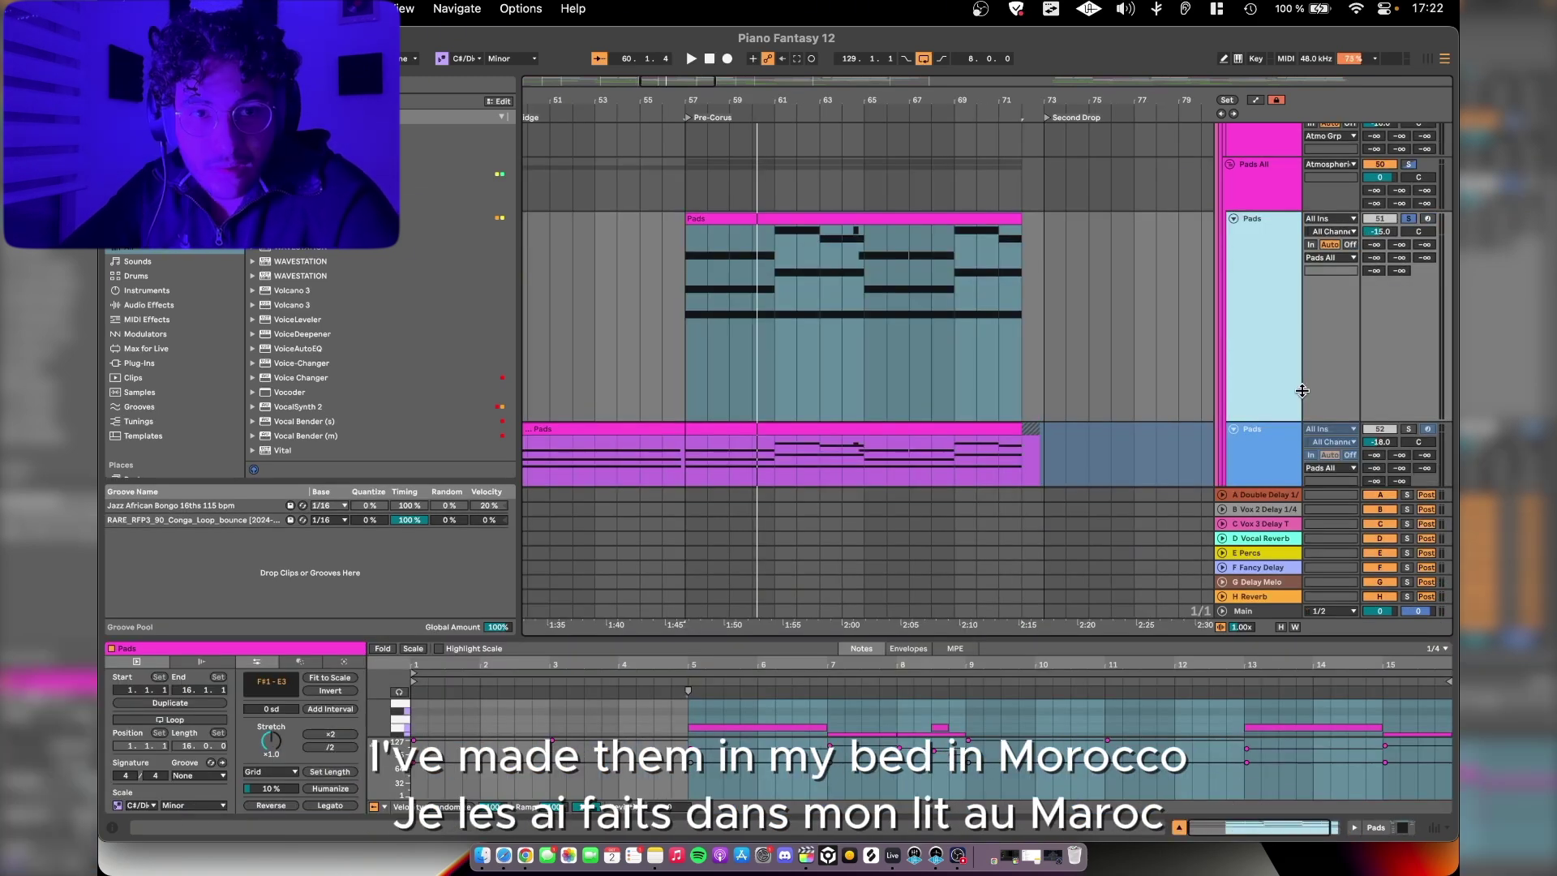
{"action": "left_click_drag", "start_coordinate": [998, 635], "coordinate": [998, 374]}
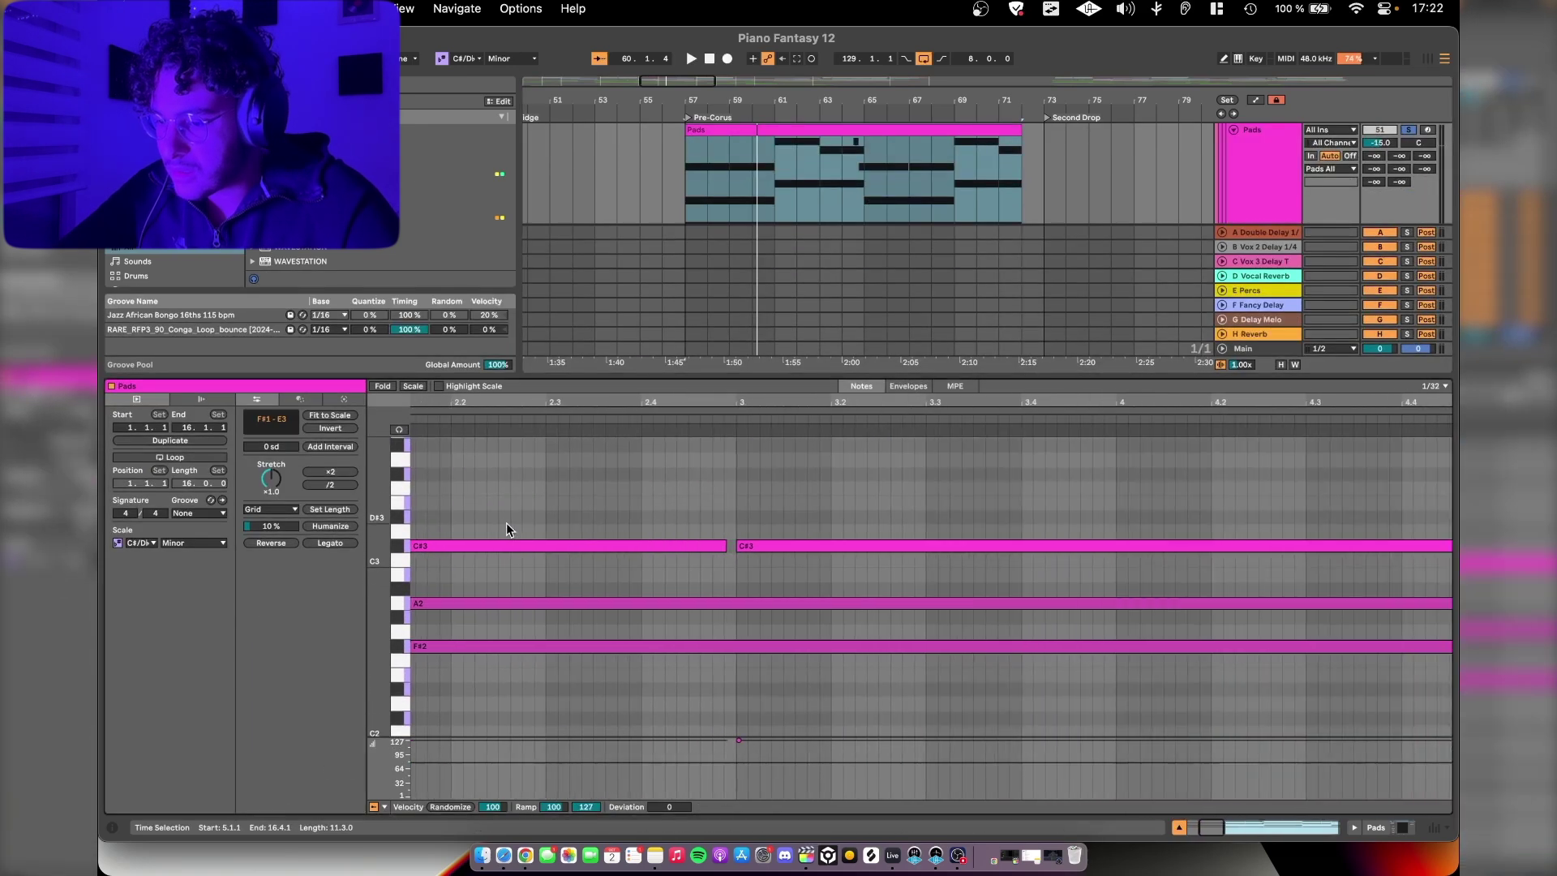
{"action": "scroll", "coordinate": [506, 523], "scroll_direction": "up", "scroll_amount": 5}
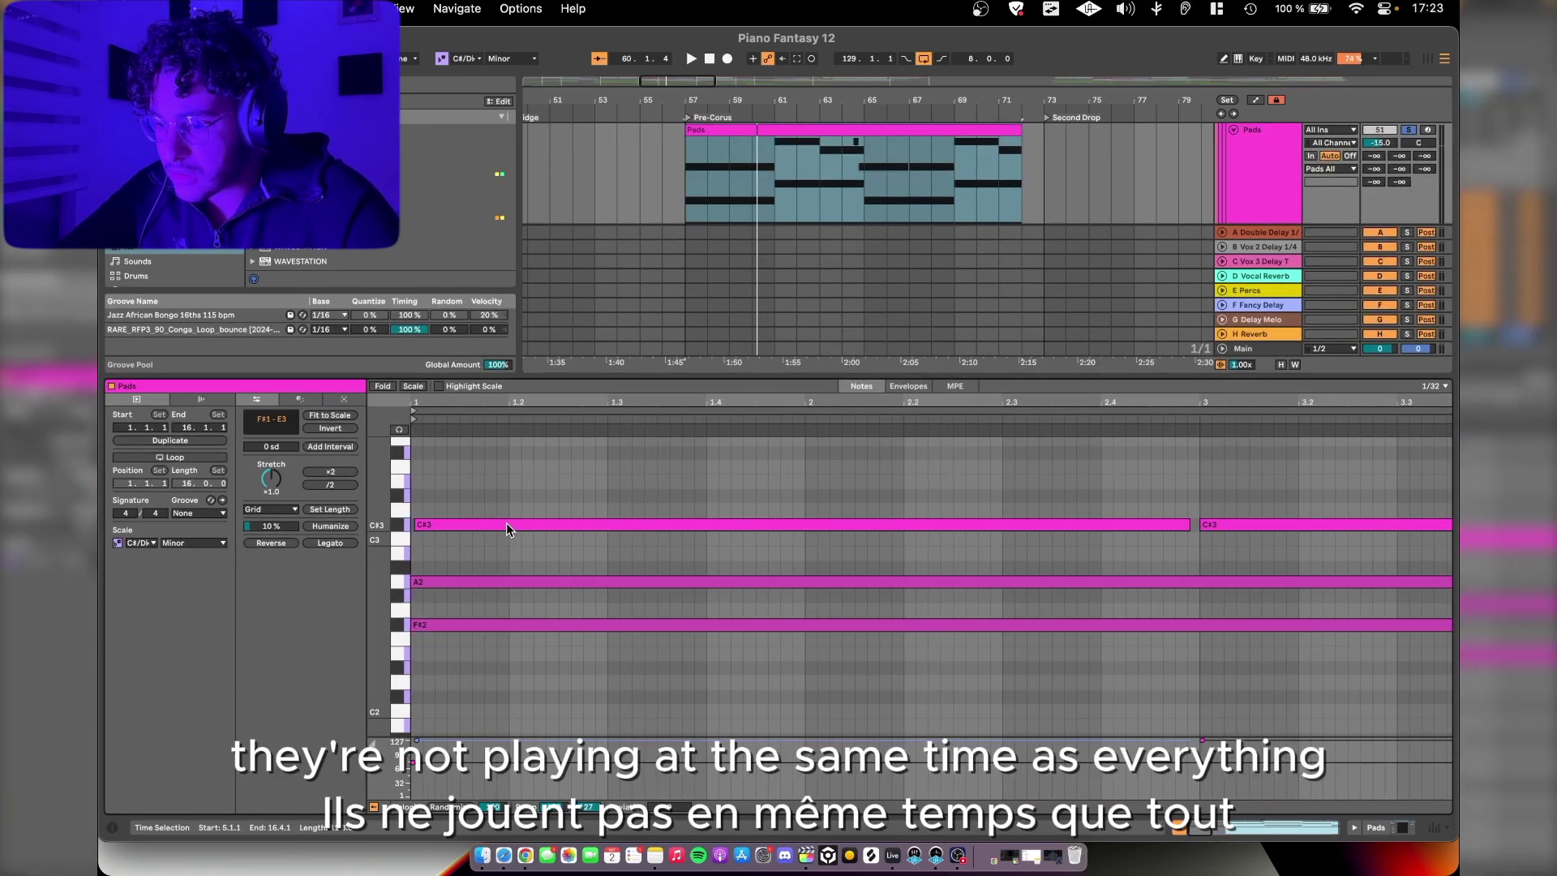
{"action": "scroll", "coordinate": [506, 522], "scroll_direction": "down", "scroll_amount": 6}
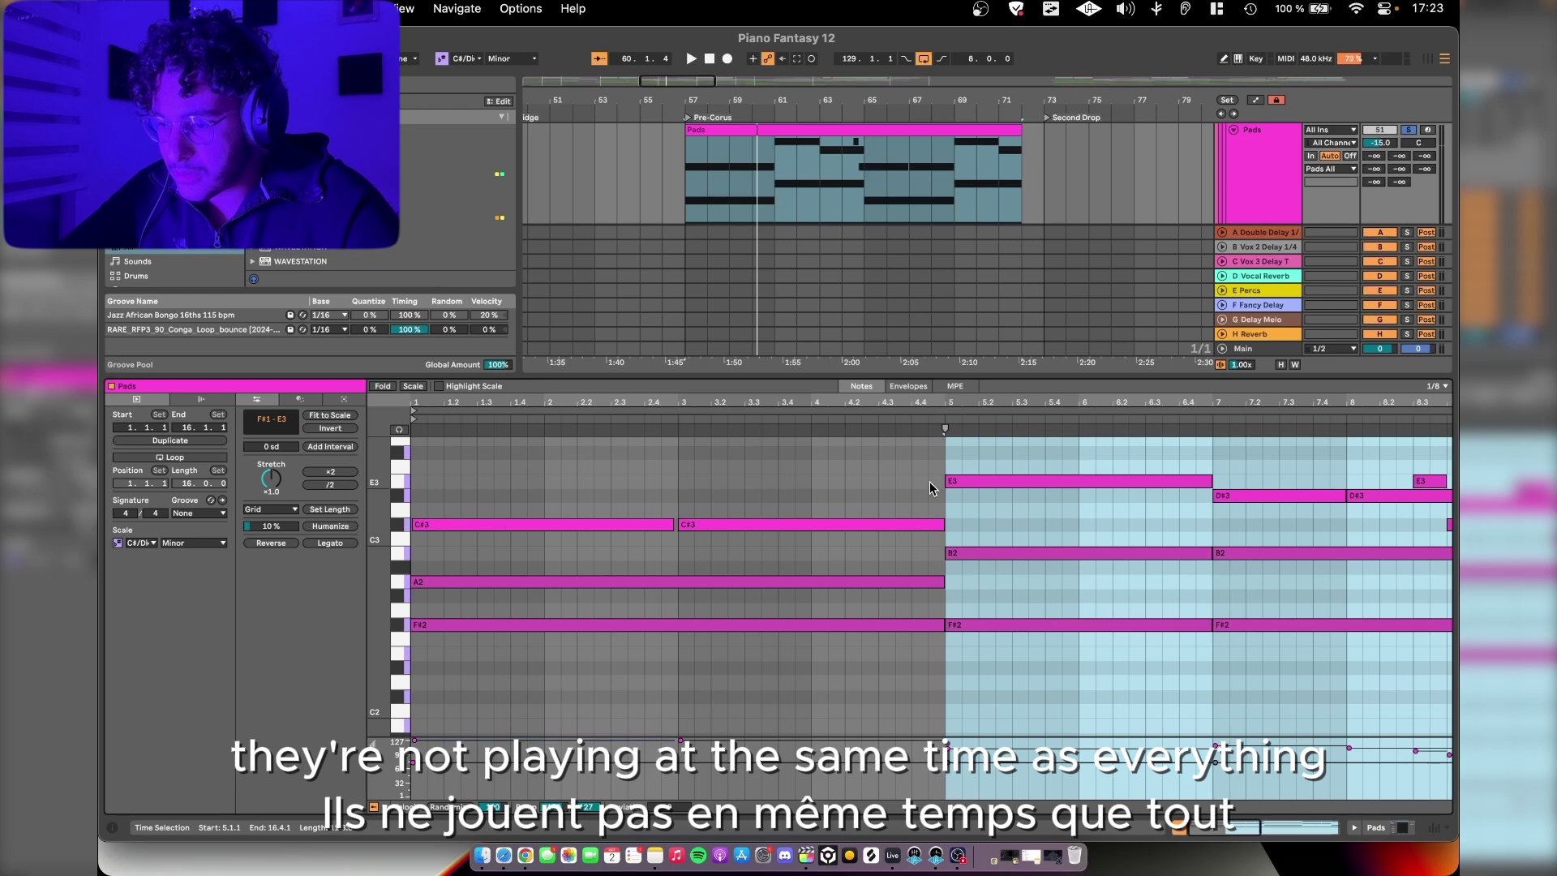
{"action": "scroll", "coordinate": [929, 483], "scroll_direction": "down", "scroll_amount": 2}
{"action": "key", "text": "space"}
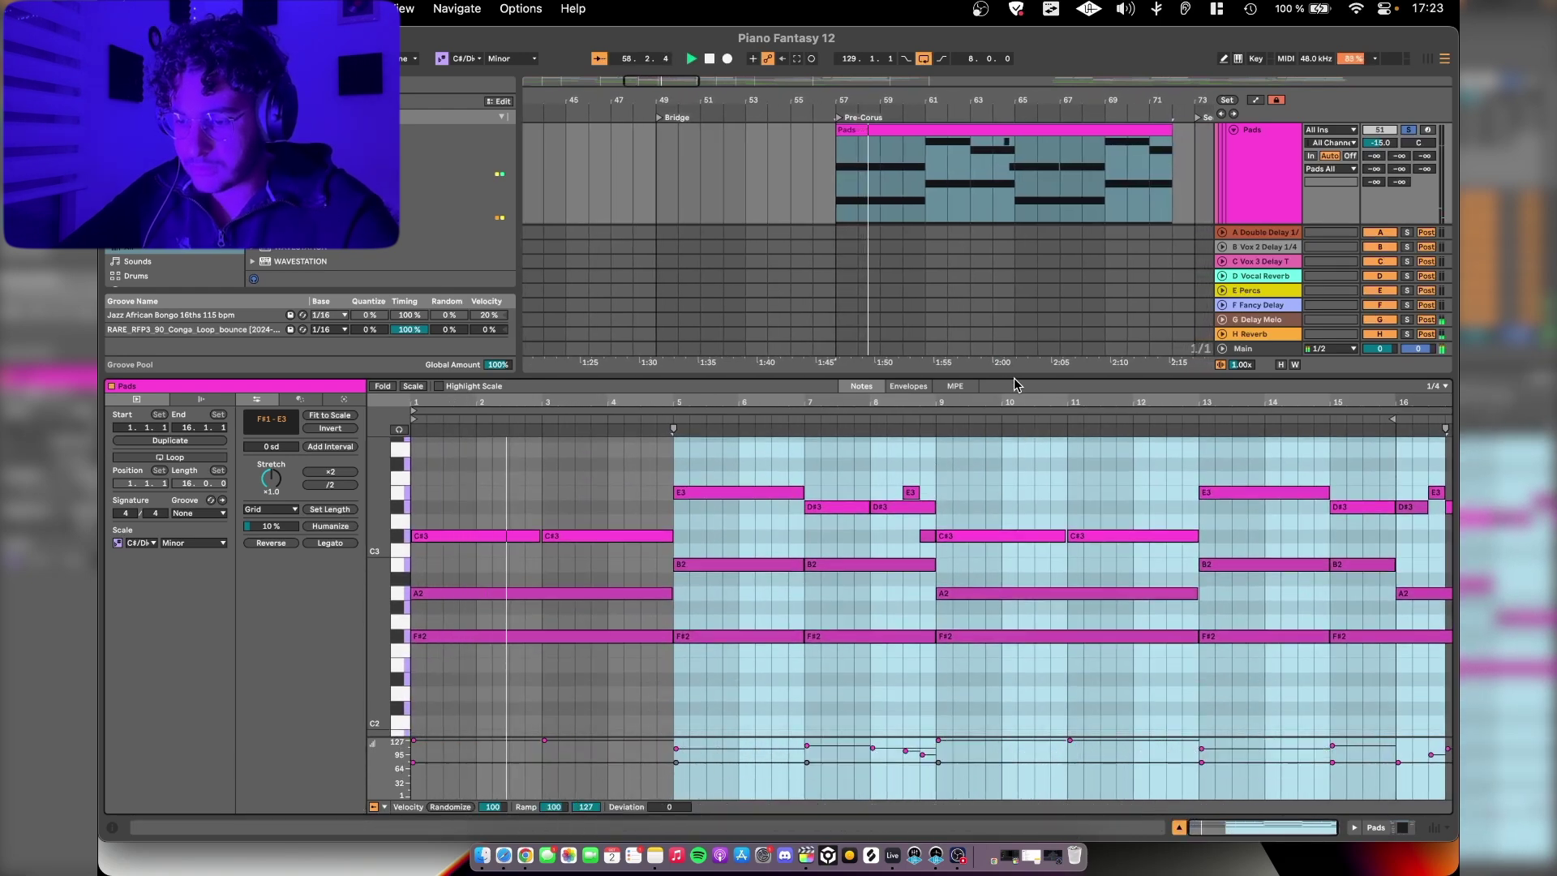
Step: Collapse the enlarged note editor and open the device chain of the upper Pads track
{"action": "left_click_drag", "start_coordinate": [1013, 375], "coordinate": [1051, 810]}
{"action": "double_click", "coordinate": [1260, 191]}
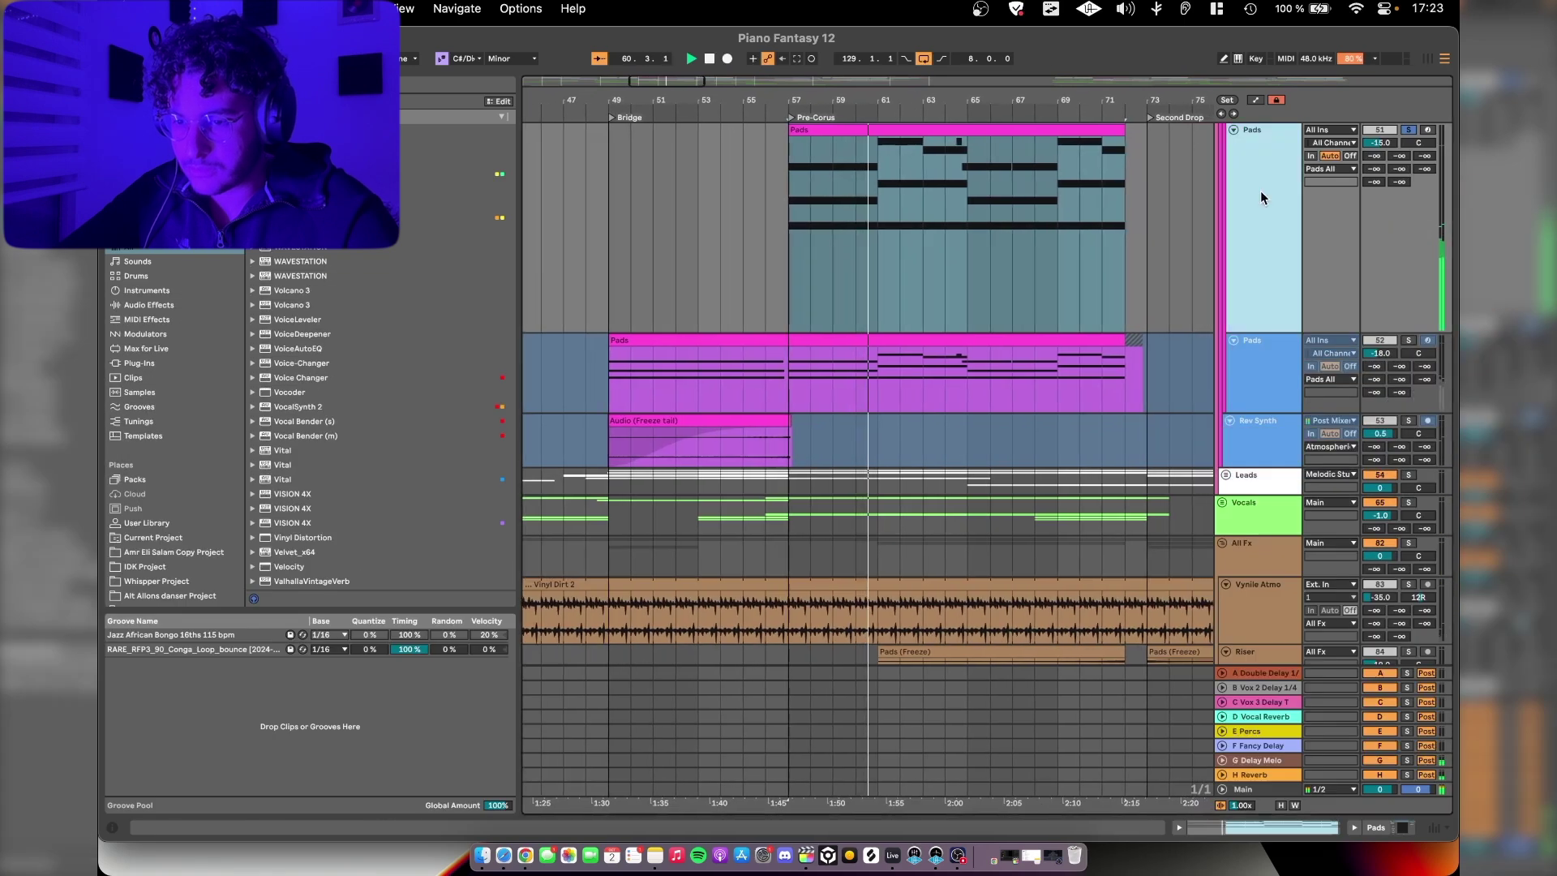
Step: Examine the Pads All group's Chorus-Ensemble and the first Pads track's Diva frequency automation across the Pre-Corus section
{"action": "left_click", "coordinate": [1236, 257]}
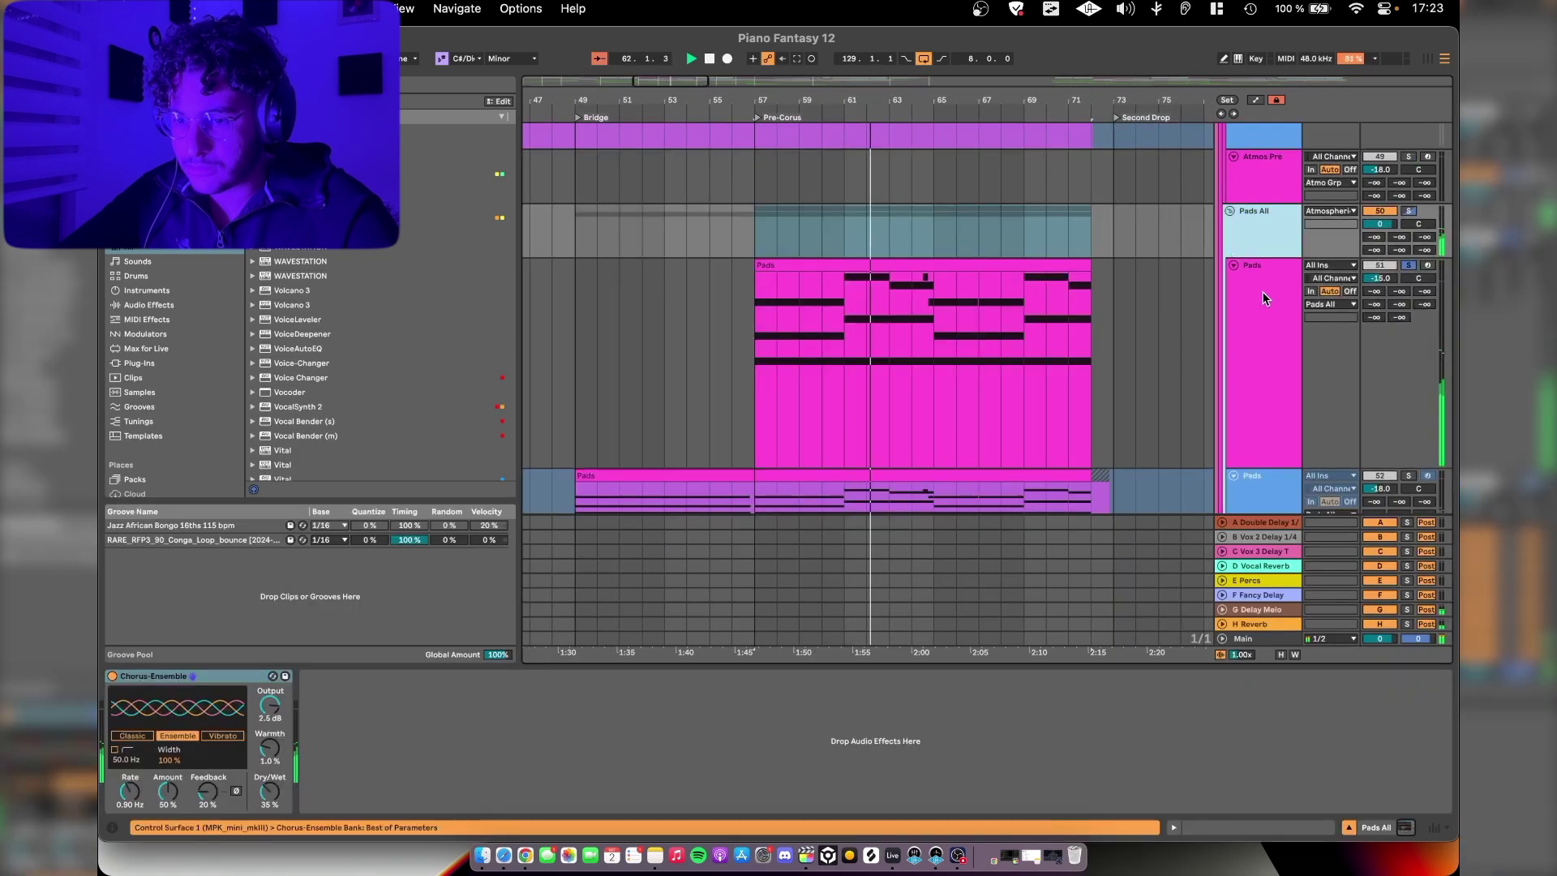
{"action": "scroll", "coordinate": [936, 432], "scroll_direction": "up", "scroll_amount": 3}
{"action": "scroll", "coordinate": [1117, 362], "scroll_direction": "down", "scroll_amount": 3}
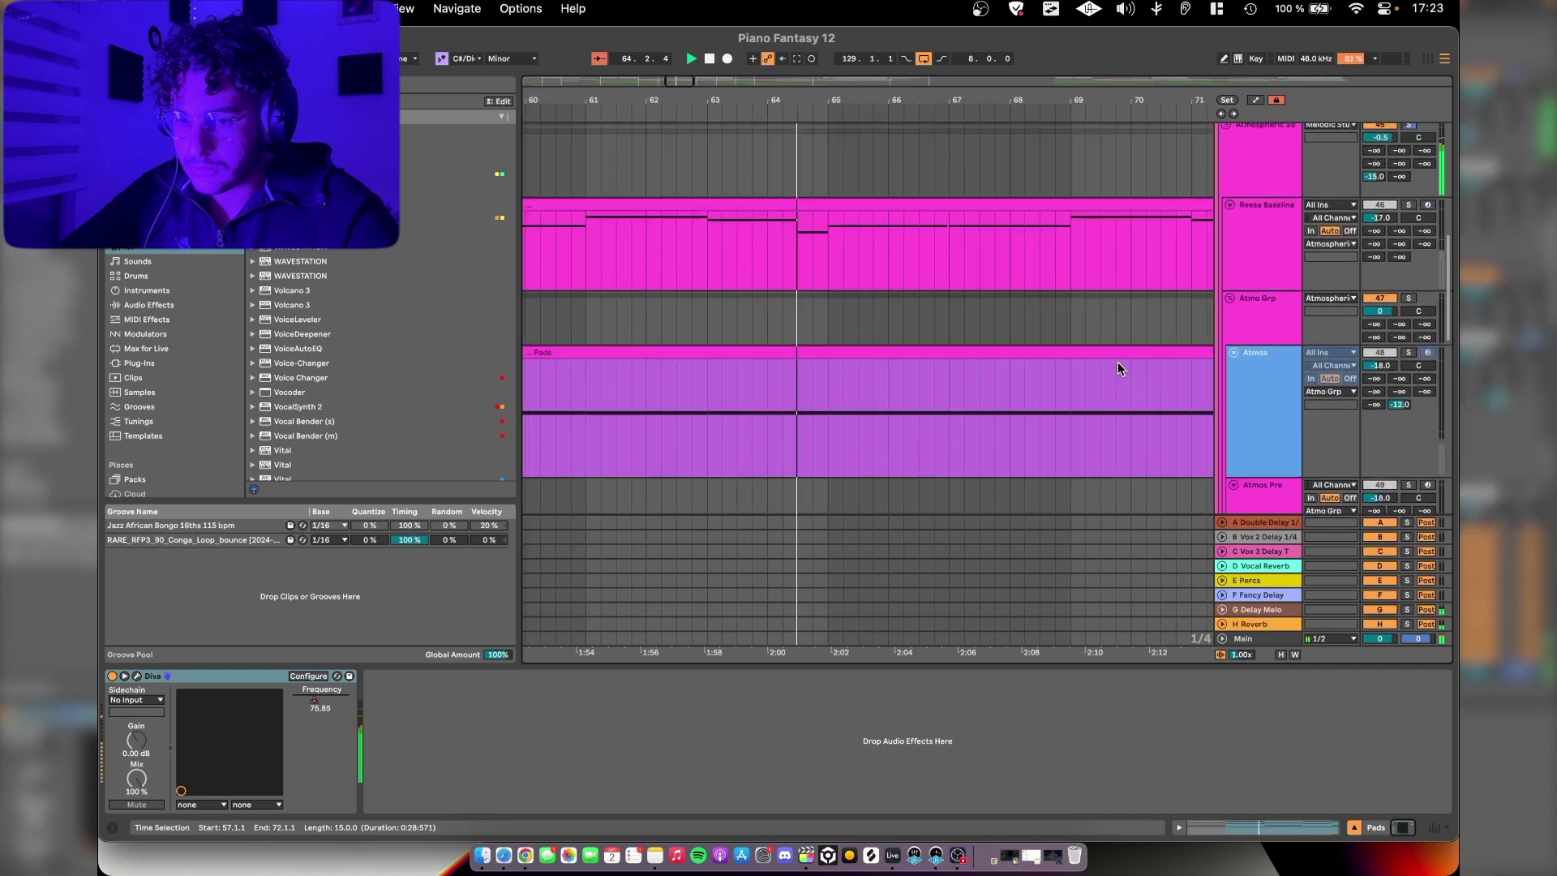
{"action": "scroll", "coordinate": [922, 358], "scroll_direction": "down", "scroll_amount": 3}
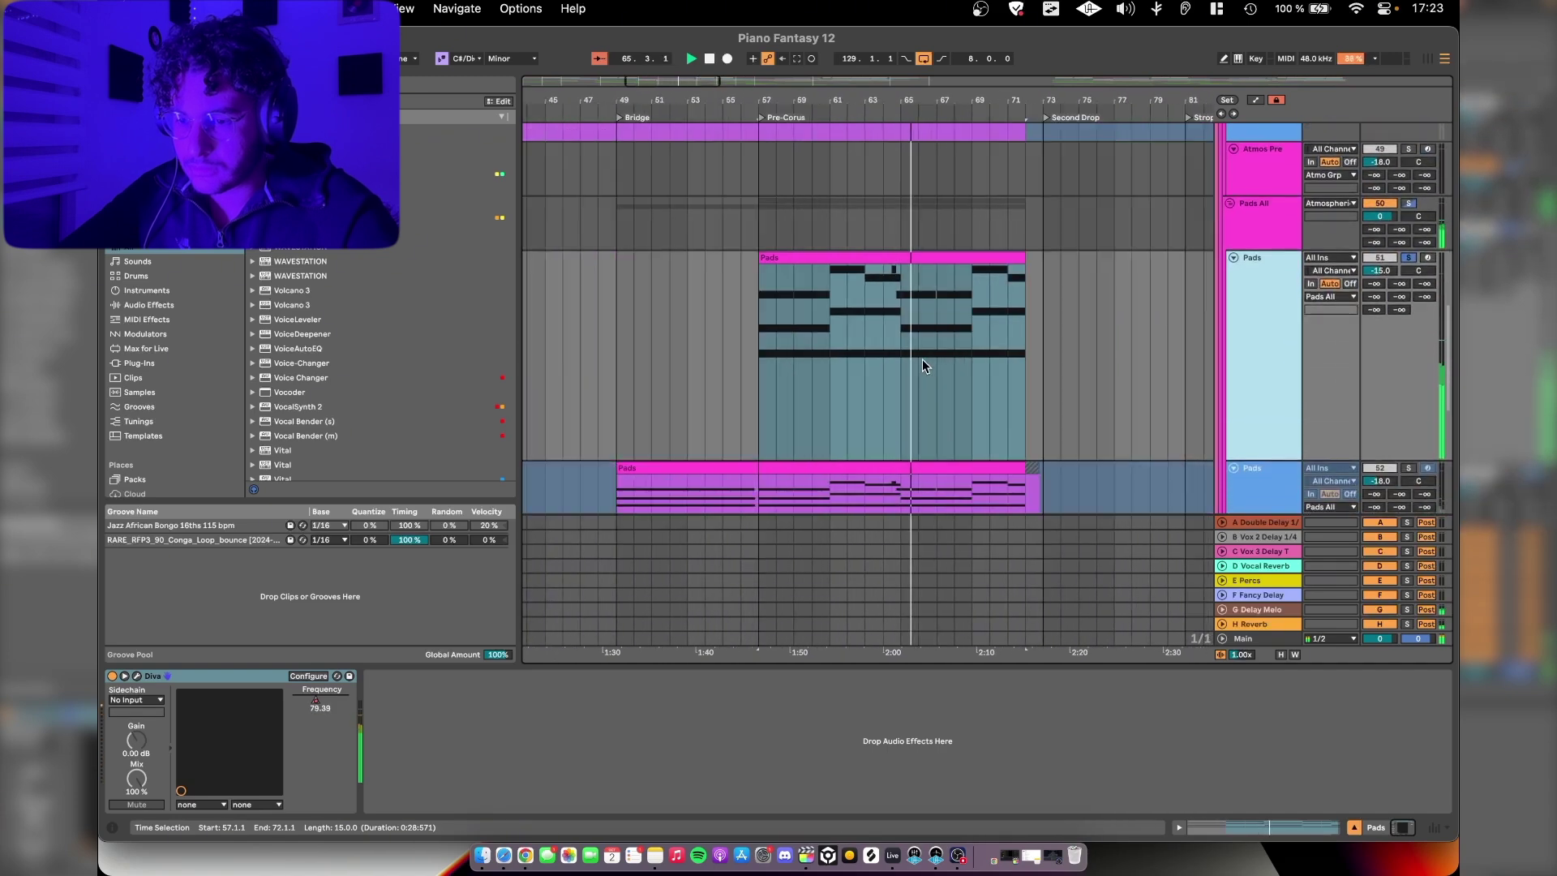
{"action": "key", "text": "a"}
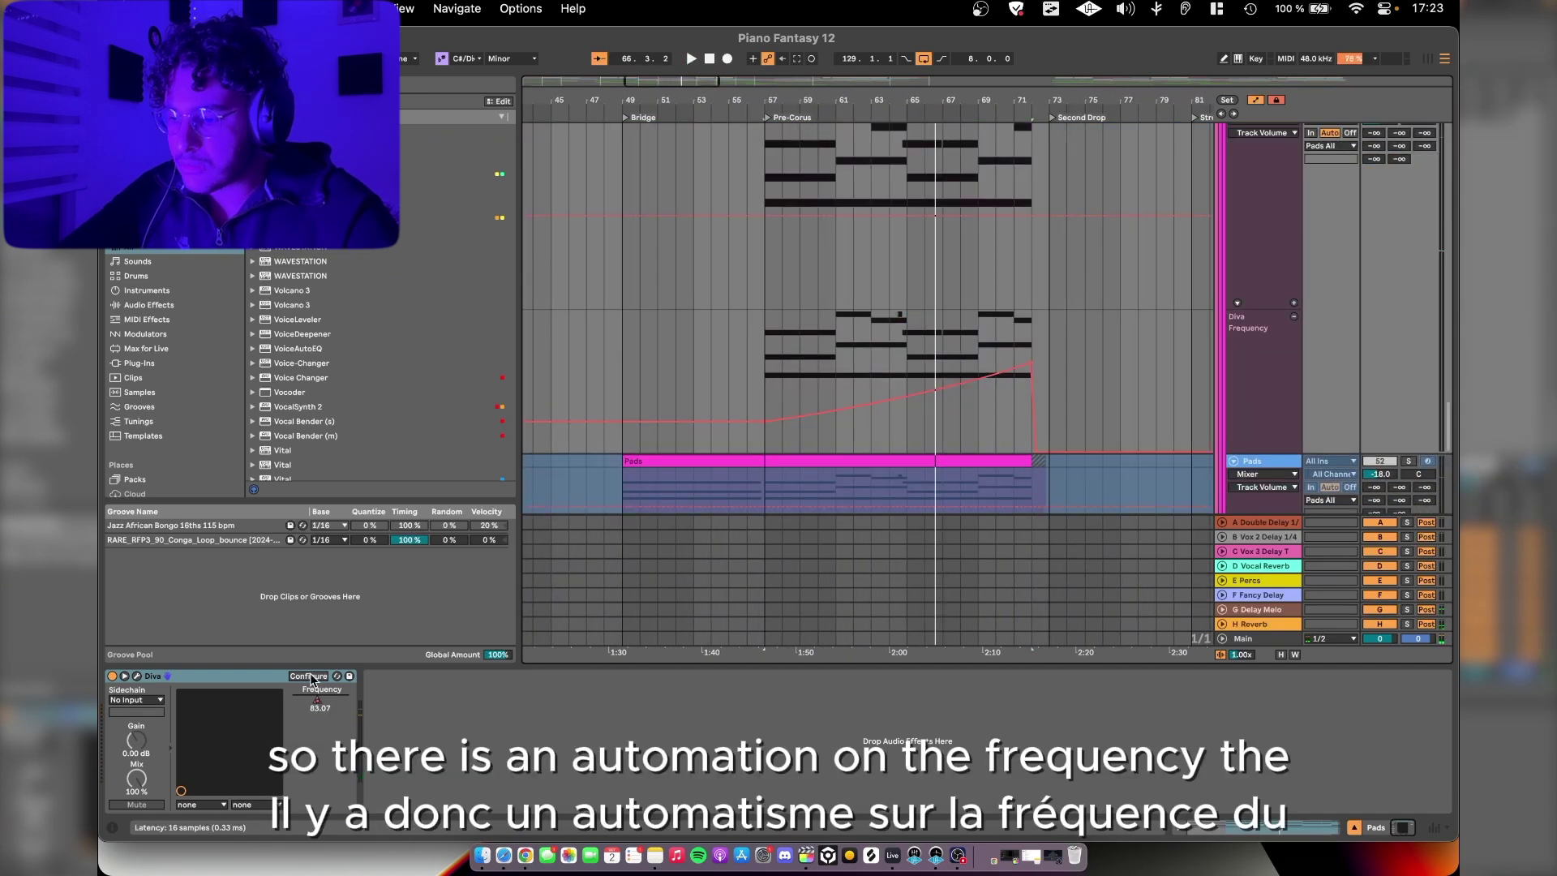
{"action": "key", "text": "a"}
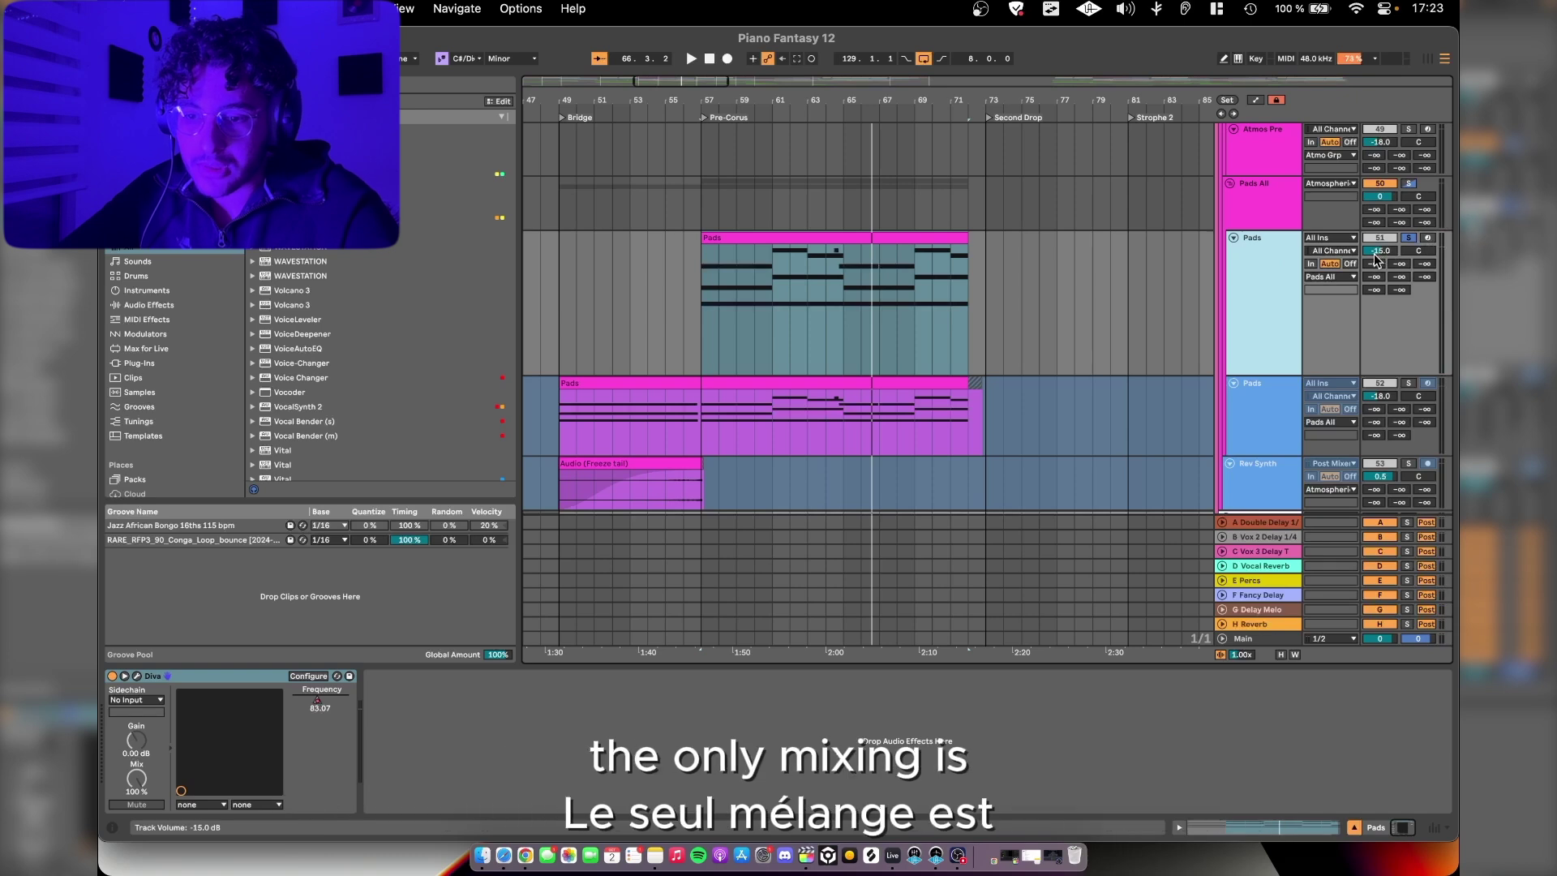
Step: Solo the second Pads track, play it from the Bridge at bar 49, and inspect its Diva frequency automation
{"action": "key", "text": "space"}
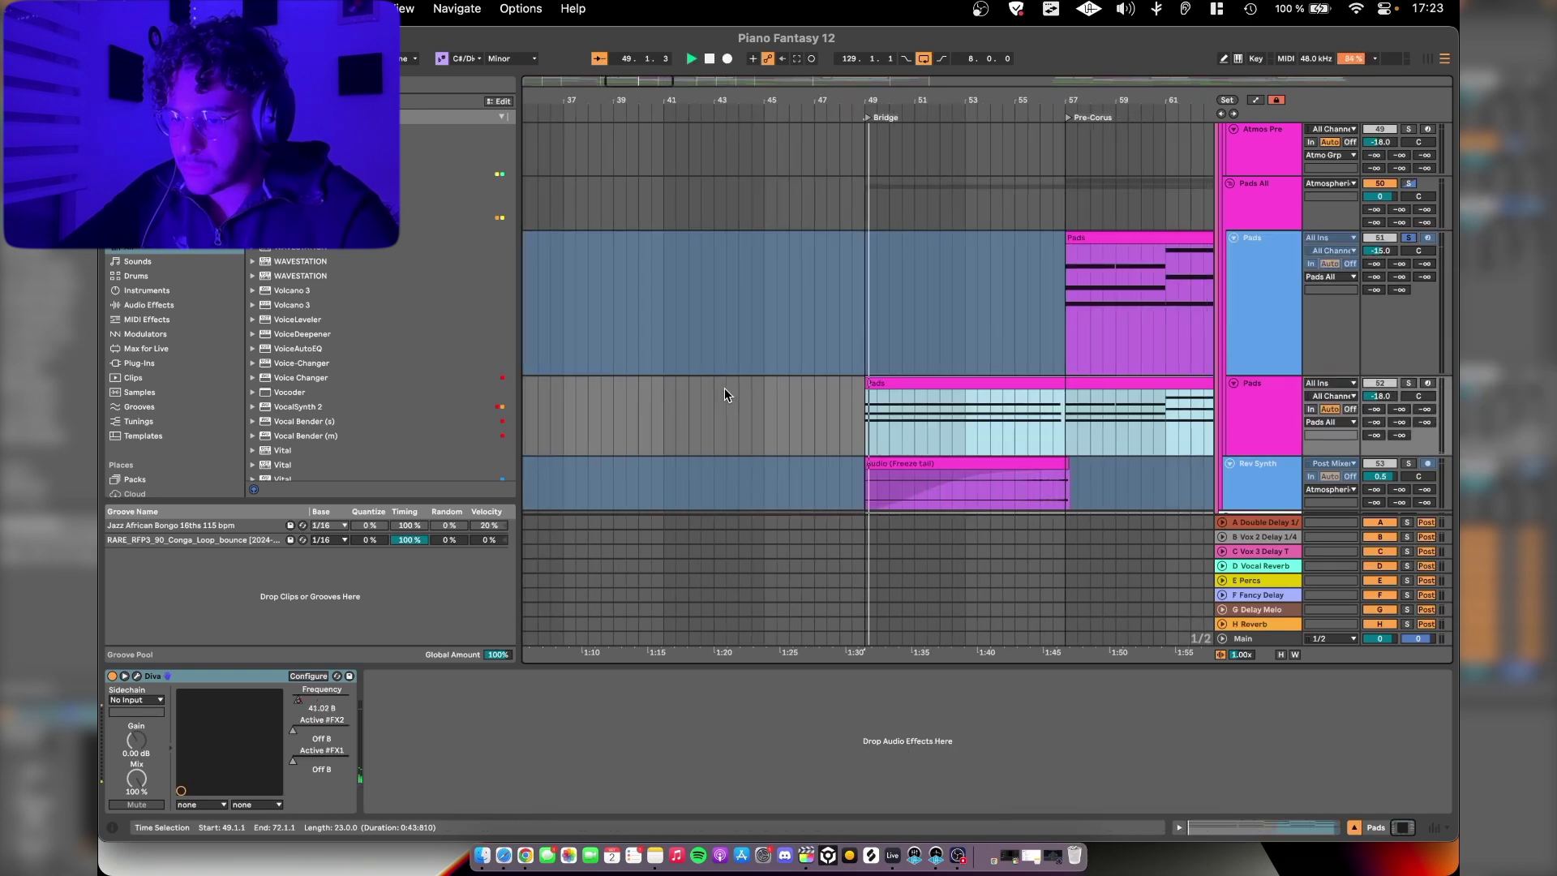
{"action": "scroll", "coordinate": [1067, 416], "scroll_direction": "right", "scroll_amount": 2}
{"action": "scroll", "coordinate": [1118, 386], "scroll_direction": "down", "scroll_amount": 1}
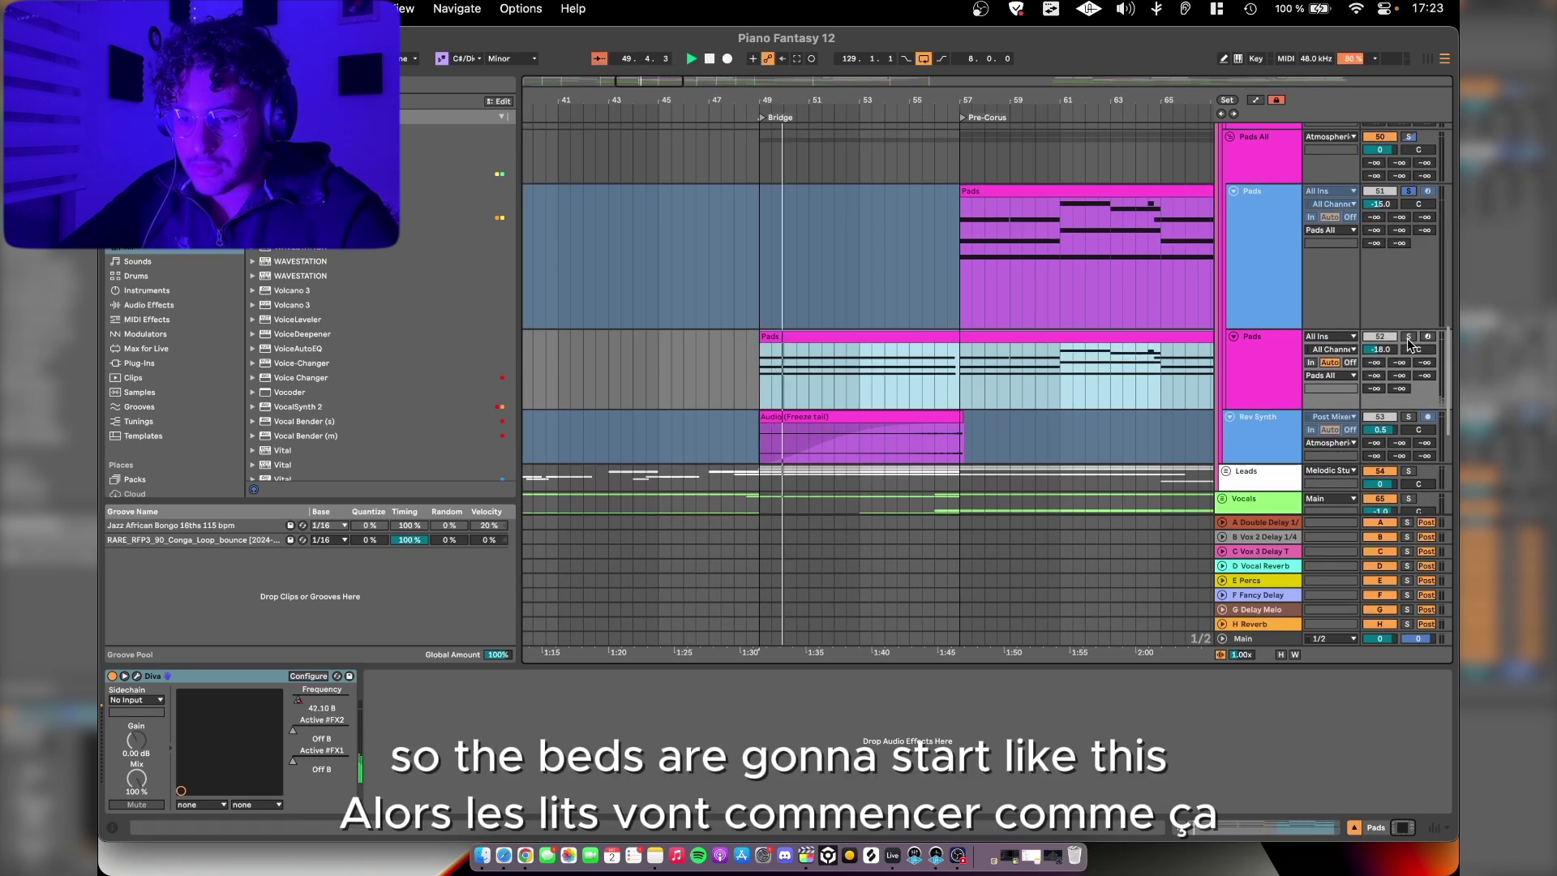
{"action": "left_click", "coordinate": [1408, 338]}
{"action": "scroll", "coordinate": [942, 368], "scroll_direction": "down", "scroll_amount": 3}
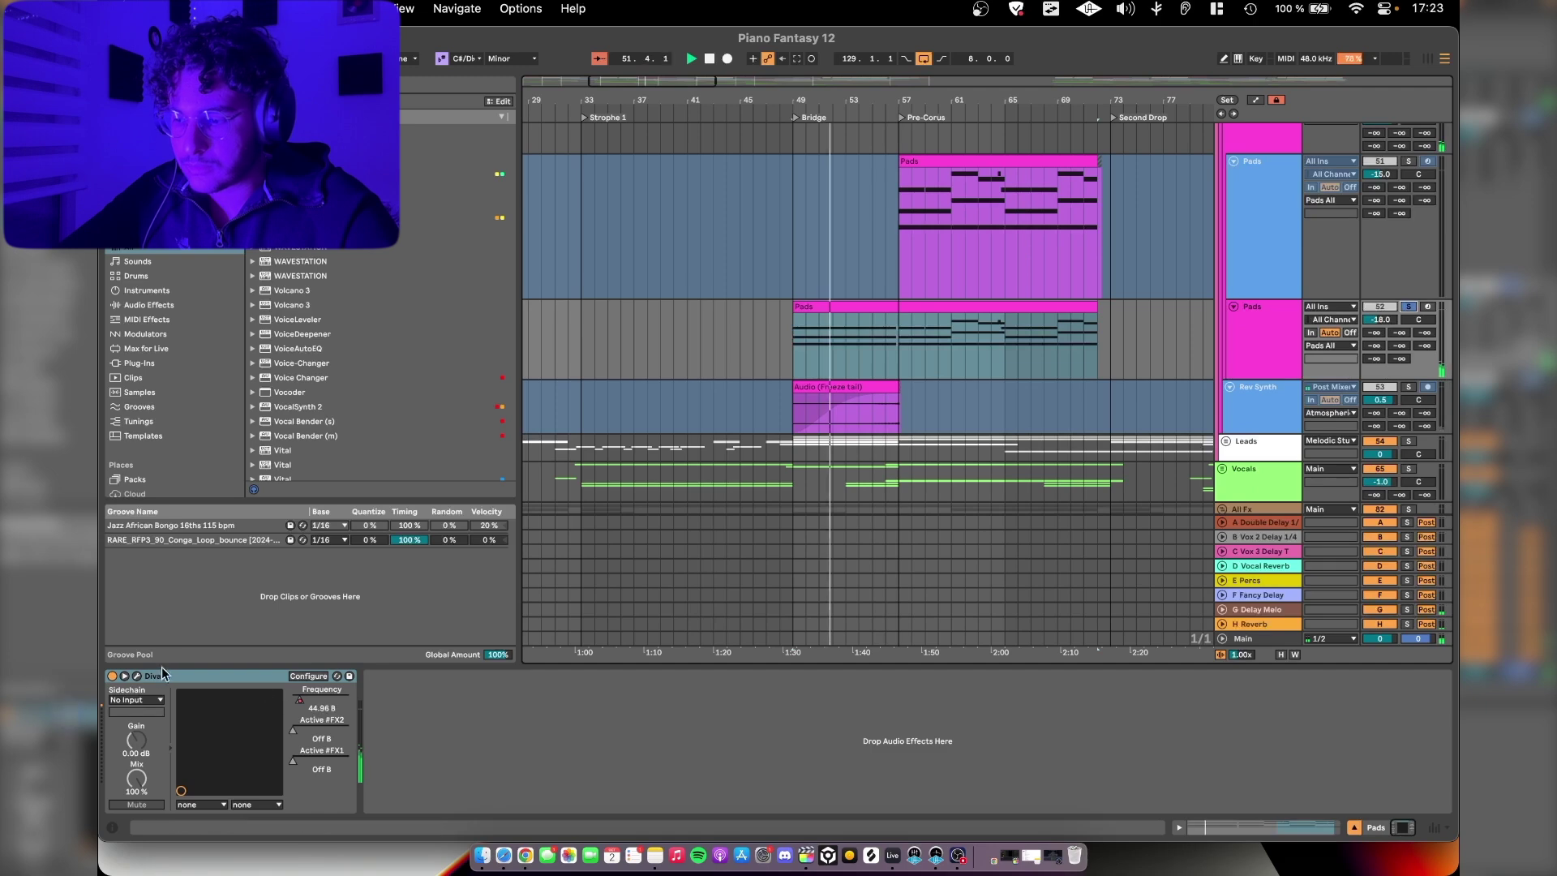
{"action": "left_click", "coordinate": [137, 676]}
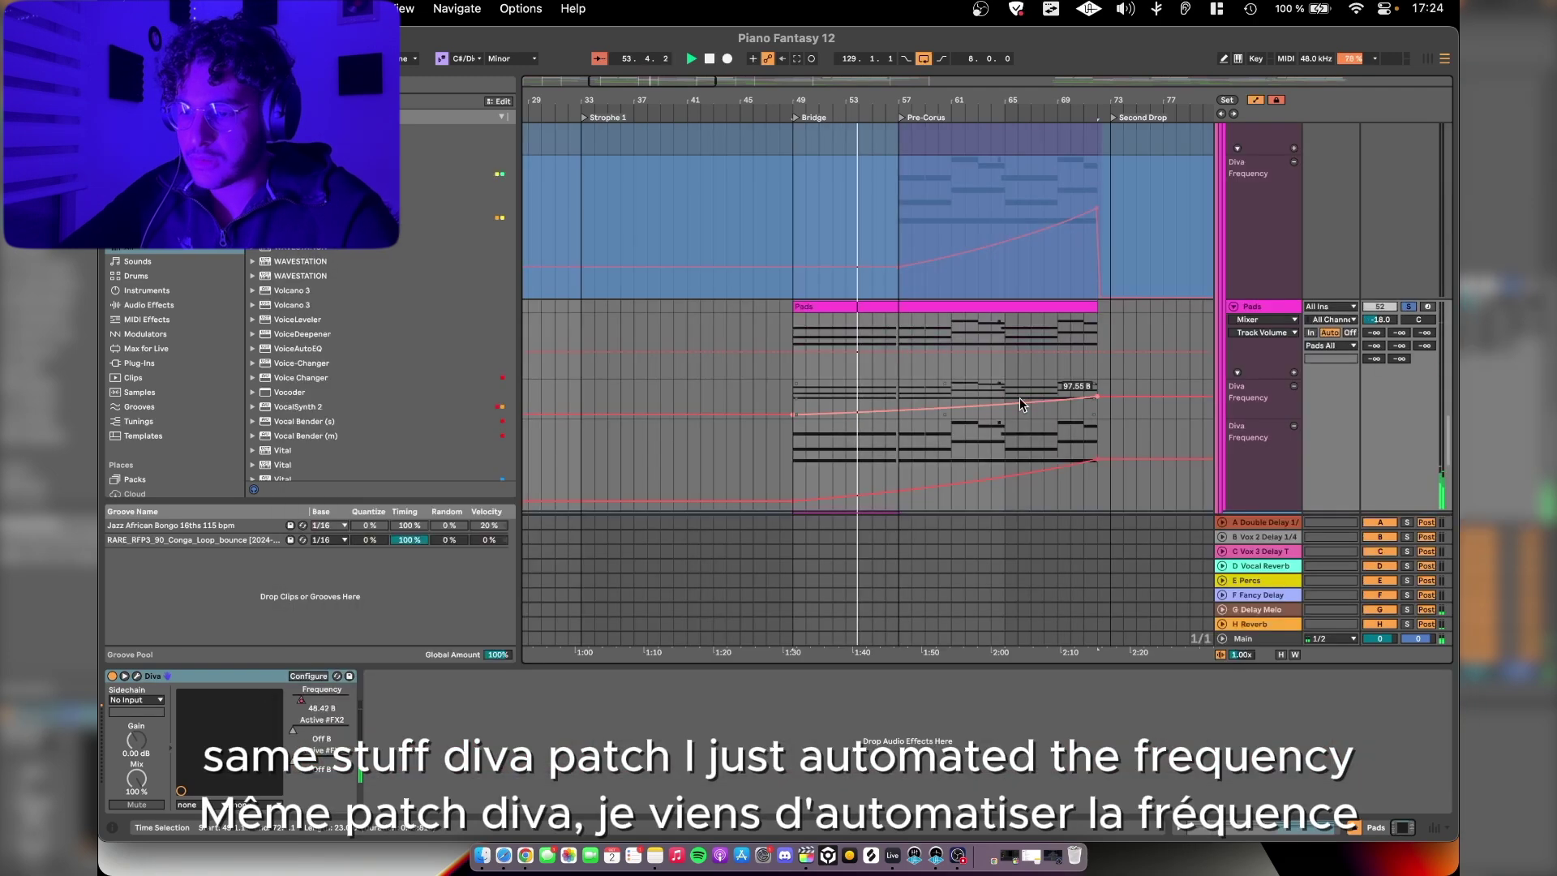
{"action": "scroll", "coordinate": [1019, 397], "scroll_direction": "down", "scroll_amount": 2}
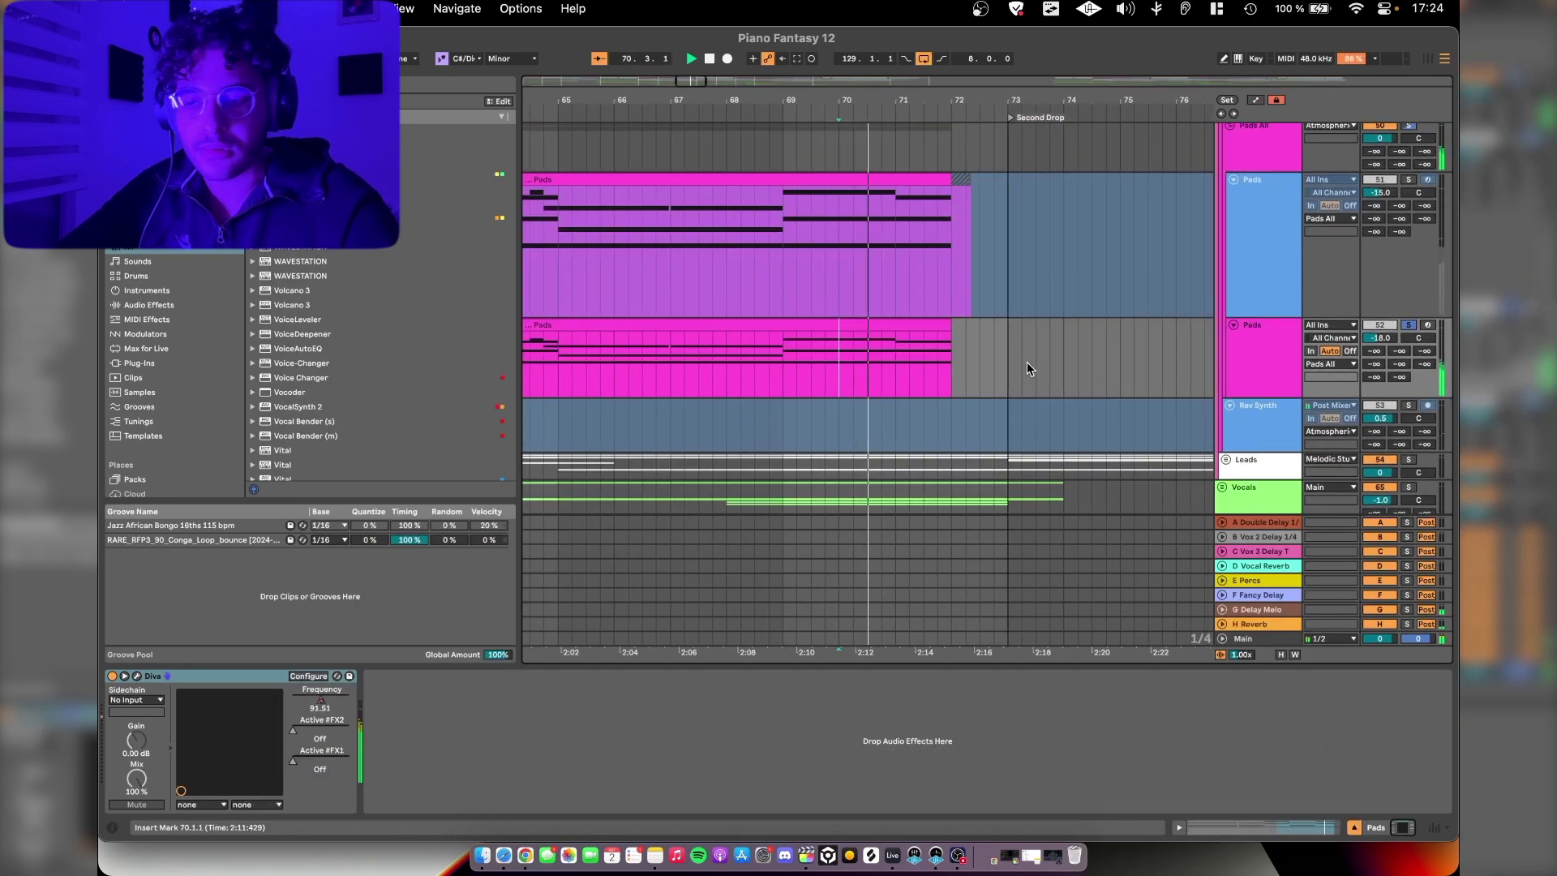
{"action": "scroll", "coordinate": [1027, 363], "scroll_direction": "down", "scroll_amount": 2}
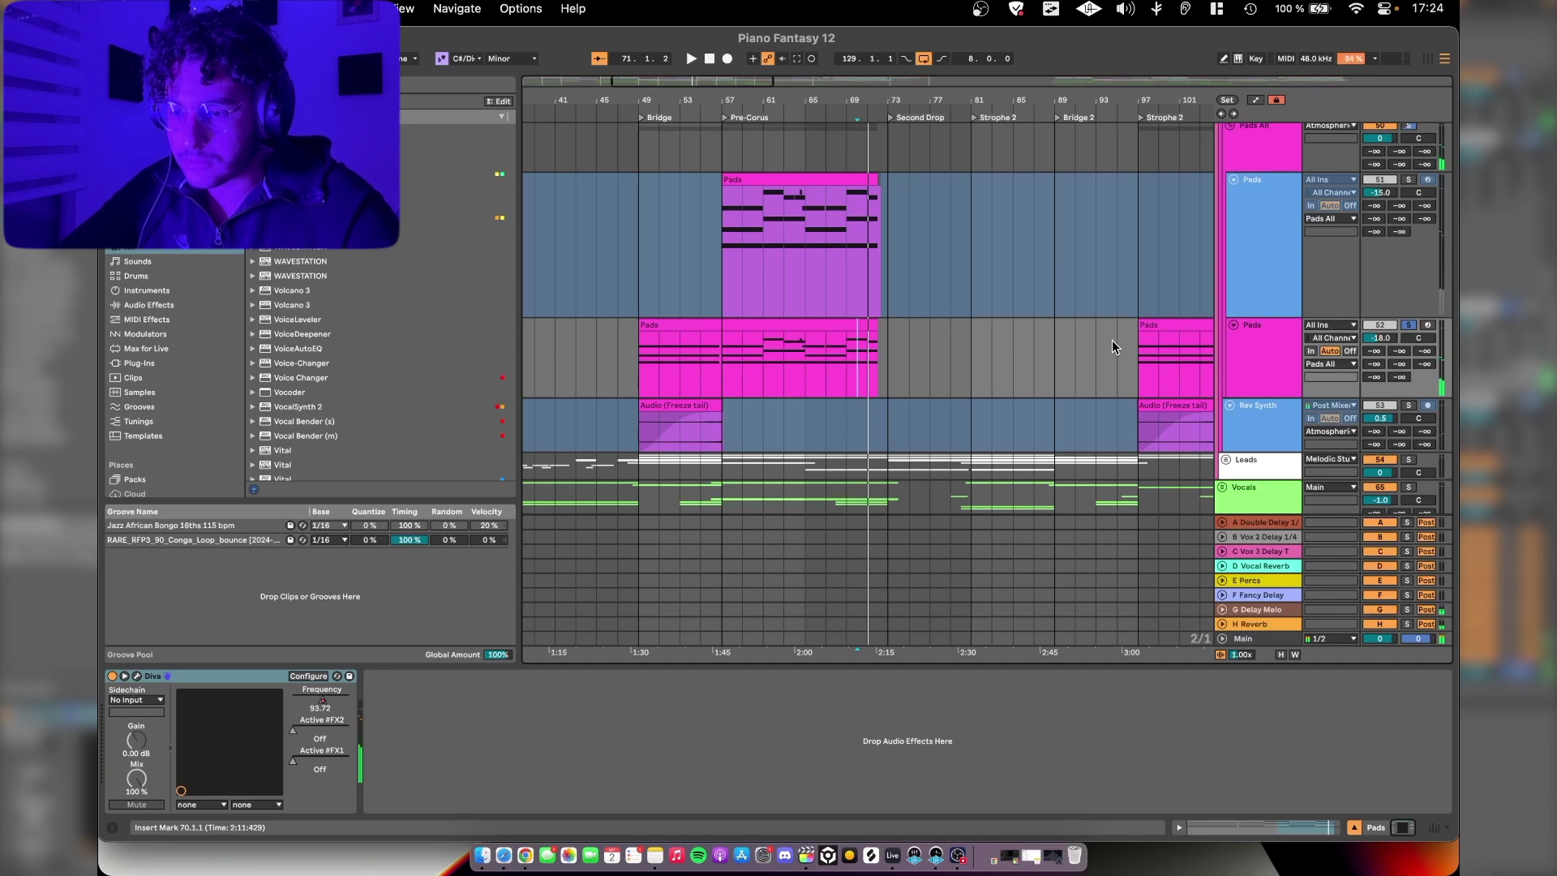
Step: Solo the Rev Synth track and select its frozen-tail audio clip in the Bridge
{"action": "scroll", "coordinate": [1111, 339], "scroll_direction": "down", "scroll_amount": 2}
{"action": "left_click", "coordinate": [1364, 375]}
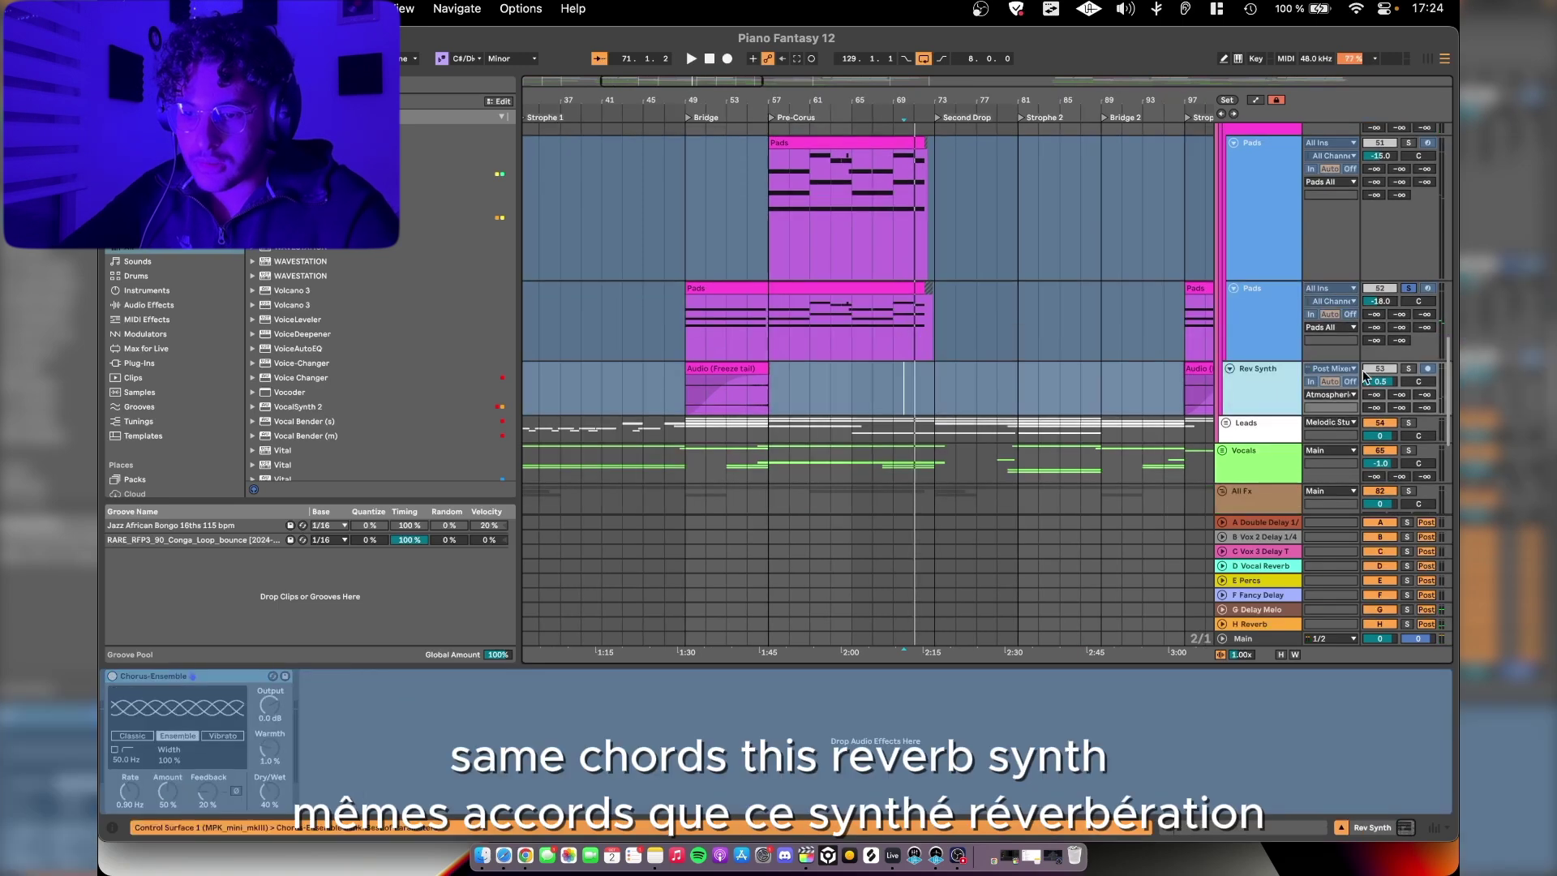
{"action": "left_click", "coordinate": [1408, 370]}
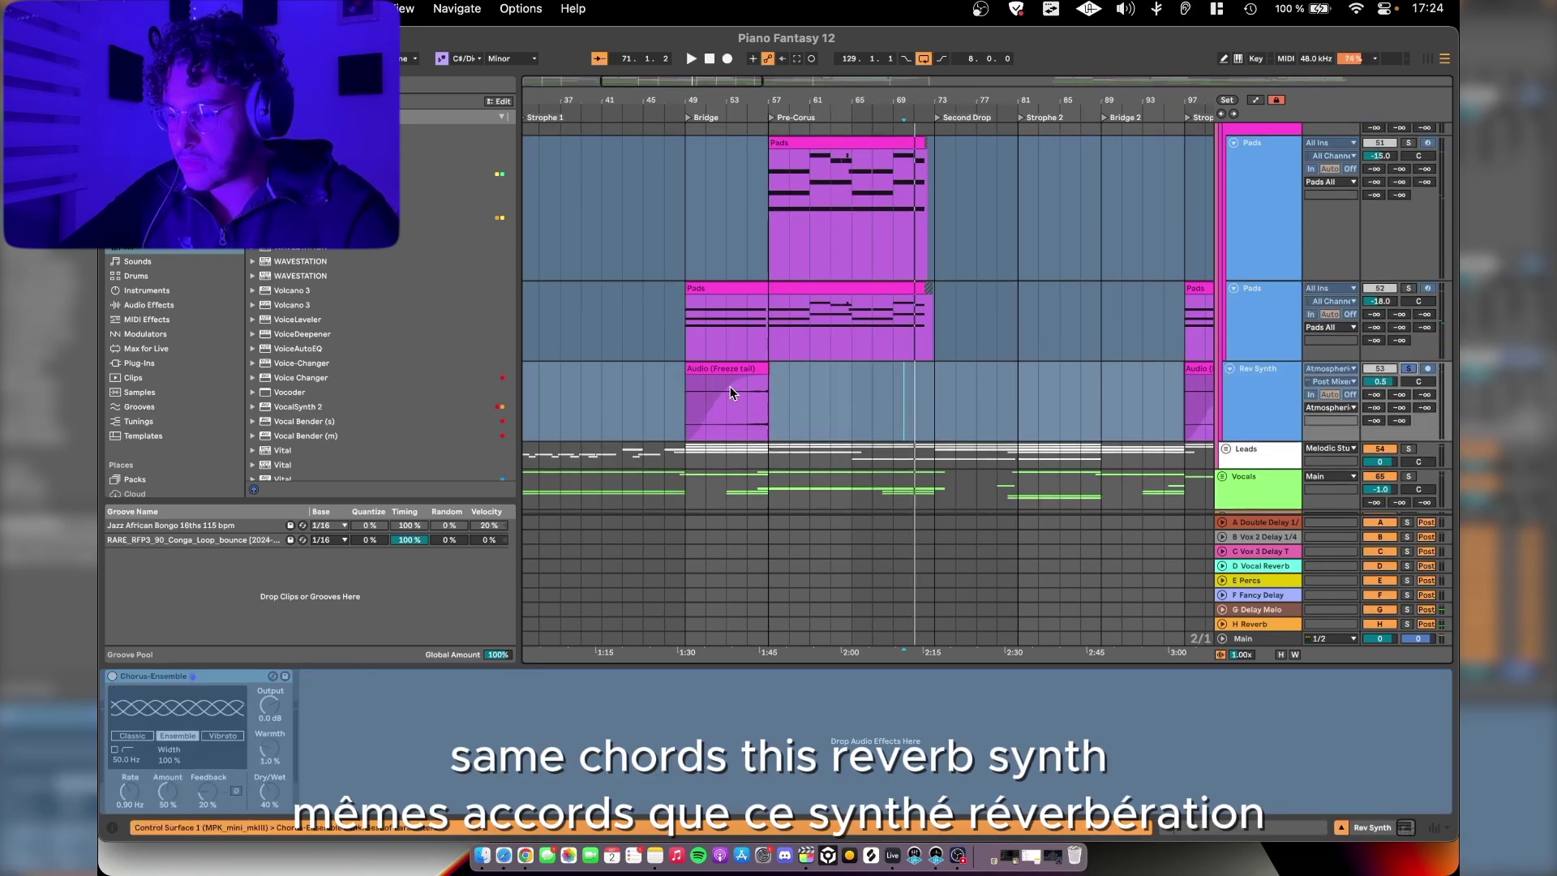
{"action": "scroll", "coordinate": [801, 233], "scroll_direction": "up", "scroll_amount": 5}
{"action": "scroll", "coordinate": [848, 332], "scroll_direction": "down", "scroll_amount": 5}
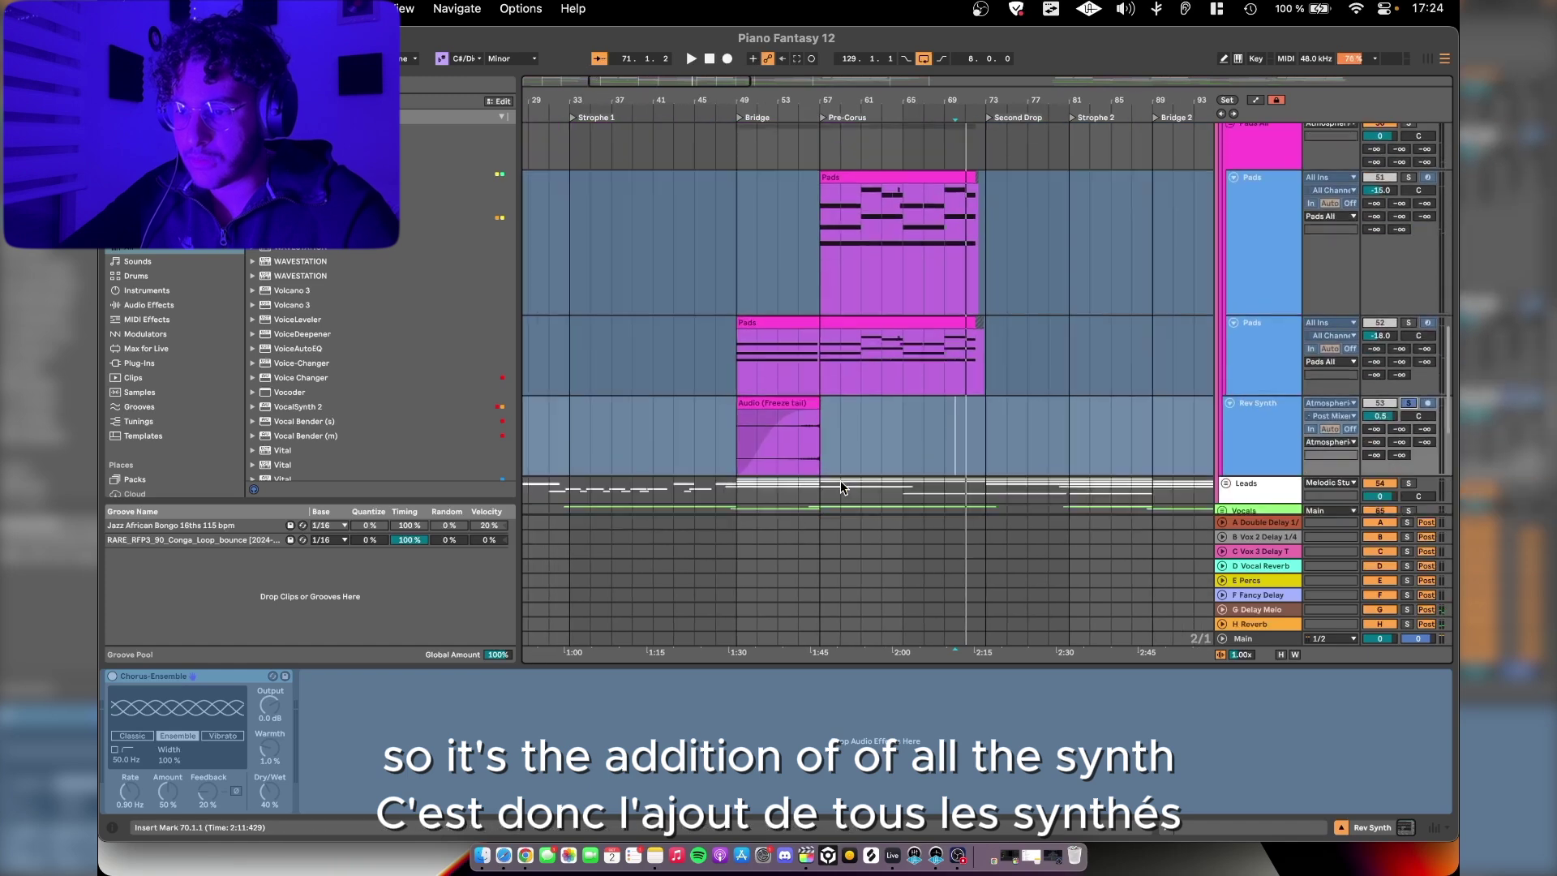
{"action": "right_click", "coordinate": [862, 297]}
{"action": "left_click", "coordinate": [1155, 315]}
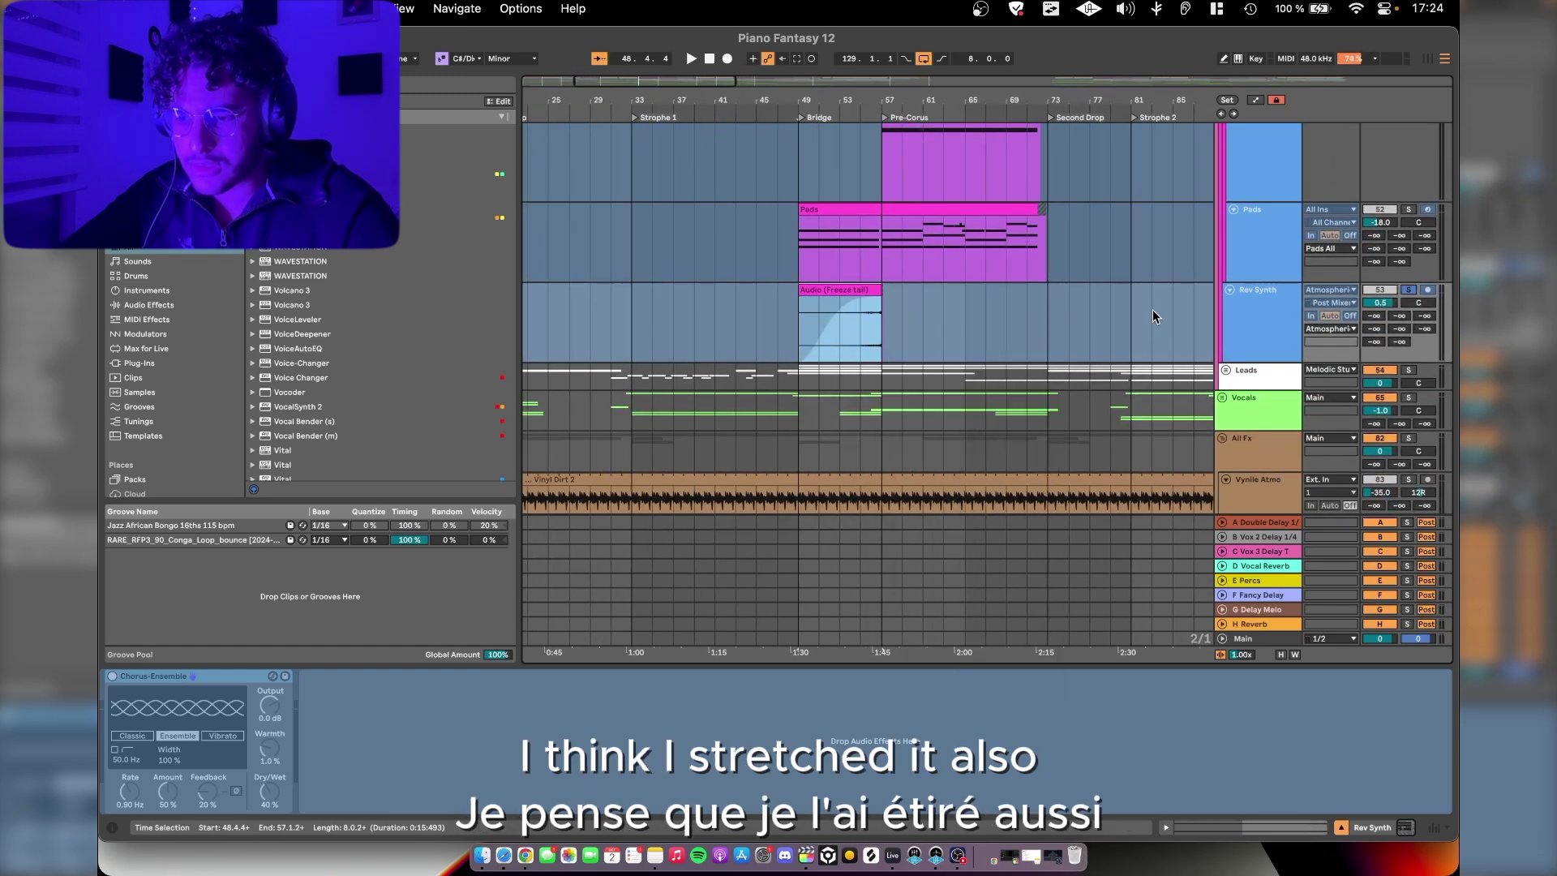
{"action": "right_click", "coordinate": [1156, 315]}
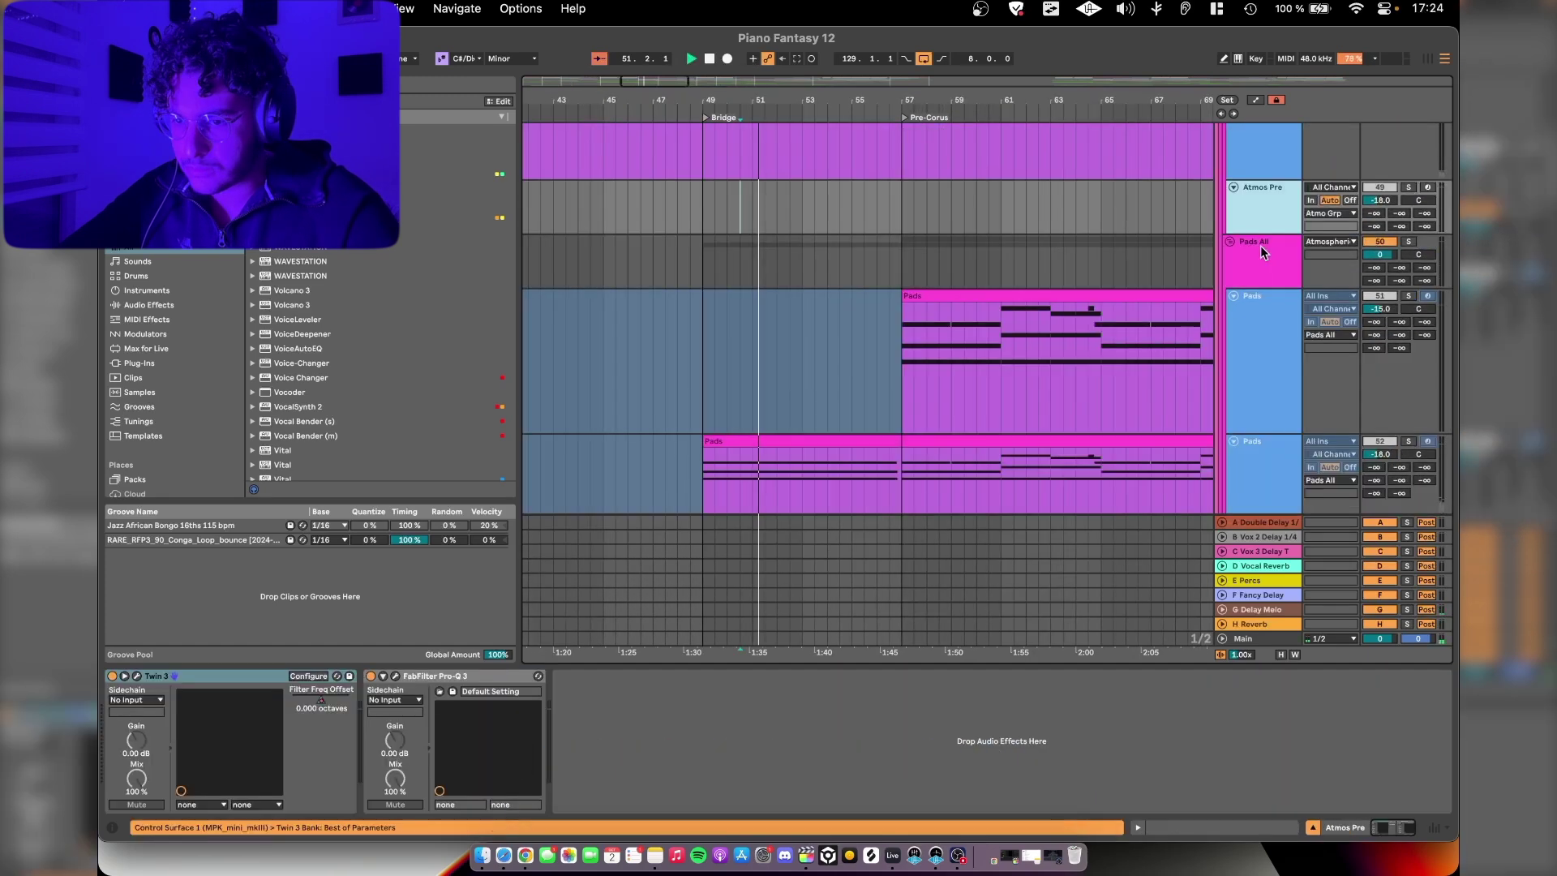
Step: Listen to the soloed Rev Synth clip leading into the Pre-Corus and view the Pads All group's effect device
{"action": "left_click", "coordinate": [1261, 252]}
{"action": "scroll", "coordinate": [1261, 252], "scroll_direction": "down", "scroll_amount": 4}
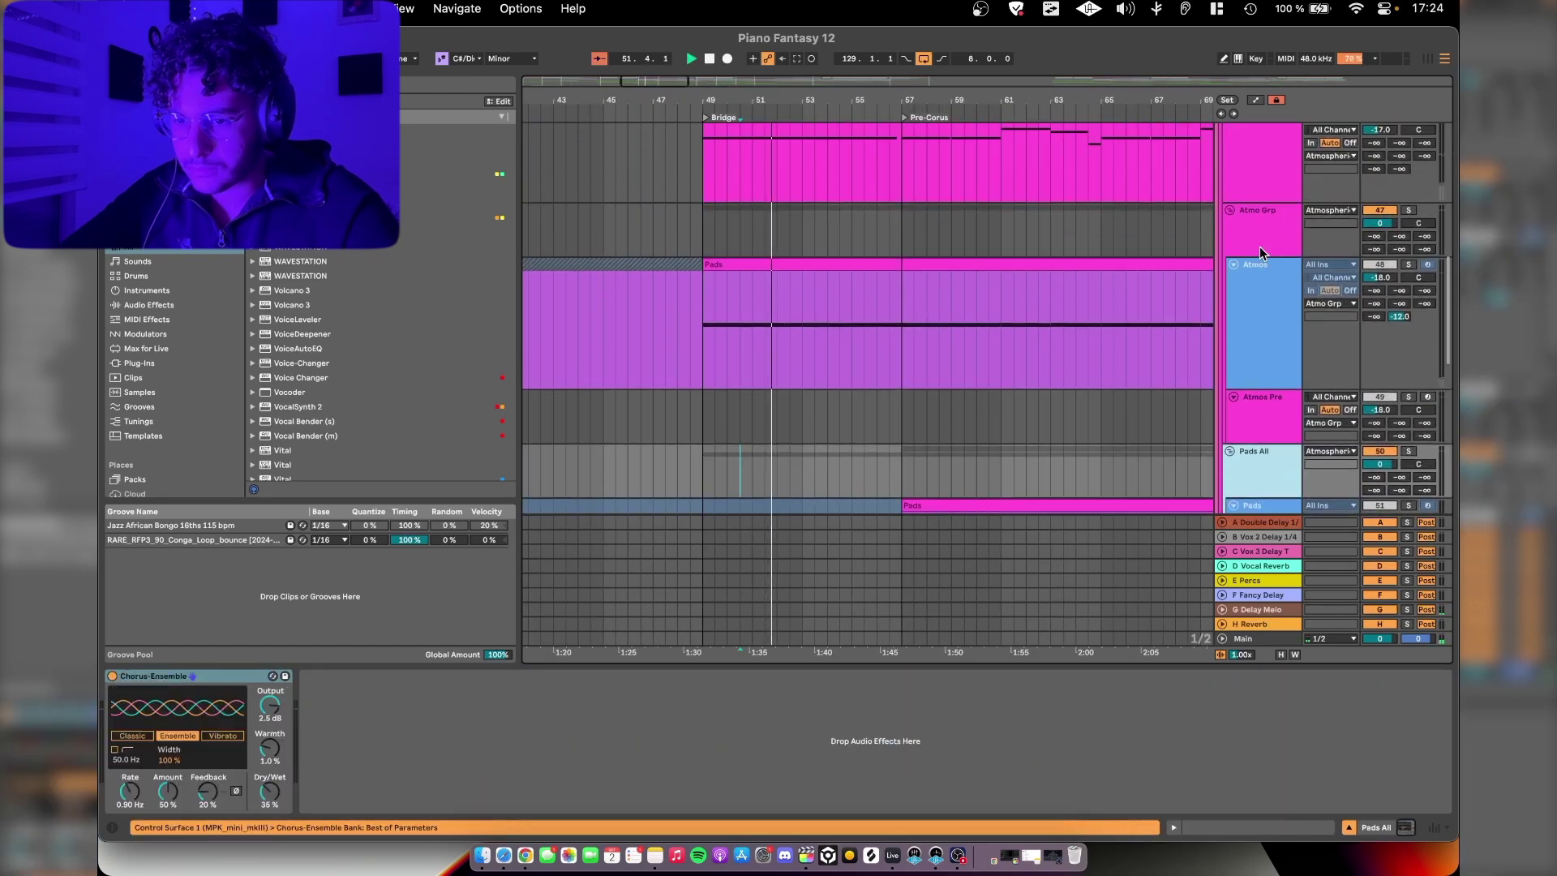
{"action": "key", "text": "plus"}
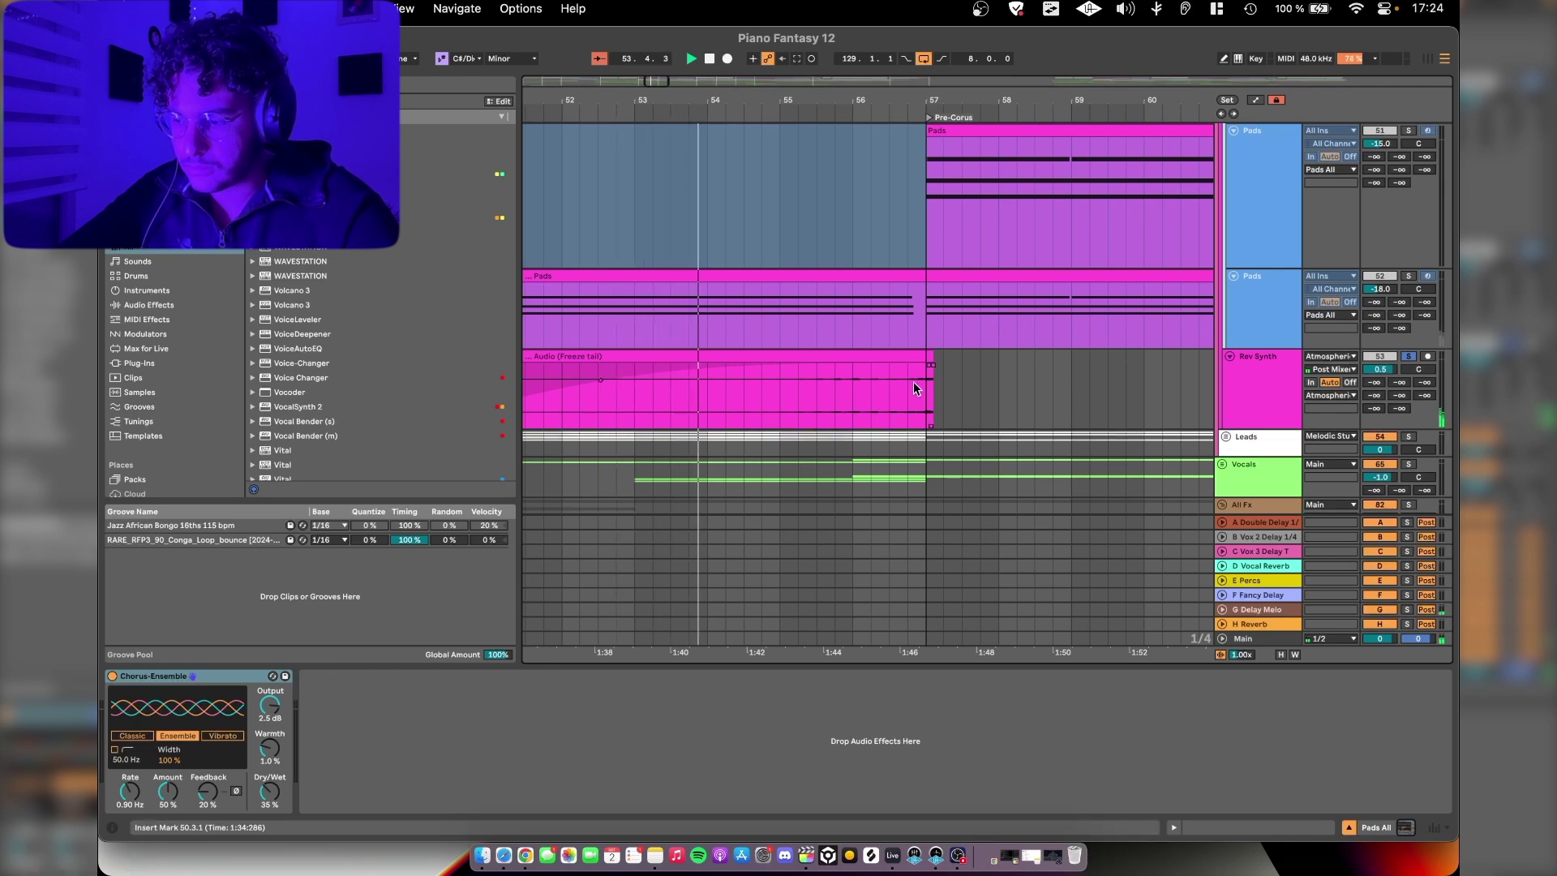
{"action": "scroll", "coordinate": [913, 381], "scroll_direction": "down", "scroll_amount": 3}
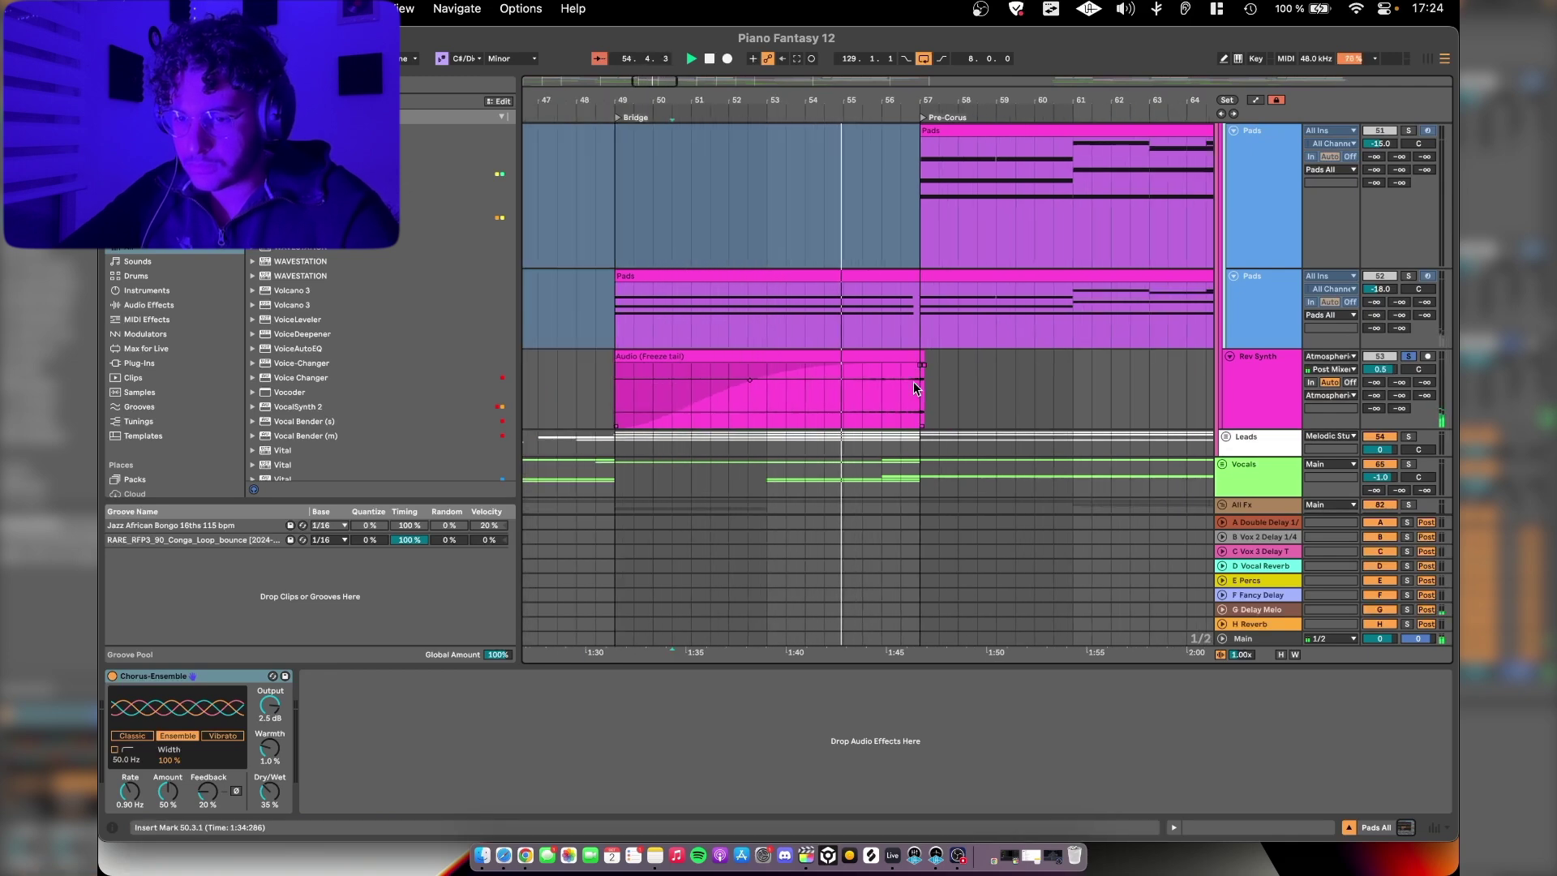
{"action": "scroll", "coordinate": [913, 381], "scroll_direction": "up", "scroll_amount": 5}
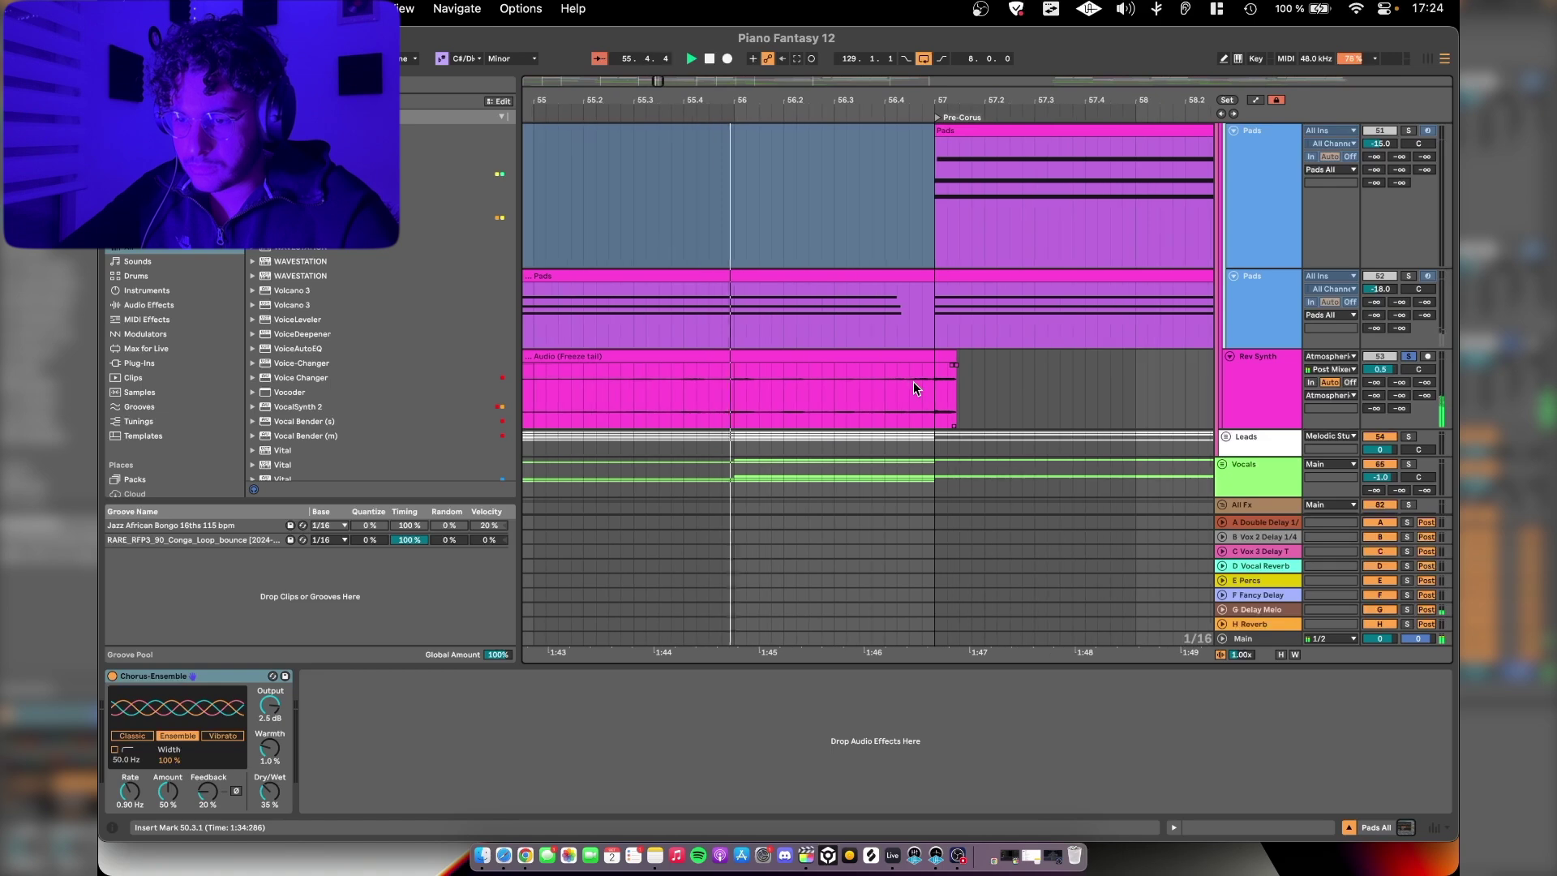
{"action": "scroll", "coordinate": [912, 381], "scroll_direction": "down", "scroll_amount": 3}
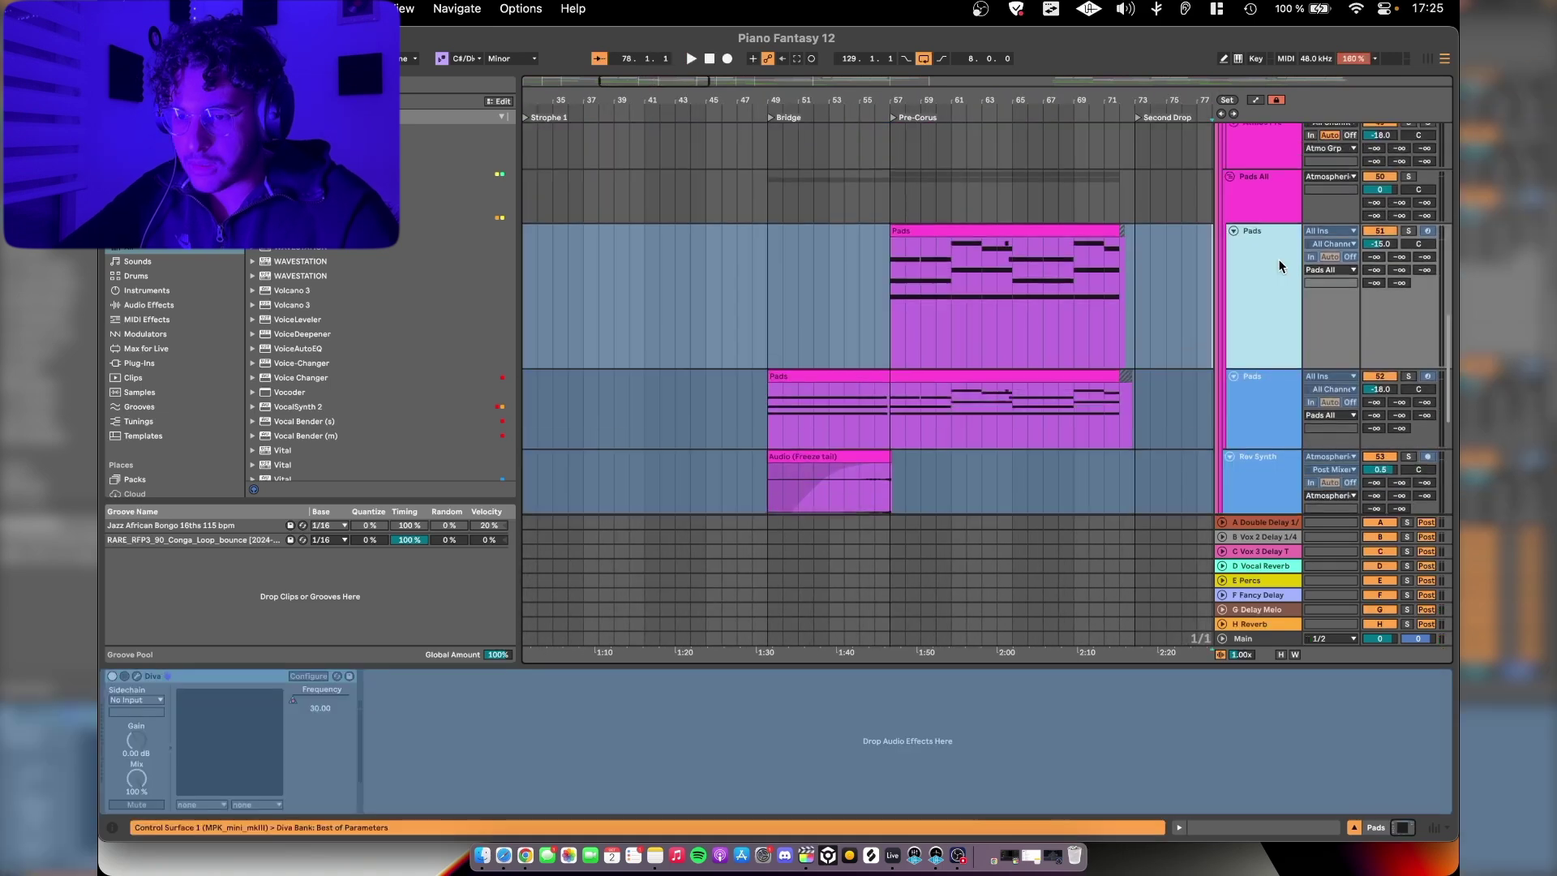
Step: Play the soloed Atmospheric Sounds group from the Bridge at bar 49, reviewing its bass, atmos and pad tracks and the Reese Baseline effects
{"action": "scroll", "coordinate": [1280, 316], "scroll_direction": "up", "scroll_amount": 3}
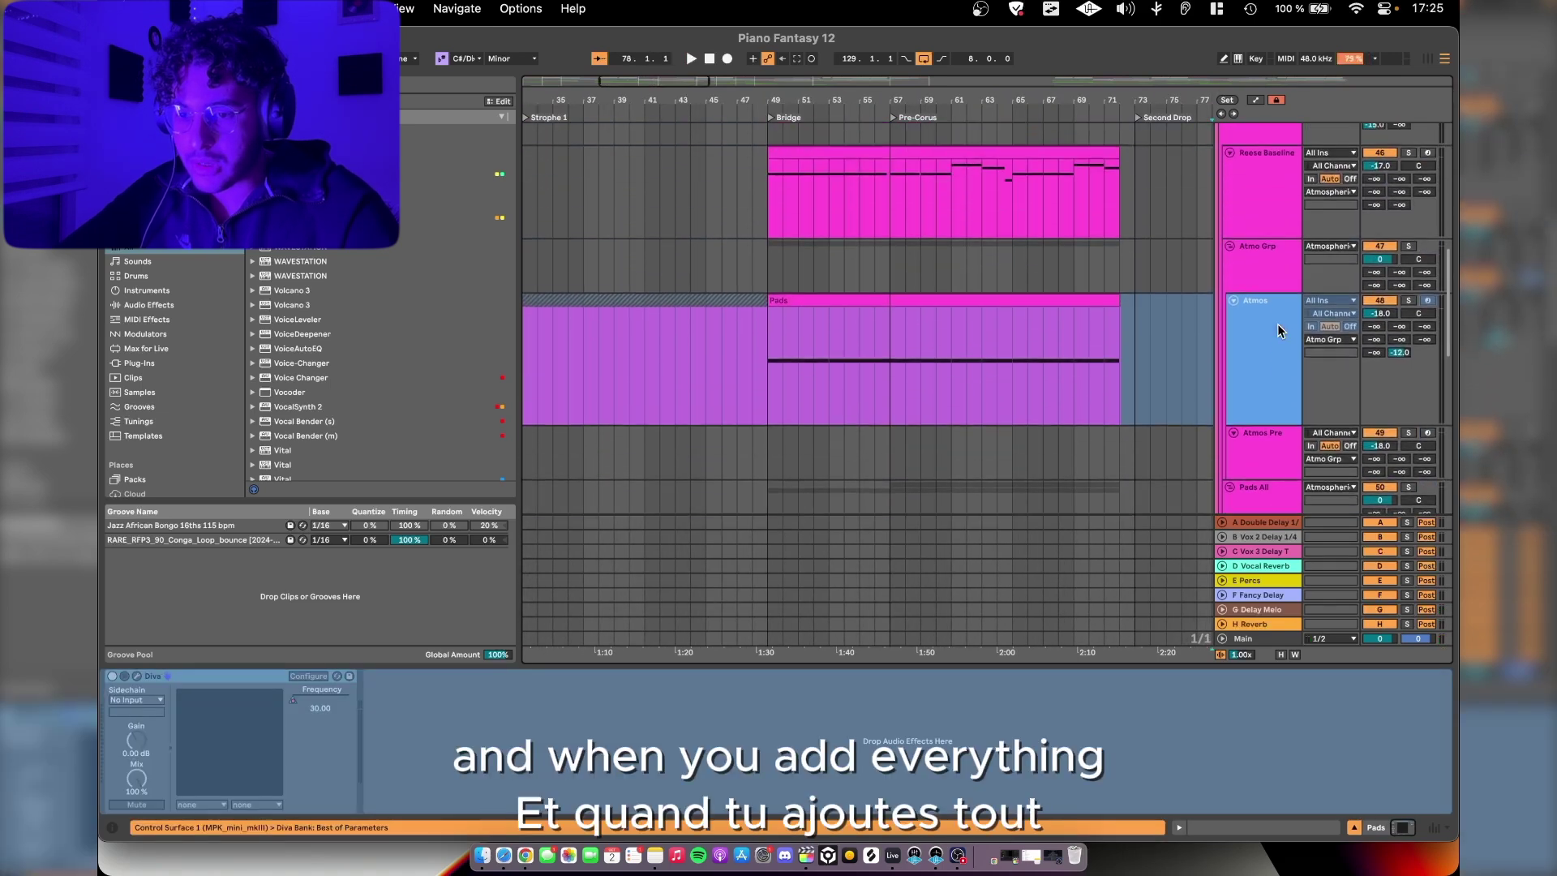
{"action": "scroll", "coordinate": [1278, 326], "scroll_direction": "up", "scroll_amount": 3}
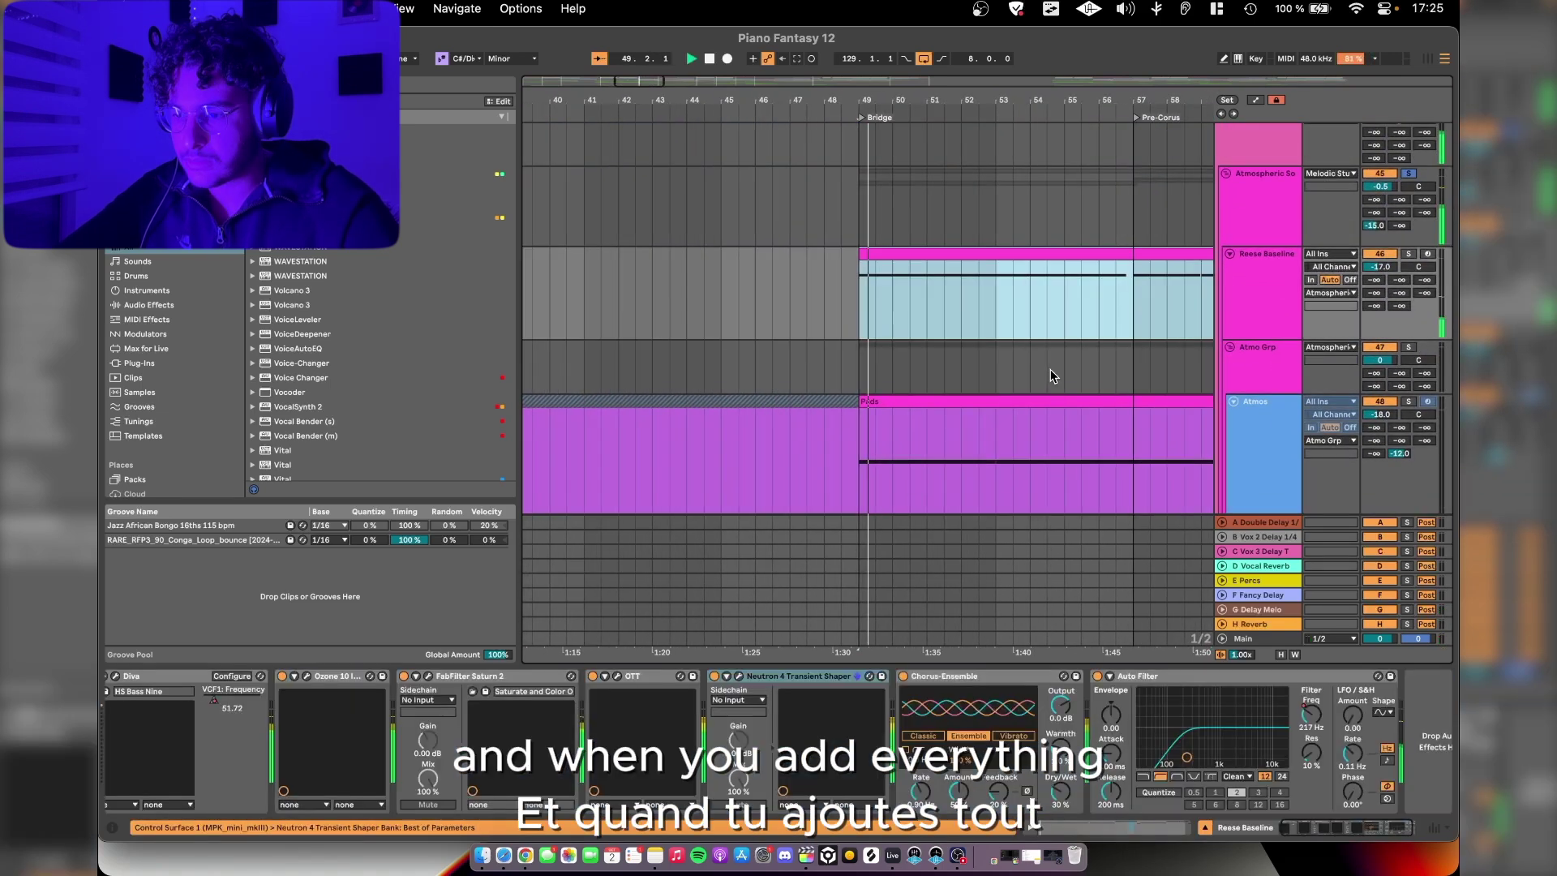
{"action": "scroll", "coordinate": [1050, 370], "scroll_direction": "down", "scroll_amount": 4}
{"action": "scroll", "coordinate": [1050, 370], "scroll_direction": "right", "scroll_amount": 5}
{"action": "scroll", "coordinate": [1050, 370], "scroll_direction": "down", "scroll_amount": 2}
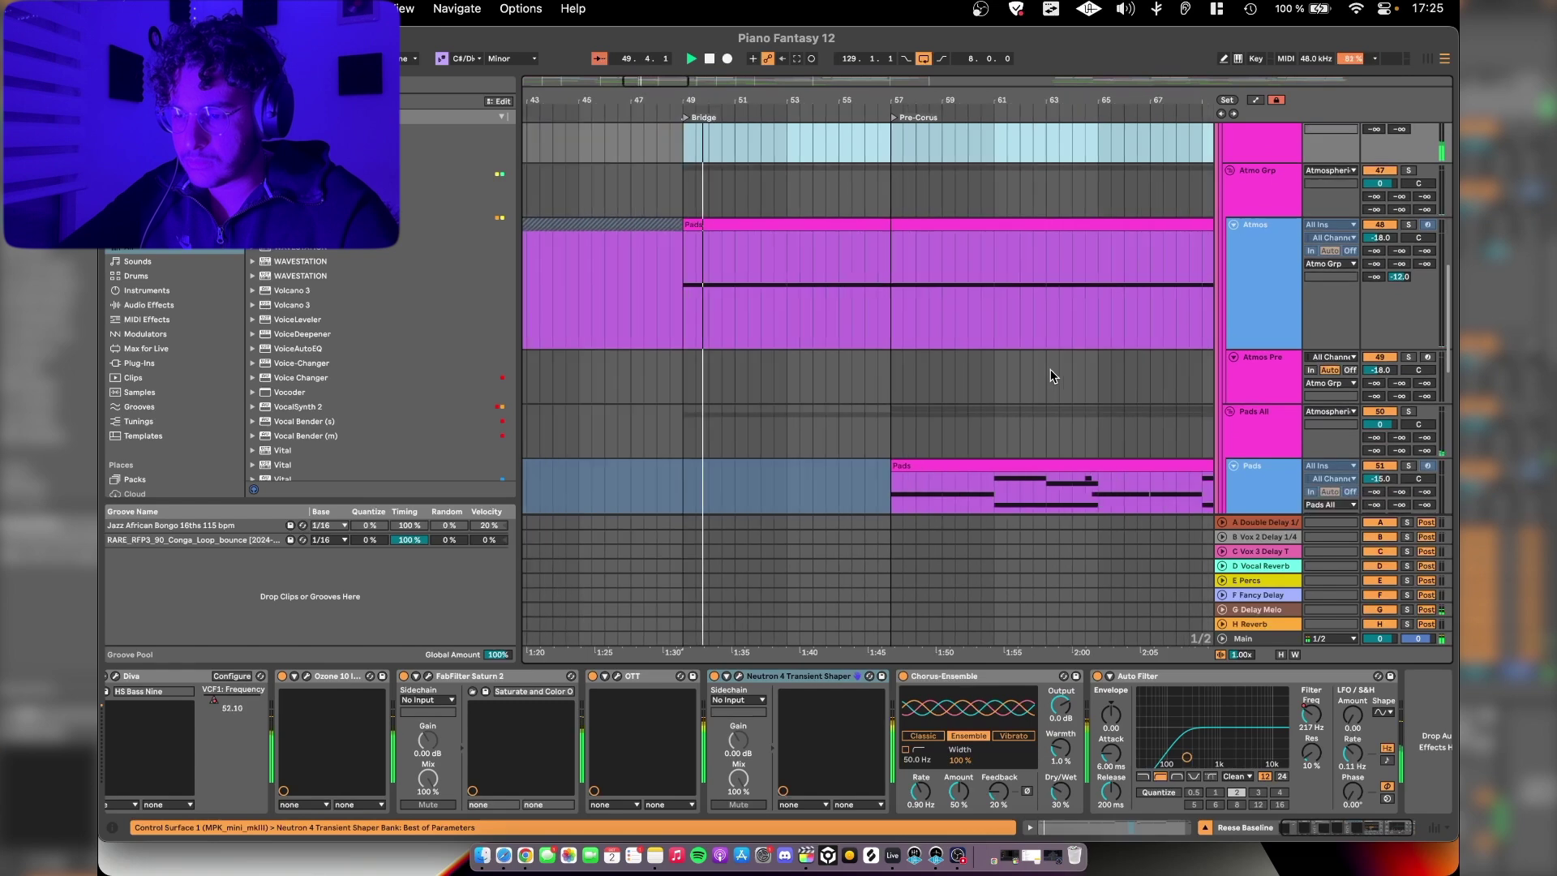
{"action": "scroll", "coordinate": [840, 681], "scroll_direction": "left", "scroll_amount": 2}
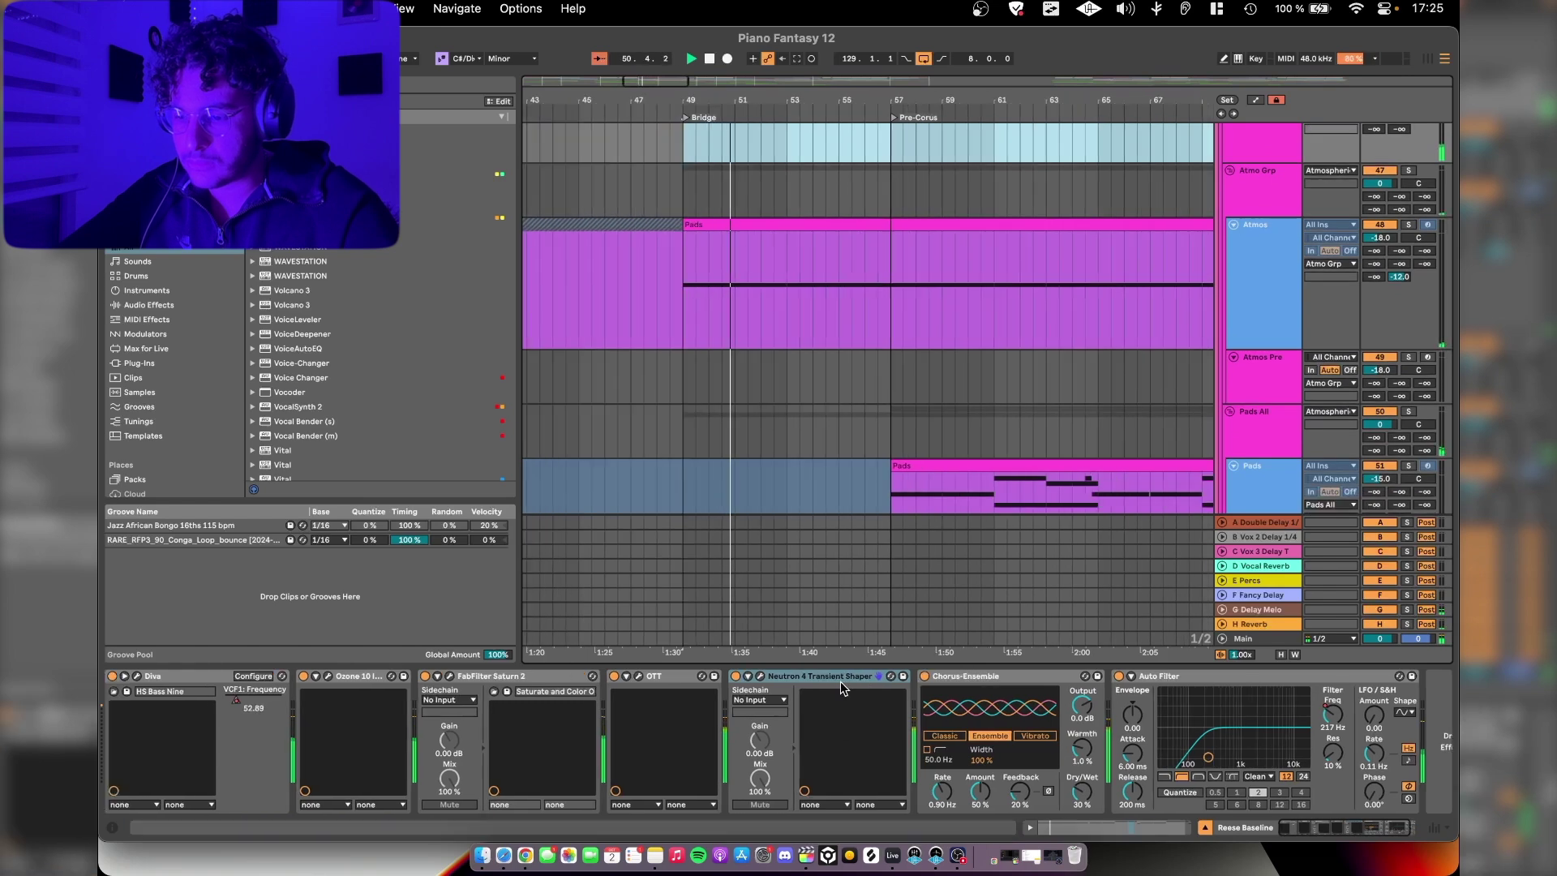
{"action": "scroll", "coordinate": [840, 681], "scroll_direction": "right", "scroll_amount": 1}
{"action": "scroll", "coordinate": [812, 461], "scroll_direction": "up", "scroll_amount": 5}
{"action": "scroll", "coordinate": [813, 461], "scroll_direction": "down", "scroll_amount": 3}
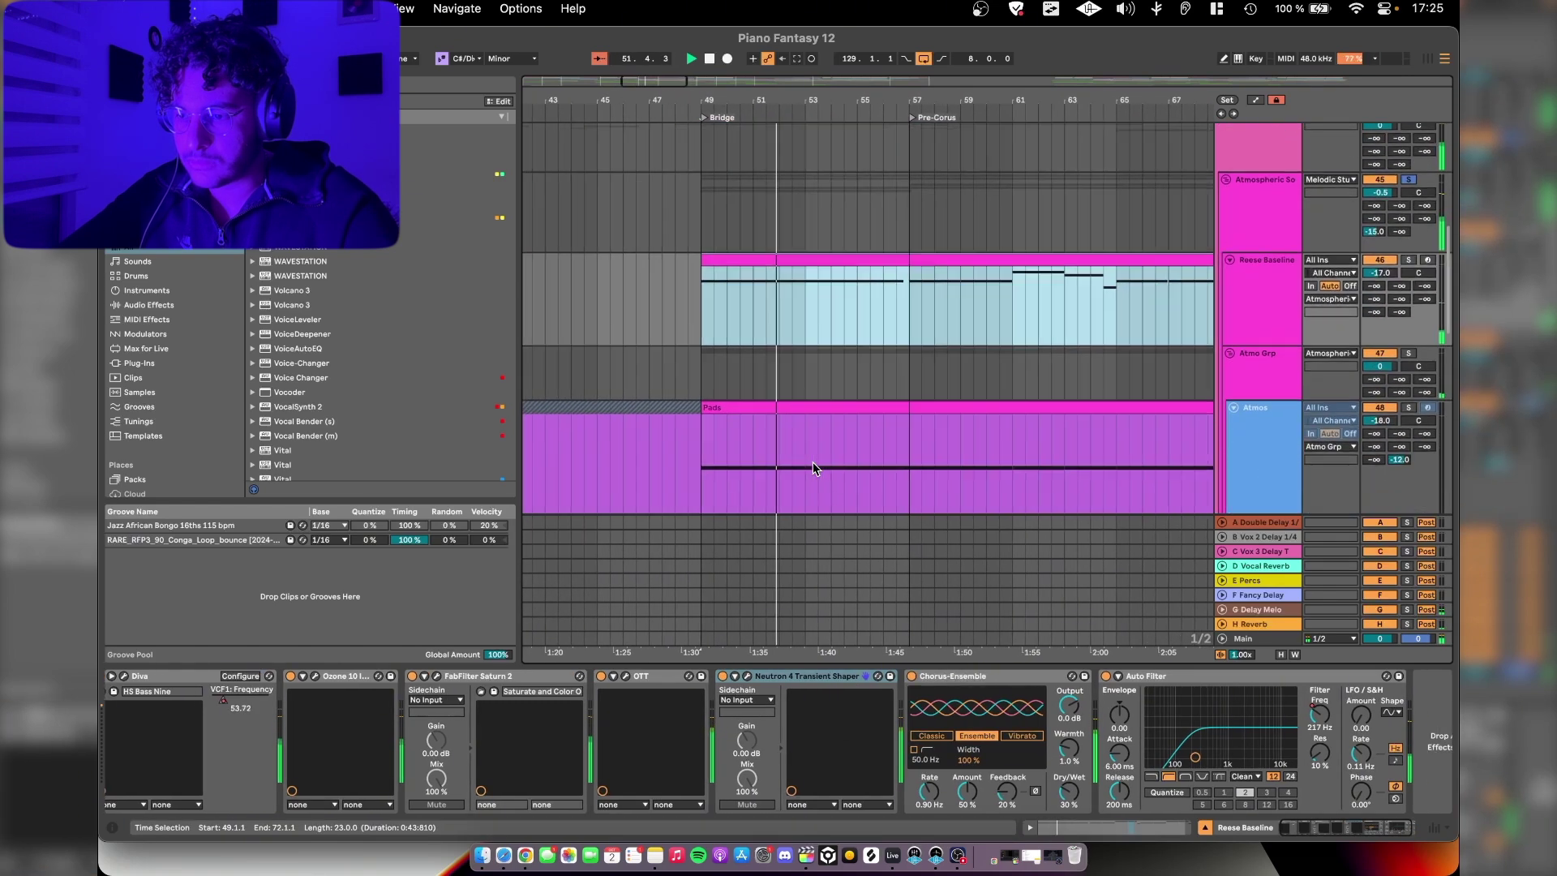
{"action": "scroll", "coordinate": [812, 464], "scroll_direction": "down", "scroll_amount": 3}
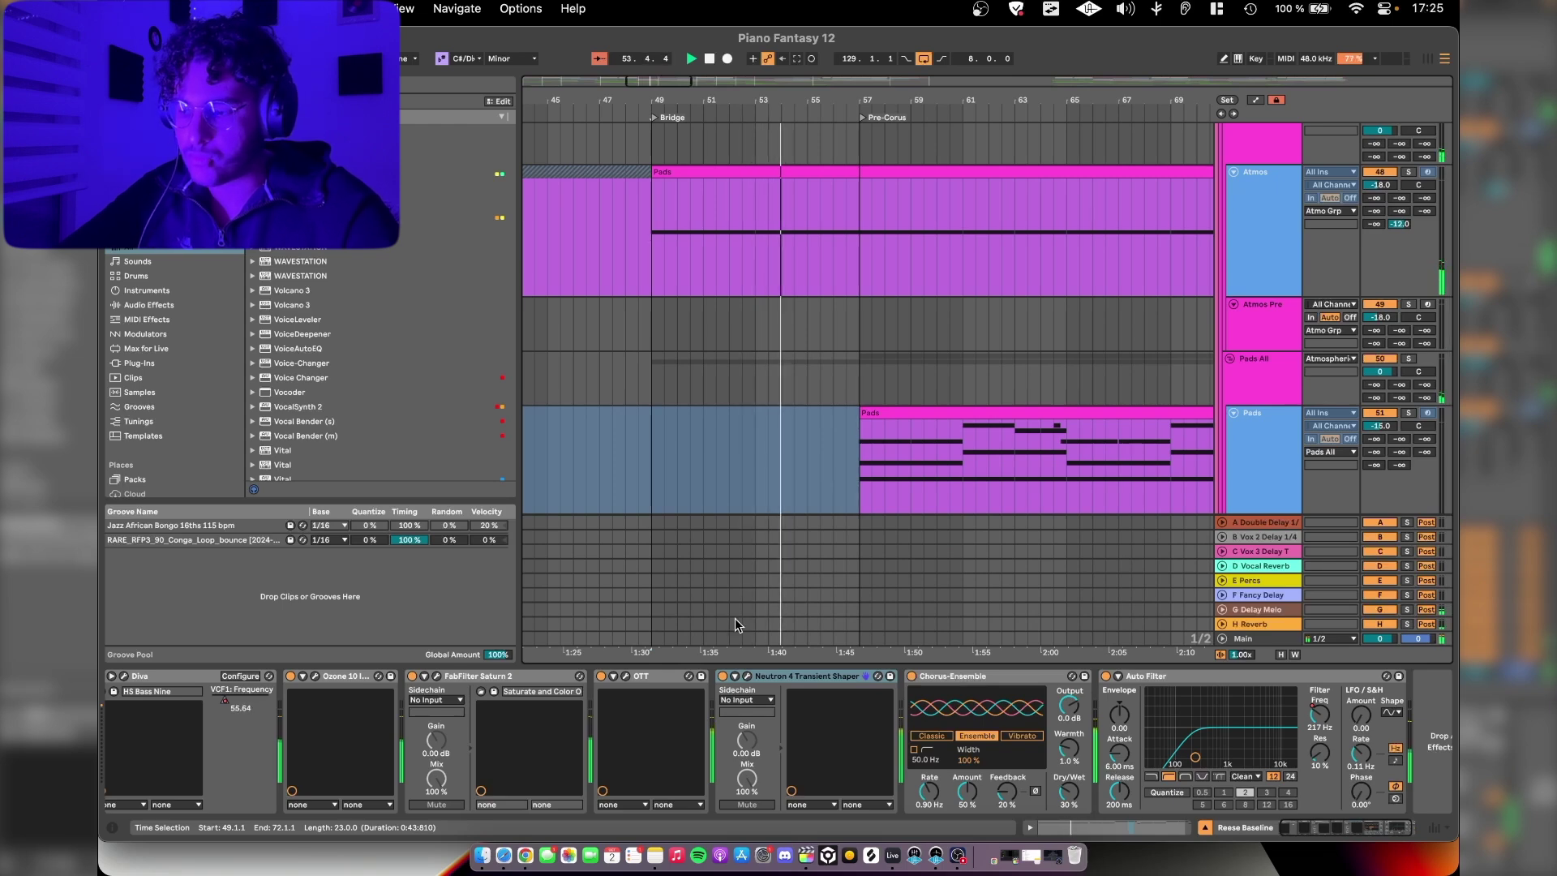
{"action": "scroll", "coordinate": [1007, 422], "scroll_direction": "up", "scroll_amount": 3}
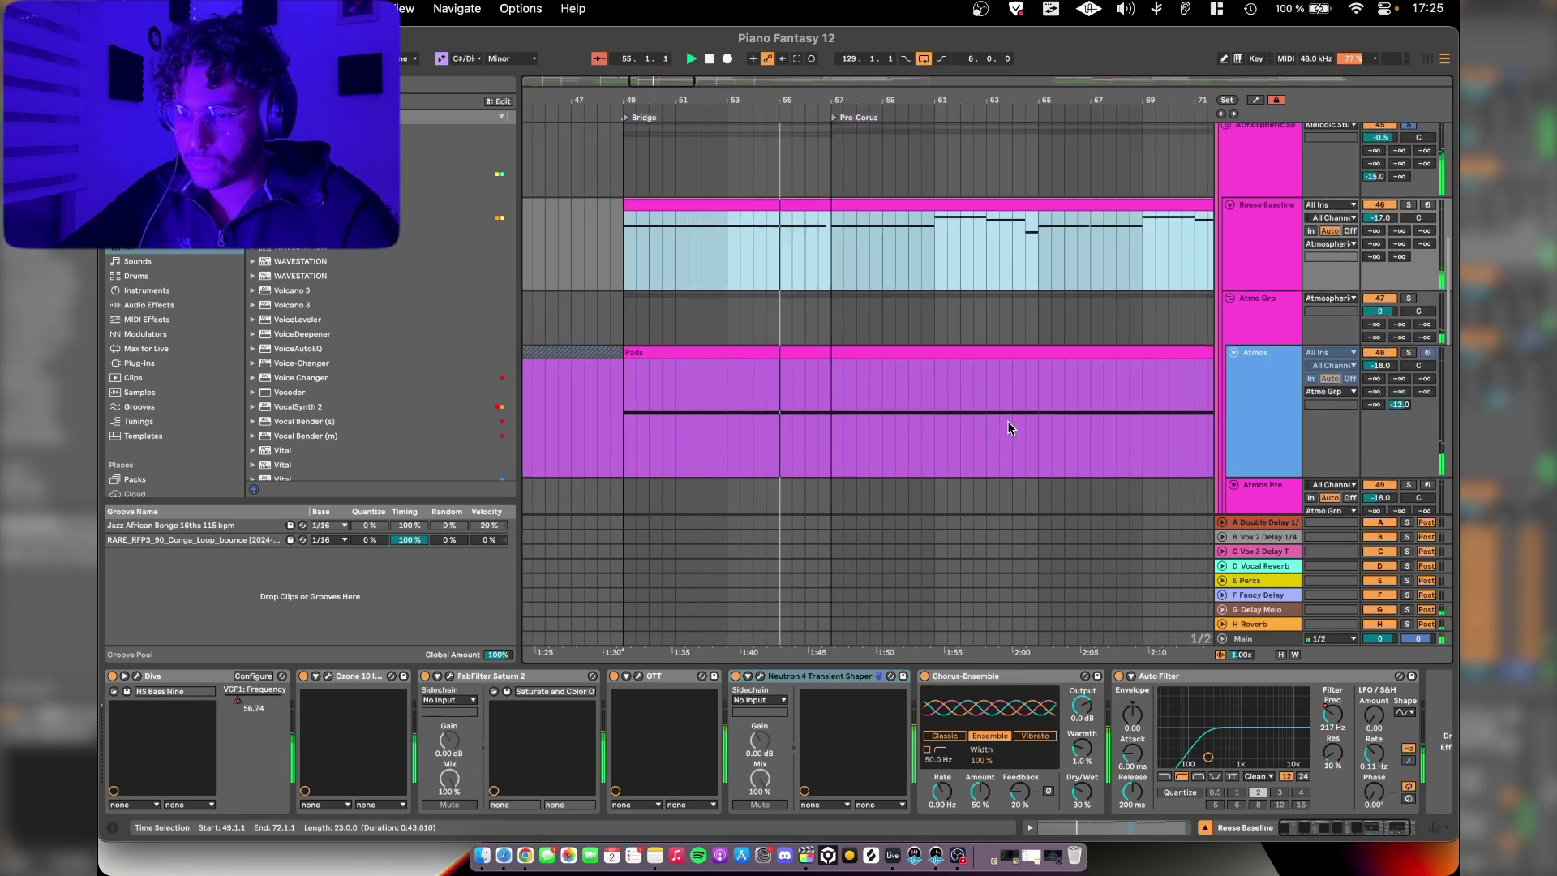
{"action": "scroll", "coordinate": [1242, 320], "scroll_direction": "up", "scroll_amount": 2}
Step: Compare the device chains of the Reese Baseline track and the Atmospheric Sounds group during playback
{"action": "left_click", "coordinate": [1252, 312]}
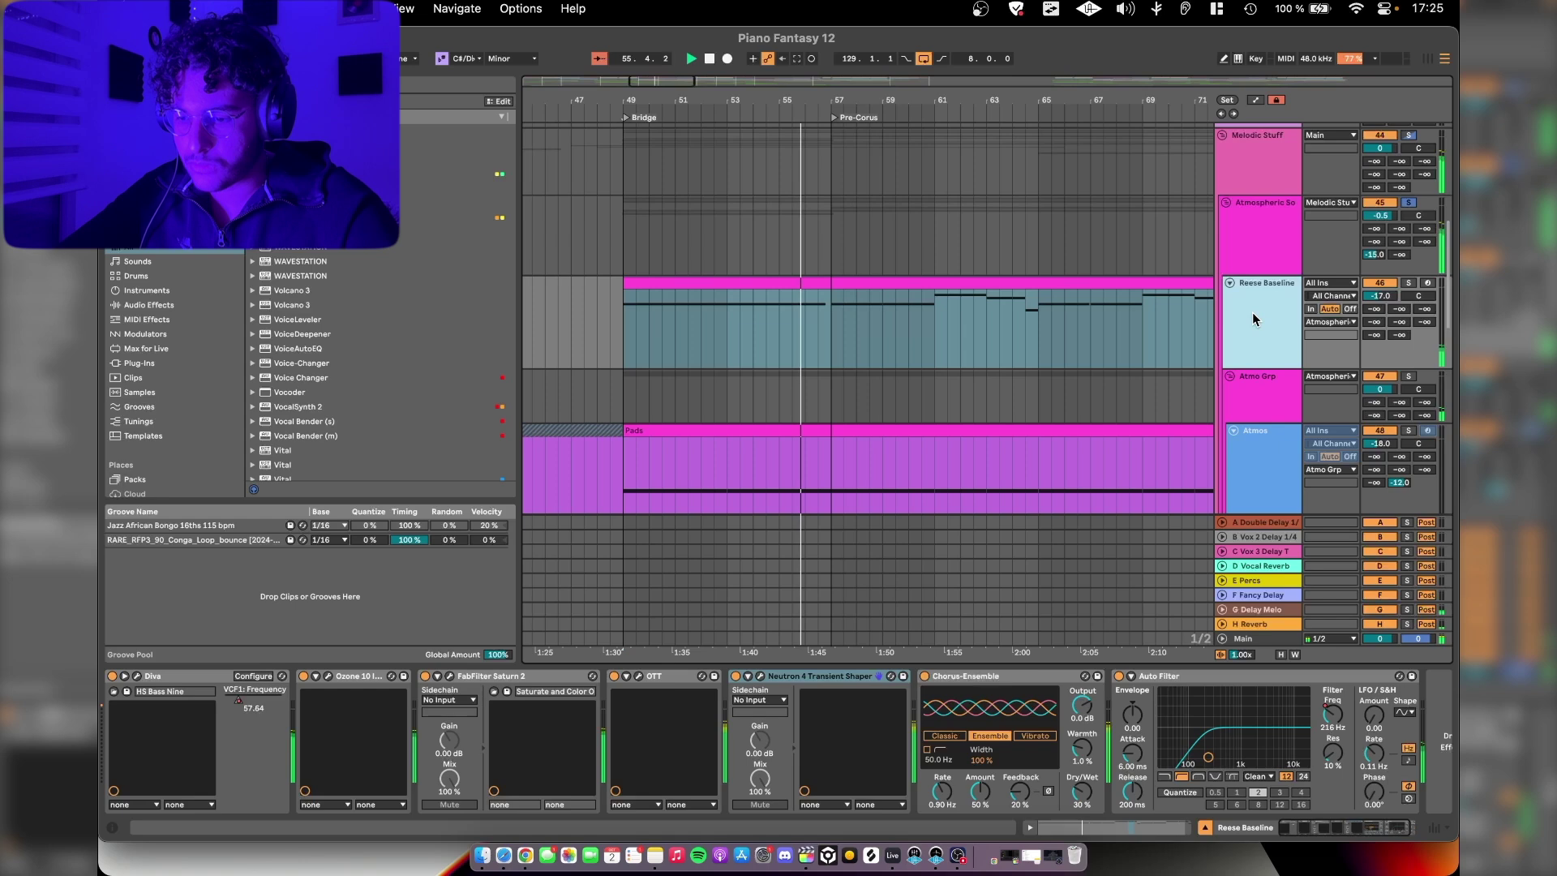
{"action": "left_click", "coordinate": [1252, 245]}
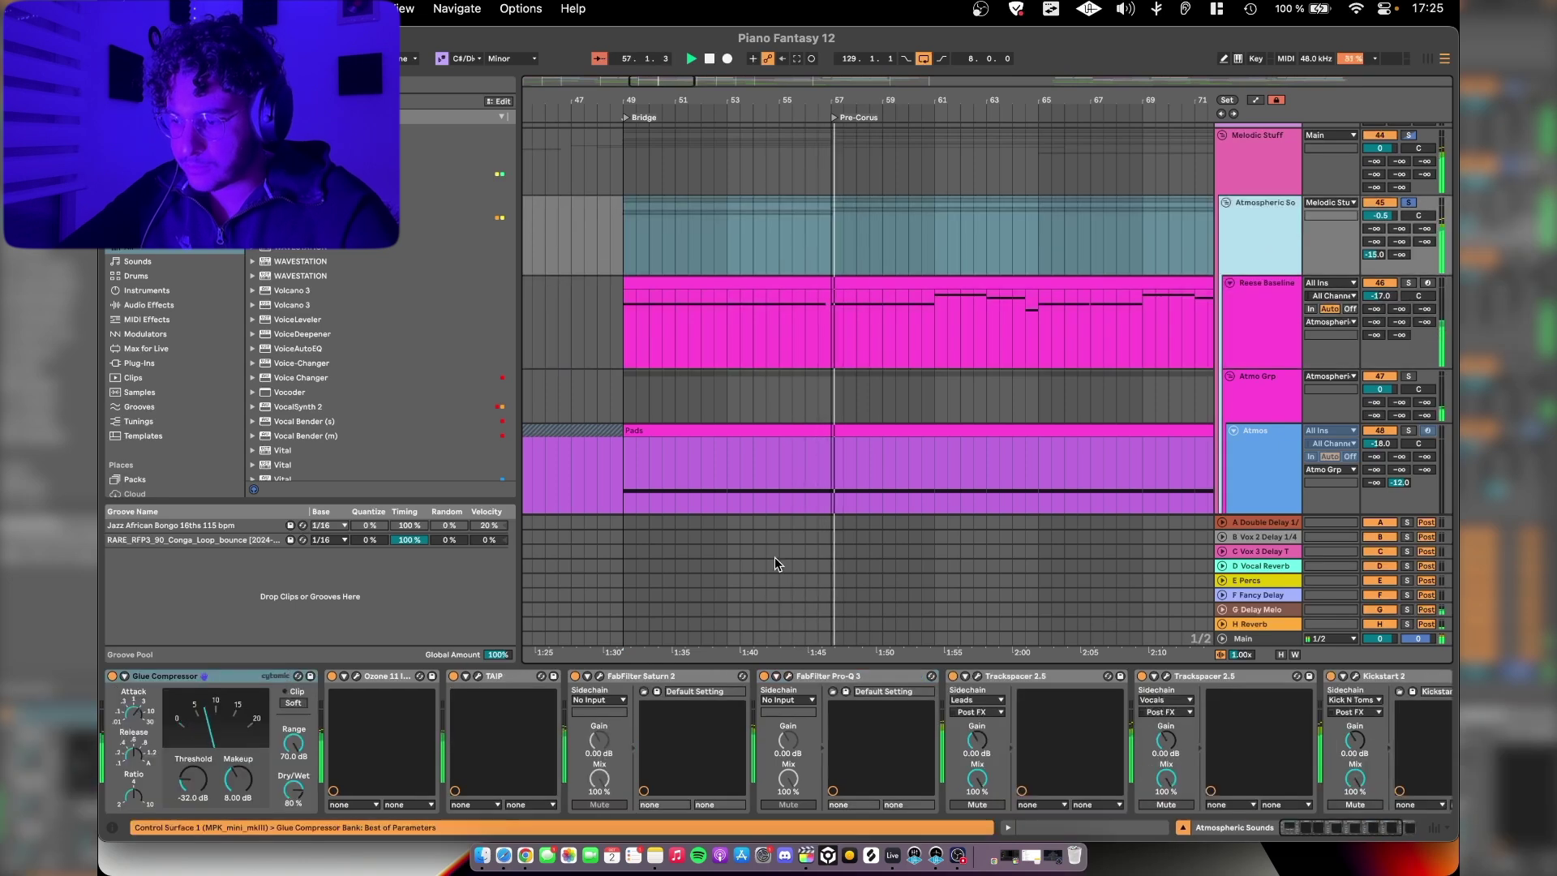
{"action": "scroll", "coordinate": [775, 557], "scroll_direction": "down", "scroll_amount": 3}
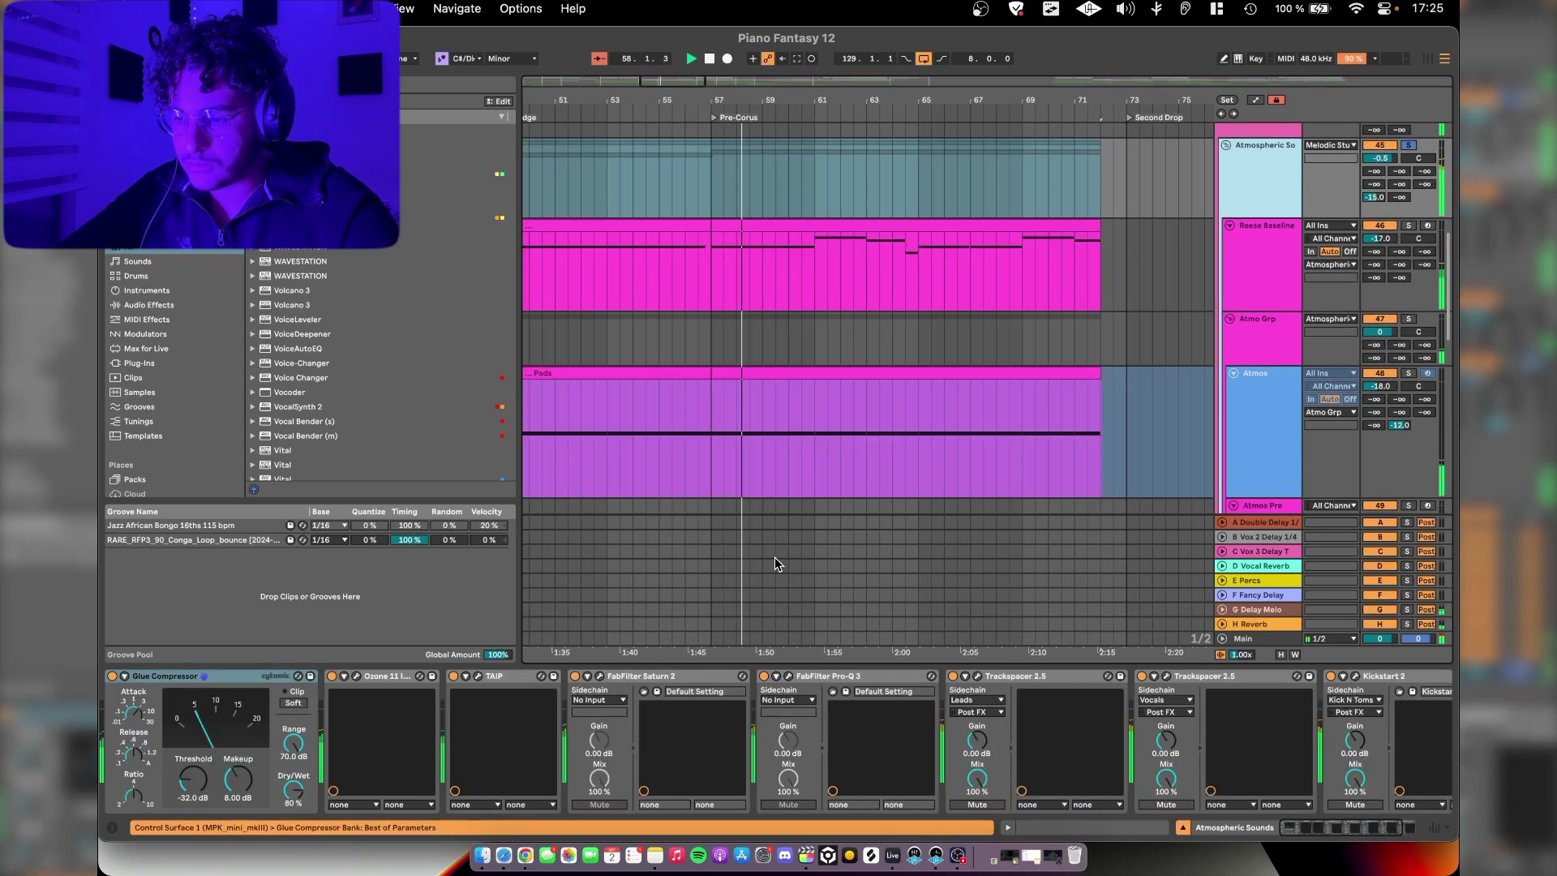
{"action": "scroll", "coordinate": [782, 542], "scroll_direction": "down", "scroll_amount": 5}
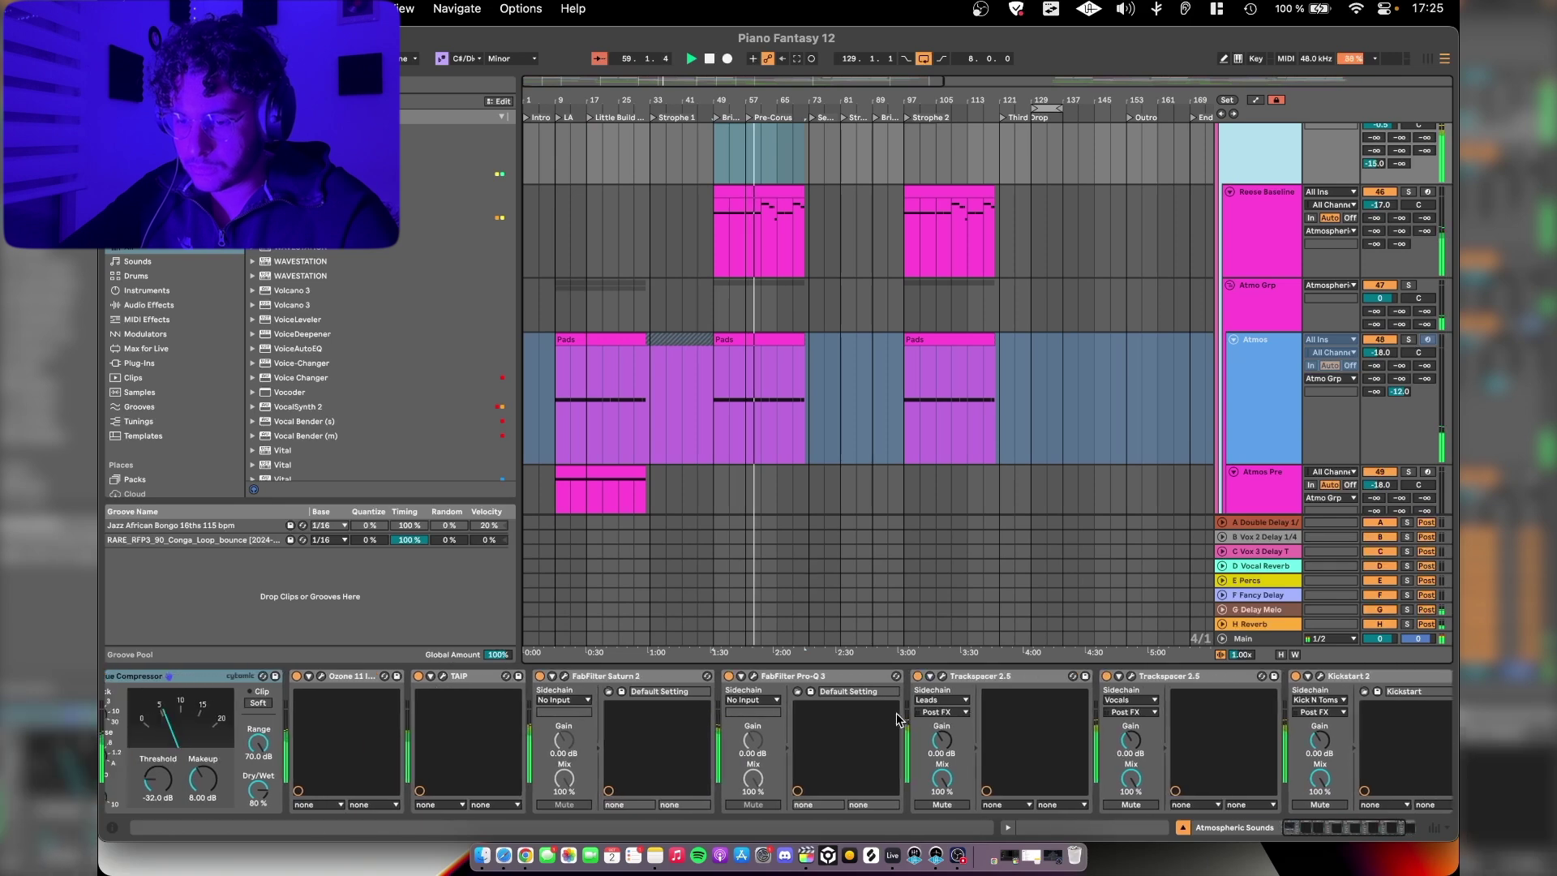
Step: Fold the Atmospheric Sounds group and place the insert mark at the start of the Pre-Corus, bar 57
{"action": "scroll", "coordinate": [1210, 329], "scroll_direction": "up", "scroll_amount": 3}
{"action": "scroll", "coordinate": [1111, 354], "scroll_direction": "up", "scroll_amount": 3}
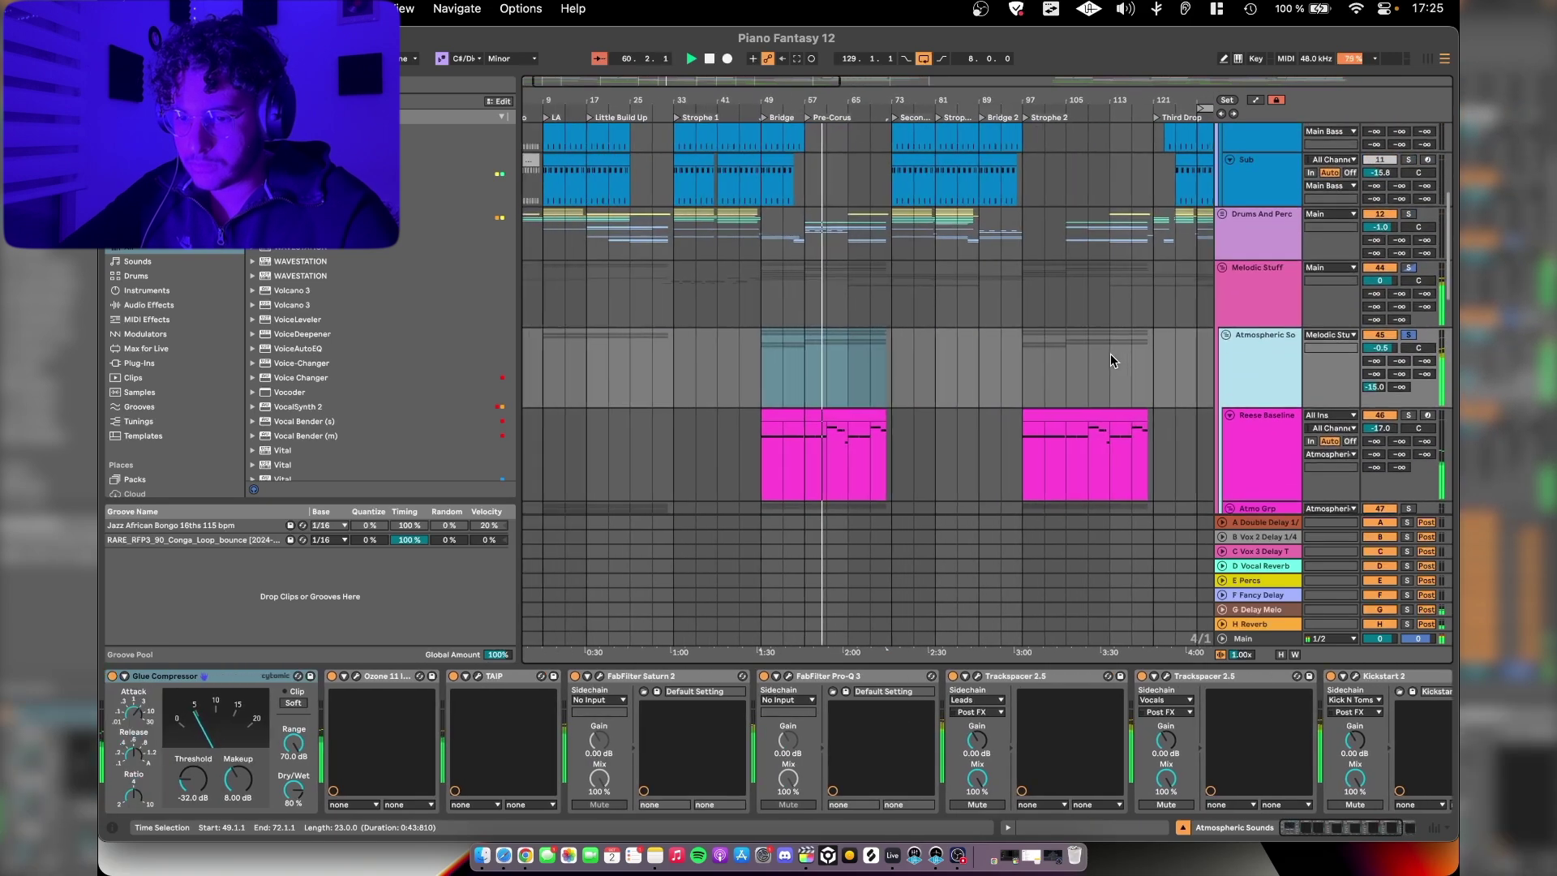
{"action": "left_click", "coordinate": [1225, 336]}
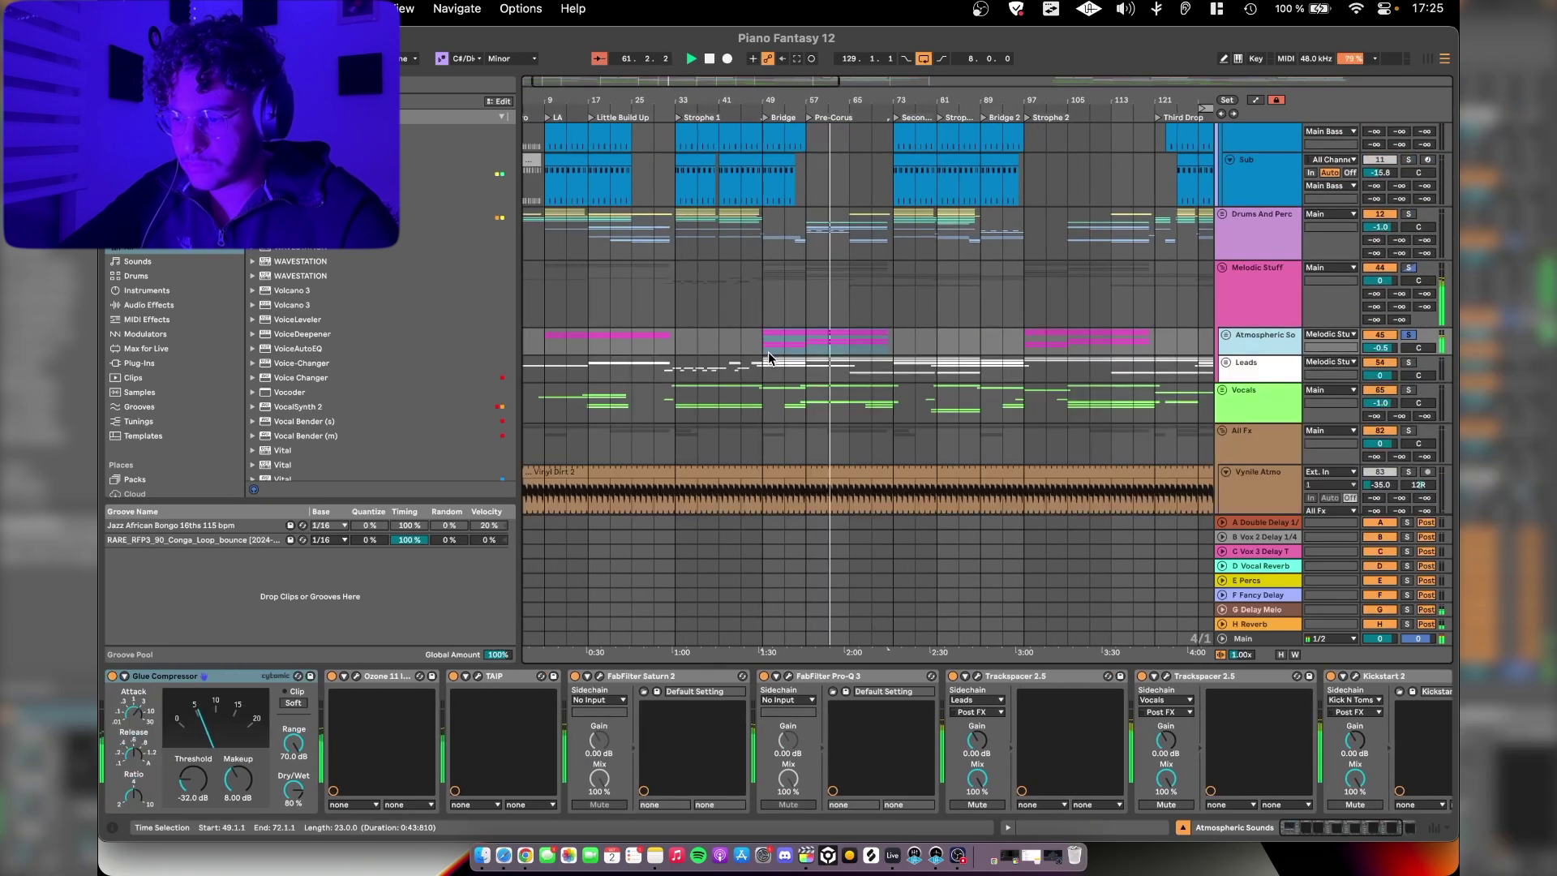
{"action": "left_click", "coordinate": [803, 341]}
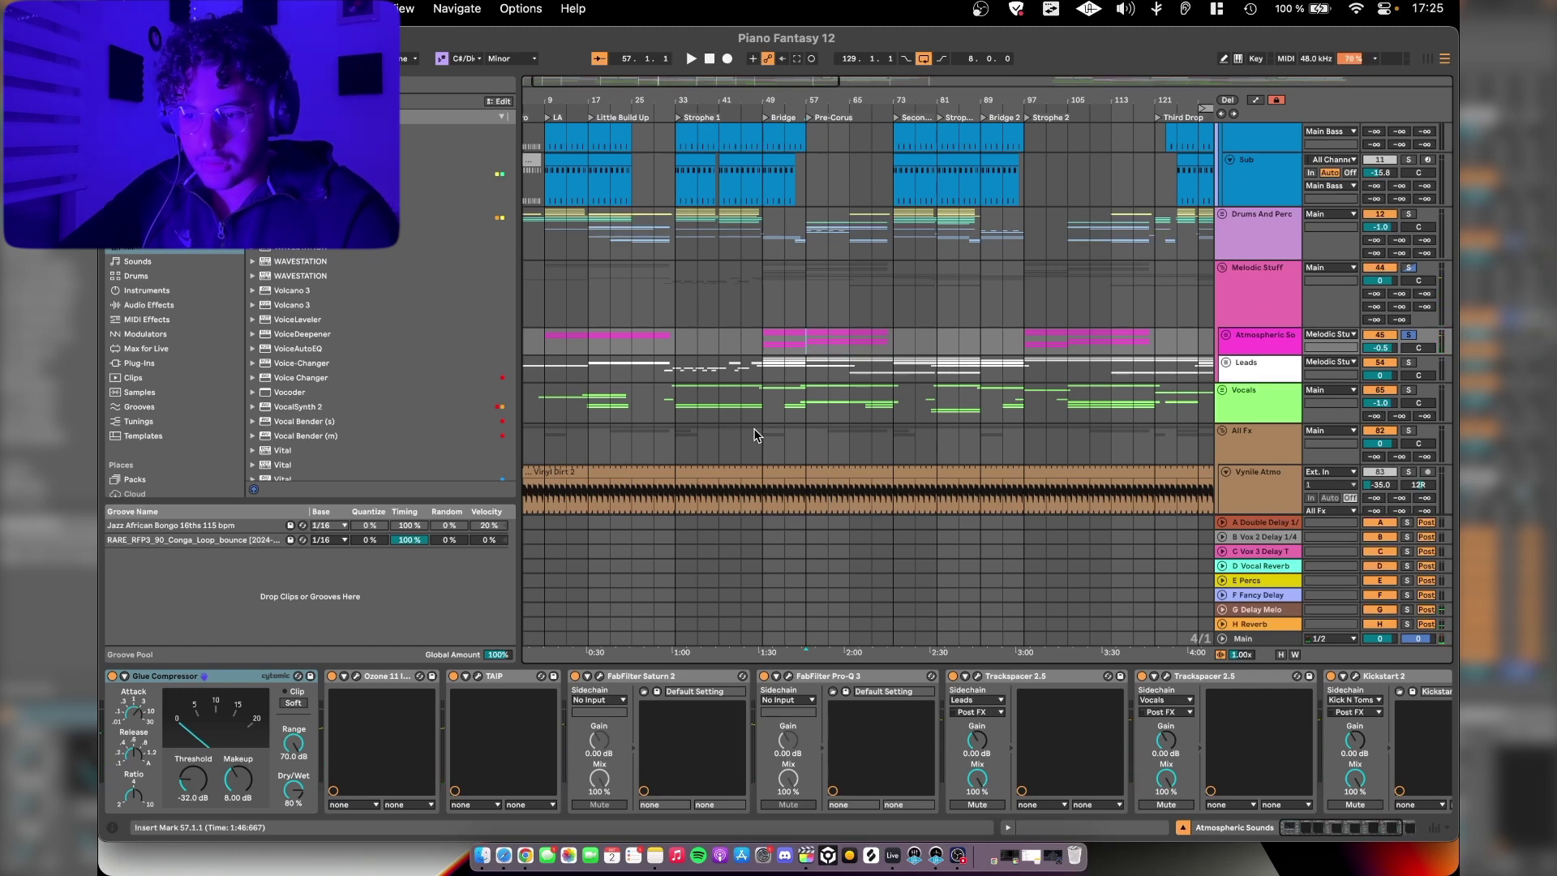
Step: Play the soloed Atmospheric Sounds group from the Pre-Corus and view its Ozone 11 Imager settings
{"action": "key", "text": "space"}
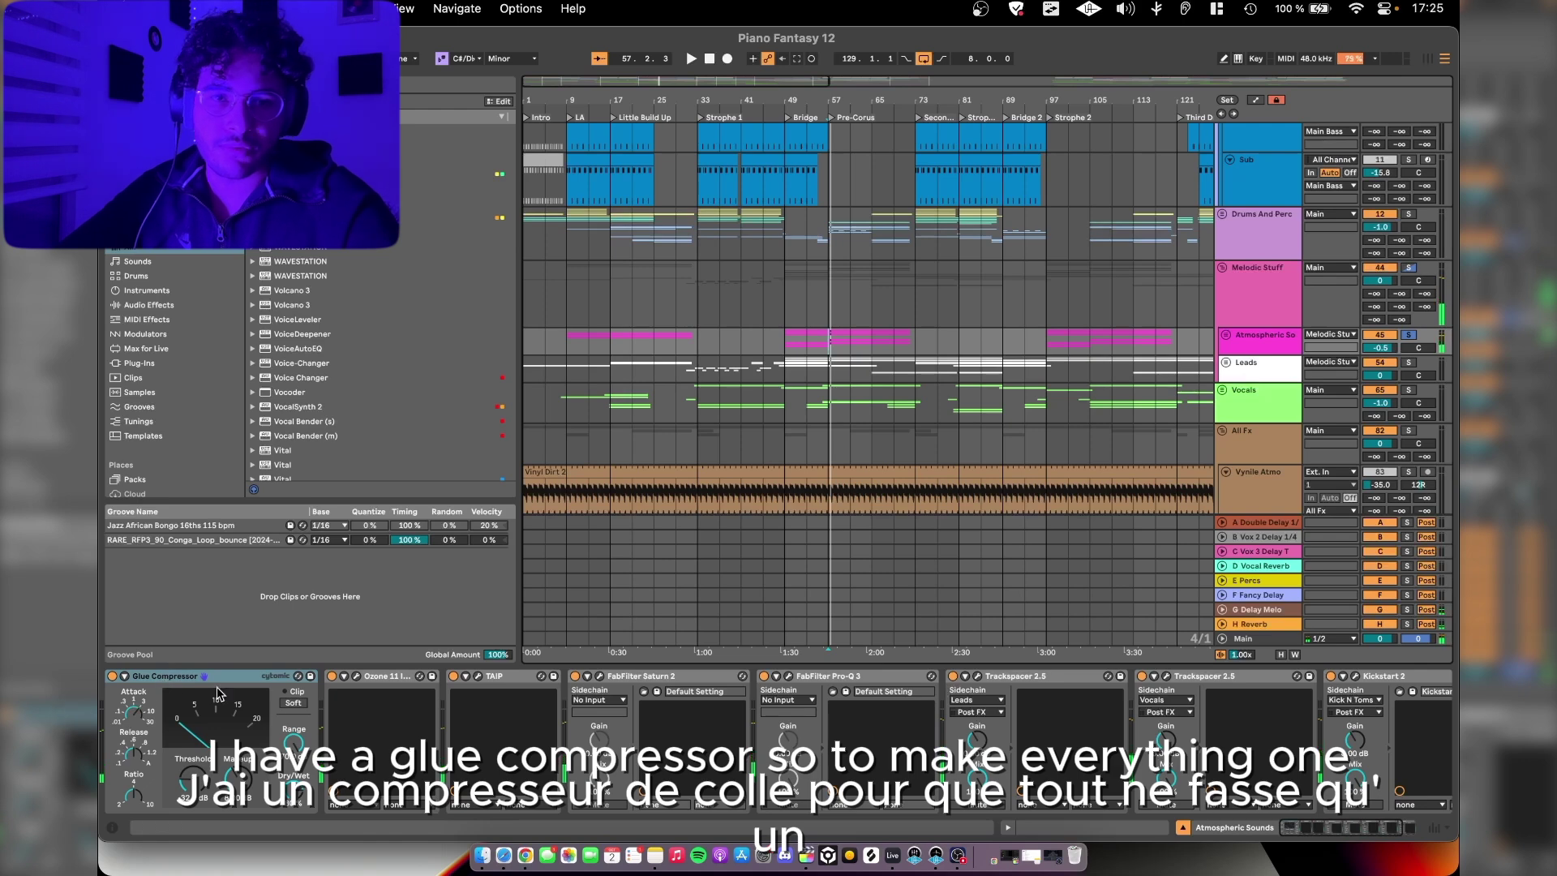
{"action": "left_click", "coordinate": [356, 678]}
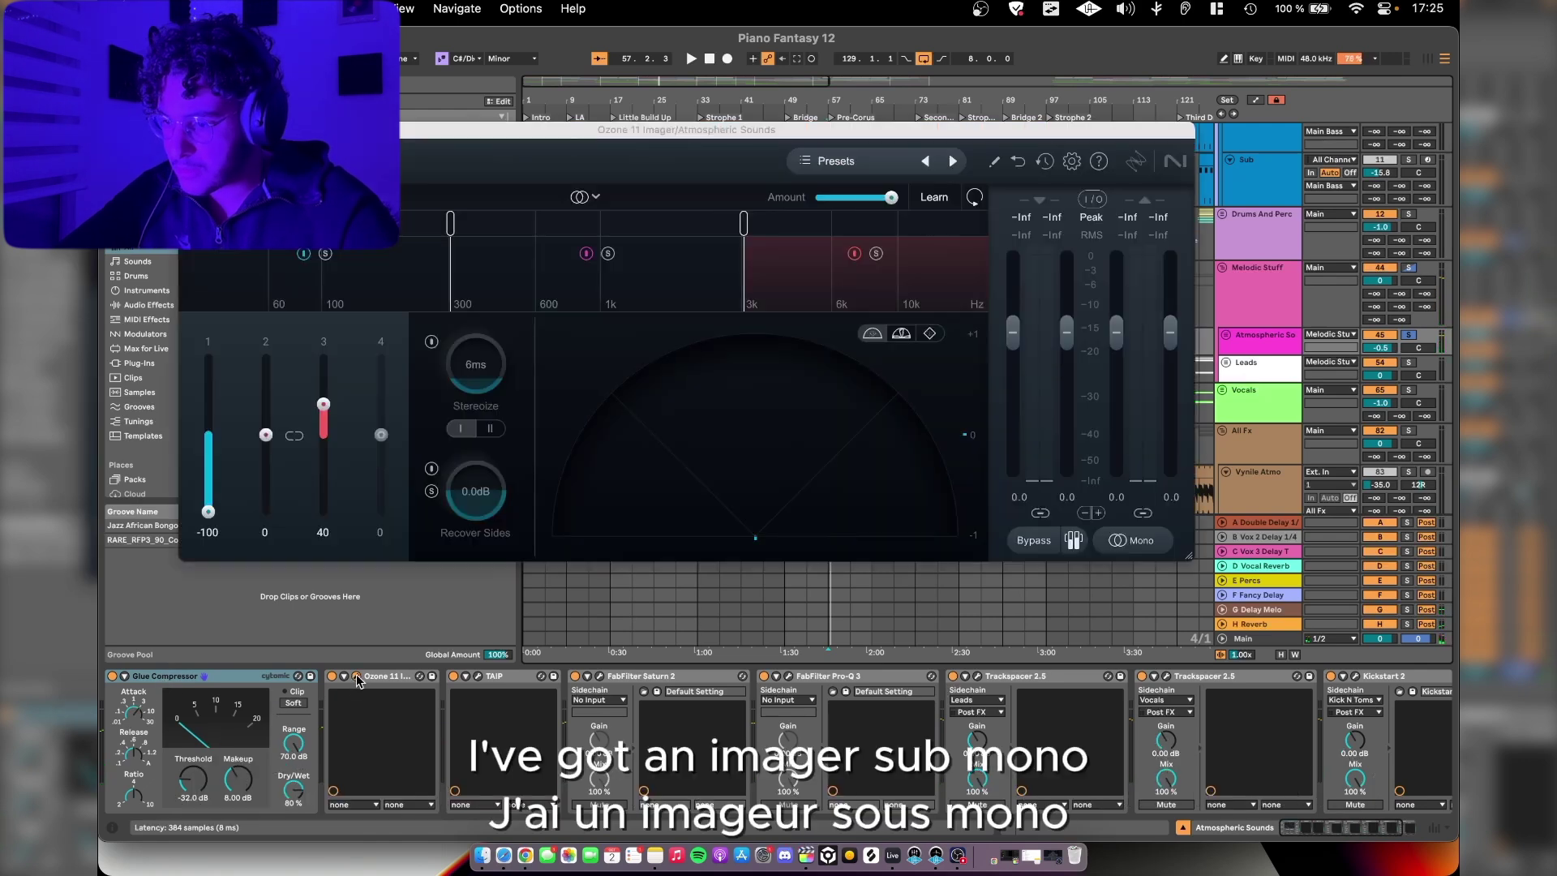
{"action": "left_click", "coordinate": [356, 678]}
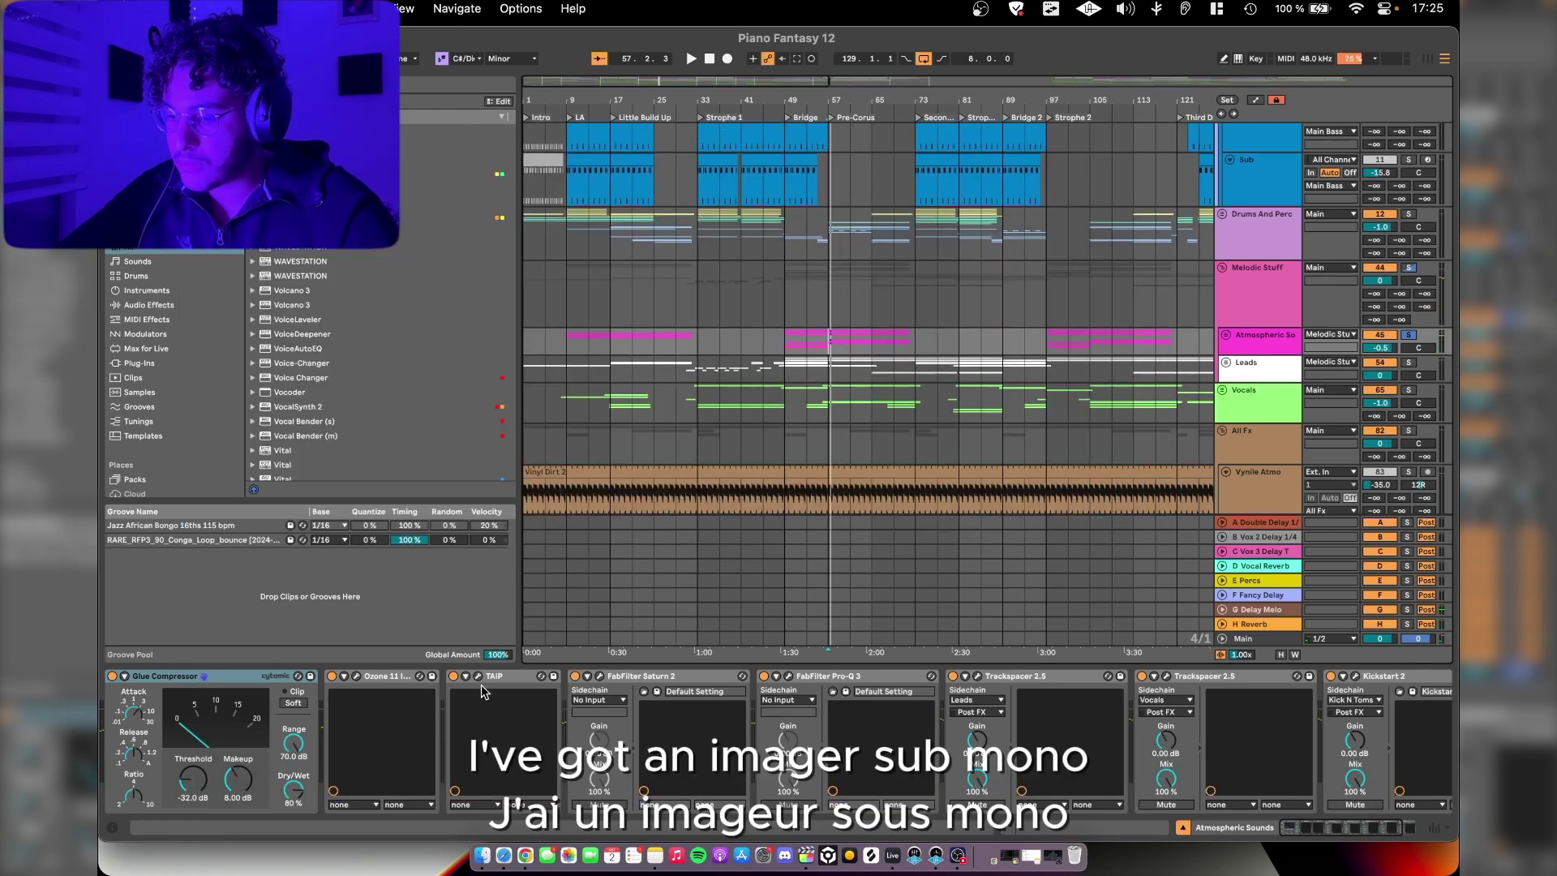
Step: Listen to the Atmospheric Sounds group while viewing its TAIP tape saturation settings
{"action": "left_click", "coordinate": [479, 677]}
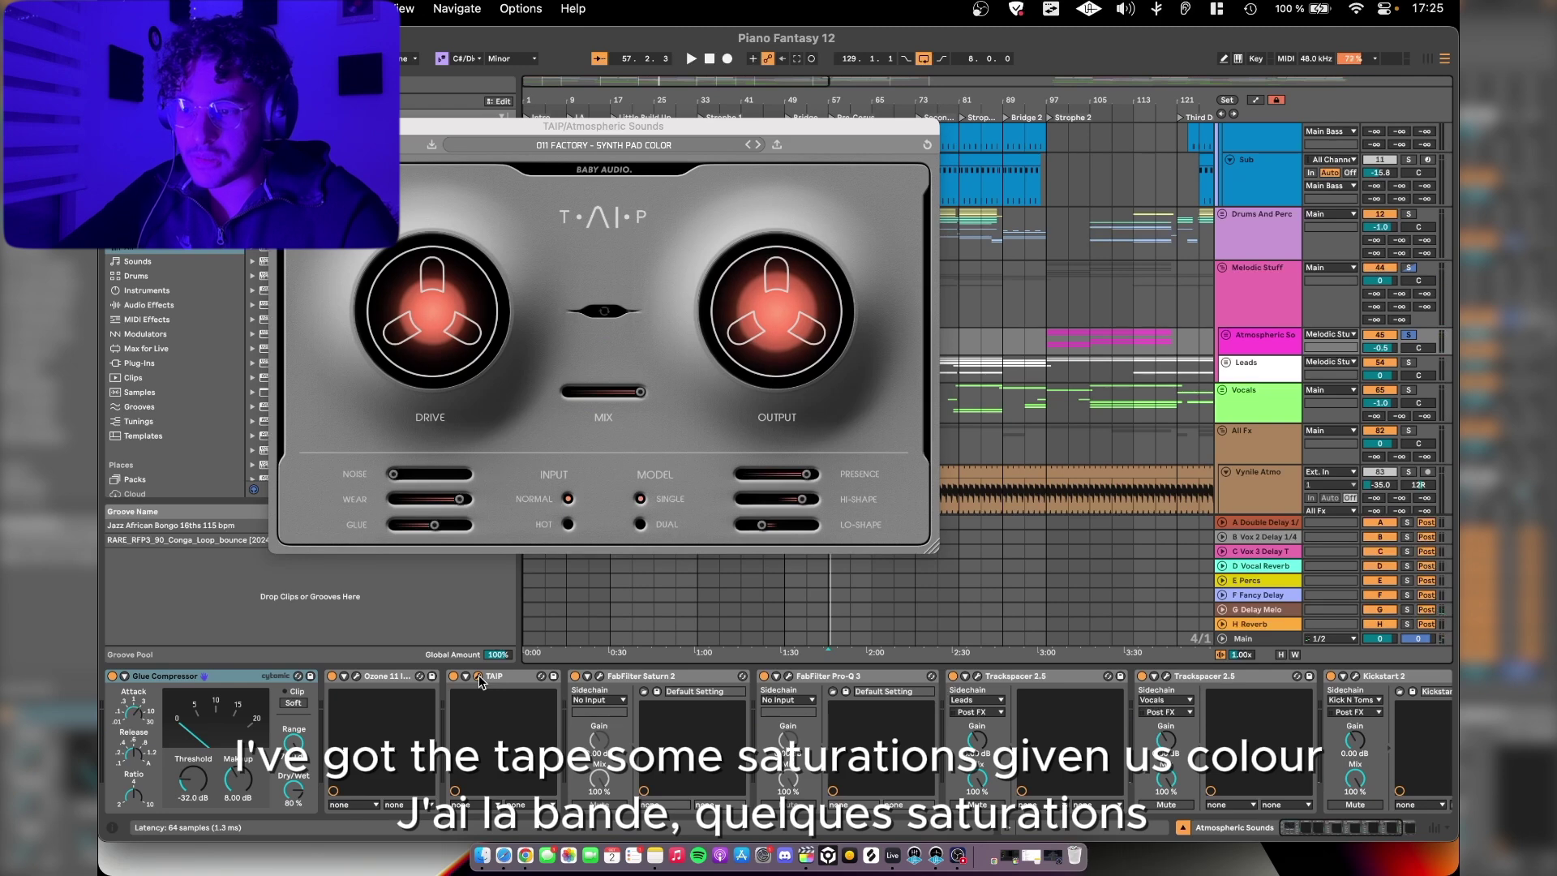
{"action": "left_click", "coordinate": [495, 677]}
{"action": "key", "text": "space"}
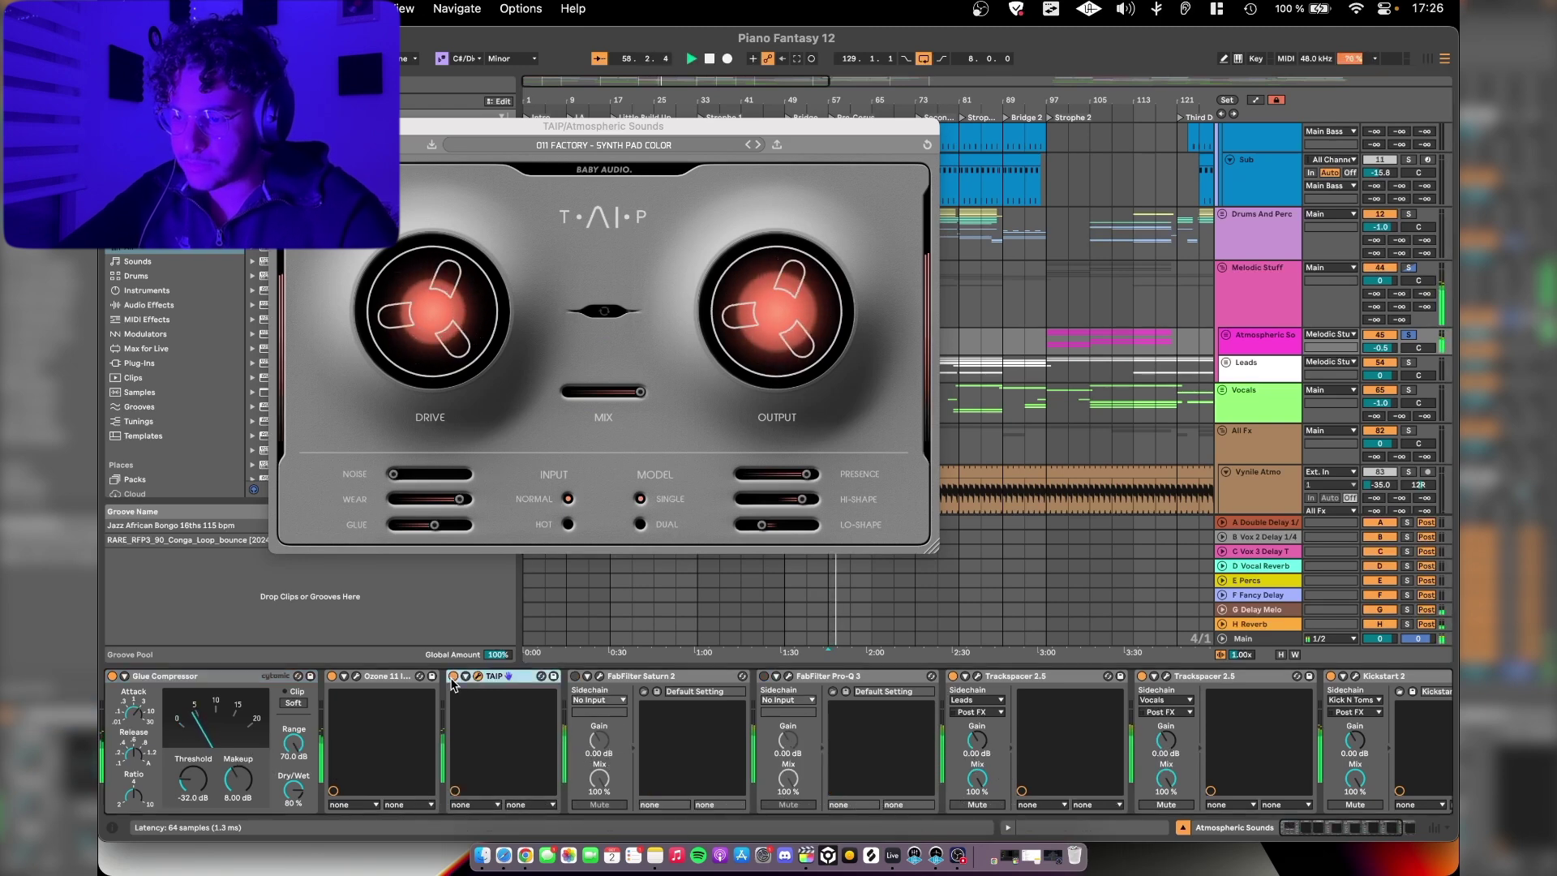
{"action": "left_click", "coordinate": [478, 676]}
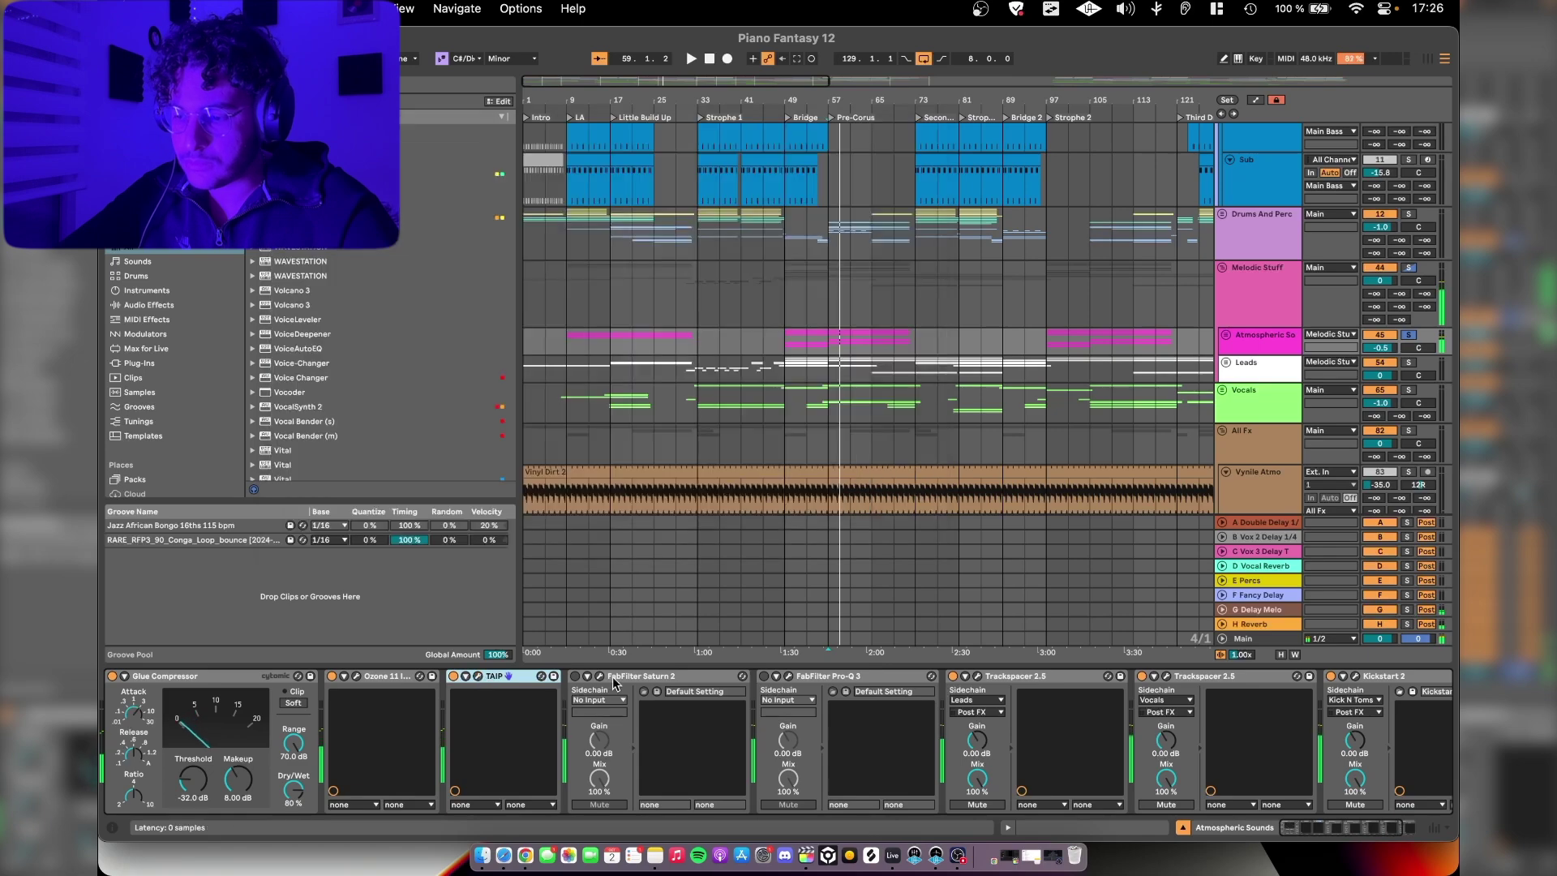
Step: View the FabFilter Saturn 2 and Pro-Q 3 settings of the Atmospheric Sounds group during playback
{"action": "key", "text": "space"}
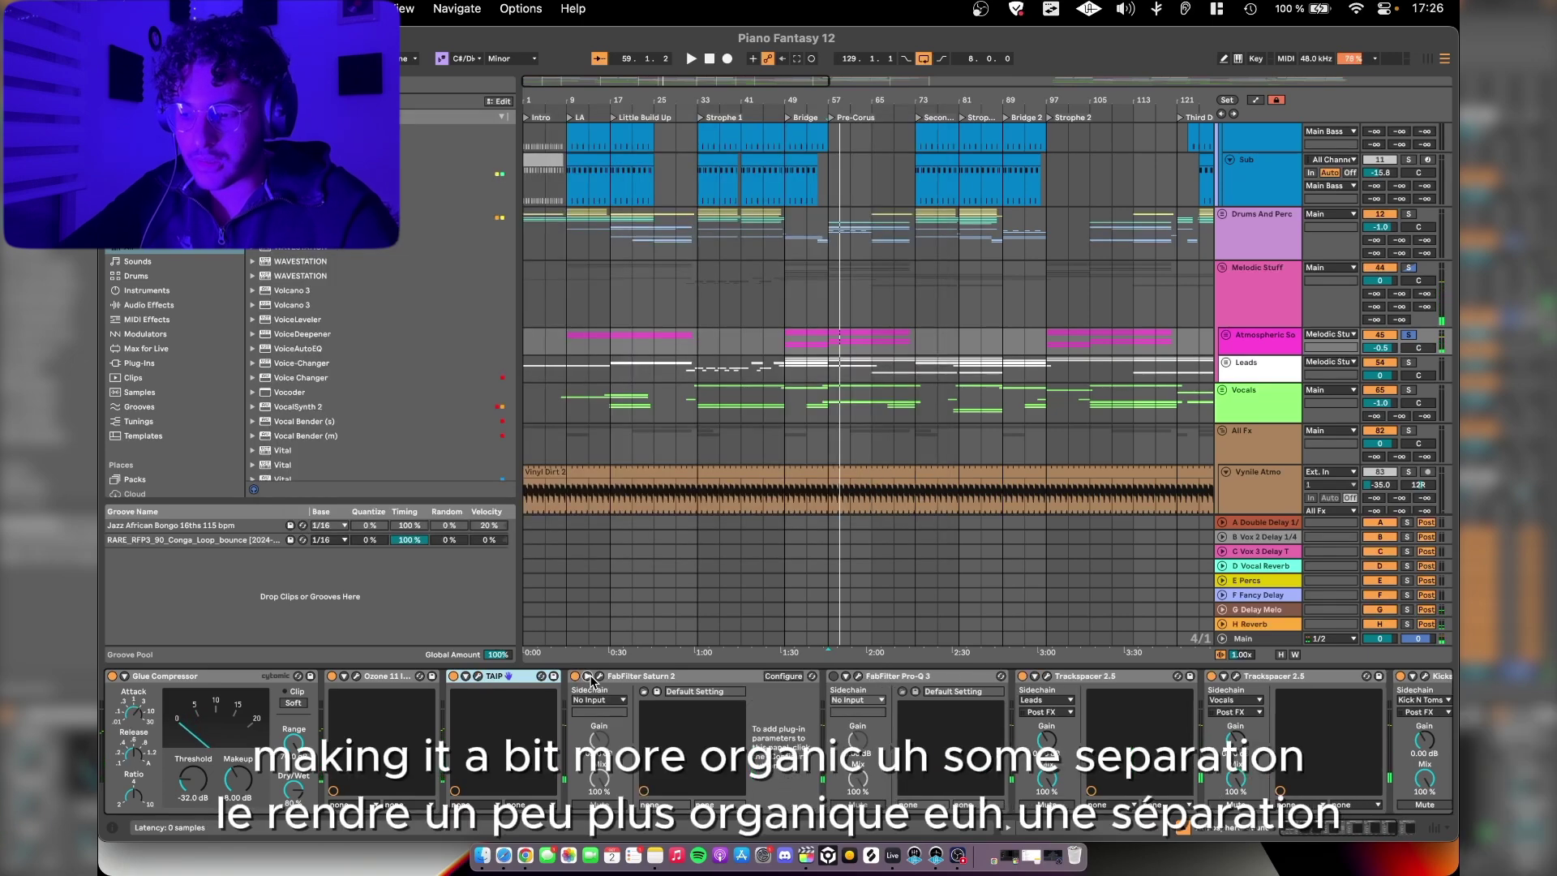
{"action": "left_click", "coordinate": [599, 676]}
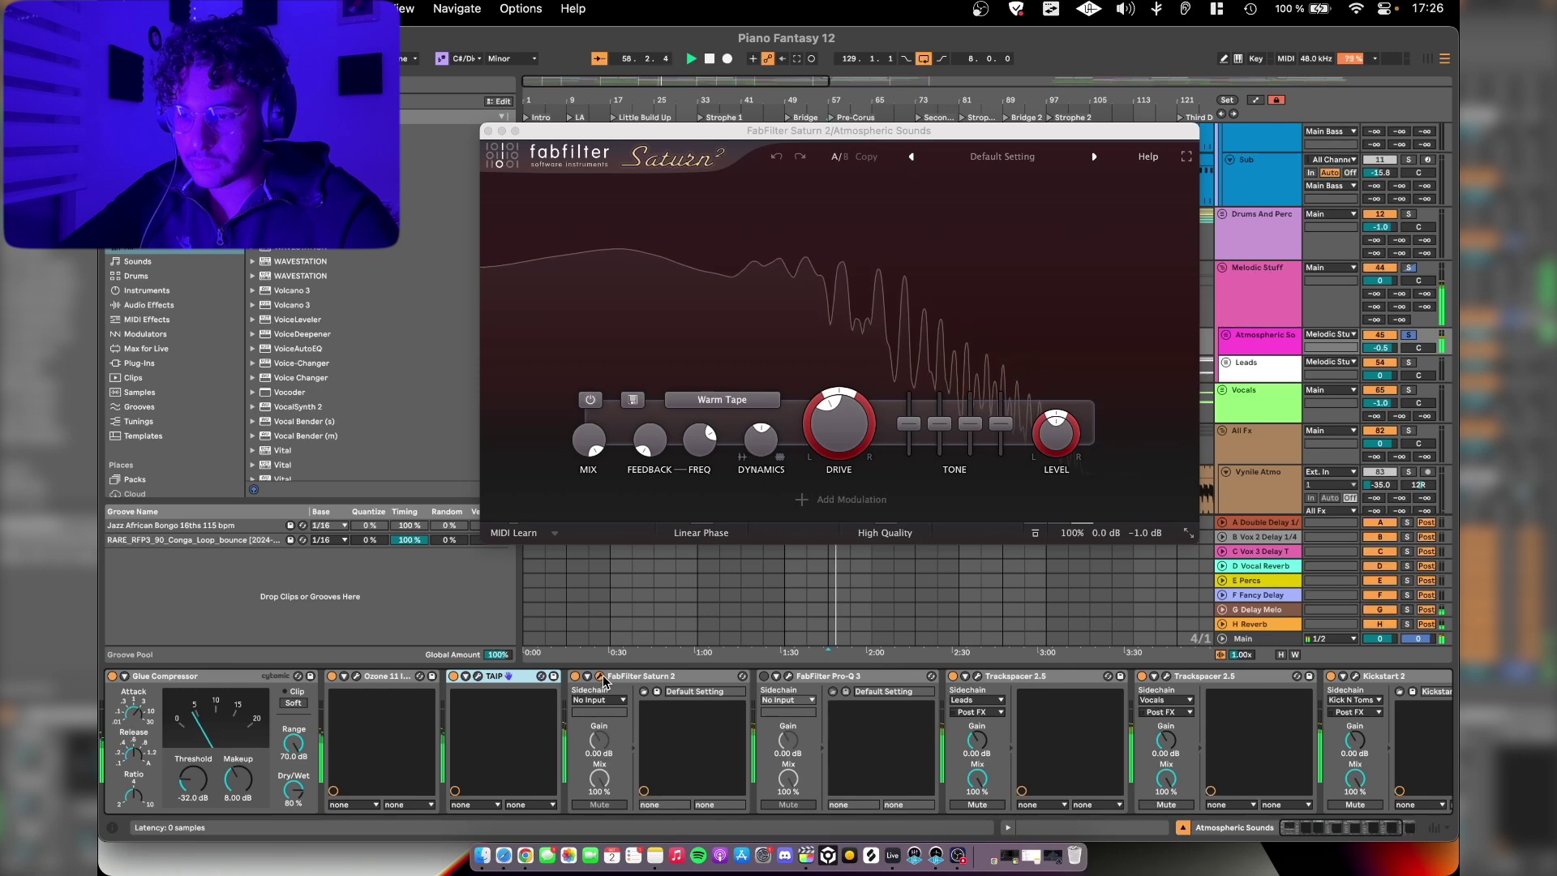
{"action": "left_click", "coordinate": [600, 677]}
{"action": "left_click", "coordinate": [789, 676]}
{"action": "key", "text": "space"}
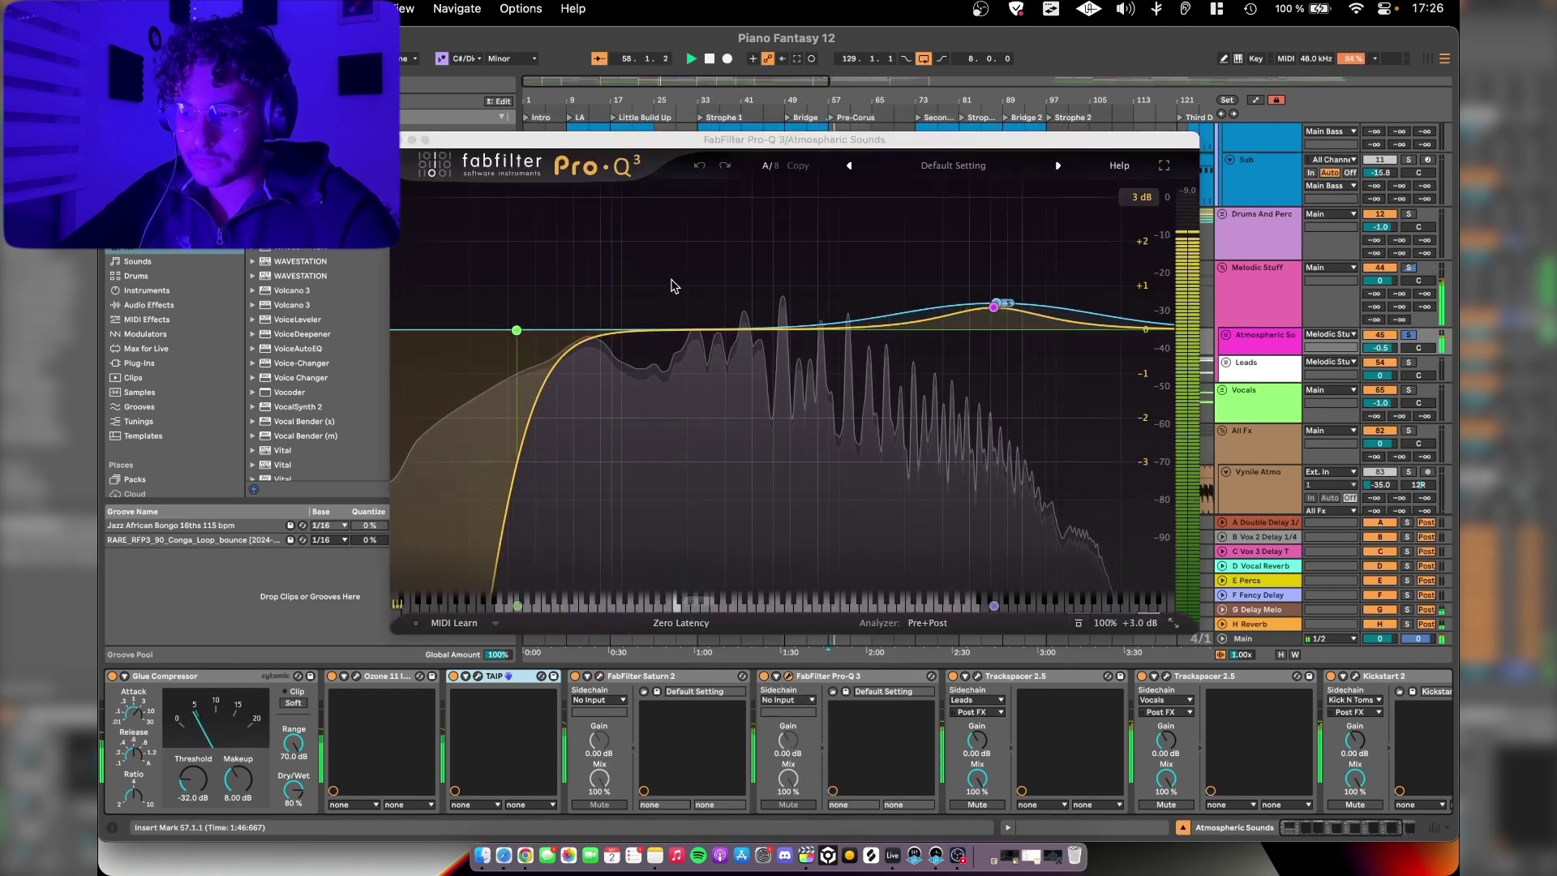
{"action": "mouse_move", "coordinate": [565, 369]}
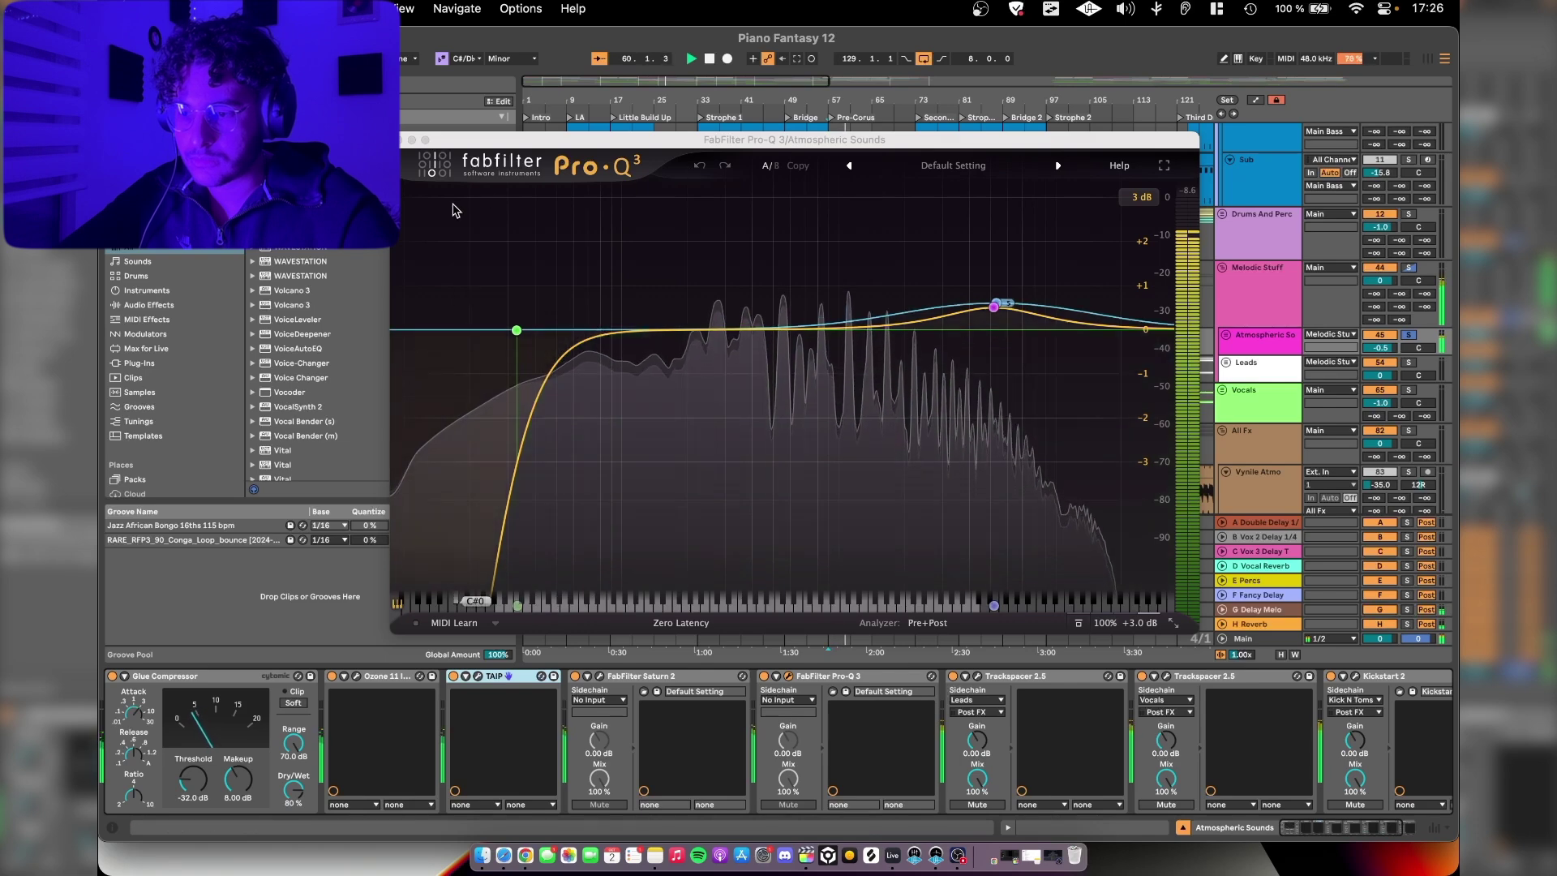
{"action": "key", "text": "super+alt+p"}
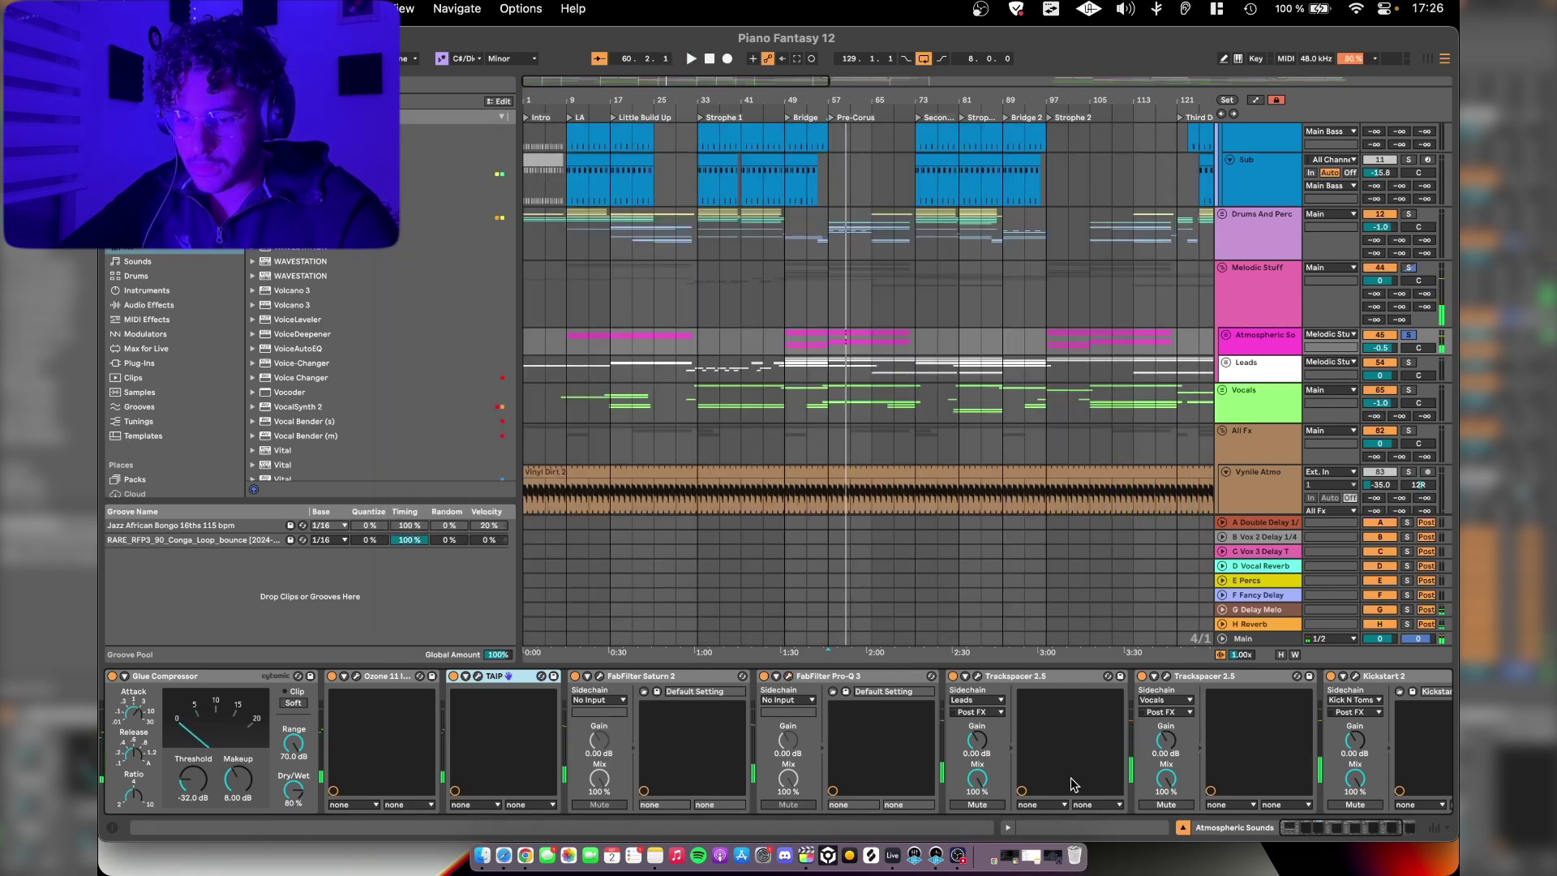
Step: View the two Trackspacer 2.5 sidechains and the Kickstart 2 ducking curve at the end of the Atmospheric Sounds chain
{"action": "scroll", "coordinate": [1071, 784], "scroll_direction": "right", "scroll_amount": 2}
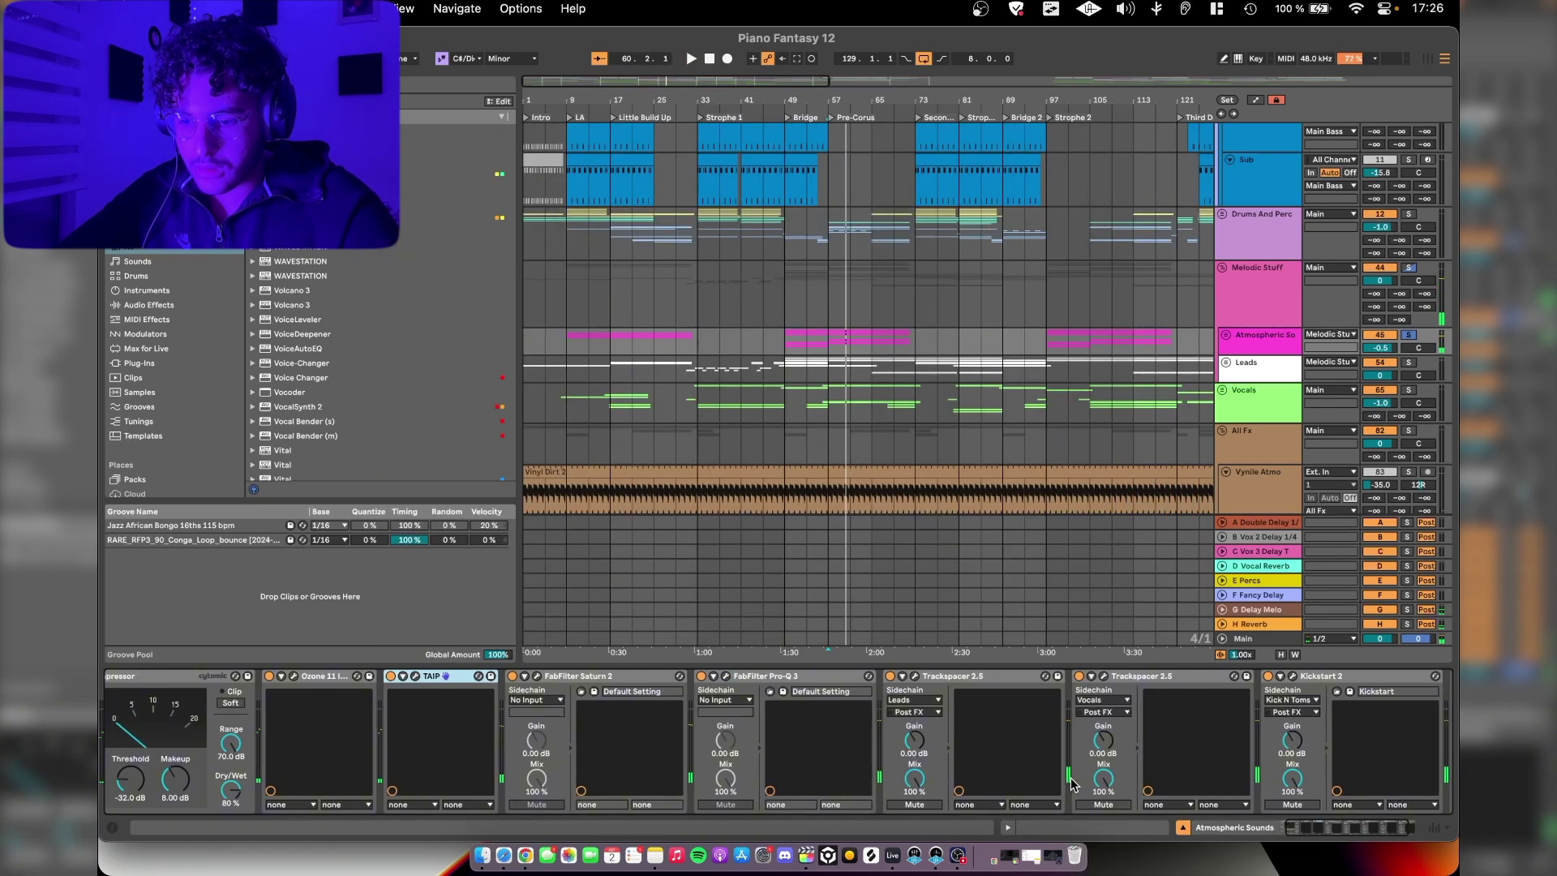
{"action": "left_click", "coordinate": [914, 677]}
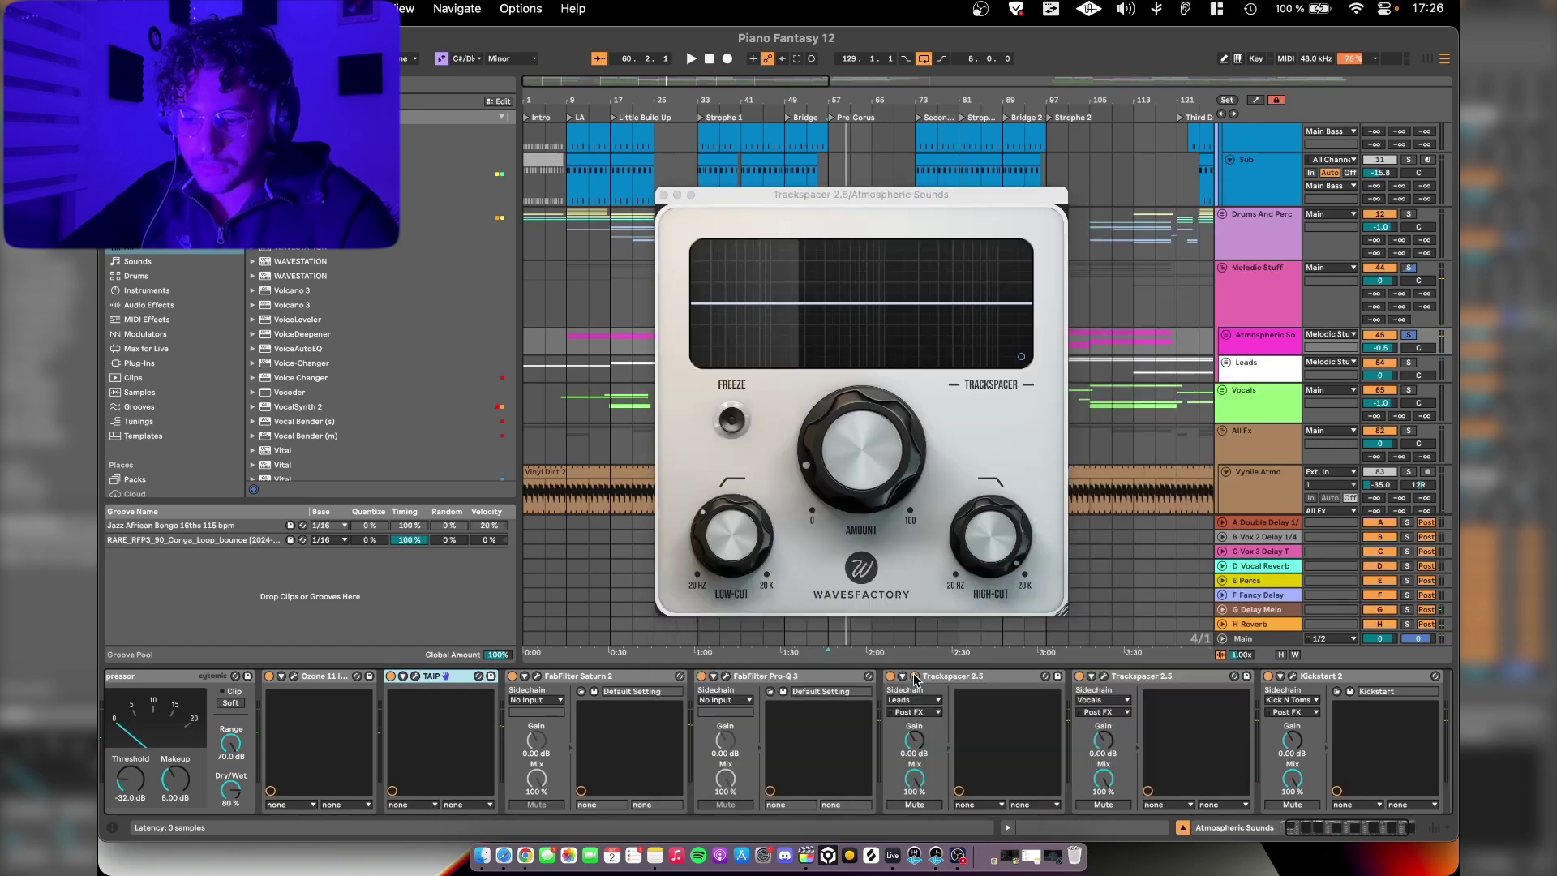
{"action": "left_click", "coordinate": [914, 677]}
{"action": "left_click", "coordinate": [1105, 676]}
{"action": "left_click", "coordinate": [1104, 676]}
{"action": "scroll", "coordinate": [1104, 674], "scroll_direction": "right", "scroll_amount": 2}
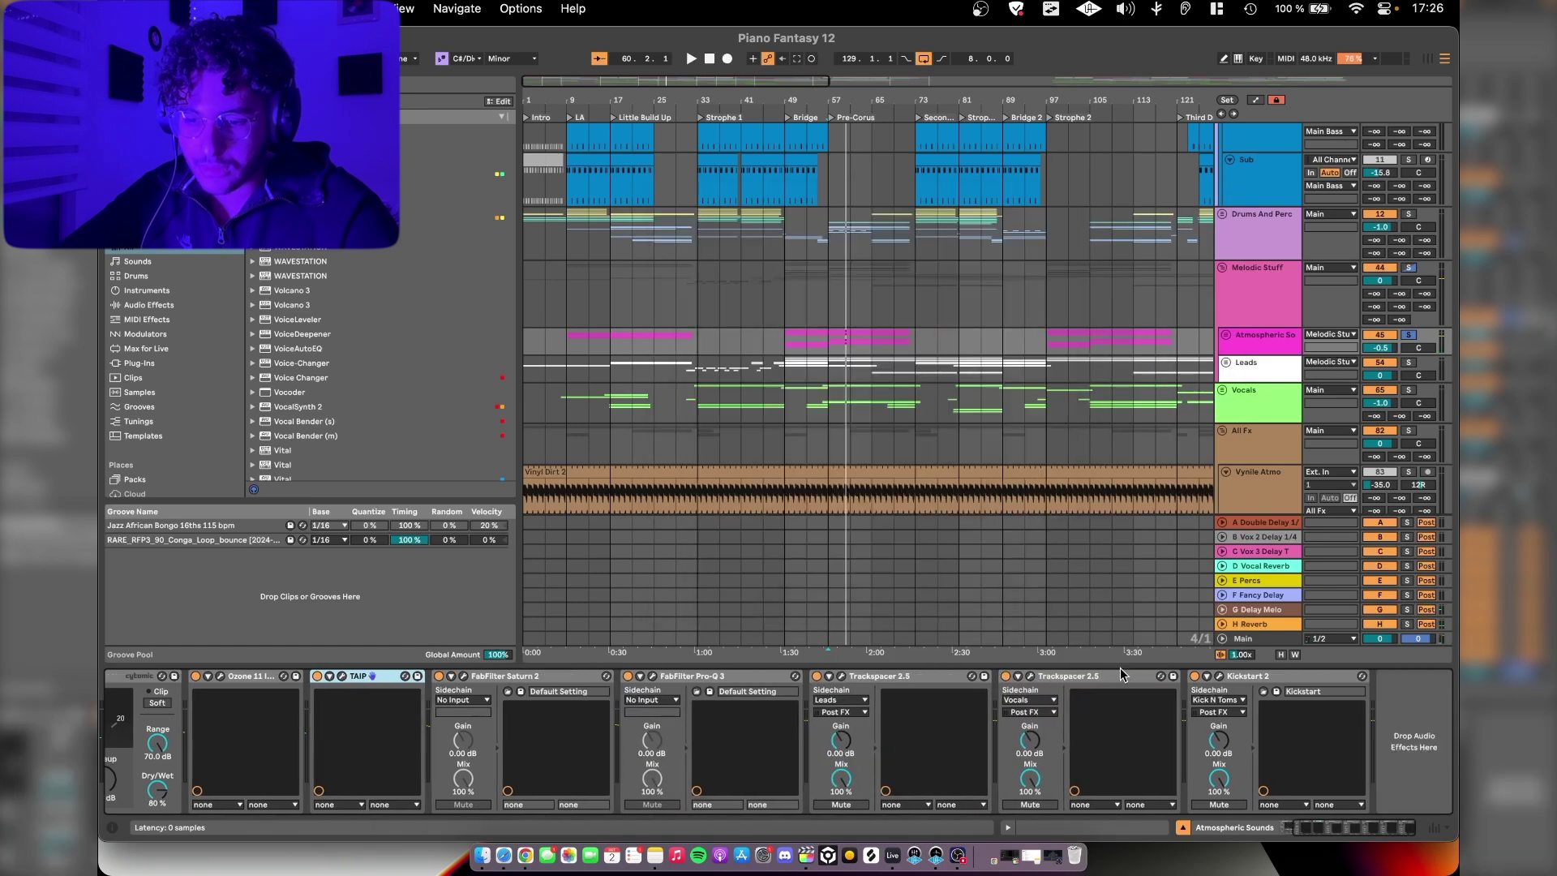
{"action": "left_click", "coordinate": [1218, 677]}
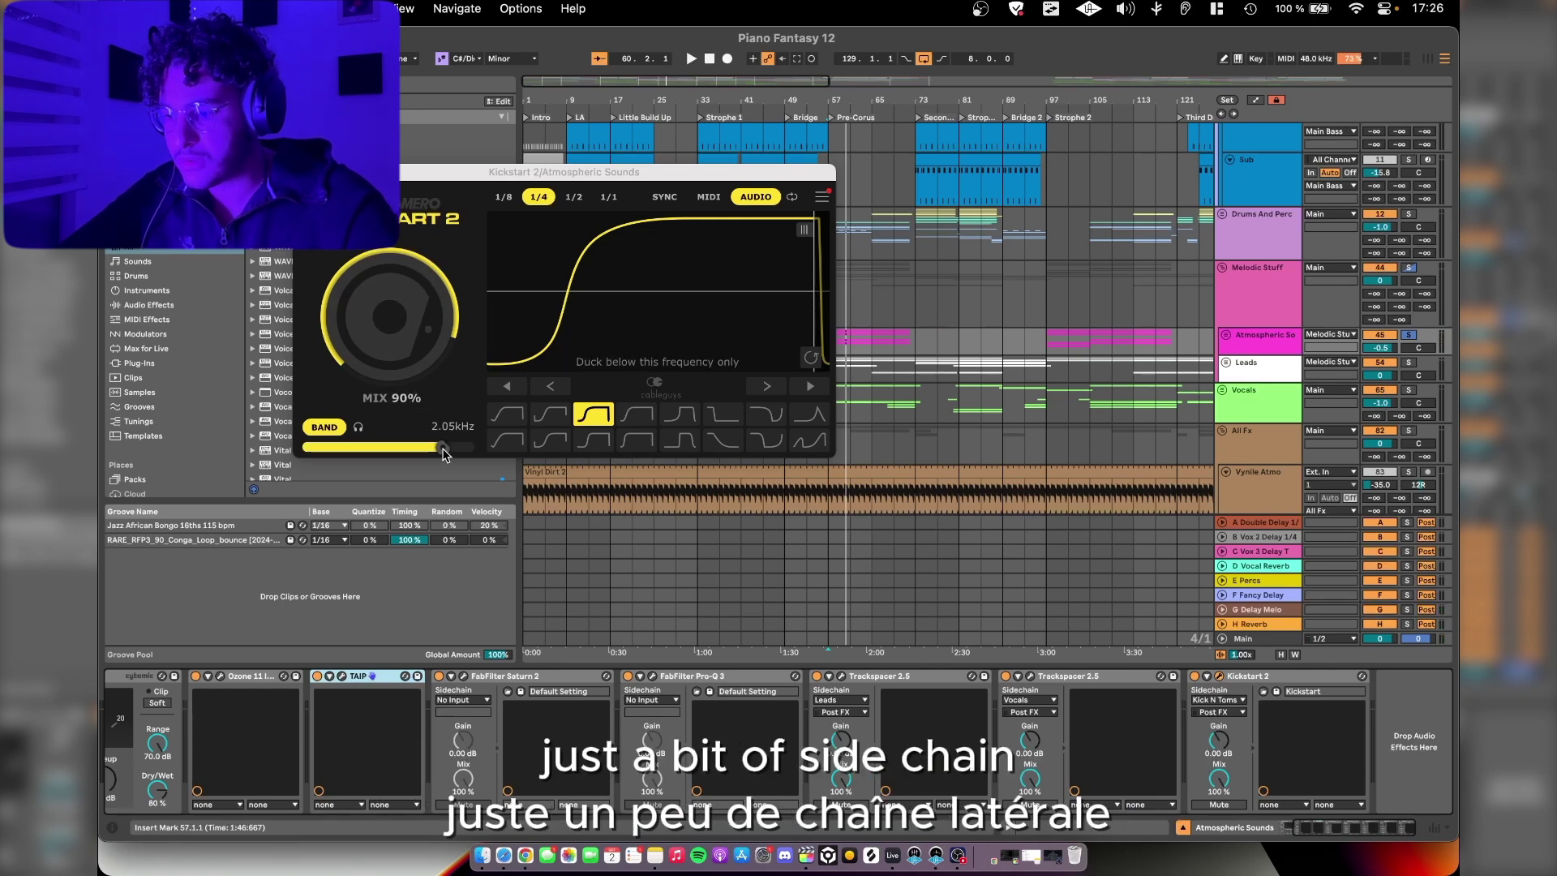
{"action": "left_click", "coordinate": [1219, 676]}
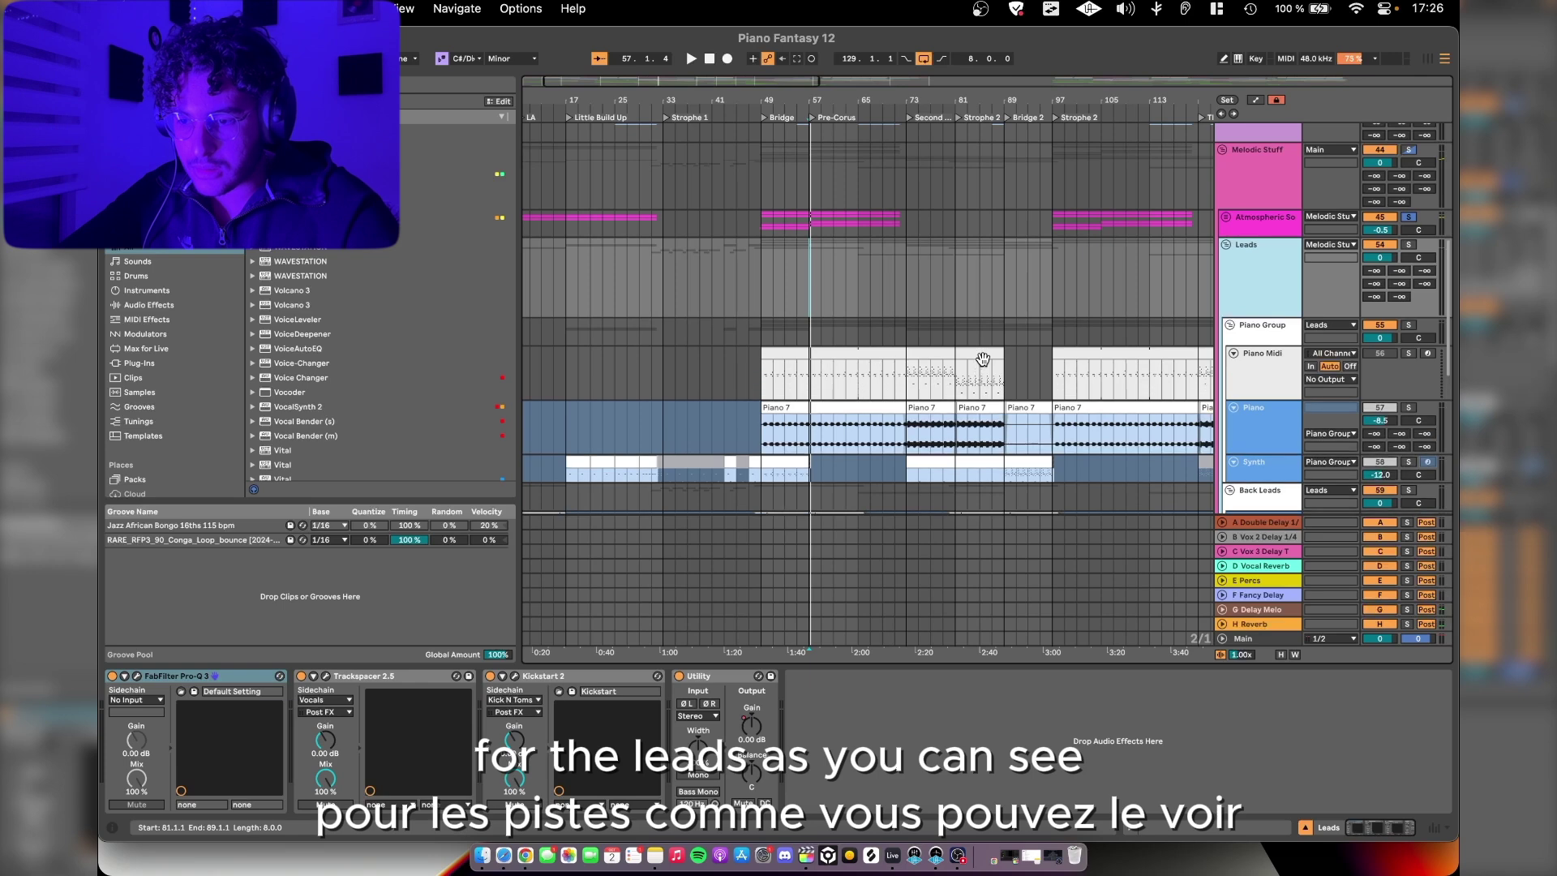
Step: Select the Second Drop section of the Piano Midi clip, bars 73 to 81, inside the Leads group
{"action": "left_click_drag", "start_coordinate": [759, 308], "coordinate": [920, 310]}
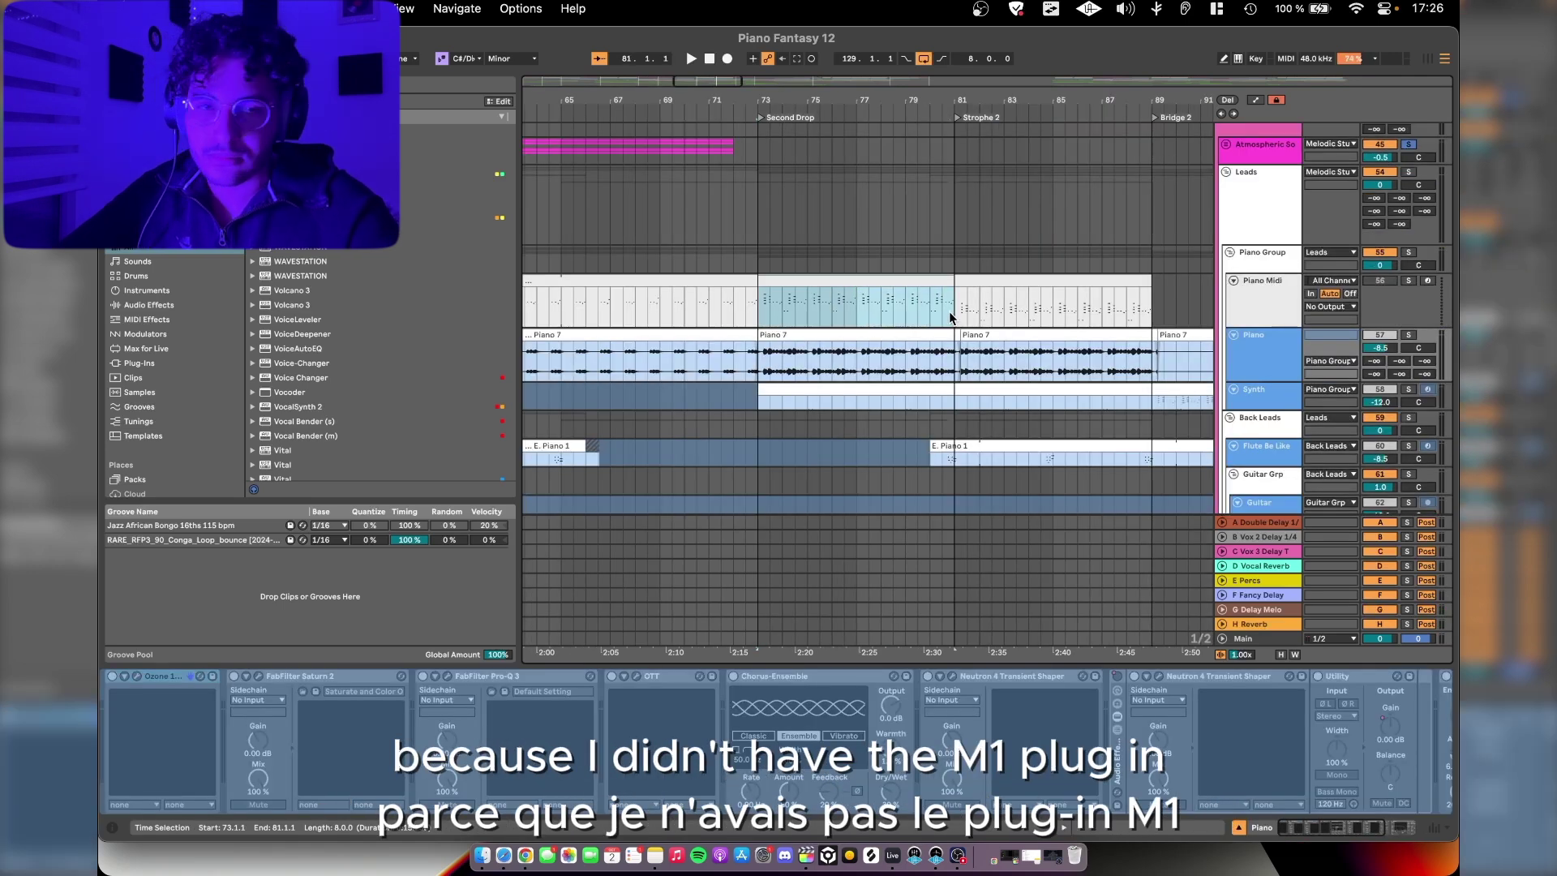
{"action": "left_click", "coordinate": [951, 317]}
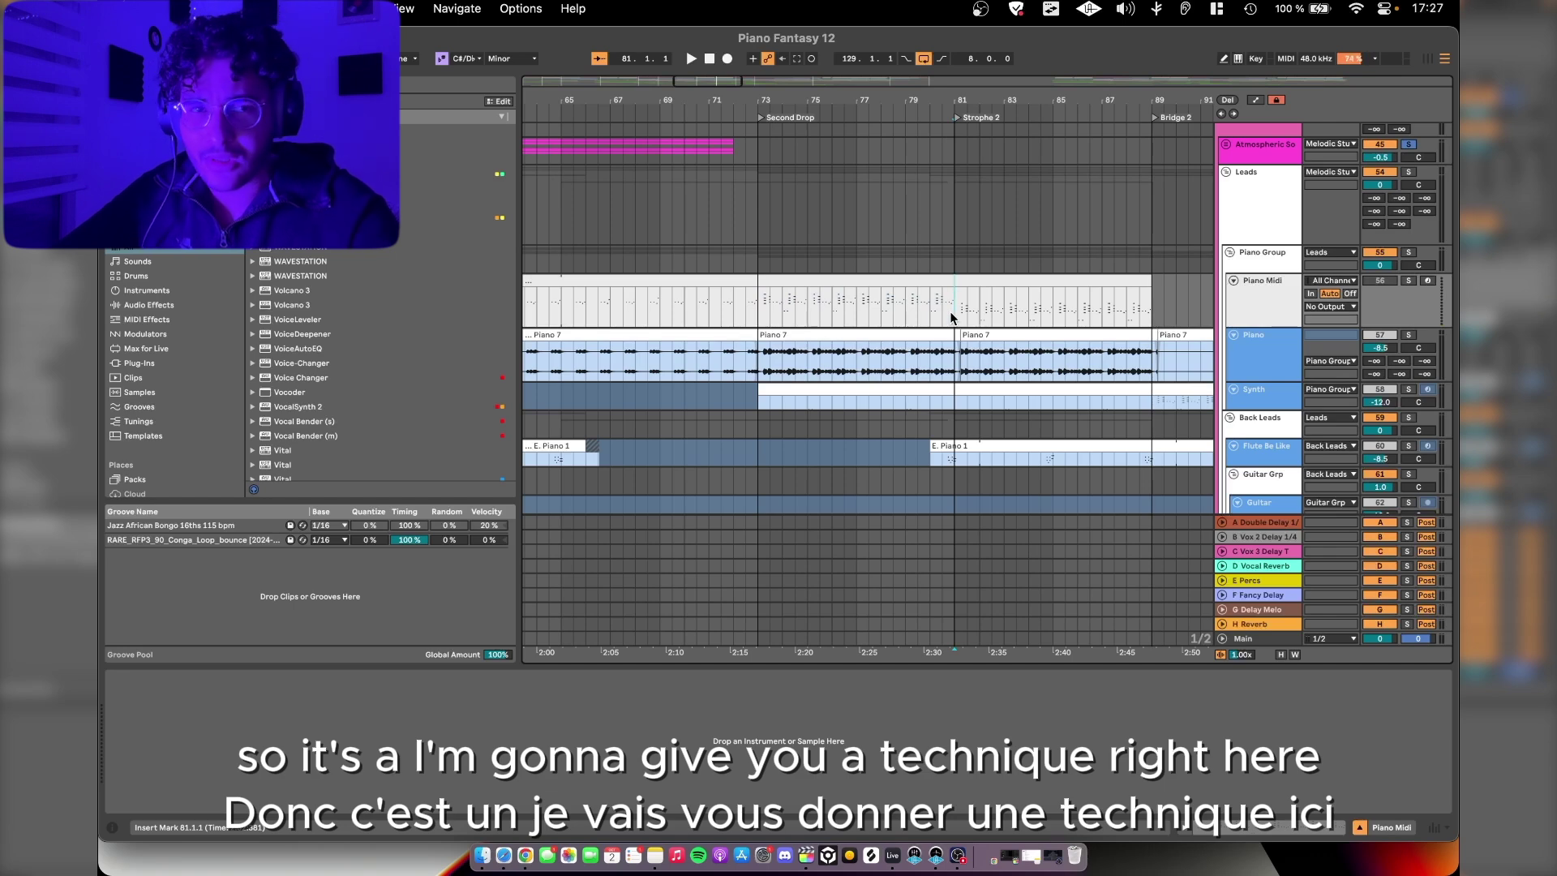
{"action": "left_click", "coordinate": [757, 323], "text": "shift"}
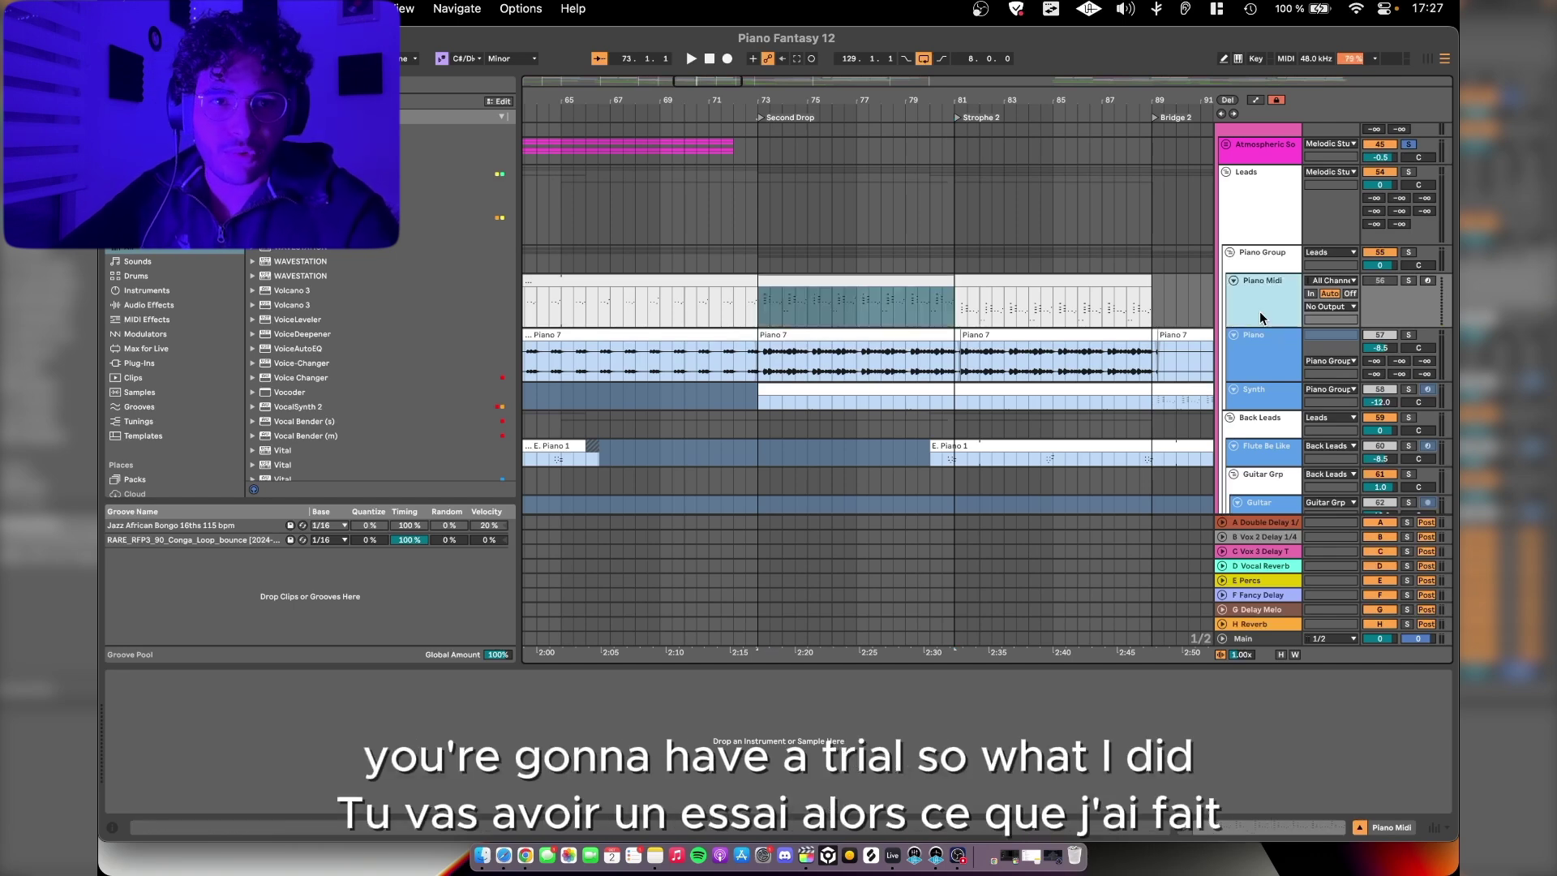
Step: Audition the Korg M1 Piano Mix2 preset with dry FX 1 on the Piano Midi track and remove the instrument
{"action": "double_click", "coordinate": [1259, 314]}
{"action": "key", "text": "super+f"}
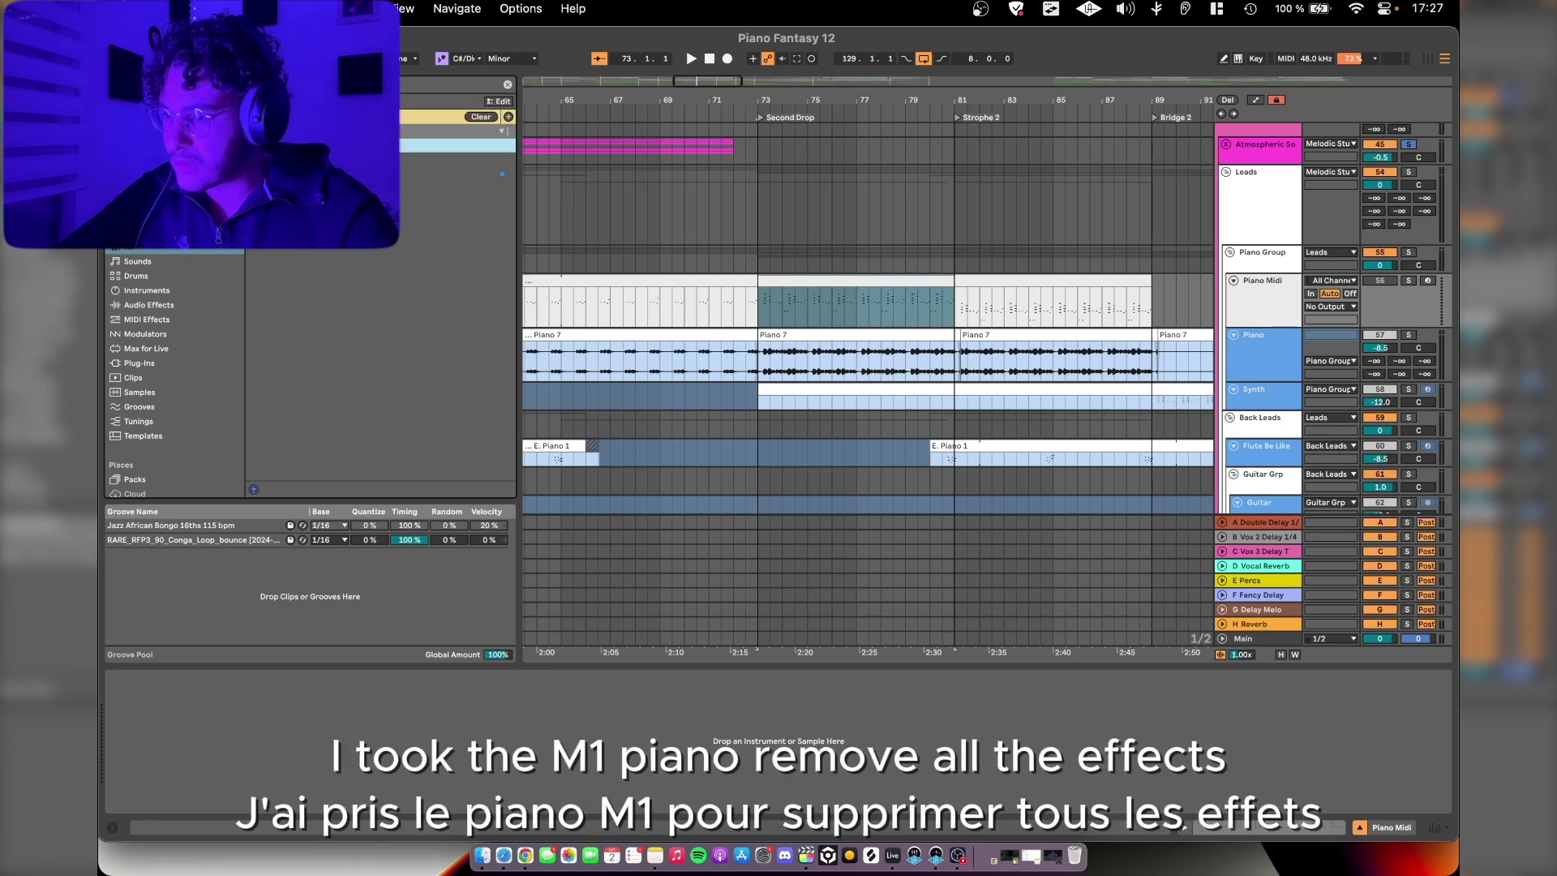
{"action": "left_click", "coordinate": [782, 313]}
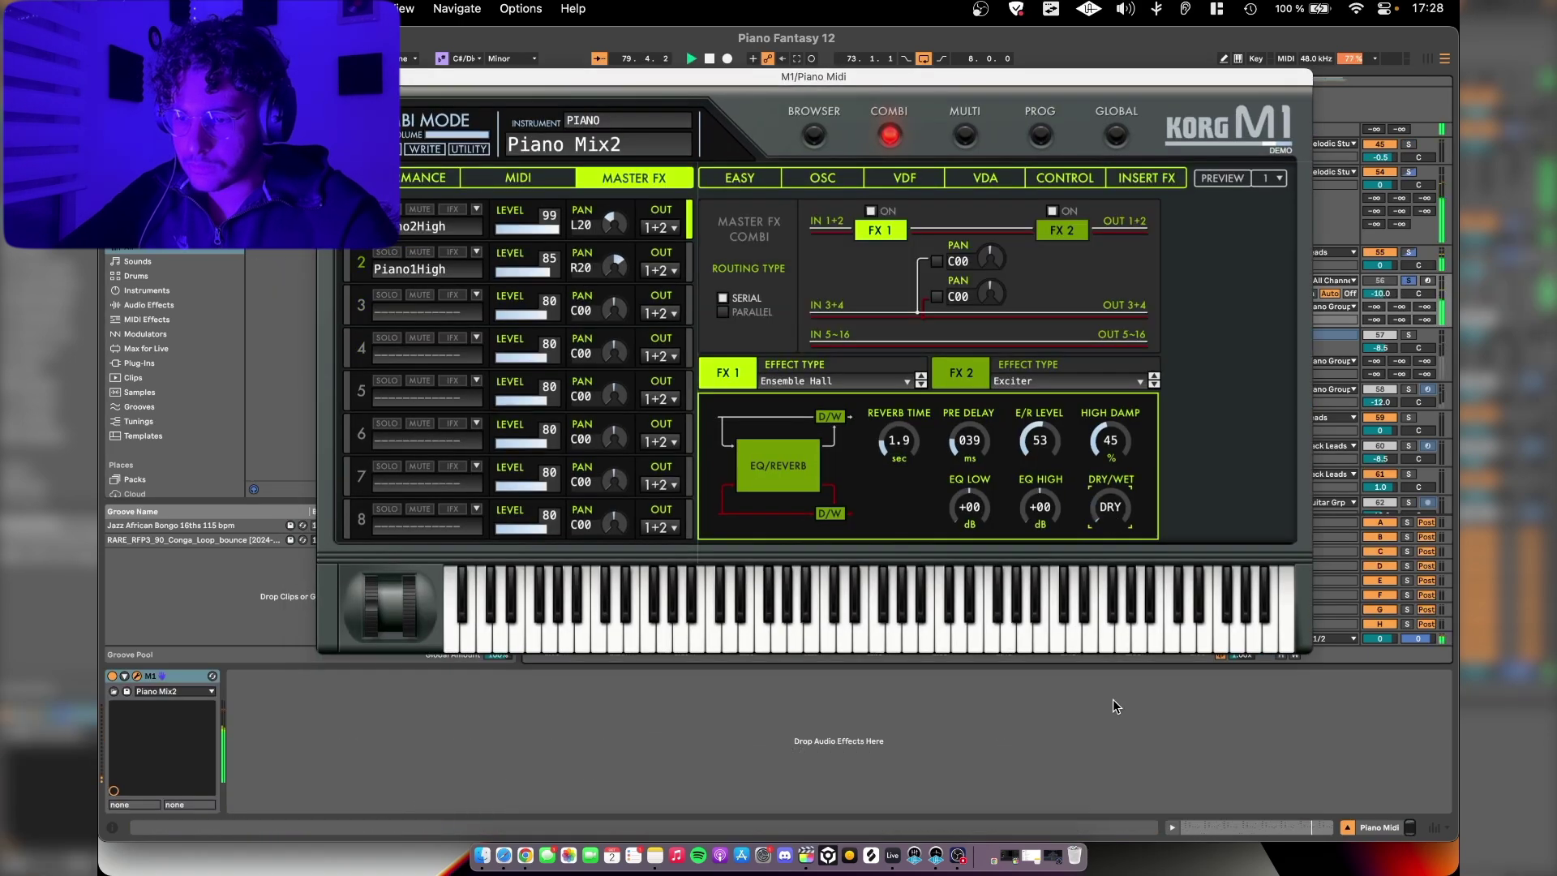
{"action": "left_click_drag", "start_coordinate": [944, 79], "coordinate": [953, 360]}
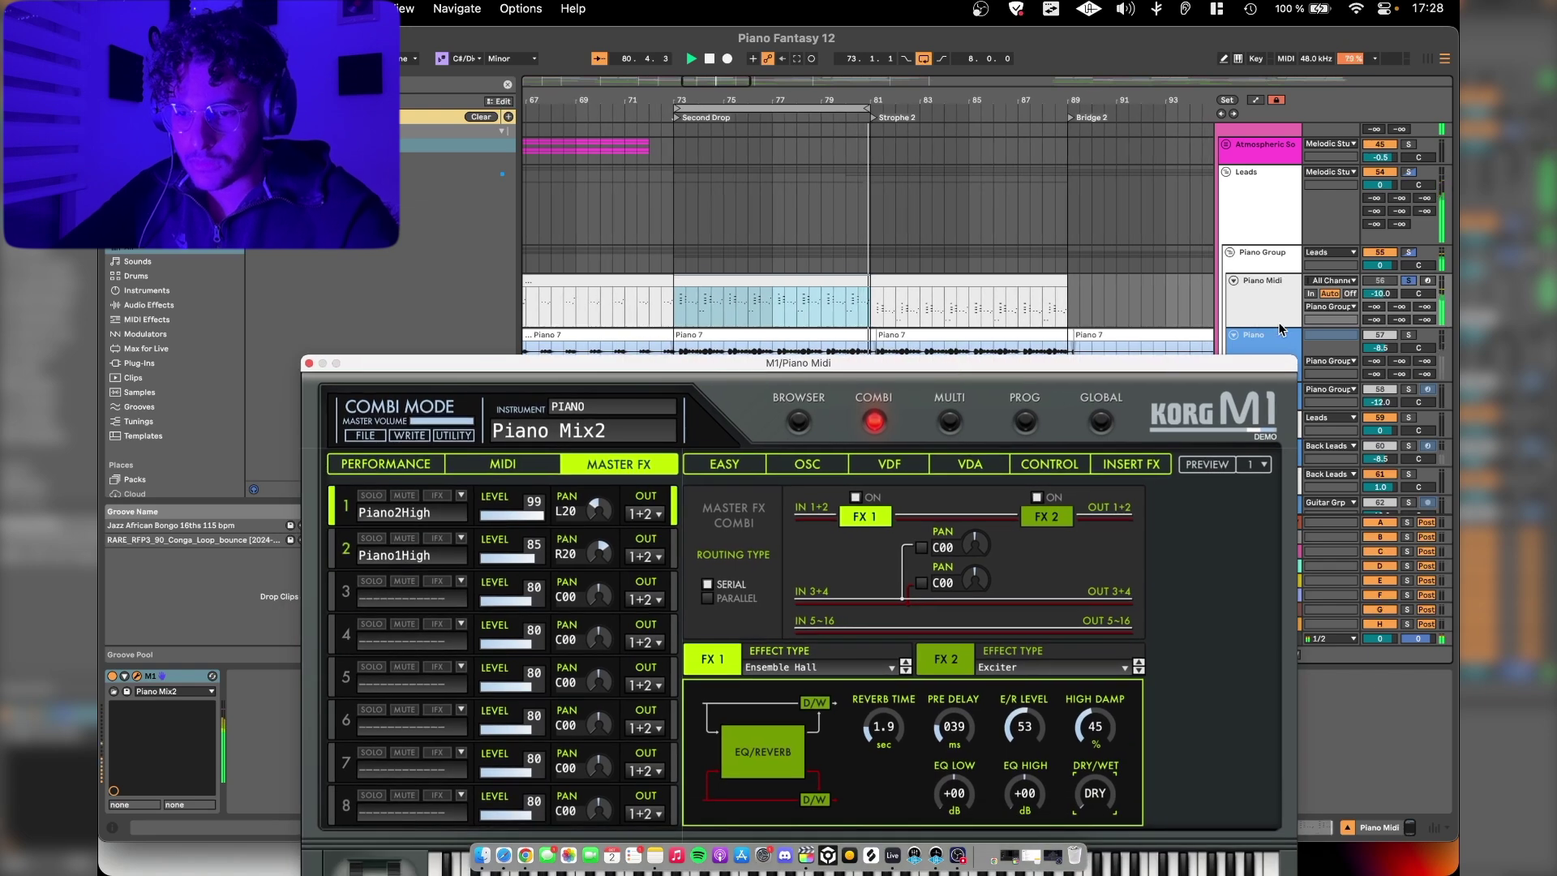
{"action": "left_click", "coordinate": [173, 677]}
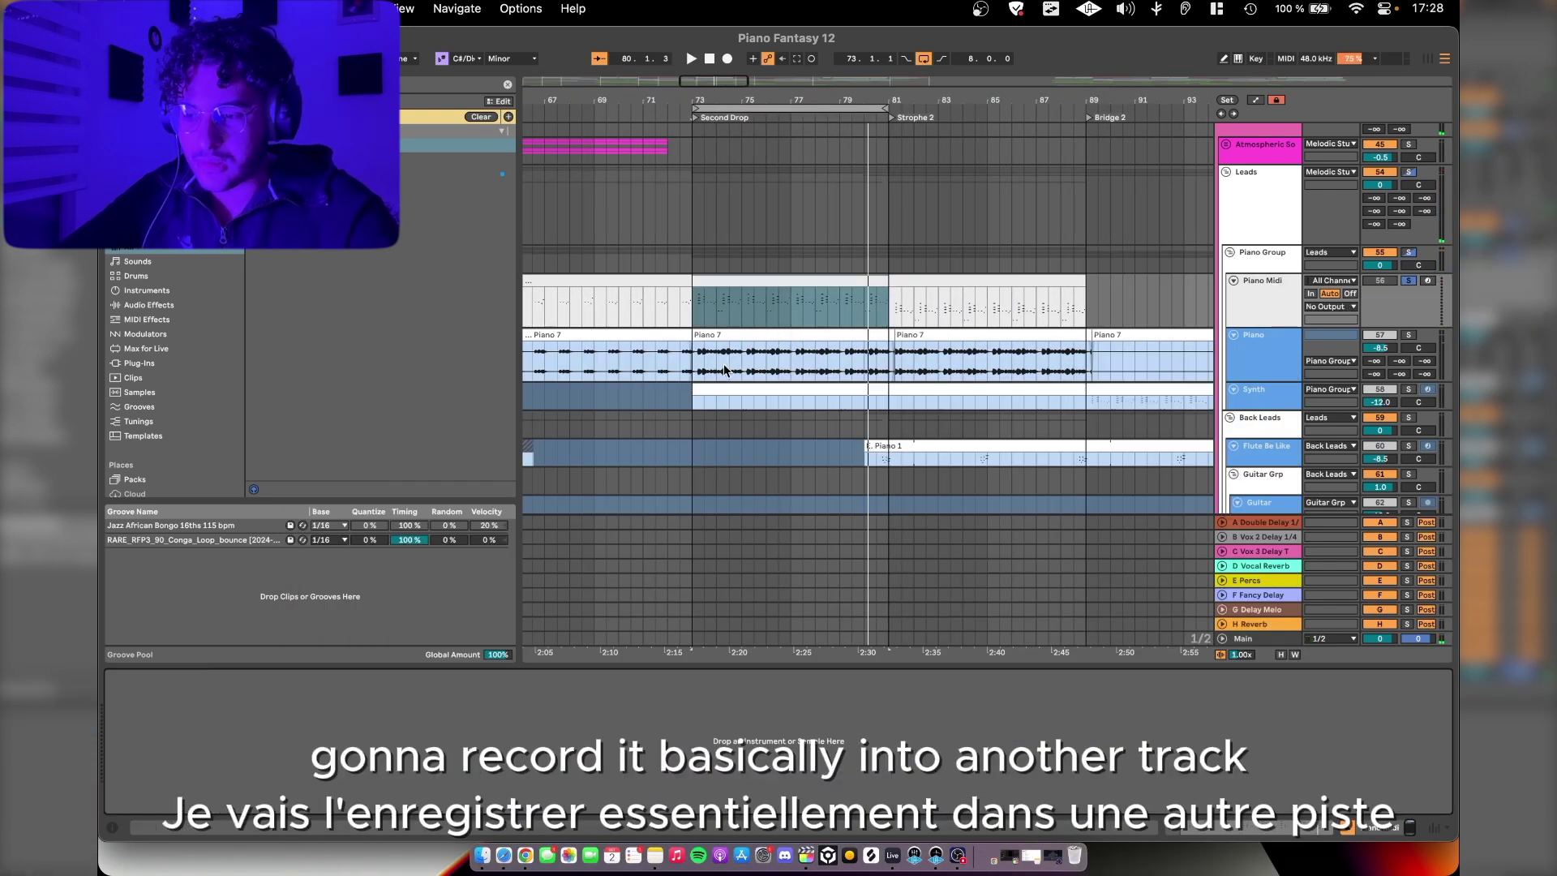
Step: Play the Second Drop piano and examine the chords and groove of its Piano Midi clip in the note editor
{"action": "left_click_drag", "start_coordinate": [695, 357], "coordinate": [886, 383]}
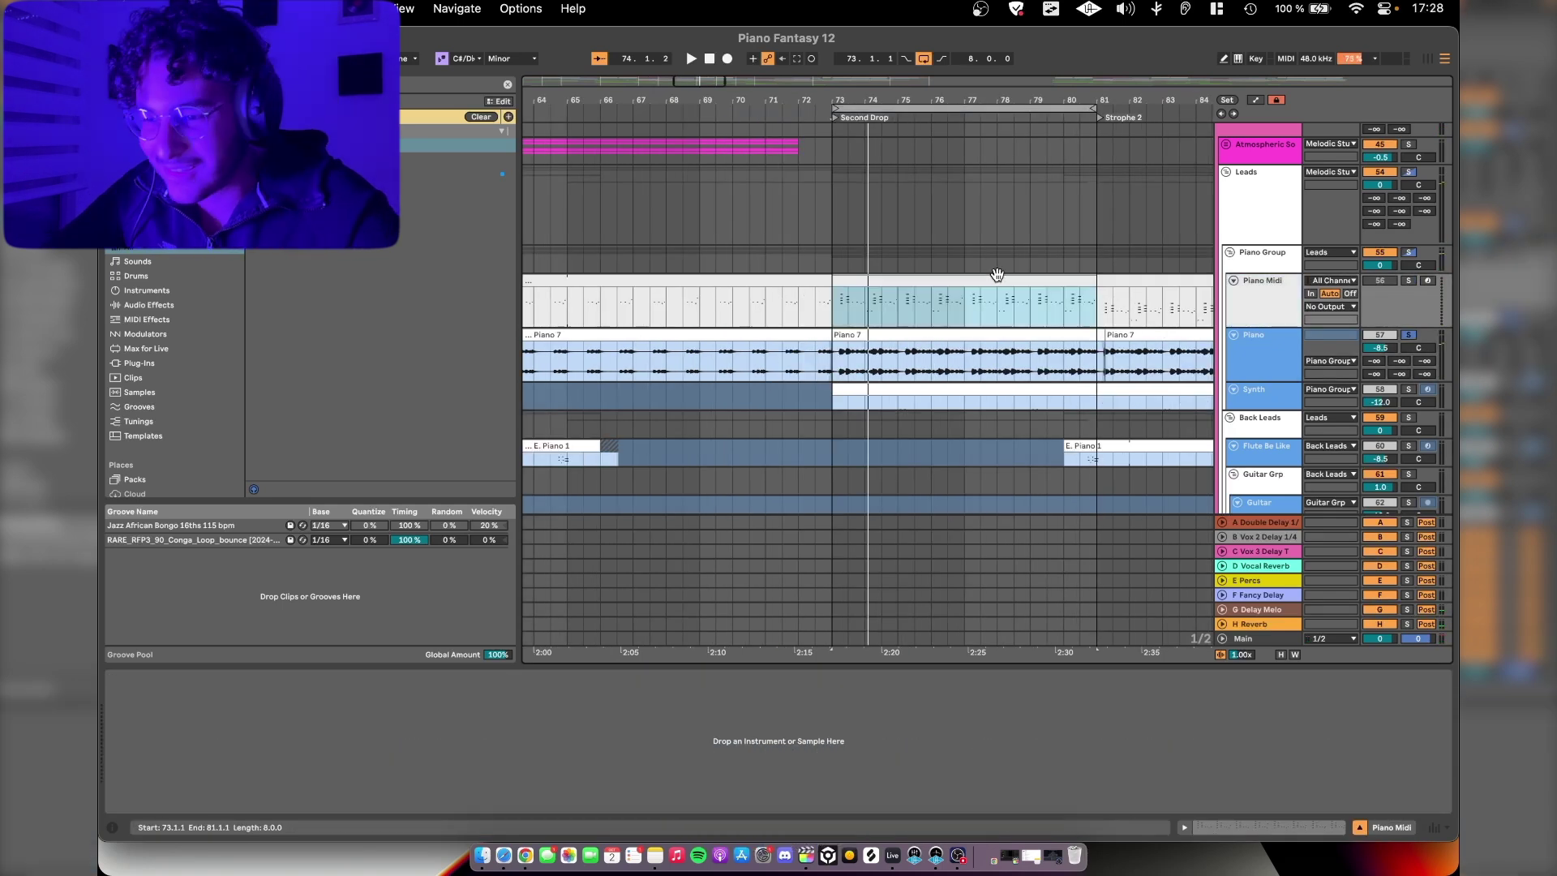
{"action": "double_click", "coordinate": [997, 275]}
{"action": "key", "text": "space"}
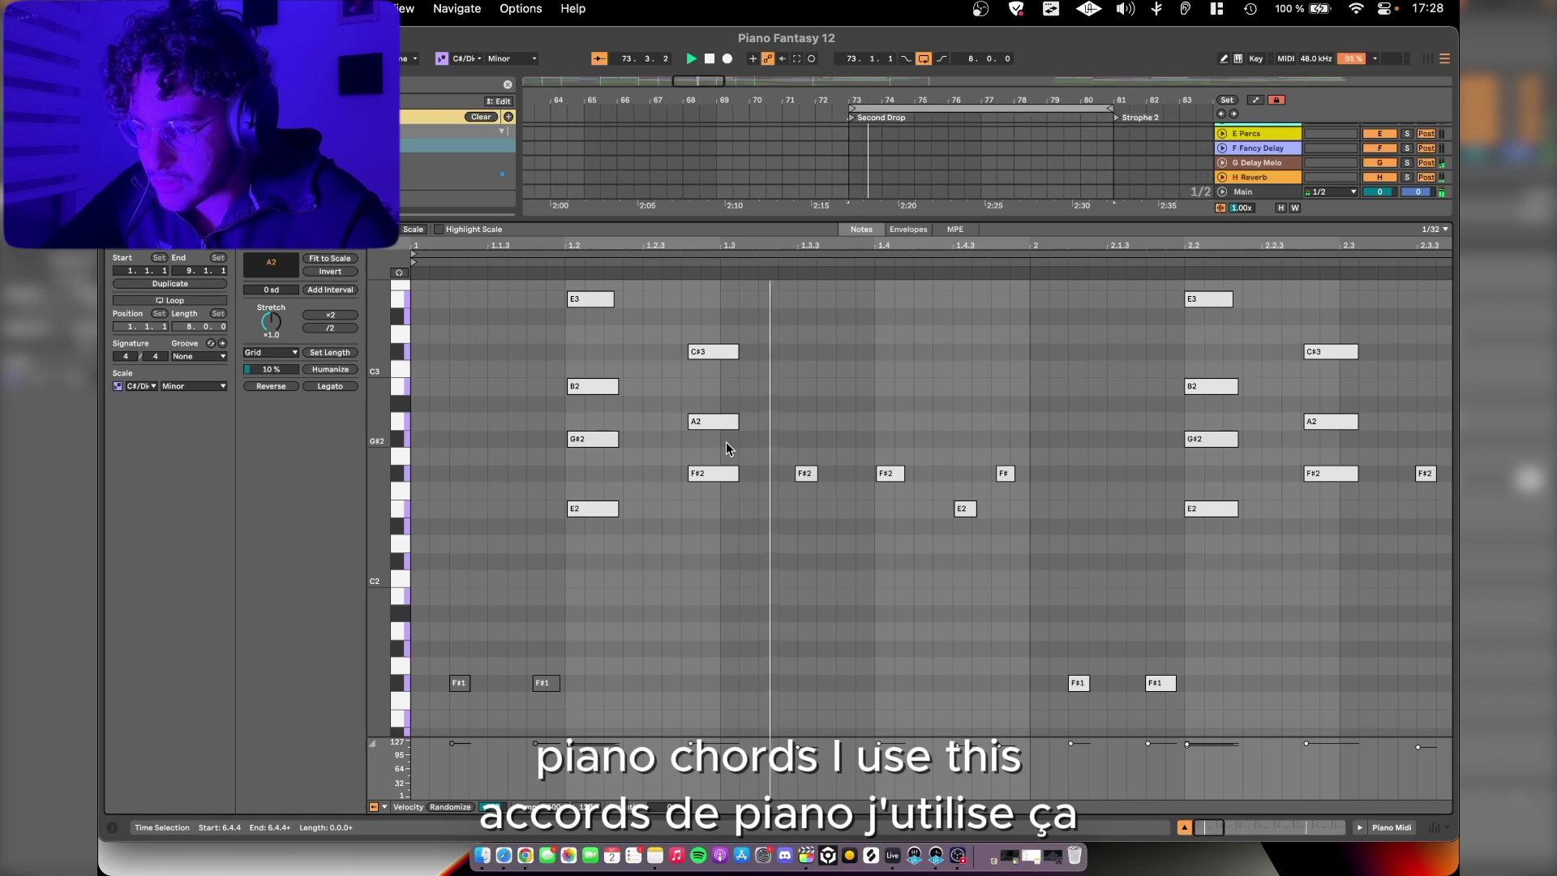
{"action": "scroll", "coordinate": [840, 467], "scroll_direction": "down", "scroll_amount": 3}
{"action": "scroll", "coordinate": [840, 467], "scroll_direction": "down", "scroll_amount": 2}
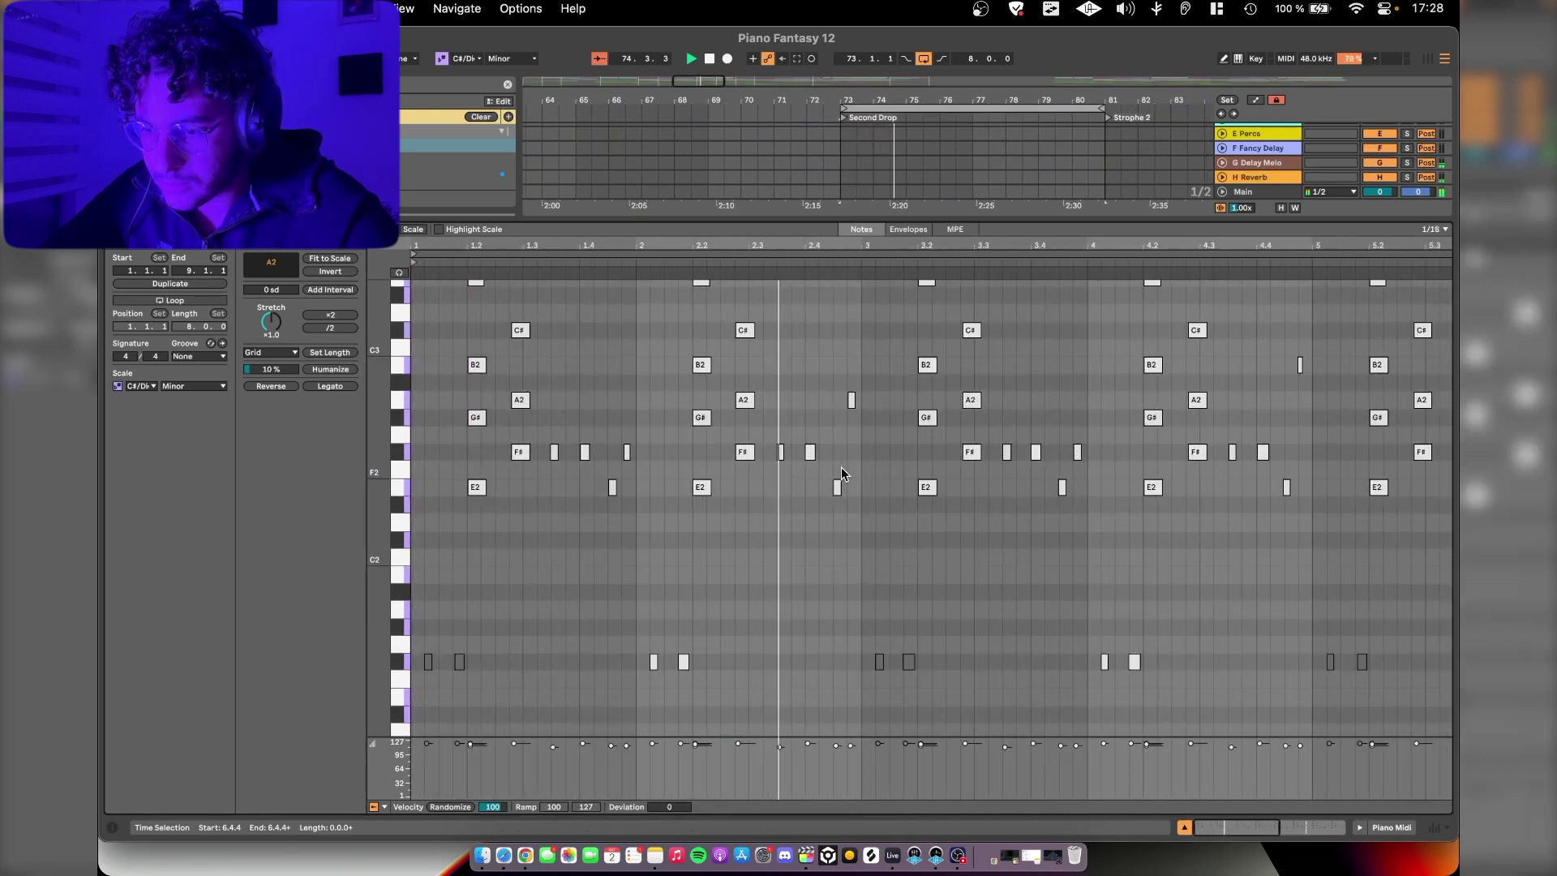
{"action": "scroll", "coordinate": [840, 467], "scroll_direction": "up", "scroll_amount": 2}
{"action": "scroll", "coordinate": [840, 467], "scroll_direction": "up", "scroll_amount": 5}
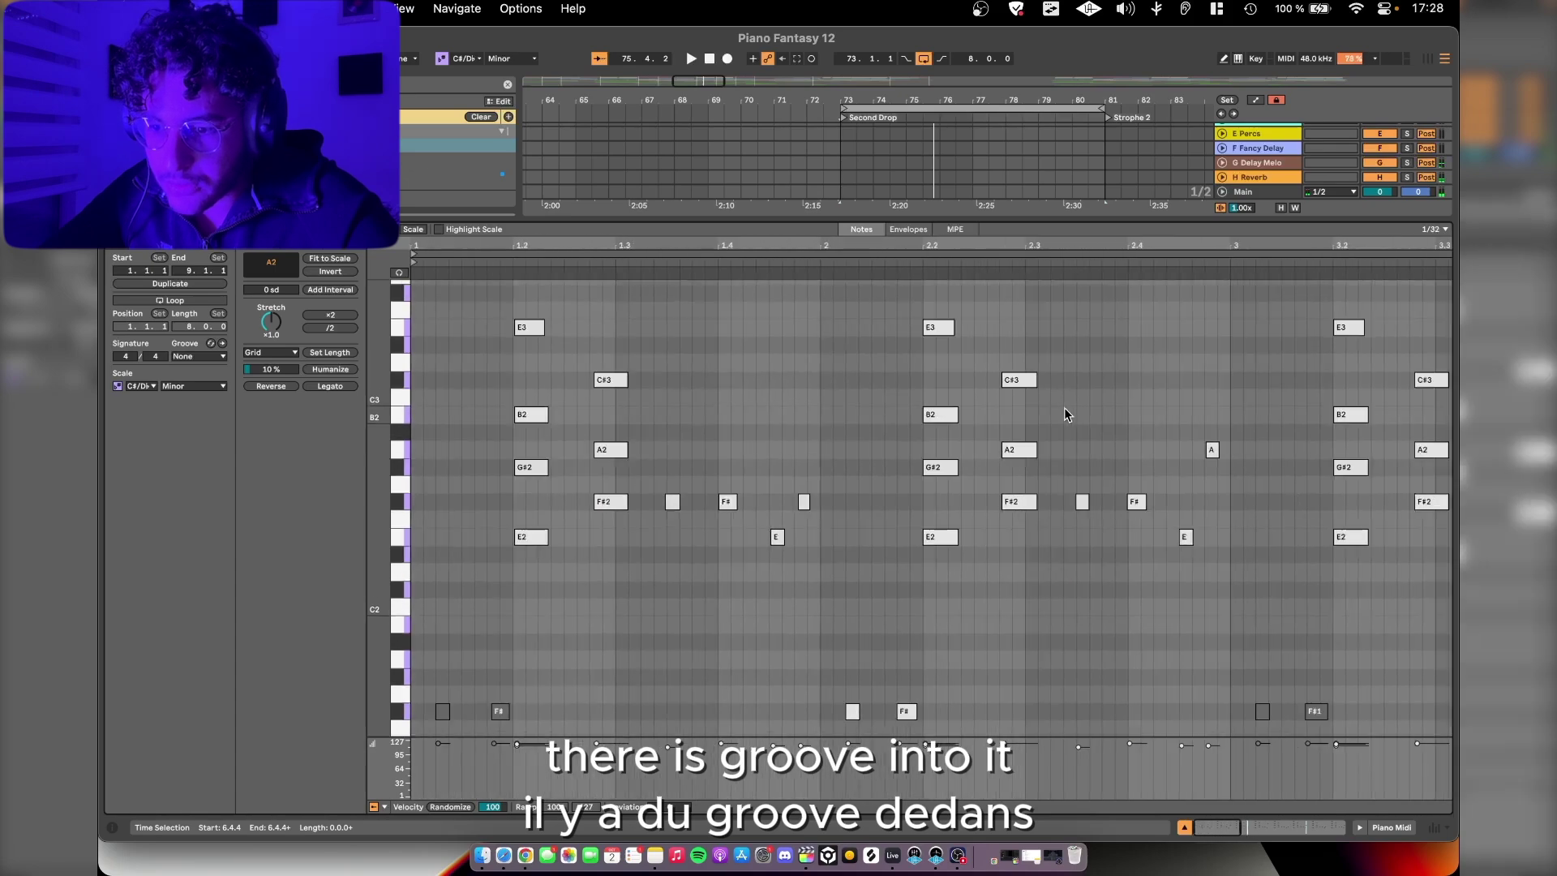
{"action": "scroll", "coordinate": [1064, 414], "scroll_direction": "down", "scroll_amount": 3}
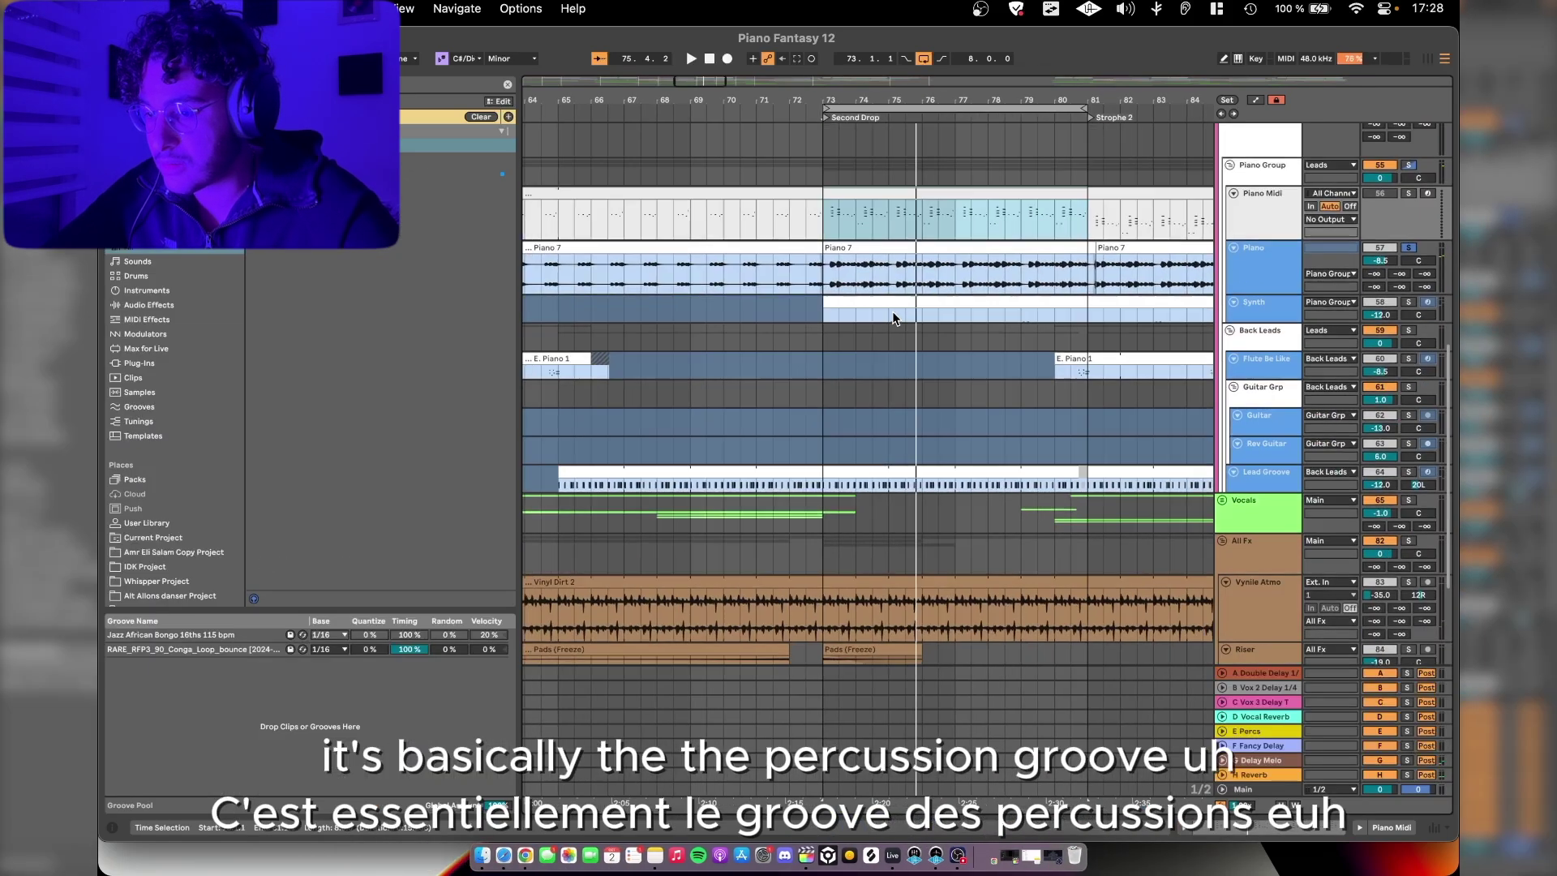
Step: Select the Piano audio clip in the Second Drop and view the track's Ozone 11 Imager and Saturn 2 during playback
{"action": "scroll", "coordinate": [894, 318], "scroll_direction": "up", "scroll_amount": 2}
{"action": "scroll", "coordinate": [958, 335], "scroll_direction": "right", "scroll_amount": 2}
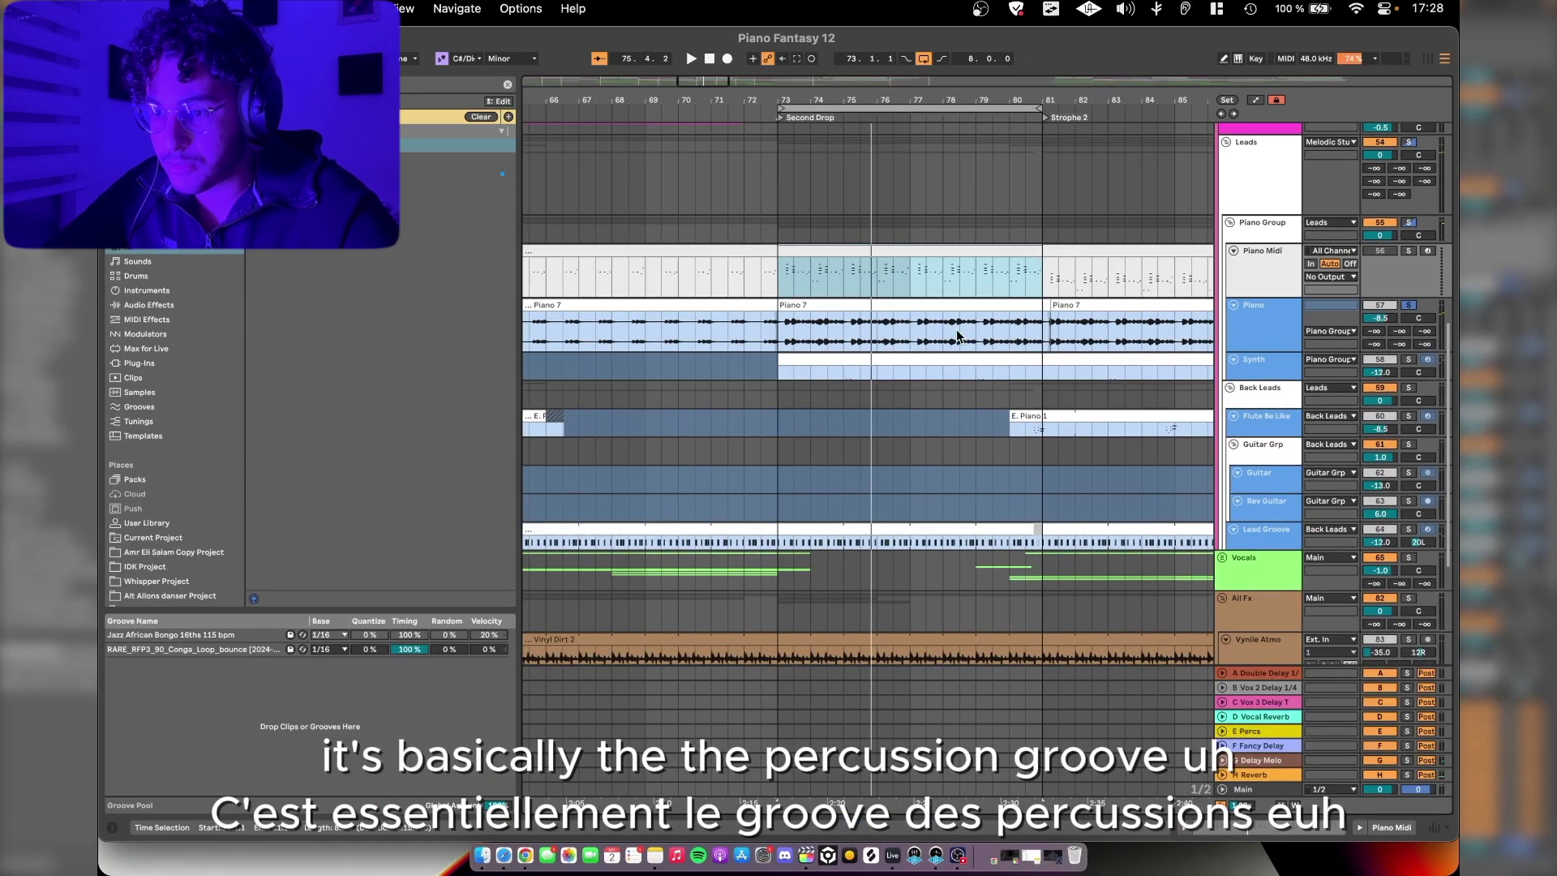
{"action": "left_click", "coordinate": [983, 338]}
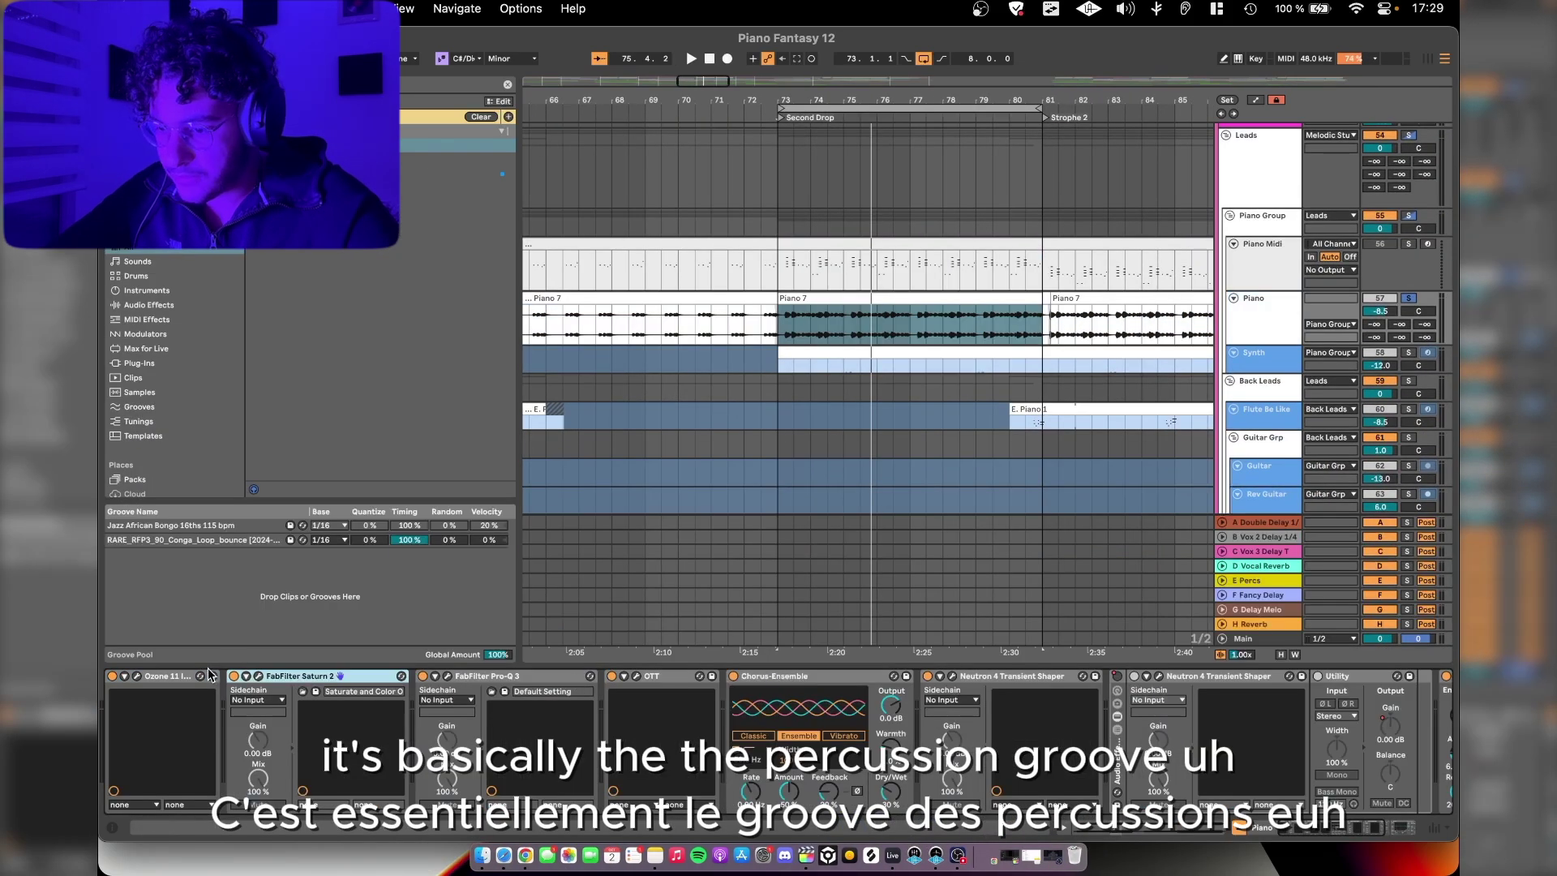
{"action": "left_click", "coordinate": [137, 677]}
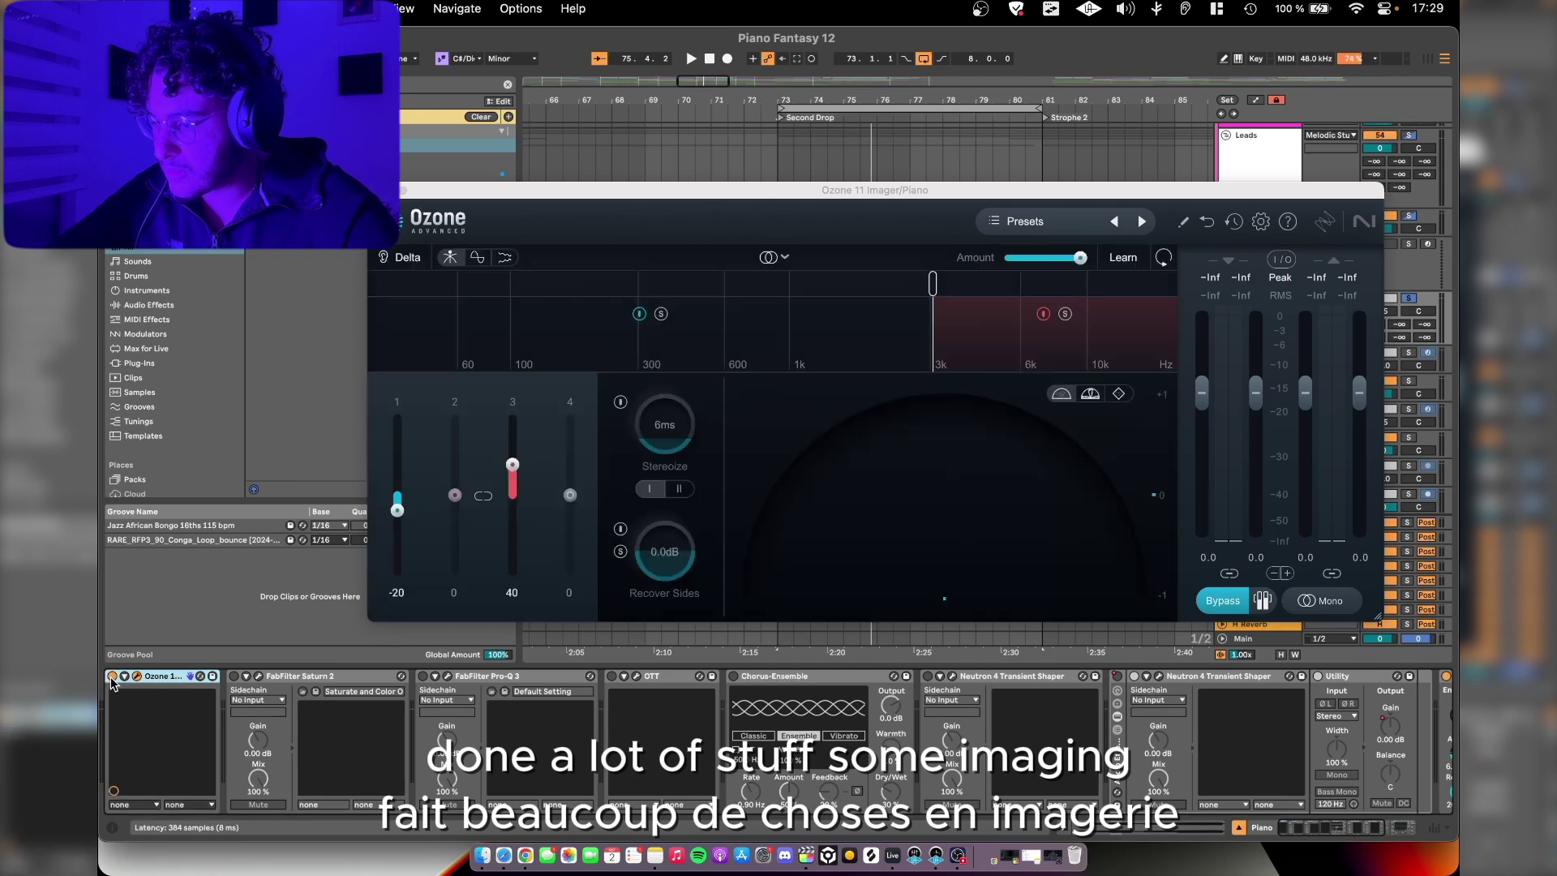
{"action": "key", "text": "space"}
{"action": "left_click", "coordinate": [258, 677]}
{"action": "left_click", "coordinate": [259, 676]}
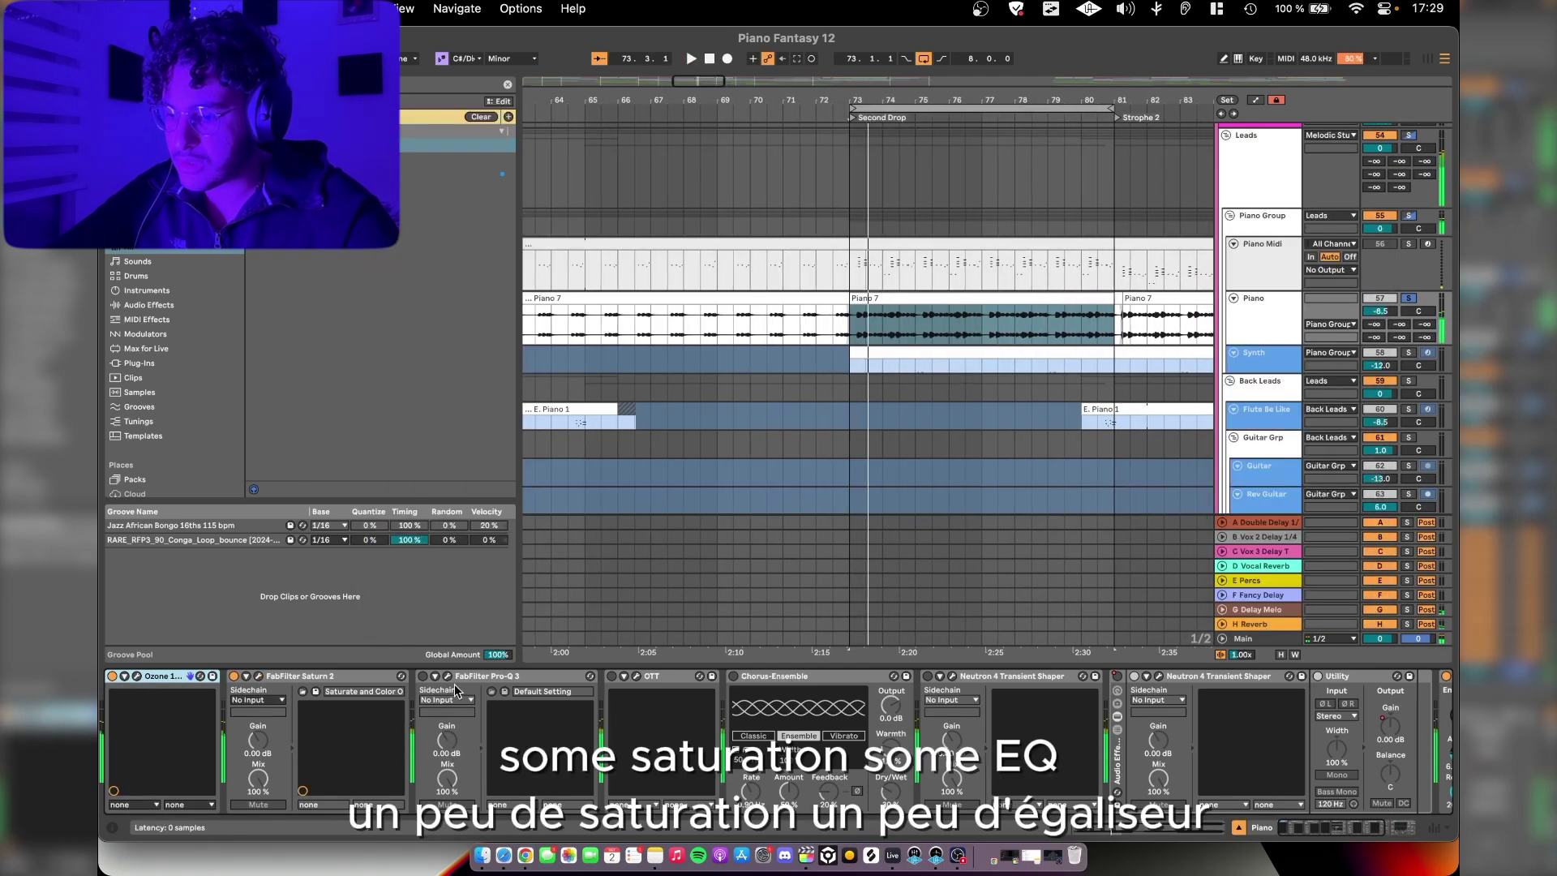
Step: View the Pro-Q 3 equalizer curve and the OTT compressor settings on the Piano track during playback
{"action": "left_click", "coordinate": [447, 676]}
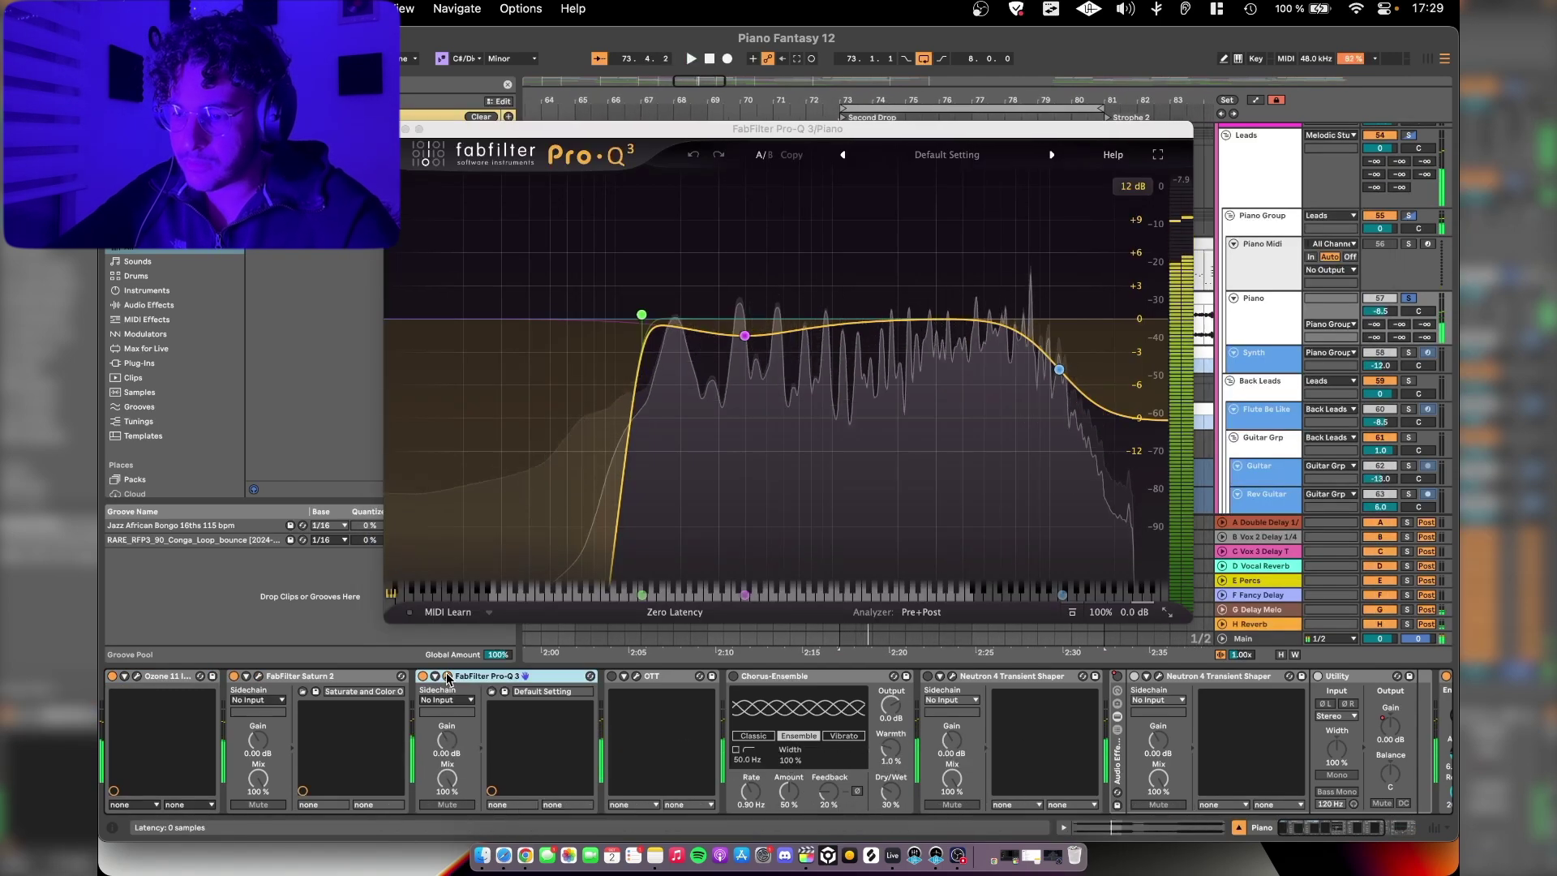
{"action": "left_click", "coordinate": [446, 676]}
{"action": "left_click", "coordinate": [636, 676]}
{"action": "left_click", "coordinate": [636, 676]}
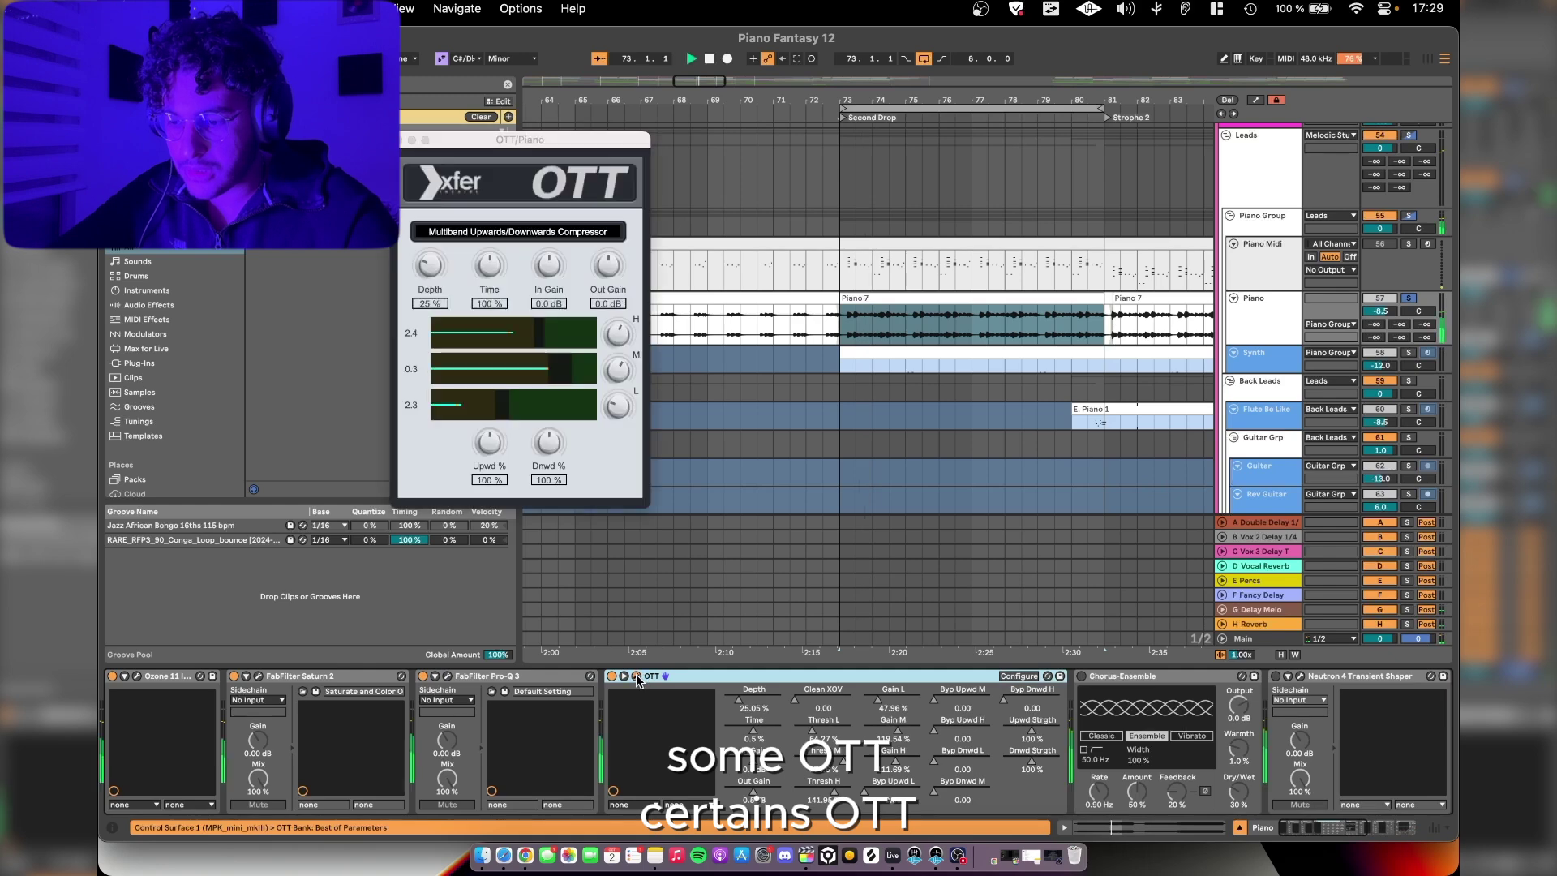
{"action": "left_click", "coordinate": [636, 676]}
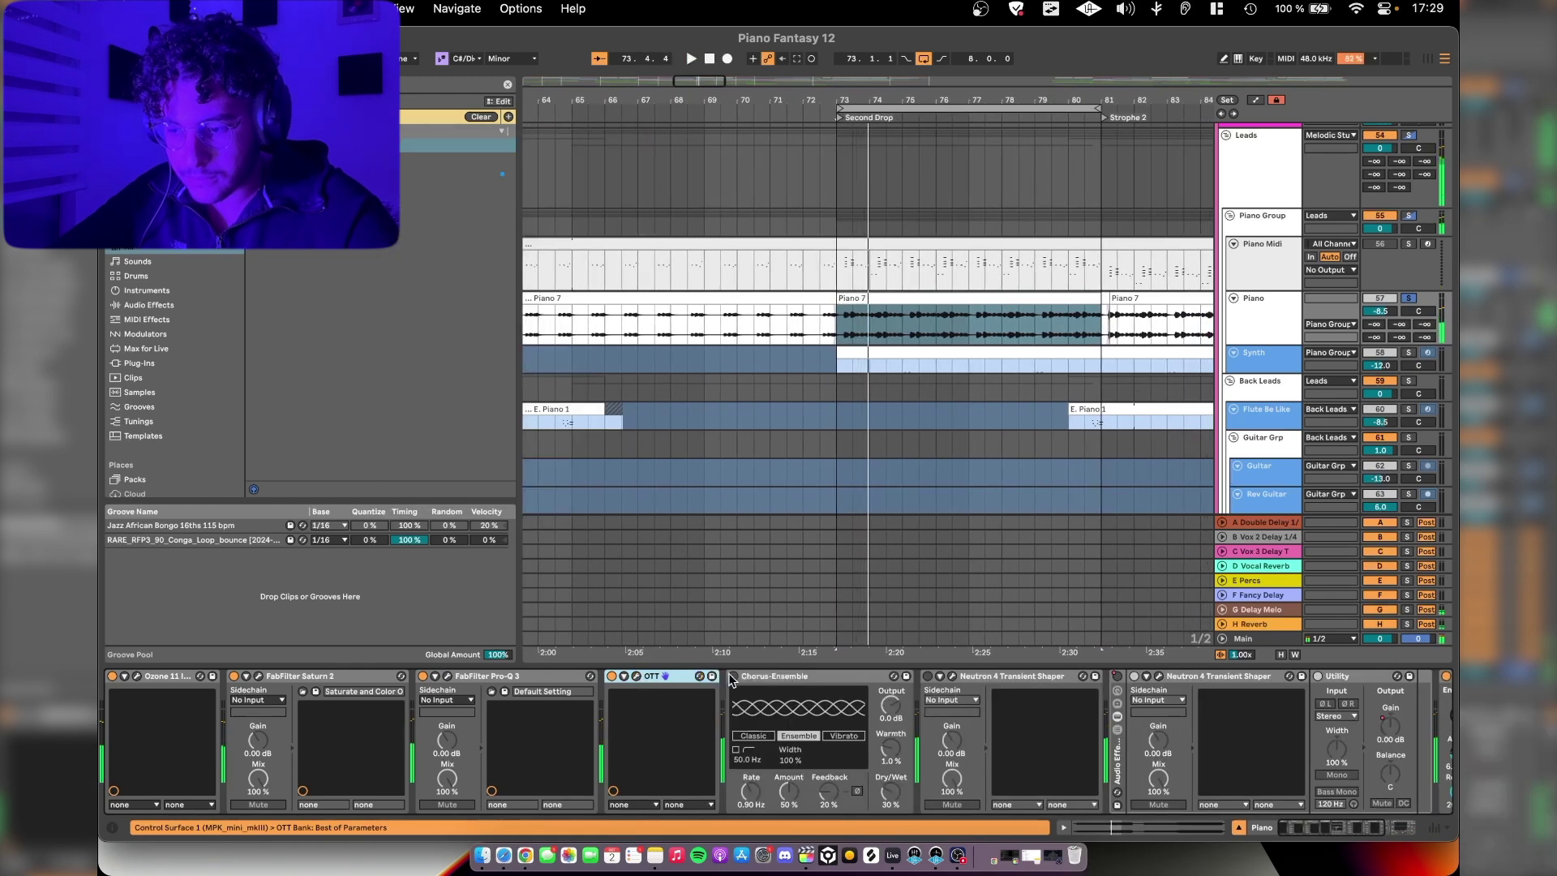
Step: View the first Neutron 4 Transient Shaper that follows the Chorus-Ensemble on the Piano track during playback
{"action": "scroll", "coordinate": [847, 684], "scroll_direction": "right", "scroll_amount": 2}
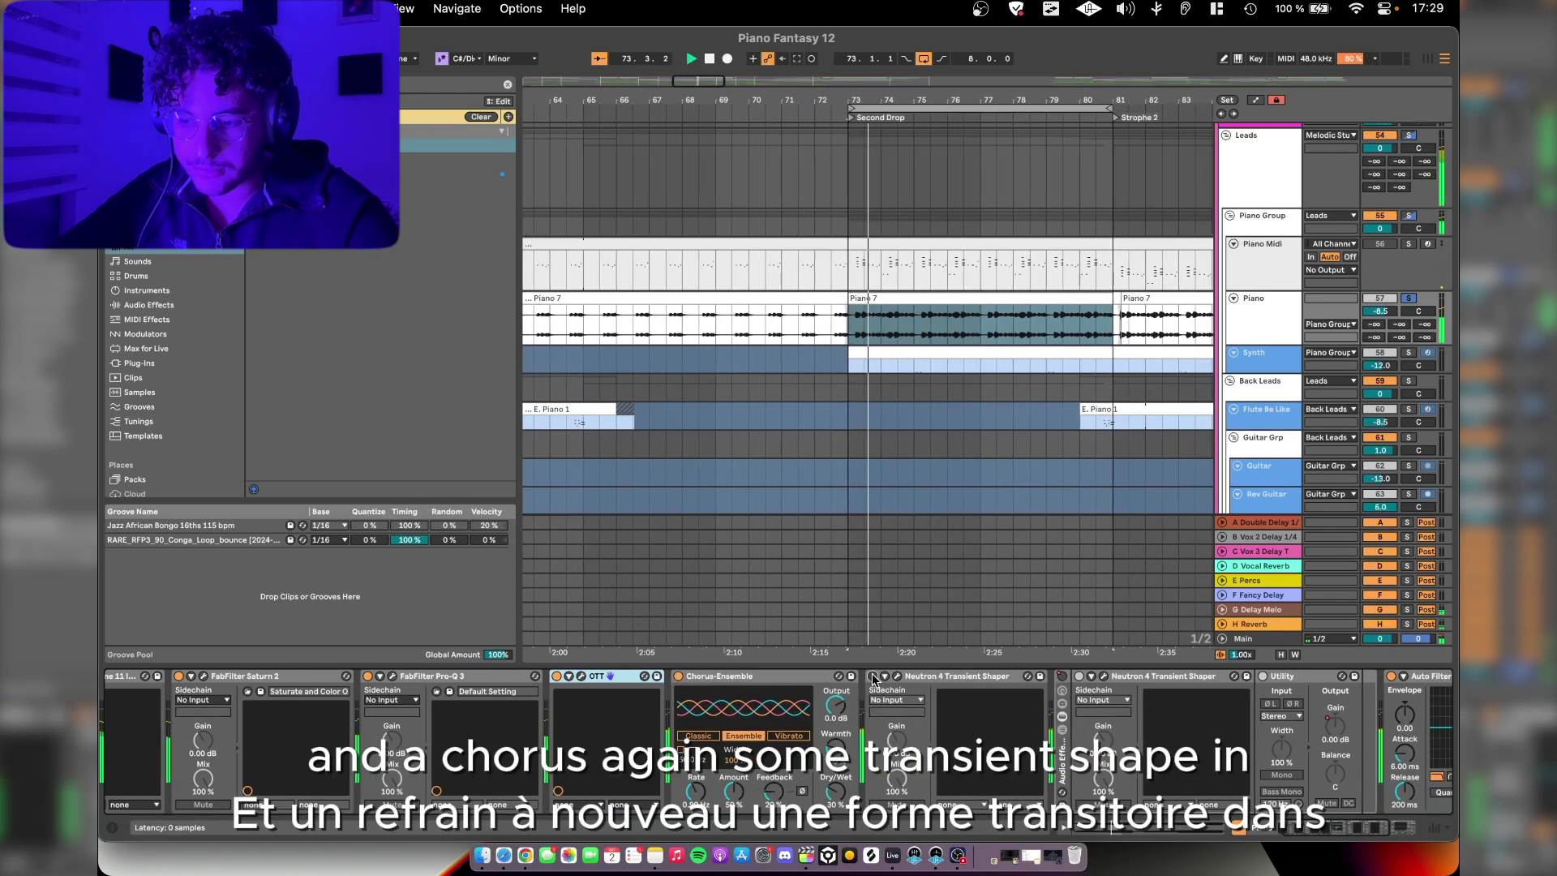
{"action": "left_click", "coordinate": [897, 676]}
{"action": "left_click", "coordinate": [897, 676]}
{"action": "scroll", "coordinate": [1019, 707], "scroll_direction": "right", "scroll_amount": 3}
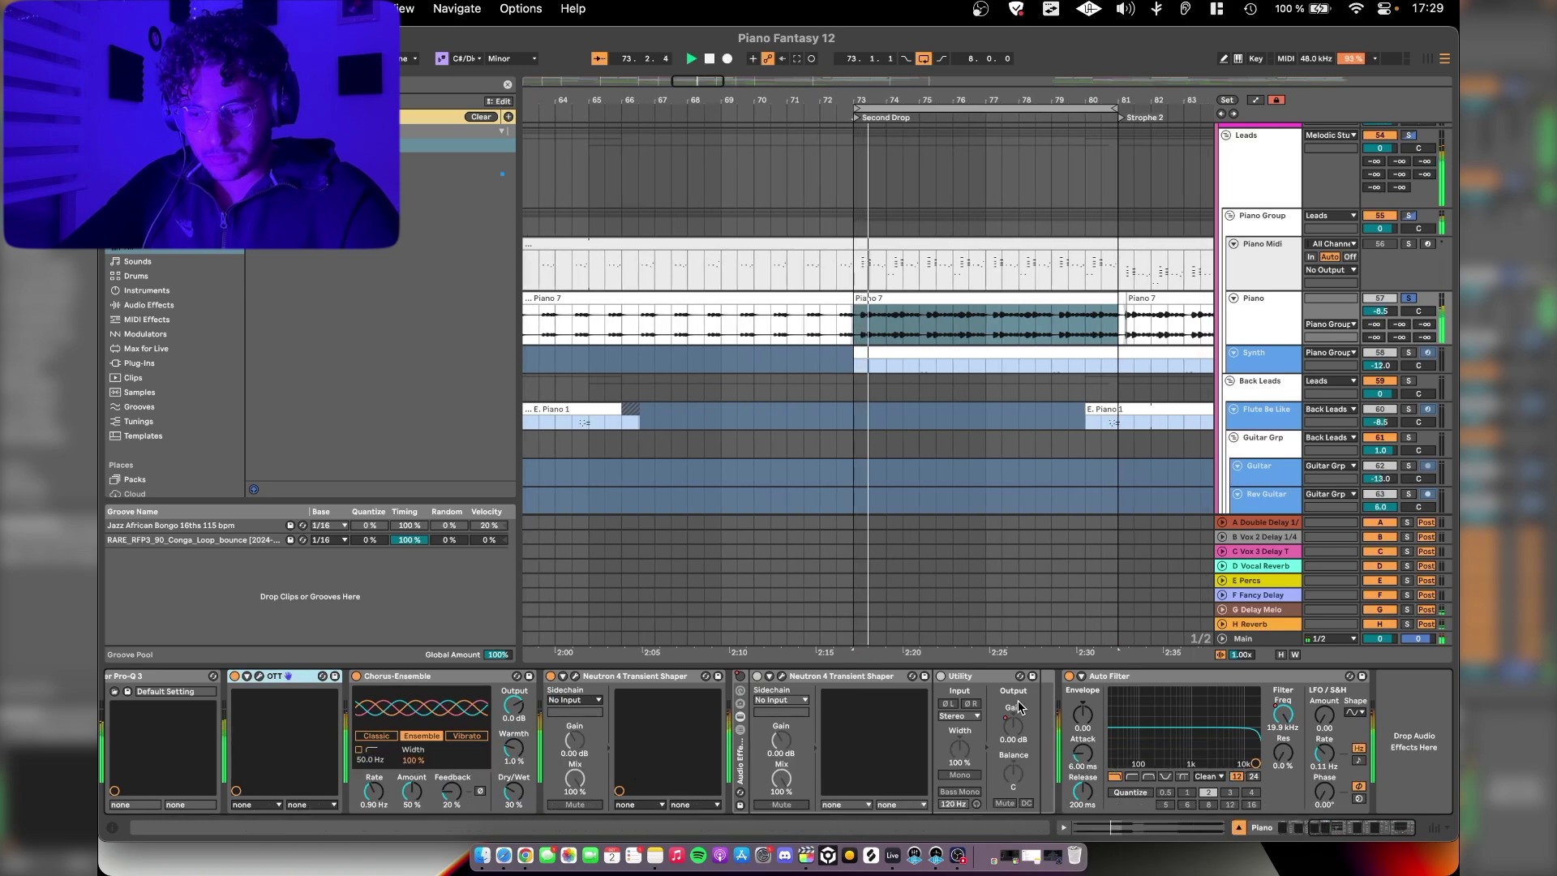
Step: Show the Piano track's automation lanes around Strophe 2 and check the chain list of its Audio Effect Rack
{"action": "key", "text": "a"}
{"action": "key", "text": "minus"}
{"action": "key", "text": "plus"}
{"action": "left_click", "coordinate": [739, 729]}
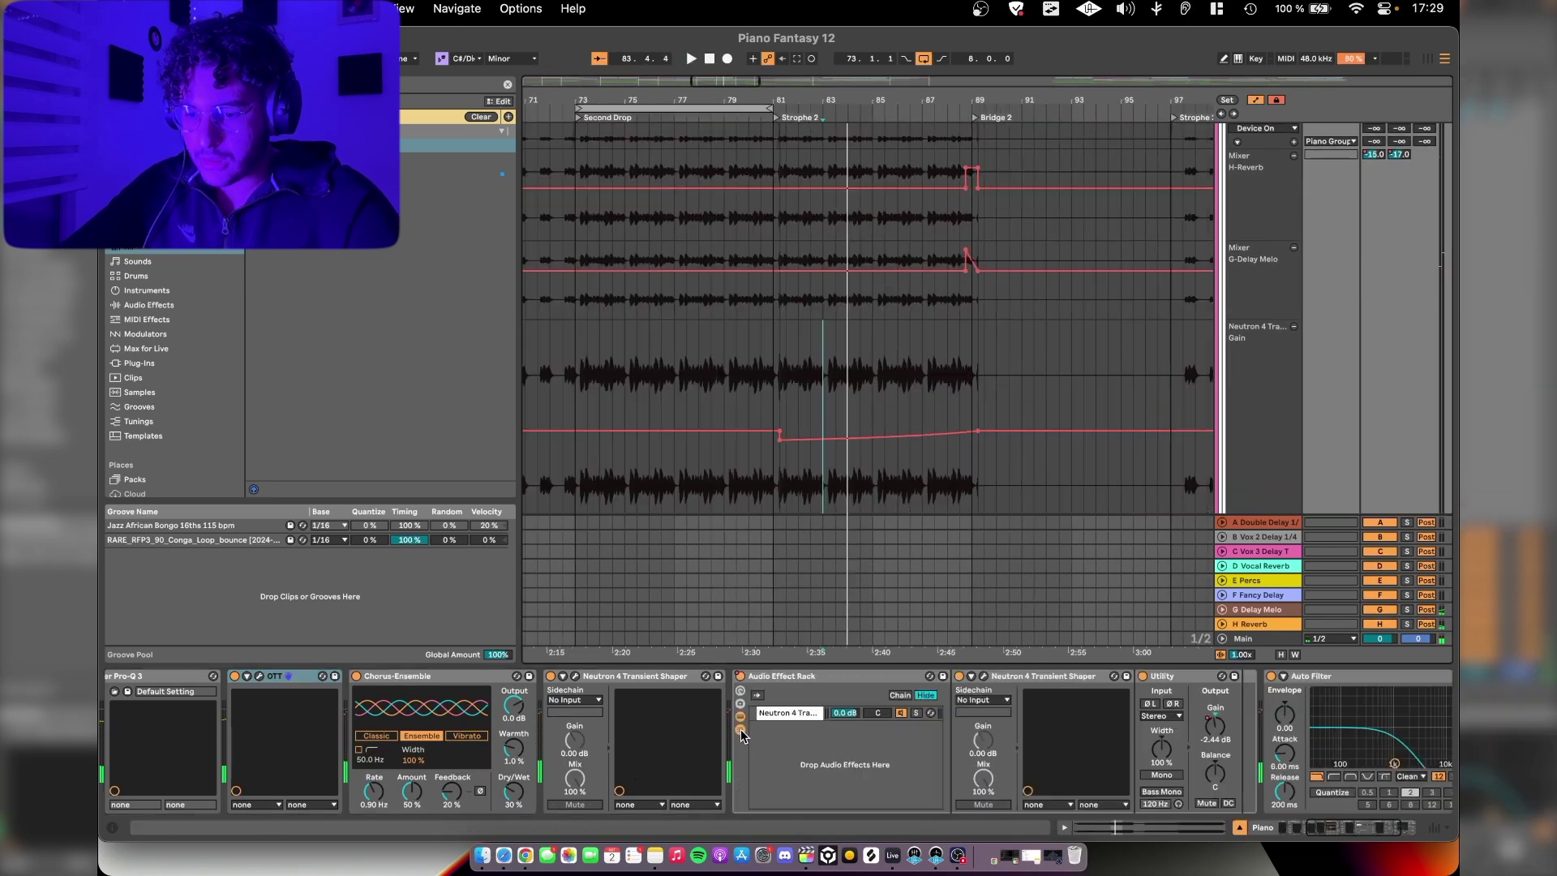
{"action": "left_click", "coordinate": [740, 729]}
{"action": "scroll", "coordinate": [809, 394], "scroll_direction": "up", "scroll_amount": 10}
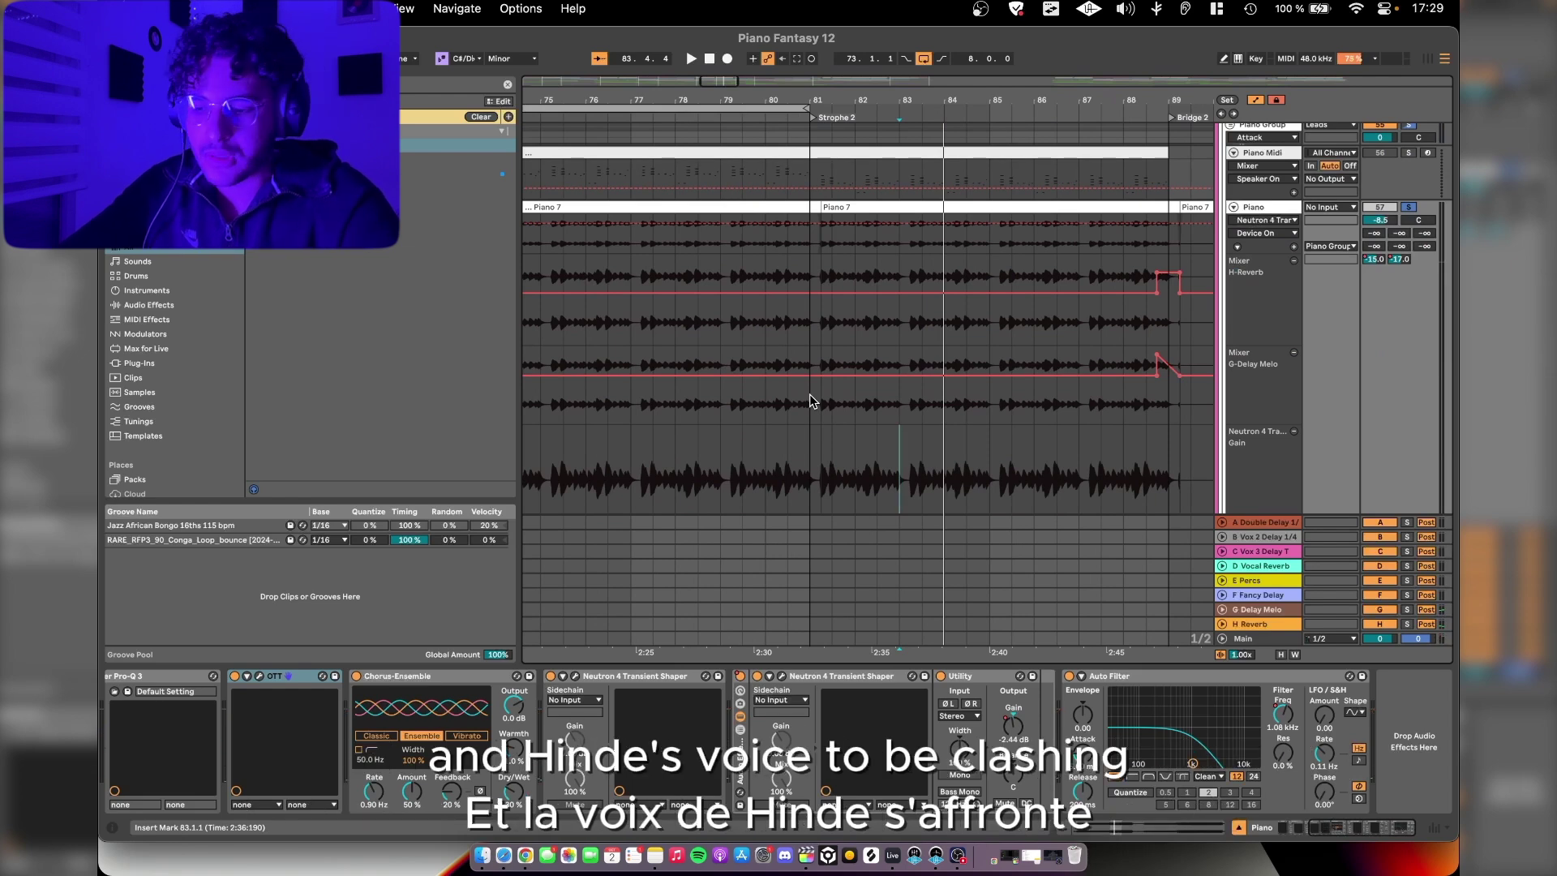
Step: View the Neutron 4 Transient Shaper inside the Audio Effect Rack on the Piano track
{"action": "scroll", "coordinate": [776, 686], "scroll_direction": "left", "scroll_amount": 5}
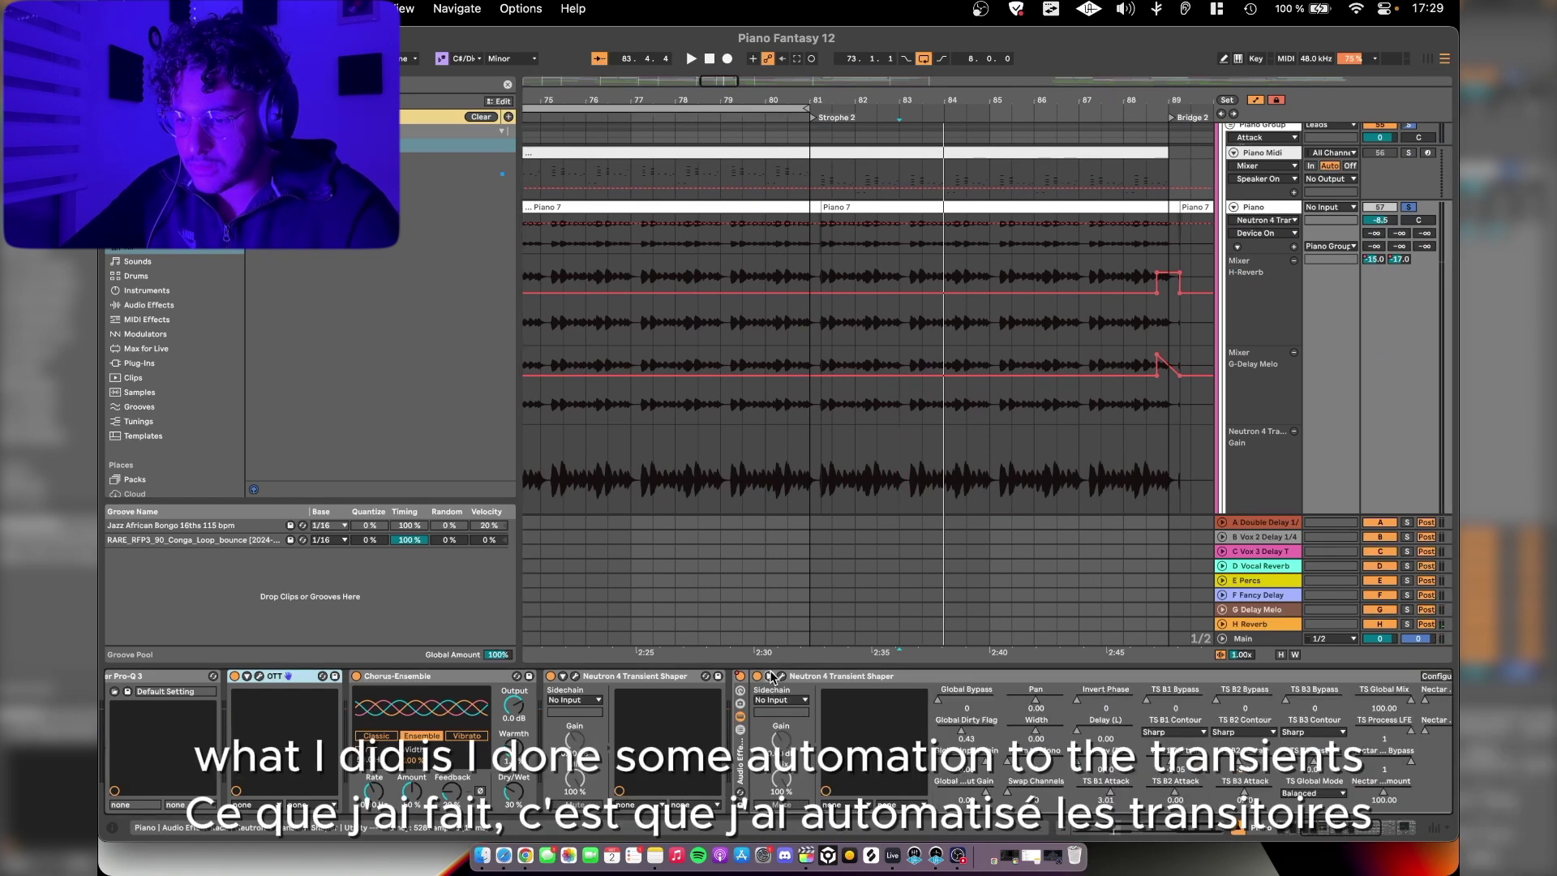
{"action": "left_click", "coordinate": [912, 676]}
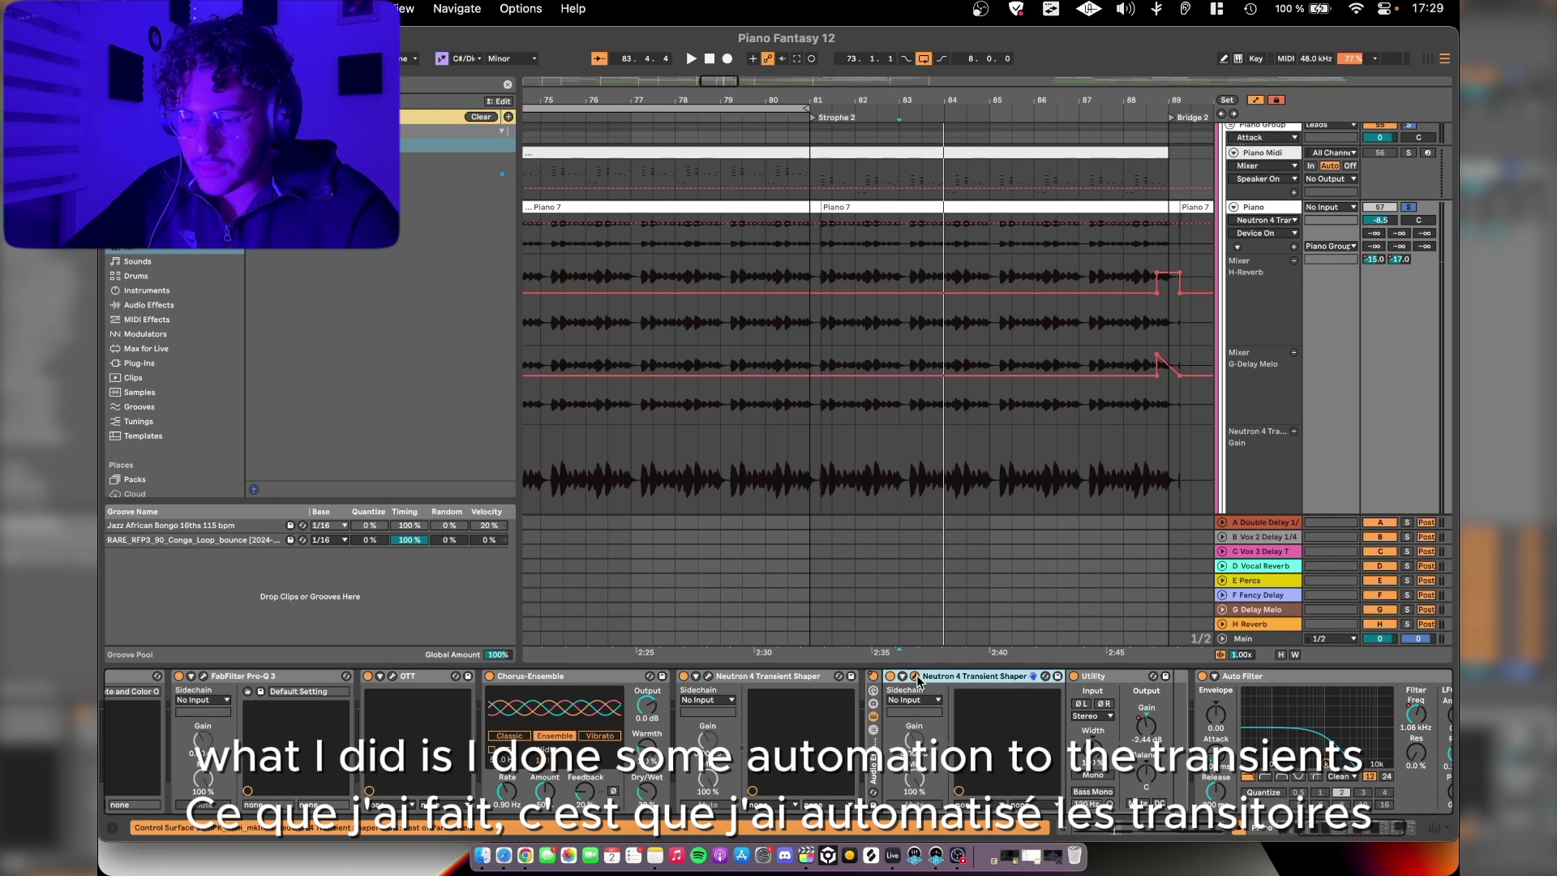
{"action": "left_click", "coordinate": [914, 676]}
{"action": "left_click", "coordinate": [915, 676]}
Step: Play Strophe 2 and examine the reverb send, delay send and transient shaper Gain automation on the Piano track
{"action": "key", "text": "space"}
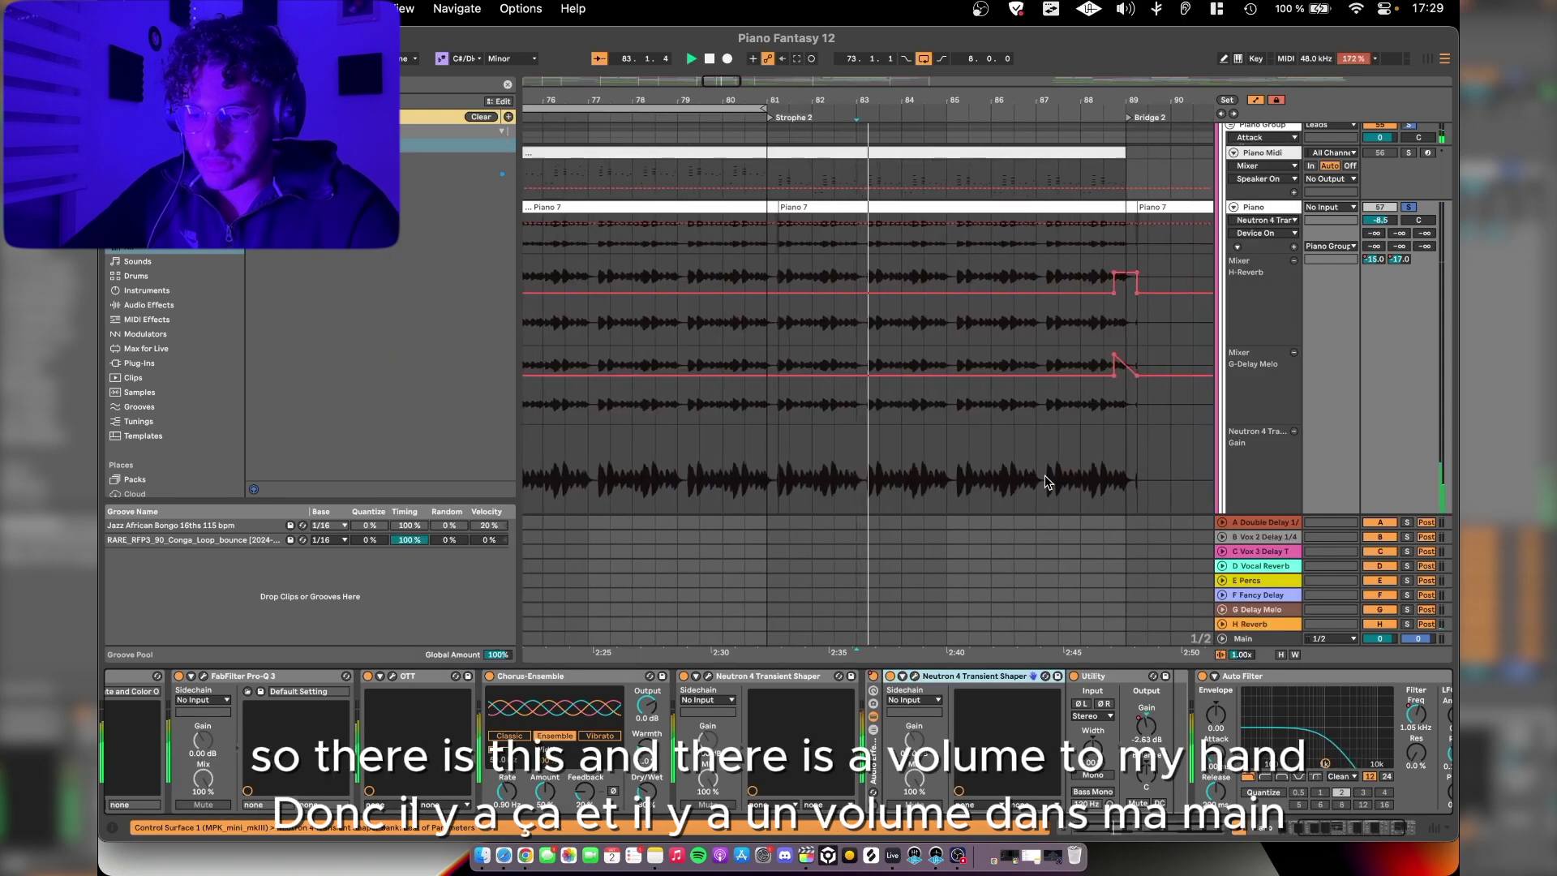
{"action": "scroll", "coordinate": [1044, 476], "scroll_direction": "down", "scroll_amount": 4}
{"action": "scroll", "coordinate": [1013, 498], "scroll_direction": "down", "scroll_amount": 3}
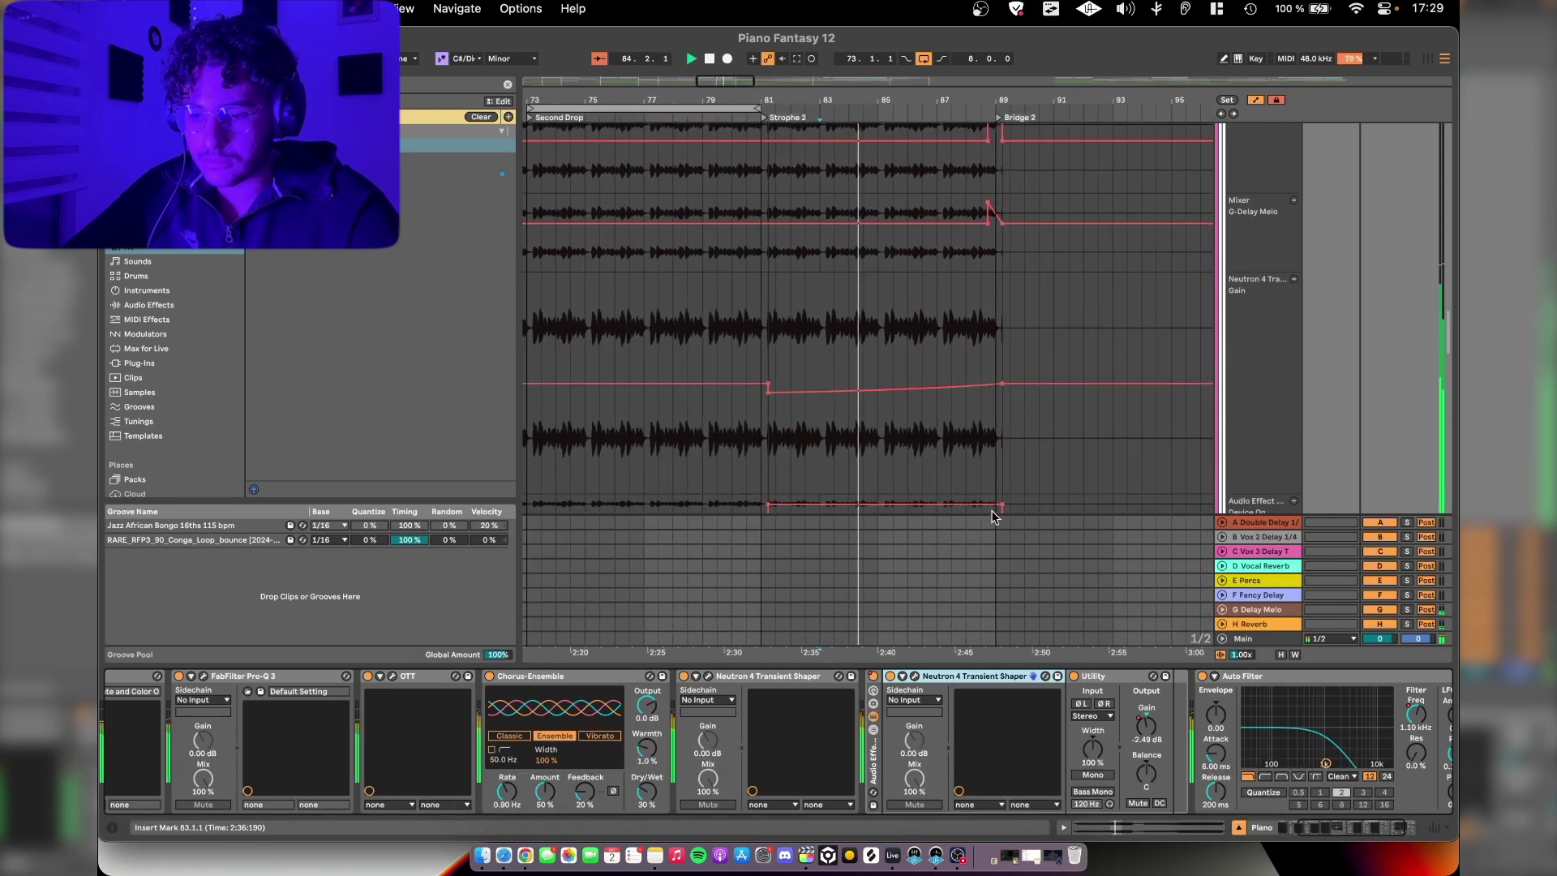
{"action": "scroll", "coordinate": [936, 501], "scroll_direction": "down", "scroll_amount": 2}
{"action": "scroll", "coordinate": [937, 502], "scroll_direction": "up", "scroll_amount": 4}
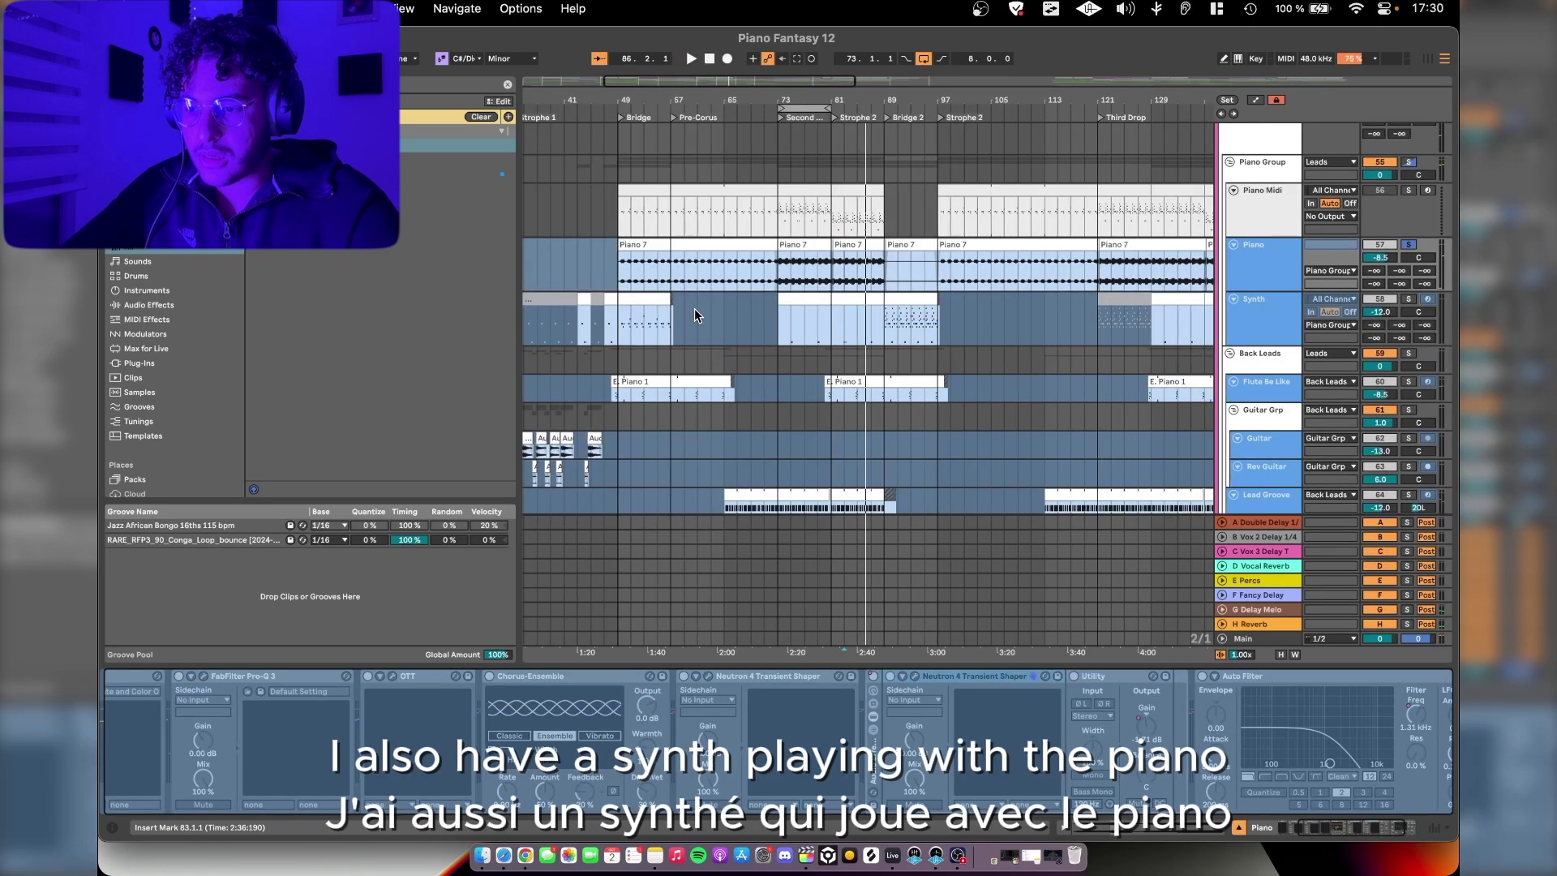
Step: Solo the Synth track and play its part in the Second Drop
{"action": "scroll", "coordinate": [696, 315], "scroll_direction": "down", "scroll_amount": 1}
{"action": "left_click", "coordinate": [1405, 300]}
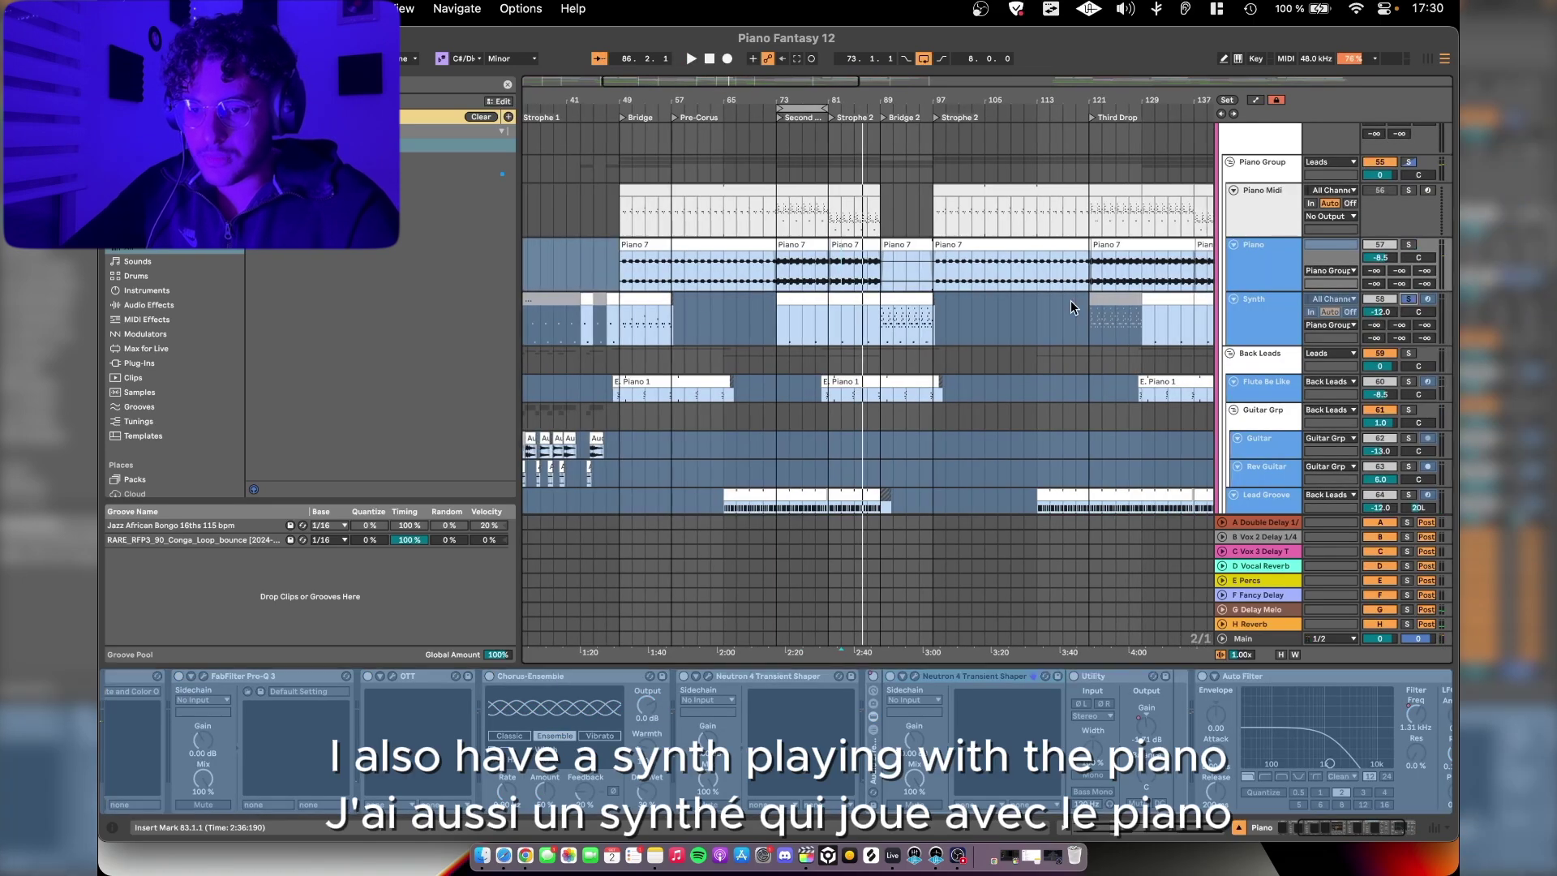
{"action": "scroll", "coordinate": [912, 321], "scroll_direction": "up", "scroll_amount": 6}
{"action": "left_click", "coordinate": [791, 338]}
{"action": "key", "text": "space"}
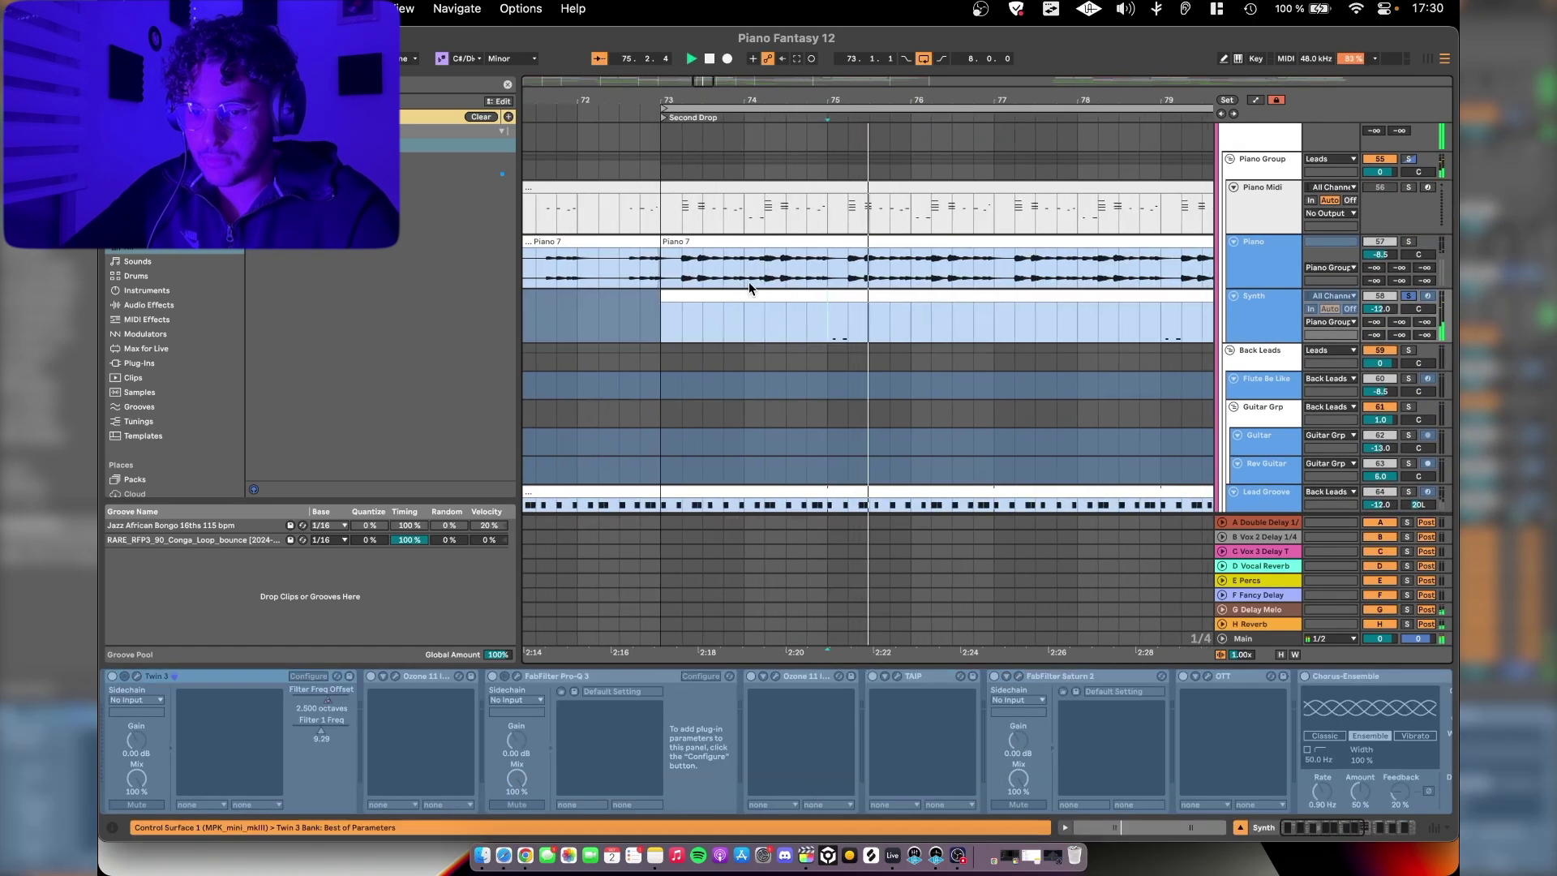
{"action": "key", "text": "space"}
Step: View the Cycles Variations patch in the Twin 3 instrument on the Synth track
{"action": "scroll", "coordinate": [831, 325], "scroll_direction": "down", "scroll_amount": 3}
{"action": "left_click", "coordinate": [137, 676]}
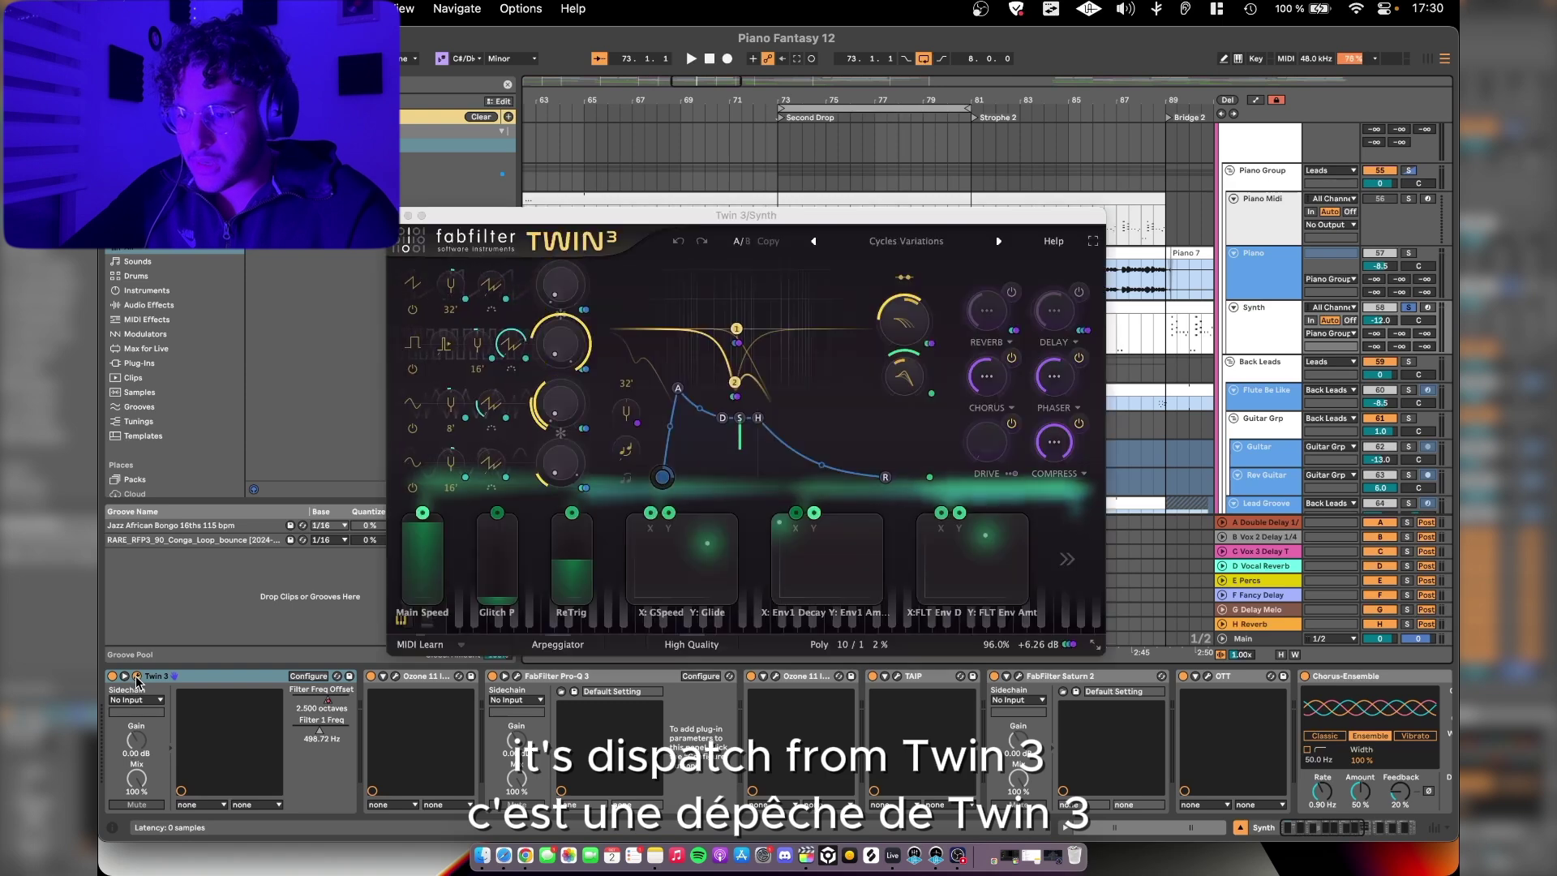
{"action": "left_click", "coordinate": [136, 675]}
Step: Turn on the first Ozone 11 Imager on the Synth track and view its settings
{"action": "left_click", "coordinate": [438, 677]}
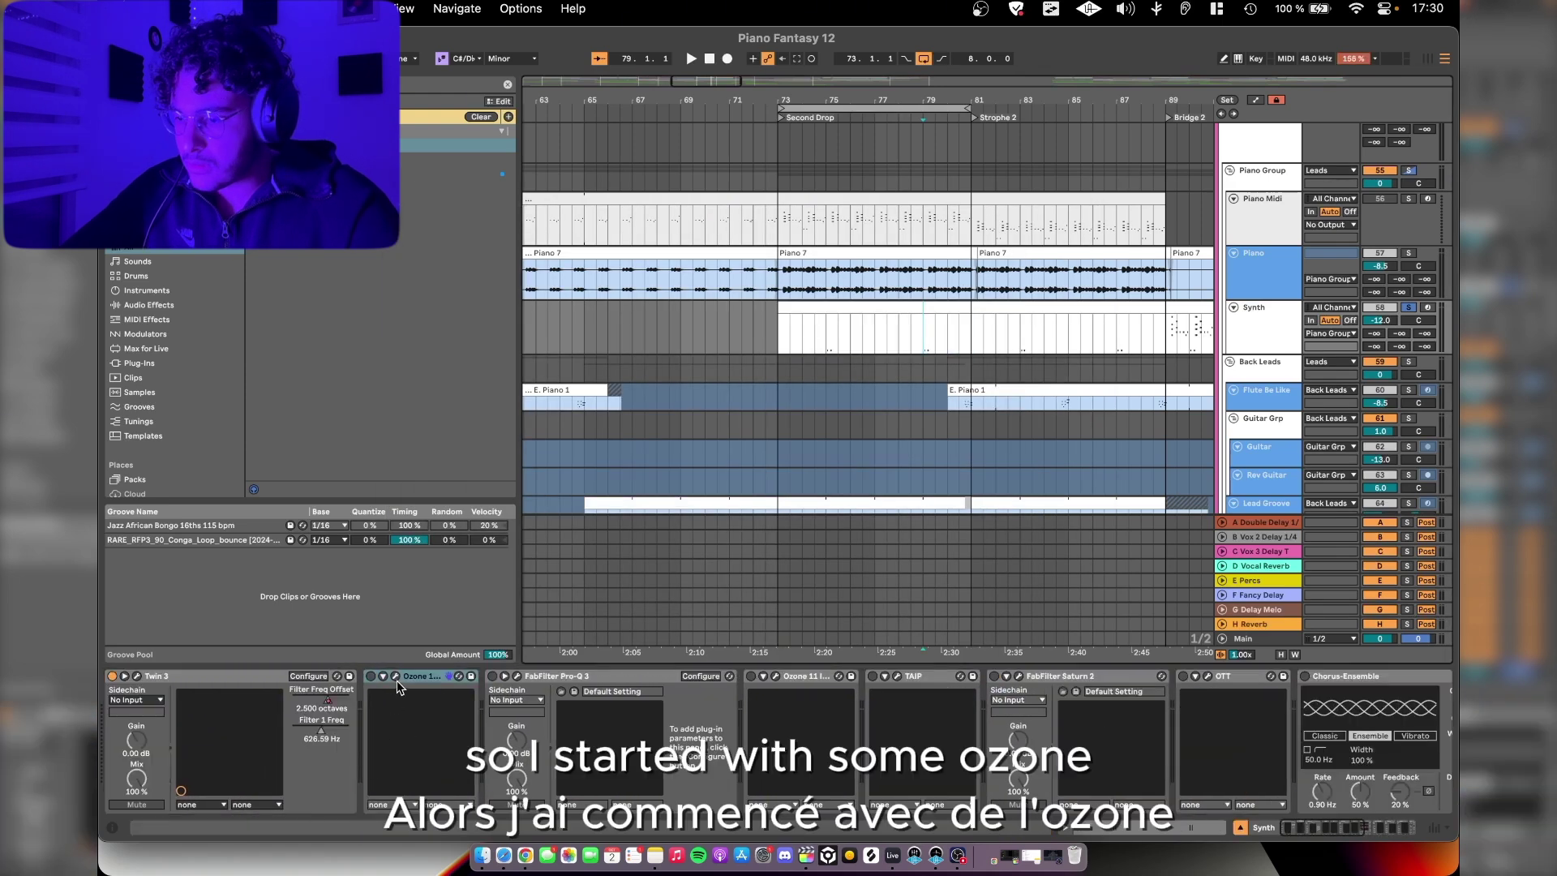
{"action": "left_click", "coordinate": [371, 676]}
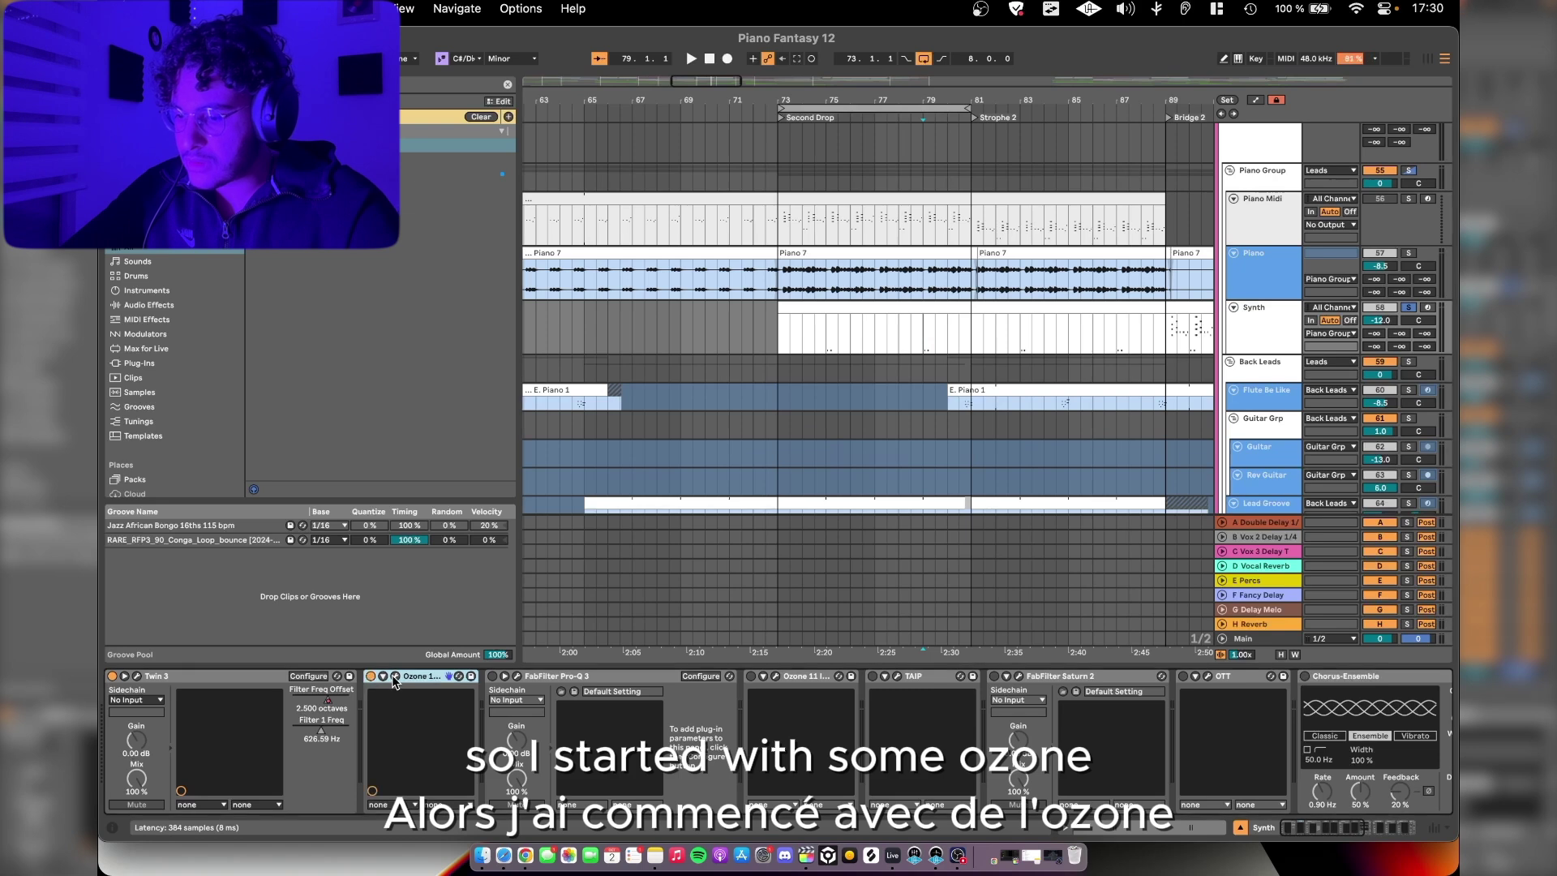
{"action": "left_click", "coordinate": [395, 676]}
{"action": "left_click", "coordinate": [395, 676]}
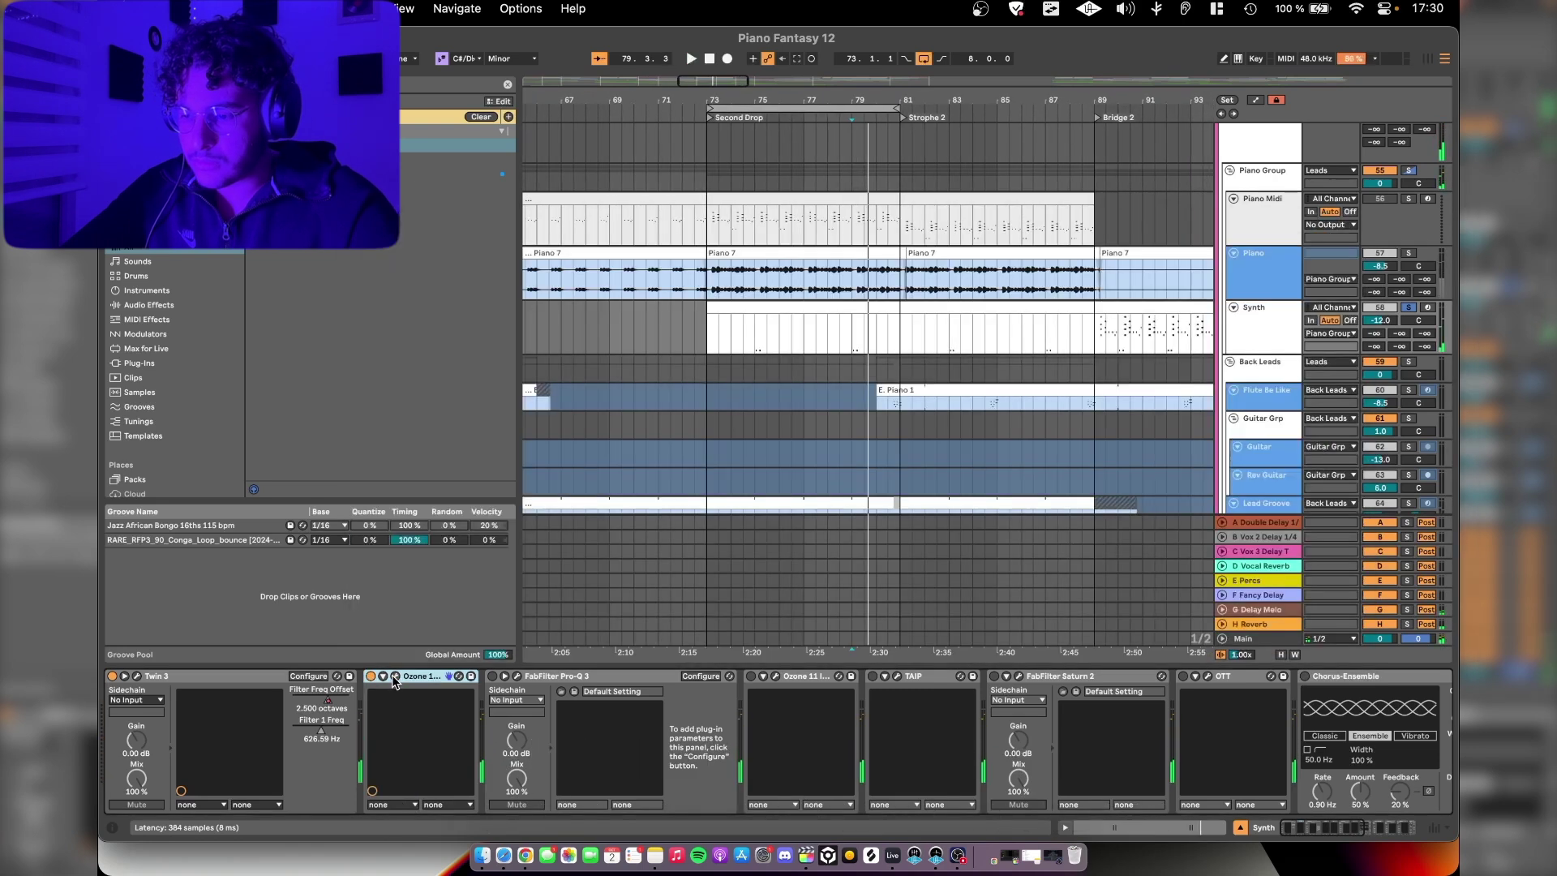
Step: Turn on the first Pro-Q 3 on the Synth track and view its curve and the second Ozone 11 Imager during playback
{"action": "left_click", "coordinate": [492, 676]}
{"action": "left_click", "coordinate": [517, 676]}
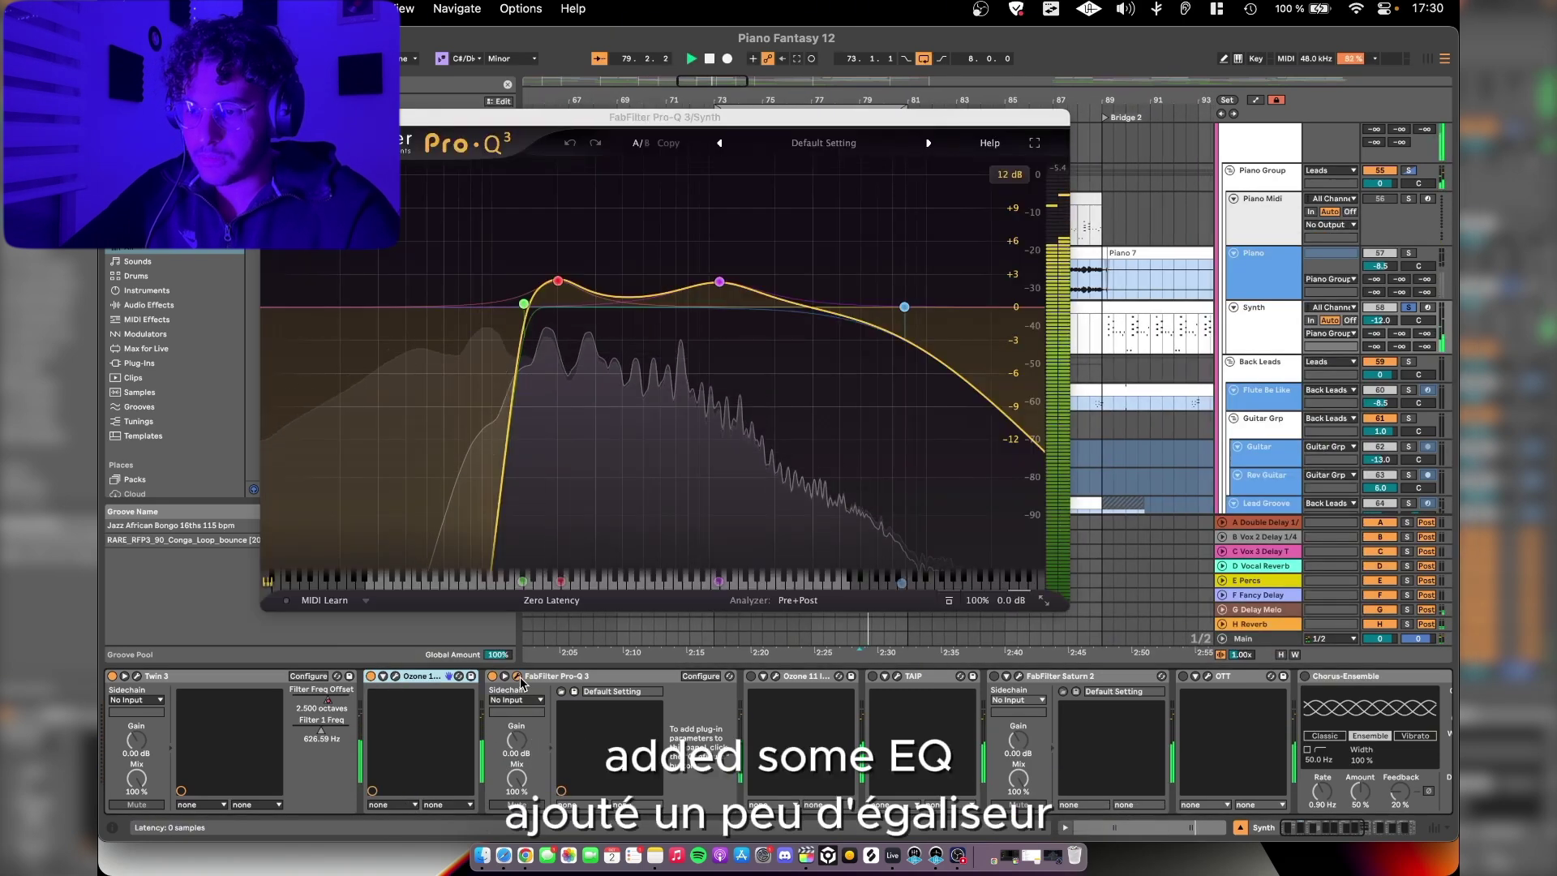
{"action": "left_click", "coordinate": [517, 677]}
{"action": "left_click", "coordinate": [774, 677]}
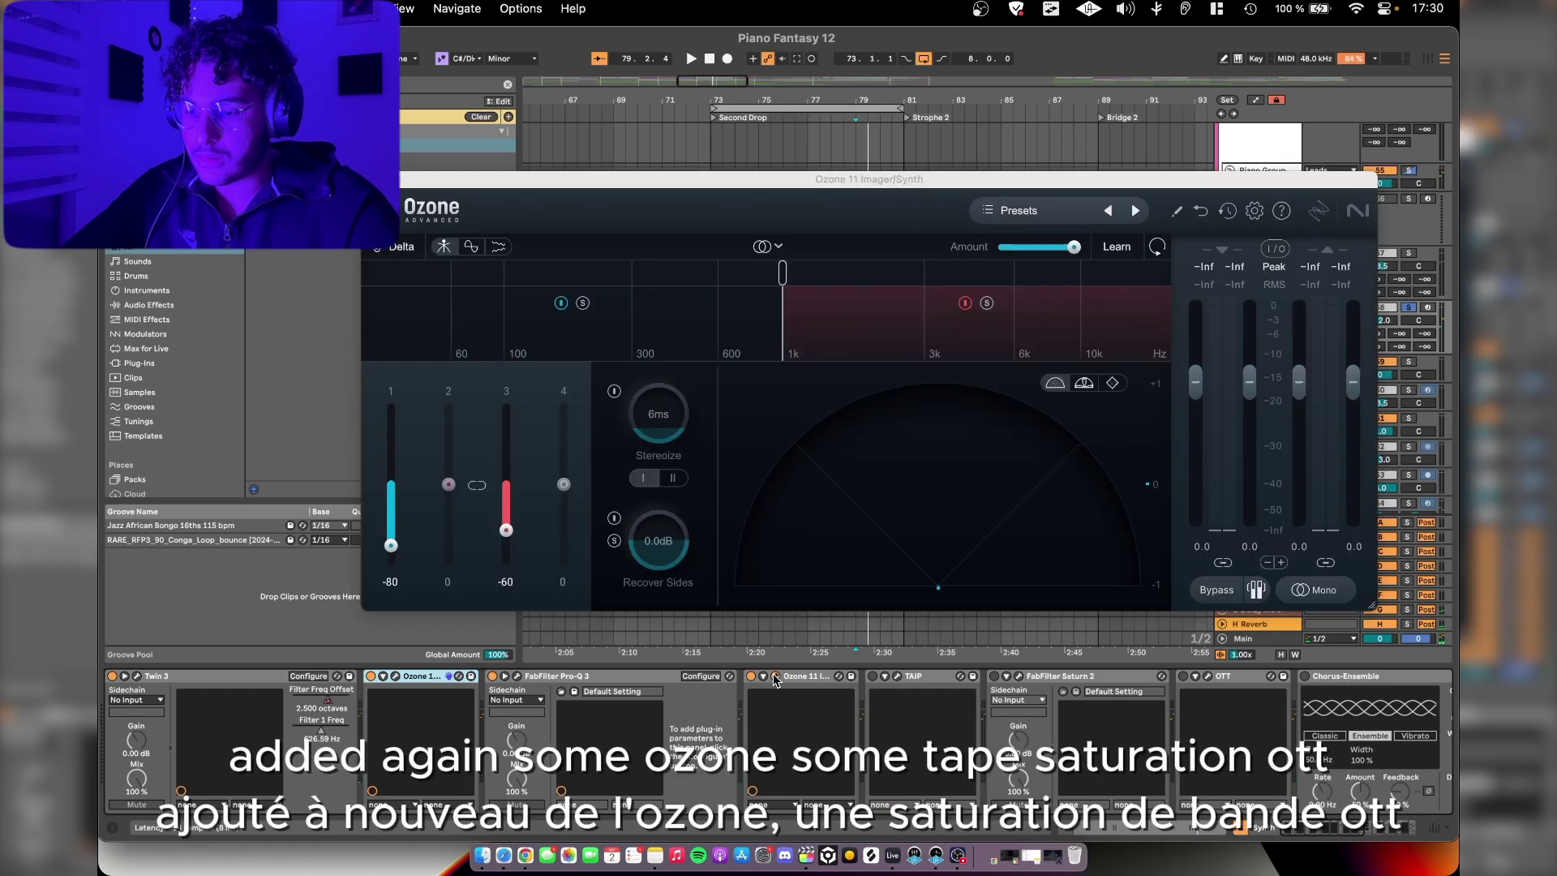
{"action": "key", "text": "space"}
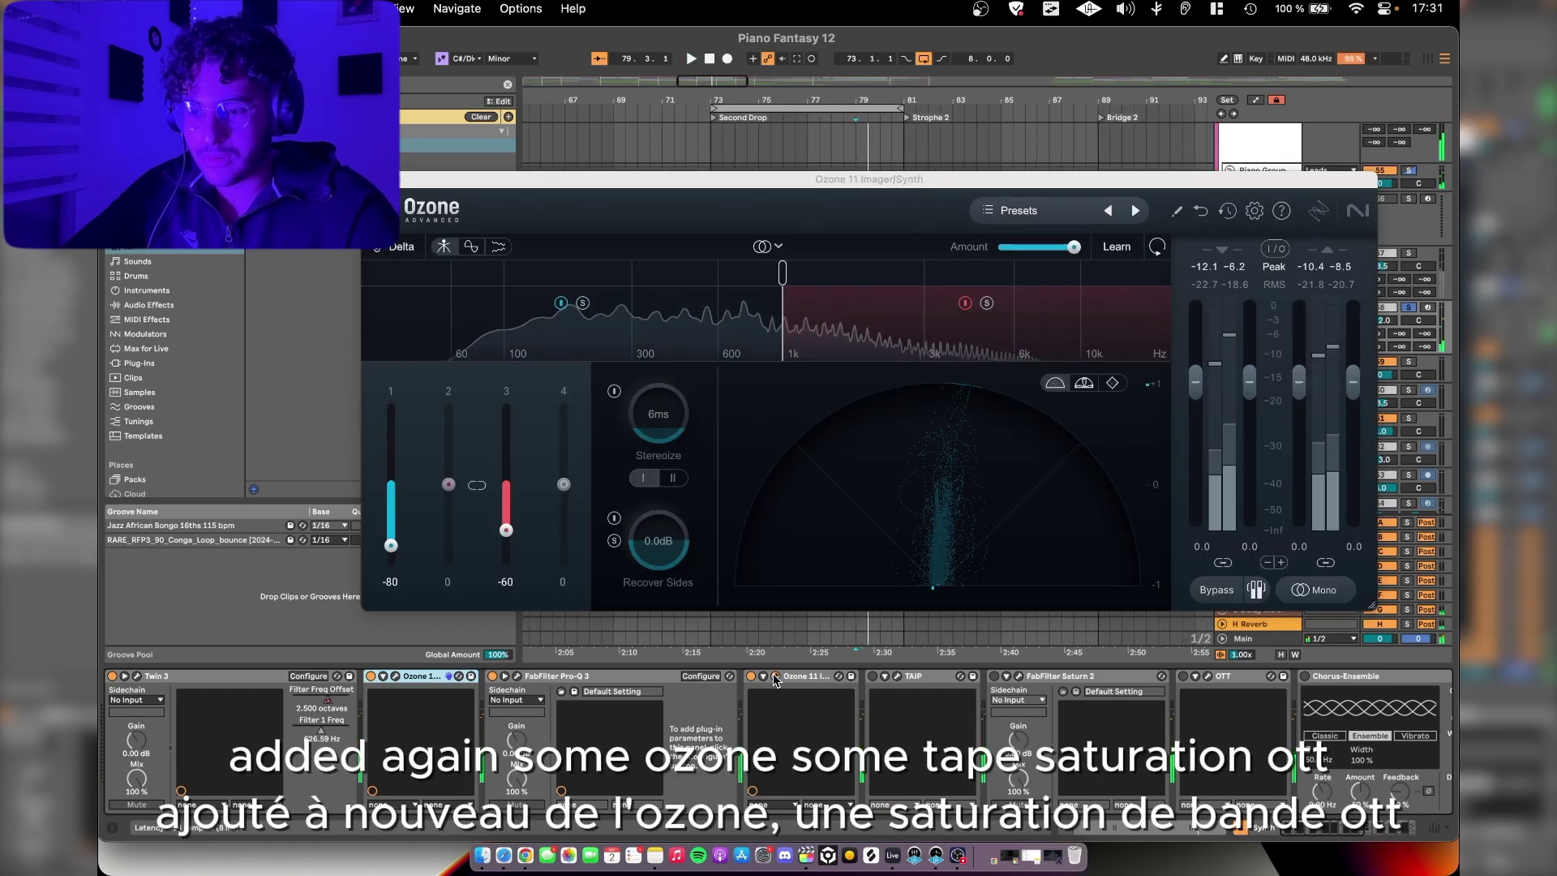
Step: View the TAIP tape saturation and Saturn 2 settings on the Synth track during playback
{"action": "left_click", "coordinate": [898, 677]}
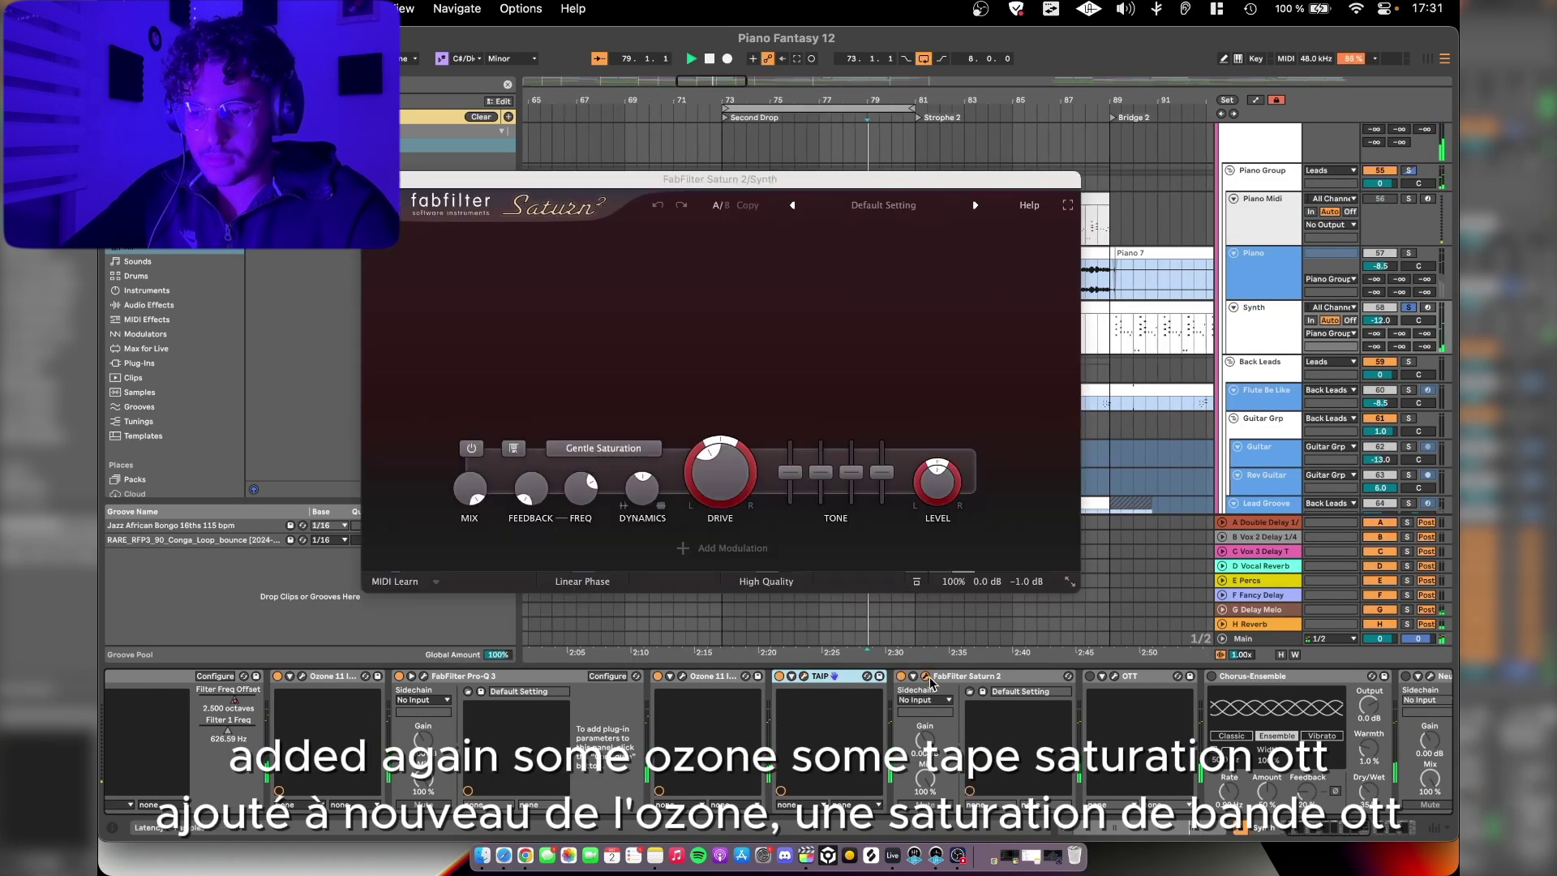
{"action": "left_click", "coordinate": [926, 677]}
{"action": "left_click", "coordinate": [926, 678]}
{"action": "scroll", "coordinate": [1062, 702], "scroll_direction": "right", "scroll_amount": 3}
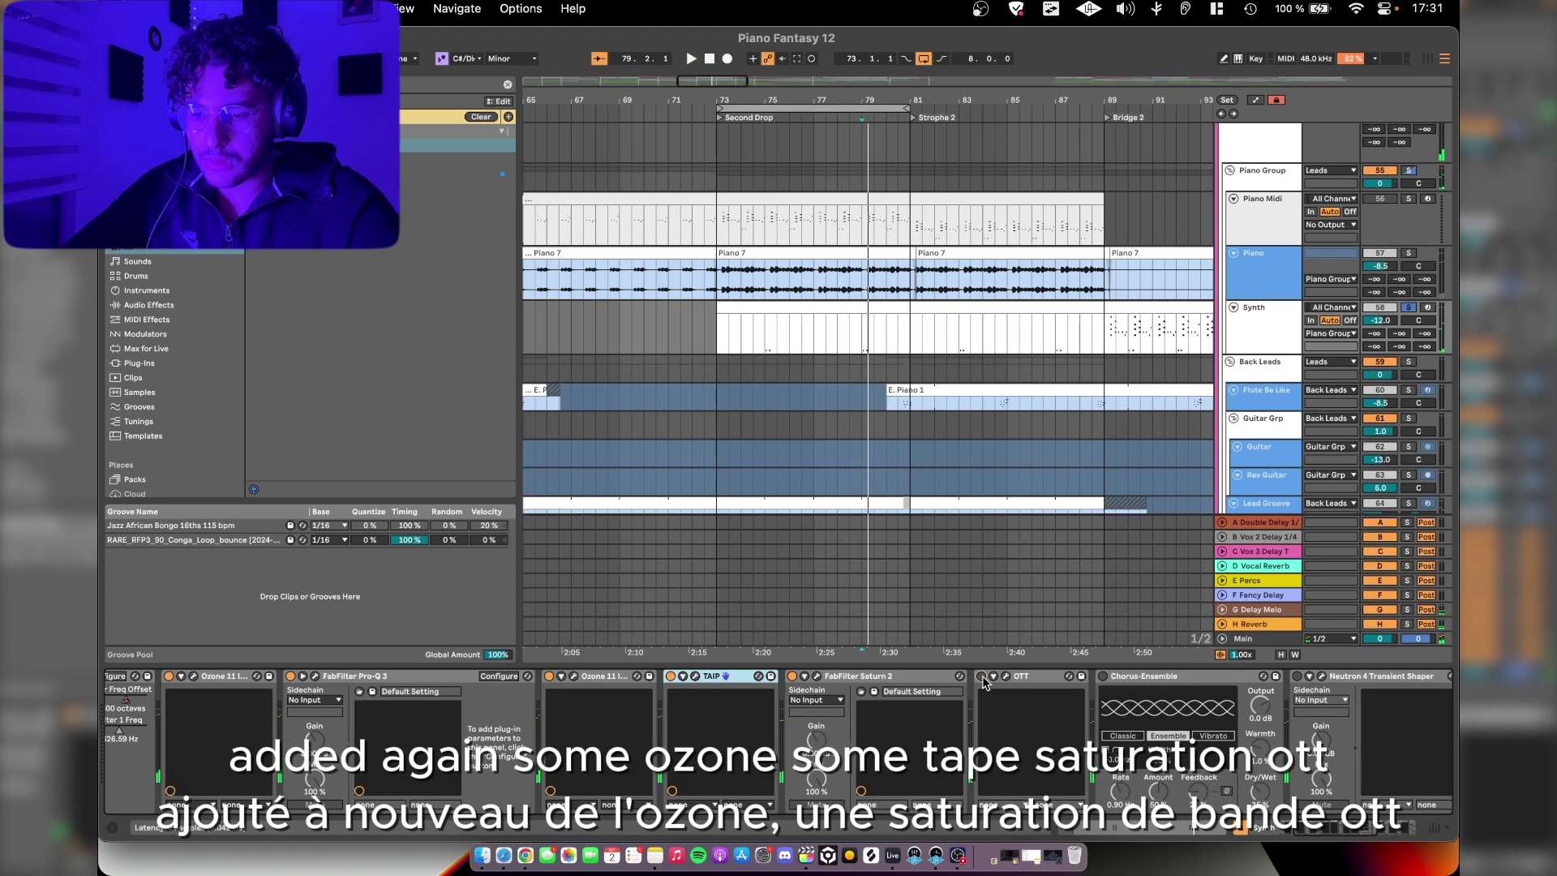
Step: Turn on the Chorus-Ensemble after the OTT on the Synth track during playback
{"action": "scroll", "coordinate": [984, 697], "scroll_direction": "right", "scroll_amount": 2}
{"action": "left_click", "coordinate": [1020, 676]}
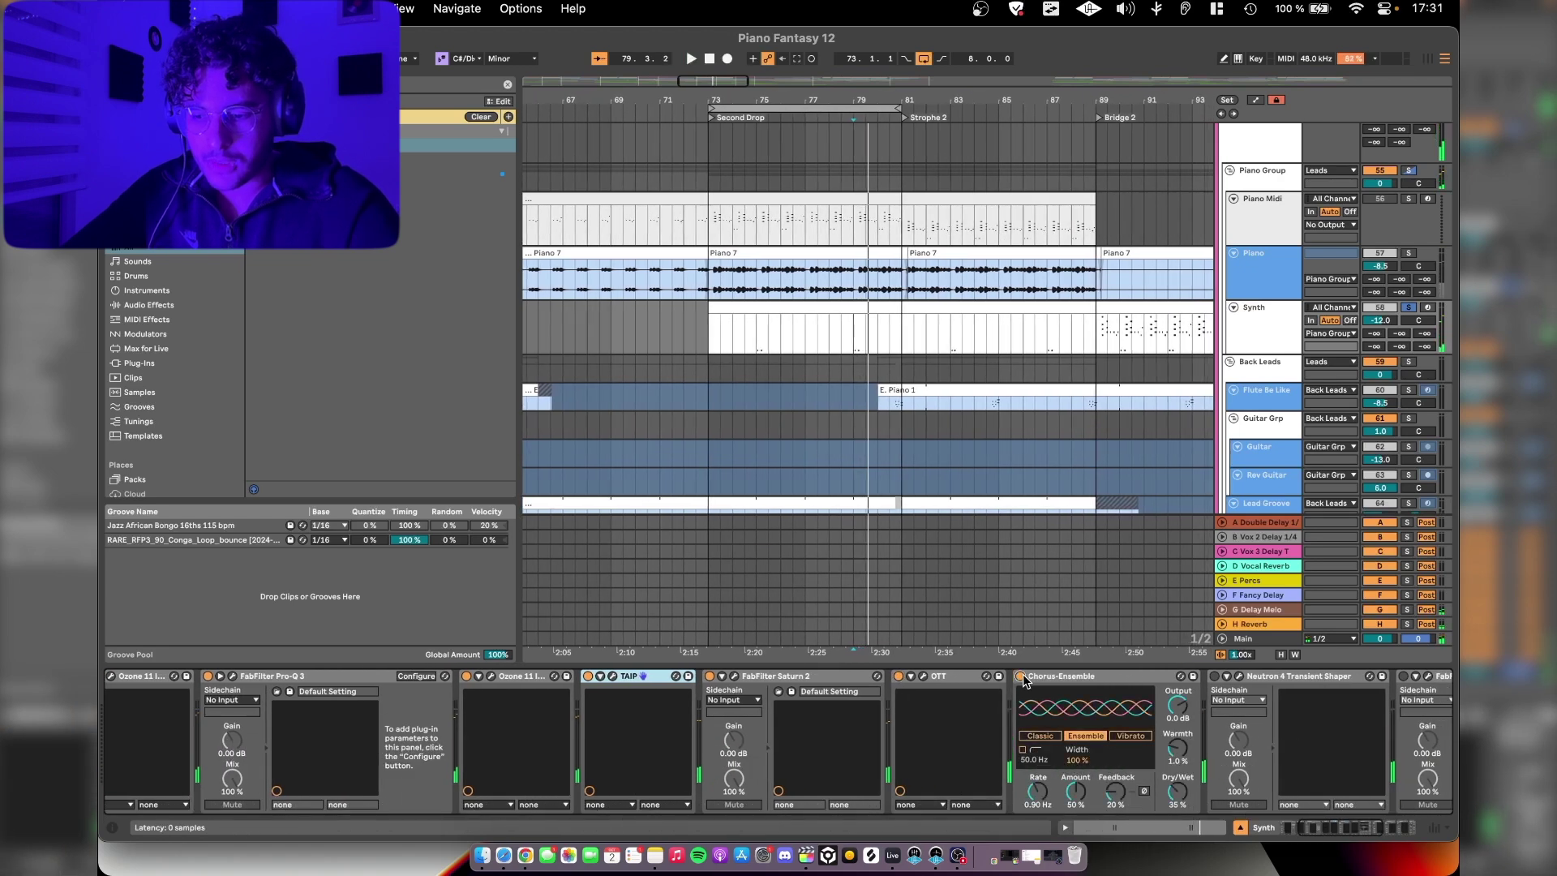
{"action": "scroll", "coordinate": [1030, 686], "scroll_direction": "right", "scroll_amount": 4}
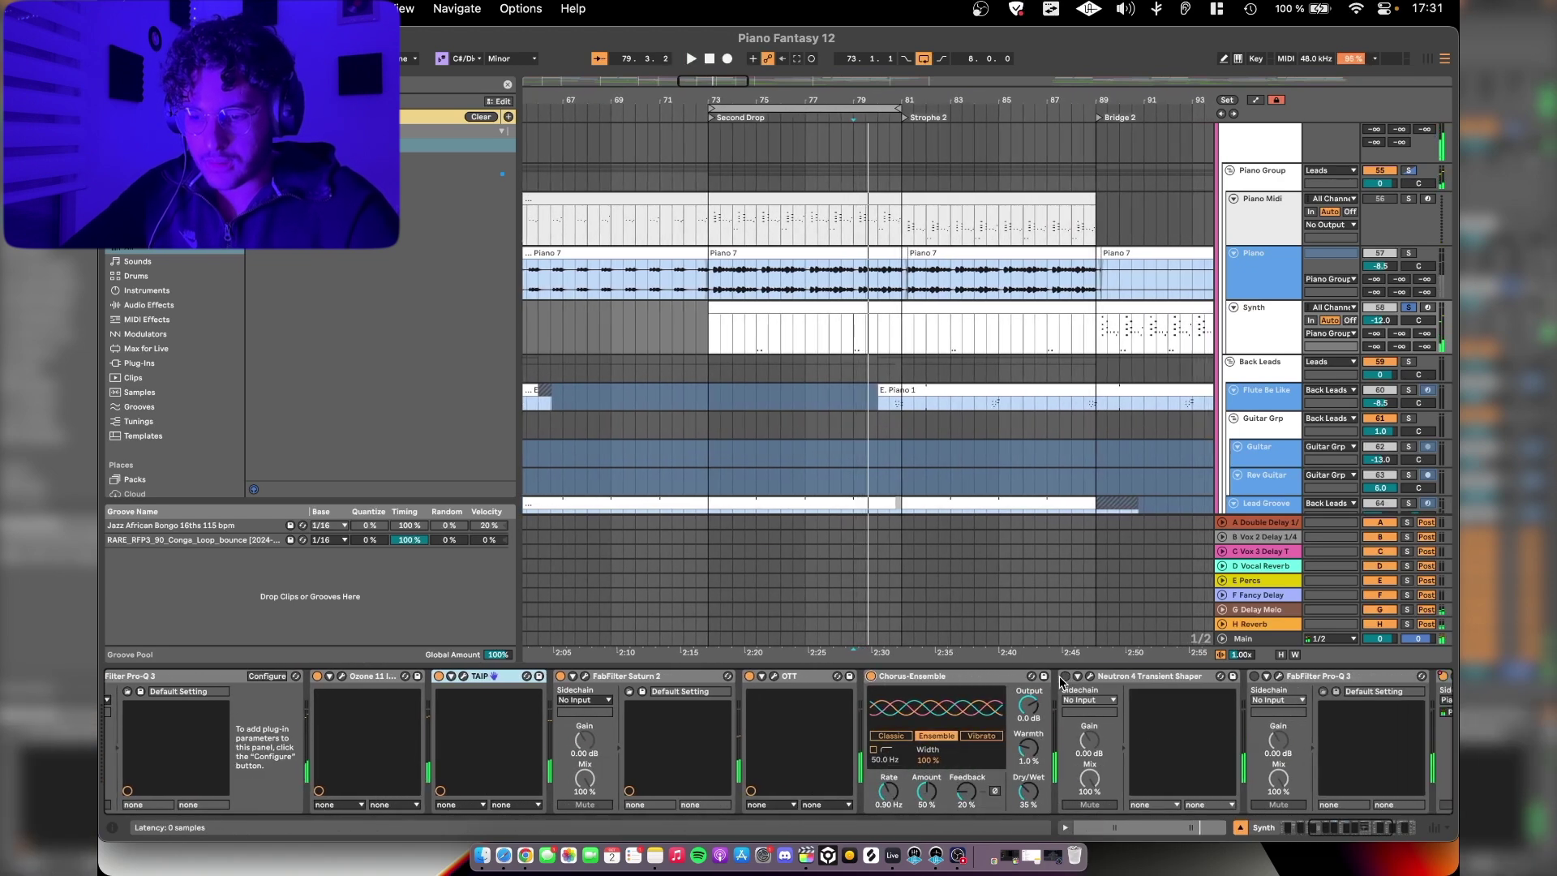
{"action": "scroll", "coordinate": [1058, 681], "scroll_direction": "right", "scroll_amount": 7}
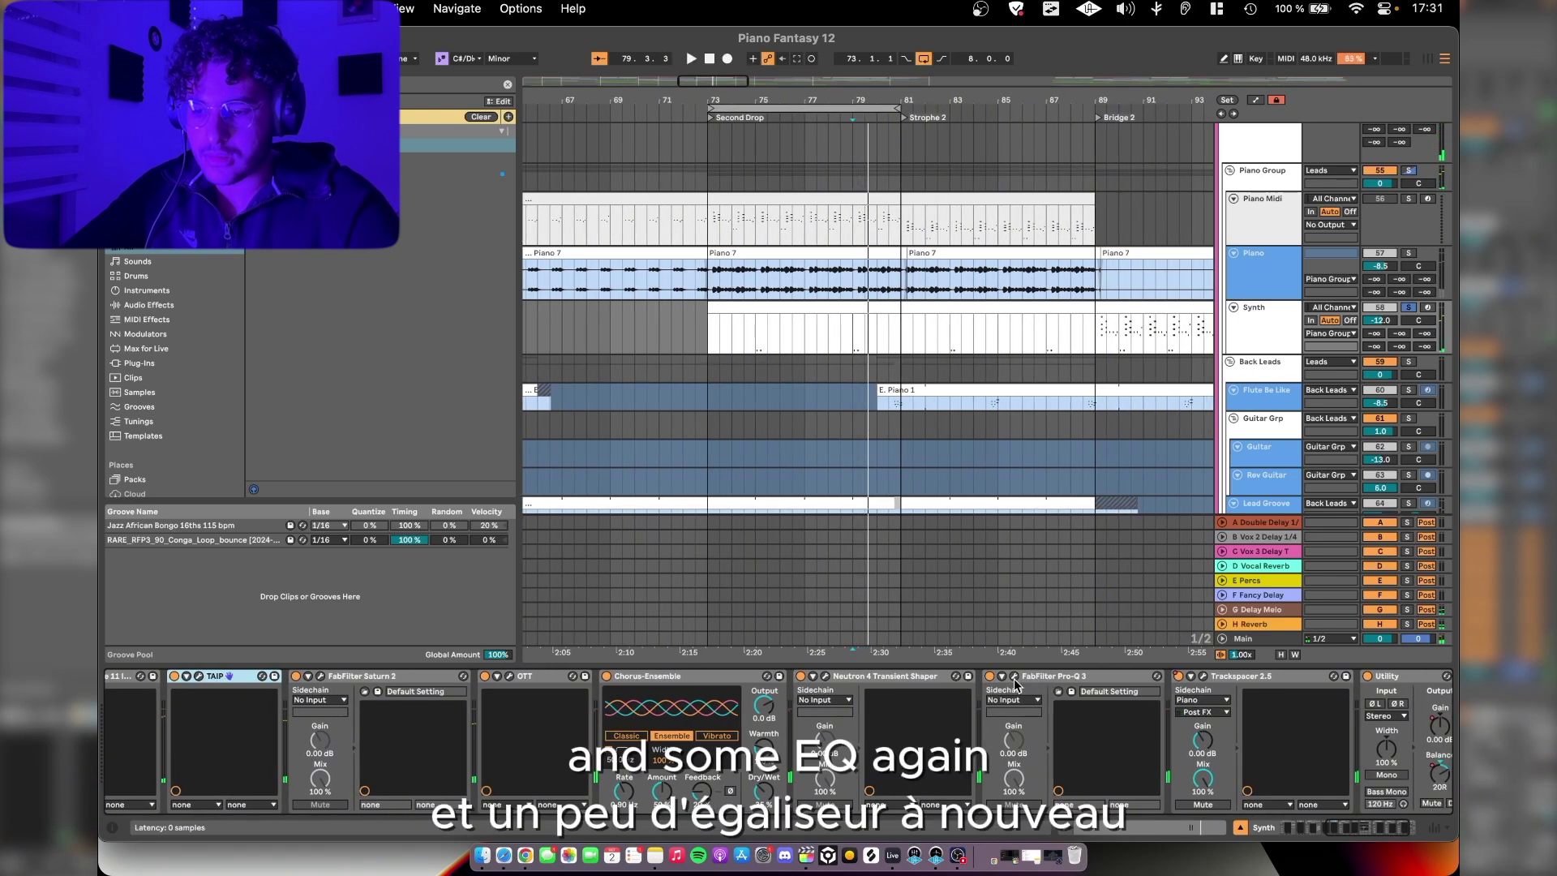
Step: View the second Pro-Q 3 curve and the Trackspacer 2.5 on the Synth track during playback
{"action": "left_click", "coordinate": [1013, 676]}
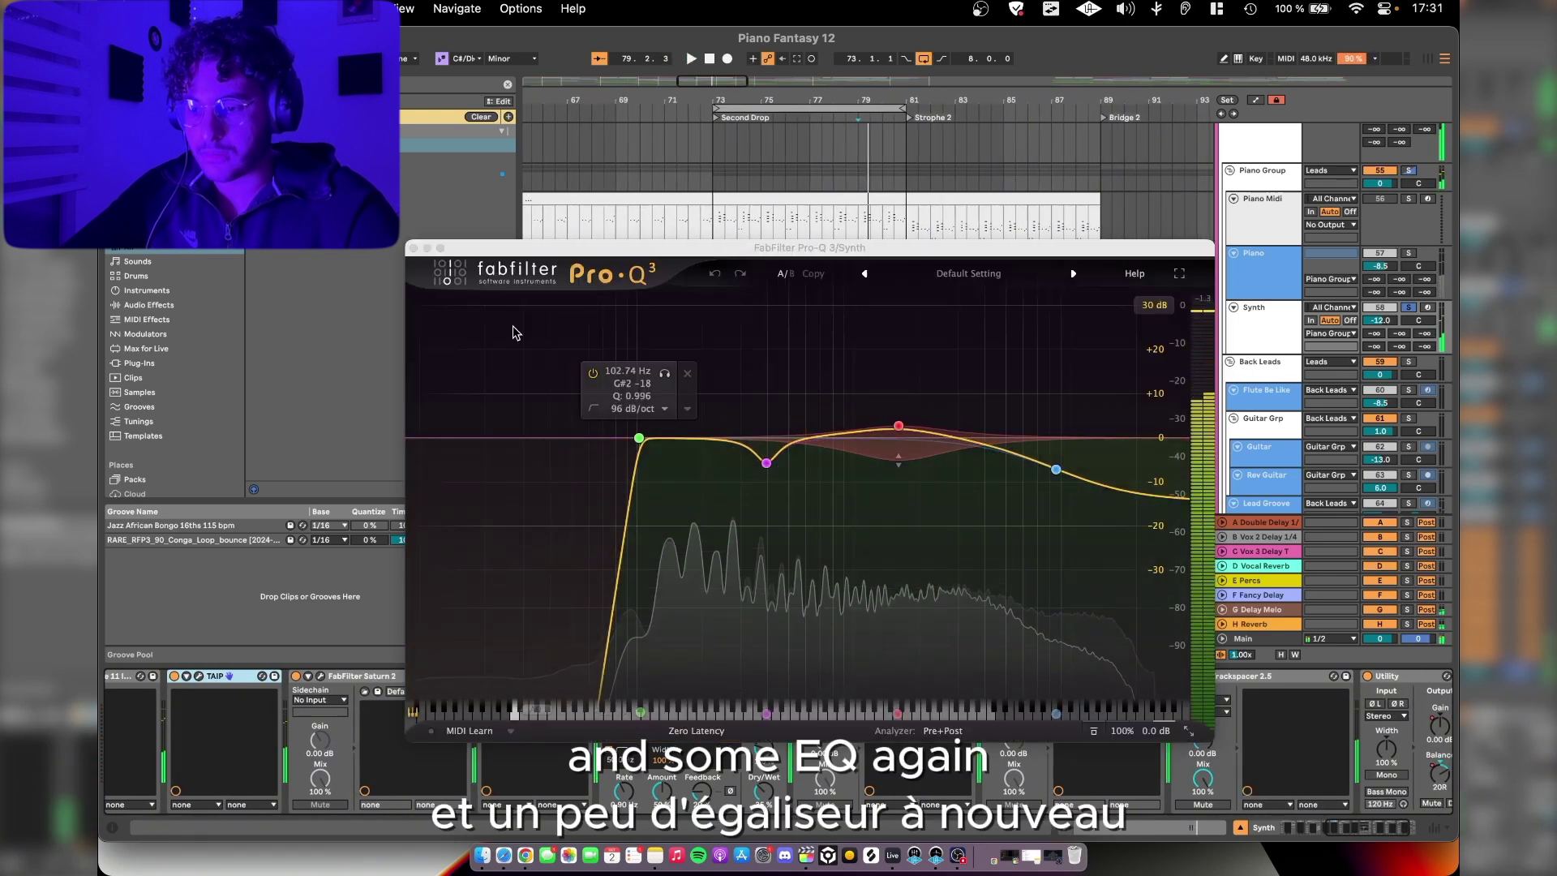
{"action": "left_click", "coordinate": [413, 248]}
{"action": "left_click", "coordinate": [1107, 677]}
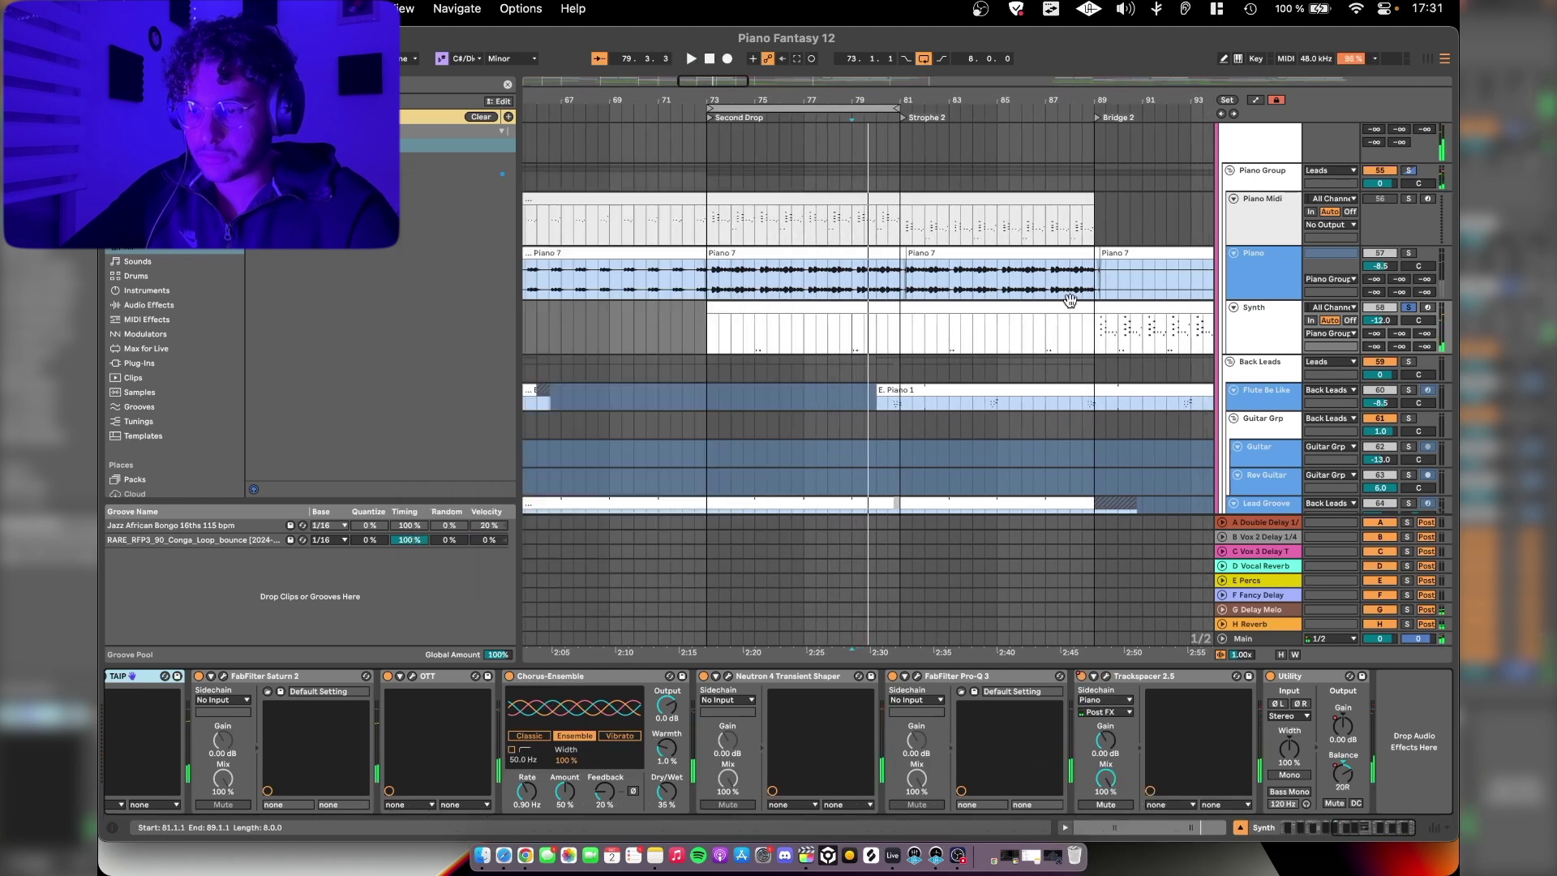
Step: Examine the notes of the E. Piano 1 clip on the Flute Be Like track in the note editor
{"action": "scroll", "coordinate": [1114, 306], "scroll_direction": "up", "scroll_amount": 3}
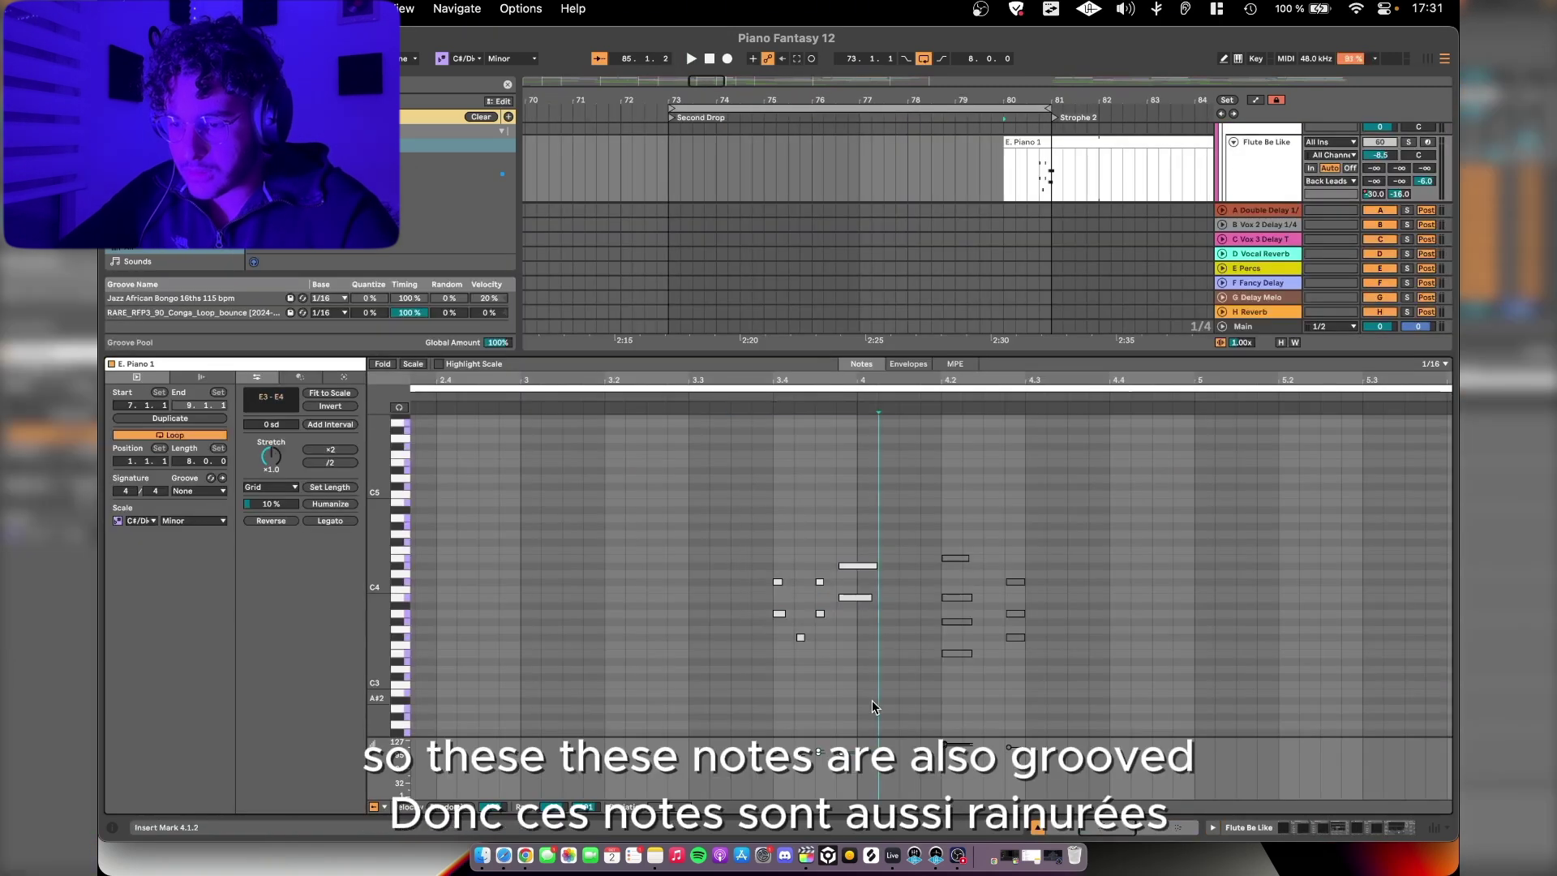
{"action": "left_click", "coordinate": [874, 699]}
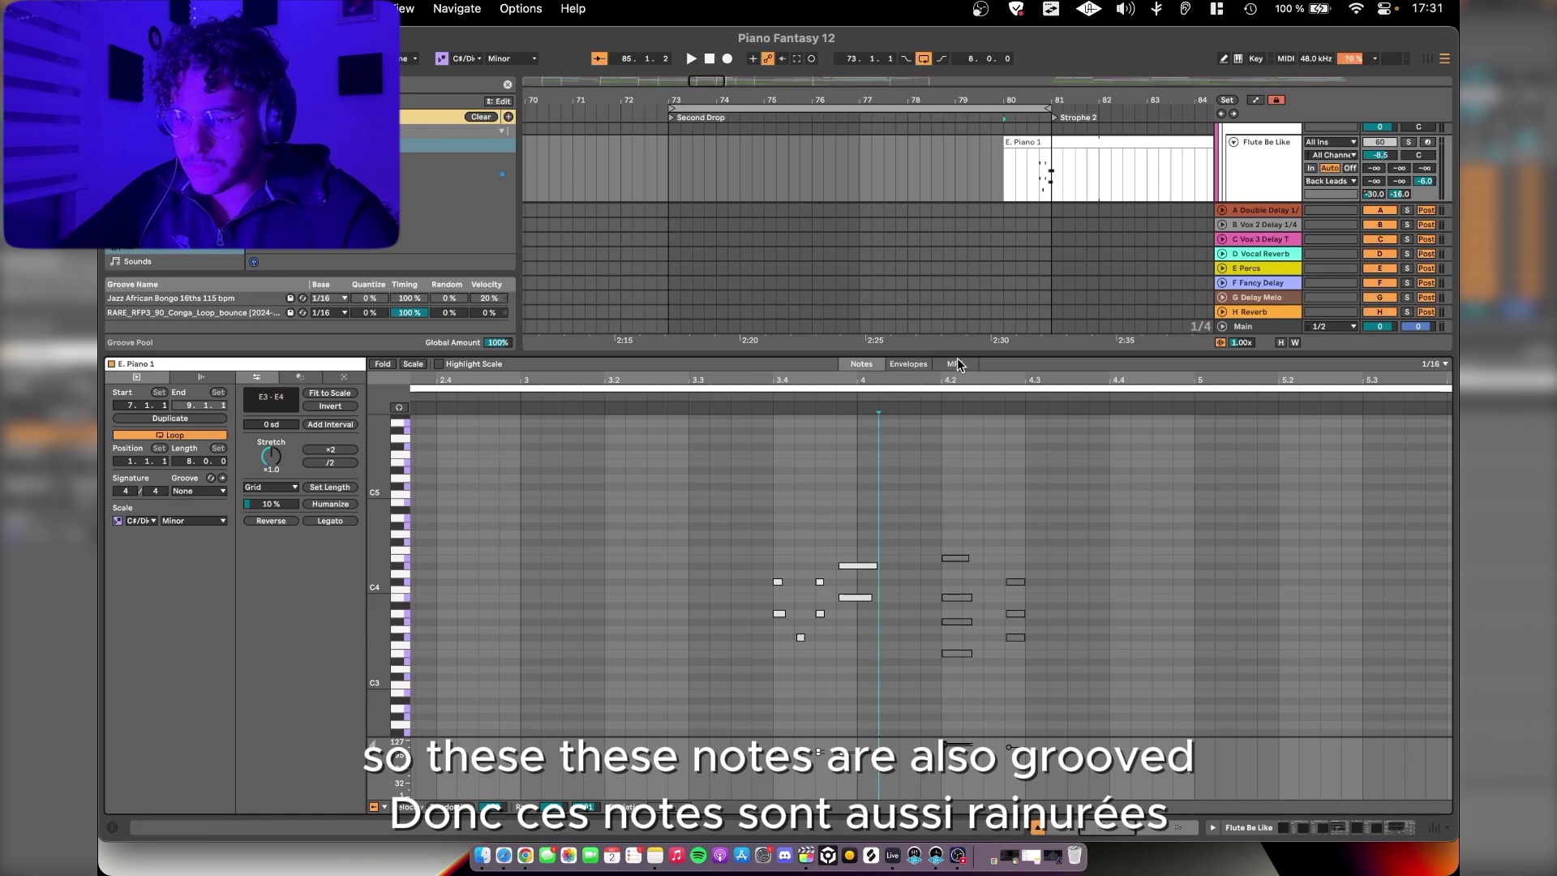
{"action": "key", "text": "super+alt+l"}
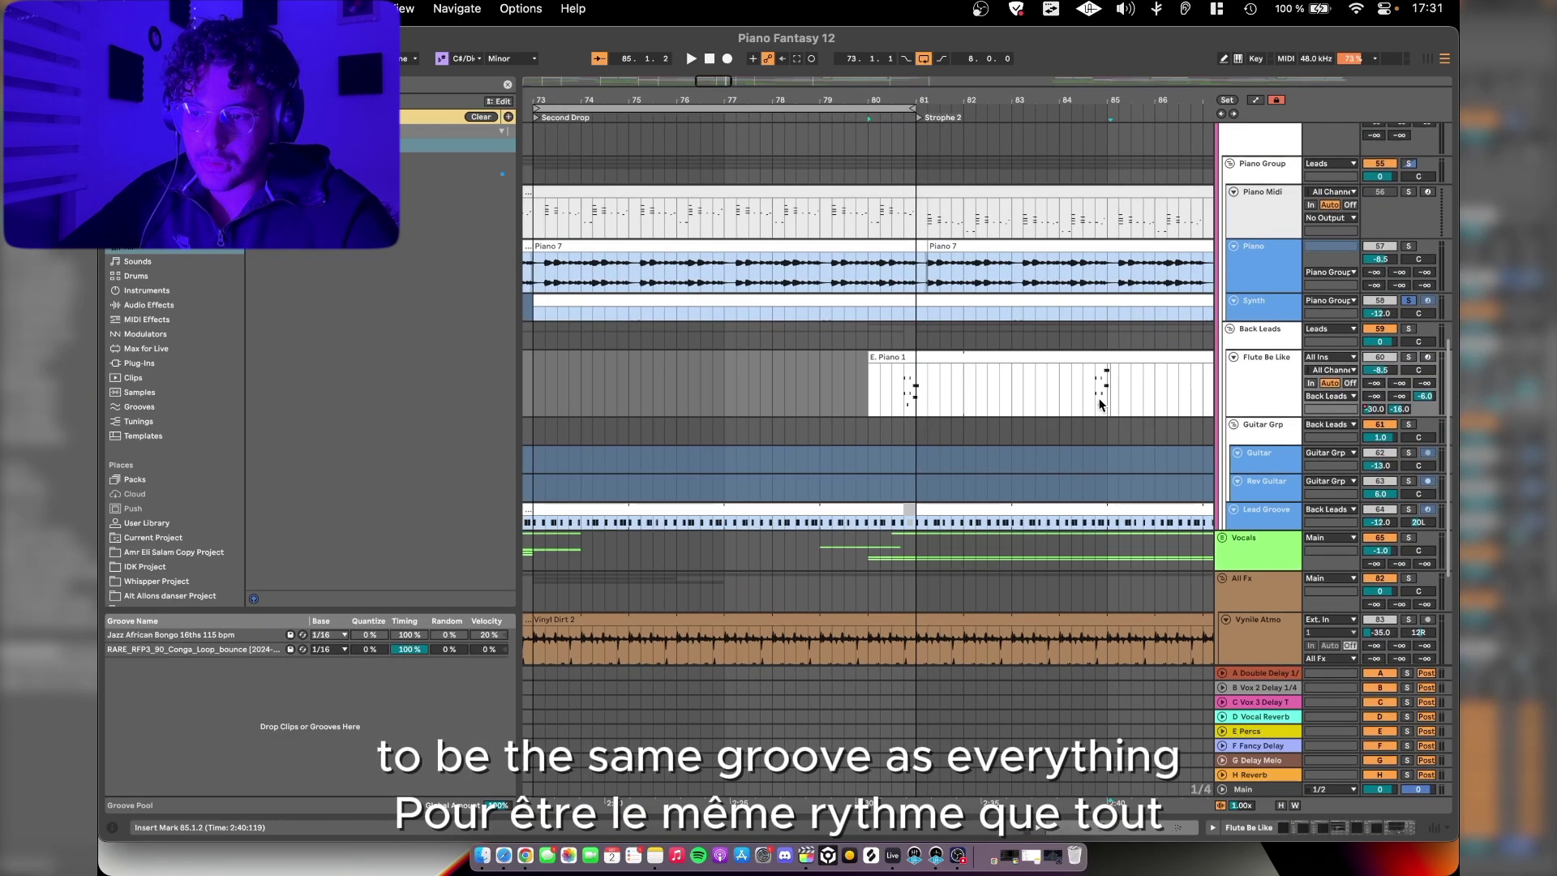
Step: Move the eight-bar loop to start at bar 76 and view the Massive X instrument on the soloed Flute Be Like track
{"action": "left_click_drag", "start_coordinate": [857, 107], "coordinate": [1000, 107]}
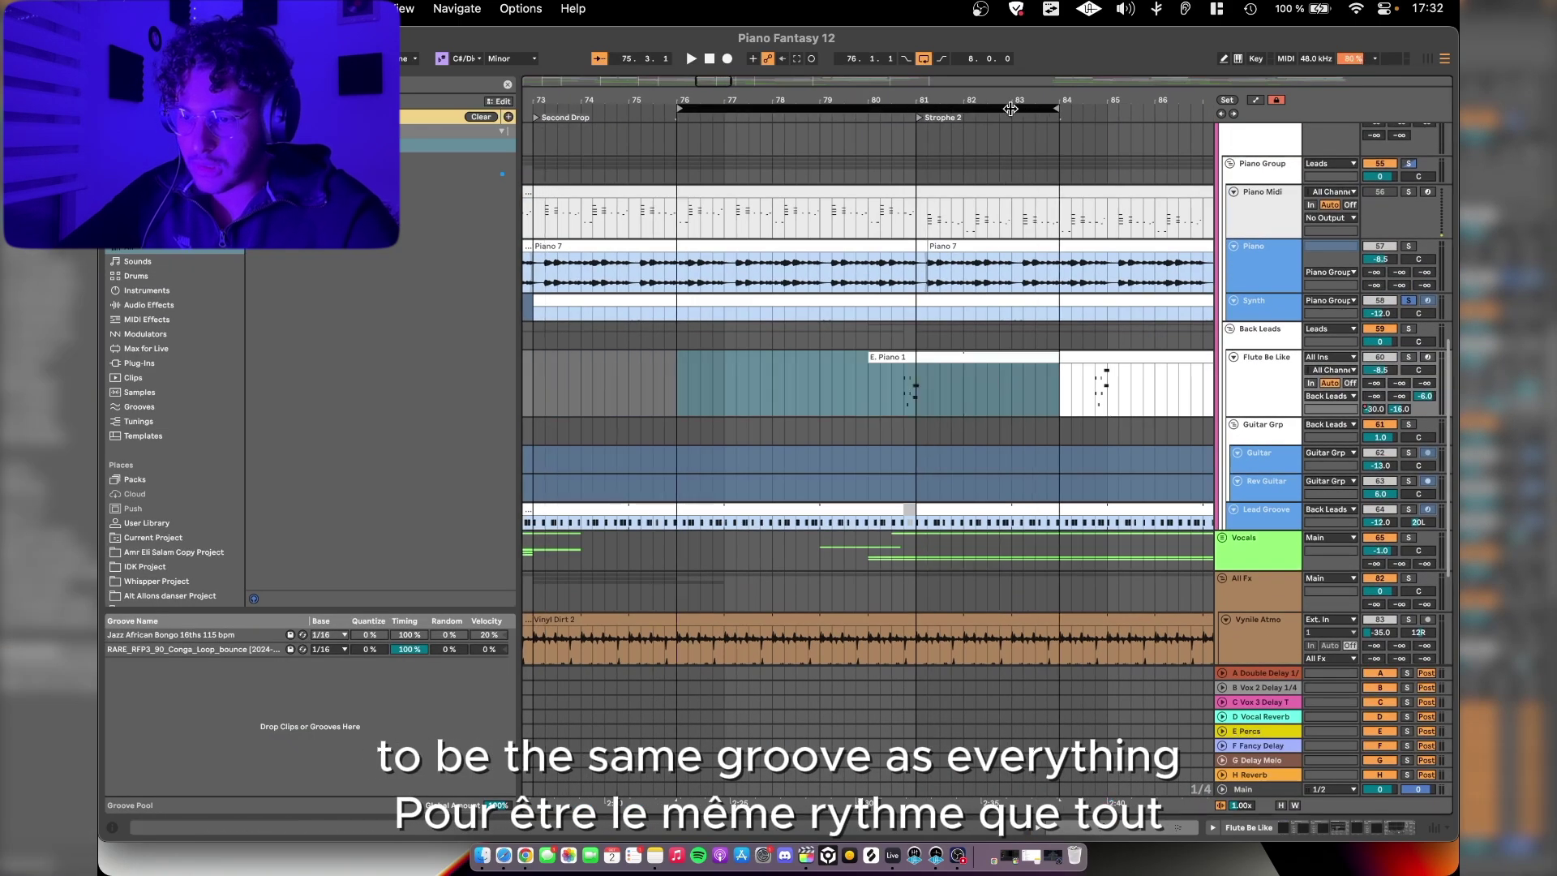
{"action": "left_click", "coordinate": [892, 357]}
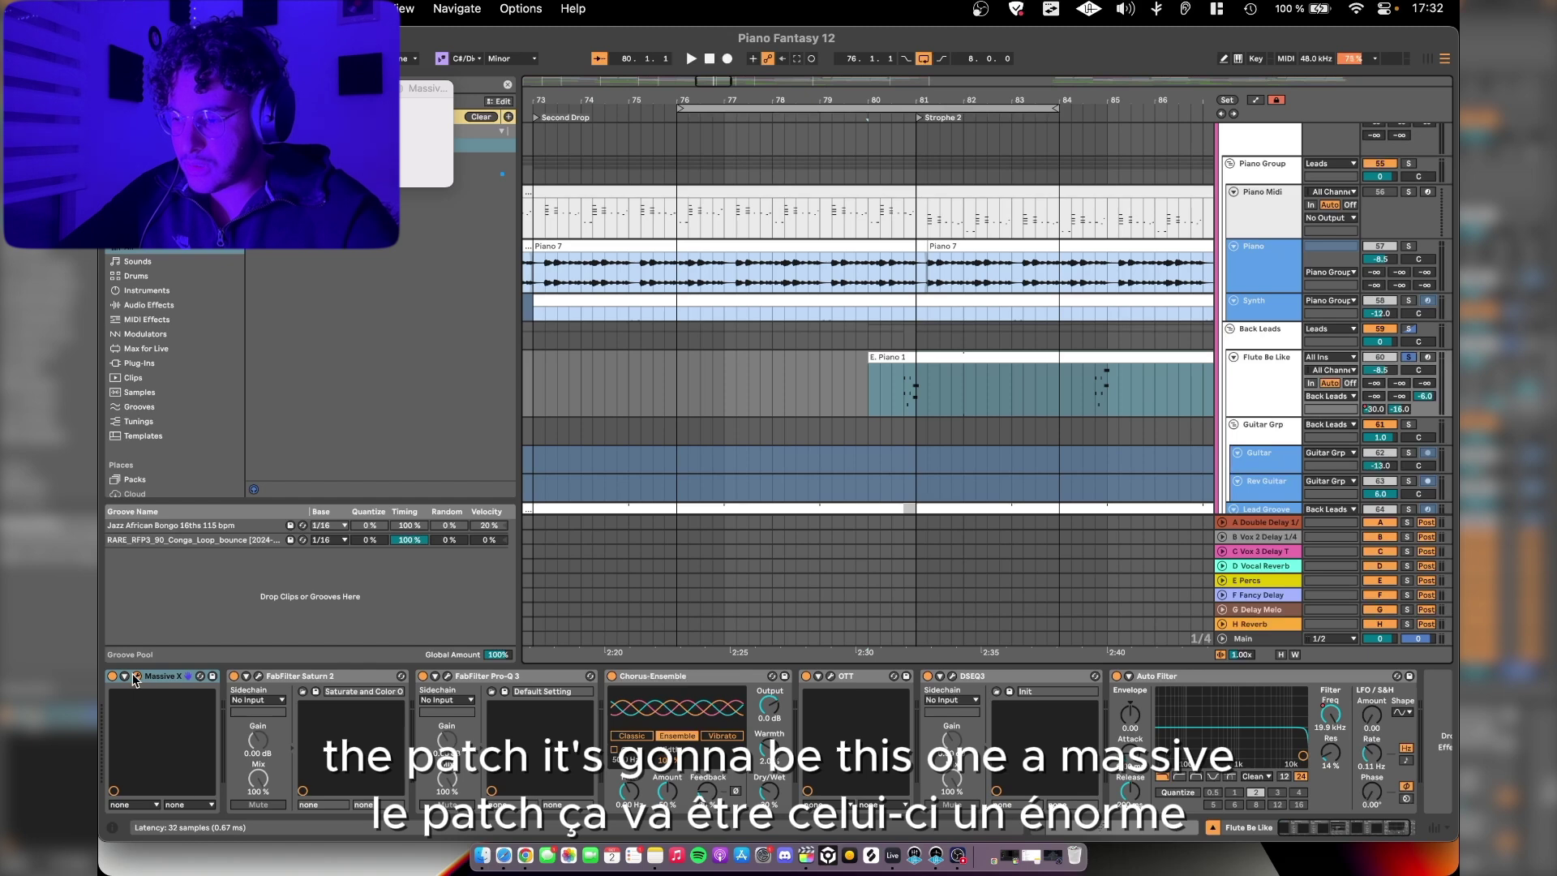
{"action": "left_click", "coordinate": [135, 676]}
{"action": "left_click", "coordinate": [134, 676]}
Step: View the Saturn 2 Saturate and Color preset on the Flute Be Like track during playback
{"action": "left_click", "coordinate": [329, 678]}
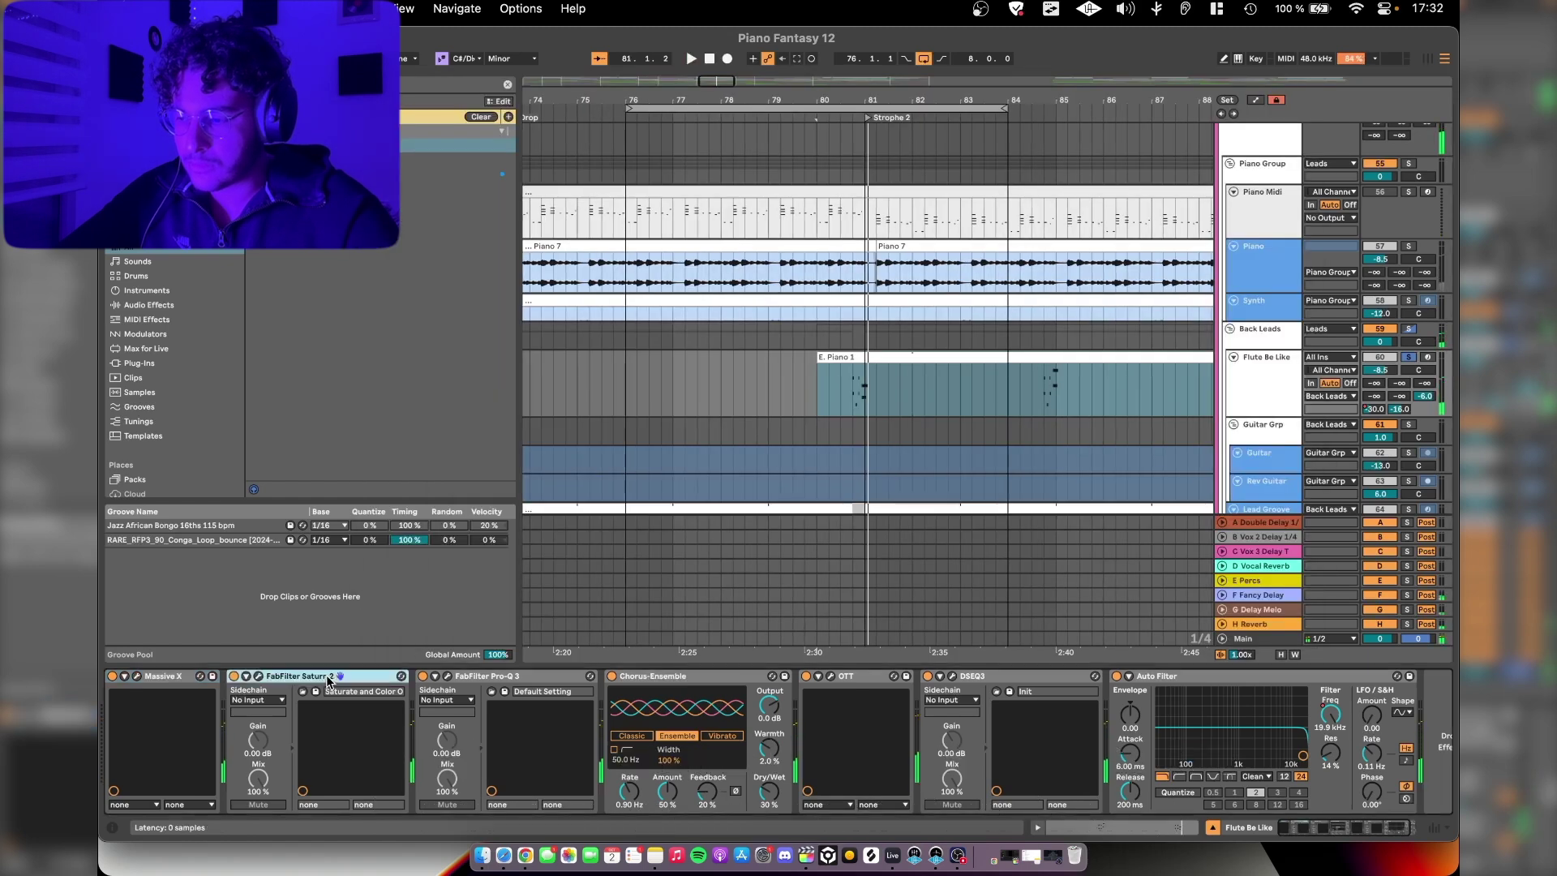
{"action": "left_click", "coordinate": [257, 677]}
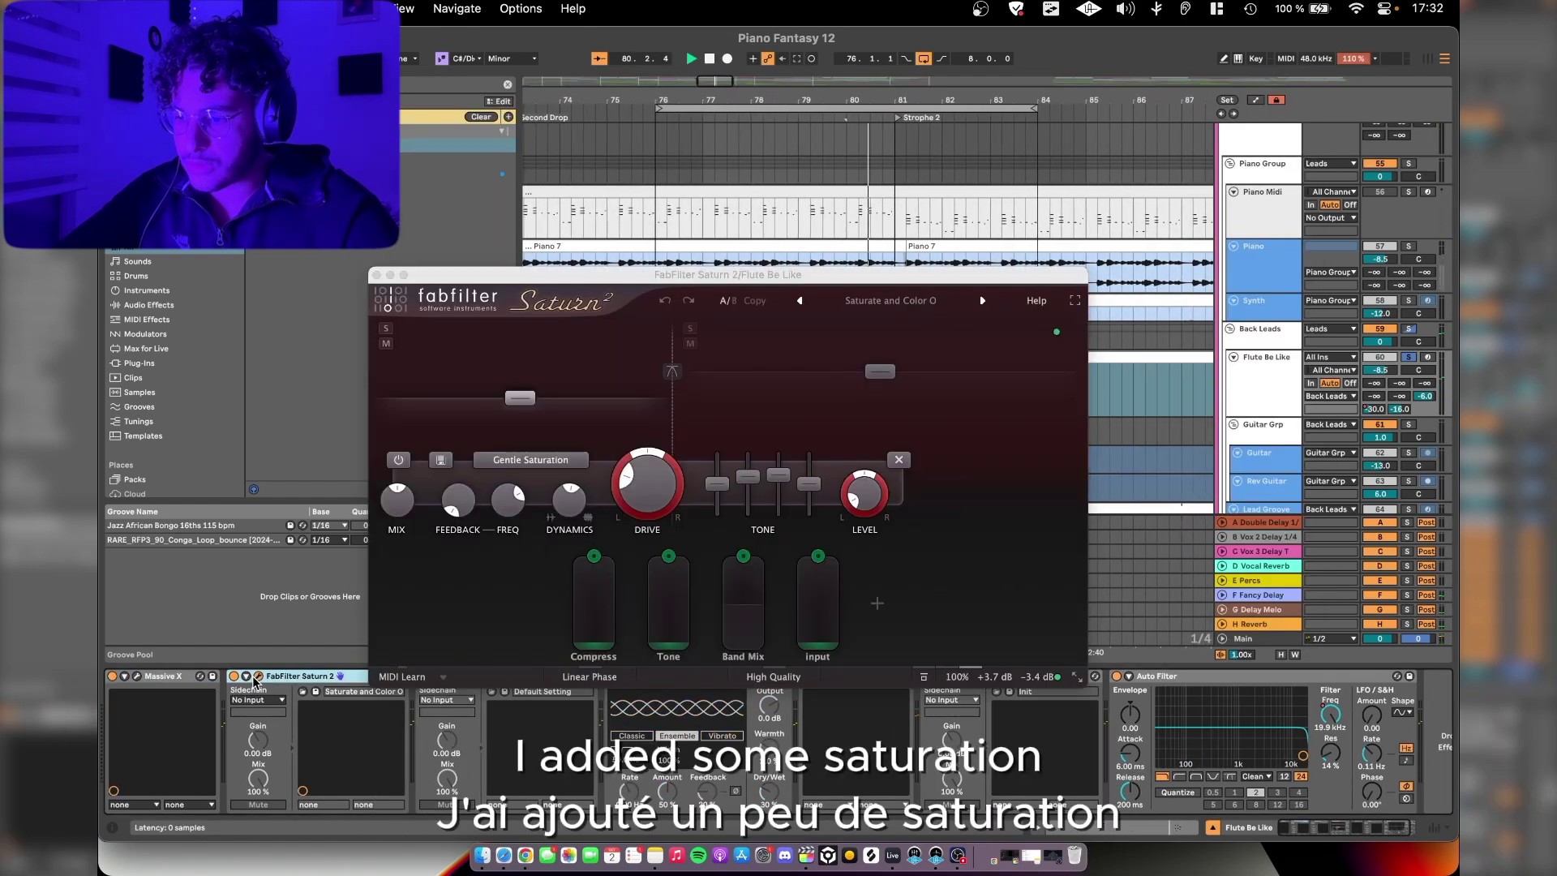
{"action": "left_click", "coordinate": [257, 676]}
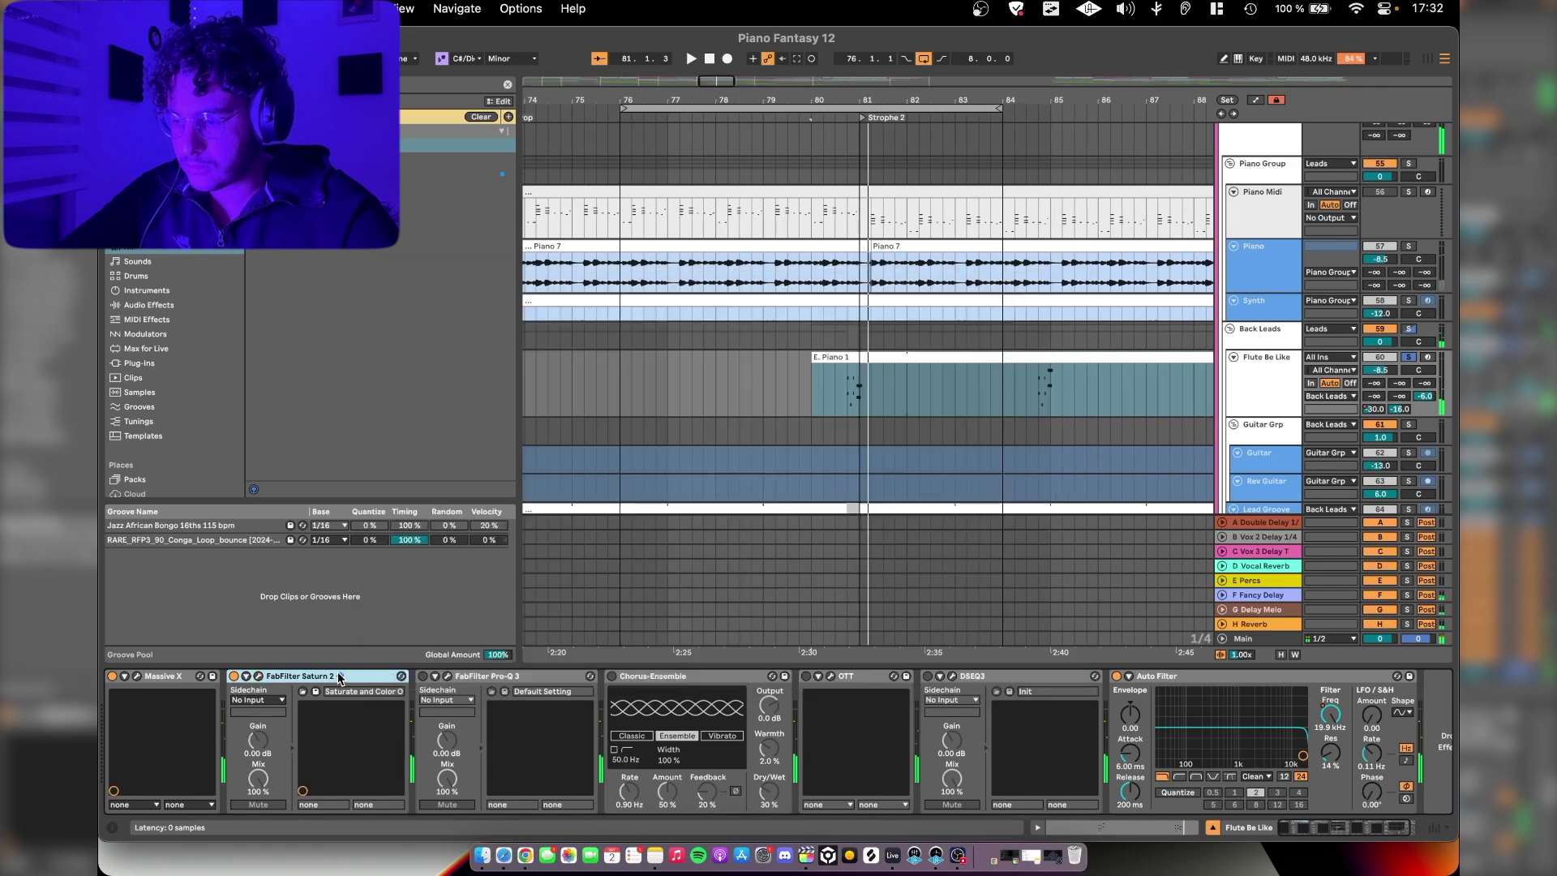
Step: View the Pro-Q 3 curve on the Flute Be Like track and turn on its Chorus-Ensemble
{"action": "left_click", "coordinate": [447, 676]}
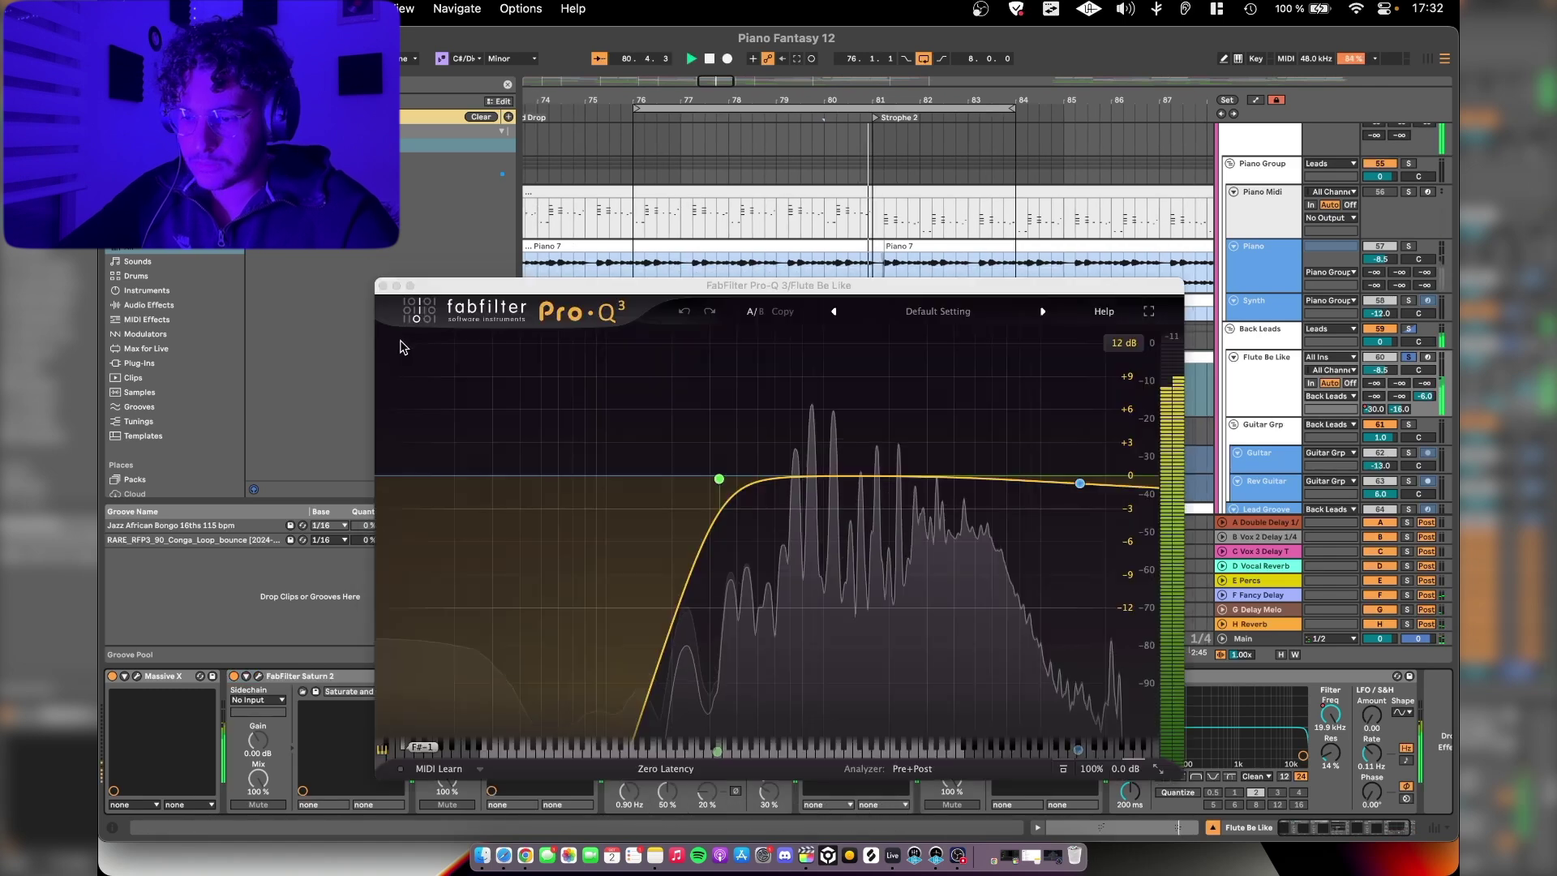
{"action": "left_click", "coordinate": [384, 287]}
{"action": "left_click", "coordinate": [611, 675]}
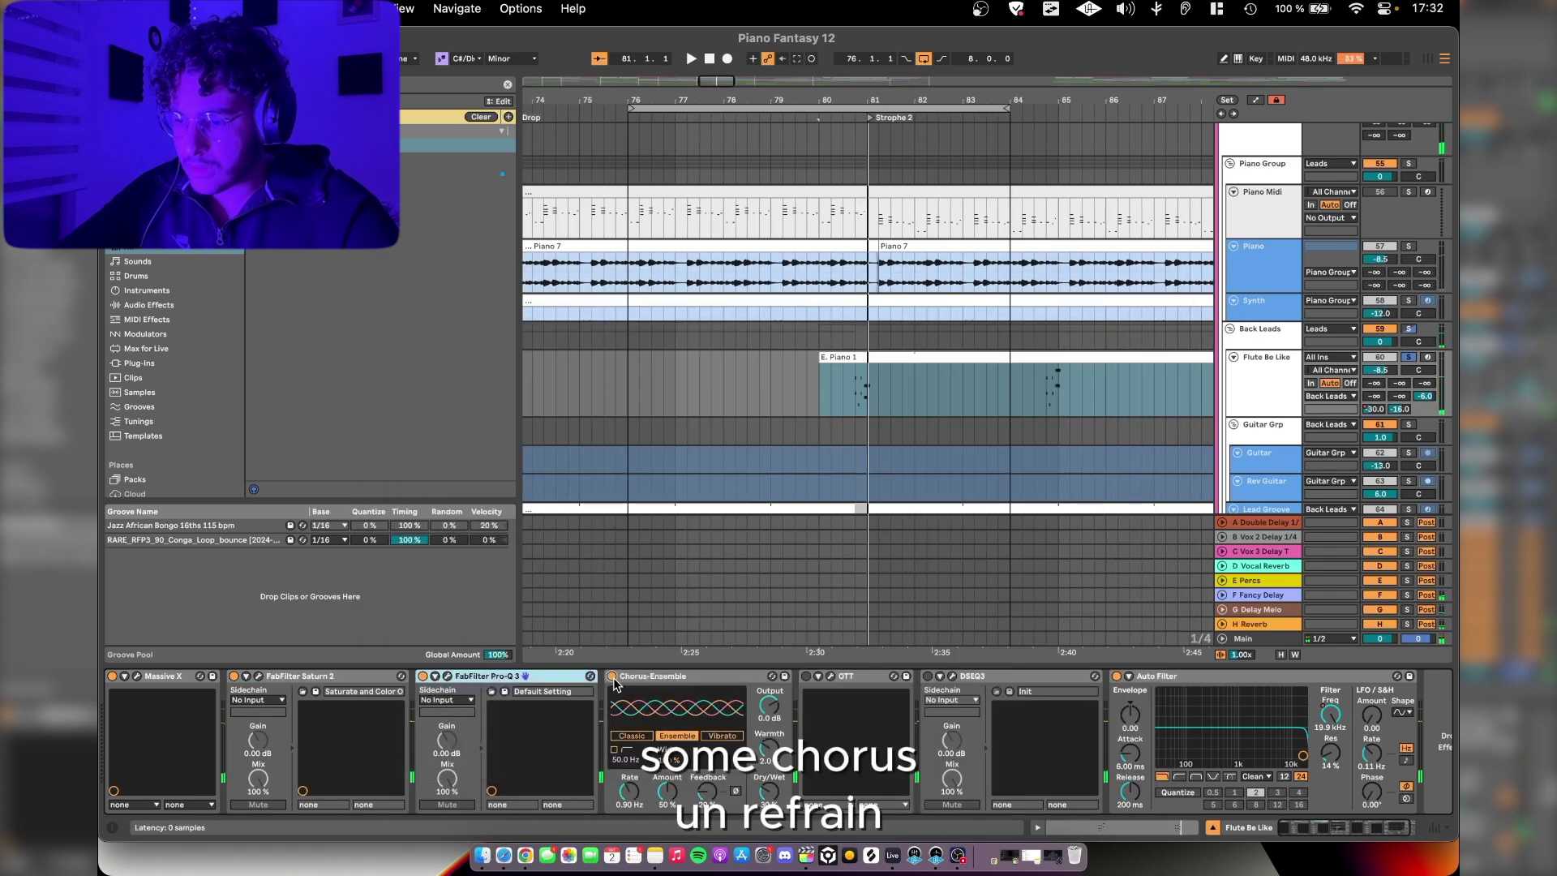
Step: Turn on OTT and DSEQ3 on the Flute Be Like track and view both plug-in windows during playback
{"action": "key", "text": "space"}
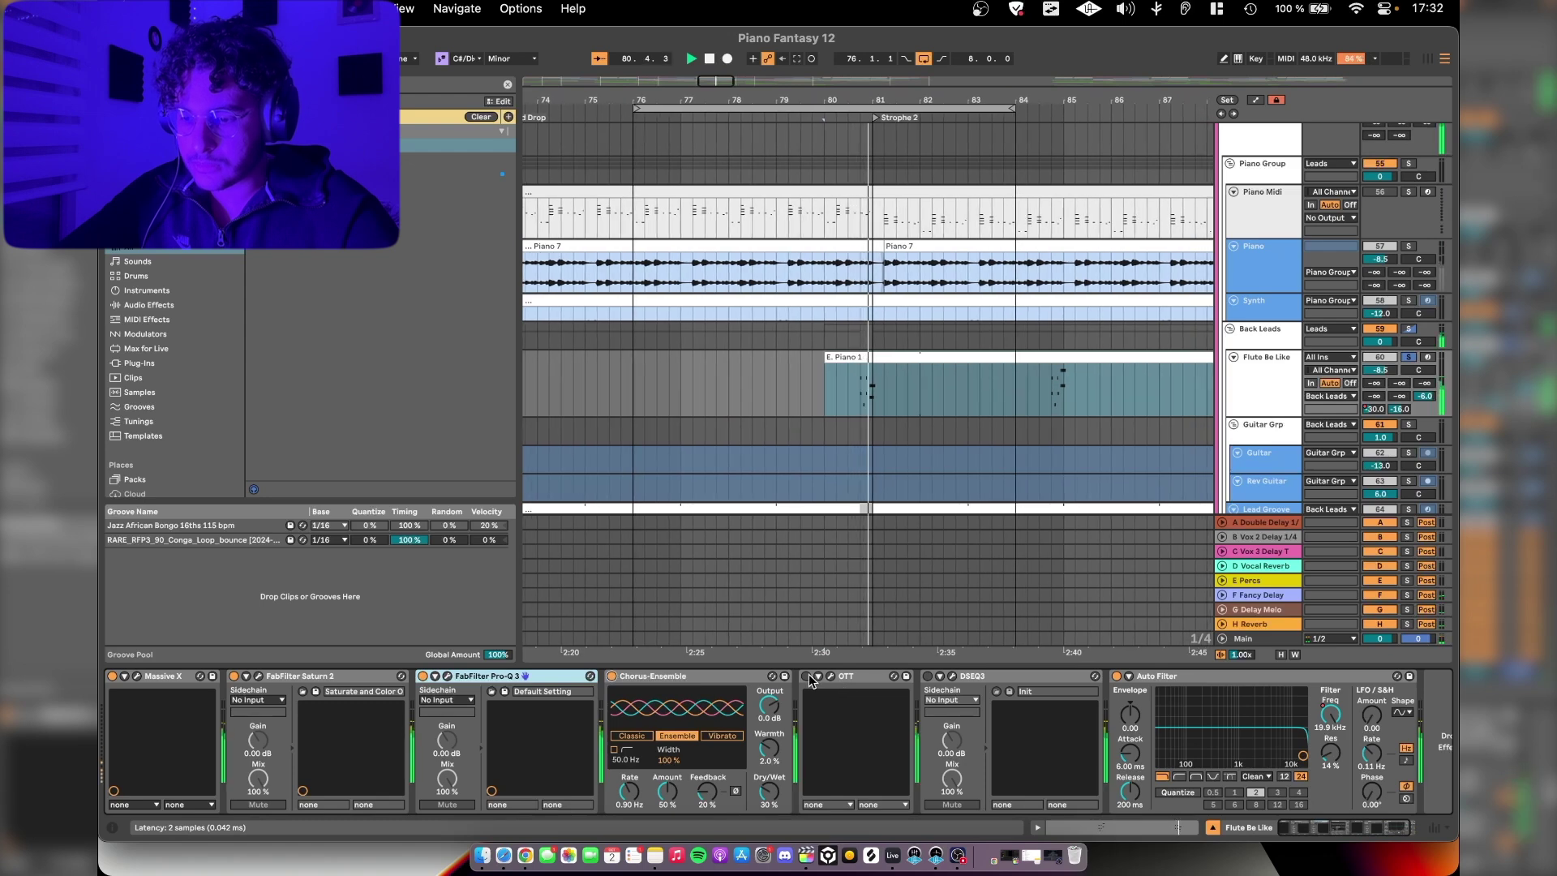
{"action": "left_click", "coordinate": [831, 676]}
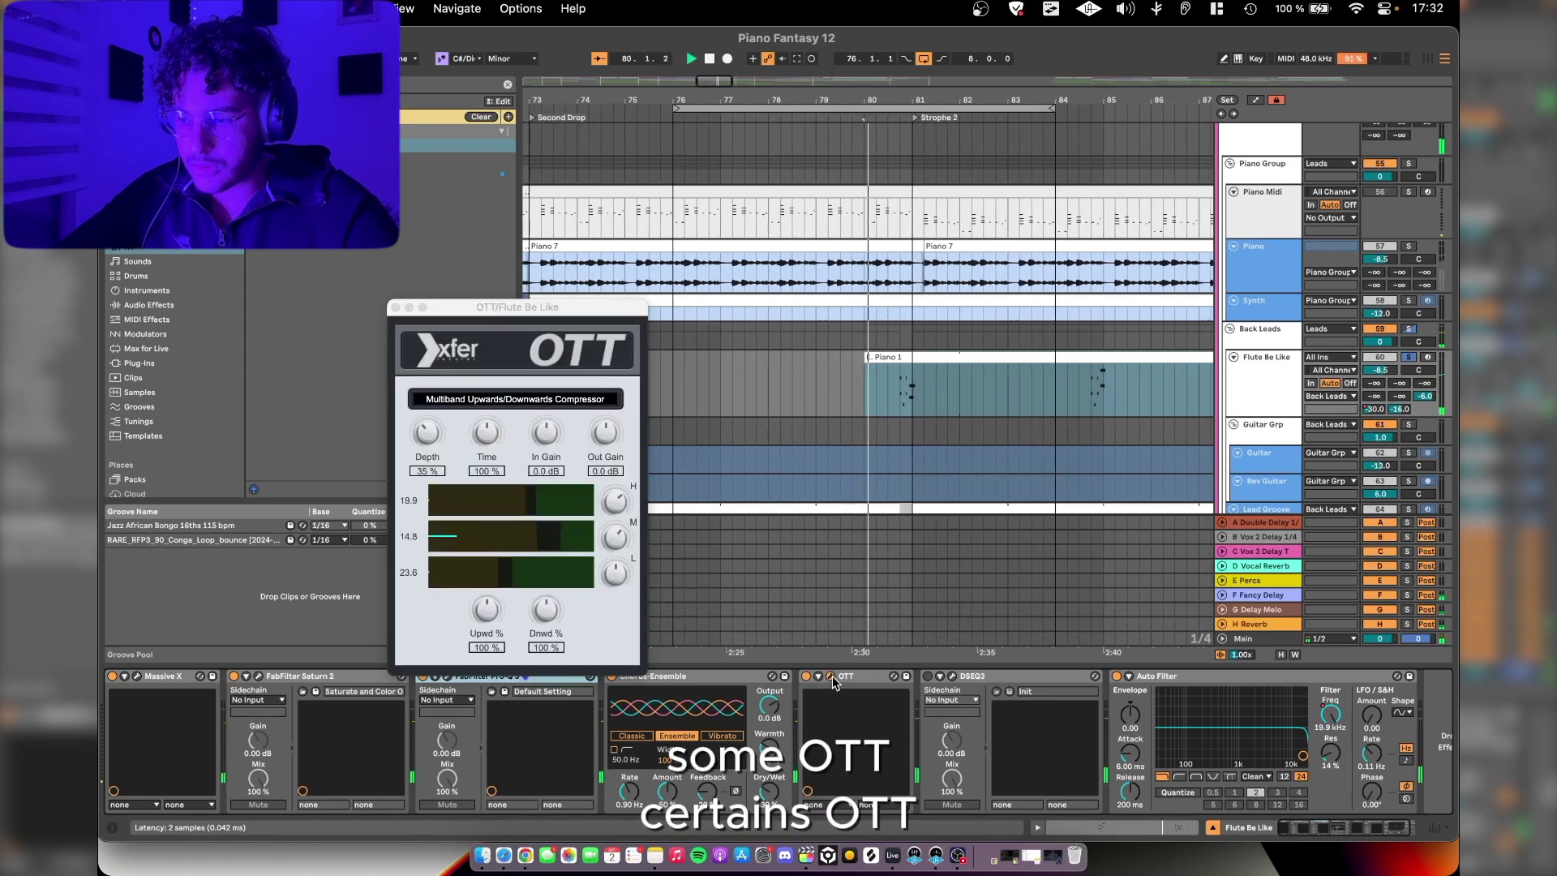
{"action": "left_click", "coordinate": [831, 676]}
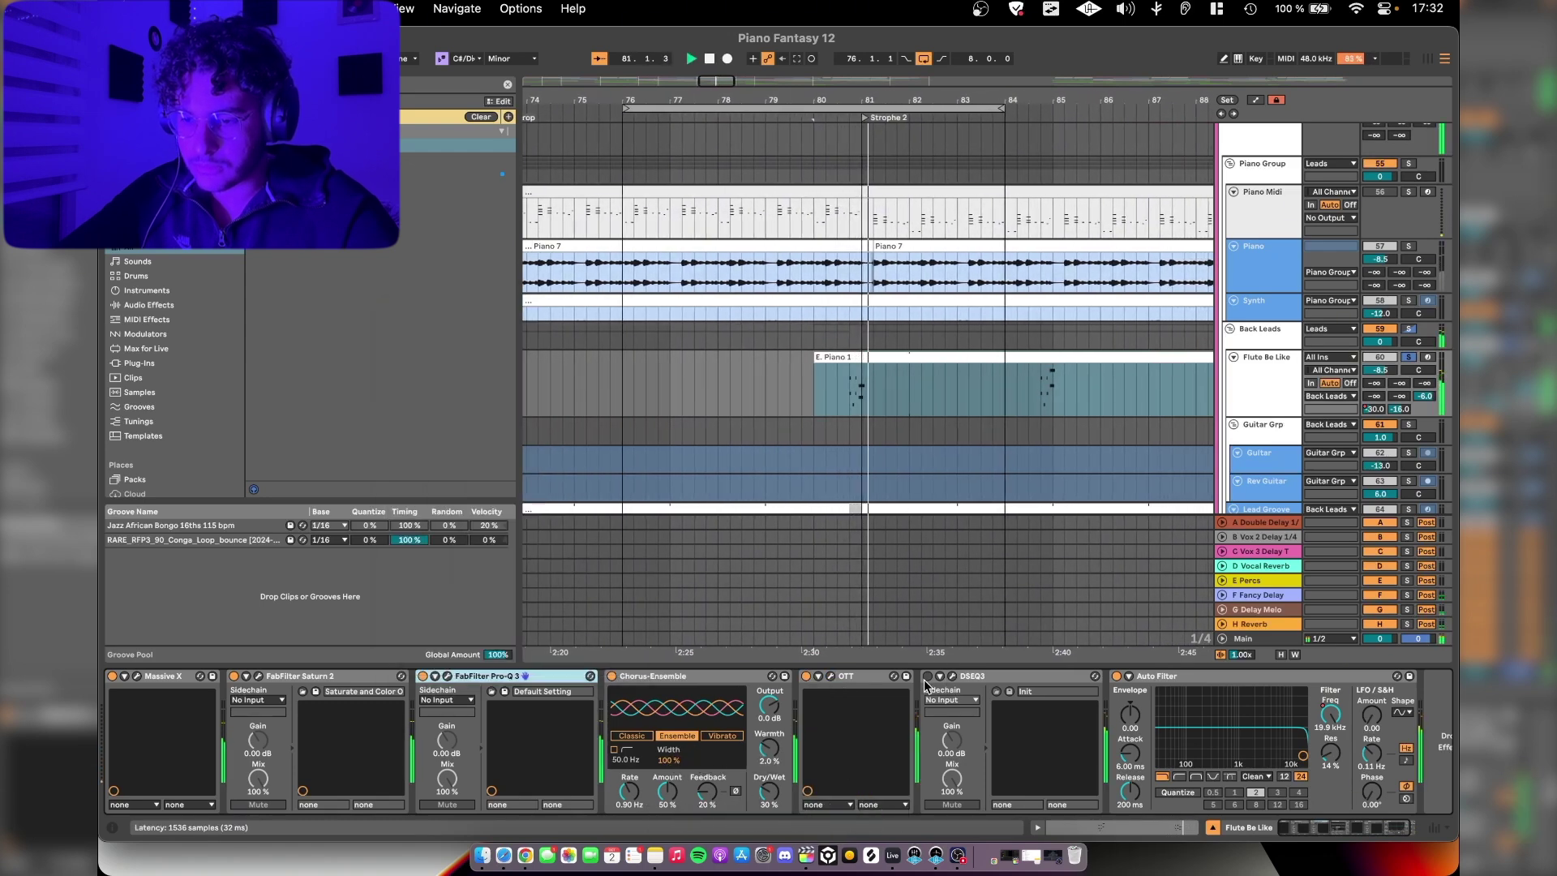
{"action": "left_click", "coordinate": [954, 676]}
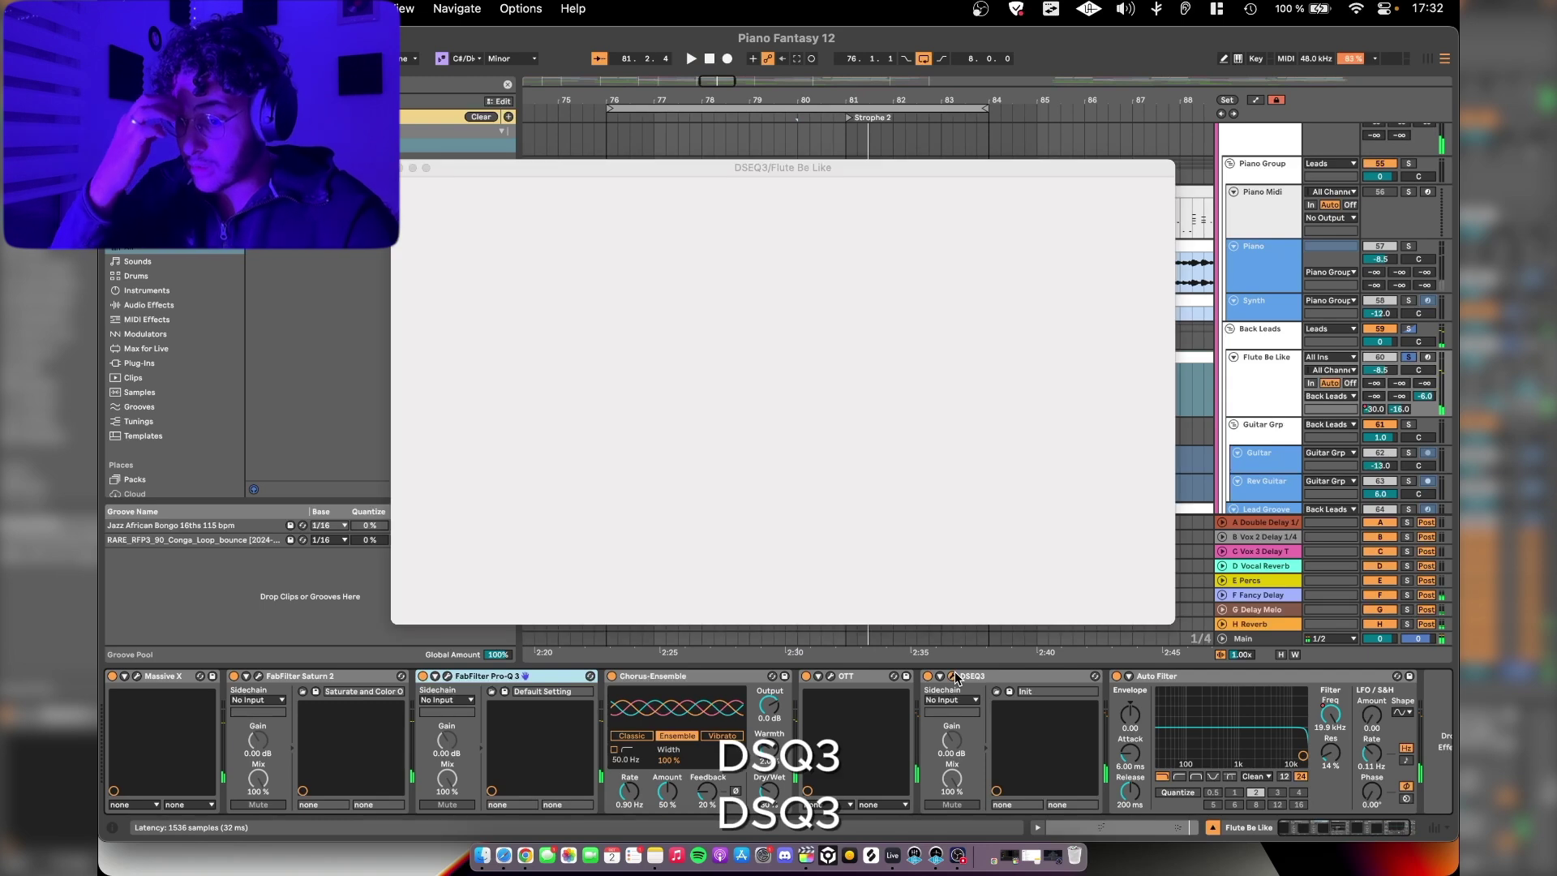
{"action": "left_click", "coordinate": [952, 676]}
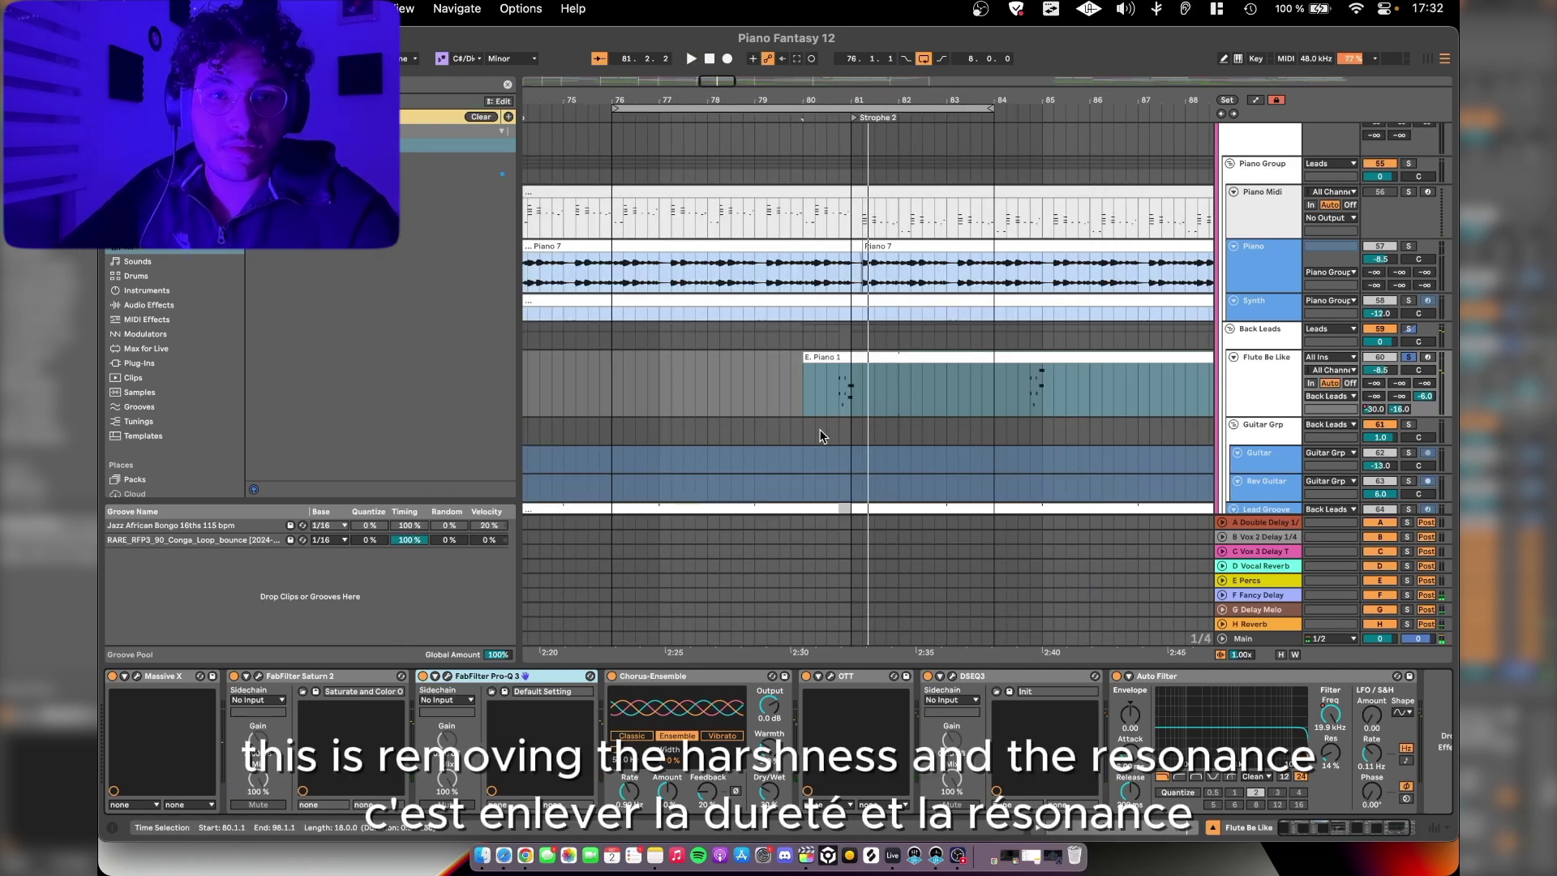
Step: Set a seven-bar loop starting at bar 77
{"action": "scroll", "coordinate": [844, 150], "scroll_direction": "up", "scroll_amount": 2}
{"action": "scroll", "coordinate": [844, 150], "scroll_direction": "left", "scroll_amount": 3}
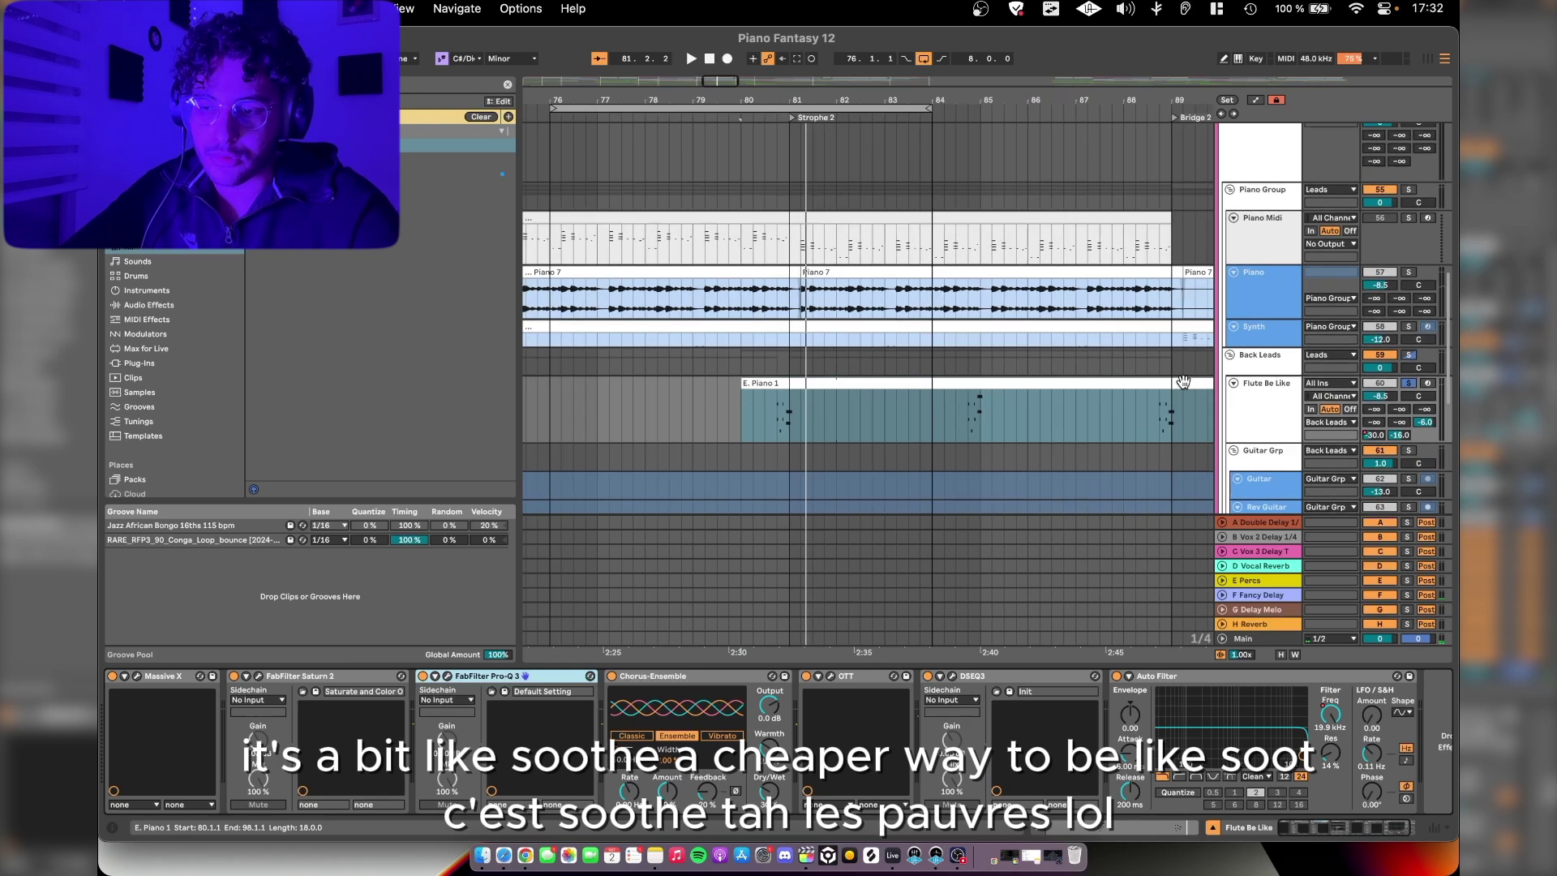
{"action": "left_click_drag", "start_coordinate": [917, 421], "coordinate": [574, 422]}
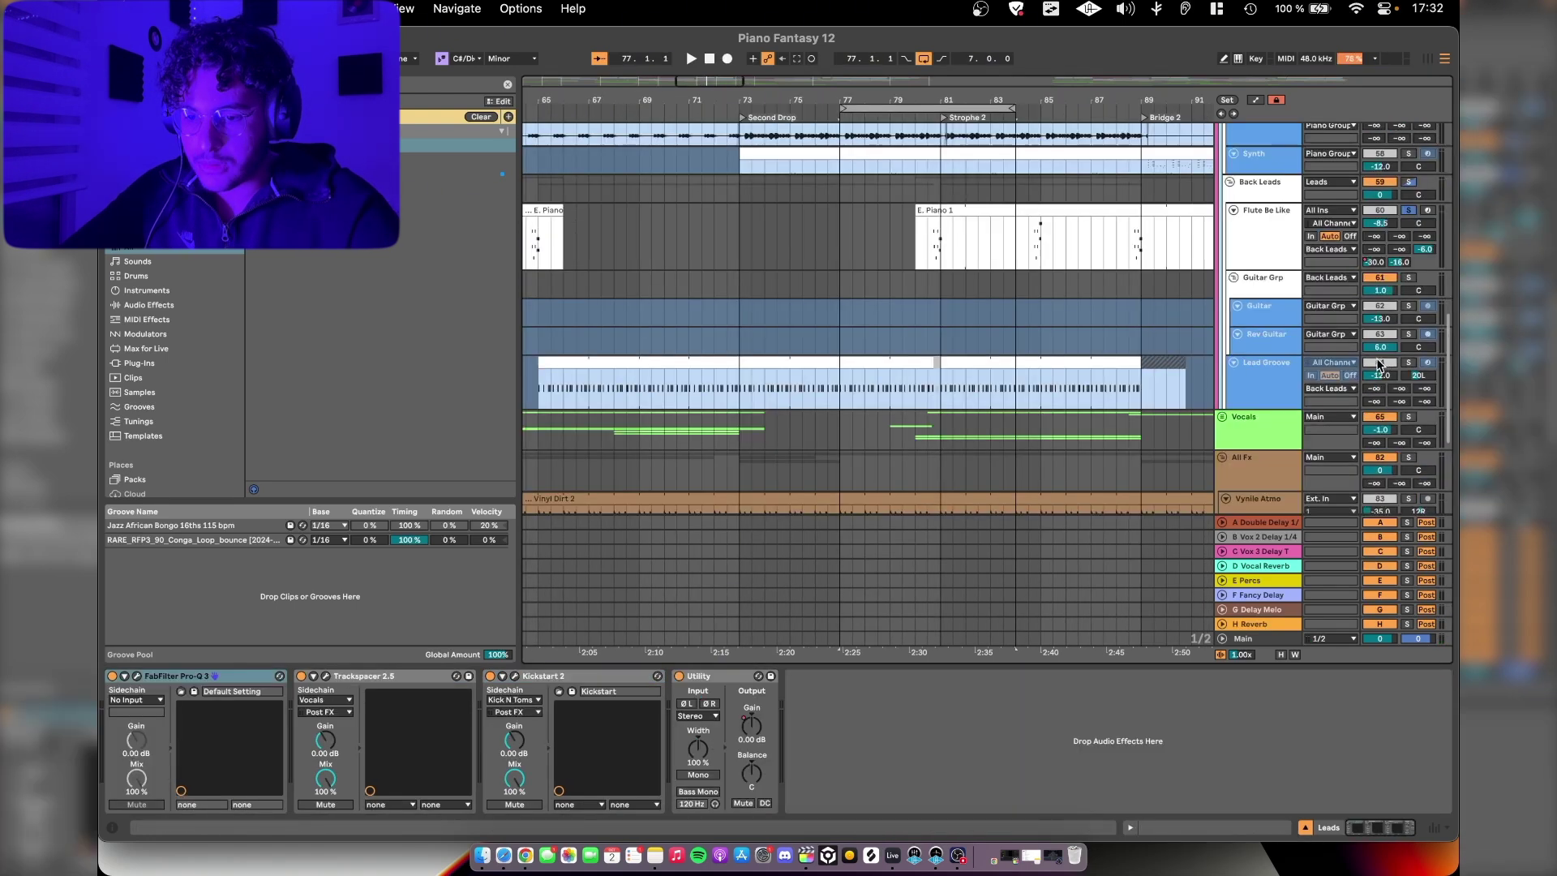
Step: Solo the Lead Groove track and play its clip from bar 65 while examining its panning and device chain
{"action": "left_click", "coordinate": [1408, 362]}
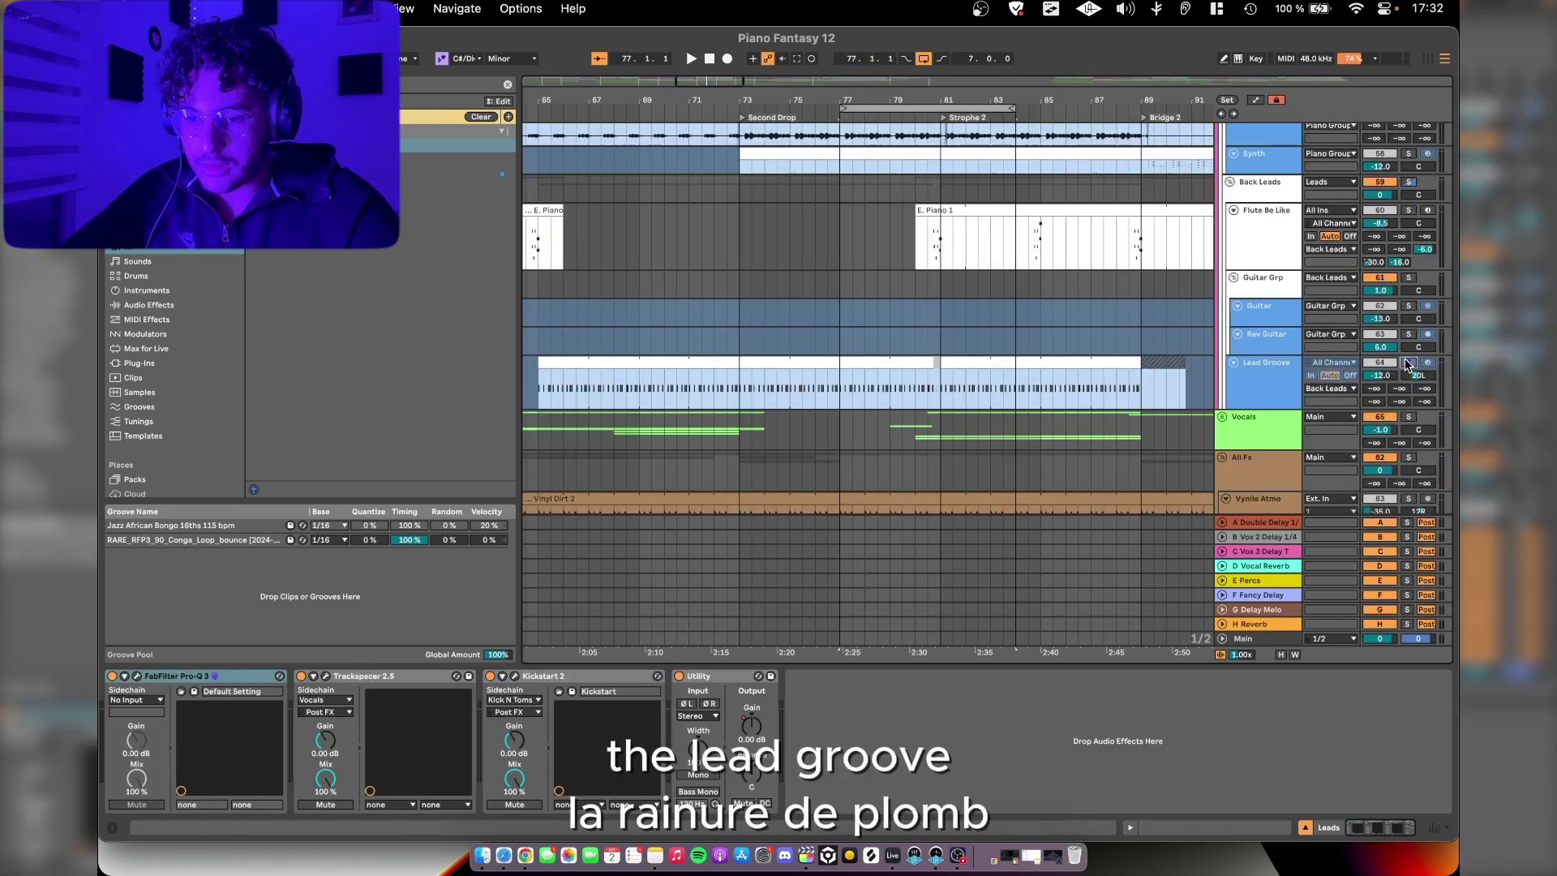
{"action": "scroll", "coordinate": [872, 379], "scroll_direction": "up", "scroll_amount": 5}
{"action": "scroll", "coordinate": [871, 378], "scroll_direction": "left", "scroll_amount": 5}
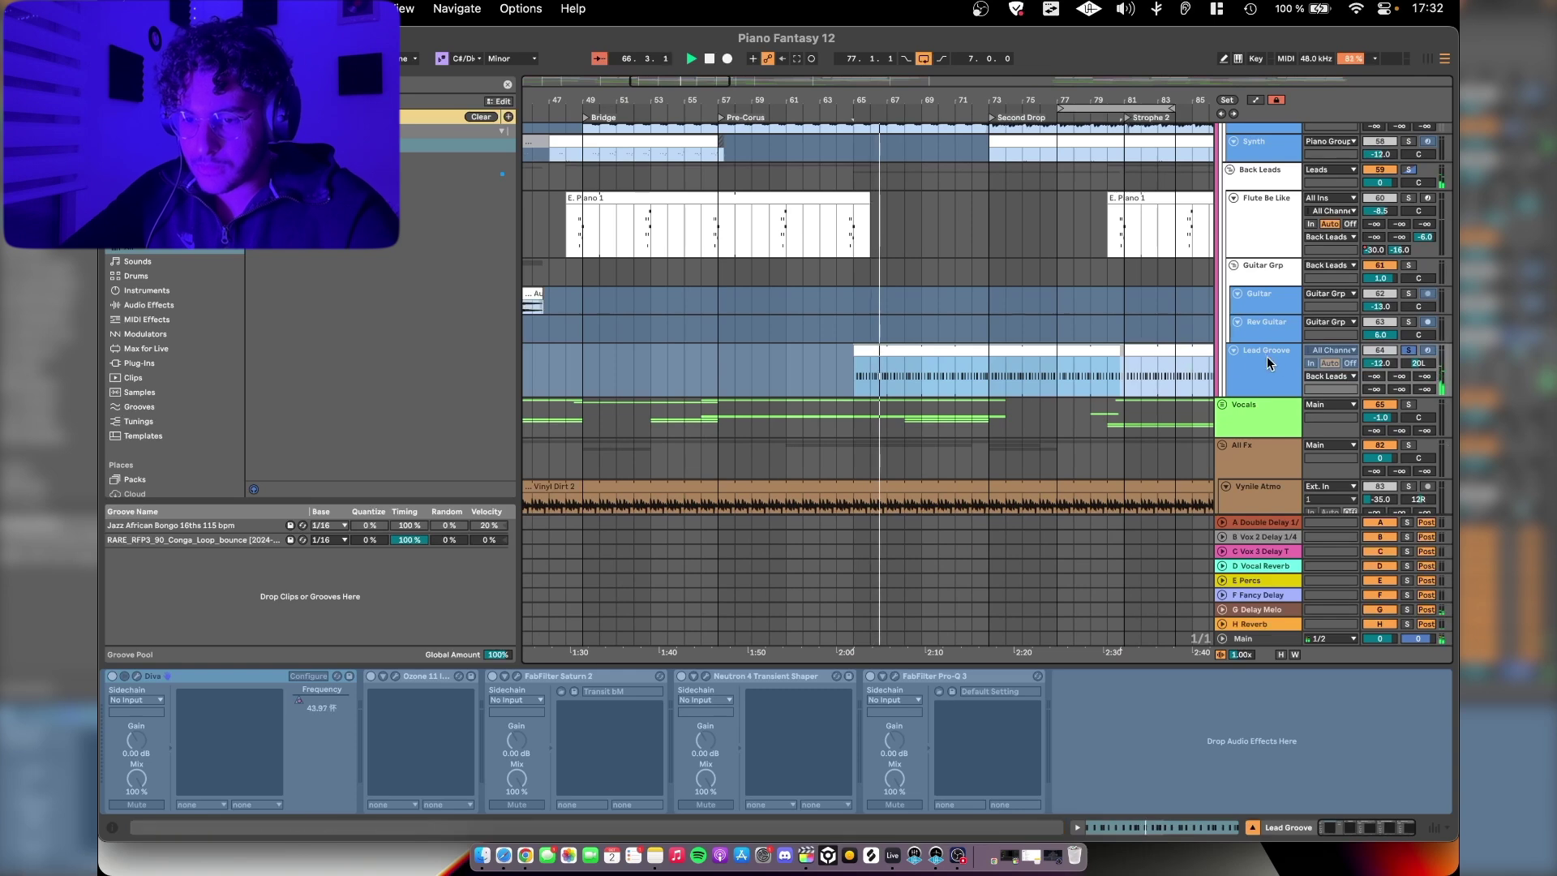
{"action": "scroll", "coordinate": [1364, 378], "scroll_direction": "up", "scroll_amount": 10}
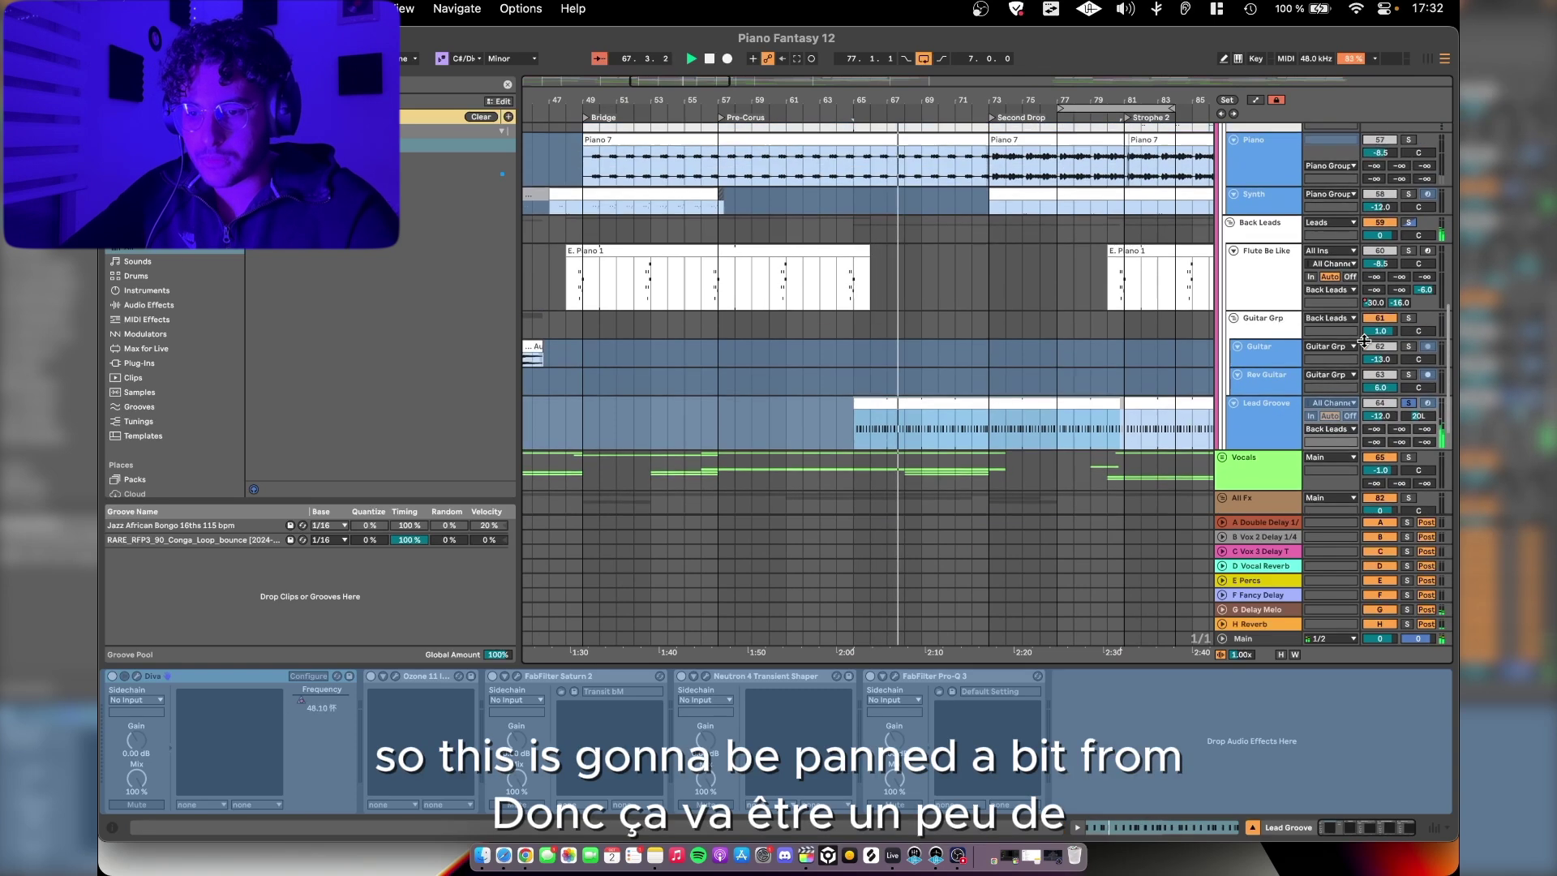
{"action": "scroll", "coordinate": [1329, 349], "scroll_direction": "down", "scroll_amount": 10}
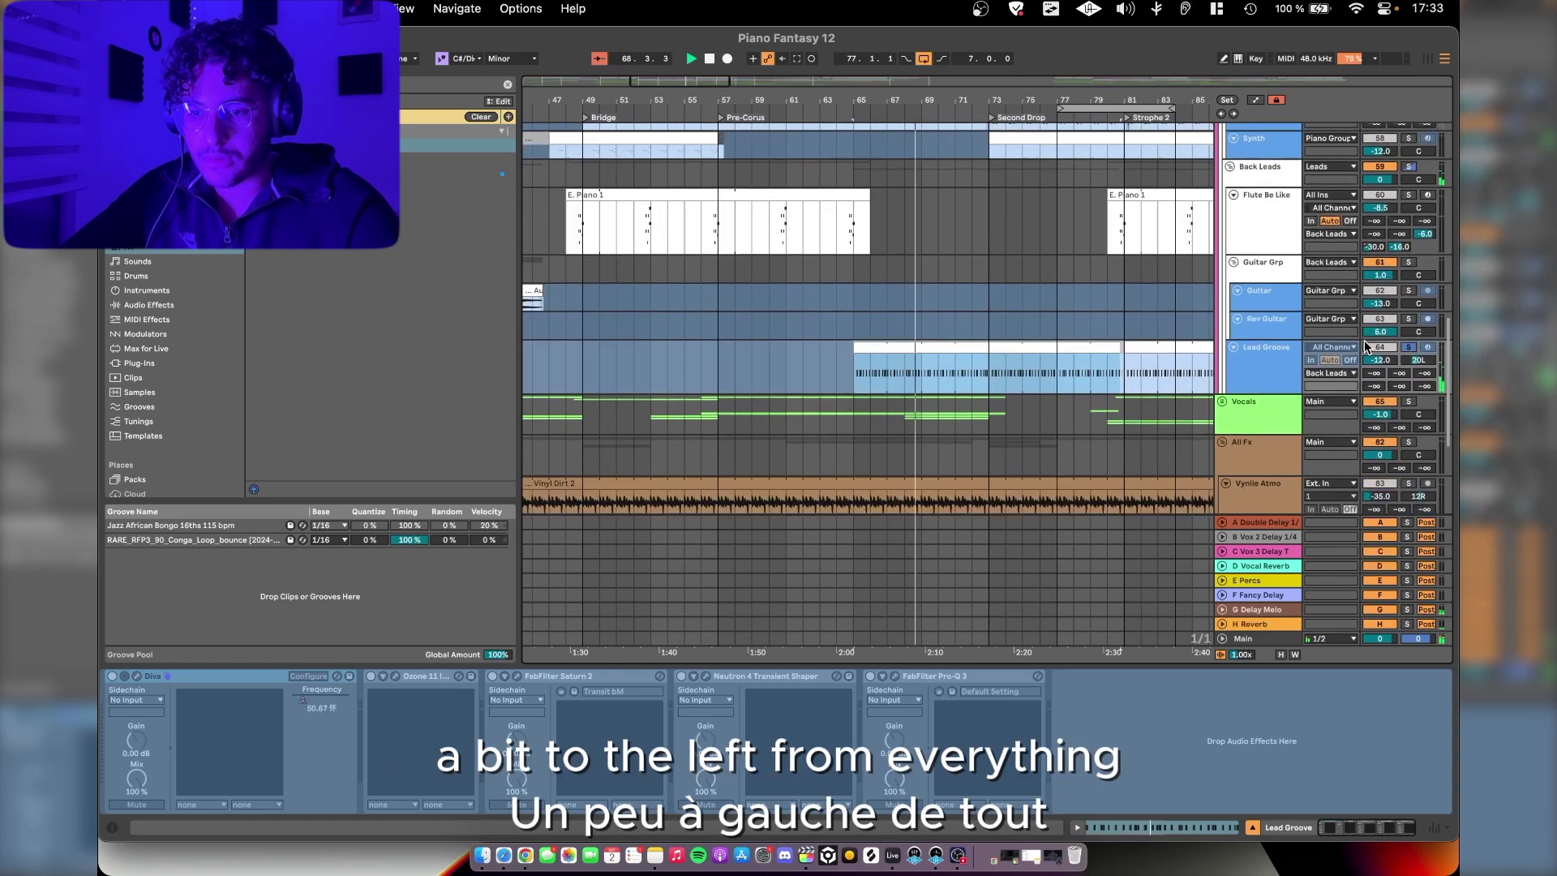
{"action": "scroll", "coordinate": [1297, 354], "scroll_direction": "up", "scroll_amount": 3}
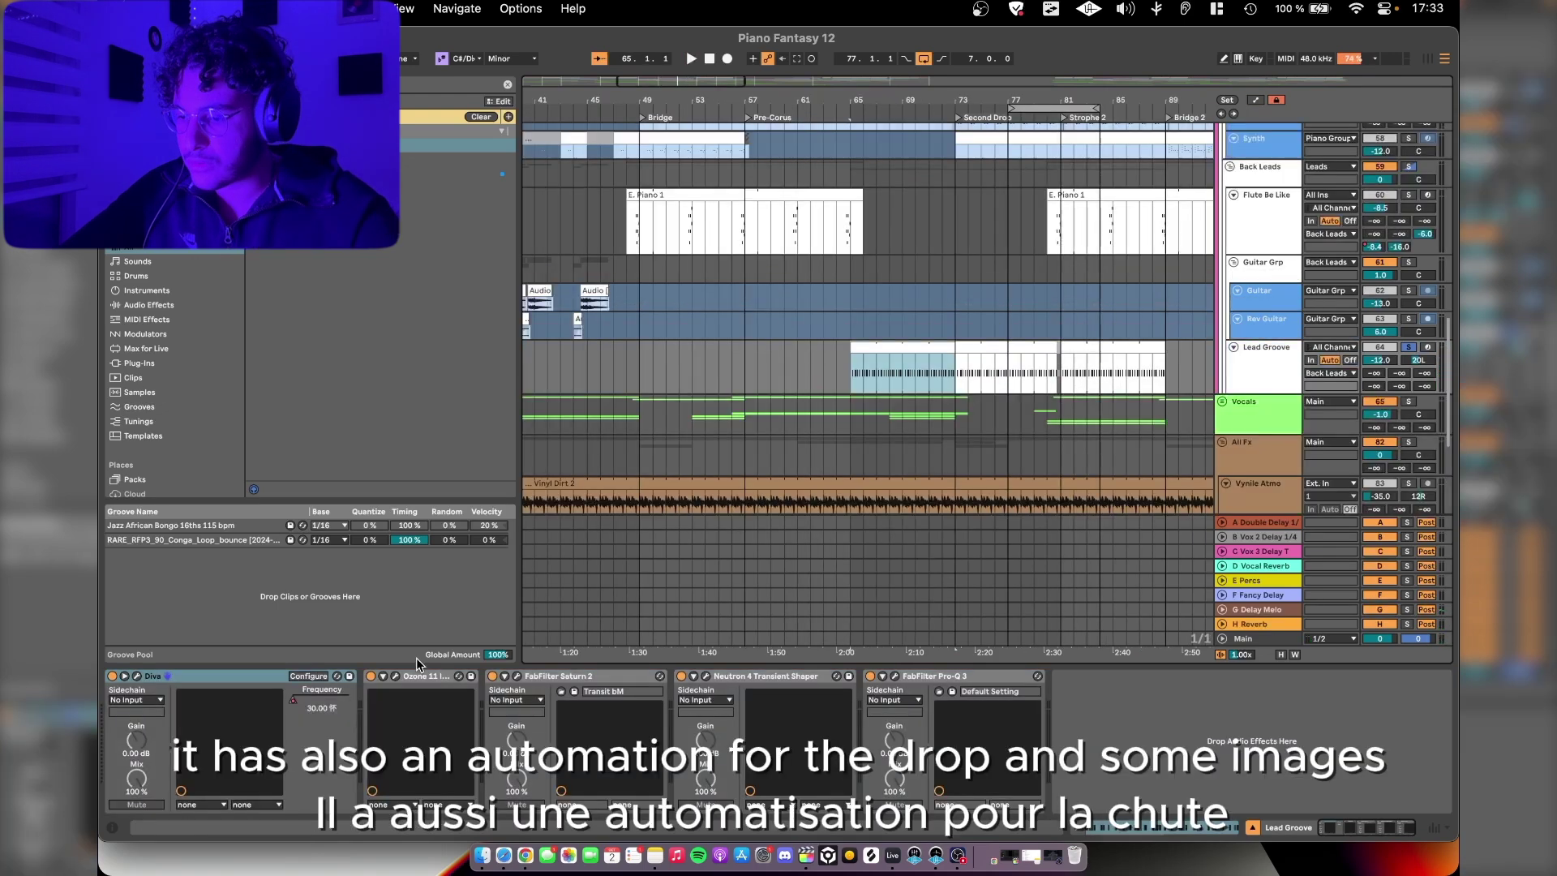
Step: Inspect the Ozone 11 and Saturn 2 plug-ins on the Lead Groove track
{"action": "key", "text": "a"}
{"action": "left_click", "coordinate": [394, 676]}
{"action": "left_click", "coordinate": [394, 676]}
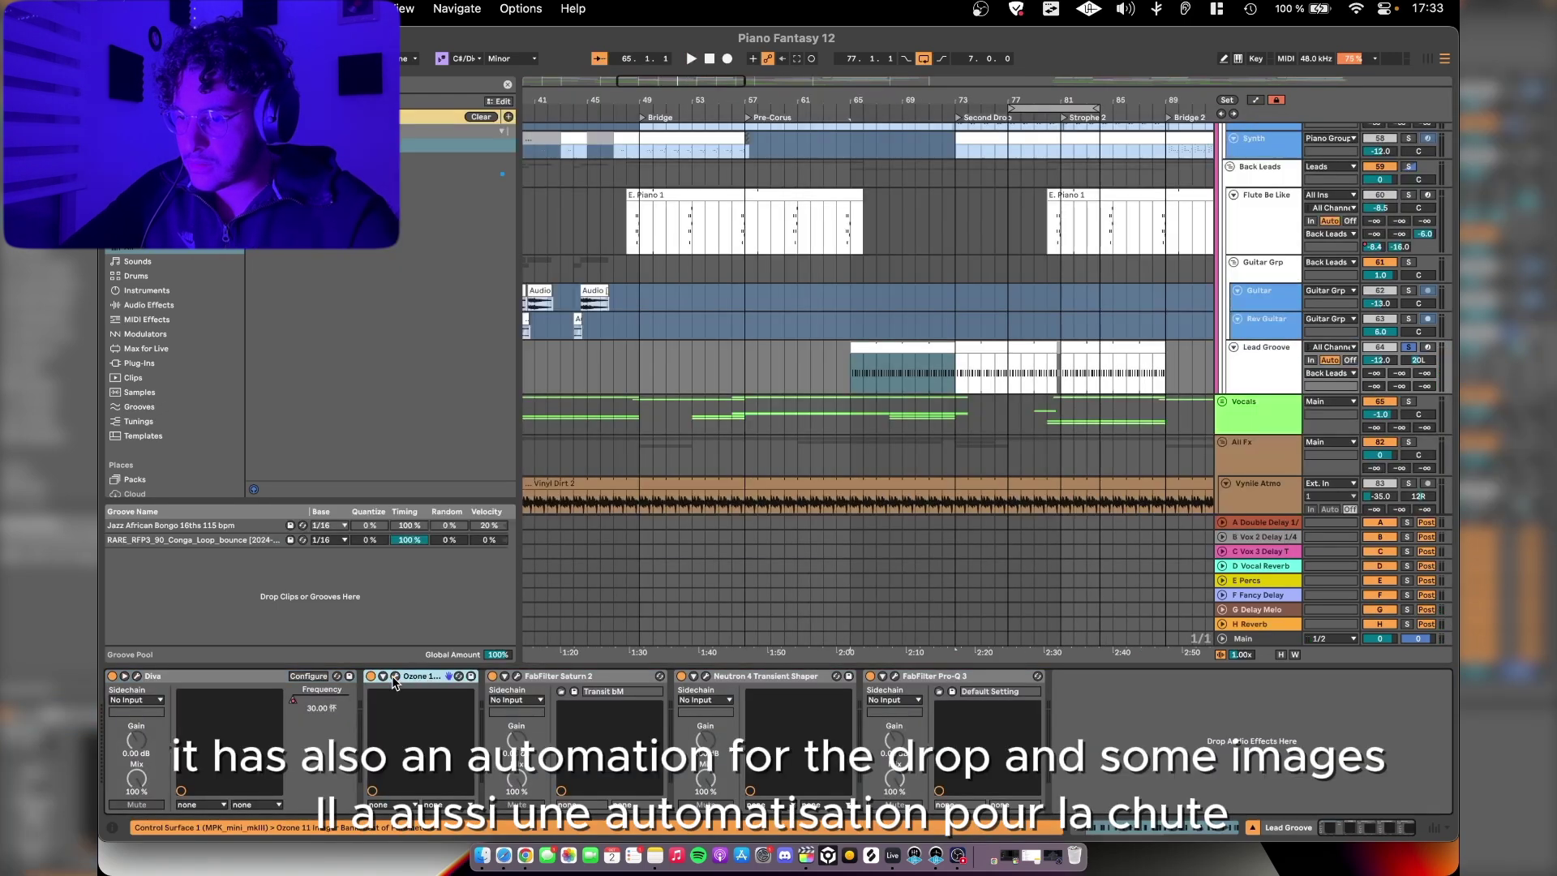
{"action": "left_click", "coordinate": [517, 676]}
{"action": "left_click", "coordinate": [518, 676]}
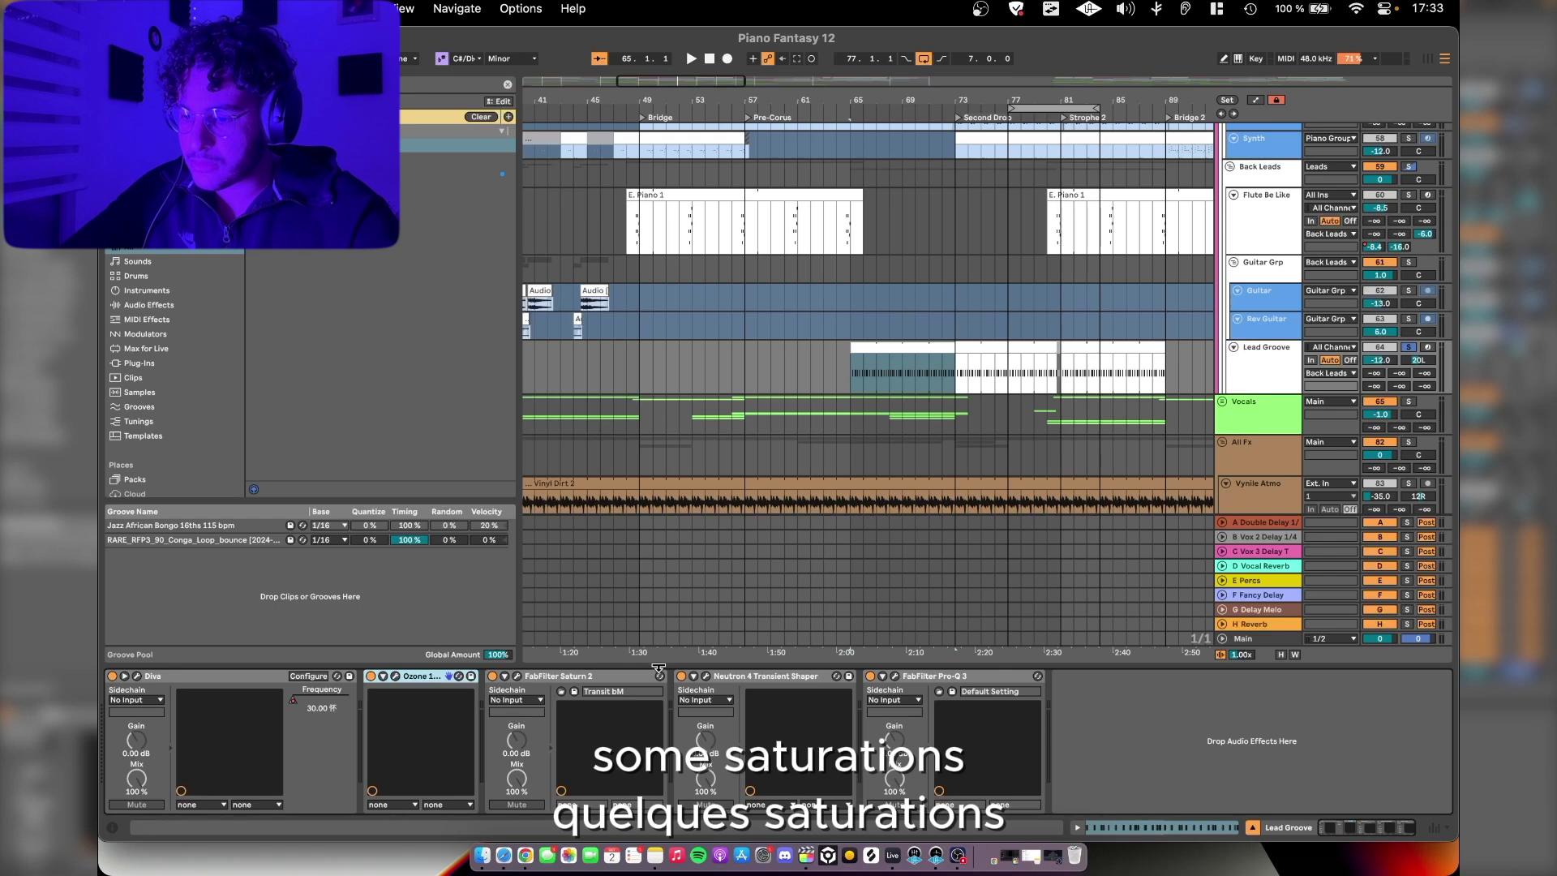
Step: View the Neutron 4 Transient Shaper and the Pro-Q 3 curve on the Lead Groove track
{"action": "left_click", "coordinate": [705, 679]}
{"action": "left_click", "coordinate": [705, 679]}
{"action": "left_click", "coordinate": [895, 676]}
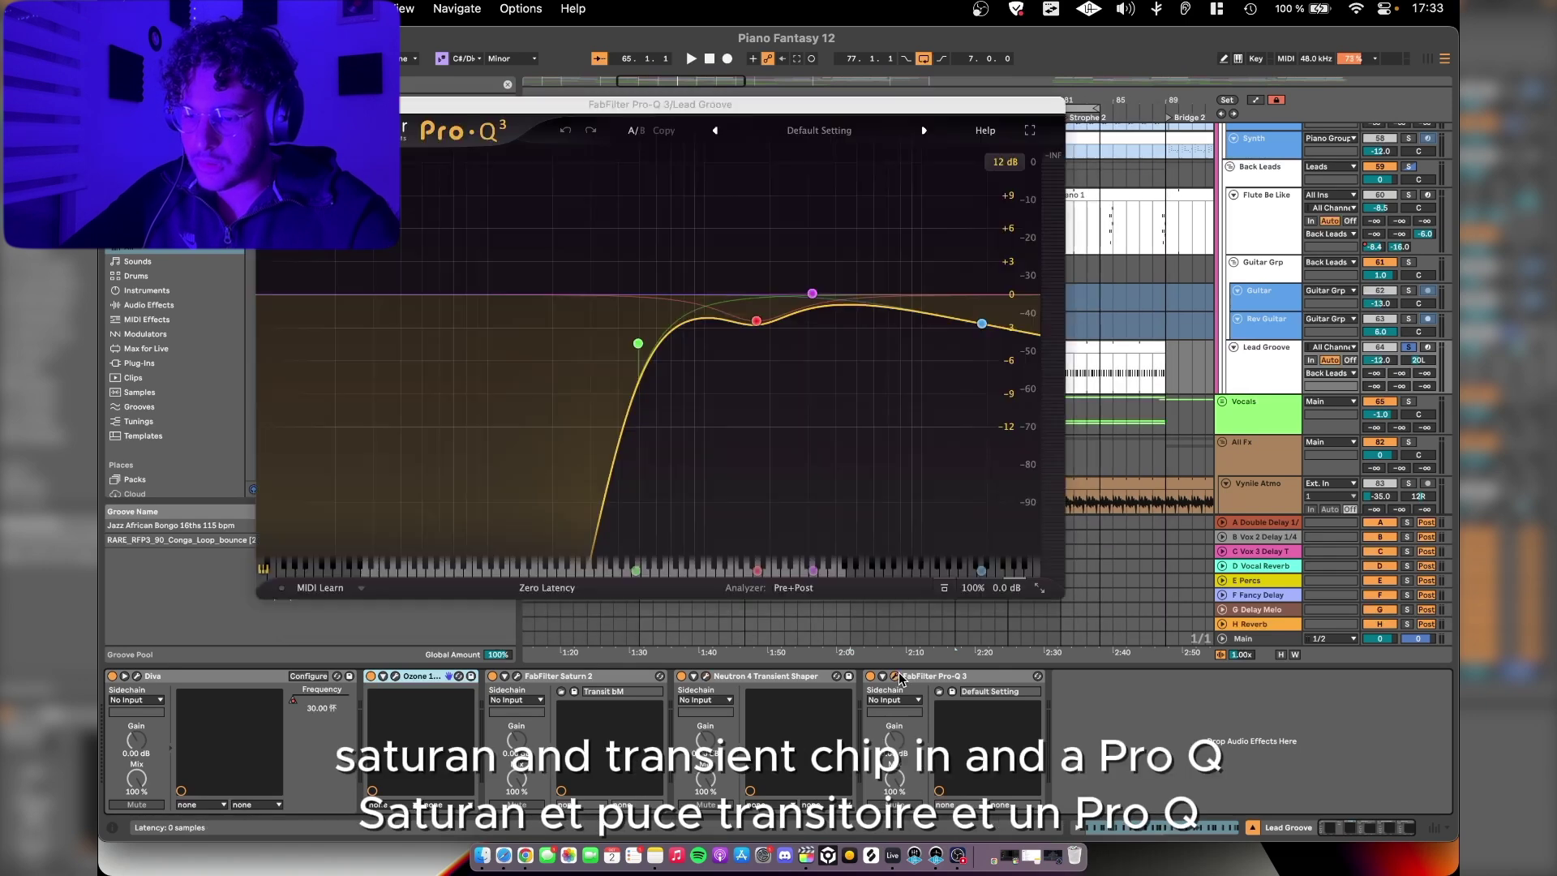
{"action": "left_click", "coordinate": [702, 678]}
{"action": "left_click", "coordinate": [702, 679]}
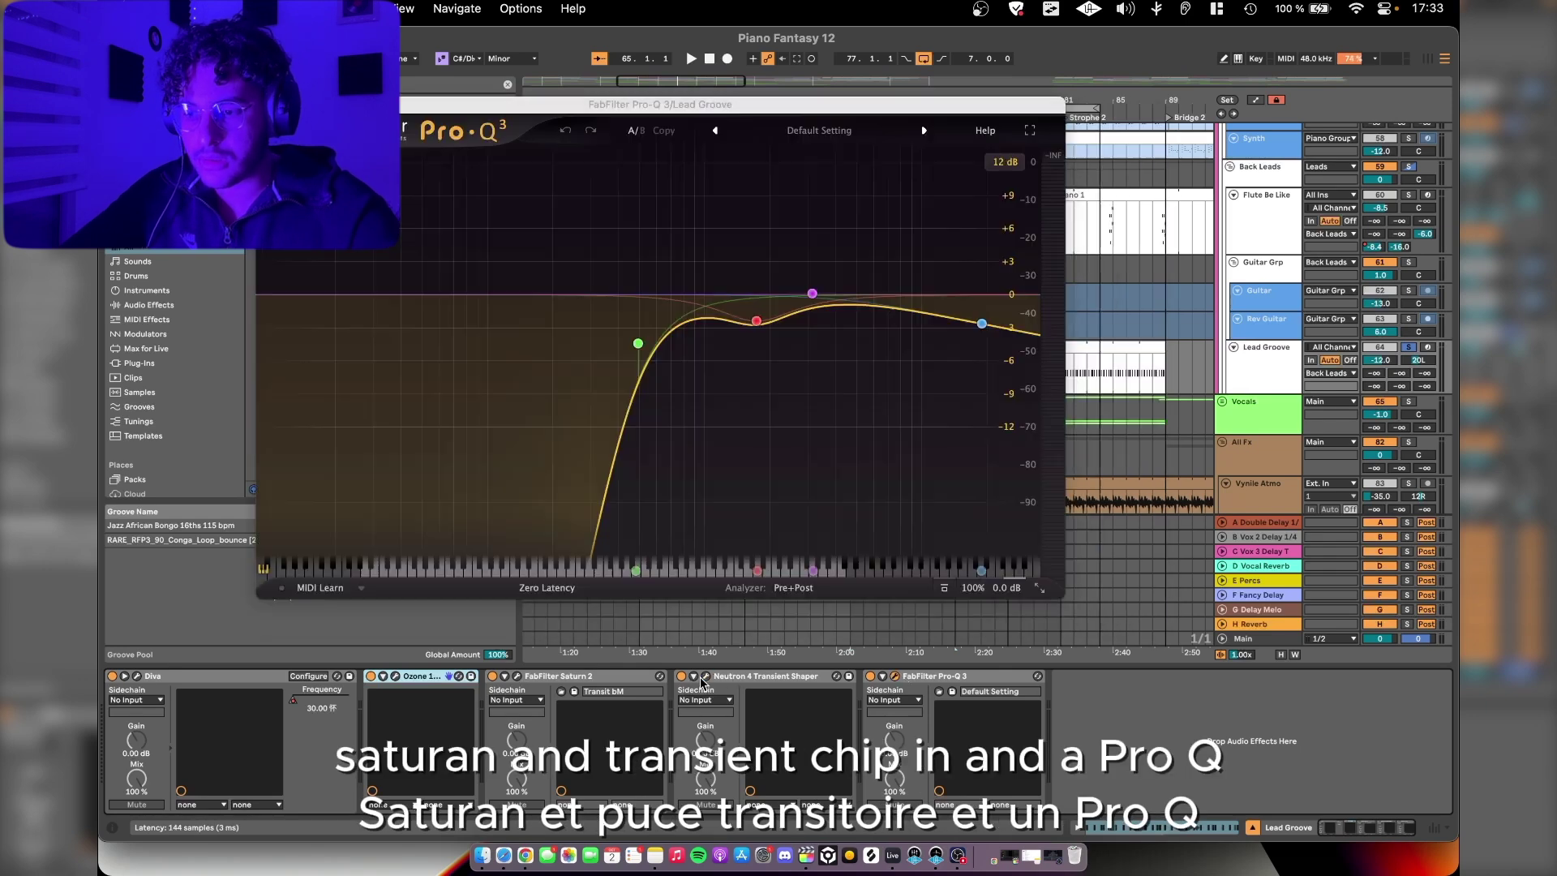
Step: View the Diva instrument on the Lead Groove track and play its clip from bar 65
{"action": "left_click", "coordinate": [138, 675]}
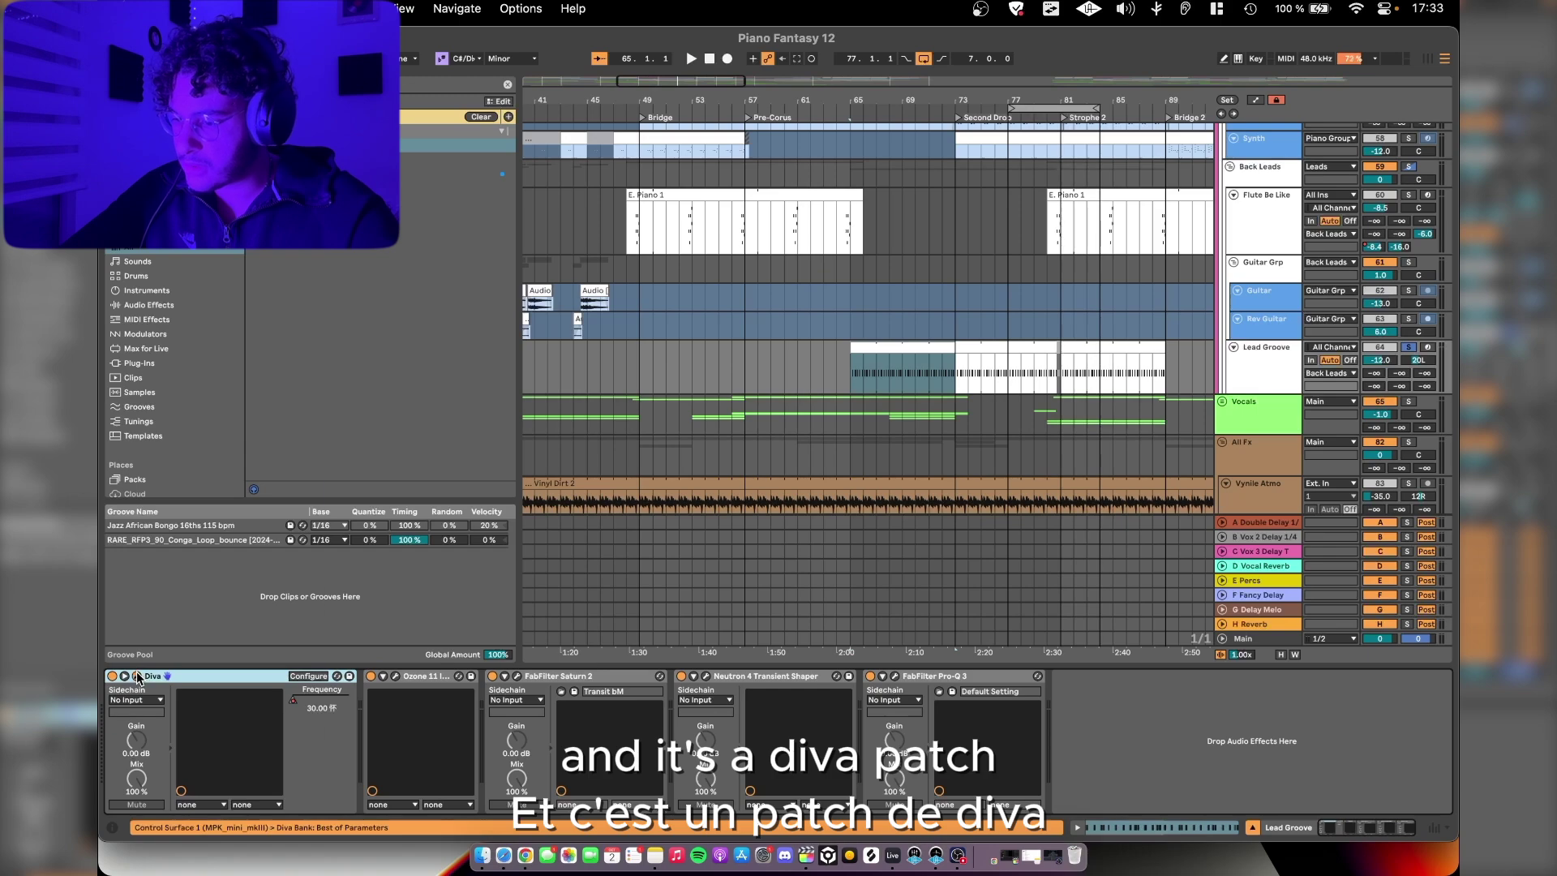
{"action": "left_click", "coordinate": [138, 675]}
{"action": "key", "text": "space"}
{"action": "left_click", "coordinate": [138, 675]}
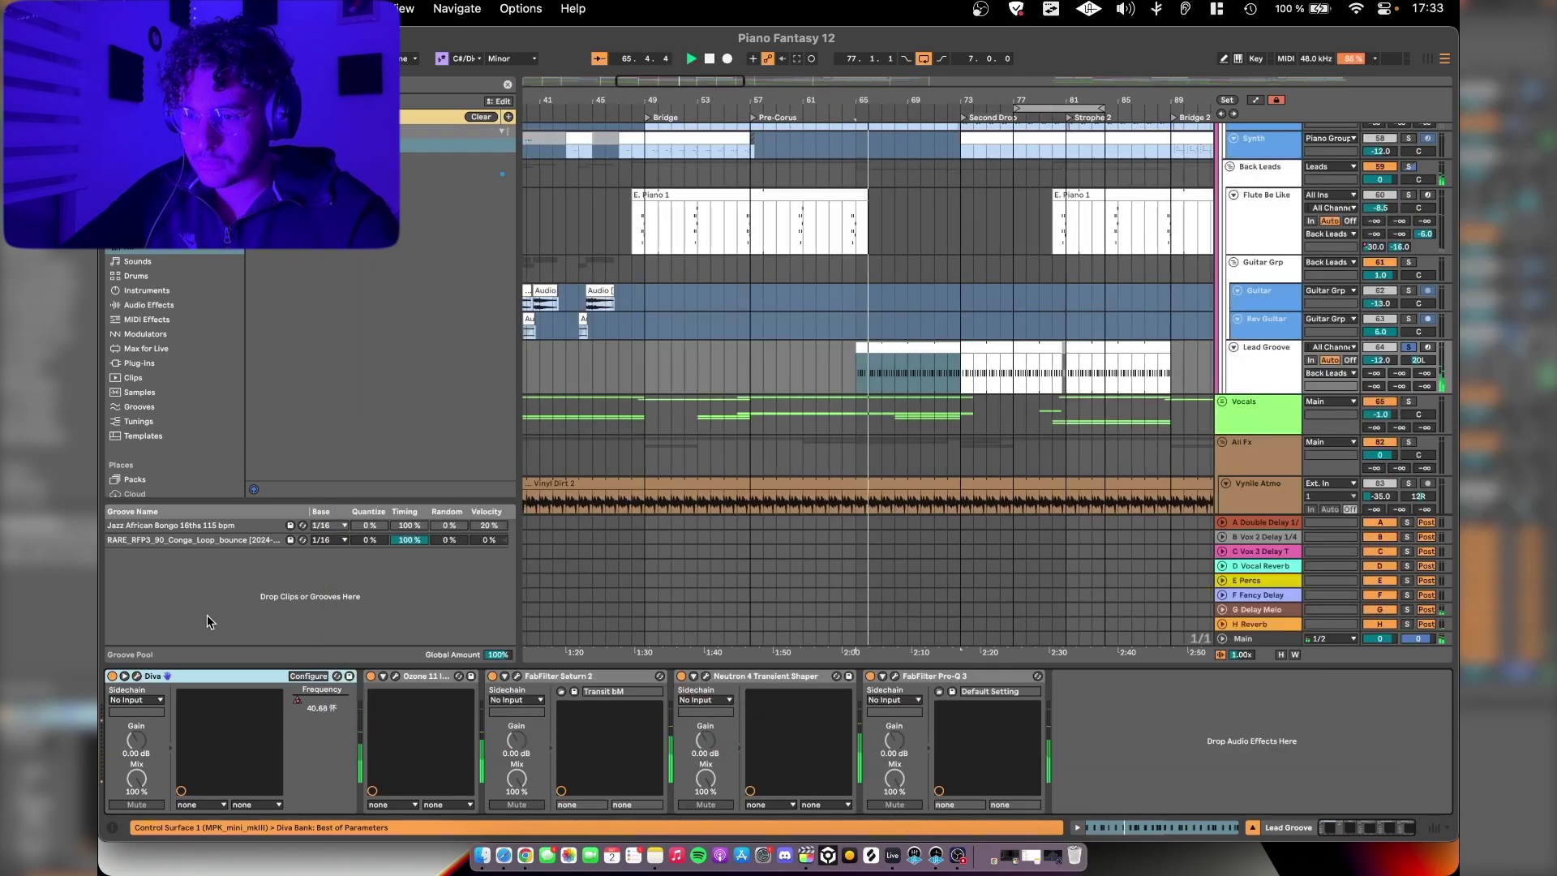
Step: Set an eight-bar loop over the Second Drop from bar 73 and show the Leads group's device chain
{"action": "scroll", "coordinate": [806, 436], "scroll_direction": "up", "scroll_amount": 5}
{"action": "left_click", "coordinate": [956, 243]}
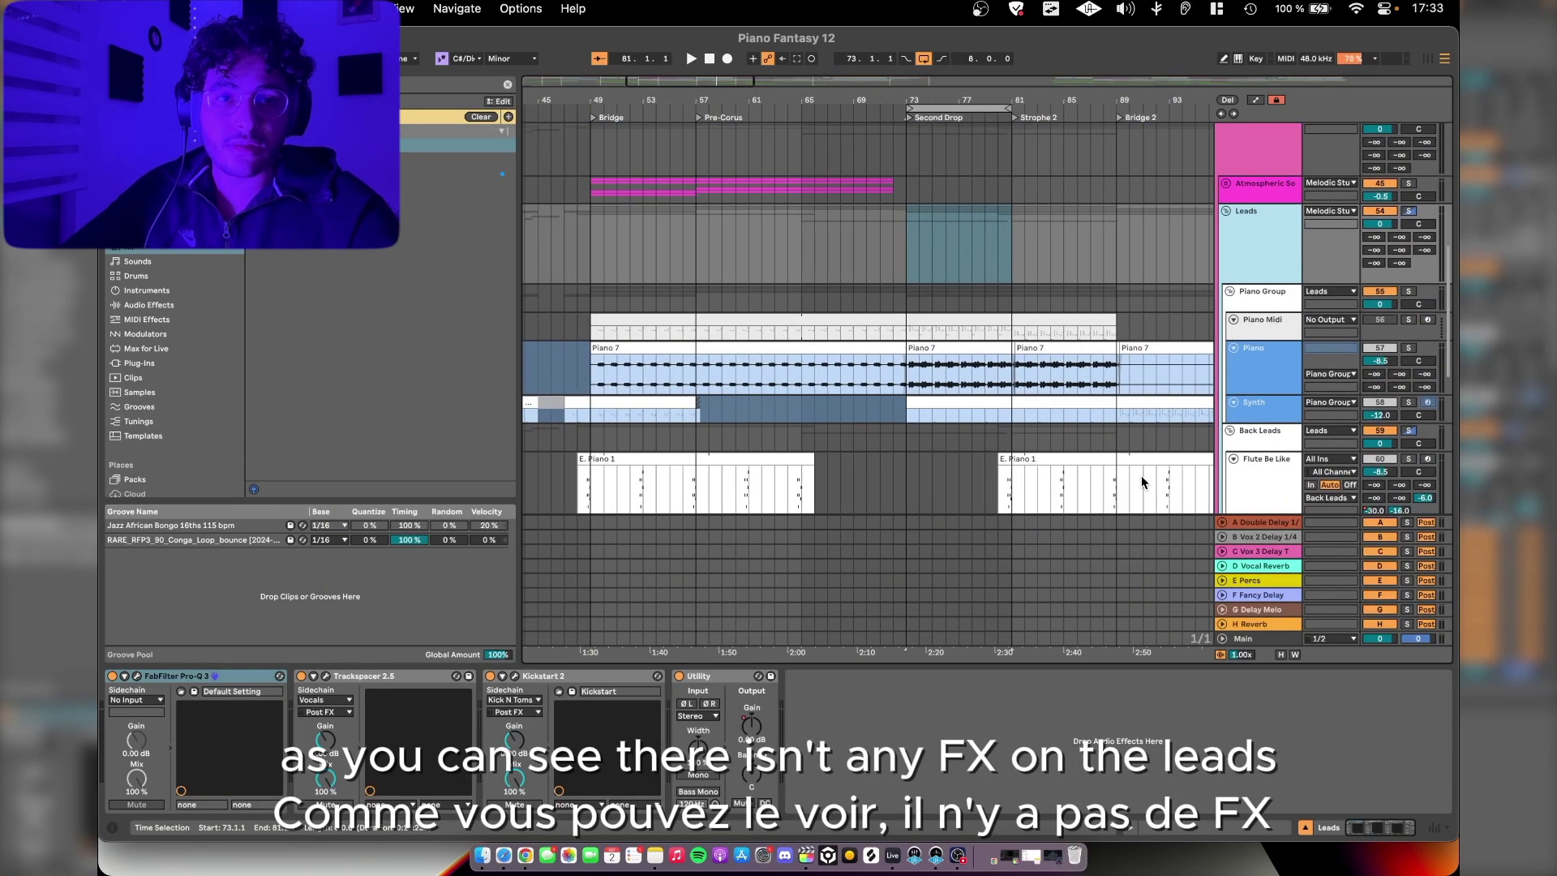
{"action": "scroll", "coordinate": [1141, 482], "scroll_direction": "down", "scroll_amount": 2}
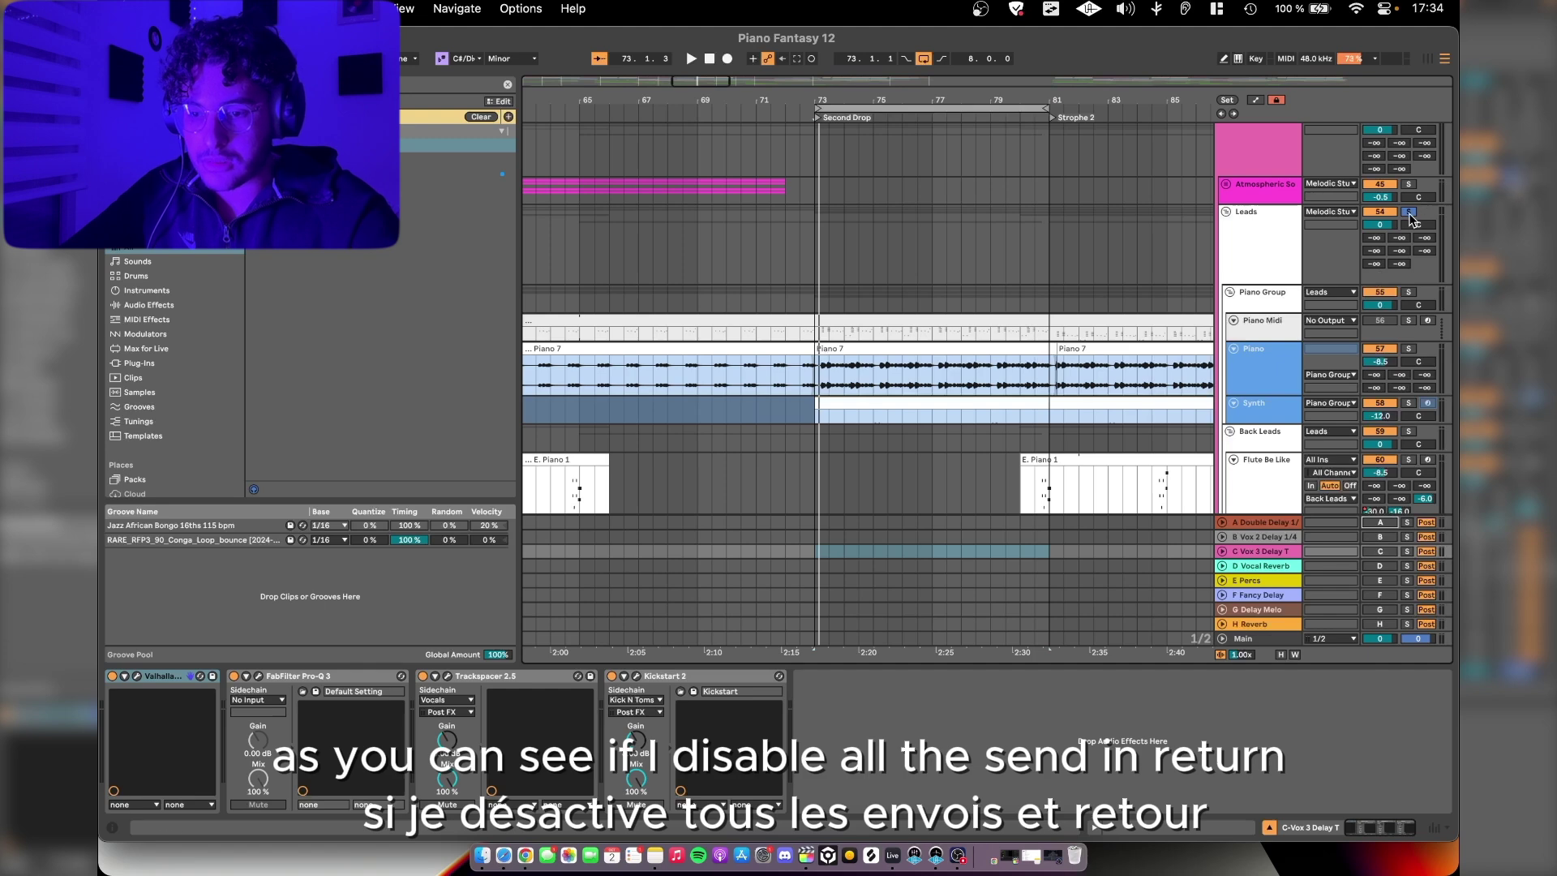
Step: Play the soloed Leads group from bar 73 with all return tracks turned off
{"action": "scroll", "coordinate": [1133, 241], "scroll_direction": "left", "scroll_amount": 2}
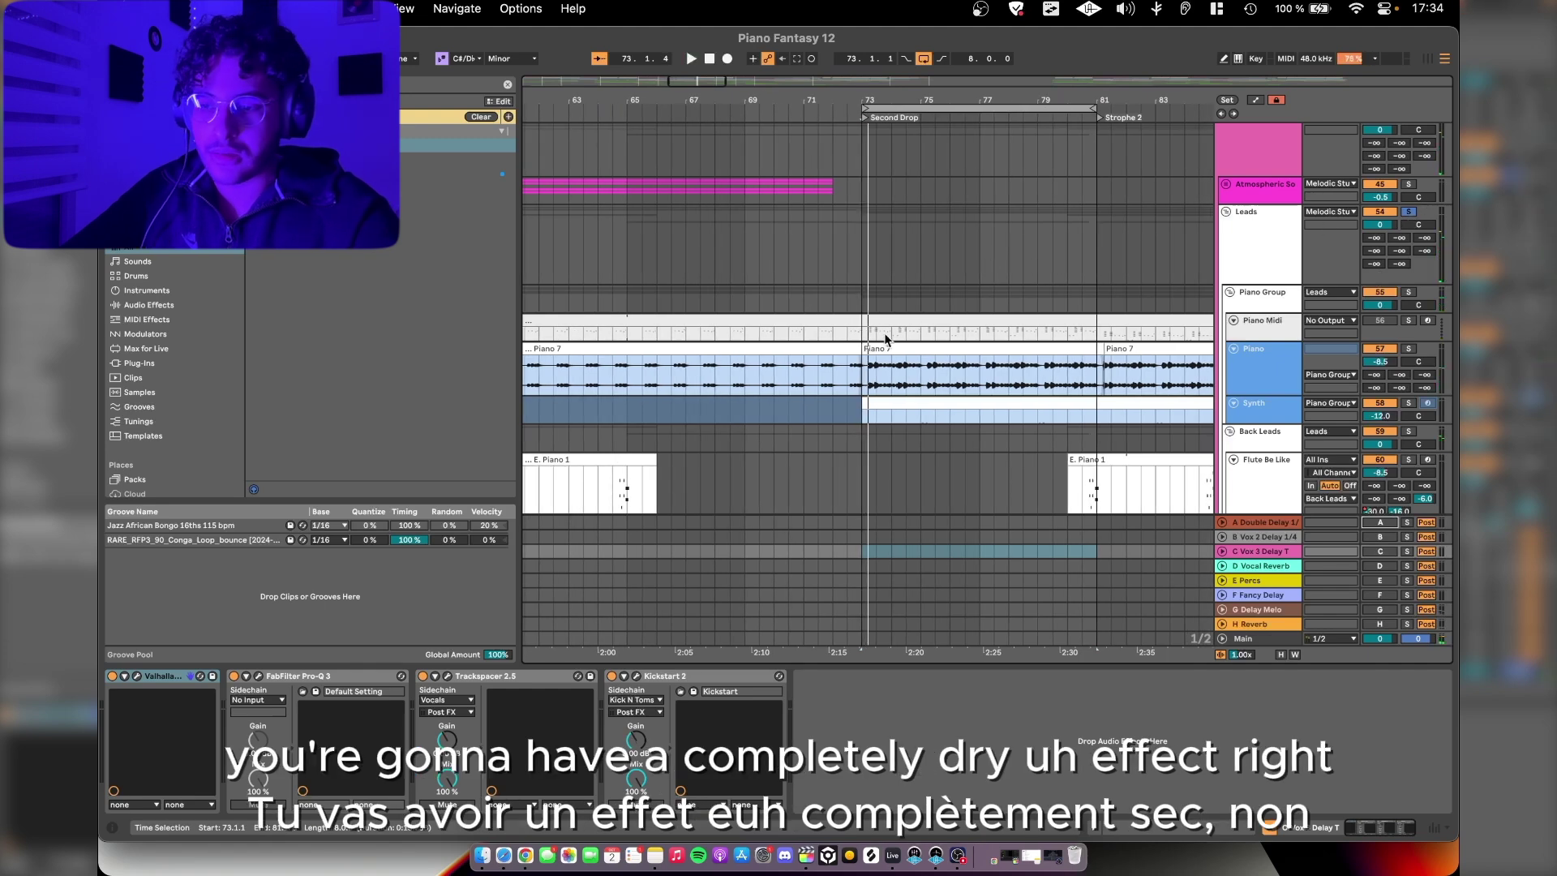
{"action": "scroll", "coordinate": [886, 338], "scroll_direction": "up", "scroll_amount": 3}
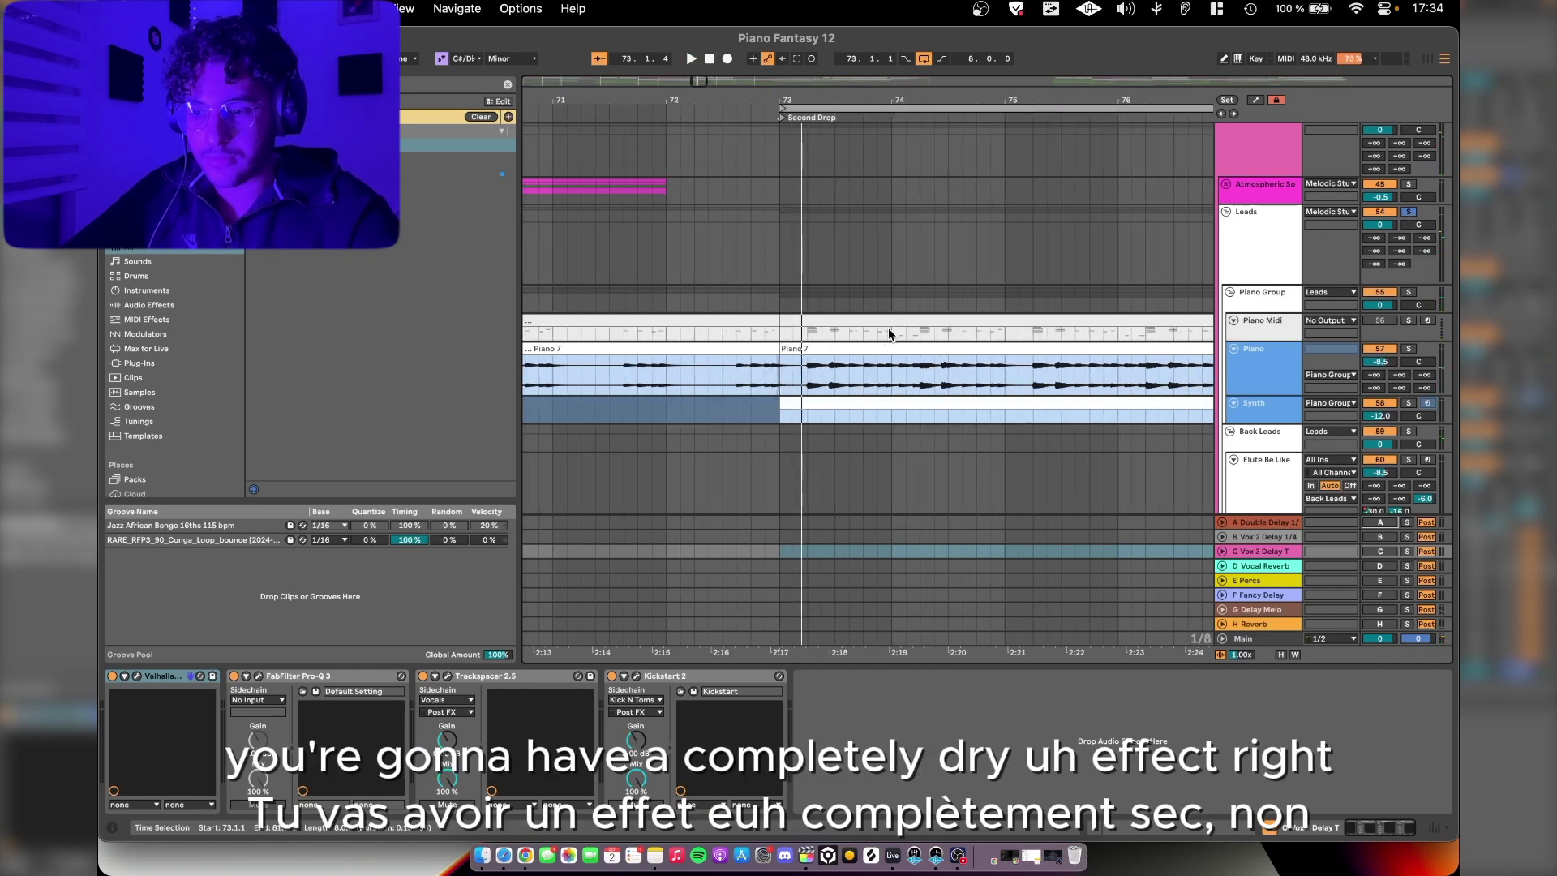
{"action": "key", "text": "space"}
{"action": "scroll", "coordinate": [888, 333], "scroll_direction": "down", "scroll_amount": 5}
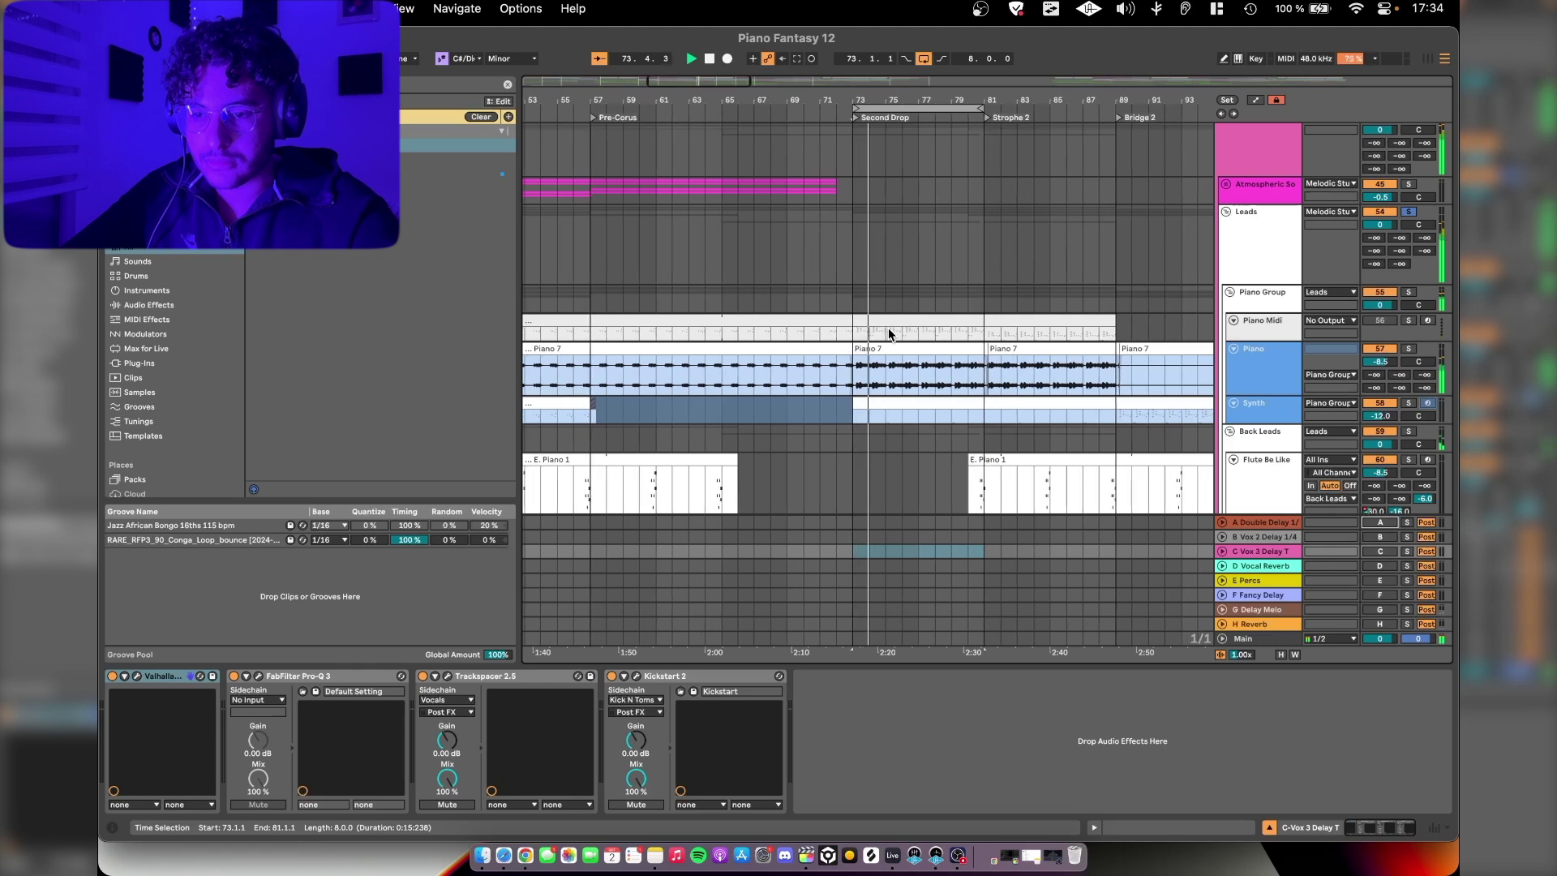
Step: Widen the track header area and solo the Fancy Delay, Delay Melo and Reverb return tracks
{"action": "key", "text": "z"}
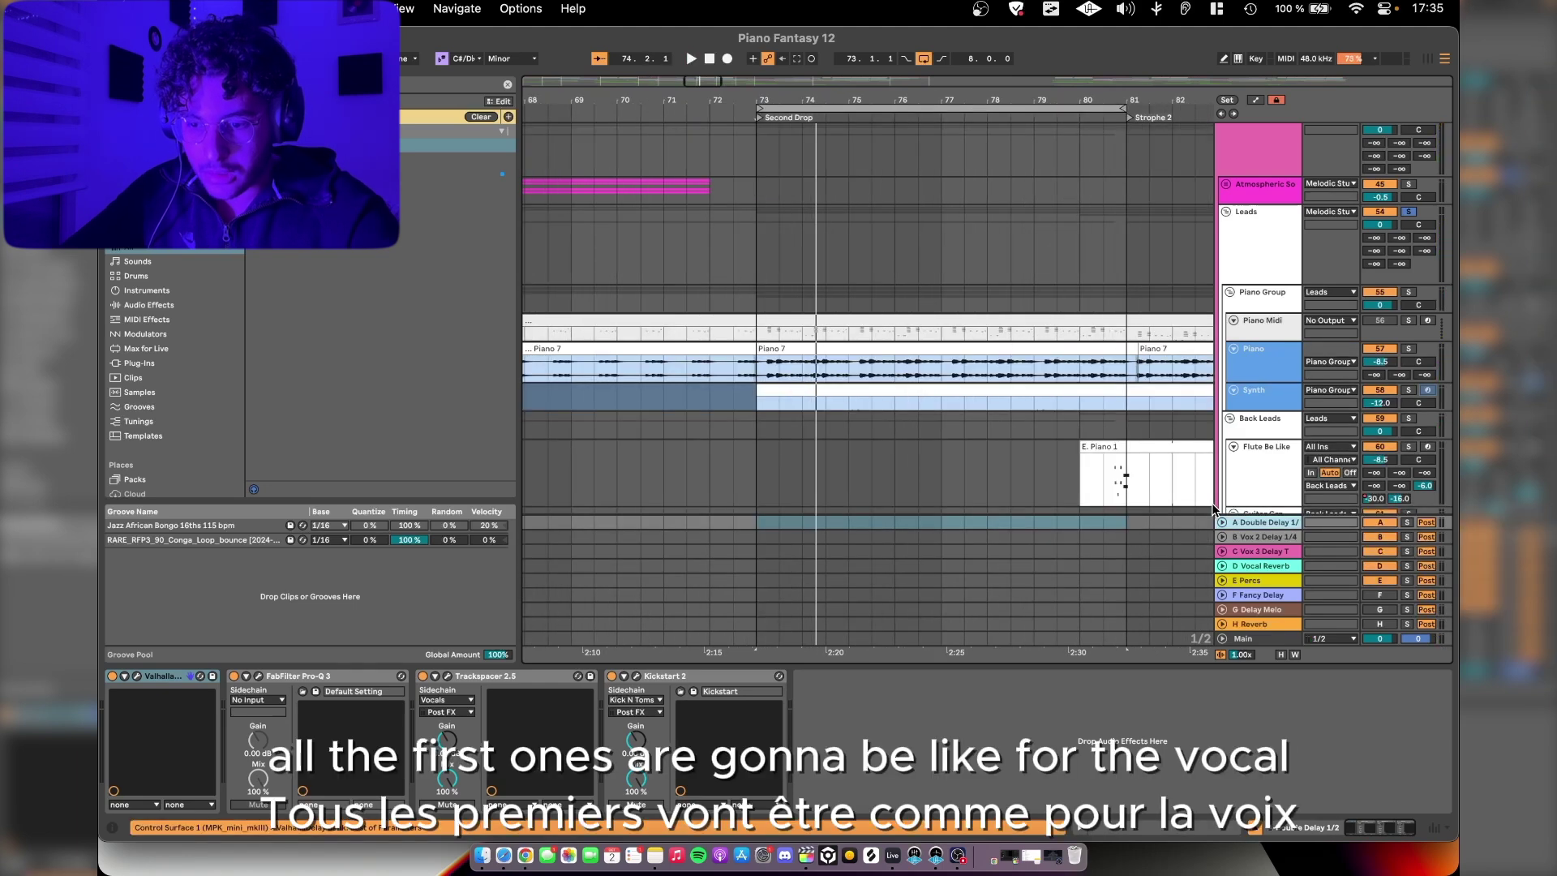
{"action": "left_click_drag", "start_coordinate": [1214, 521], "coordinate": [1177, 529]}
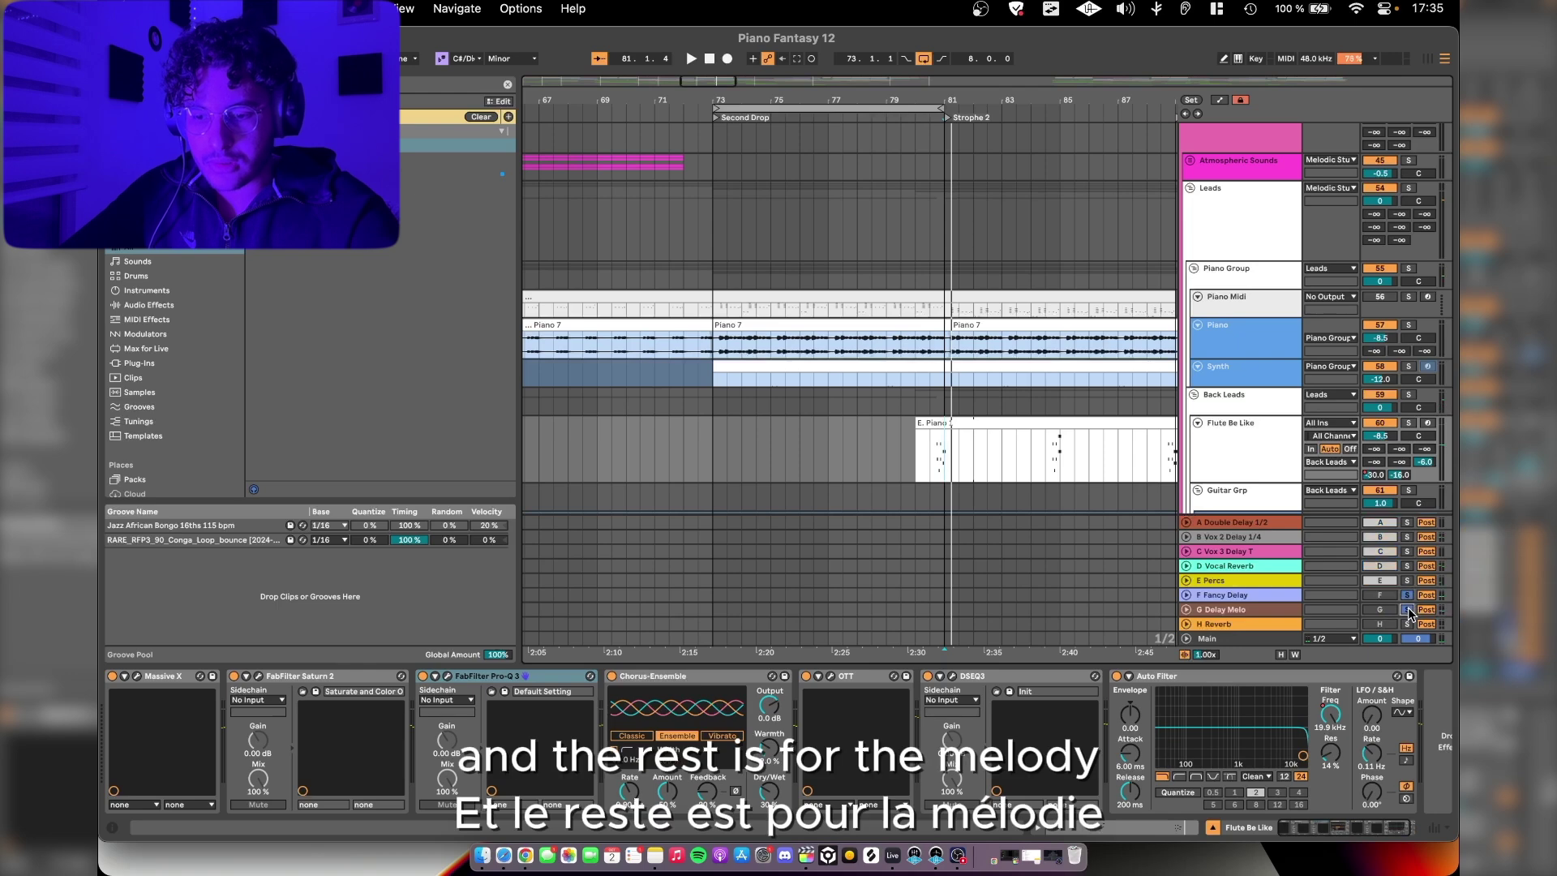
{"action": "scroll", "coordinate": [1093, 353], "scroll_direction": "up", "scroll_amount": 5}
{"action": "scroll", "coordinate": [1092, 353], "scroll_direction": "right", "scroll_amount": 2}
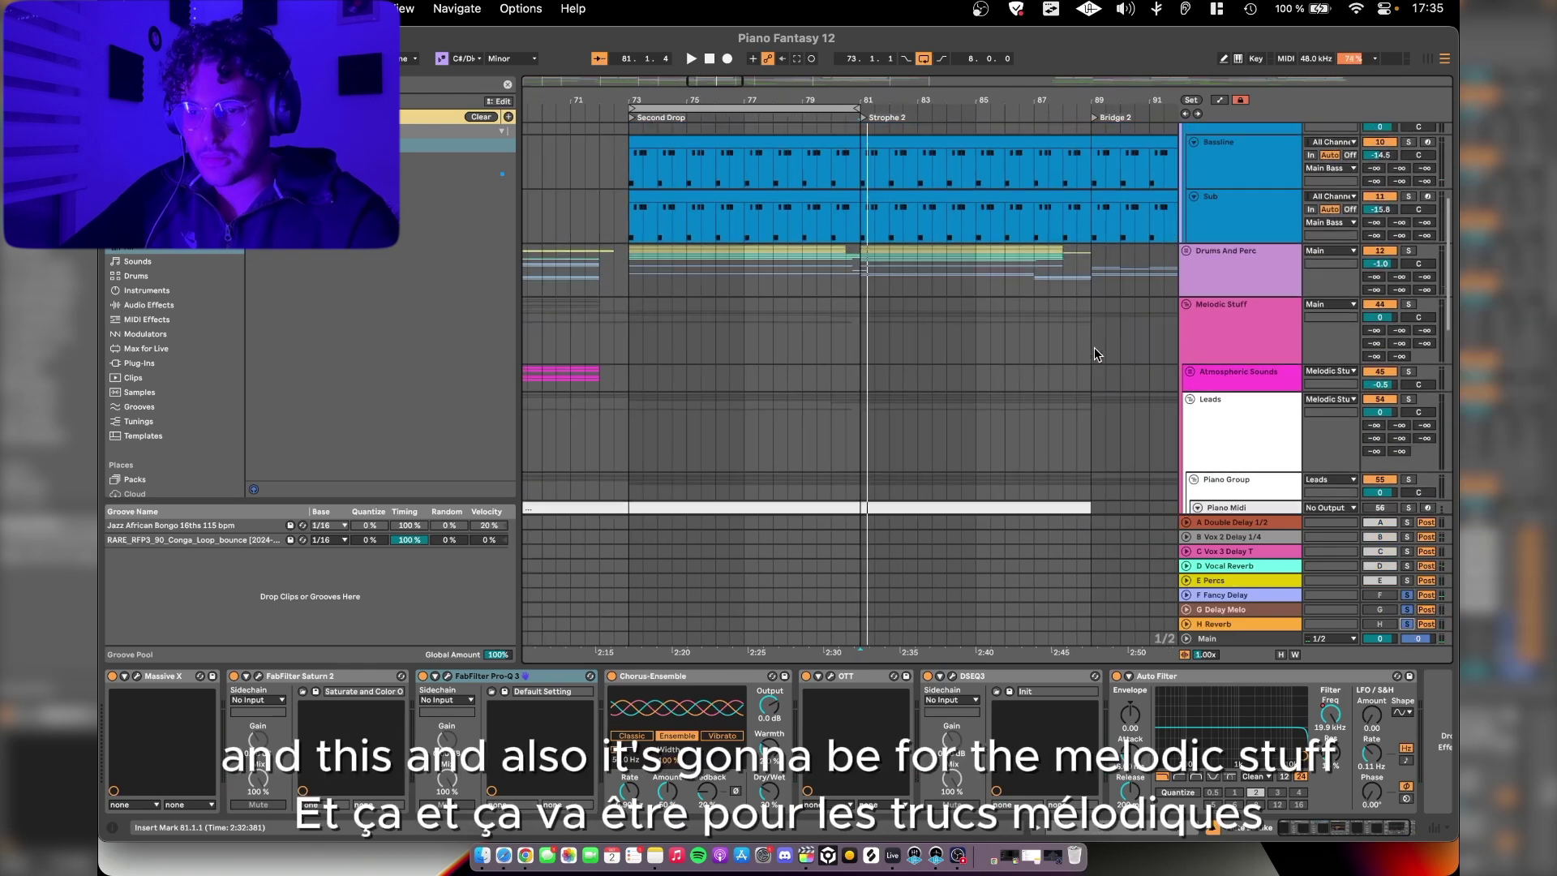
{"action": "scroll", "coordinate": [1211, 335], "scroll_direction": "down", "scroll_amount": 10}
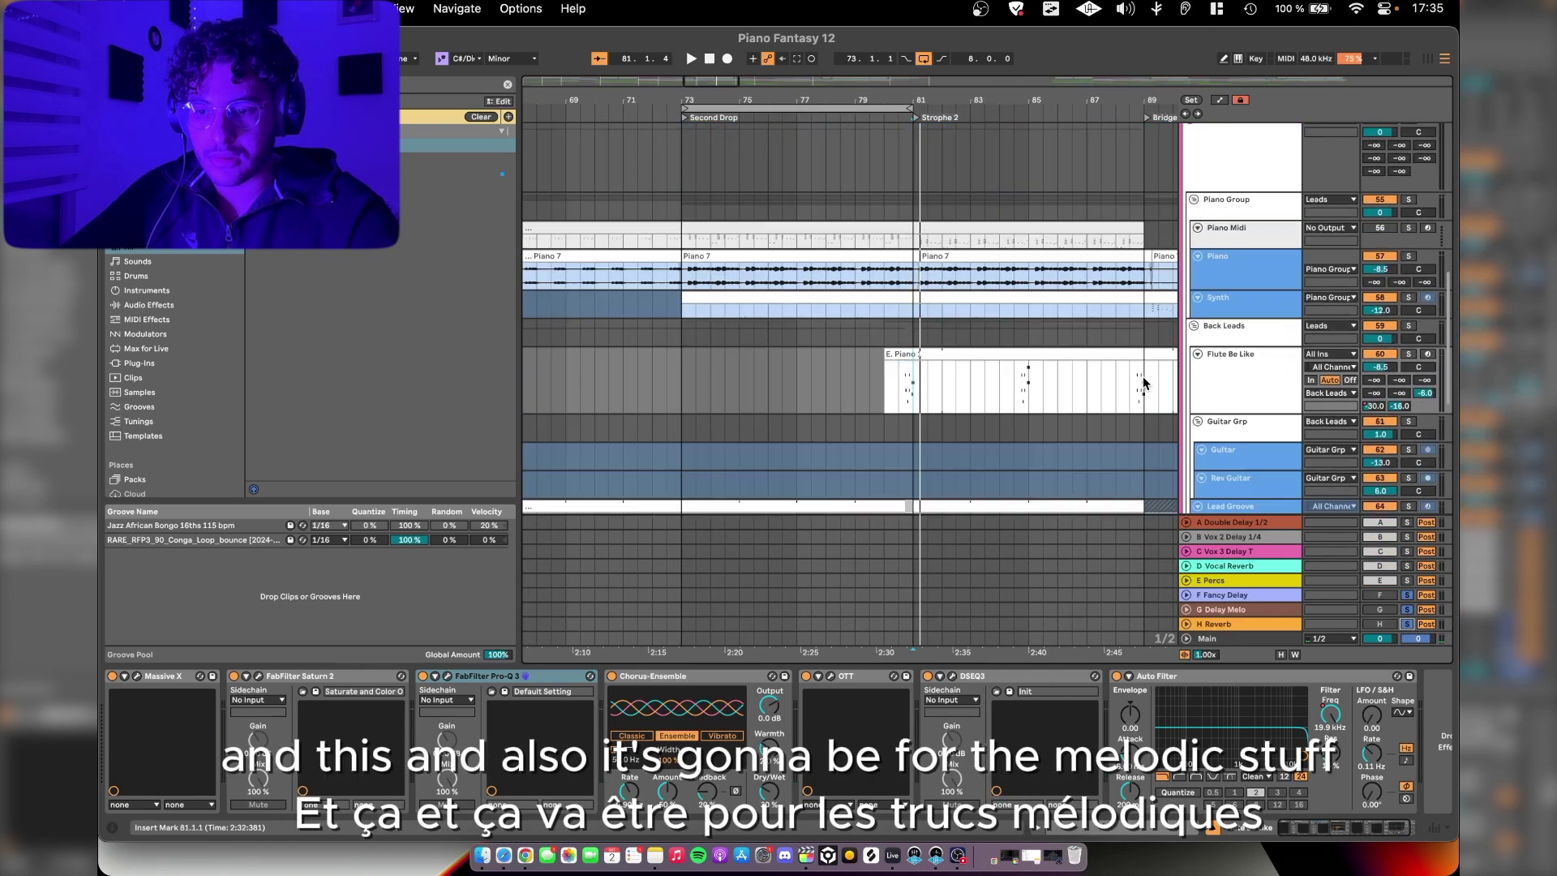
Step: Turn the Fancy Delay, Delay Melo and Reverb returns back on while playing from bar 81, and unsolo them
{"action": "key", "text": "space"}
{"action": "scroll", "coordinate": [1009, 361], "scroll_direction": "down", "scroll_amount": 2}
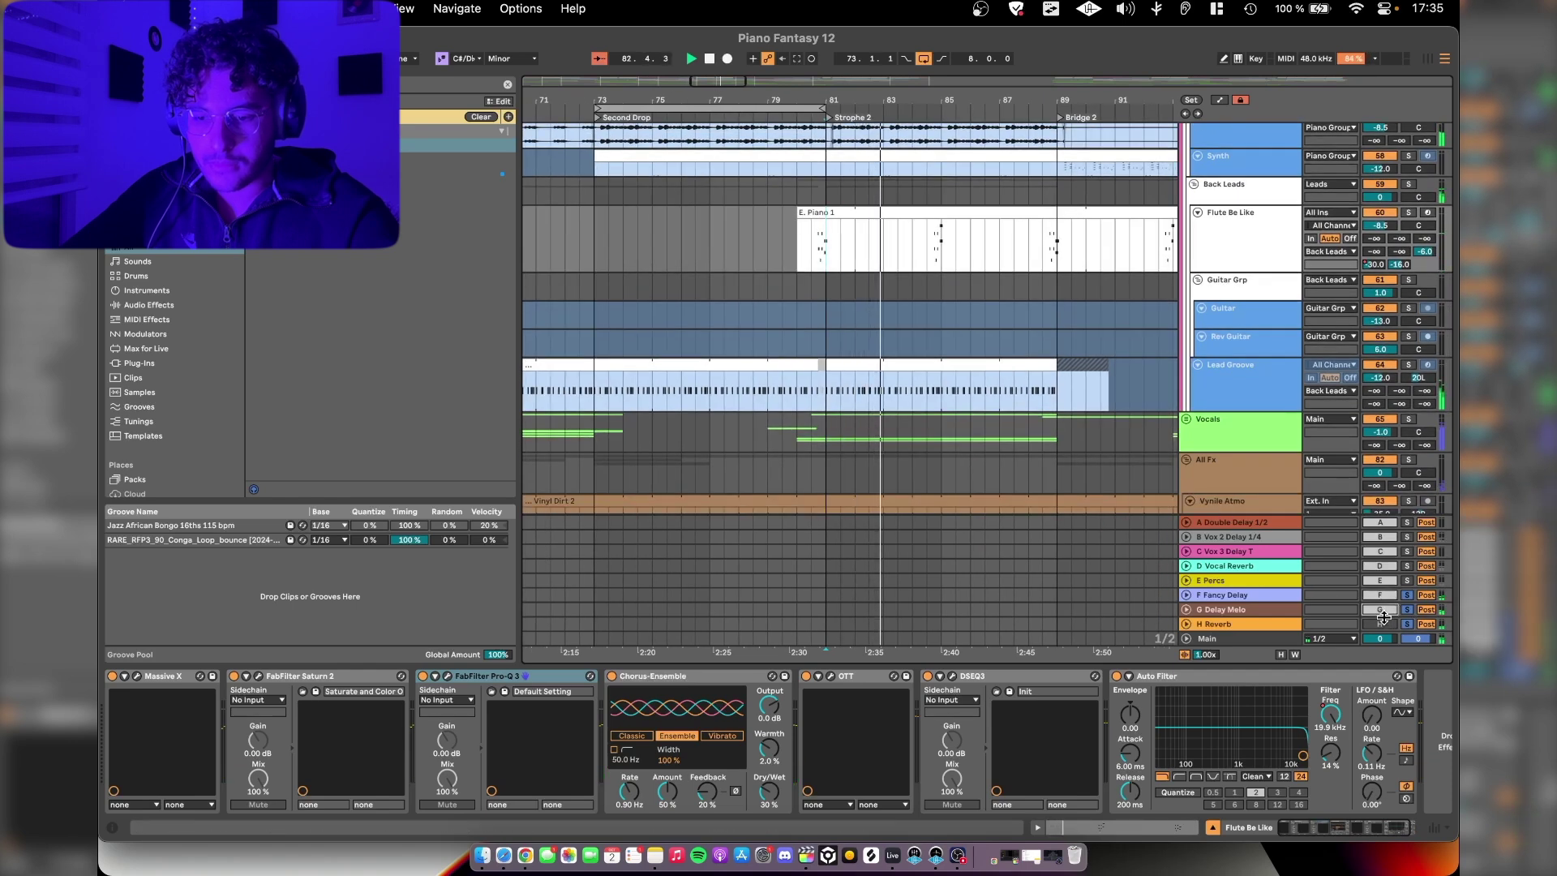
{"action": "left_click", "coordinate": [1378, 623]}
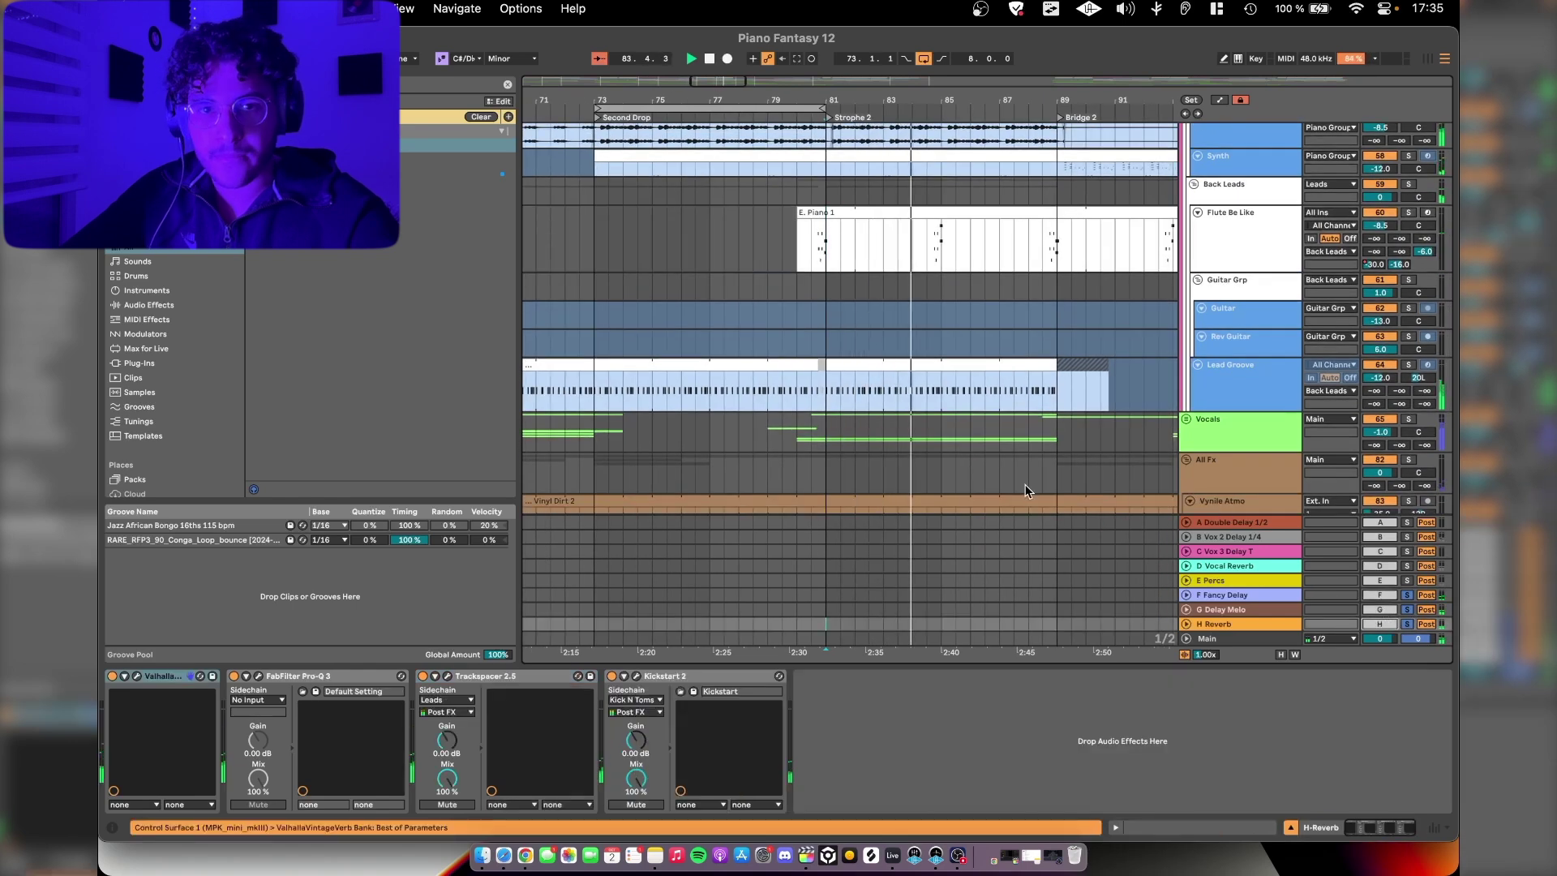
{"action": "left_click", "coordinate": [1357, 613]}
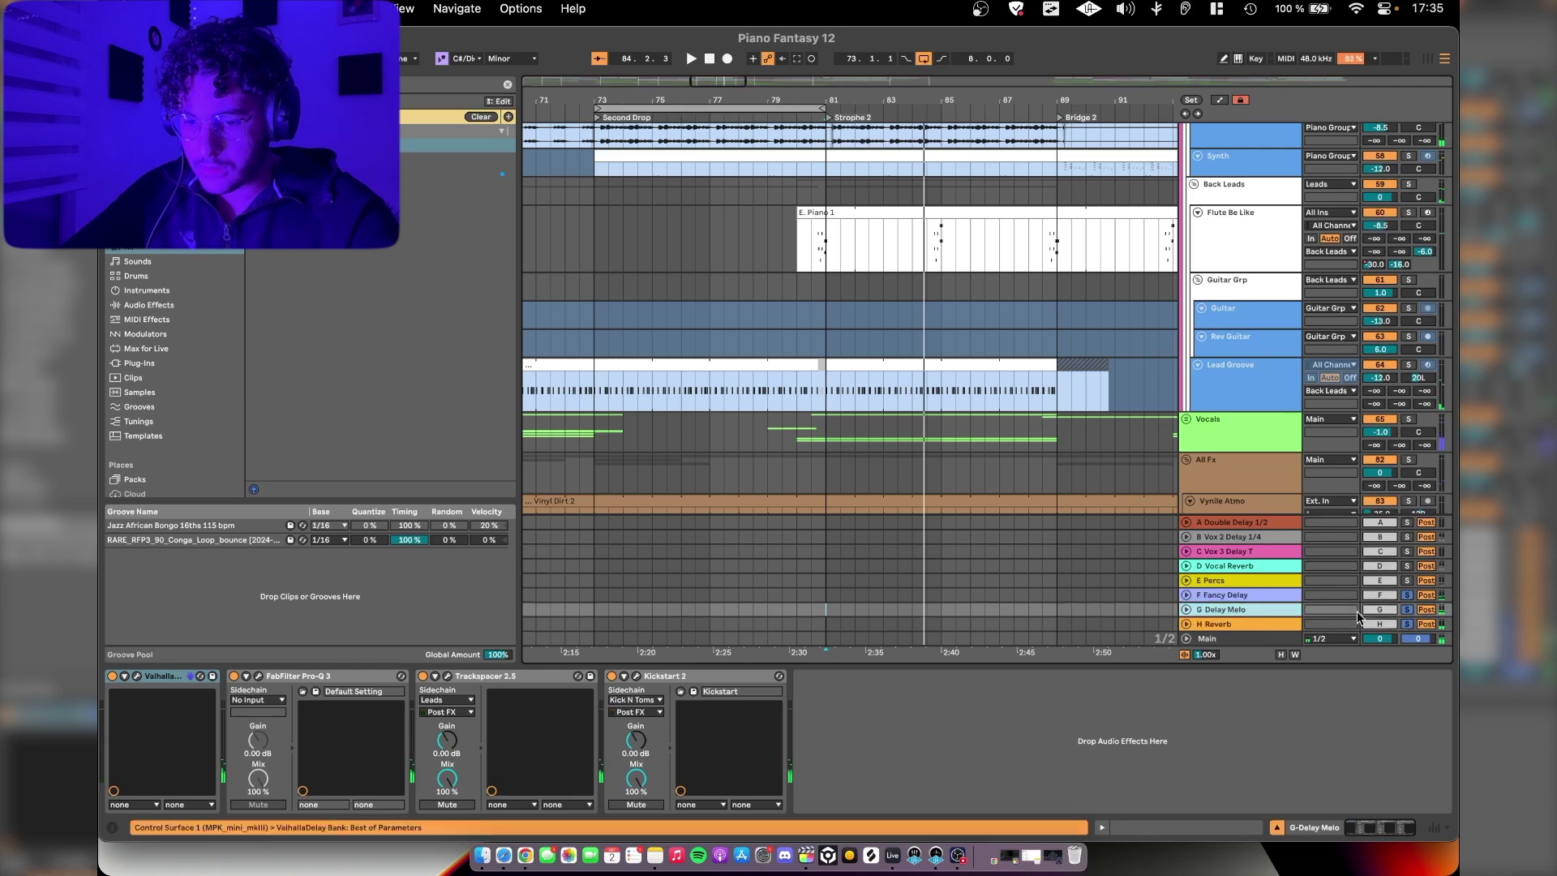
{"action": "left_click", "coordinate": [1407, 624]}
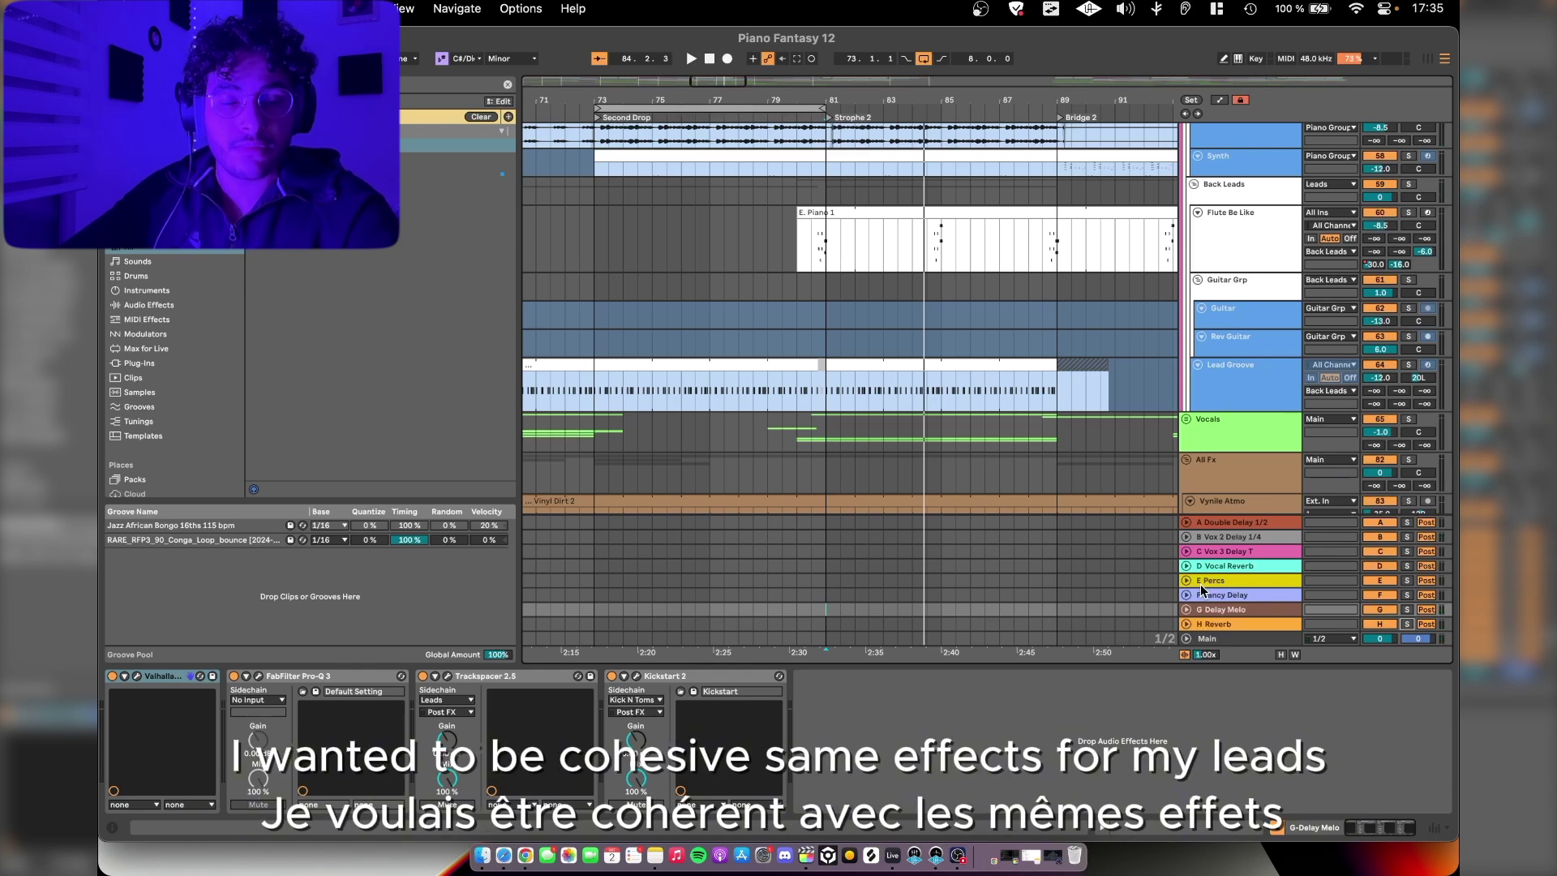
Step: Solo the Fancy Delay return track, show its device chain and start playback from bar 73
{"action": "scroll", "coordinate": [765, 406], "scroll_direction": "up", "scroll_amount": 5}
{"action": "scroll", "coordinate": [765, 405], "scroll_direction": "left", "scroll_amount": 3}
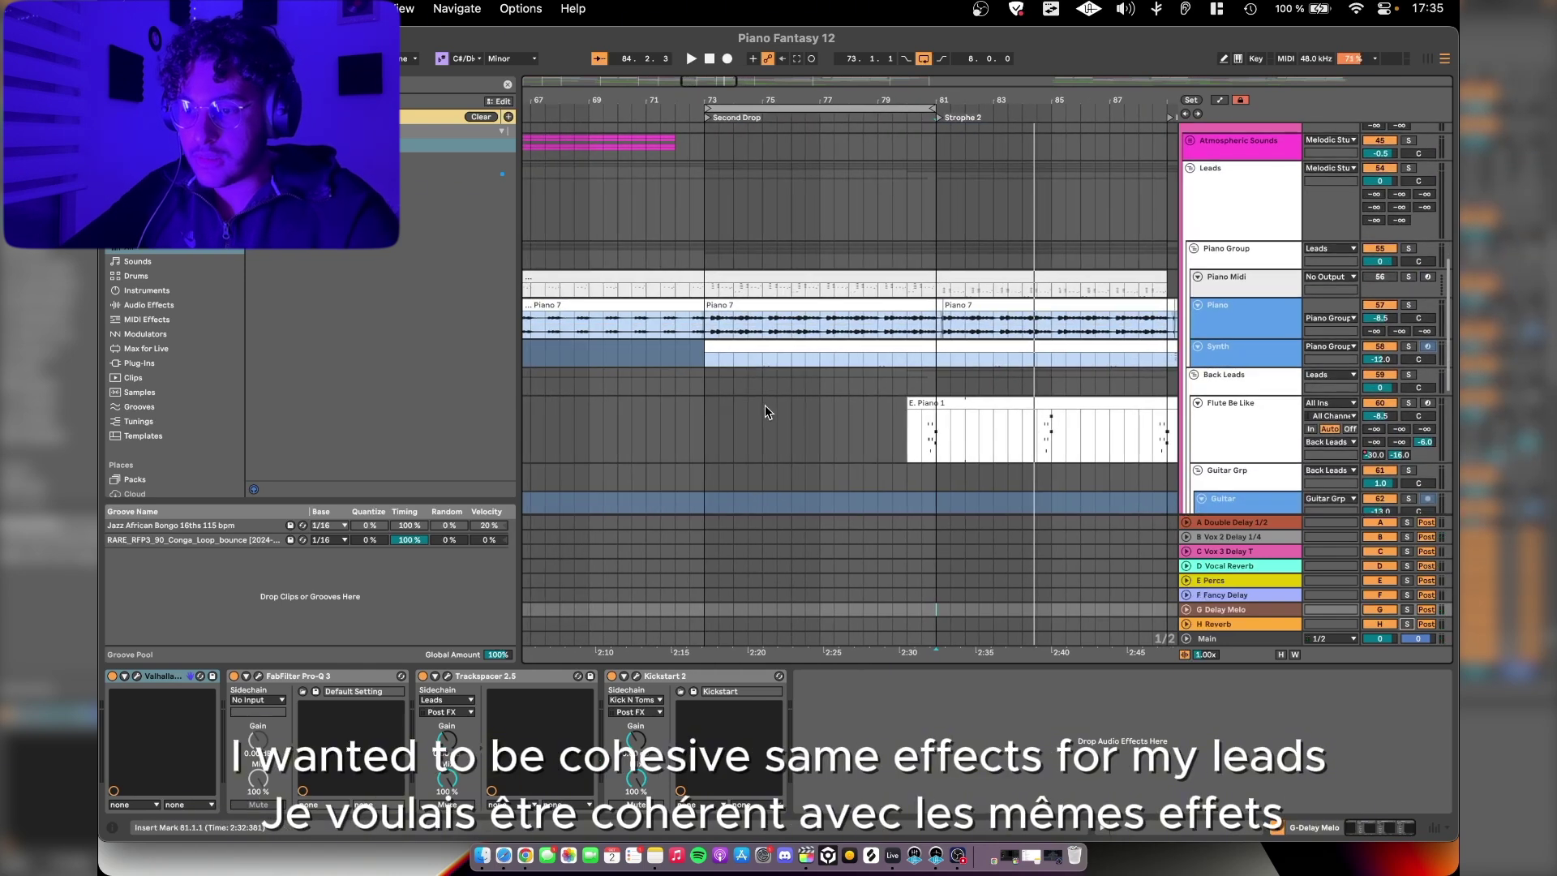
{"action": "left_click", "coordinate": [712, 345]}
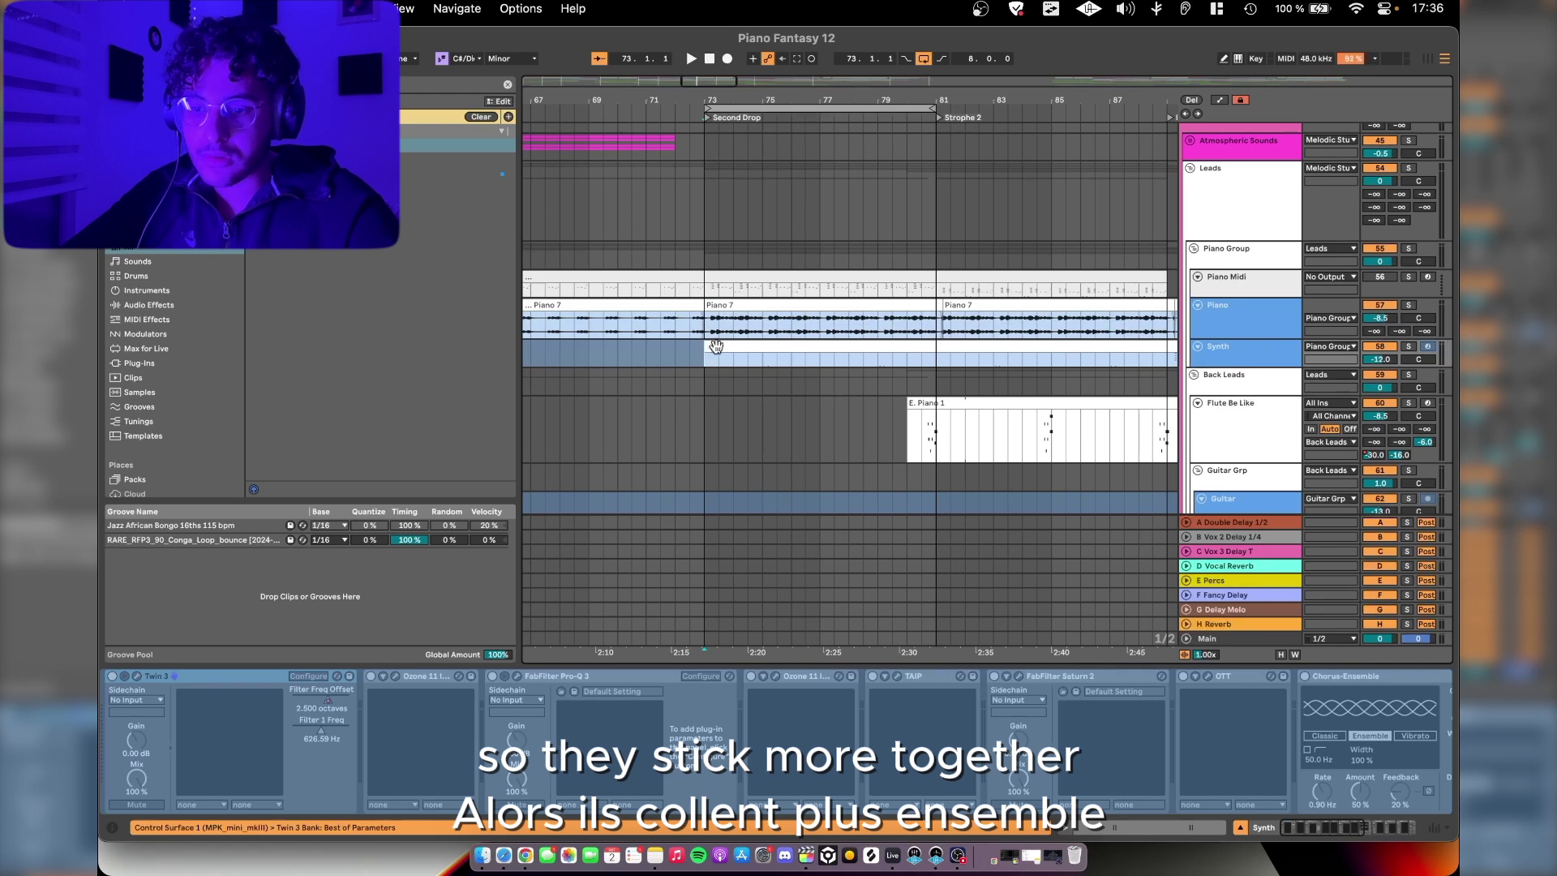
{"action": "left_click", "coordinate": [712, 594]}
{"action": "key", "text": "space"}
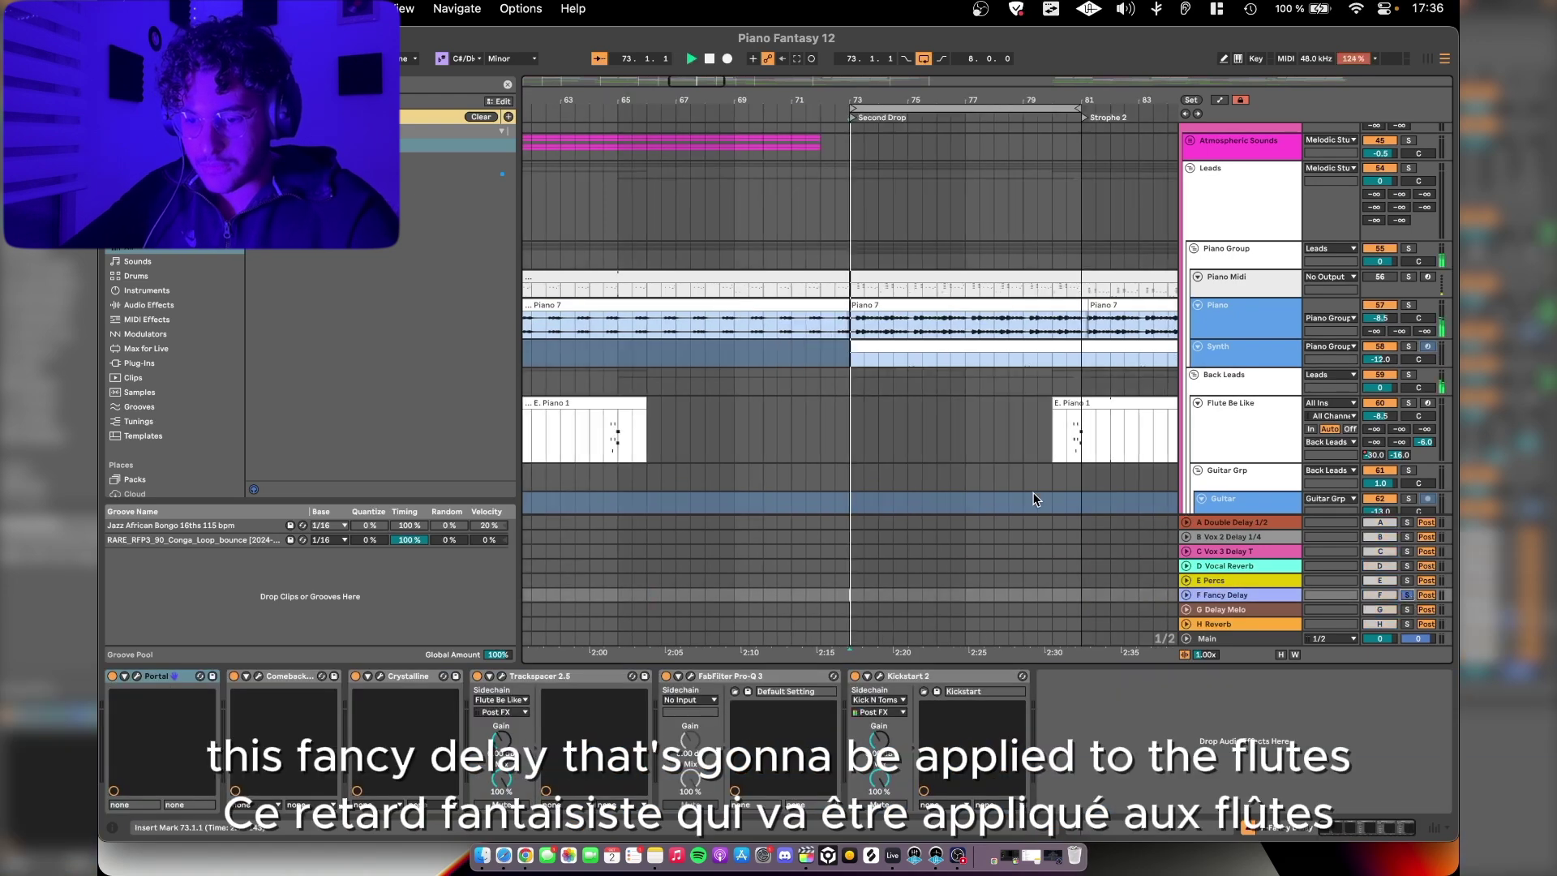
Step: Play the Flute Be Like part through the soloed Fancy Delay return and show the return's device chain
{"action": "scroll", "coordinate": [971, 396], "scroll_direction": "up", "scroll_amount": 3}
{"action": "left_click", "coordinate": [956, 421]}
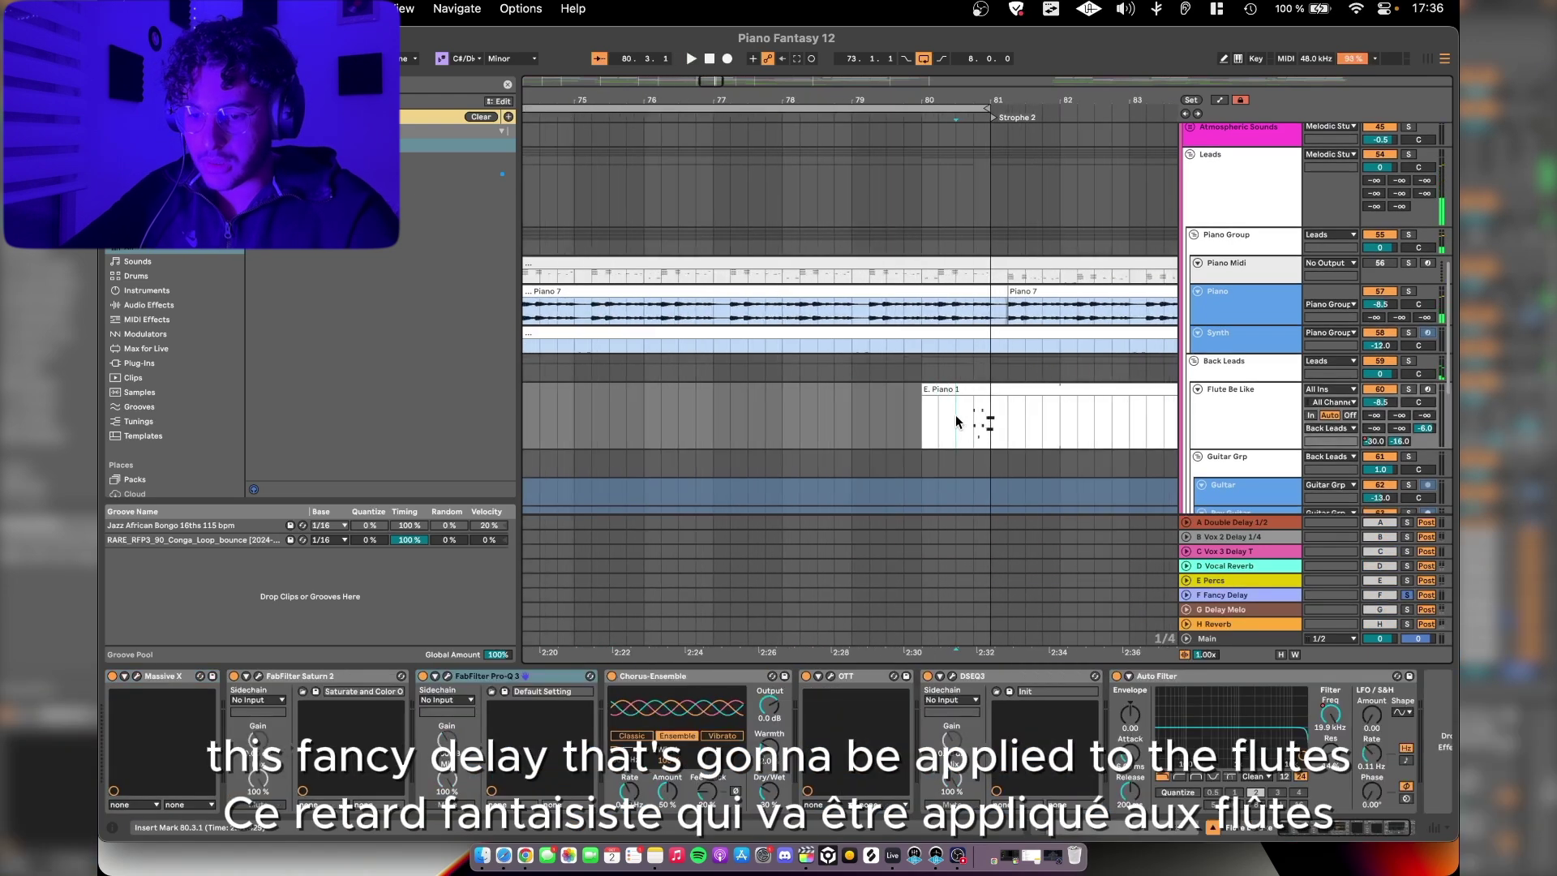
{"action": "key", "text": "space"}
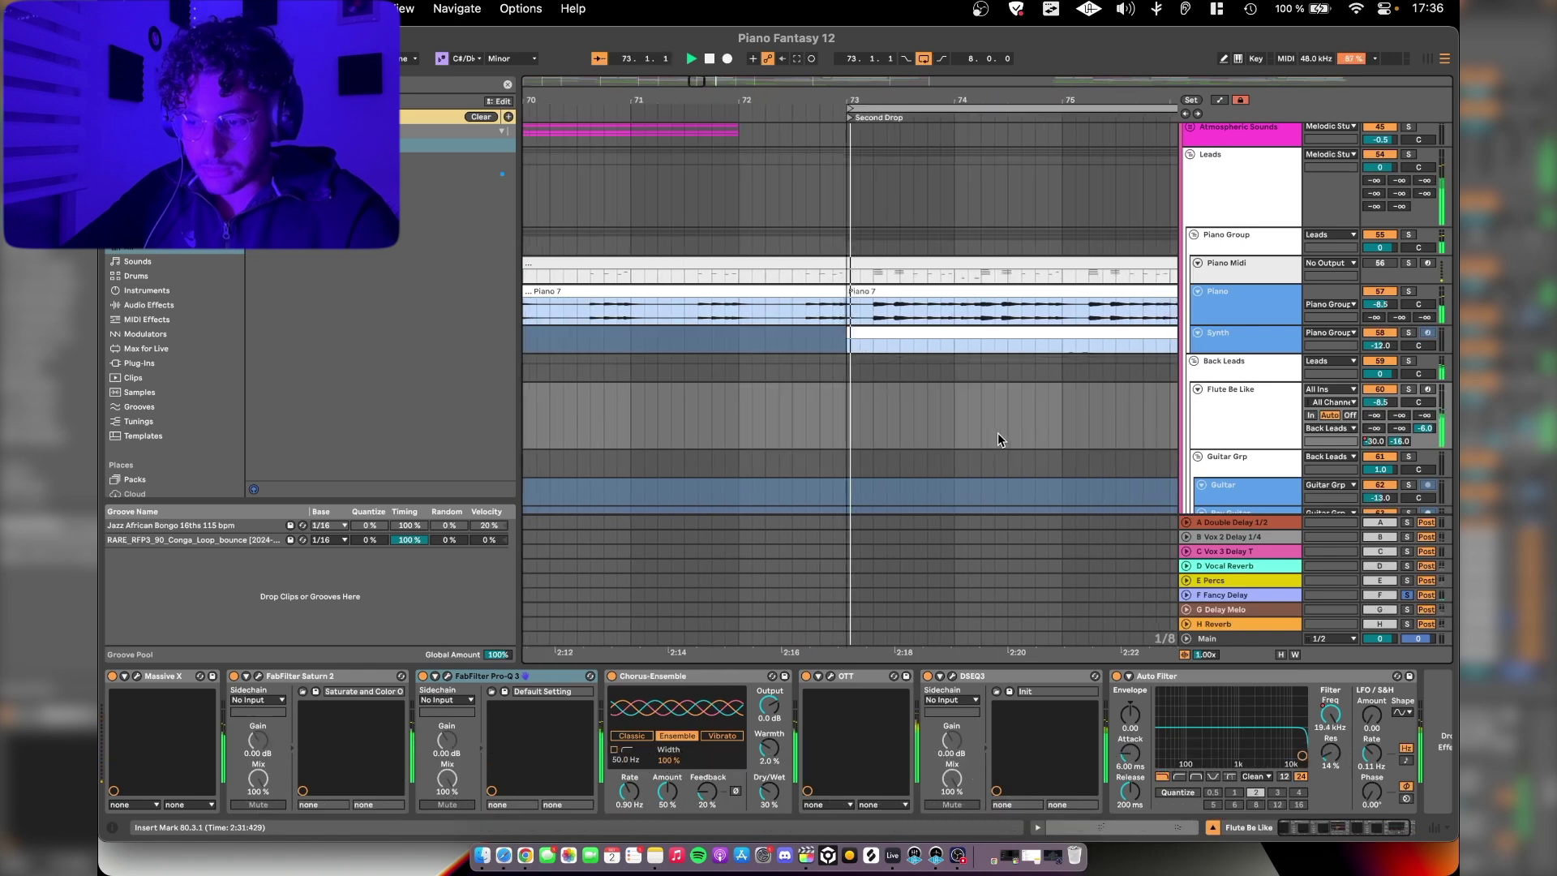
{"action": "left_click", "coordinate": [1239, 597]}
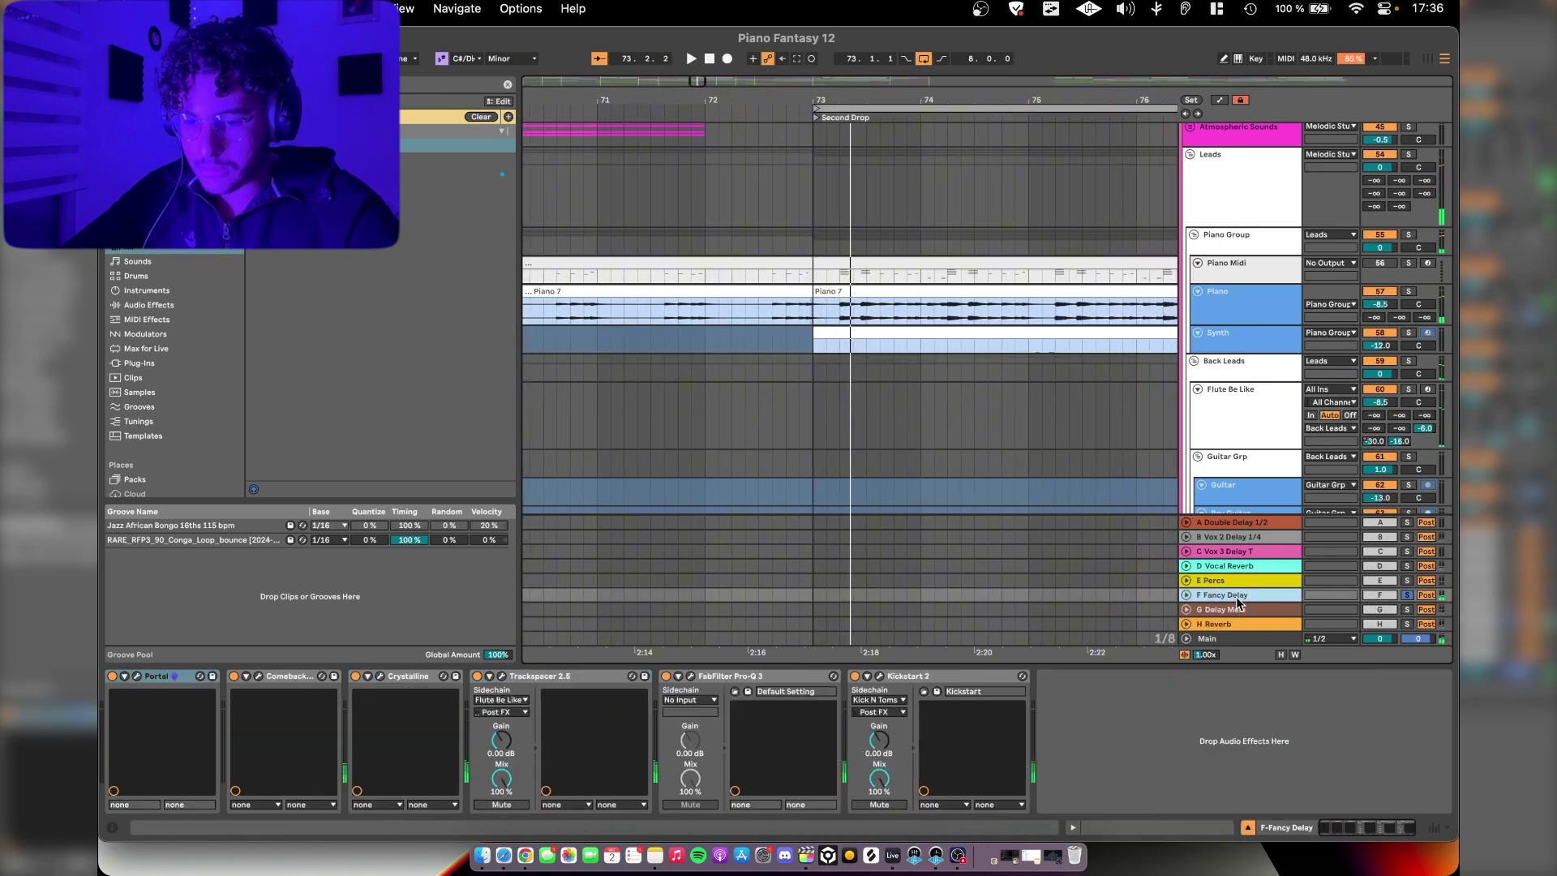
Step: Inspect the Portal, Comeback, Crystalline and Trackspacer 2.5 plug-ins on the Fancy Delay return one by one
{"action": "left_click", "coordinate": [137, 676]}
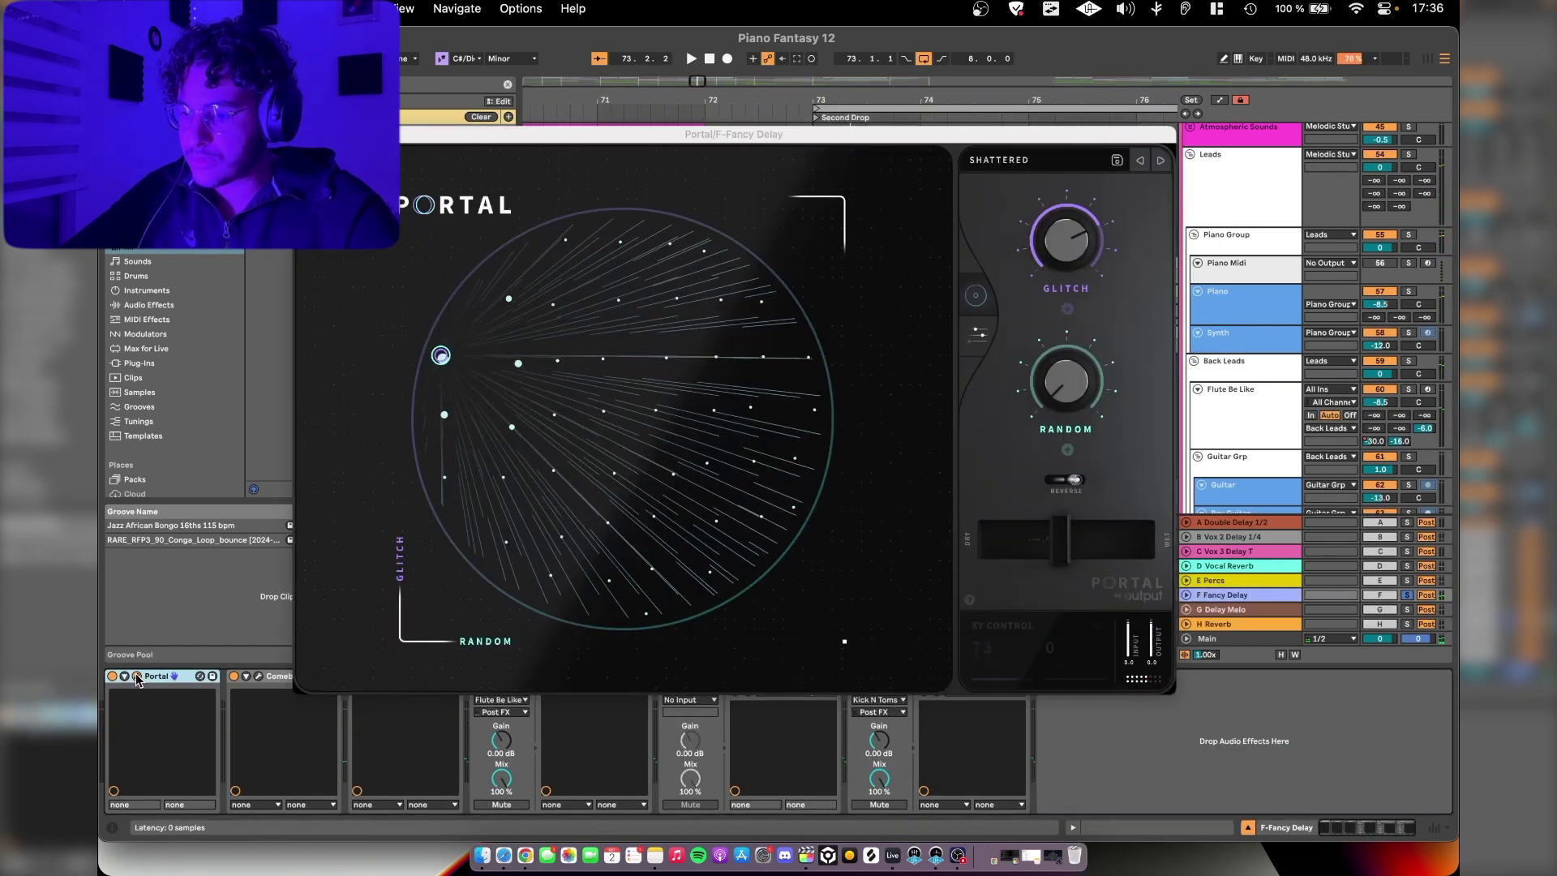
{"action": "left_click", "coordinate": [258, 675]}
{"action": "left_click", "coordinate": [258, 676]}
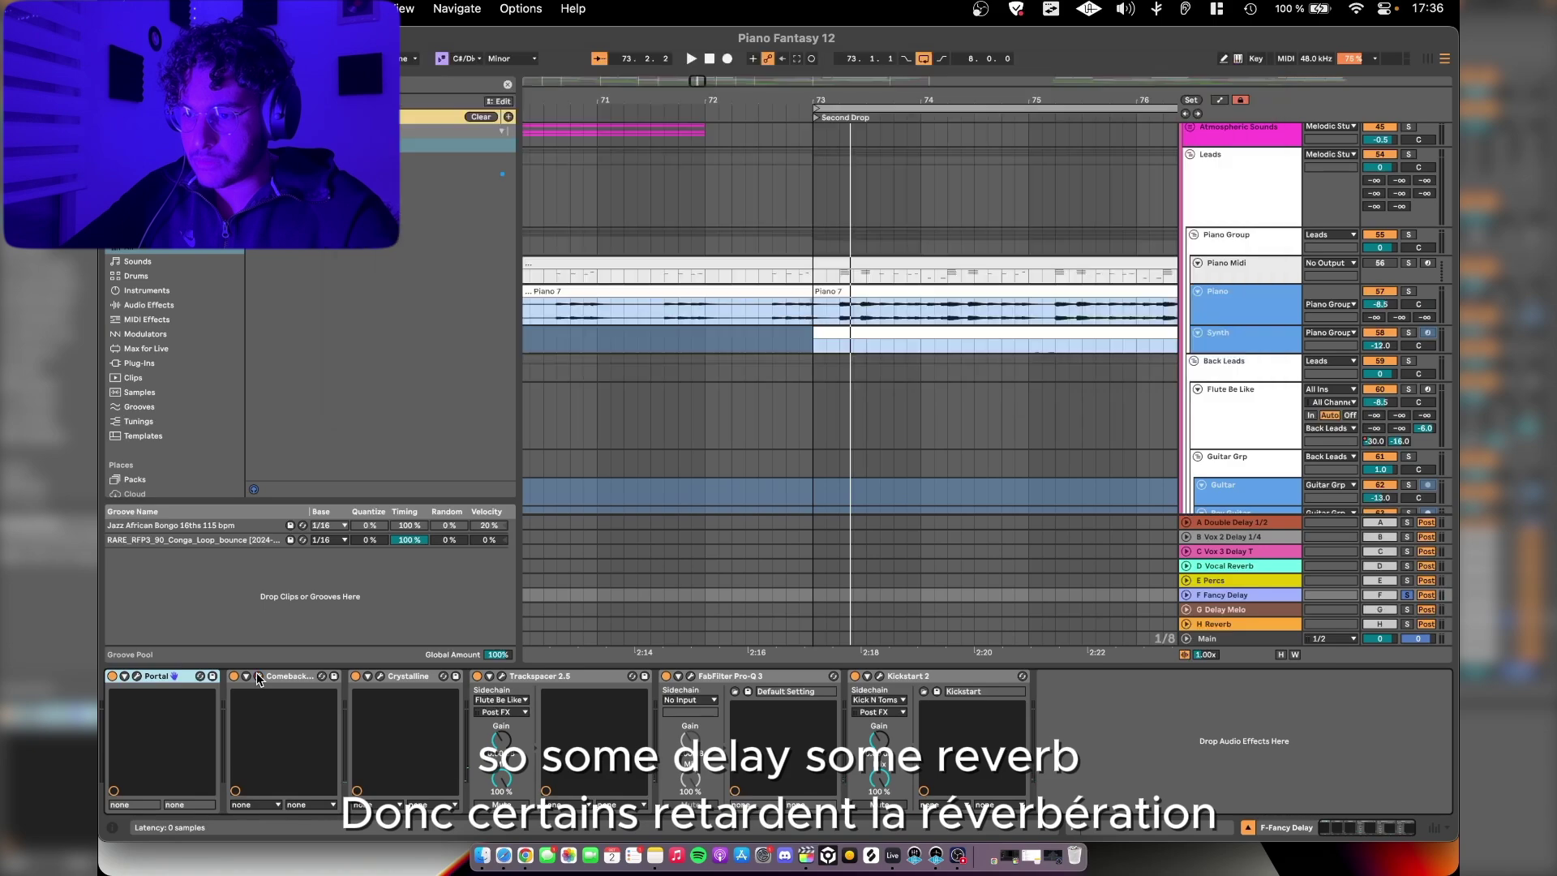
{"action": "left_click", "coordinate": [381, 677]}
{"action": "left_click", "coordinate": [382, 677]}
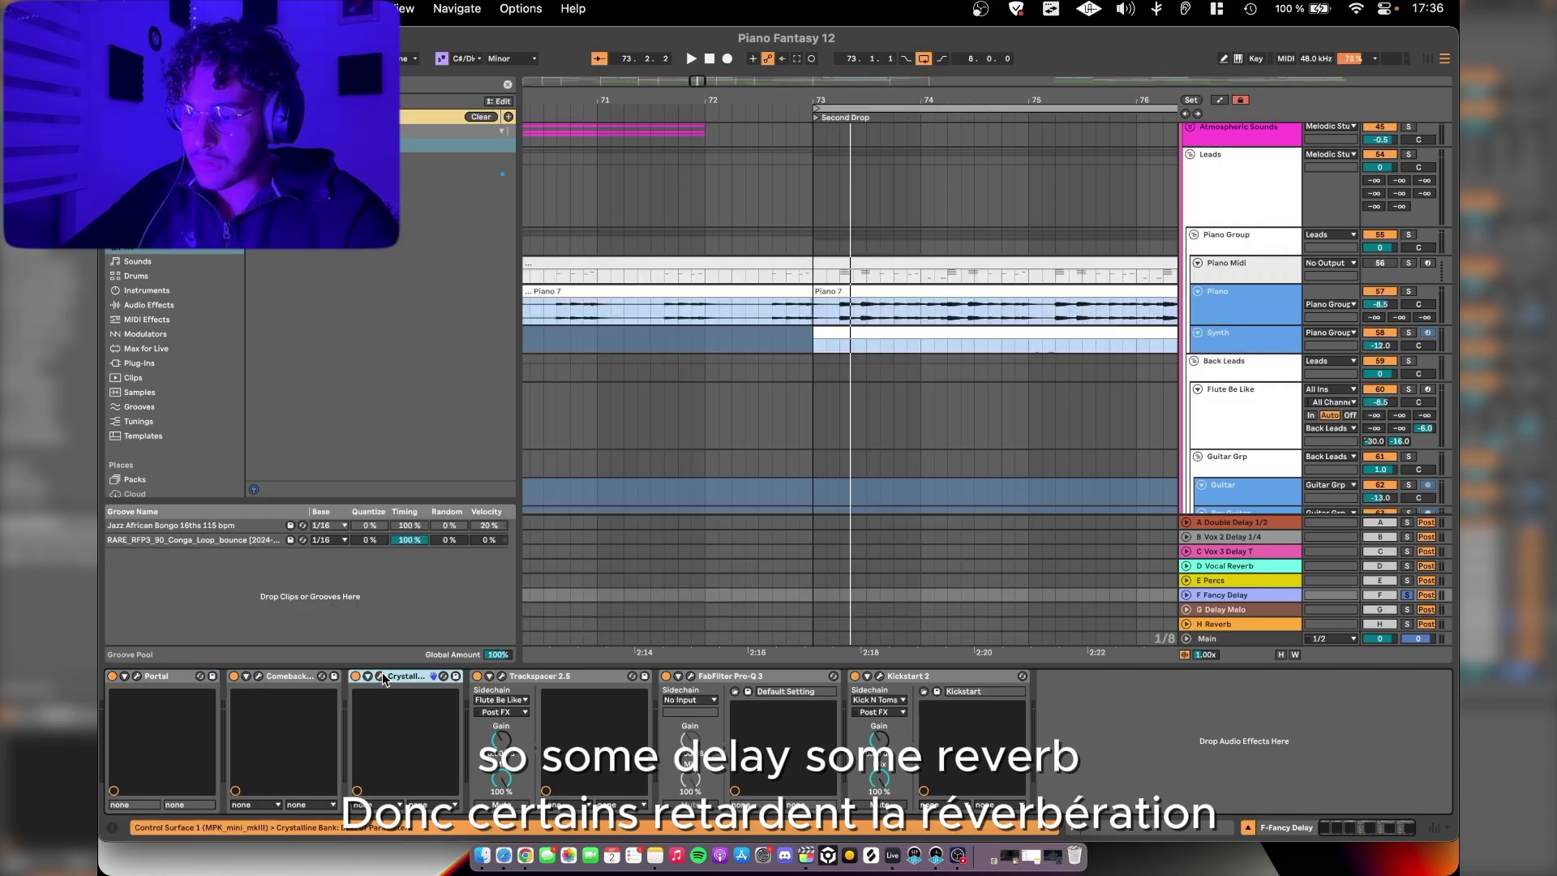
{"action": "left_click", "coordinate": [500, 677]}
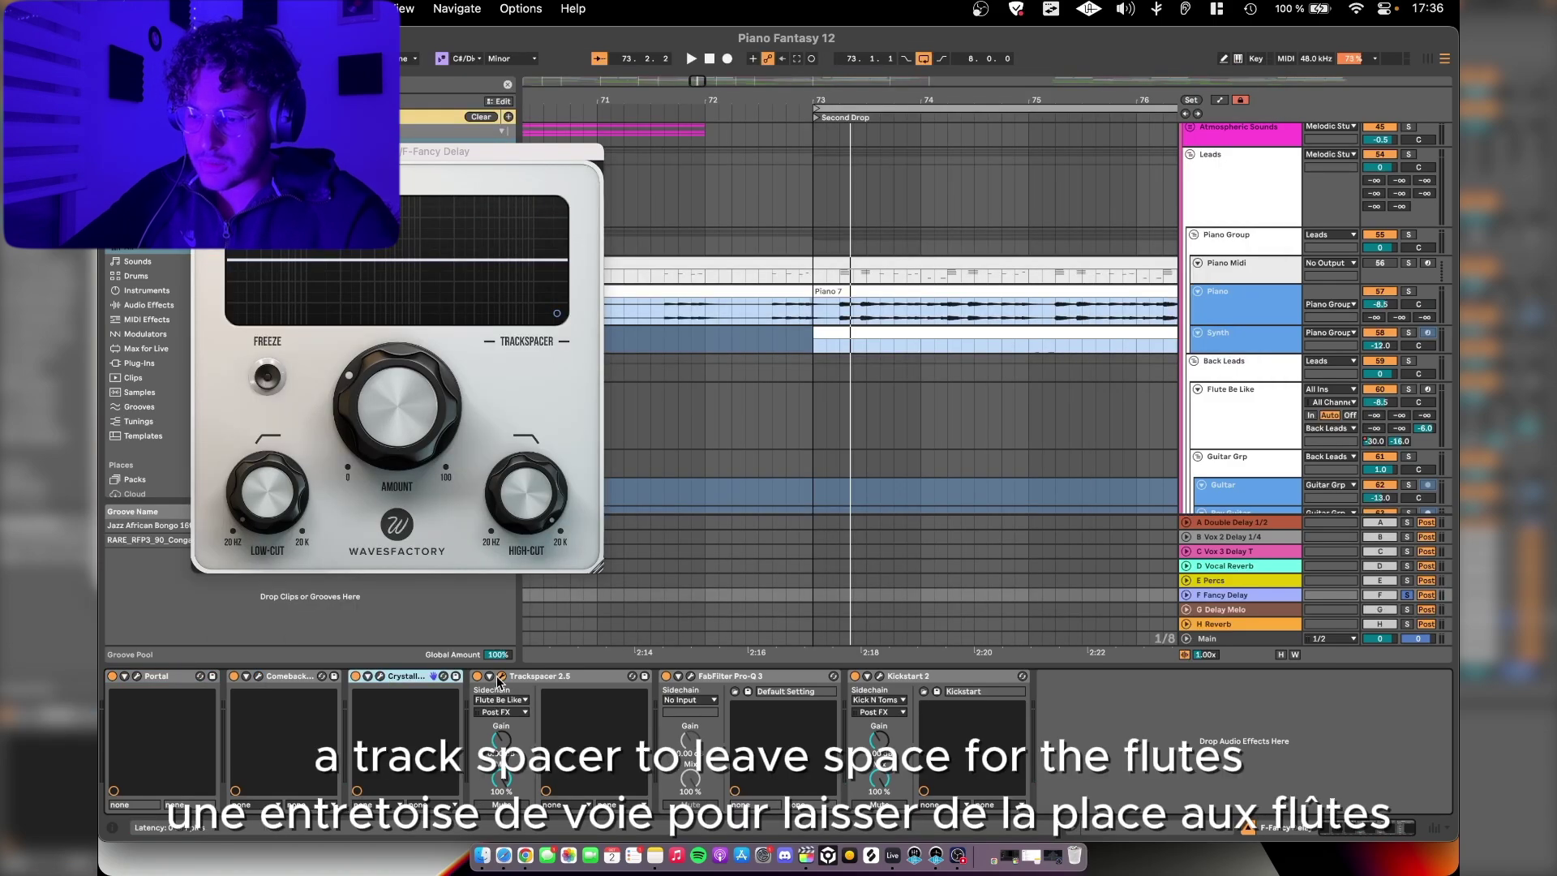
{"action": "left_click", "coordinate": [500, 677]}
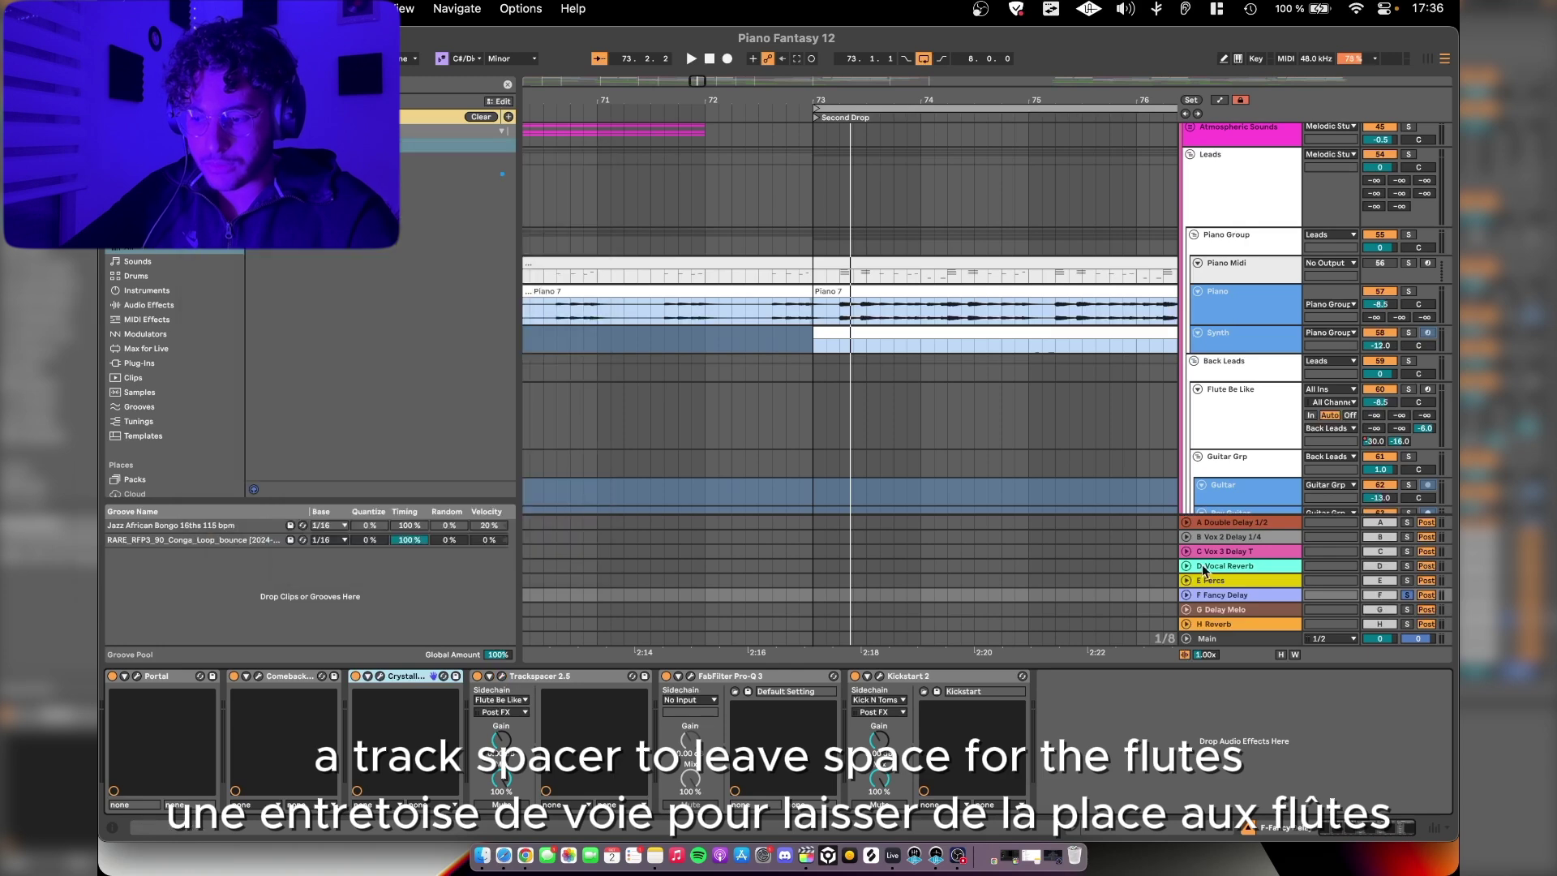
Step: Show the Delay Melo return's device chain, solo it in place of Fancy Delay and play the Second Drop loop
{"action": "scroll", "coordinate": [1005, 528], "scroll_direction": "right", "scroll_amount": 5}
{"action": "scroll", "coordinate": [1005, 528], "scroll_direction": "down", "scroll_amount": 1}
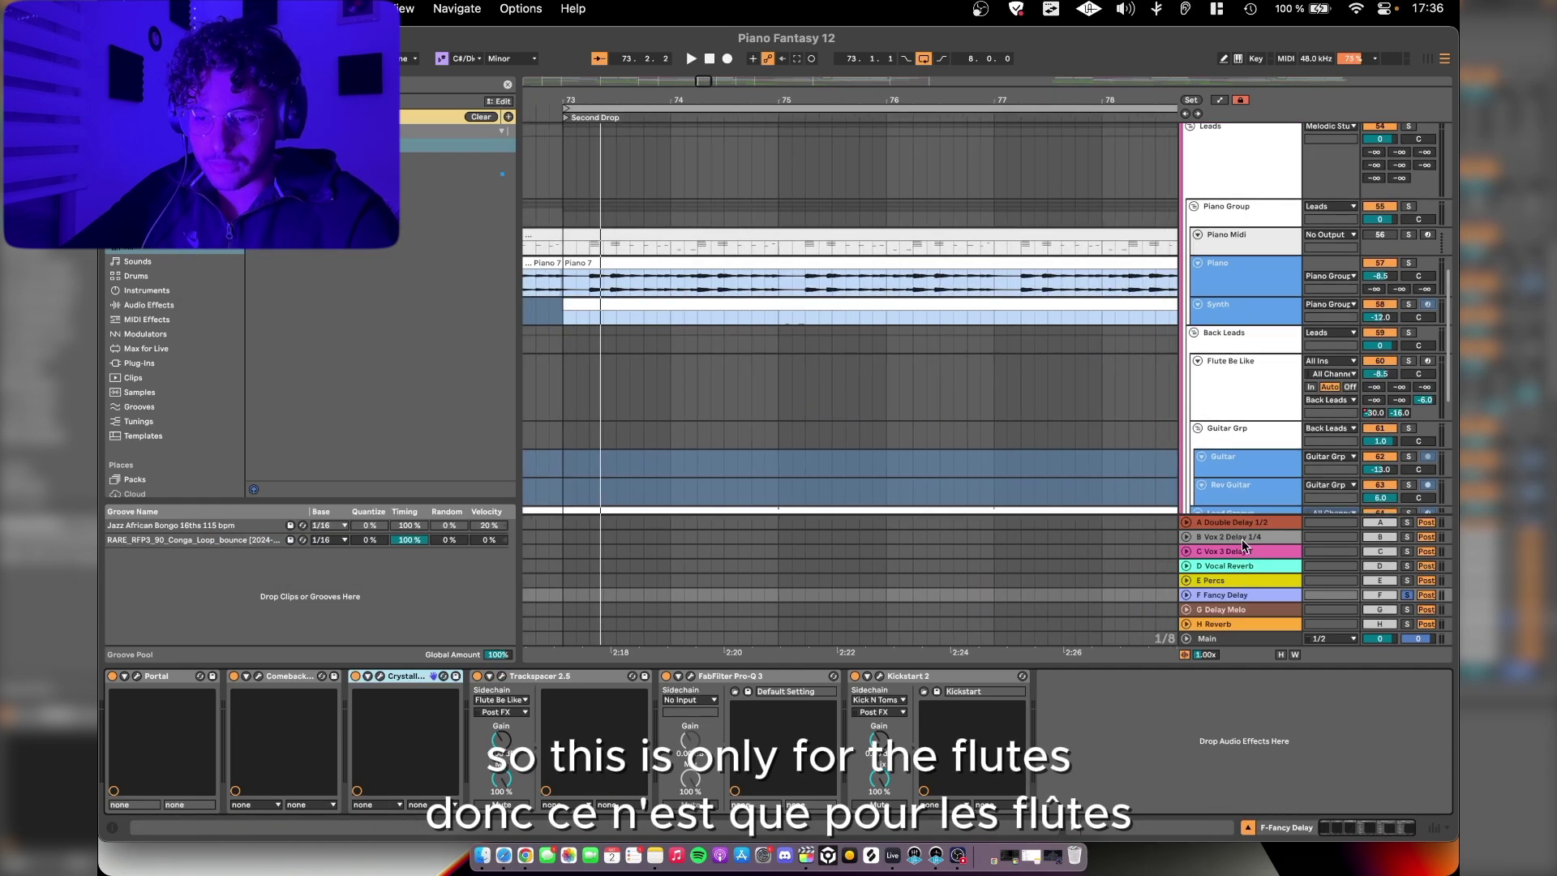
{"action": "left_click", "coordinate": [1276, 611]}
{"action": "left_click", "coordinate": [1407, 610]}
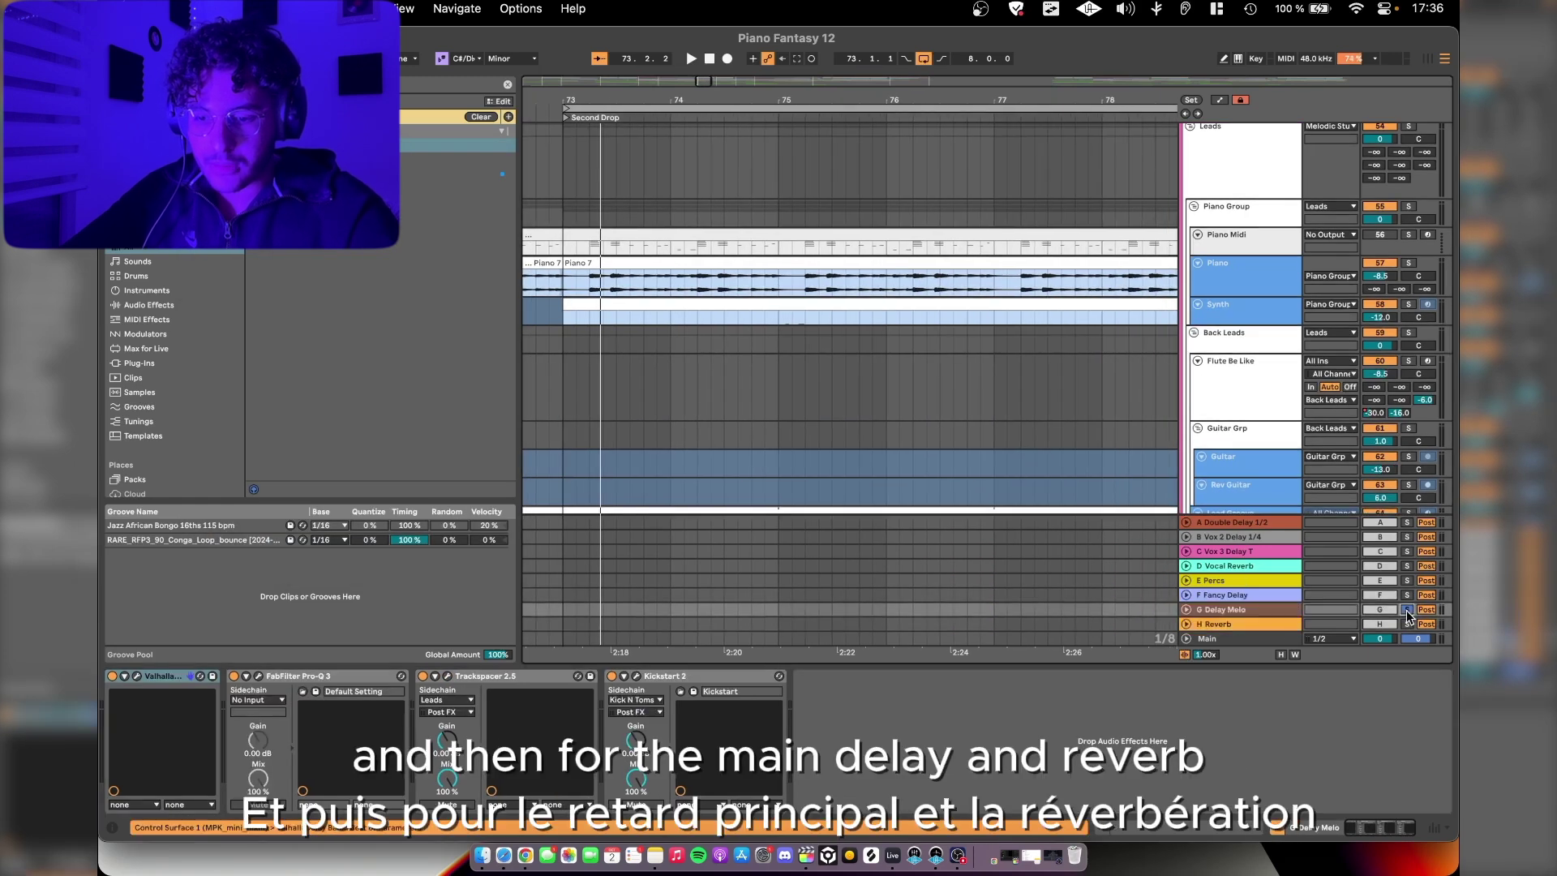
{"action": "key", "text": "space"}
{"action": "scroll", "coordinate": [806, 586], "scroll_direction": "down", "scroll_amount": 5}
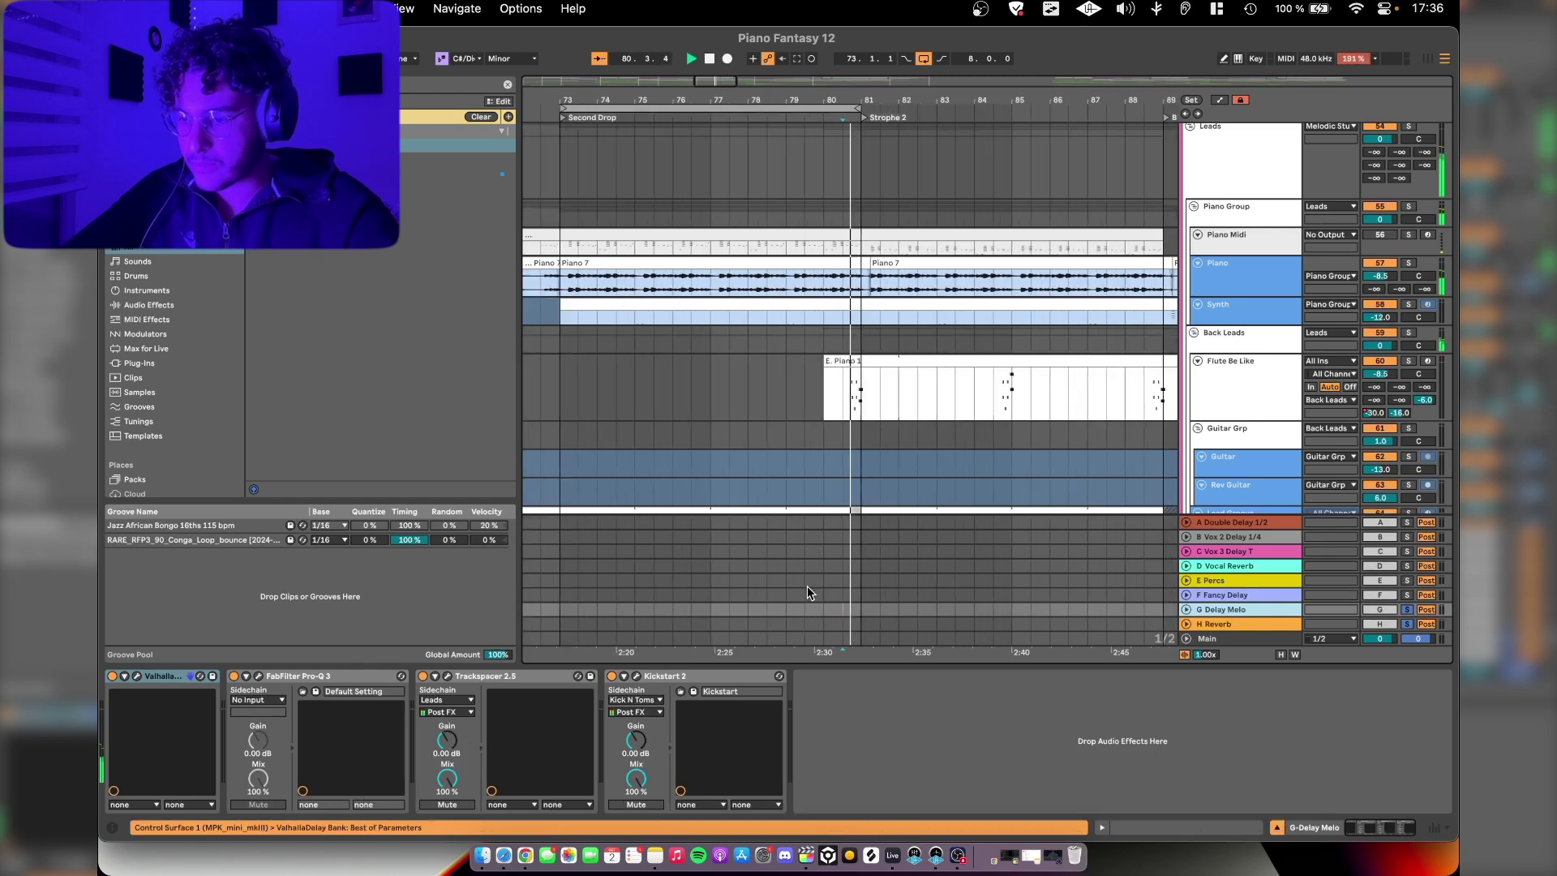
Step: Inspect the ValhallaDelay, FabFilter Pro-Q 3, Trackspacer 2.5 and Kickstart 2 plug-ins on the Delay Melo return, closing each one
{"action": "left_click", "coordinate": [137, 677]}
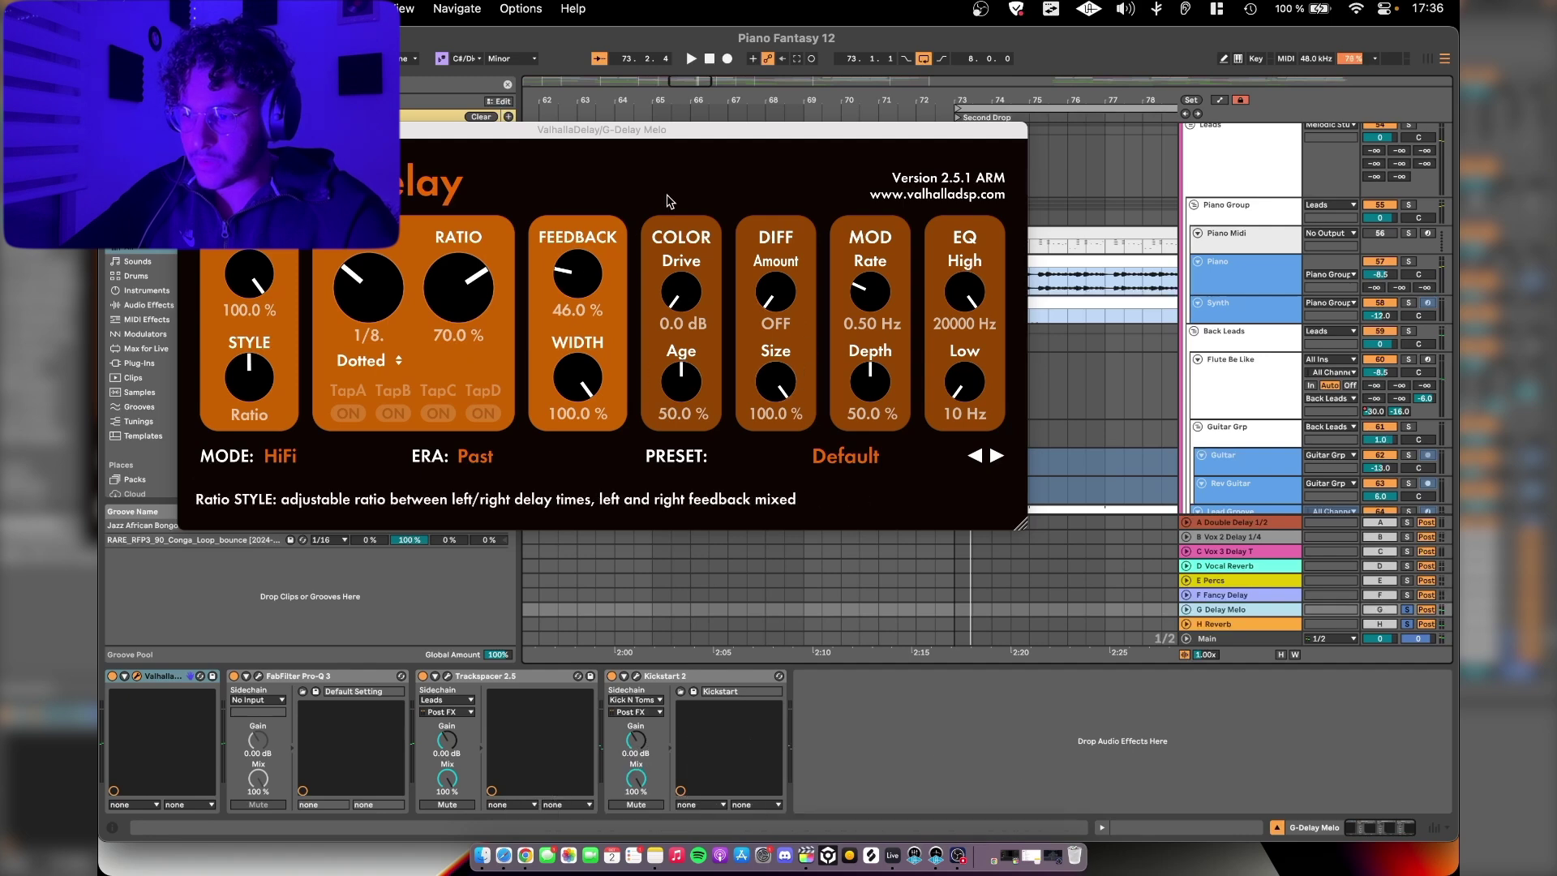
{"action": "left_click", "coordinate": [137, 676]}
{"action": "left_click", "coordinate": [268, 681]}
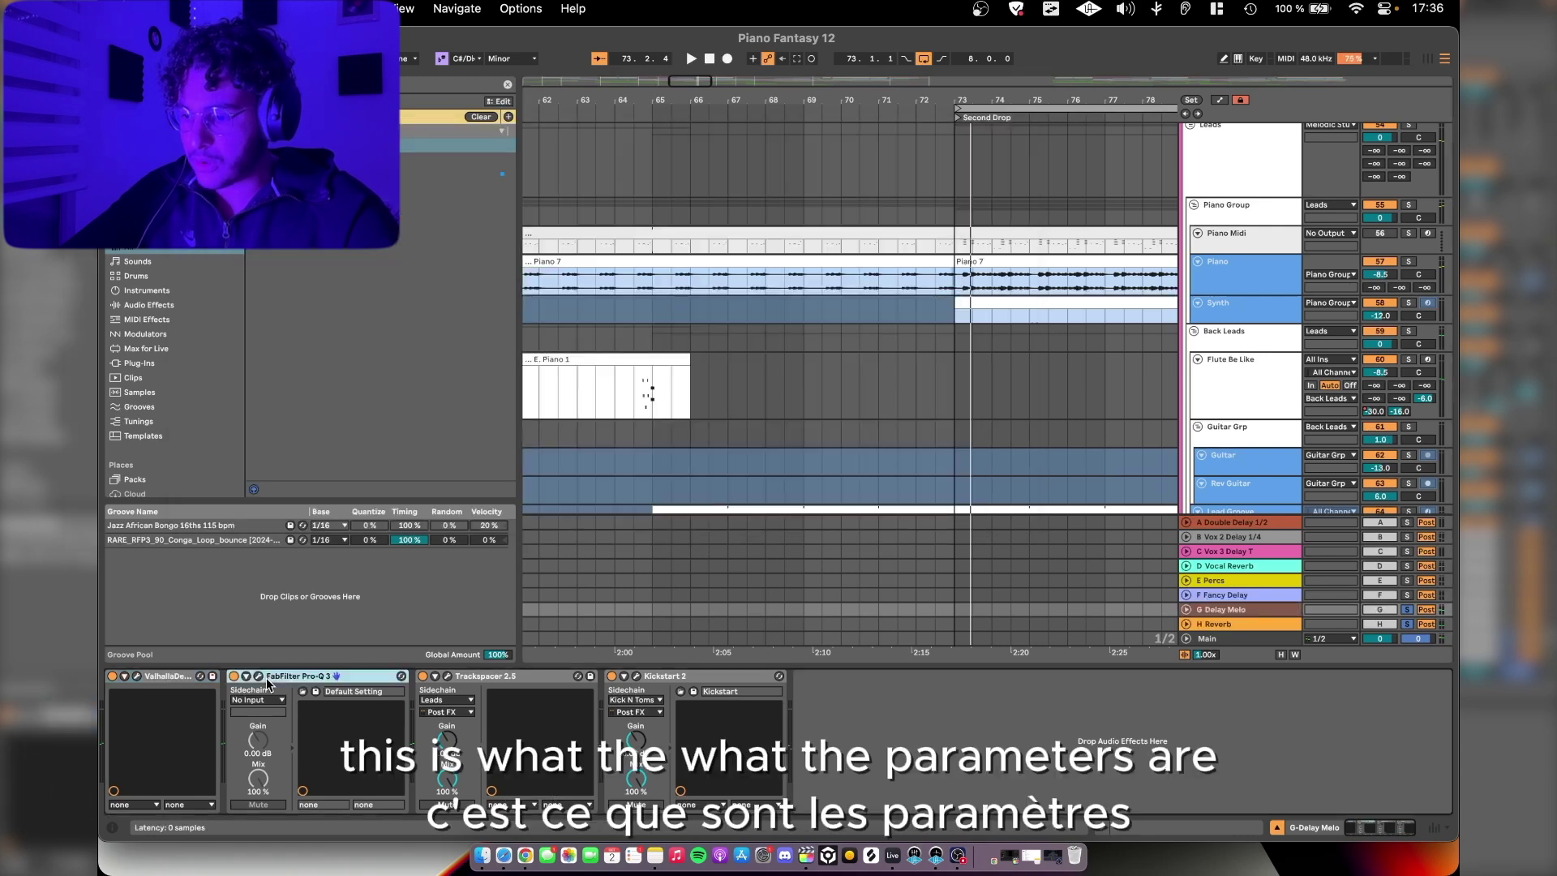
{"action": "left_click", "coordinate": [259, 676]}
{"action": "left_click", "coordinate": [258, 677]}
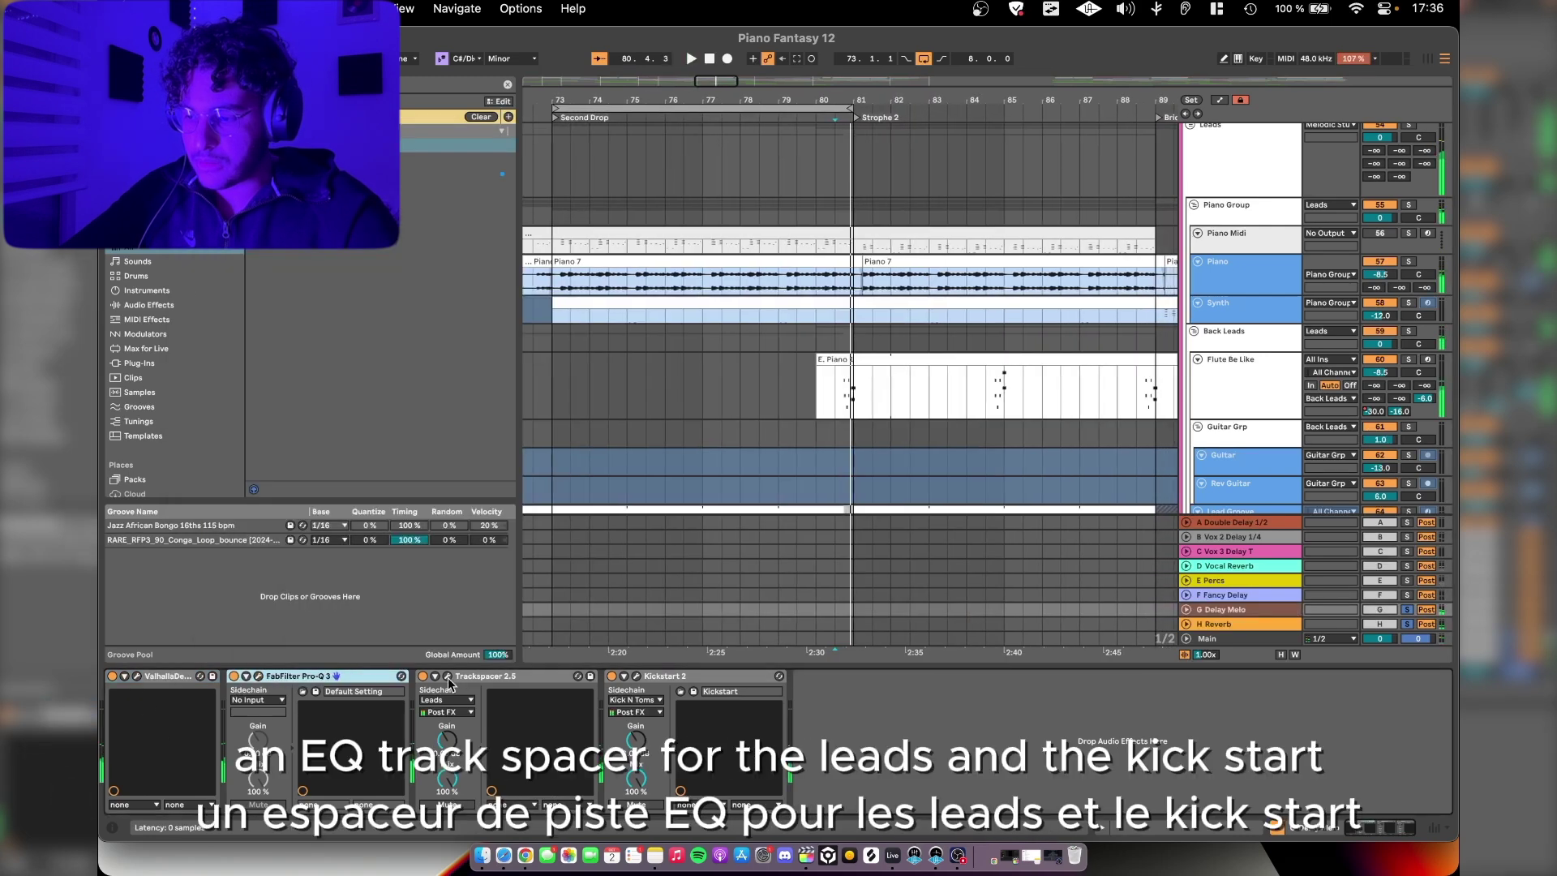
{"action": "left_click", "coordinate": [448, 676]}
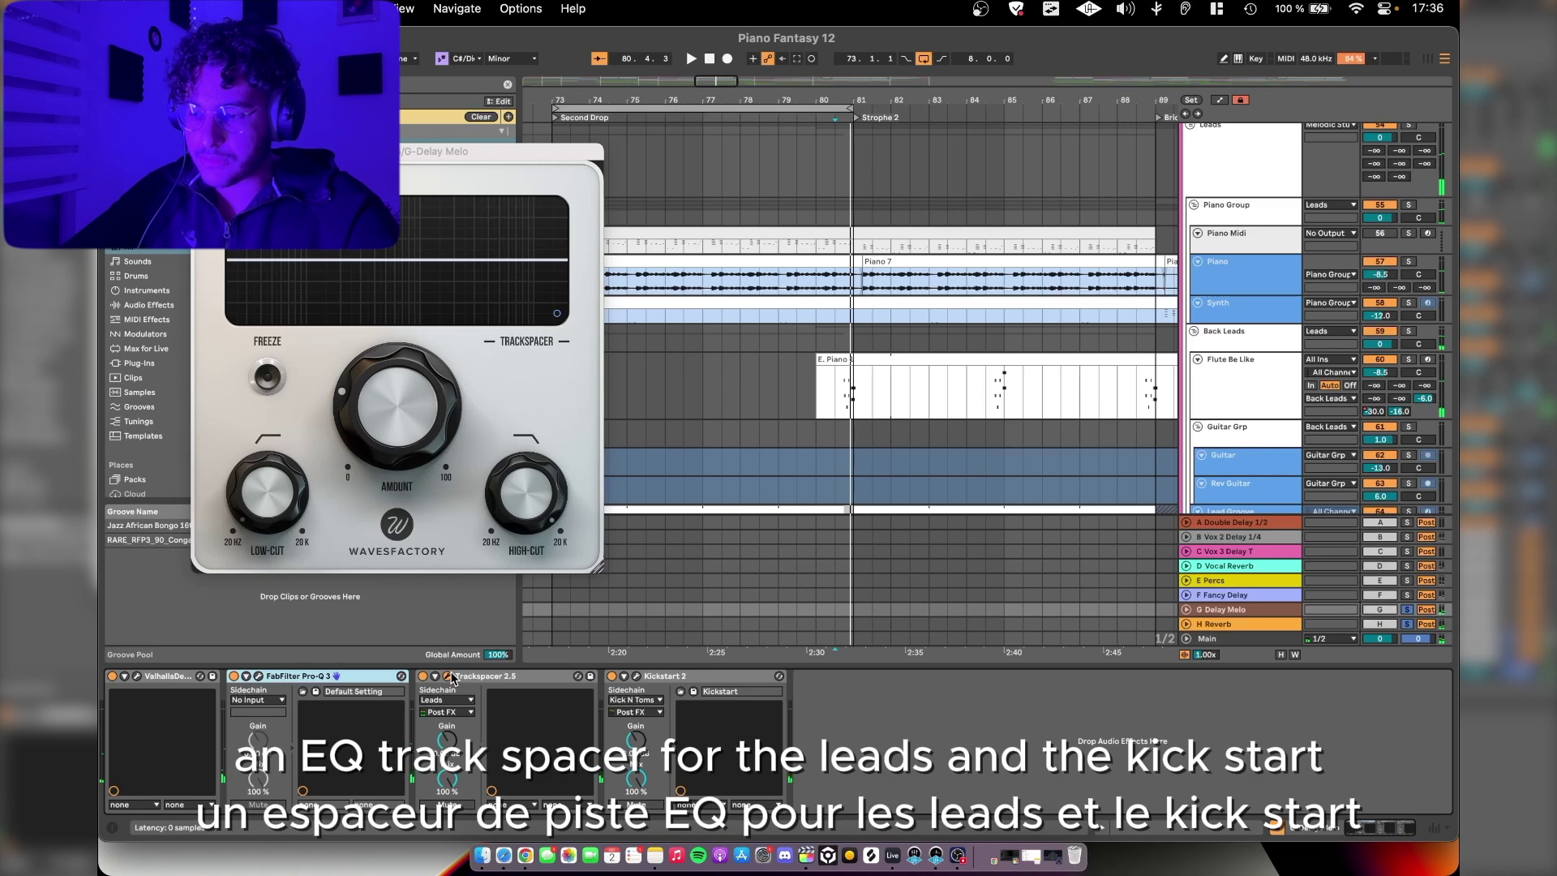
{"action": "left_click", "coordinate": [636, 676]}
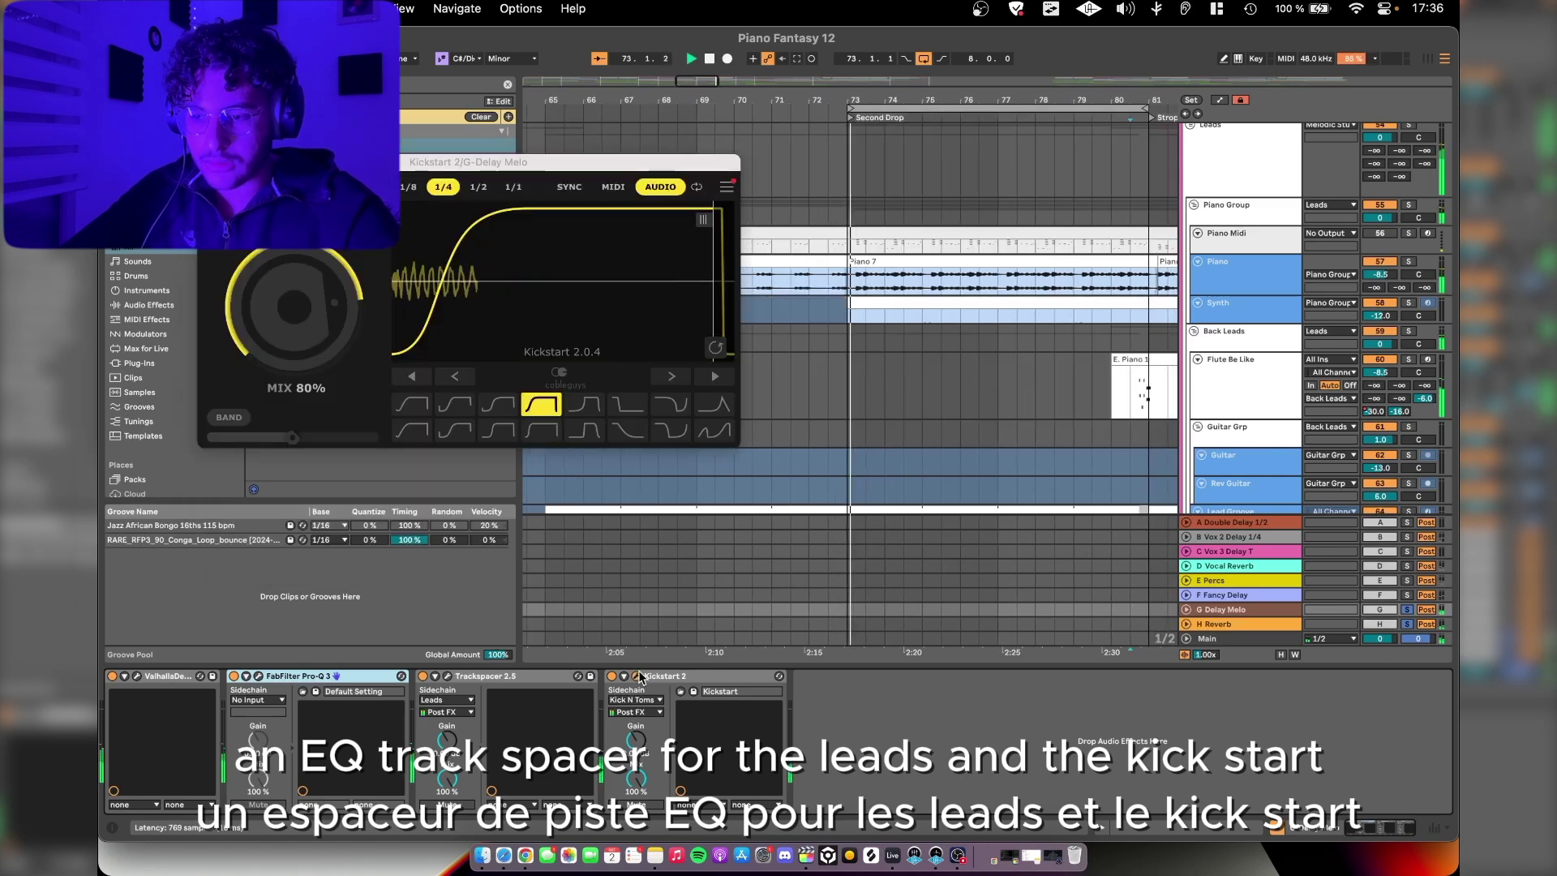
{"action": "left_click", "coordinate": [637, 676]}
Step: Inspect the ValhallaVintageVerb, FabFilter Pro-Q 3 and Trackspacer 2.5 plug-ins on the Reverb return
{"action": "left_click", "coordinate": [1232, 624]}
{"action": "left_click", "coordinate": [137, 676]}
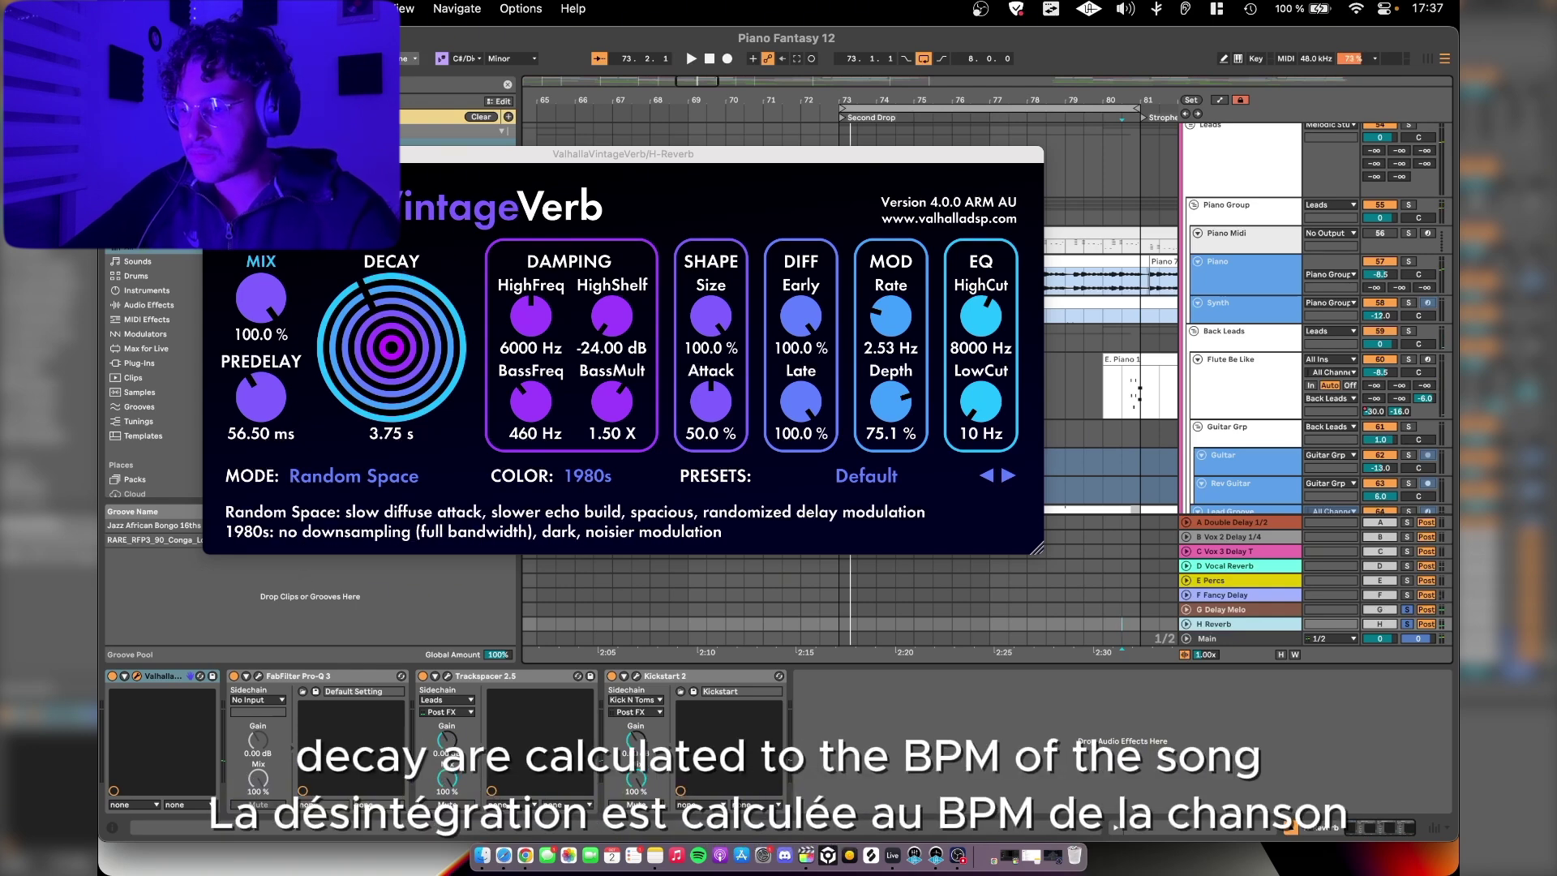
{"action": "left_click", "coordinate": [137, 676]}
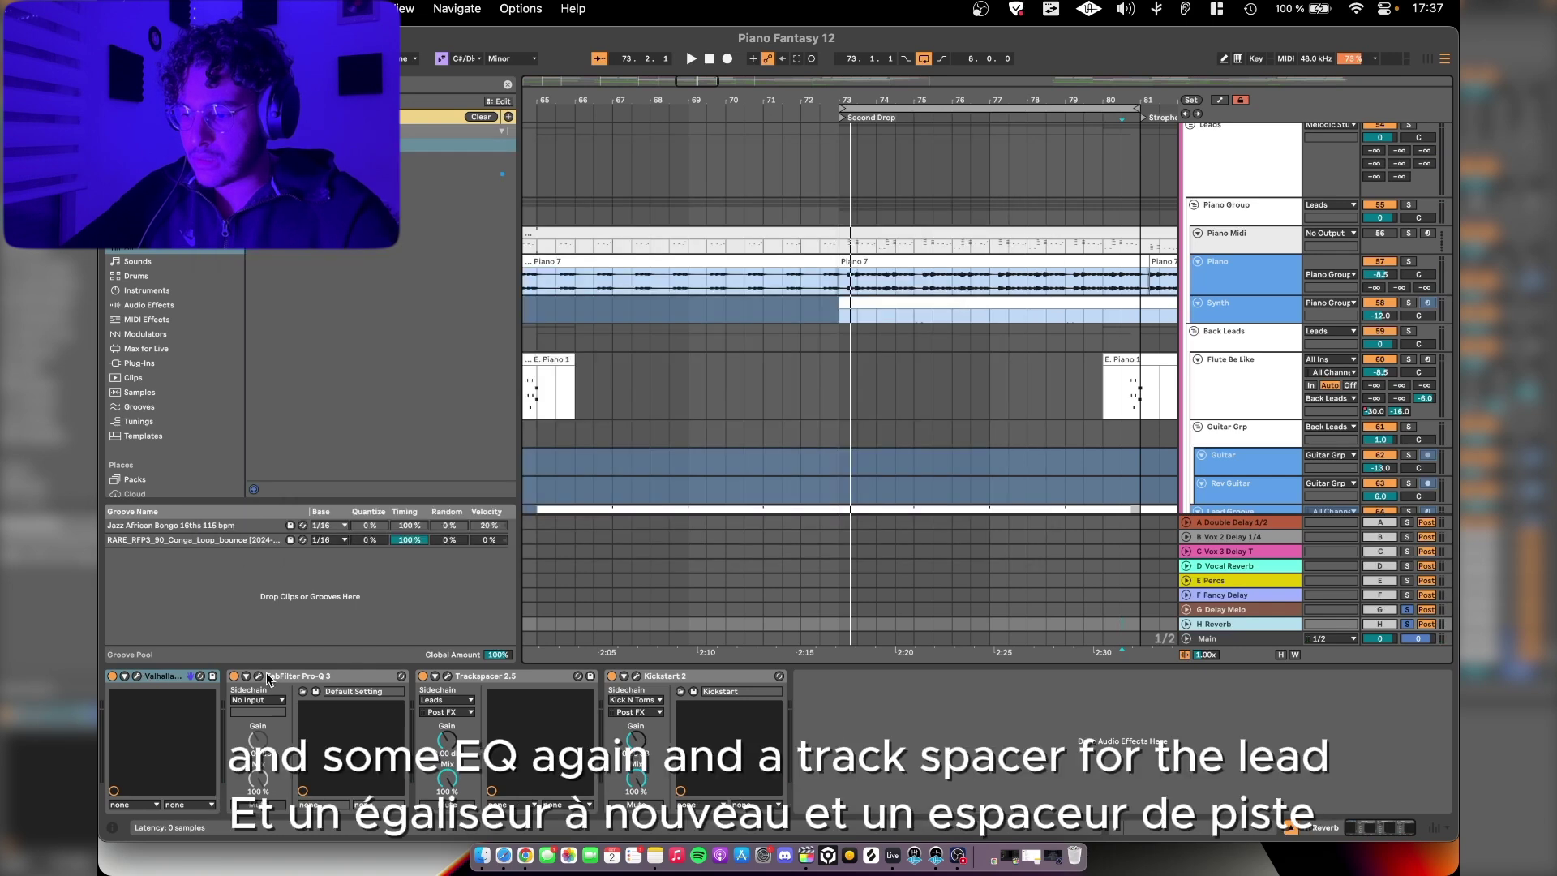
{"action": "left_click", "coordinate": [258, 675]}
{"action": "left_click", "coordinate": [259, 675]}
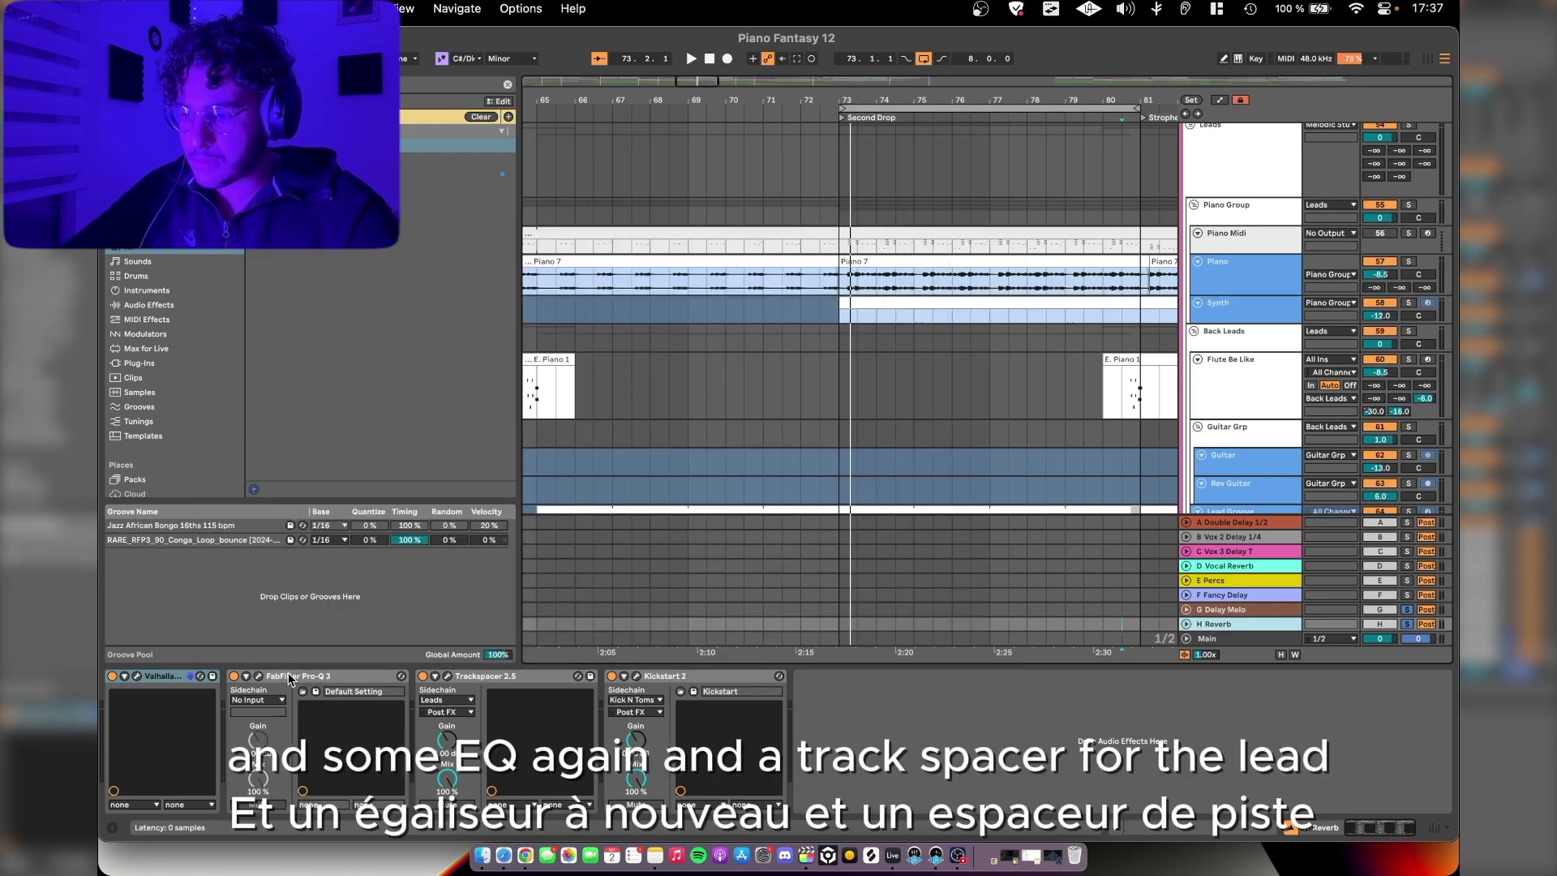
{"action": "left_click", "coordinate": [447, 676]}
{"action": "left_click", "coordinate": [447, 676]}
Step: Play the soloed Melodic Stuff group with all returns active, and show the folded Leads group's device chain
{"action": "key", "text": "space"}
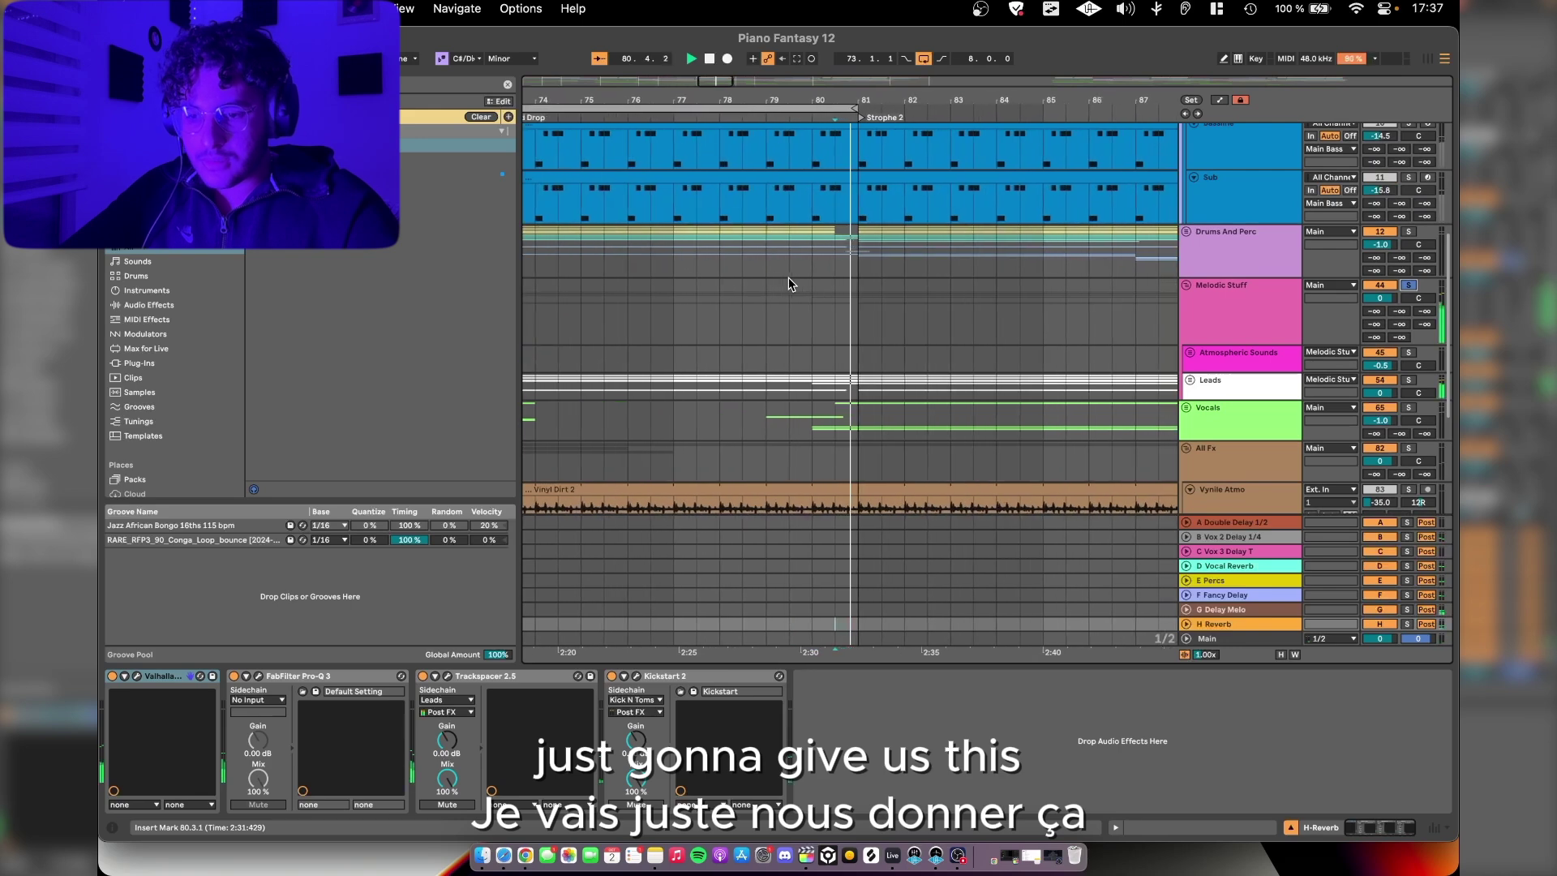
{"action": "scroll", "coordinate": [973, 308], "scroll_direction": "down", "scroll_amount": 2}
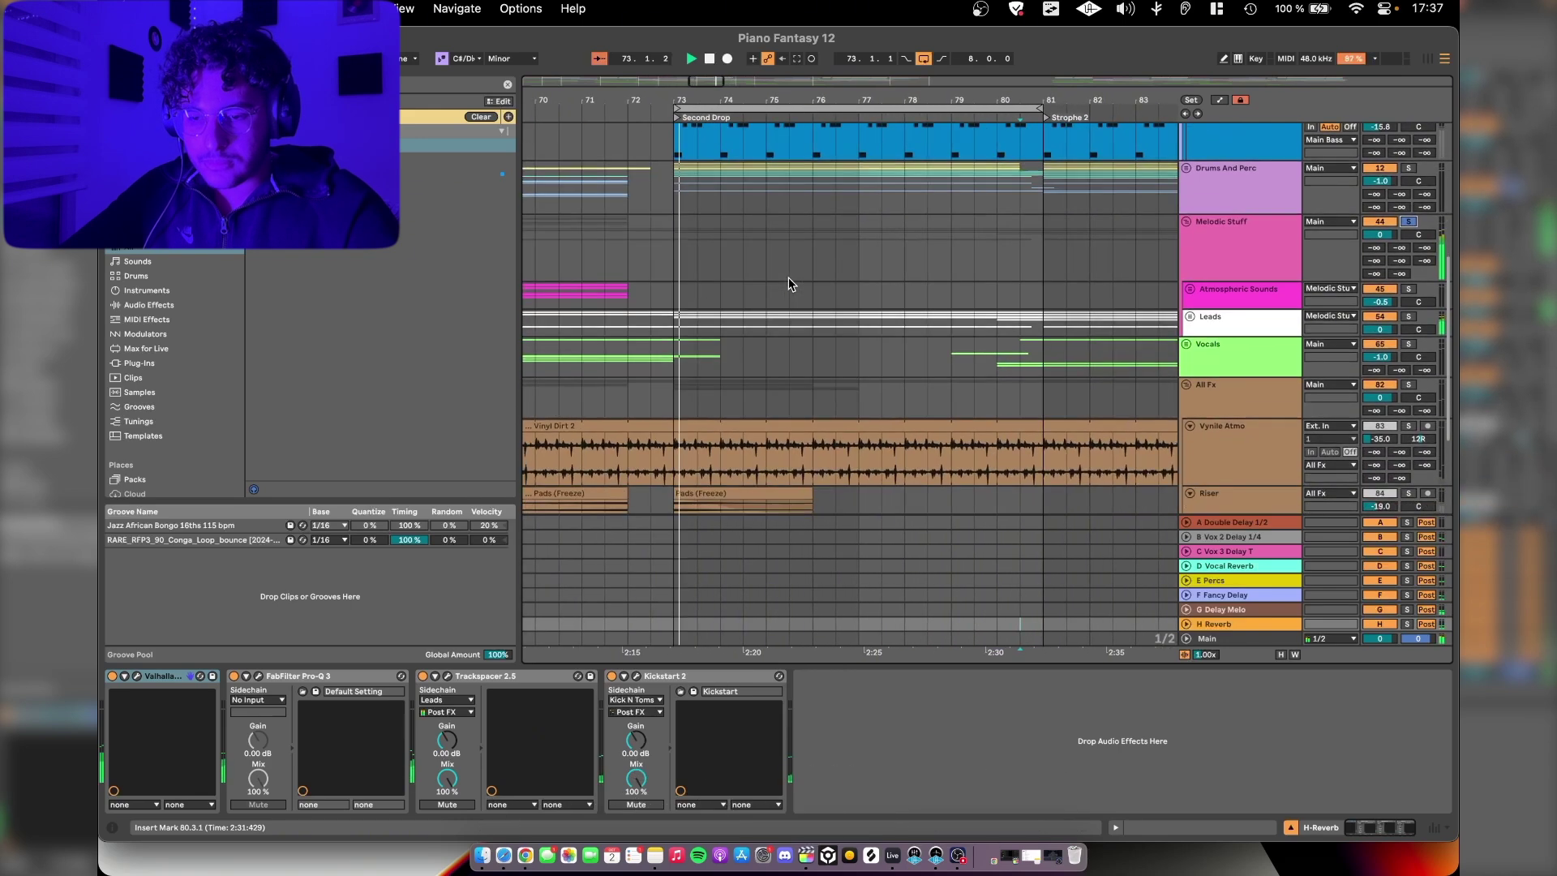
{"action": "left_click", "coordinate": [1239, 329]}
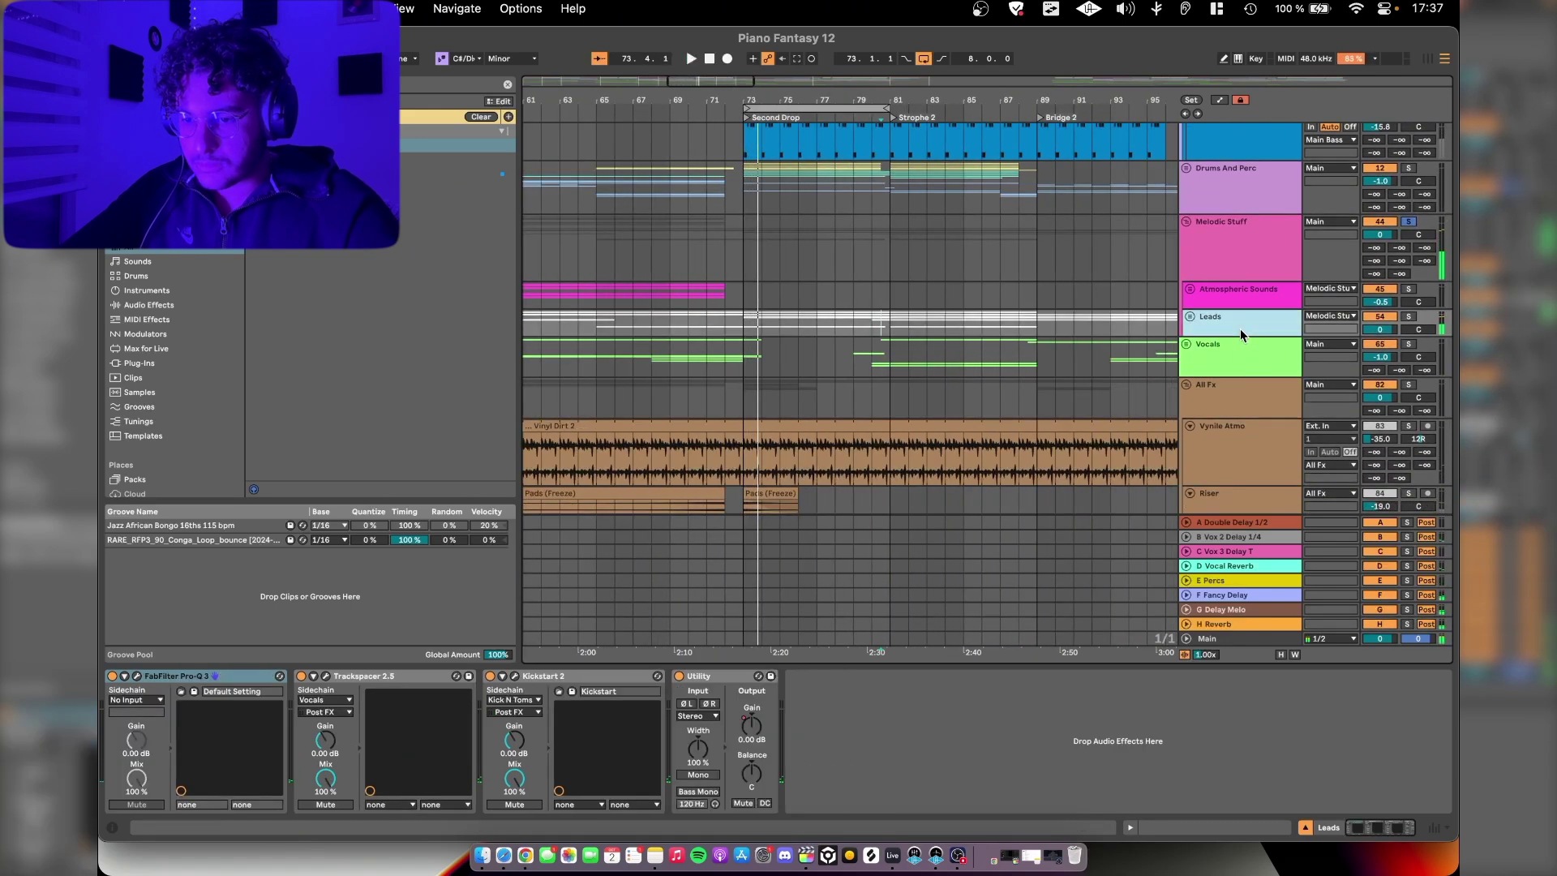
{"action": "left_click", "coordinate": [1189, 317]}
{"action": "left_click", "coordinate": [1218, 377]}
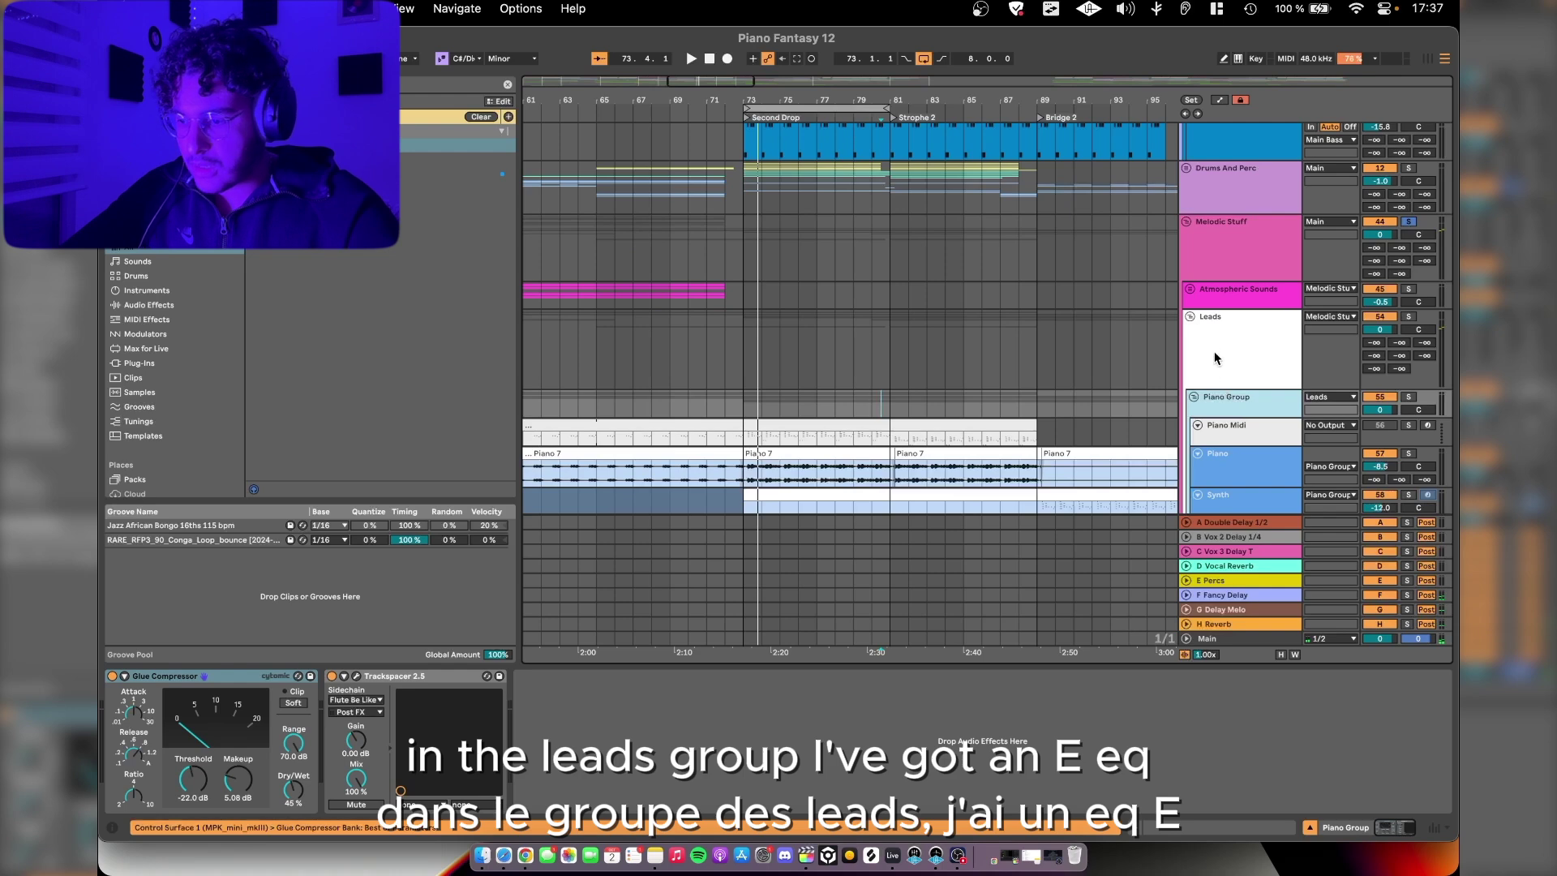
{"action": "left_click", "coordinate": [1189, 317]}
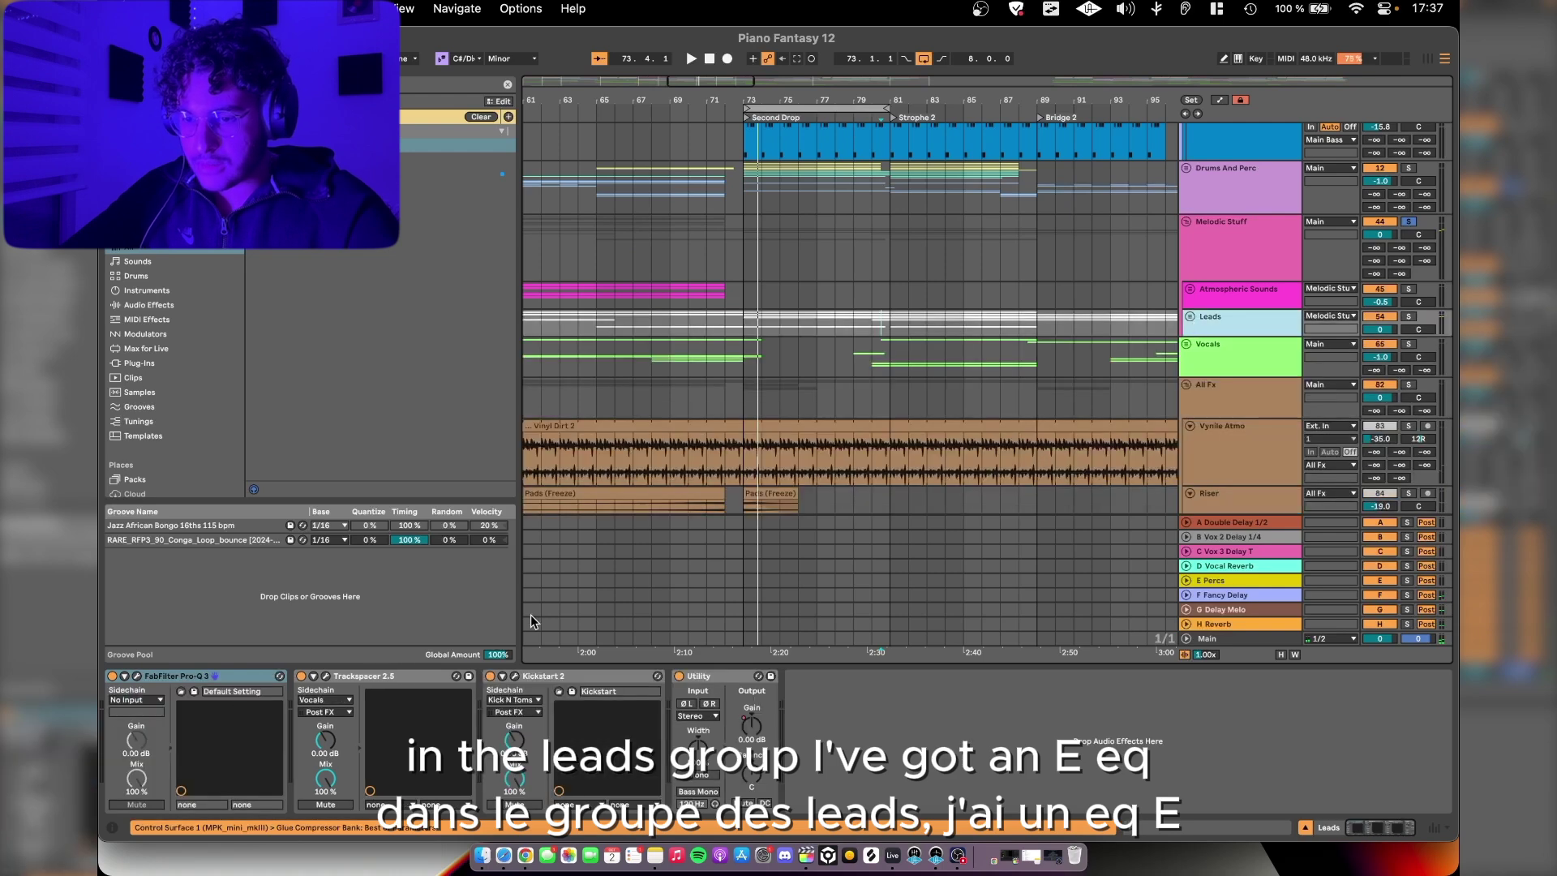
Step: Inspect the FabFilter Pro-Q 3, Trackspacer 2.5 and Kickstart 2 plug-ins on the Leads group
{"action": "left_click", "coordinate": [136, 676]}
{"action": "left_click", "coordinate": [137, 676]}
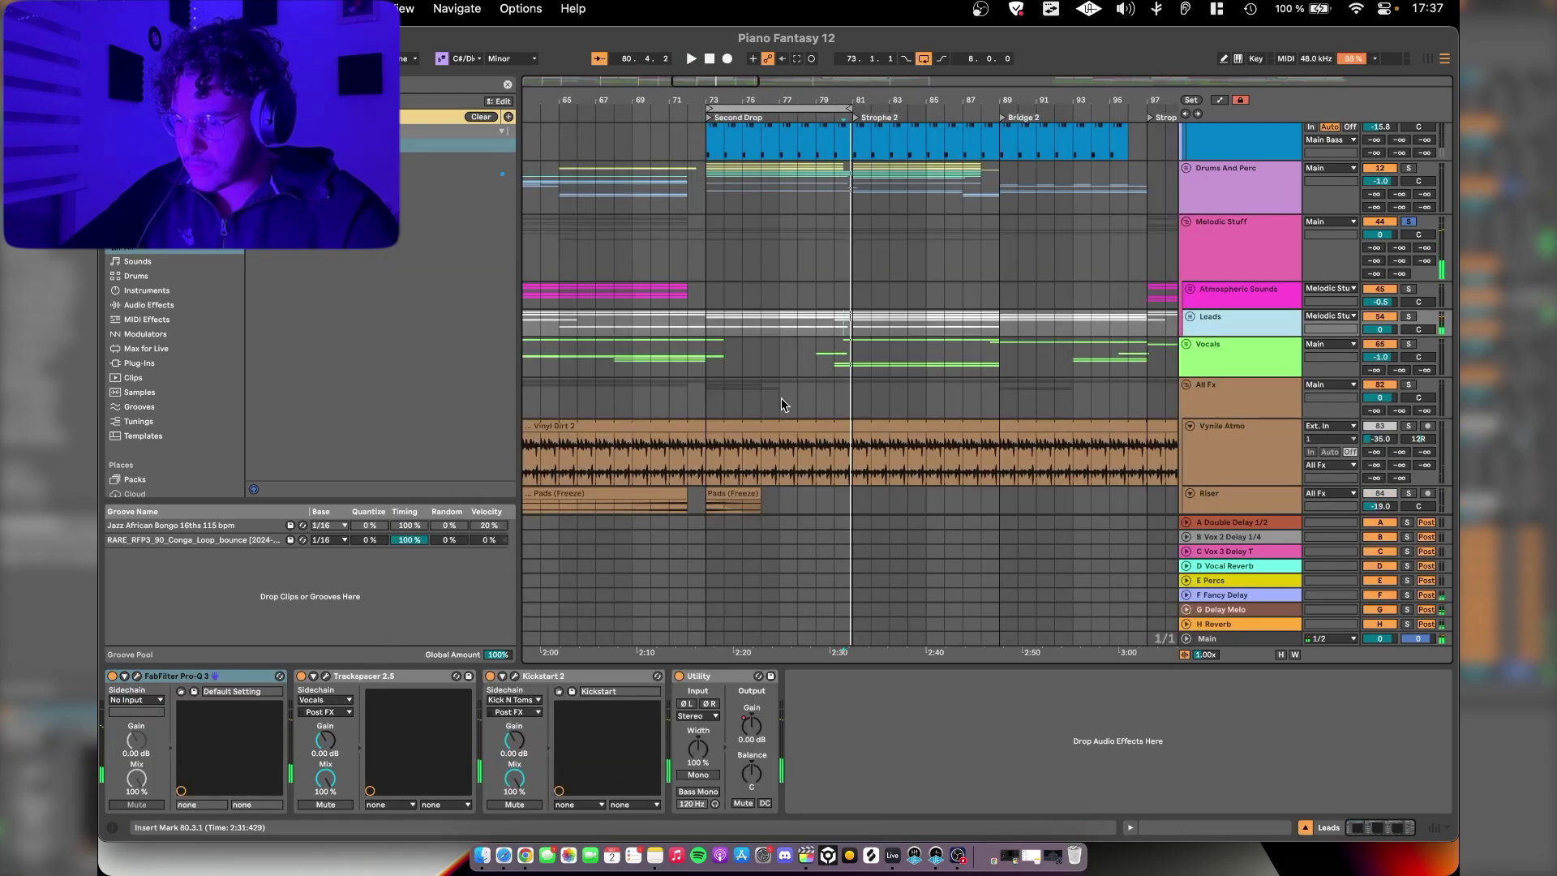
{"action": "left_click", "coordinate": [325, 676]}
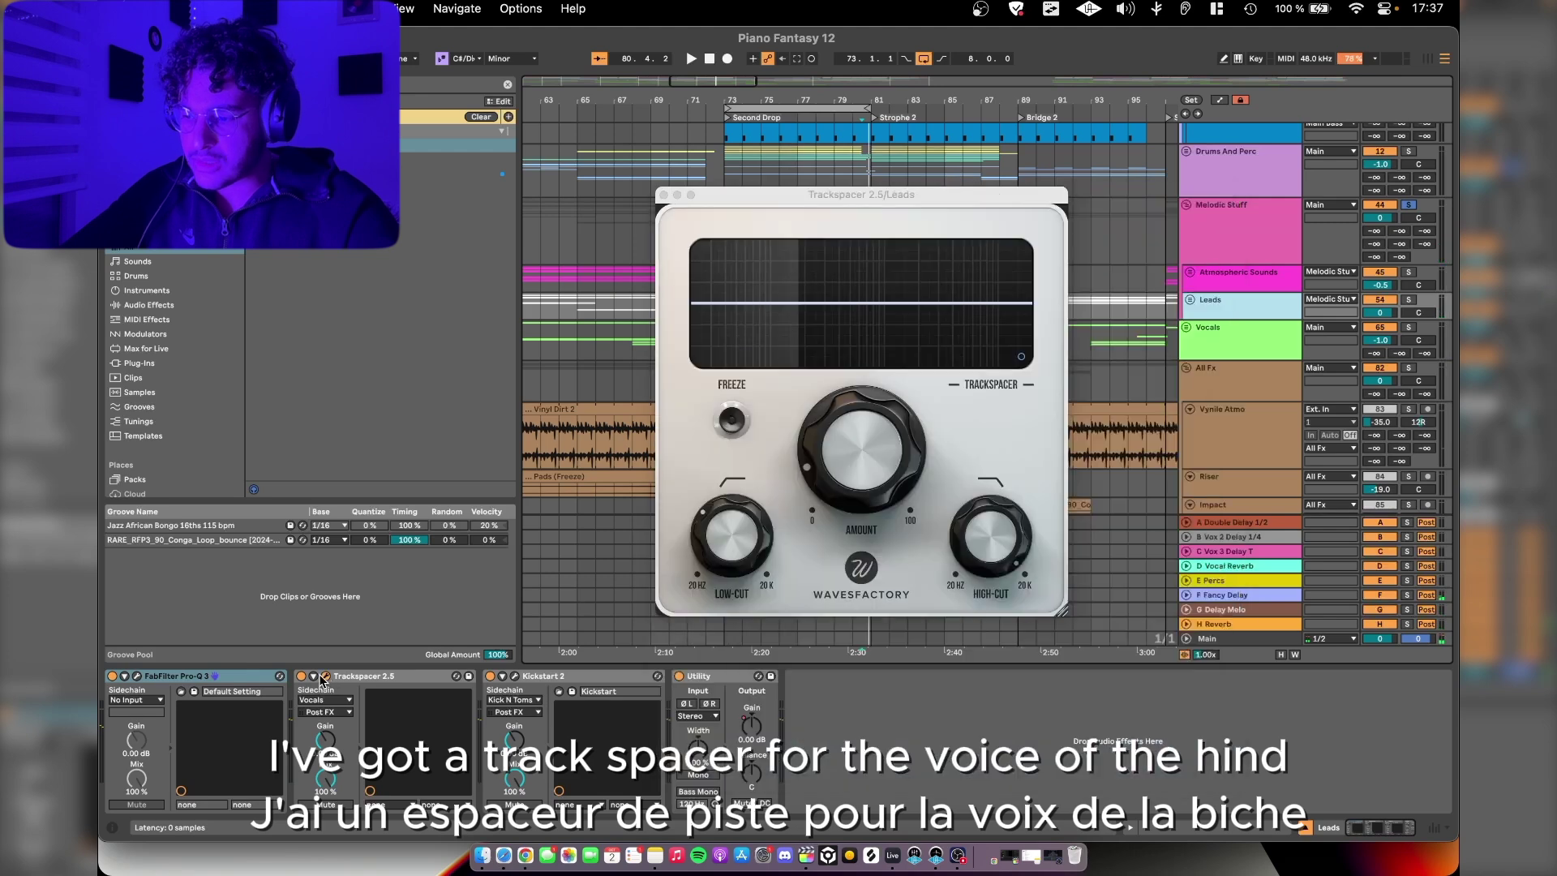
{"action": "left_click", "coordinate": [326, 676]}
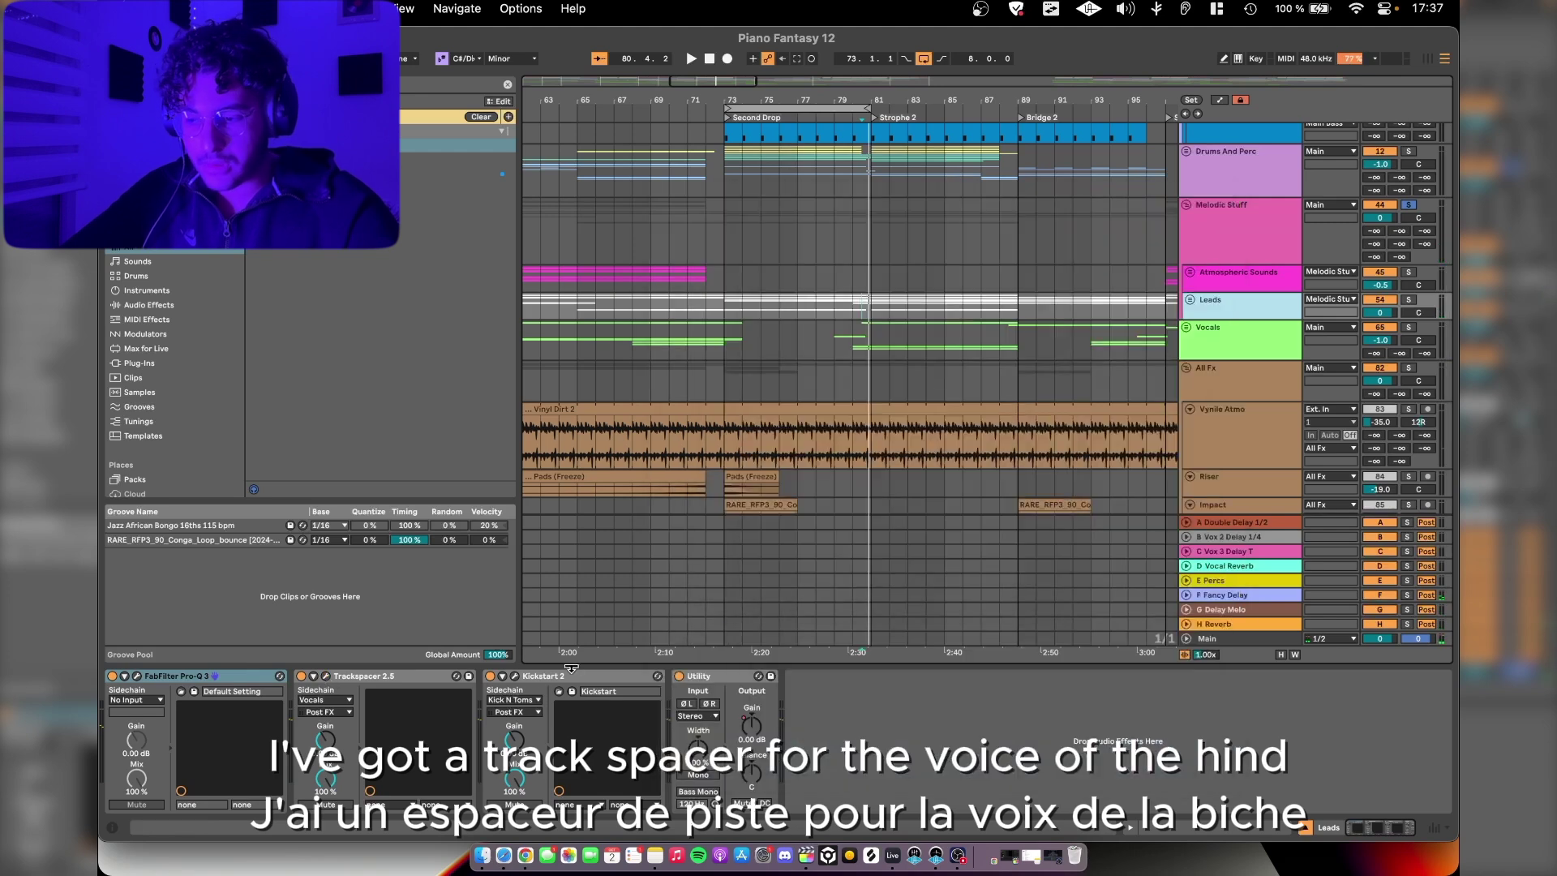
{"action": "left_click", "coordinate": [514, 676]}
{"action": "left_click", "coordinate": [514, 676]}
Step: Play the soloed Melodic Stuff group around the Second Drop, and show the Vocals group's device chain
{"action": "scroll", "coordinate": [989, 341], "scroll_direction": "up", "scroll_amount": 2}
{"action": "scroll", "coordinate": [989, 340], "scroll_direction": "left", "scroll_amount": 2}
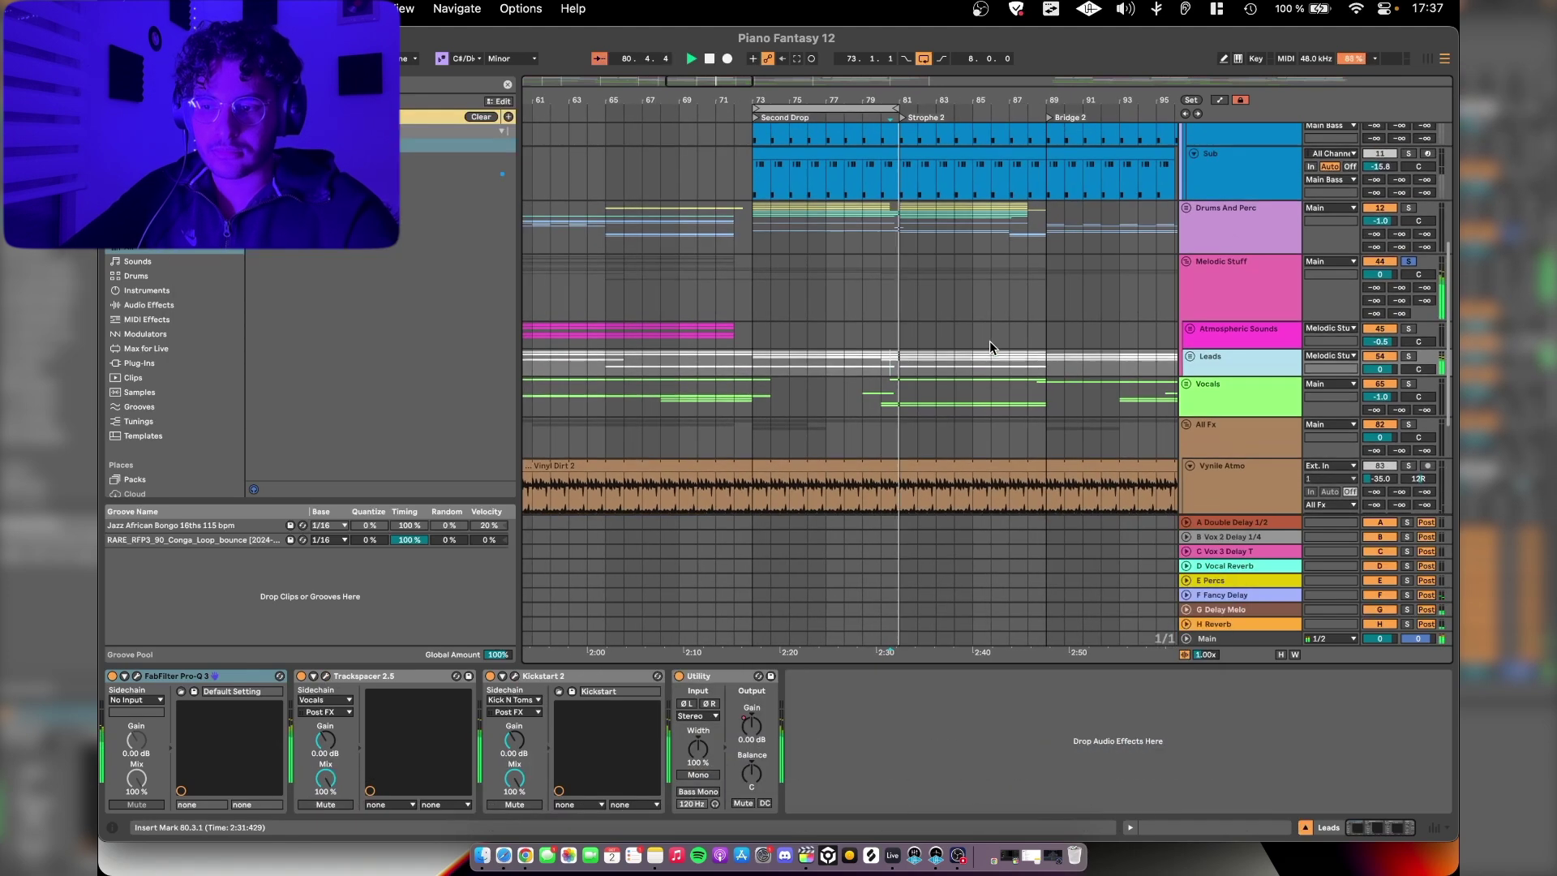
{"action": "scroll", "coordinate": [989, 340], "scroll_direction": "down", "scroll_amount": 2}
{"action": "key", "text": "space"}
{"action": "left_click", "coordinate": [1227, 316]}
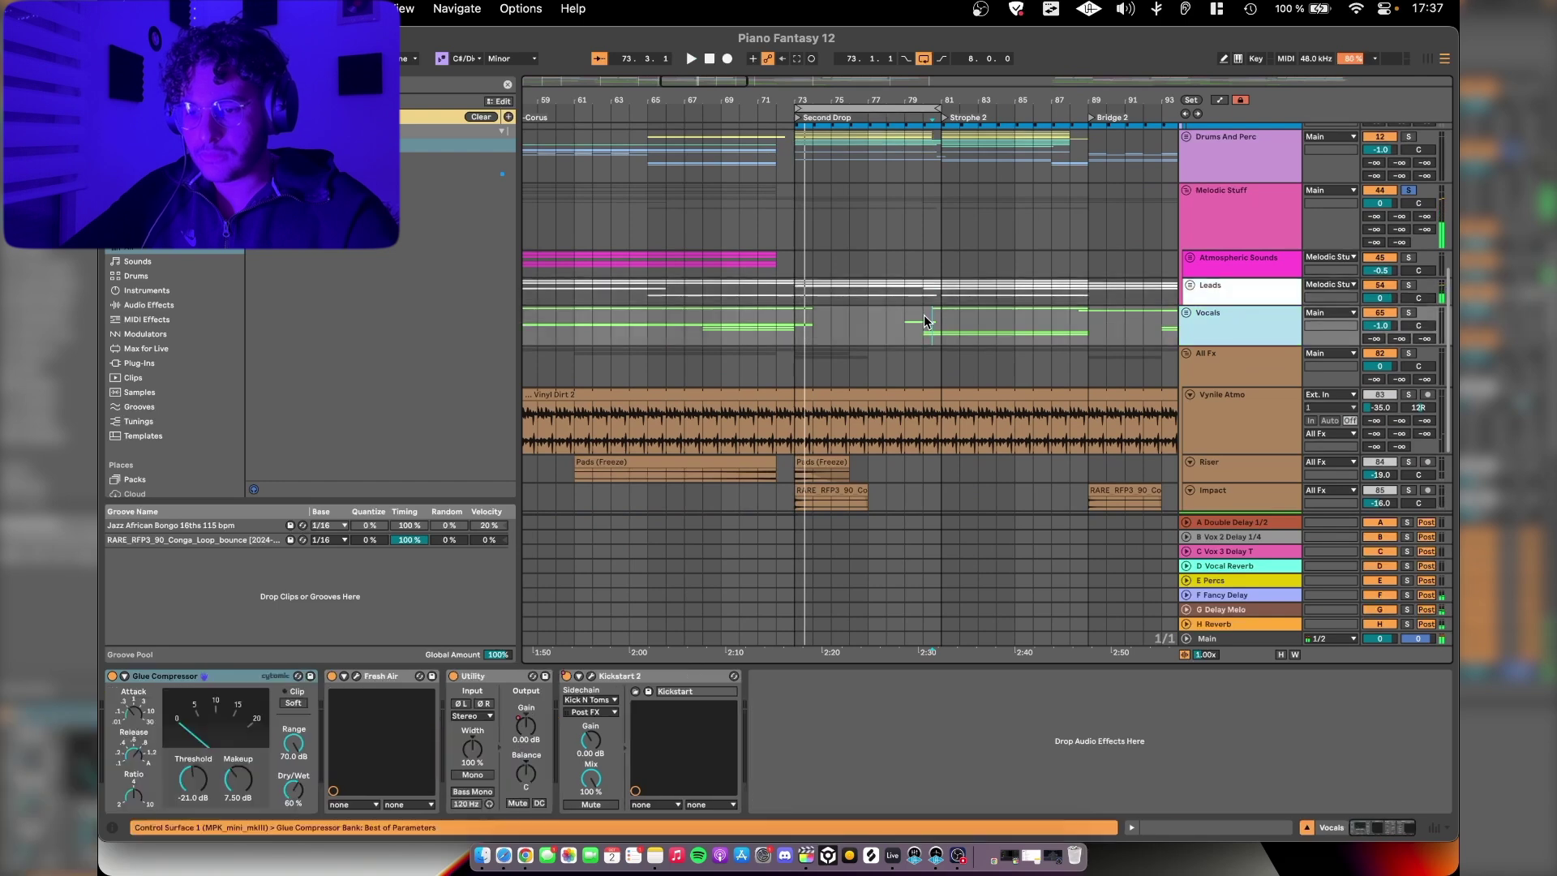
Step: Fold the Melodic Stuff group and play the Second Drop with Kick and Bass, Drums And Perc and Melodic Stuff soloed
{"action": "scroll", "coordinate": [923, 314], "scroll_direction": "down", "scroll_amount": 5}
{"action": "left_click", "coordinate": [1186, 196]}
{"action": "left_click", "coordinate": [1417, 170]}
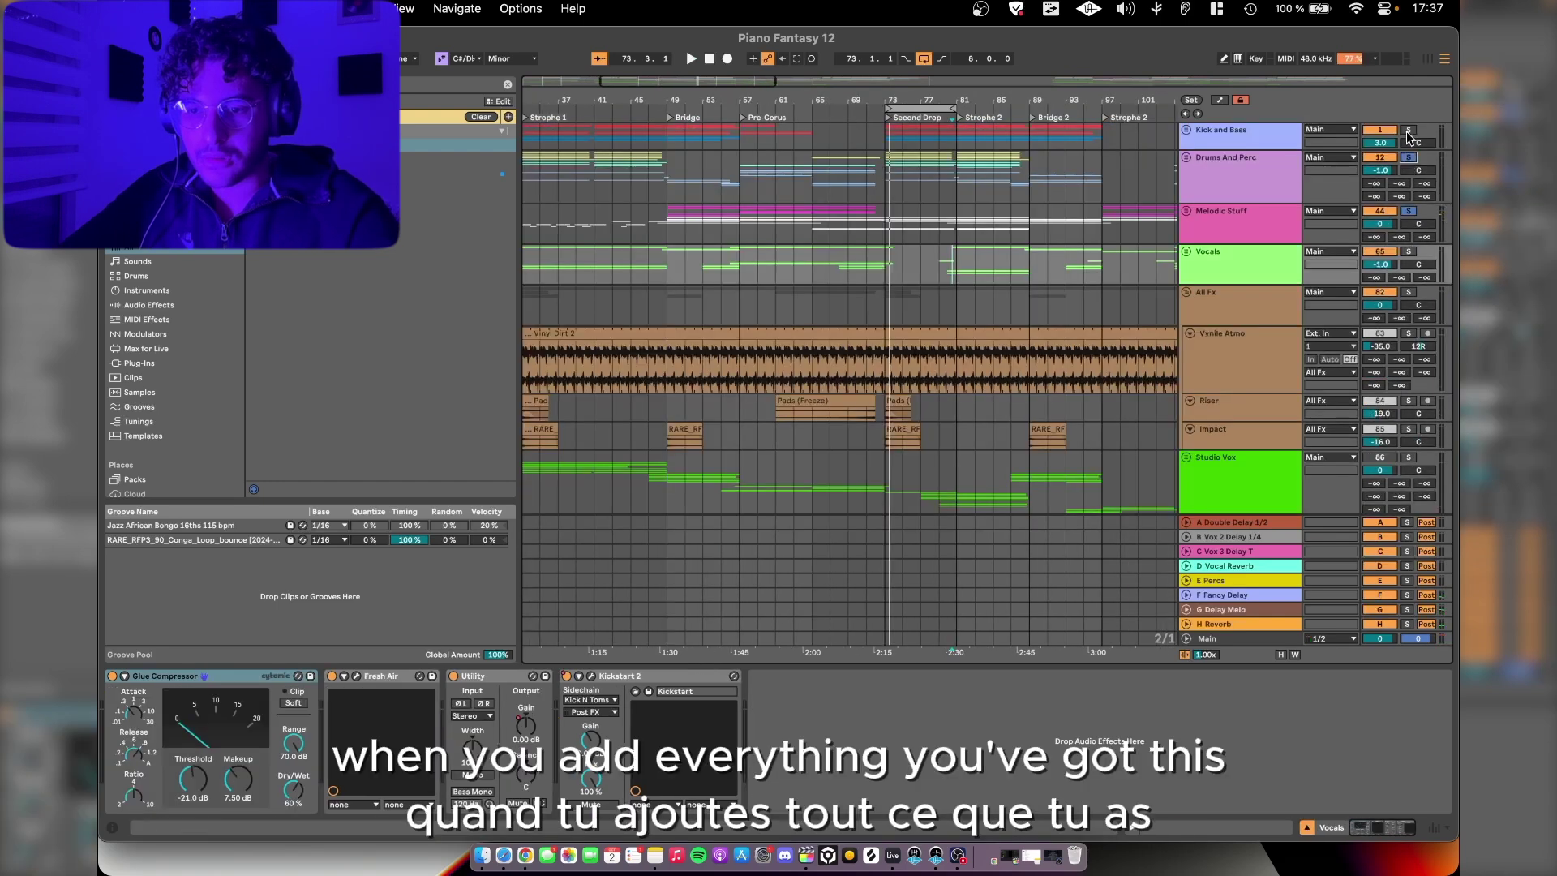
{"action": "scroll", "coordinate": [880, 273], "scroll_direction": "up", "scroll_amount": 5}
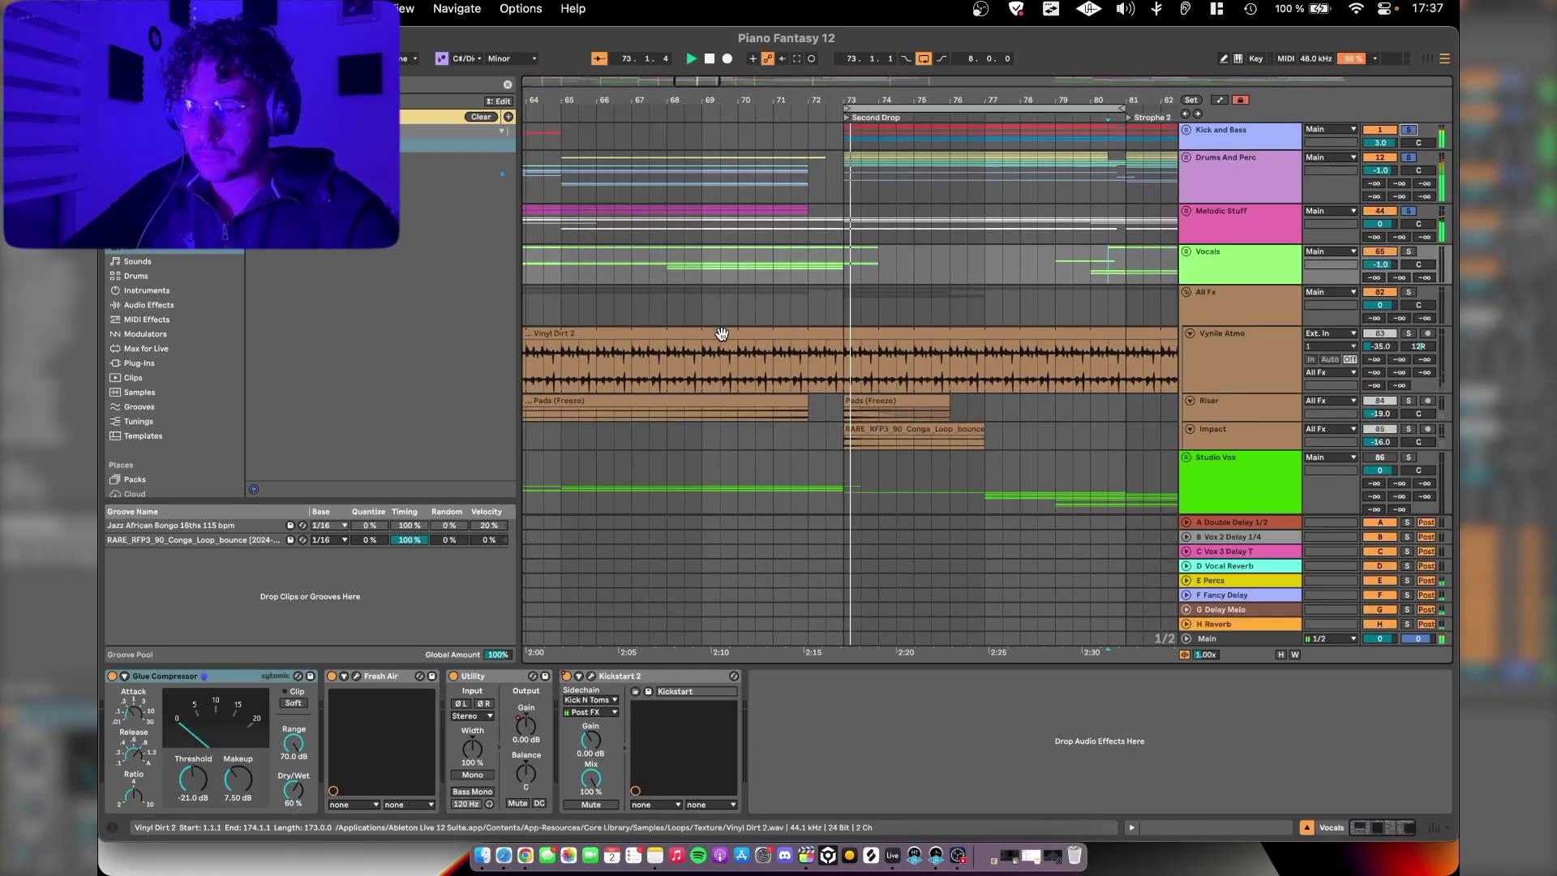
{"action": "key", "text": "space"}
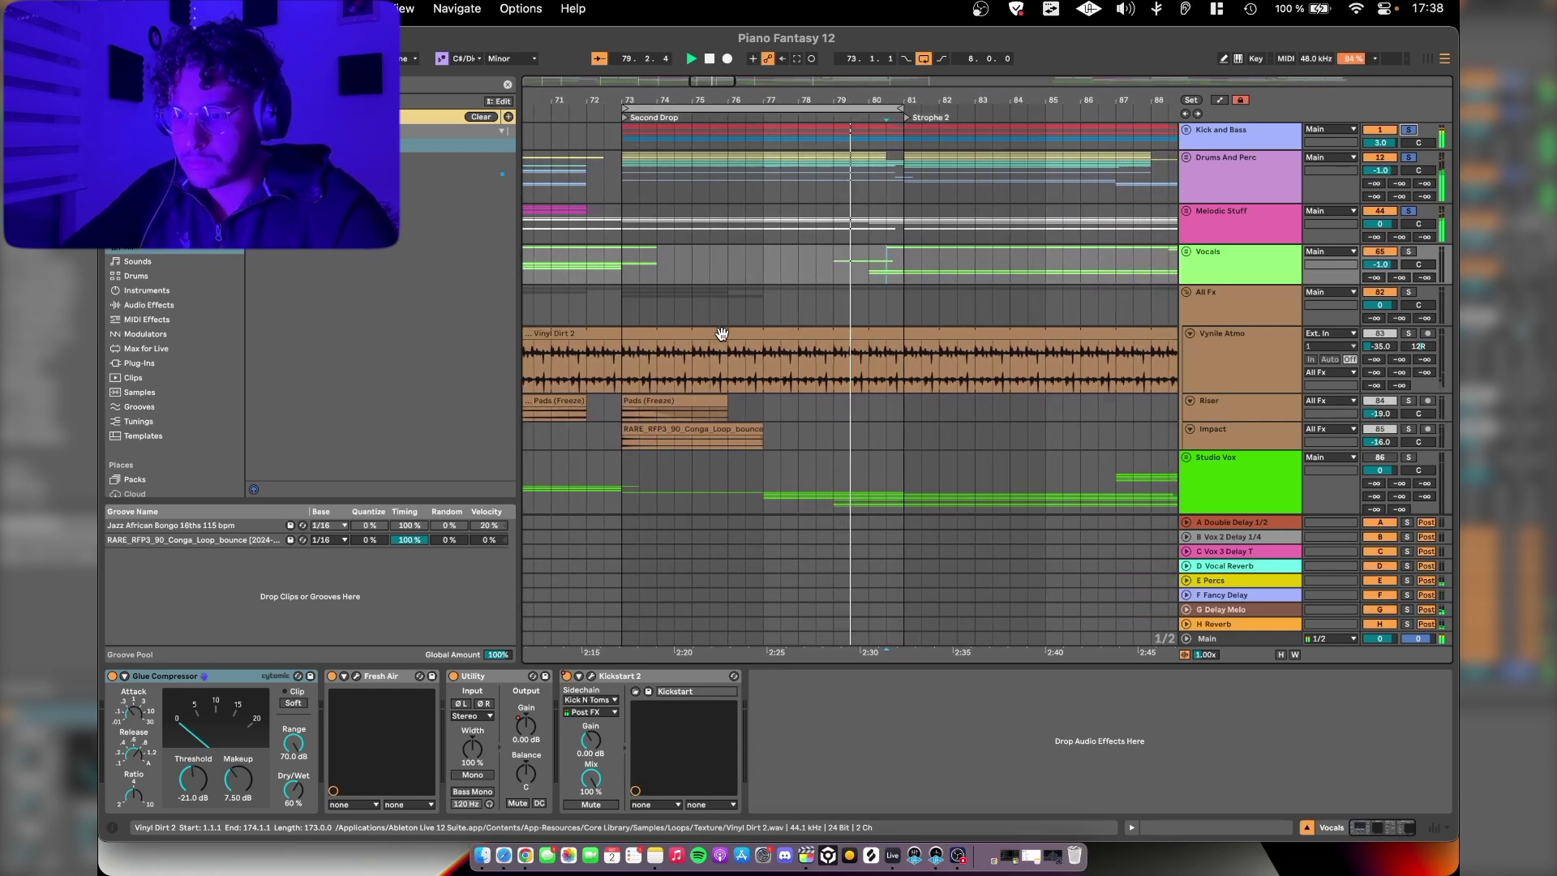
{"action": "scroll", "coordinate": [847, 322], "scroll_direction": "down", "scroll_amount": 5}
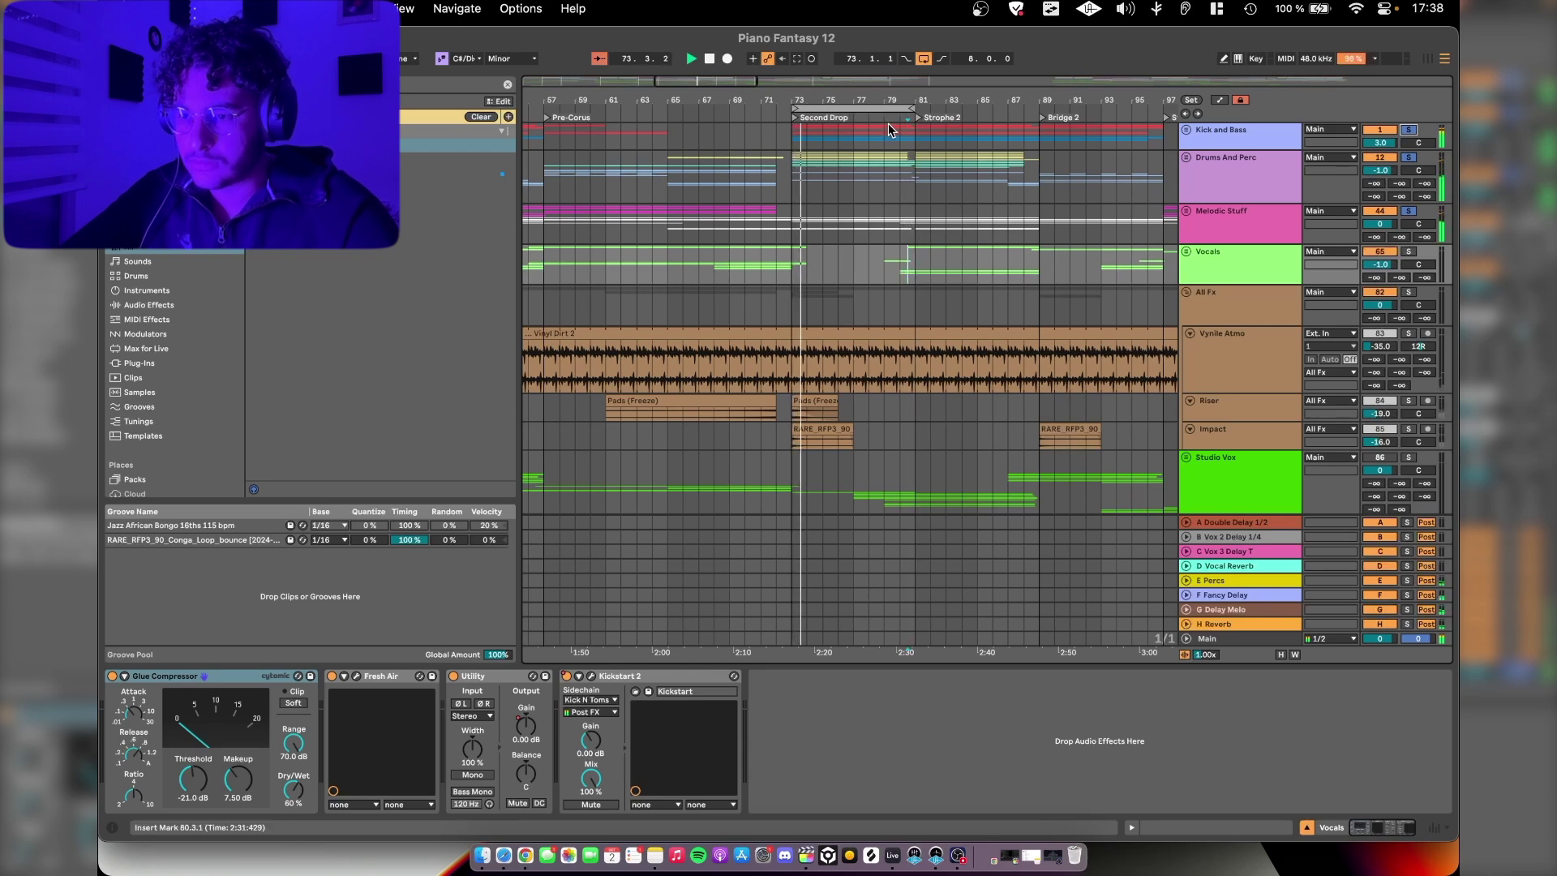
Step: Solo only the Vocals group and unfold the Studio Vox group to show its recorded takes
{"action": "scroll", "coordinate": [882, 310], "scroll_direction": "down", "scroll_amount": 5}
{"action": "left_click", "coordinate": [1241, 284]}
{"action": "key", "text": "space"}
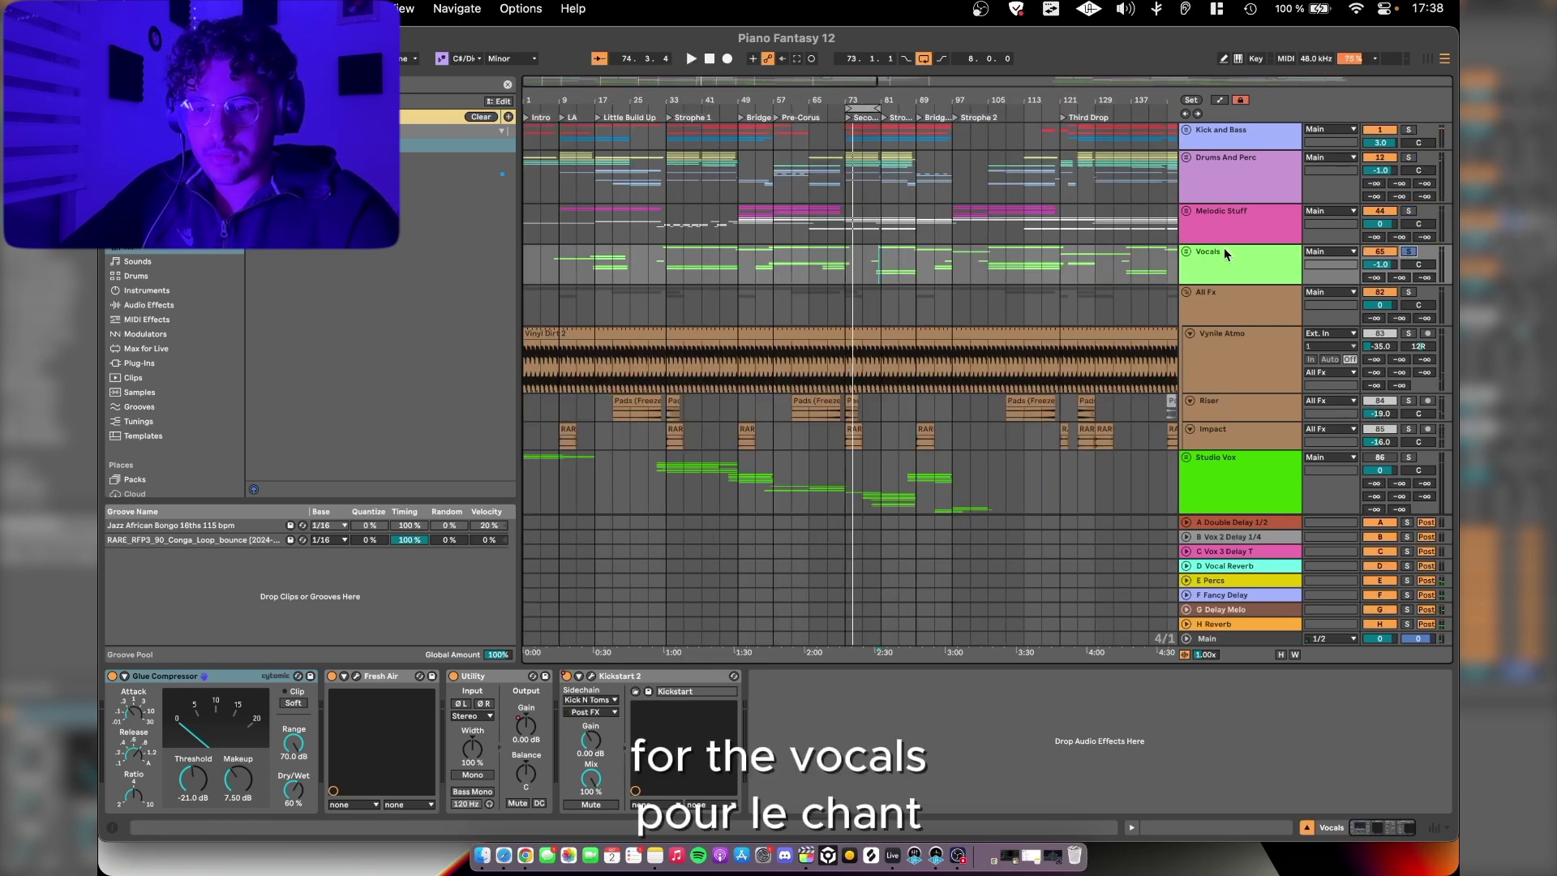
{"action": "left_click", "coordinate": [1186, 252]}
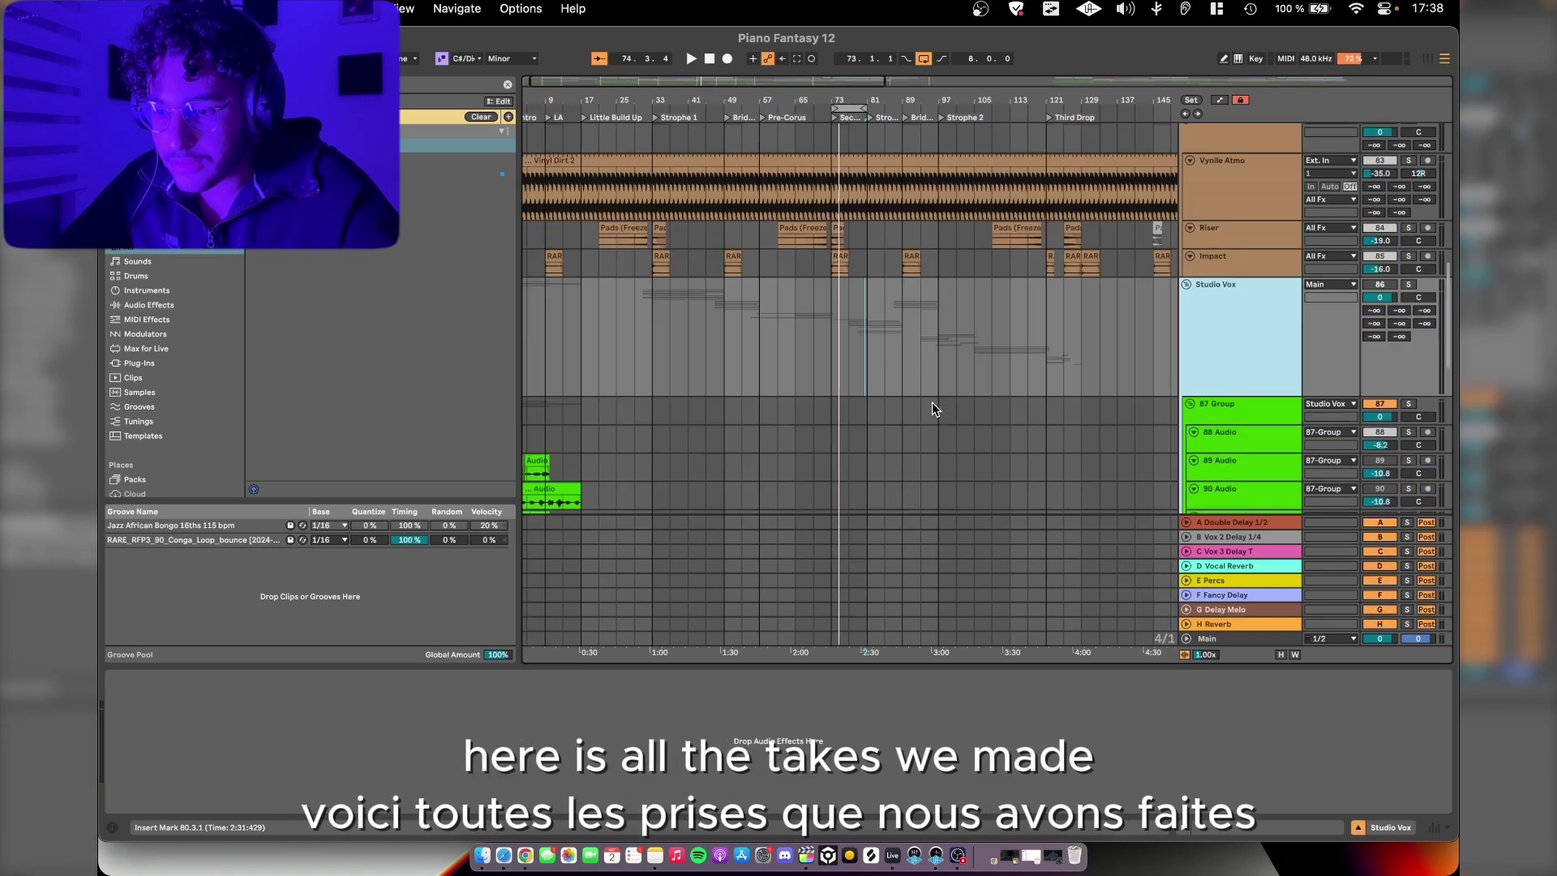
Step: Solo the Studio Vox group and look through the recorded takes in its subgroups
{"action": "scroll", "coordinate": [933, 407], "scroll_direction": "down", "scroll_amount": 10}
{"action": "scroll", "coordinate": [934, 408], "scroll_direction": "up", "scroll_amount": 4}
{"action": "scroll", "coordinate": [705, 358], "scroll_direction": "up", "scroll_amount": 5}
{"action": "scroll", "coordinate": [704, 359], "scroll_direction": "down", "scroll_amount": 5}
{"action": "scroll", "coordinate": [1165, 327], "scroll_direction": "up", "scroll_amount": 5}
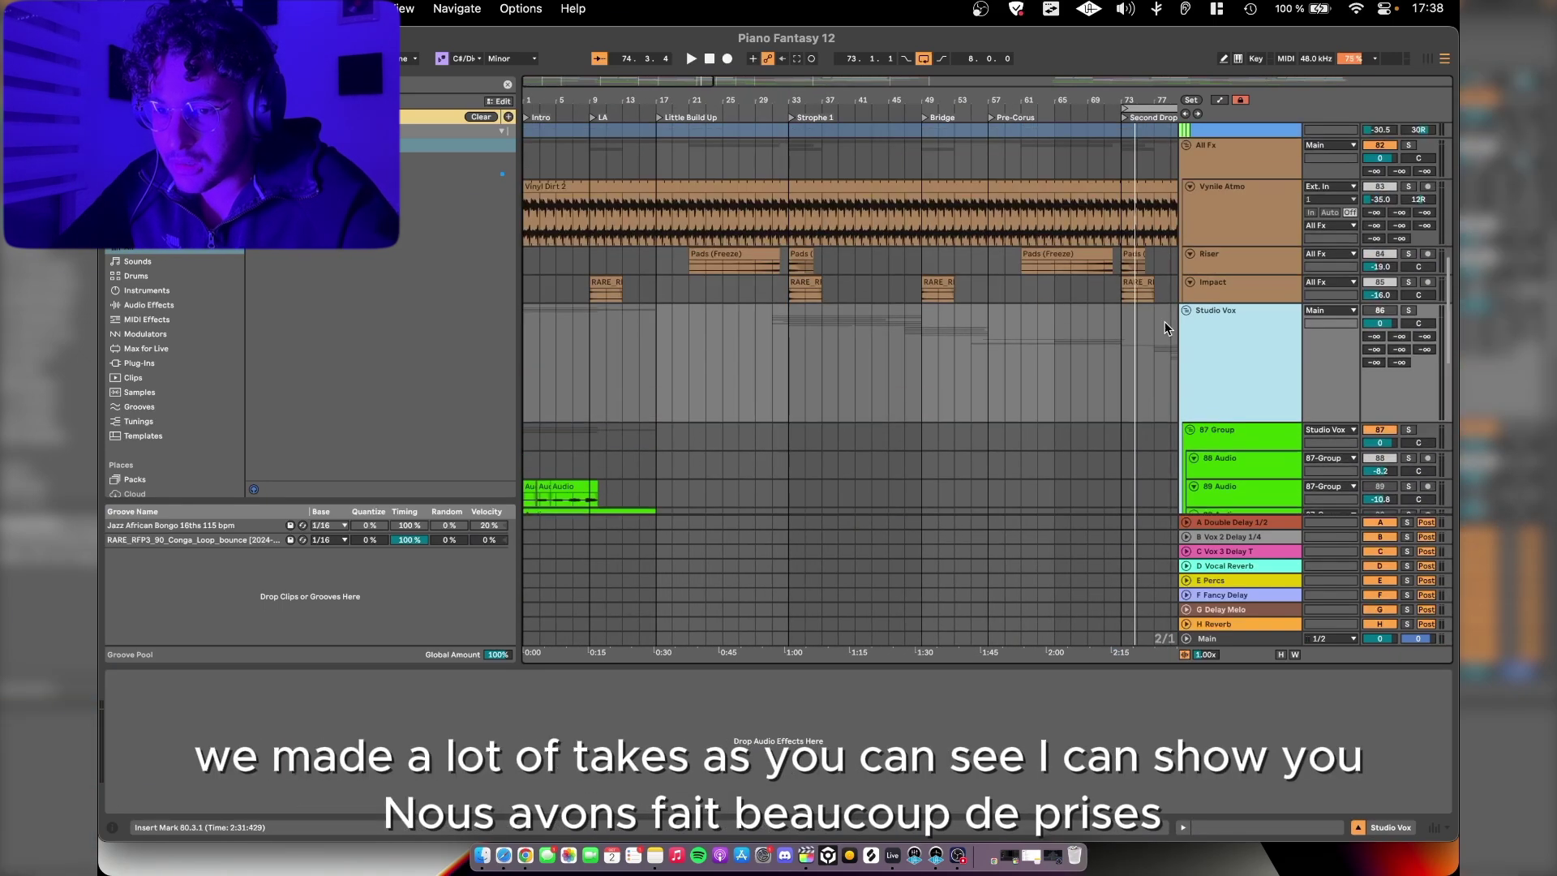
{"action": "scroll", "coordinate": [956, 376], "scroll_direction": "down", "scroll_amount": 8}
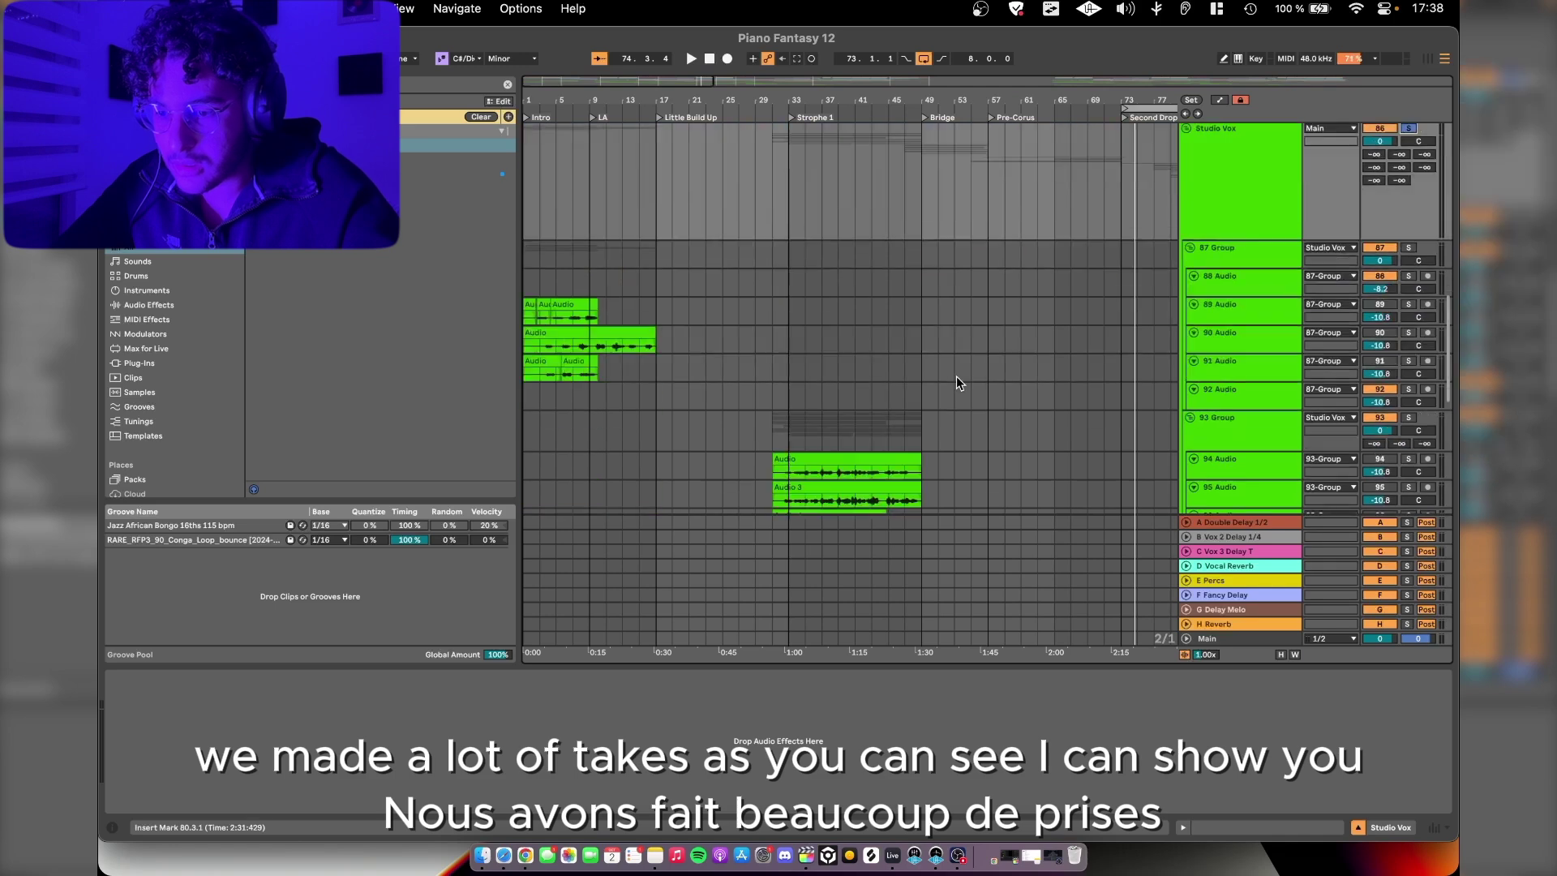
Step: Play the Strophe 1 vocal takes in 93 Group from bar 37 and enlarge the 98 and 99 Audio tracks to show their waveforms
{"action": "left_click", "coordinate": [822, 328]}
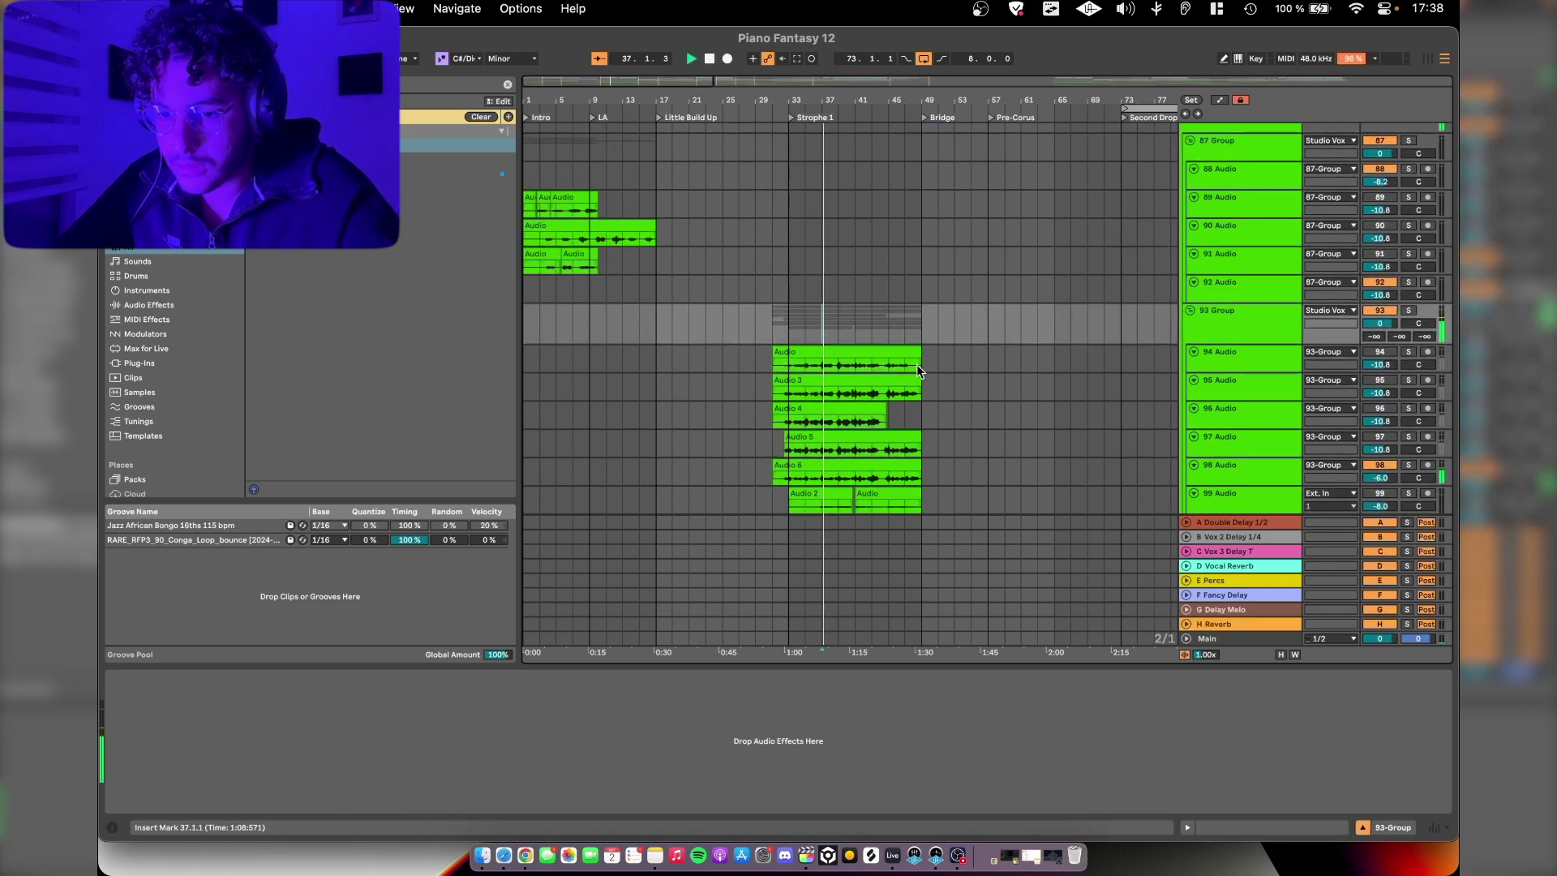
{"action": "scroll", "coordinate": [917, 364], "scroll_direction": "up", "scroll_amount": 3}
{"action": "scroll", "coordinate": [916, 364], "scroll_direction": "down", "scroll_amount": 3}
{"action": "scroll", "coordinate": [916, 363], "scroll_direction": "down", "scroll_amount": 6}
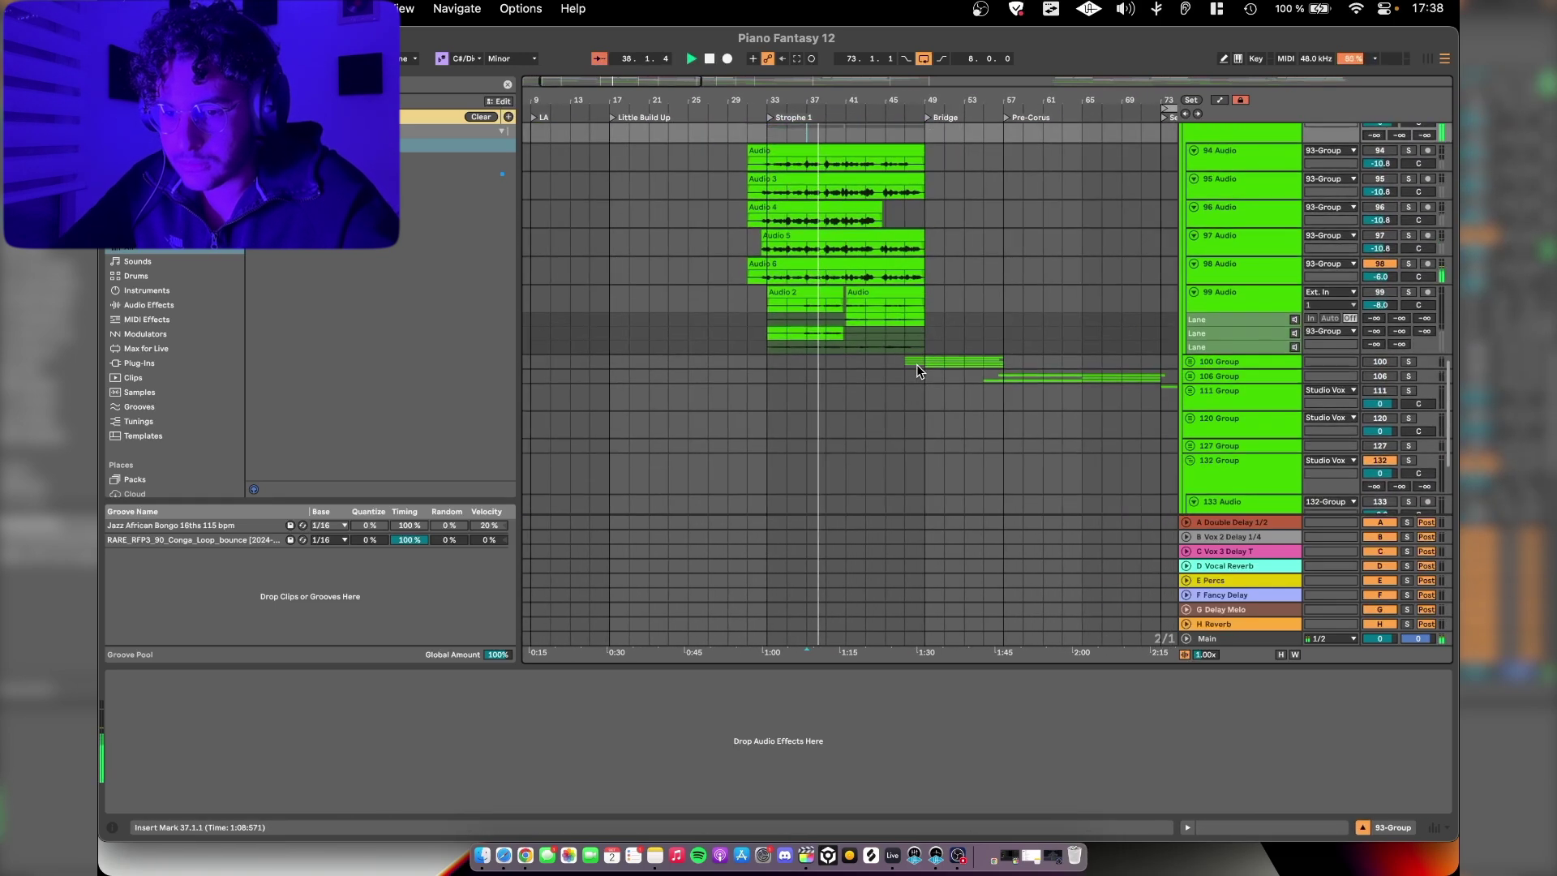
{"action": "scroll", "coordinate": [874, 300], "scroll_direction": "up", "scroll_amount": 5}
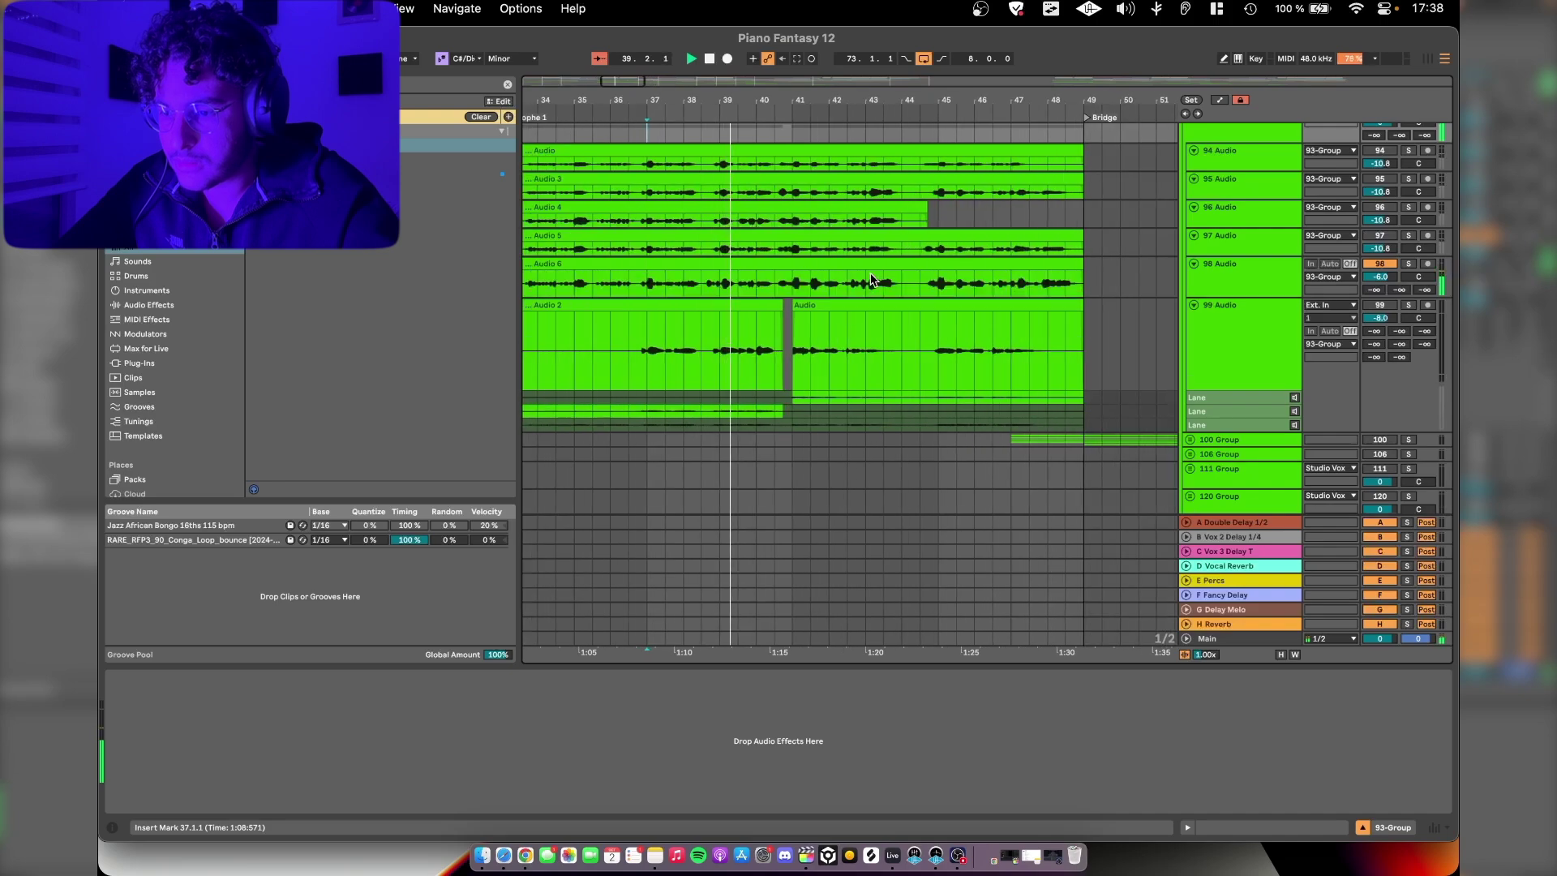
{"action": "scroll", "coordinate": [871, 280], "scroll_direction": "up", "scroll_amount": 4}
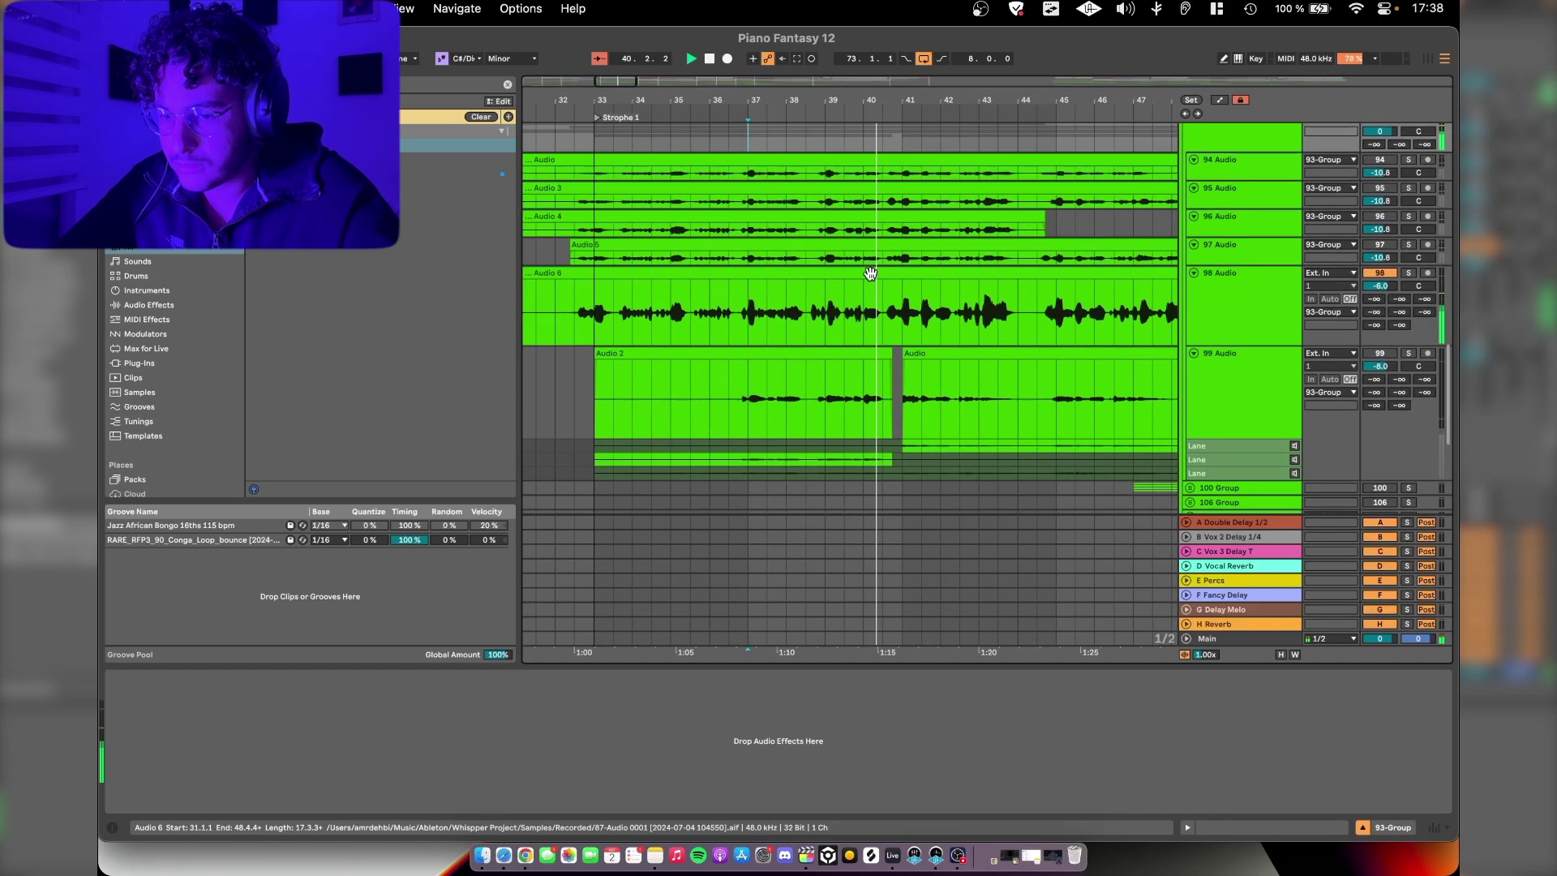
{"action": "scroll", "coordinate": [870, 274], "scroll_direction": "up", "scroll_amount": 2}
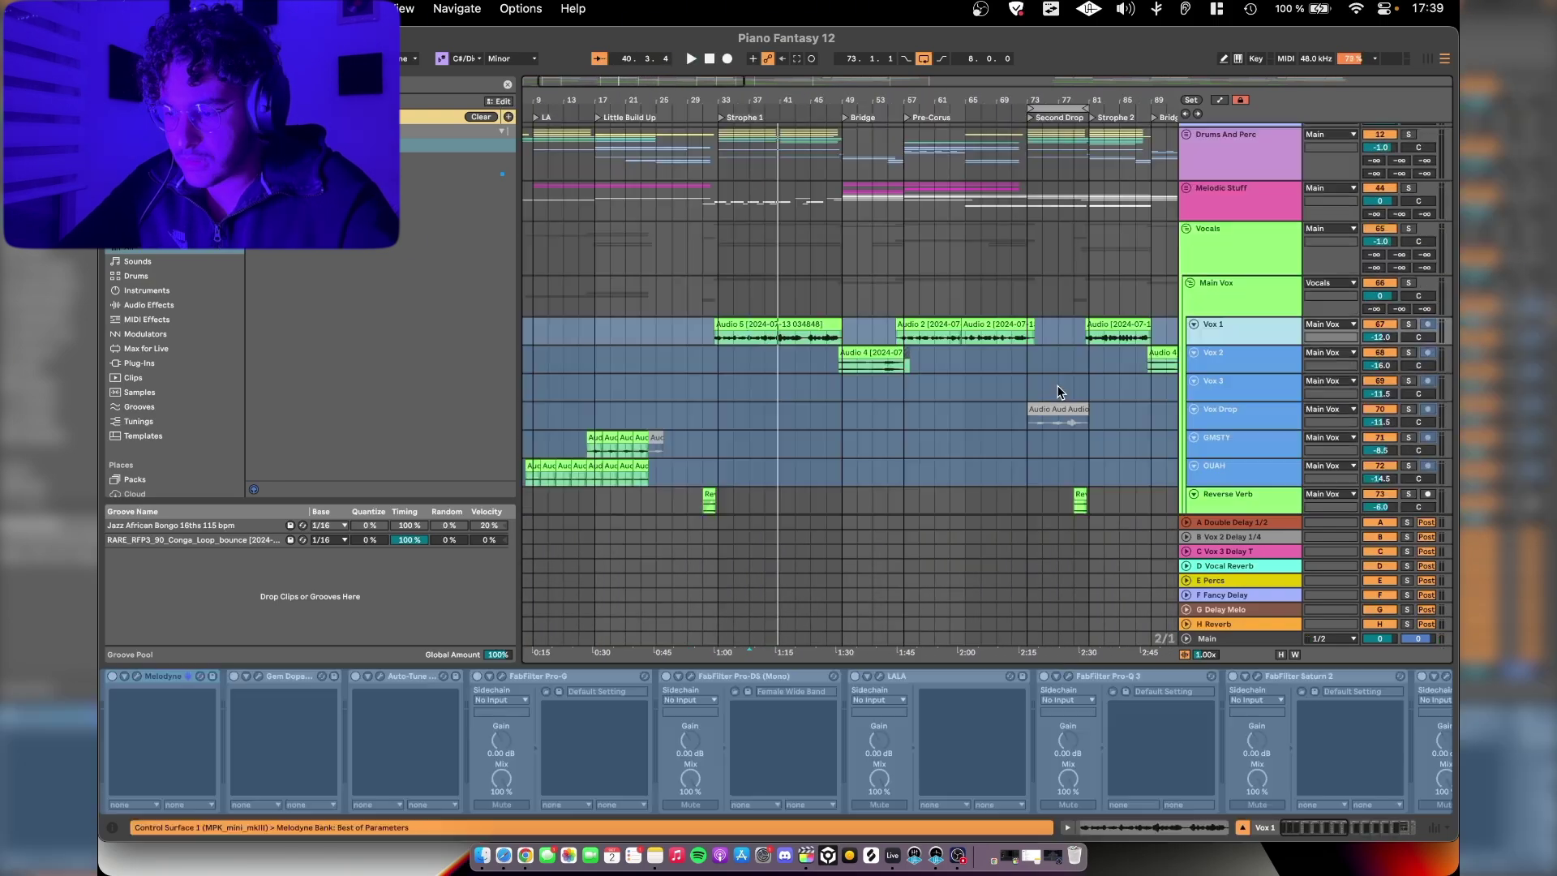
Step: Play the soloed Main Vox group in Strophe 1 with the three vox delay returns and the Vocal Reverb return switched off
{"action": "scroll", "coordinate": [1057, 387], "scroll_direction": "down", "scroll_amount": 5}
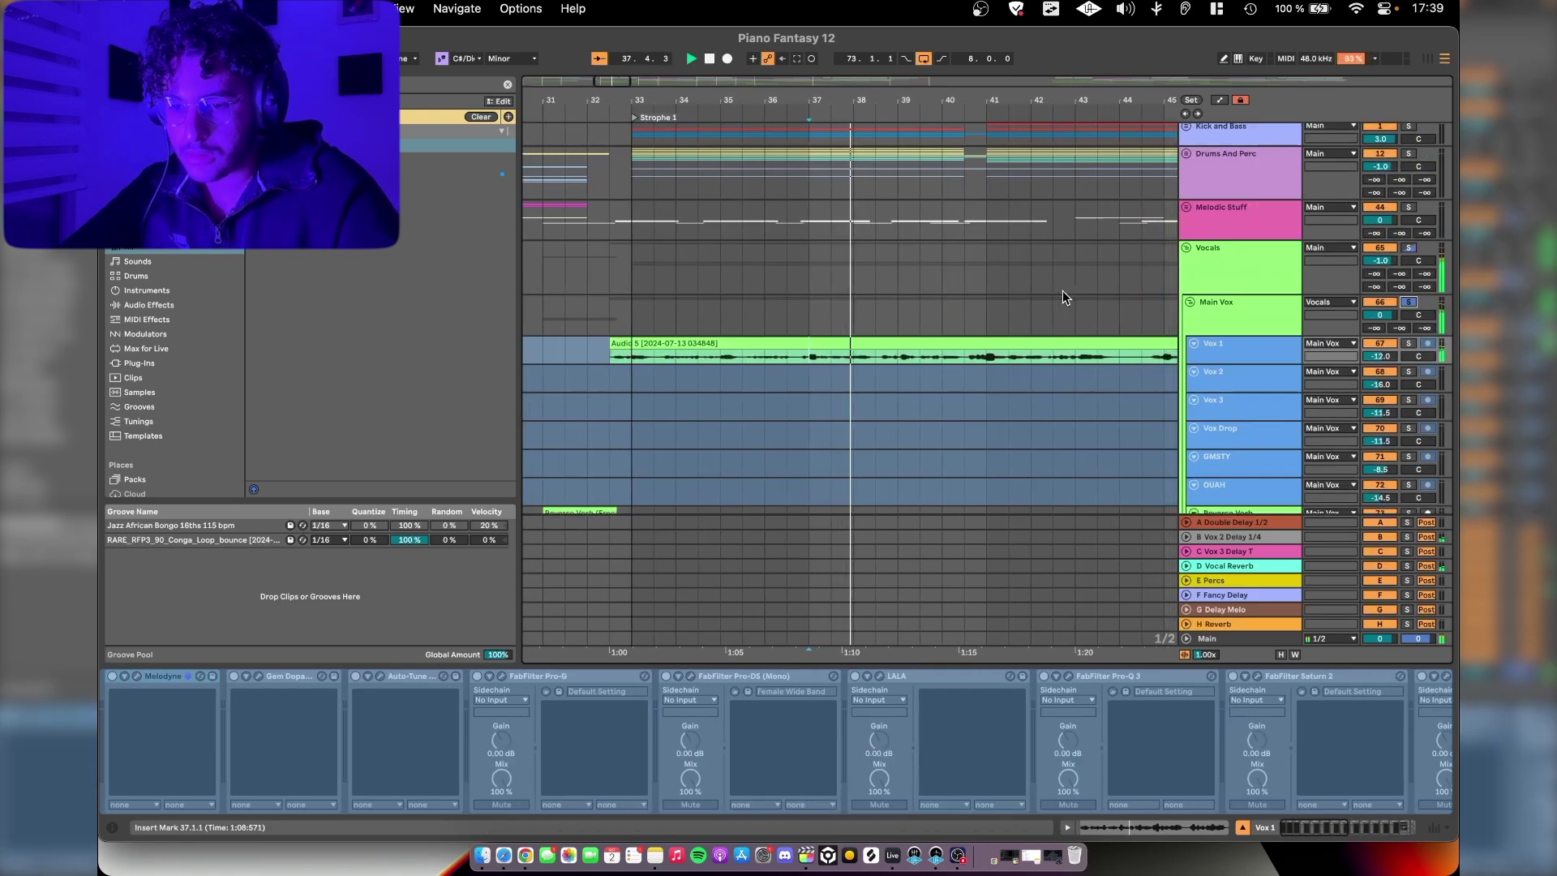
{"action": "scroll", "coordinate": [878, 359], "scroll_direction": "down", "scroll_amount": 5}
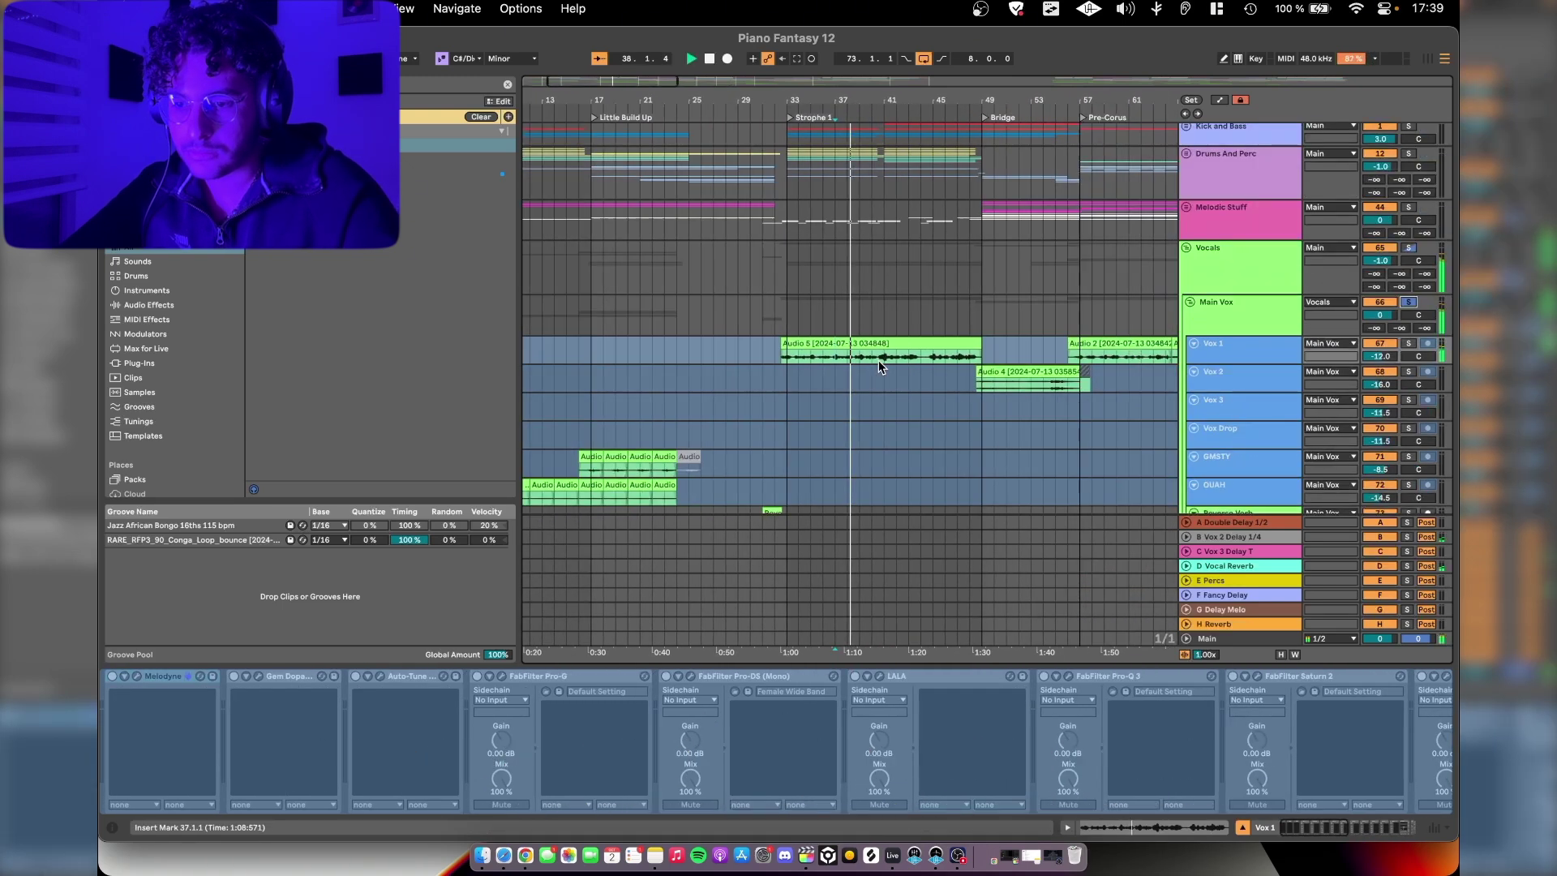
{"action": "left_click", "coordinate": [1216, 310]}
{"action": "left_click", "coordinate": [1380, 522]}
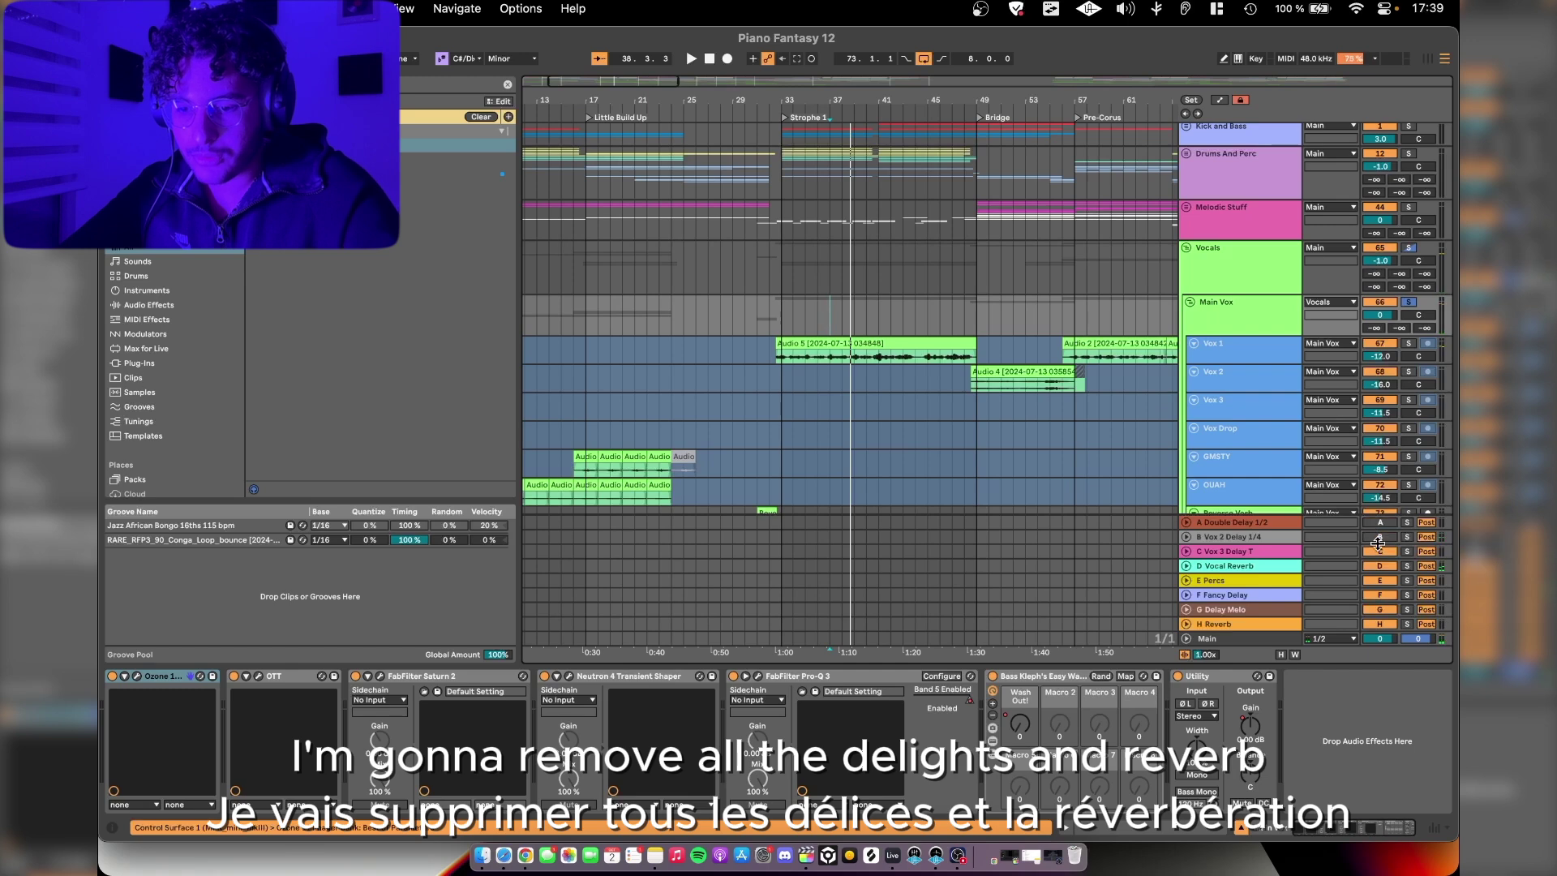
{"action": "scroll", "coordinate": [1067, 376], "scroll_direction": "up", "scroll_amount": 5}
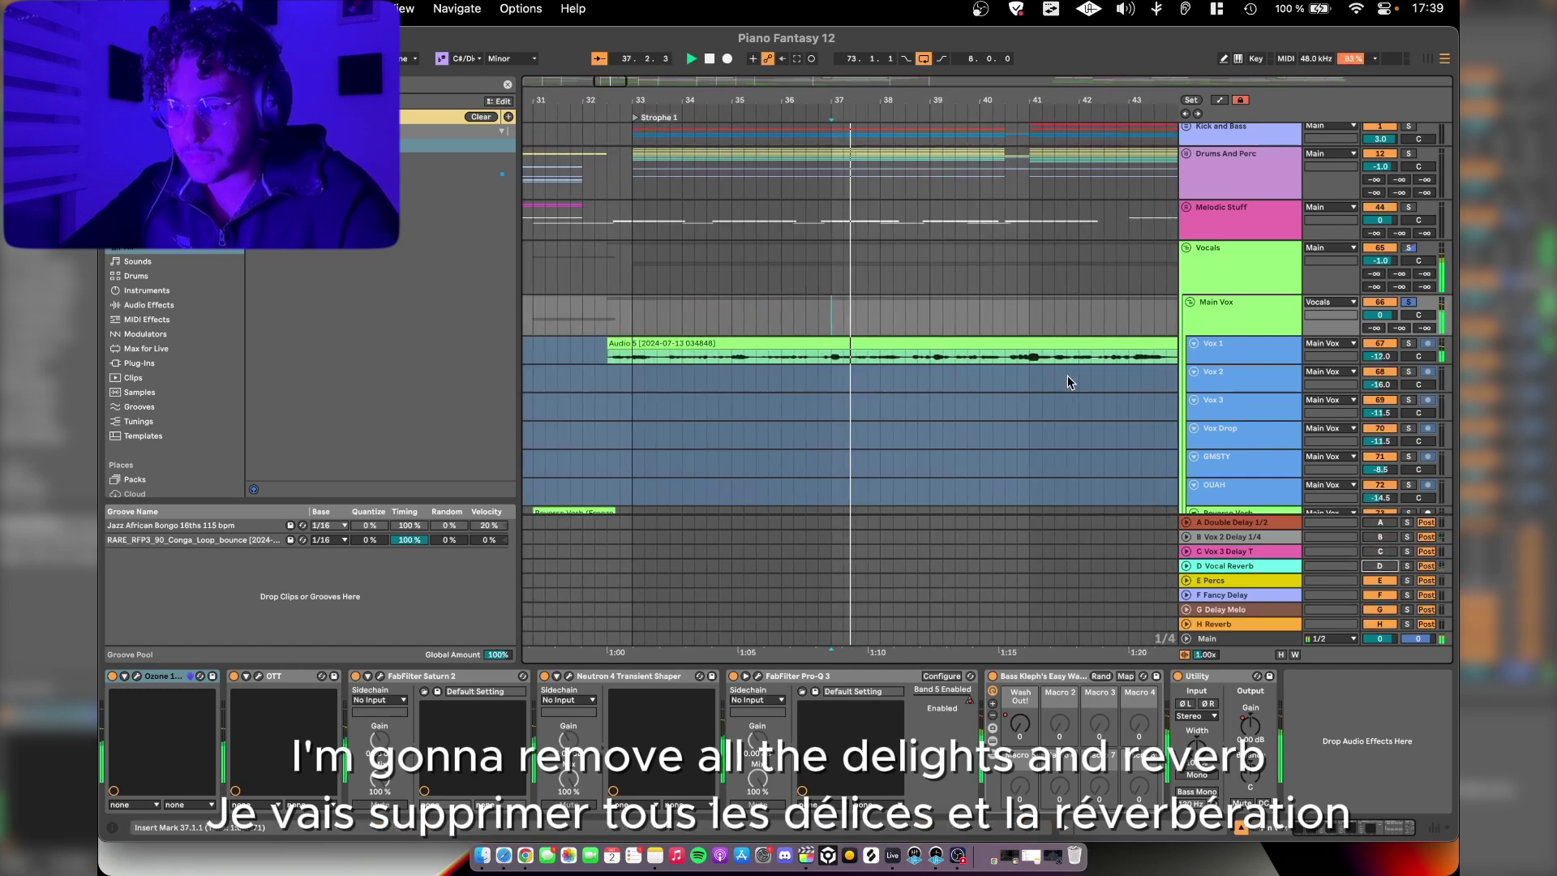
{"action": "scroll", "coordinate": [1067, 376], "scroll_direction": "down", "scroll_amount": 5}
{"action": "key", "text": "space"}
Step: Unfreeze the Vox 1 track and show its Melodyne editor
{"action": "left_click", "coordinate": [1257, 348]}
{"action": "right_click", "coordinate": [1257, 348]}
{"action": "key", "text": "Escape"}
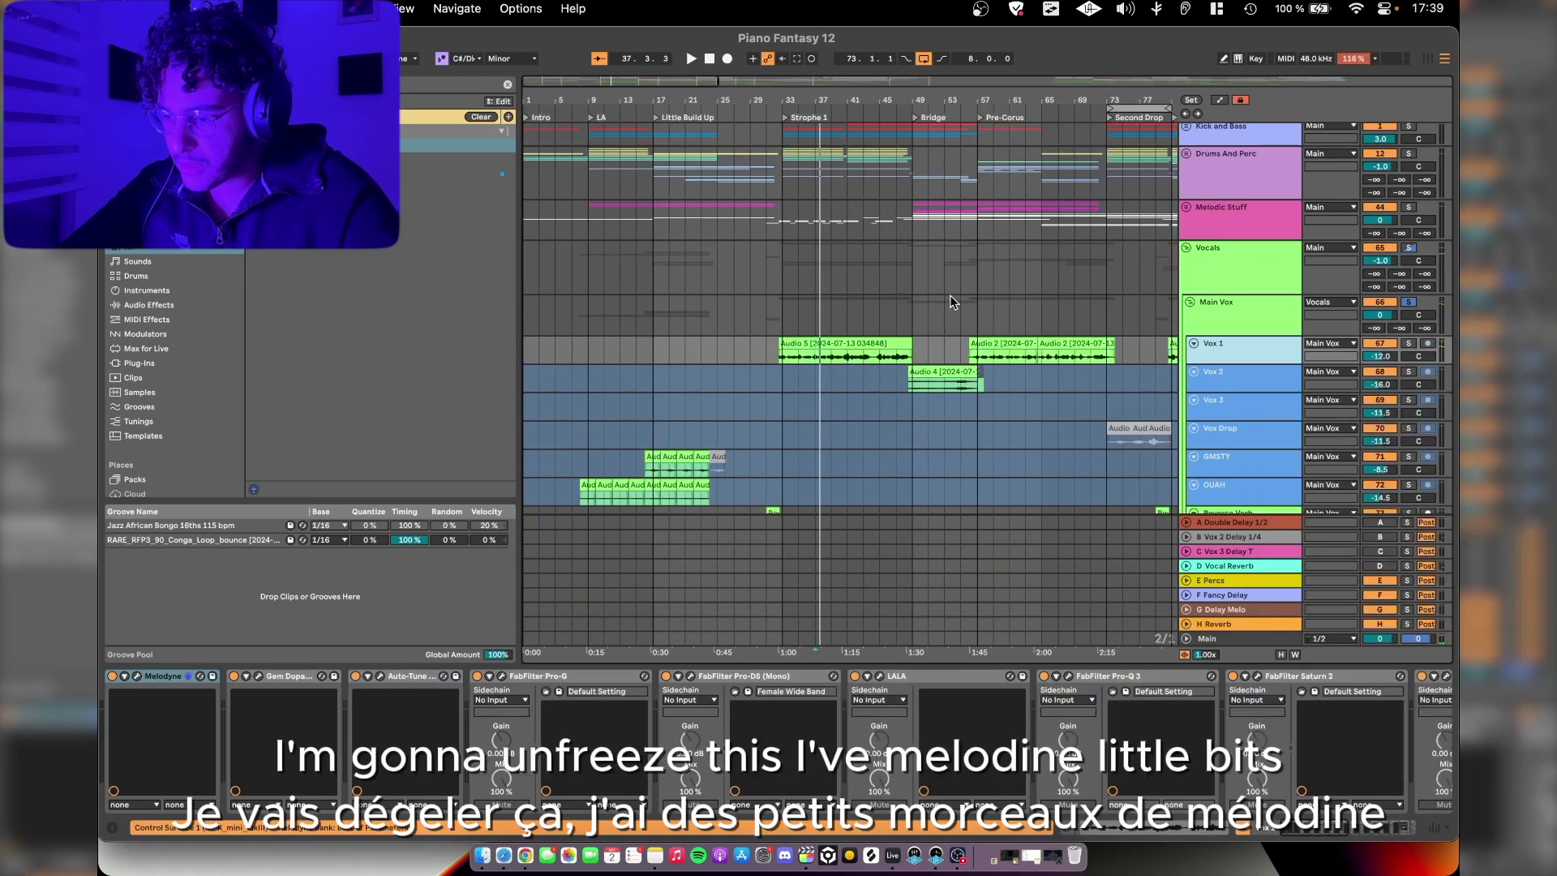
{"action": "left_click", "coordinate": [138, 677]}
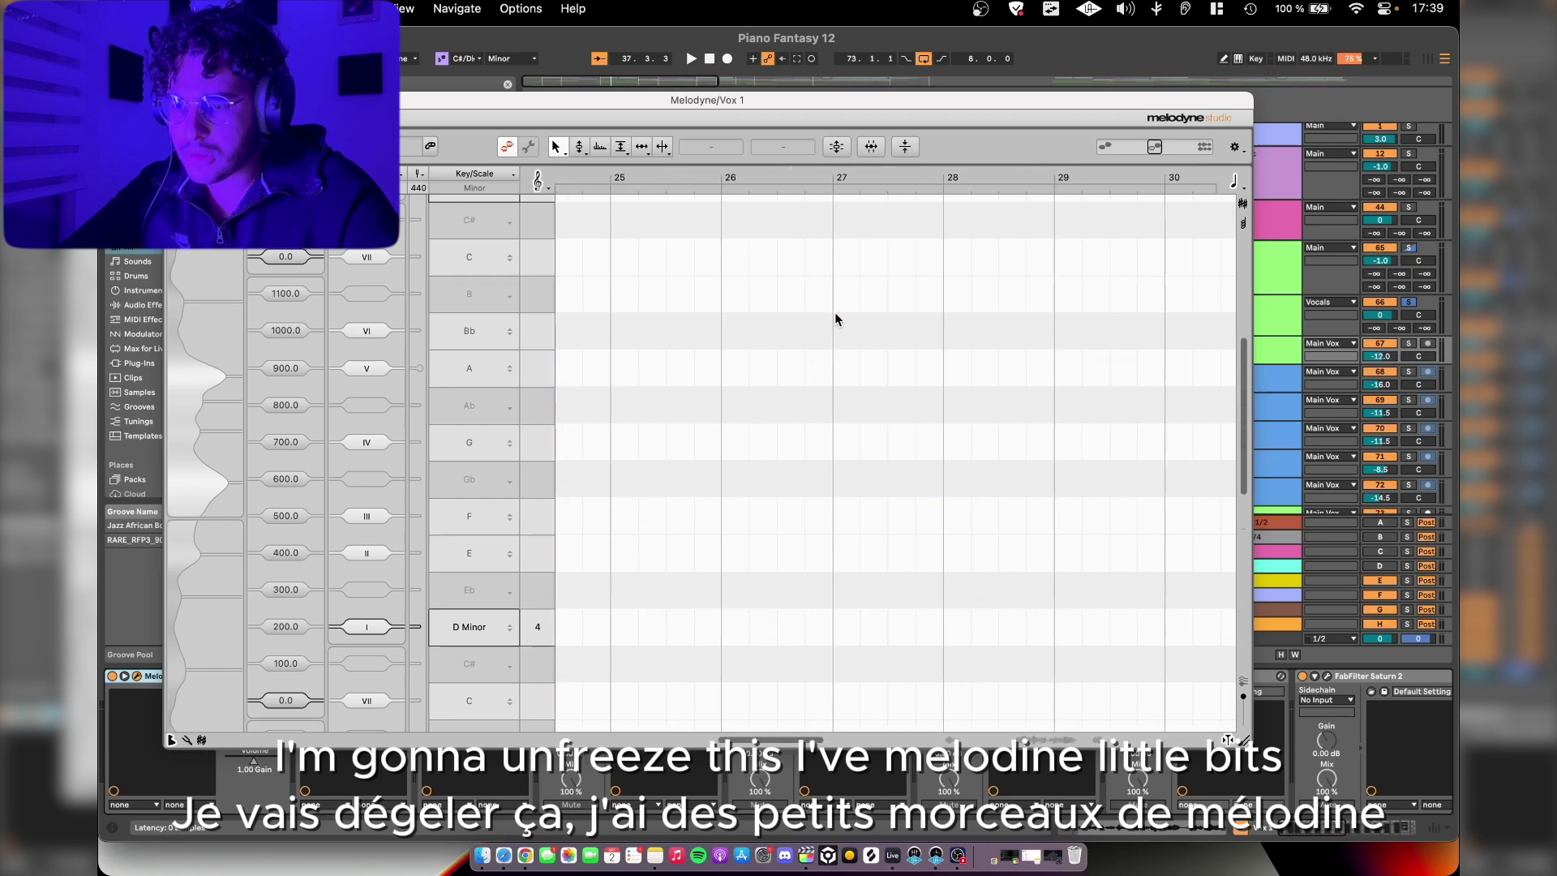
Step: Bypass the Vox 1 effects after Melodyne, inspect Gem Dopamine, and compare the vocal with Gem Dopamine off and on
{"action": "left_click", "coordinate": [328, 676]}
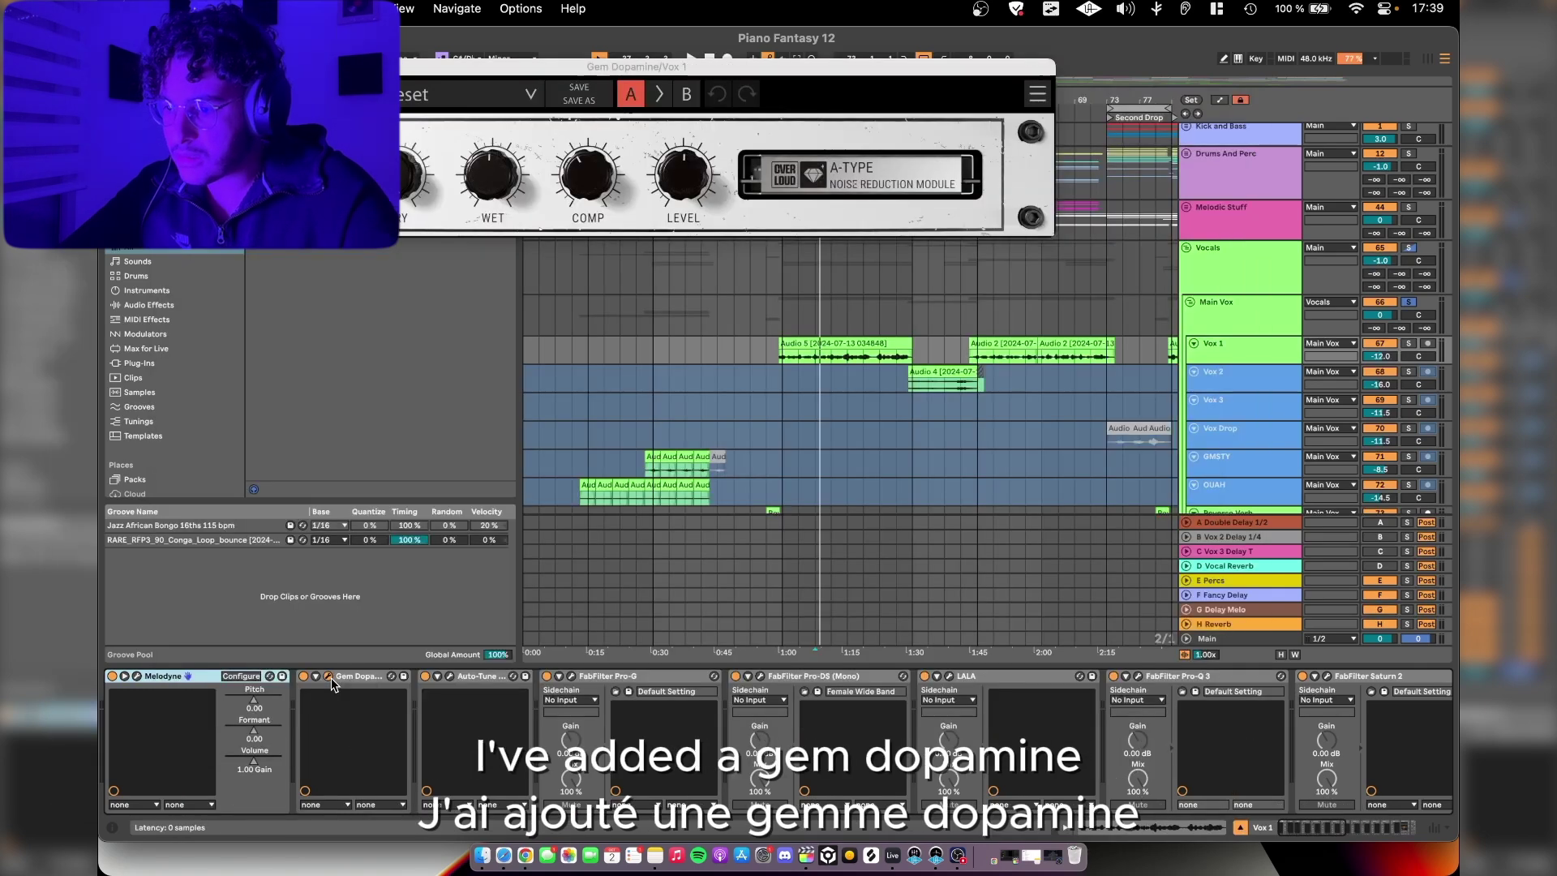
{"action": "key", "text": "space"}
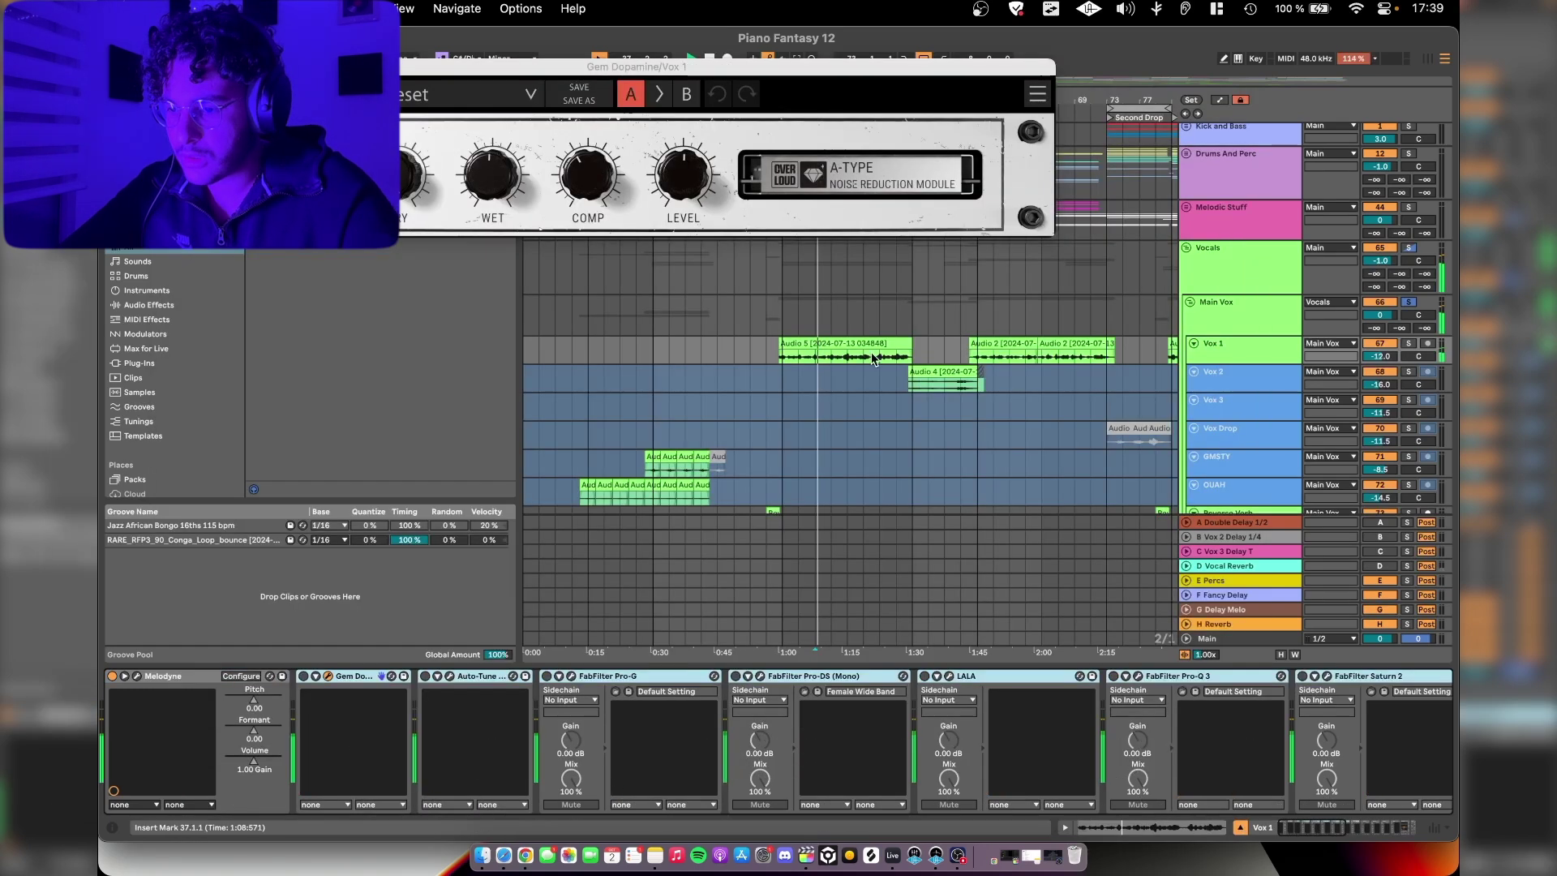
{"action": "left_click", "coordinate": [941, 364]}
{"action": "left_click", "coordinate": [353, 678]}
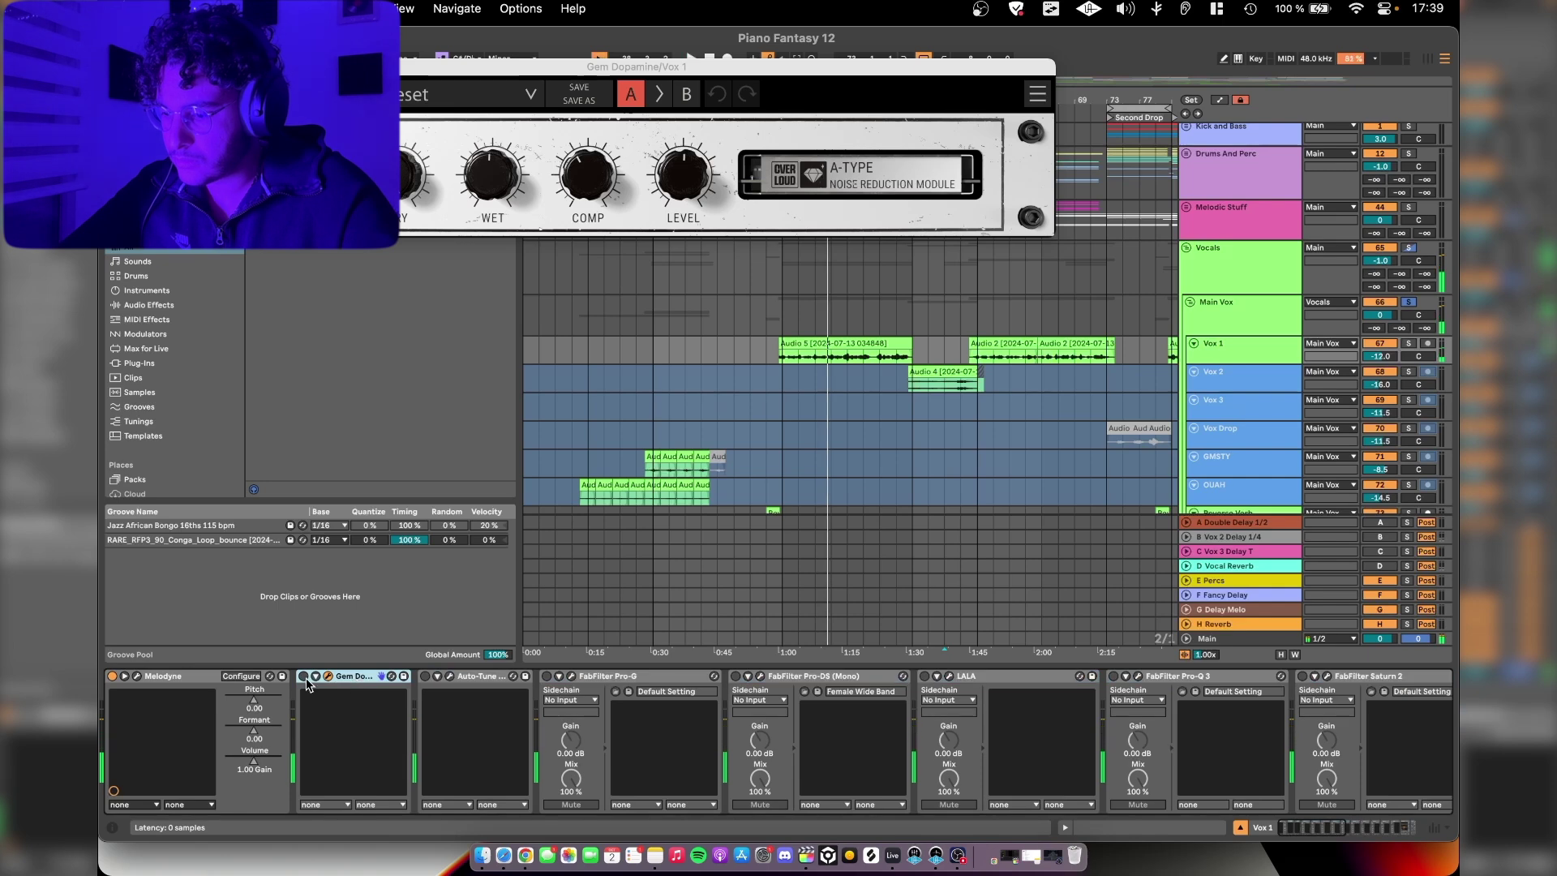
{"action": "left_click", "coordinate": [328, 676]}
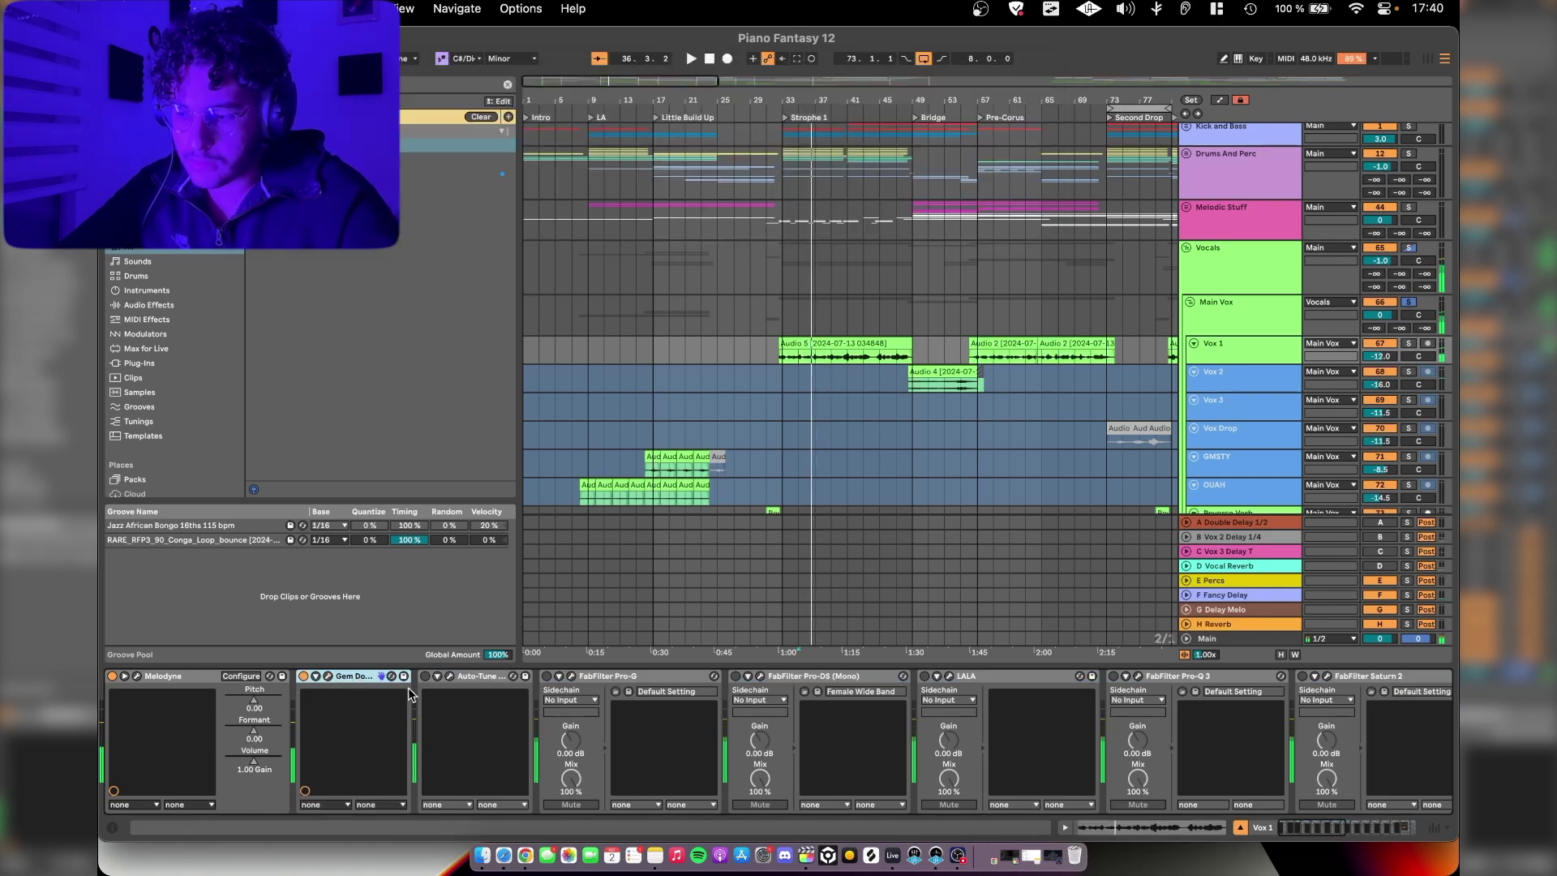
Step: Enable Auto-Tune Artist and the FabFilter Pro-G gate on Vox 1, showing each plug-in's settings while auditioning the vocal
{"action": "left_click", "coordinate": [449, 676]}
{"action": "key", "text": "space"}
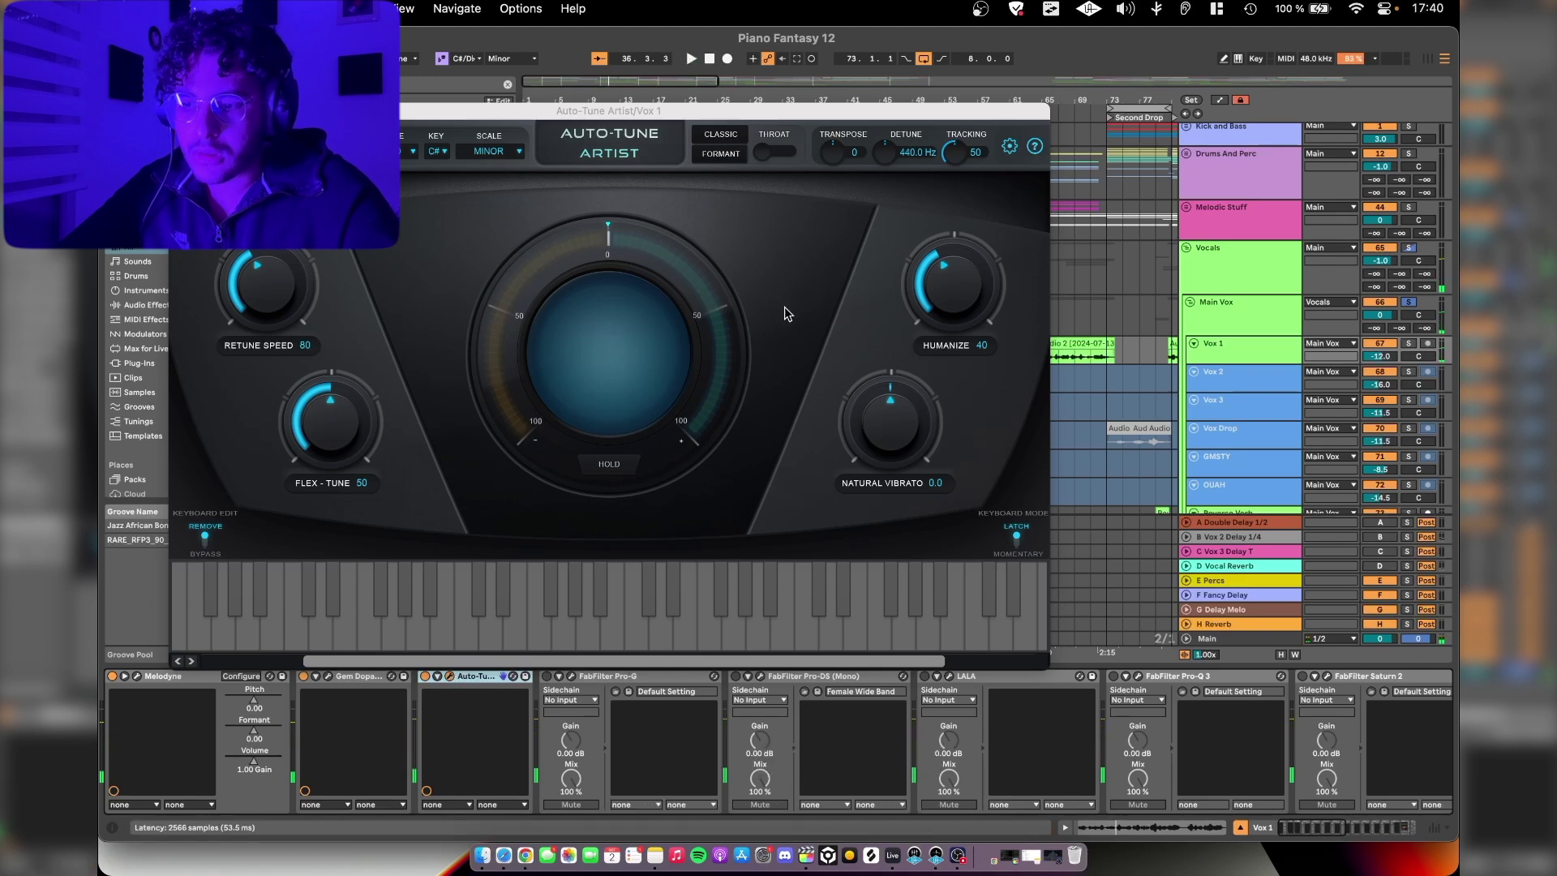
{"action": "left_click", "coordinate": [571, 676]}
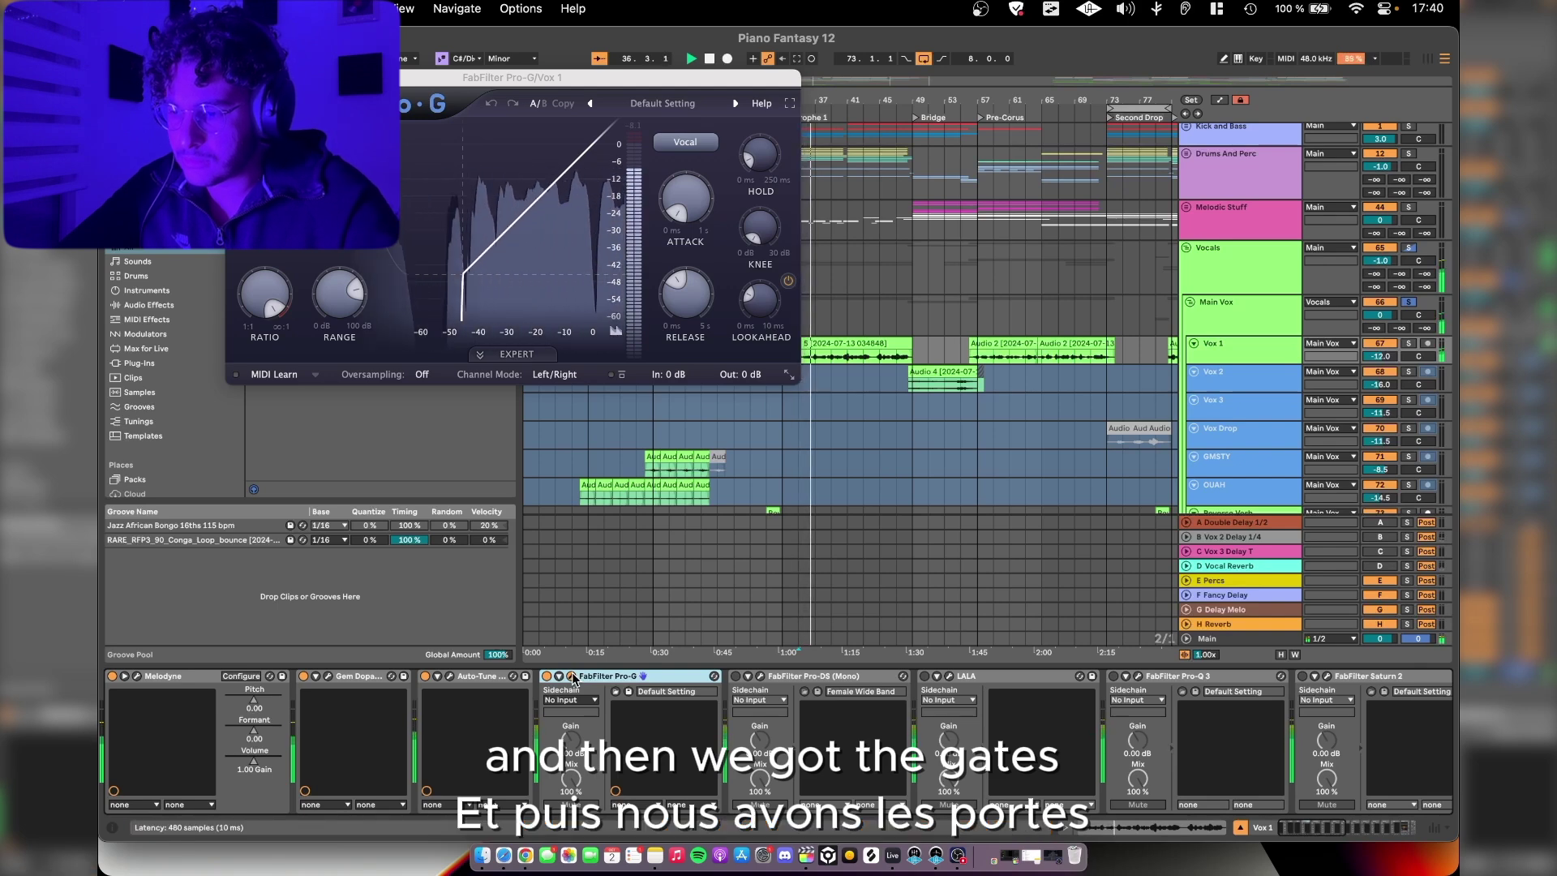
{"action": "left_click", "coordinate": [571, 676]}
Step: Enable the FabFilter Pro-DS de-esser and the LALA compressor on Vox 1, showing their settings during playback
{"action": "left_click", "coordinate": [758, 676]}
{"action": "key", "text": "space"}
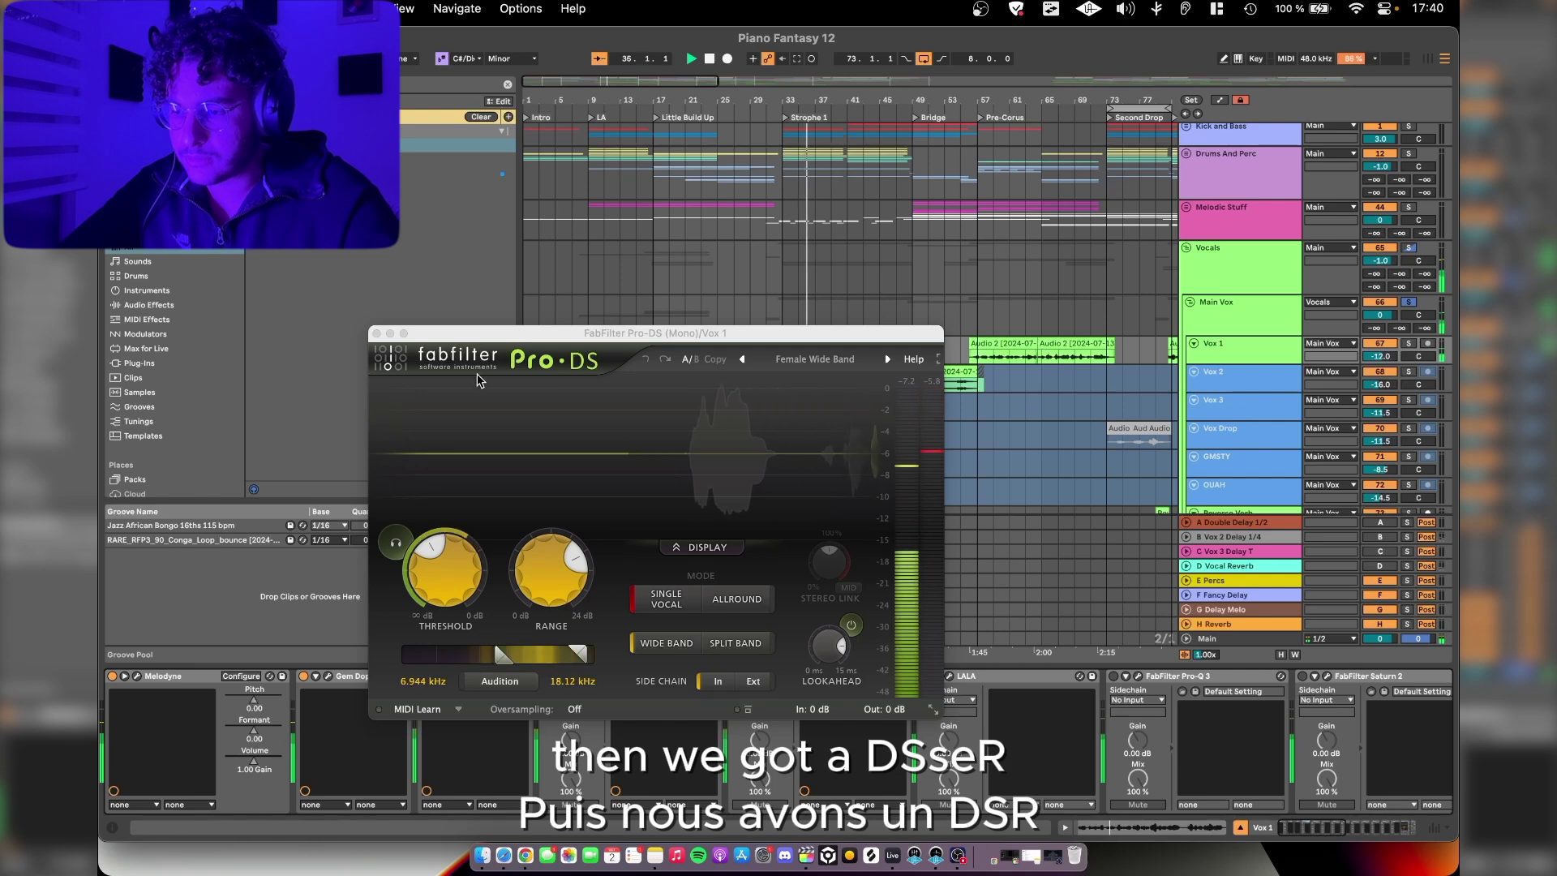
{"action": "left_click", "coordinate": [376, 334]}
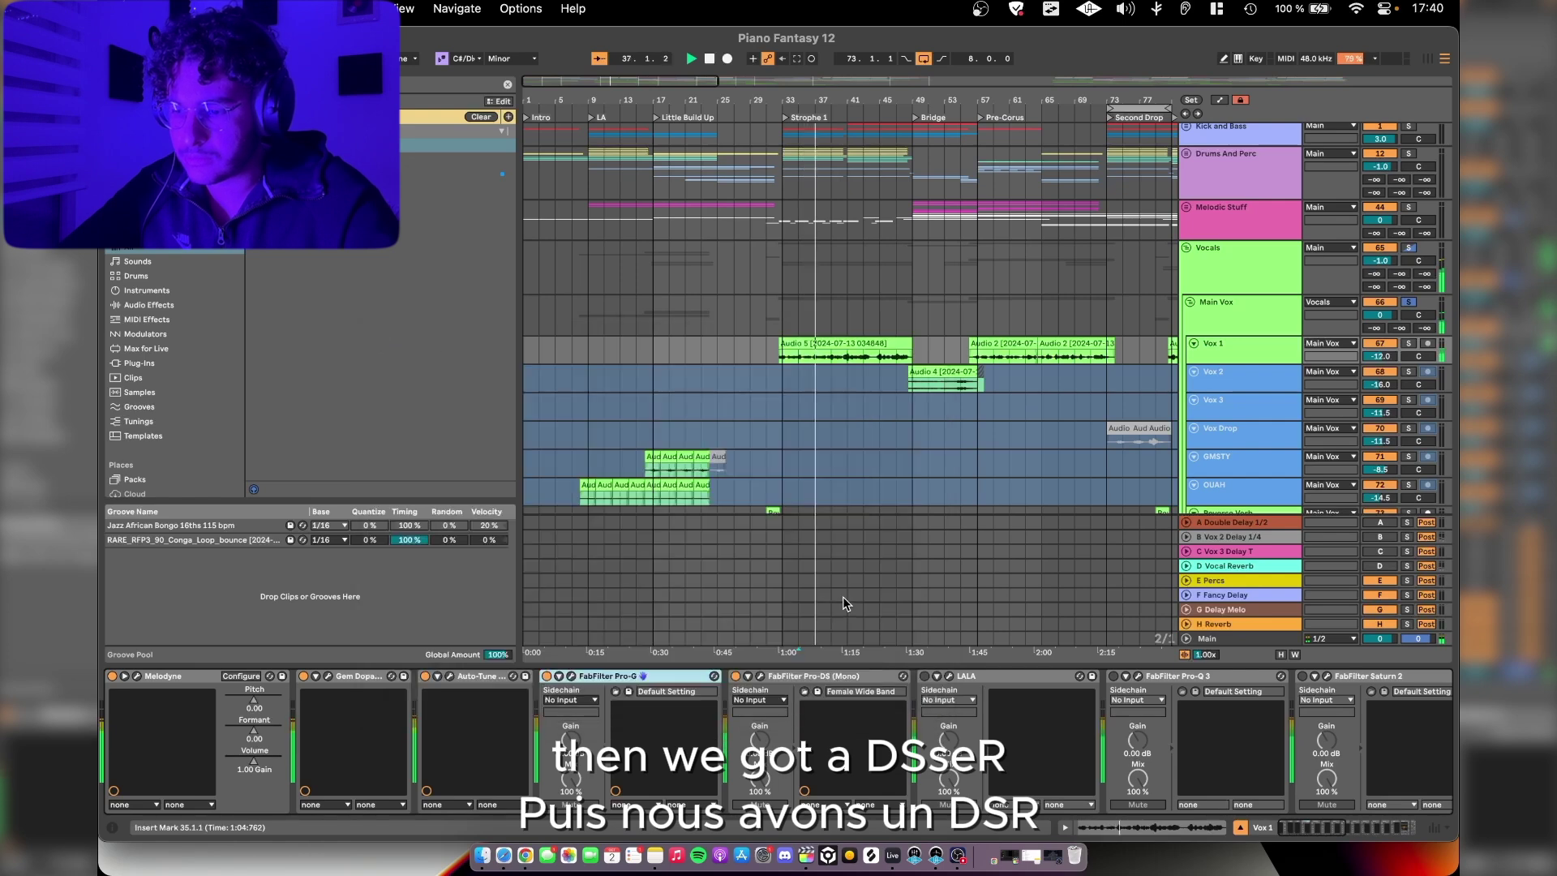
{"action": "left_click", "coordinate": [948, 676]}
{"action": "scroll", "coordinate": [944, 730], "scroll_direction": "right", "scroll_amount": 3}
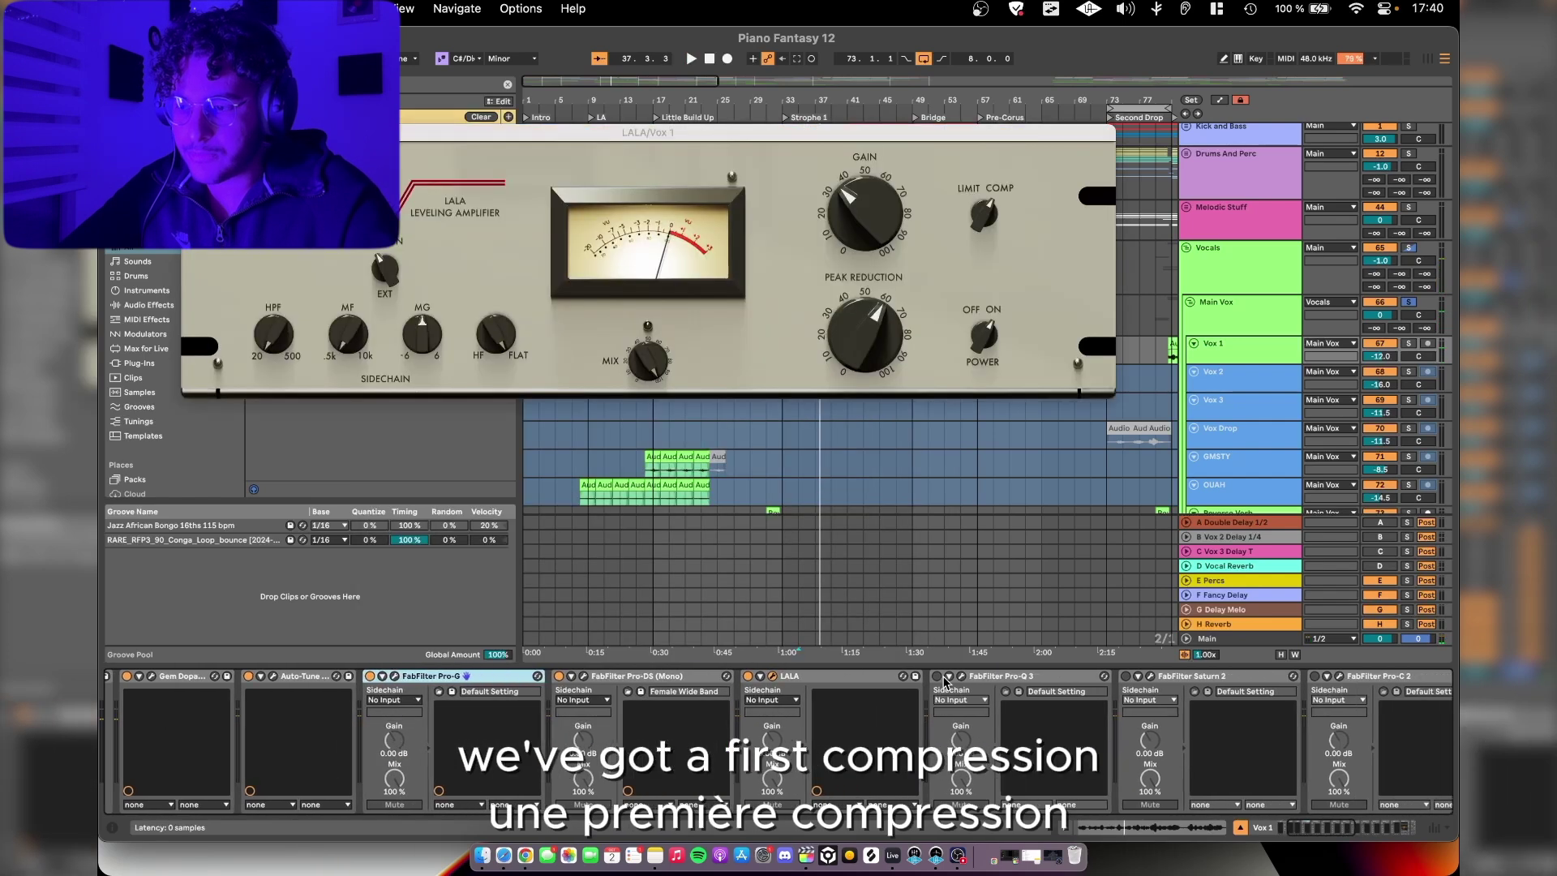
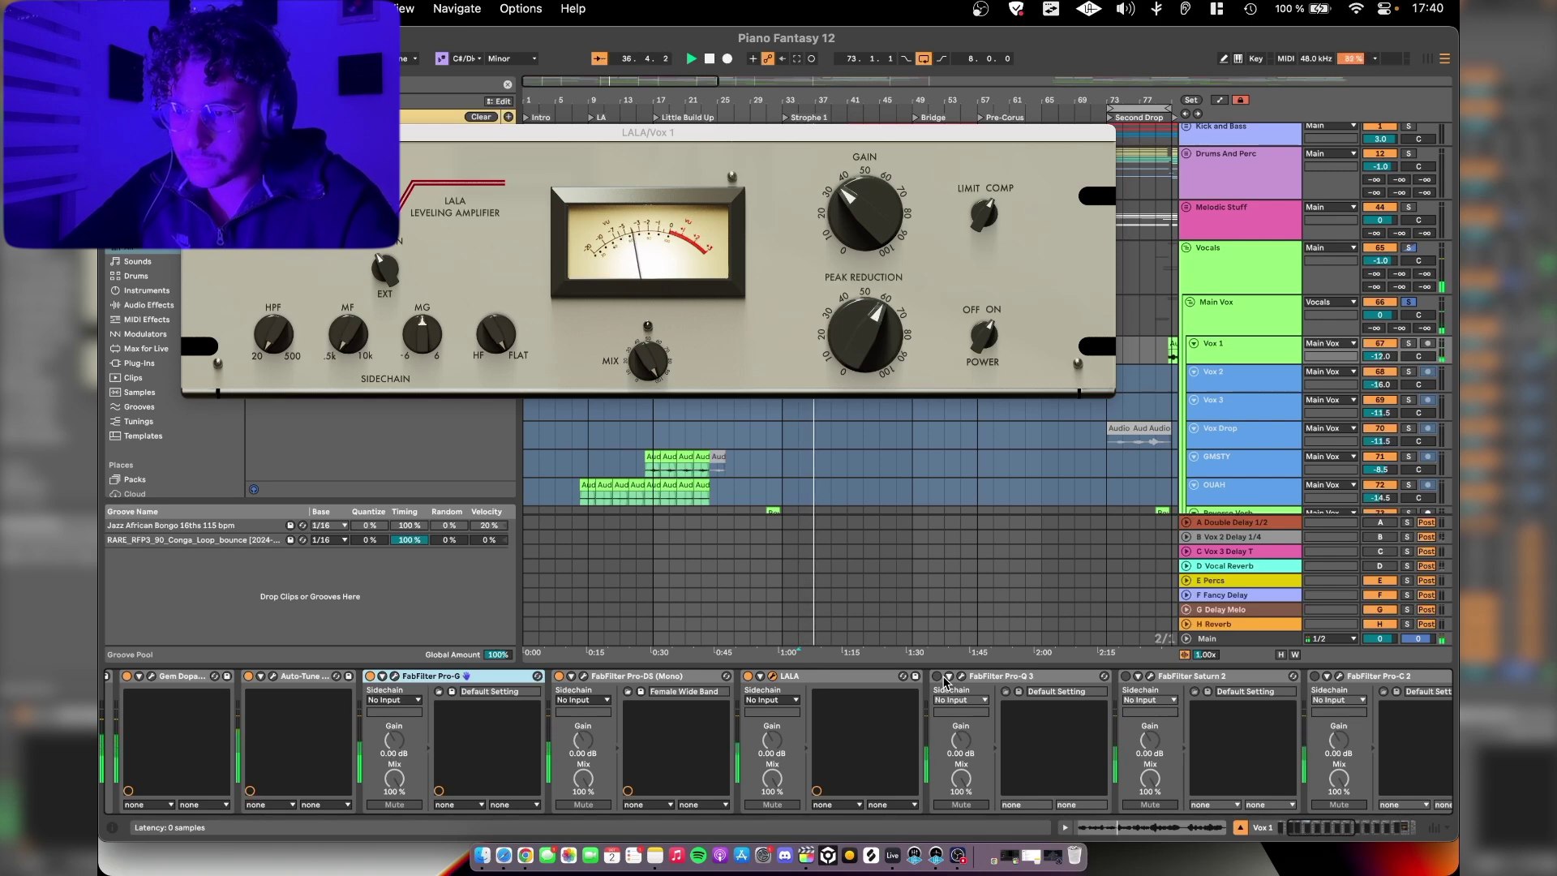
Step: Enable the first FabFilter Pro-Q 3 on Vox 1, show its curve during playback, and close the plug-in windows
{"action": "scroll", "coordinate": [944, 730], "scroll_direction": "right", "scroll_amount": 2}
{"action": "left_click", "coordinate": [876, 676]}
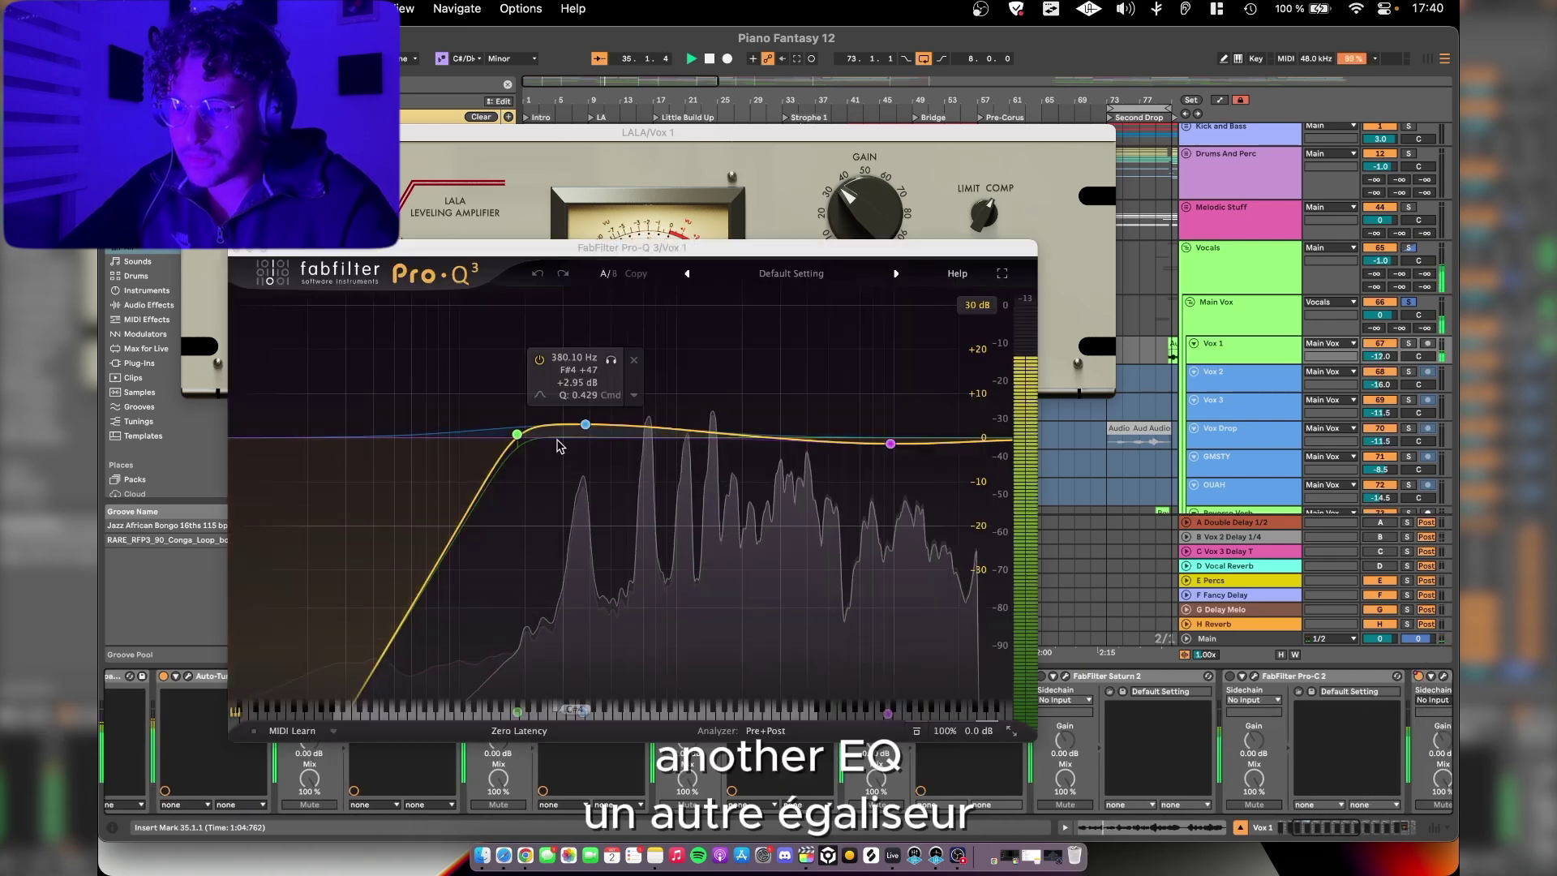
{"action": "left_click", "coordinate": [203, 284]}
{"action": "left_click", "coordinate": [191, 133]}
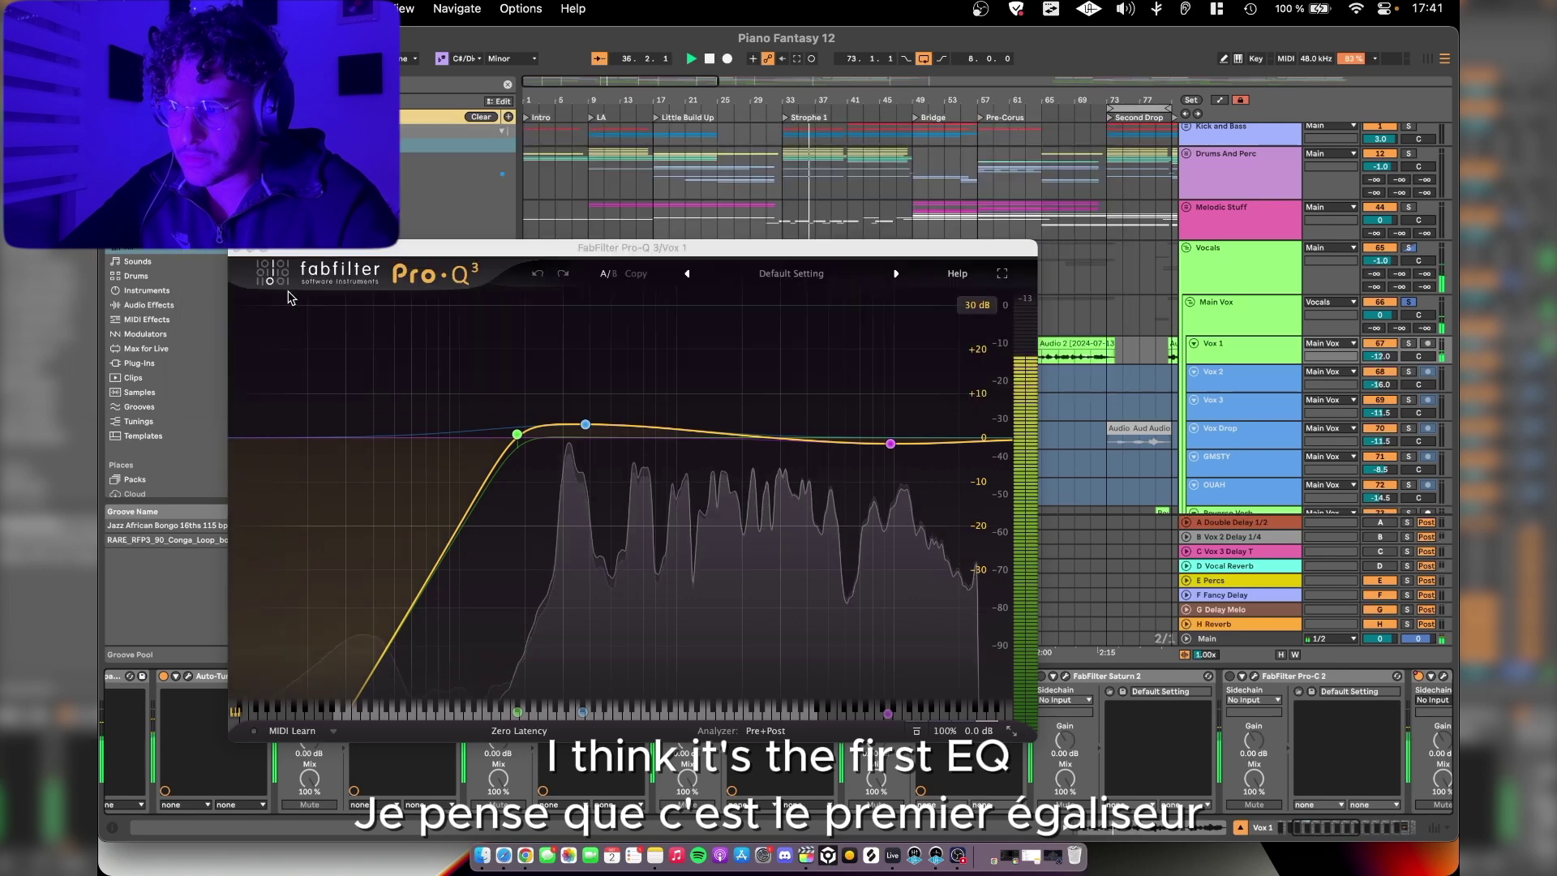
{"action": "left_click", "coordinate": [237, 248]}
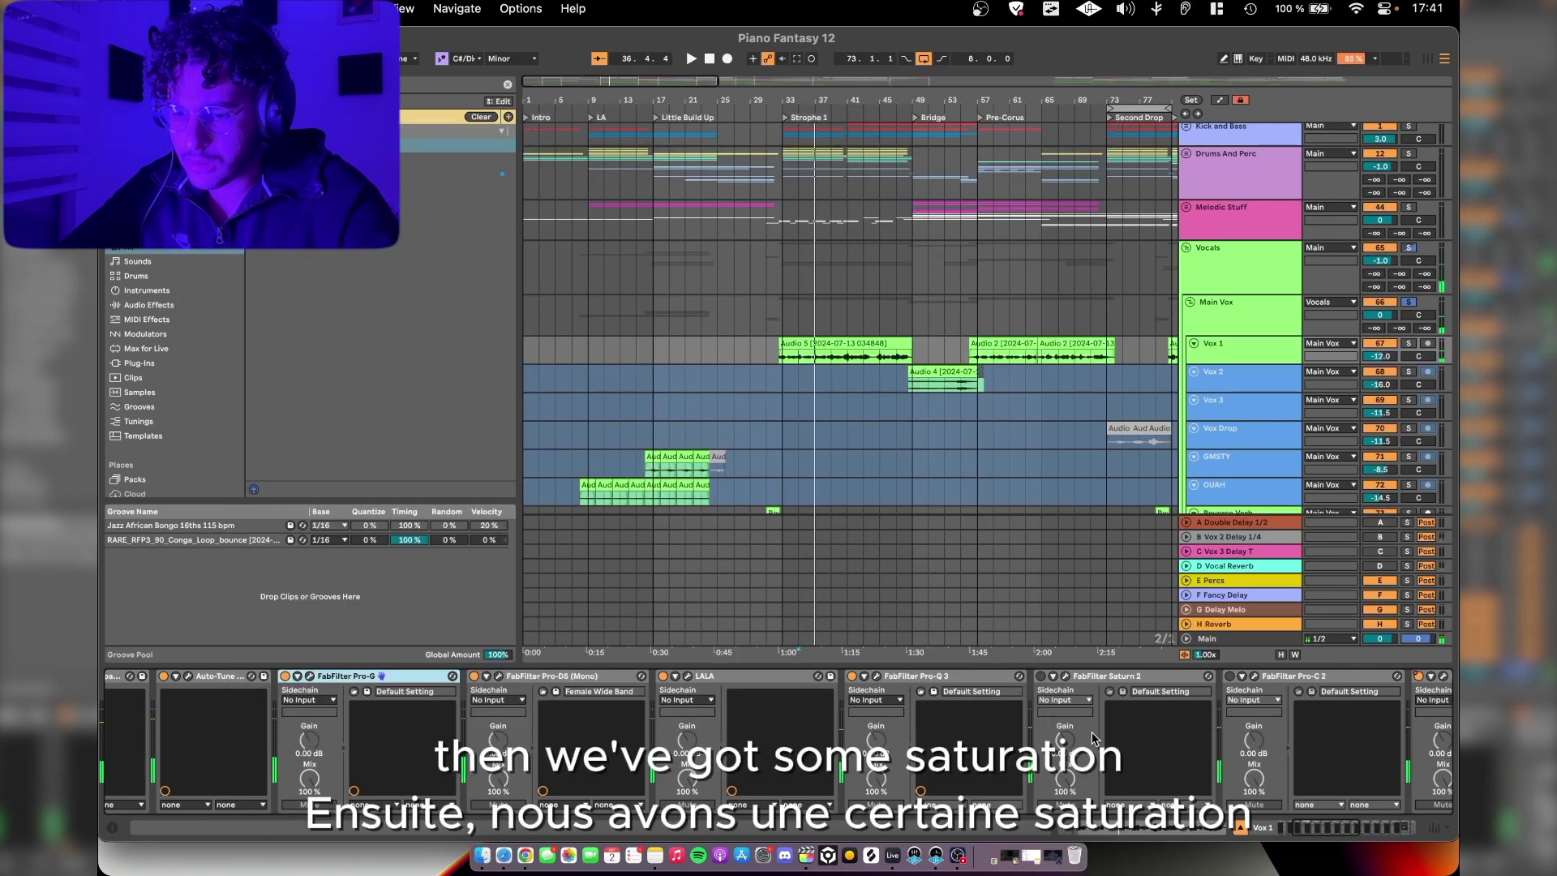
Step: Enable FabFilter Saturn 2 and FabFilter Pro-C 2 on Vox 1 and audition their saturation and compression
{"action": "left_click", "coordinate": [1067, 676]}
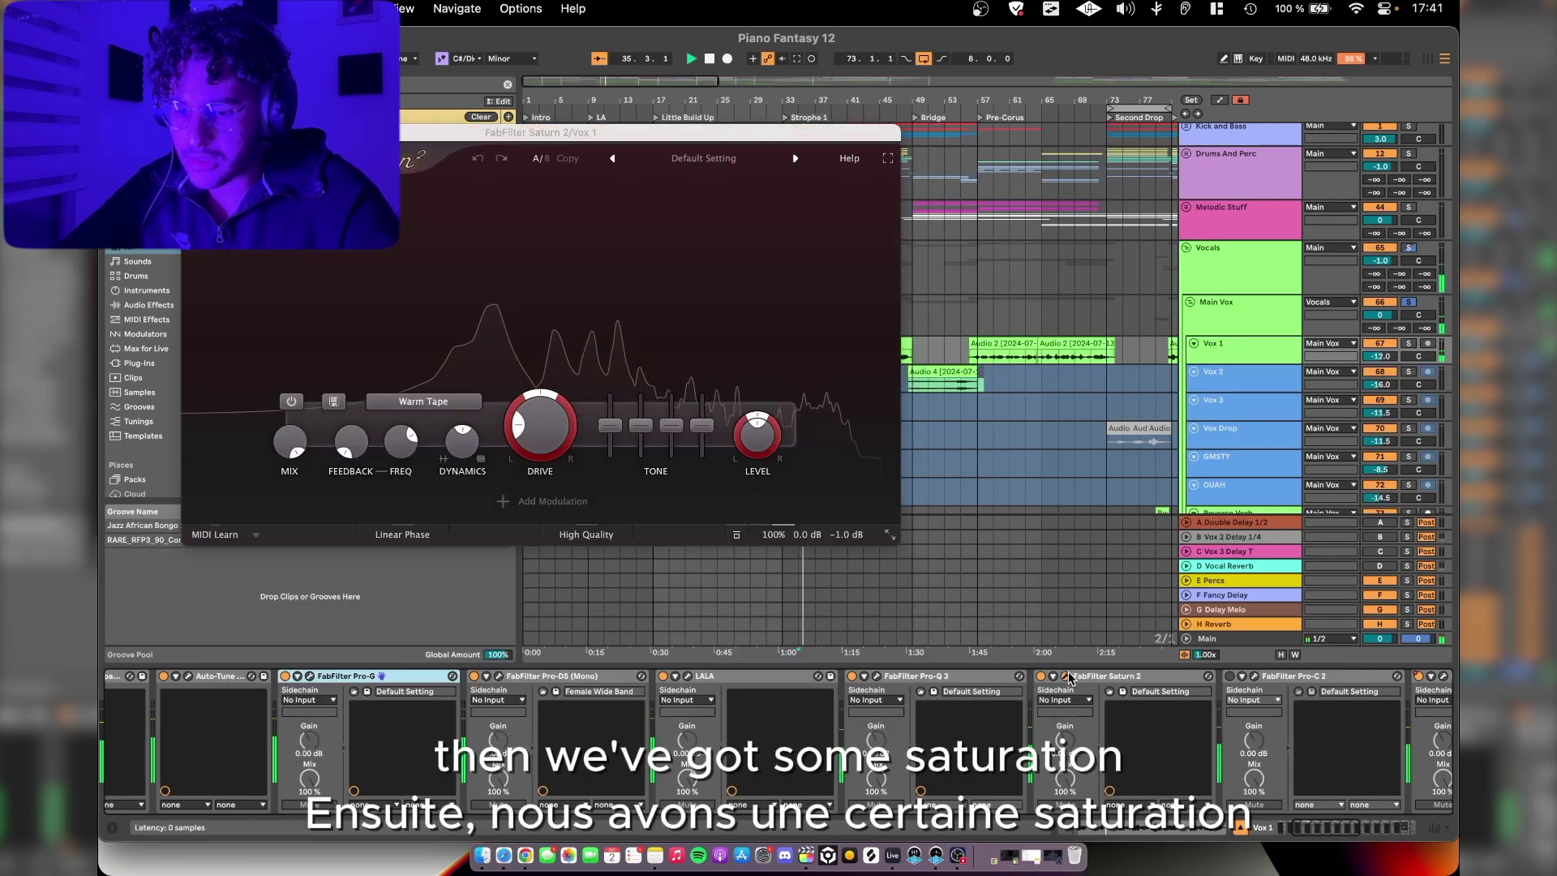
{"action": "left_click", "coordinate": [1067, 675]}
{"action": "scroll", "coordinate": [1038, 681], "scroll_direction": "right", "scroll_amount": 3}
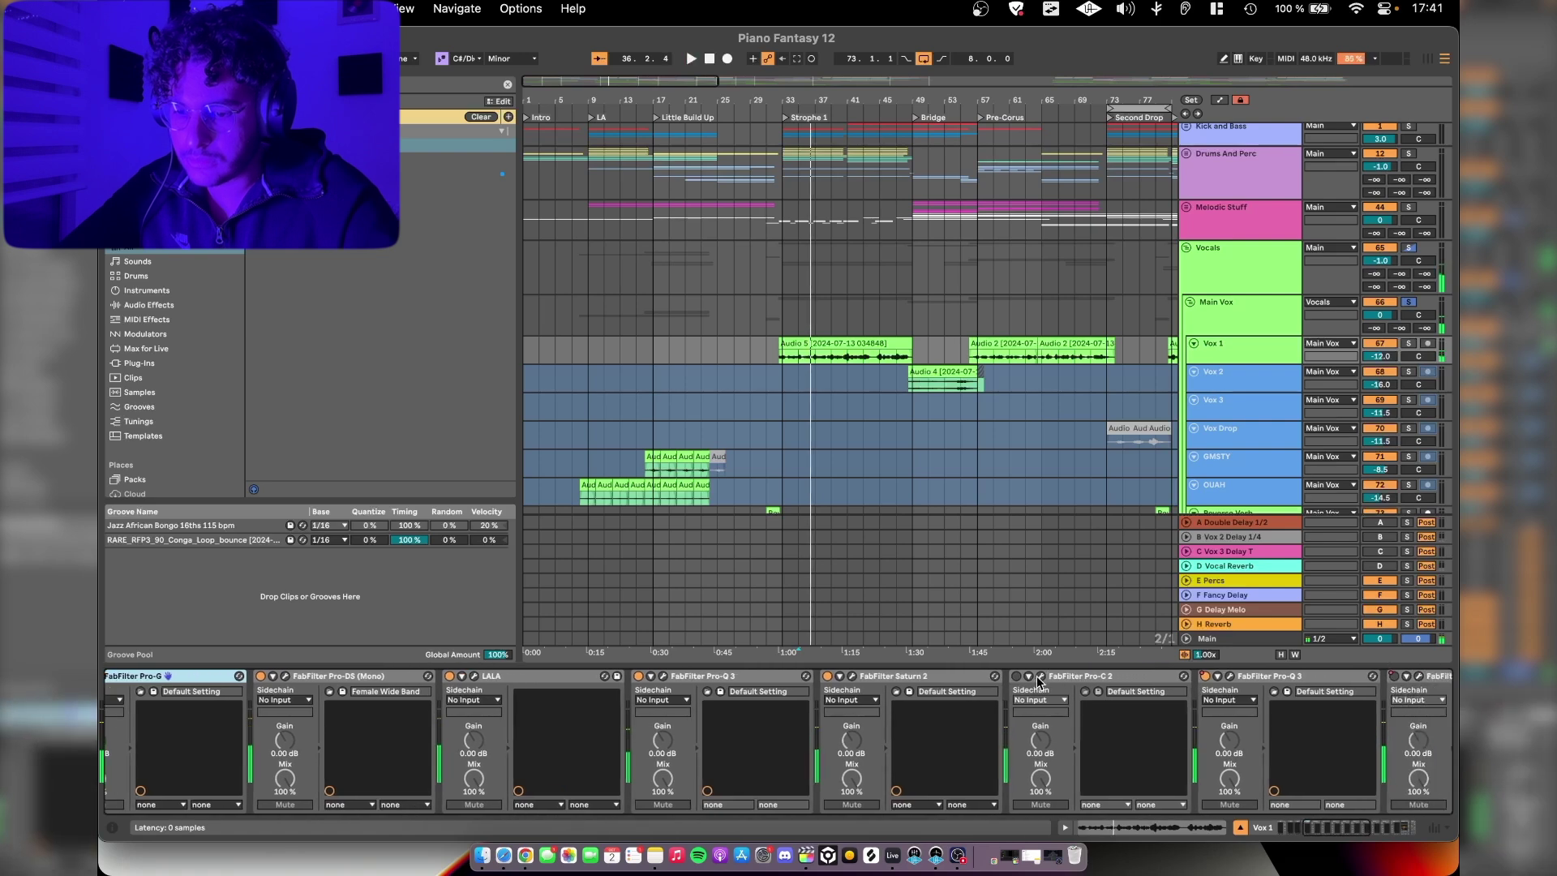
{"action": "left_click", "coordinate": [1022, 681]}
{"action": "scroll", "coordinate": [1017, 681], "scroll_direction": "right", "scroll_amount": 3}
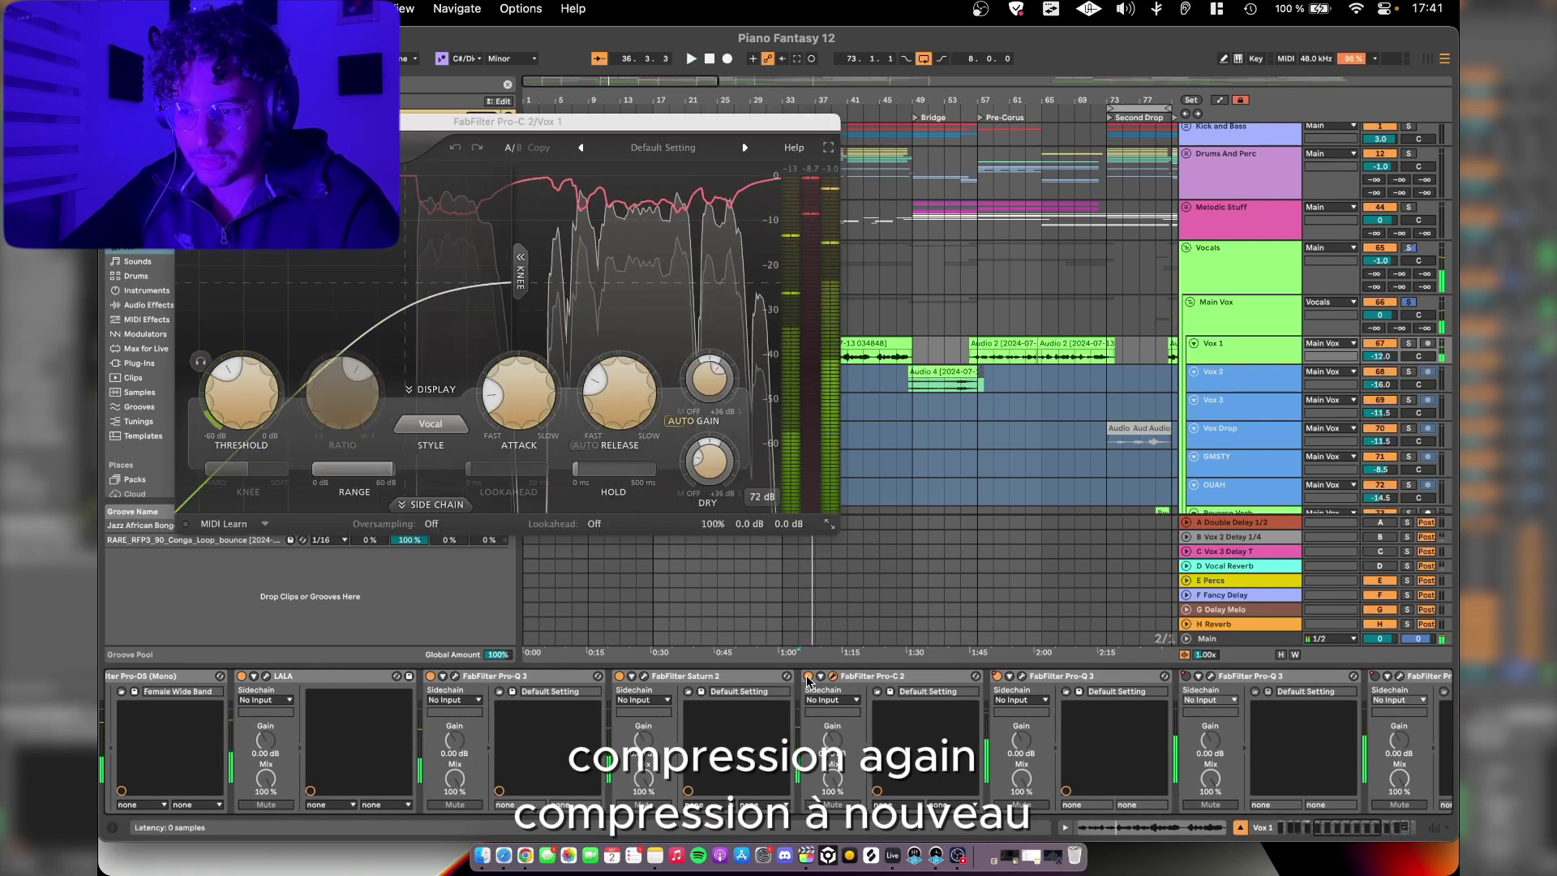
{"action": "left_click", "coordinate": [811, 678]}
Step: Show the FabFilter Pro-Q 3 directly after Pro-C 2 on Vox 1 and play the vocal through it
{"action": "scroll", "coordinate": [631, 688], "scroll_direction": "right", "scroll_amount": 6}
{"action": "left_click", "coordinate": [630, 678]}
{"action": "key", "text": "space"}
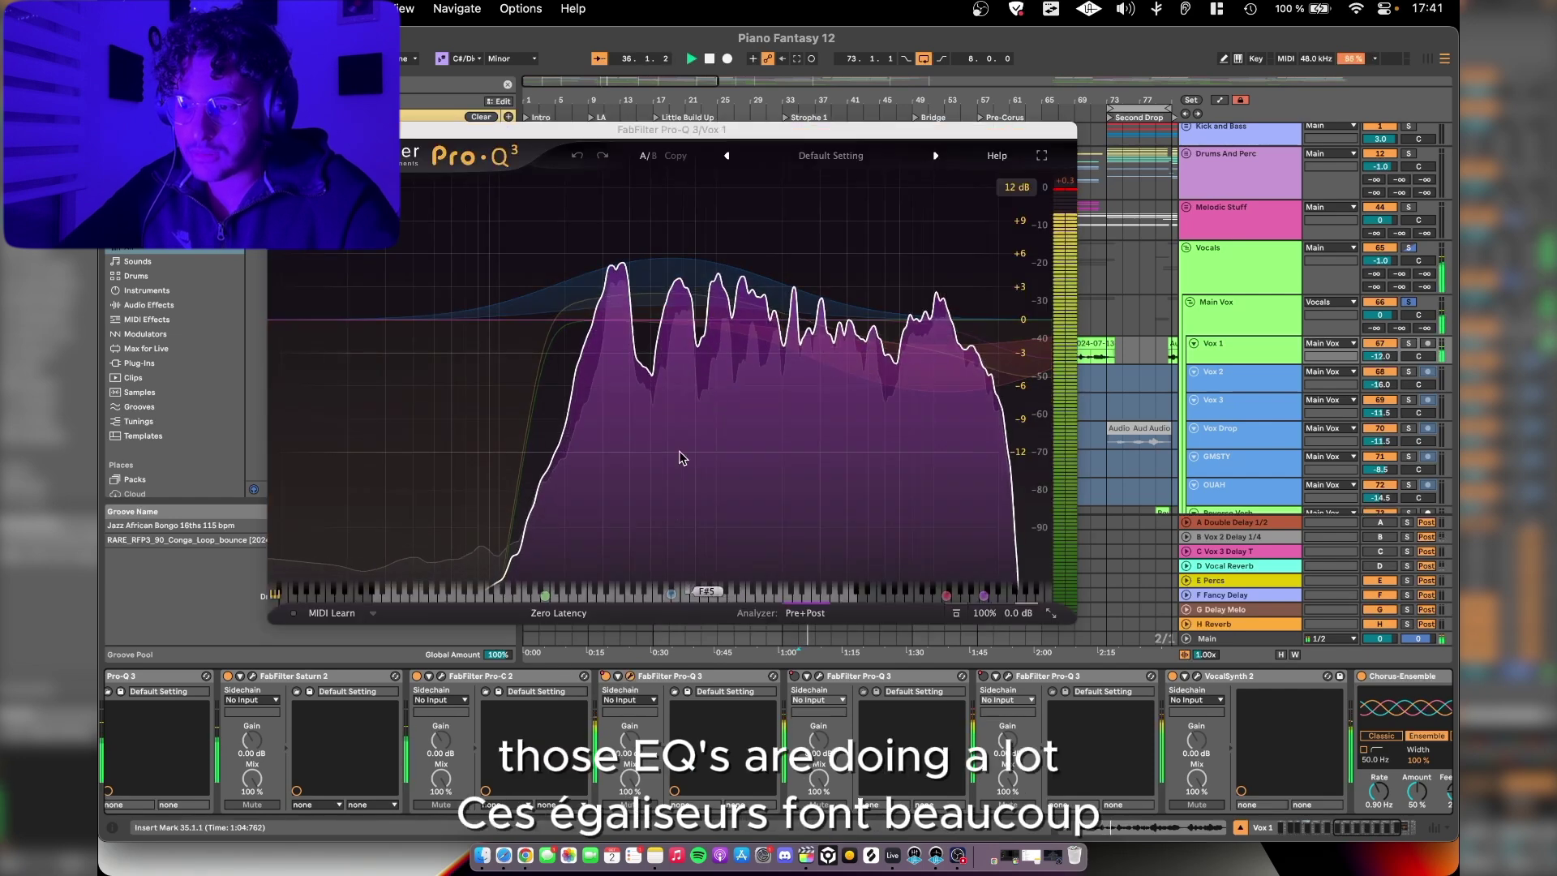
{"action": "key", "text": "space"}
{"action": "left_click", "coordinate": [277, 130]}
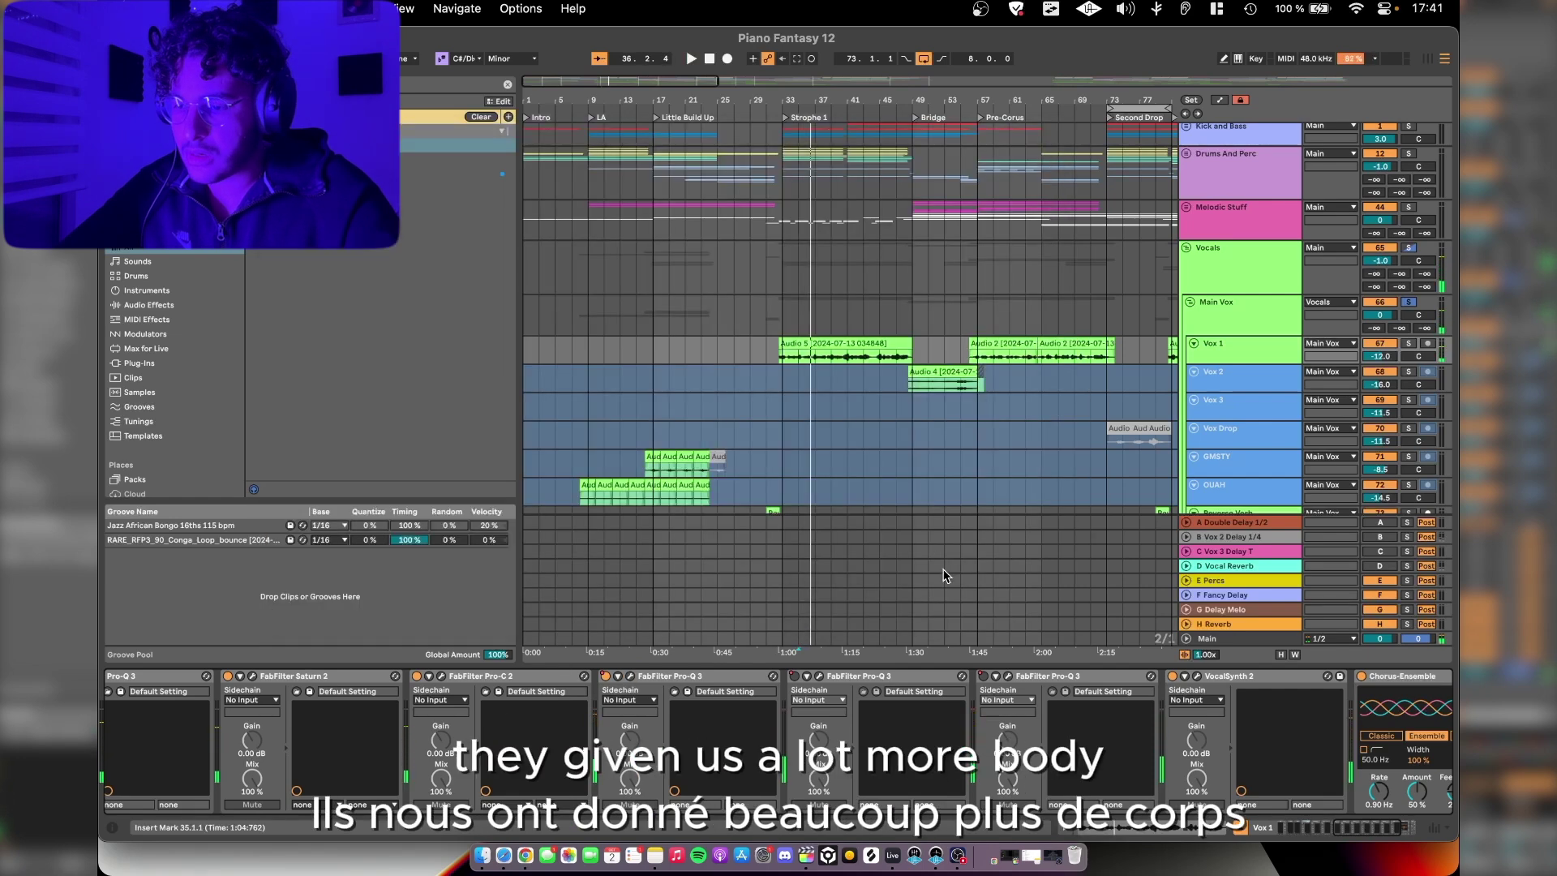
Step: Inspect the curve of the second FabFilter Pro-Q 3 after Pro-C 2 on Vox 1
{"action": "scroll", "coordinate": [873, 696], "scroll_direction": "right", "scroll_amount": 2}
{"action": "left_click", "coordinate": [739, 675]}
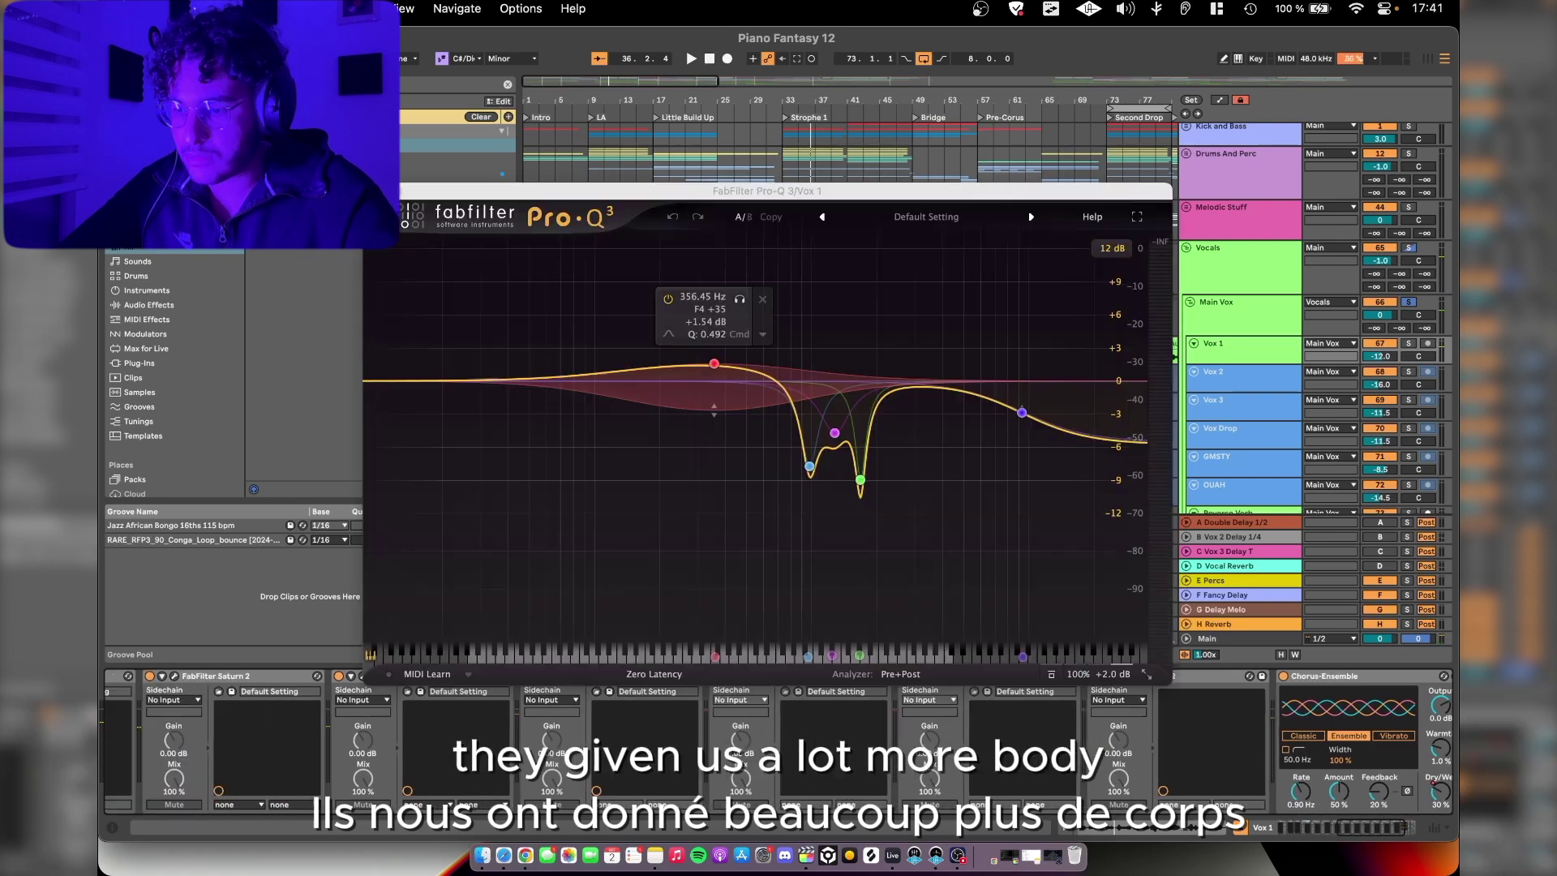
{"action": "left_click", "coordinate": [374, 192]}
Step: Show the automation lanes, examine the Vox 1 automation across the song sections, and reopen the section-specific Pro-Q 3
{"action": "key", "text": "a"}
{"action": "scroll", "coordinate": [925, 439], "scroll_direction": "down", "scroll_amount": 5}
{"action": "scroll", "coordinate": [924, 440], "scroll_direction": "up", "scroll_amount": 5}
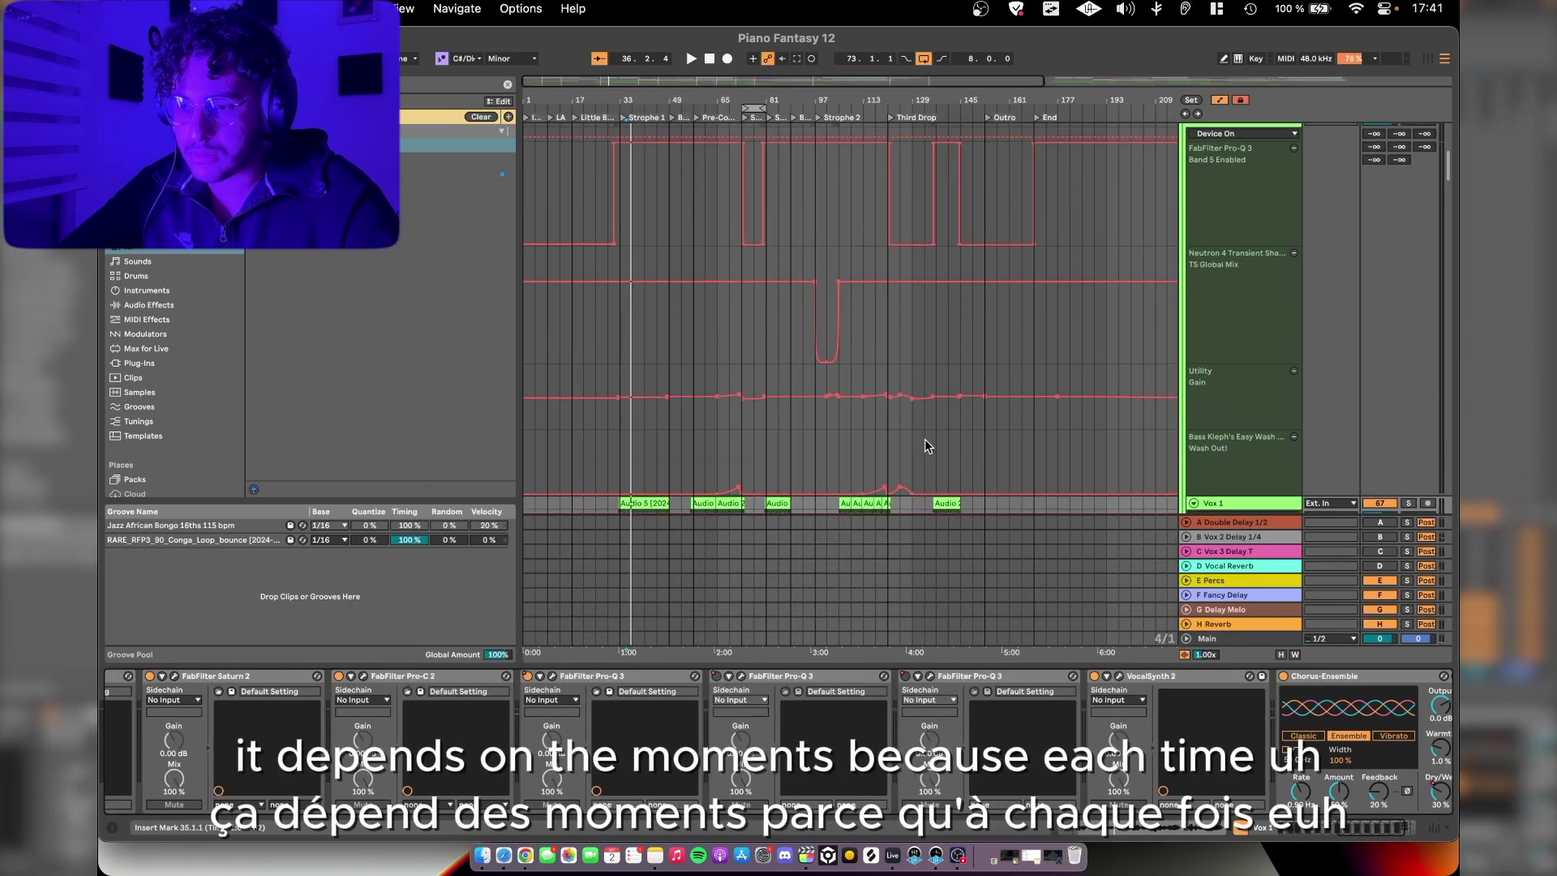
{"action": "scroll", "coordinate": [742, 351], "scroll_direction": "down", "scroll_amount": 5}
{"action": "scroll", "coordinate": [742, 351], "scroll_direction": "up", "scroll_amount": 3}
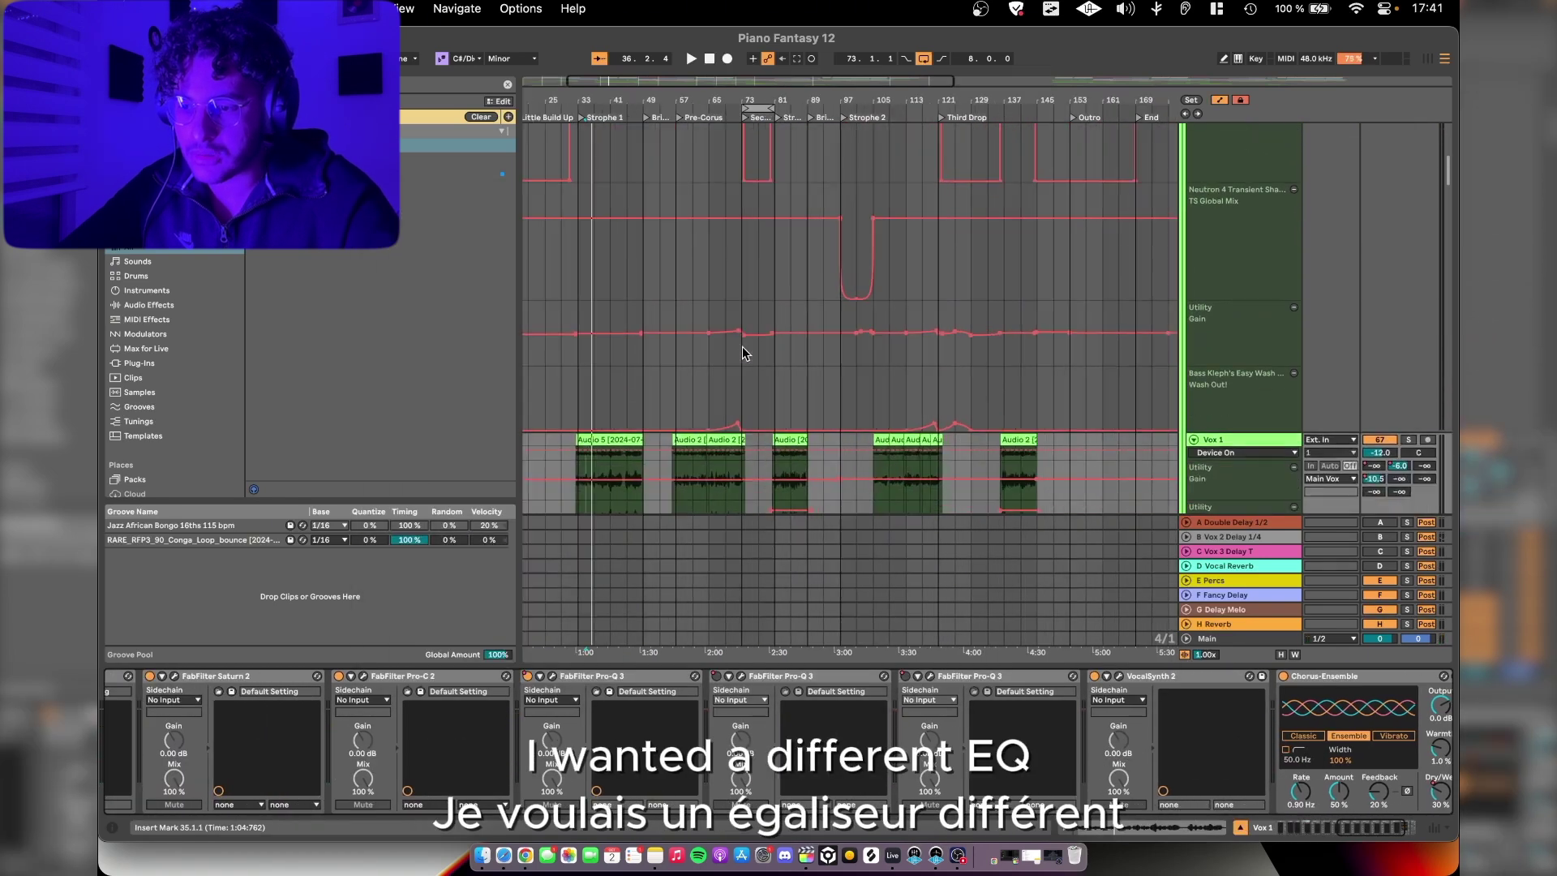
{"action": "scroll", "coordinate": [742, 351], "scroll_direction": "right", "scroll_amount": 3}
{"action": "scroll", "coordinate": [932, 730], "scroll_direction": "right", "scroll_amount": 3}
{"action": "left_click", "coordinate": [1046, 675]}
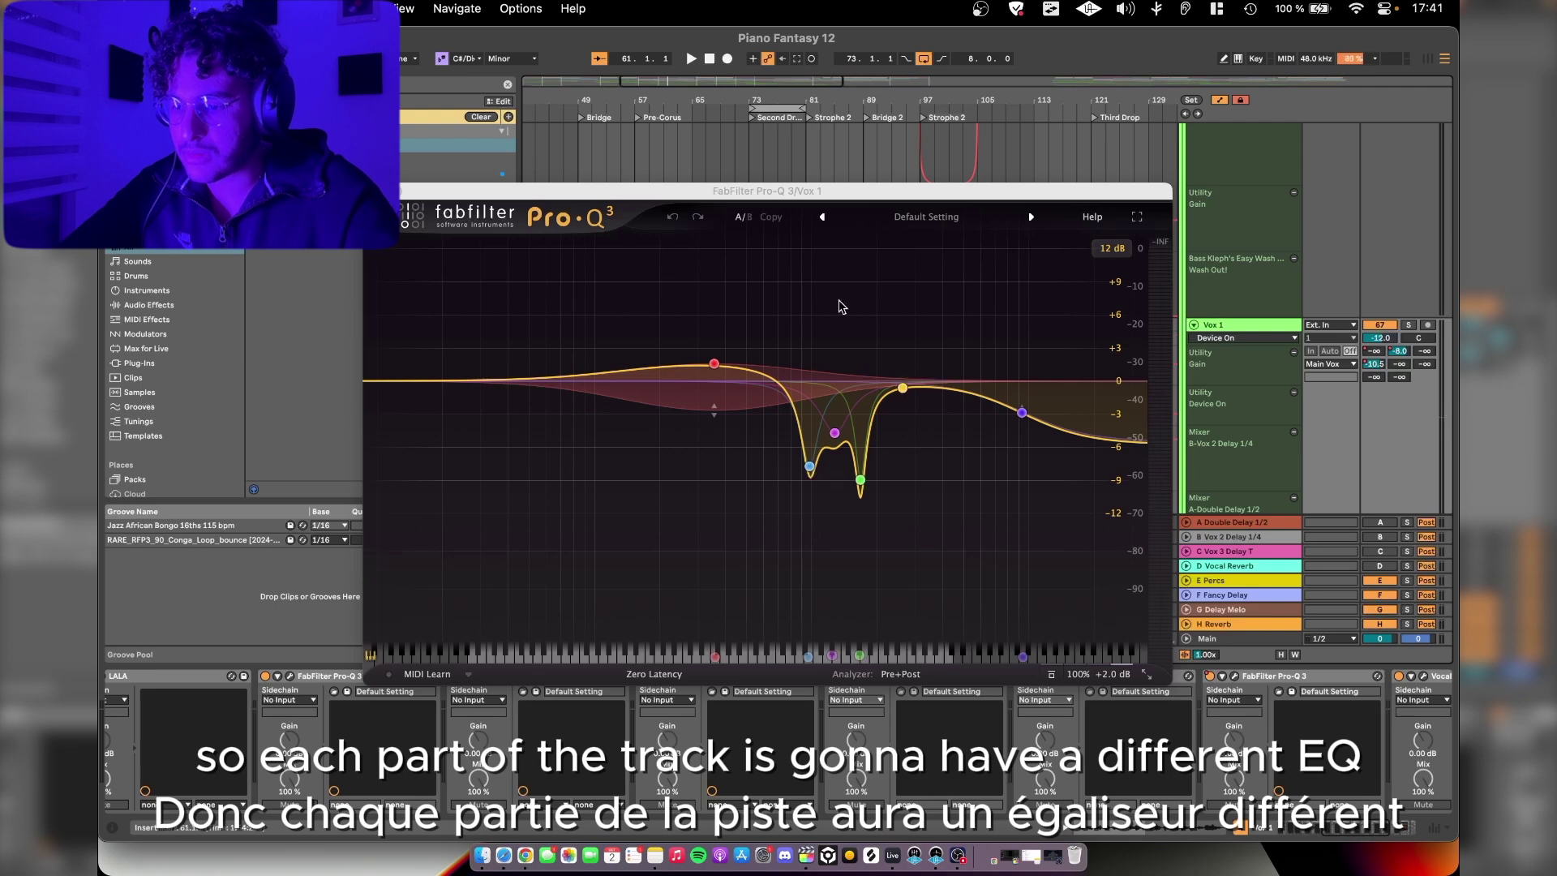
Step: Hide the Vox 1 EQ and the automation, and bypass the Main Vox effects from Ozone 11 Imager to FabFilter Pro-Q 3
{"action": "left_click", "coordinate": [374, 191]}
{"action": "scroll", "coordinate": [548, 329], "scroll_direction": "left", "scroll_amount": 5}
{"action": "key", "text": "a"}
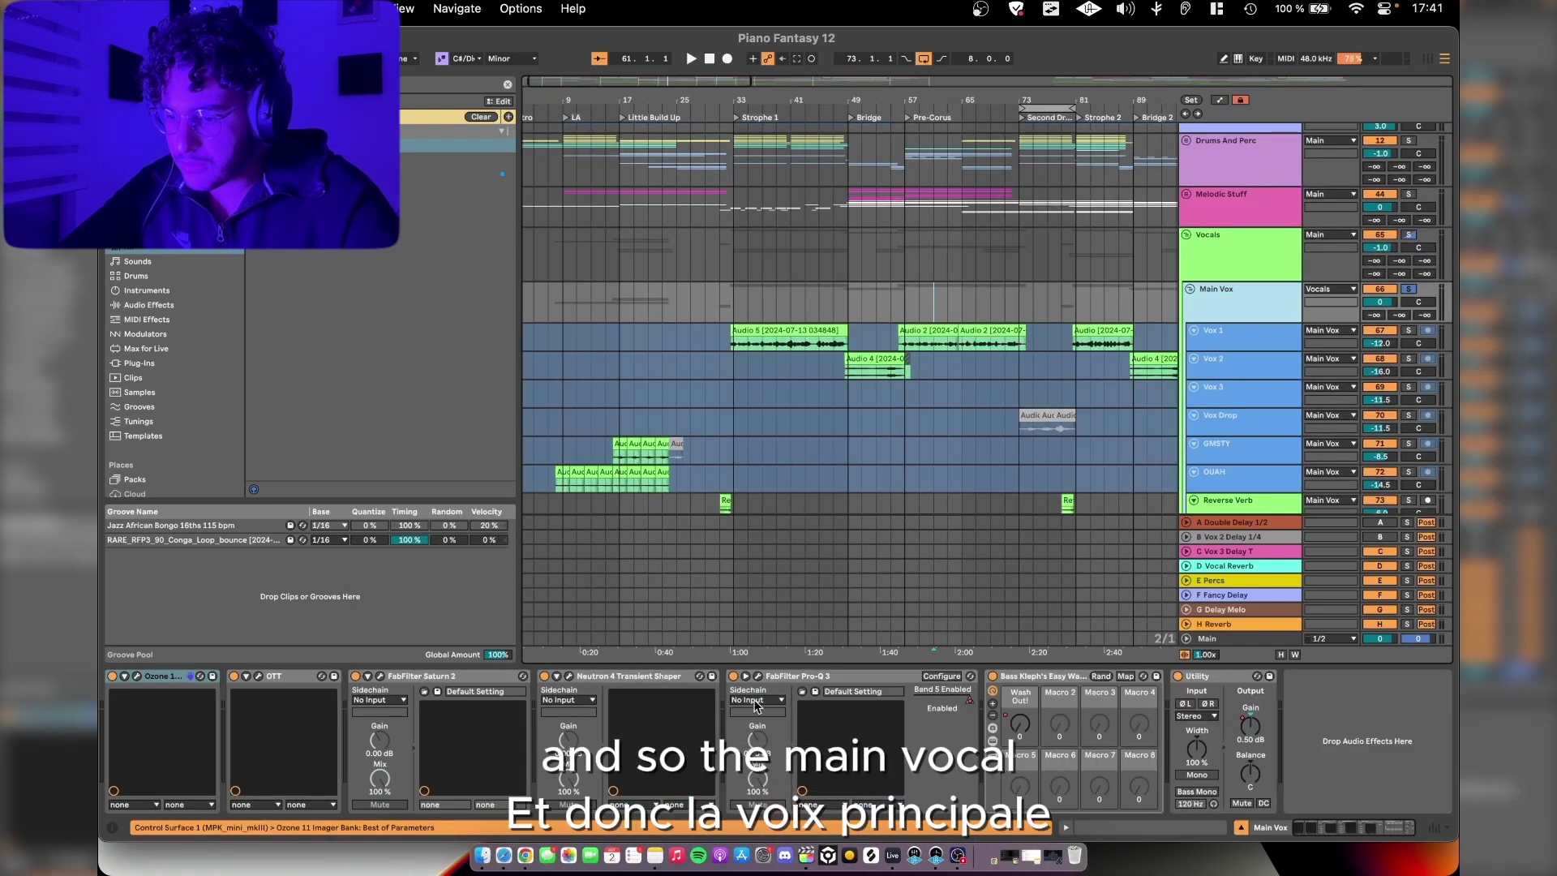
{"action": "left_click", "coordinate": [159, 687]}
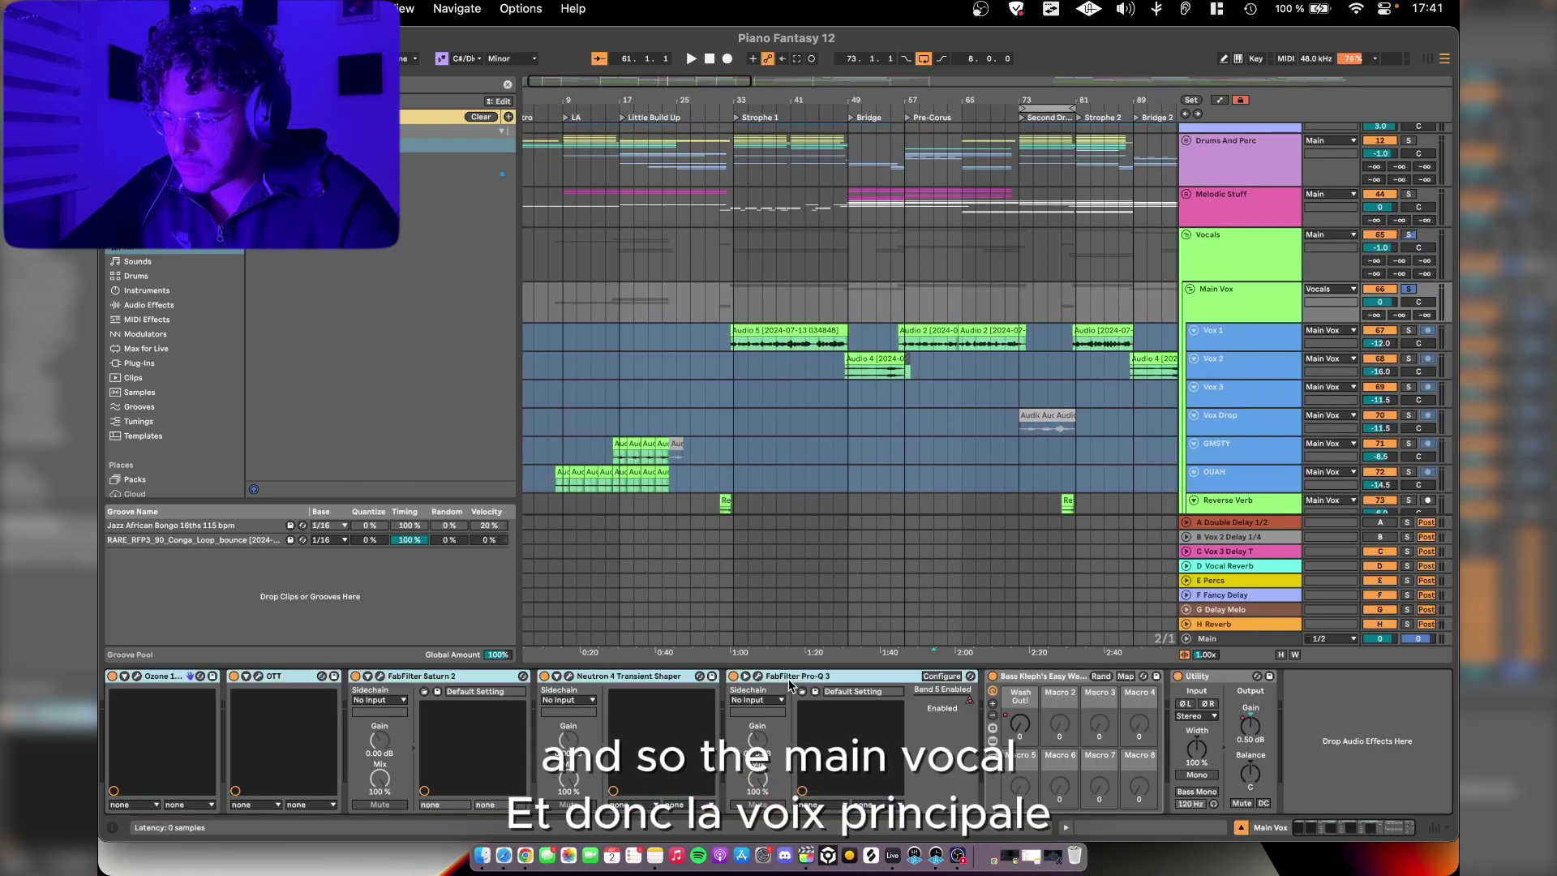
Step: Enable Ozone 11 Imager on Main Vox, inspect its stereo width settings and play the vocal from bar 61 through it
{"action": "left_click", "coordinate": [138, 676]}
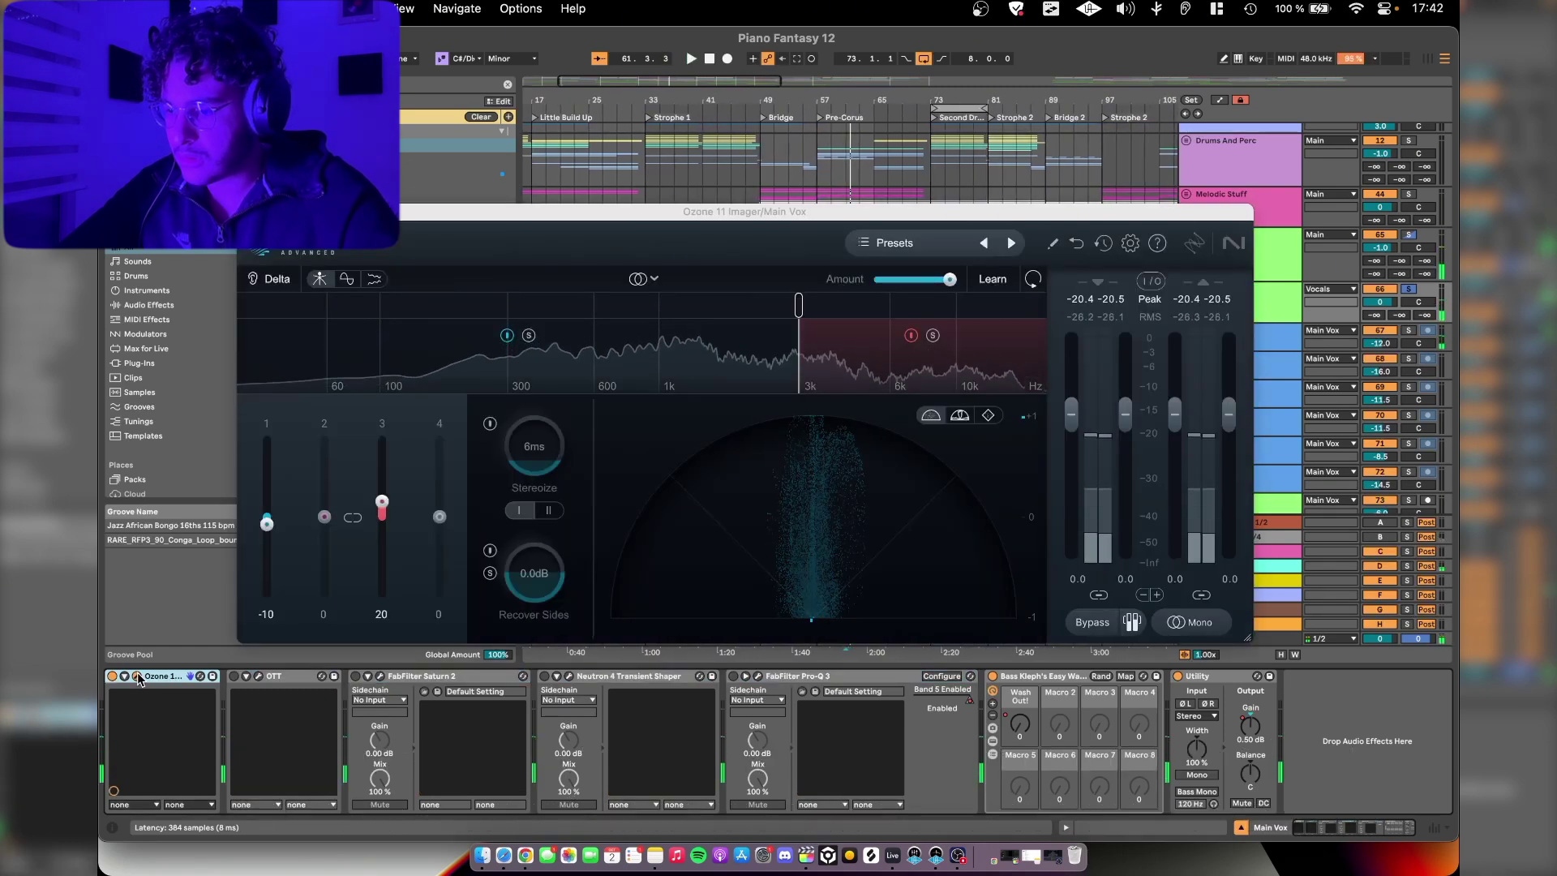
{"action": "left_click", "coordinate": [138, 676]}
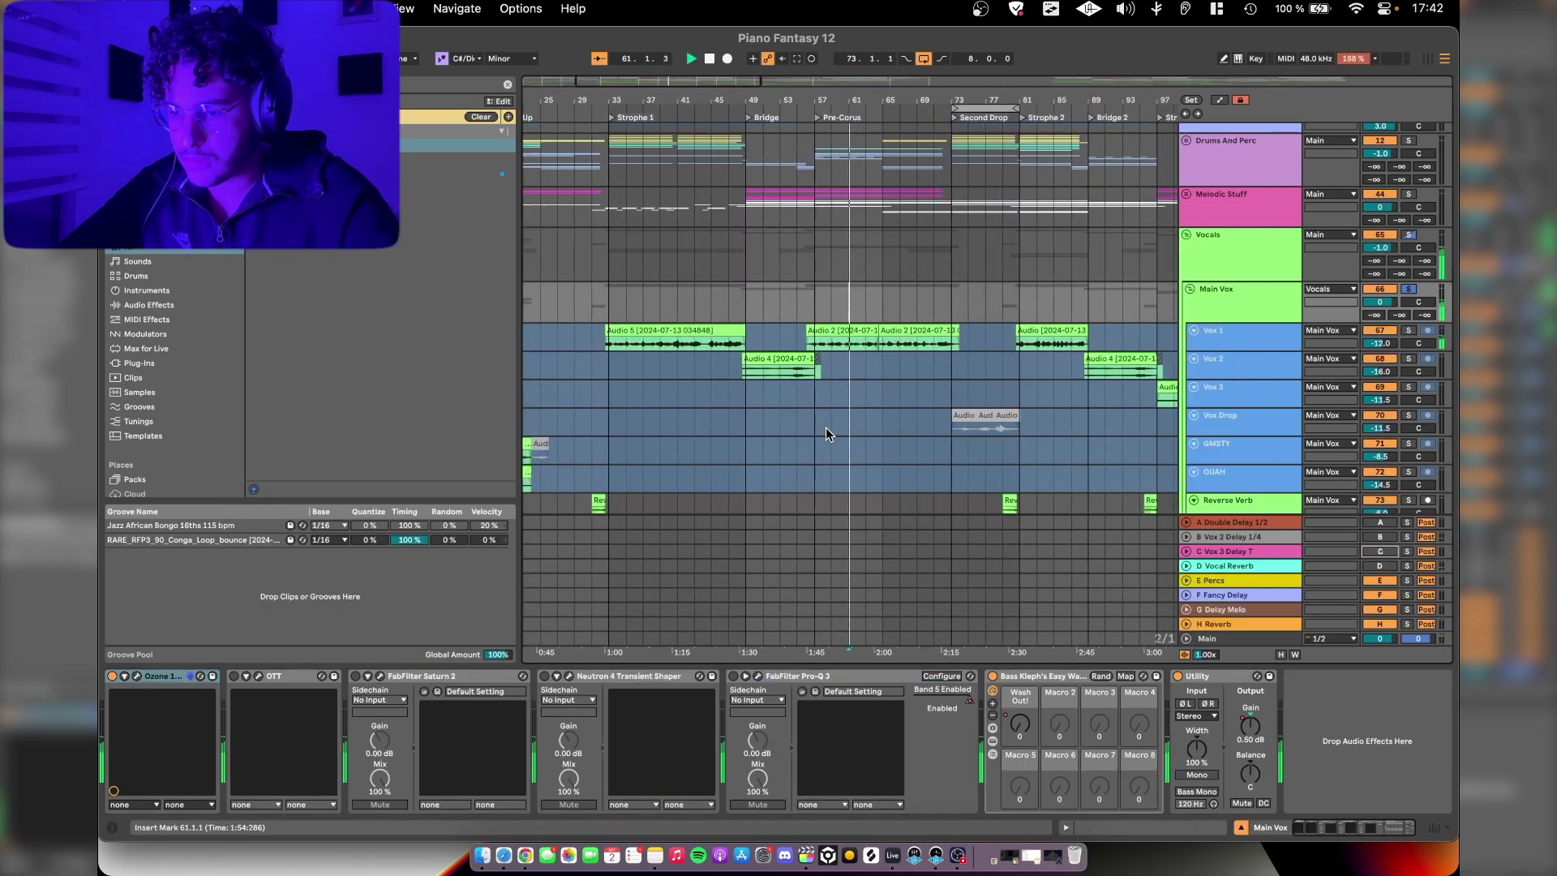
{"action": "left_click", "coordinate": [138, 676]}
{"action": "left_click", "coordinate": [136, 676]}
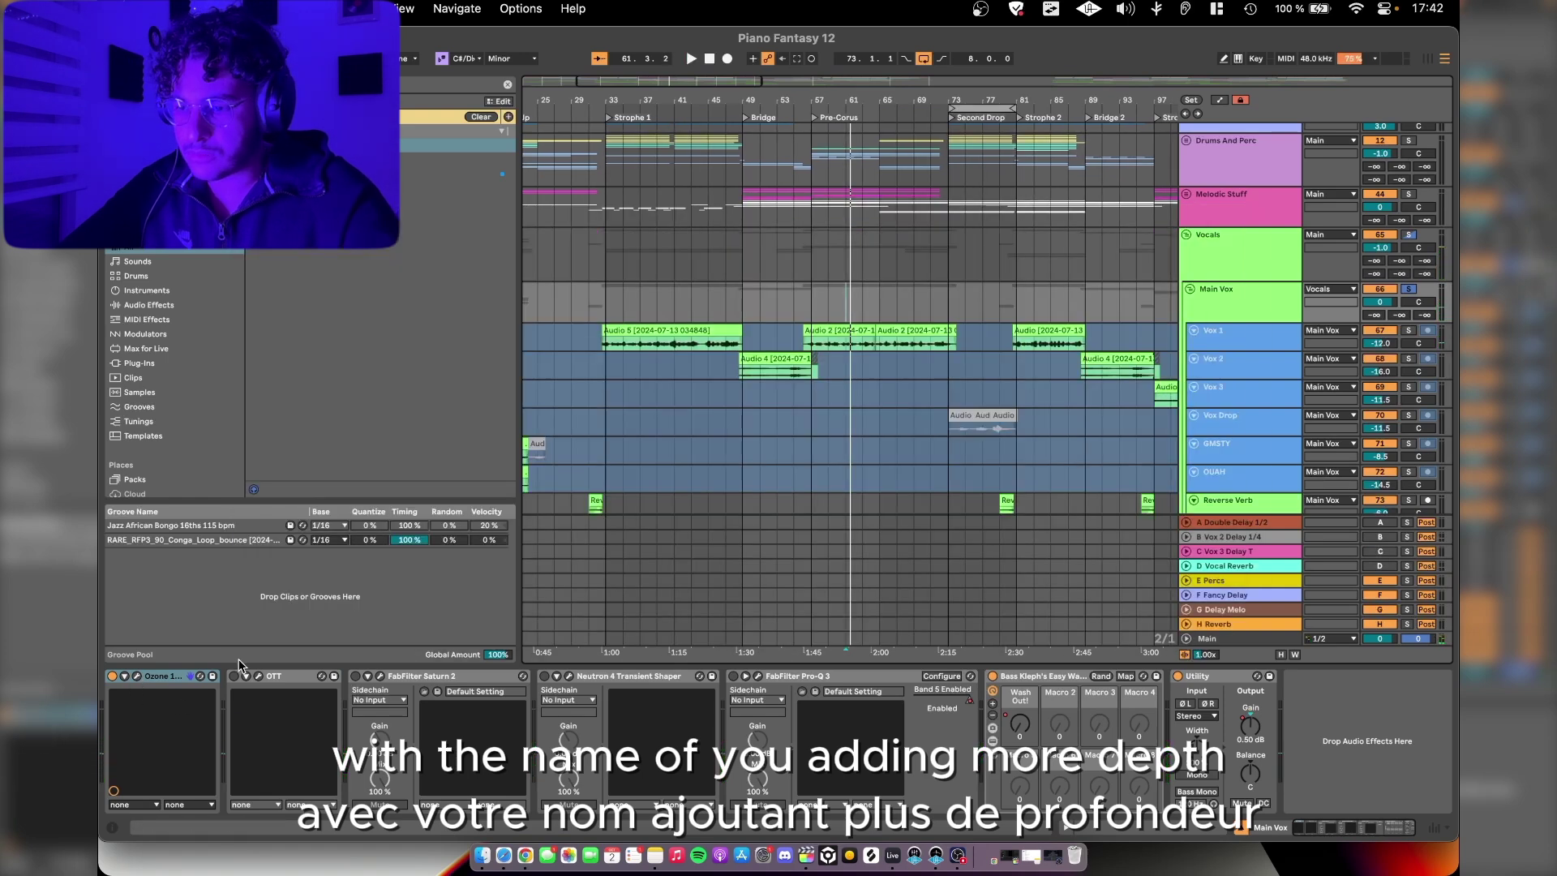
Step: Enable OTT and FabFilter Saturn 2 on Main Vox, show their settings and audition the vocal from bar 61
{"action": "left_click", "coordinate": [258, 676]}
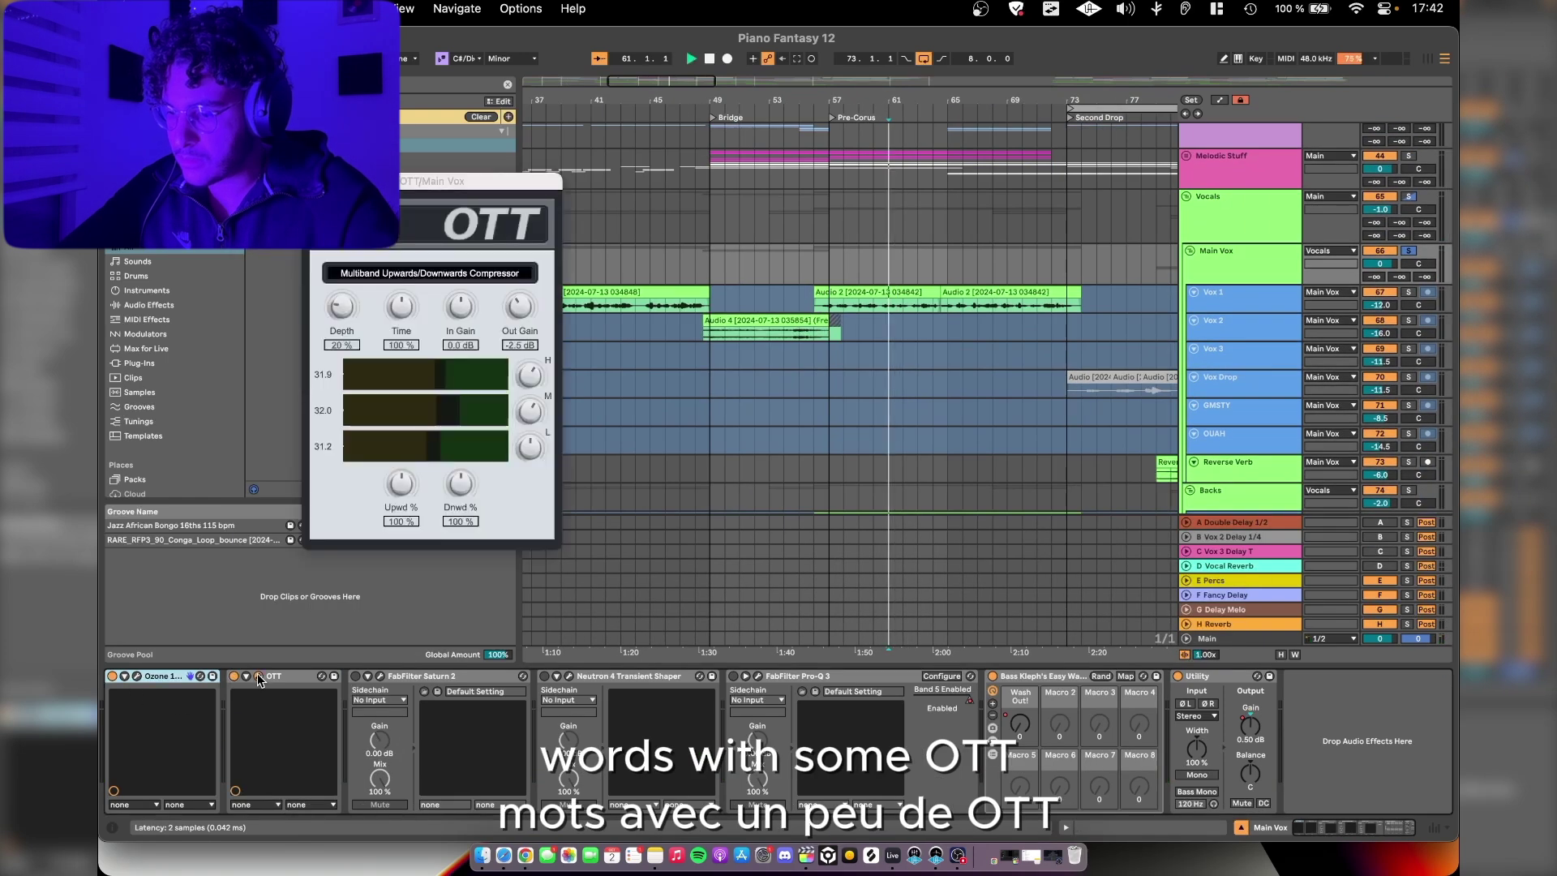
{"action": "left_click", "coordinate": [259, 677]}
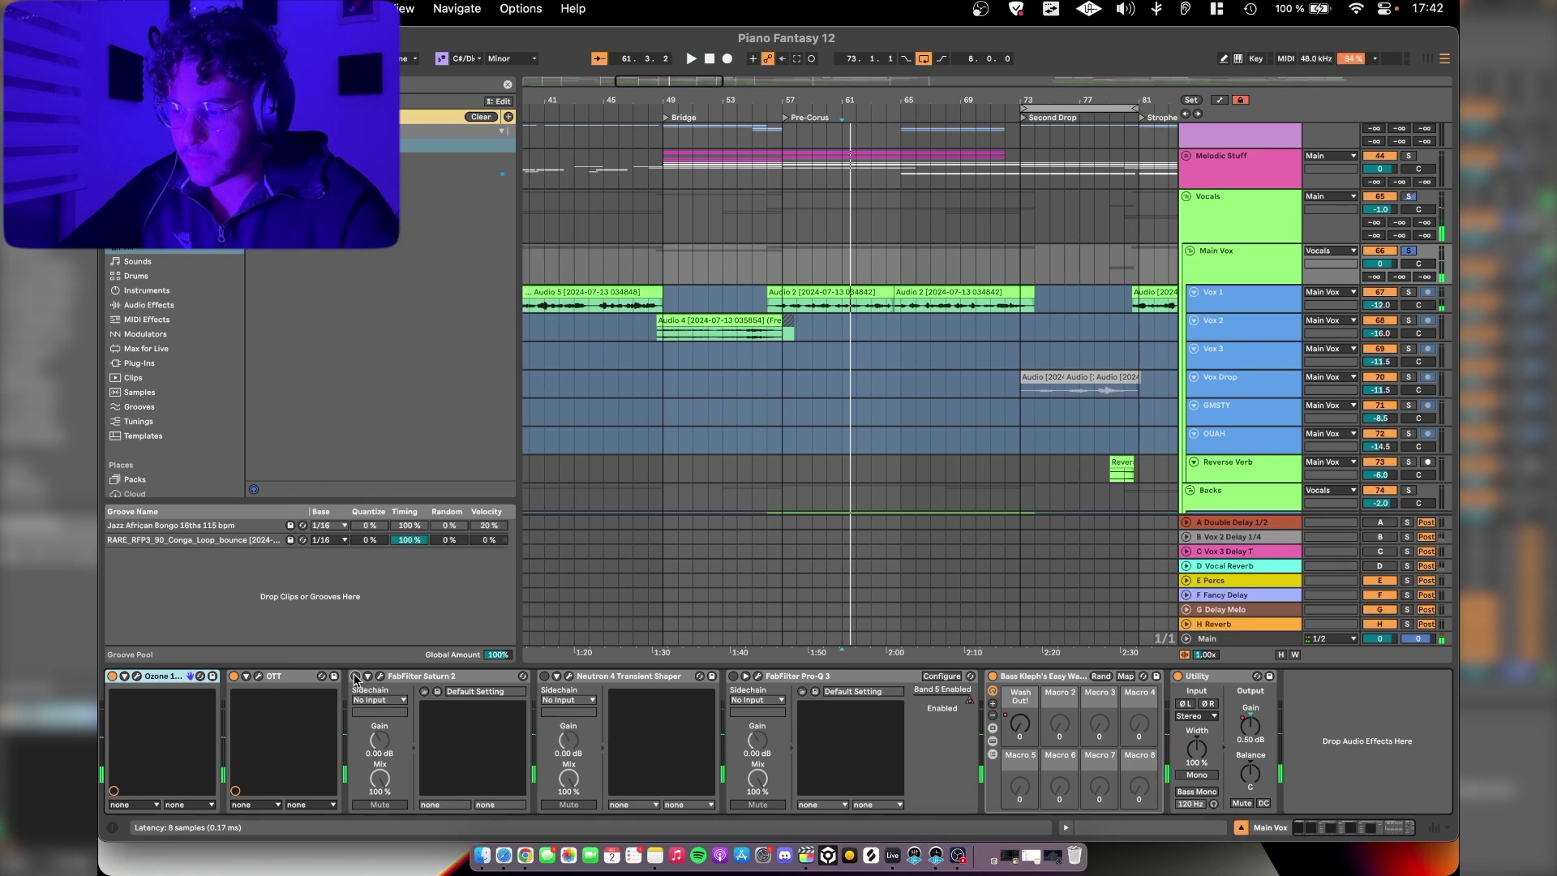
{"action": "left_click", "coordinate": [380, 675]}
{"action": "left_click", "coordinate": [380, 675]}
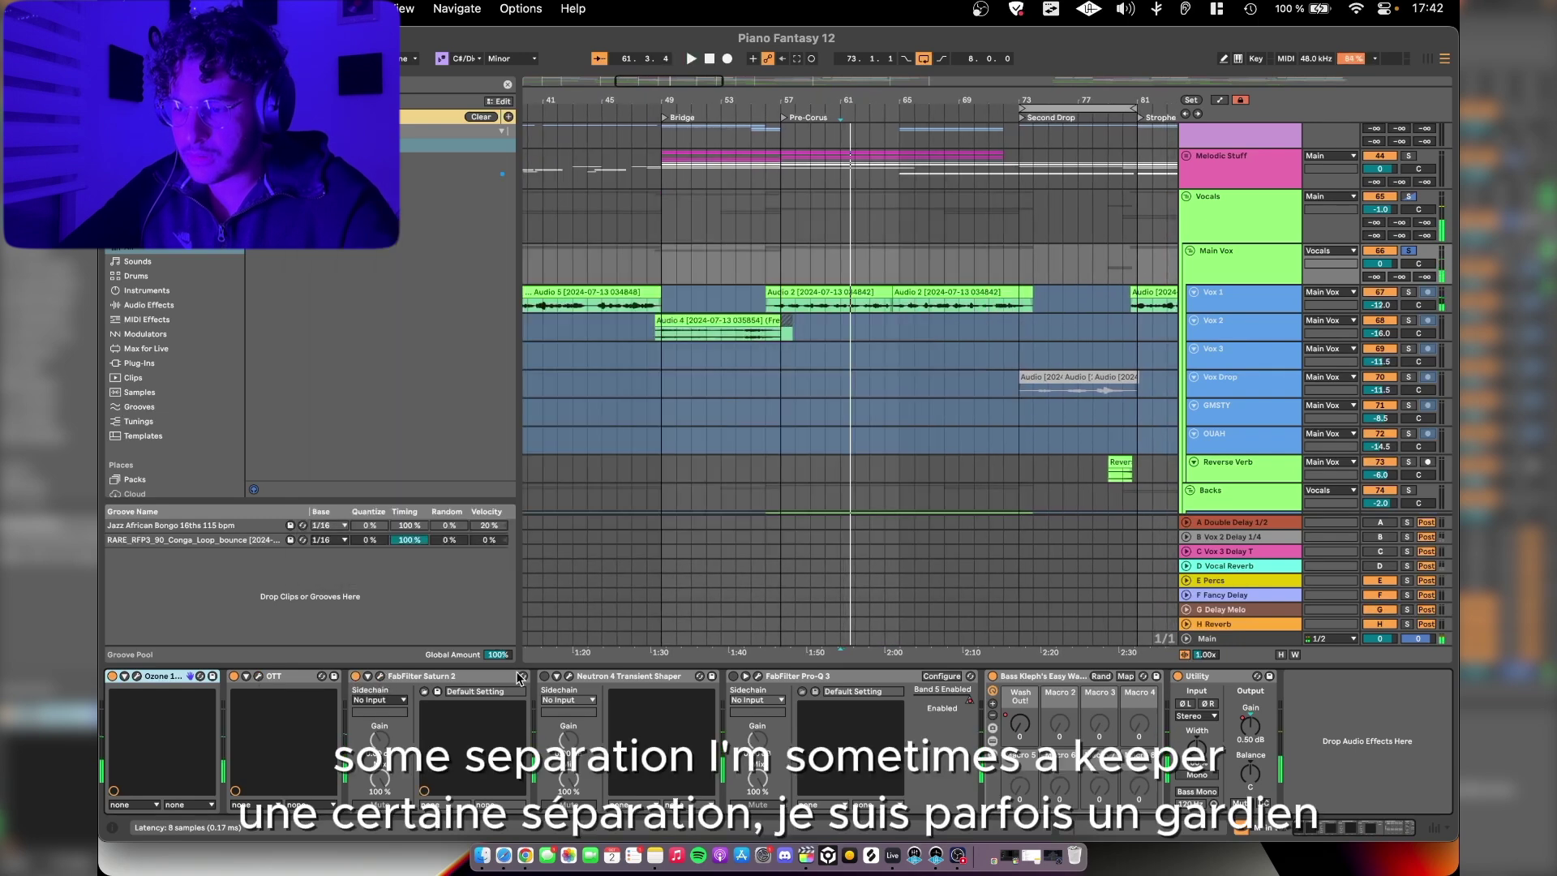
Step: Enable Neutron 4 Transient Shaper and FabFilter Pro-Q 3 on Main Vox and audition each with its settings shown
{"action": "left_click", "coordinate": [569, 676]}
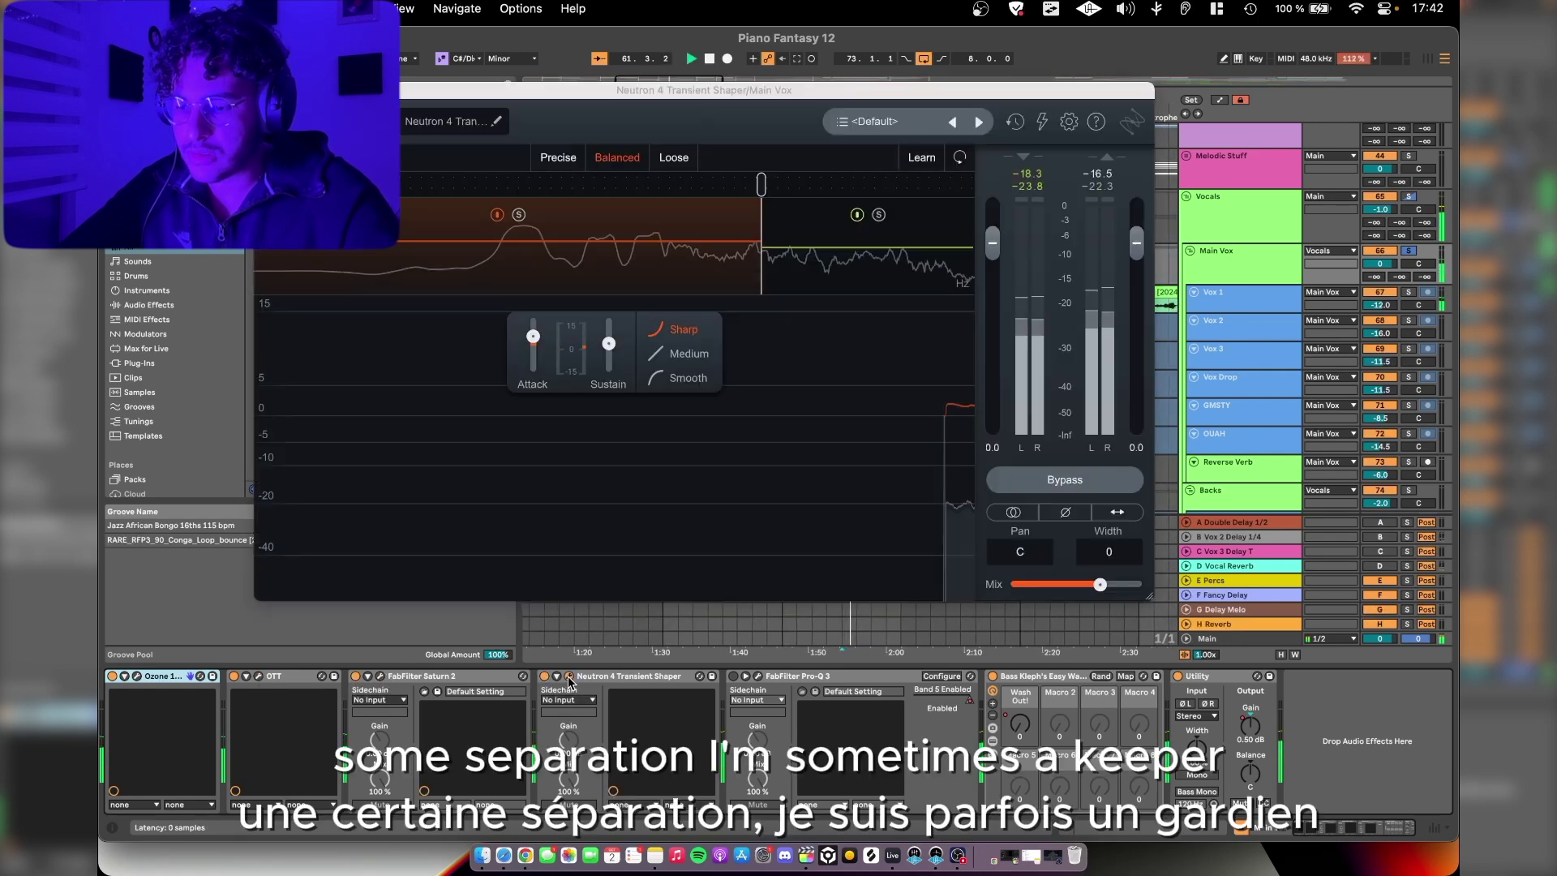
{"action": "left_click", "coordinate": [570, 676]}
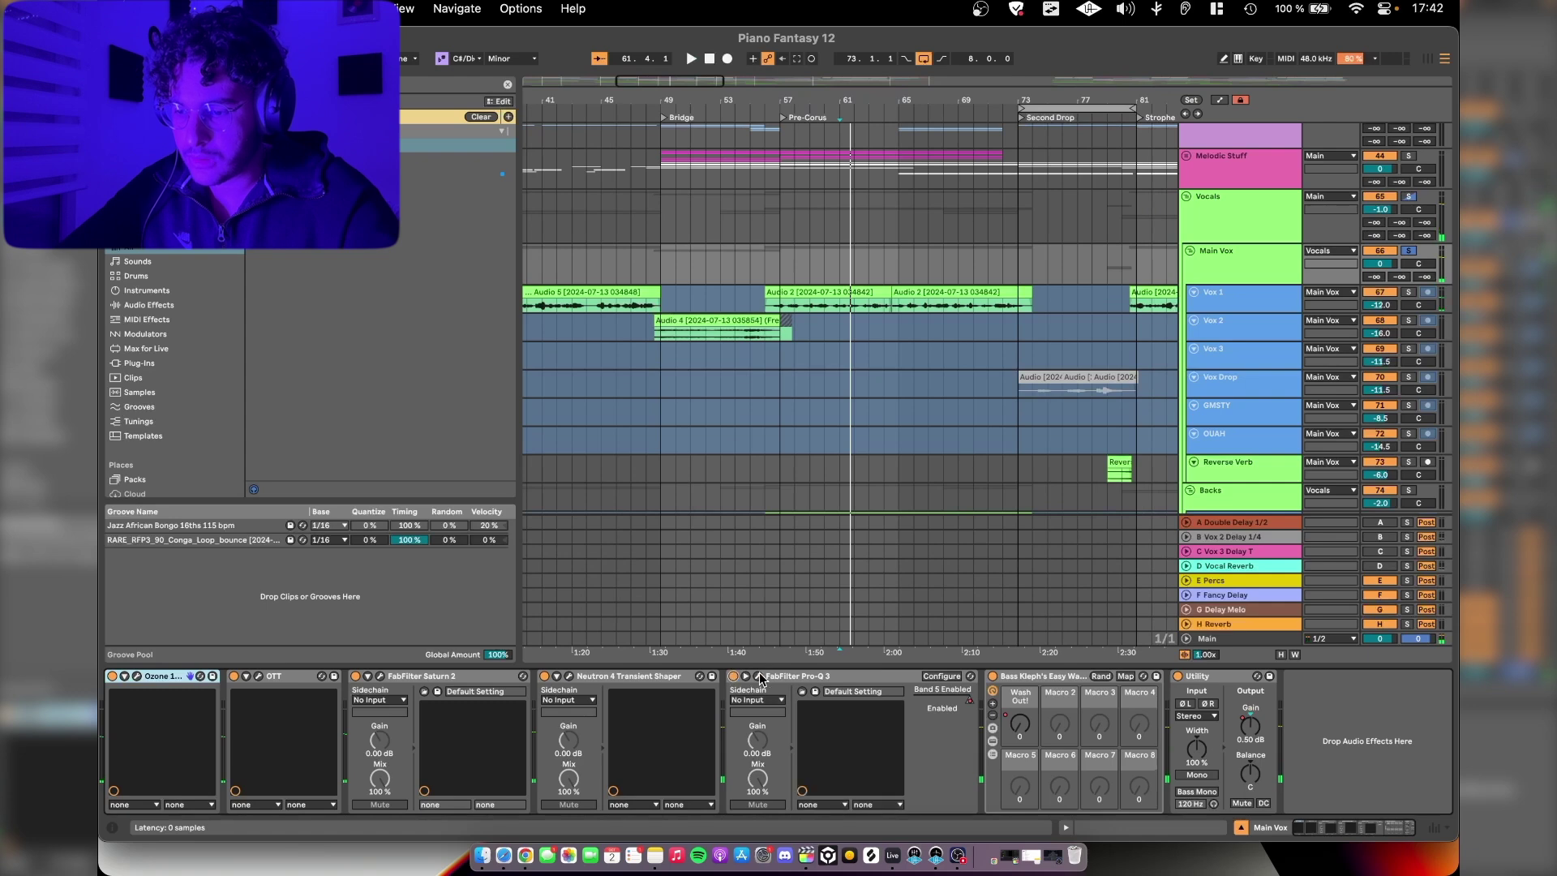
{"action": "left_click", "coordinate": [758, 675]}
{"action": "key", "text": "space"}
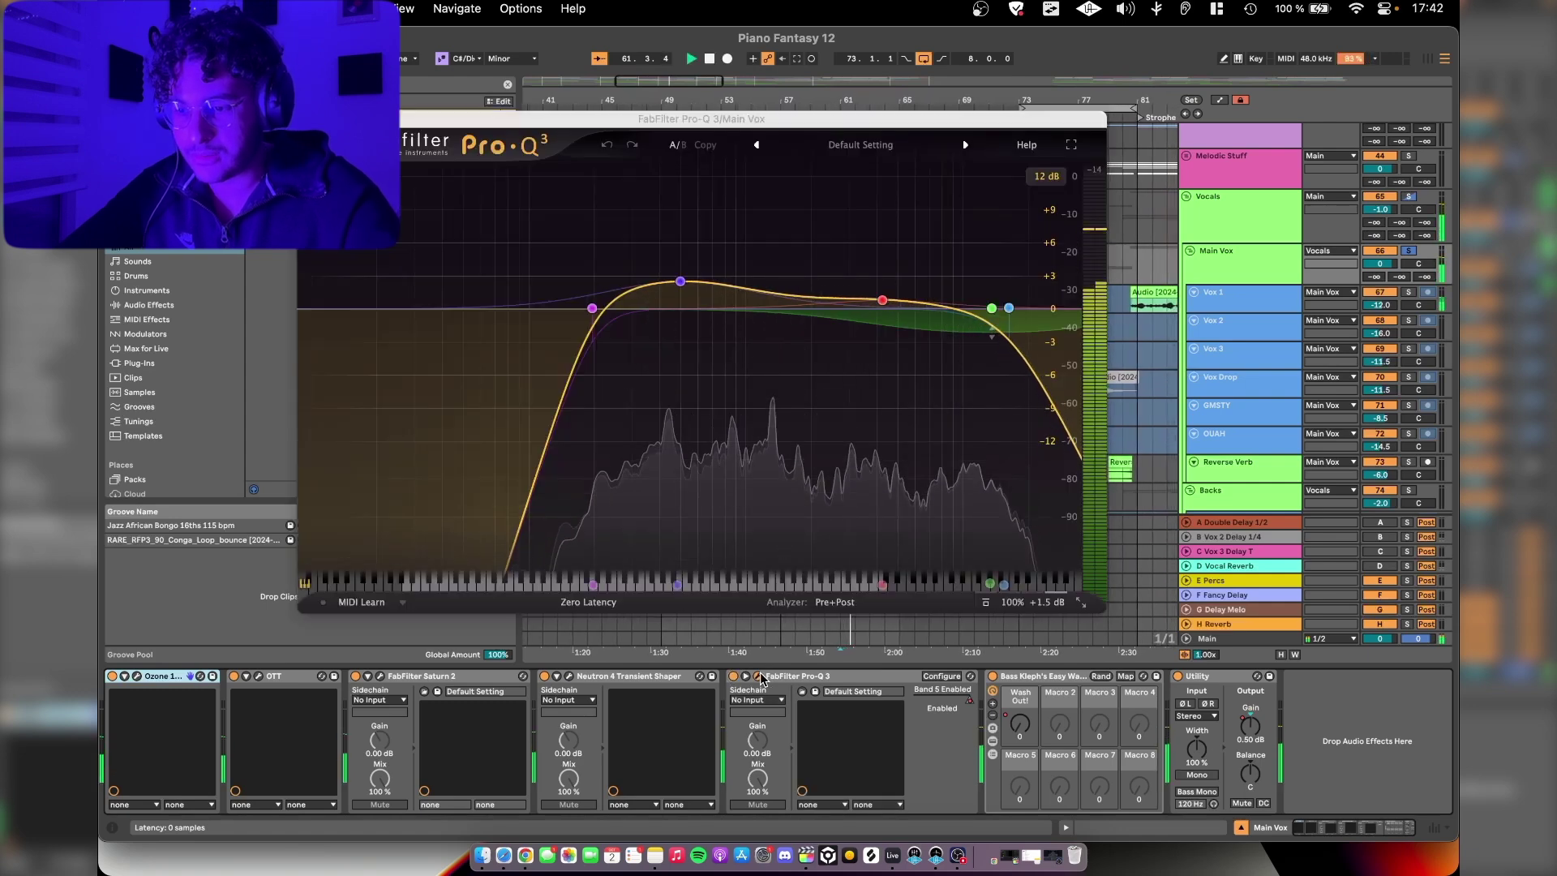
{"action": "mouse_move", "coordinate": [591, 308]}
{"action": "key", "text": "super+alt+p"}
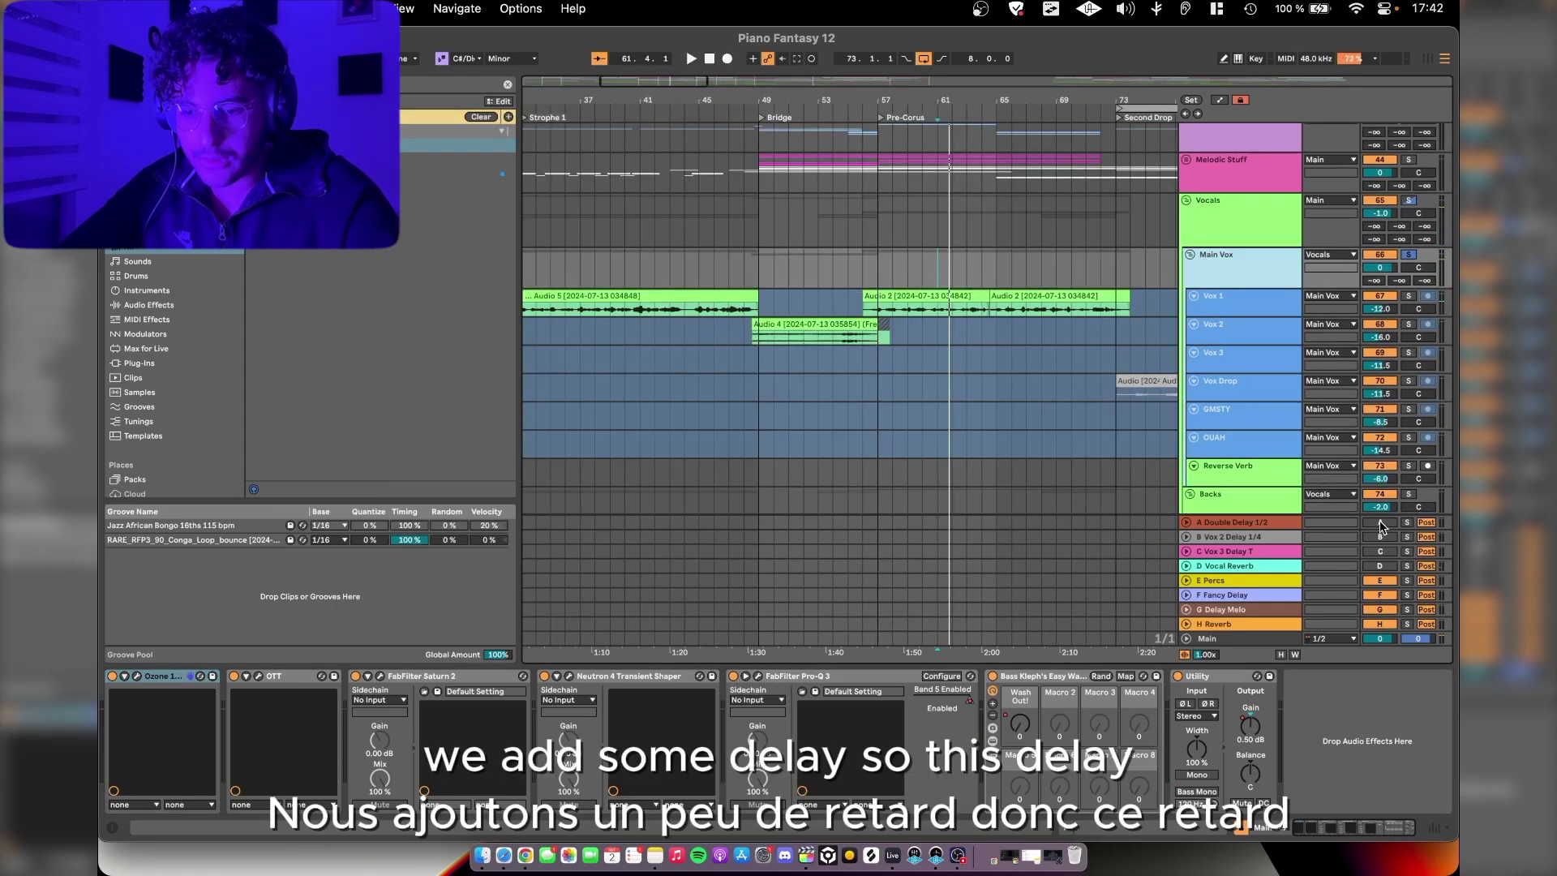
Step: Activate the Double Delay, Vox 2 Delay and Vox 3 Delay return tracks and show their ValhallaDelay settings
{"action": "left_click", "coordinate": [1260, 523]}
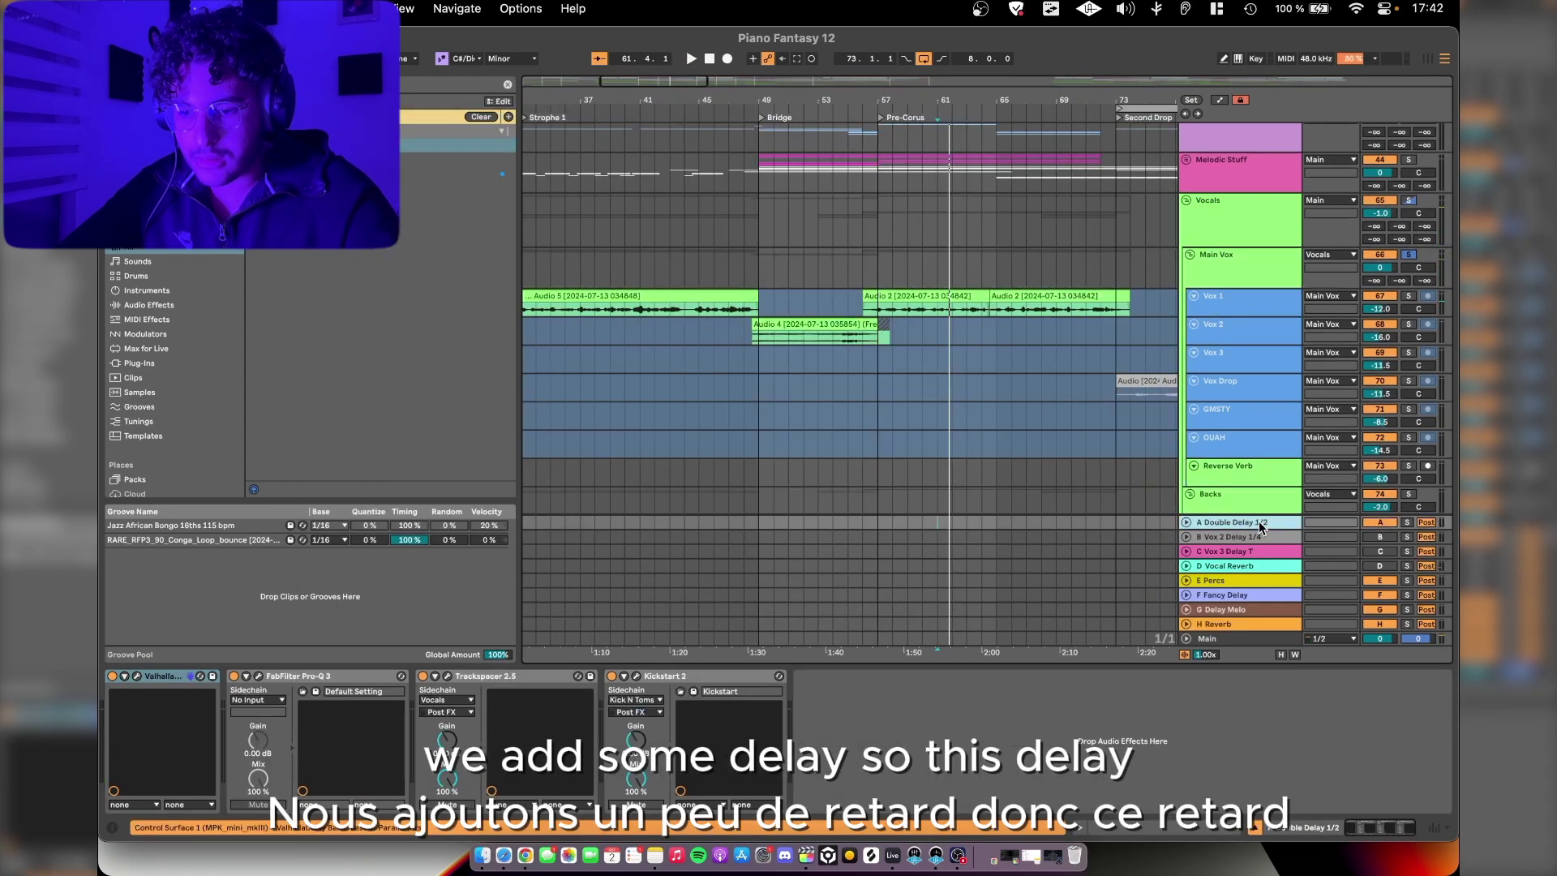
{"action": "key", "text": "Down"}
{"action": "left_click", "coordinate": [138, 676]}
{"action": "key", "text": "space"}
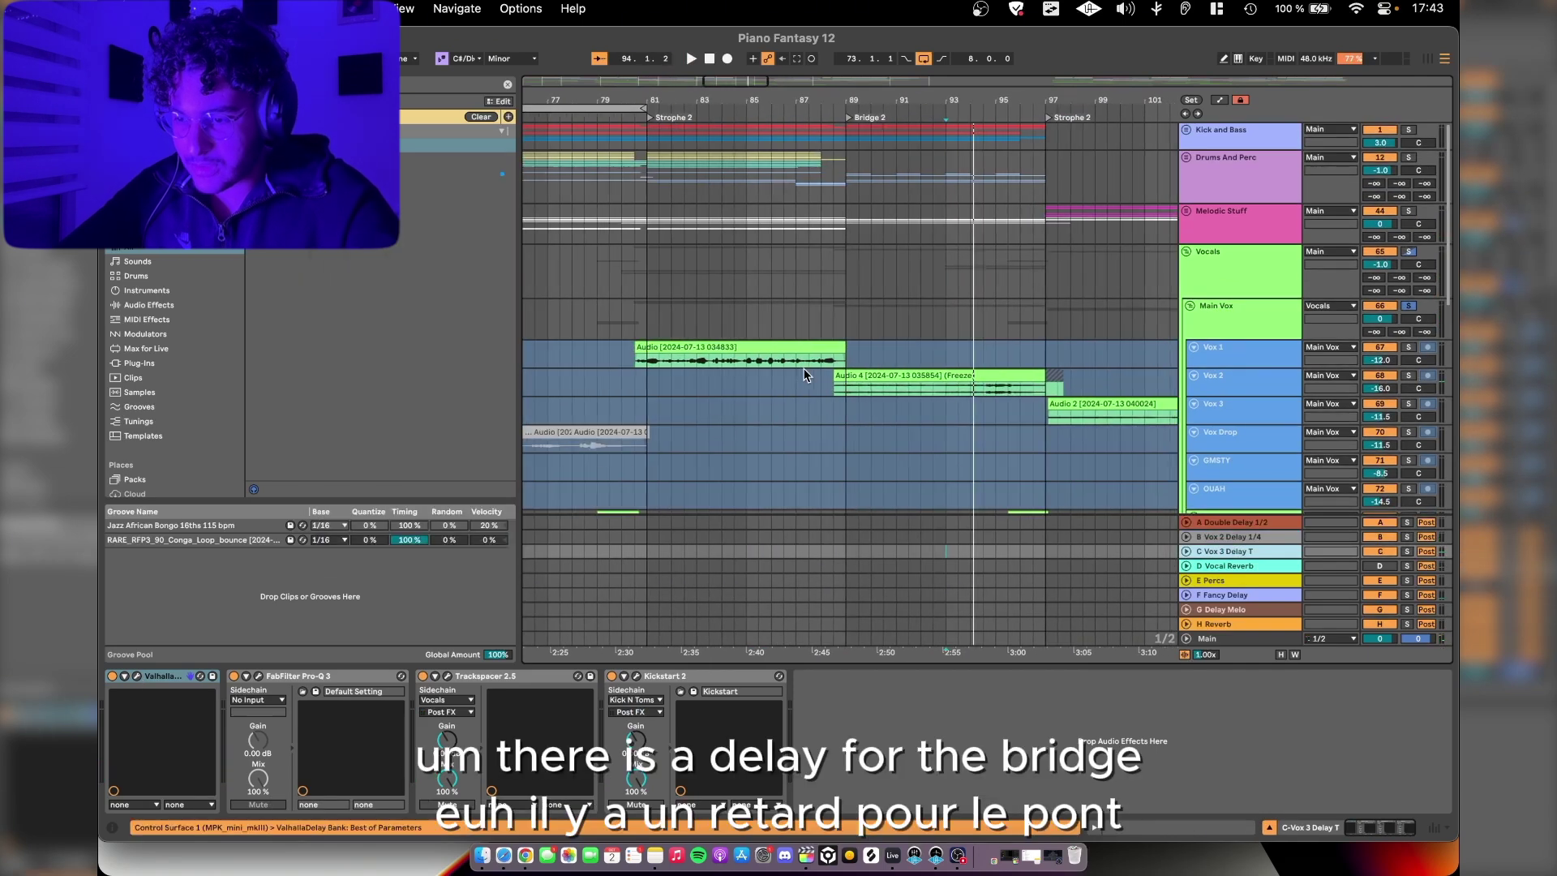
Step: Examine the vocal sections that use each delay return, and play the Bridge 2 and Strophe 2 vocals through their delays
{"action": "scroll", "coordinate": [684, 275], "scroll_direction": "left", "scroll_amount": 10}
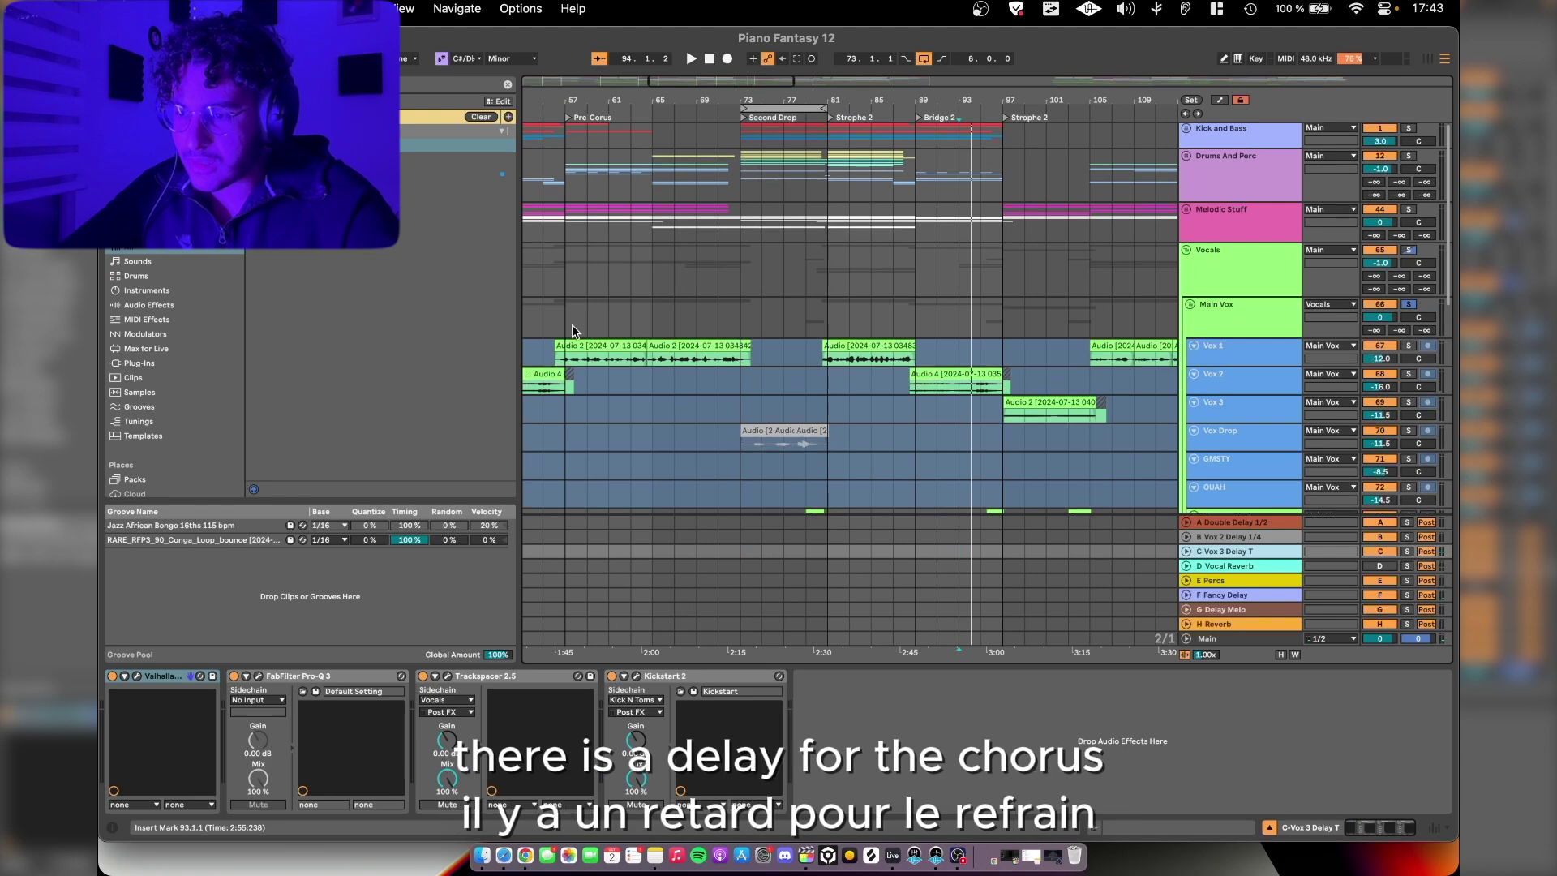
{"action": "scroll", "coordinate": [572, 324], "scroll_direction": "down", "scroll_amount": 1}
{"action": "scroll", "coordinate": [736, 341], "scroll_direction": "right", "scroll_amount": 7}
{"action": "scroll", "coordinate": [738, 345], "scroll_direction": "up", "scroll_amount": 1}
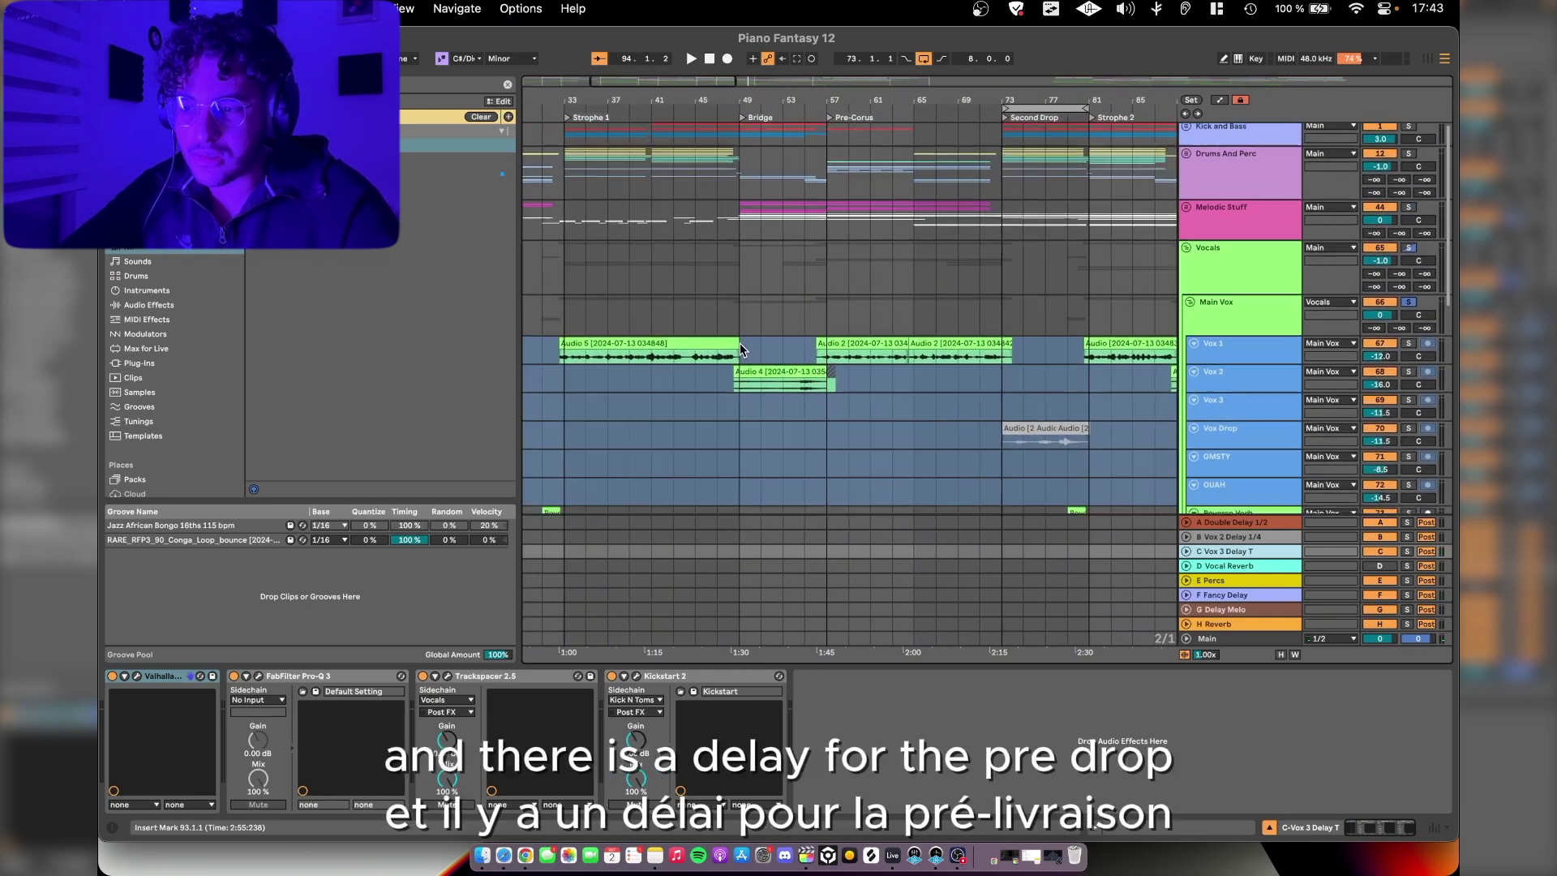
{"action": "scroll", "coordinate": [740, 349], "scroll_direction": "down", "scroll_amount": 3}
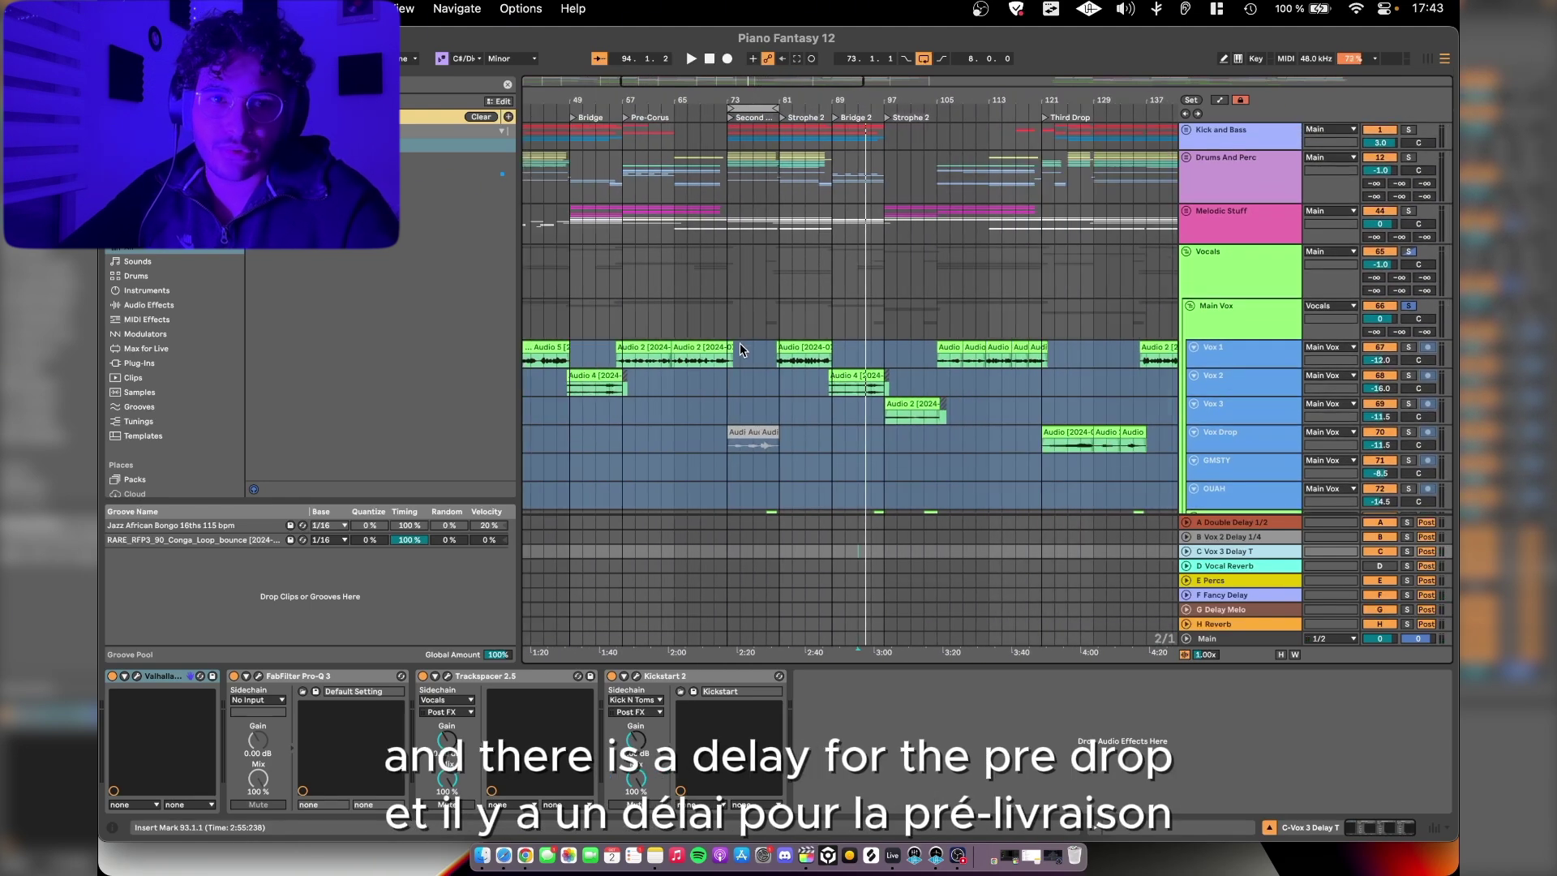
{"action": "key", "text": "space"}
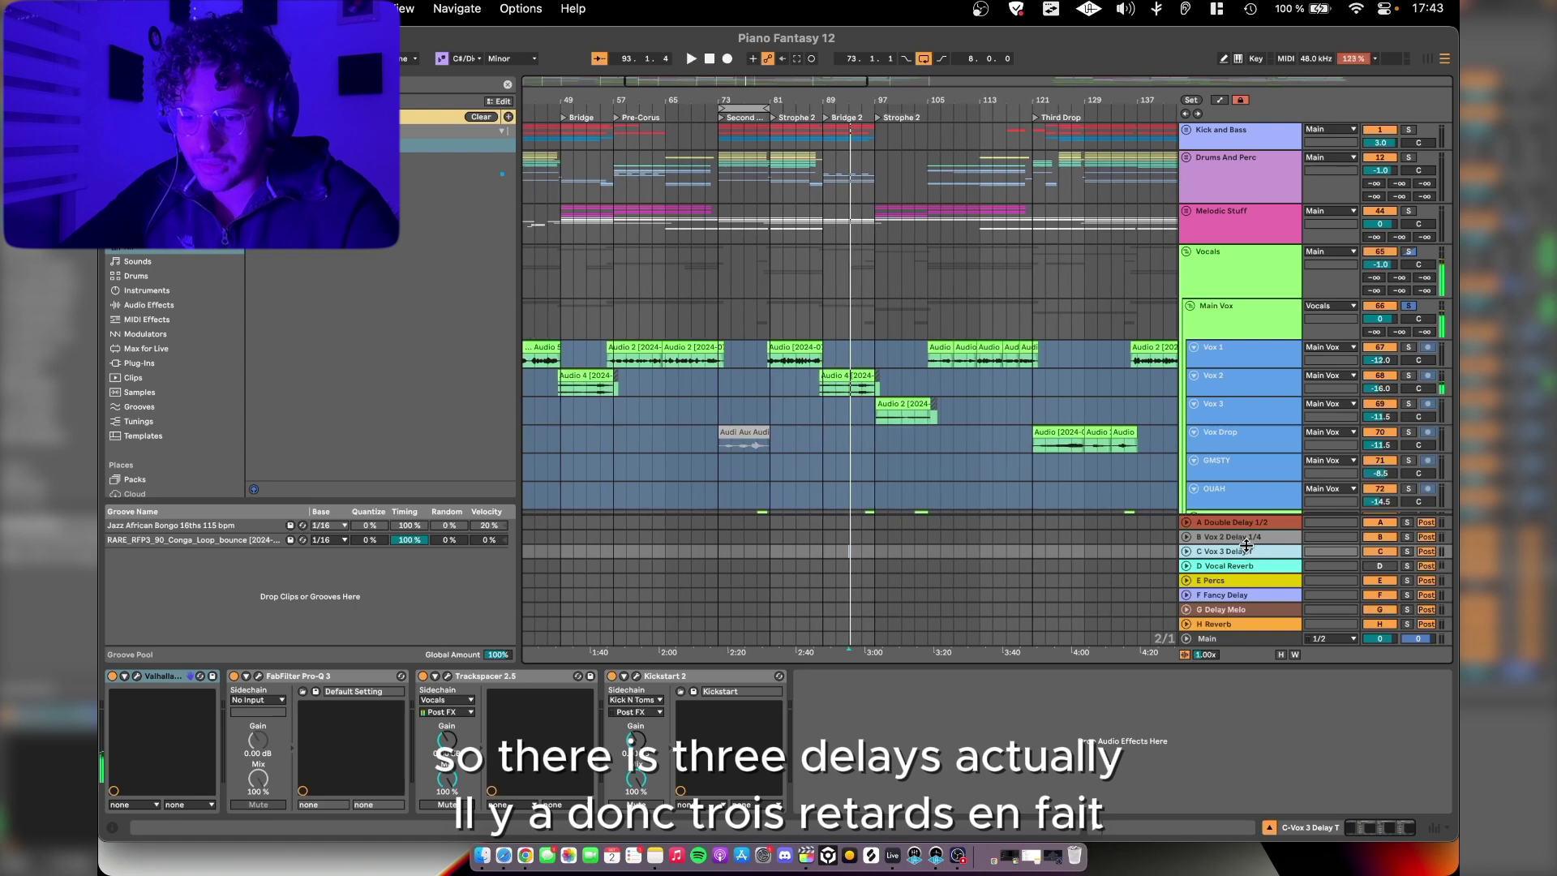
{"action": "left_click", "coordinate": [137, 676]}
{"action": "left_click", "coordinate": [1070, 413]}
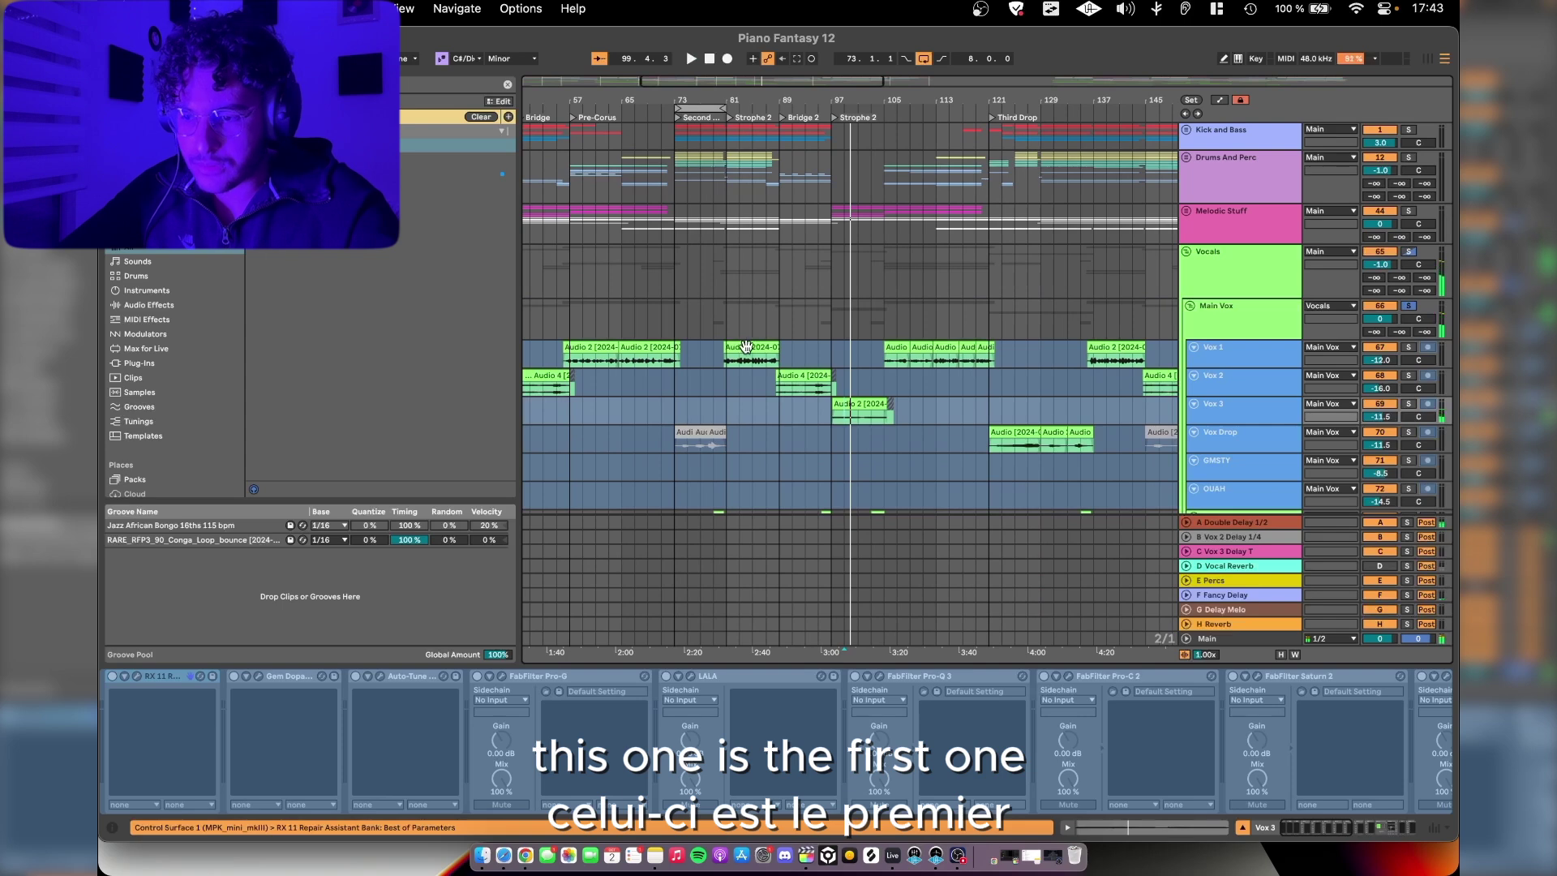
{"action": "left_click", "coordinate": [814, 353]}
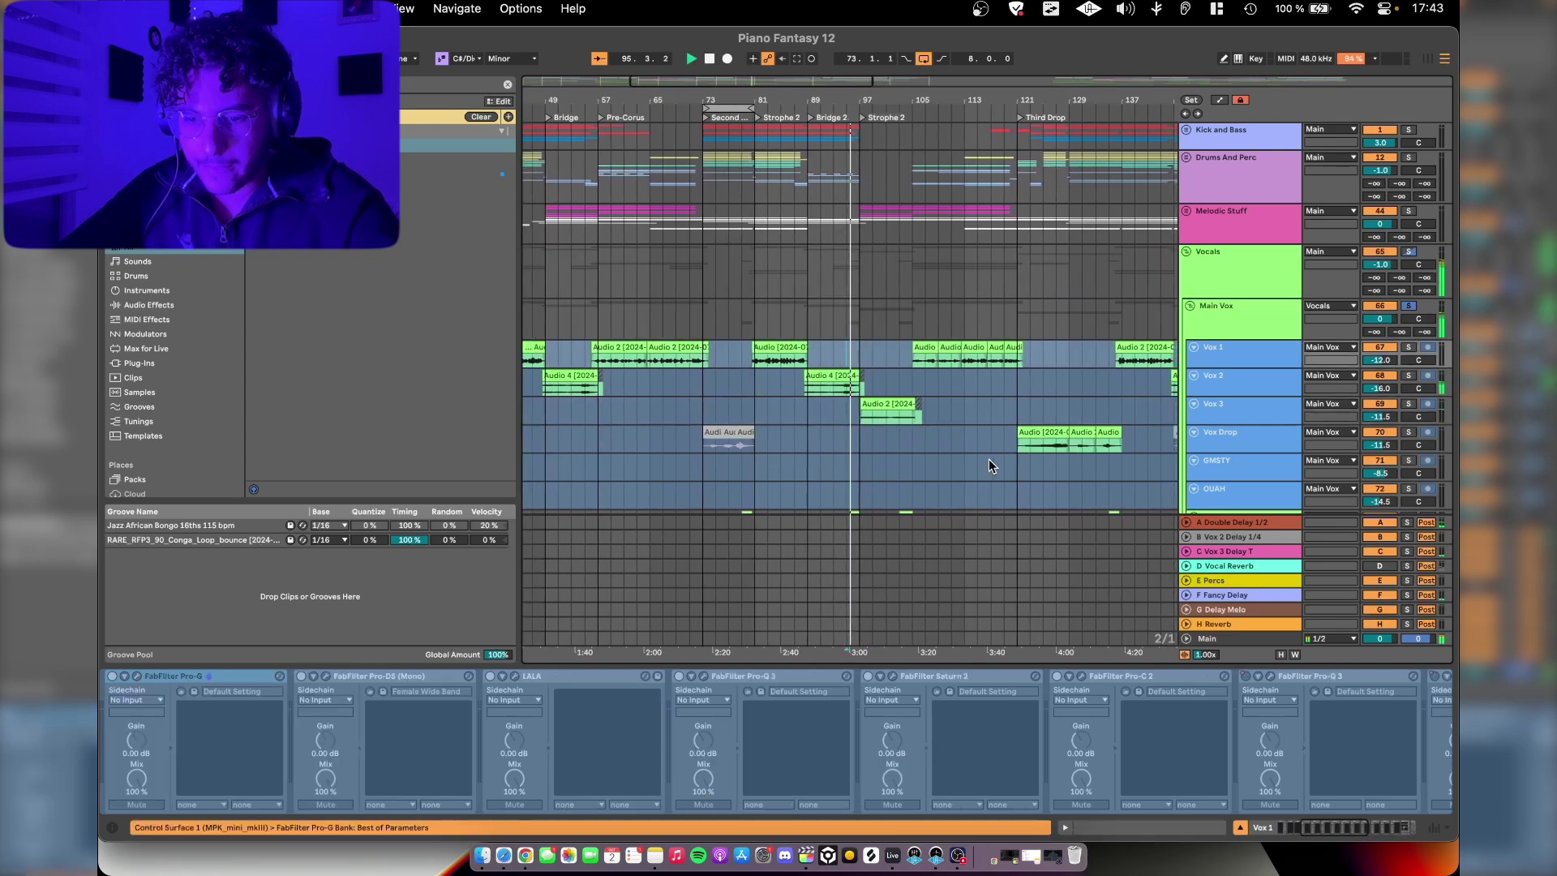
{"action": "left_click", "coordinate": [766, 329]}
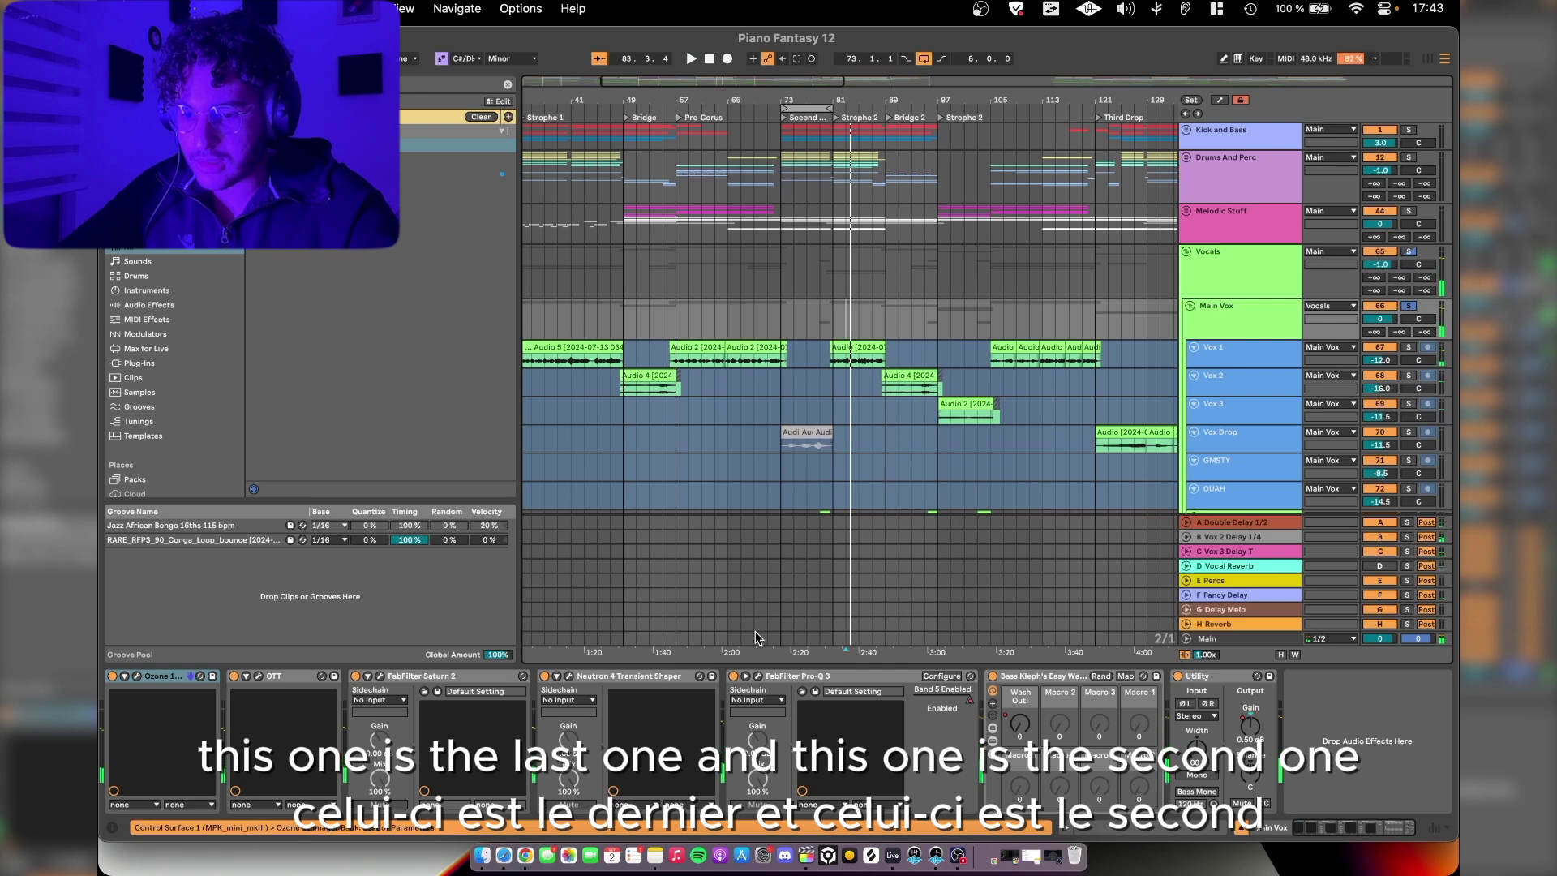
Step: Activate the Vocal Reverb return track and play the Strophe 2 vocal from bar 83 through it
{"action": "left_click", "coordinate": [881, 565]}
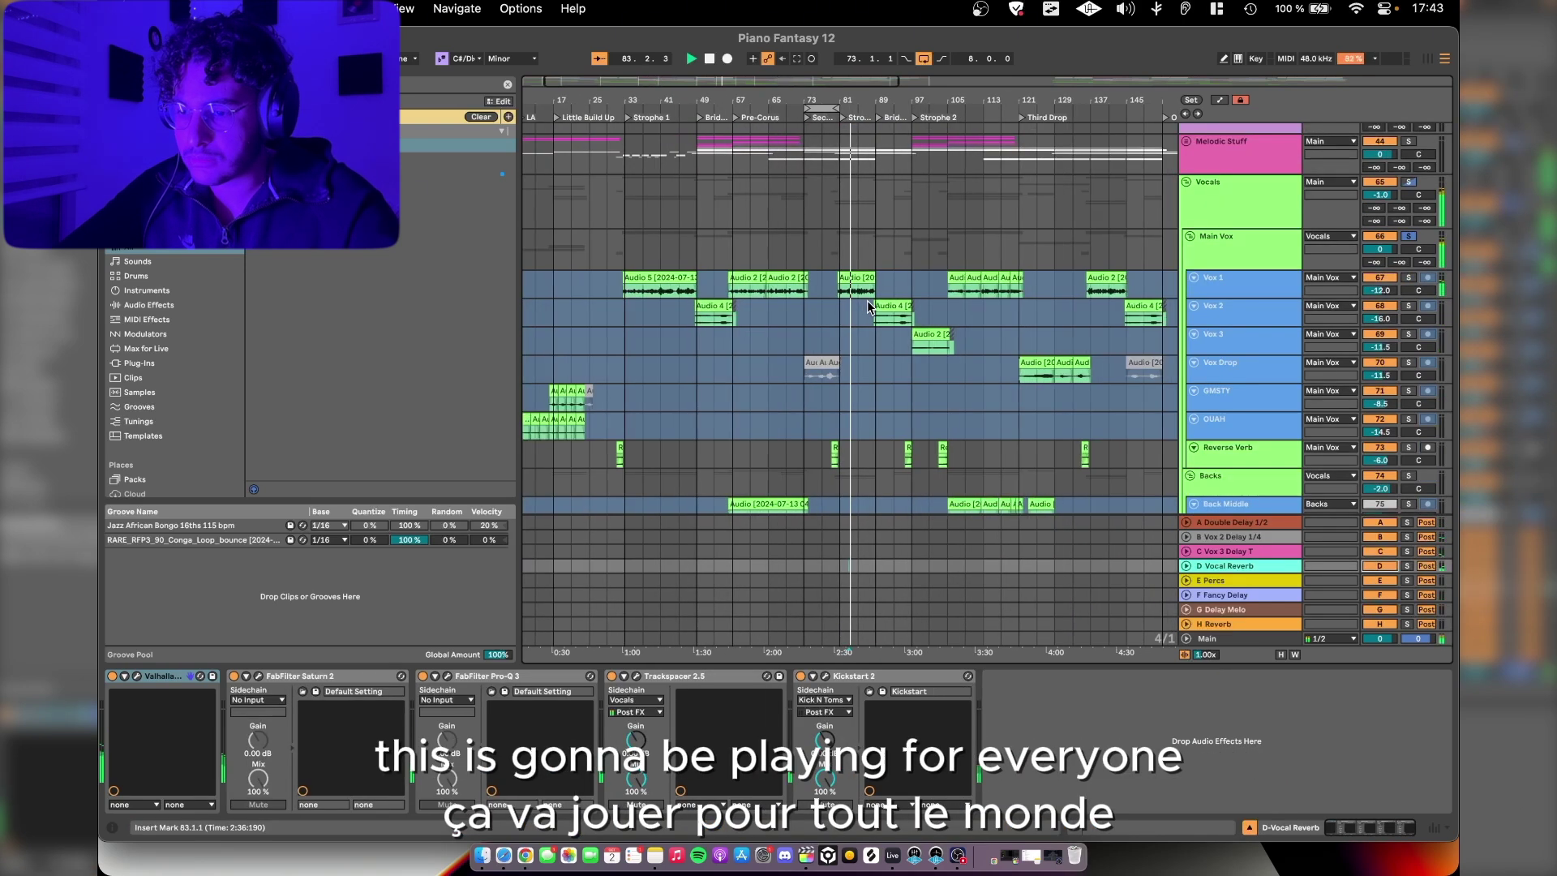
{"action": "scroll", "coordinate": [867, 306], "scroll_direction": "down", "scroll_amount": 5}
{"action": "scroll", "coordinate": [868, 307], "scroll_direction": "up", "scroll_amount": 5}
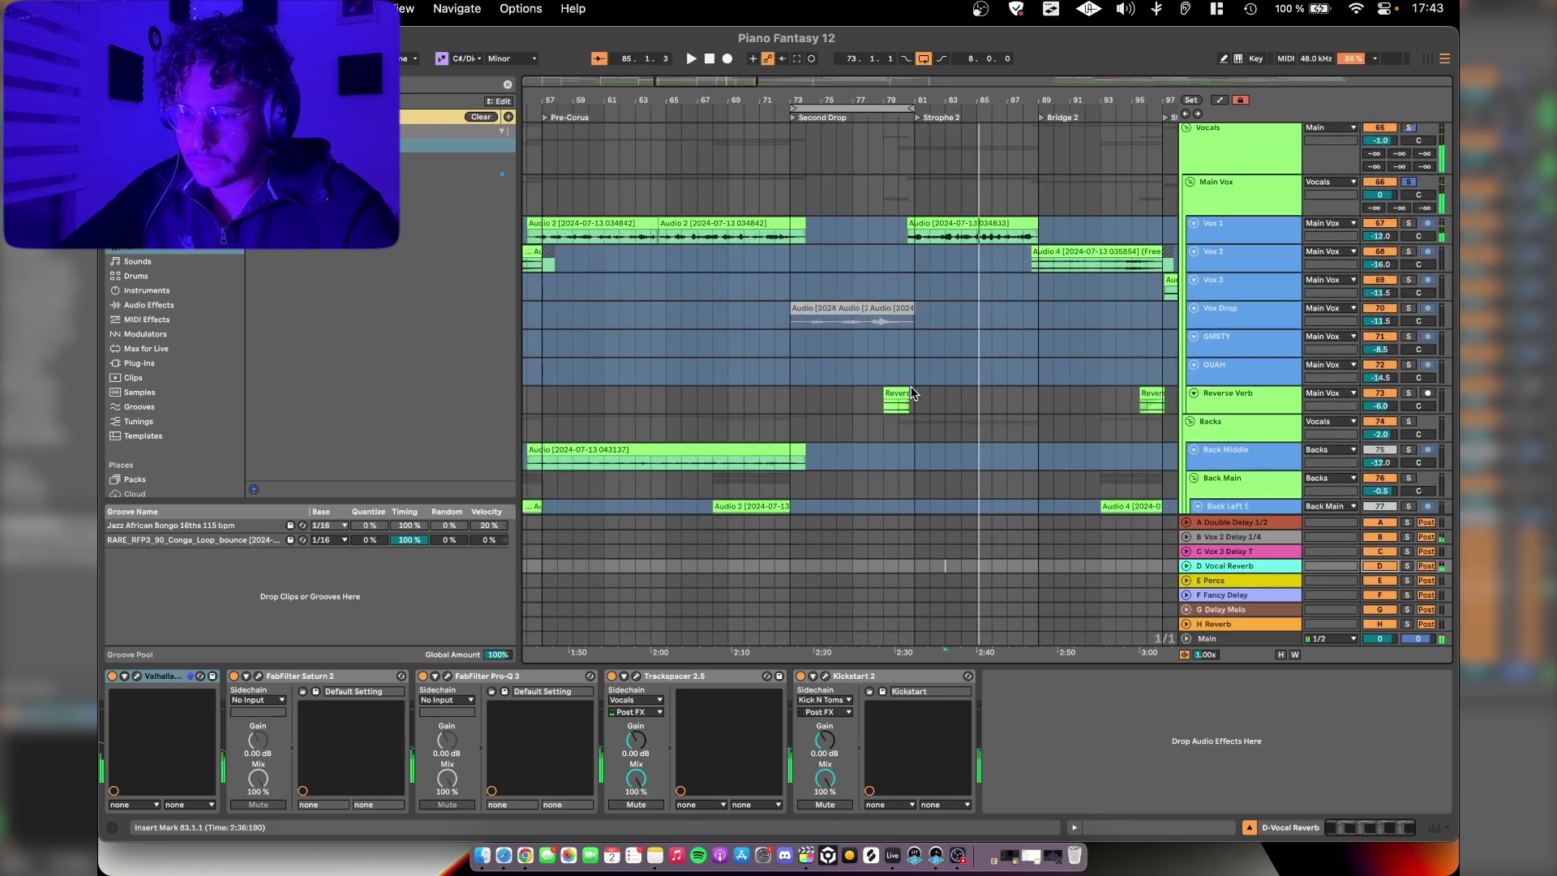
Step: Solo the Backs group and play the backing vocals from bar 69 into the Second Drop
{"action": "scroll", "coordinate": [912, 390], "scroll_direction": "down", "scroll_amount": 5}
{"action": "left_click", "coordinate": [1252, 331]}
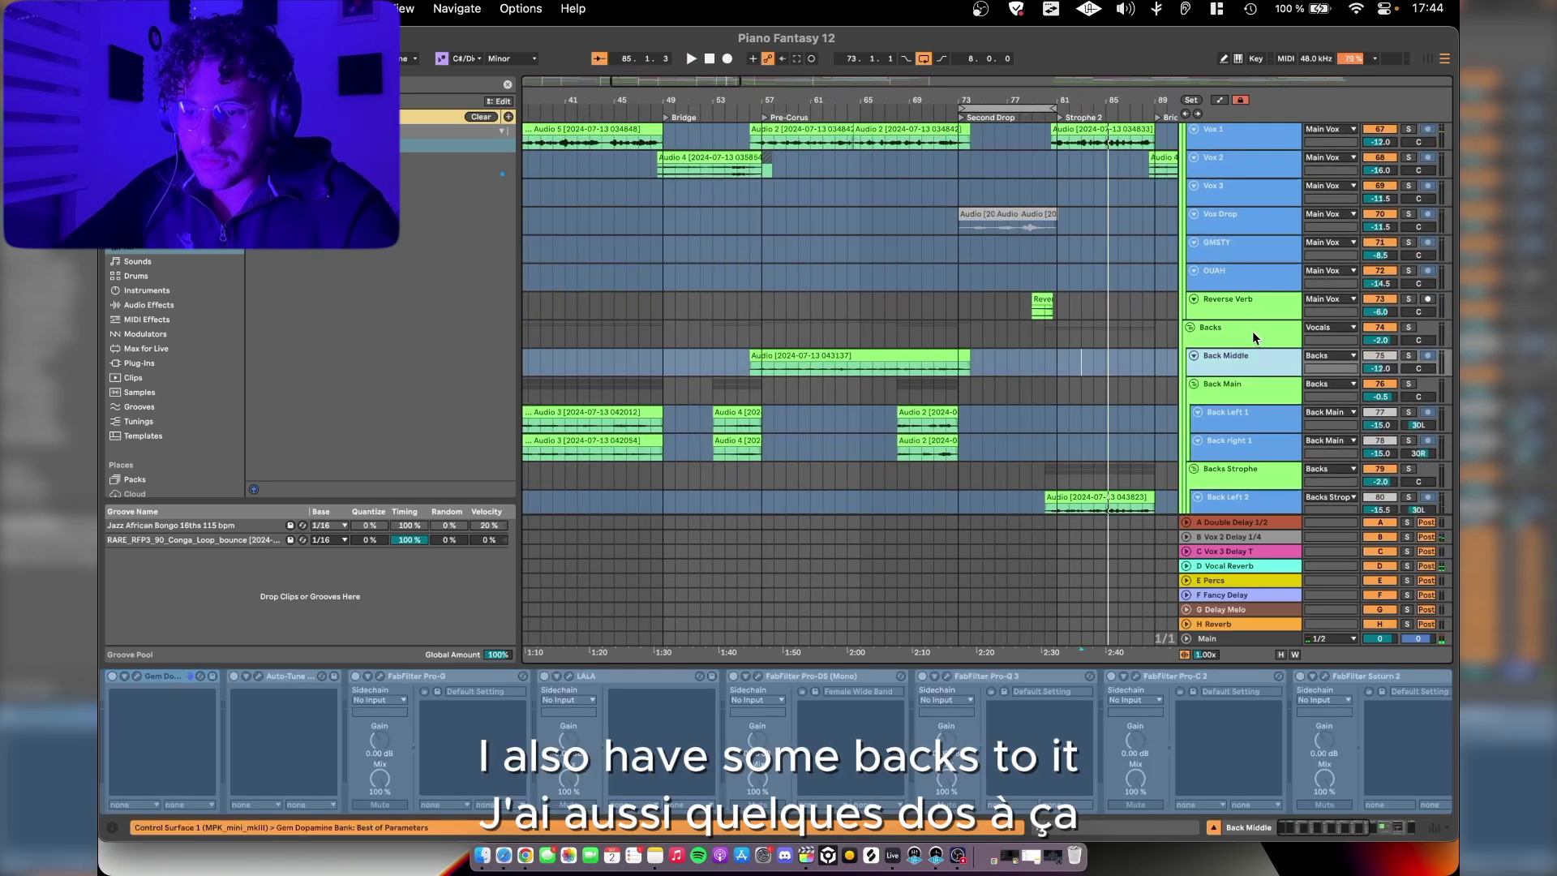
{"action": "left_click", "coordinate": [910, 333]}
{"action": "key", "text": "space"}
{"action": "scroll", "coordinate": [909, 333], "scroll_direction": "up", "scroll_amount": 5}
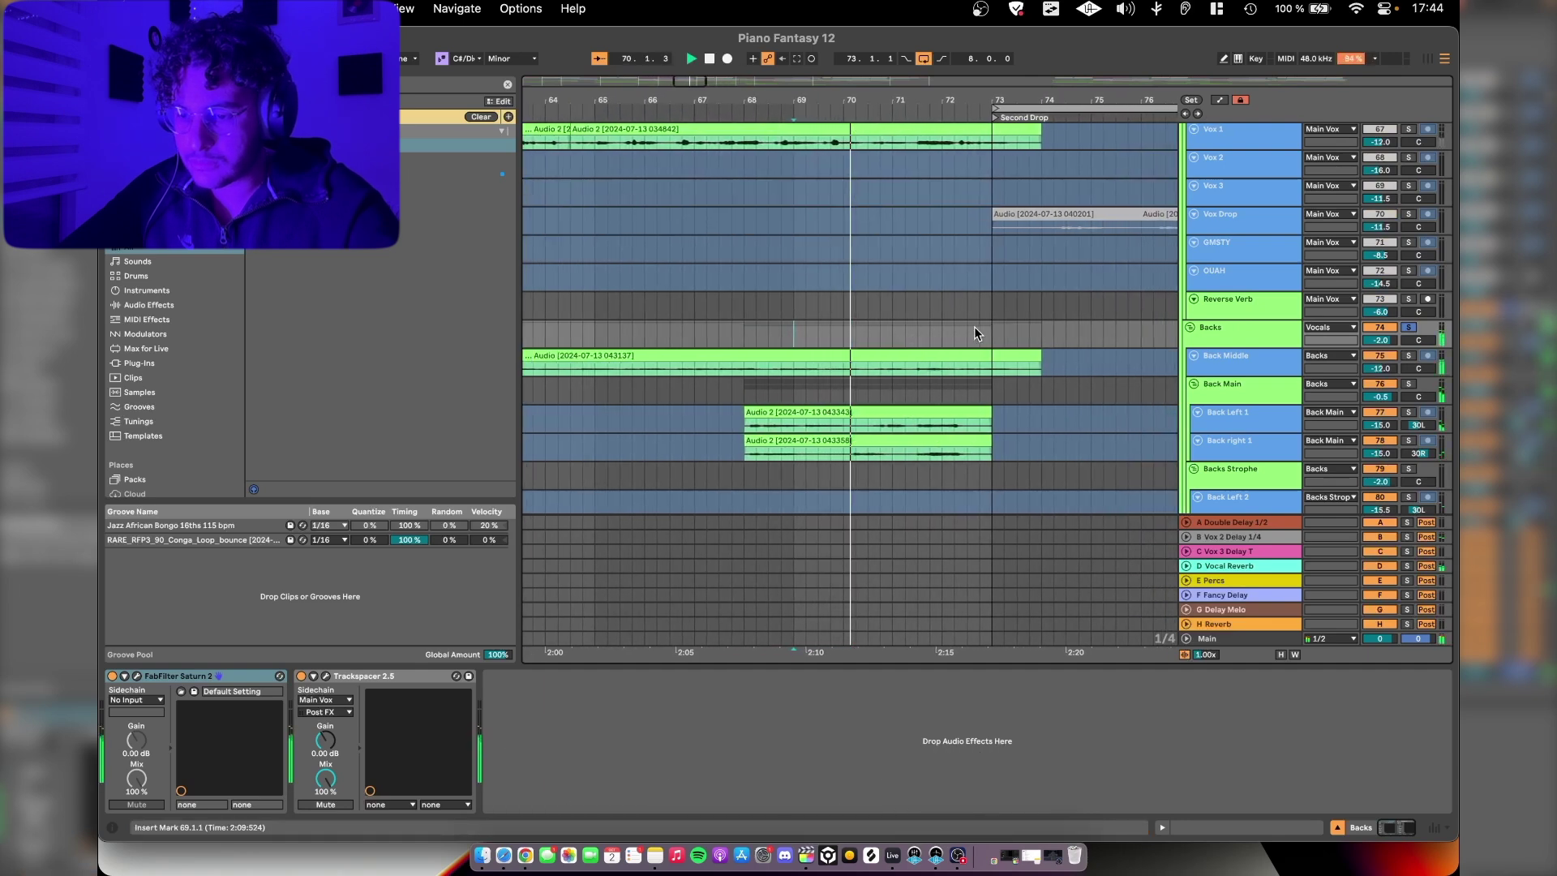
{"action": "scroll", "coordinate": [974, 326], "scroll_direction": "down", "scroll_amount": 5}
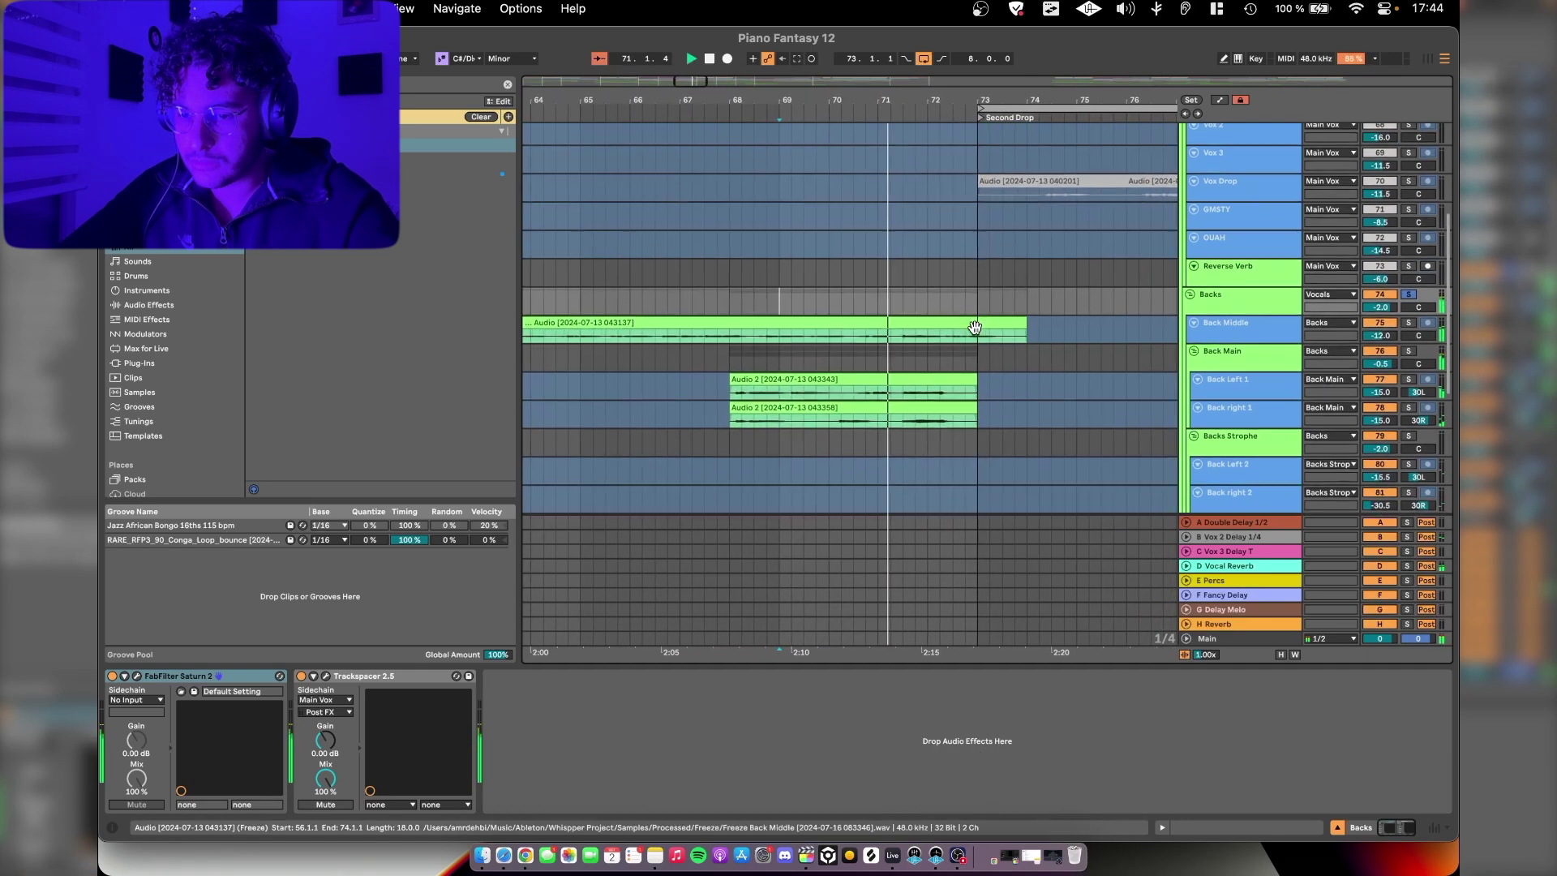
{"action": "scroll", "coordinate": [953, 342], "scroll_direction": "up", "scroll_amount": 6}
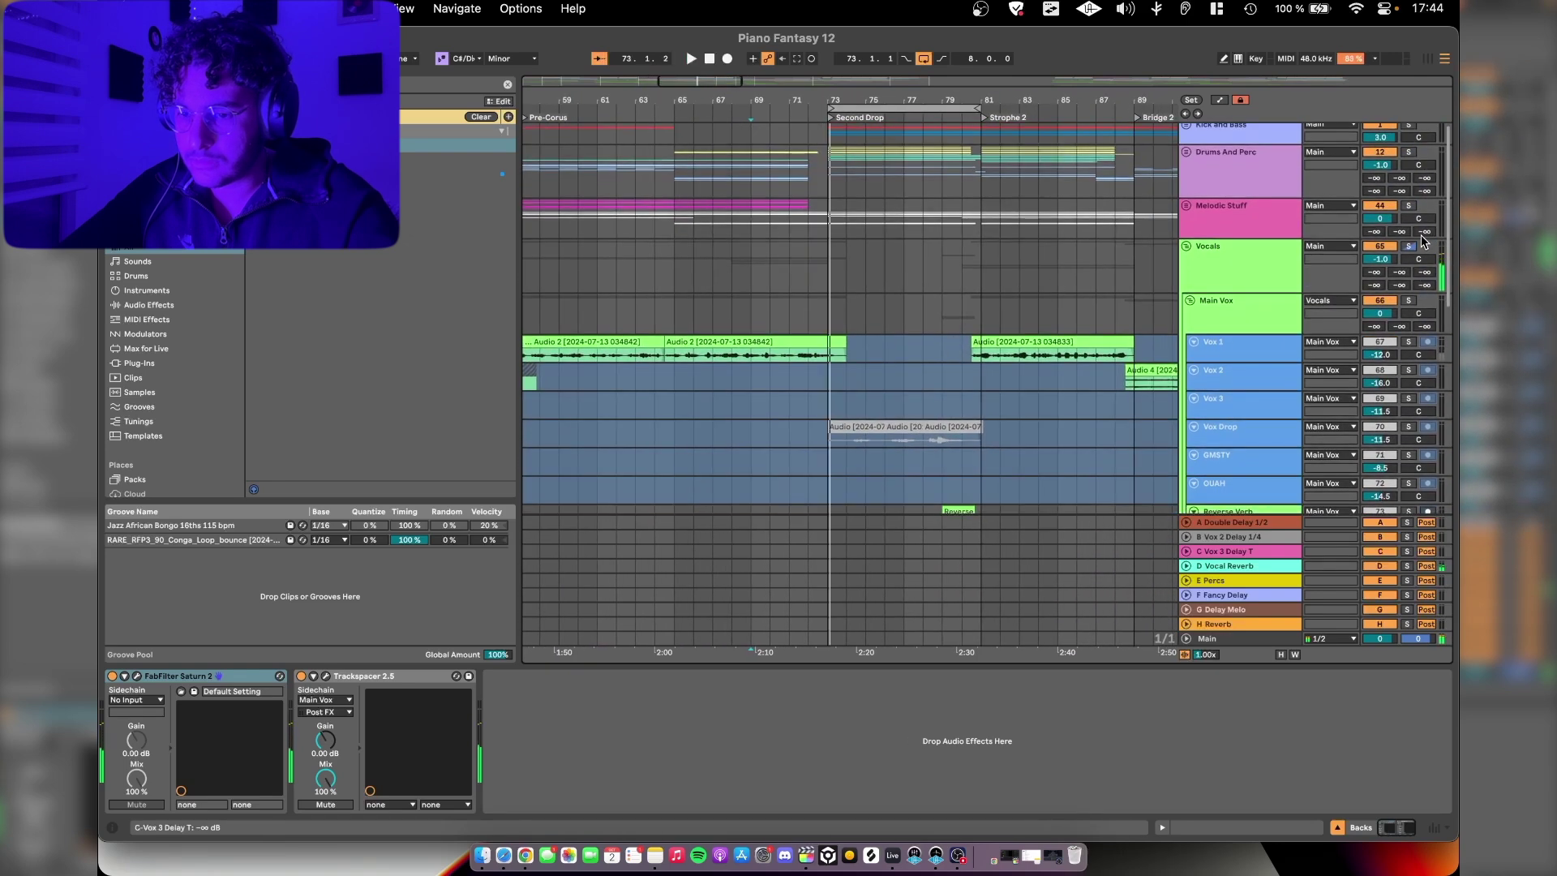
Step: Show the Vocals group's effects chain and inspect its Glue Compressor, Fresh Air and Kickstart 2 sidechain settings
{"action": "left_click", "coordinate": [1194, 236]}
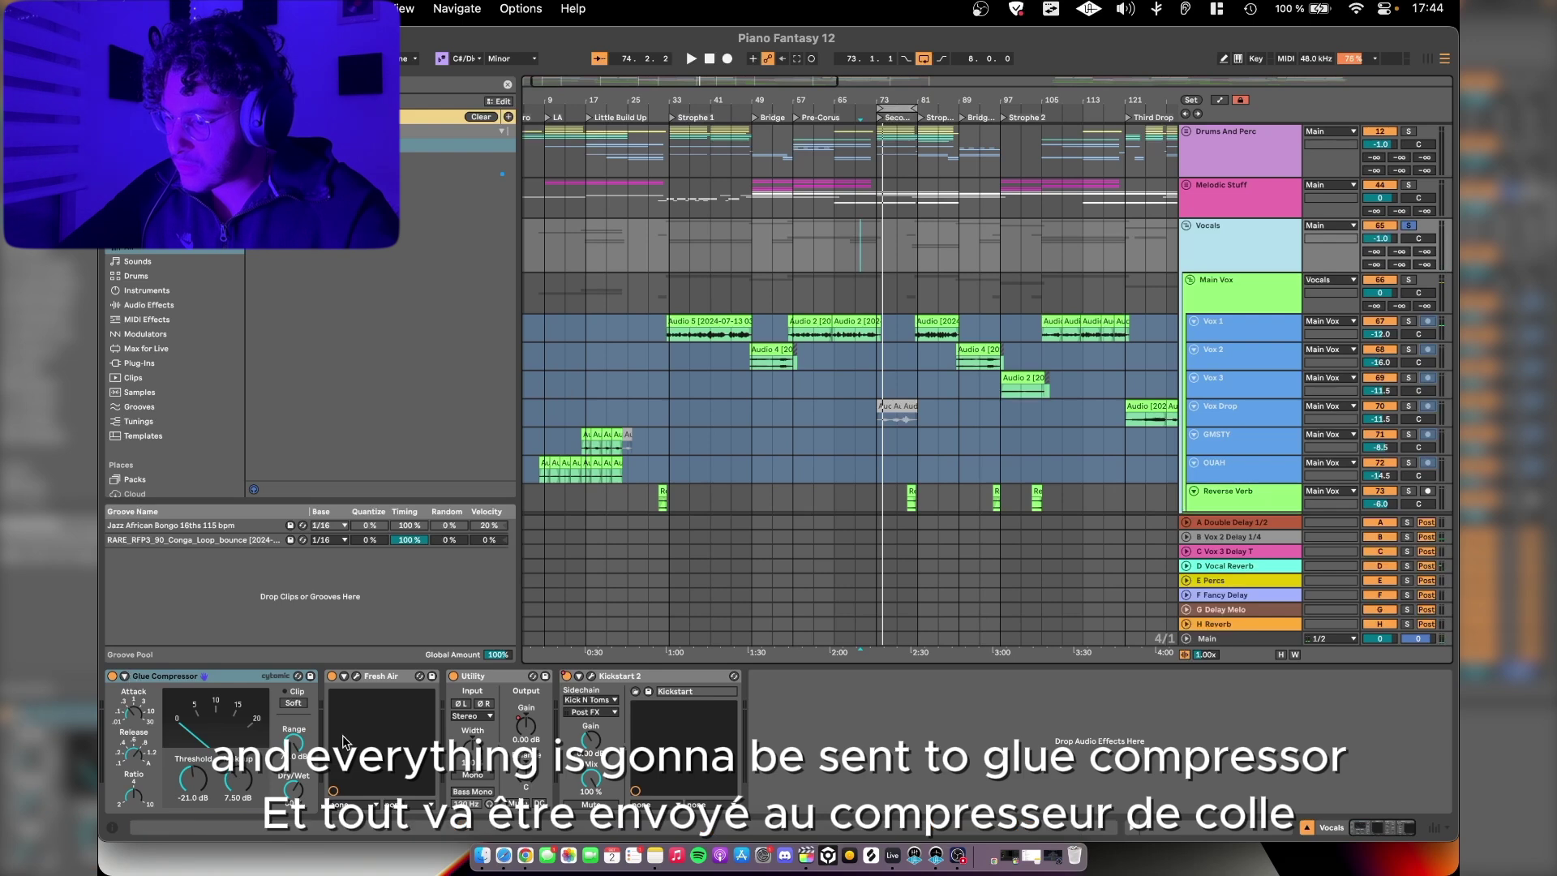
{"action": "left_click", "coordinate": [357, 678]}
{"action": "left_click", "coordinate": [357, 678]}
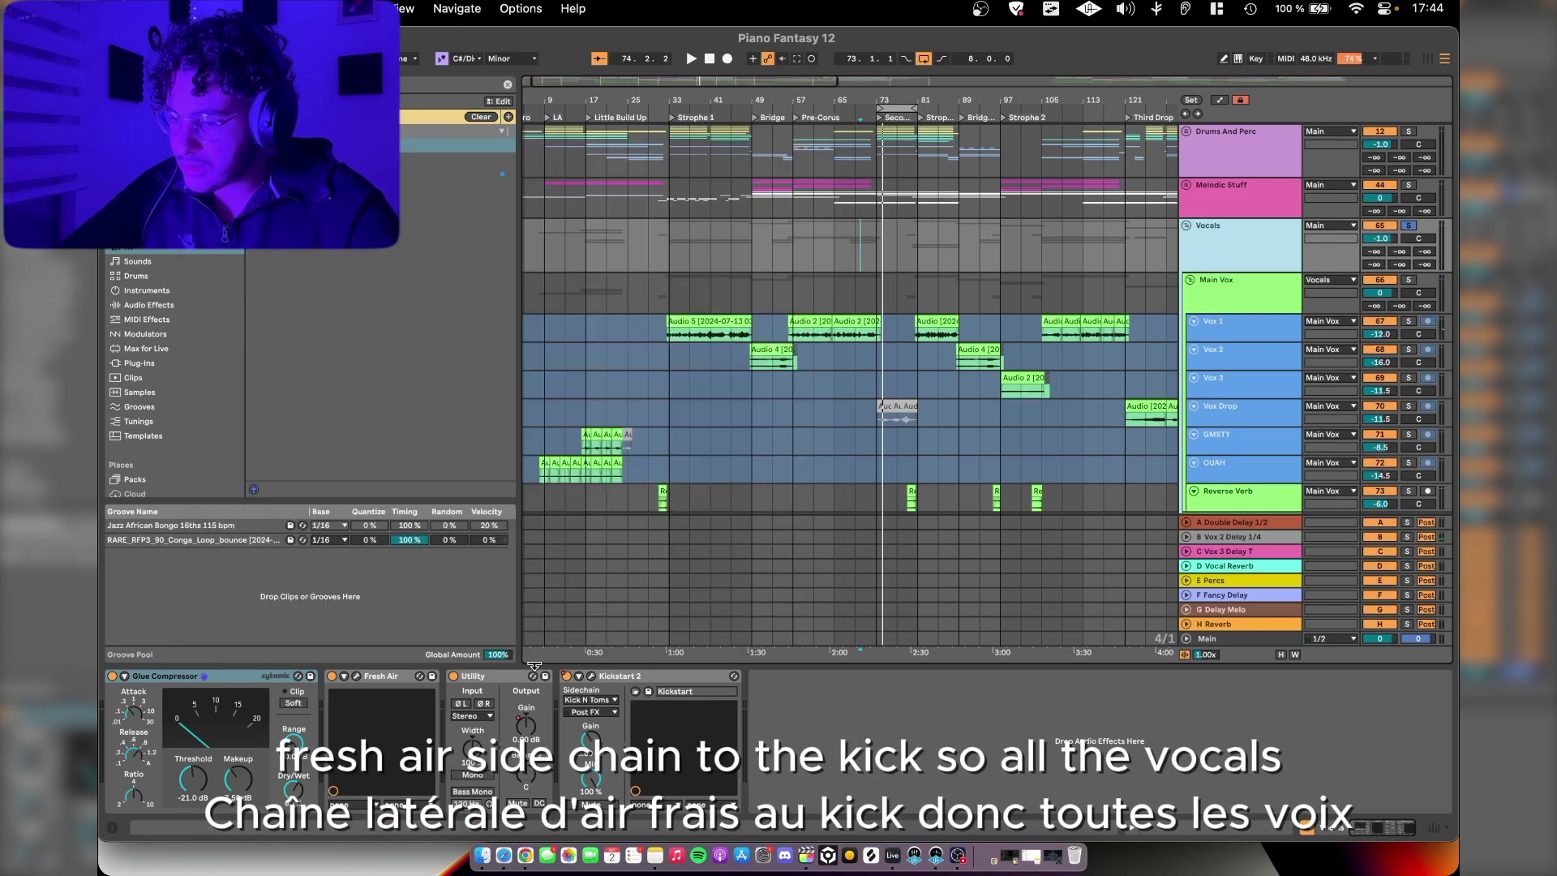
{"action": "left_click", "coordinate": [590, 675]}
{"action": "left_click", "coordinate": [590, 676]}
{"action": "scroll", "coordinate": [1193, 332], "scroll_direction": "up", "scroll_amount": 1}
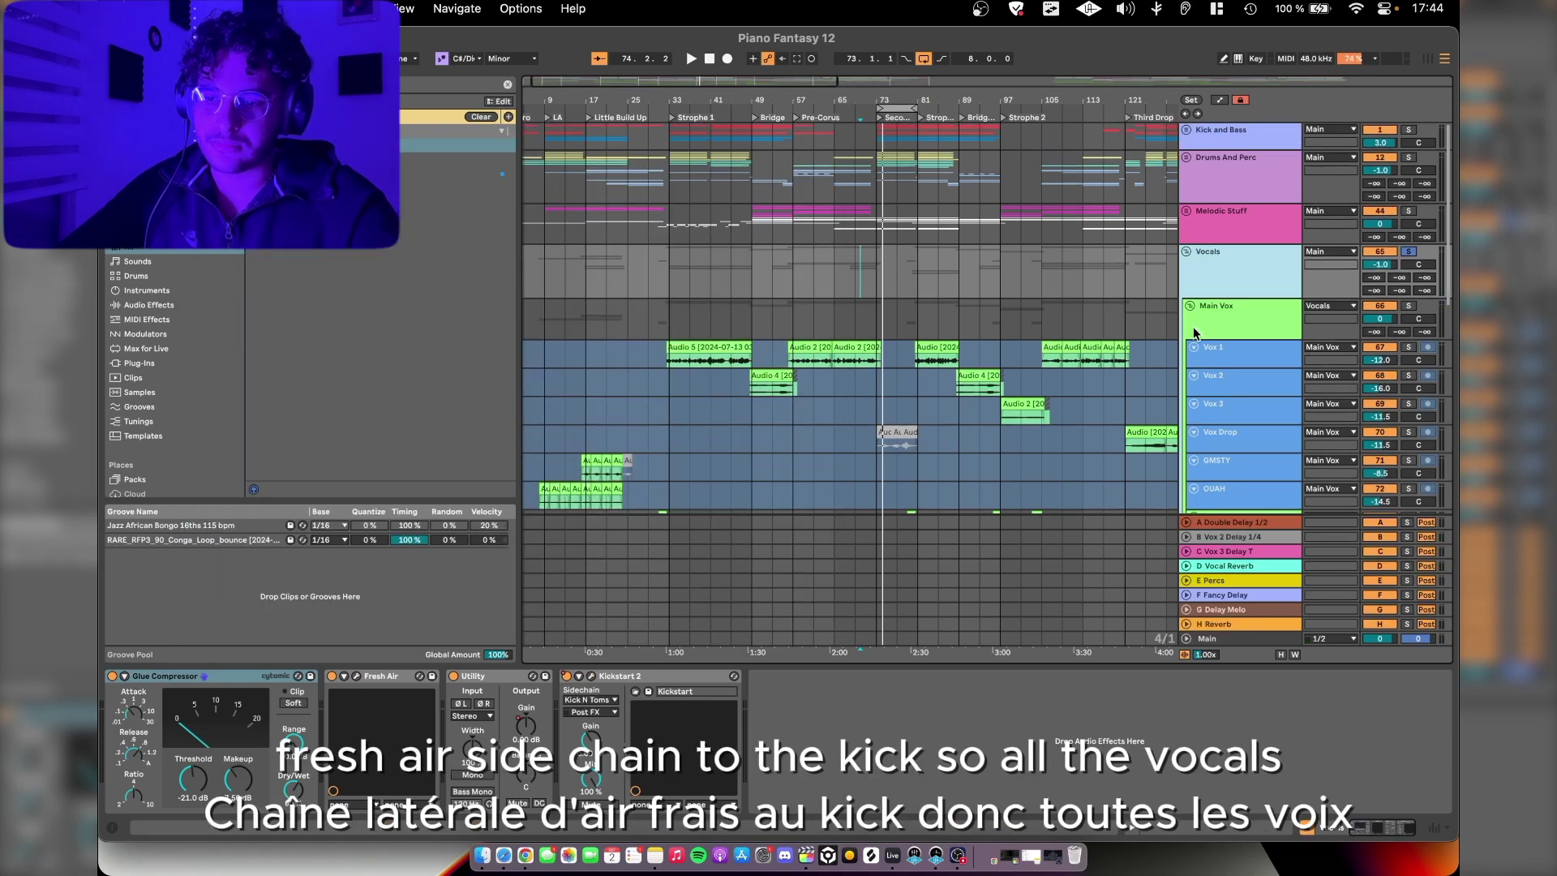
Step: Collapse the Vocals group and play from bar 65 into the Second Drop, adding Melodic Stuff and Drums And Perc to the solo
{"action": "left_click", "coordinate": [1186, 253]}
{"action": "key", "text": "space"}
{"action": "key", "text": "plus"}
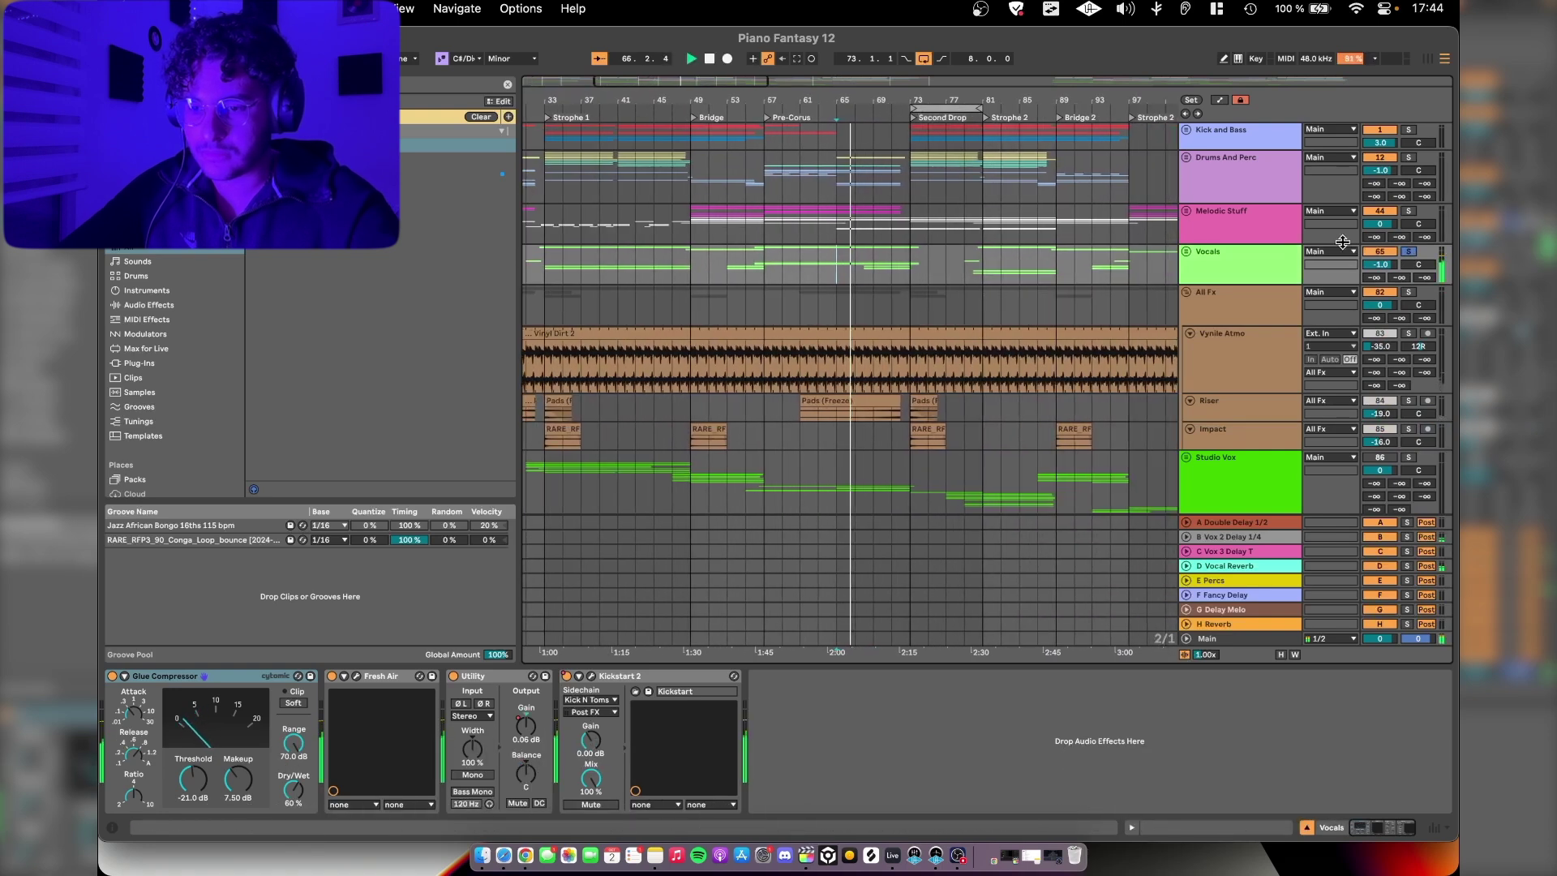
{"action": "left_click", "coordinate": [1410, 212]}
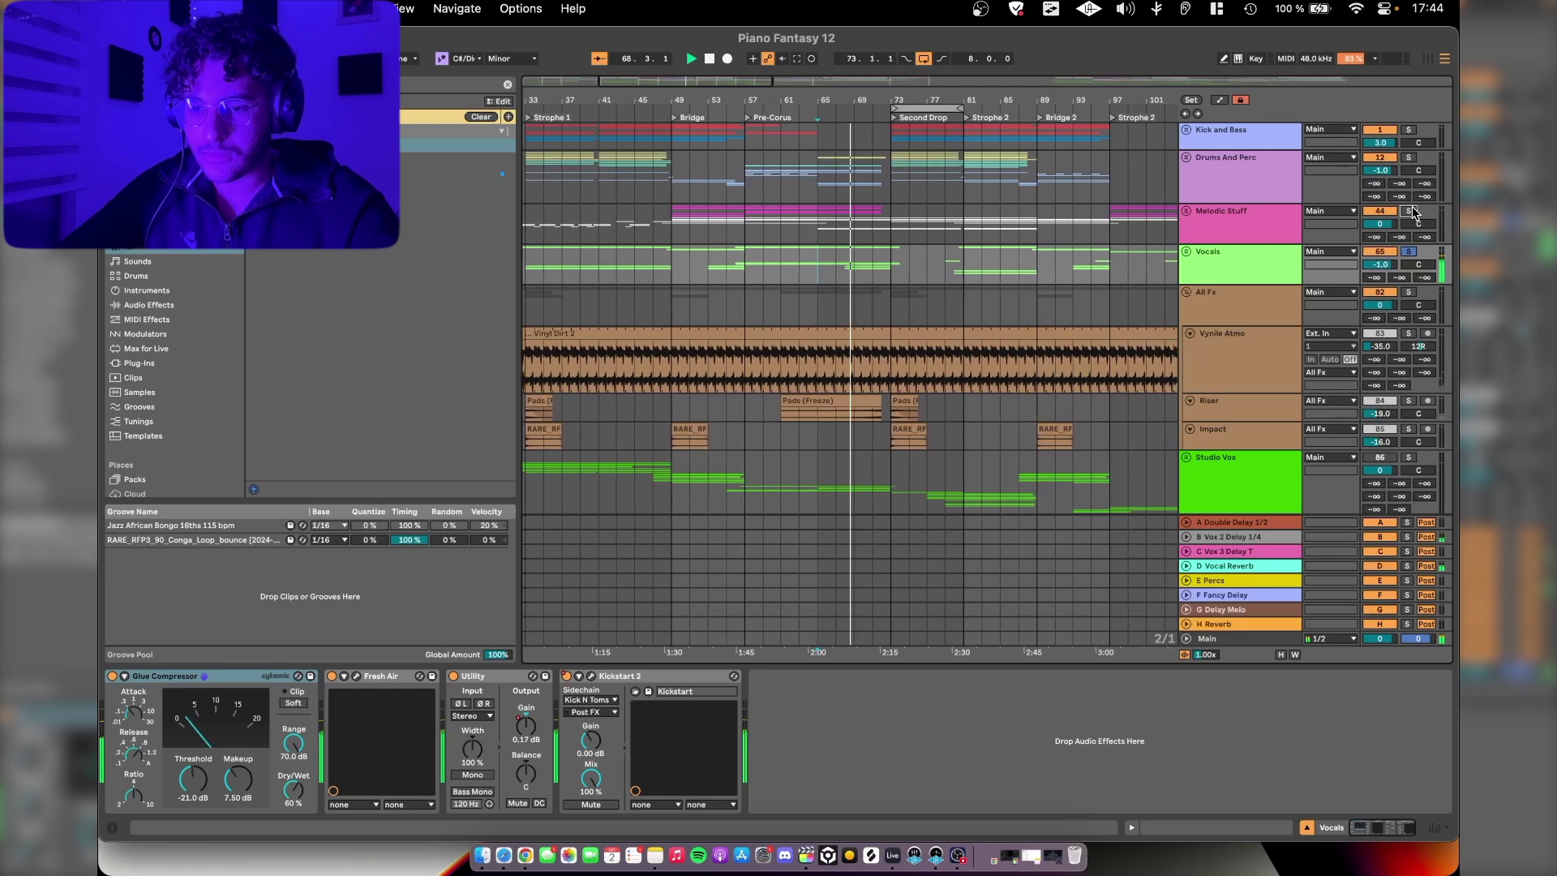
{"action": "left_click", "coordinate": [1409, 158]}
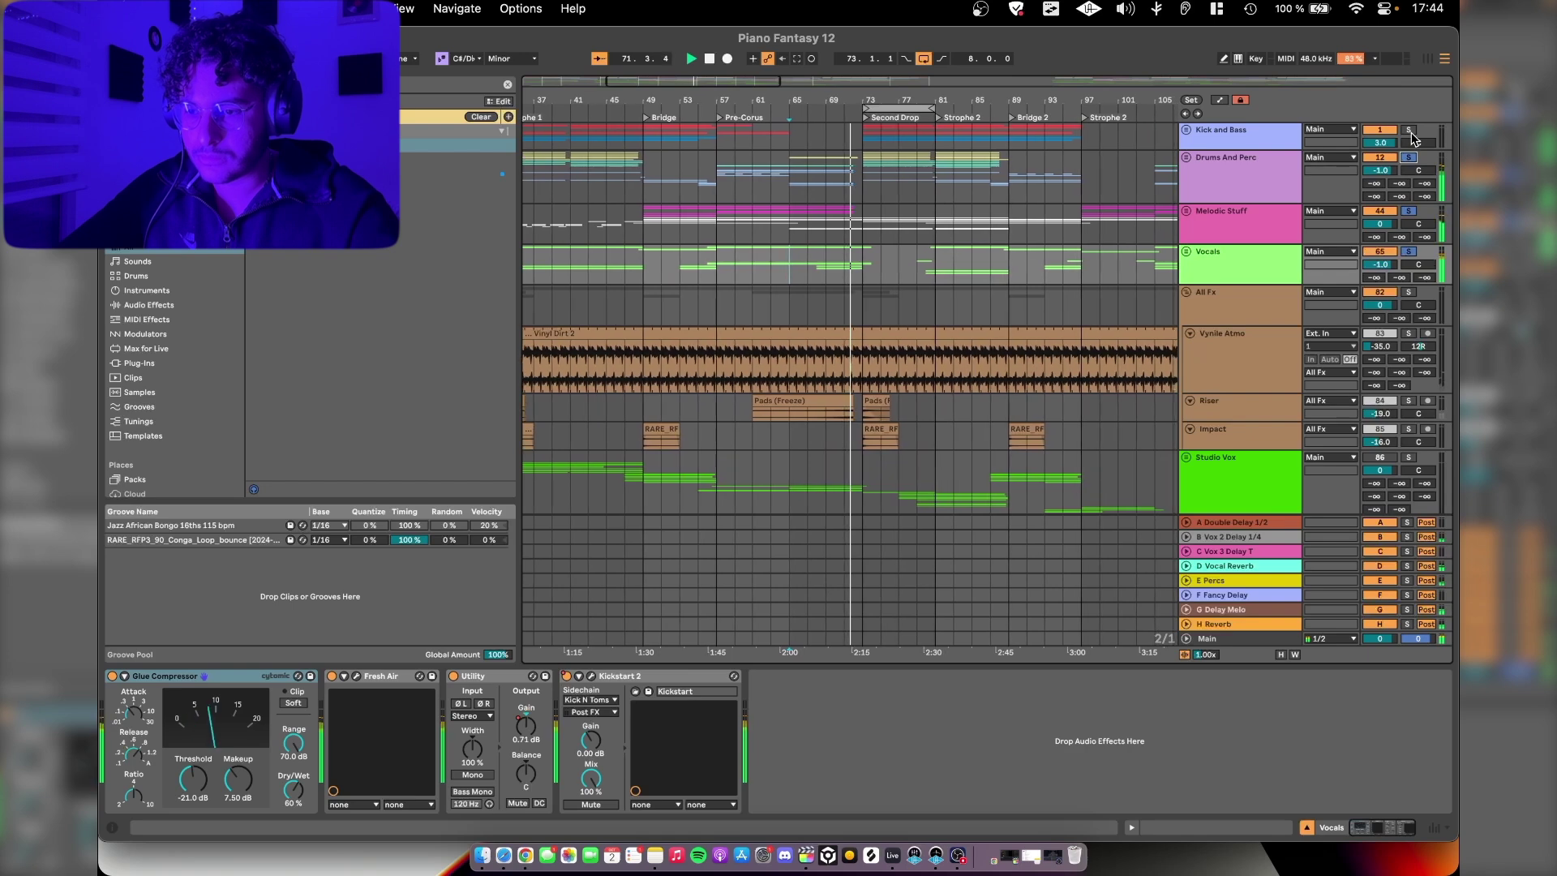
{"action": "scroll", "coordinate": [927, 320], "scroll_direction": "up", "scroll_amount": 3}
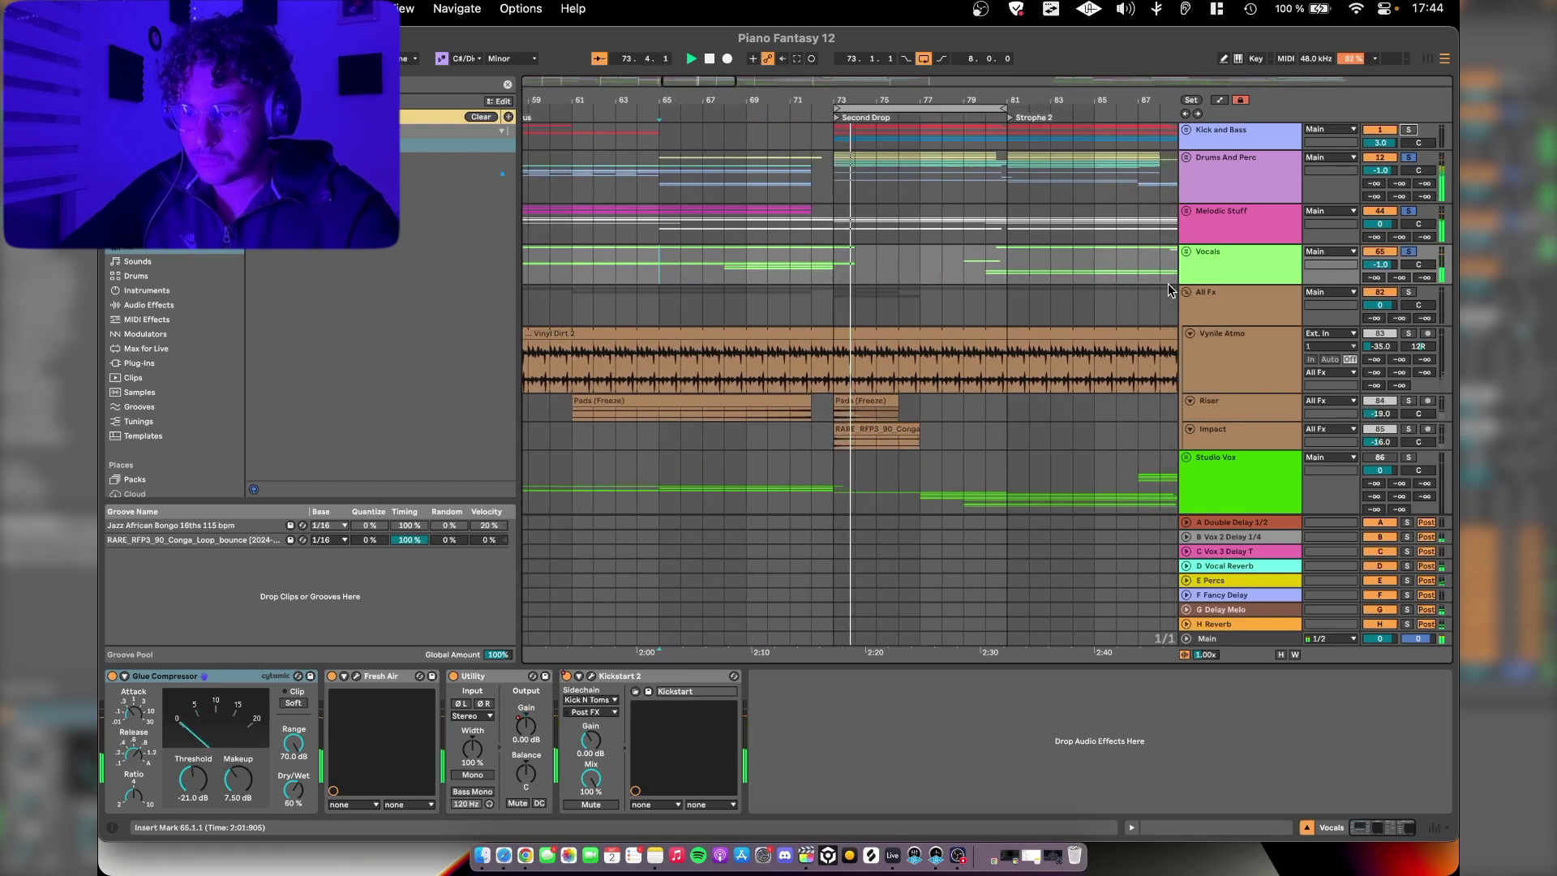
{"action": "key", "text": "space"}
{"action": "left_click", "coordinate": [1409, 132]}
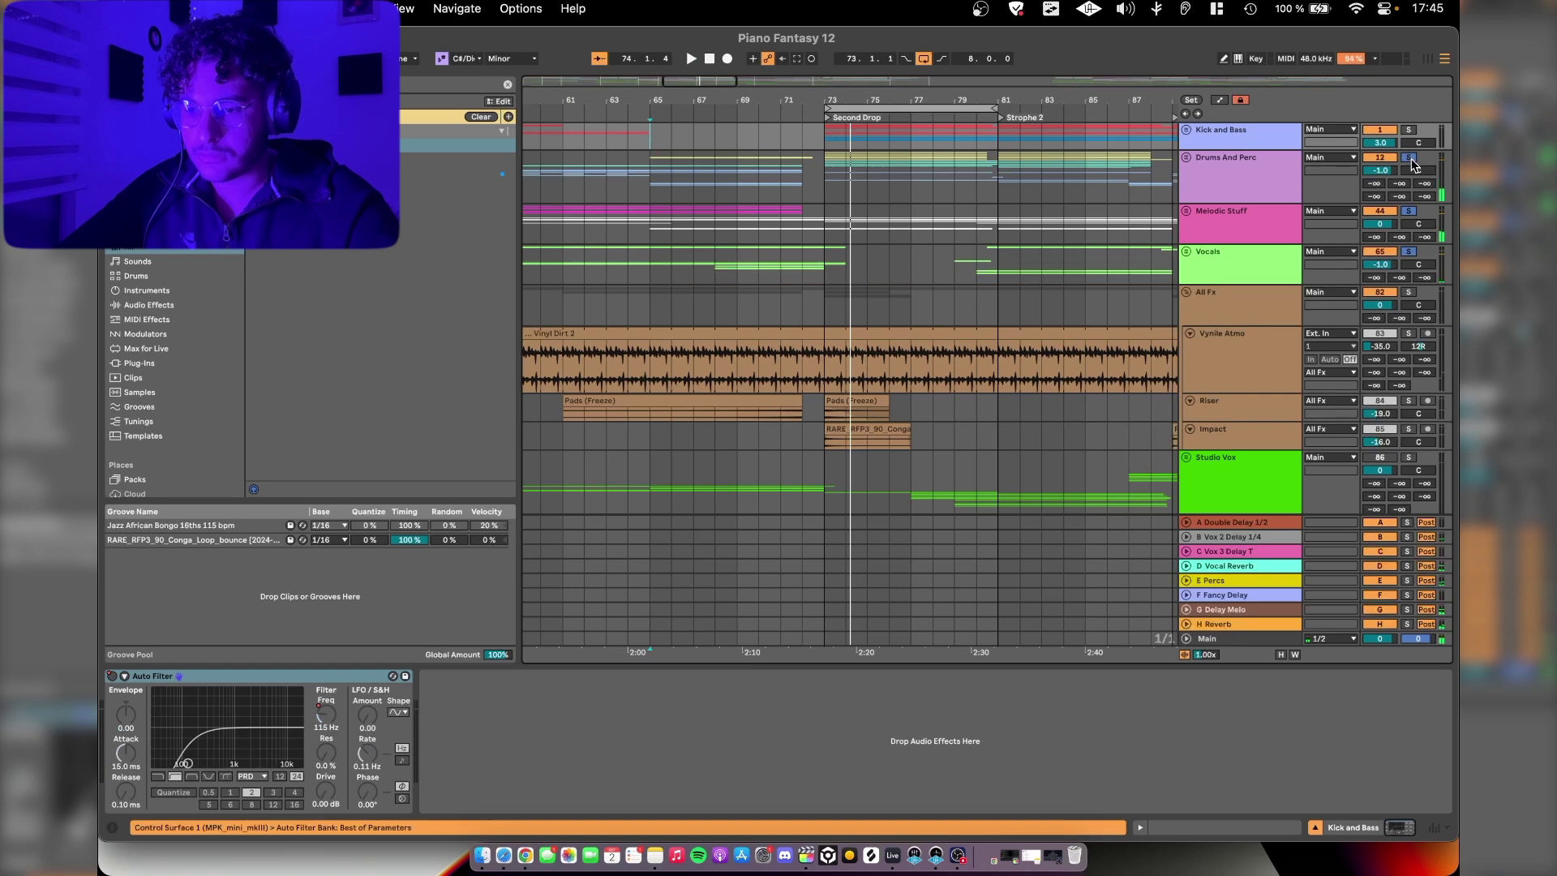
Step: Solo the Vynile Atmo track in the All Fx group and play it from bar 67
{"action": "scroll", "coordinate": [848, 392], "scroll_direction": "down", "scroll_amount": 3}
{"action": "left_click", "coordinate": [882, 369]}
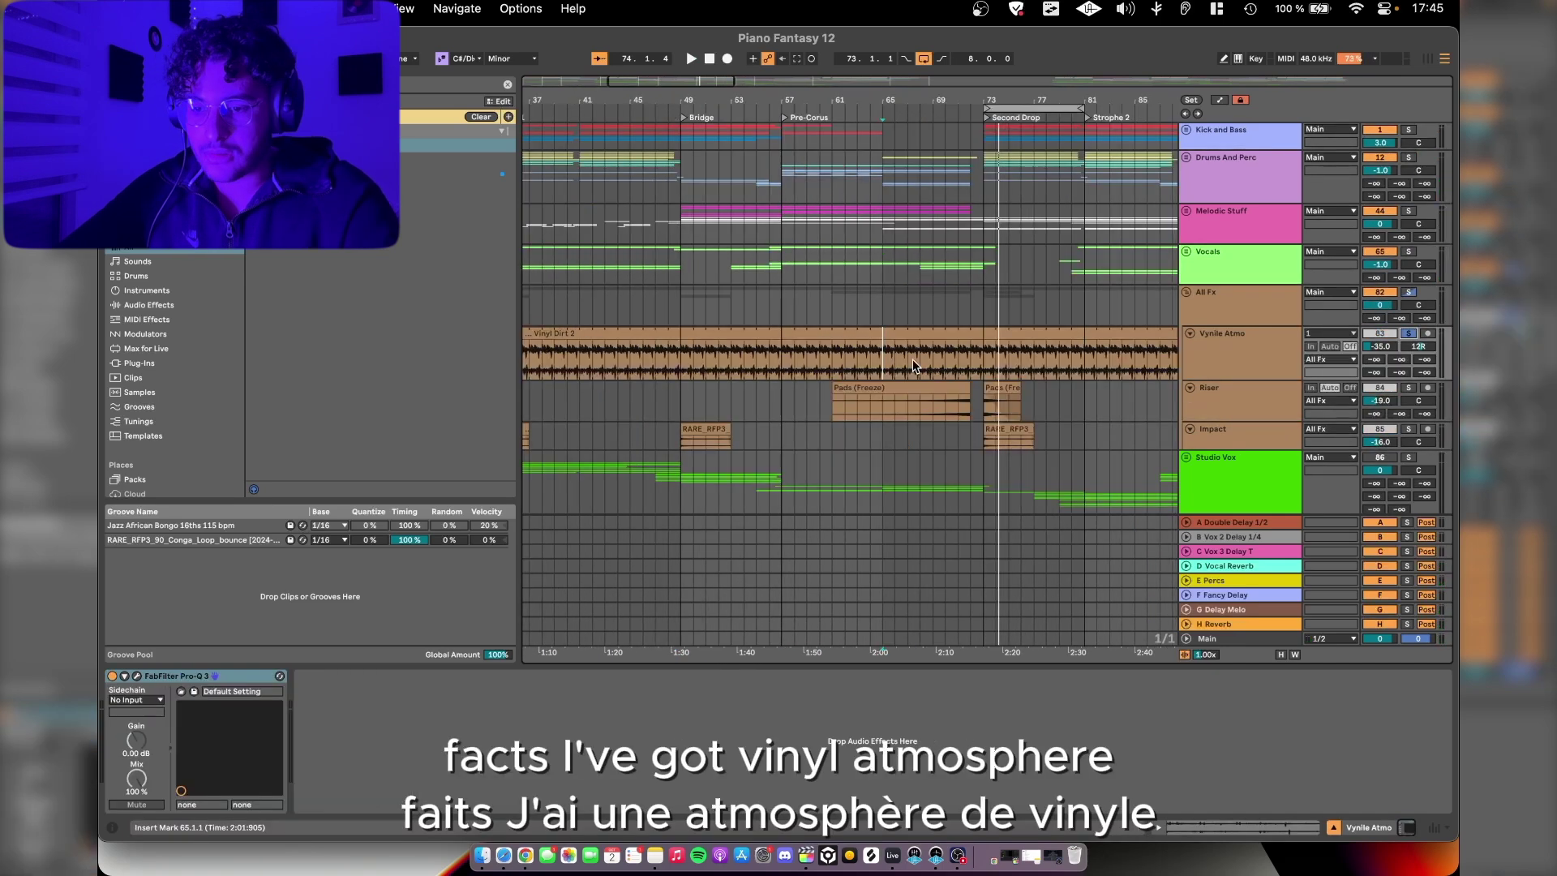
{"action": "left_click", "coordinate": [913, 364]}
{"action": "scroll", "coordinate": [912, 365], "scroll_direction": "up", "scroll_amount": 3}
{"action": "key", "text": "space"}
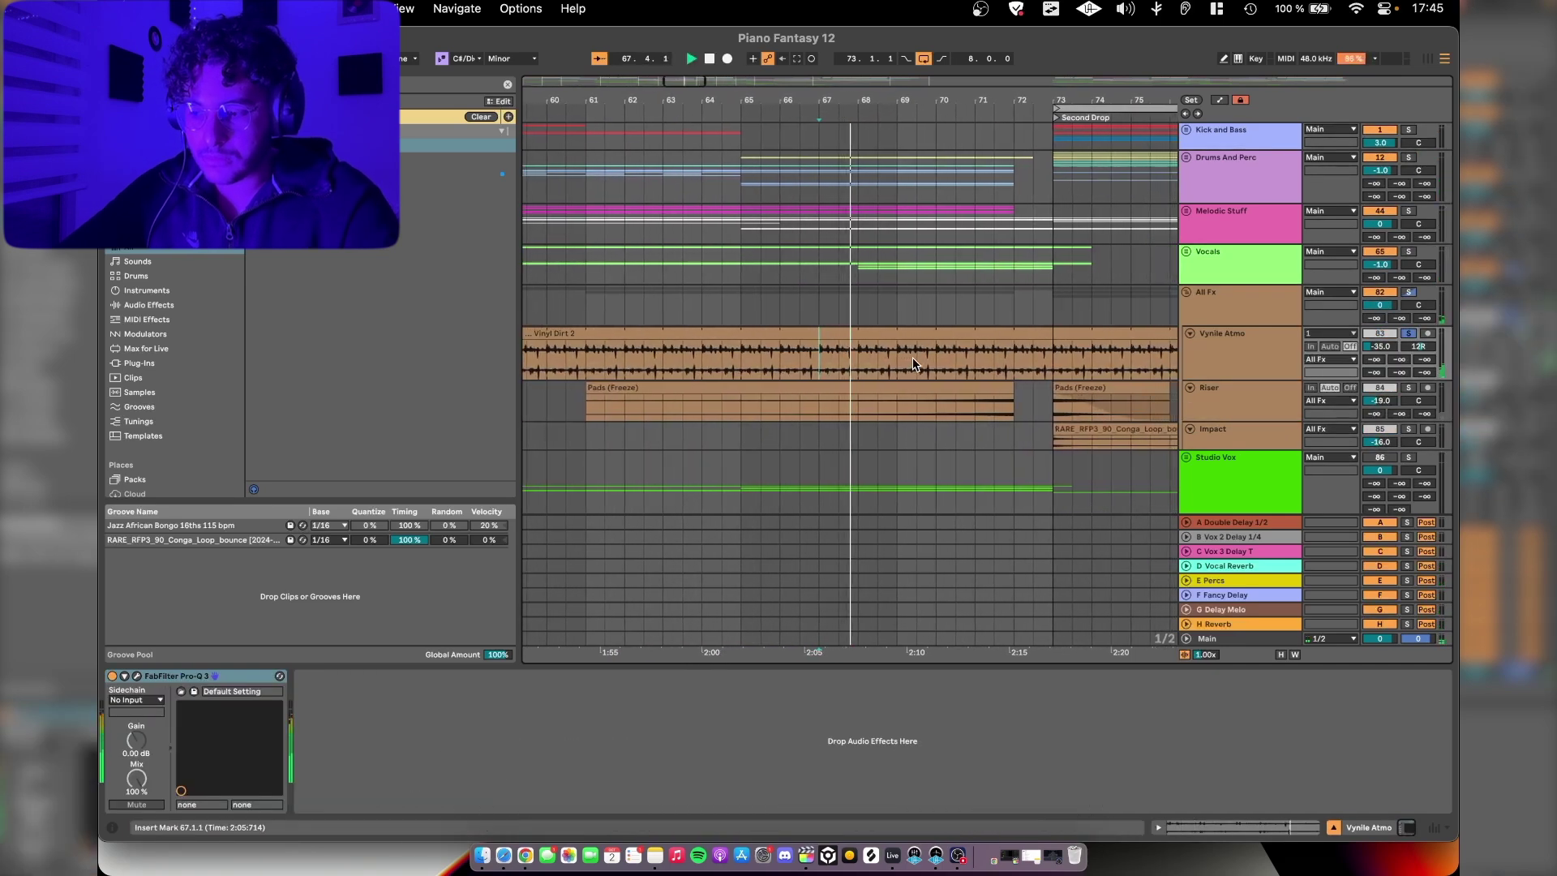
Step: Solo the Riser and Impact tracks, play them from bar 71 into the Second Drop, and add Kick and Bass to the solo
{"action": "left_click", "coordinate": [1408, 388]}
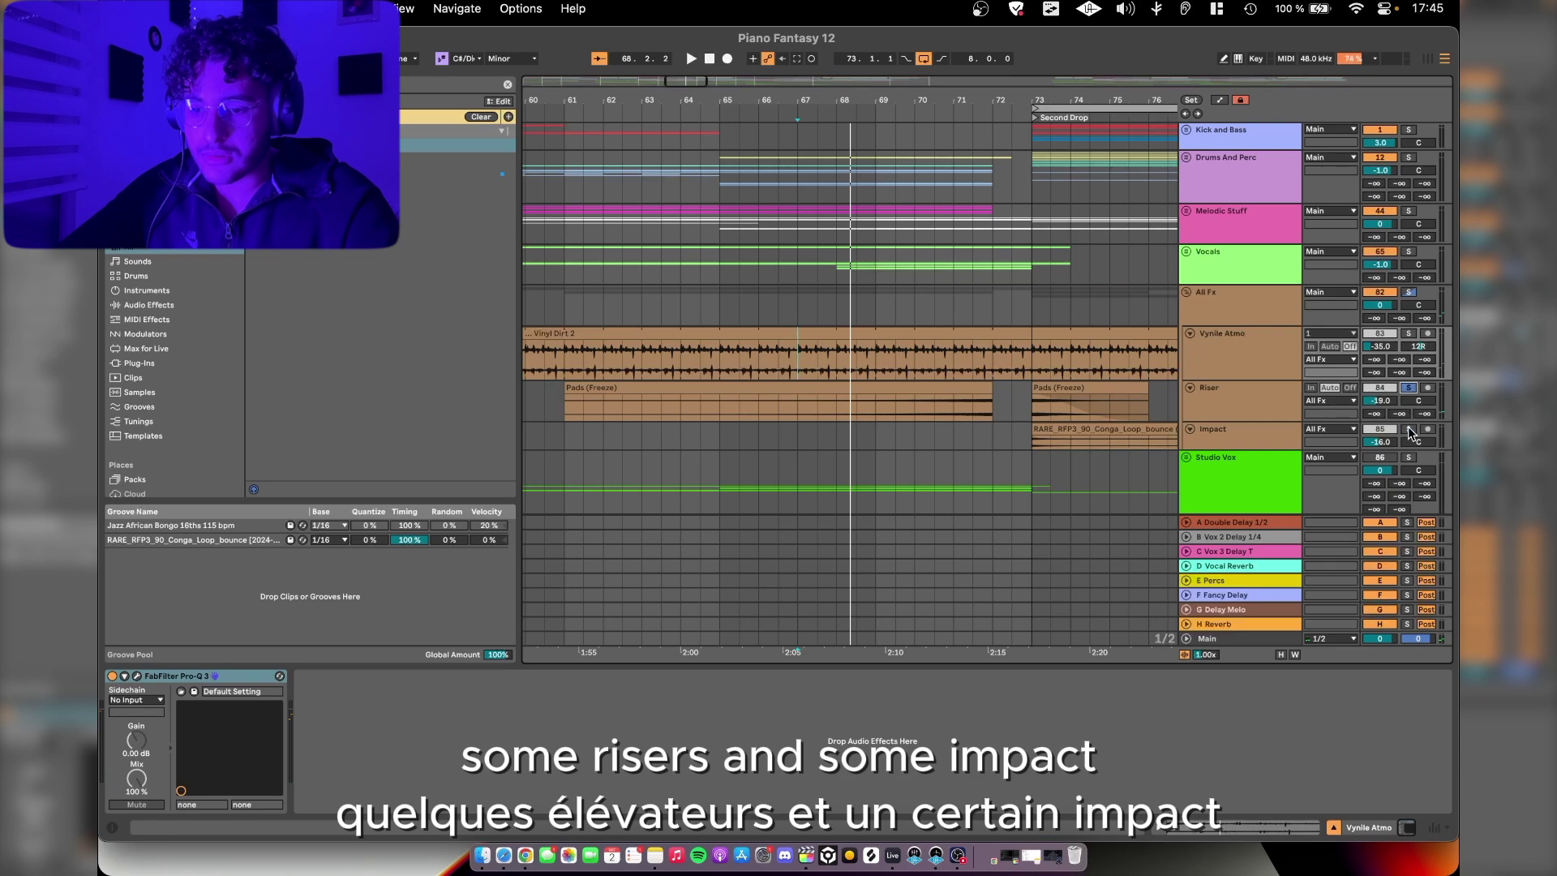
{"action": "left_click", "coordinate": [961, 312]}
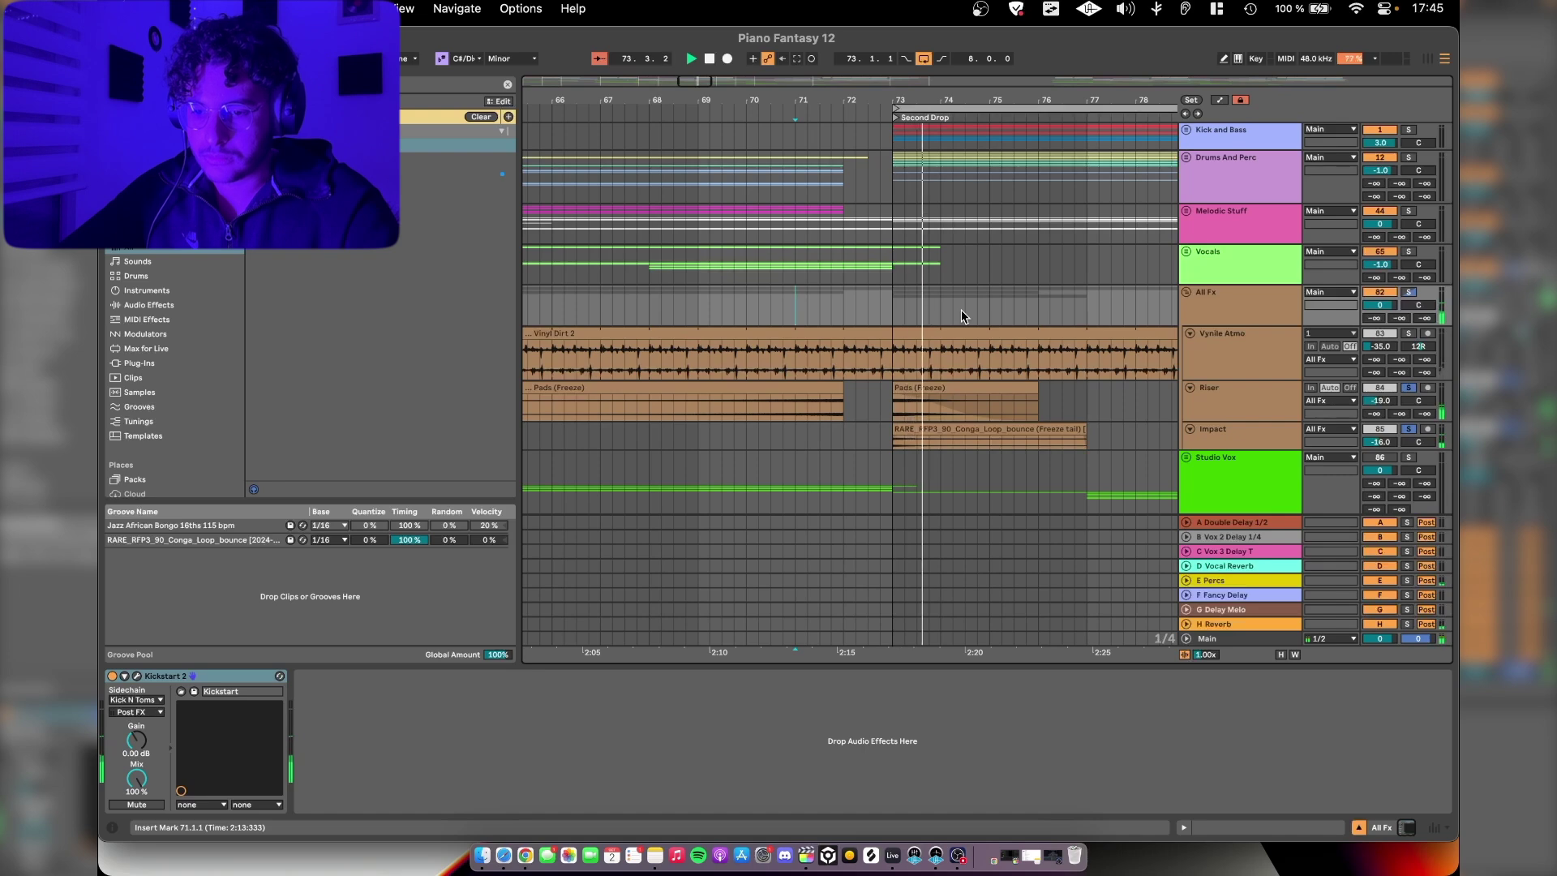
{"action": "key", "text": "Up"}
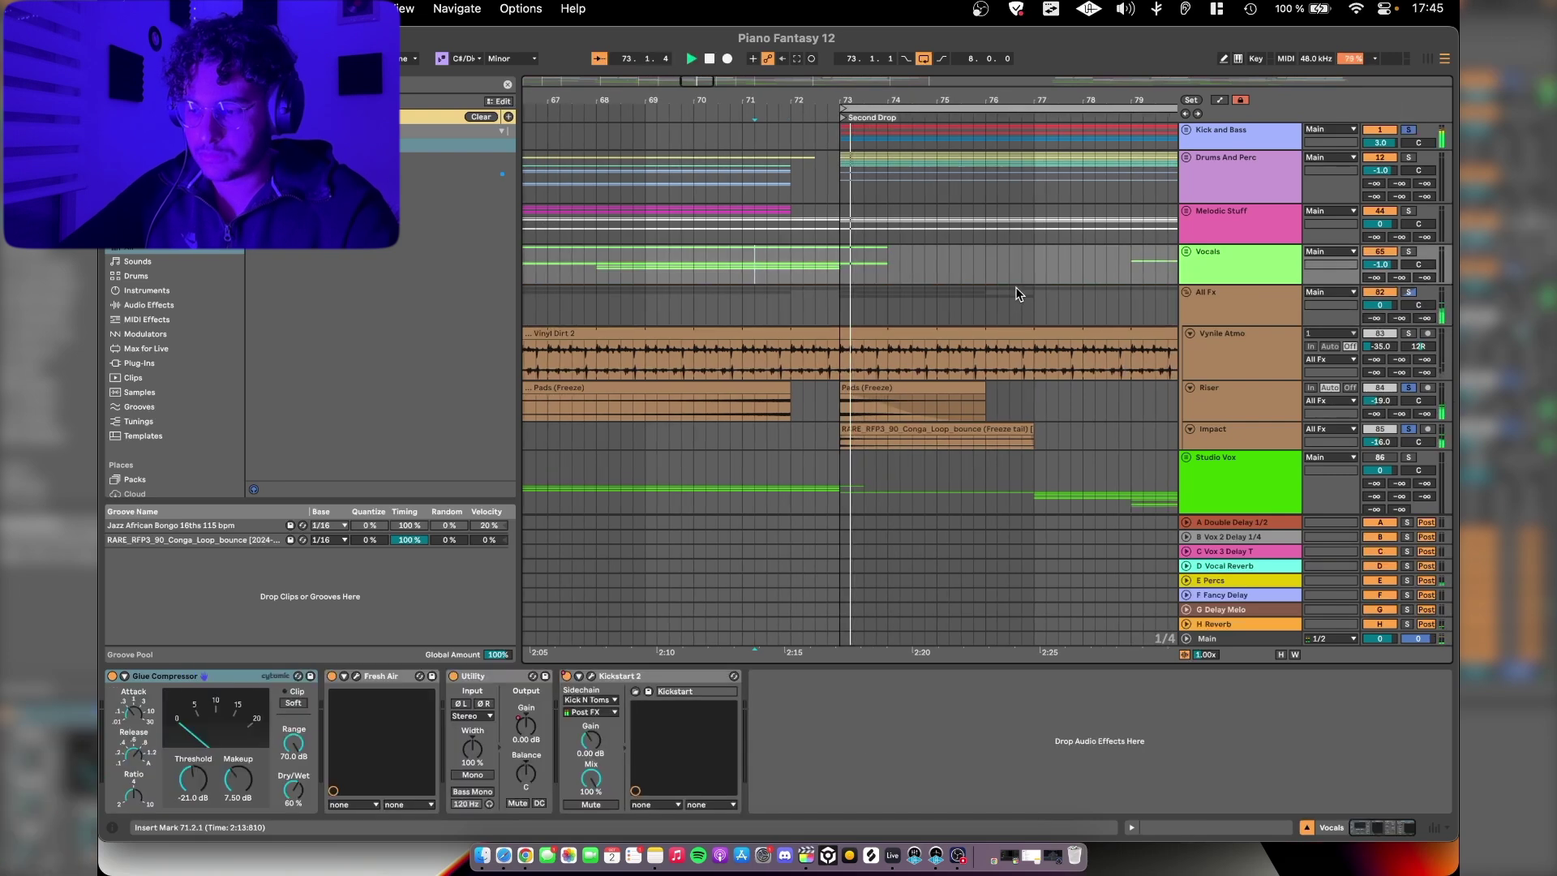
Step: Show the automation lanes and examine the Wash Out, Utility Gain and Auto Filter automation on the kick and Toms tracks
{"action": "key", "text": "minus"}
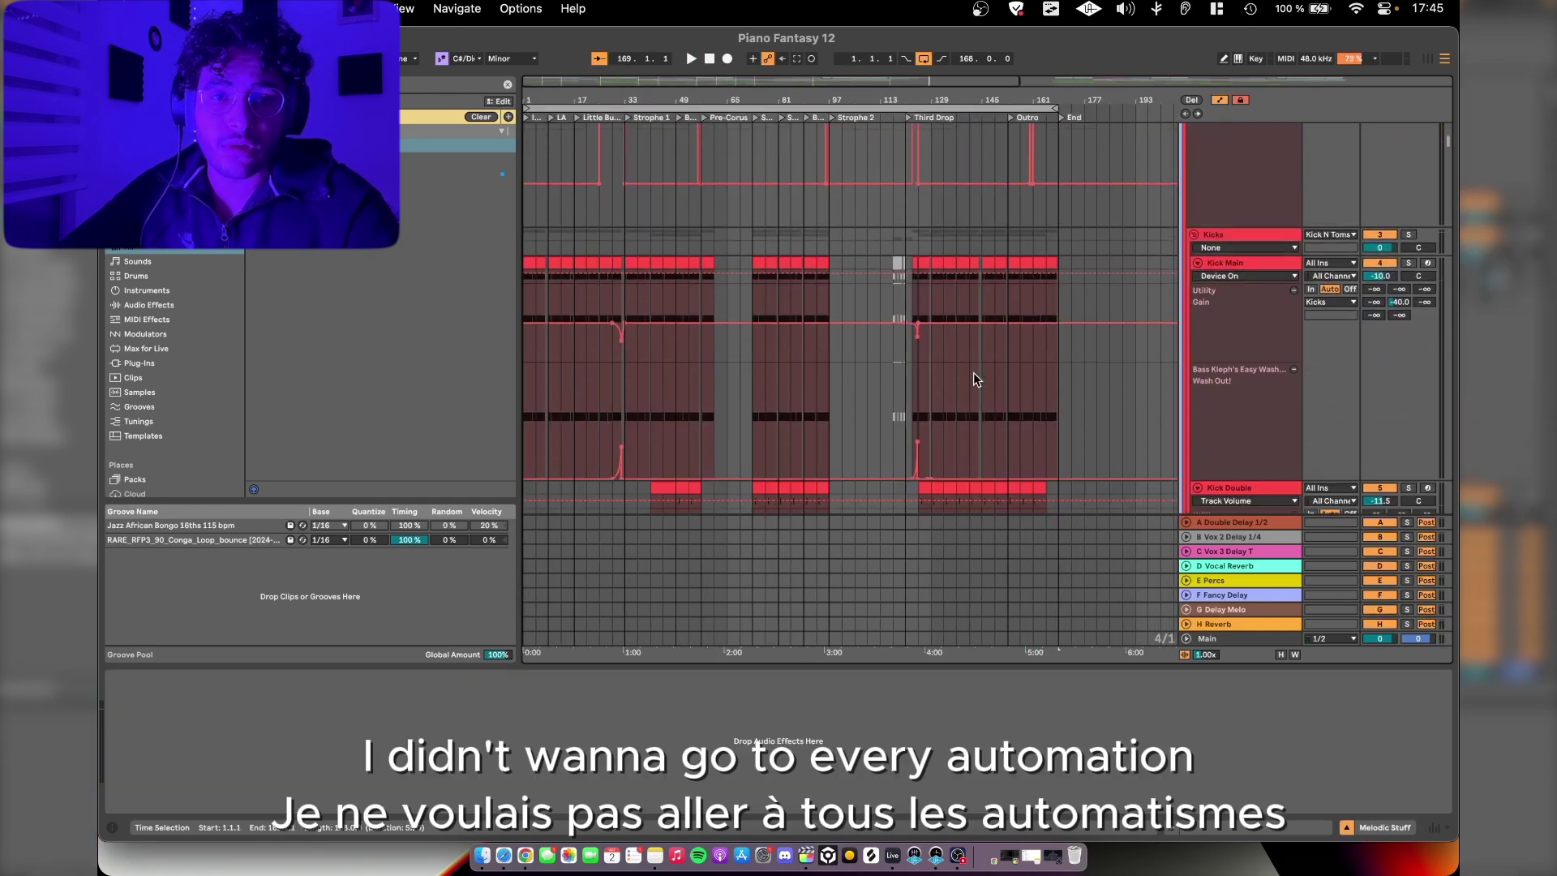
{"action": "scroll", "coordinate": [973, 372], "scroll_direction": "up", "scroll_amount": 3, "text": "super"}
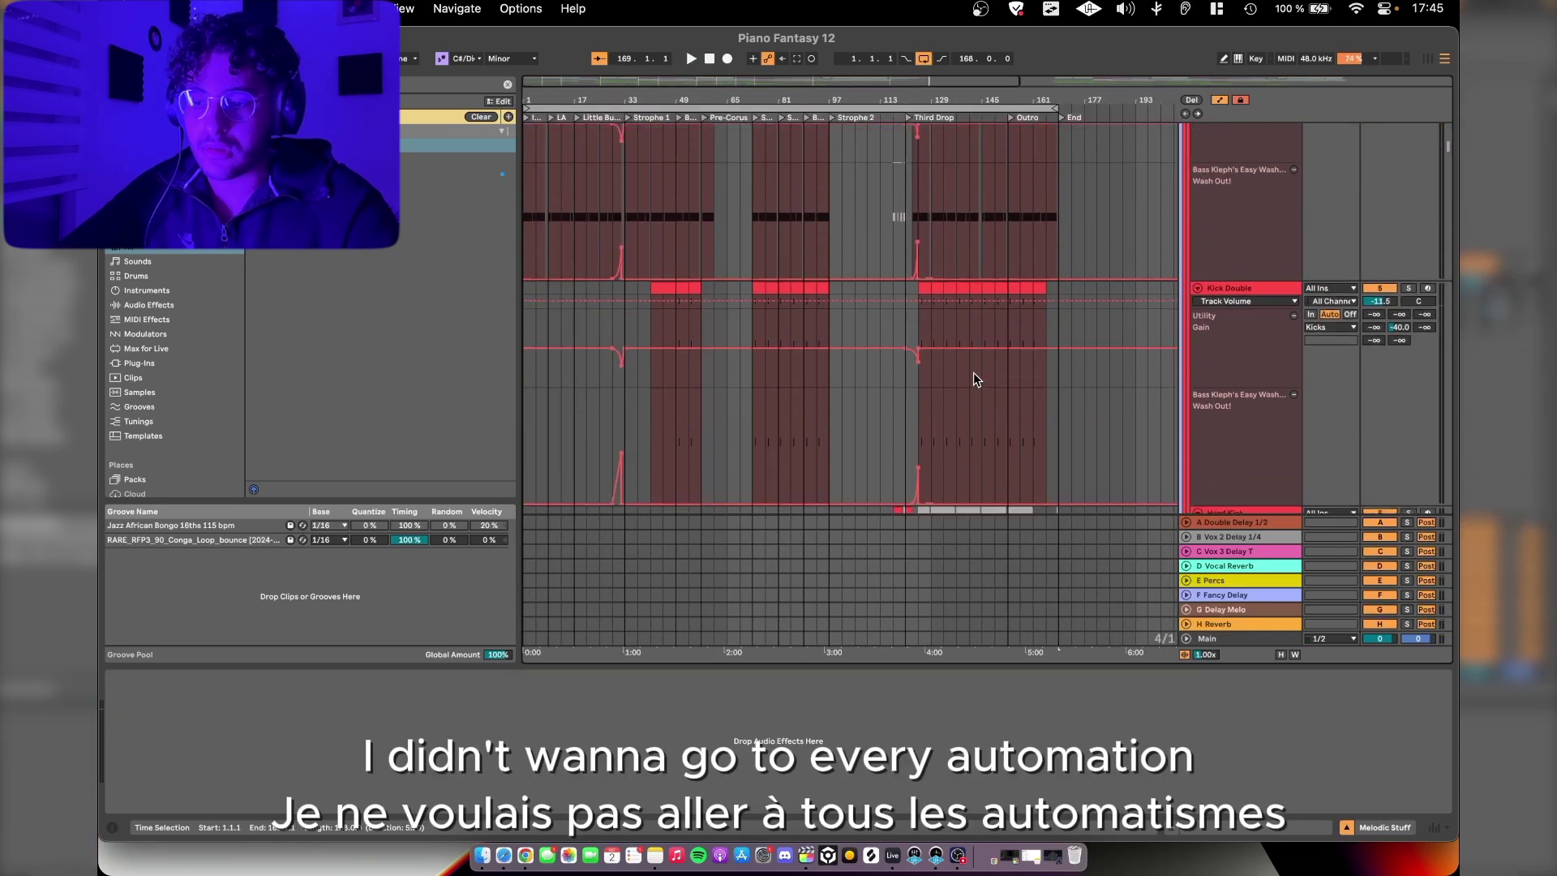
{"action": "scroll", "coordinate": [973, 372], "scroll_direction": "down", "scroll_amount": 6}
{"action": "scroll", "coordinate": [973, 379], "scroll_direction": "down", "scroll_amount": 3}
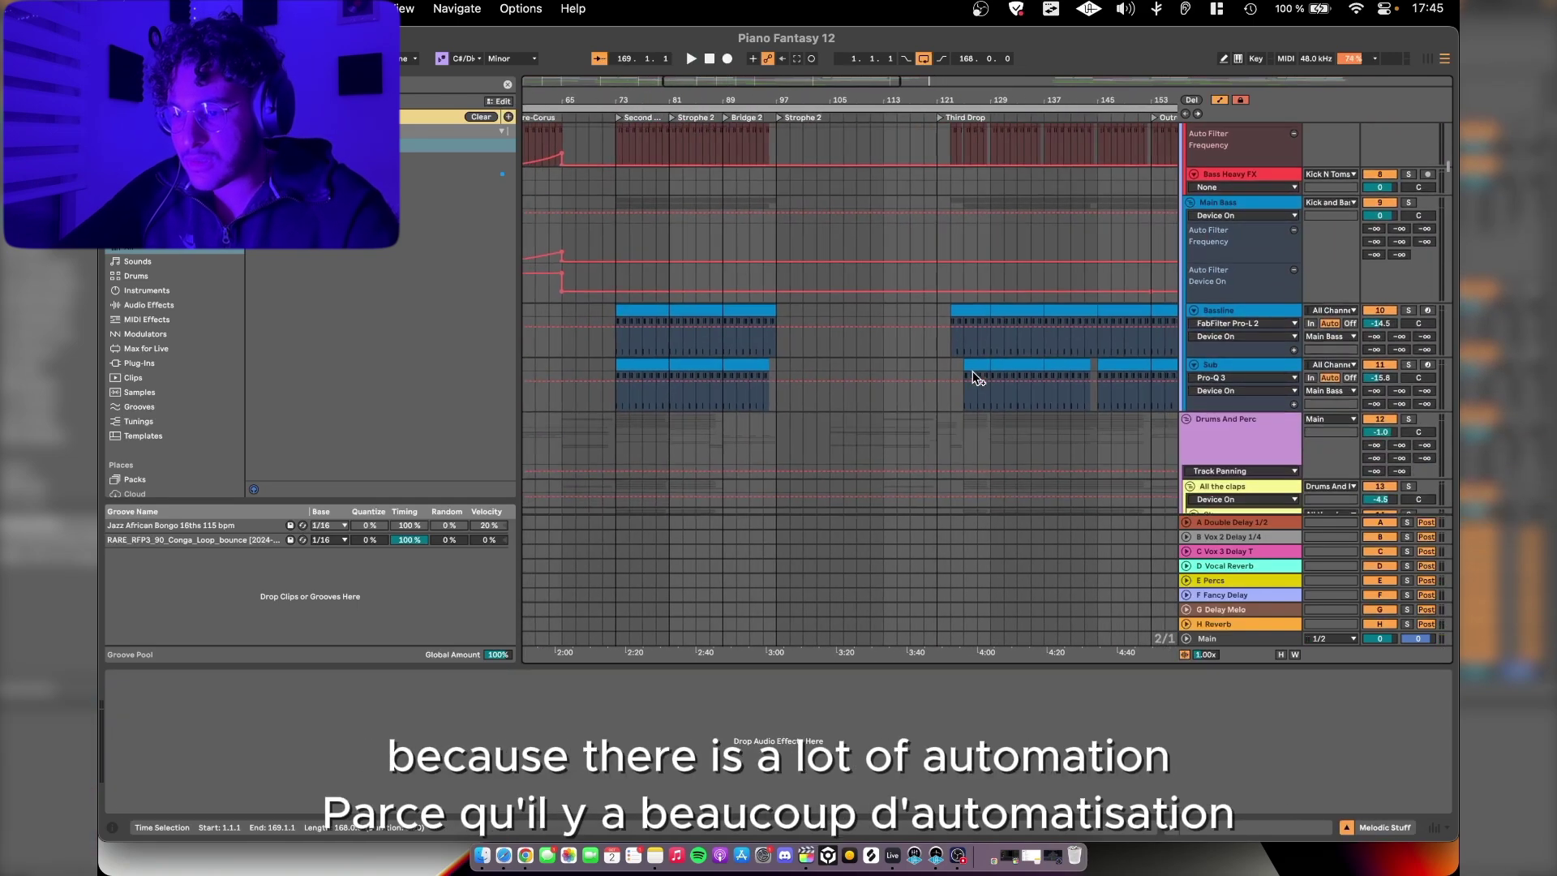
{"action": "scroll", "coordinate": [973, 378], "scroll_direction": "up", "scroll_amount": 5}
{"action": "scroll", "coordinate": [973, 378], "scroll_direction": "left", "scroll_amount": 5}
{"action": "scroll", "coordinate": [972, 372], "scroll_direction": "up", "scroll_amount": 3}
{"action": "scroll", "coordinate": [973, 372], "scroll_direction": "right", "scroll_amount": 3}
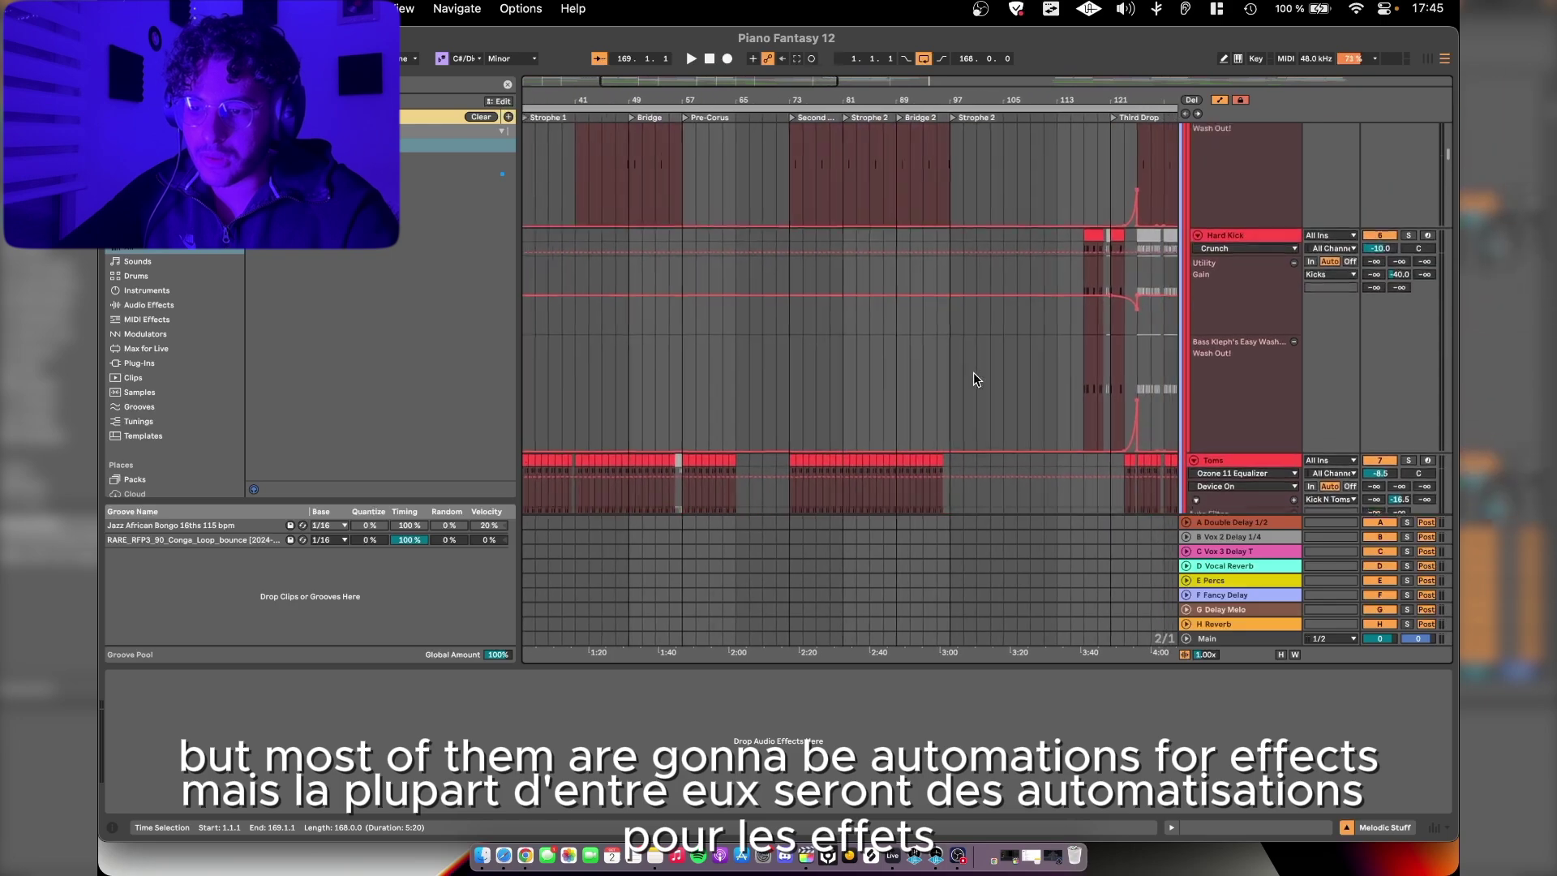
{"action": "scroll", "coordinate": [1033, 425], "scroll_direction": "down", "scroll_amount": 10}
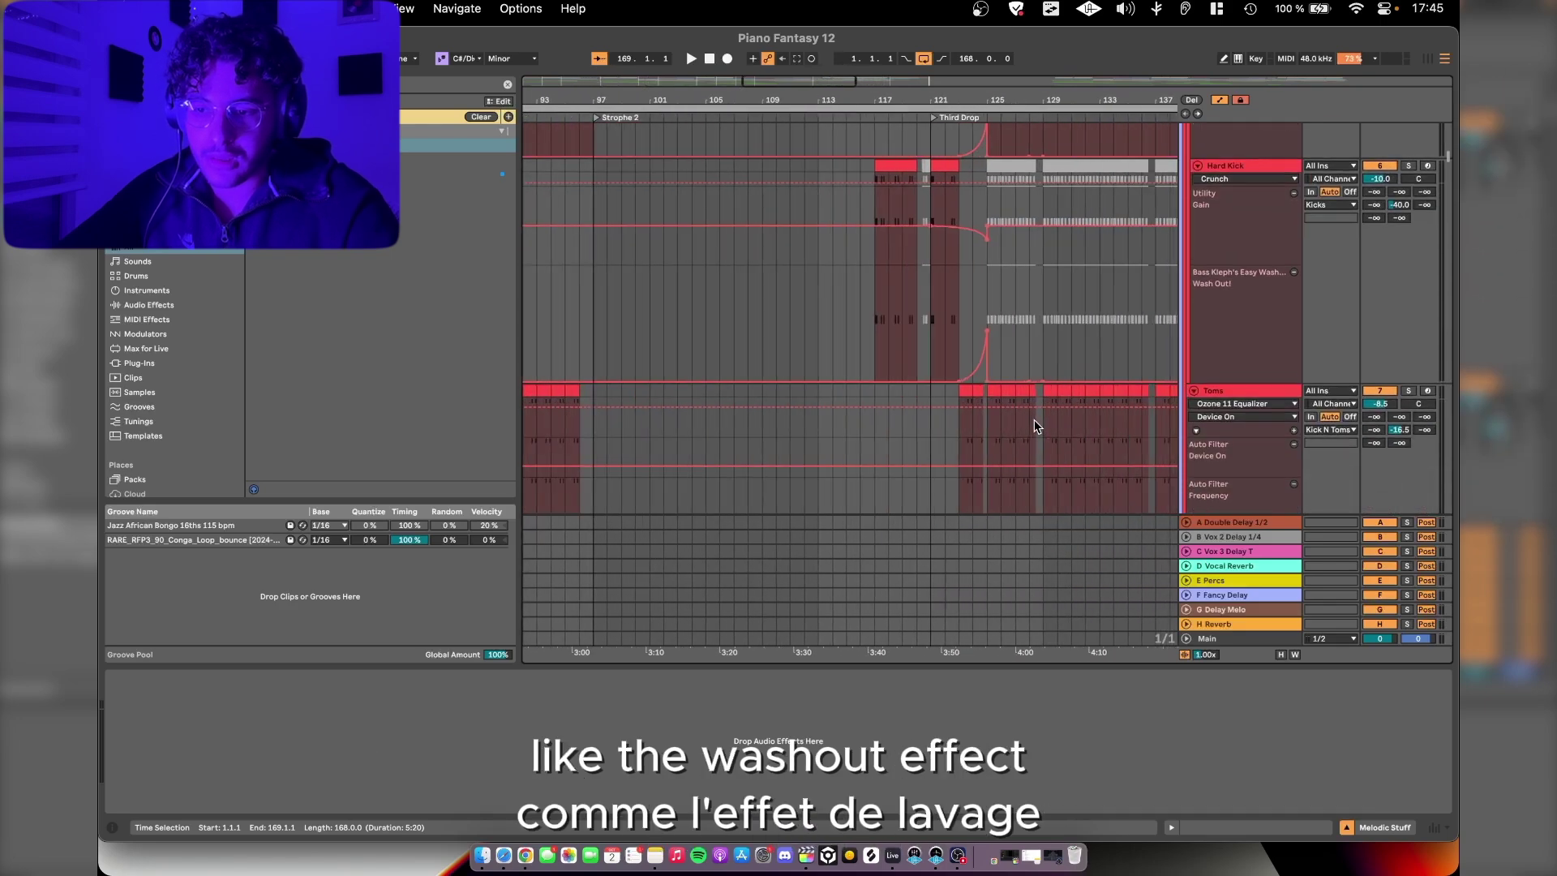
{"action": "scroll", "coordinate": [1033, 426], "scroll_direction": "down", "scroll_amount": 3, "text": "super"}
{"action": "scroll", "coordinate": [854, 314], "scroll_direction": "up", "scroll_amount": 5, "text": "super"}
{"action": "scroll", "coordinate": [853, 315], "scroll_direction": "up", "scroll_amount": 10}
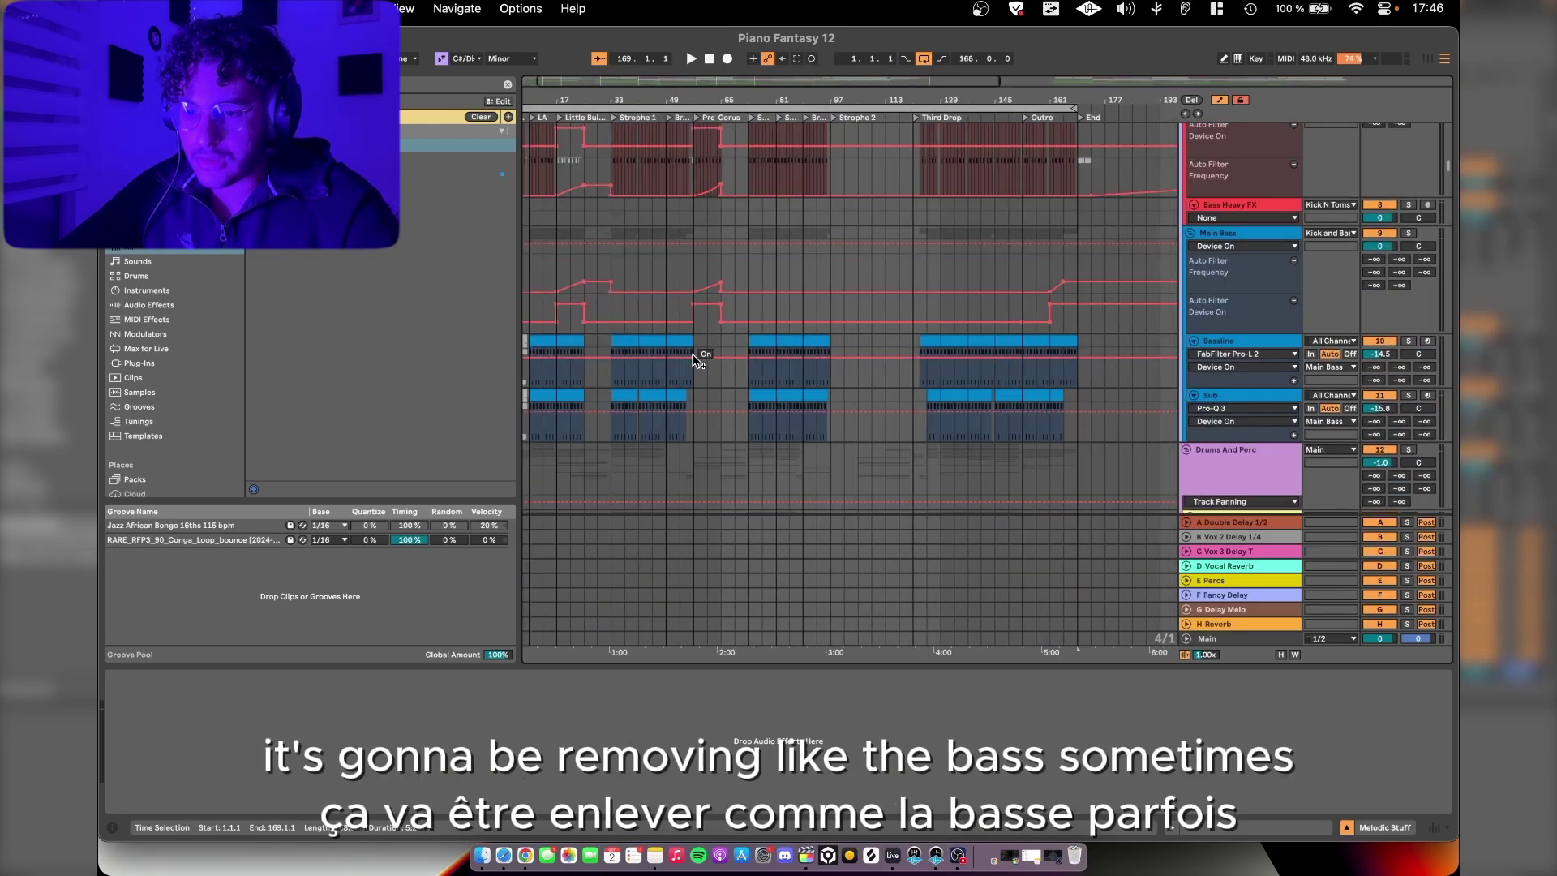
Step: Play from bar 56 into the Pre-Corus to hear the Main Bass group's Auto Filter automation
{"action": "scroll", "coordinate": [843, 312], "scroll_direction": "up", "scroll_amount": 4, "text": "super"}
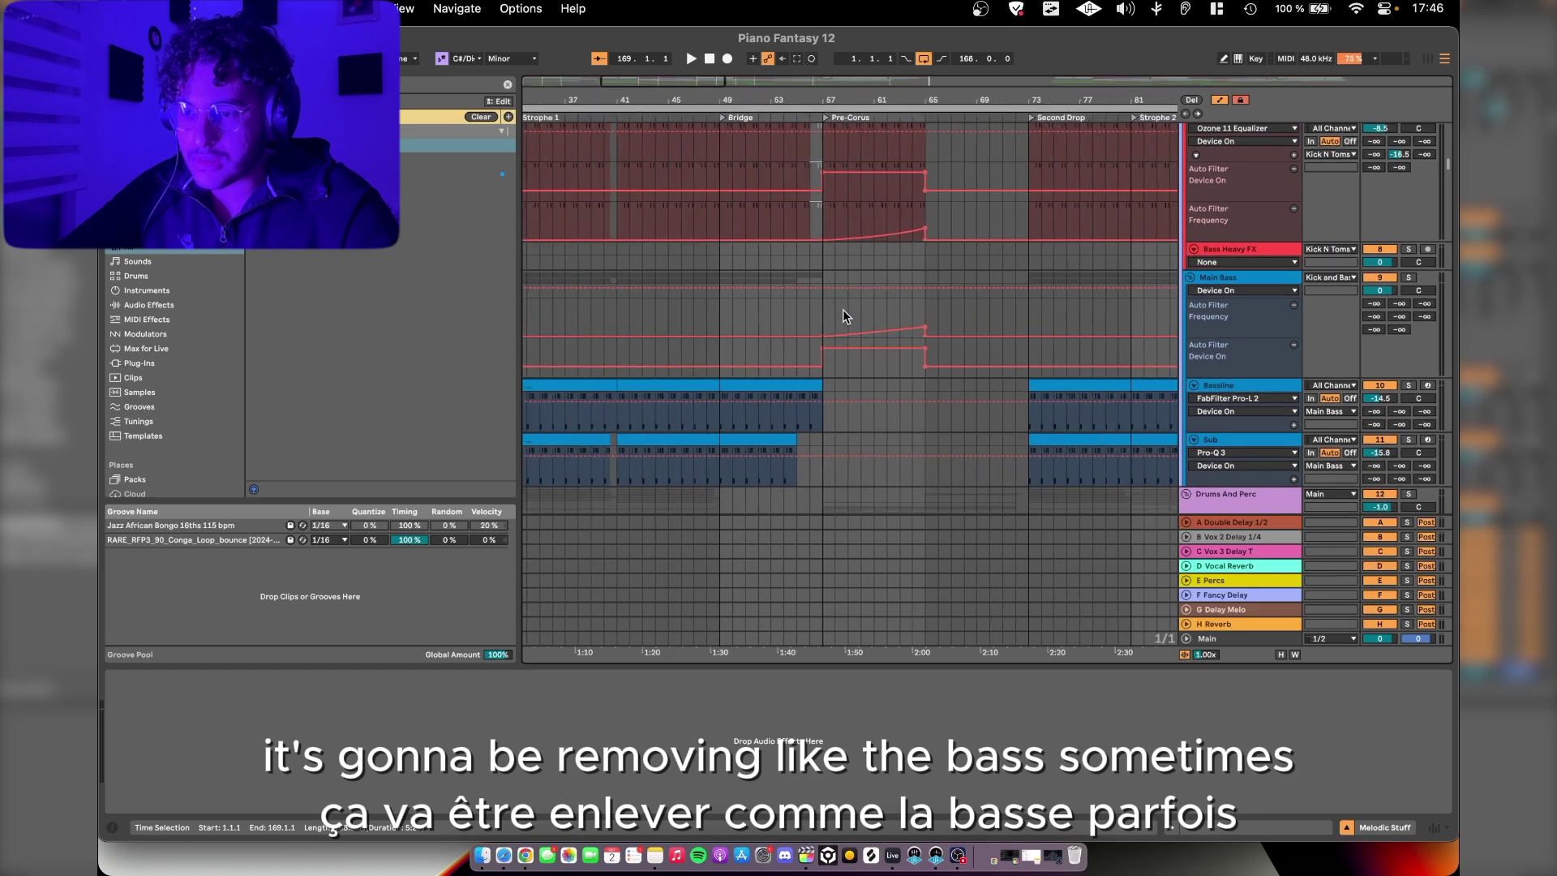
{"action": "left_click", "coordinate": [795, 307]}
{"action": "scroll", "coordinate": [810, 317], "scroll_direction": "up", "scroll_amount": 3, "text": "super"}
{"action": "key", "text": "space"}
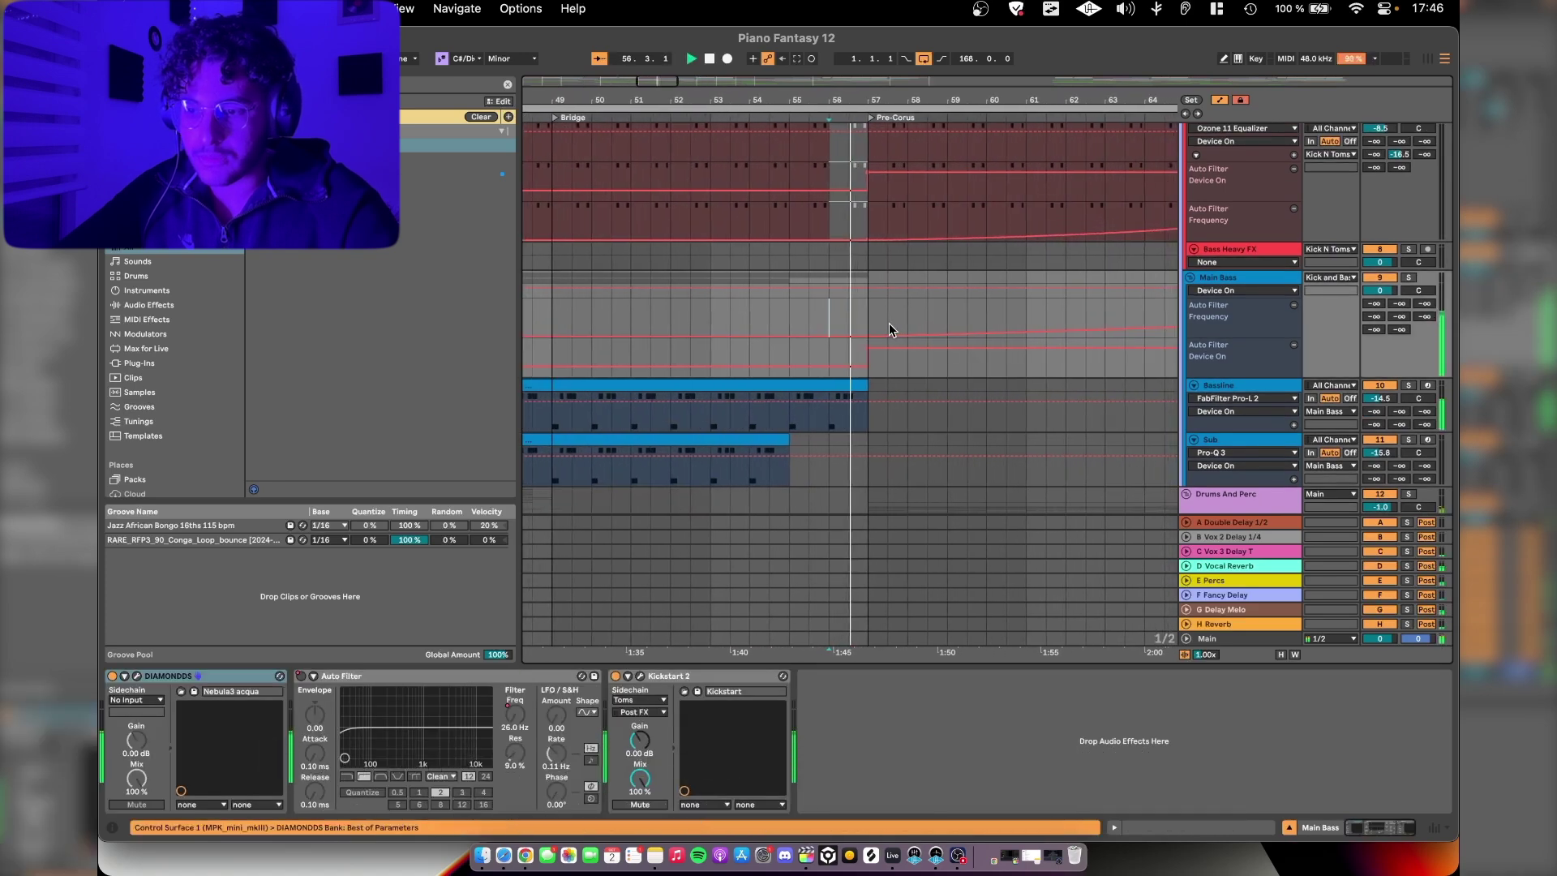
{"action": "scroll", "coordinate": [889, 329], "scroll_direction": "down", "scroll_amount": 2, "text": "super"}
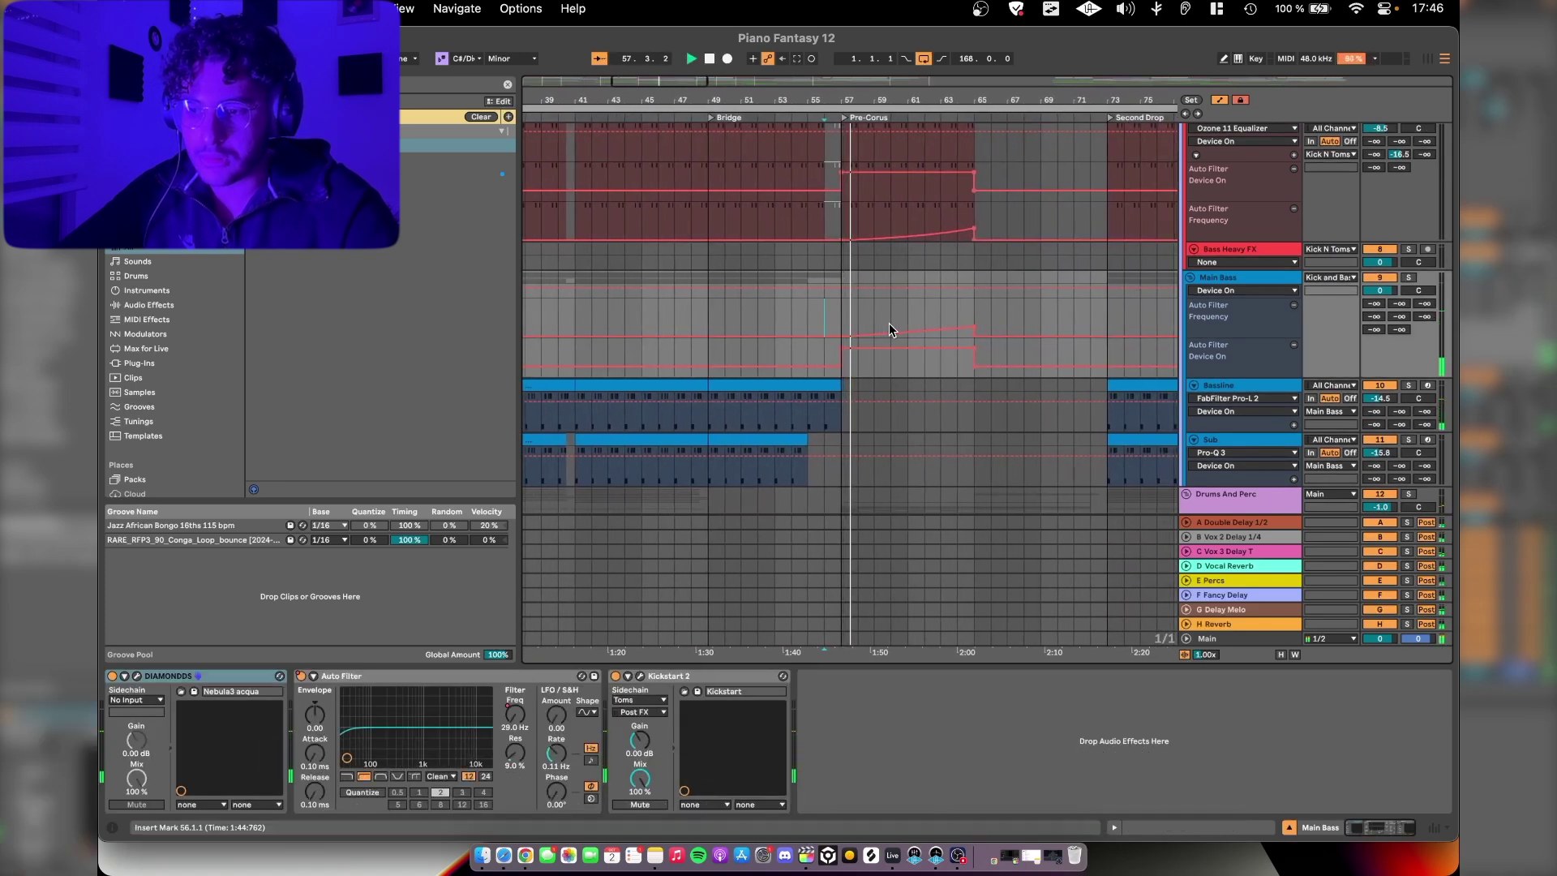
Step: Examine the automation lanes of the Sample Roll, Atmos, Piano and guitar tracks
{"action": "scroll", "coordinate": [888, 323], "scroll_direction": "down", "scroll_amount": 10}
{"action": "scroll", "coordinate": [913, 243], "scroll_direction": "right", "scroll_amount": 3}
{"action": "scroll", "coordinate": [912, 243], "scroll_direction": "down", "scroll_amount": 10}
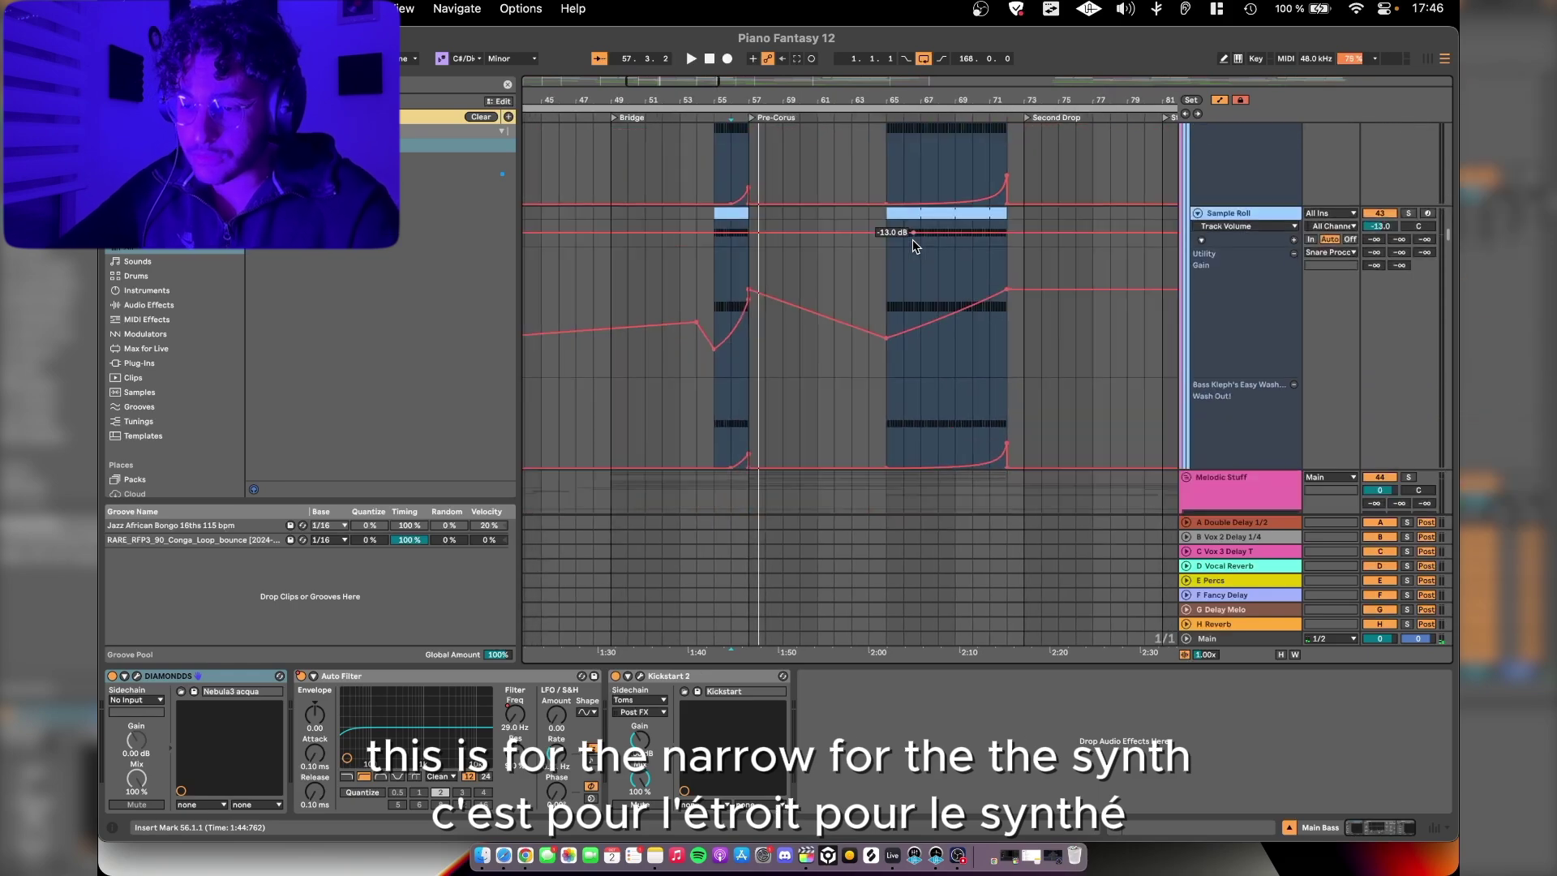
{"action": "scroll", "coordinate": [995, 357], "scroll_direction": "down", "scroll_amount": 15}
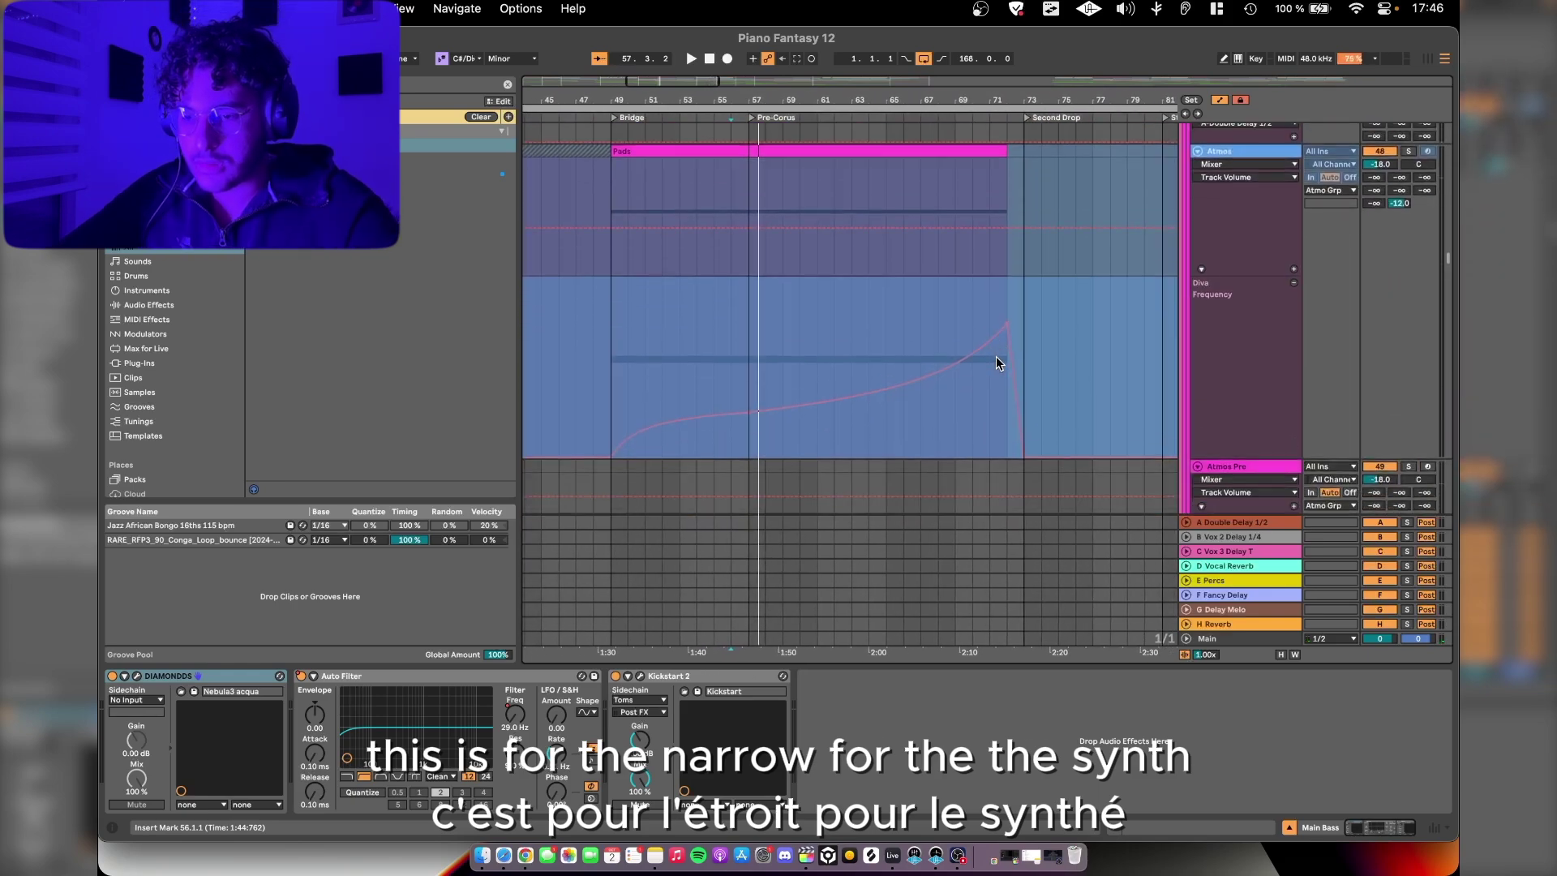
{"action": "scroll", "coordinate": [947, 317], "scroll_direction": "right", "scroll_amount": 2}
{"action": "scroll", "coordinate": [947, 318], "scroll_direction": "down", "scroll_amount": 15}
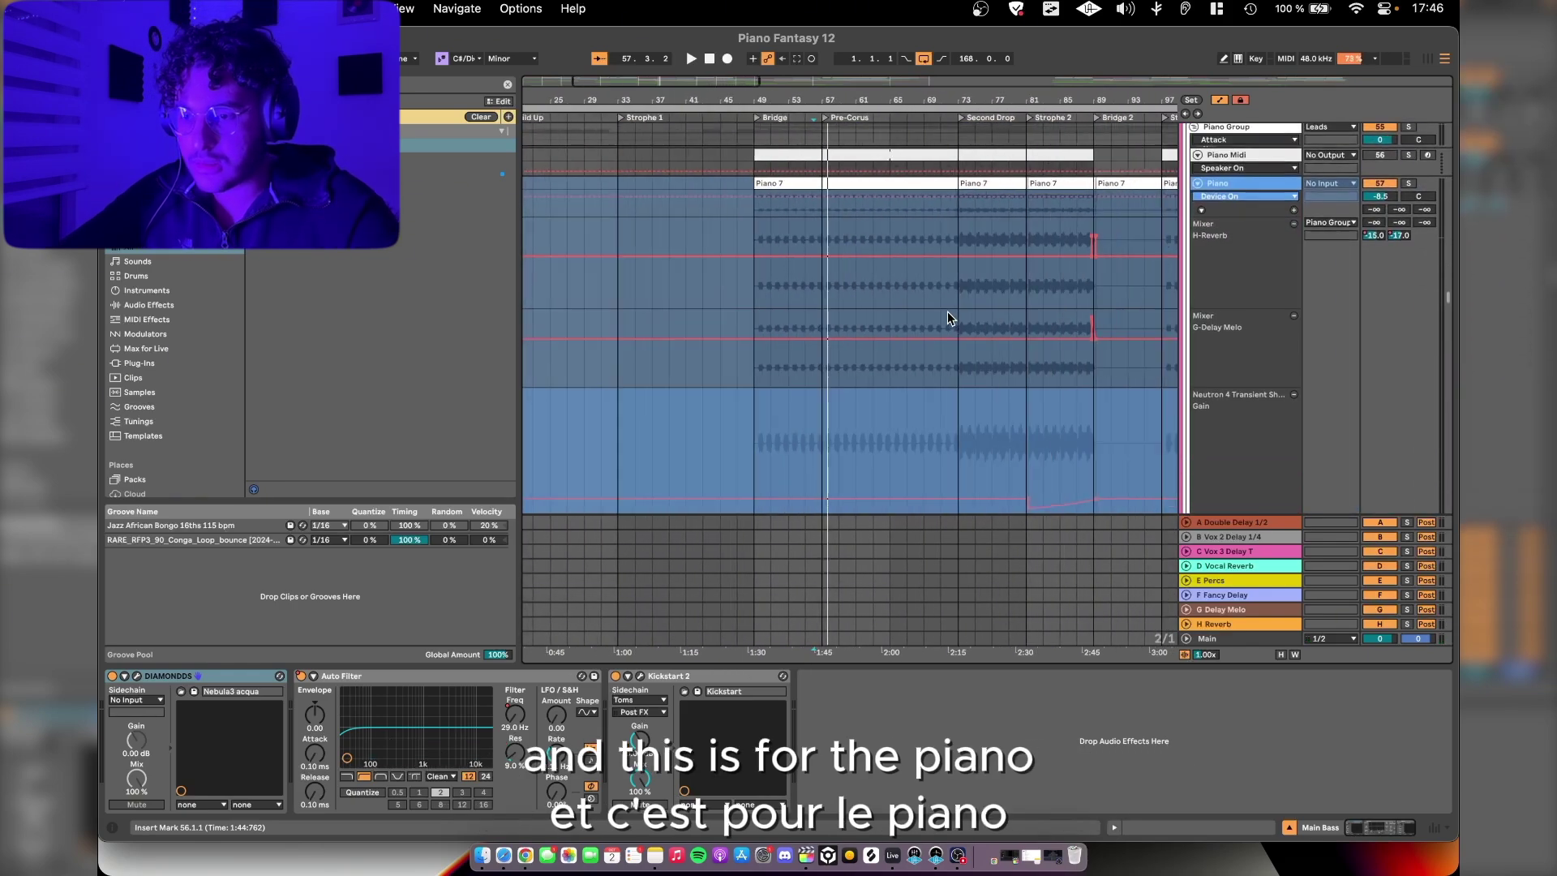
{"action": "scroll", "coordinate": [947, 318], "scroll_direction": "down", "scroll_amount": 5}
{"action": "scroll", "coordinate": [947, 316], "scroll_direction": "up", "scroll_amount": 5}
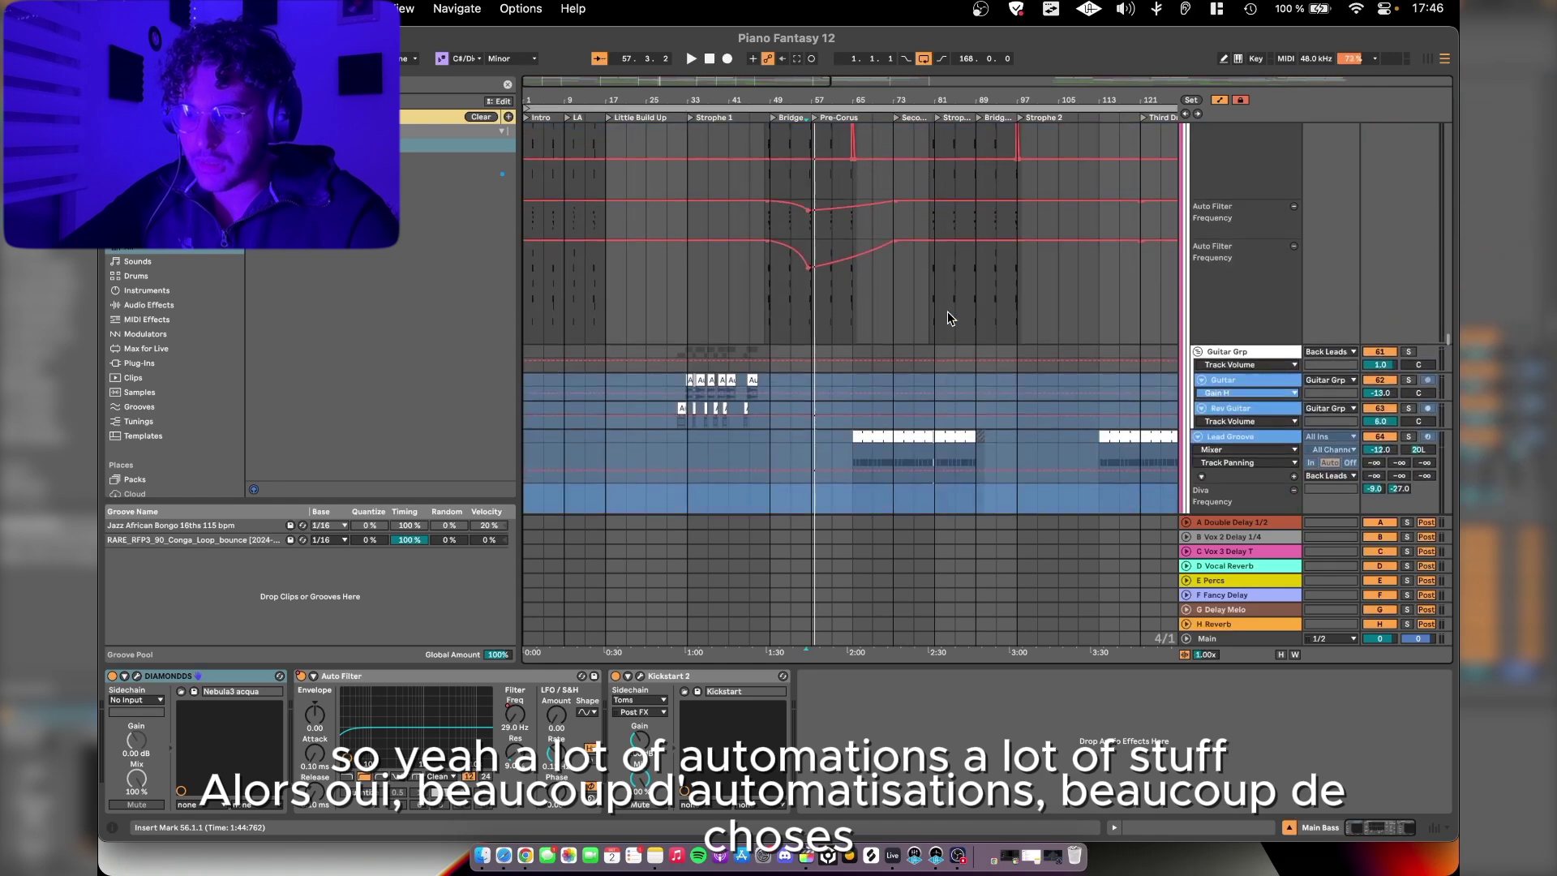
Step: Examine the vocal automation on Vox 1 and the Main Vox group, including Utility Gain, Wash Out and delay sends, and hide the lanes
{"action": "scroll", "coordinate": [947, 316], "scroll_direction": "down", "scroll_amount": 10}
{"action": "scroll", "coordinate": [946, 316], "scroll_direction": "down", "scroll_amount": 3}
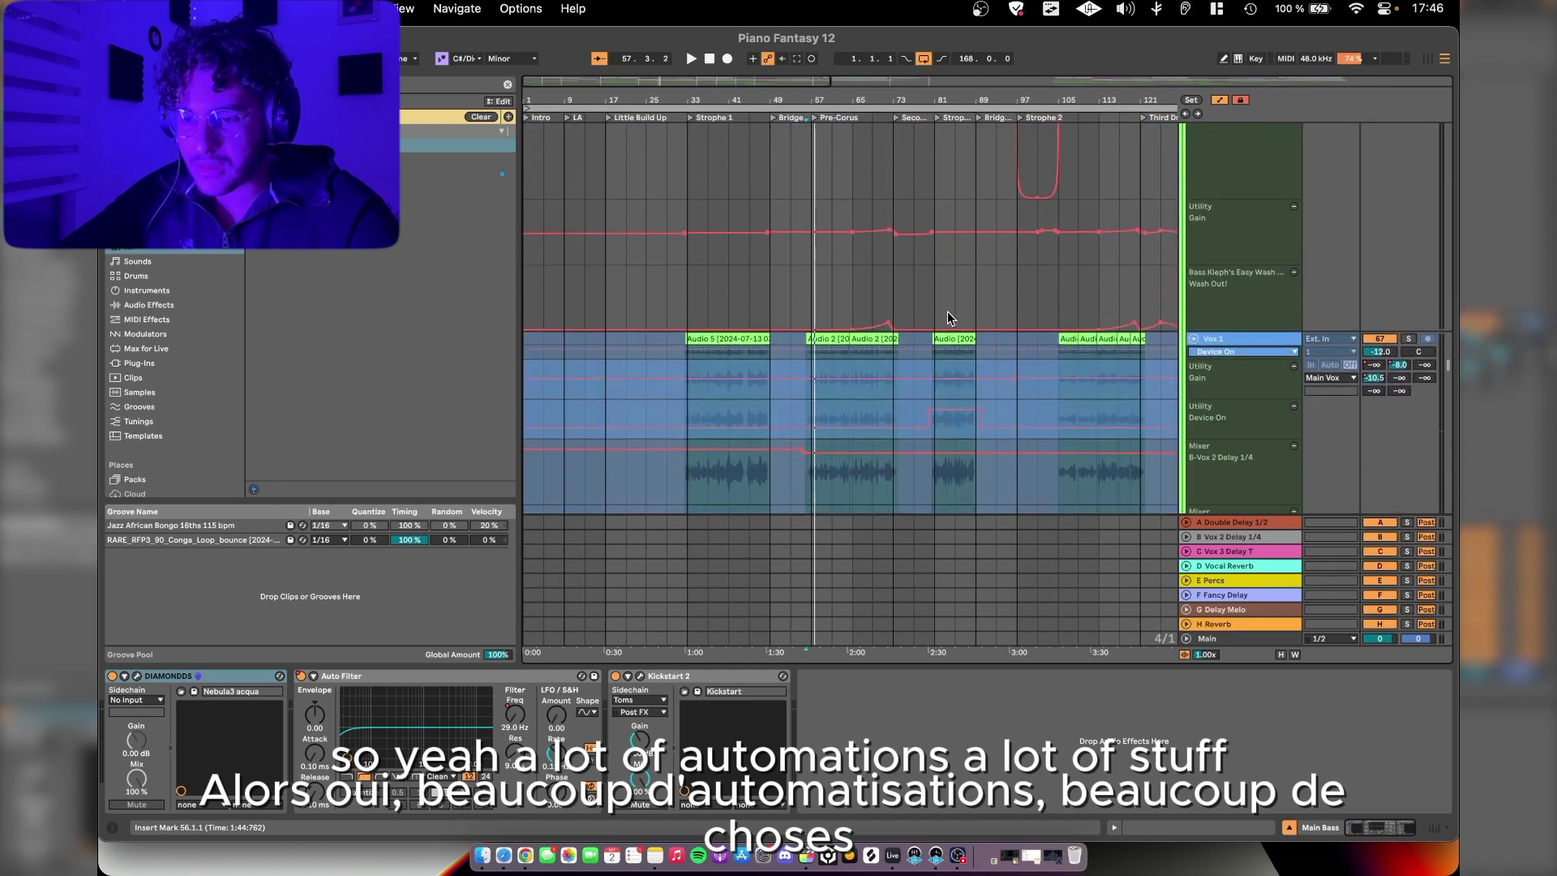
{"action": "scroll", "coordinate": [947, 316], "scroll_direction": "up", "scroll_amount": 10}
{"action": "scroll", "coordinate": [947, 317], "scroll_direction": "right", "scroll_amount": 3}
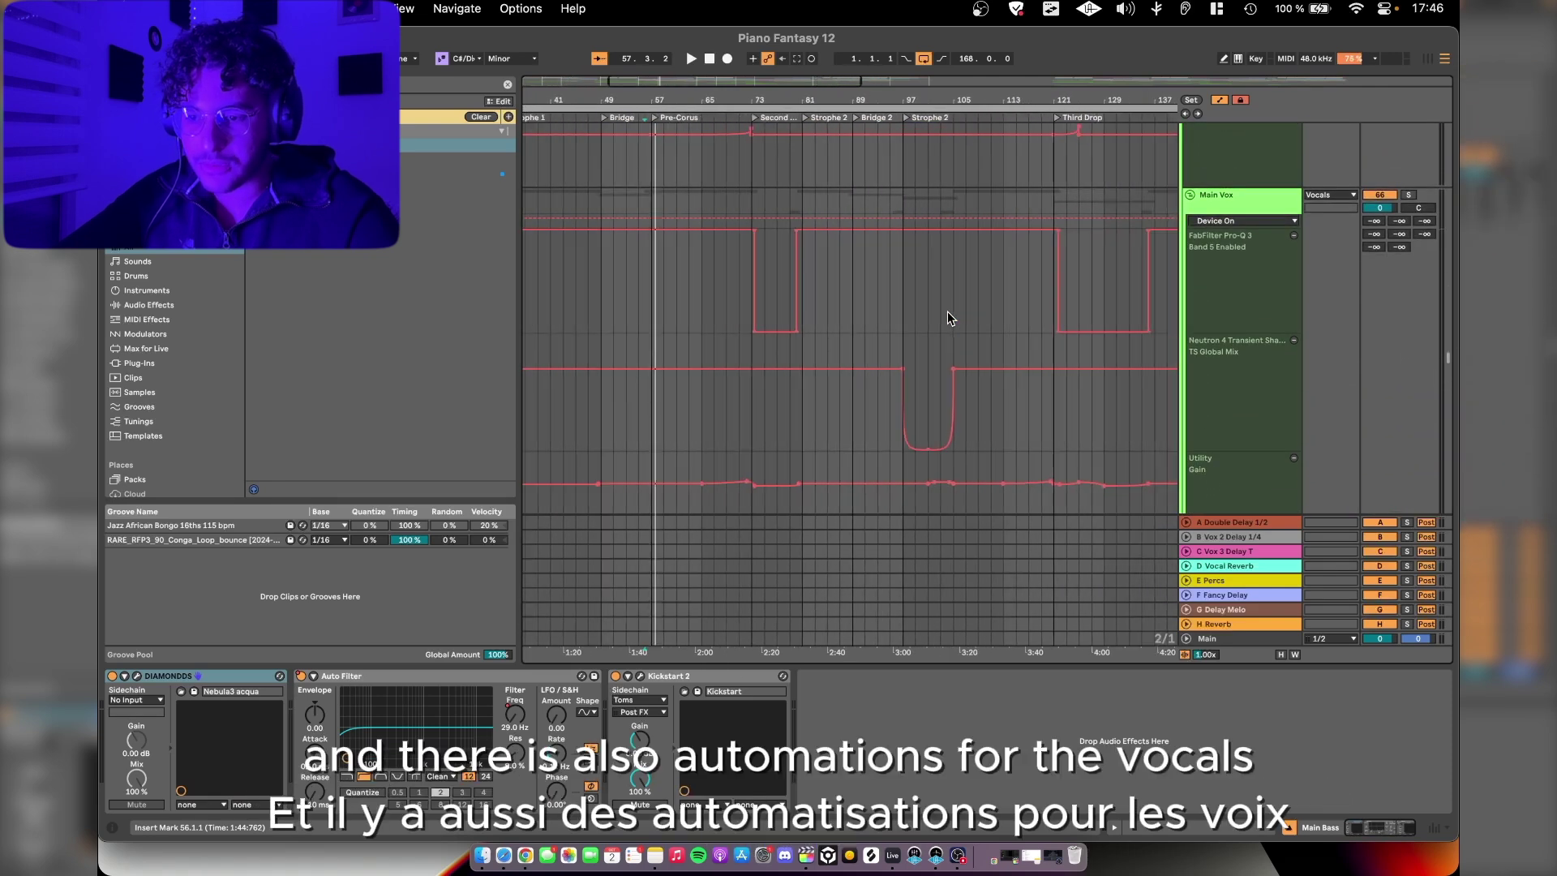
{"action": "scroll", "coordinate": [947, 318], "scroll_direction": "up", "scroll_amount": 5}
{"action": "scroll", "coordinate": [947, 318], "scroll_direction": "left", "scroll_amount": 5}
{"action": "scroll", "coordinate": [947, 311], "scroll_direction": "down", "scroll_amount": 2}
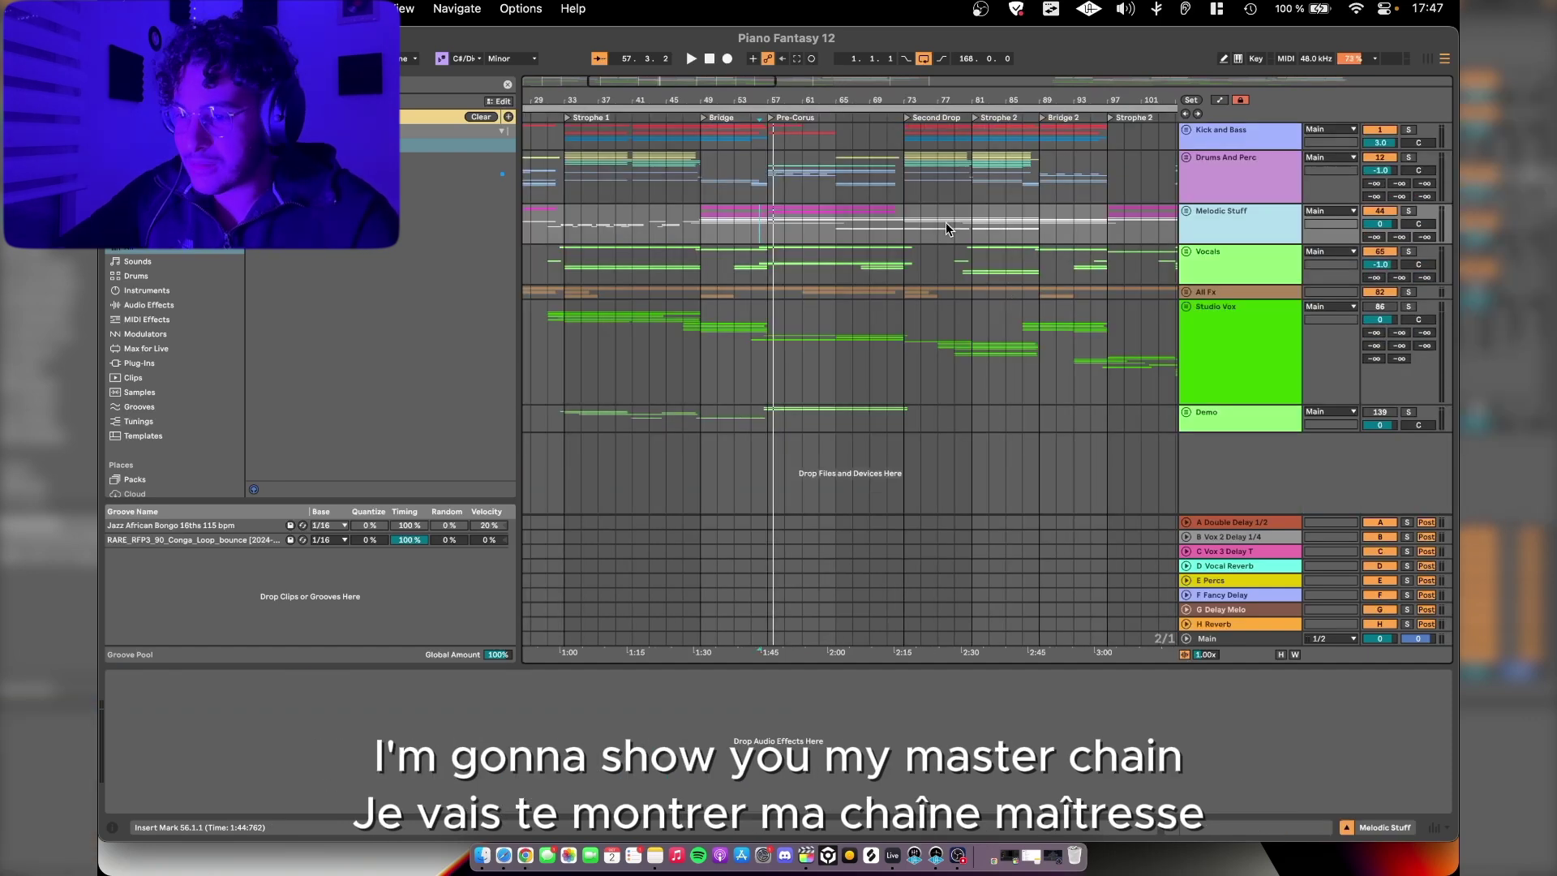
Step: Show the Main track's effects chain at bar 73 and display its automation lanes
{"action": "left_click", "coordinate": [945, 224]}
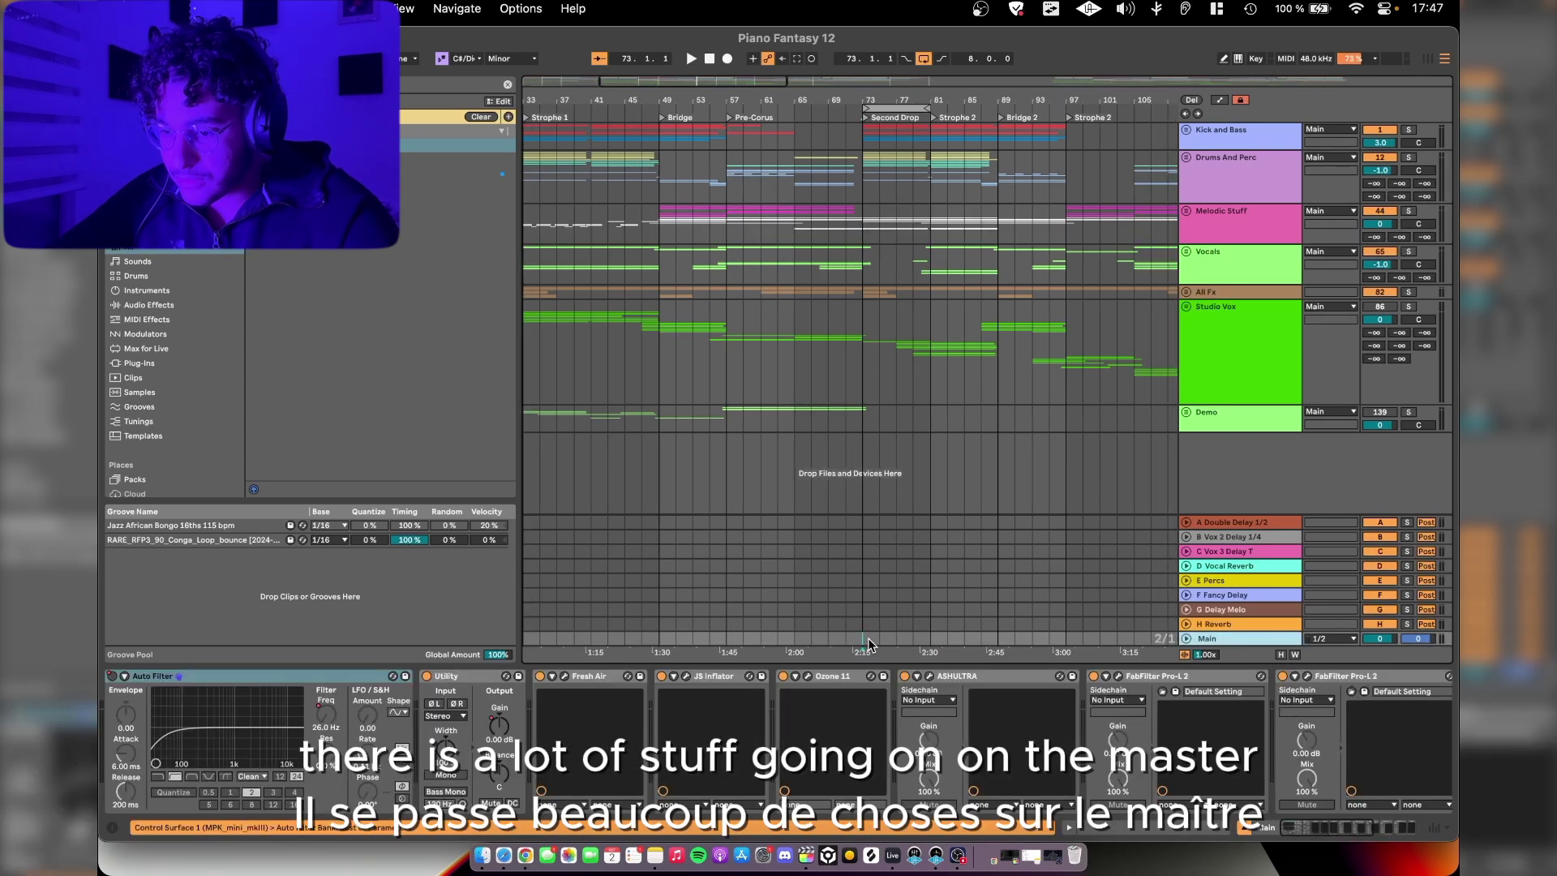
{"action": "scroll", "coordinate": [869, 645], "scroll_direction": "up", "scroll_amount": 5}
{"action": "key", "text": "a"}
{"action": "scroll", "coordinate": [887, 645], "scroll_direction": "left", "scroll_amount": 4}
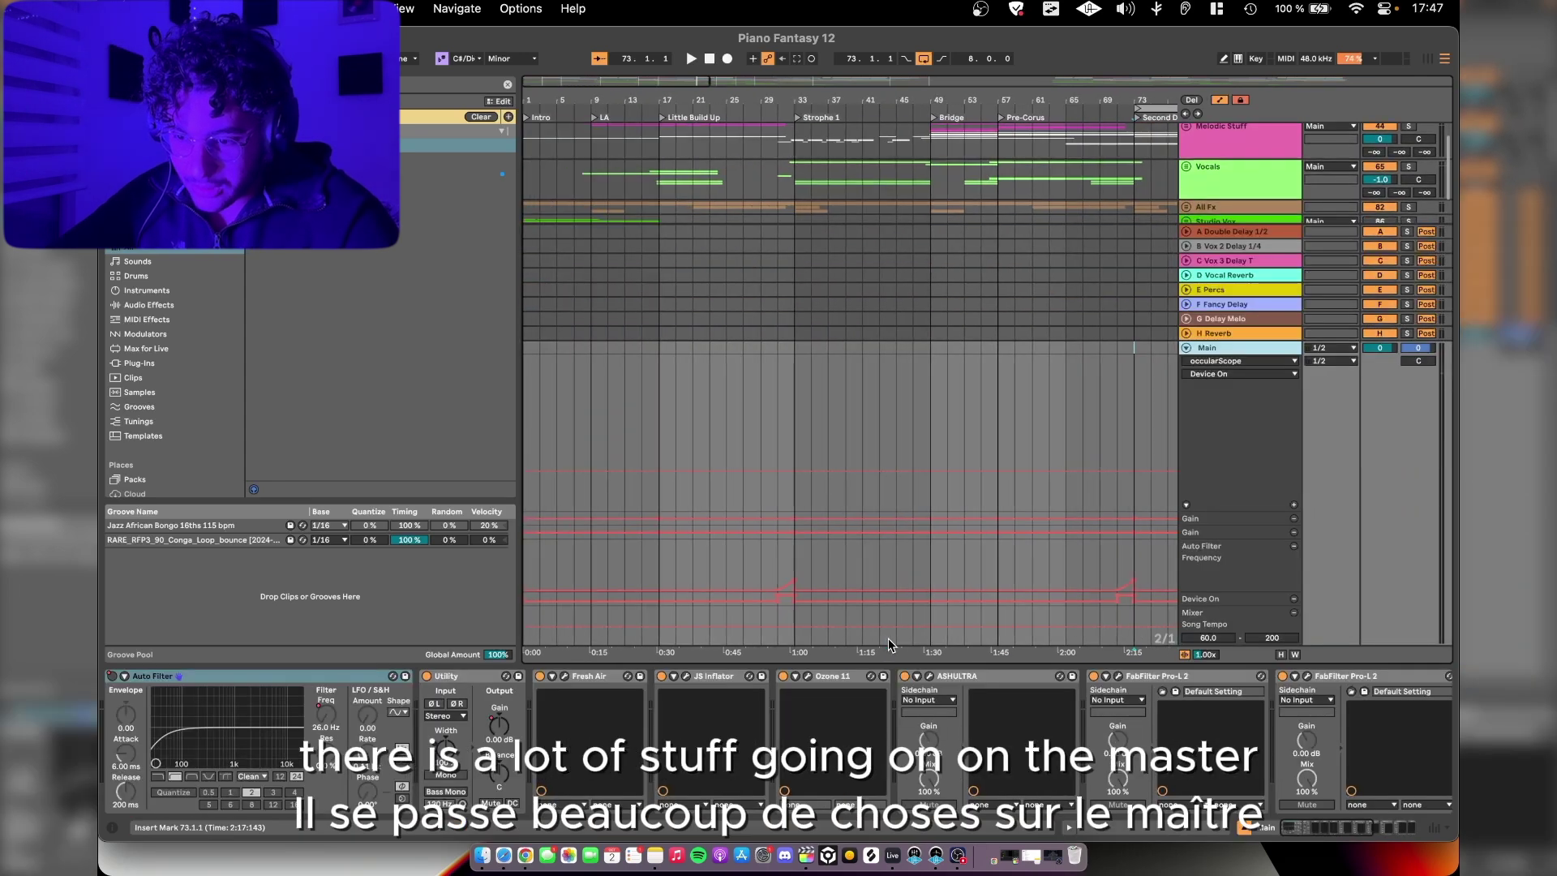
{"action": "scroll", "coordinate": [890, 645], "scroll_direction": "right", "scroll_amount": 5}
{"action": "scroll", "coordinate": [667, 356], "scroll_direction": "down", "scroll_amount": 3}
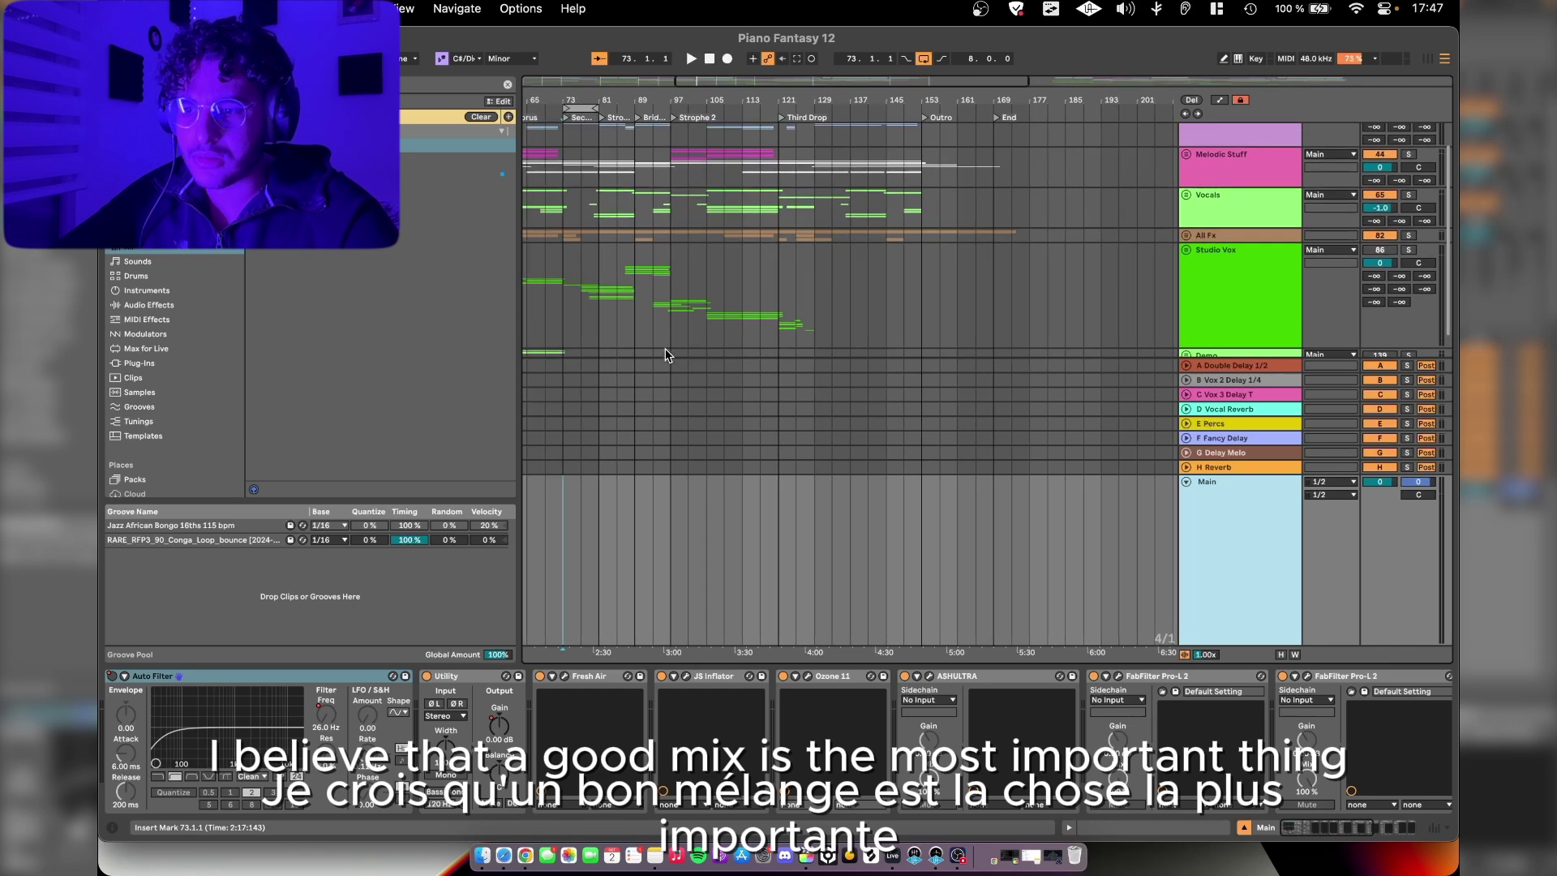
{"action": "scroll", "coordinate": [666, 355], "scroll_direction": "right", "scroll_amount": 2}
{"action": "scroll", "coordinate": [665, 355], "scroll_direction": "right", "scroll_amount": 2}
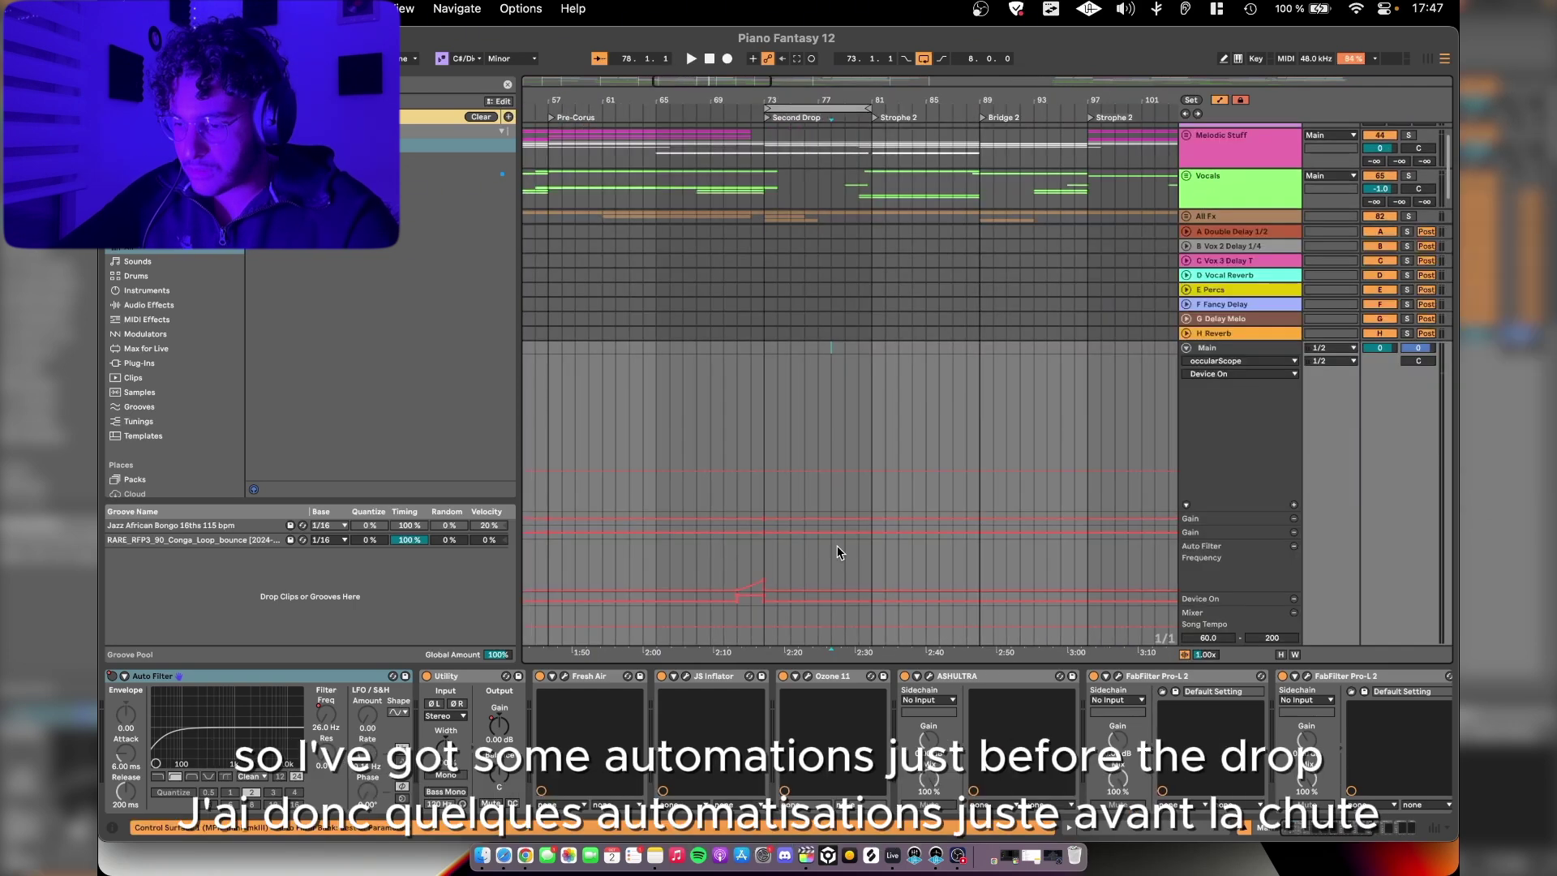
Step: Examine the Main track's Auto Filter and Utility Gain automation just before the drops, focusing on the start of Strophe 1
{"action": "scroll", "coordinate": [832, 545], "scroll_direction": "down", "scroll_amount": 5}
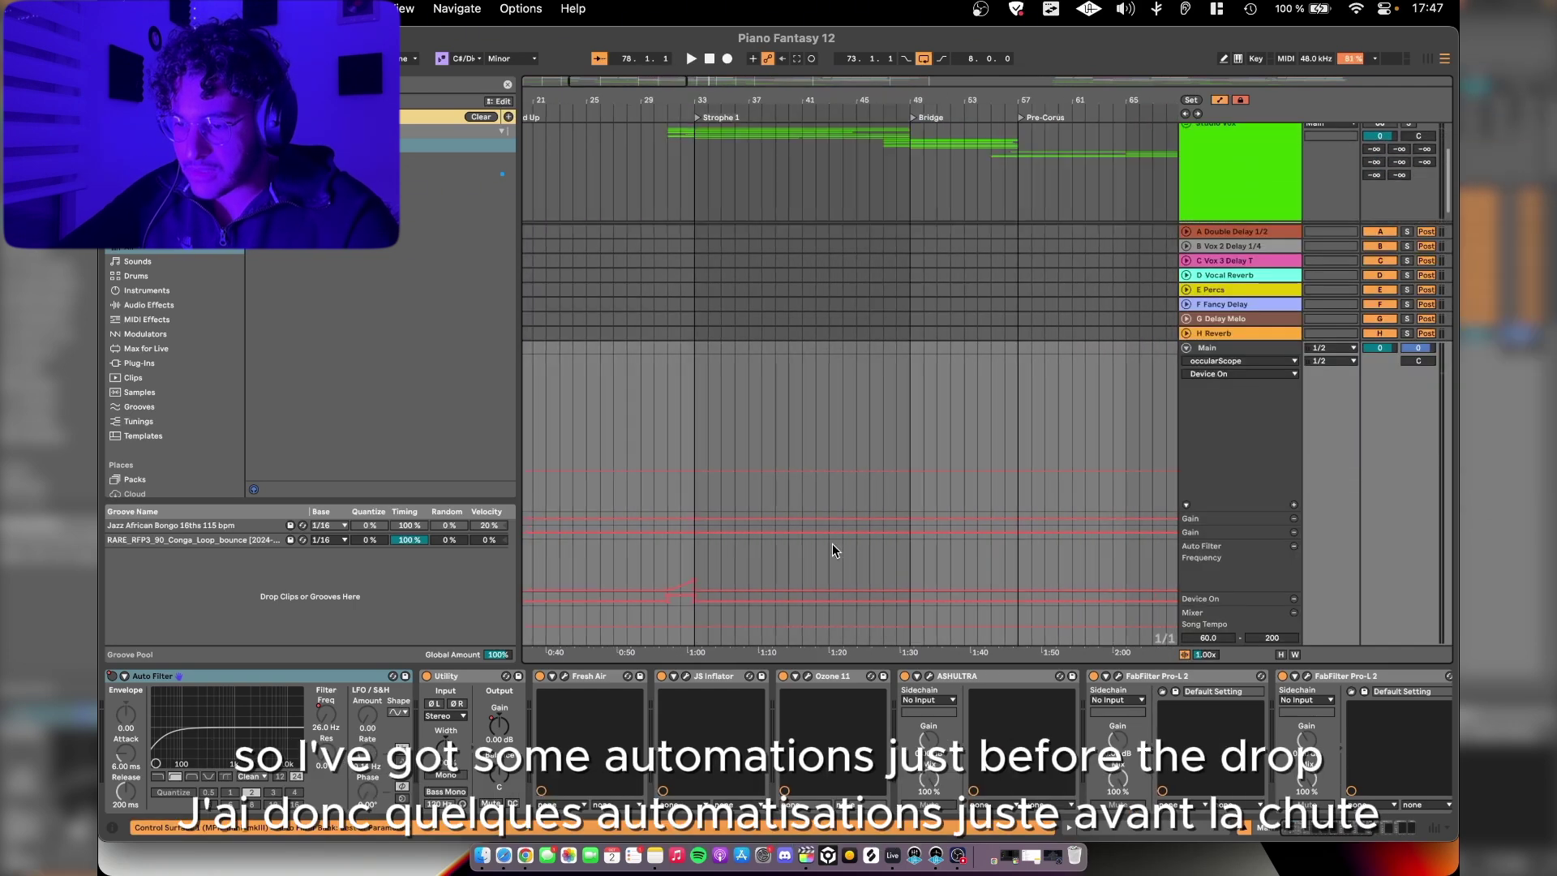
{"action": "scroll", "coordinate": [665, 568], "scroll_direction": "down", "scroll_amount": 3}
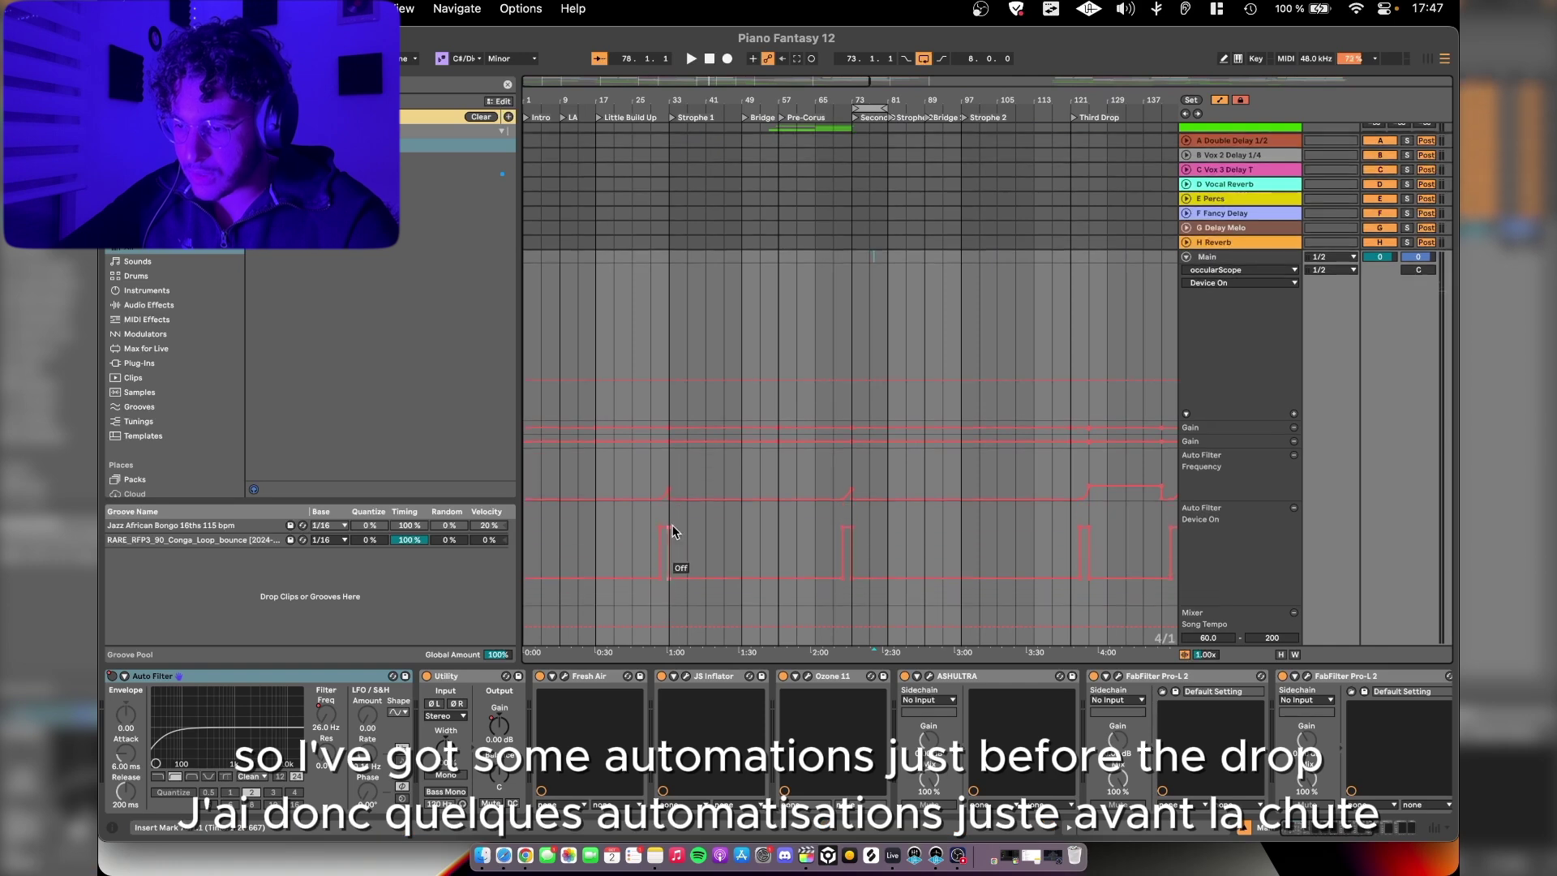
{"action": "scroll", "coordinate": [674, 528], "scroll_direction": "up", "scroll_amount": 5}
{"action": "scroll", "coordinate": [639, 441], "scroll_direction": "down", "scroll_amount": 3}
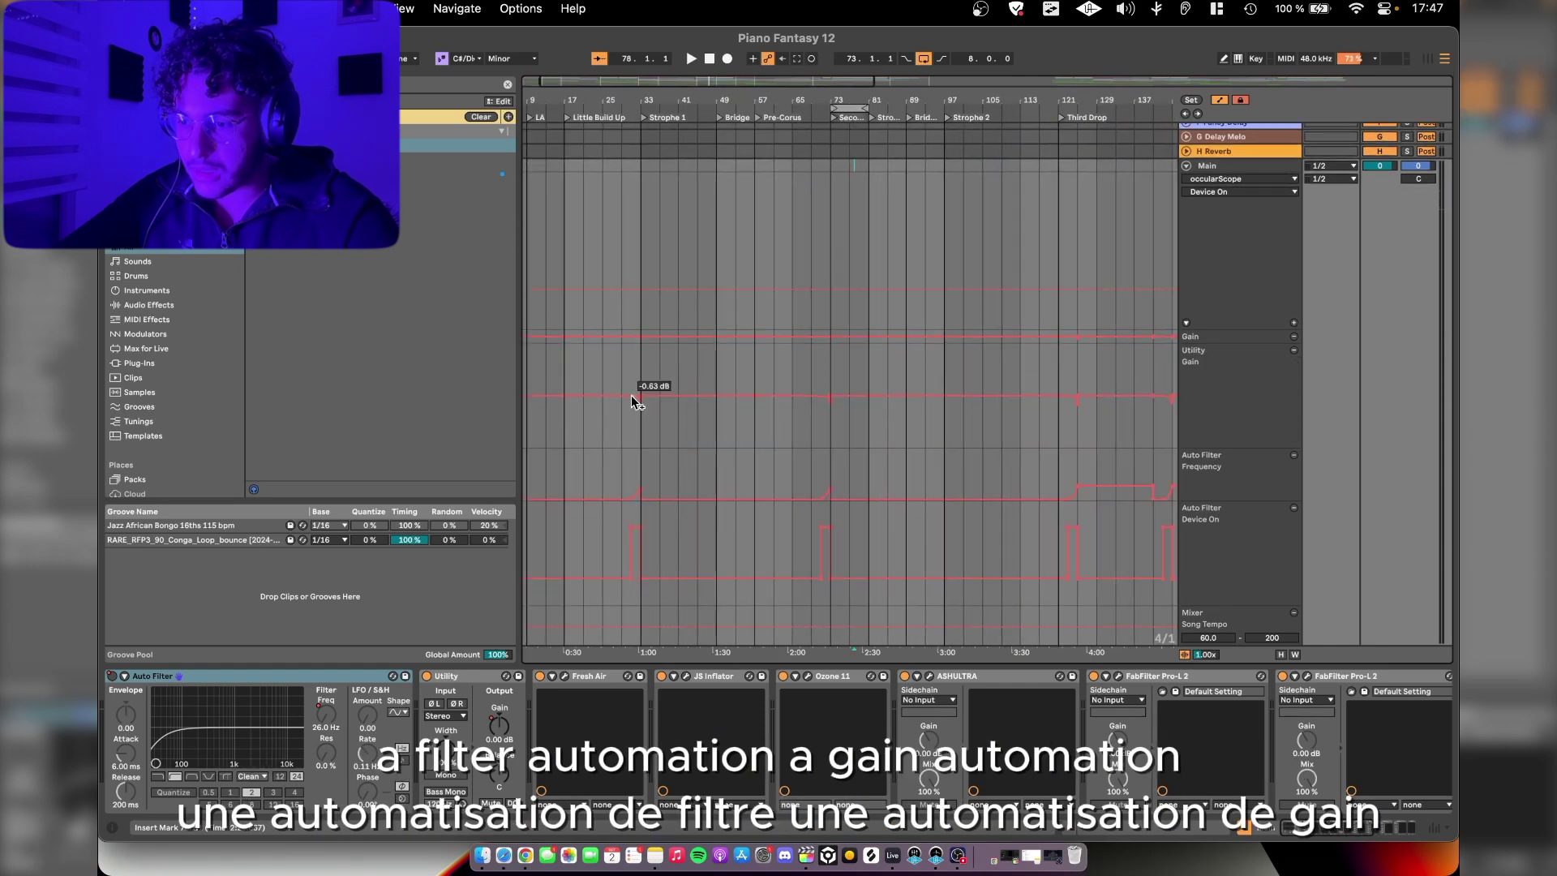
{"action": "scroll", "coordinate": [636, 397], "scroll_direction": "up", "scroll_amount": 3}
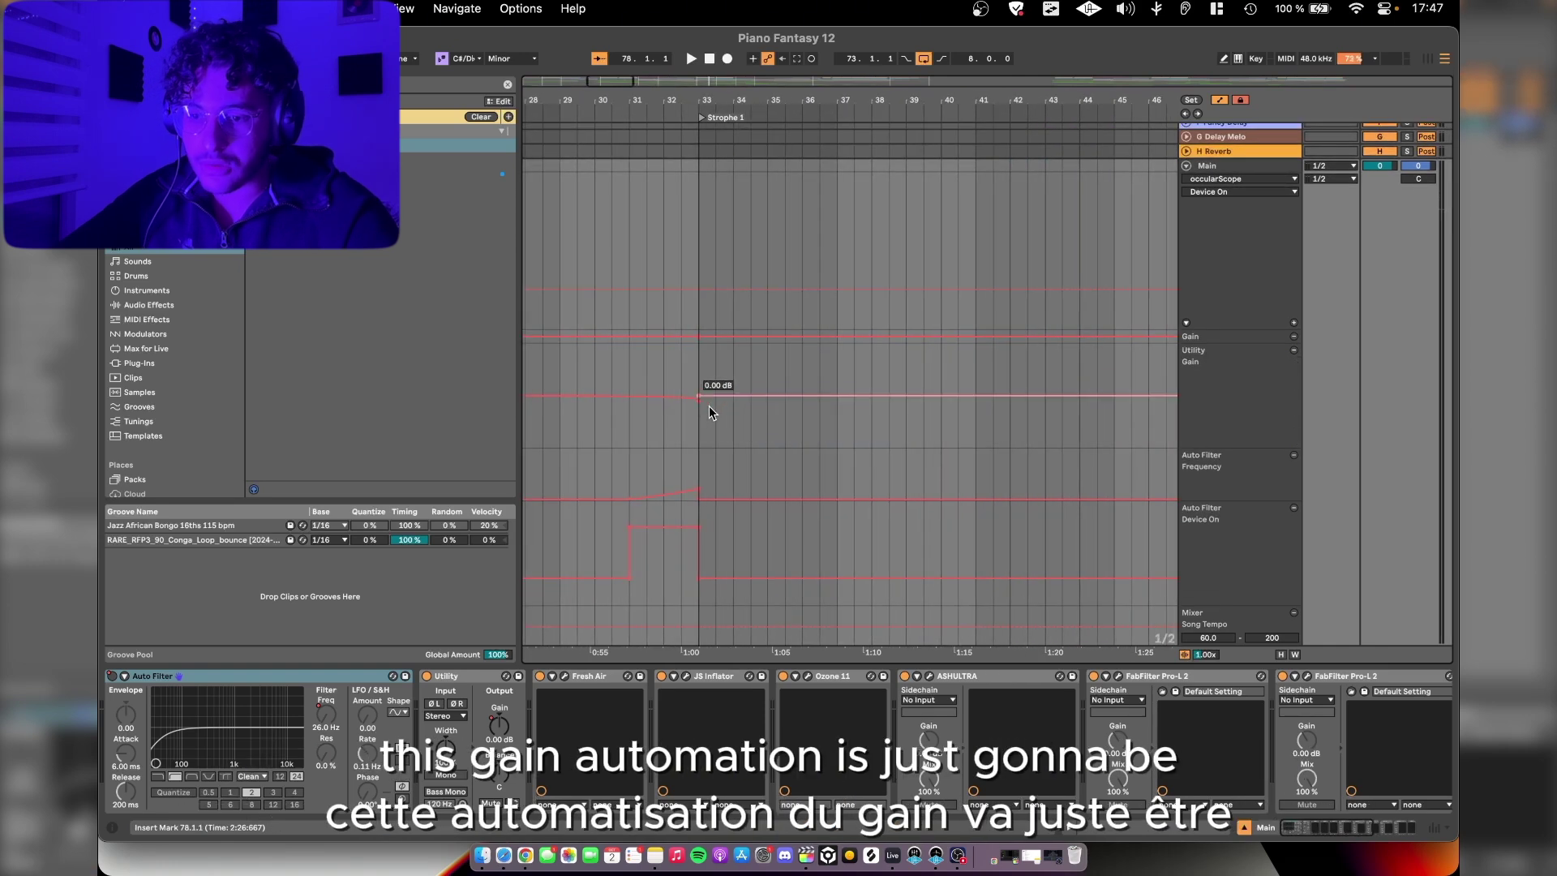
Step: Expand the Vocals group, examine its counter Utility Gain automation around bar 33, and hide the automation lanes
{"action": "scroll", "coordinate": [702, 409], "scroll_direction": "up", "scroll_amount": 10}
{"action": "scroll", "coordinate": [809, 536], "scroll_direction": "up", "scroll_amount": 5}
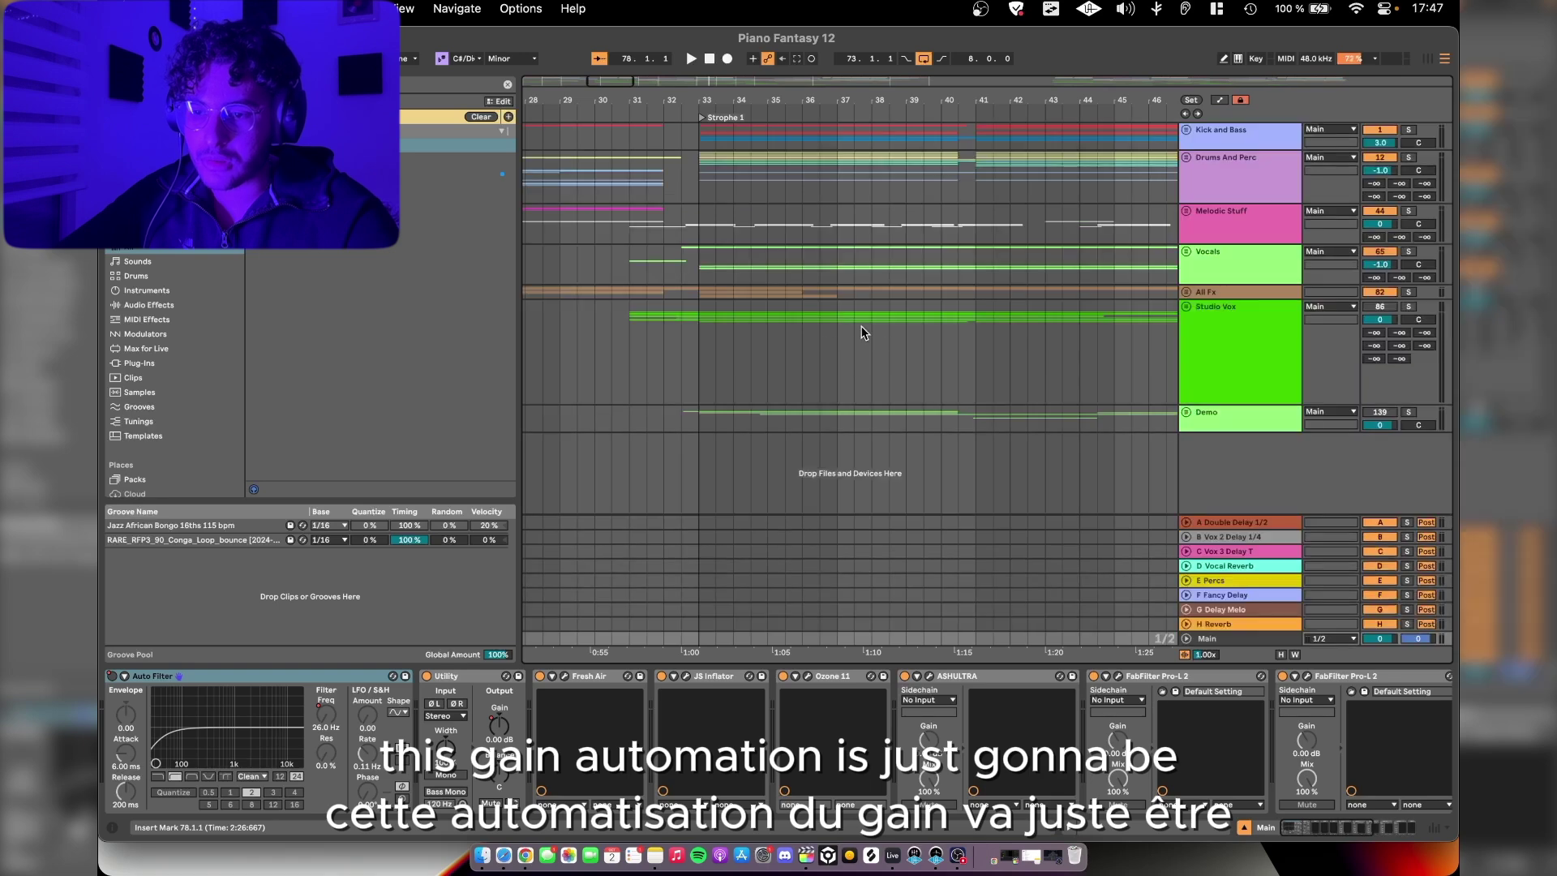
{"action": "scroll", "coordinate": [861, 330], "scroll_direction": "left", "scroll_amount": 1}
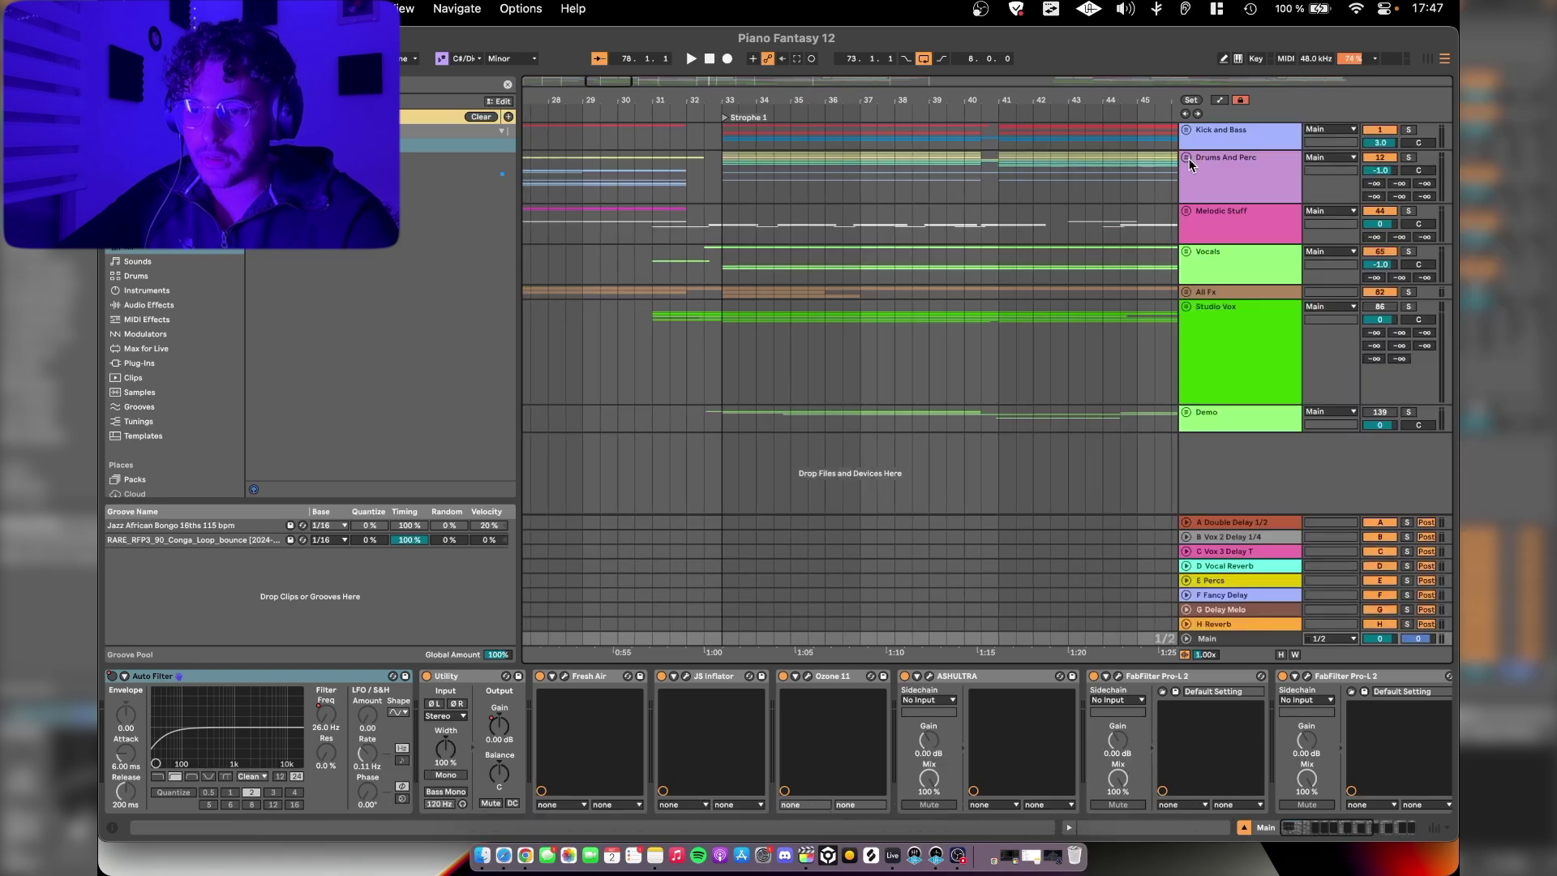
{"action": "left_click", "coordinate": [1186, 252]}
{"action": "left_click", "coordinate": [1224, 318]}
{"action": "left_click", "coordinate": [1225, 275]}
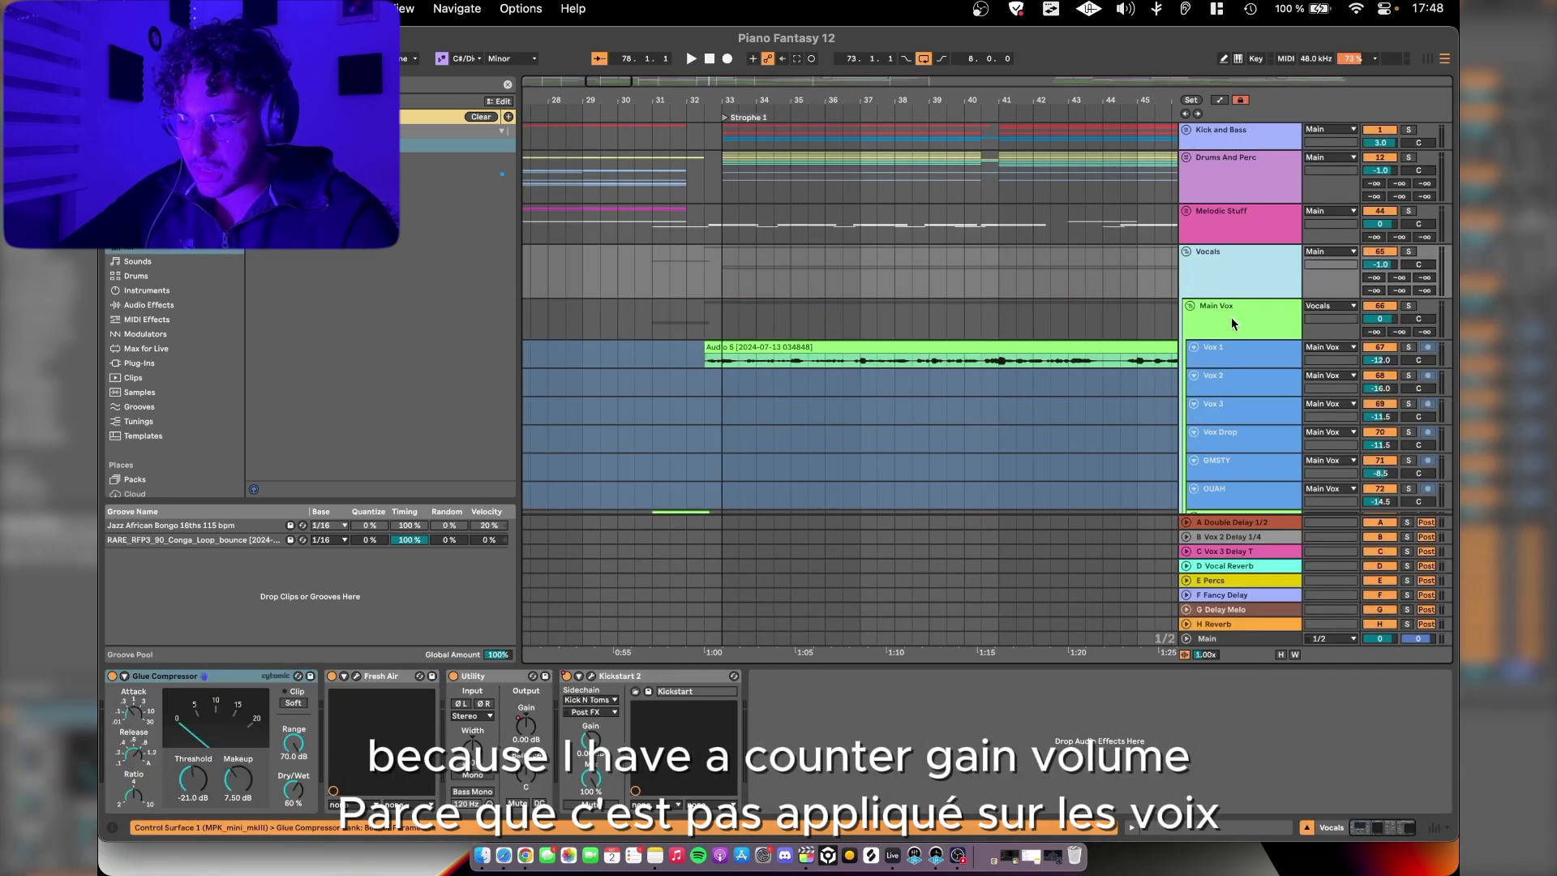
{"action": "key", "text": "a"}
{"action": "scroll", "coordinate": [713, 424], "scroll_direction": "up", "scroll_amount": 3}
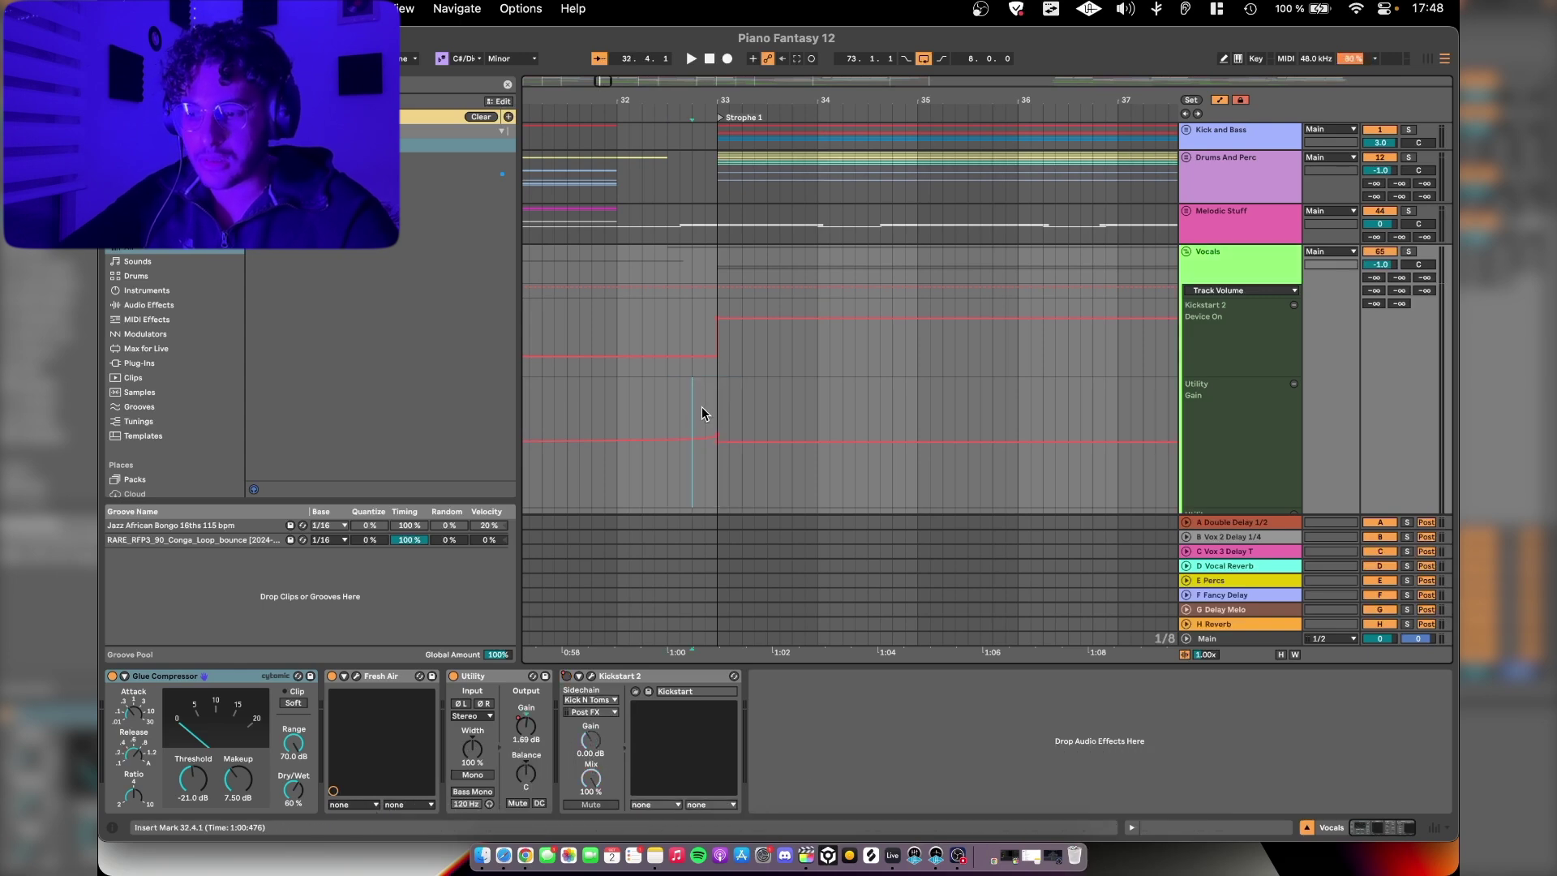
{"action": "key", "text": "a"}
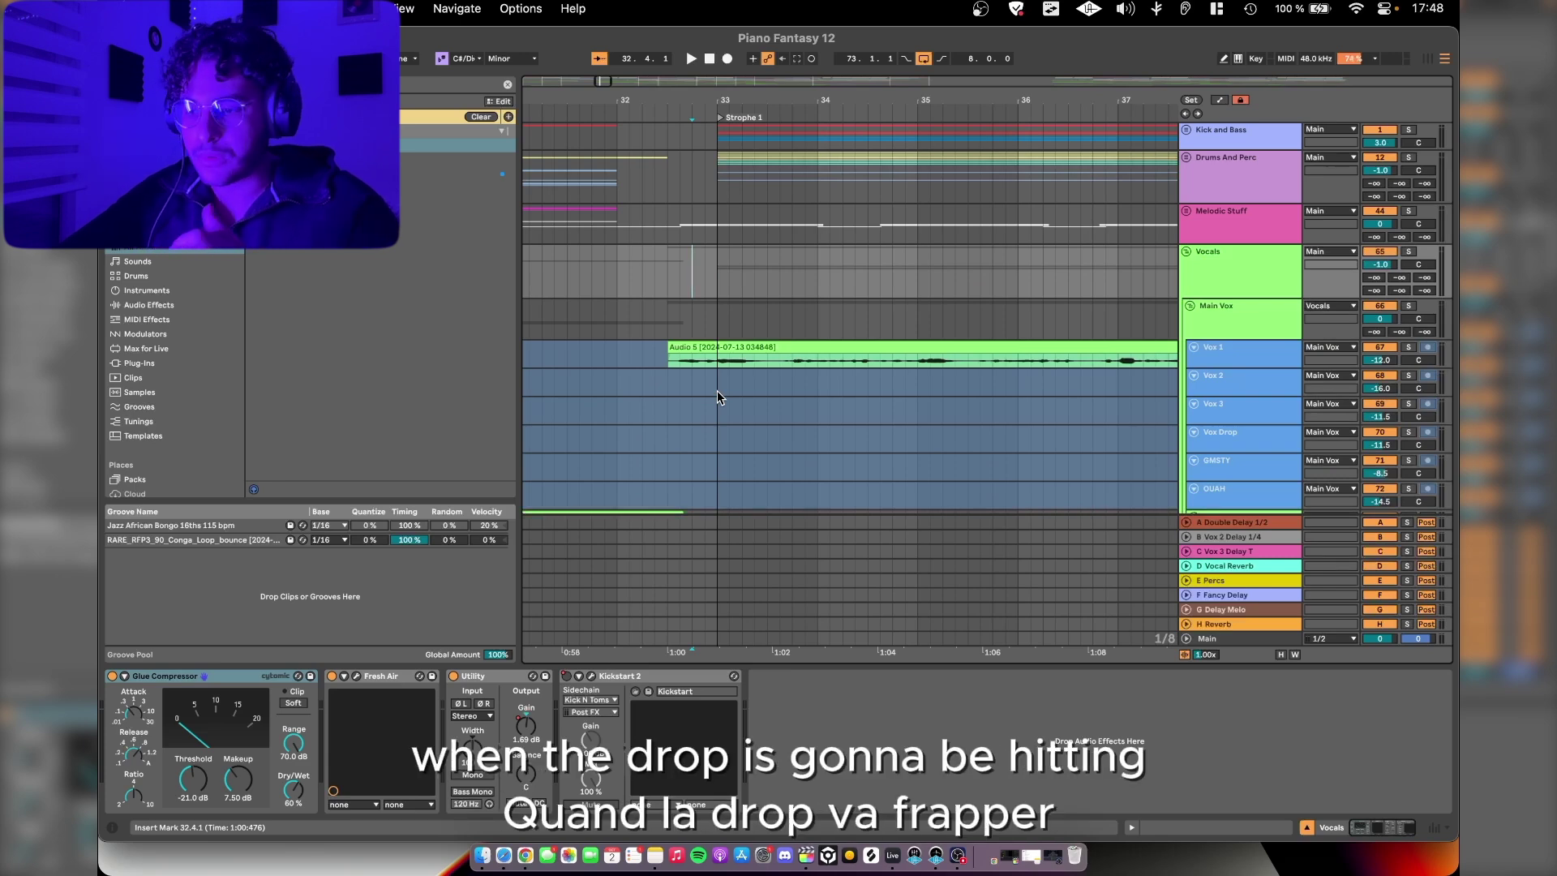
Step: Expand the Melodic Stuff group, examine the Leads group's effects chain and its Utility, and change the Leads track's fold state
{"action": "left_click", "coordinate": [1208, 229]}
{"action": "scroll", "coordinate": [1244, 383], "scroll_direction": "down", "scroll_amount": 5}
{"action": "scroll", "coordinate": [1244, 383], "scroll_direction": "down", "scroll_amount": 5}
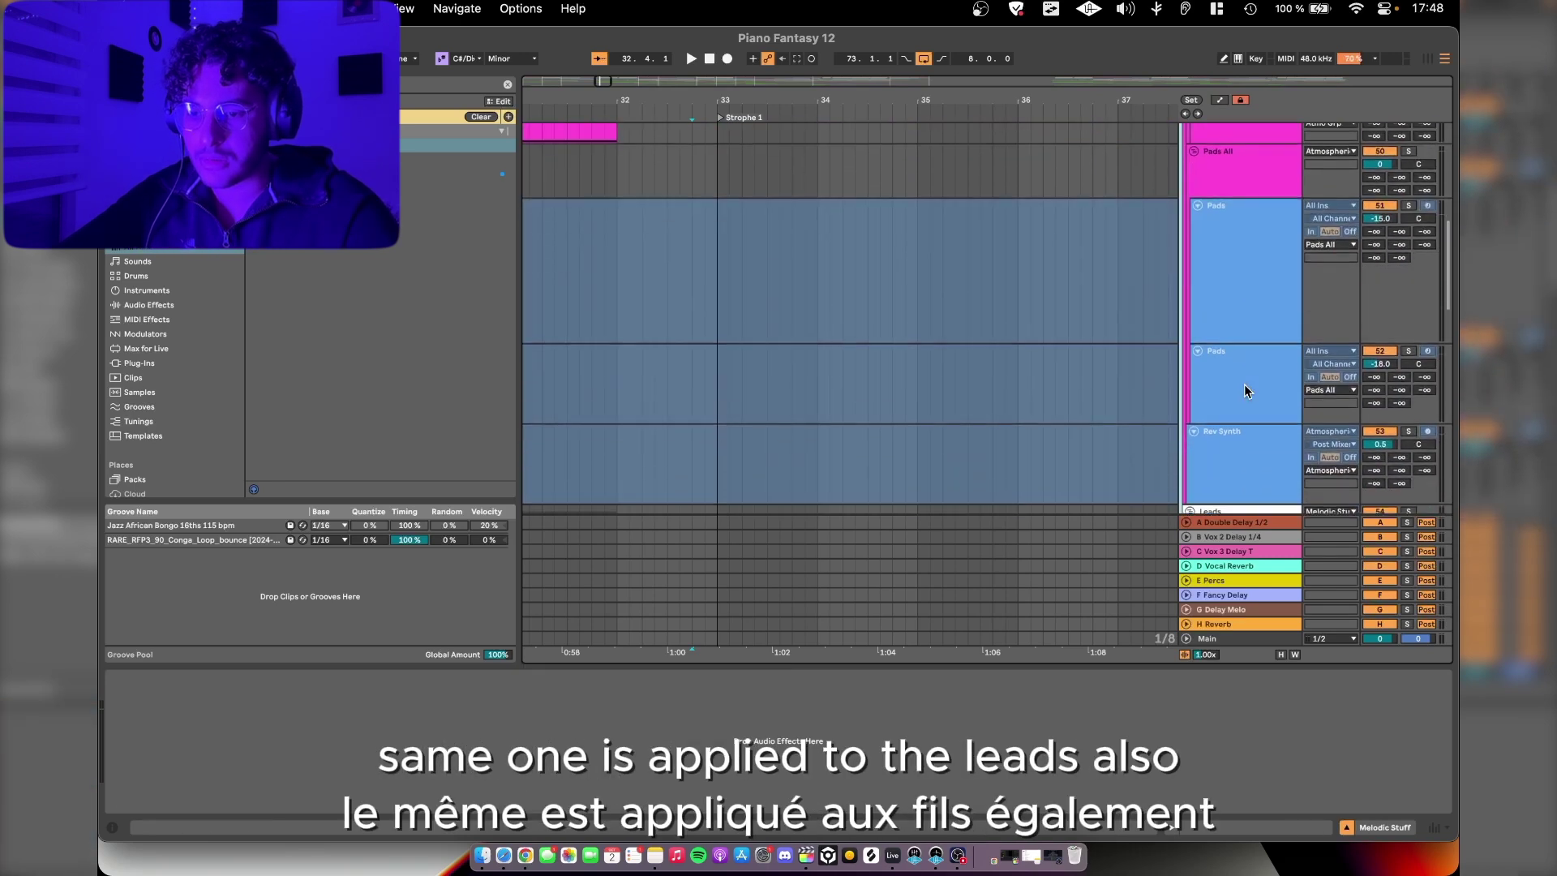
{"action": "left_click", "coordinate": [1244, 382]}
{"action": "scroll", "coordinate": [785, 407], "scroll_direction": "down", "scroll_amount": 3}
{"action": "scroll", "coordinate": [973, 437], "scroll_direction": "up", "scroll_amount": 3}
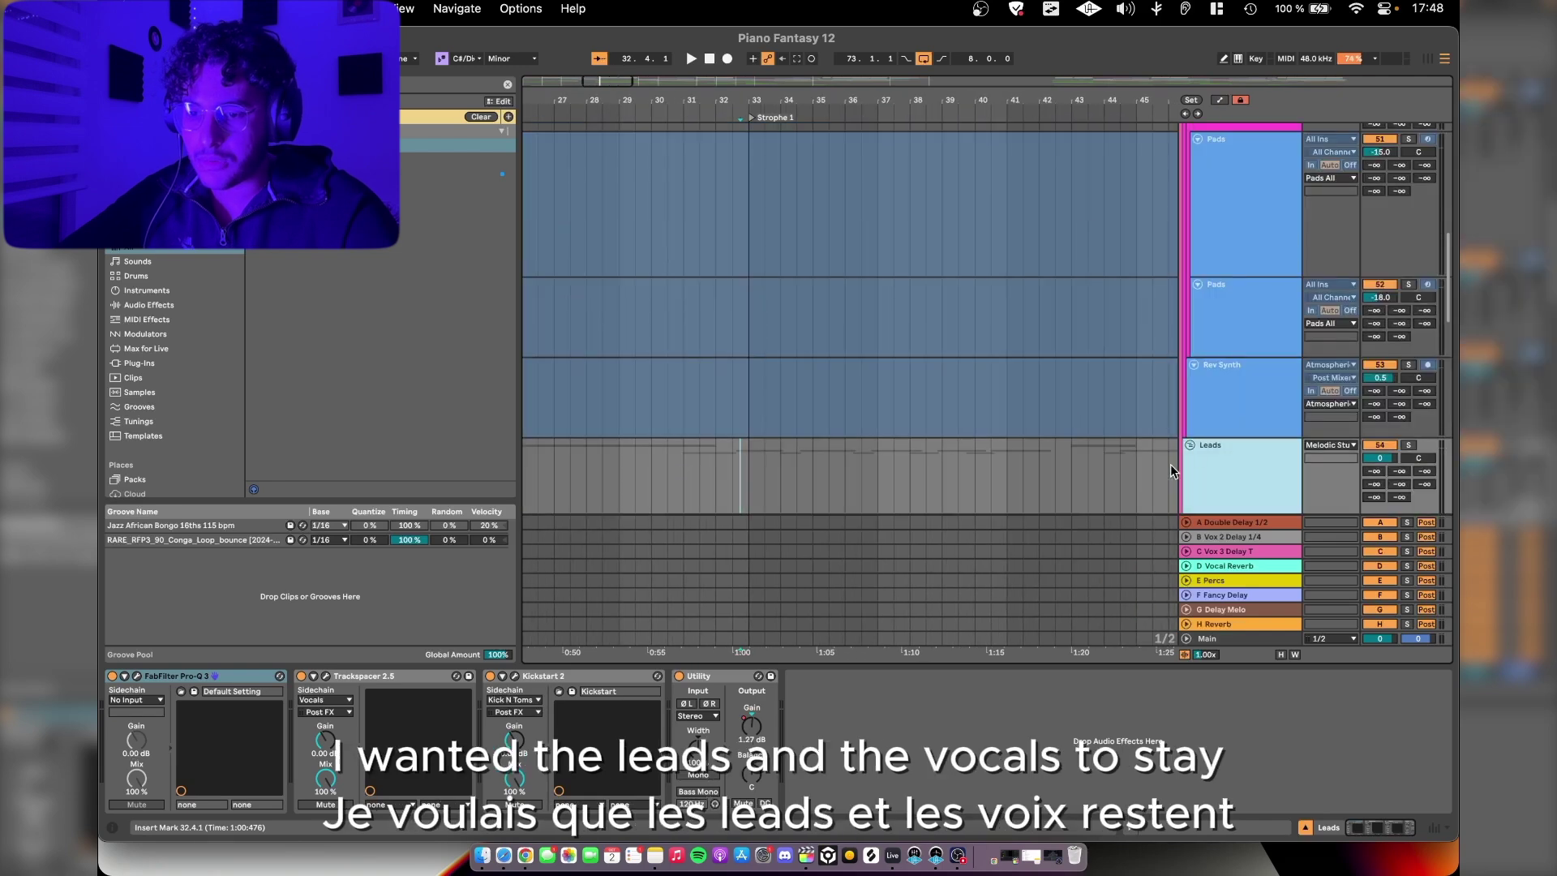
{"action": "left_click", "coordinate": [1190, 443]}
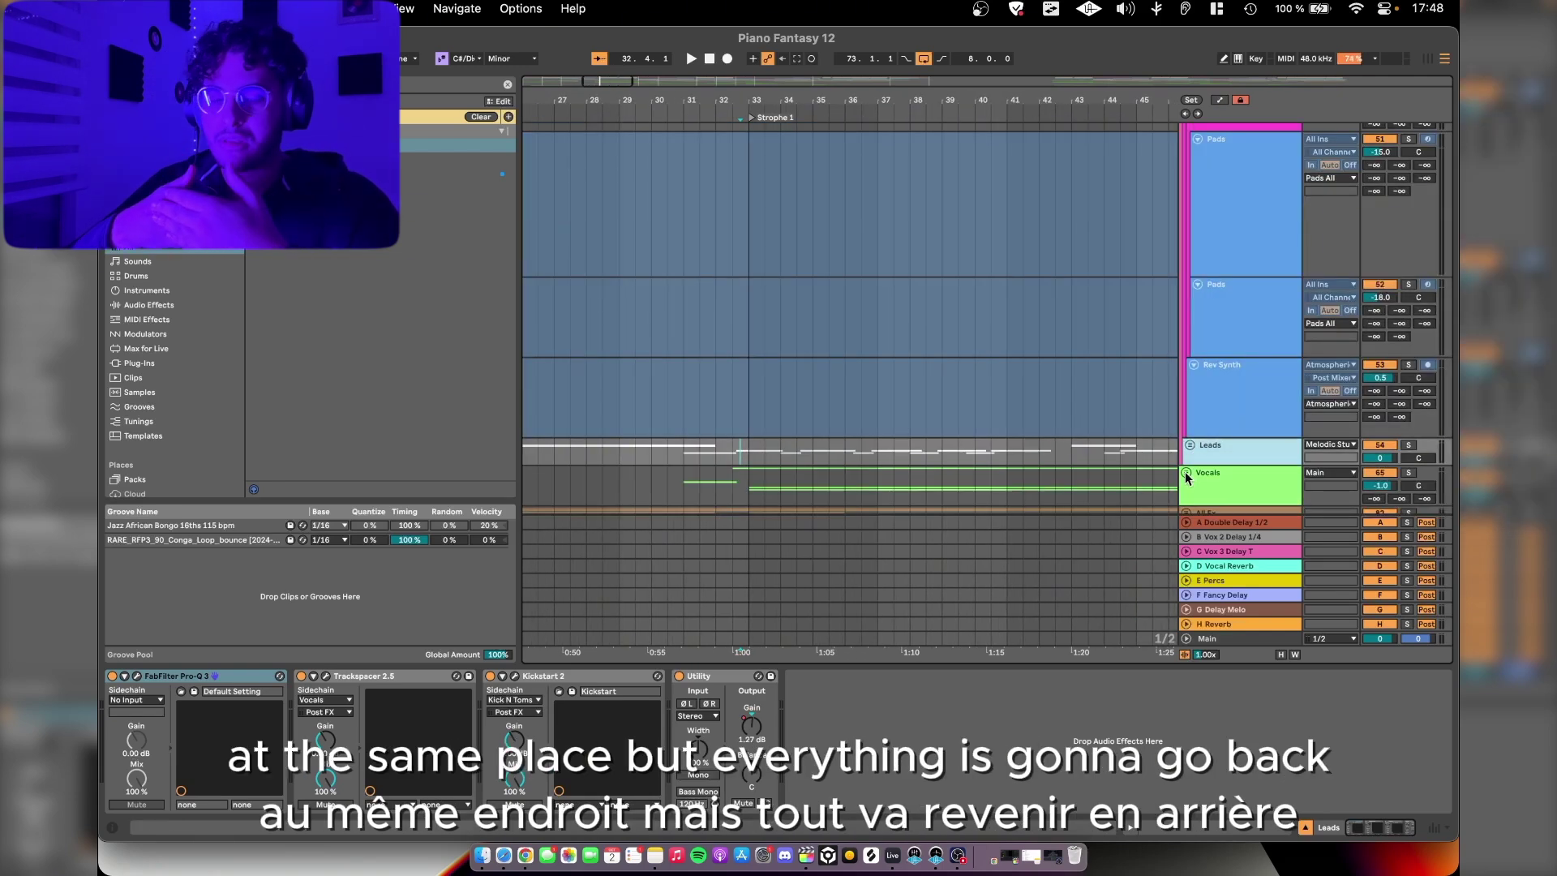
Step: Bypass Fresh Air, JS Inflator, Ozone 11 and ASHULTRA on the Main track, keeping the FabFilter Pro-L 2 limiters active
{"action": "left_click", "coordinate": [1206, 638]}
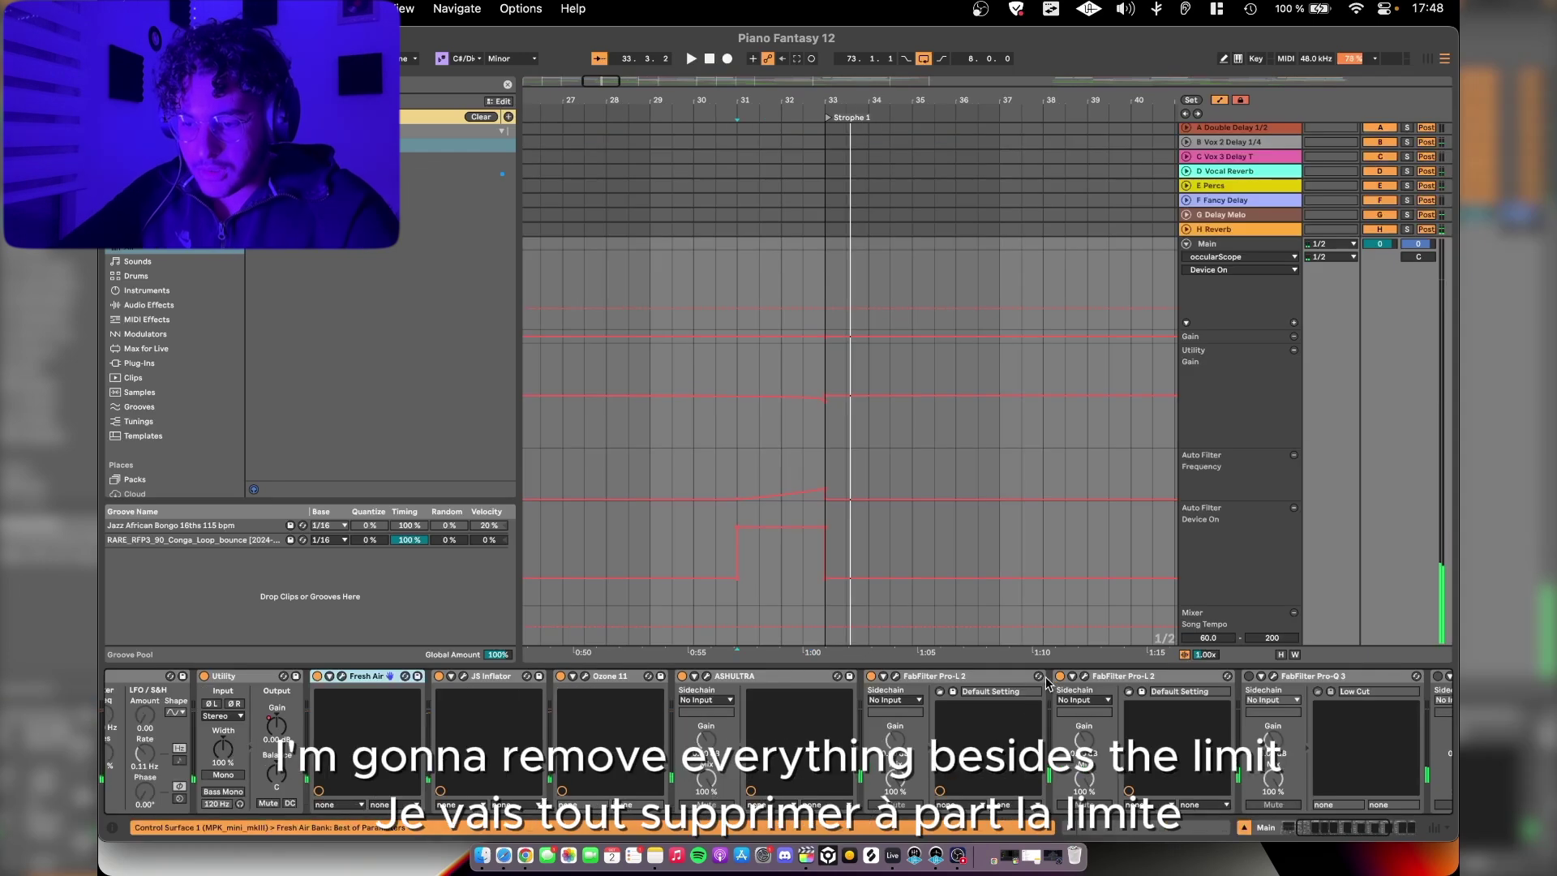
{"action": "scroll", "coordinate": [816, 678], "scroll_direction": "right", "scroll_amount": 2}
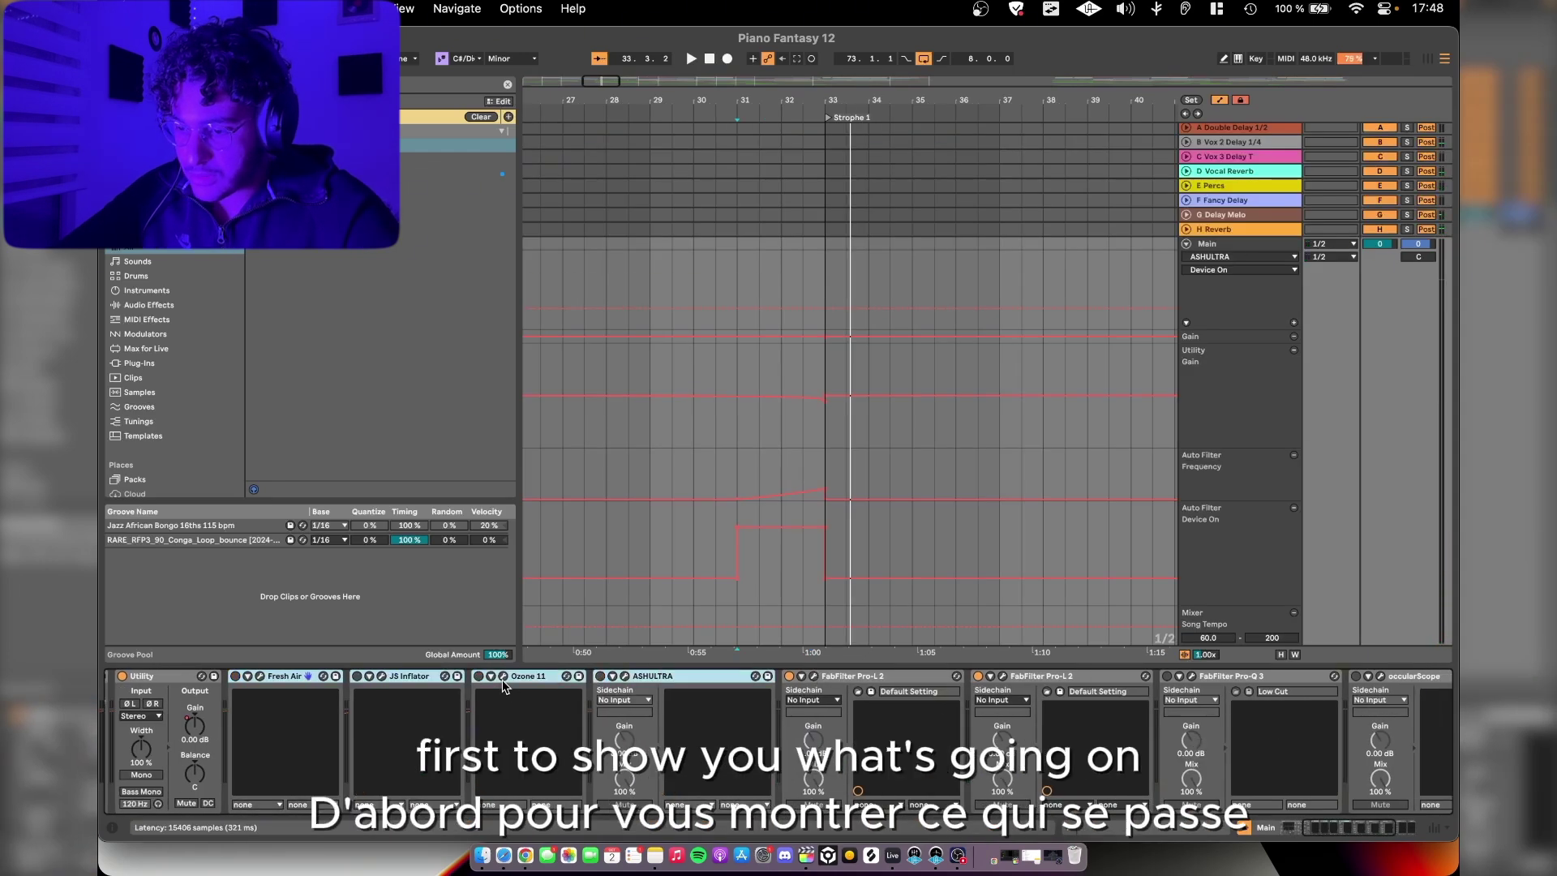
{"action": "scroll", "coordinate": [527, 683], "scroll_direction": "left", "scroll_amount": 4}
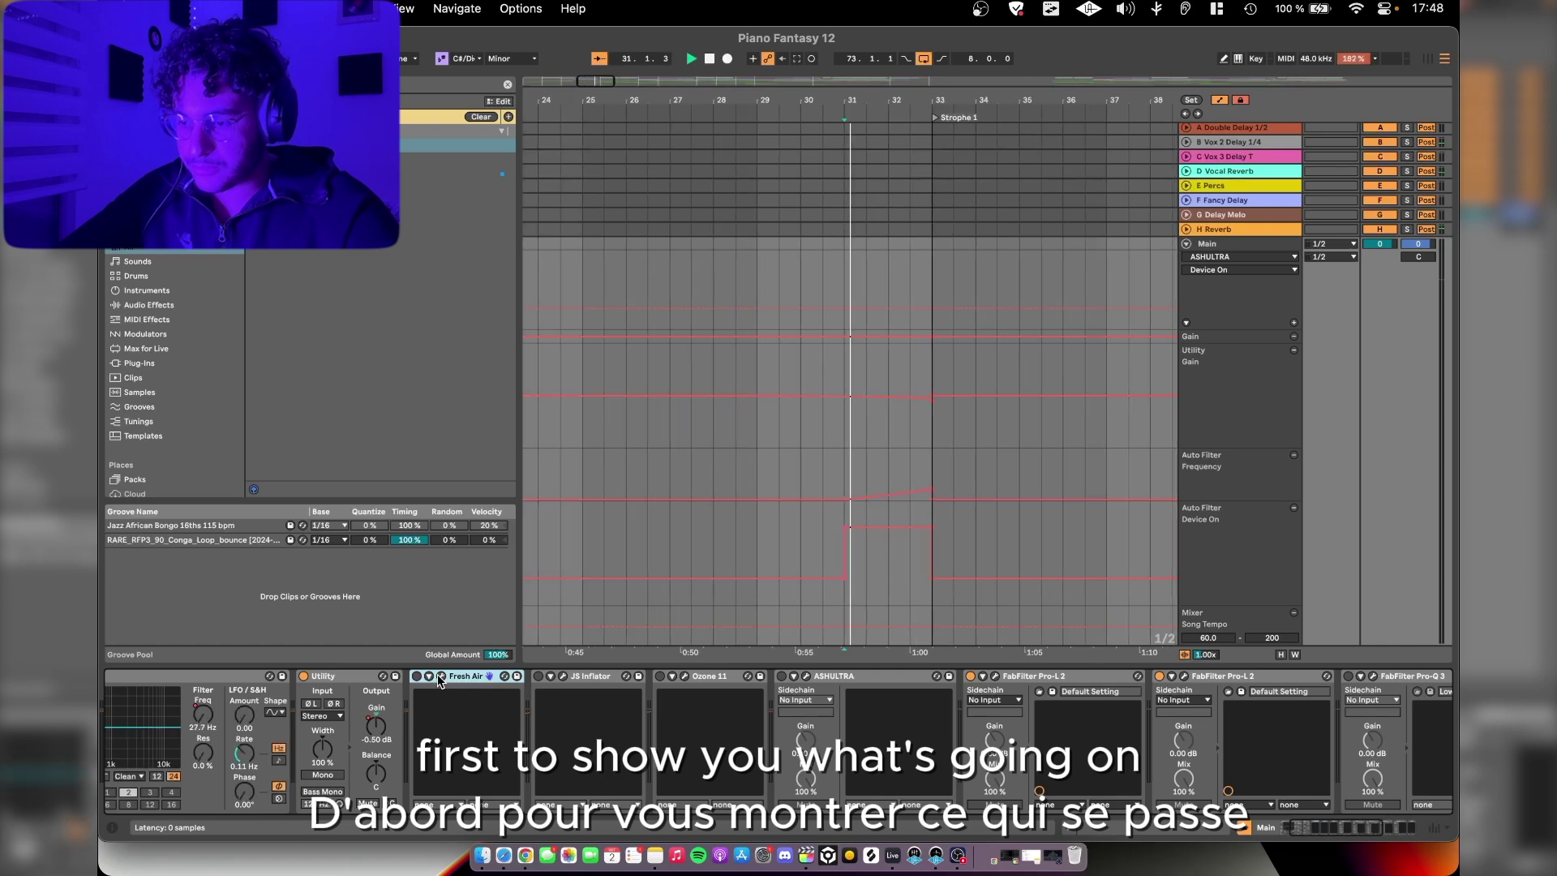
Step: Play the song from the start of Strophe 1 at bar 33 to hear it without the bypassed master effects
{"action": "left_click", "coordinate": [905, 248]}
{"action": "key", "text": "space"}
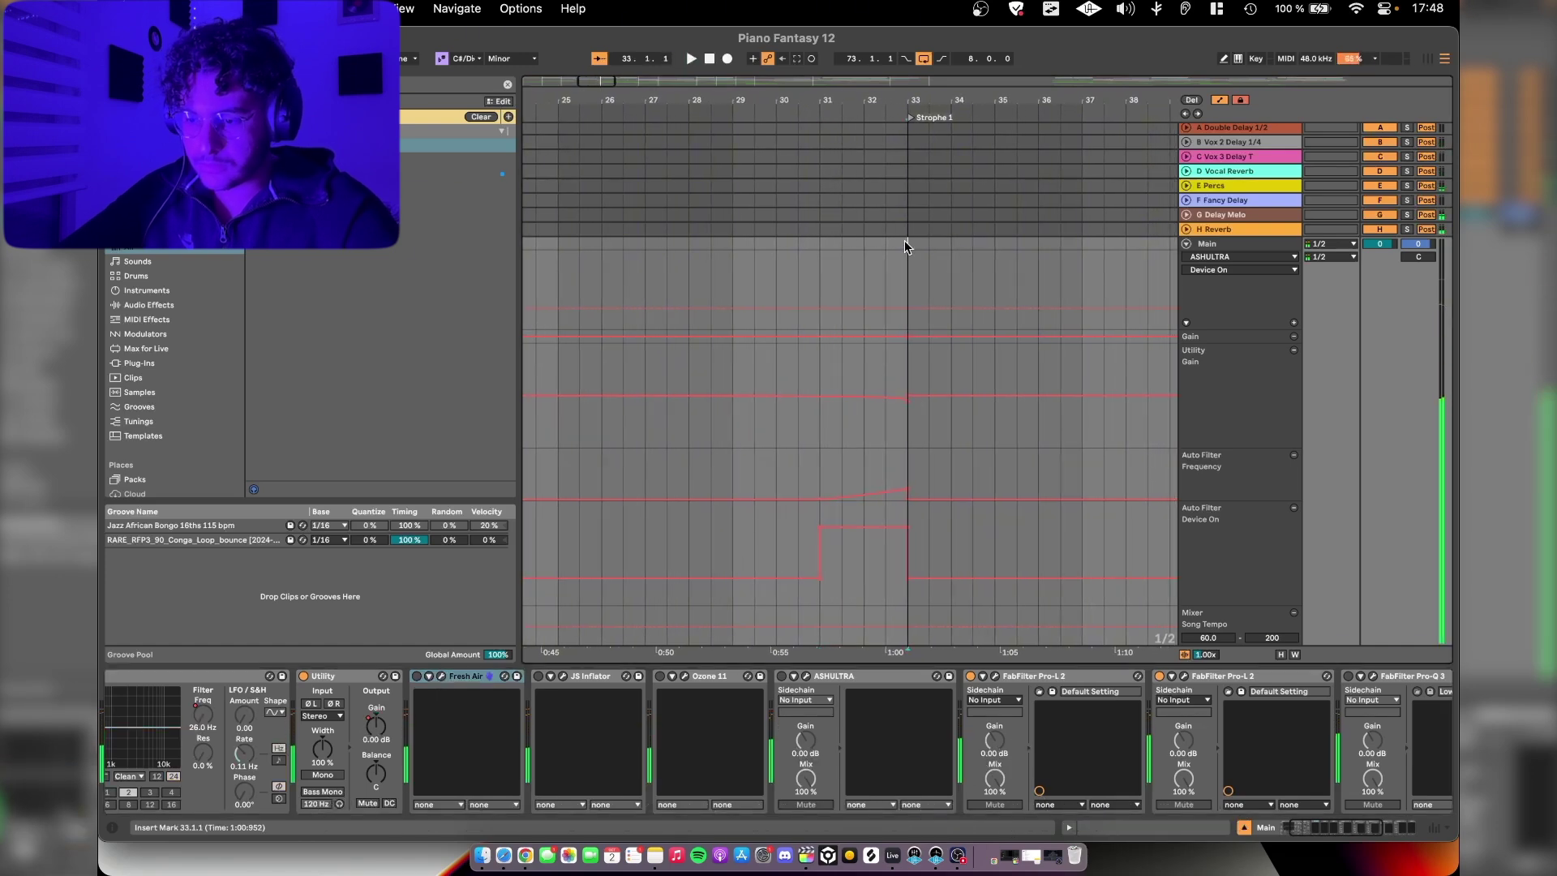
{"action": "key", "text": "minus"}
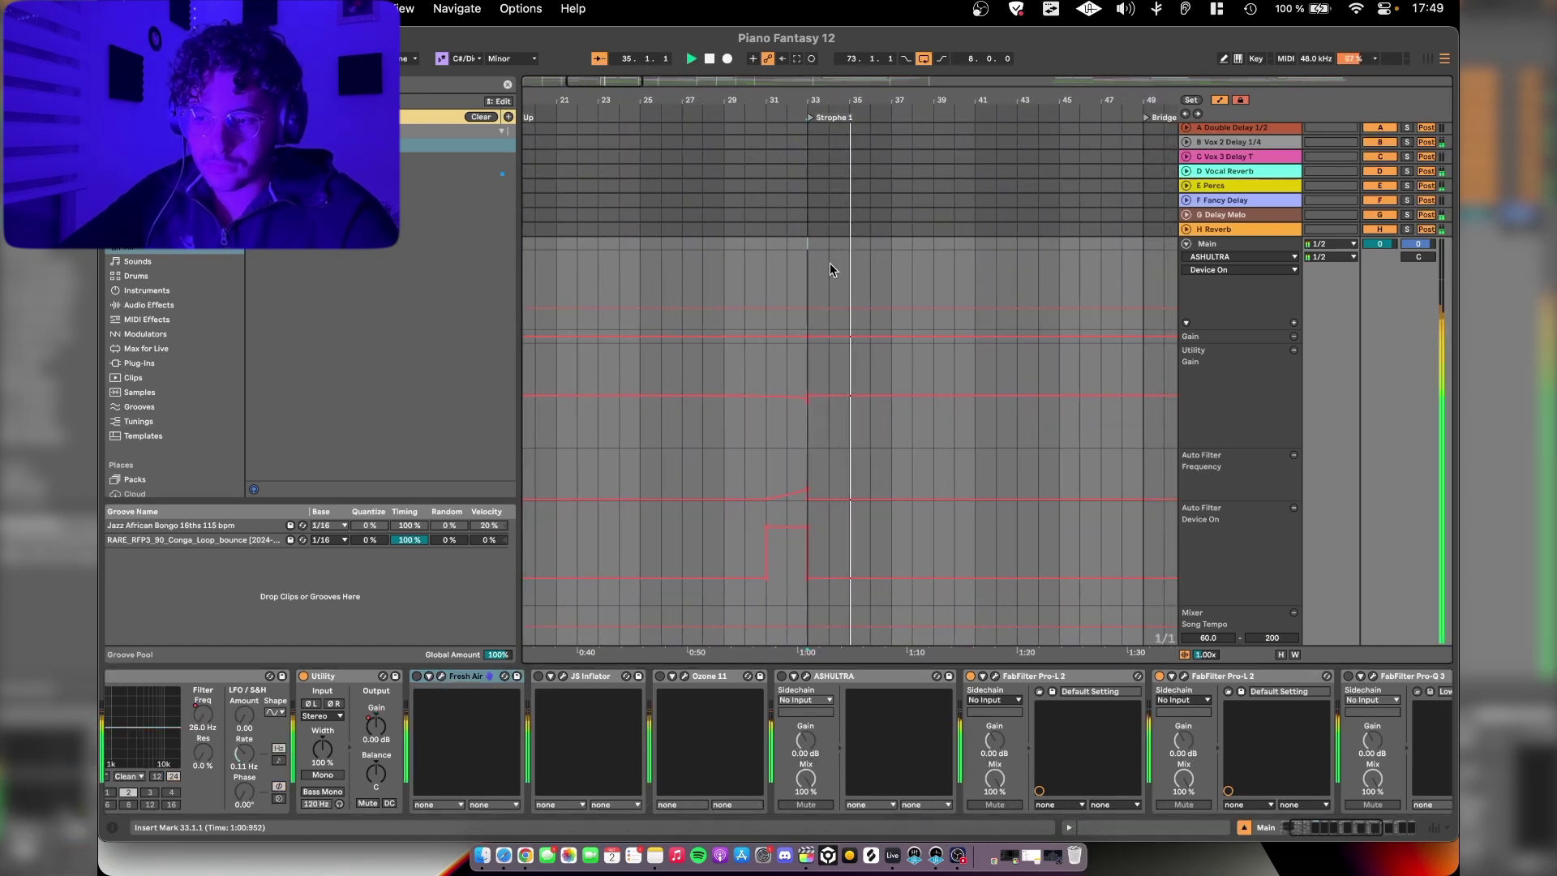
Step: Enable Fresh Air and JS Inflator on the Main track, checking each plug-in's settings window and closing it
{"action": "left_click", "coordinate": [431, 676]}
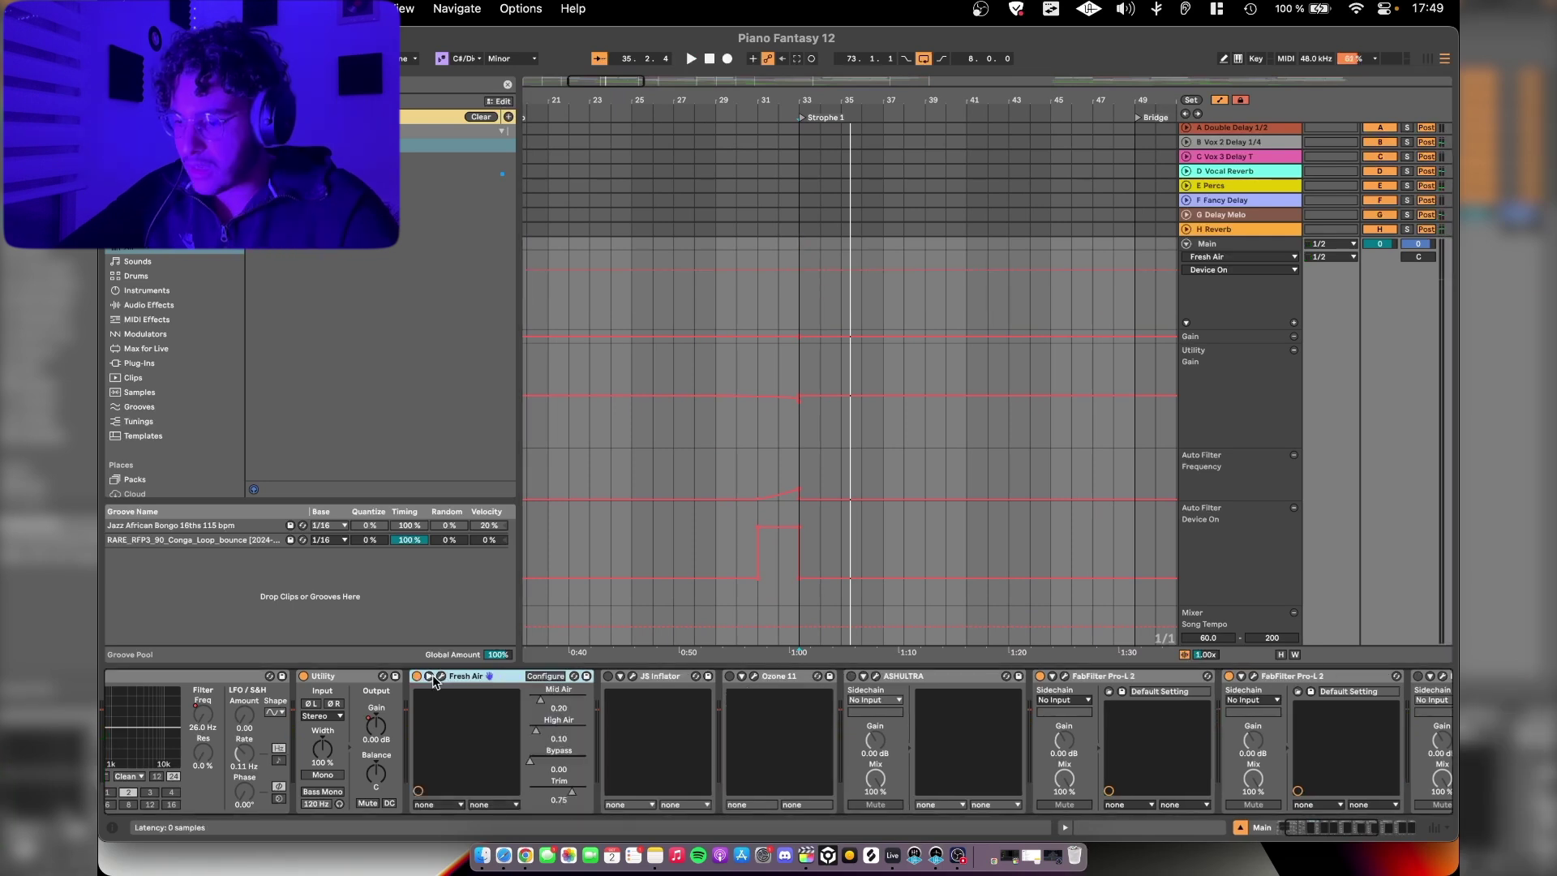
{"action": "left_click", "coordinate": [440, 677]}
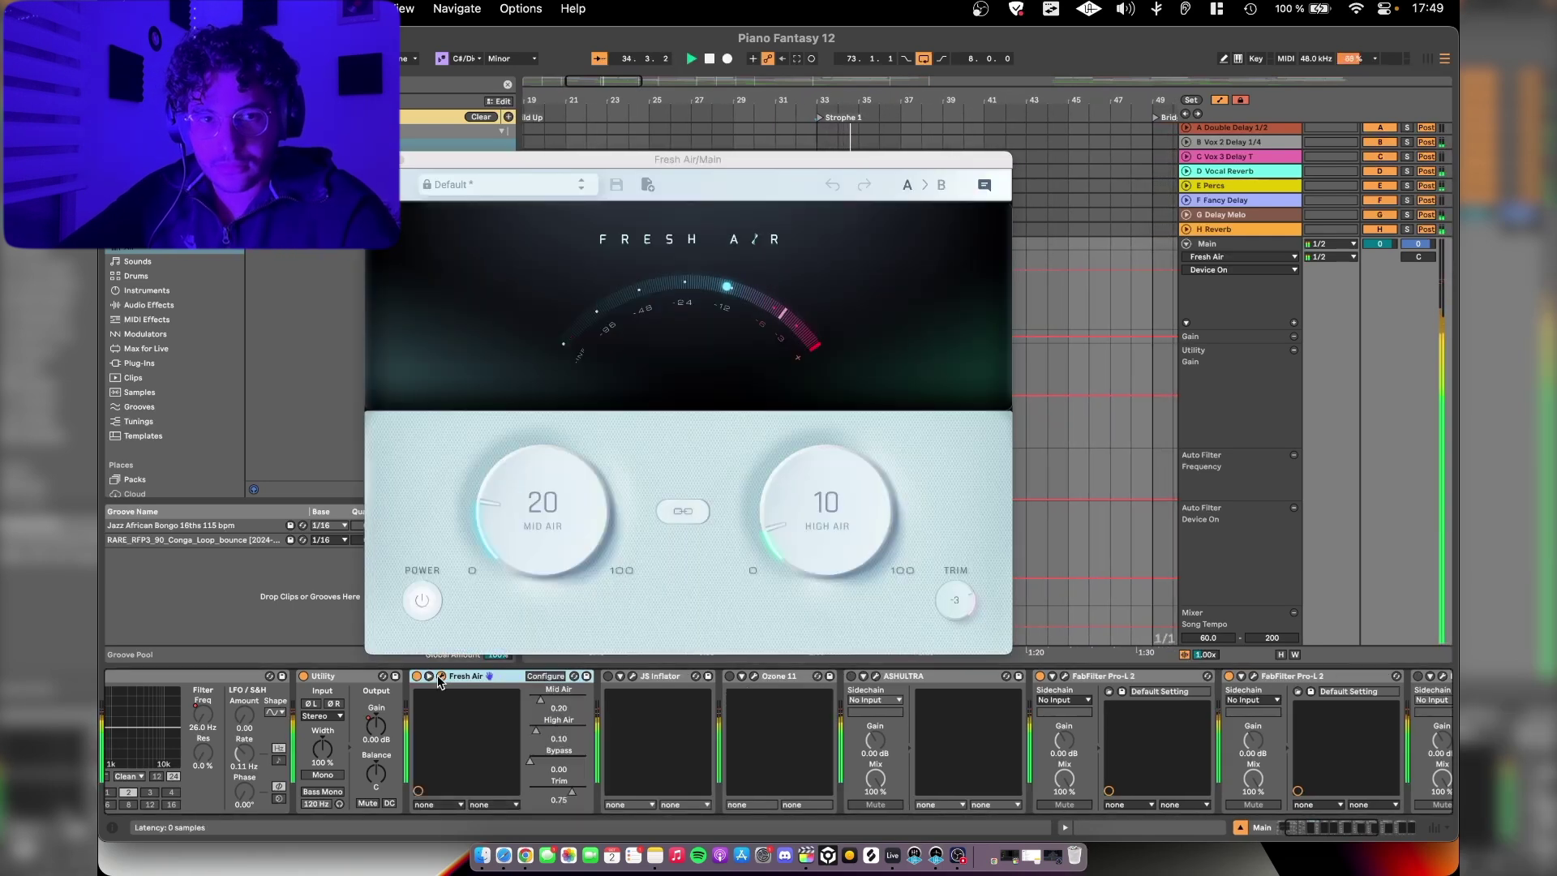
{"action": "left_click", "coordinate": [440, 677]}
{"action": "left_click", "coordinate": [428, 676]}
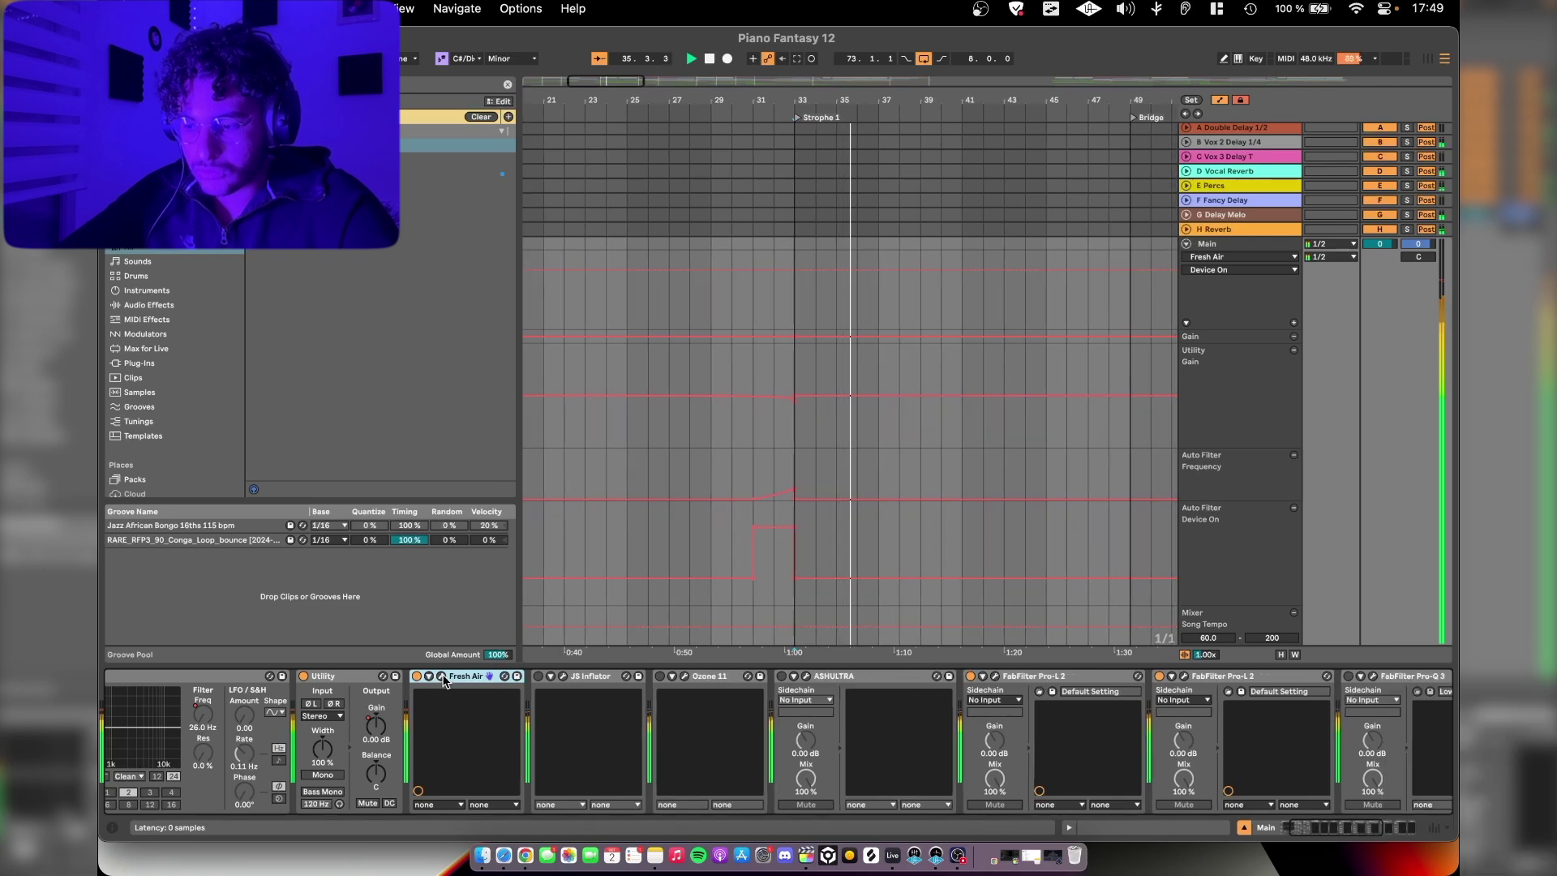
{"action": "left_click", "coordinate": [570, 681]}
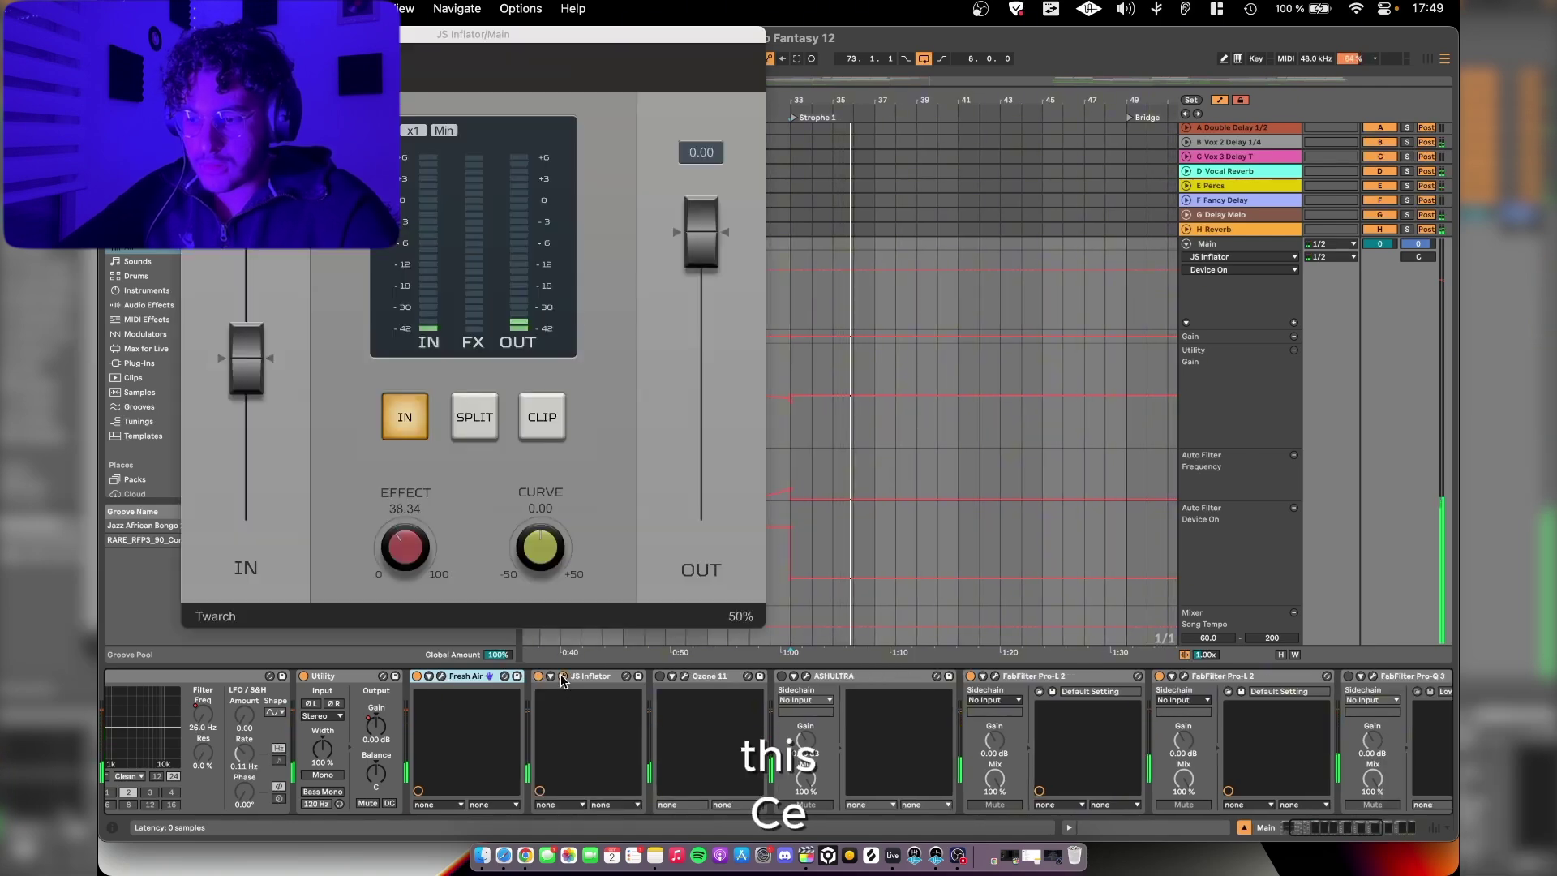
{"action": "left_click", "coordinate": [573, 678]}
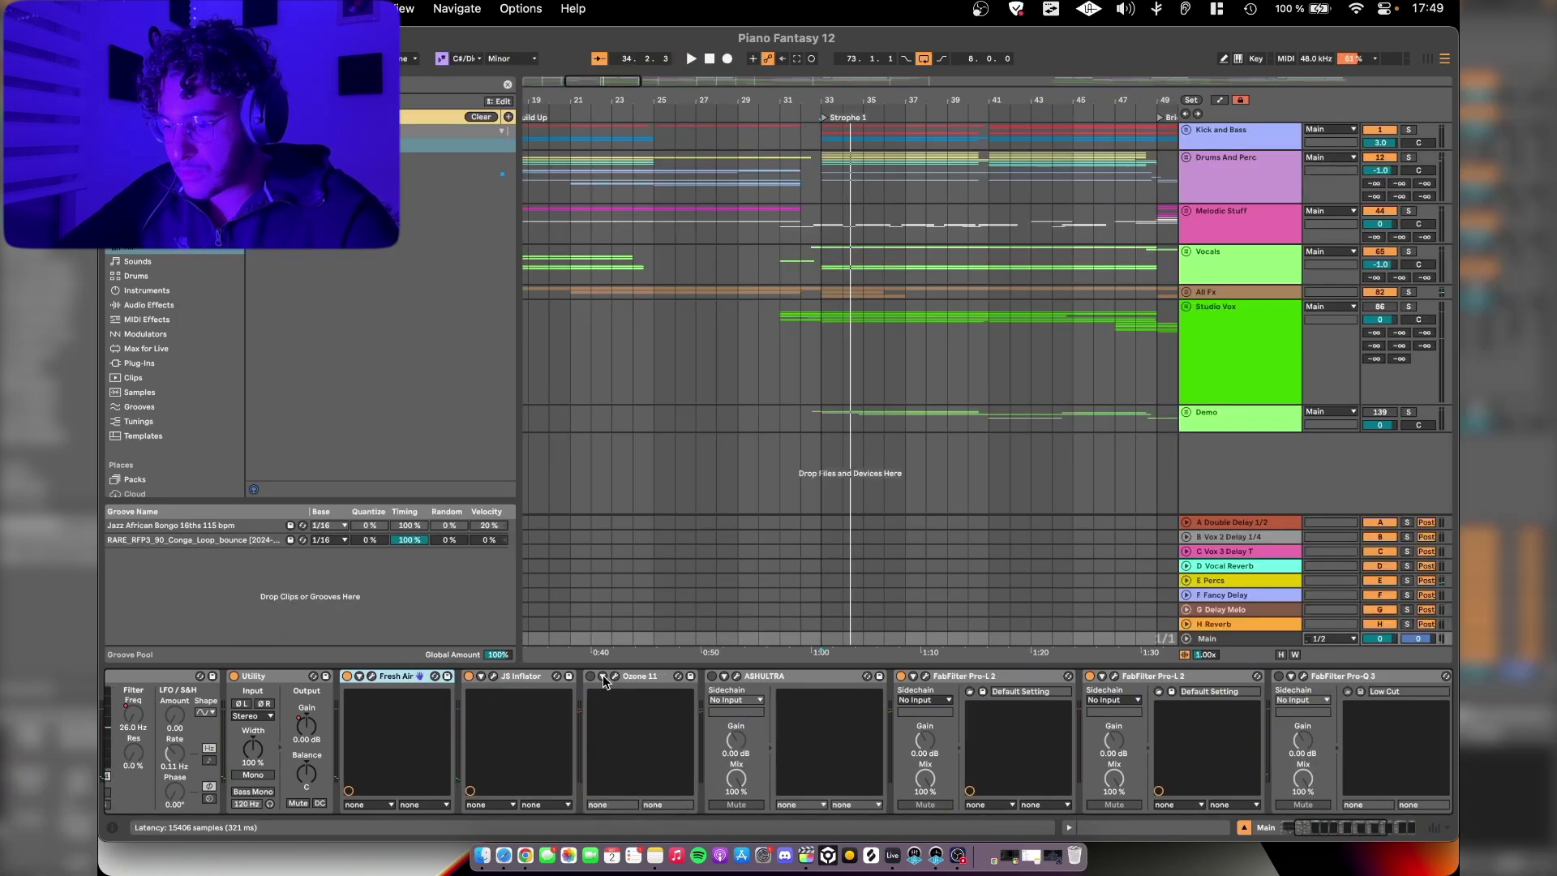
Step: Enable Ozone 11 on the Main track, open its window with only the equalizer module active, and play the song
{"action": "left_click", "coordinate": [590, 679]}
{"action": "left_click_drag", "start_coordinate": [870, 253], "coordinate": [744, 57]}
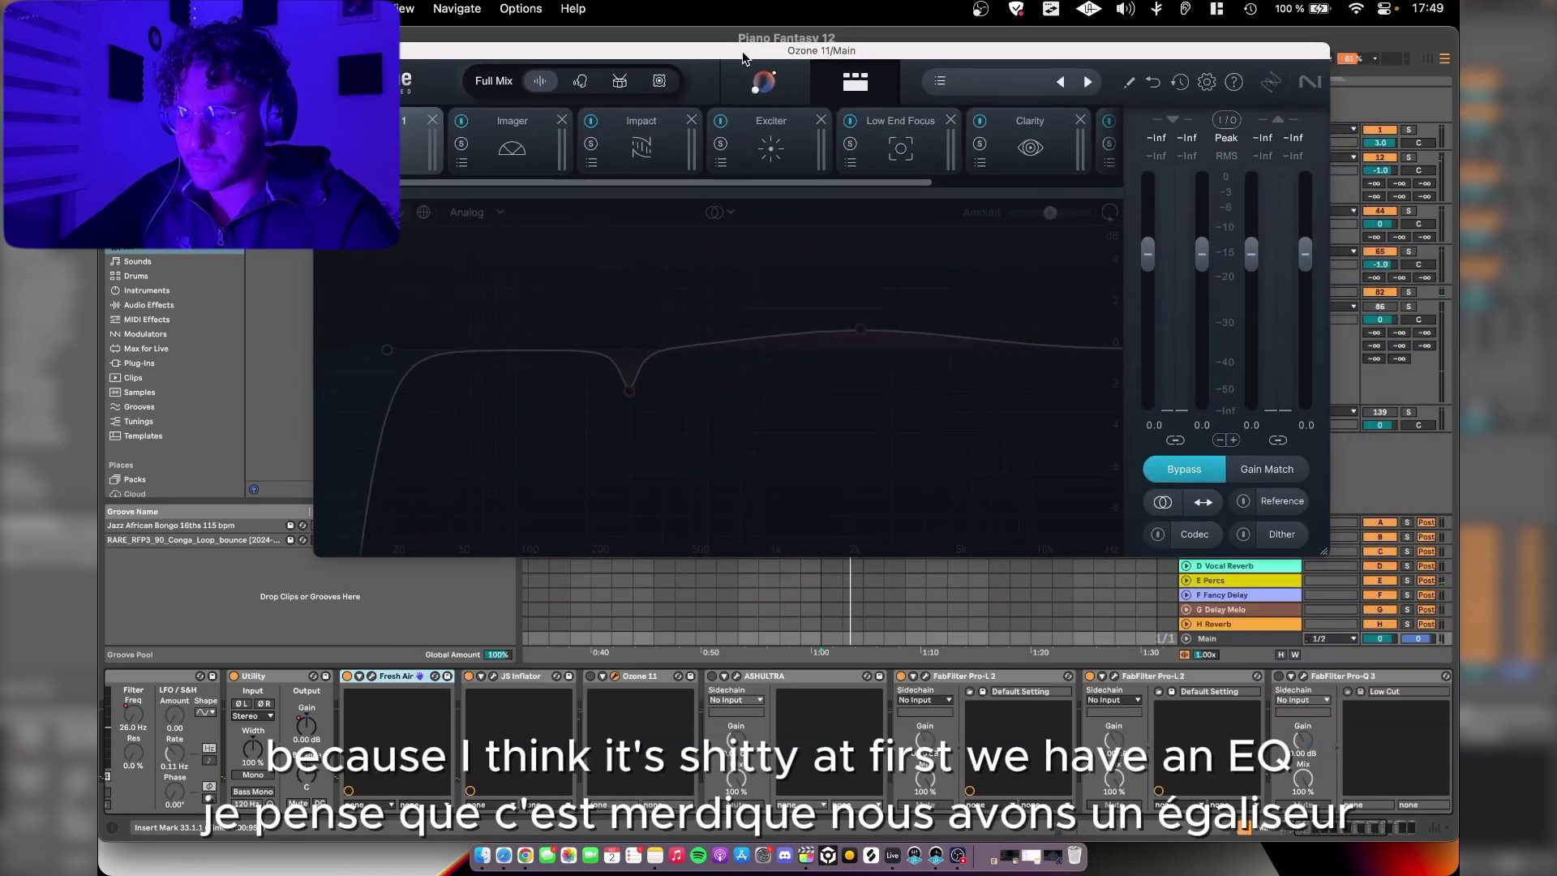
{"action": "left_click", "coordinate": [591, 676]}
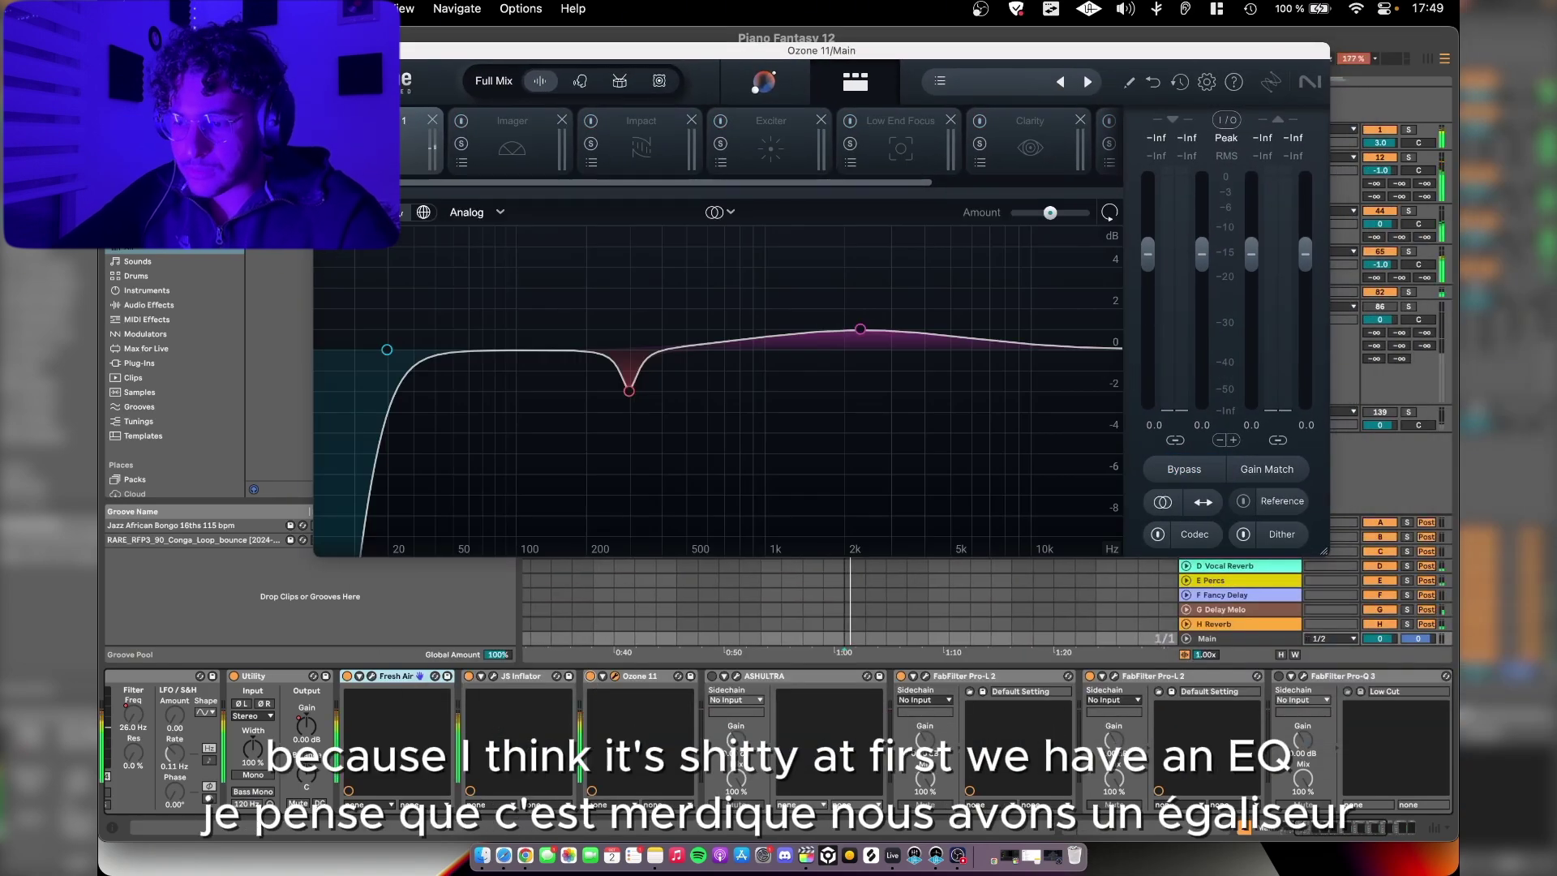
{"action": "key", "text": "space"}
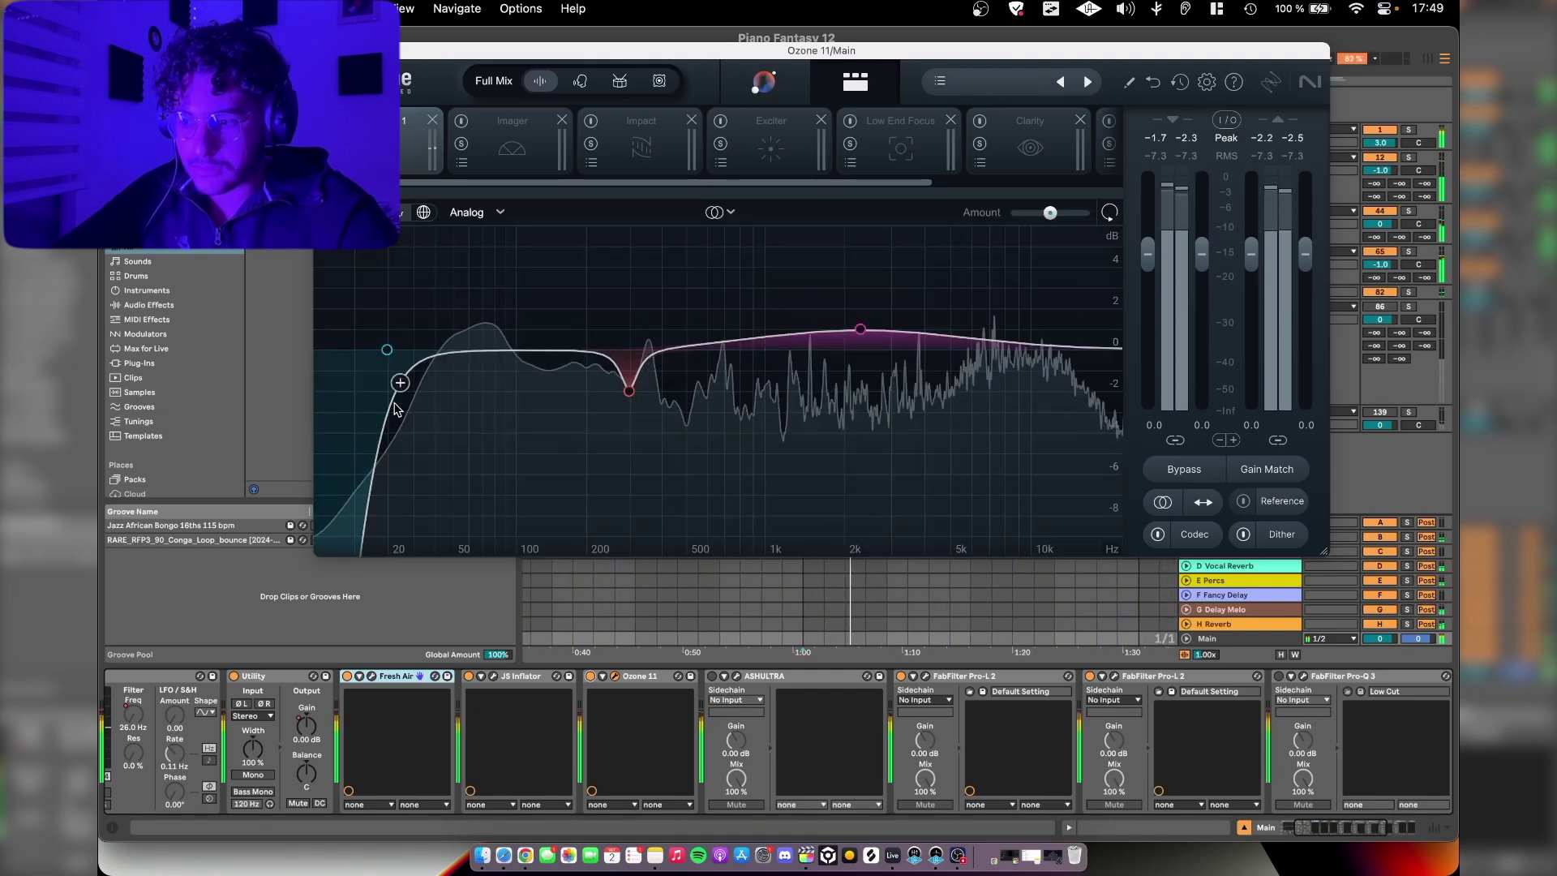
Step: Examine Ozone's equalizer high-pass, low-mid cut and 2 kHz boost, soloing the two bell bands in turn to hear them
{"action": "mouse_move", "coordinate": [386, 349]}
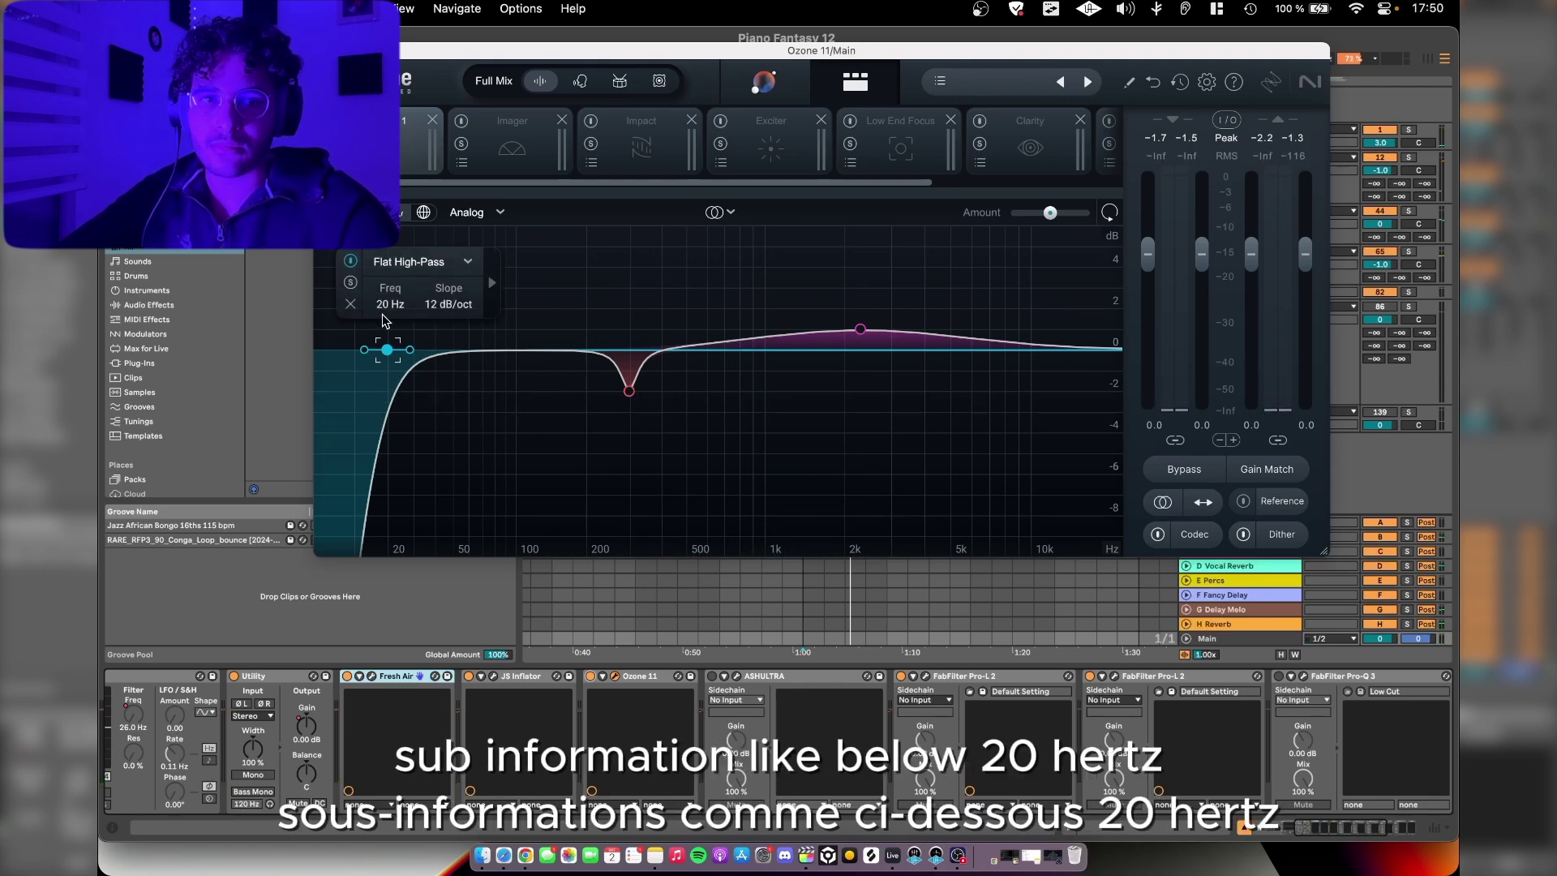
{"action": "left_click", "coordinate": [561, 302]}
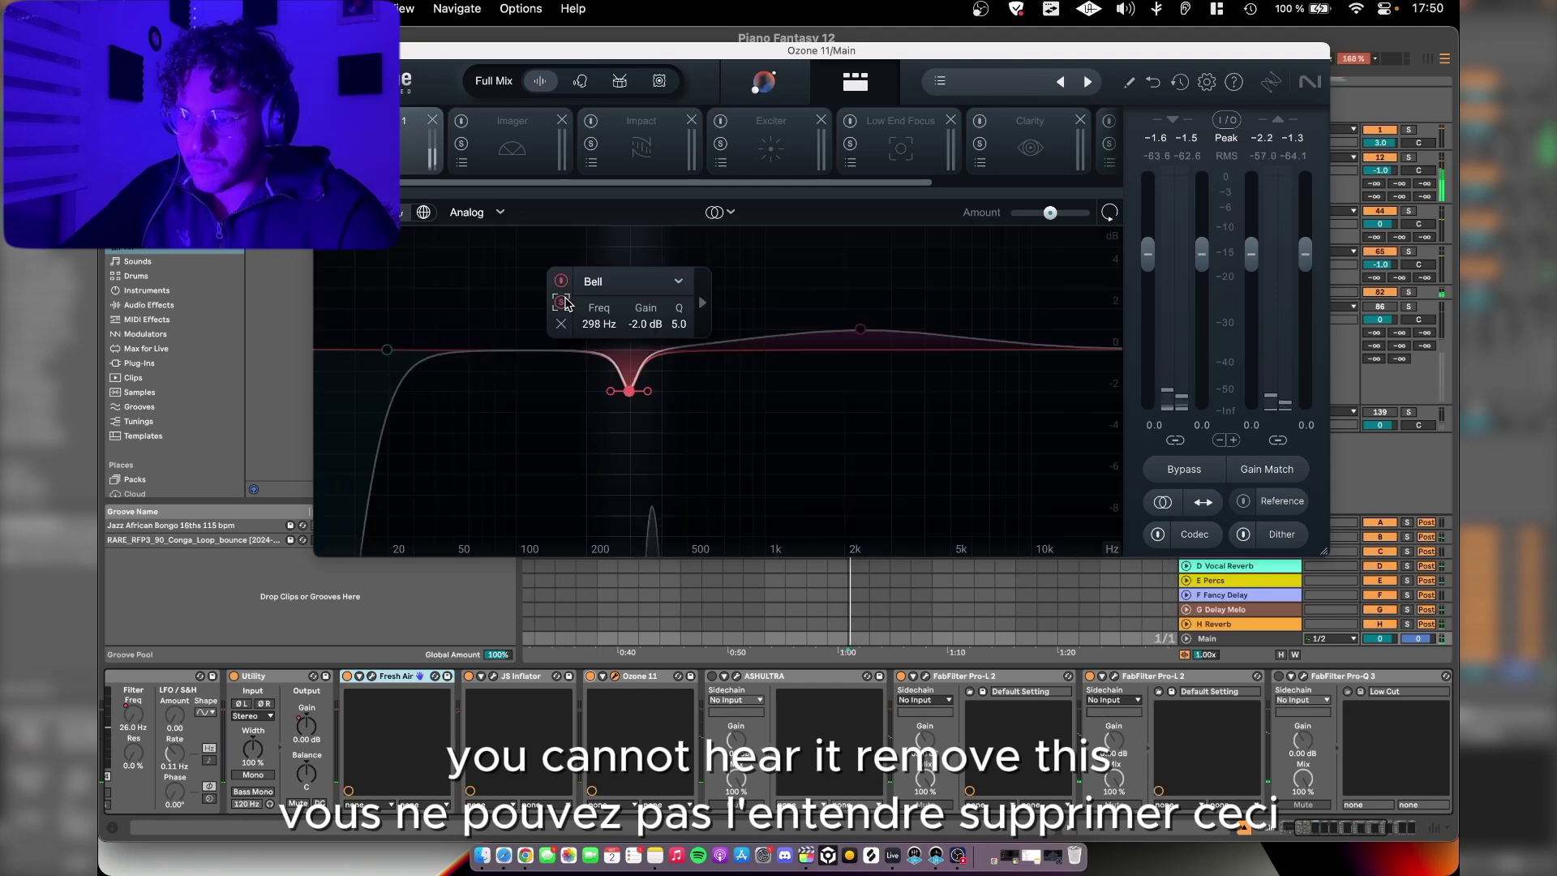
{"action": "left_click", "coordinate": [561, 302]}
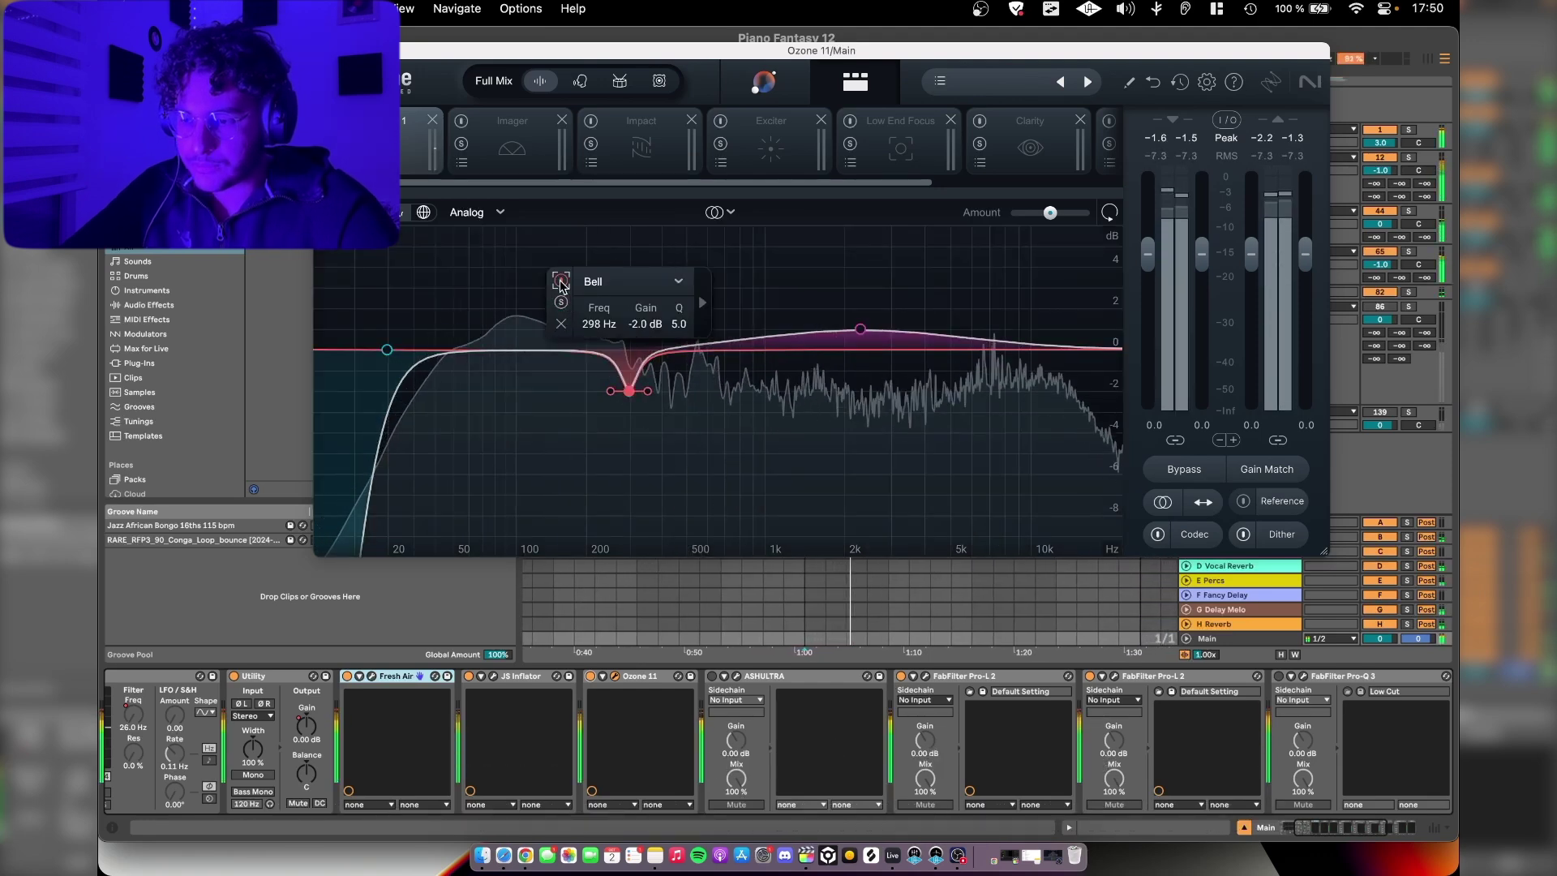
{"action": "left_click", "coordinate": [860, 329]}
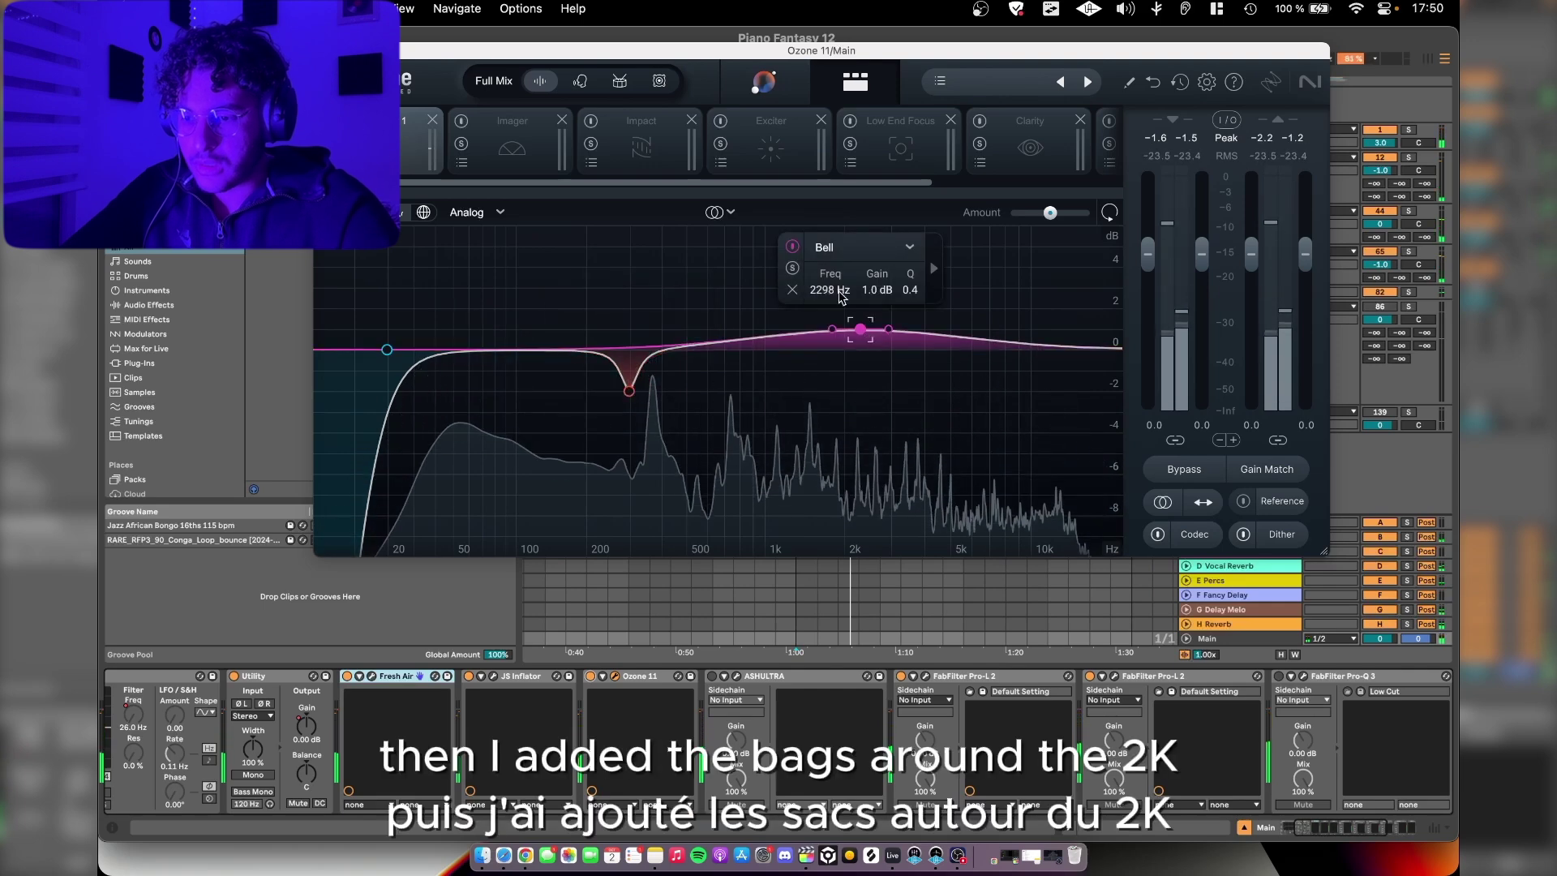
{"action": "left_click", "coordinate": [791, 268]}
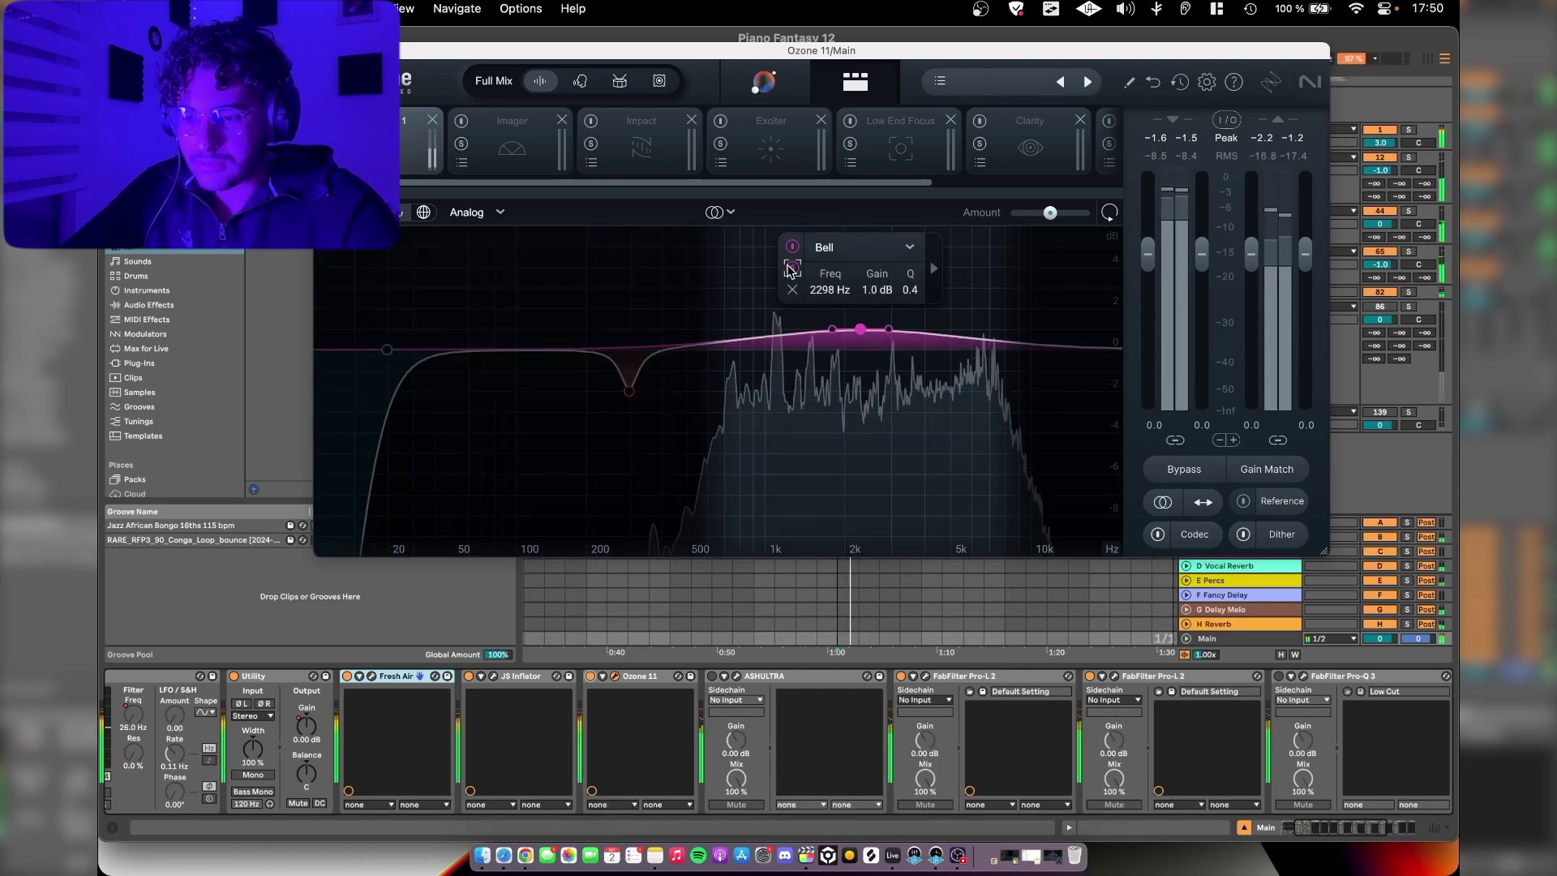
{"action": "left_click", "coordinate": [792, 268]}
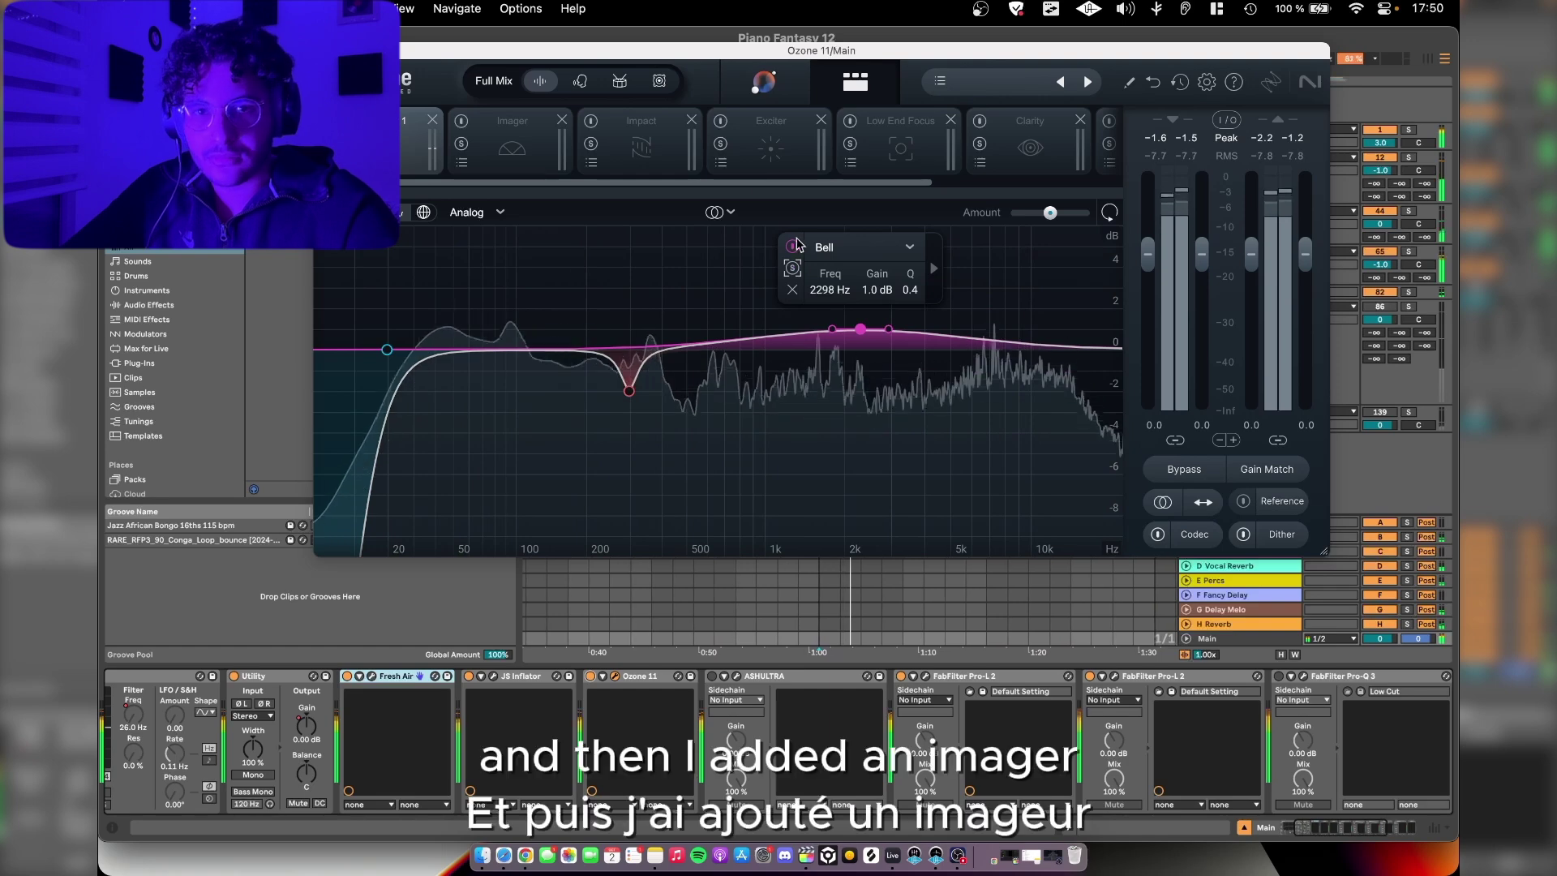
Step: Enable Ozone's Imager and Impact modules, and play the song to hear each one's multiband processing
{"action": "left_click", "coordinate": [466, 120]}
{"action": "left_click", "coordinate": [461, 122]}
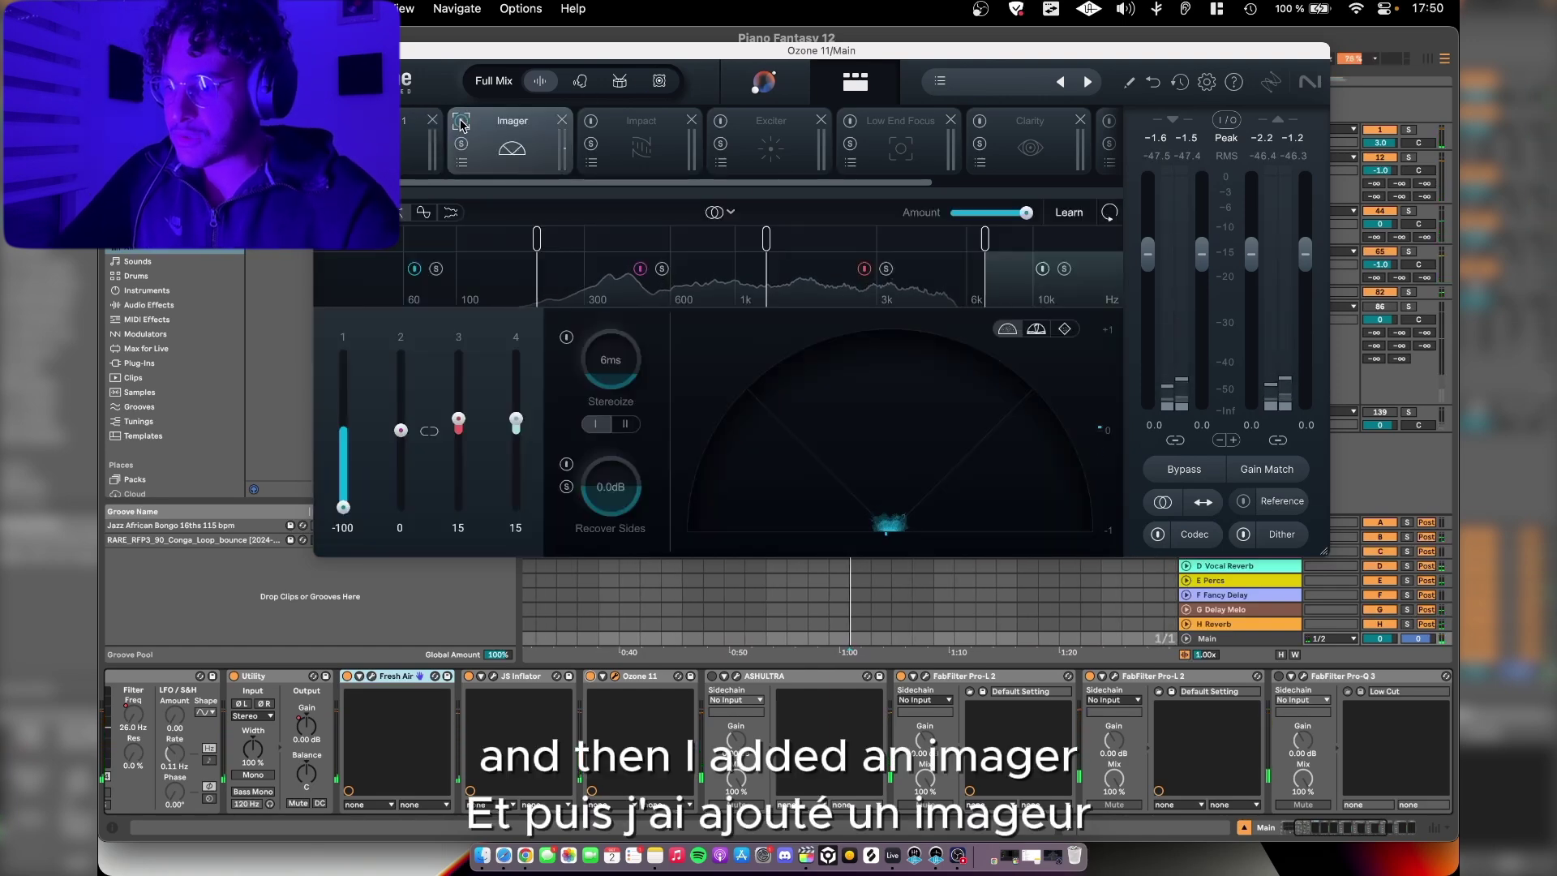
{"action": "key", "text": "space"}
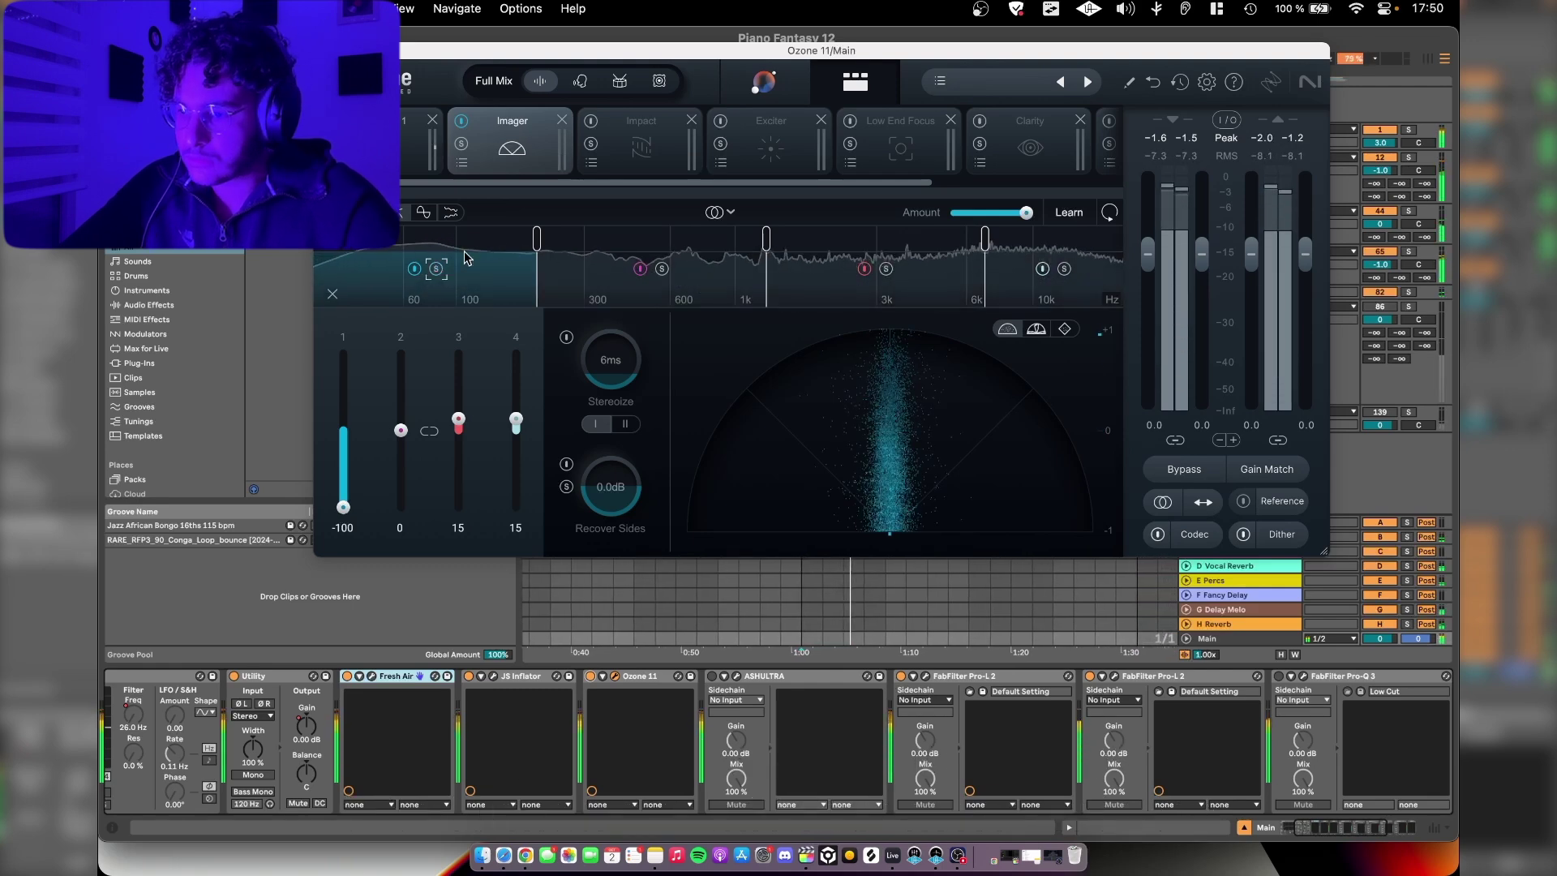
{"action": "left_click", "coordinate": [685, 152]}
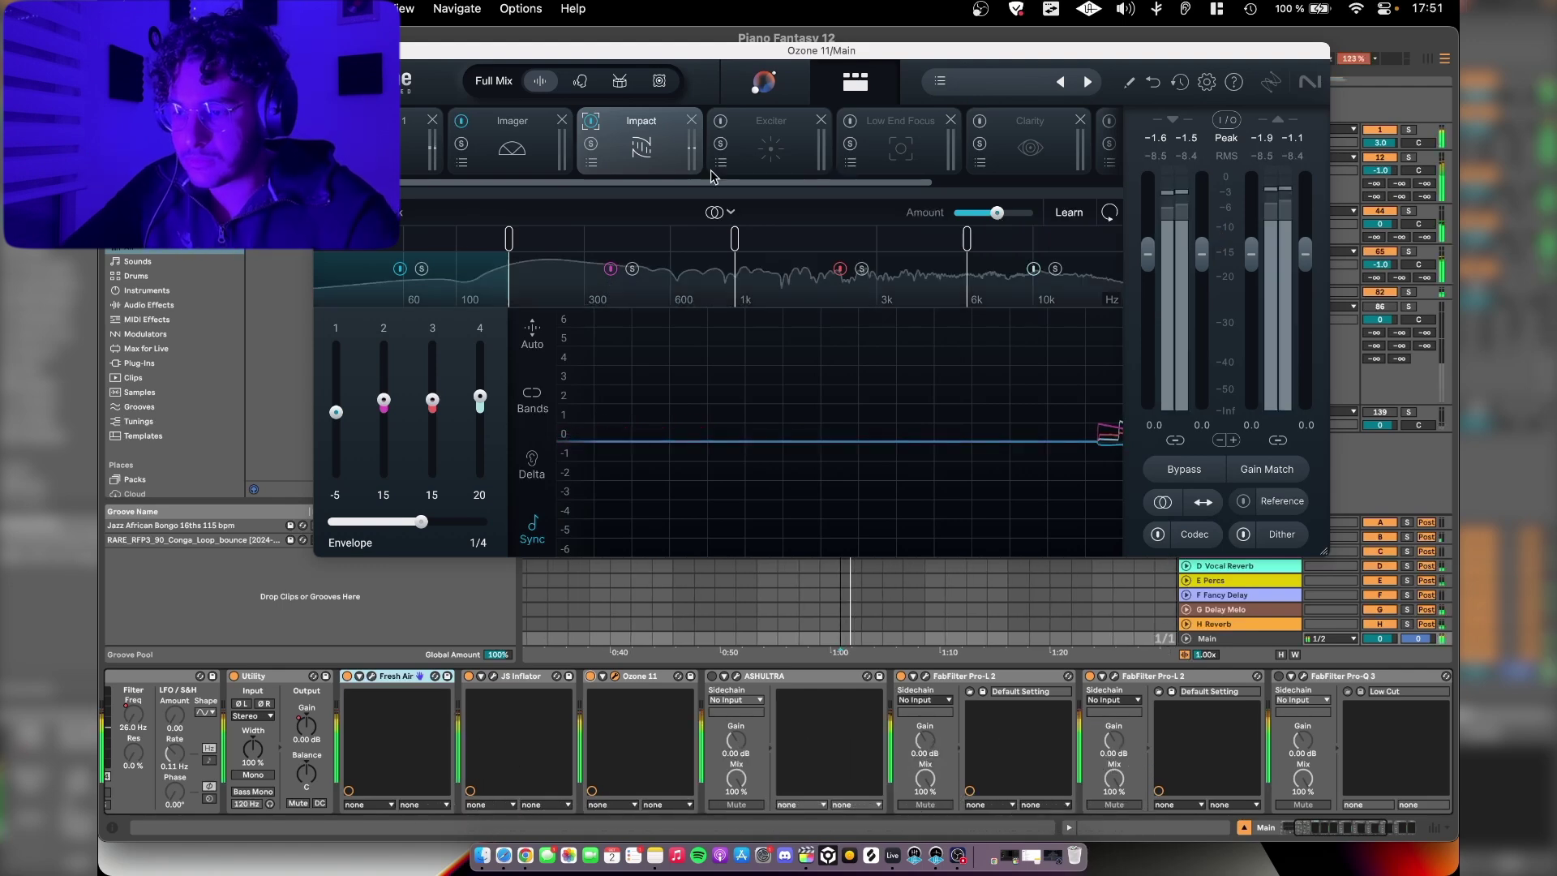
Step: Enable Ozone's Exciter module and compare the saturation by switching it off and on again
{"action": "left_click", "coordinate": [746, 132]}
{"action": "left_click", "coordinate": [719, 121]}
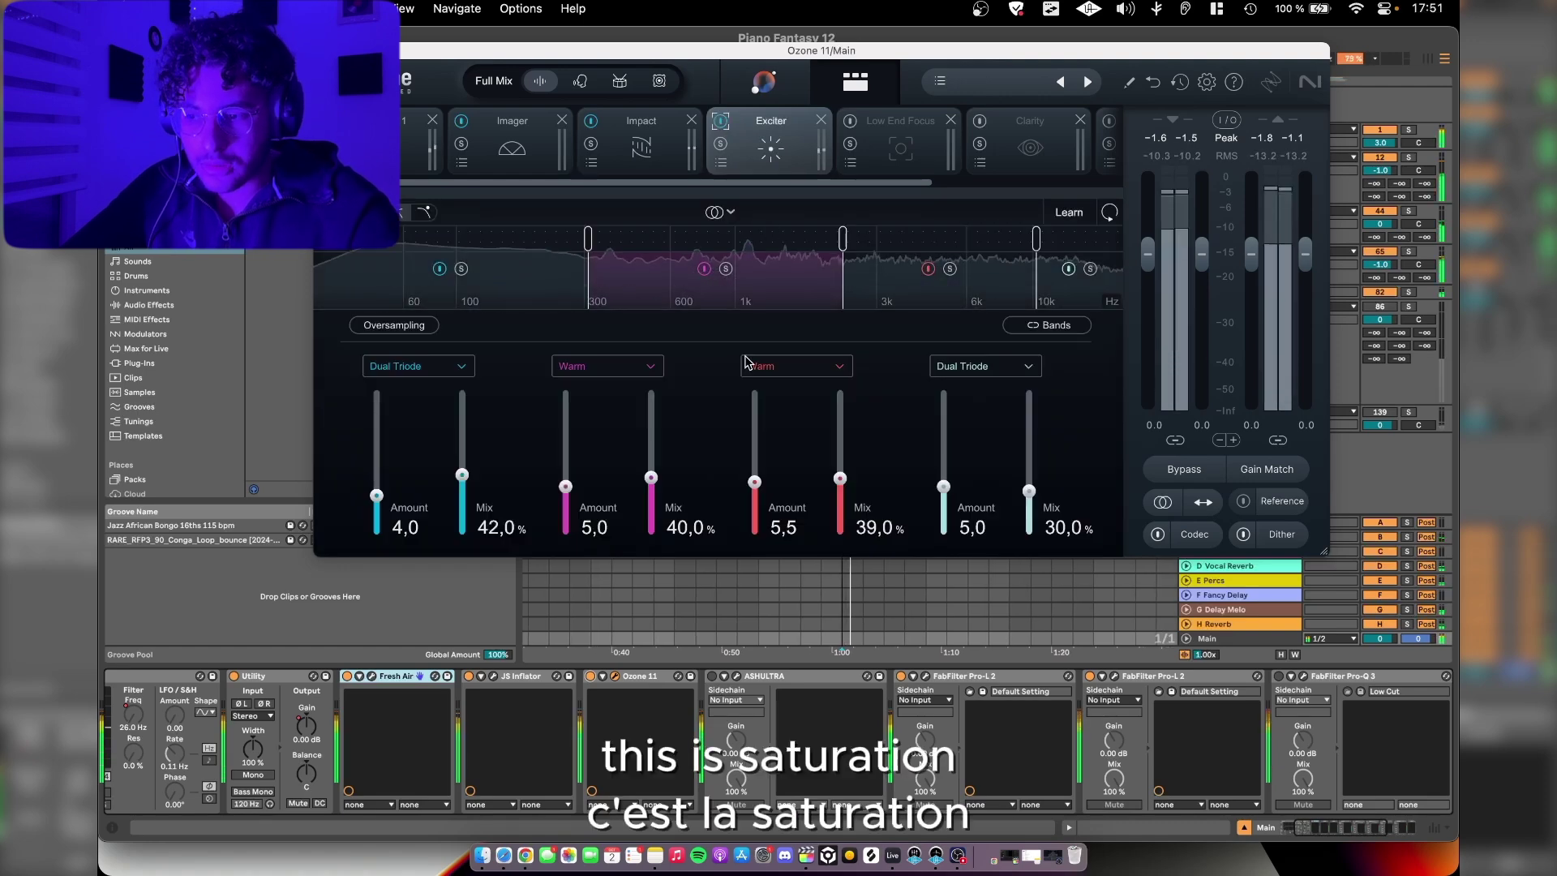
{"action": "left_click", "coordinate": [721, 121]}
{"action": "left_click", "coordinate": [721, 122]}
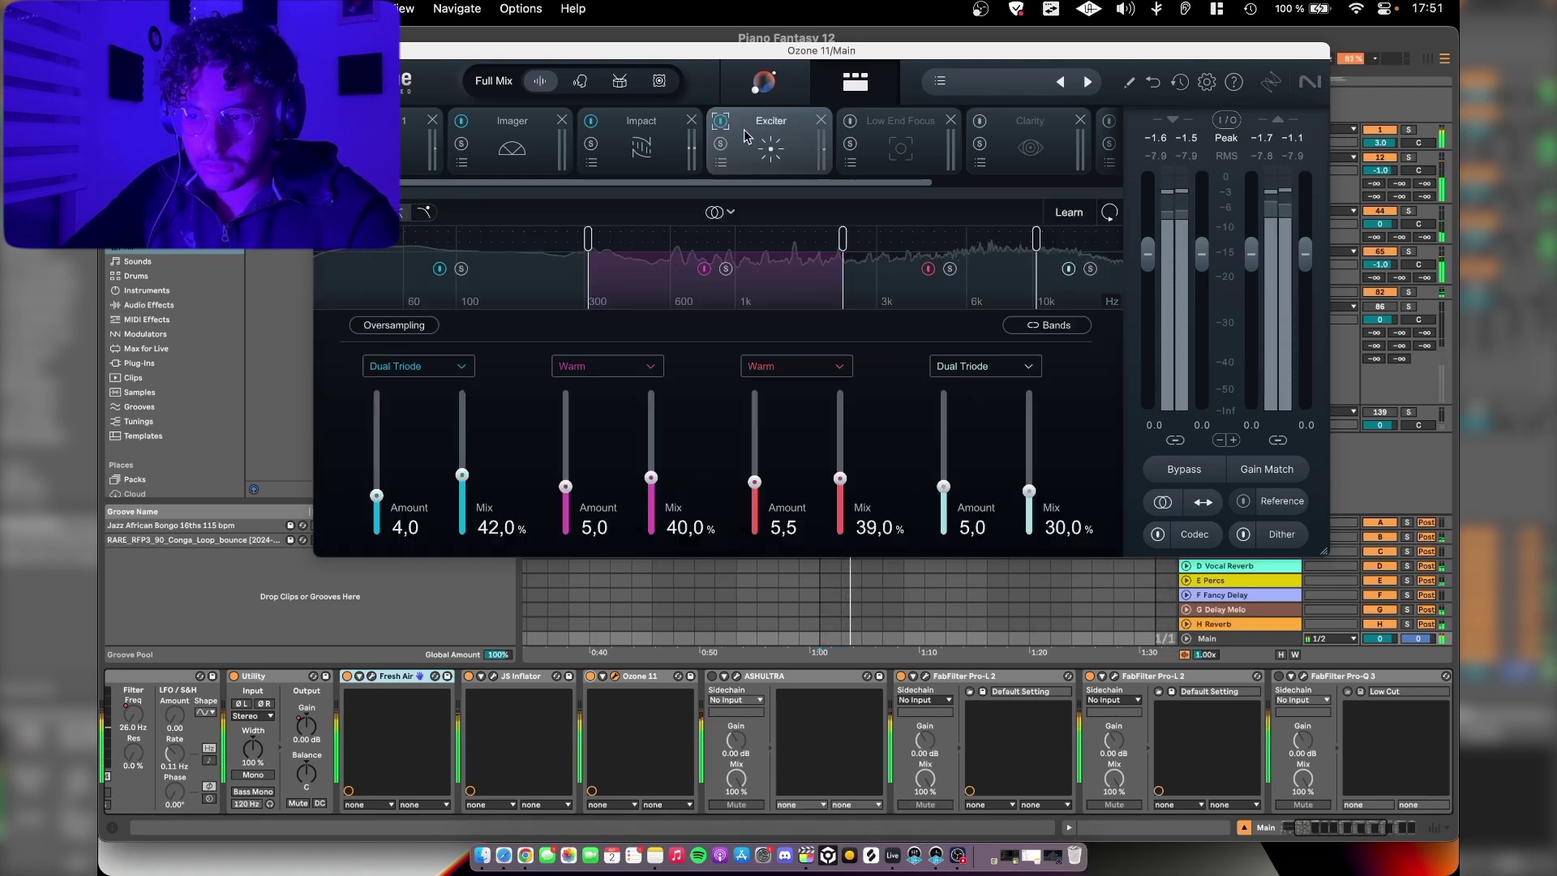
Step: Enable Ozone's Low End Focus module and play the song to hear its Punchy low-end processing
{"action": "scroll", "coordinate": [730, 138], "scroll_direction": "right", "scroll_amount": 3}
{"action": "left_click", "coordinate": [766, 144]}
{"action": "left_click", "coordinate": [692, 122]}
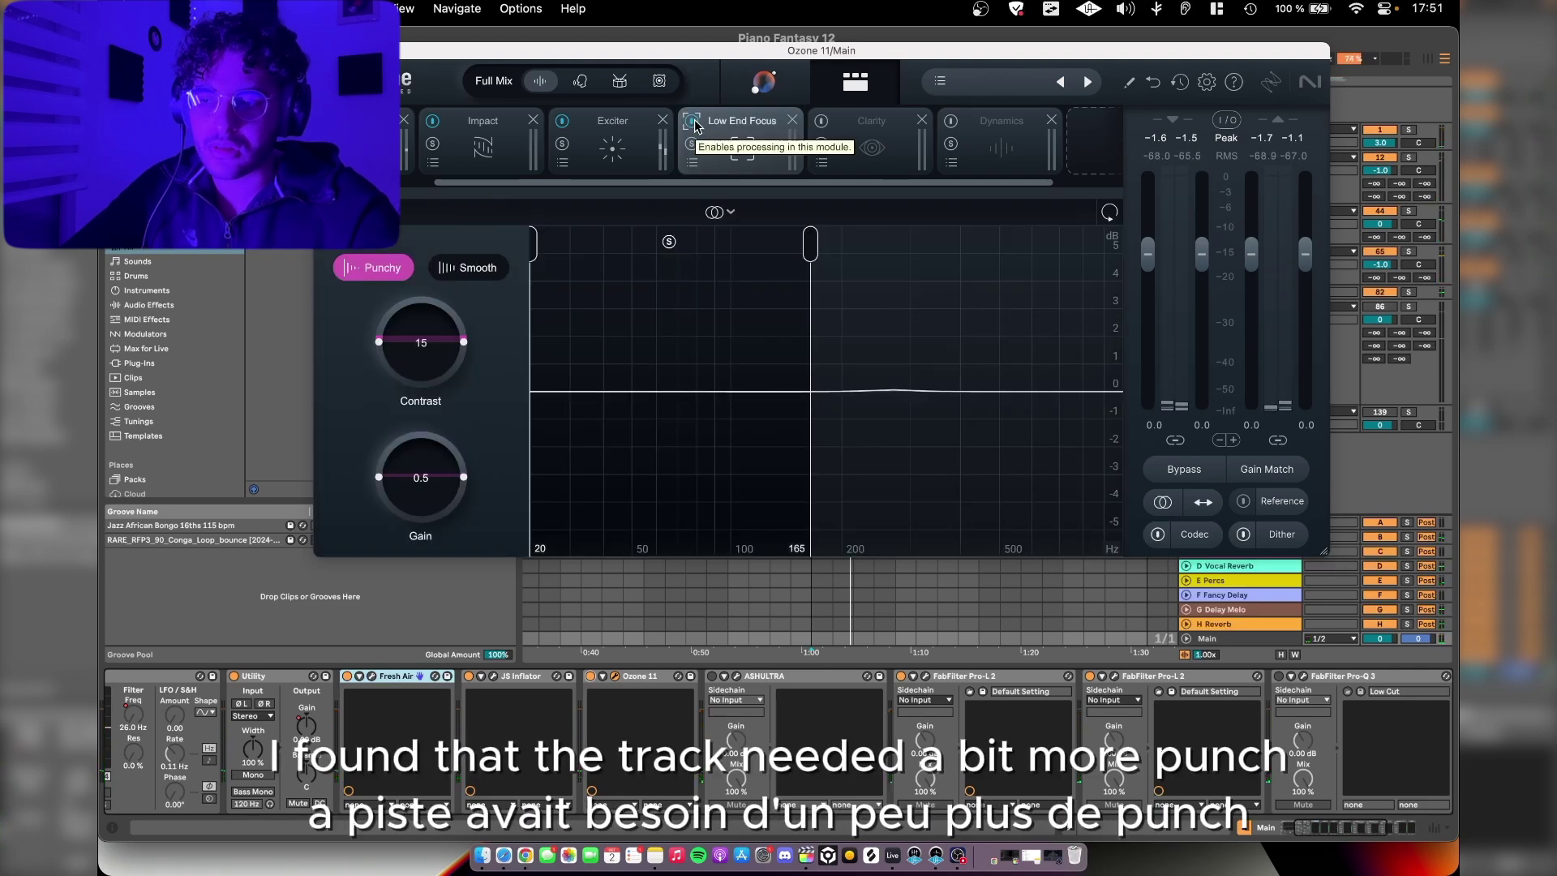
{"action": "key", "text": "space"}
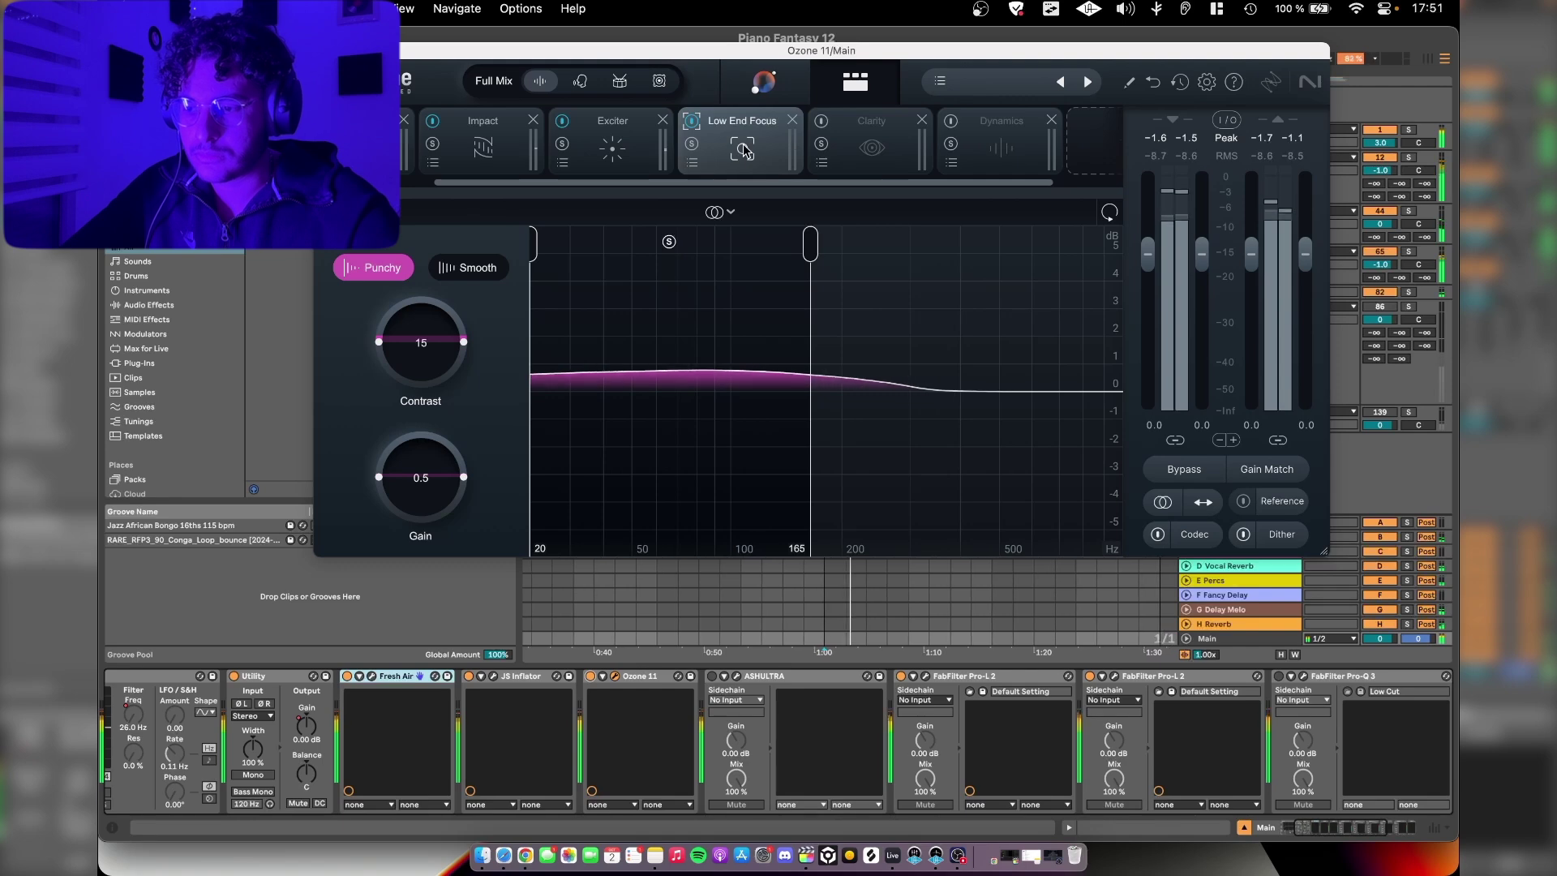
Step: Enable Ozone's Clarity module and play the song to hear its effect
{"action": "scroll", "coordinate": [745, 151], "scroll_direction": "right", "scroll_amount": 2}
{"action": "left_click", "coordinate": [762, 138]}
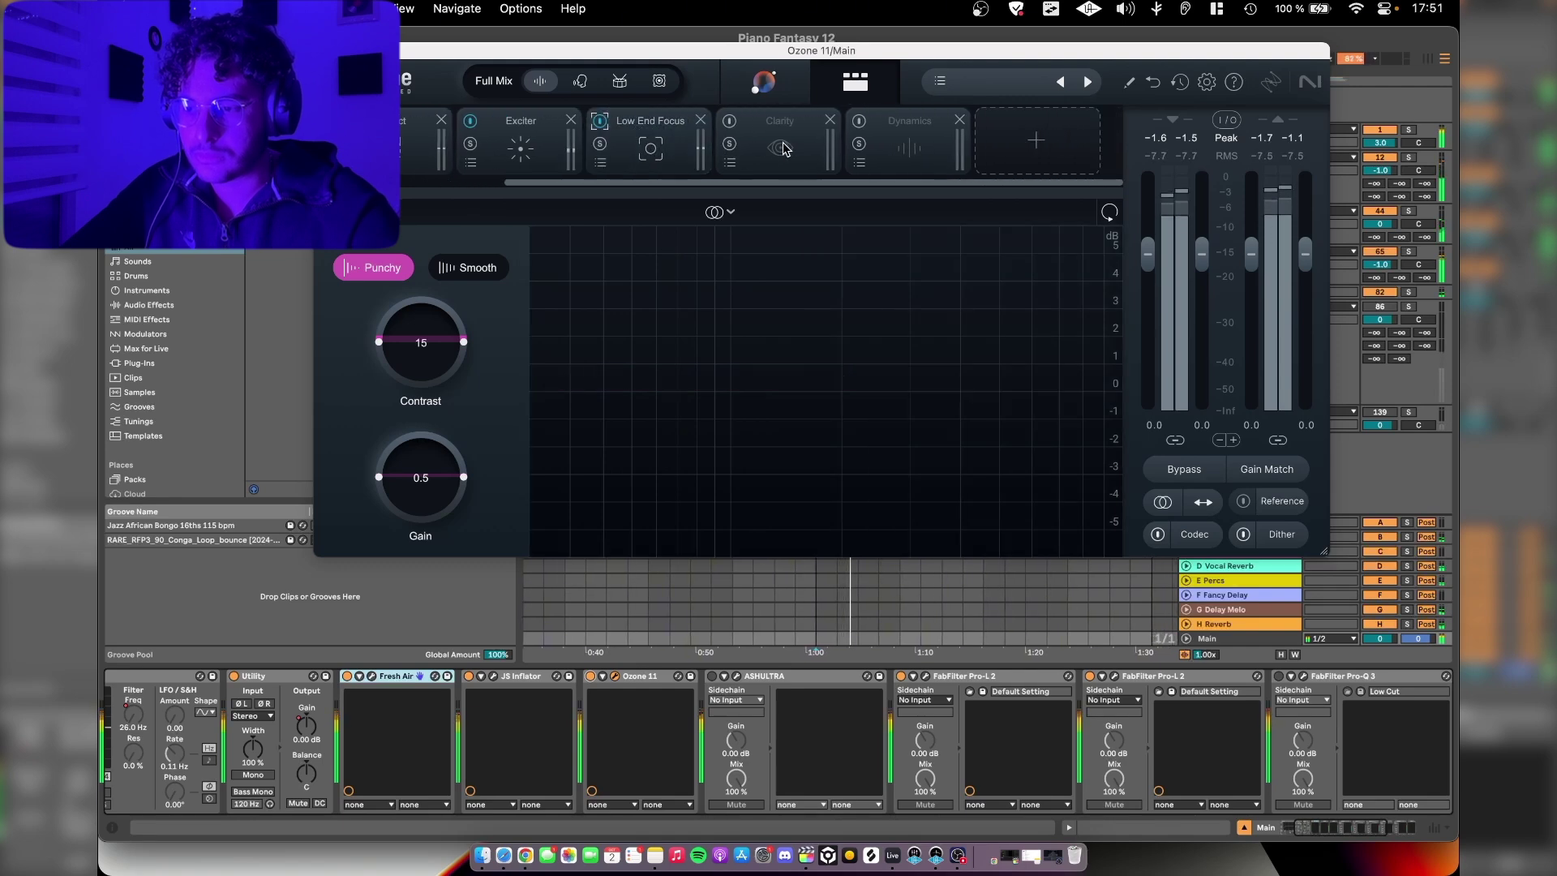
{"action": "left_click", "coordinate": [728, 123]}
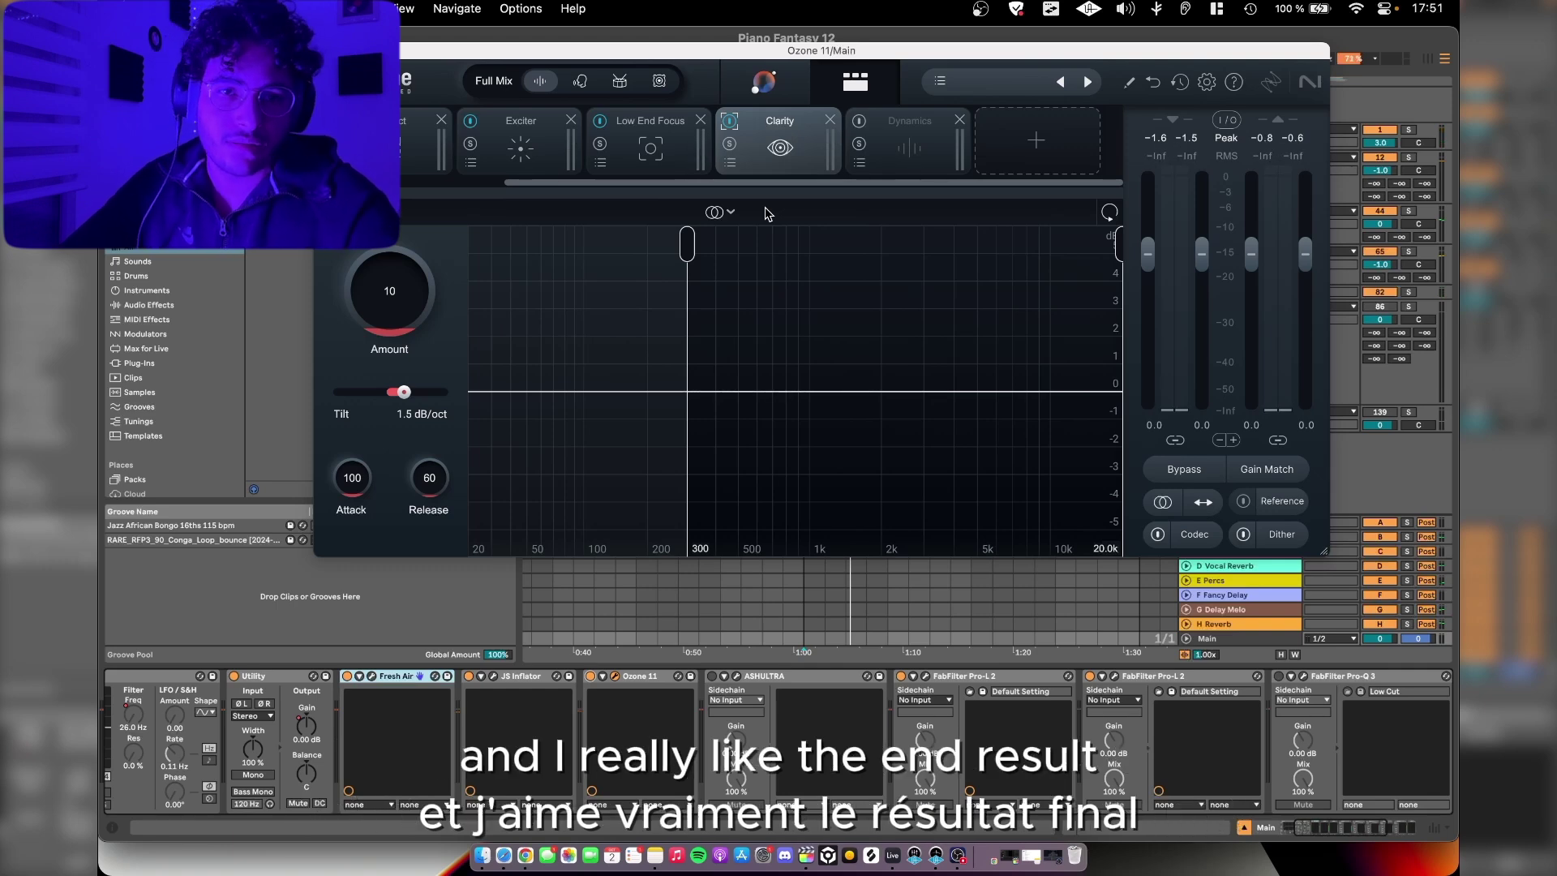
{"action": "key", "text": "space"}
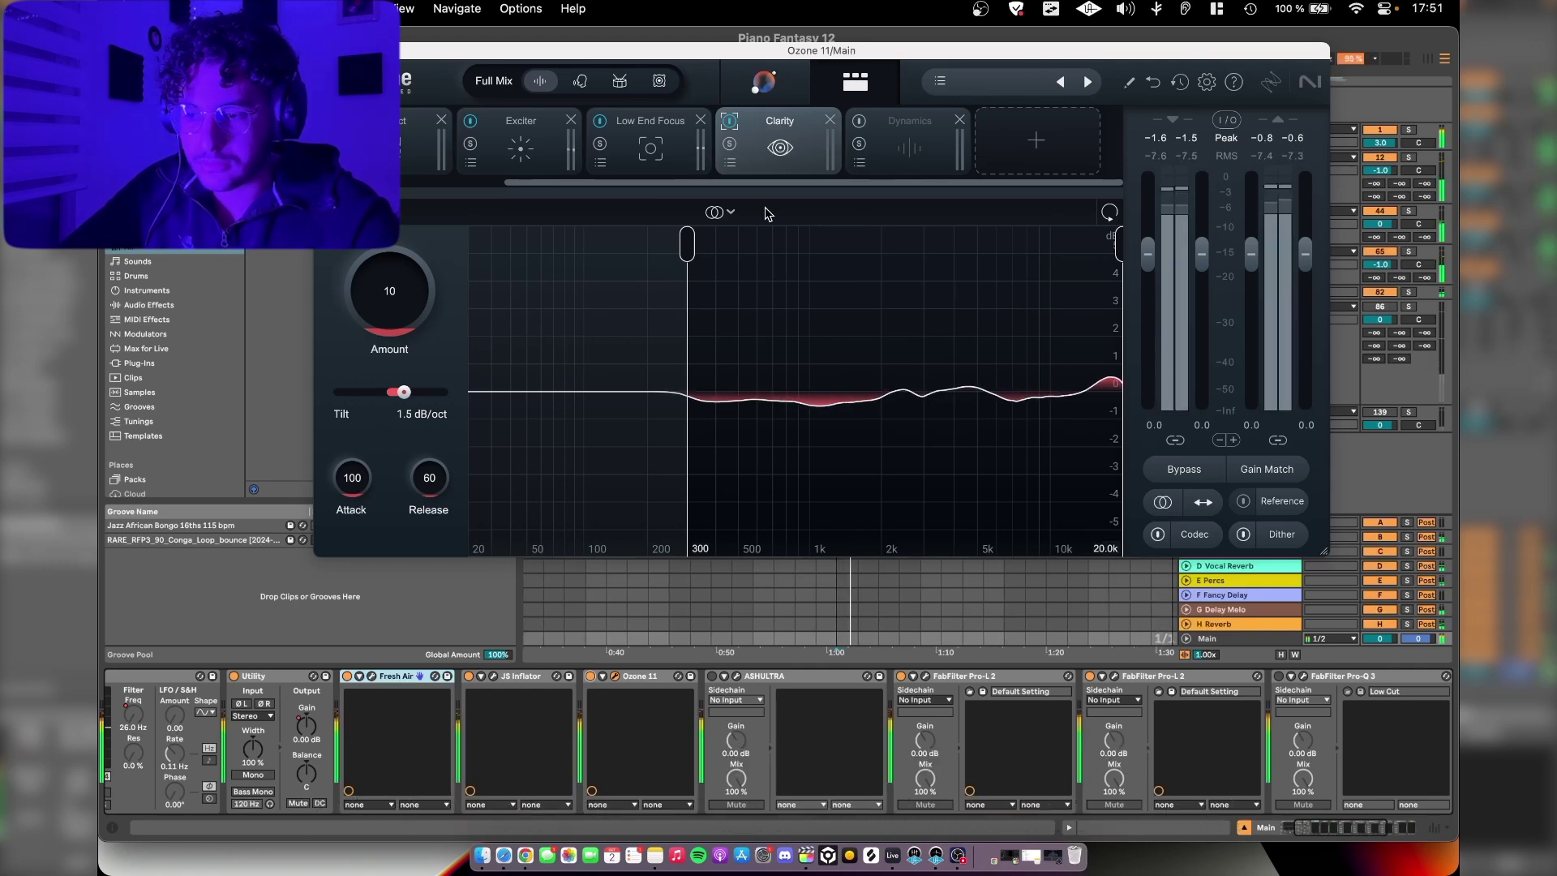
Step: Enable Ozone's Dynamics module and show the compressor settings of the lowest band and the highest band
{"action": "left_click", "coordinate": [924, 154]}
{"action": "left_click", "coordinate": [924, 157]}
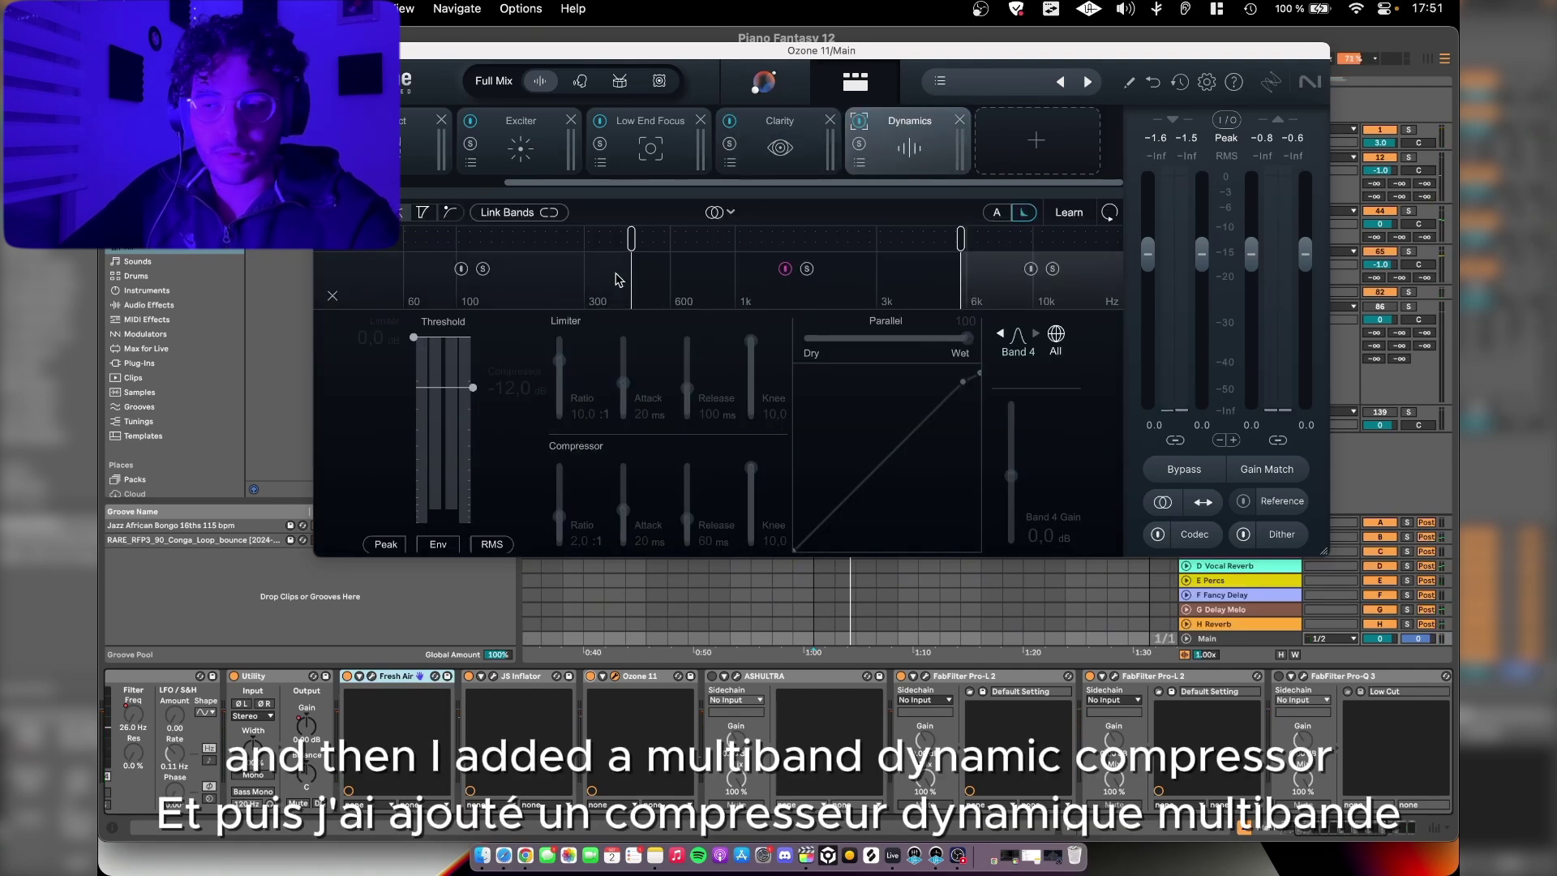
{"action": "left_click", "coordinate": [568, 281]}
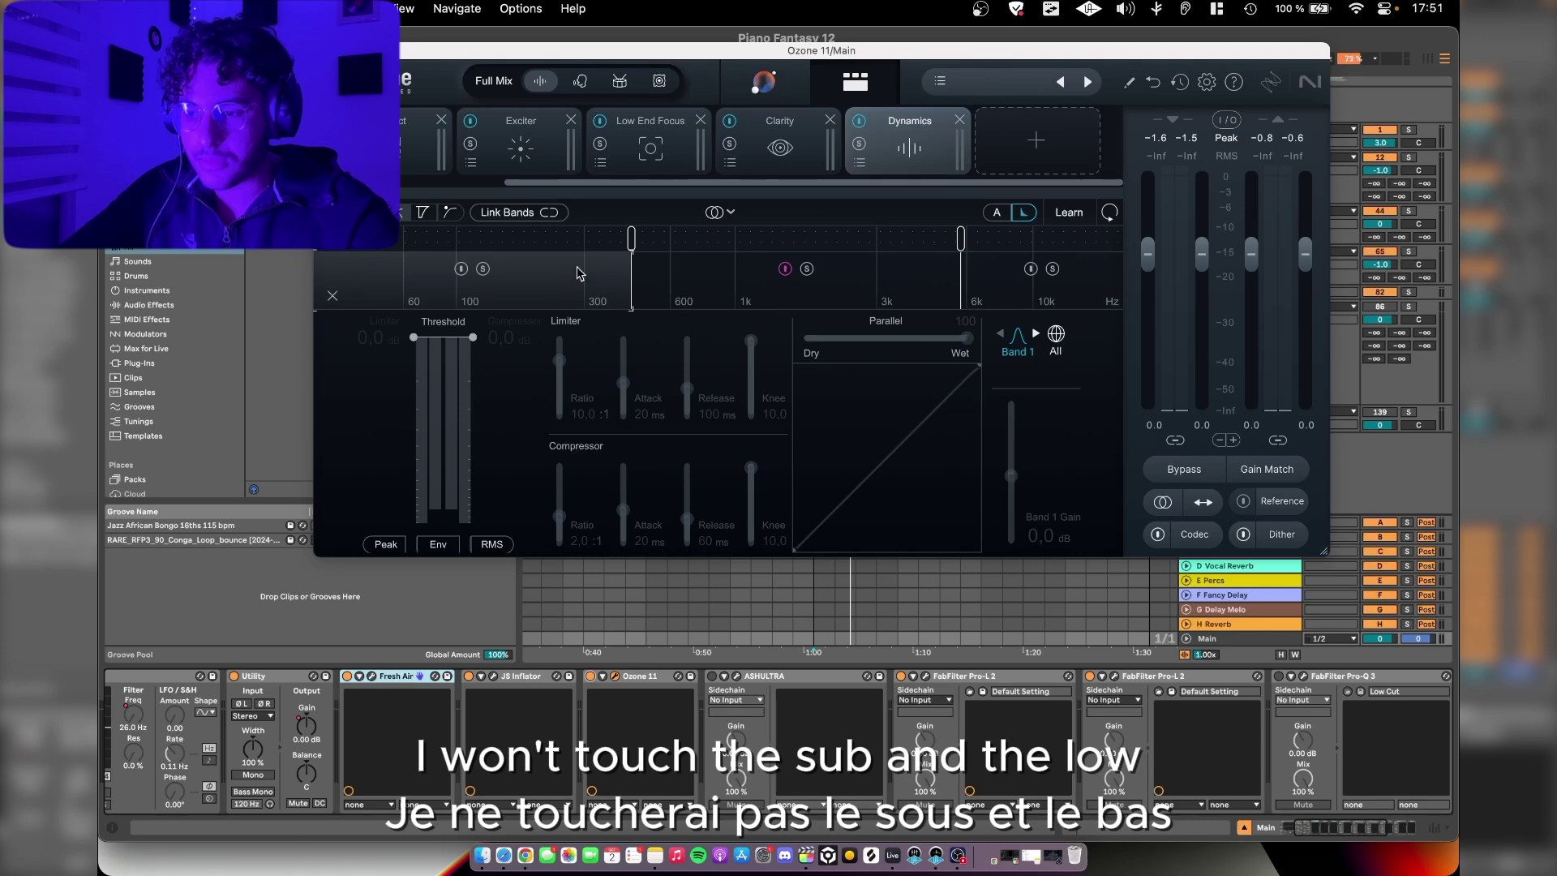
{"action": "left_click", "coordinate": [1035, 300]}
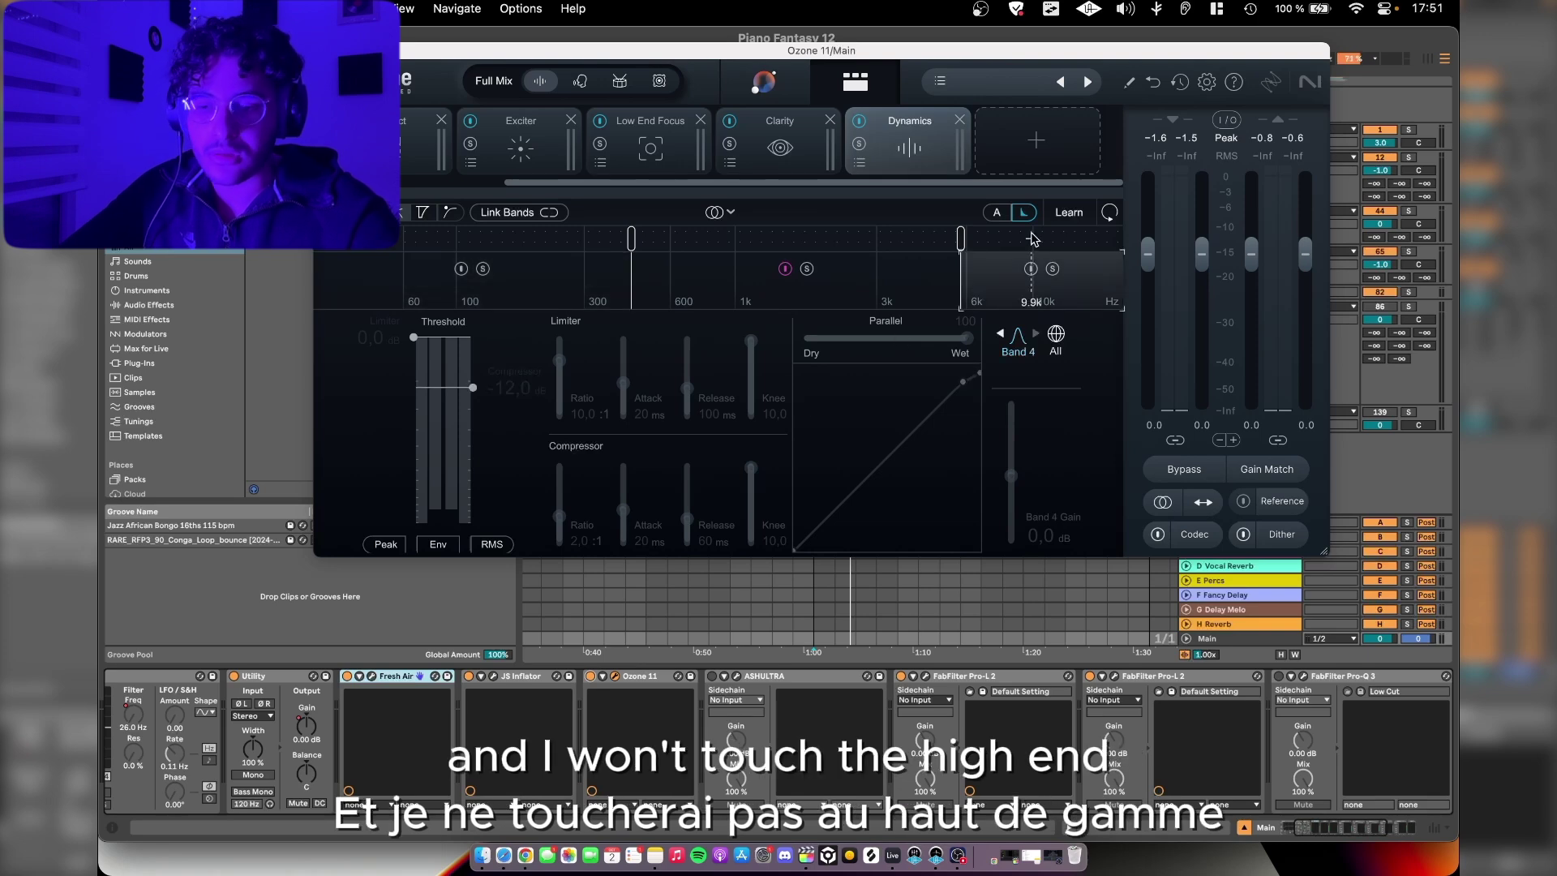
Step: Show the compressor settings of Dynamics Band 2 and compare the song with the Dynamics module switched off and on
{"action": "left_click", "coordinate": [857, 274]}
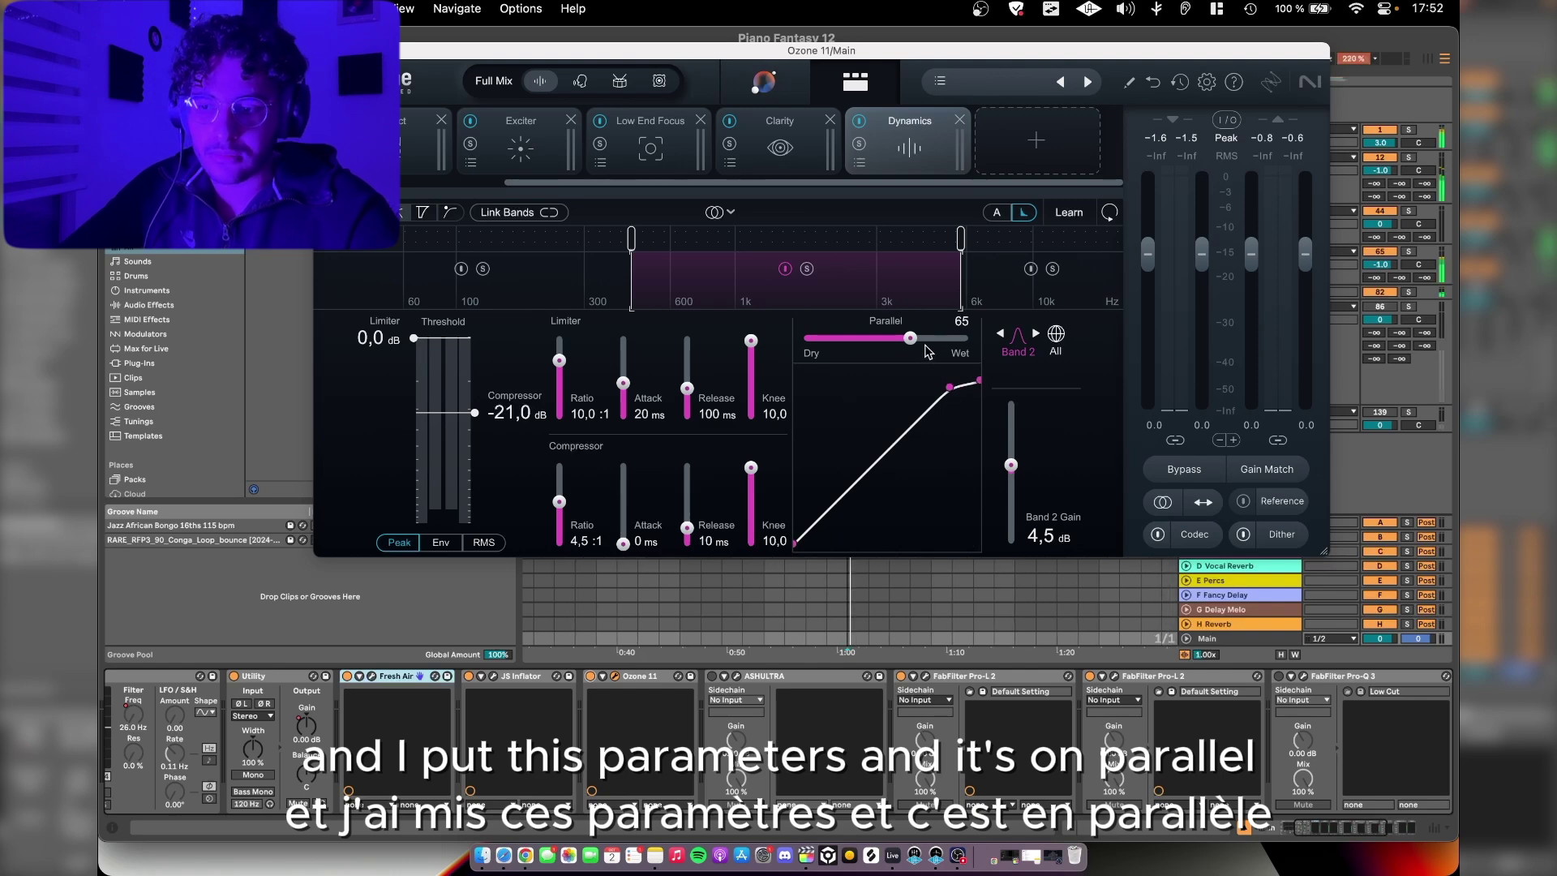
{"action": "left_click", "coordinate": [860, 121]}
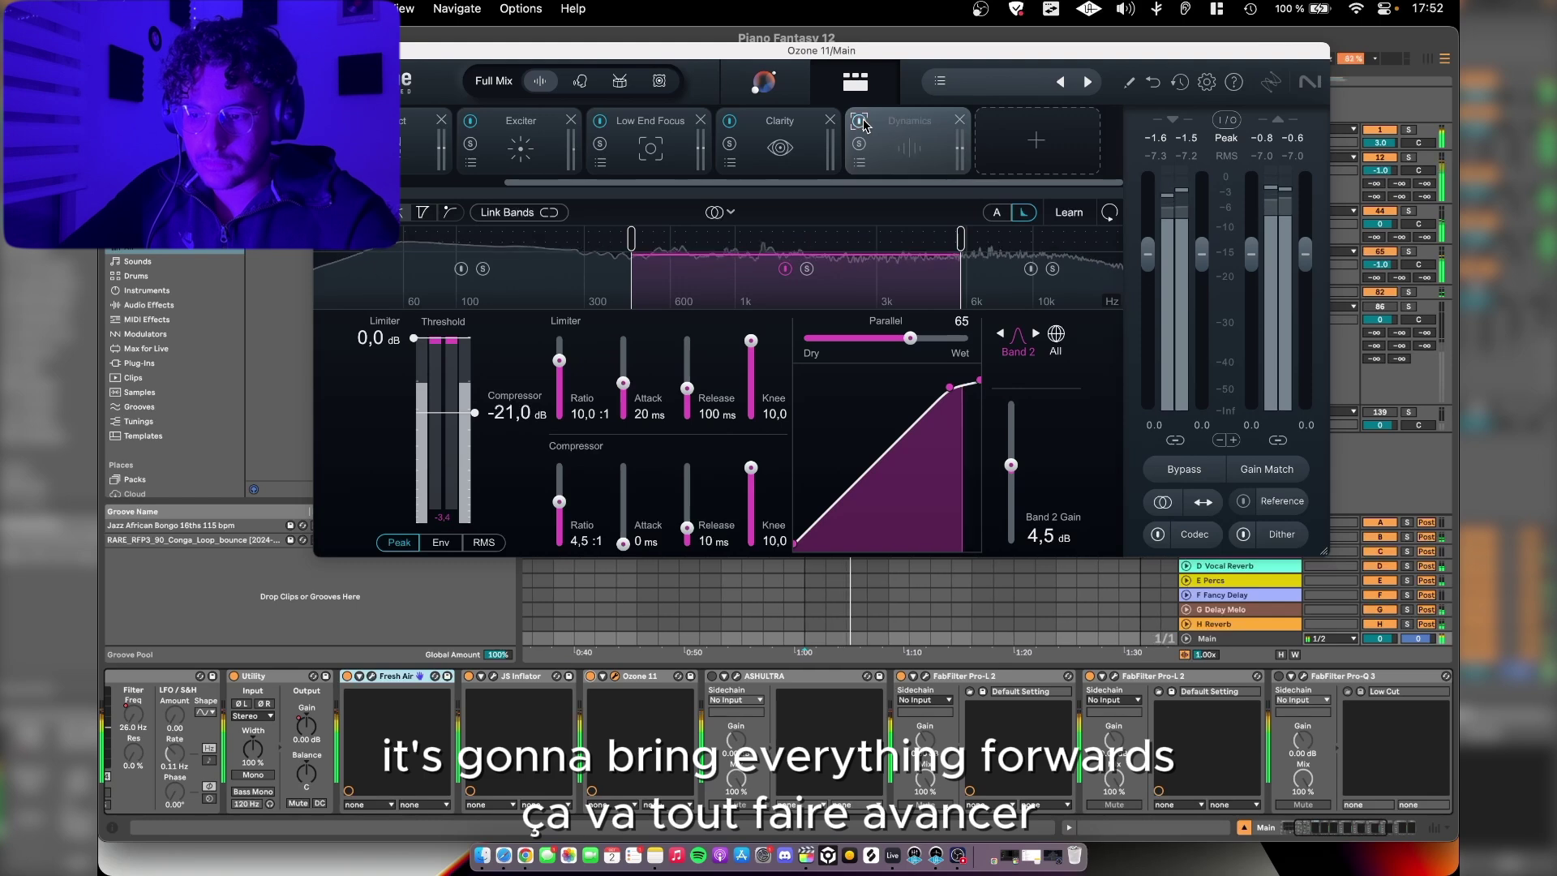
{"action": "left_click", "coordinate": [859, 121]}
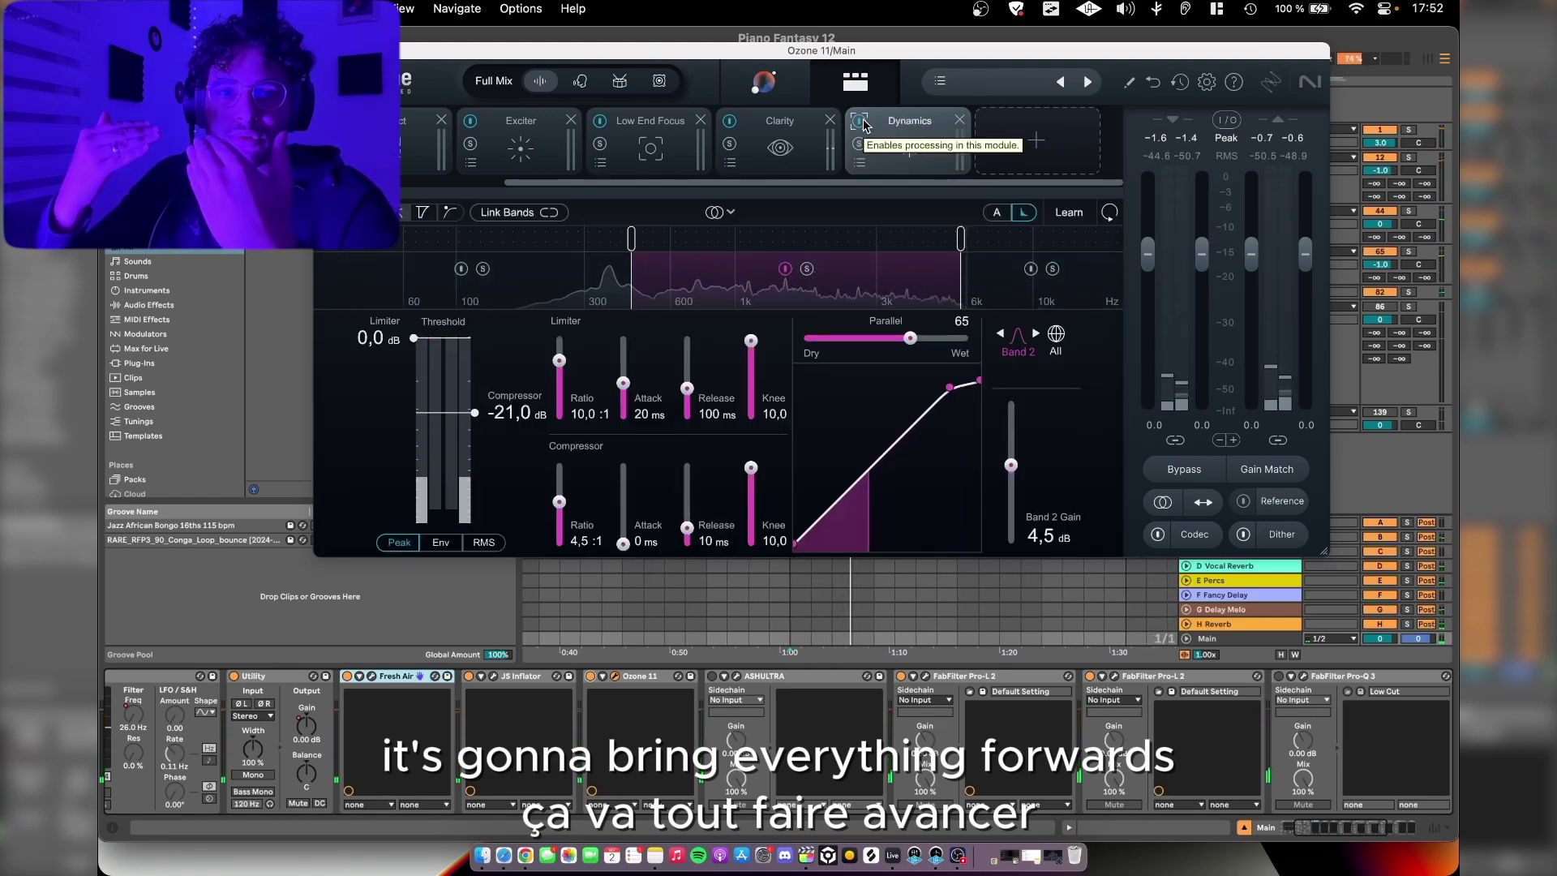
{"action": "key", "text": "space"}
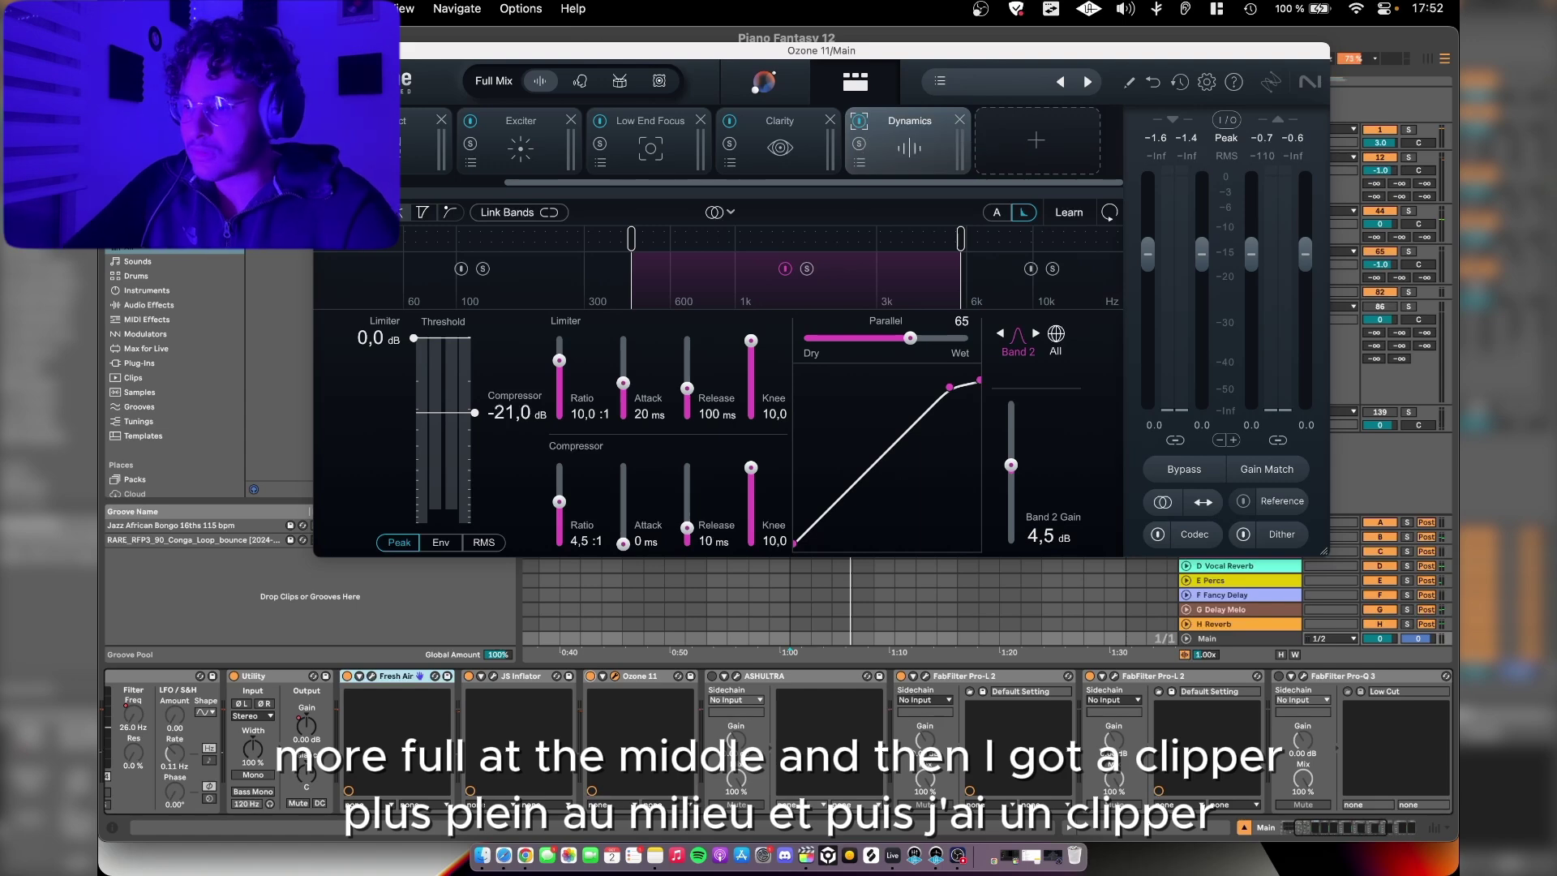
Step: Enable the ASHULTRA clipper on the master chain, open its window and play the song through it
{"action": "left_click", "coordinate": [712, 676]}
{"action": "left_click", "coordinate": [737, 677]}
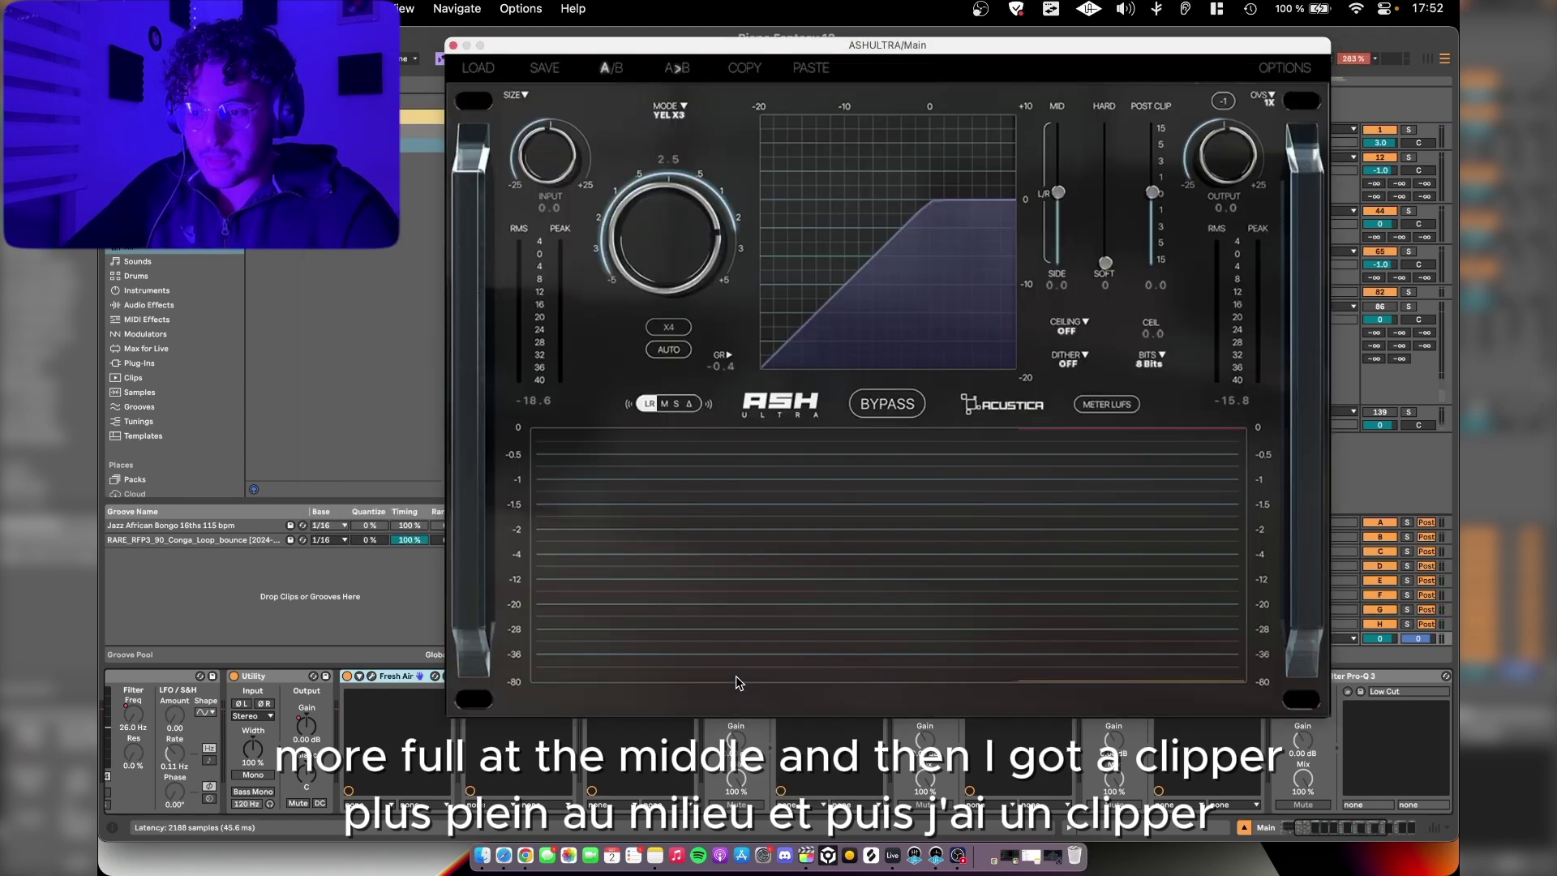
{"action": "key", "text": "space"}
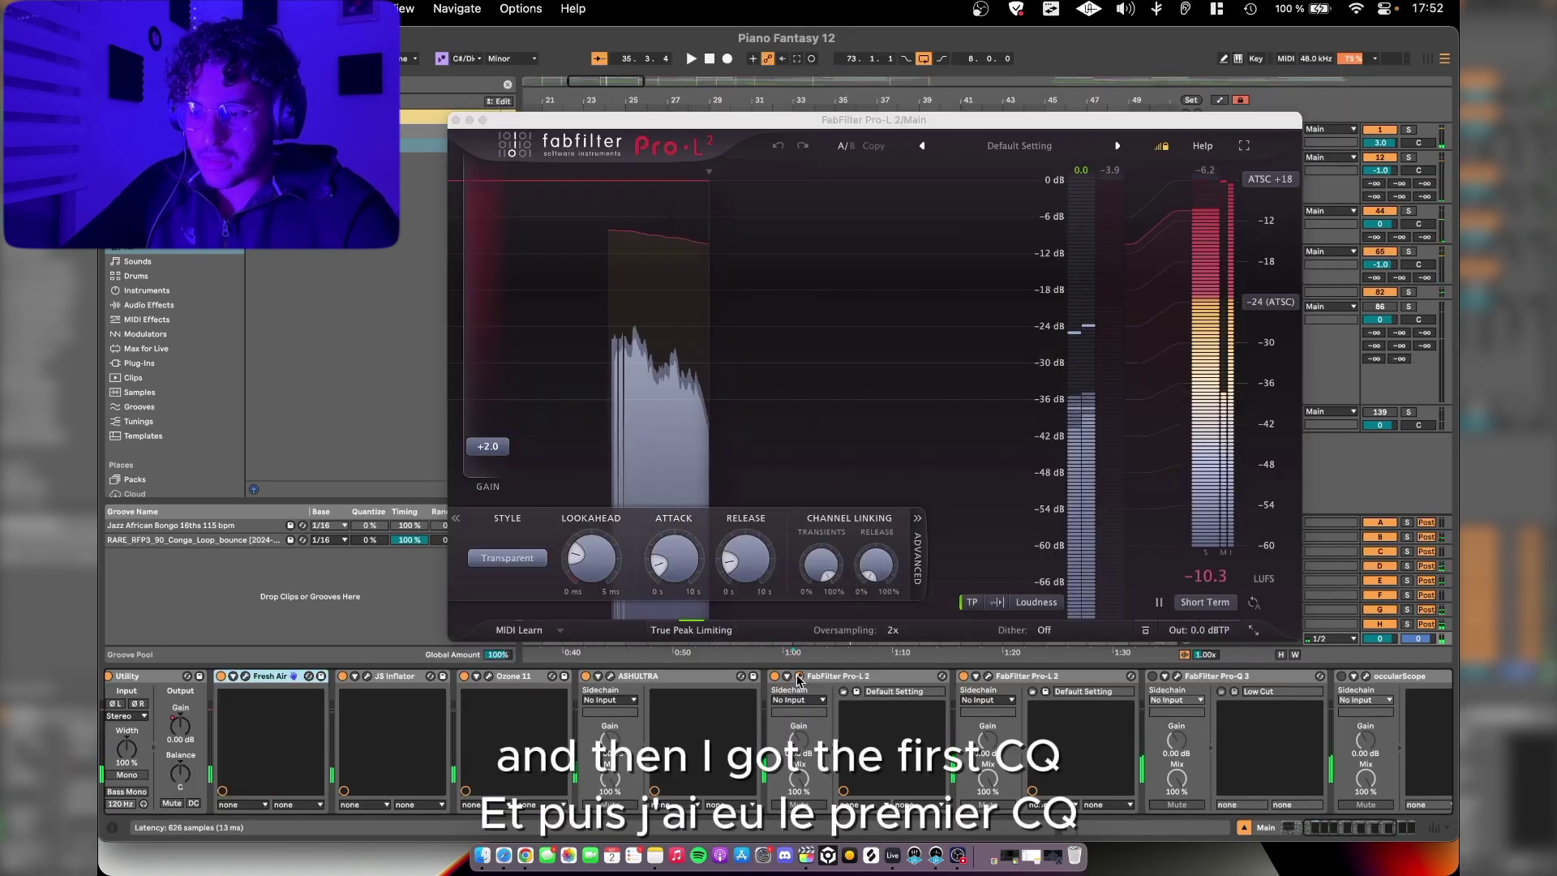
Step: Play the song through the two FabFilter Pro-L 2 limiters and examine their short-term loudness and the second one's output level and dithering
{"action": "key", "text": "space"}
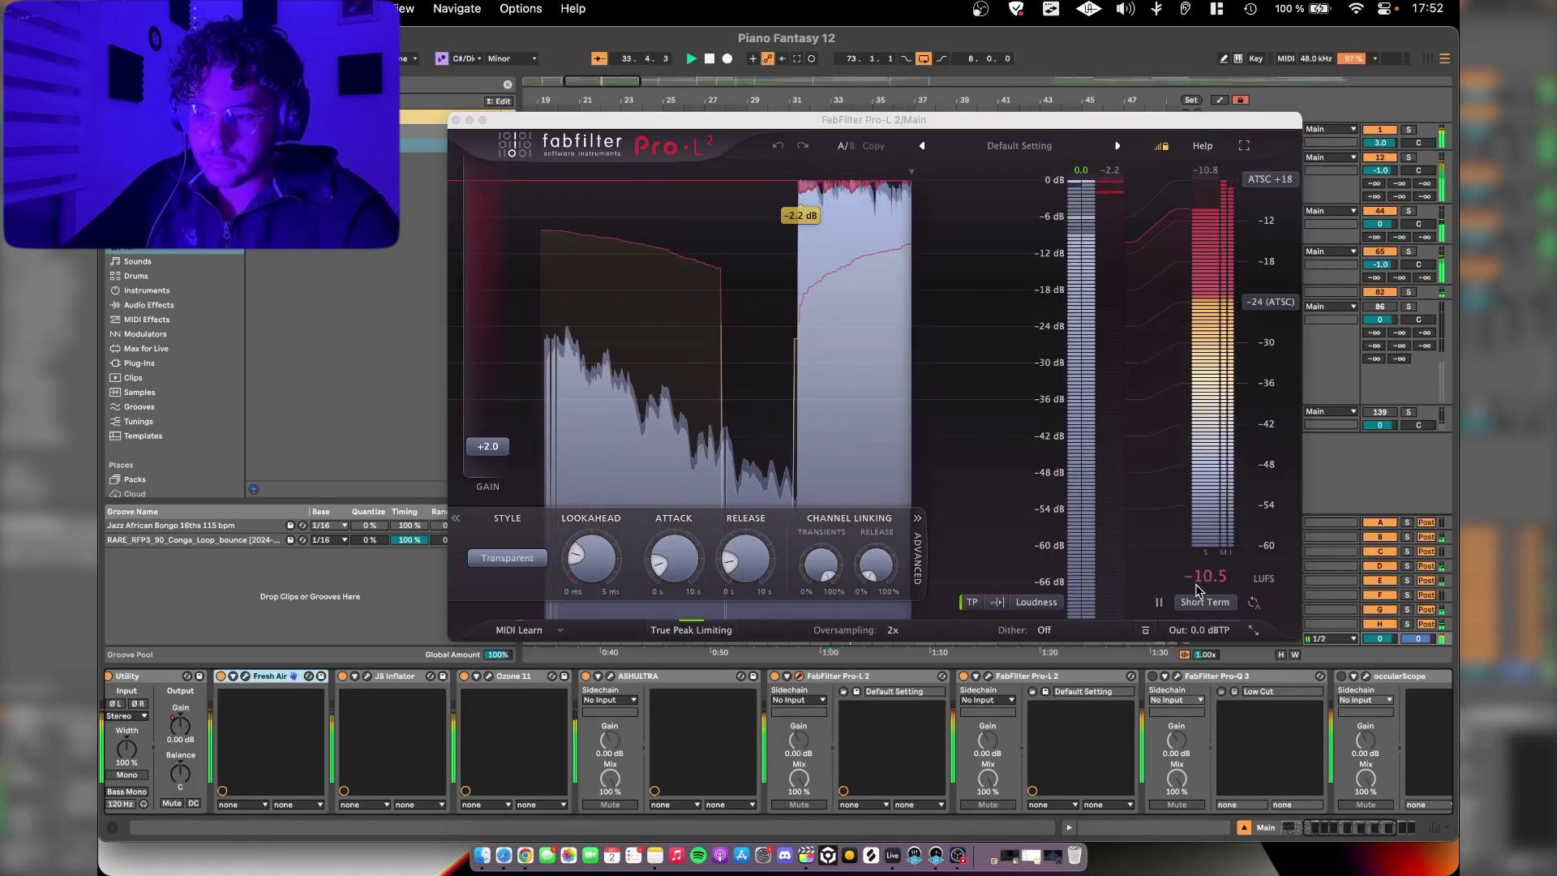
{"action": "left_click", "coordinate": [1230, 611]}
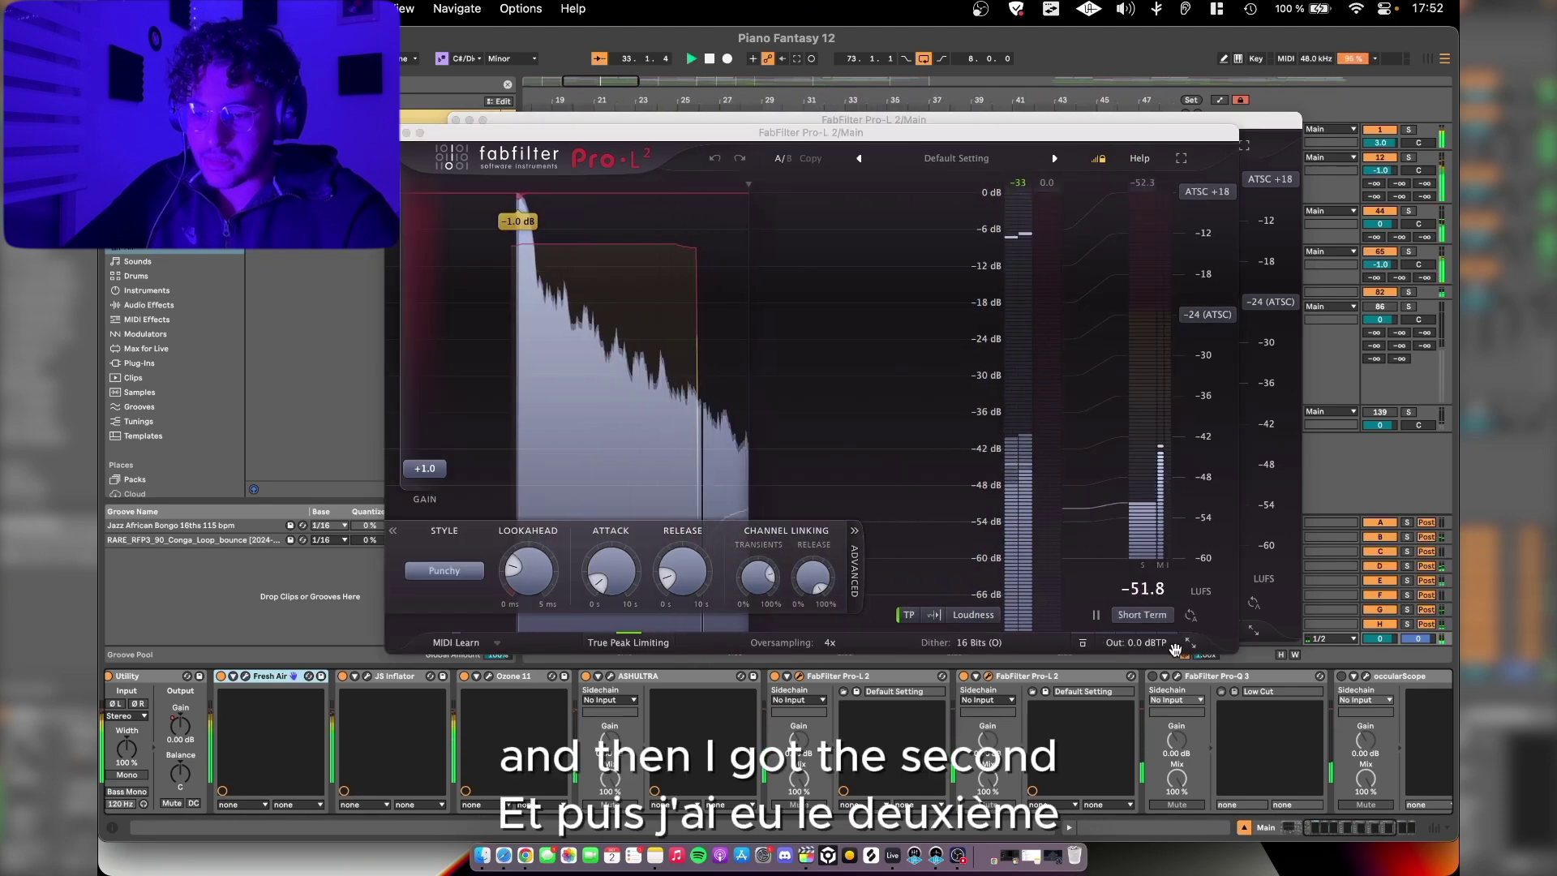
{"action": "mouse_move", "coordinate": [1169, 628]}
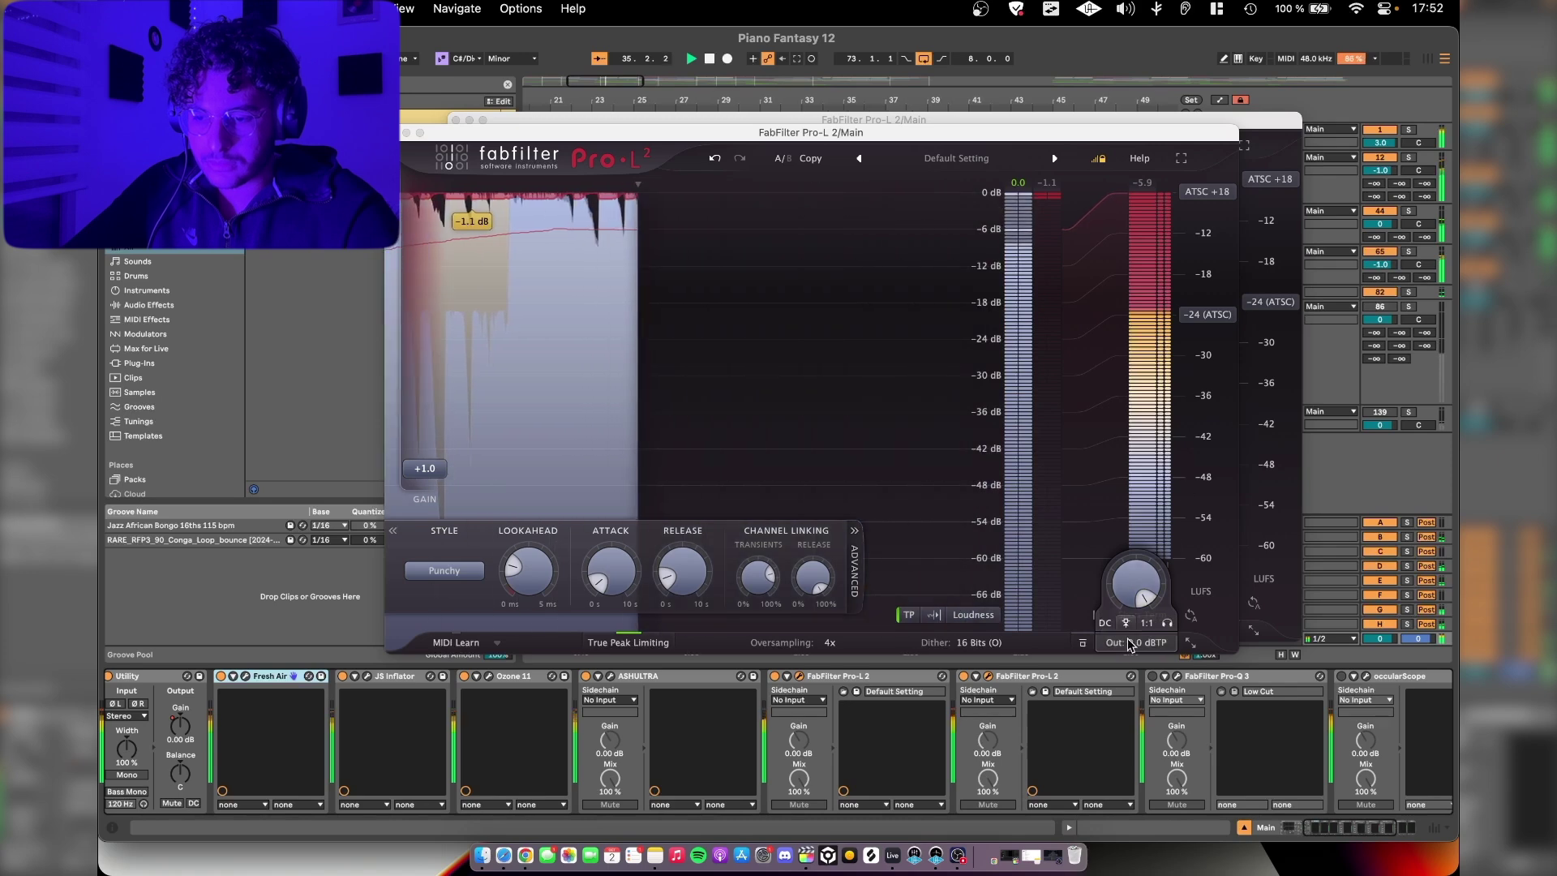
{"action": "mouse_move", "coordinate": [992, 643]}
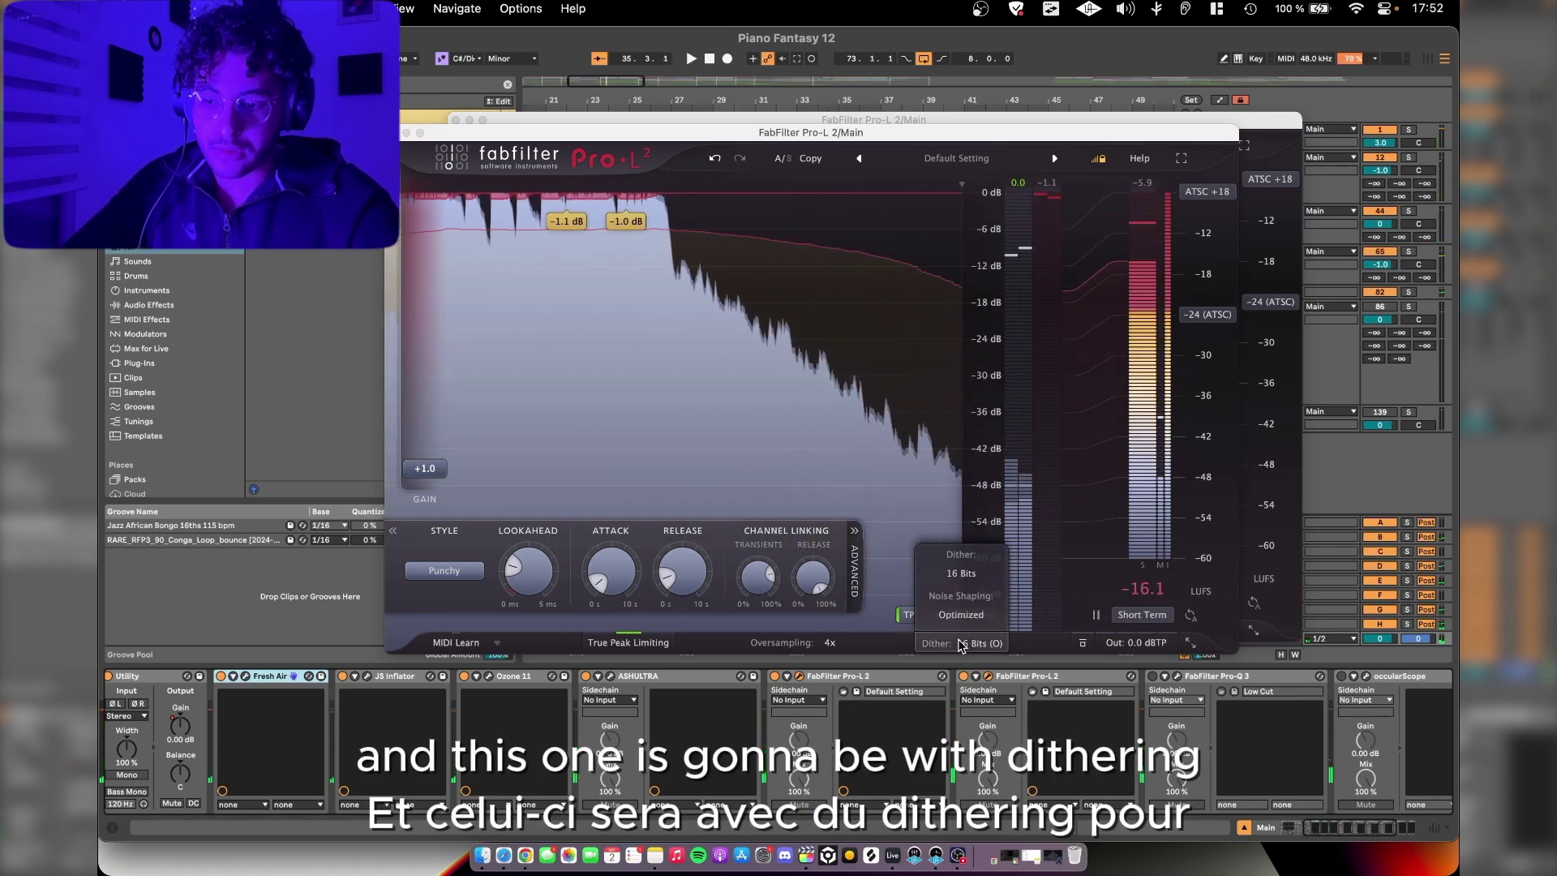
{"action": "left_click", "coordinate": [988, 676]}
{"action": "left_click", "coordinate": [988, 677]}
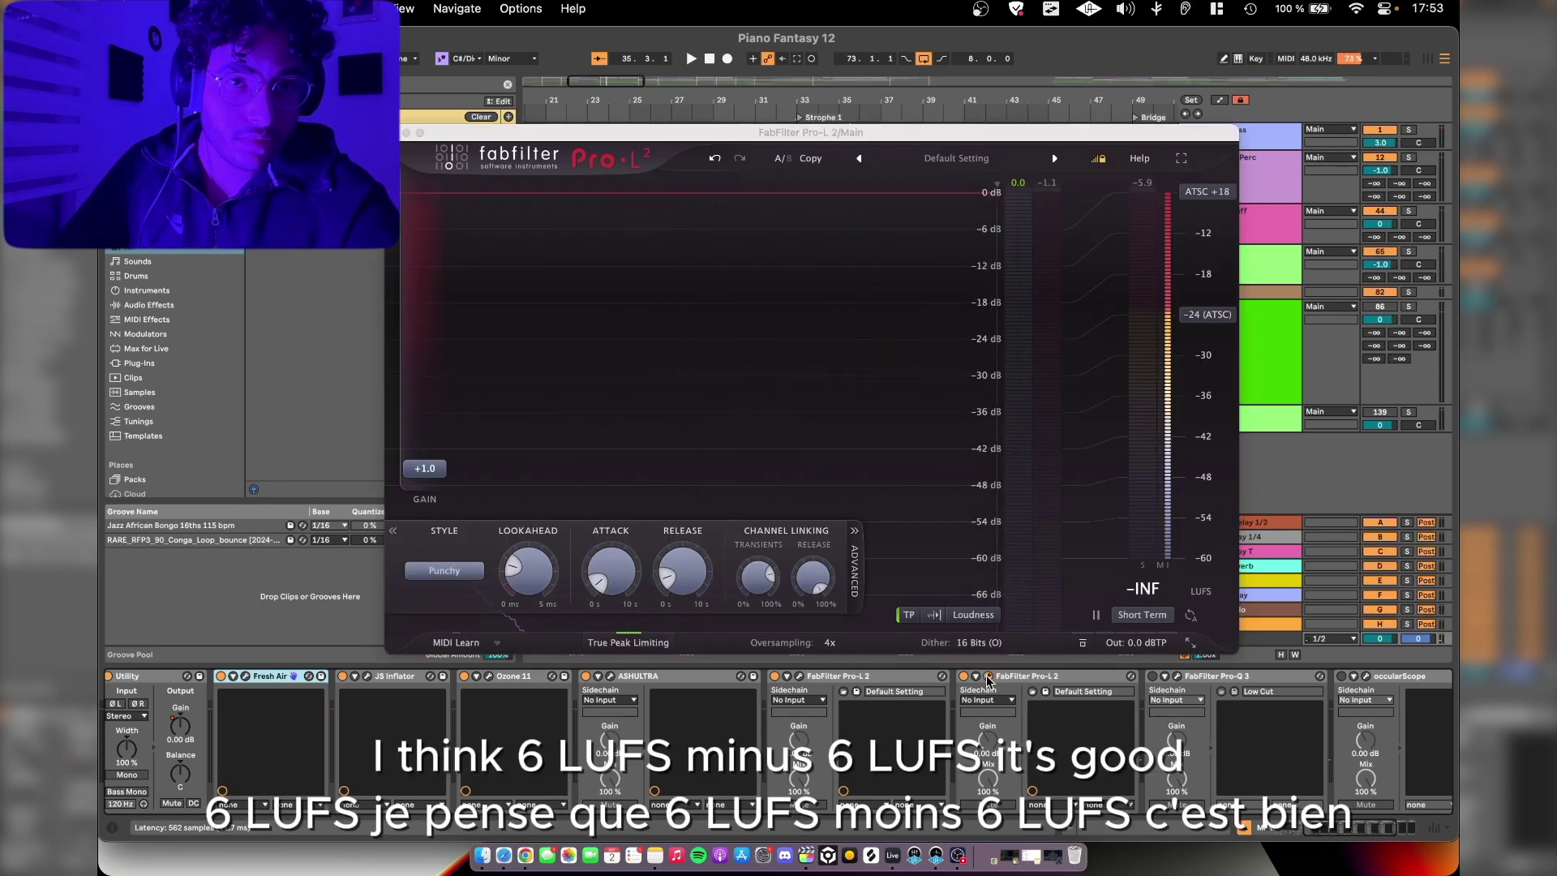
{"action": "left_click_drag", "start_coordinate": [1048, 139], "coordinate": [1052, 79]}
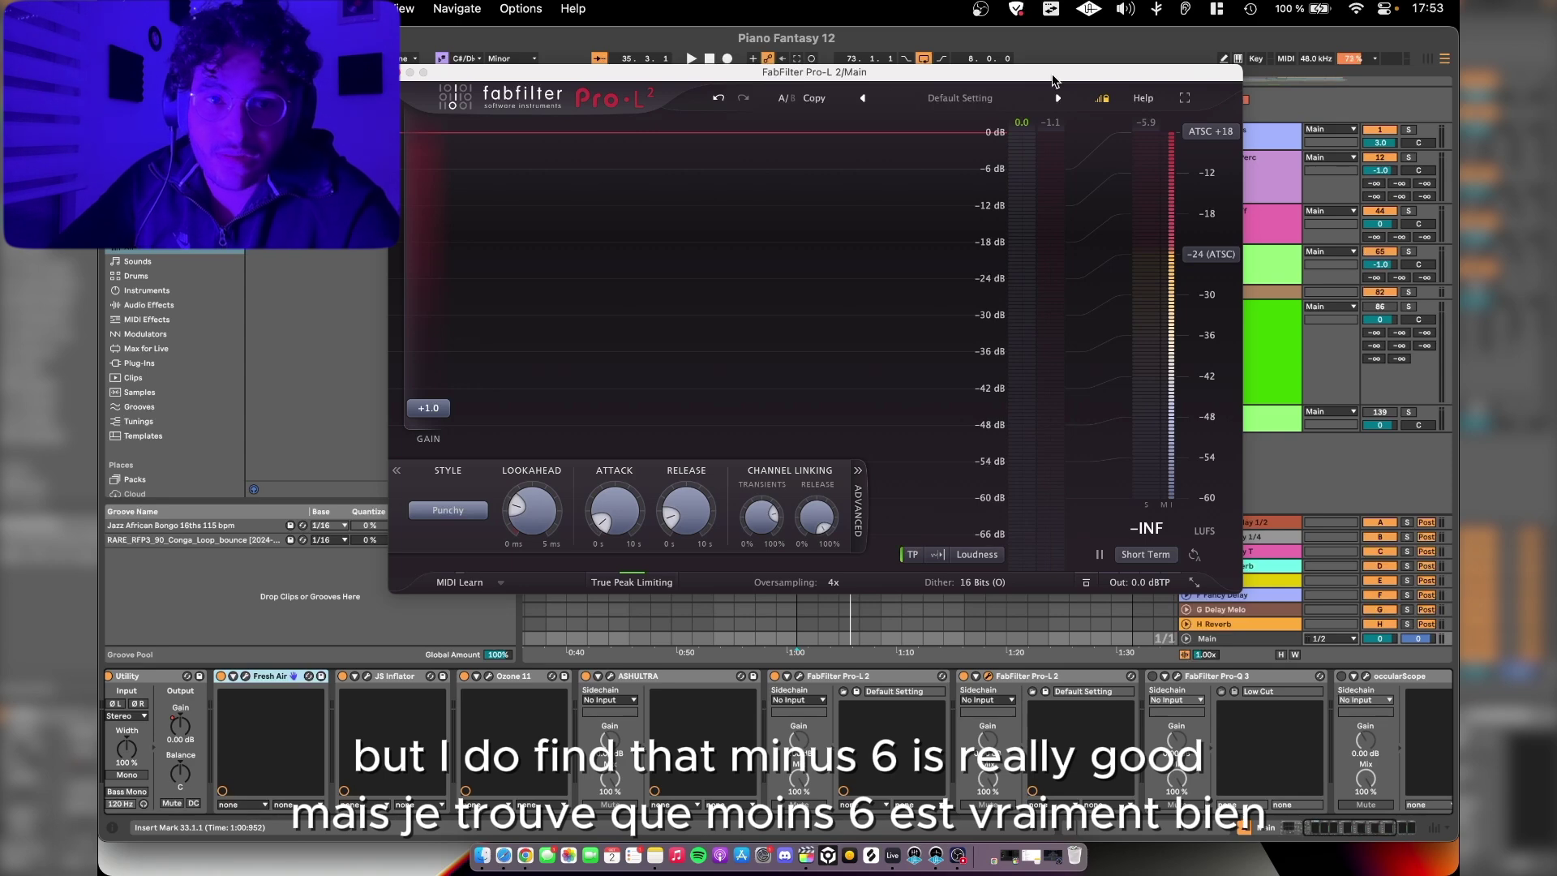
{"action": "scroll", "coordinate": [729, 730], "scroll_direction": "right", "scroll_amount": 3}
{"action": "left_click", "coordinate": [720, 676]}
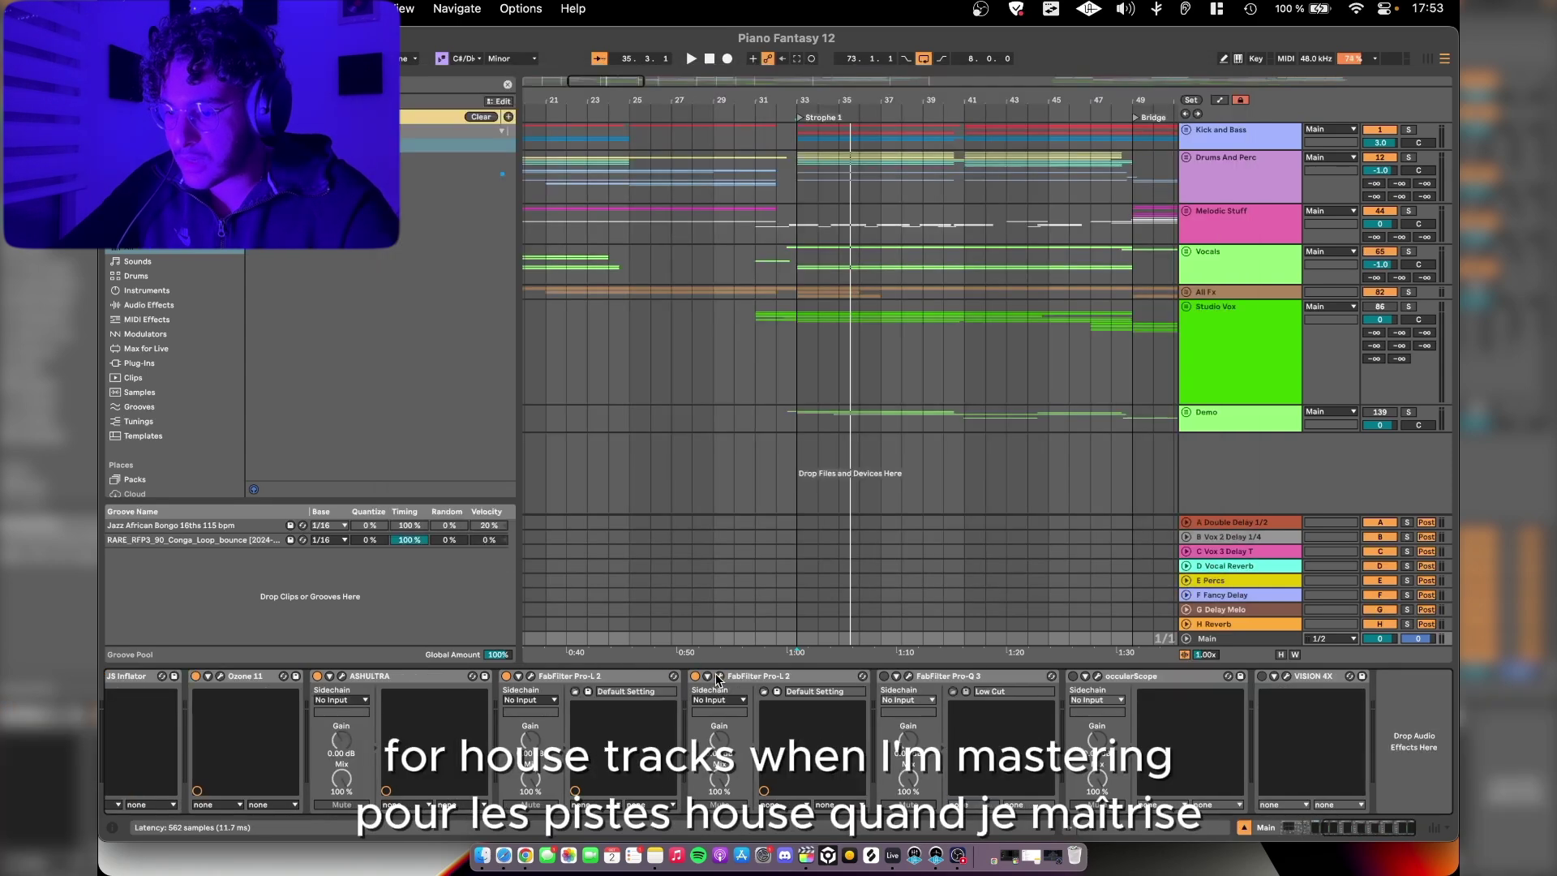
Step: Loop Strophe 1 from bar 33 to 41 and play it with the master's VISION 4X window open to view the spectrum and waveform
{"action": "left_click", "coordinate": [1285, 676]}
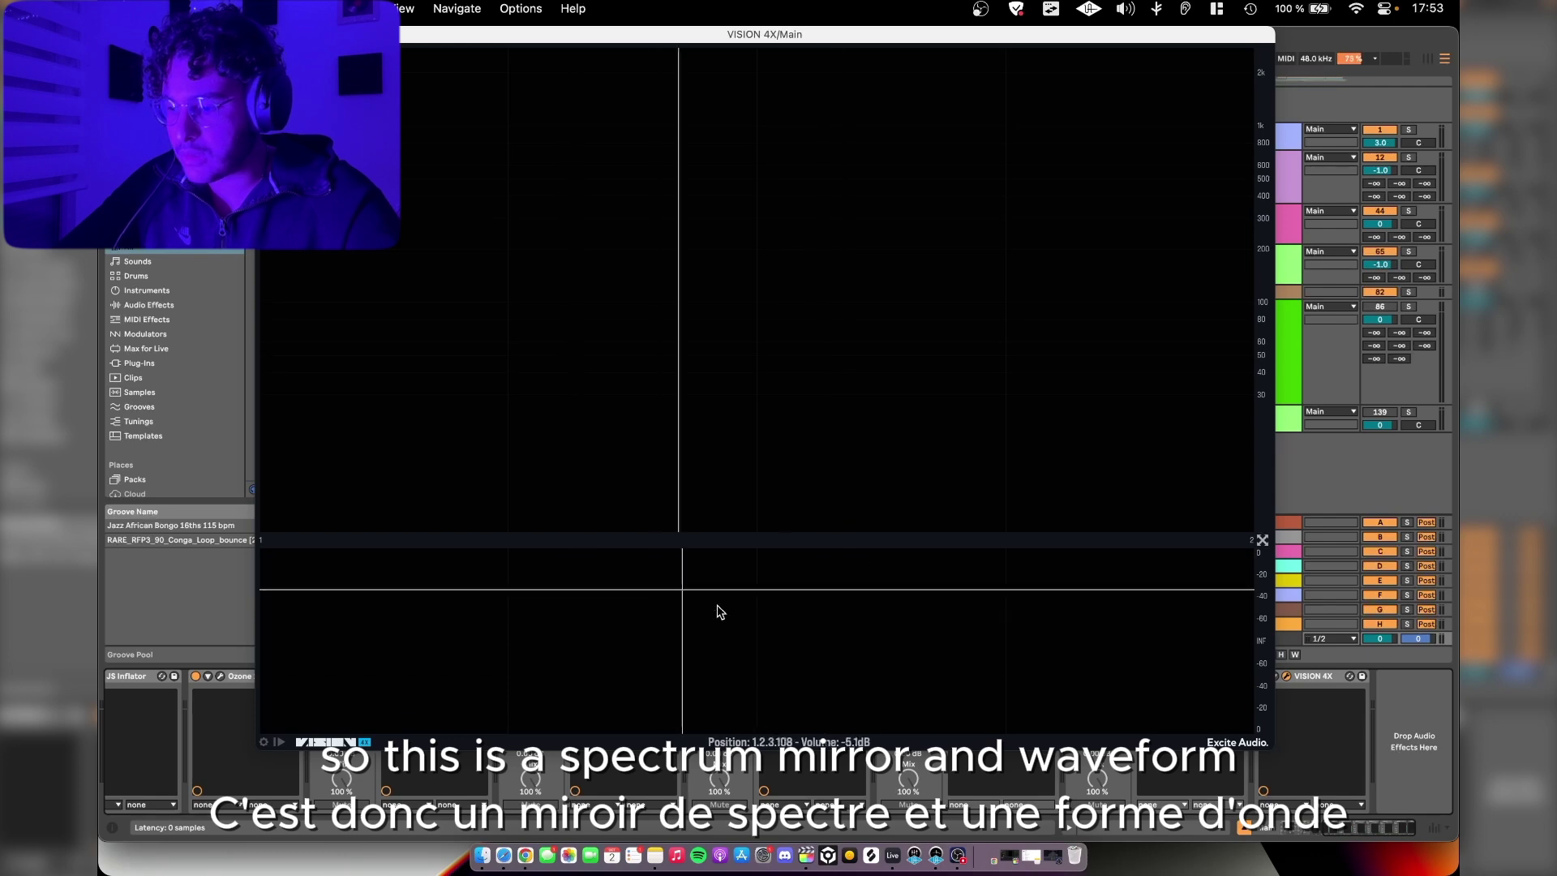
{"action": "key", "text": "super+alt+p"}
{"action": "left_click", "coordinate": [953, 197]}
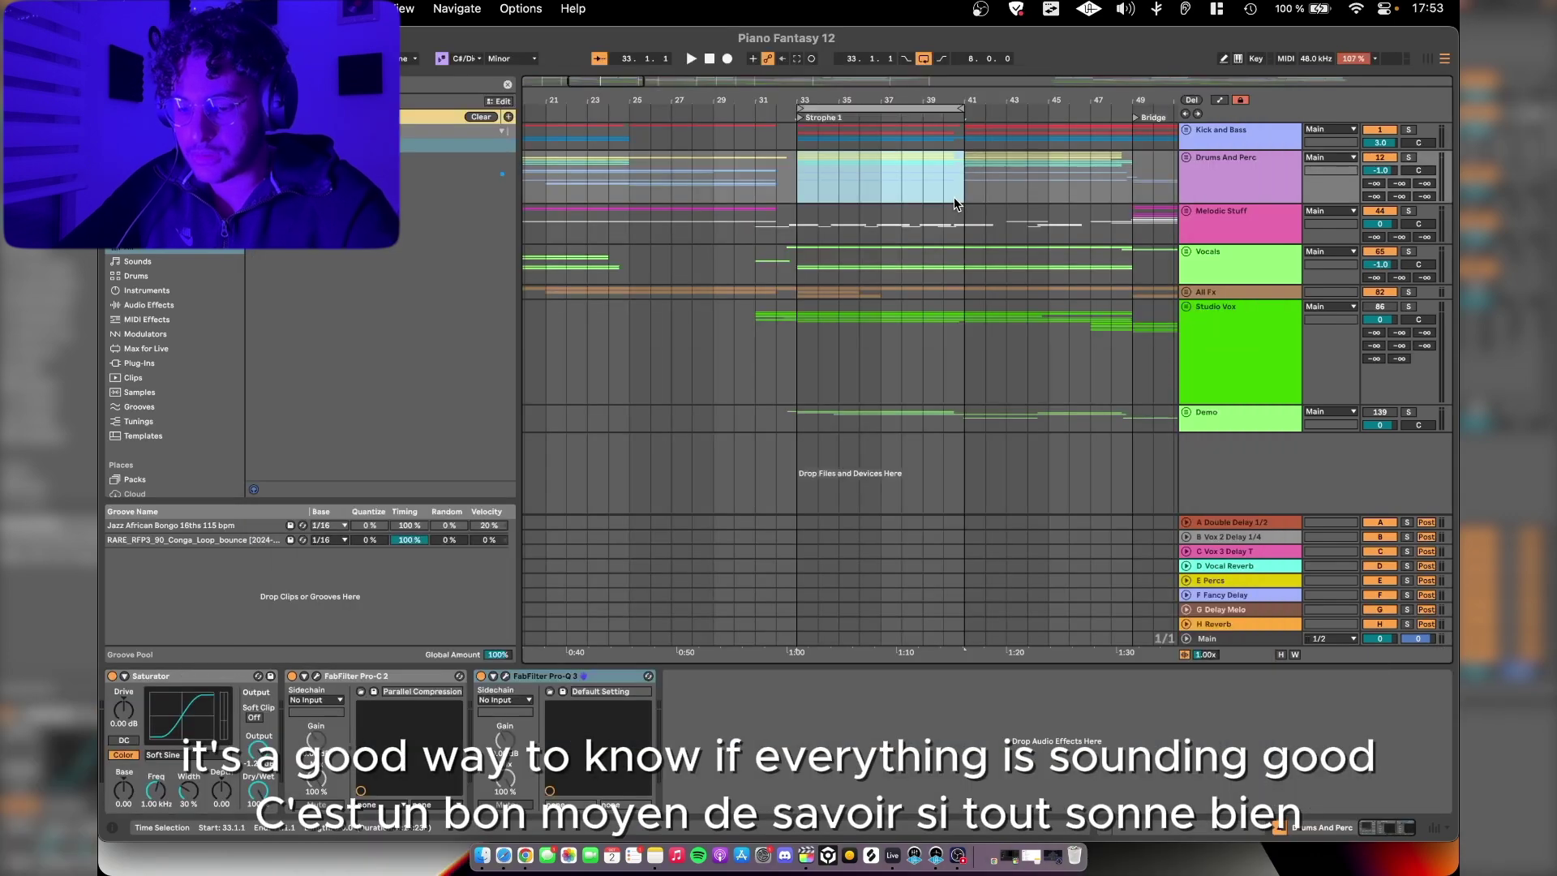
{"action": "left_click", "coordinate": [1249, 640]}
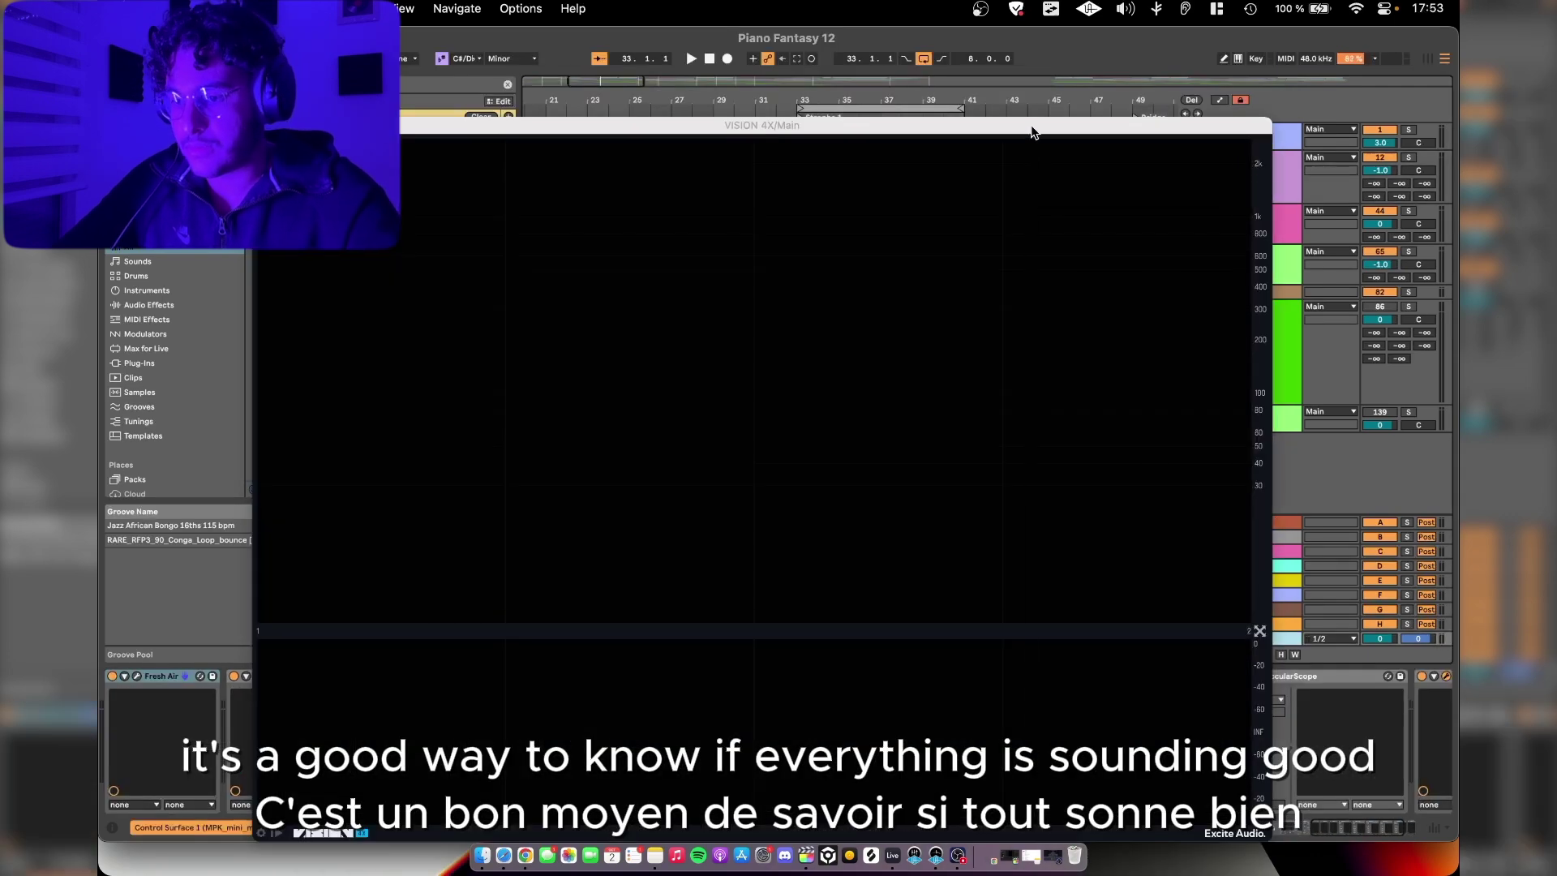
{"action": "left_click_drag", "start_coordinate": [1032, 128], "coordinate": [1028, 38]}
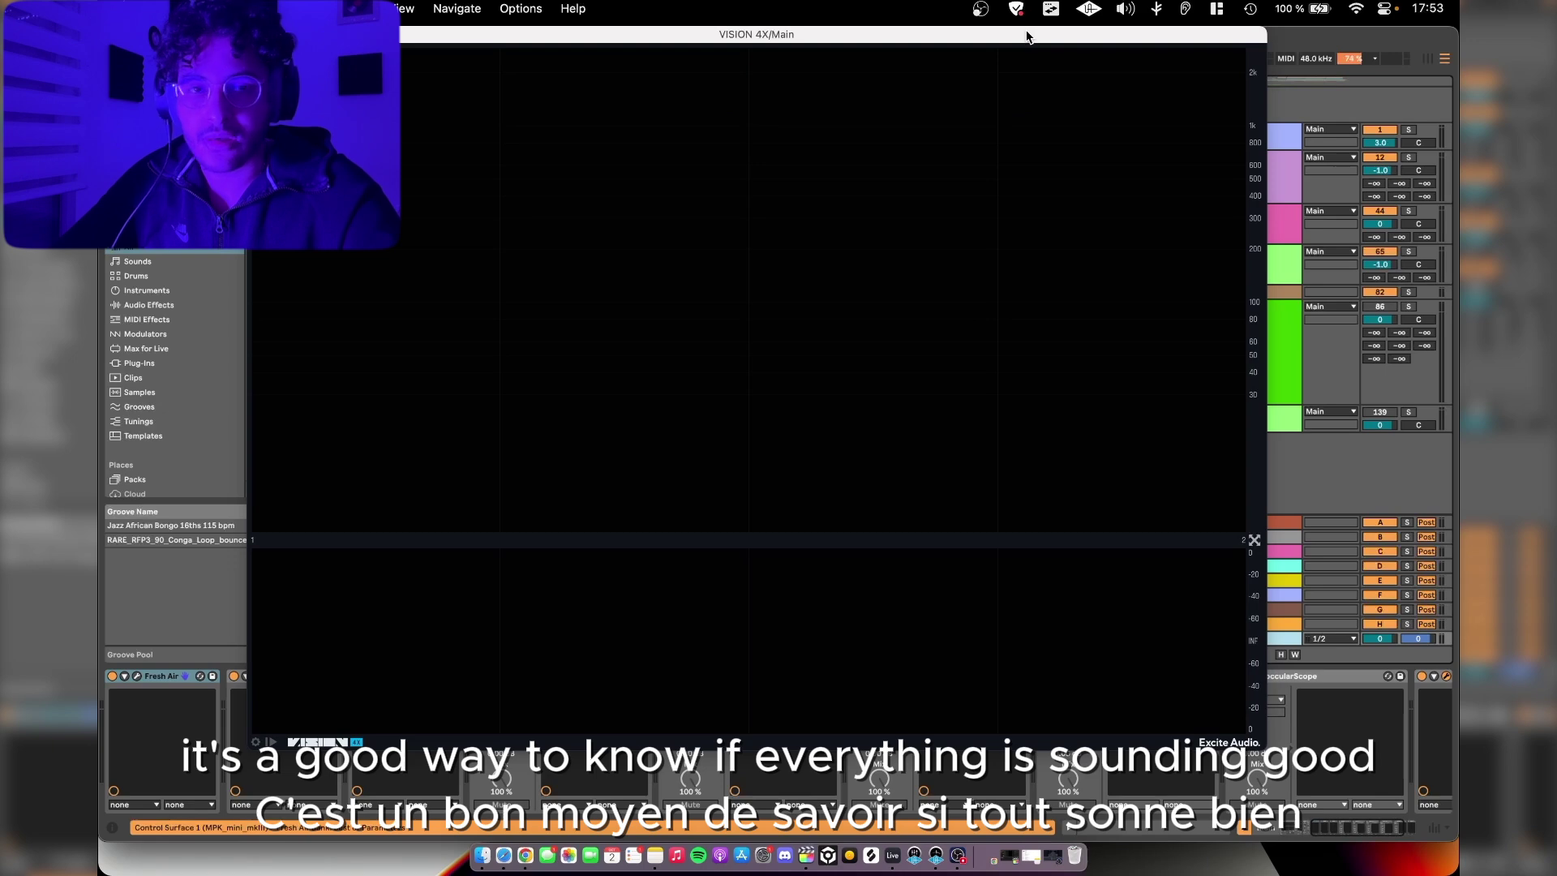
{"action": "key", "text": "space"}
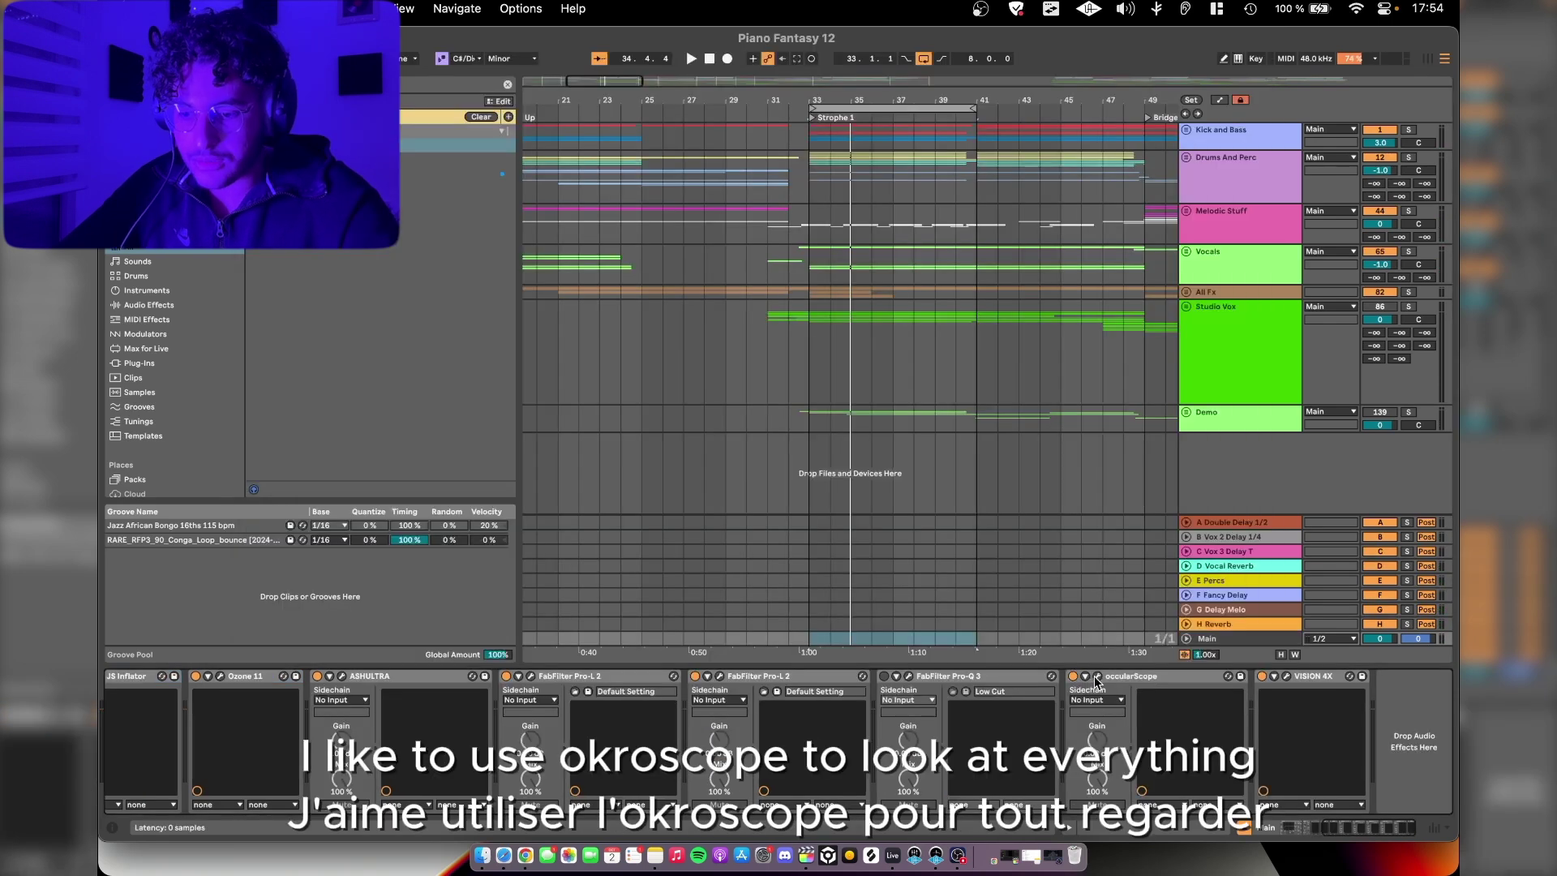
Step: Play the song with the master's occularScope open and view the waveform of the Second Drop looped from bar 73 to 77
{"action": "left_click", "coordinate": [1096, 676]}
{"action": "key", "text": "space"}
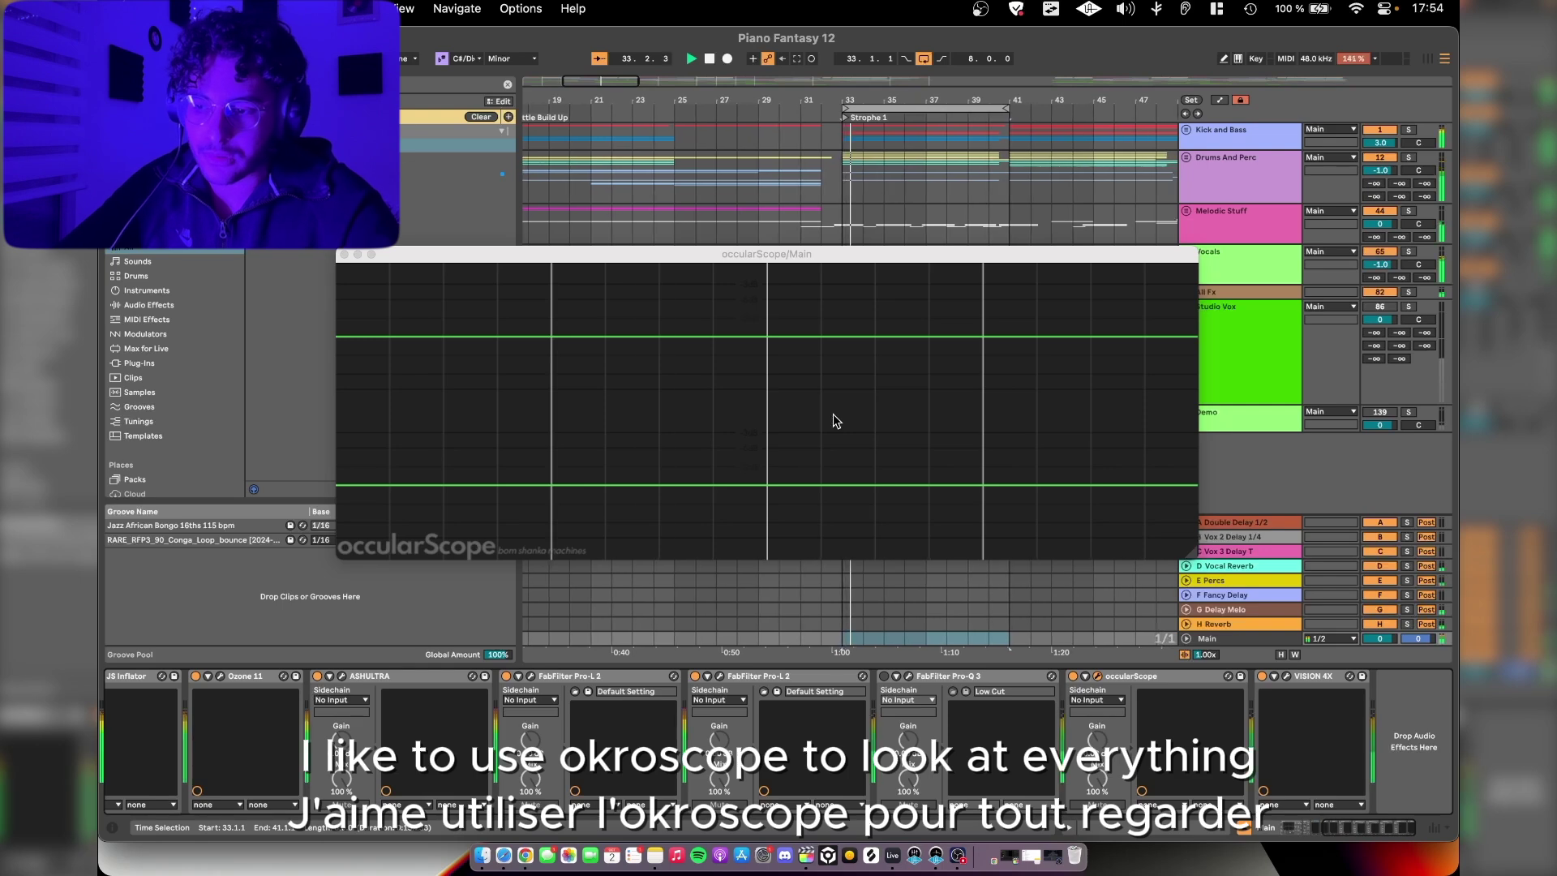
{"action": "left_click_drag", "start_coordinate": [852, 260], "coordinate": [787, 213]}
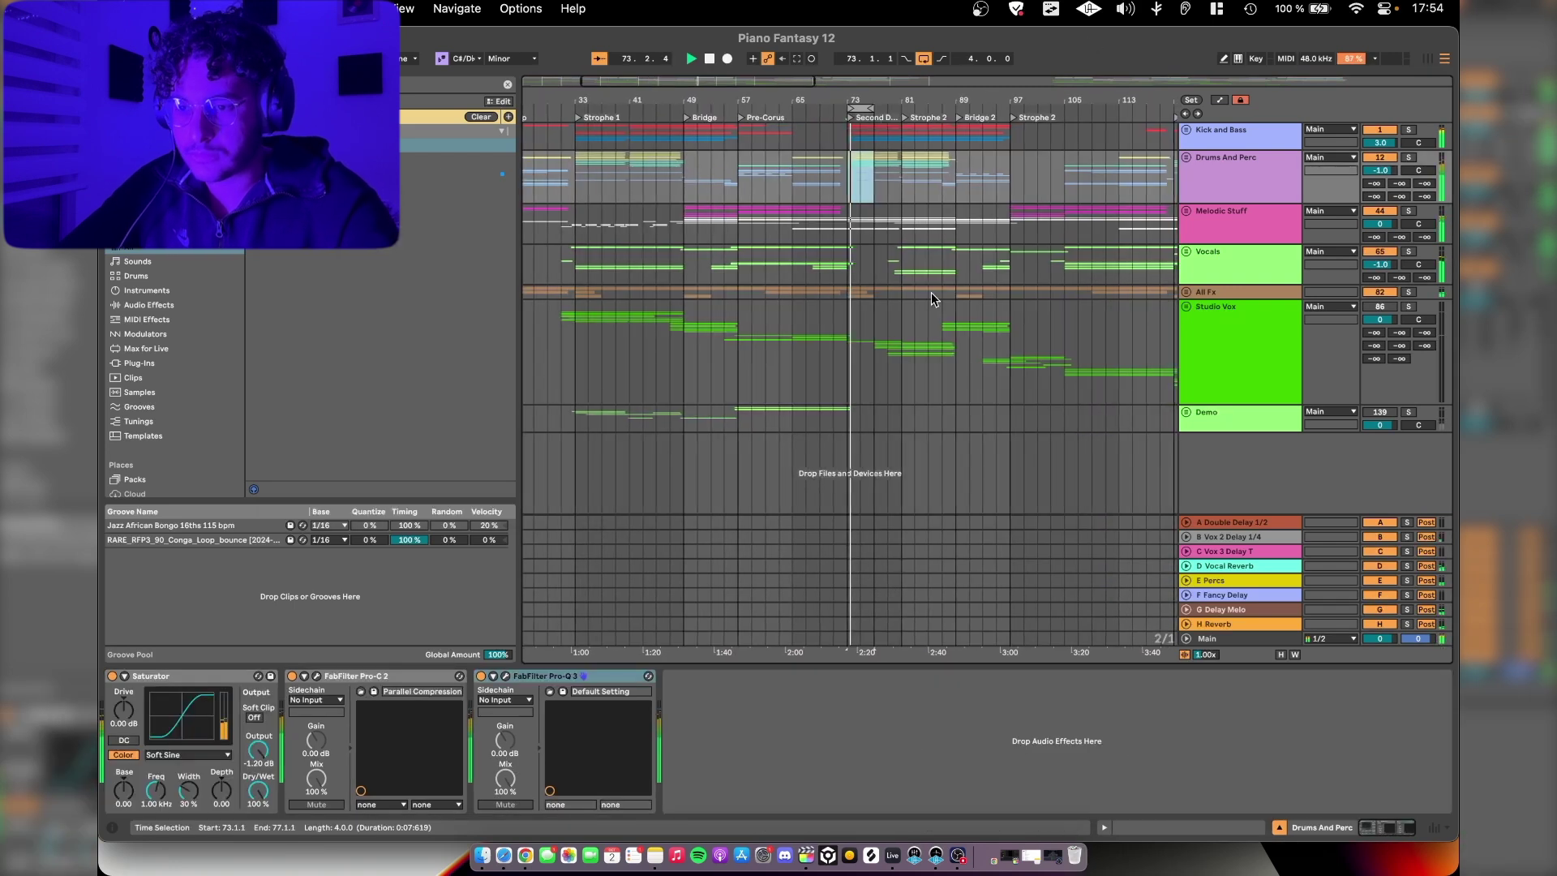
{"action": "left_click", "coordinate": [1289, 639]}
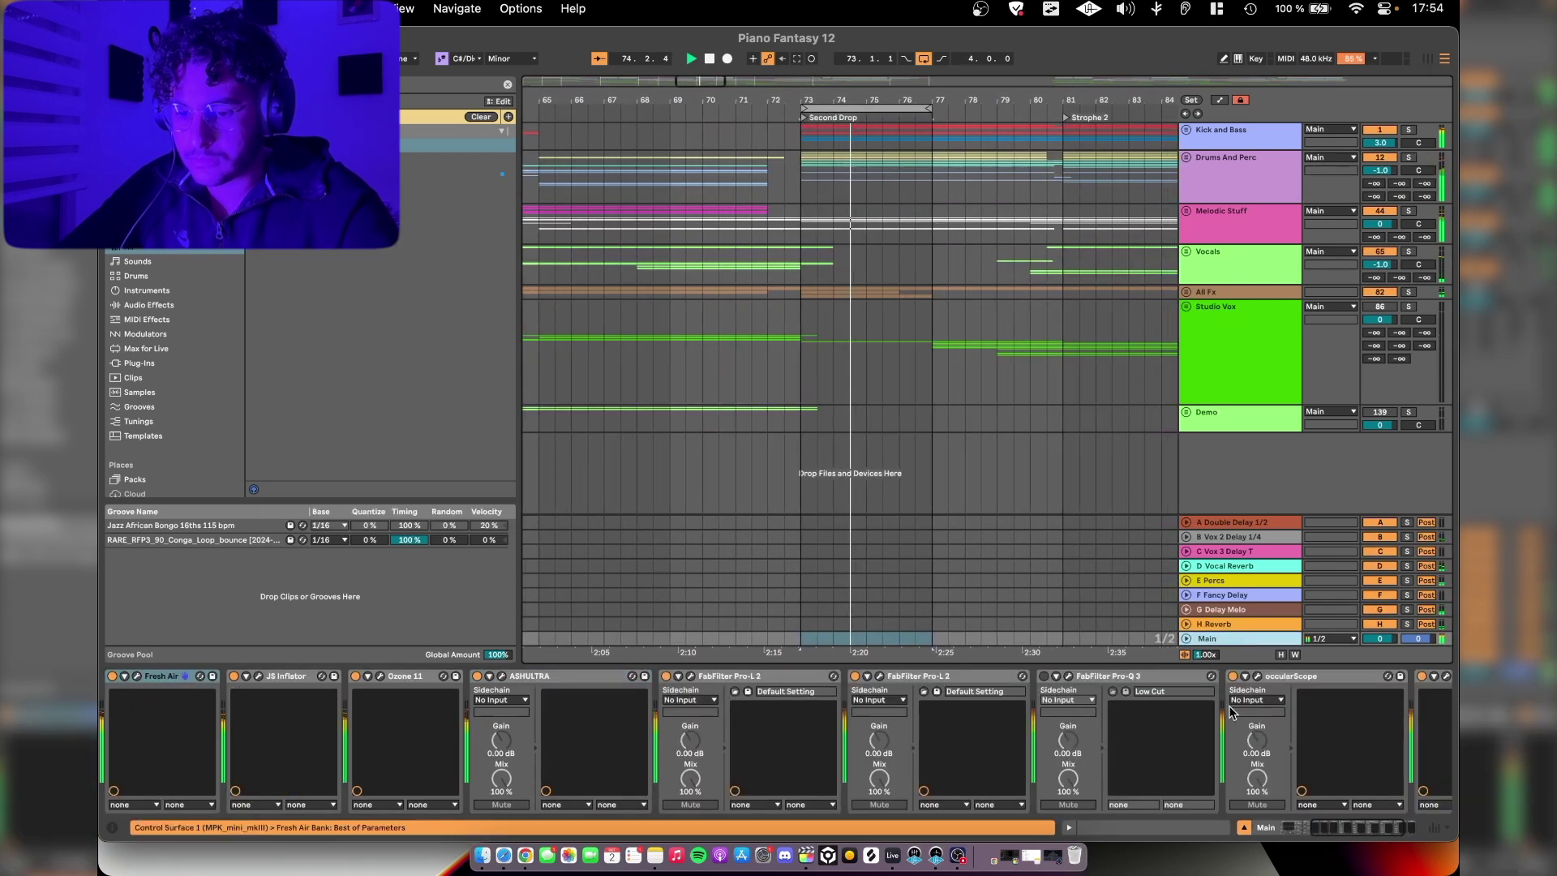
{"action": "left_click", "coordinate": [1137, 677]}
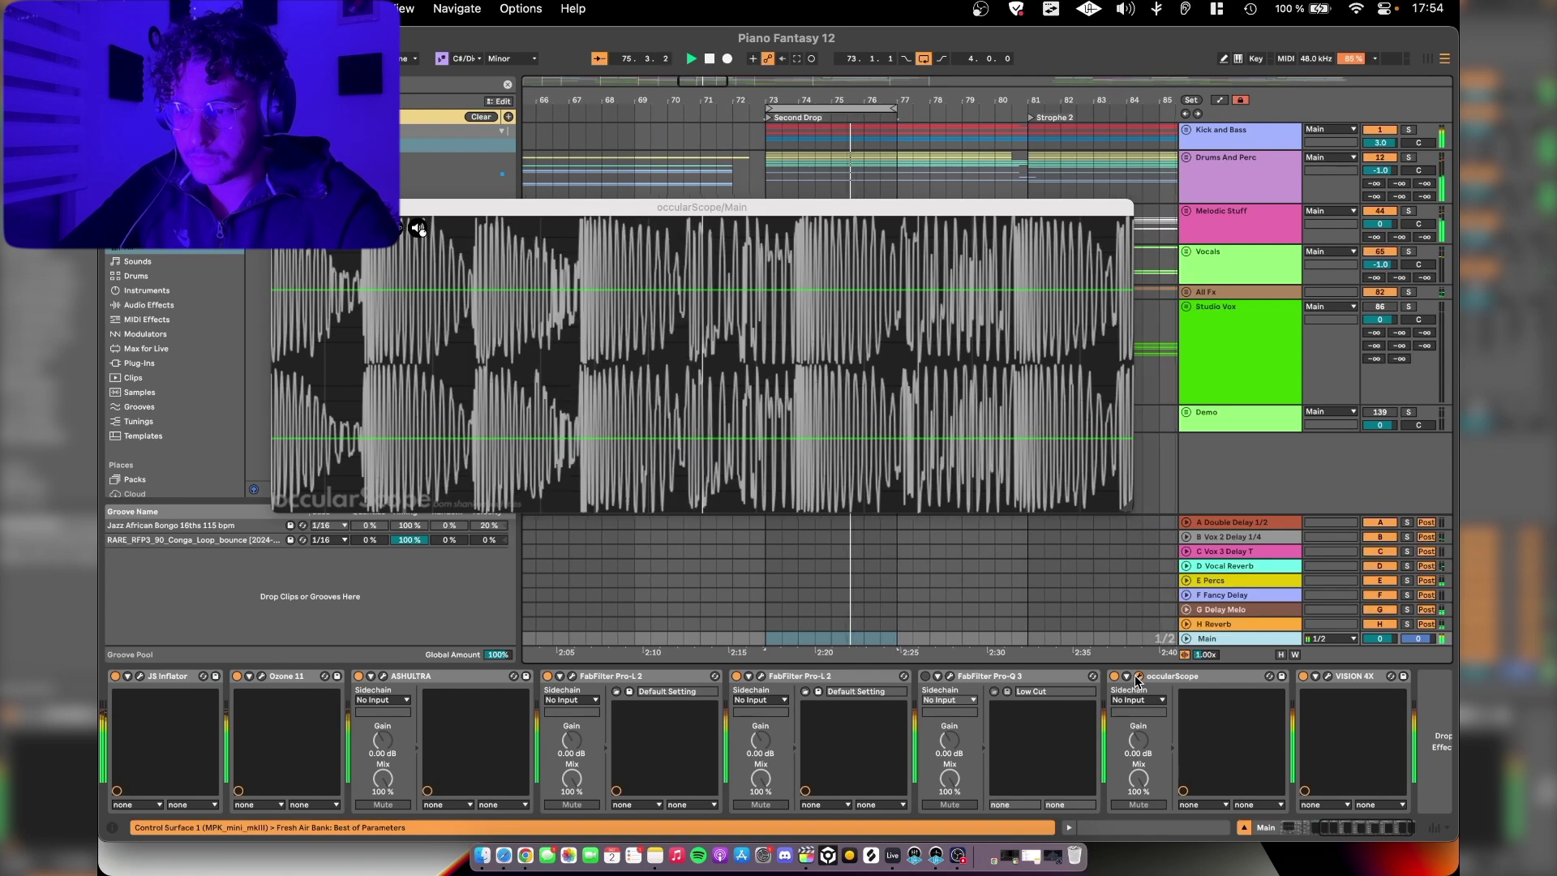
{"action": "left_click", "coordinate": [1137, 676]}
Step: Open the VISION 4X effect from SoundSource to examine the Second Drop's spectrum, and return to the arrangement
{"action": "left_click", "coordinate": [1126, 8]}
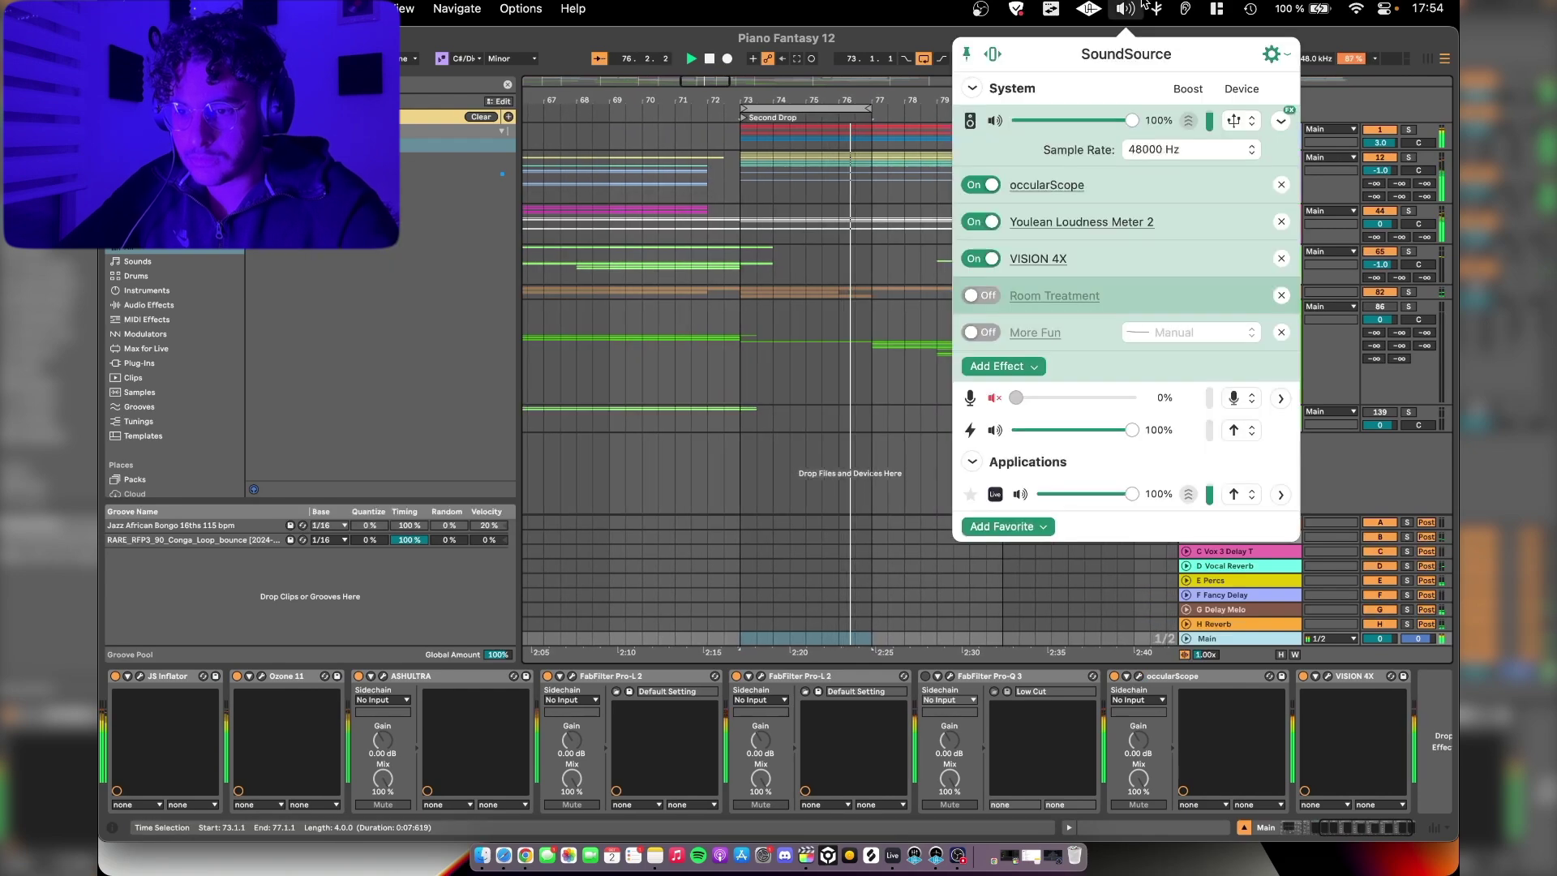
{"action": "left_click", "coordinate": [1044, 252]}
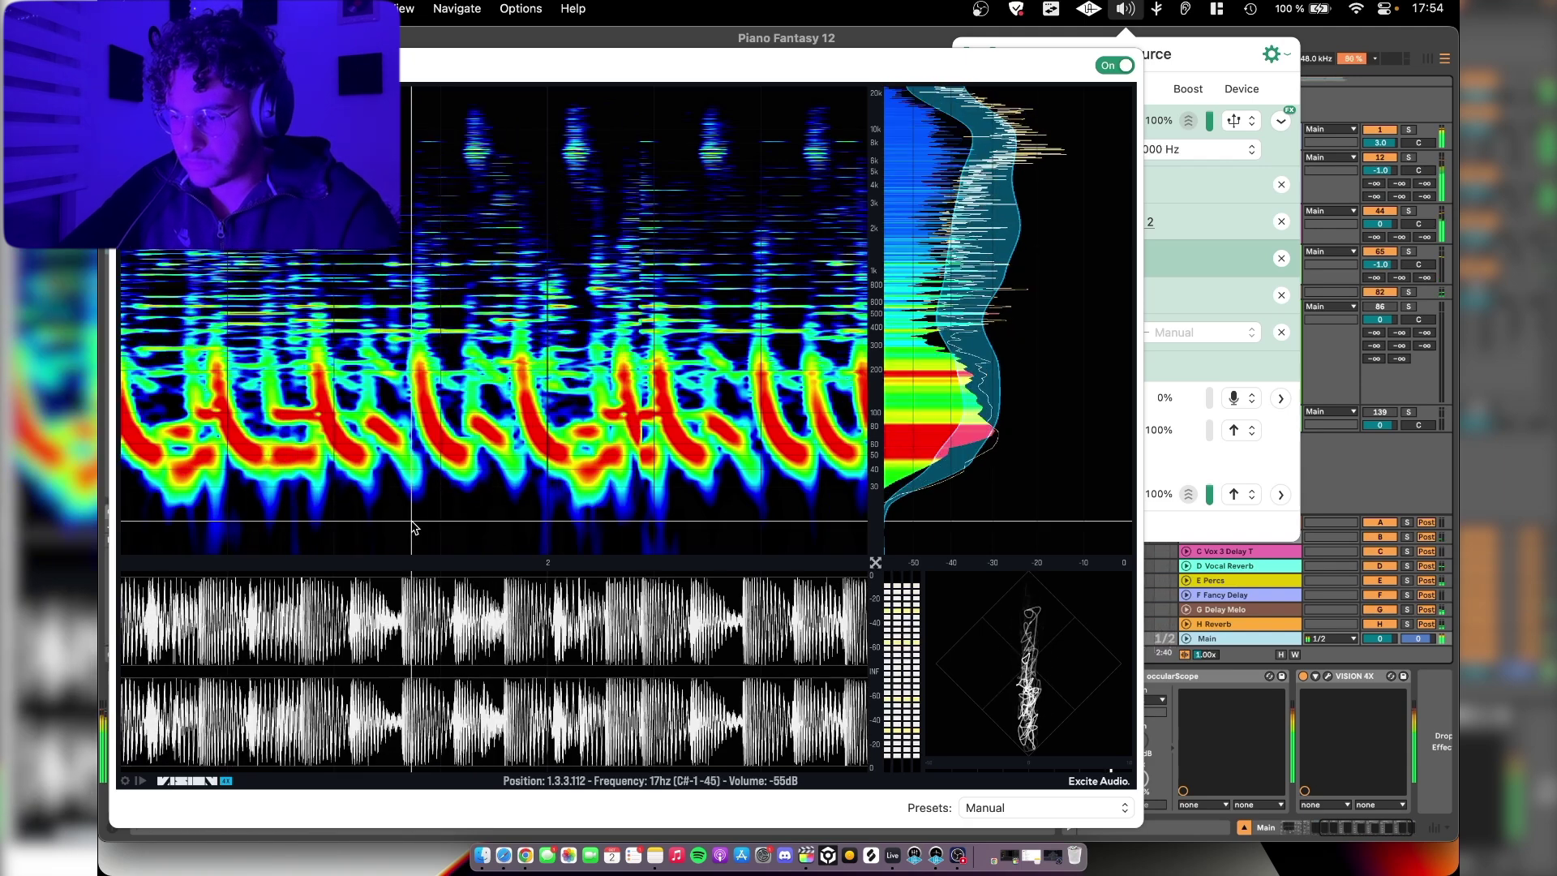
{"action": "left_click", "coordinate": [882, 378]}
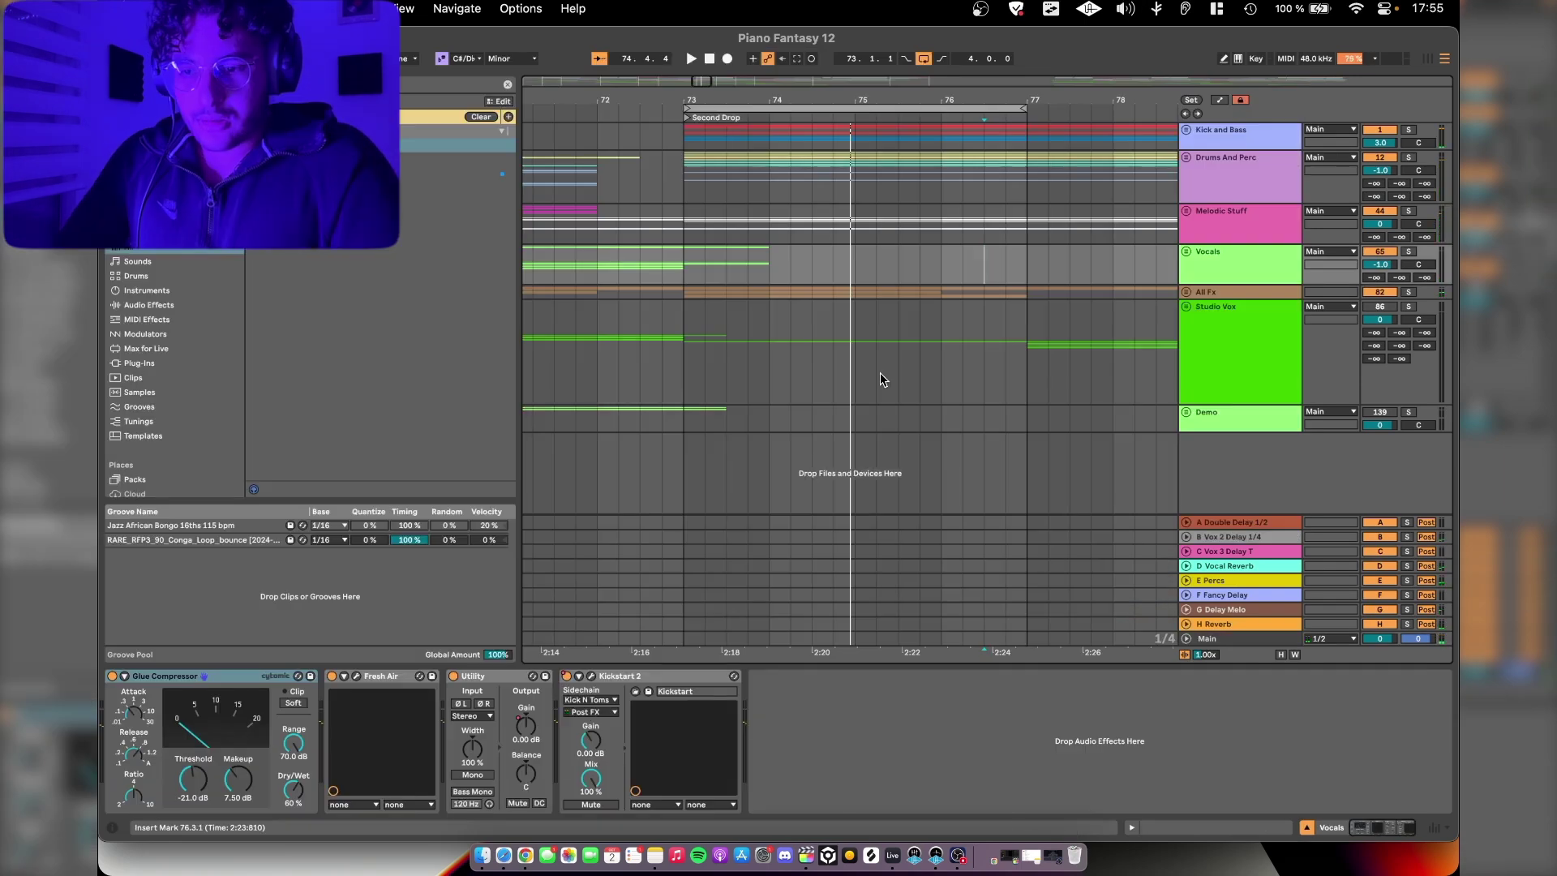